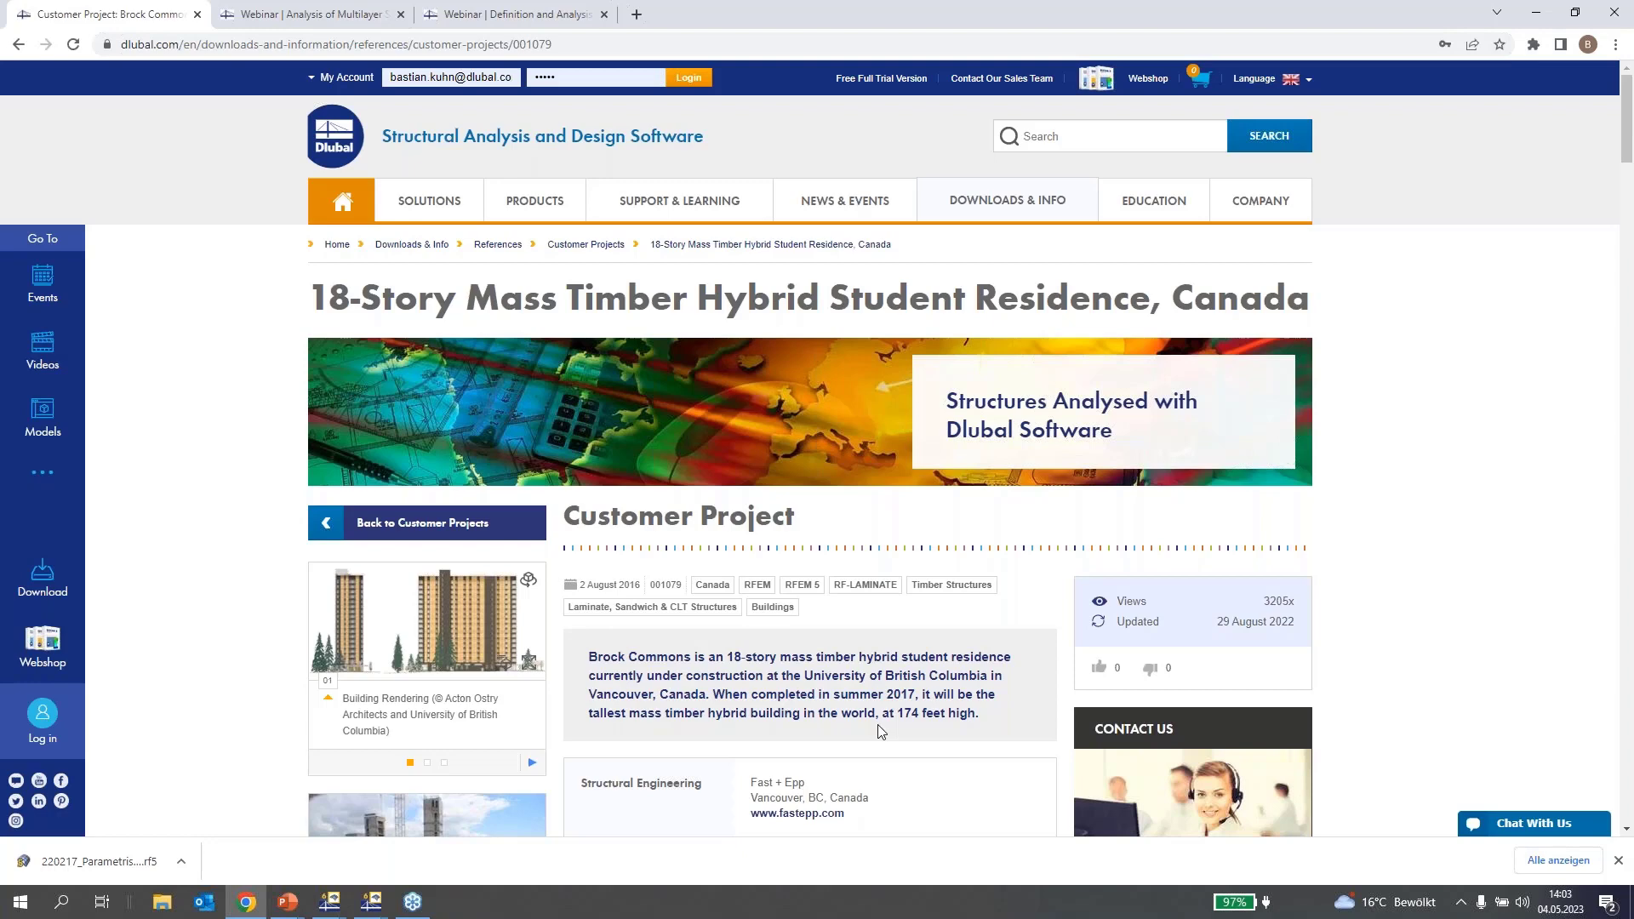
# - Review the 18-story mass timber residence project page, then the webinar pages on multilayer surfaces and construction stages
pyautogui.scroll(-3, 881, 731)
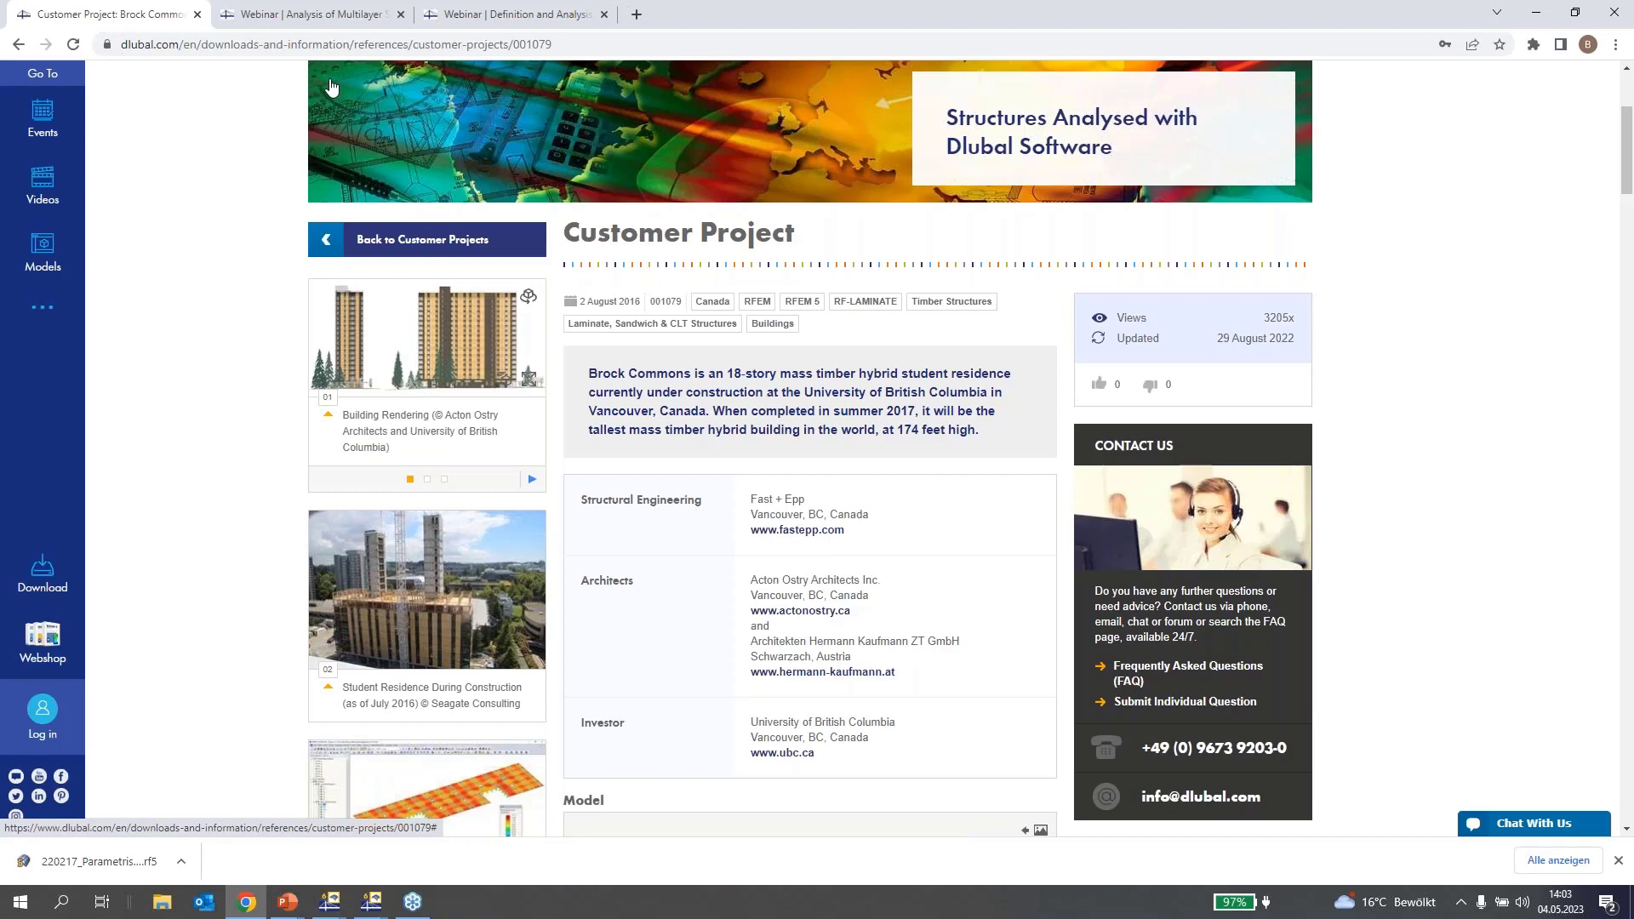
pyautogui.click(311, 15)
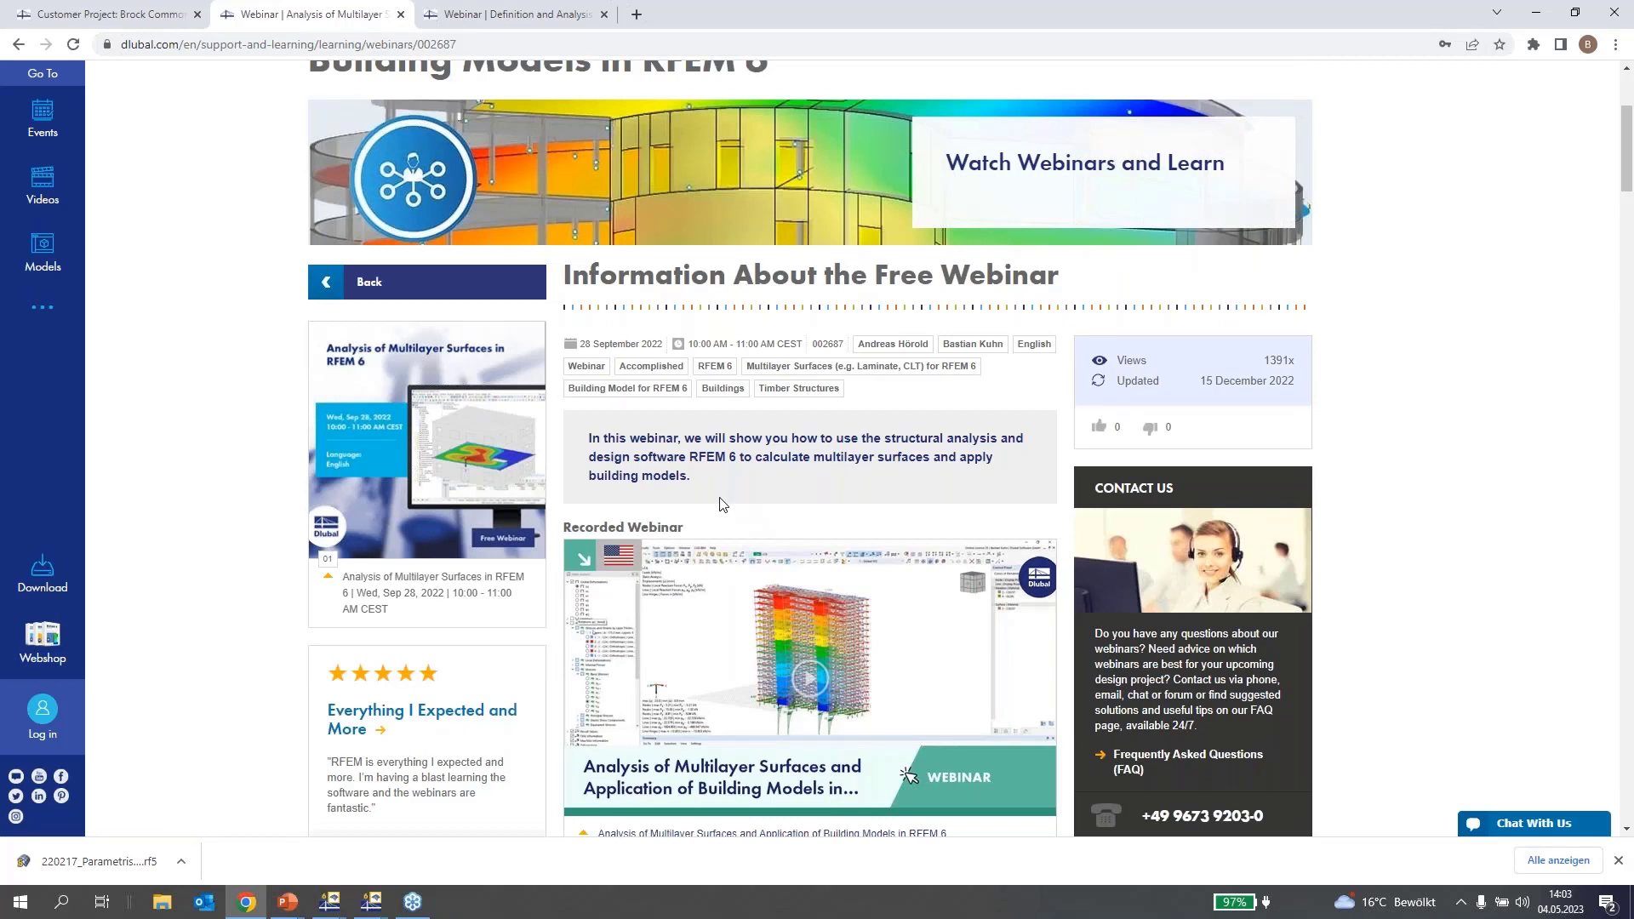
pyautogui.scroll(-1, 722, 505)
pyautogui.scroll(-3, 722, 506)
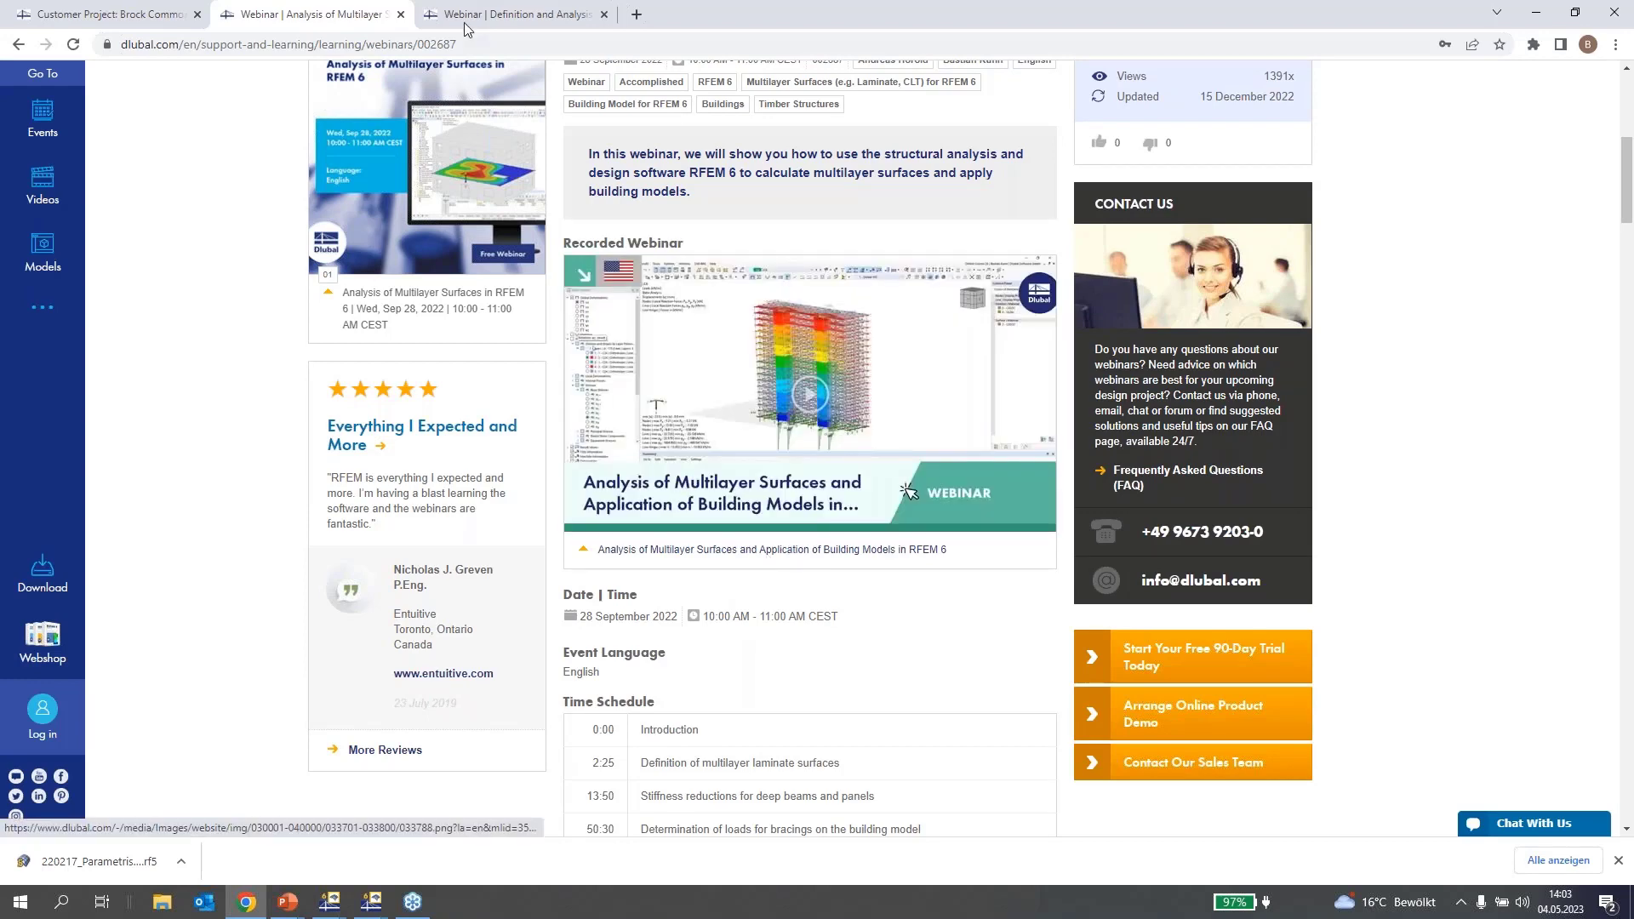
pyautogui.click(511, 14)
pyautogui.scroll(3, 798, 416)
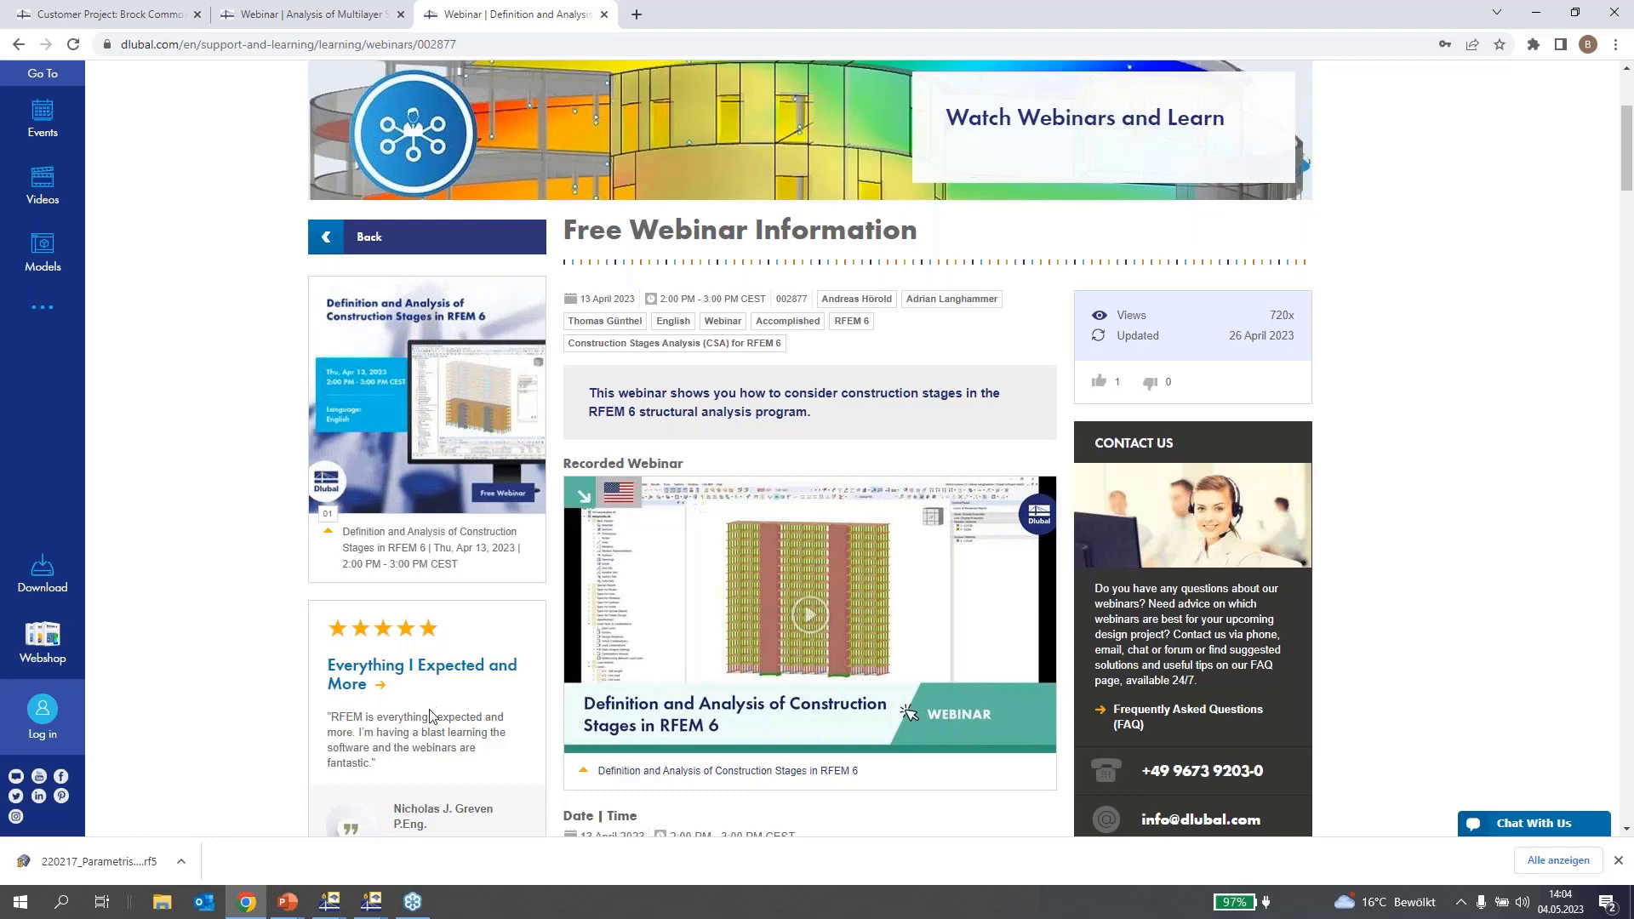
# - Switch to the RFEM window with the 3D-2 model and display the building as a solid rendering
pyautogui.click(332, 907)
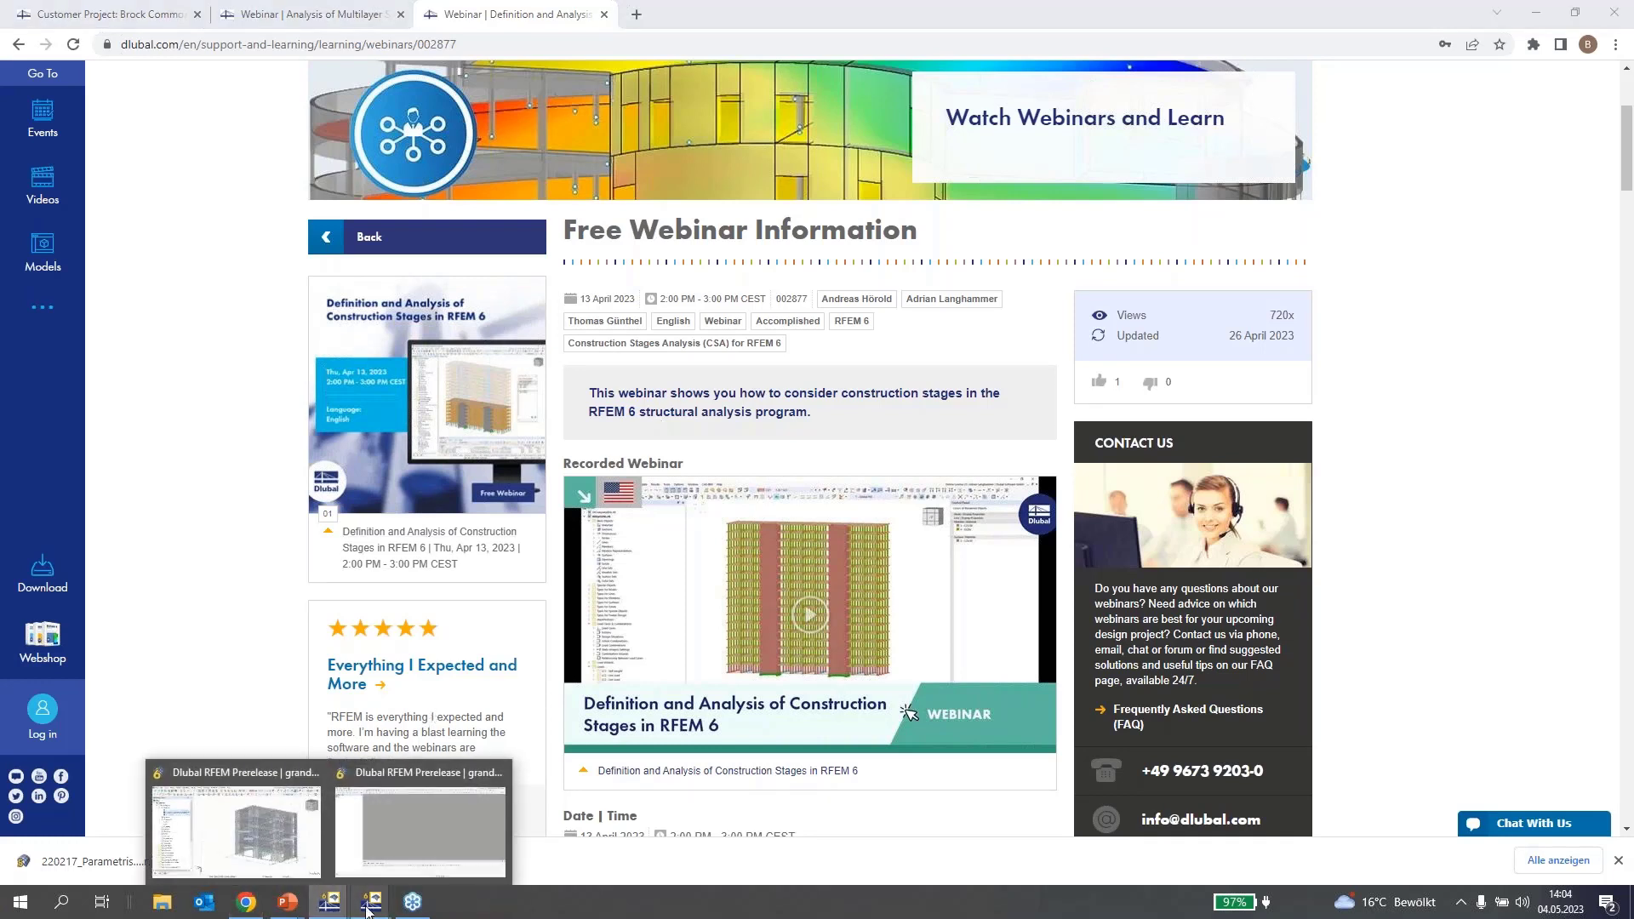
pyautogui.moveTo(368, 911)
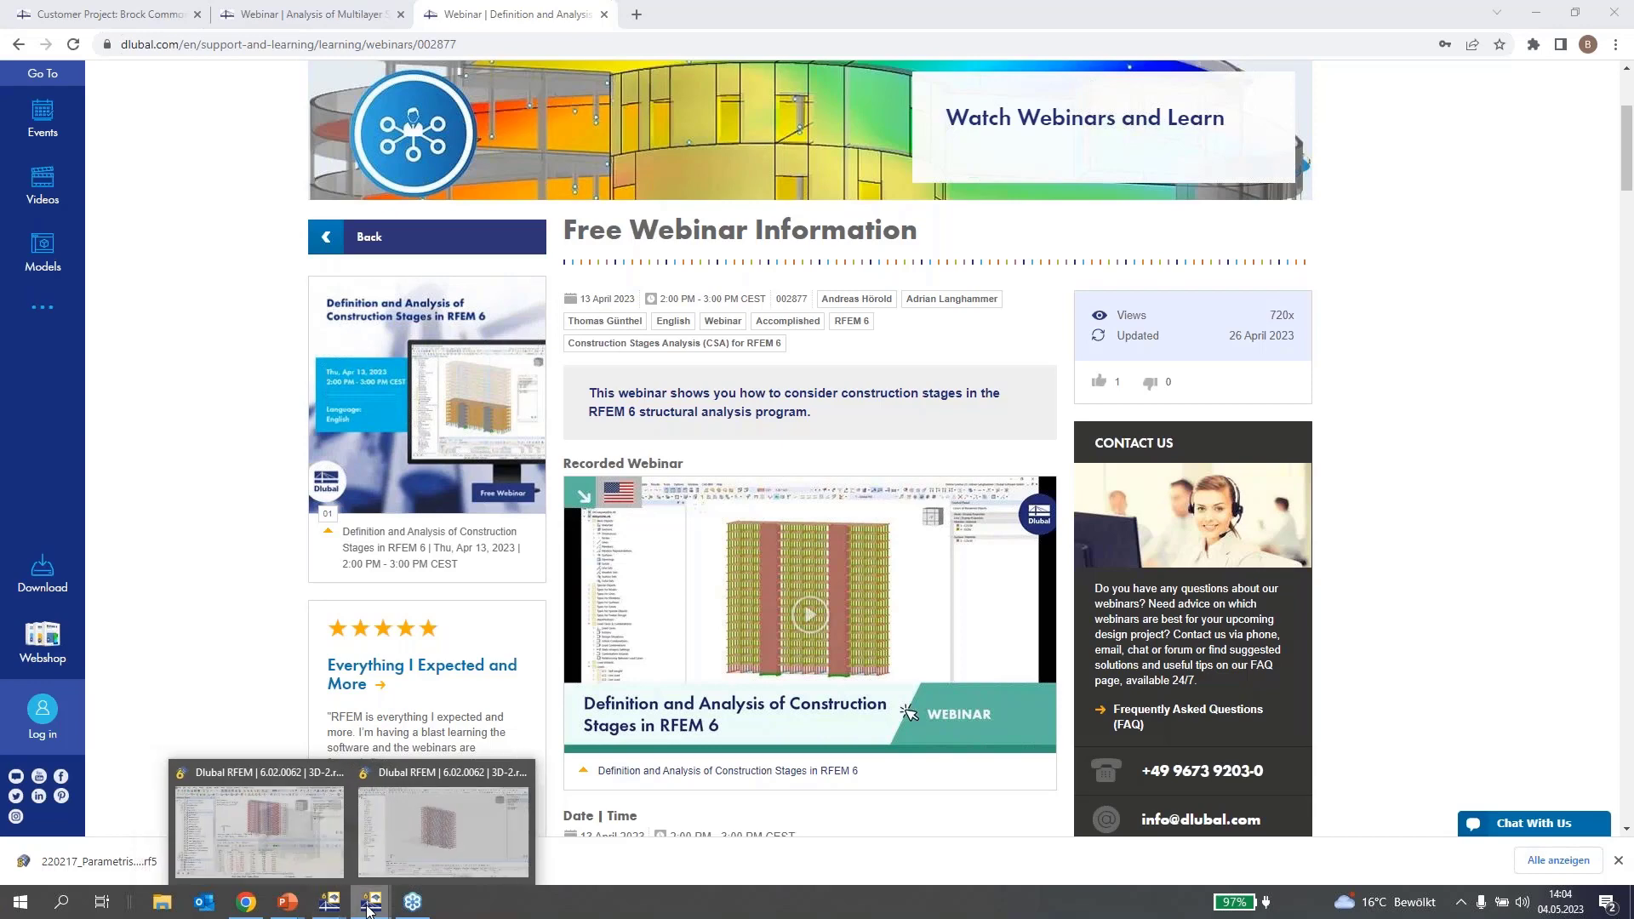
pyautogui.click(447, 855)
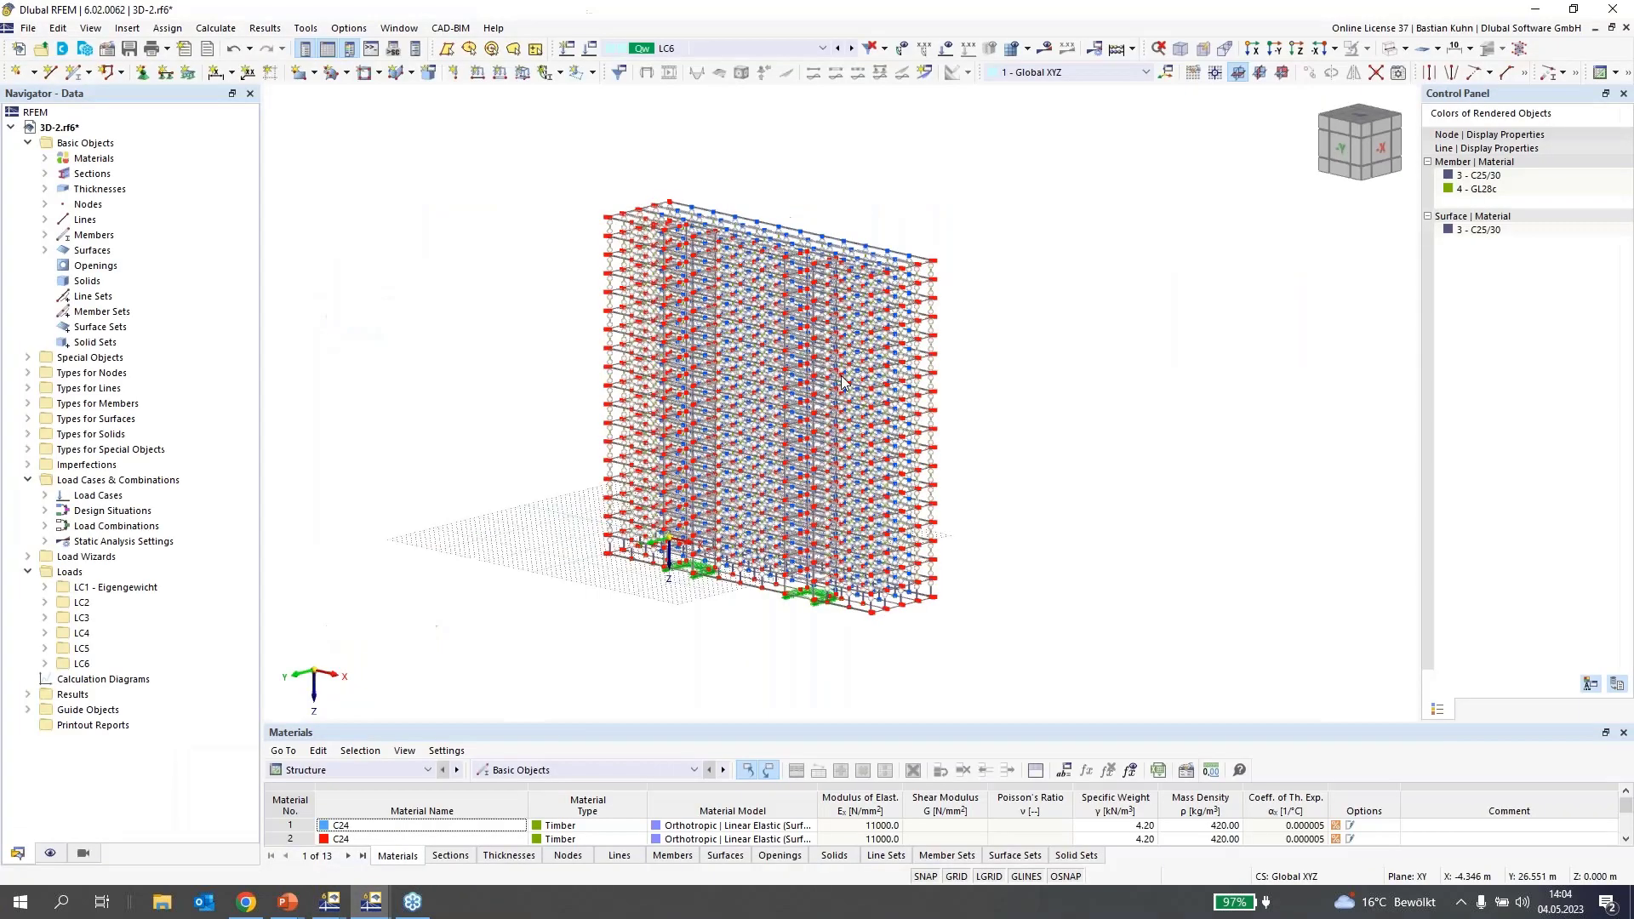
pyautogui.click(1392, 49)
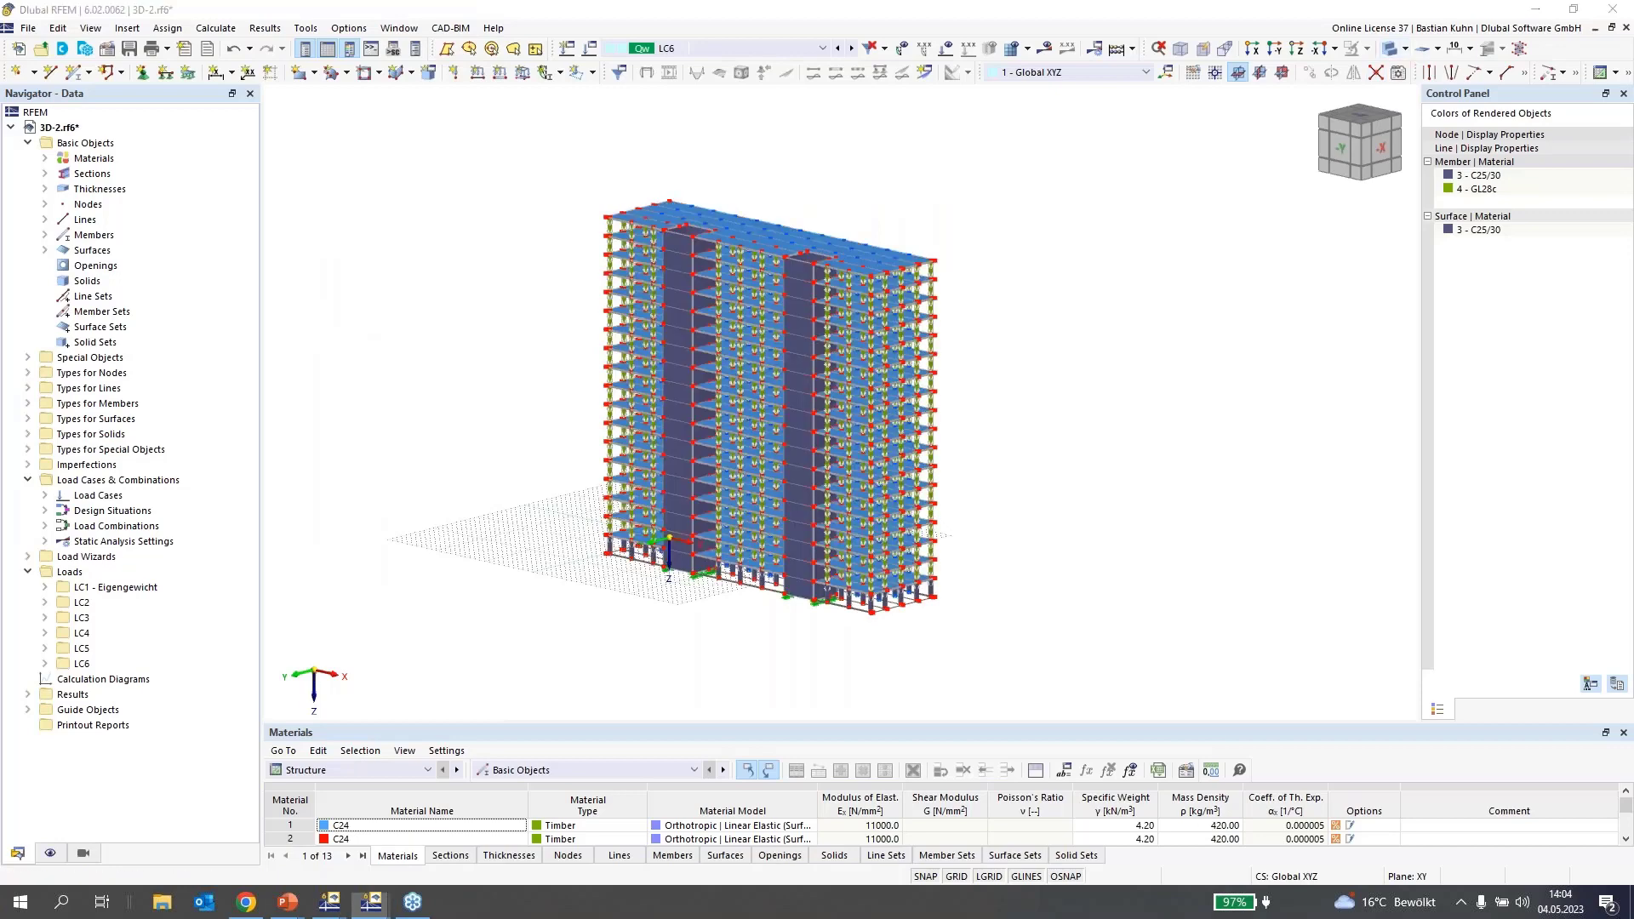
# - Examine the member properties of a timber column on a lower story without changing them
pyautogui.moveTo(514, 336); pyautogui.dragTo(502, 332, button='middle')
pyautogui.scroll(5, 607, 649)
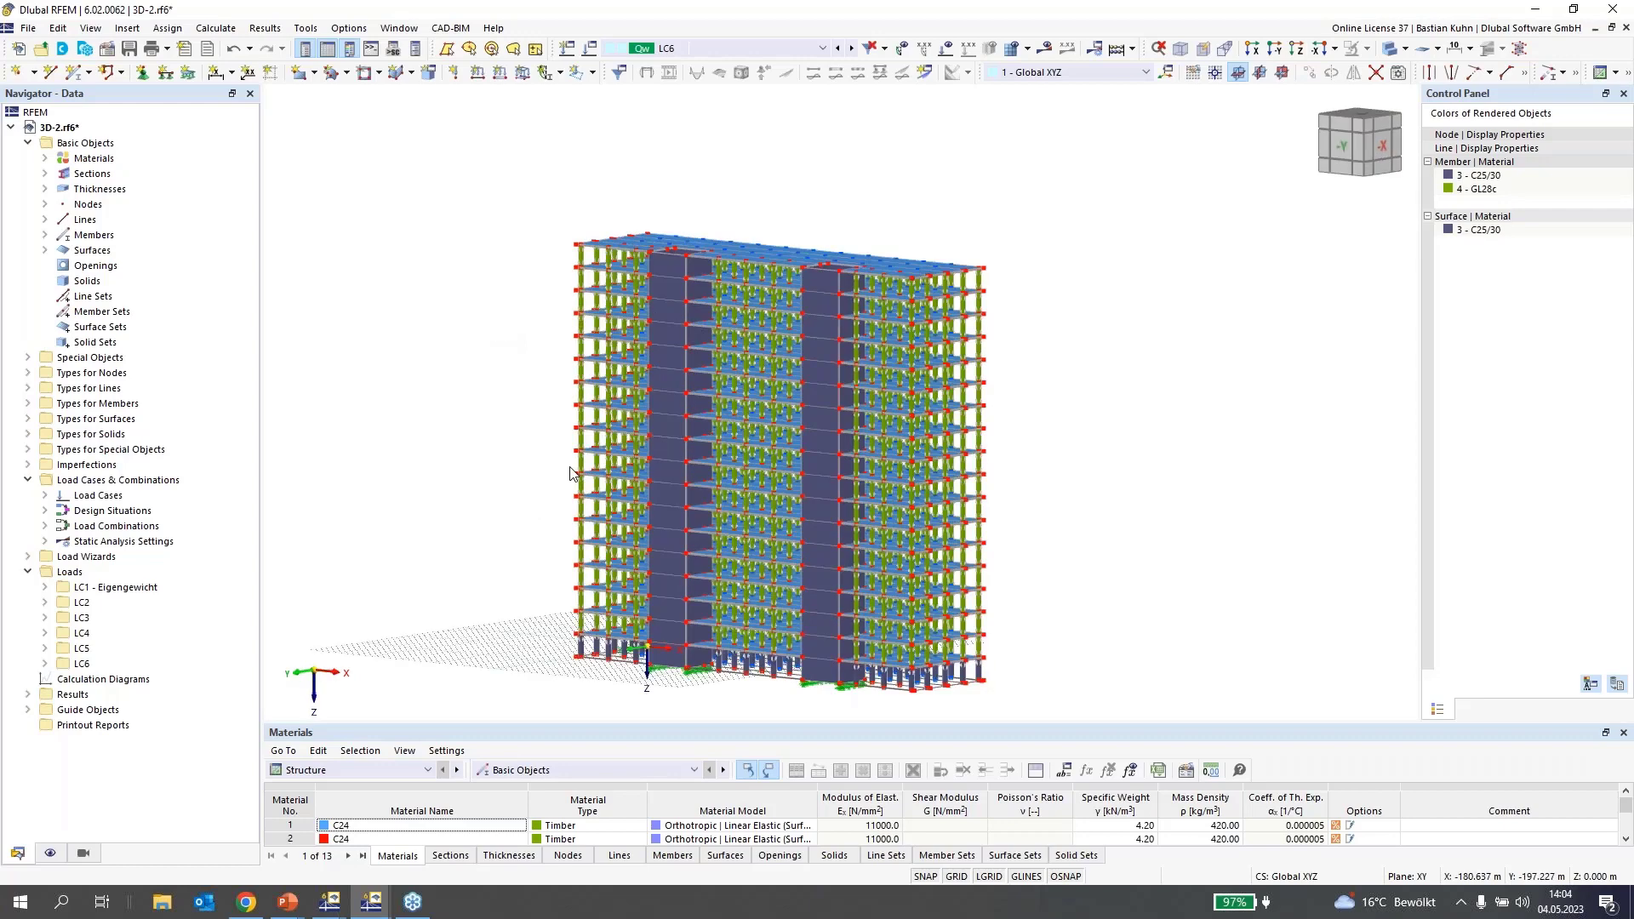
pyautogui.scroll(2, 607, 649)
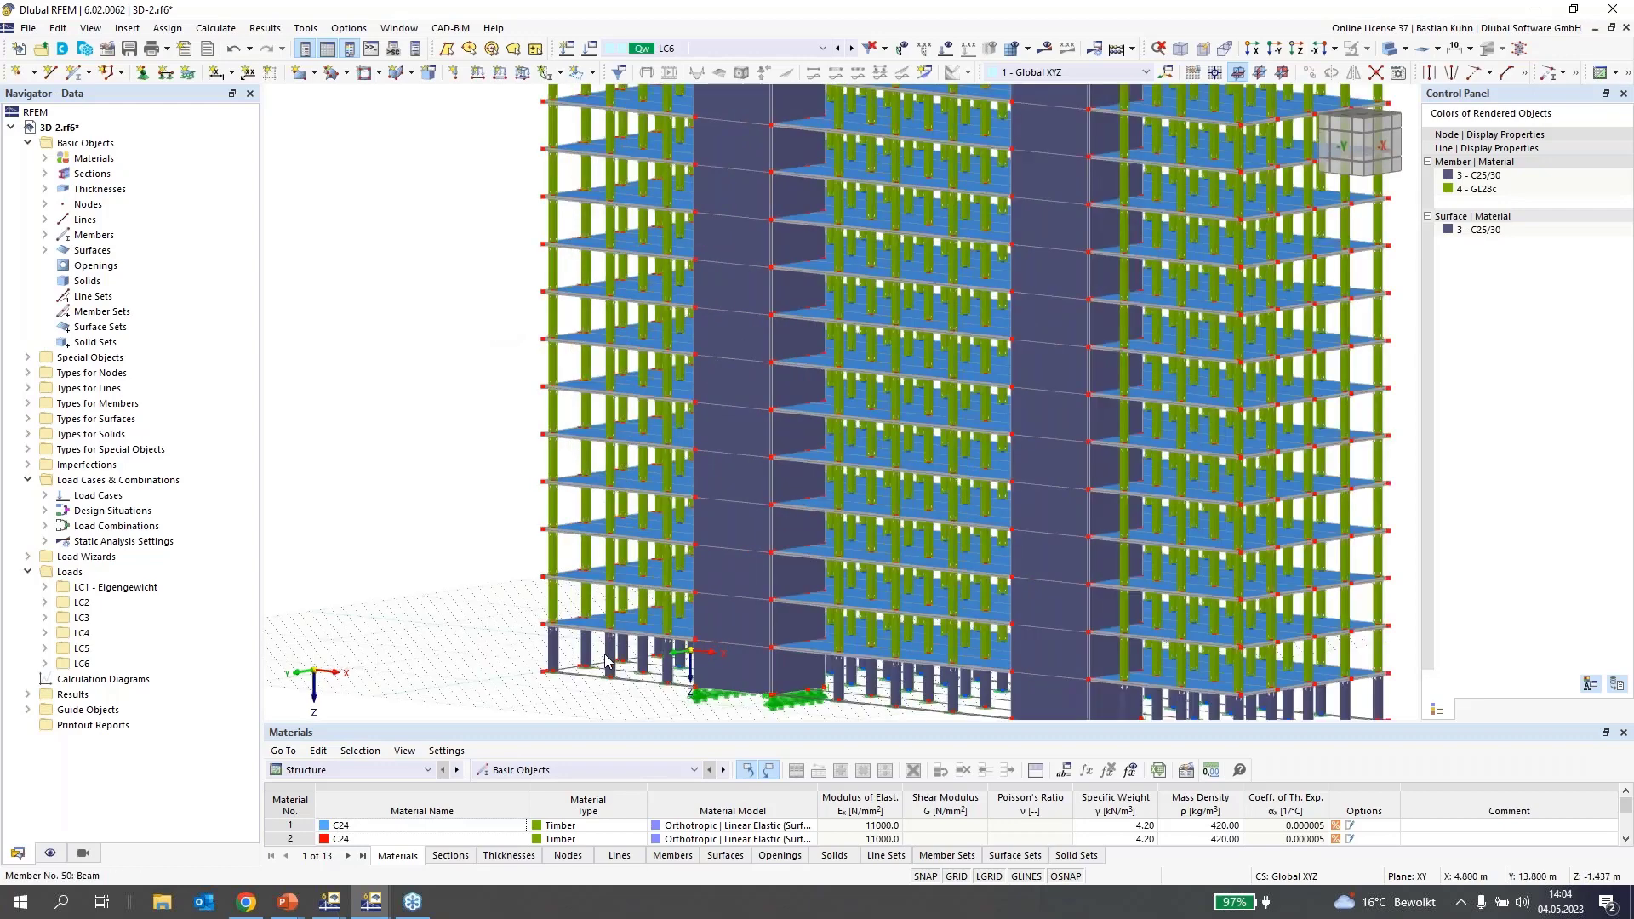
pyautogui.scroll(-2, 606, 657)
pyautogui.click(610, 623)
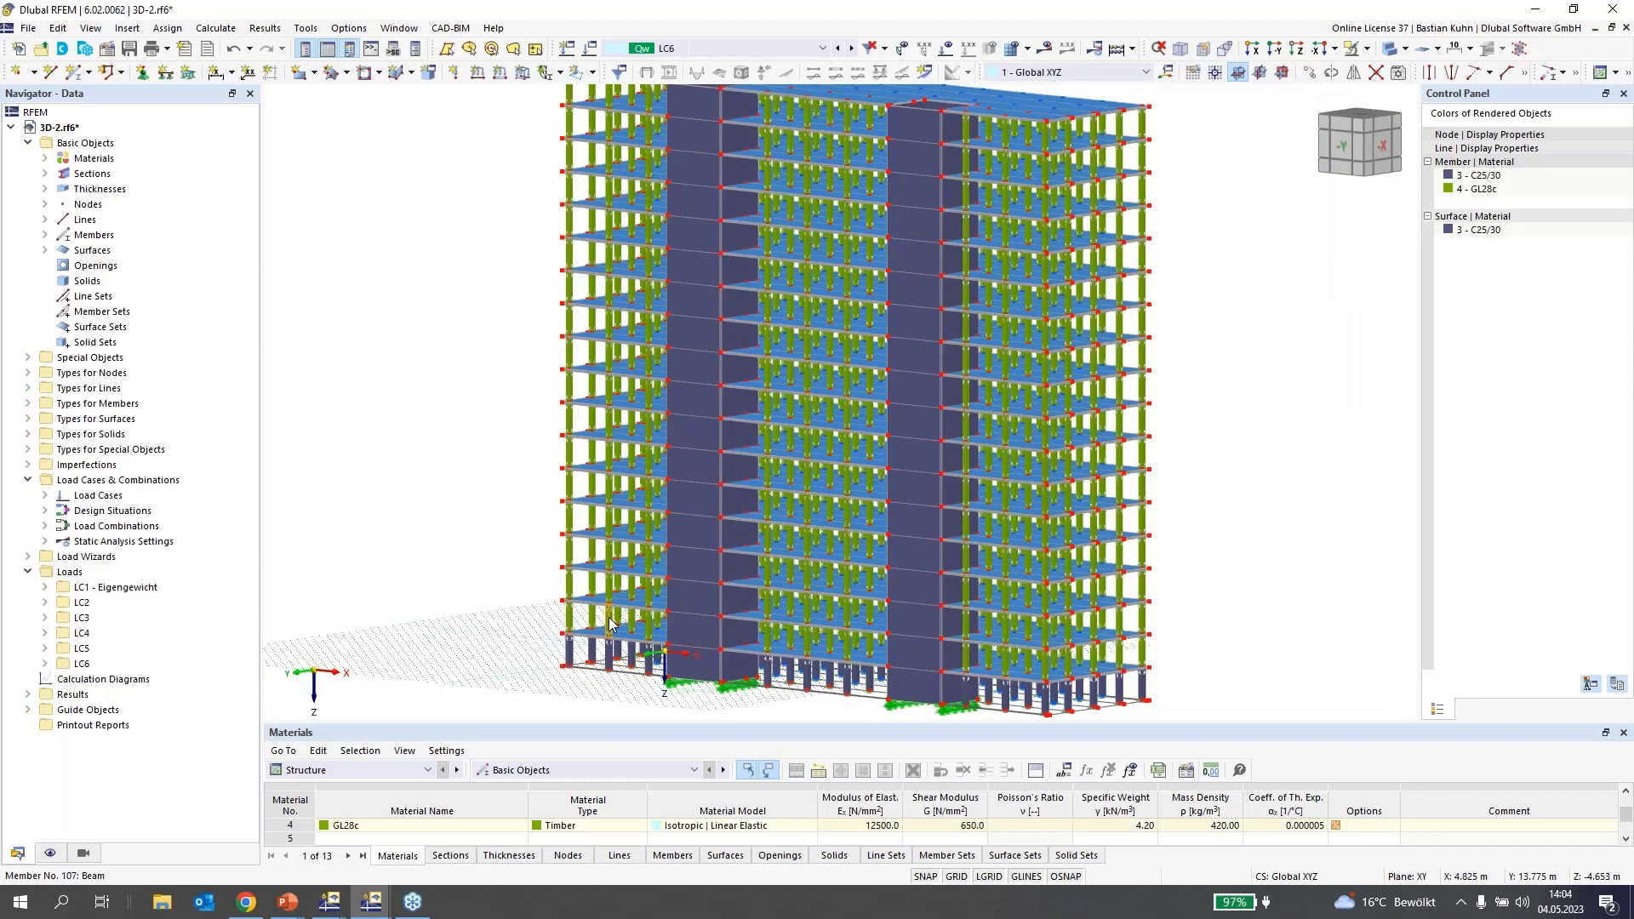
pyautogui.doubleClick(610, 624)
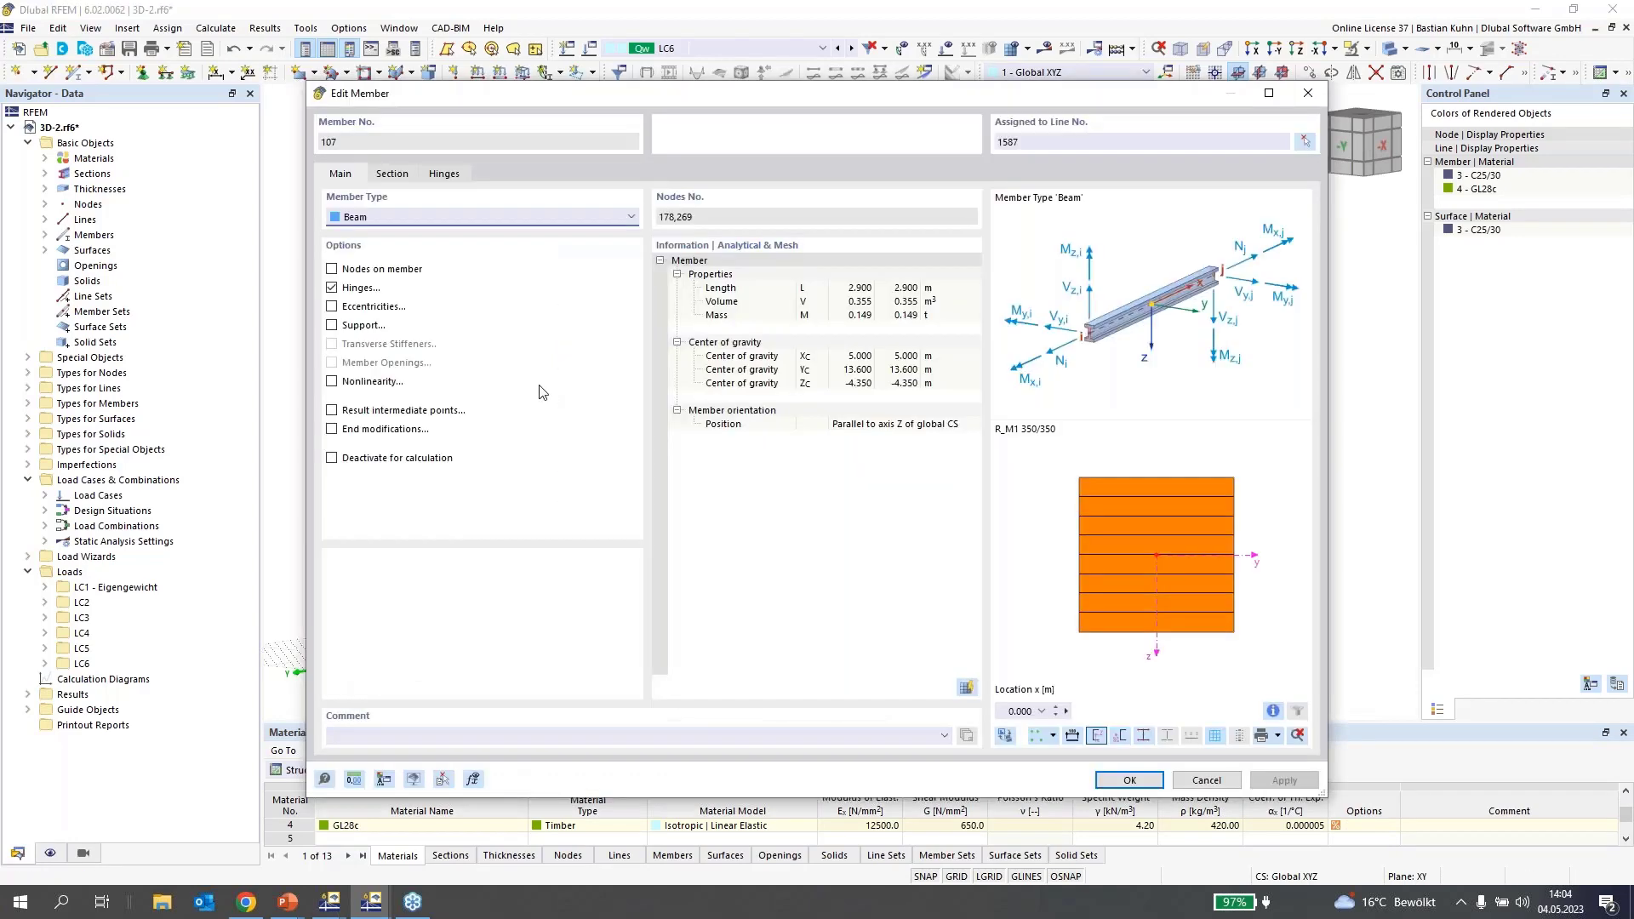
pyautogui.click(1315, 95)
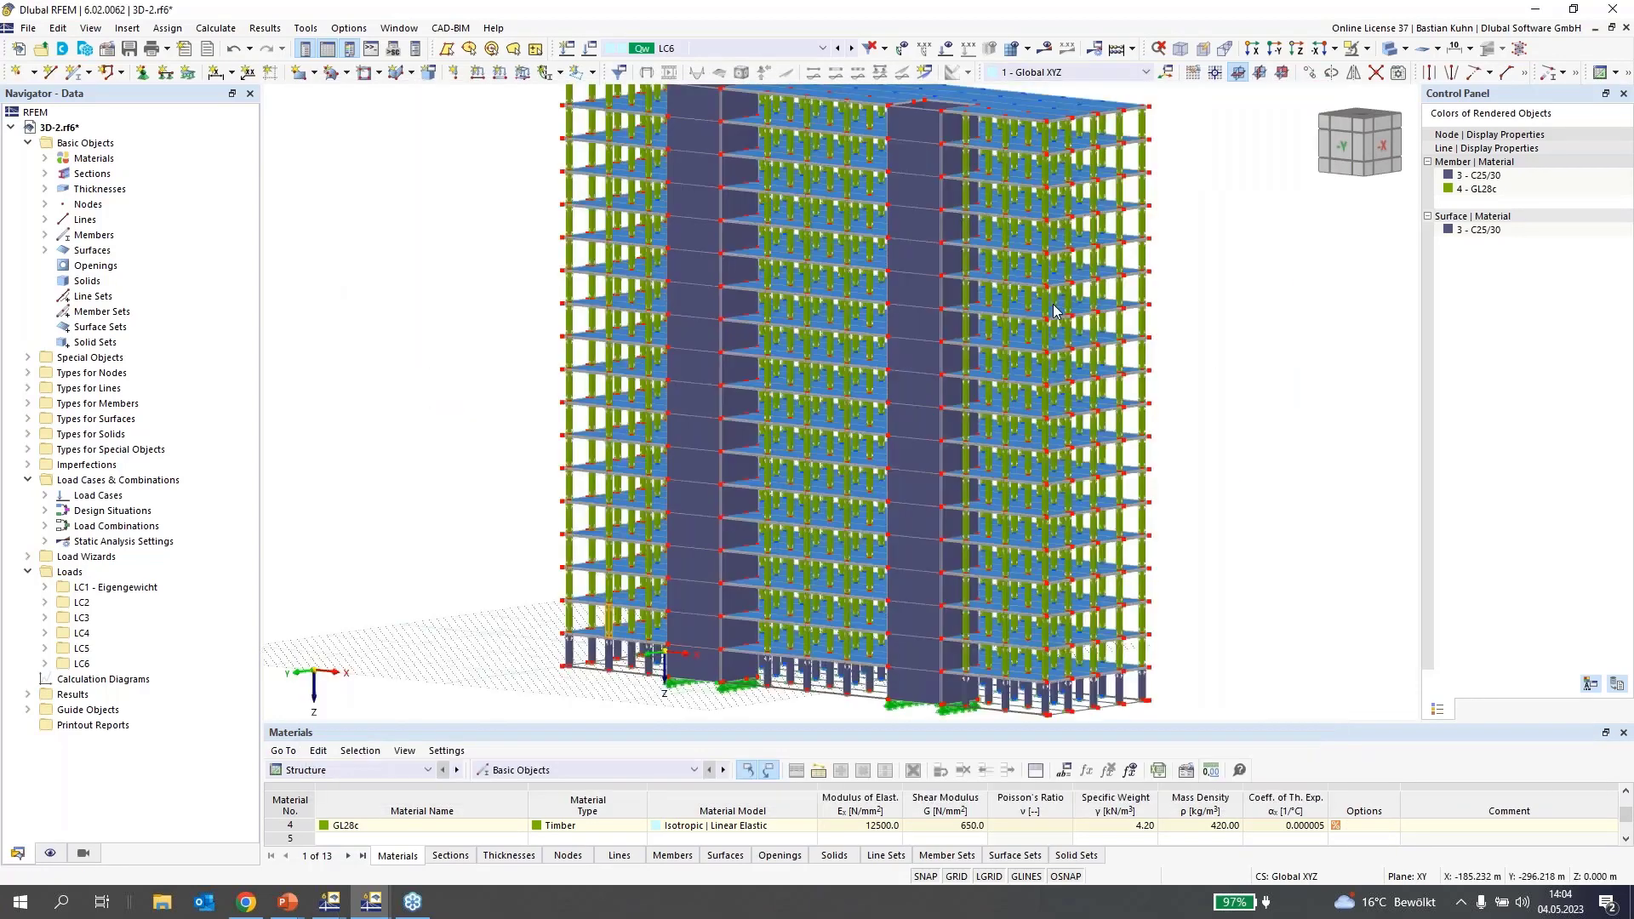
# - Add a linear length dimension along the building's long base edge, with the dimension line offset about 19.9 m outward
pyautogui.scroll(-2, 717, 423)
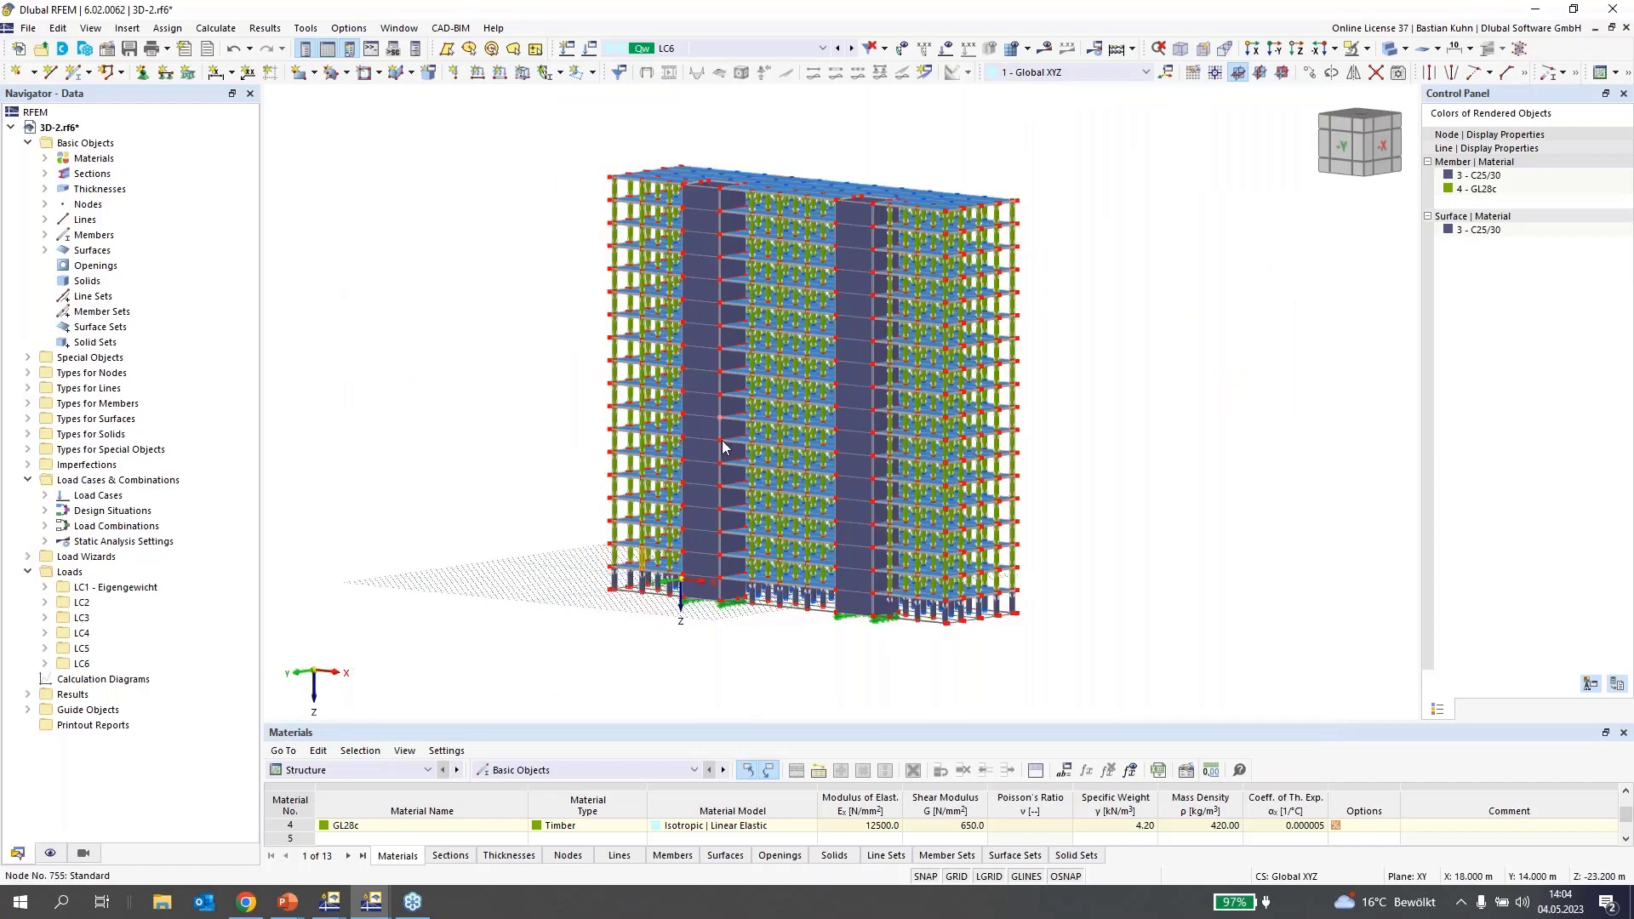
pyautogui.moveTo(824, 701); pyautogui.dragTo(465, 669, button='middle')
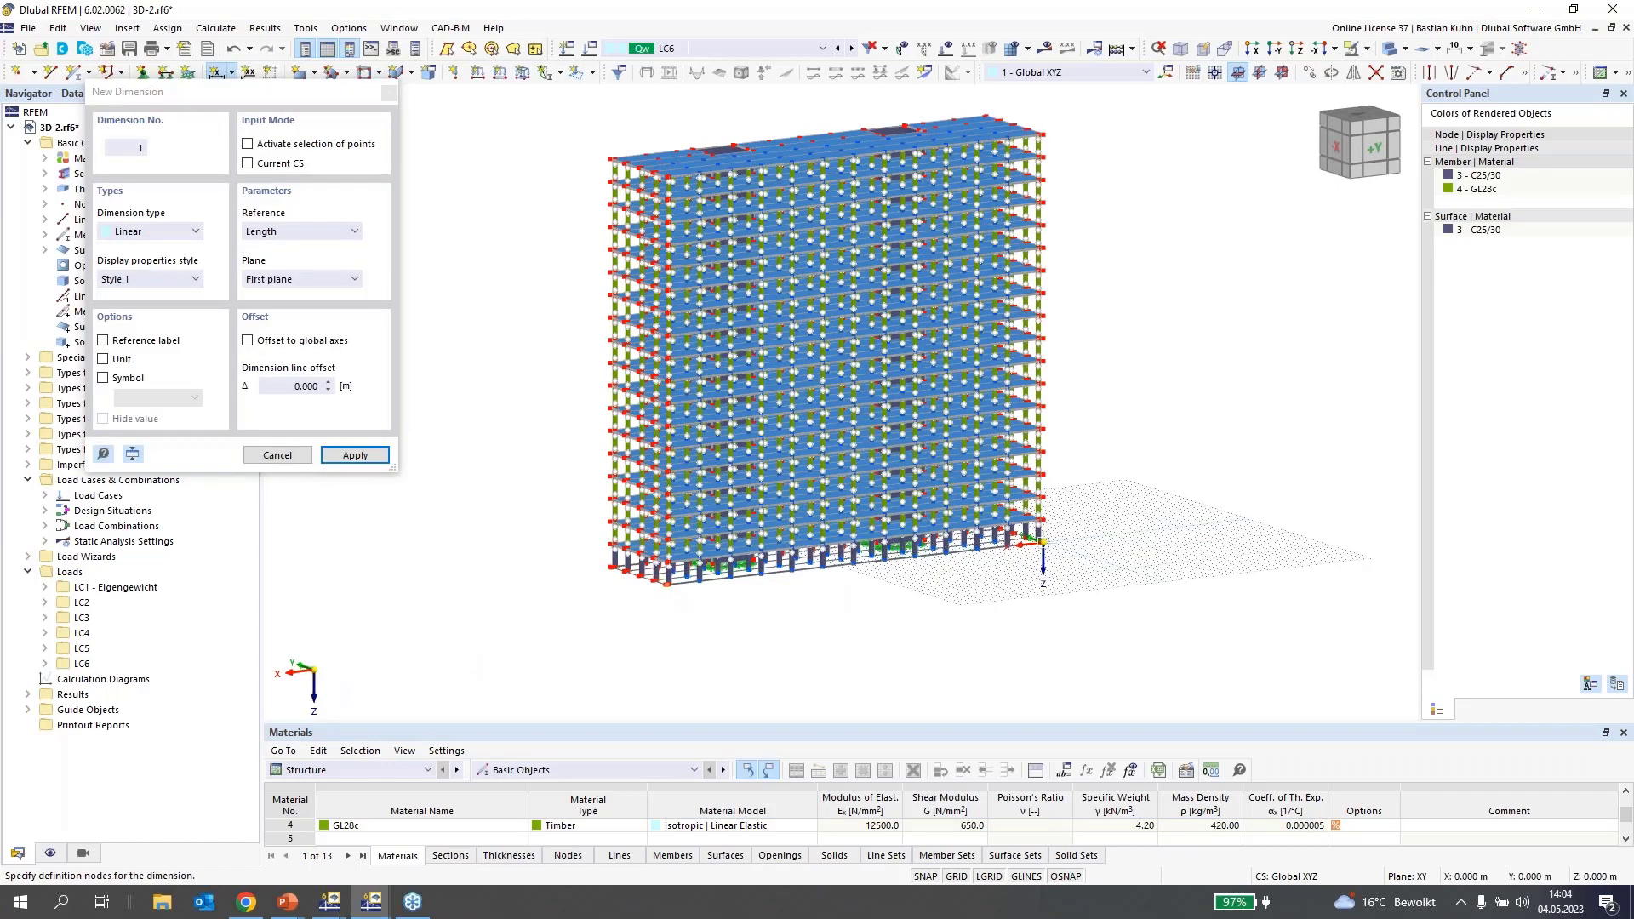
pyautogui.click(1044, 543)
pyautogui.click(1014, 623)
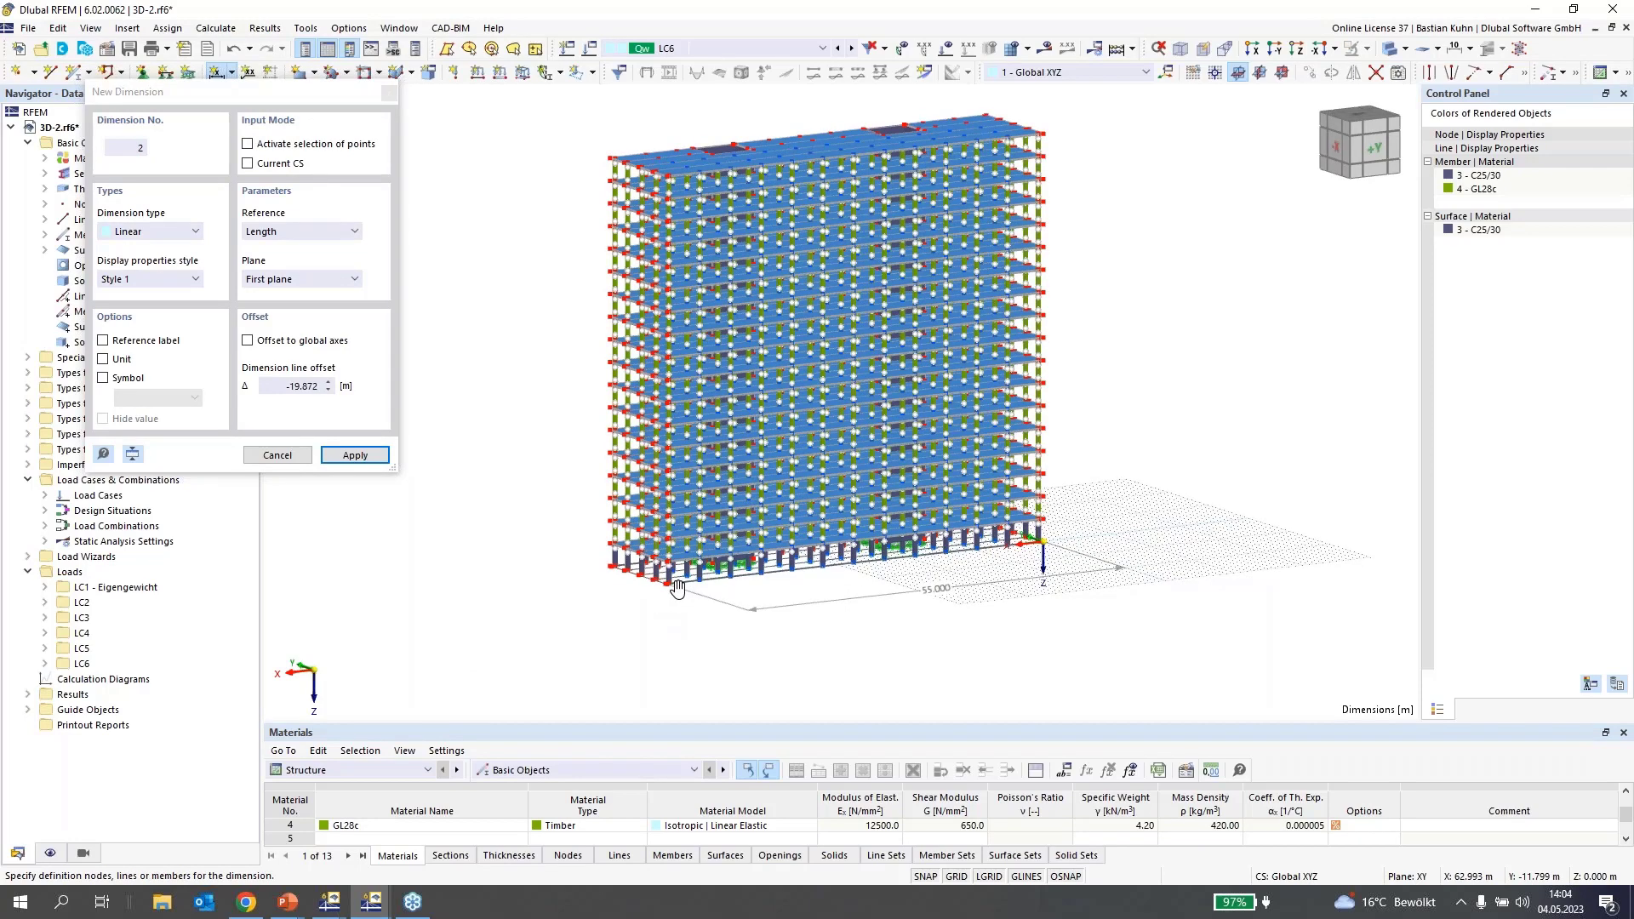
# - Add a linear length dimension along the building's short base edge, with the dimension line offset about 5.4 m outward
pyautogui.moveTo(677, 588); pyautogui.dragTo(756, 587, button='middle')
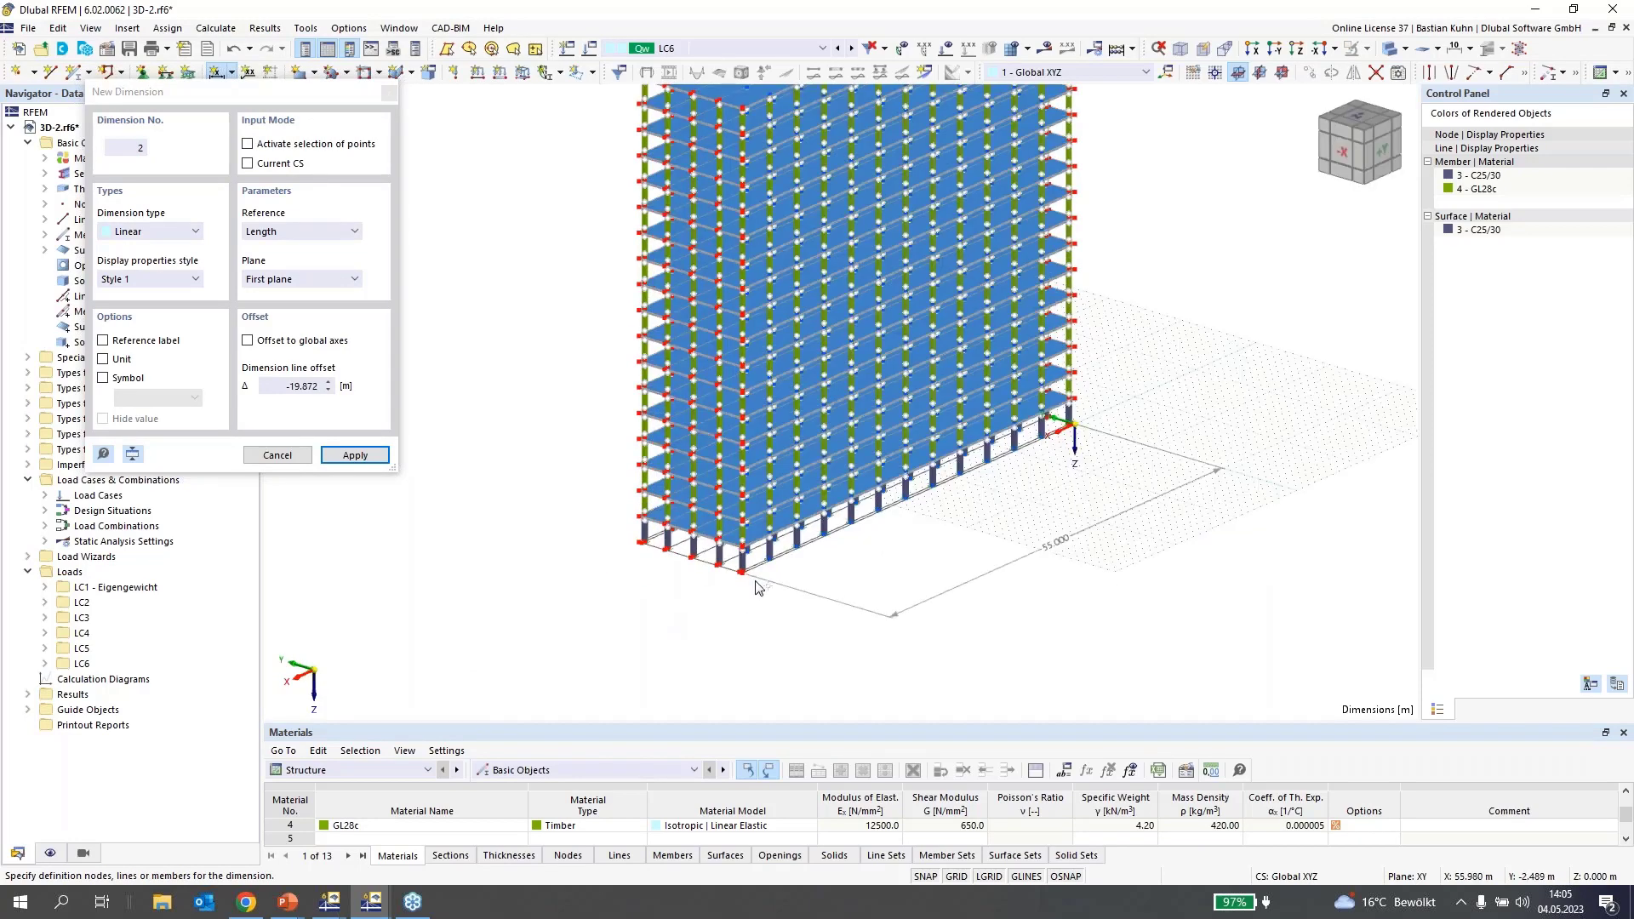
pyautogui.scroll(3, 757, 588)
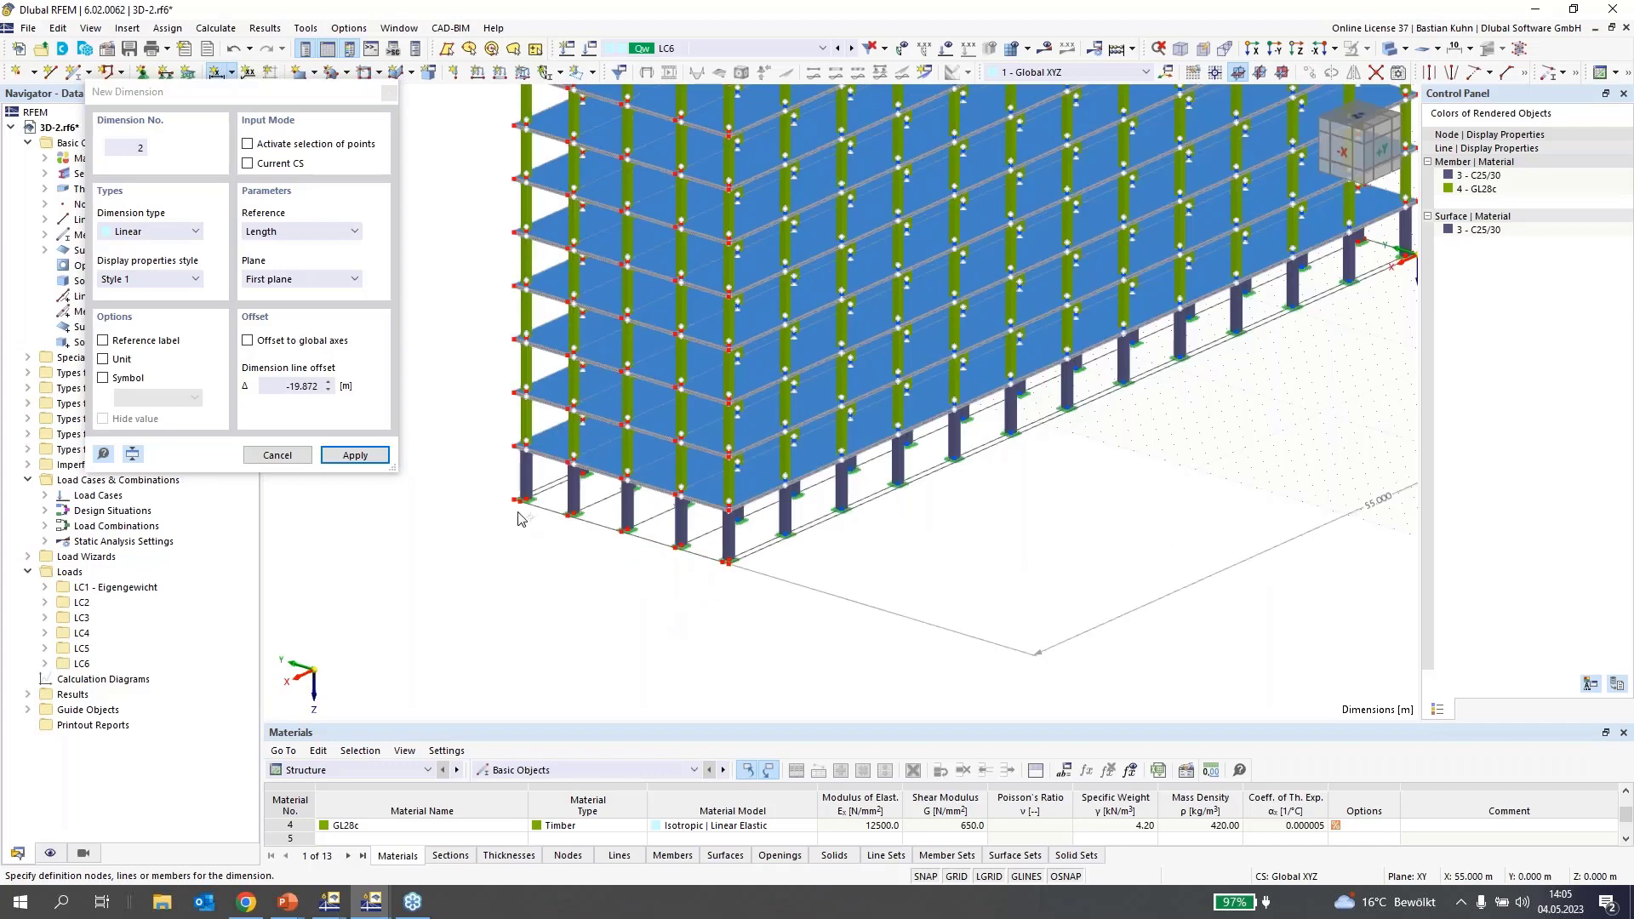
pyautogui.click(516, 507)
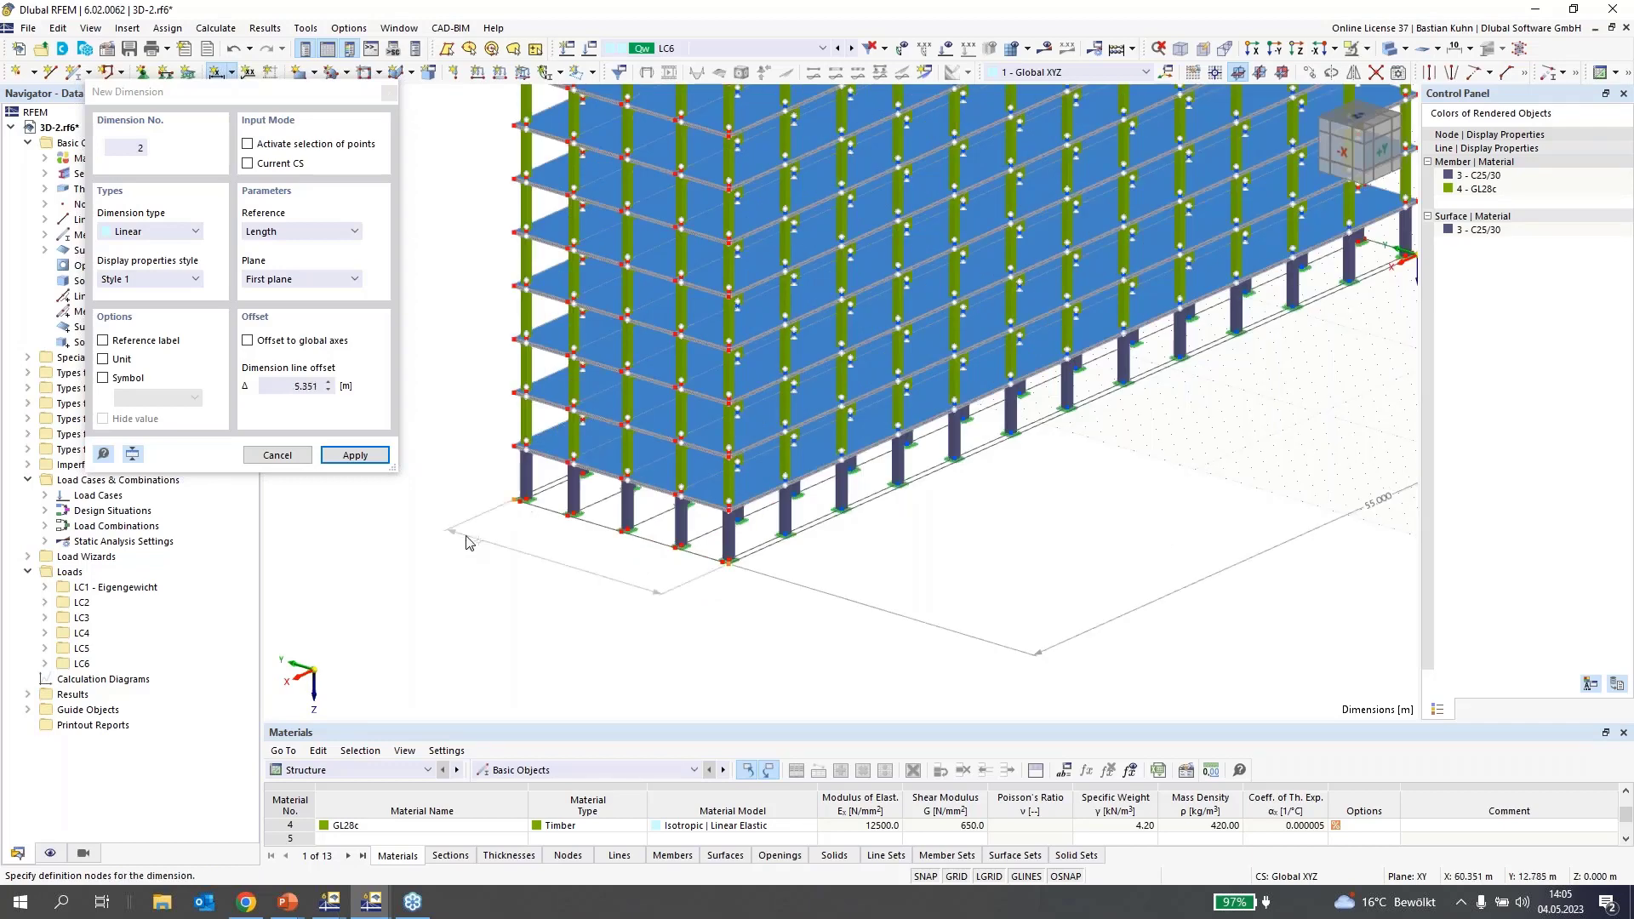
pyautogui.click(467, 542)
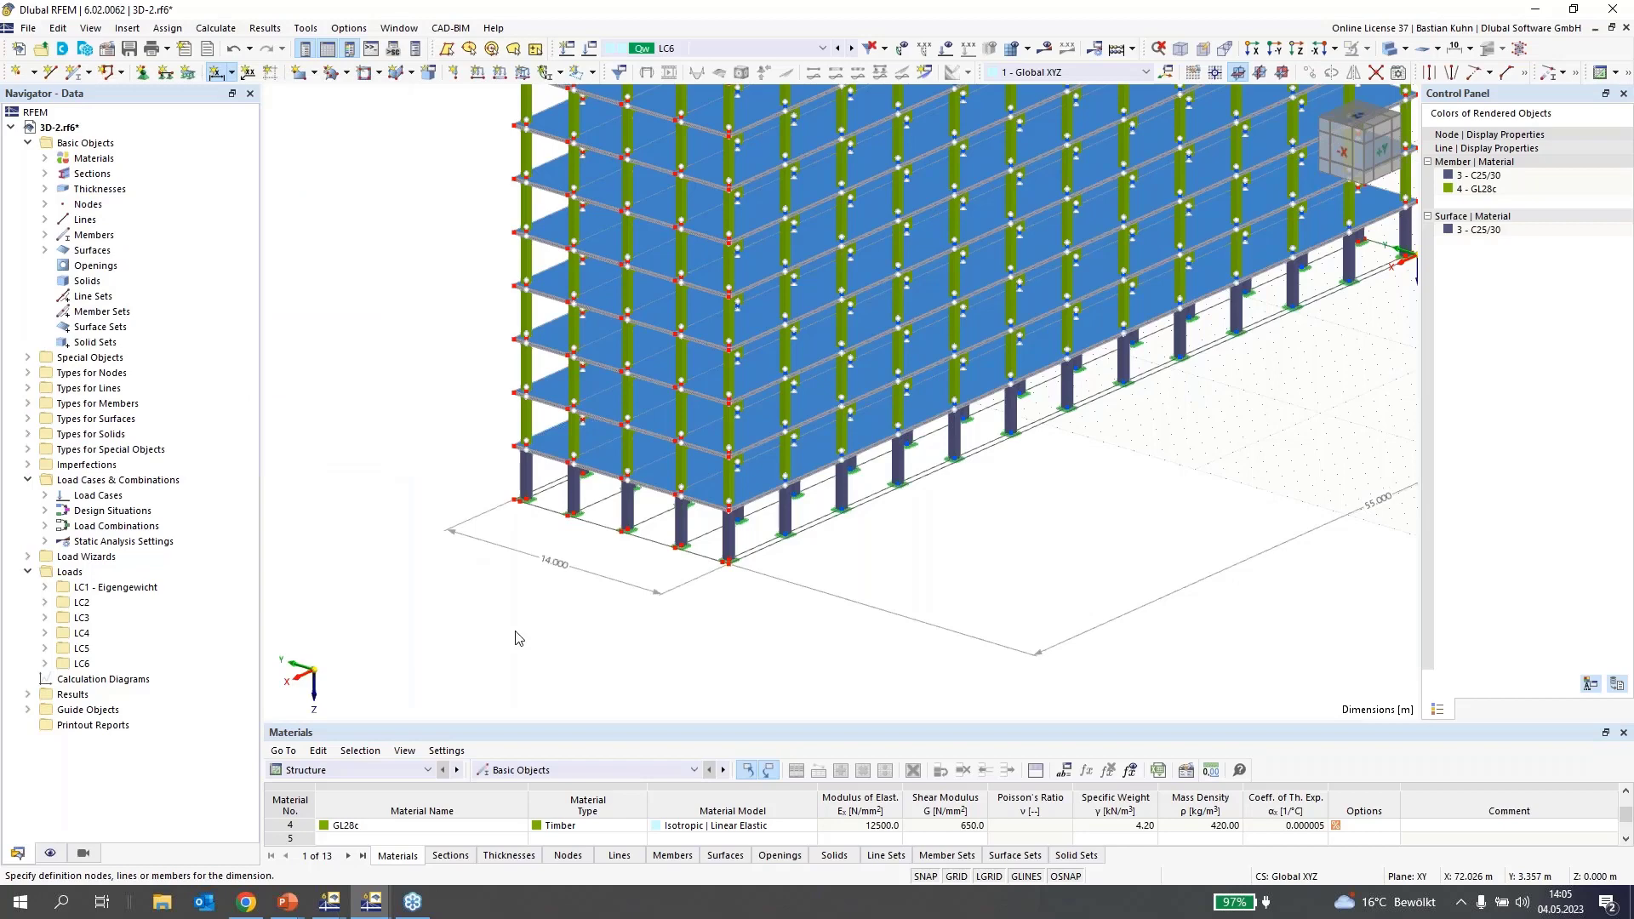
# - Activate the Building Model add-on in the model's base data
pyautogui.scroll(-3, 518, 638)
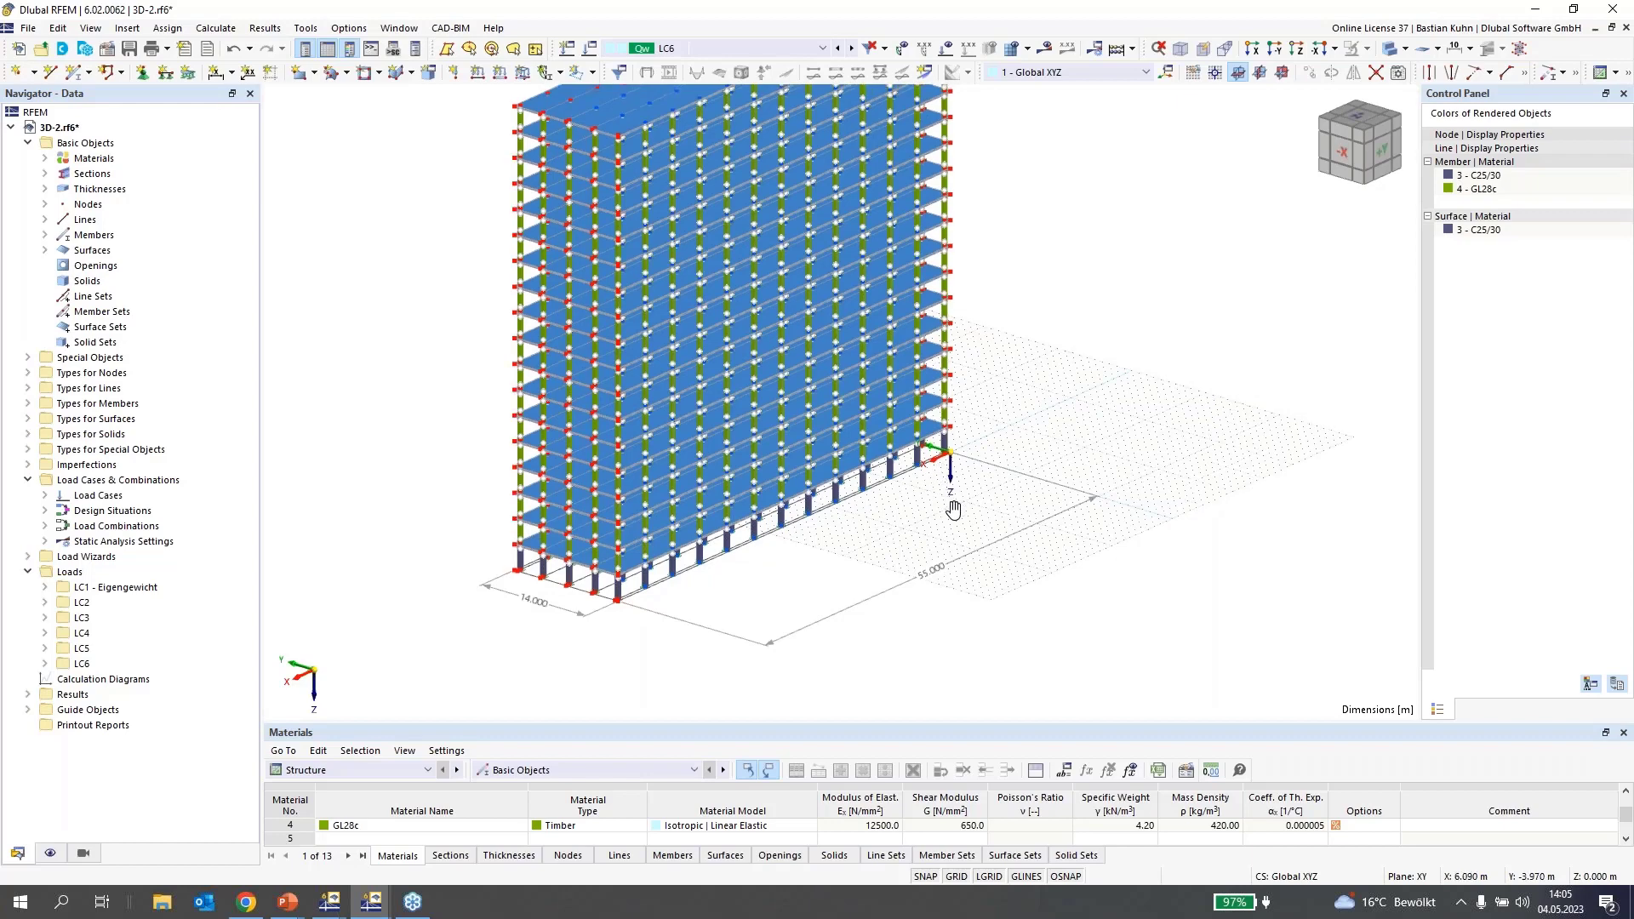
pyautogui.moveTo(954, 509); pyautogui.dragTo(665, 517, button='middle')
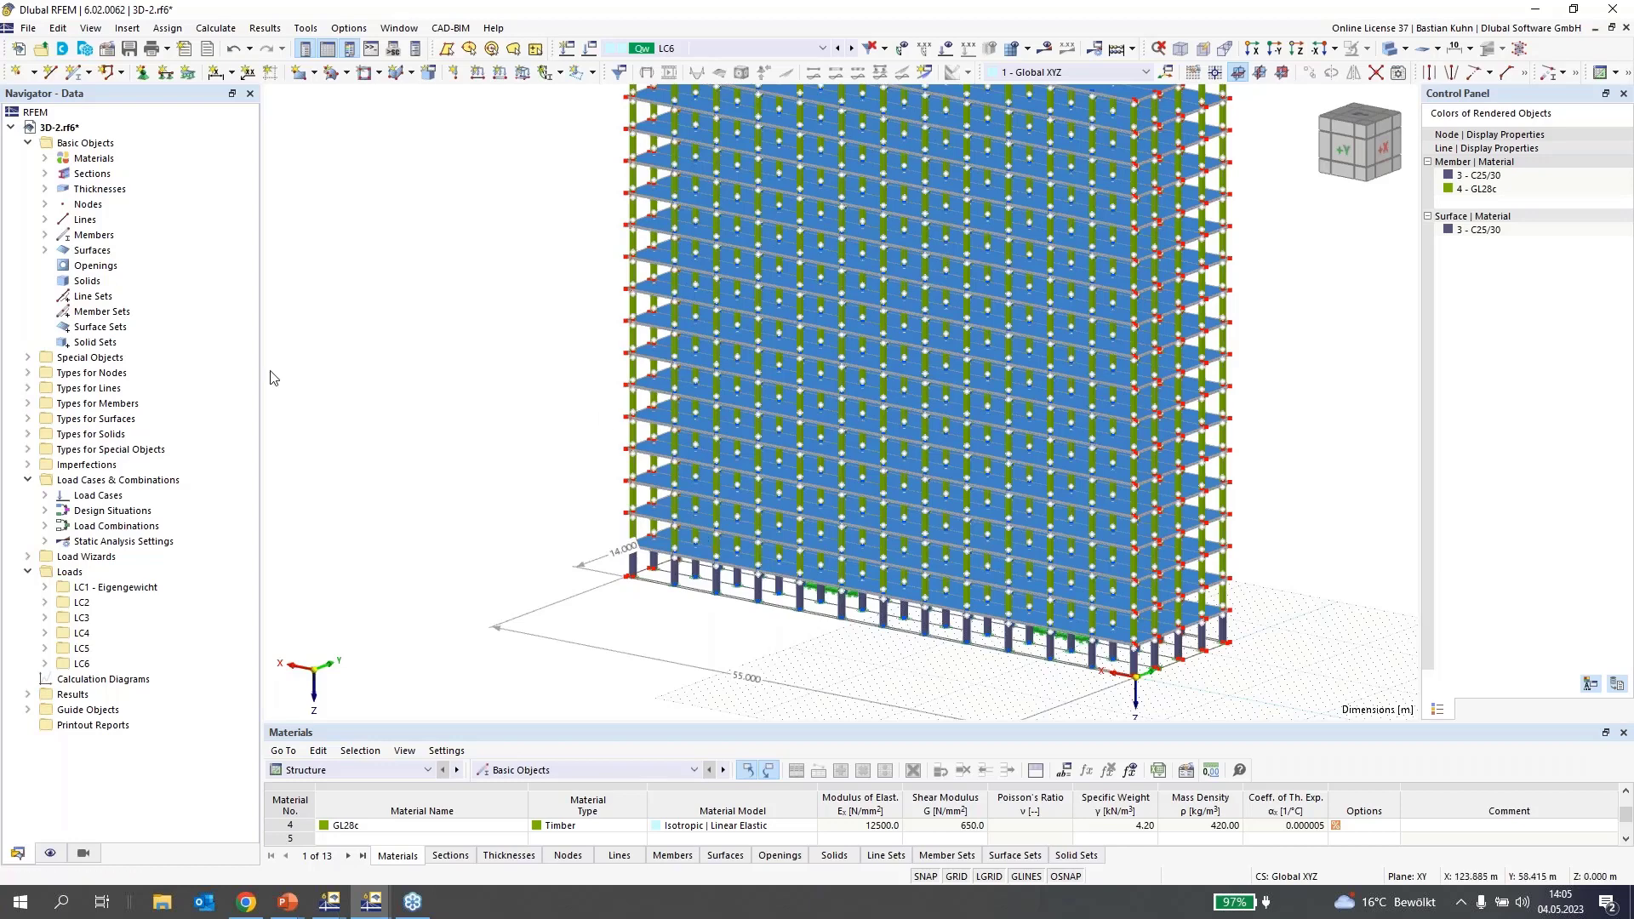
pyautogui.click(107, 49)
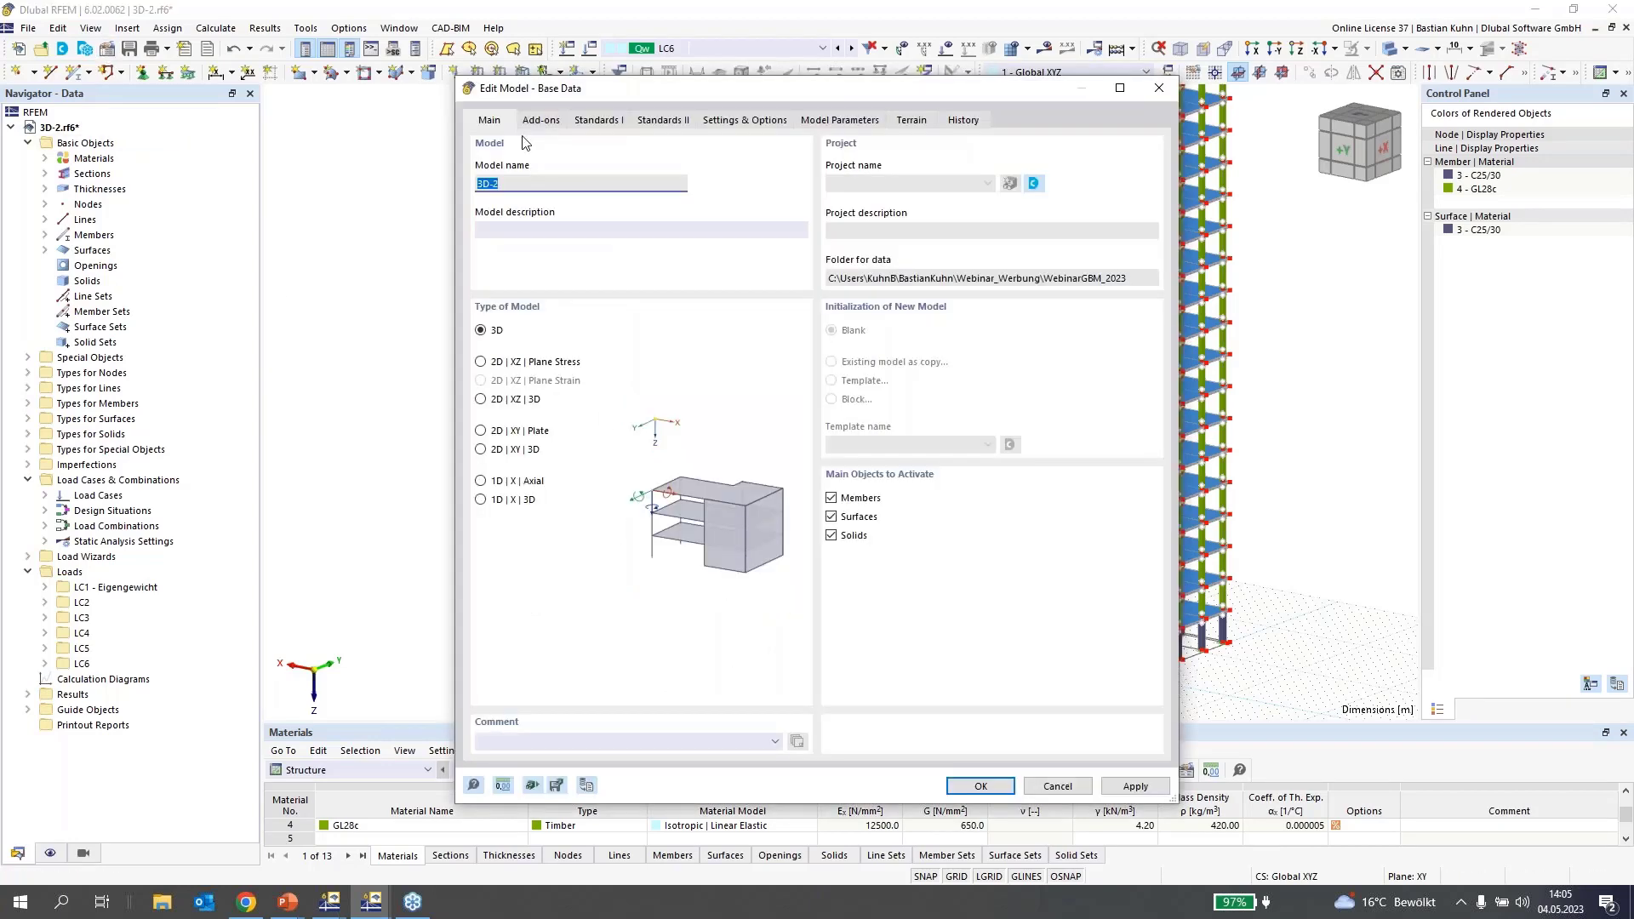
pyautogui.click(541, 120)
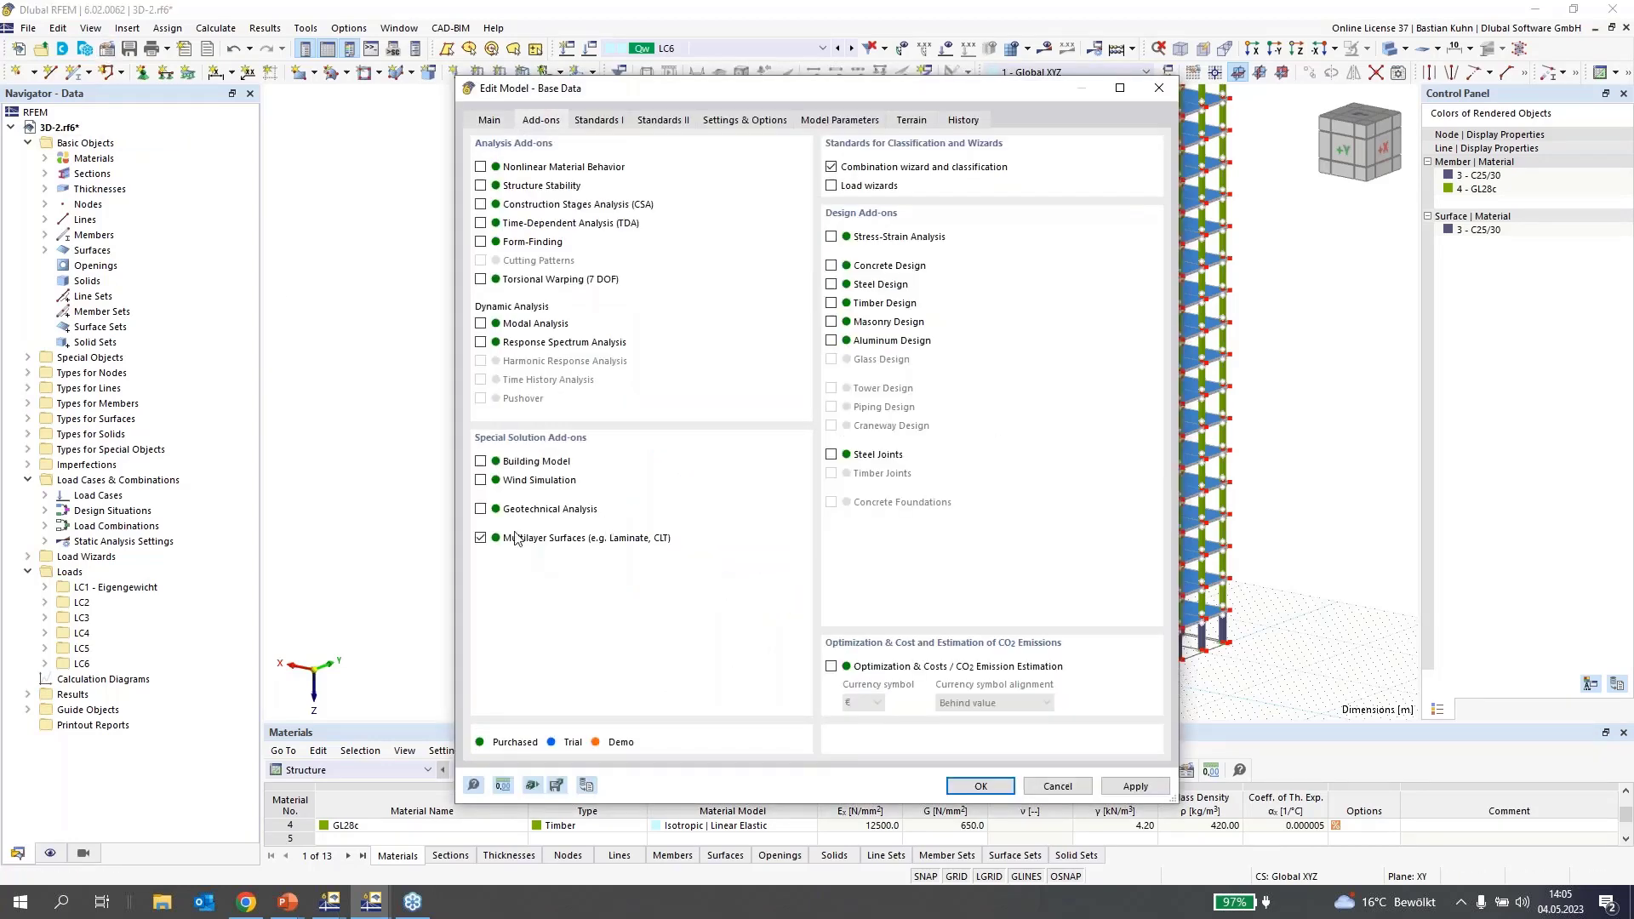
pyautogui.click(481, 463)
pyautogui.click(983, 787)
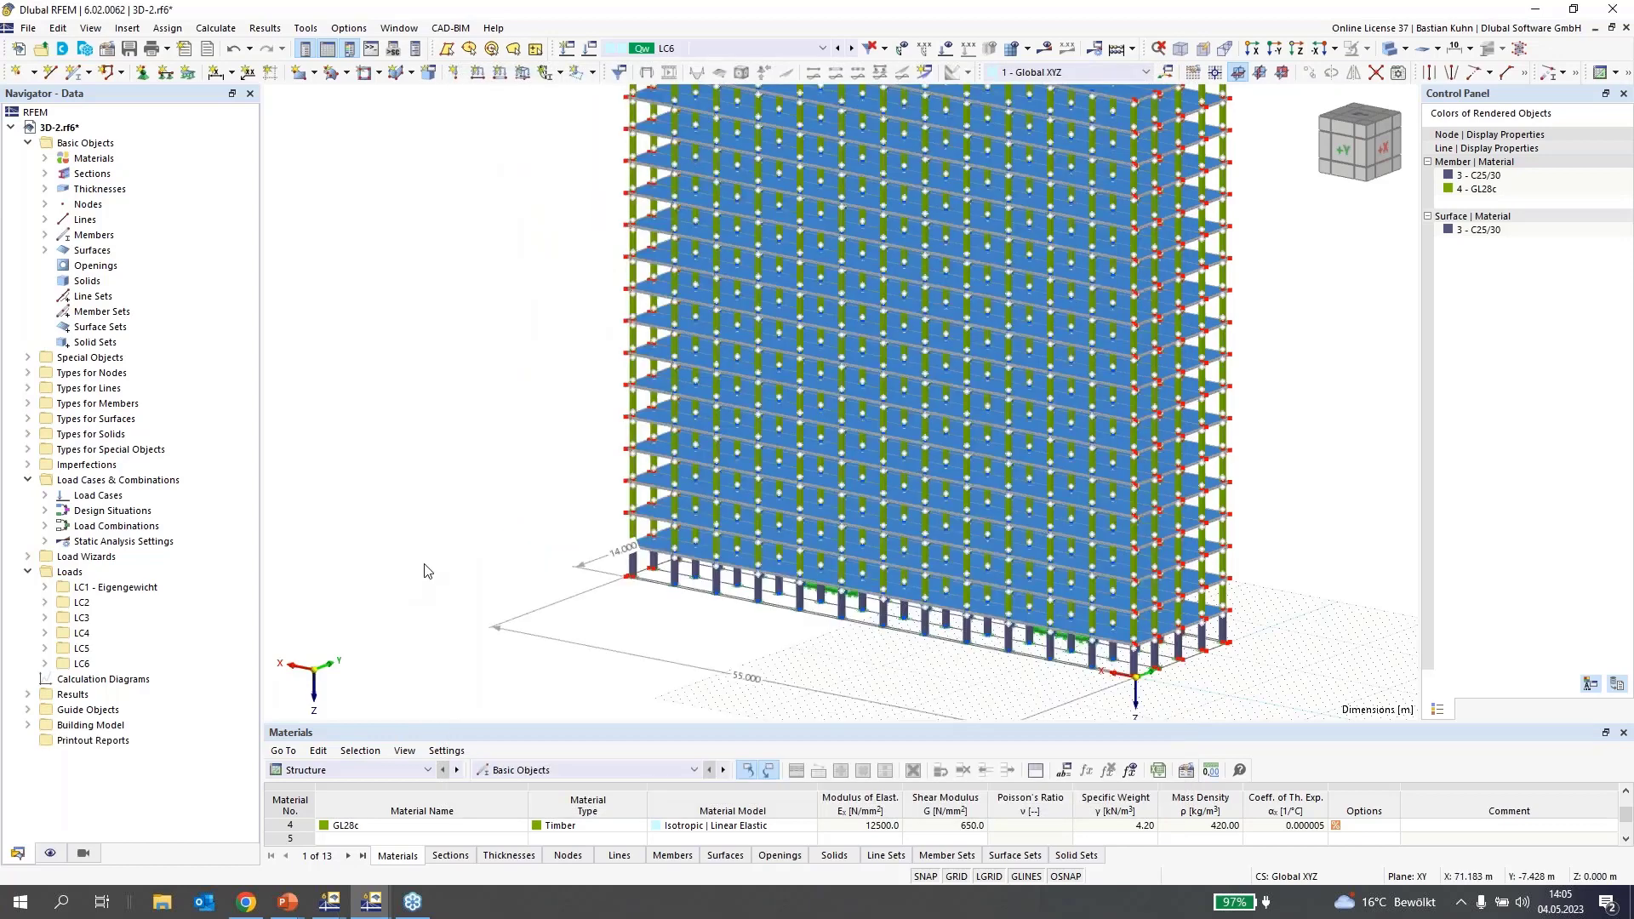
# - Expand the Building Model category, enlarge the table area and show the Building Stories table
pyautogui.scroll(-2, 426, 569)
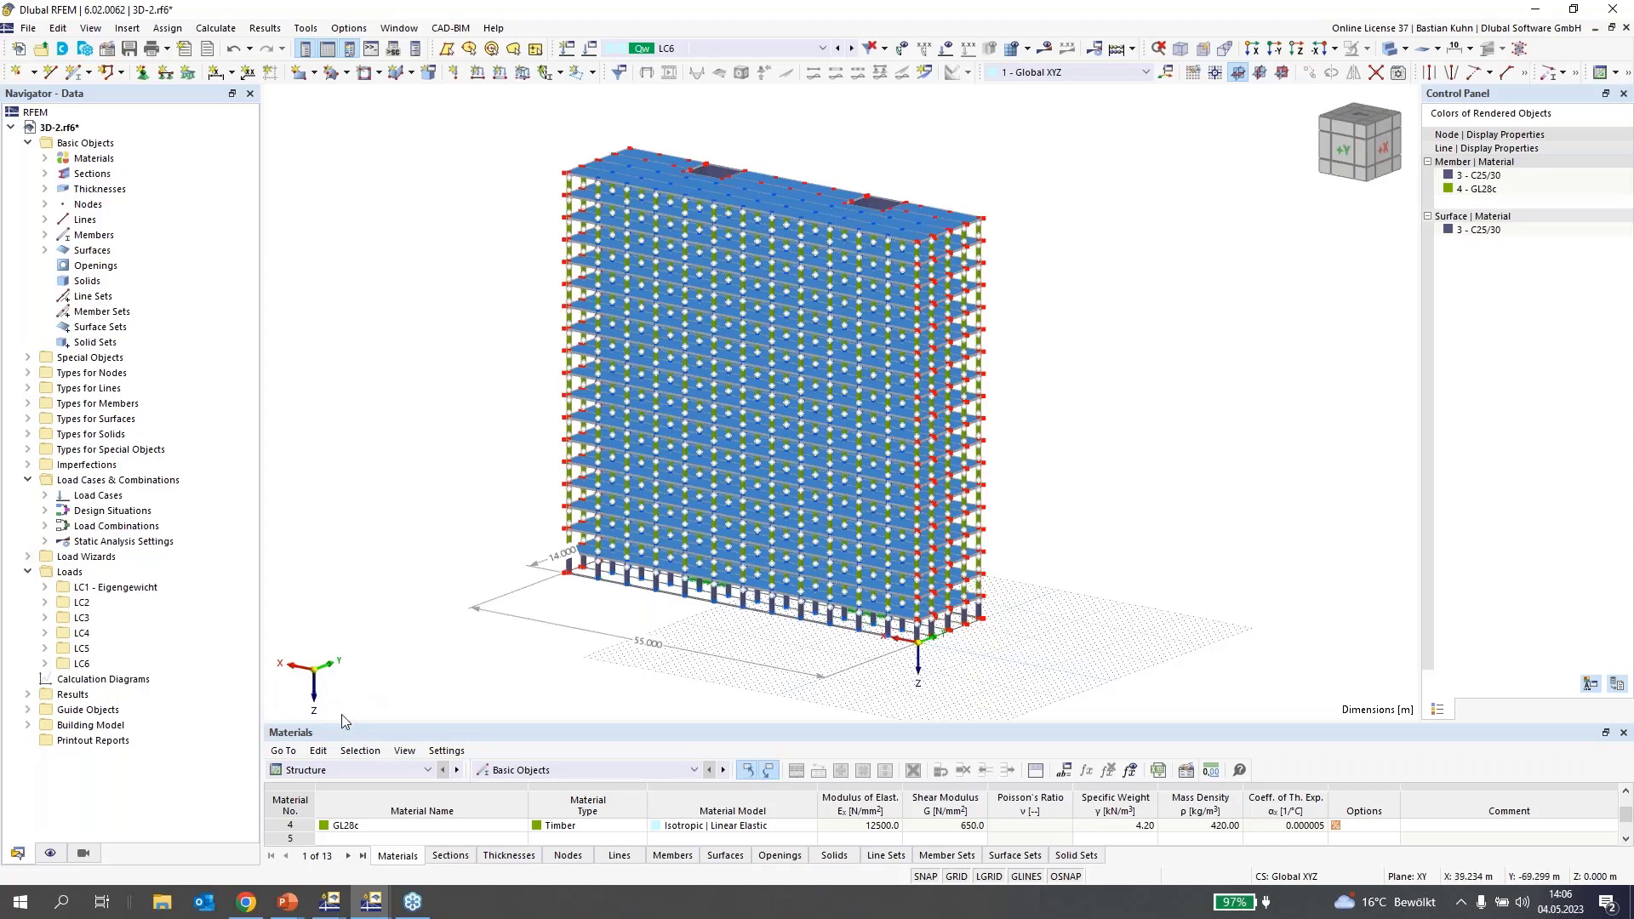
pyautogui.click(28, 726)
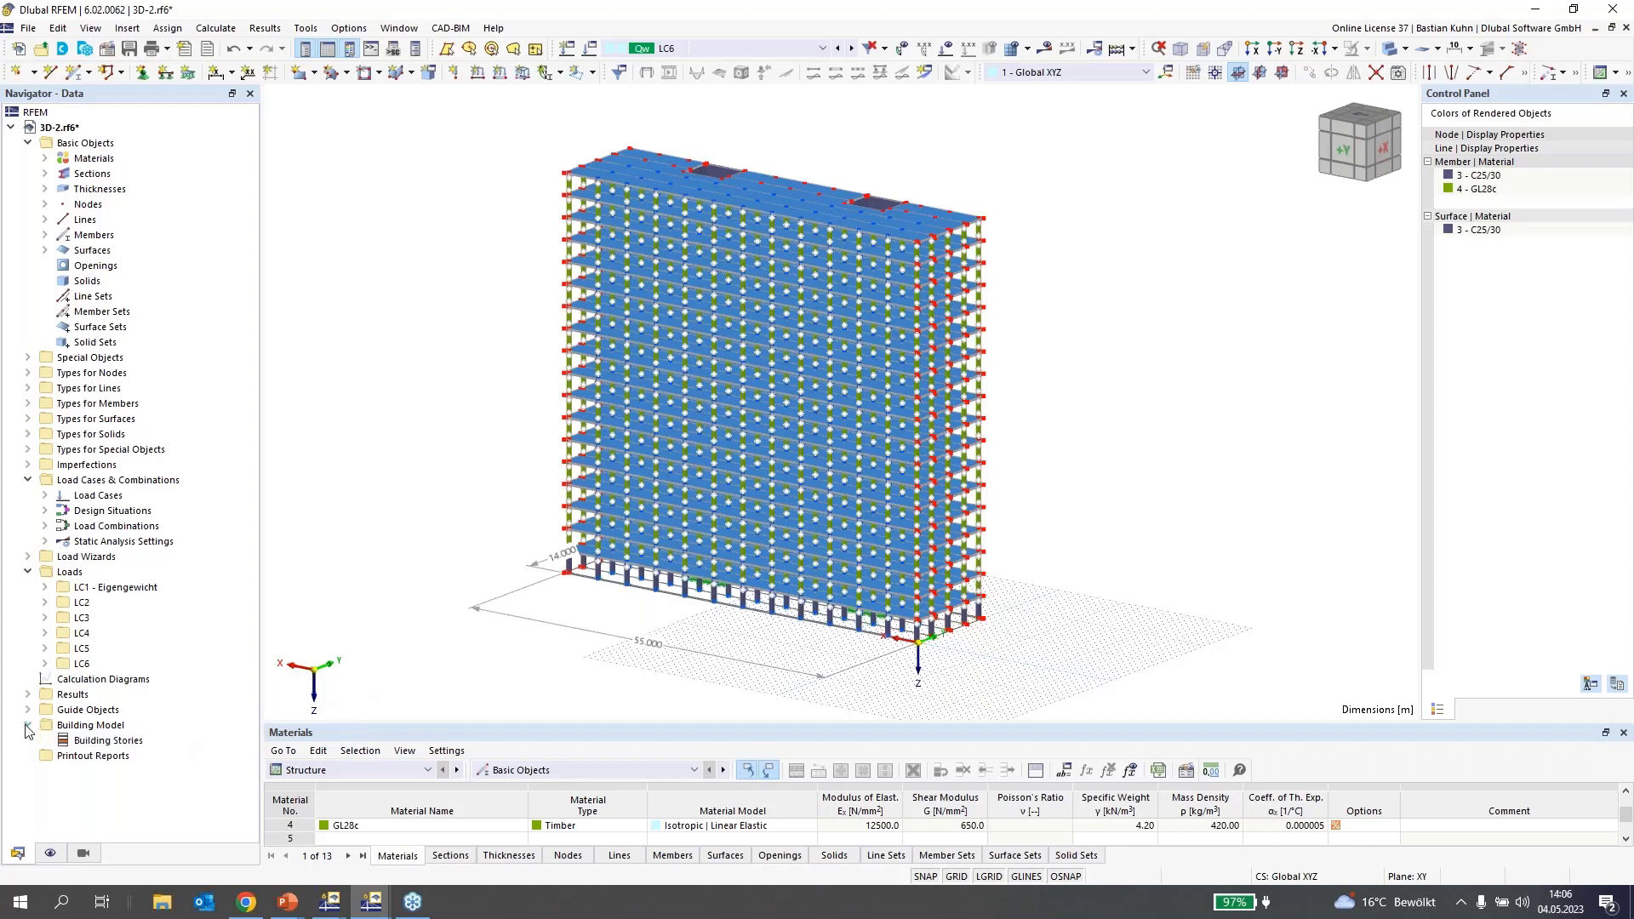
pyautogui.click(73, 726)
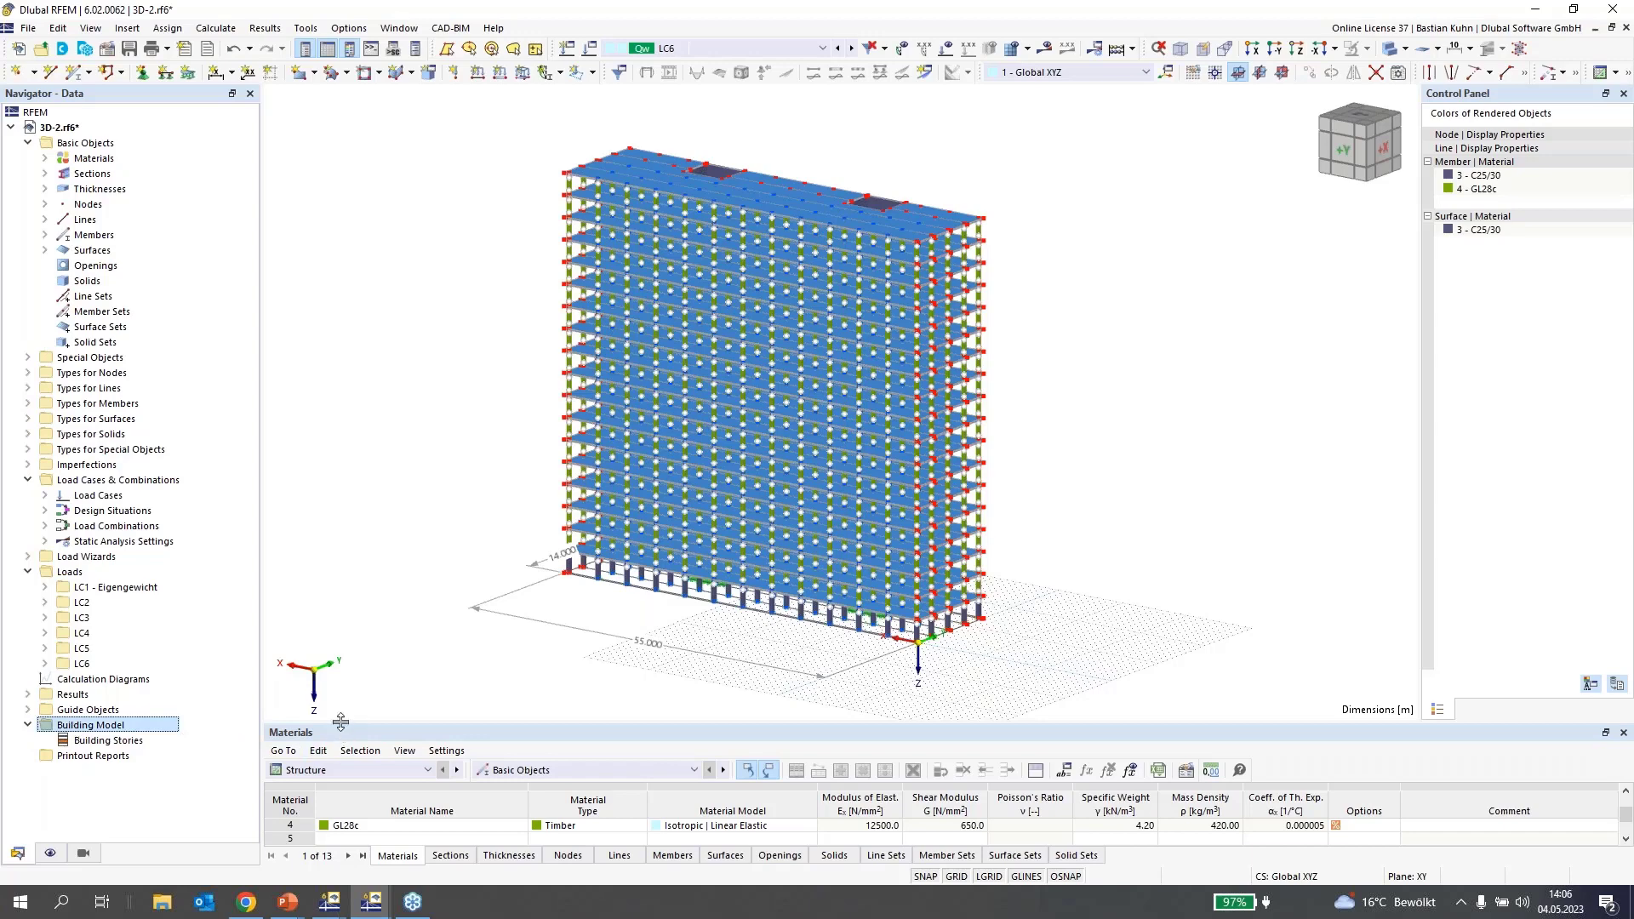
pyautogui.moveTo(341, 723); pyautogui.dragTo(344, 573)
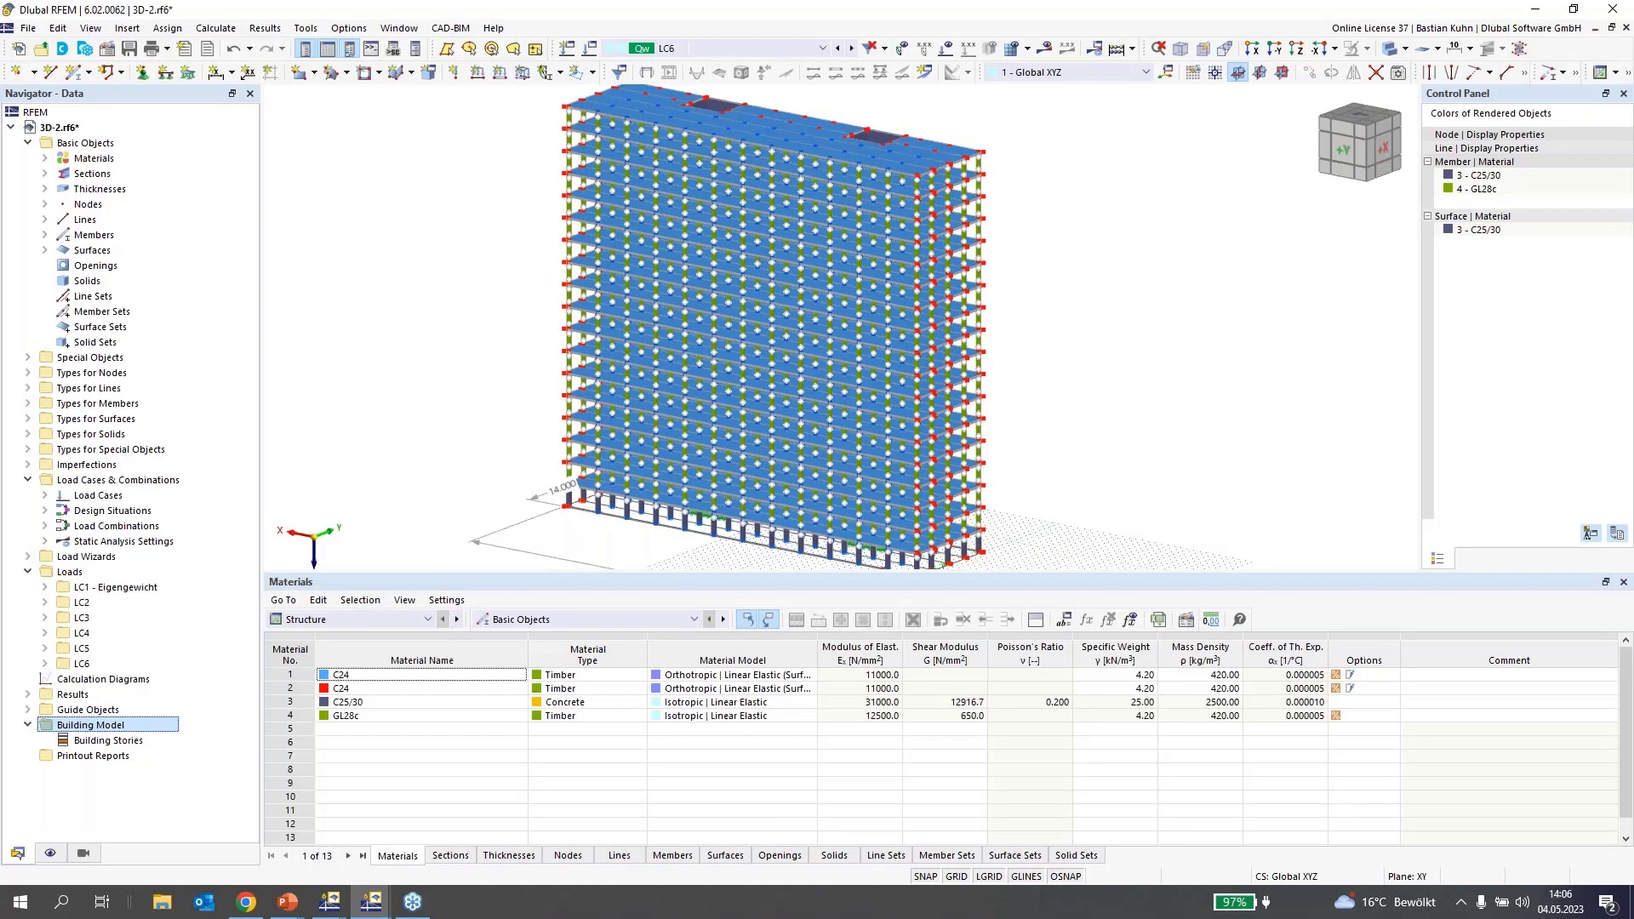
pyautogui.click(495, 622)
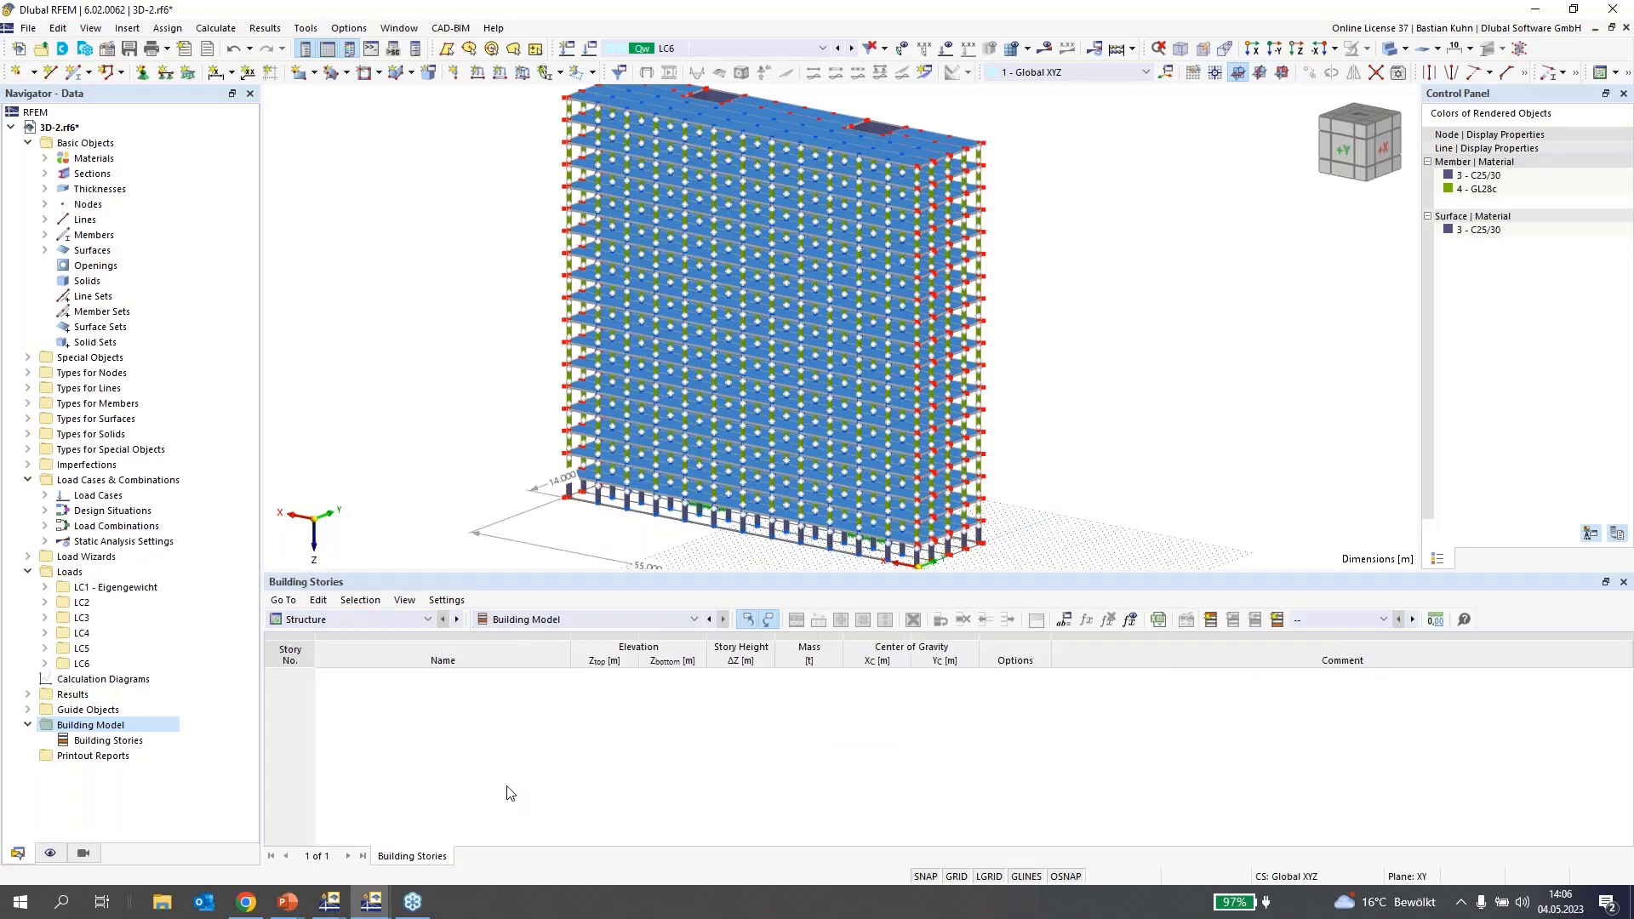
# - Start a new building story and turn on the model preview in its settings
pyautogui.rightClick(117, 741)
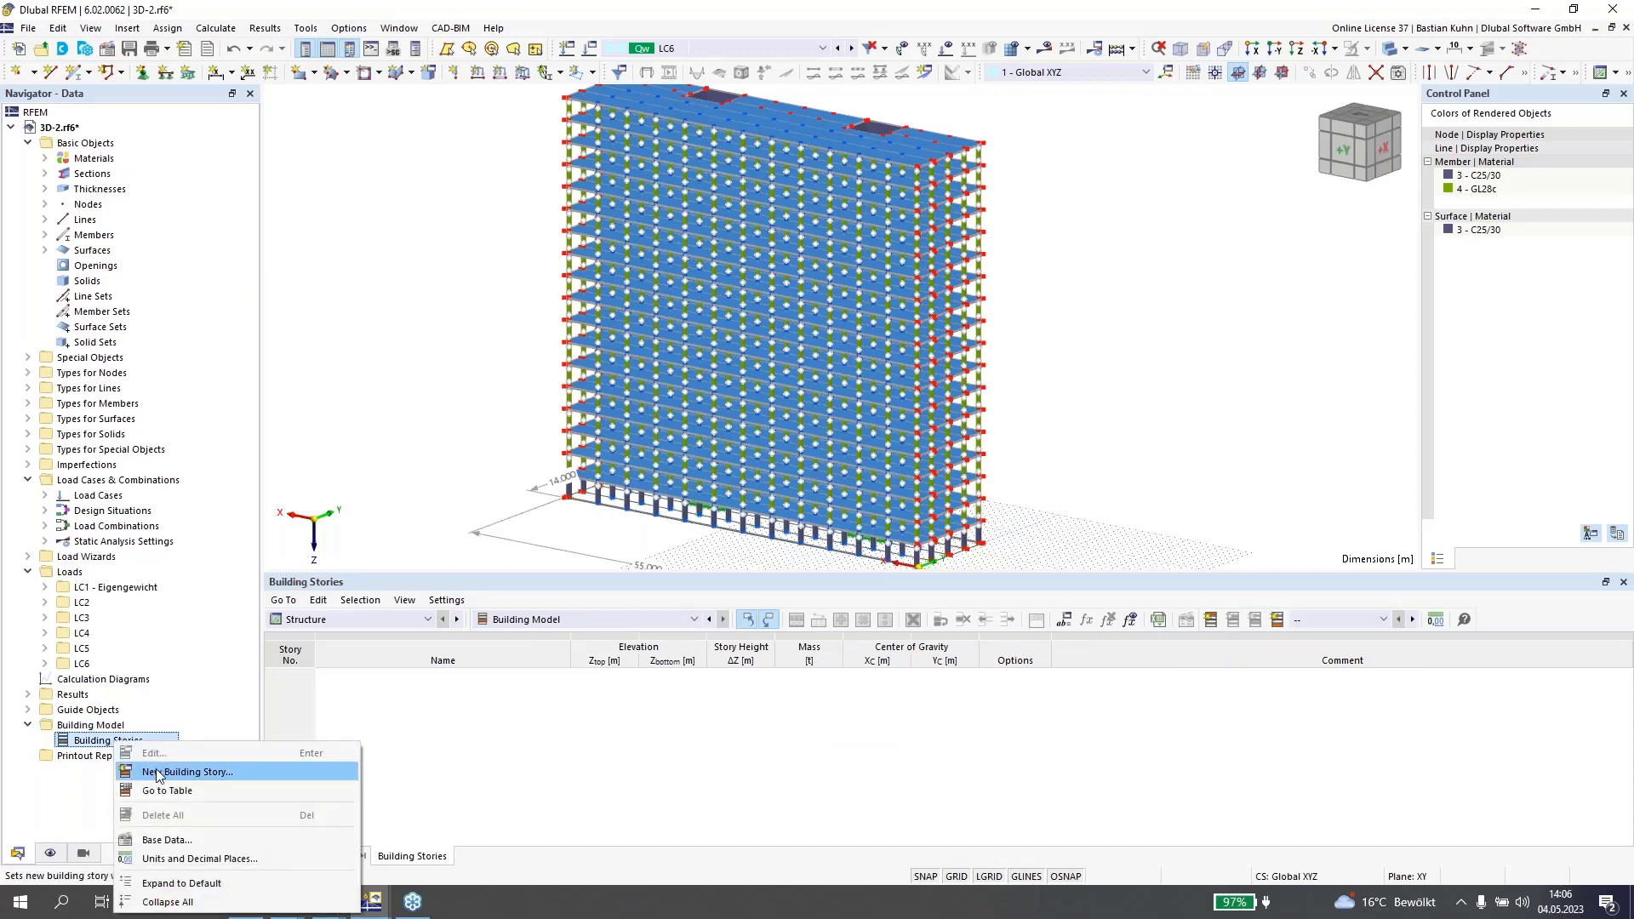
pyautogui.click(158, 773)
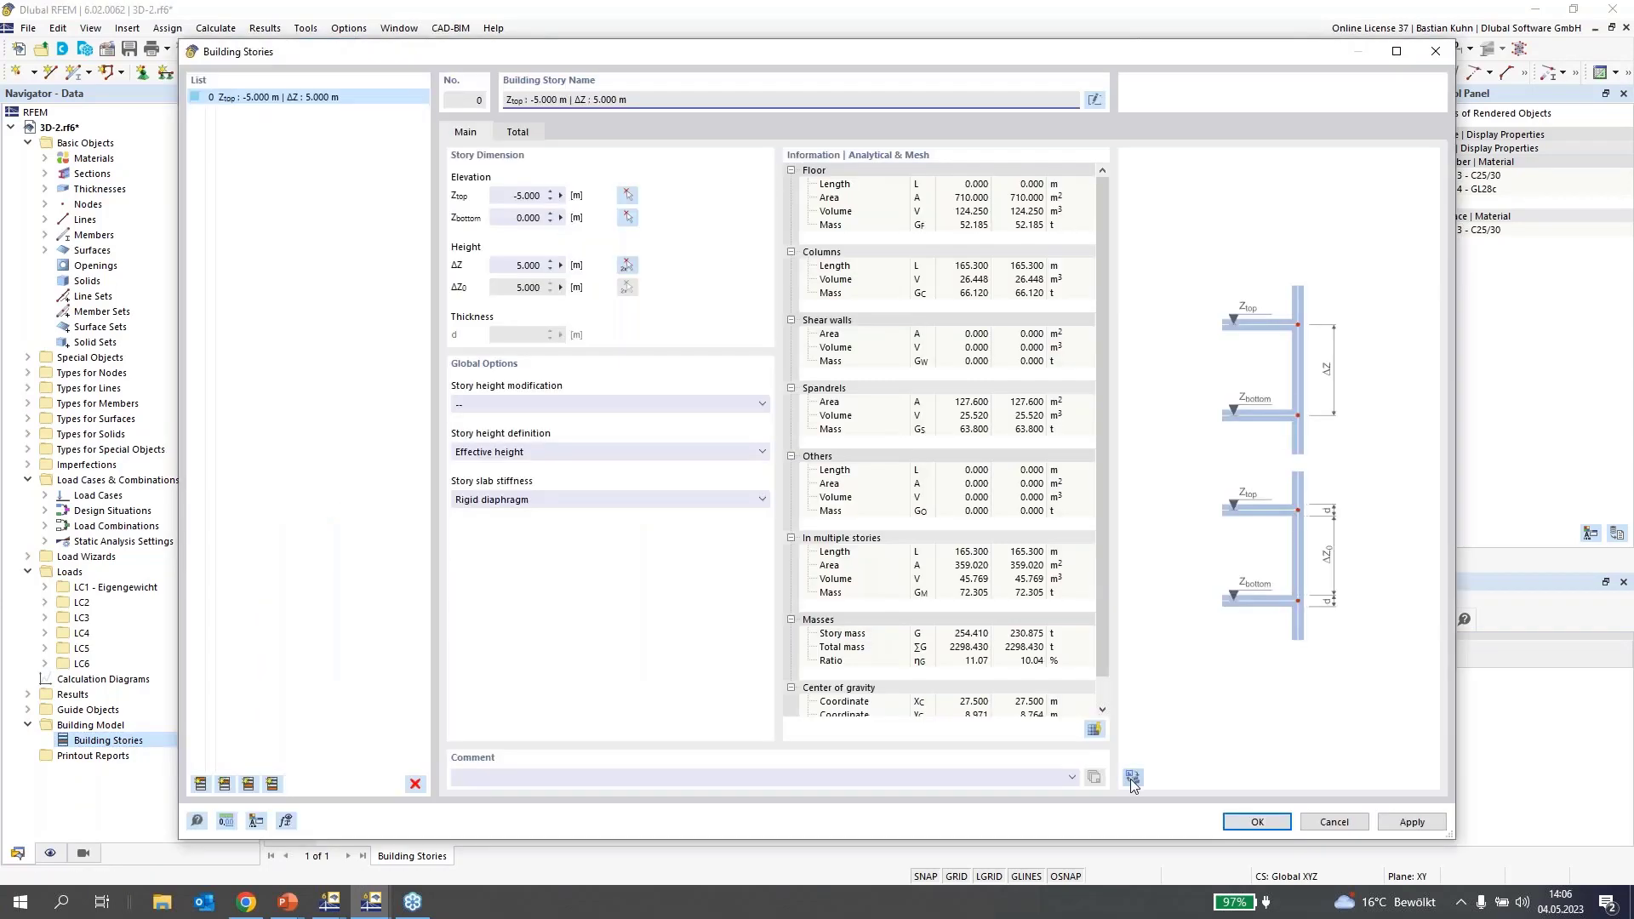
pyautogui.click(1132, 778)
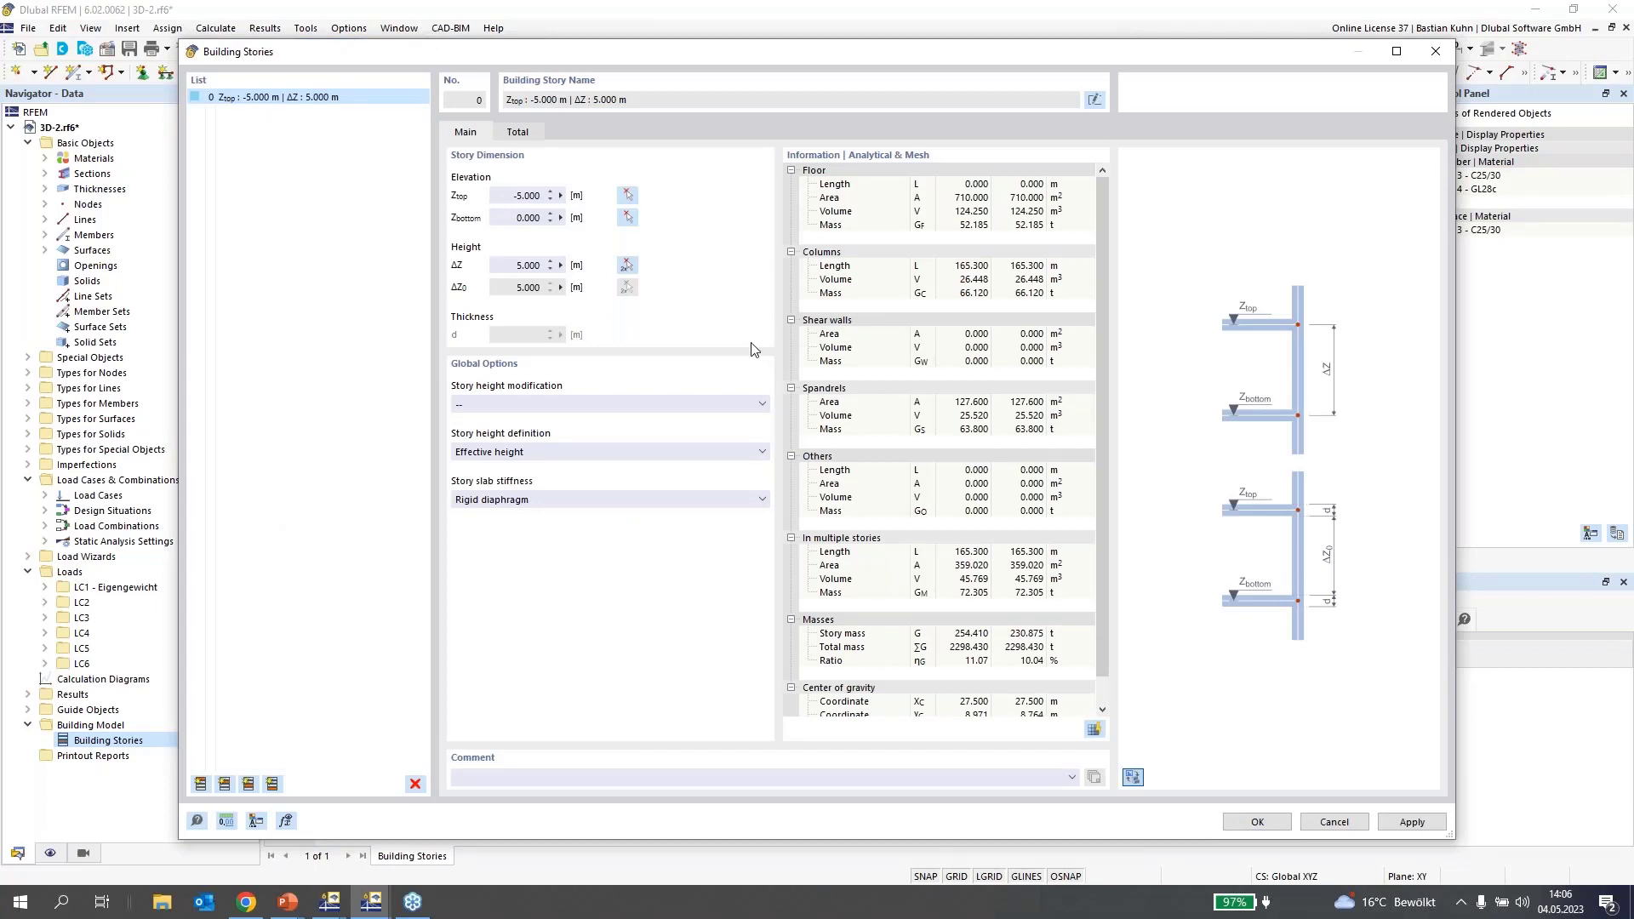
# - Set the first story's top elevation to -2.900 m by picking a corner node of the lowest slab in the model
pyautogui.click(627, 197)
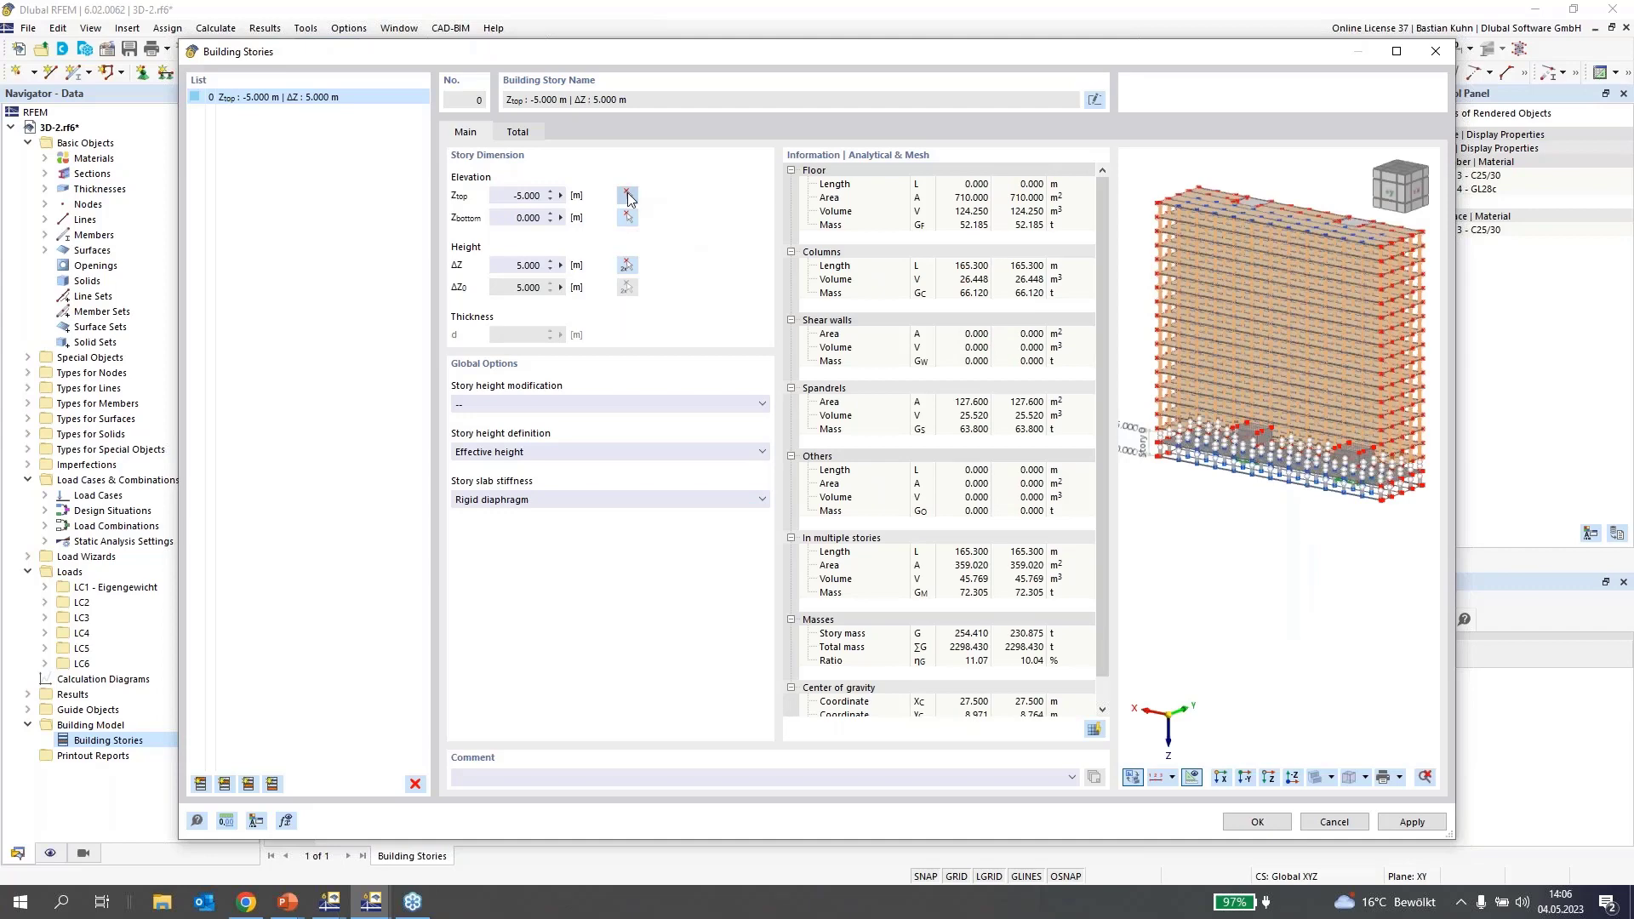
pyautogui.click(628, 196)
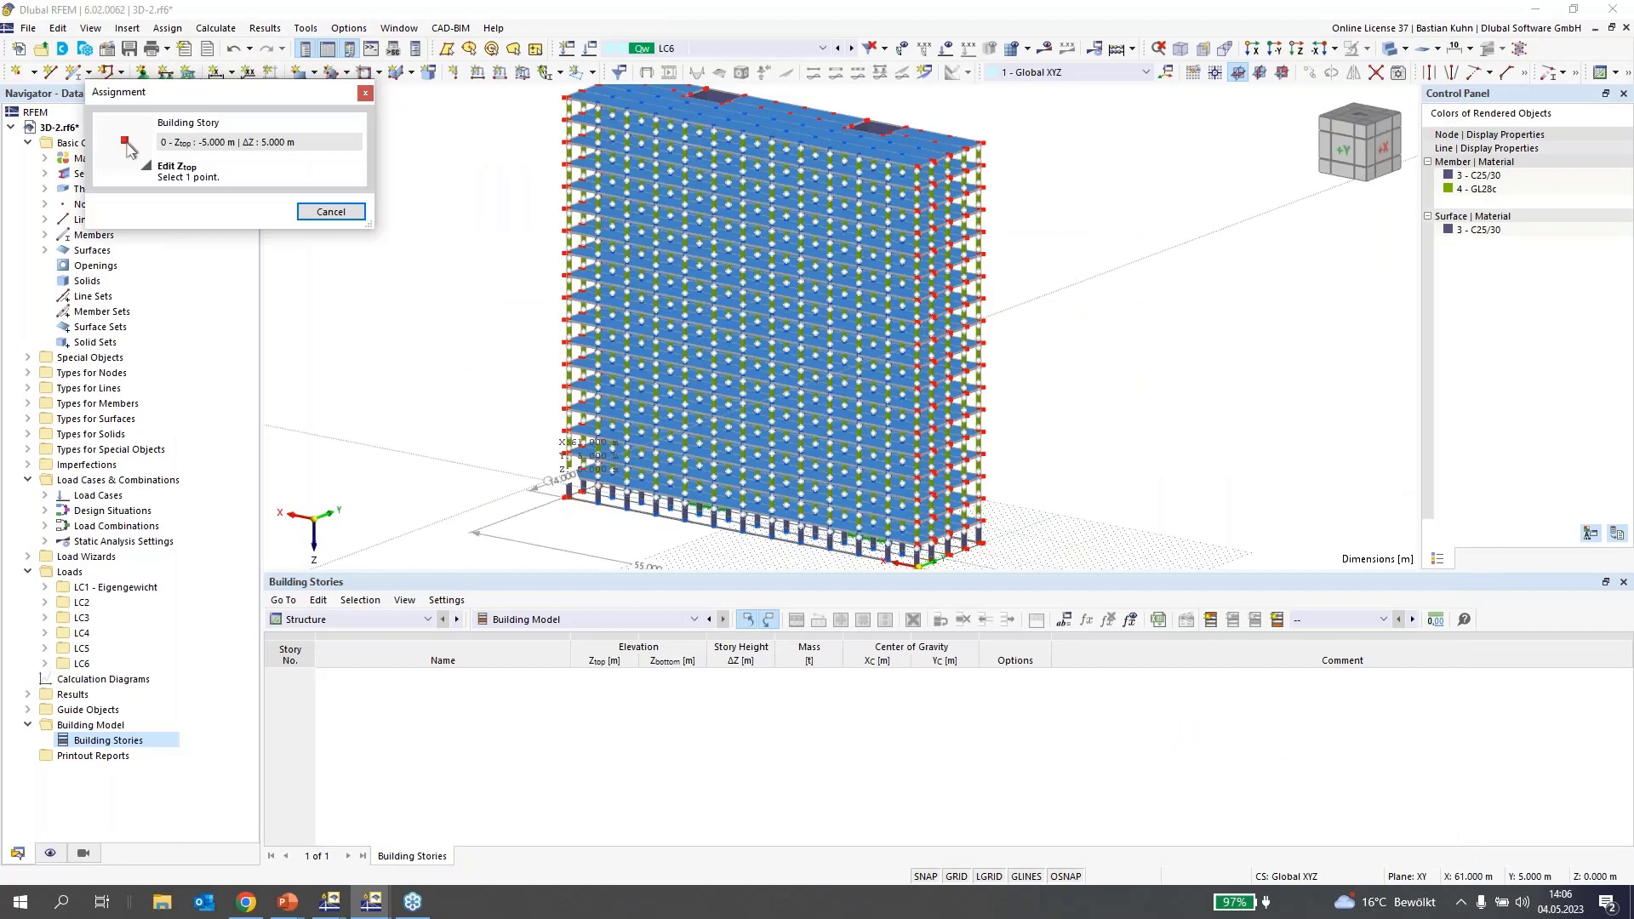
pyautogui.scroll(5, 717, 486)
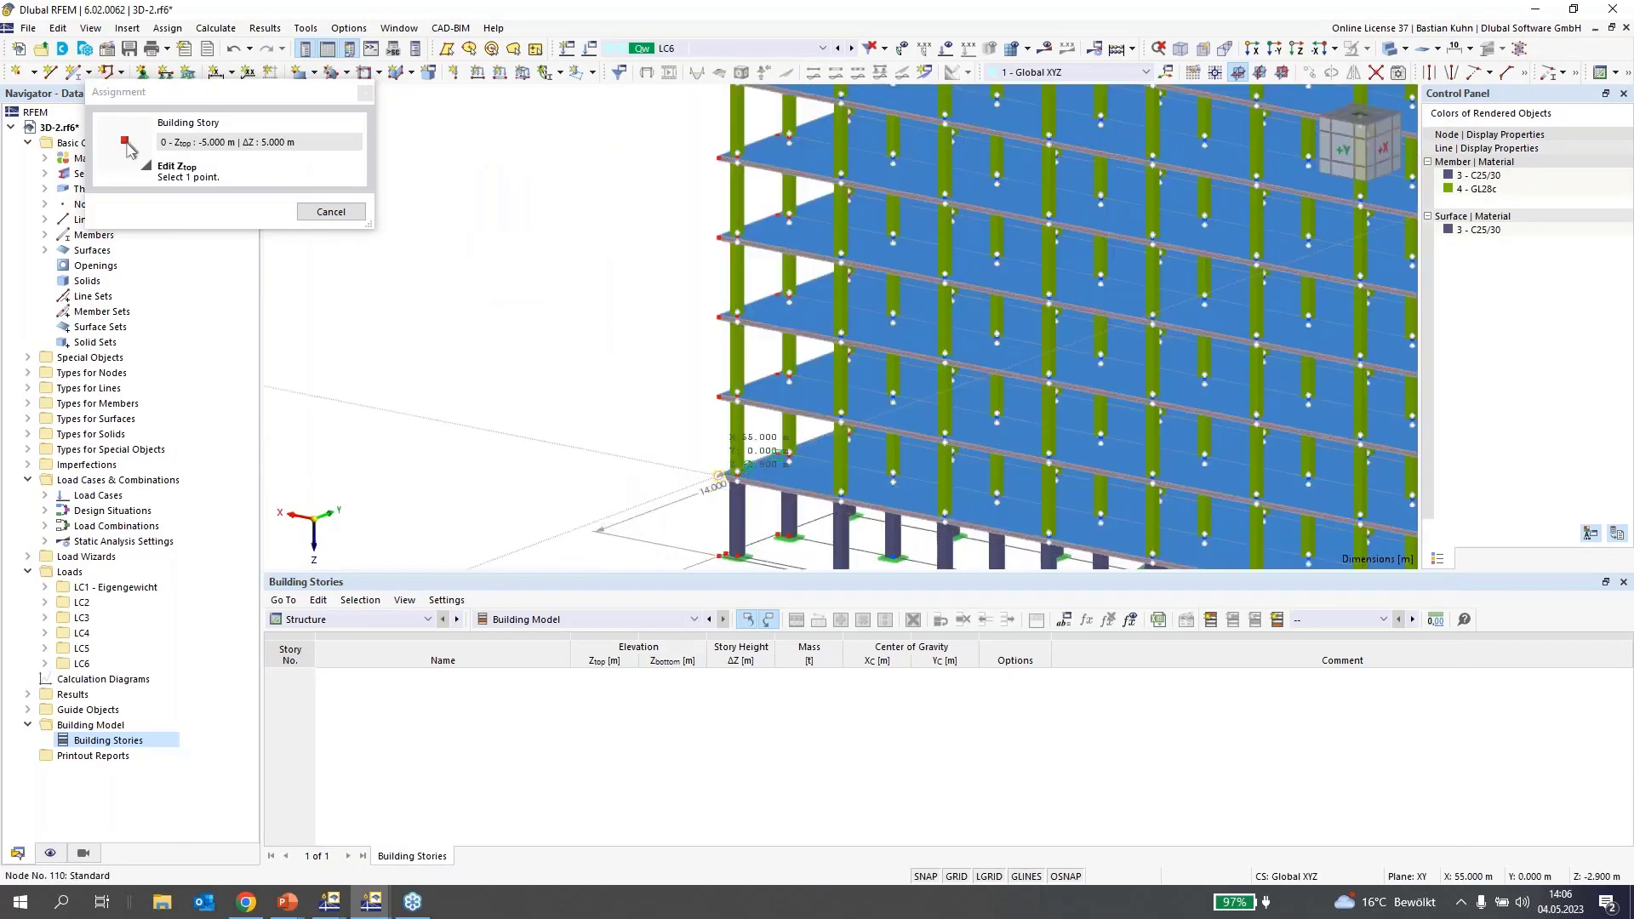
pyautogui.click(718, 487)
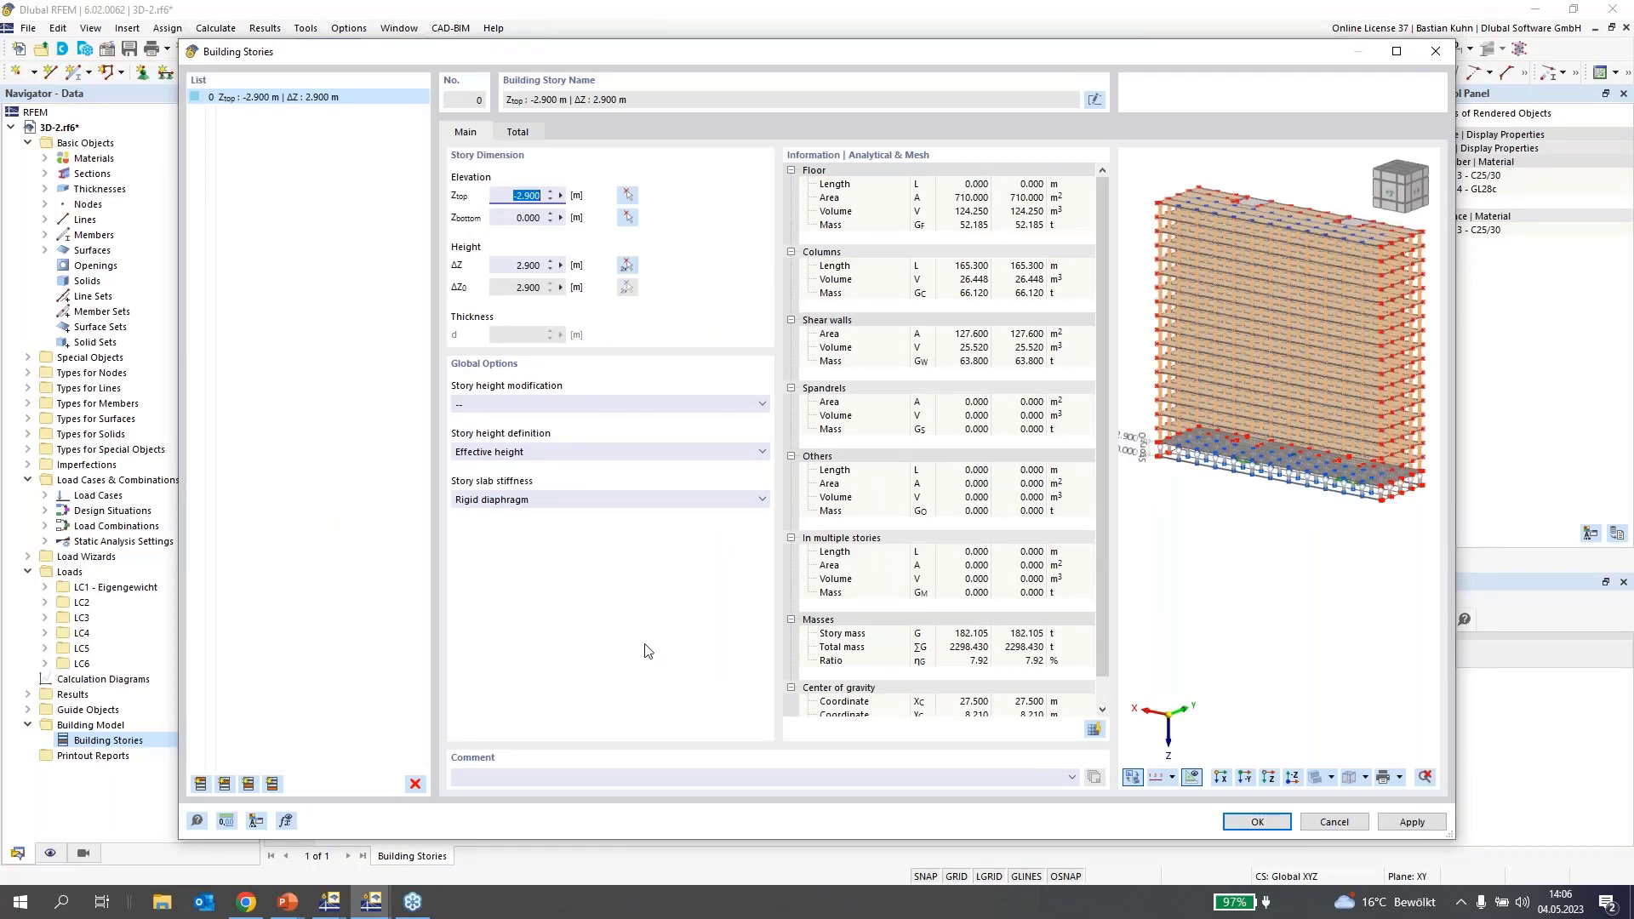
# - Add three more stories of 2.900 m height above the first one, up to a top elevation of -11.600 m
pyautogui.click(225, 784)
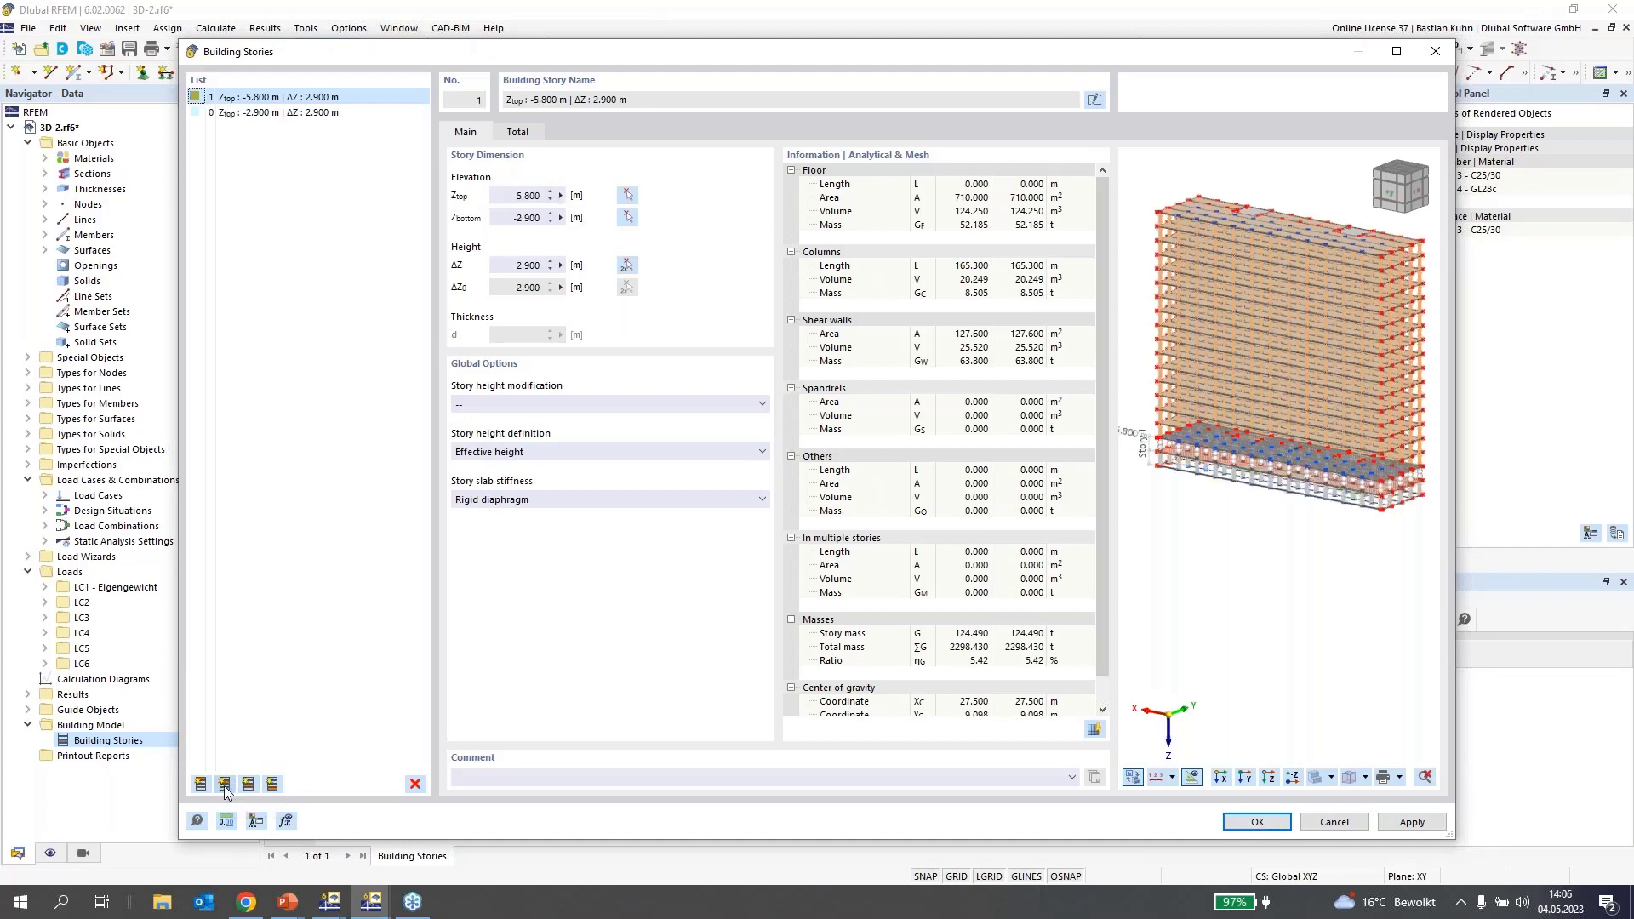
pyautogui.click(225, 784)
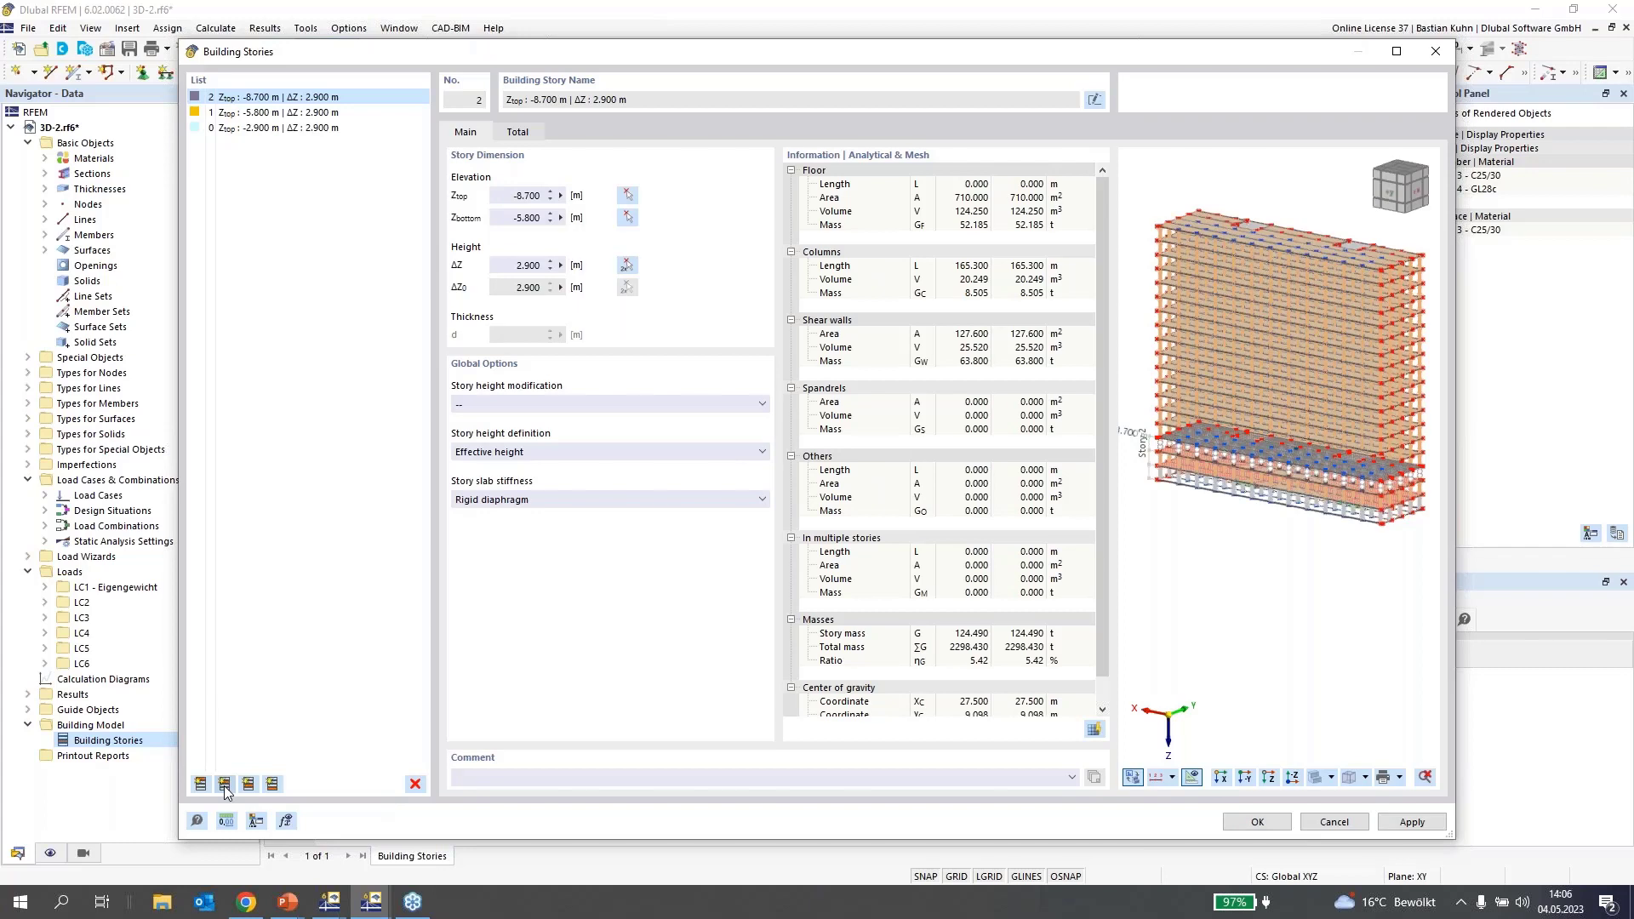
pyautogui.click(225, 784)
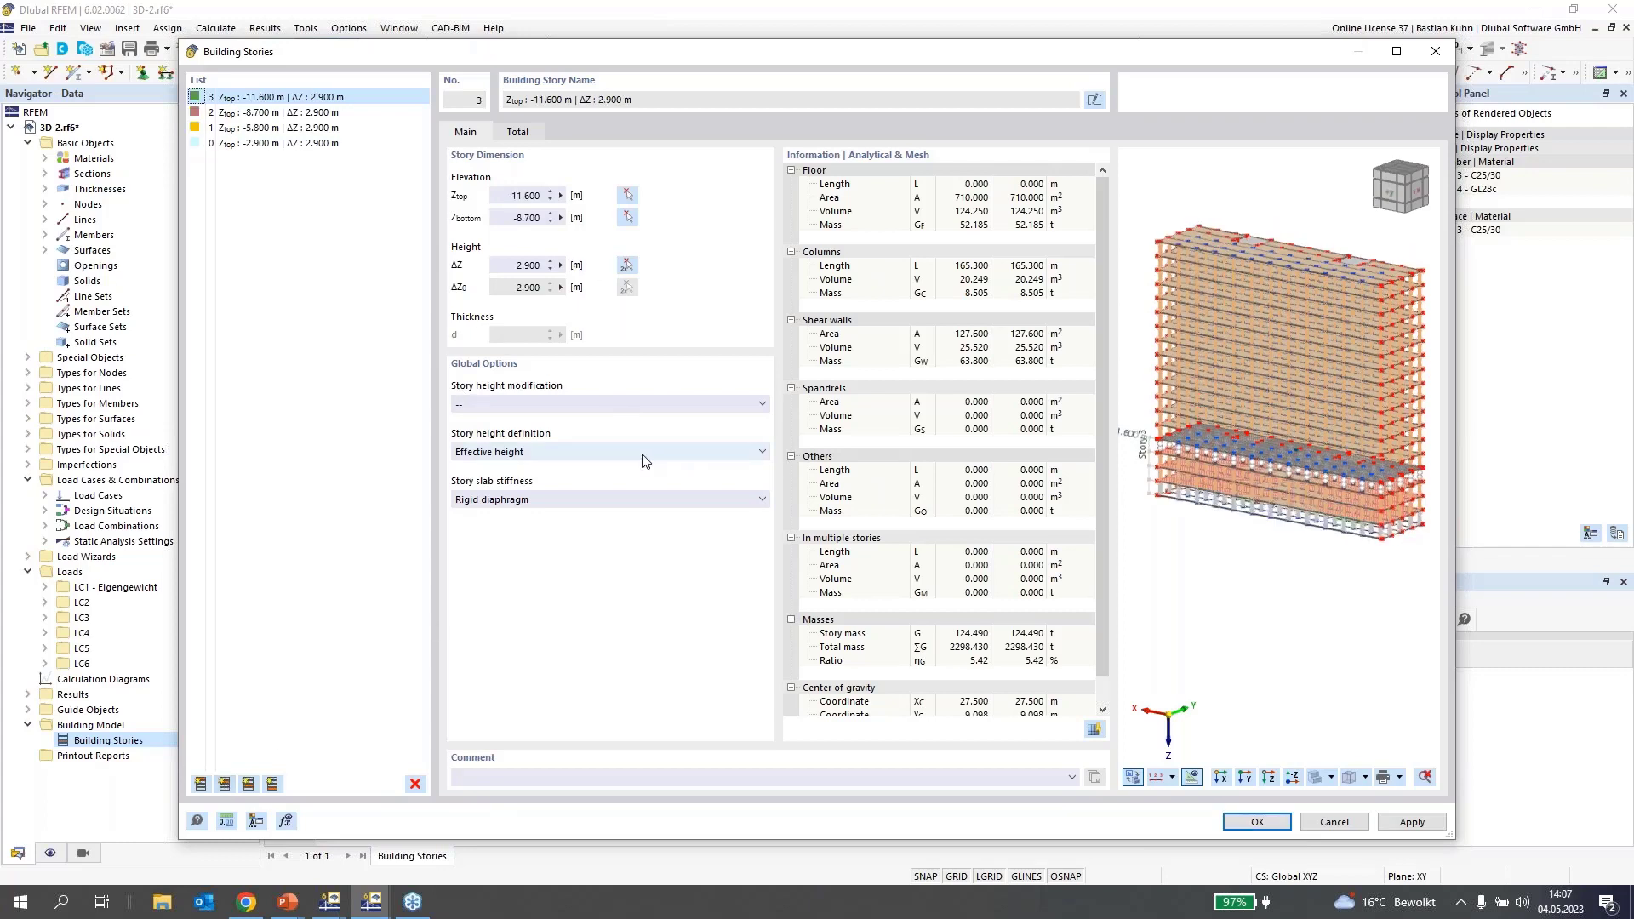
# - Review the available options for story height modification, story height definition and story slab stiffness without changing them
pyautogui.click(667, 405)
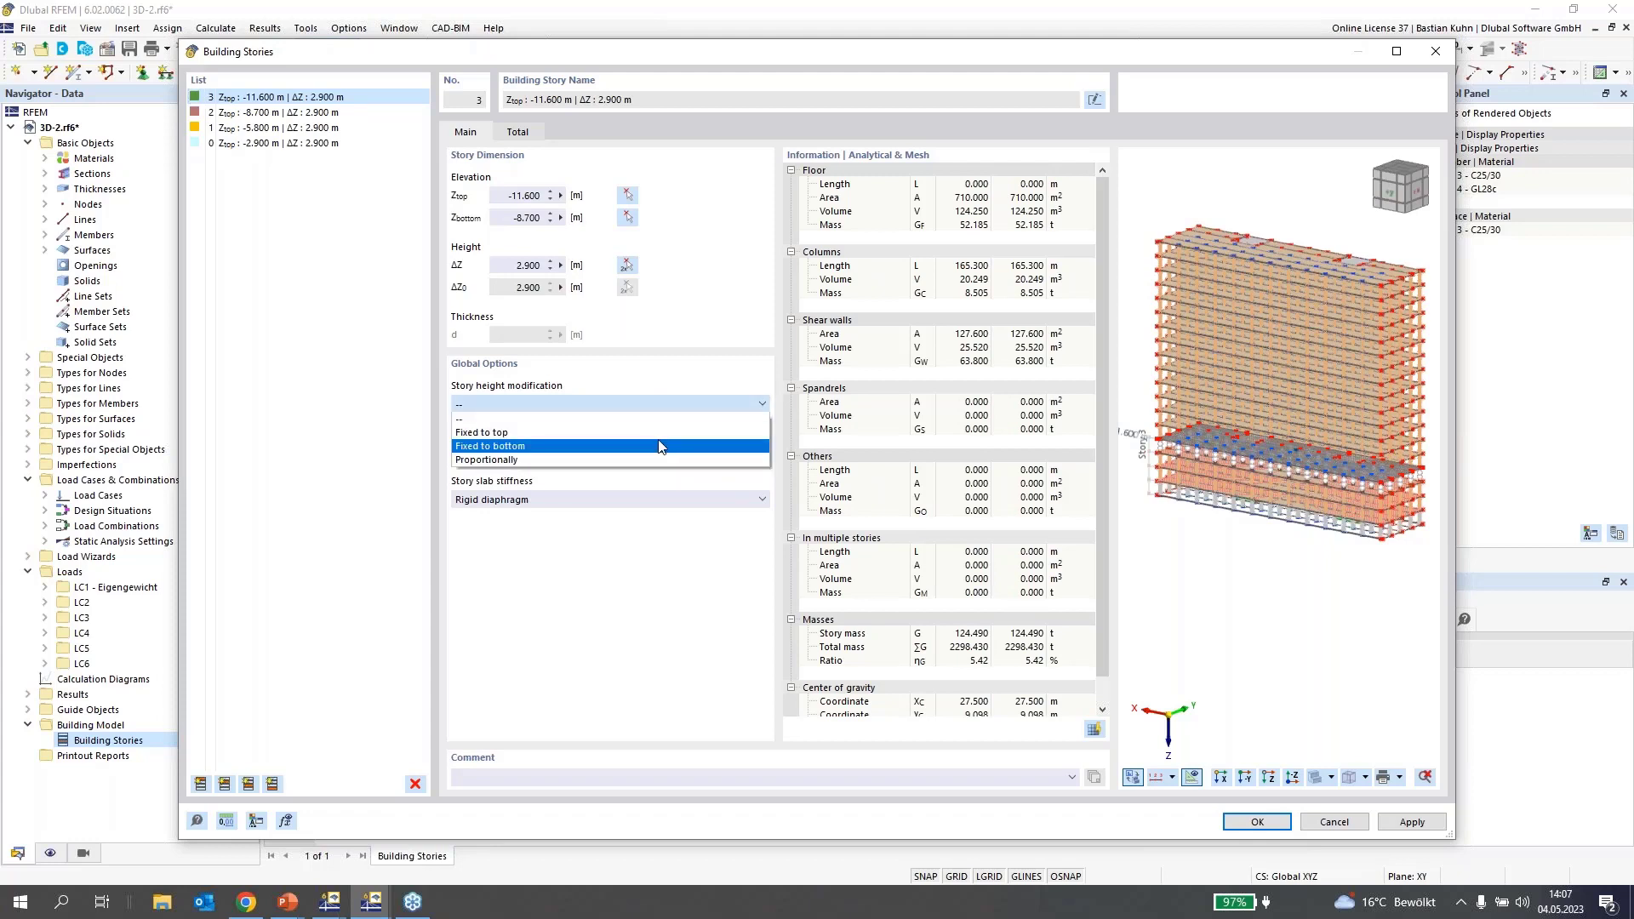
pyautogui.click(620, 560)
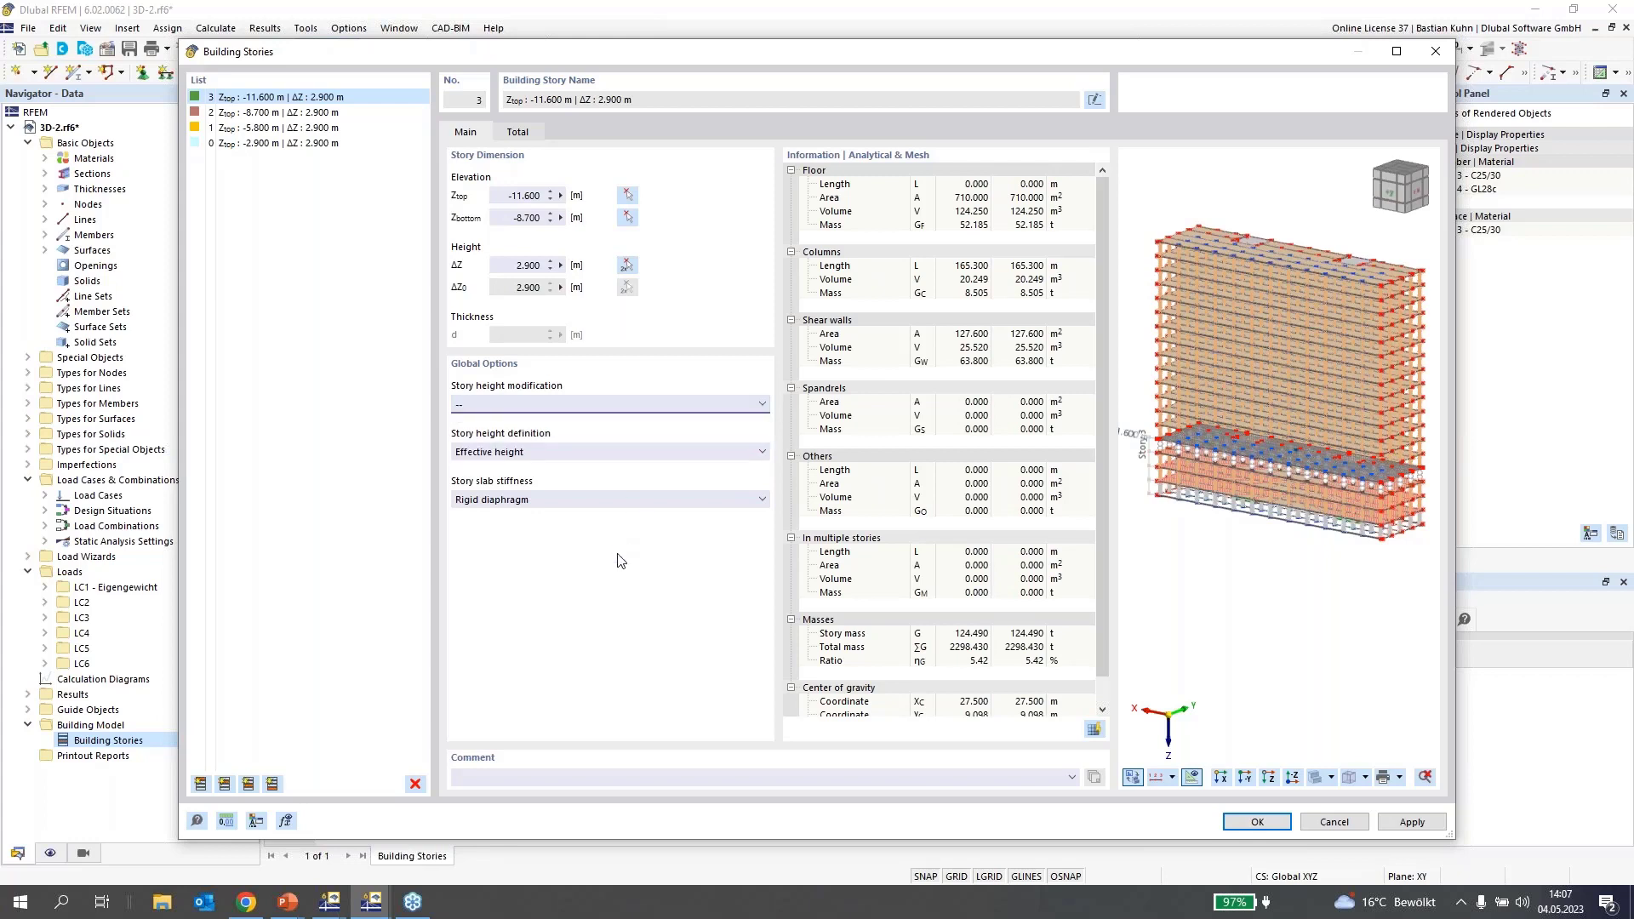
pyautogui.click(606, 456)
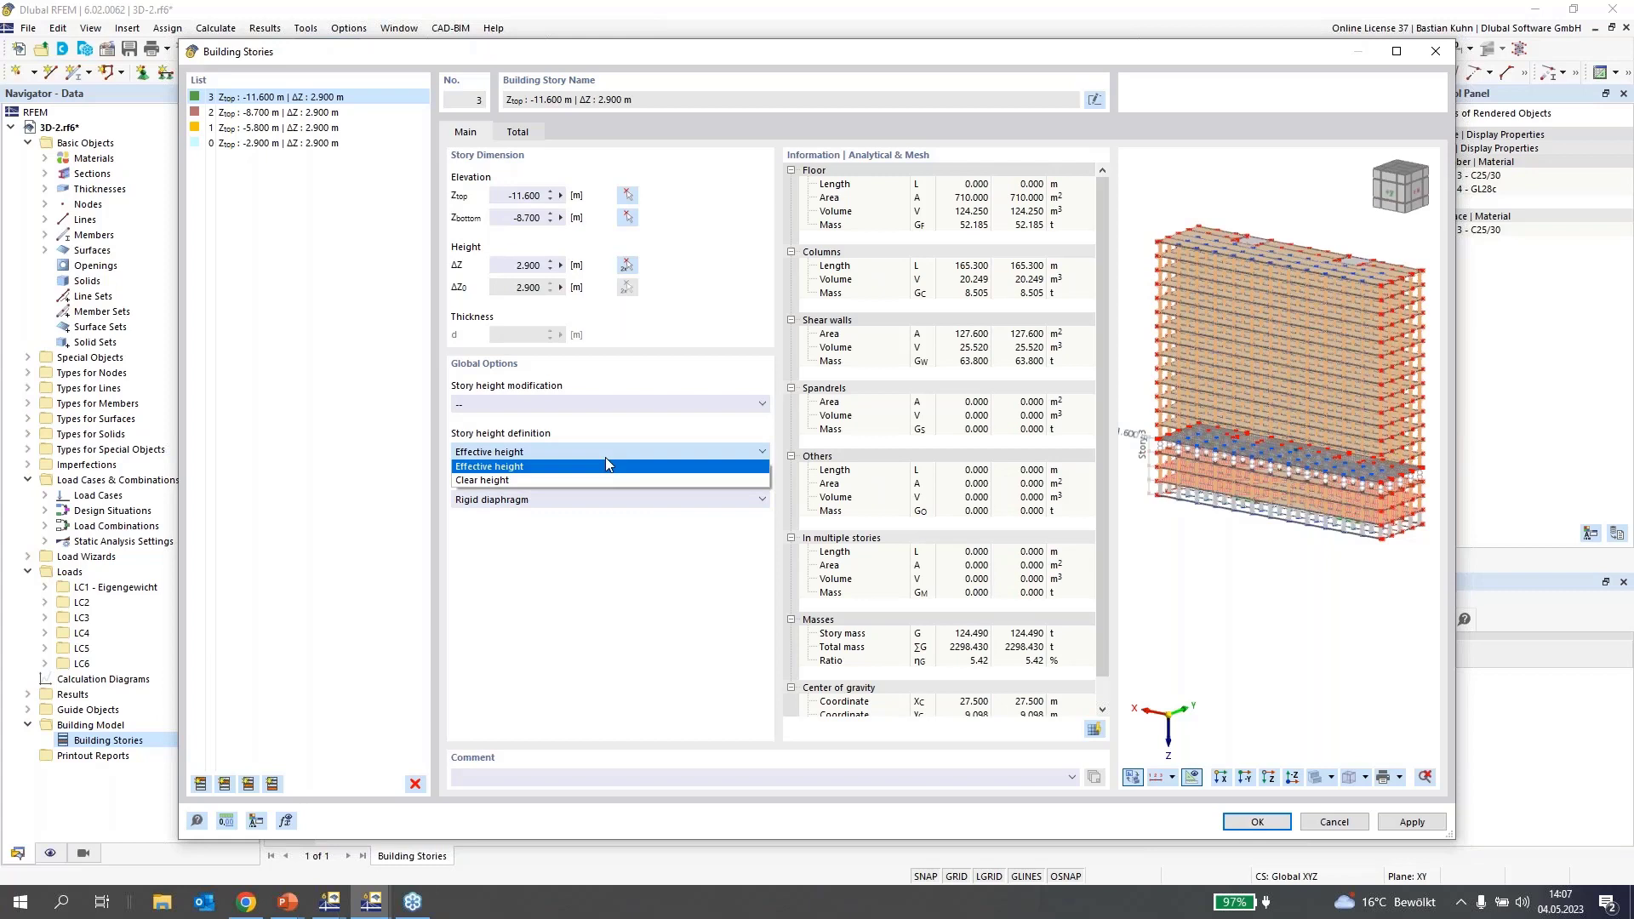
pyautogui.click(606, 464)
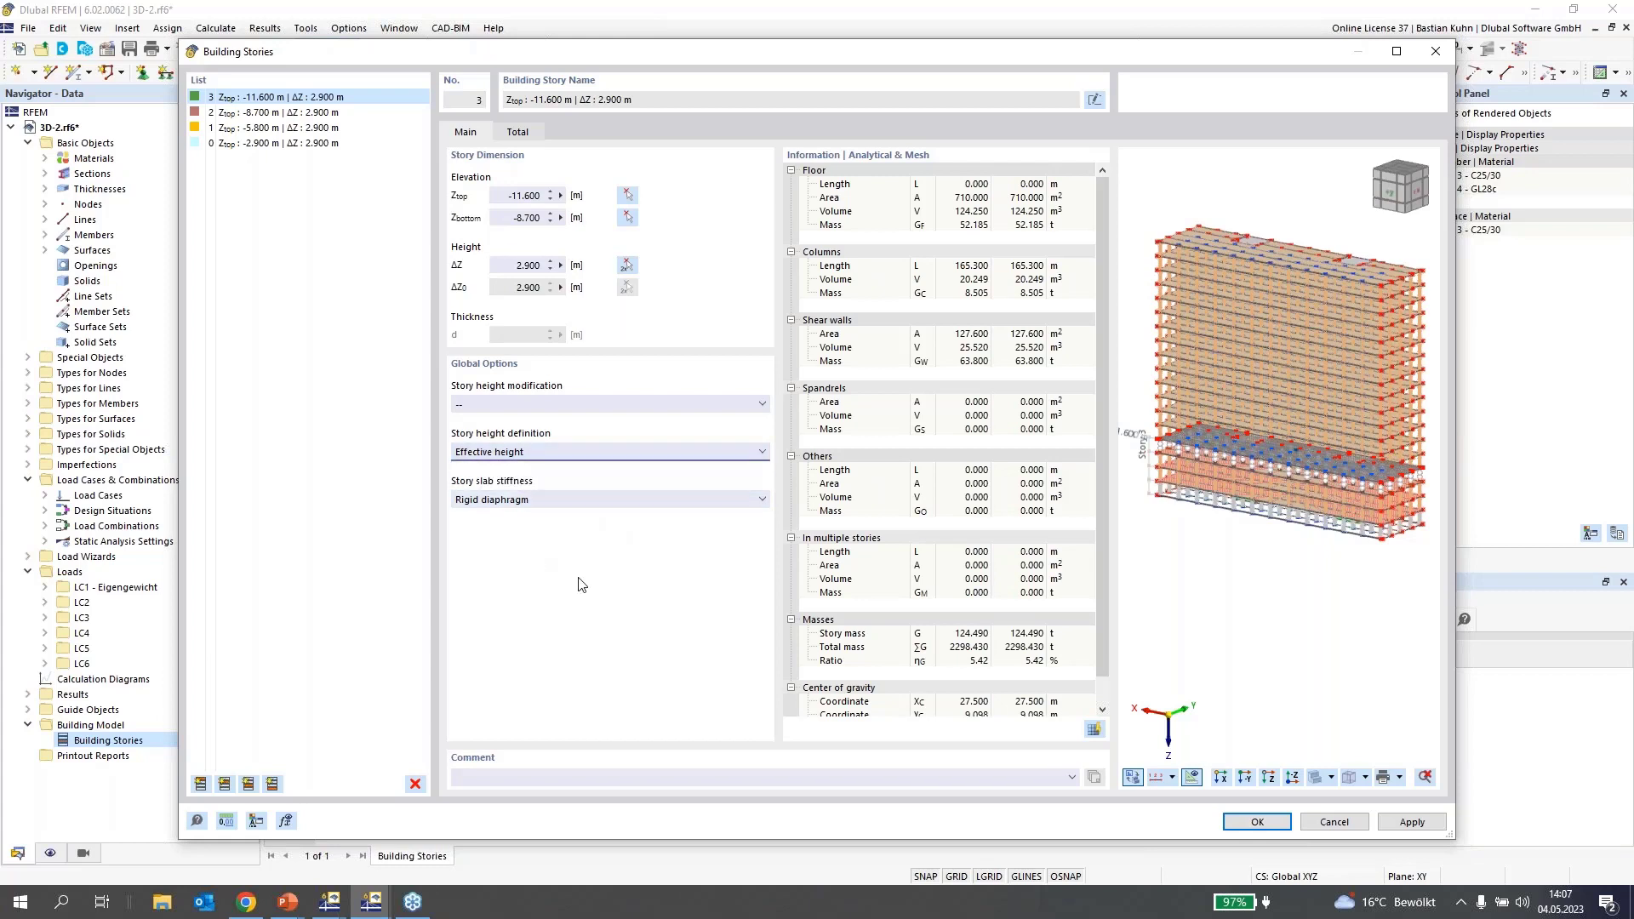
pyautogui.click(589, 452)
pyautogui.click(589, 452)
pyautogui.click(688, 505)
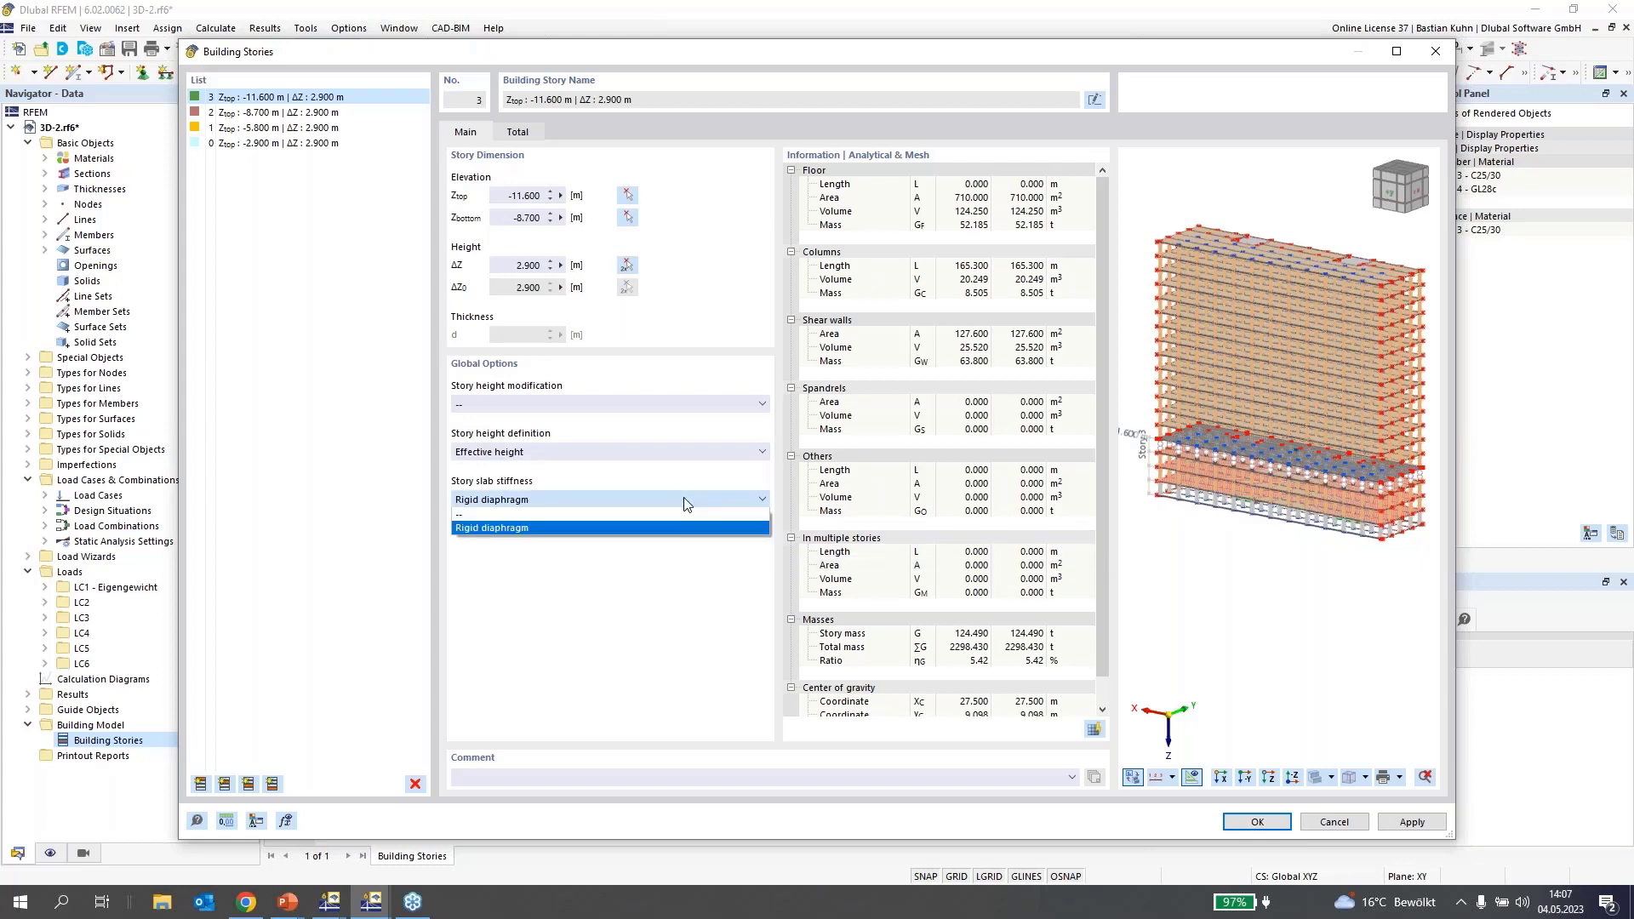
pyautogui.click(687, 501)
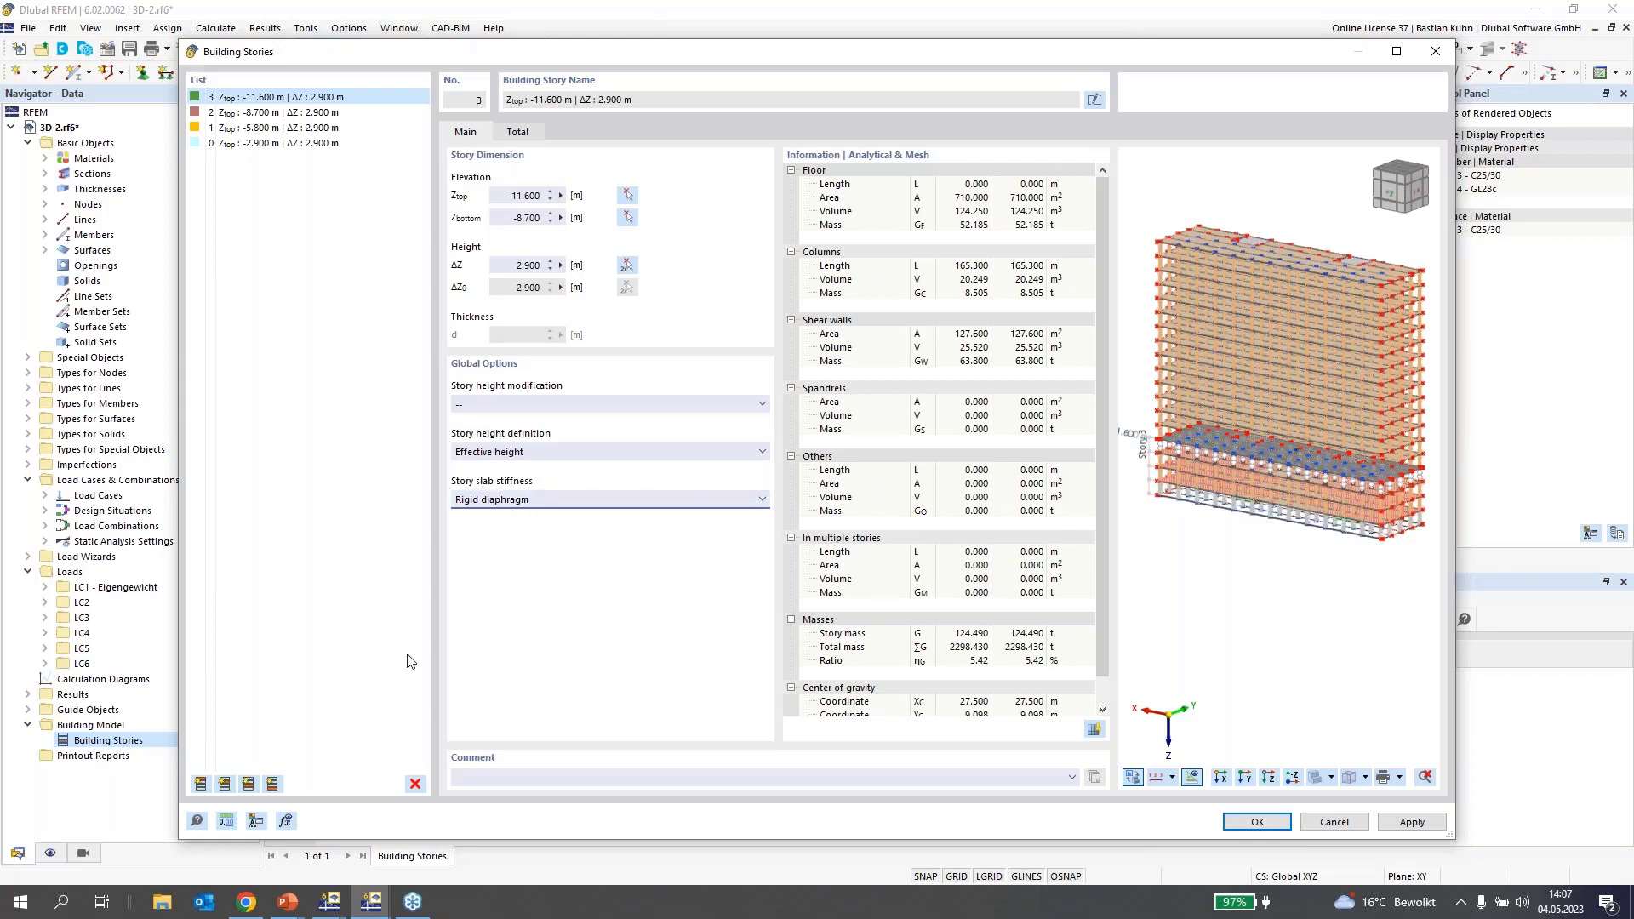
# - Add further 2.900 m stories above story 3 up to the roof slab at -52.200 m, deleting the surplus story 18
pyautogui.click(225, 784)
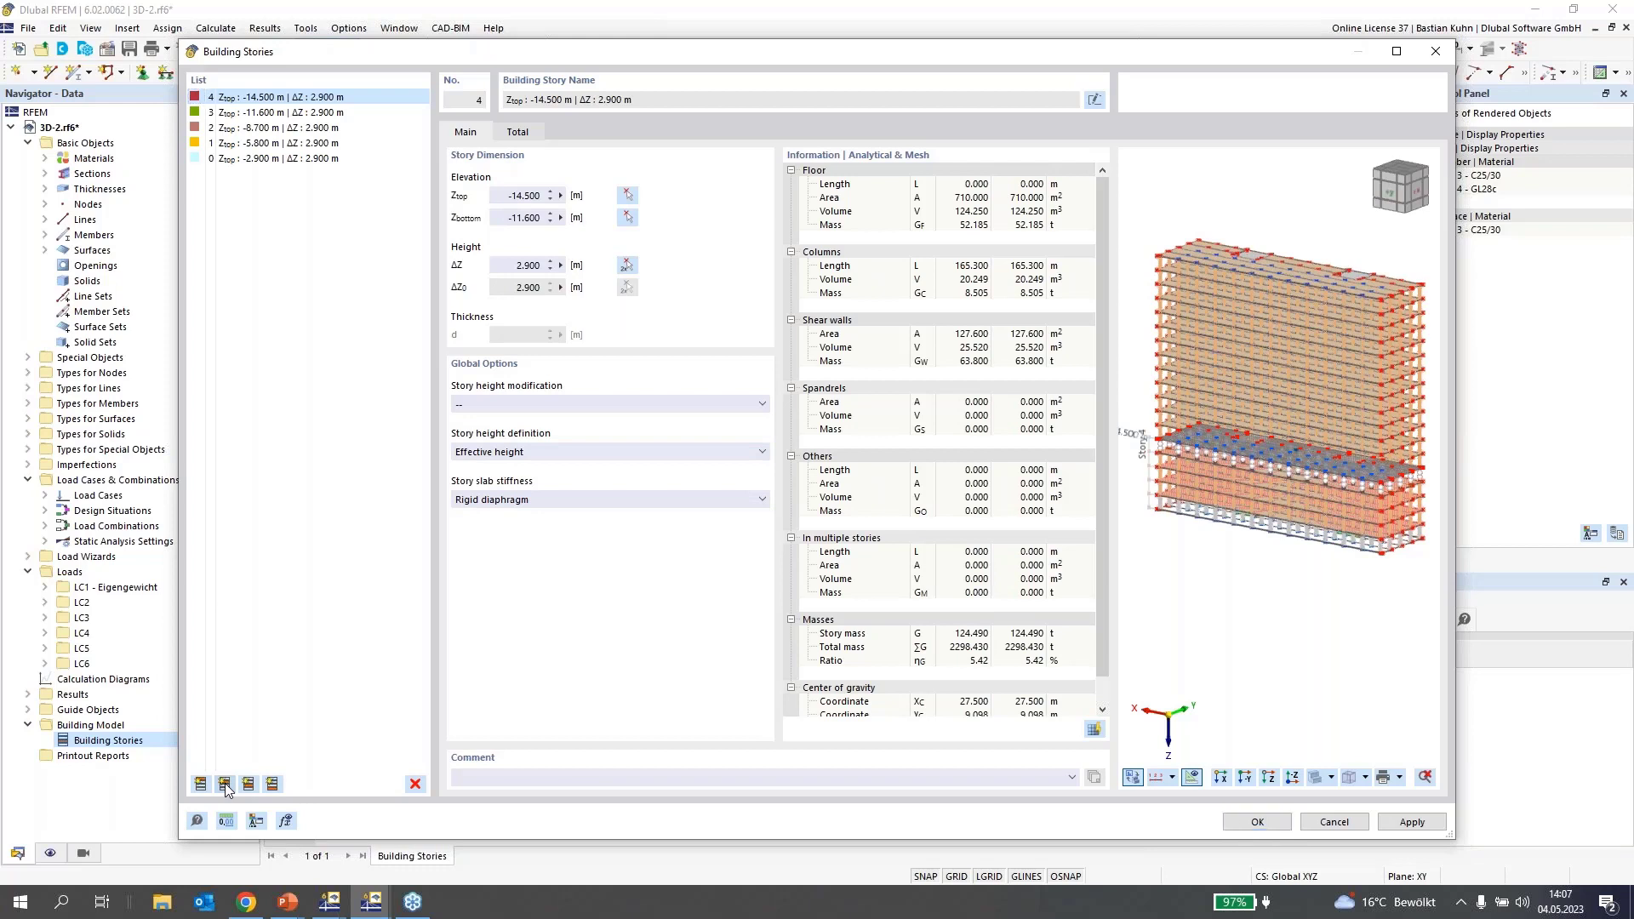
pyautogui.click(225, 783)
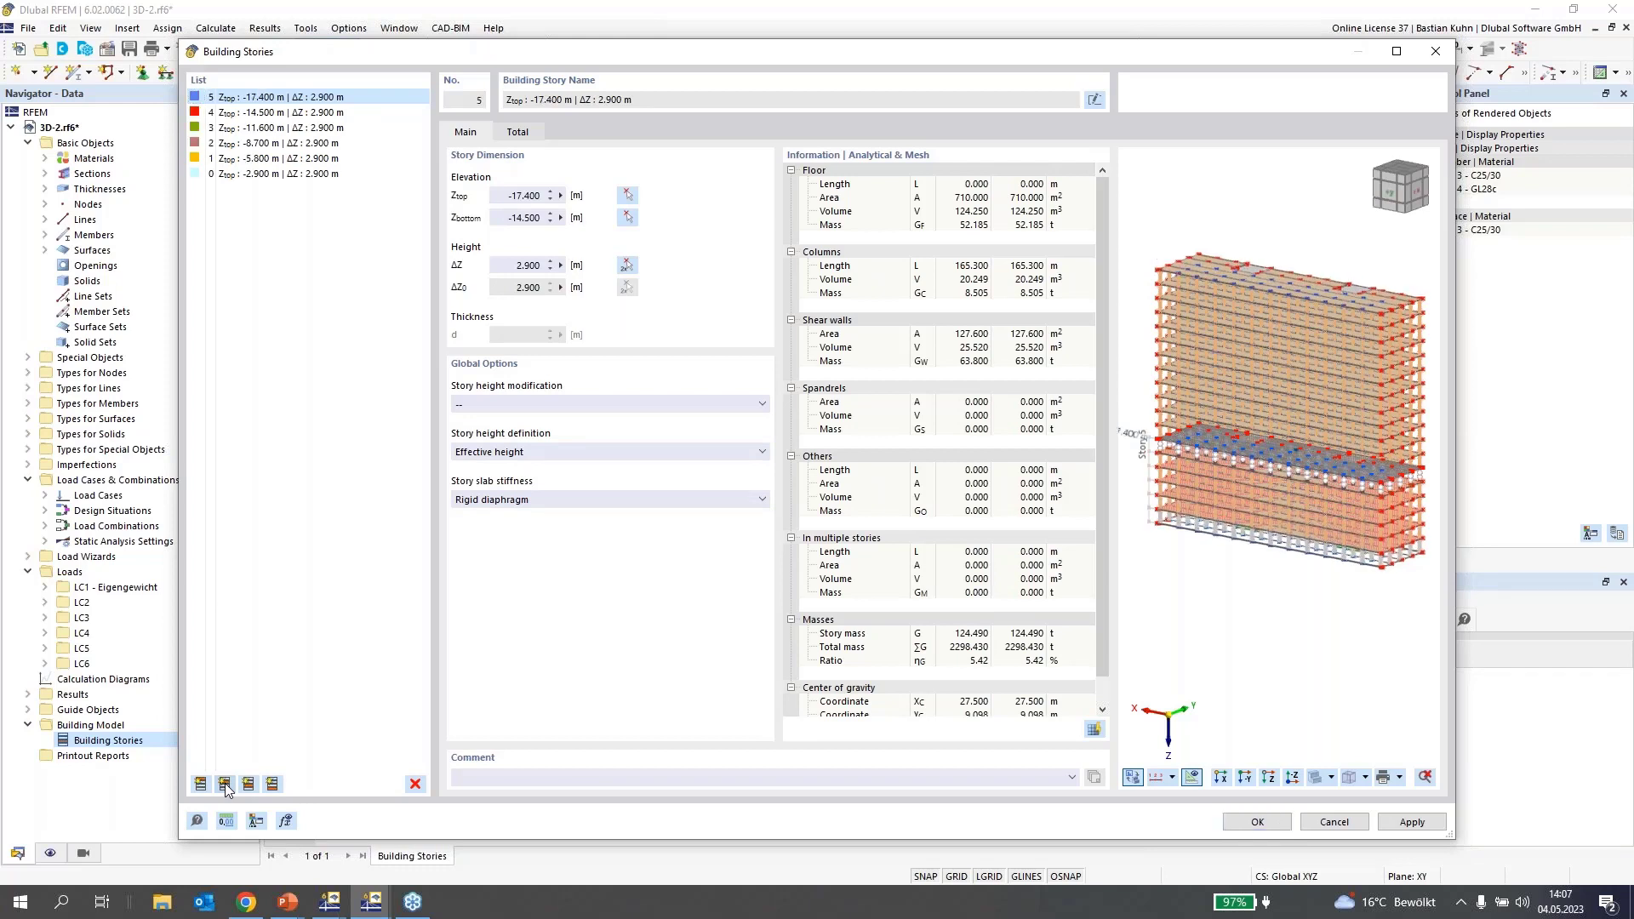
pyautogui.click(224, 784)
pyautogui.click(224, 784)
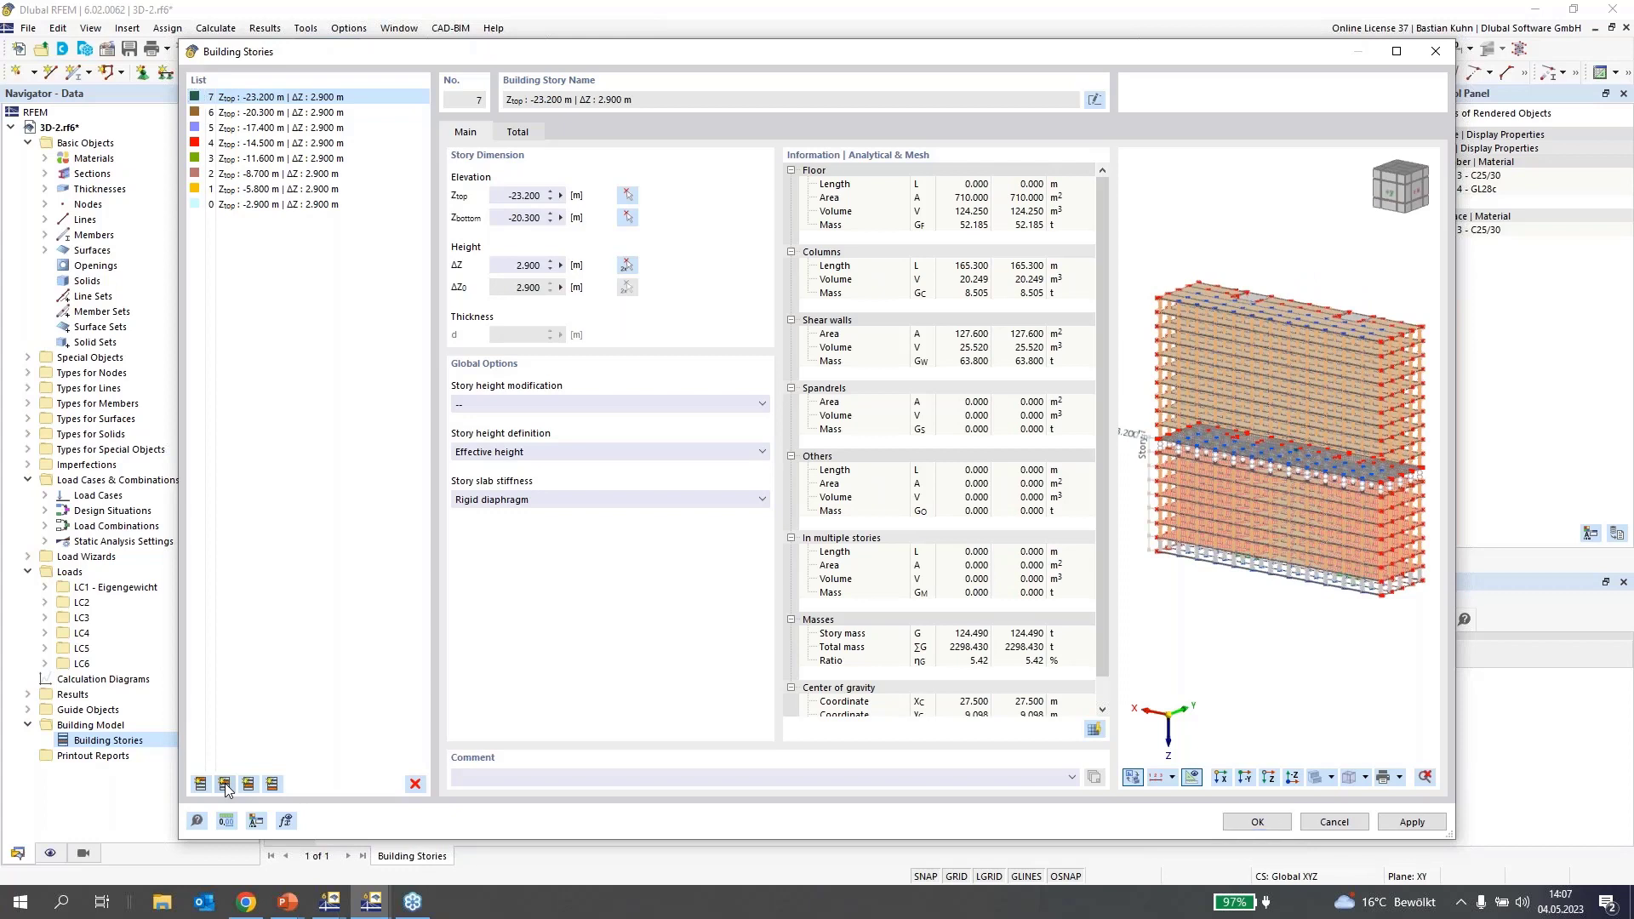
pyautogui.click(225, 784)
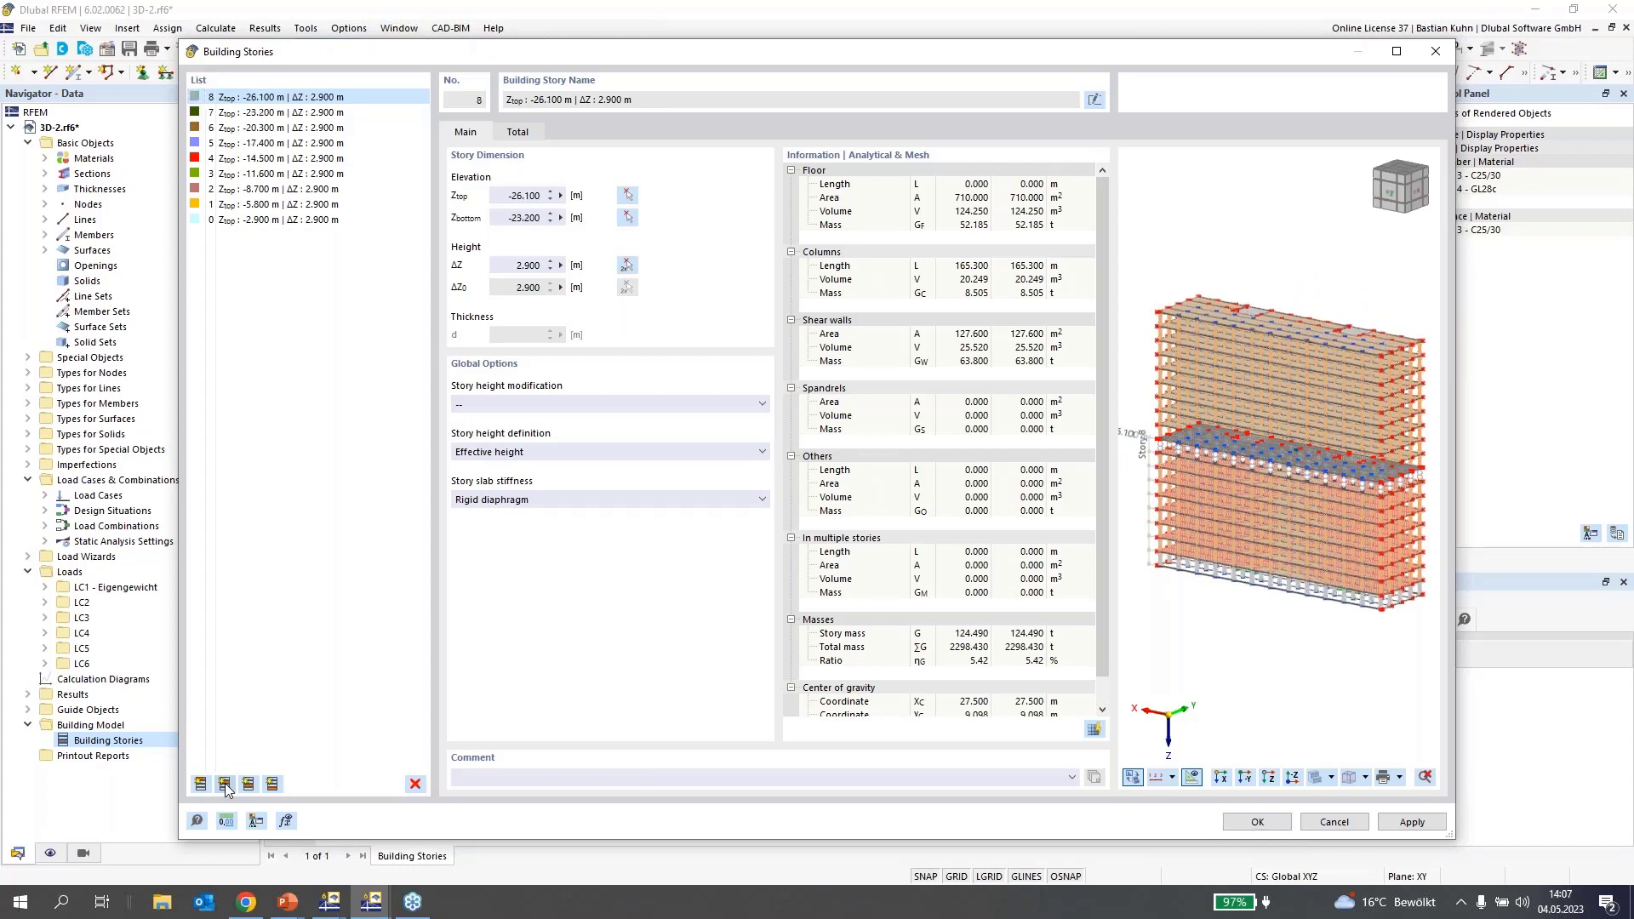
pyautogui.click(225, 784)
pyautogui.click(224, 784)
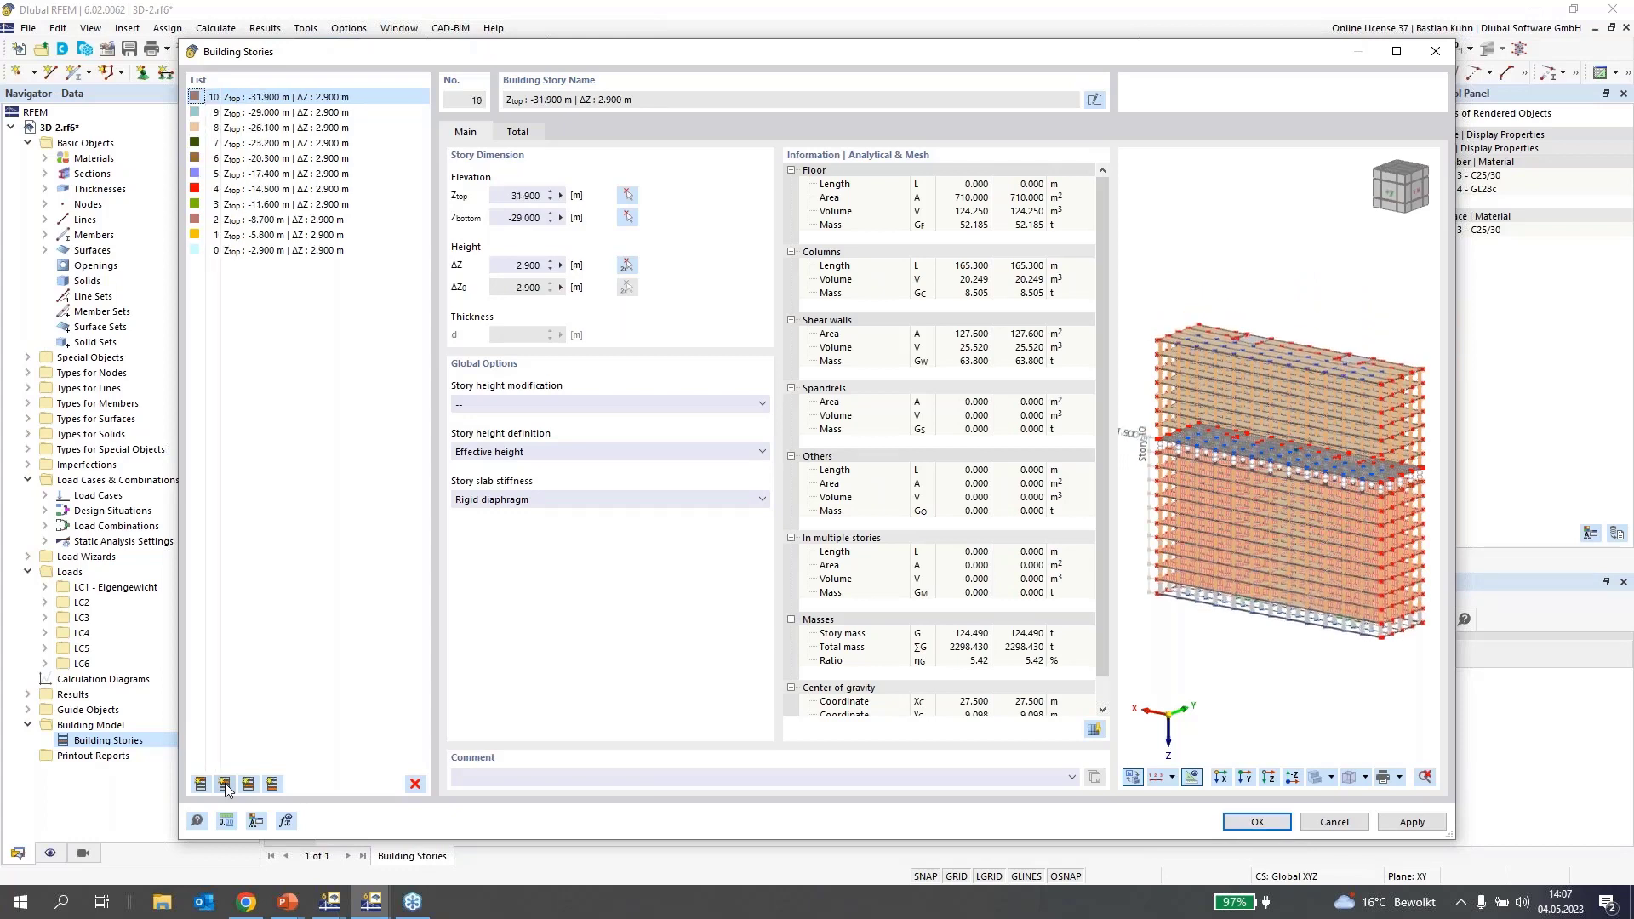
pyautogui.click(225, 784)
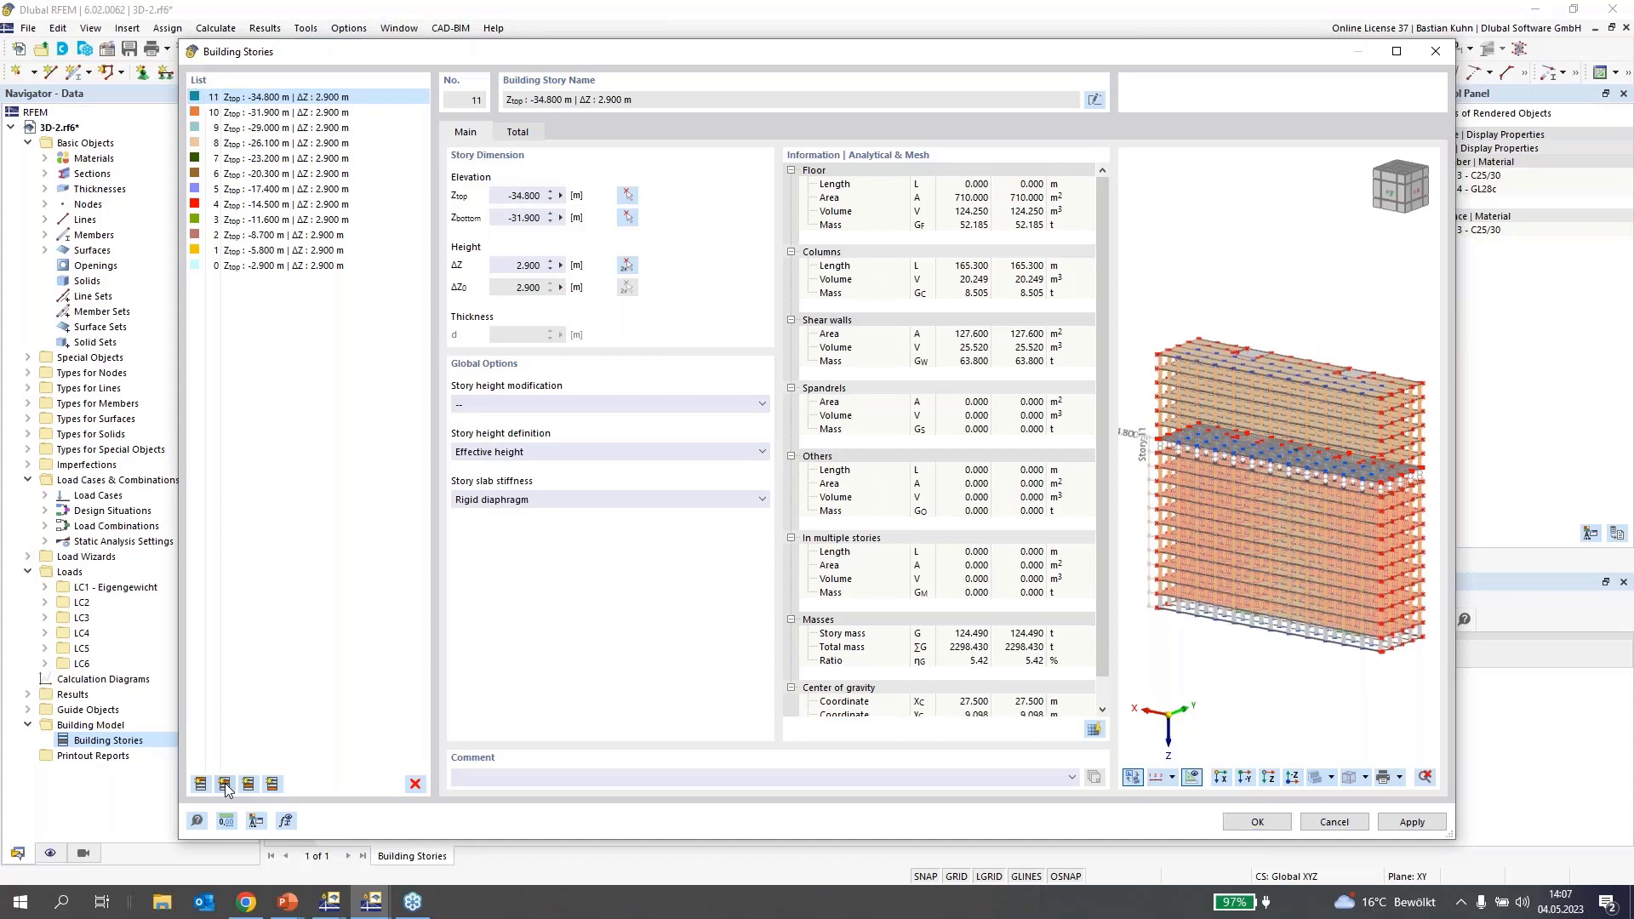
pyautogui.click(225, 784)
pyautogui.click(225, 784)
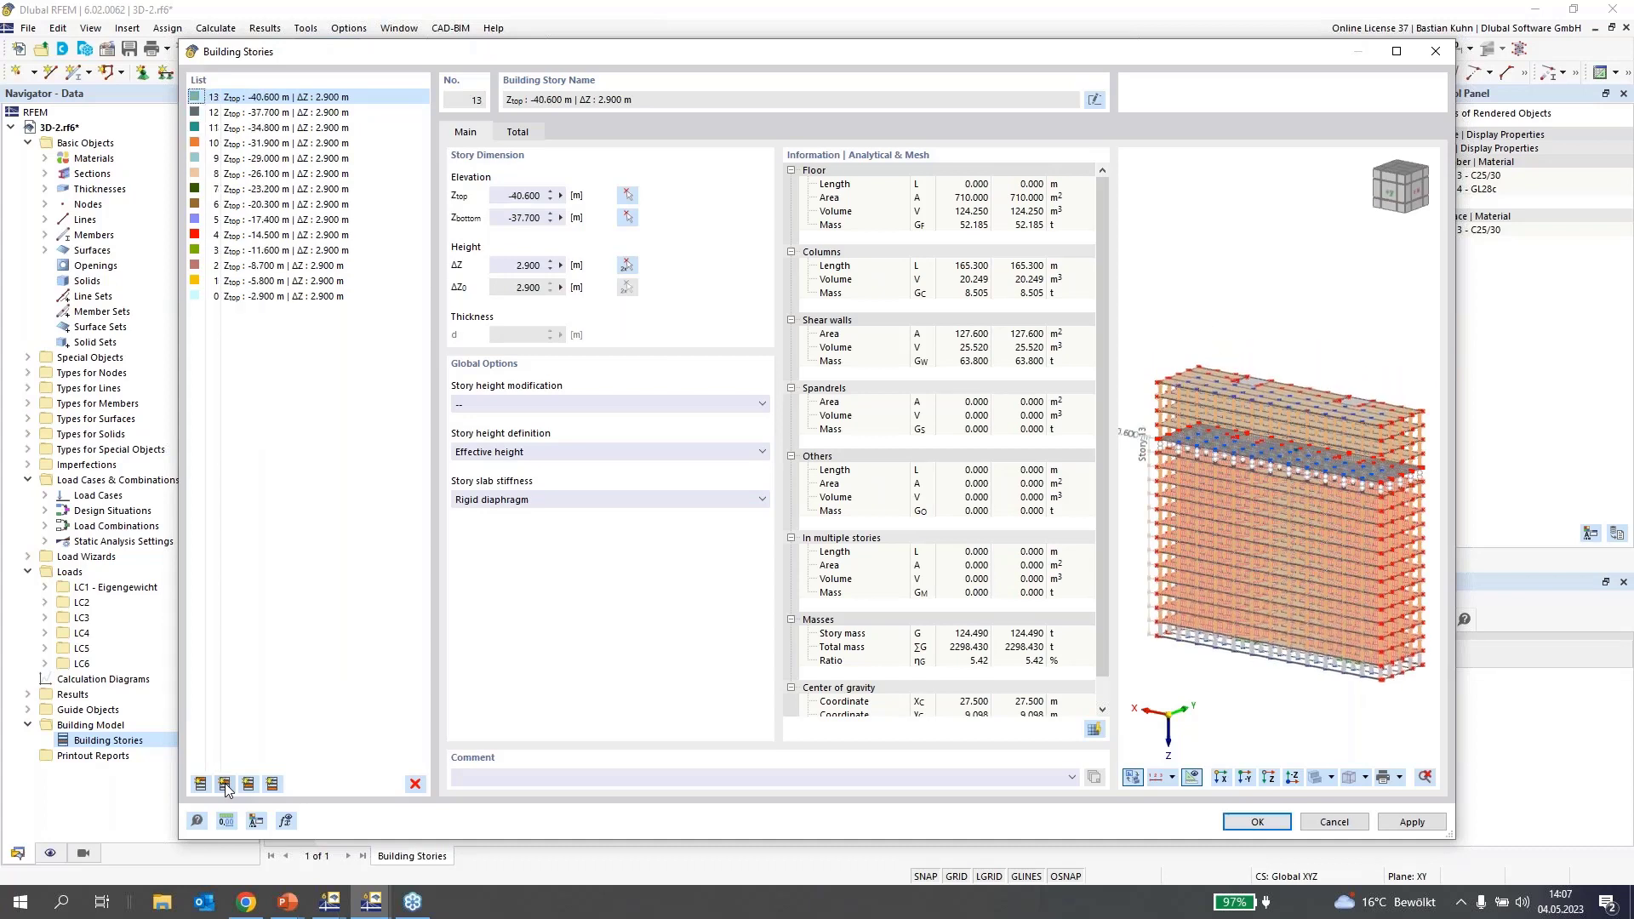
pyautogui.click(224, 783)
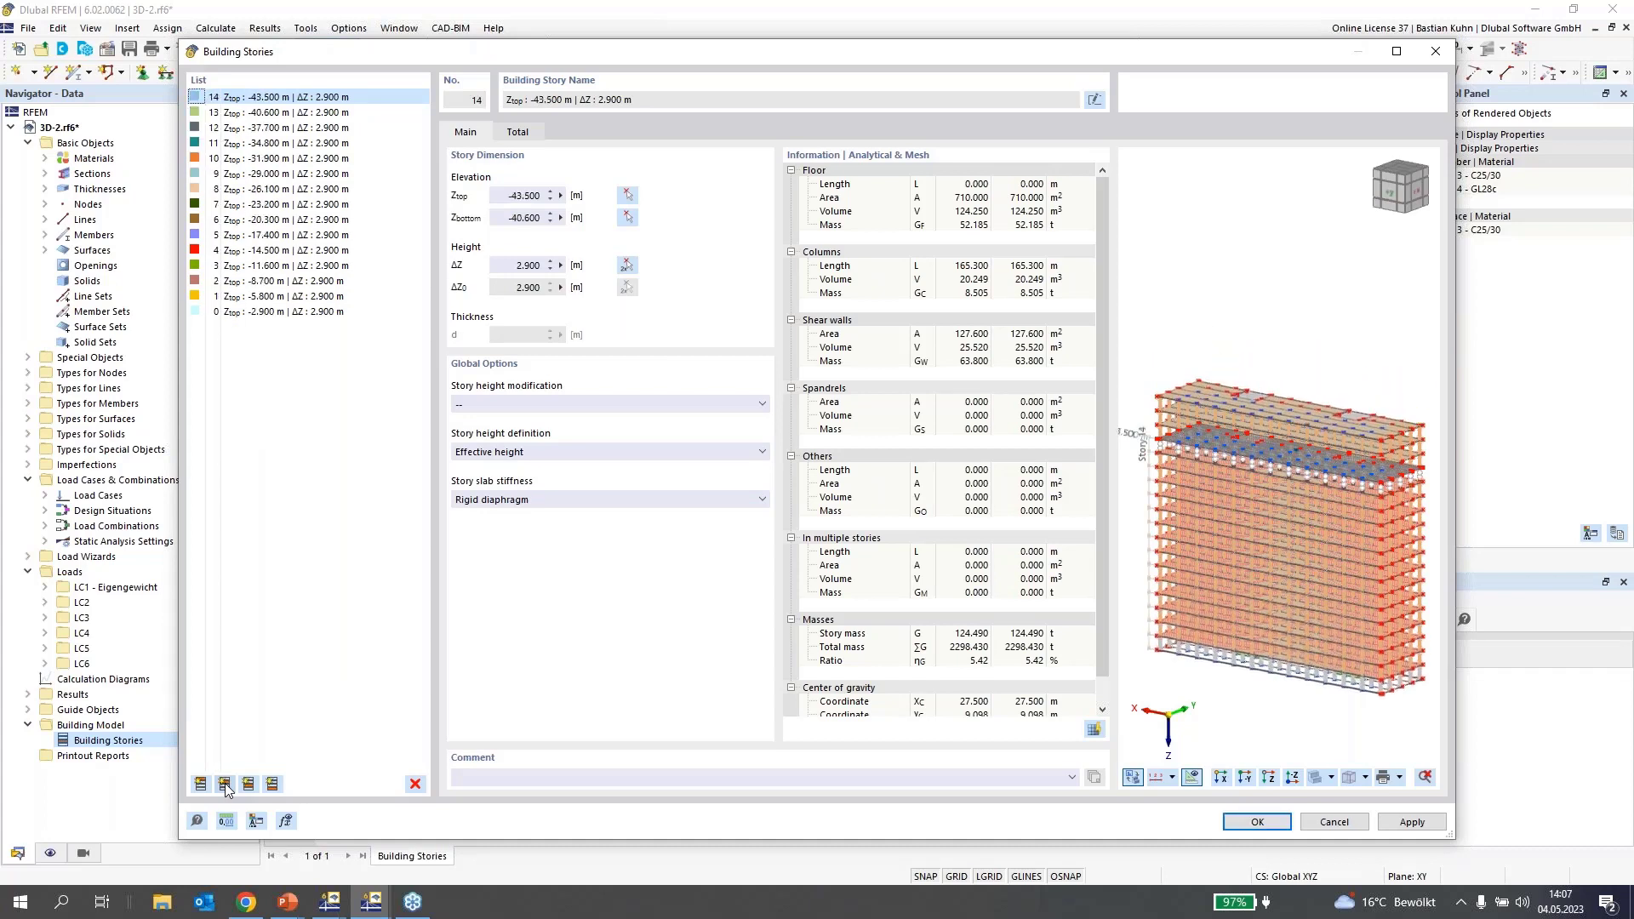
pyautogui.click(225, 784)
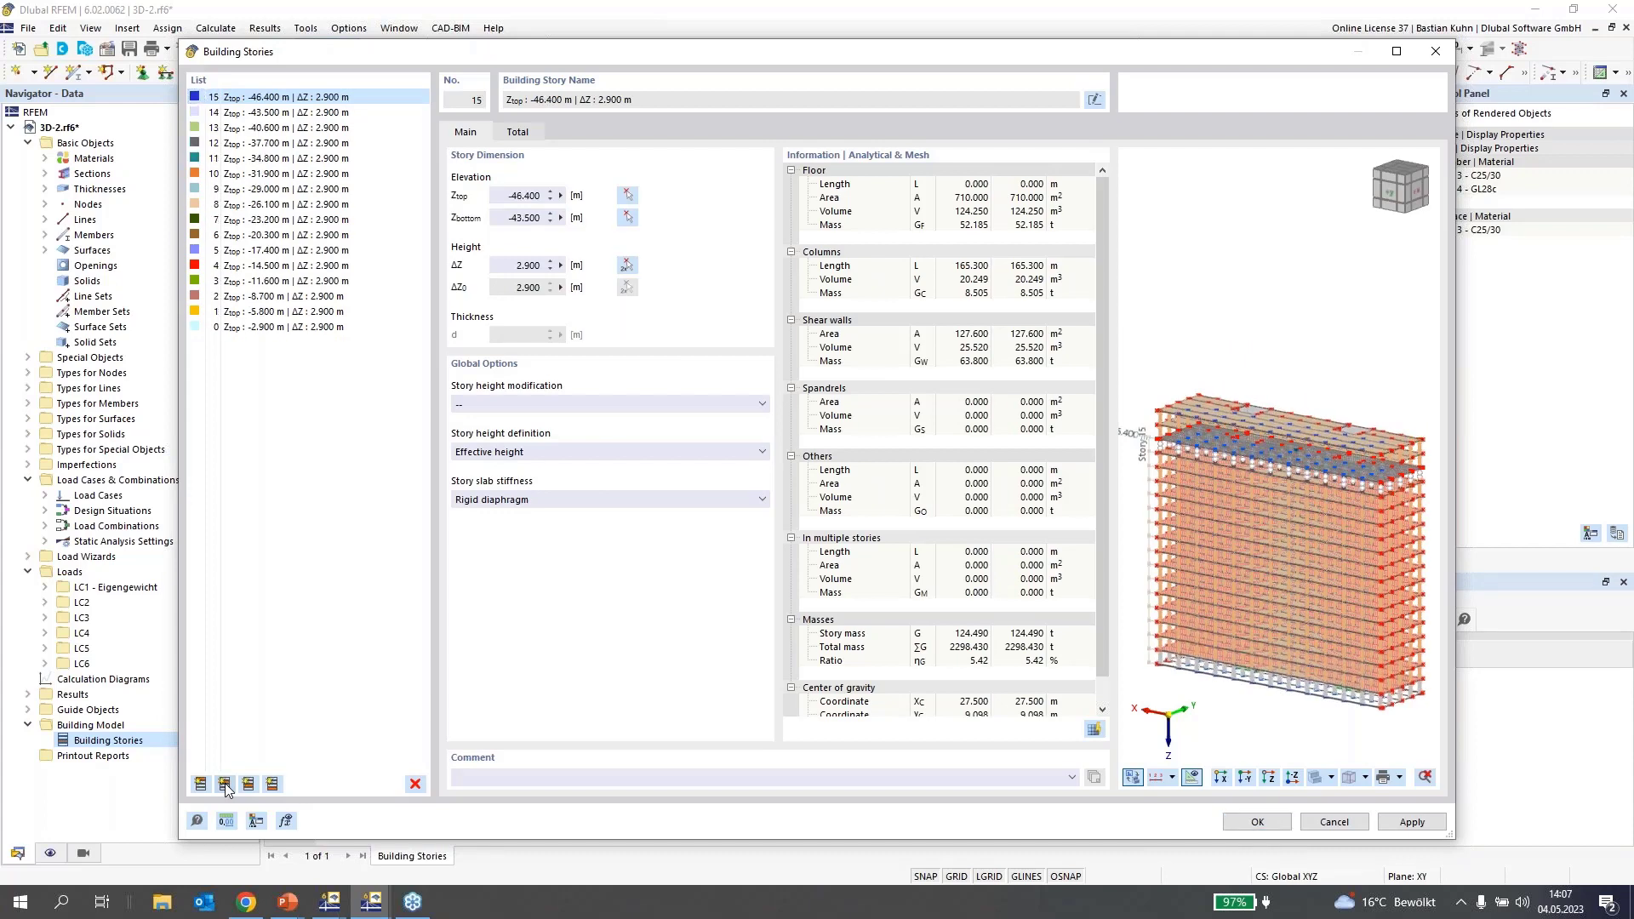
pyautogui.click(225, 784)
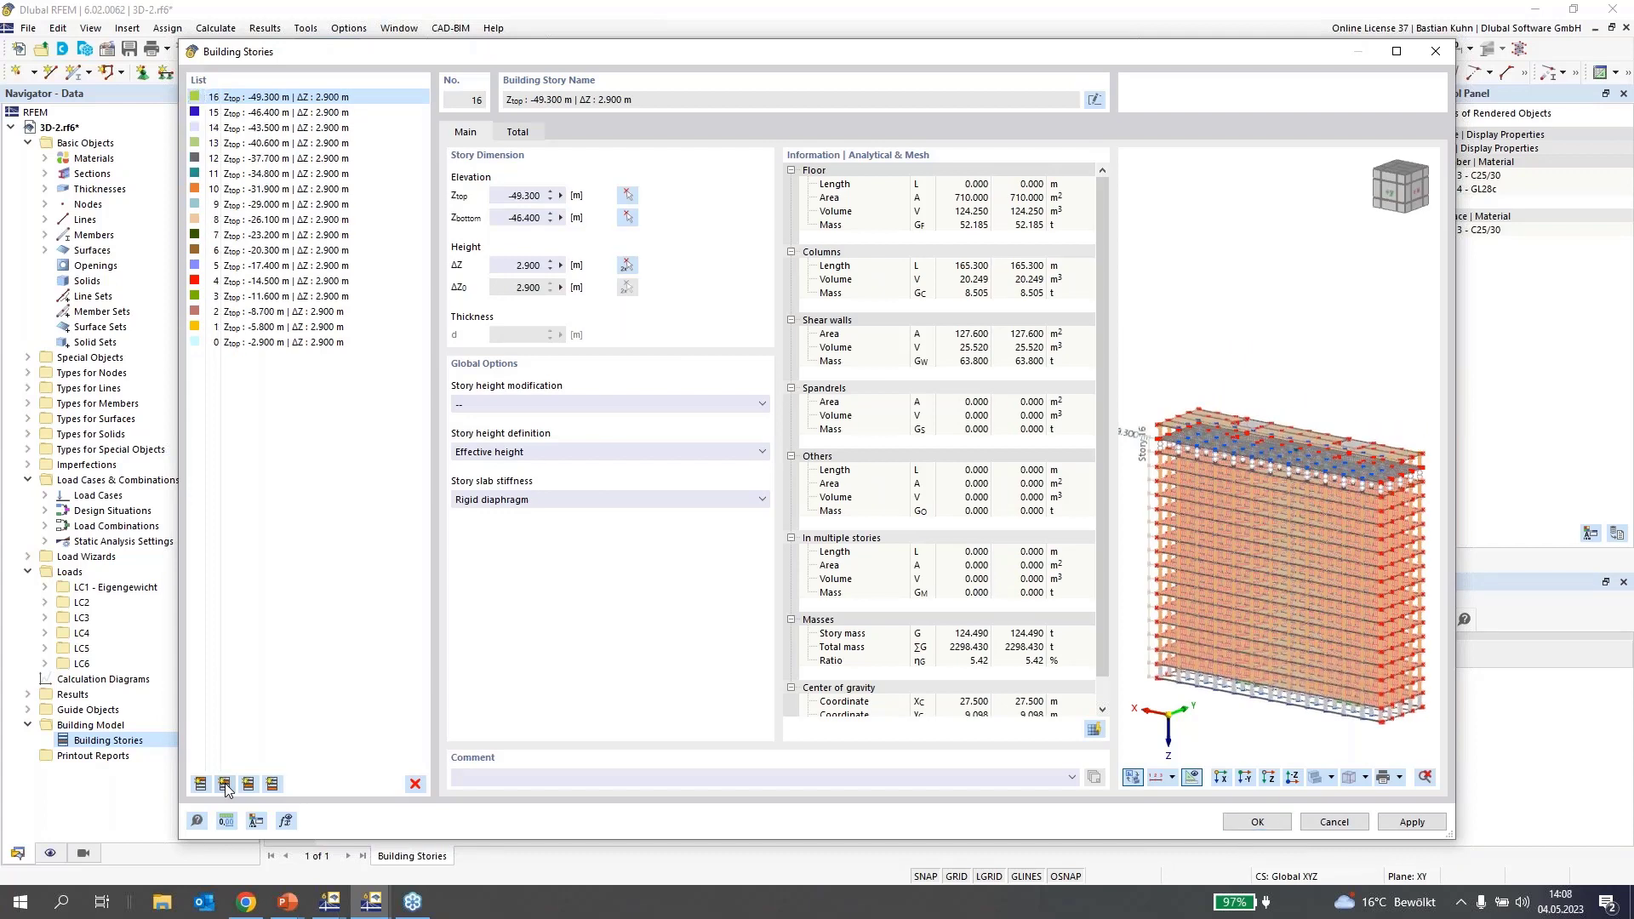
pyautogui.click(226, 786)
pyautogui.click(226, 787)
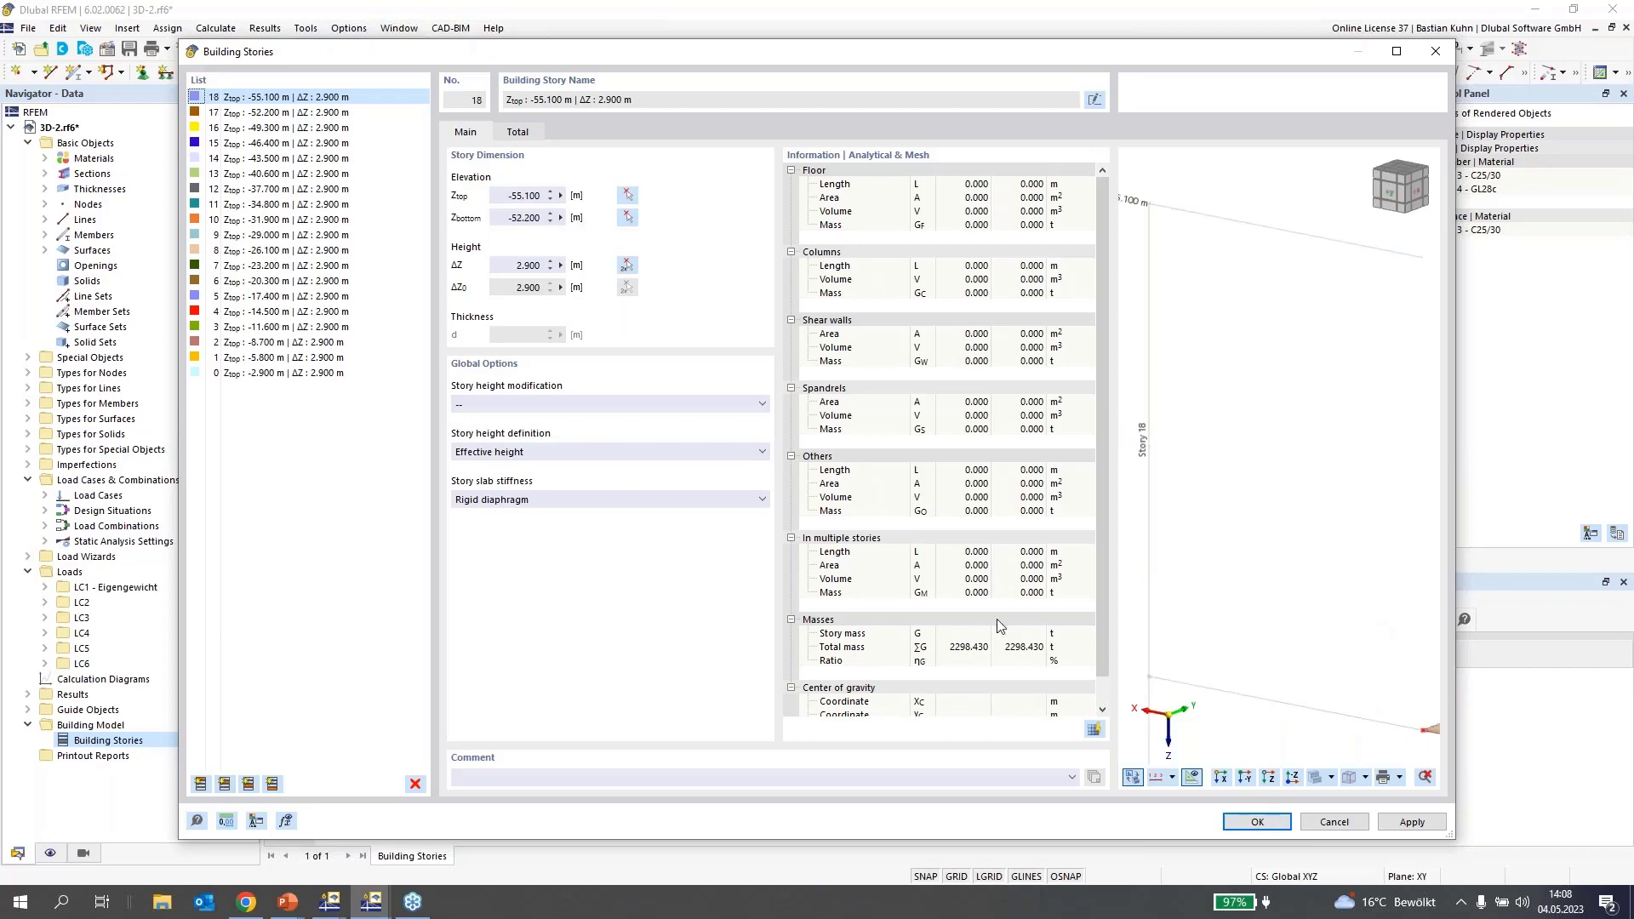
pyautogui.click(413, 788)
pyautogui.click(811, 515)
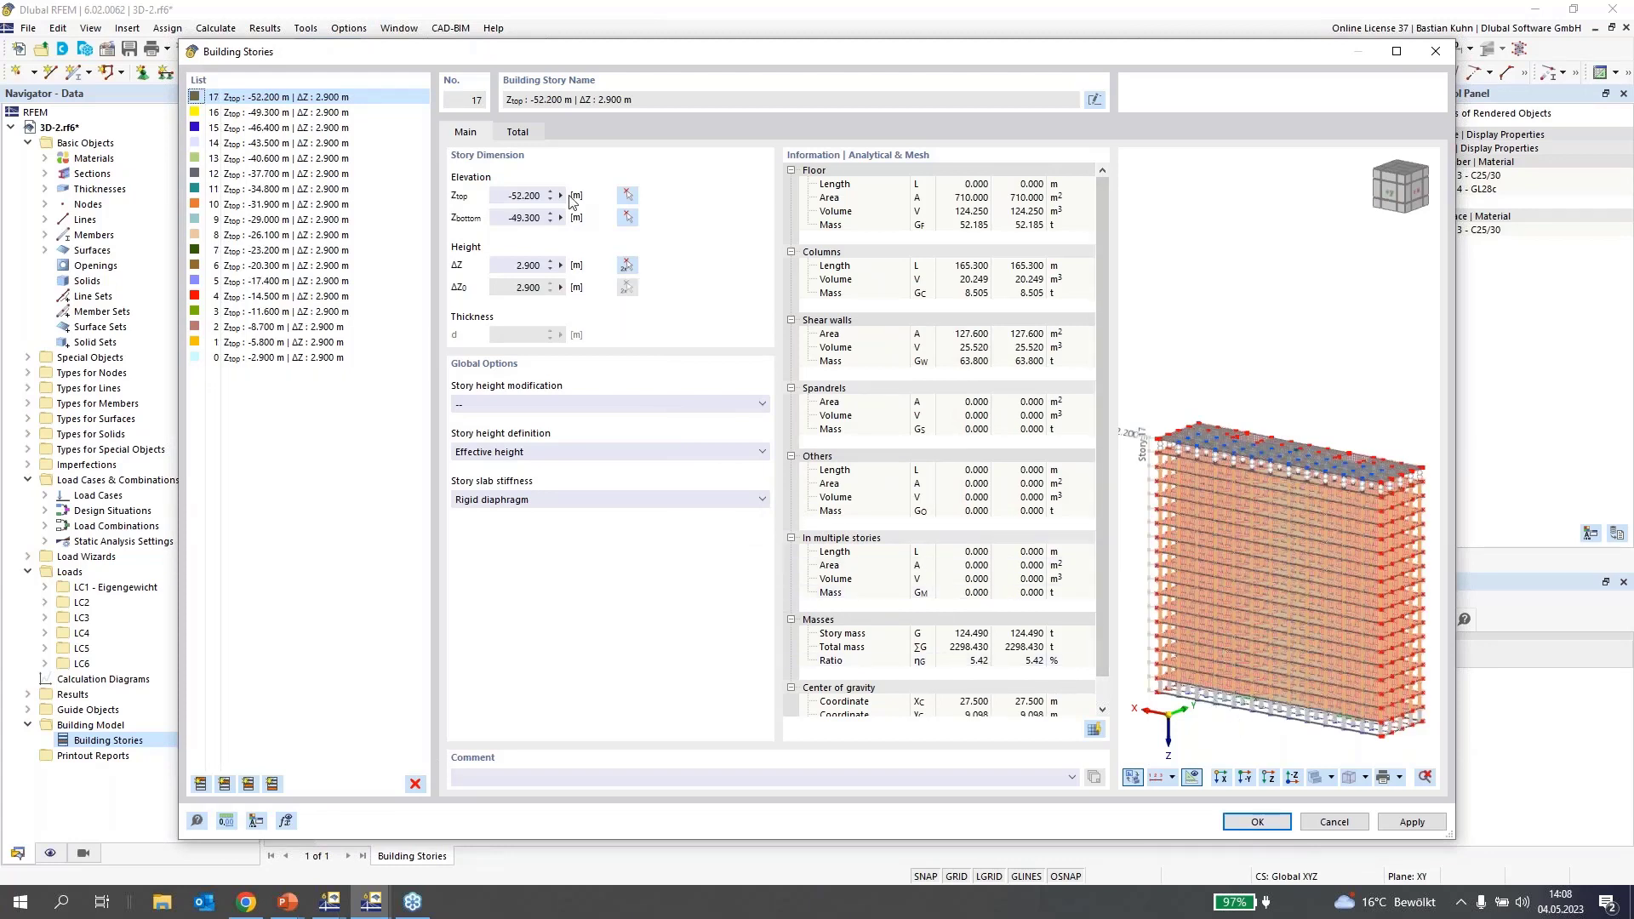
# - Check the building's total information with story 0 selected, save the building stories and accept deleting the mesh
pyautogui.click(520, 133)
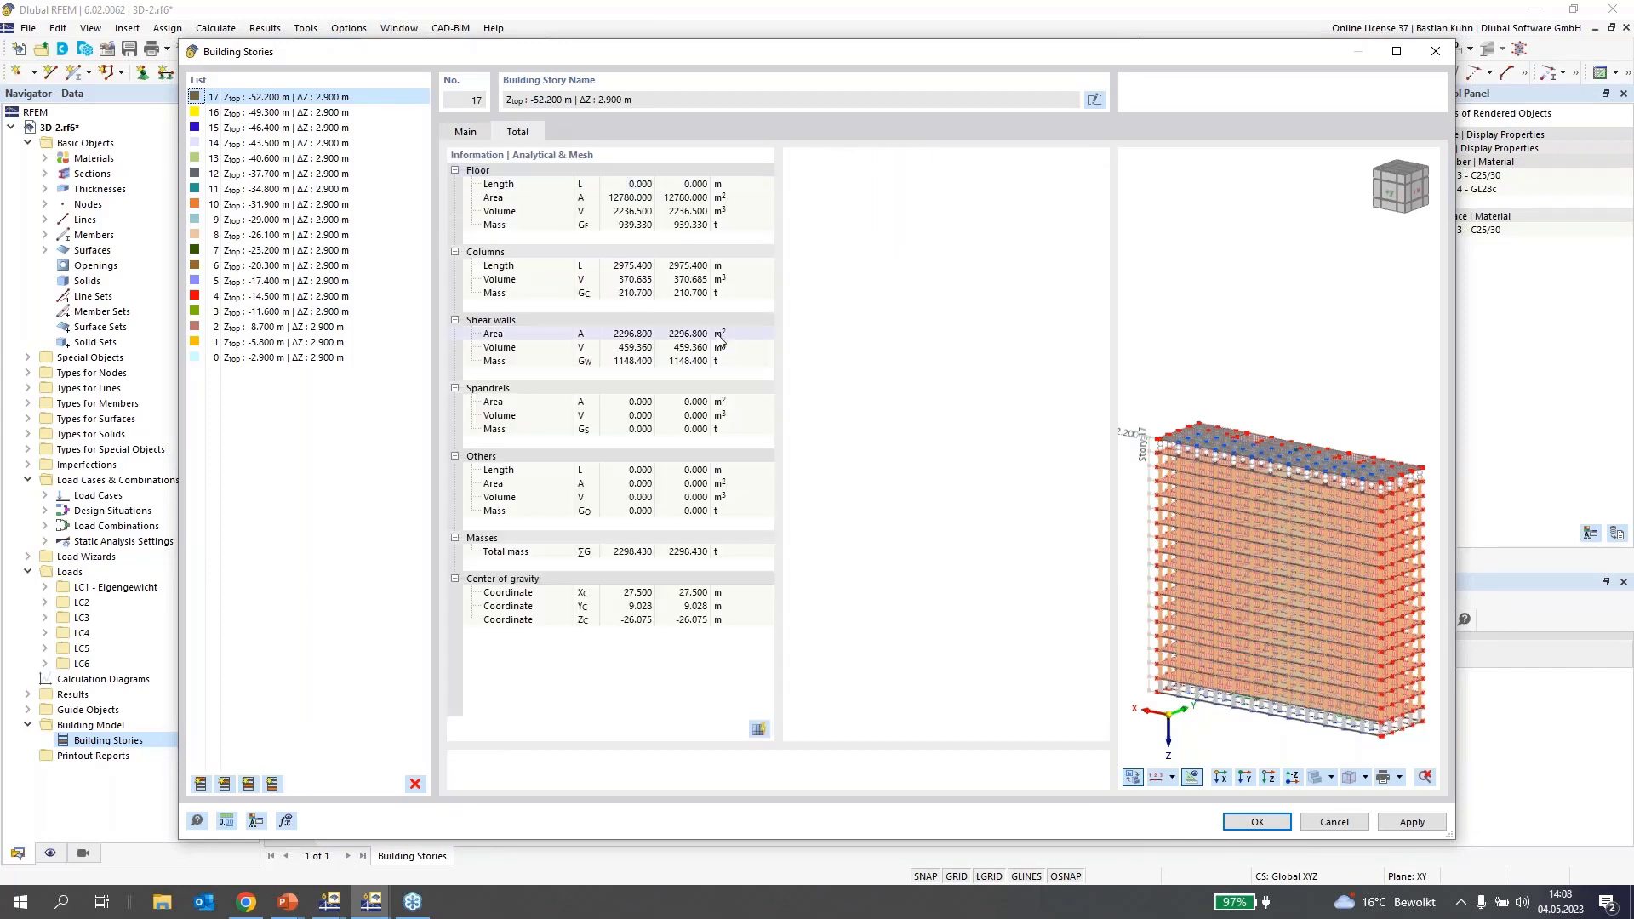
pyautogui.click(297, 359)
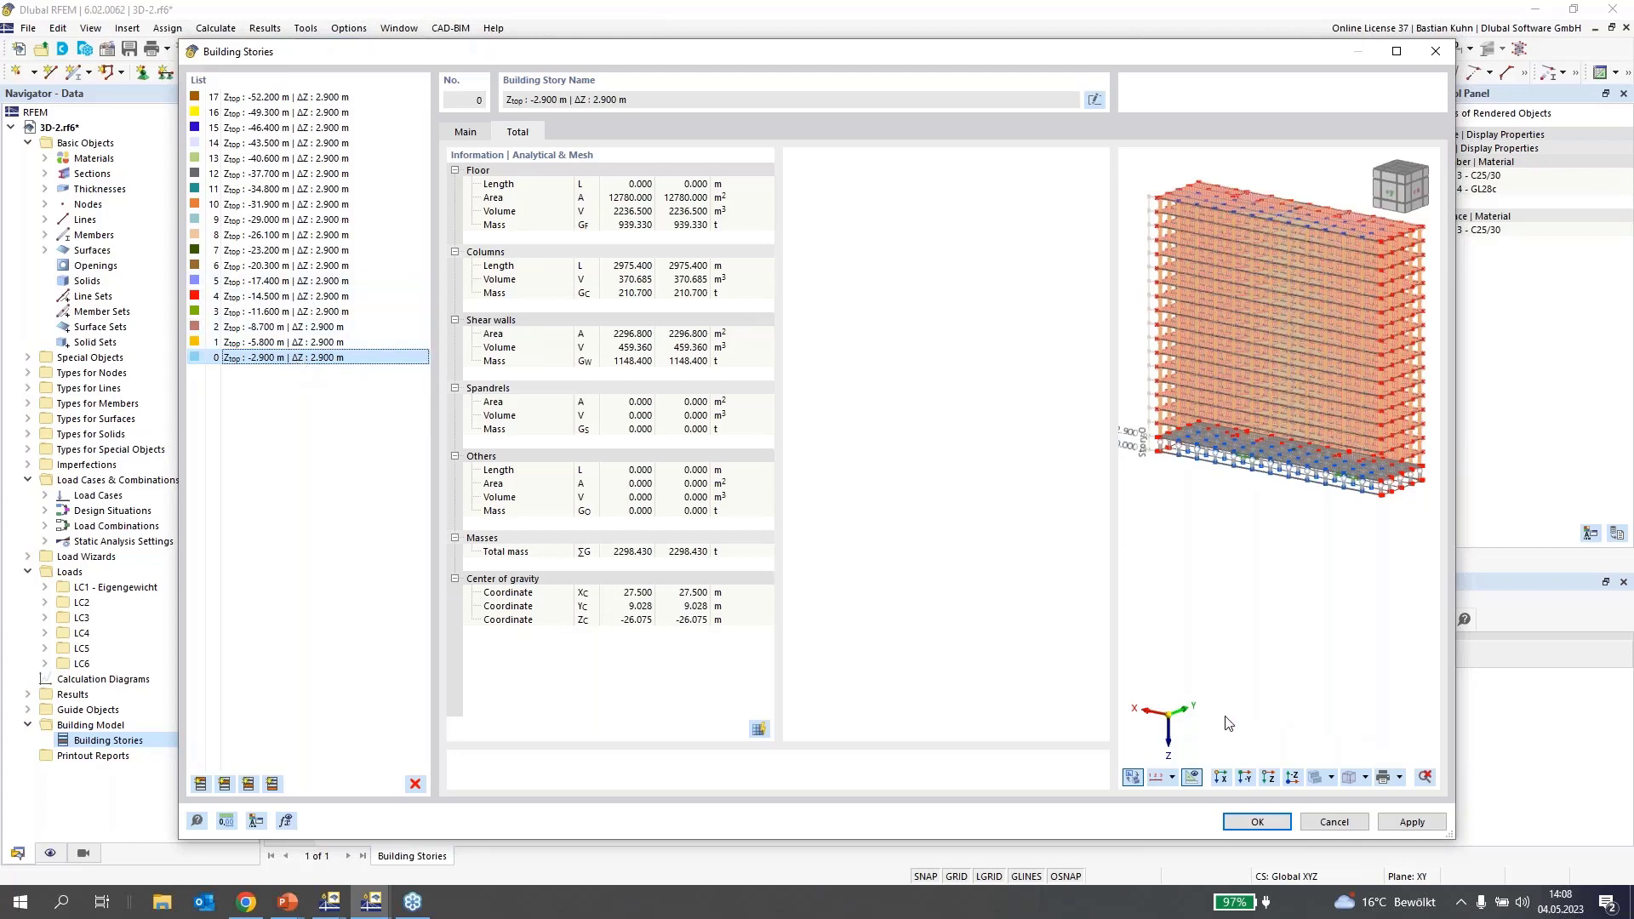
pyautogui.click(1268, 822)
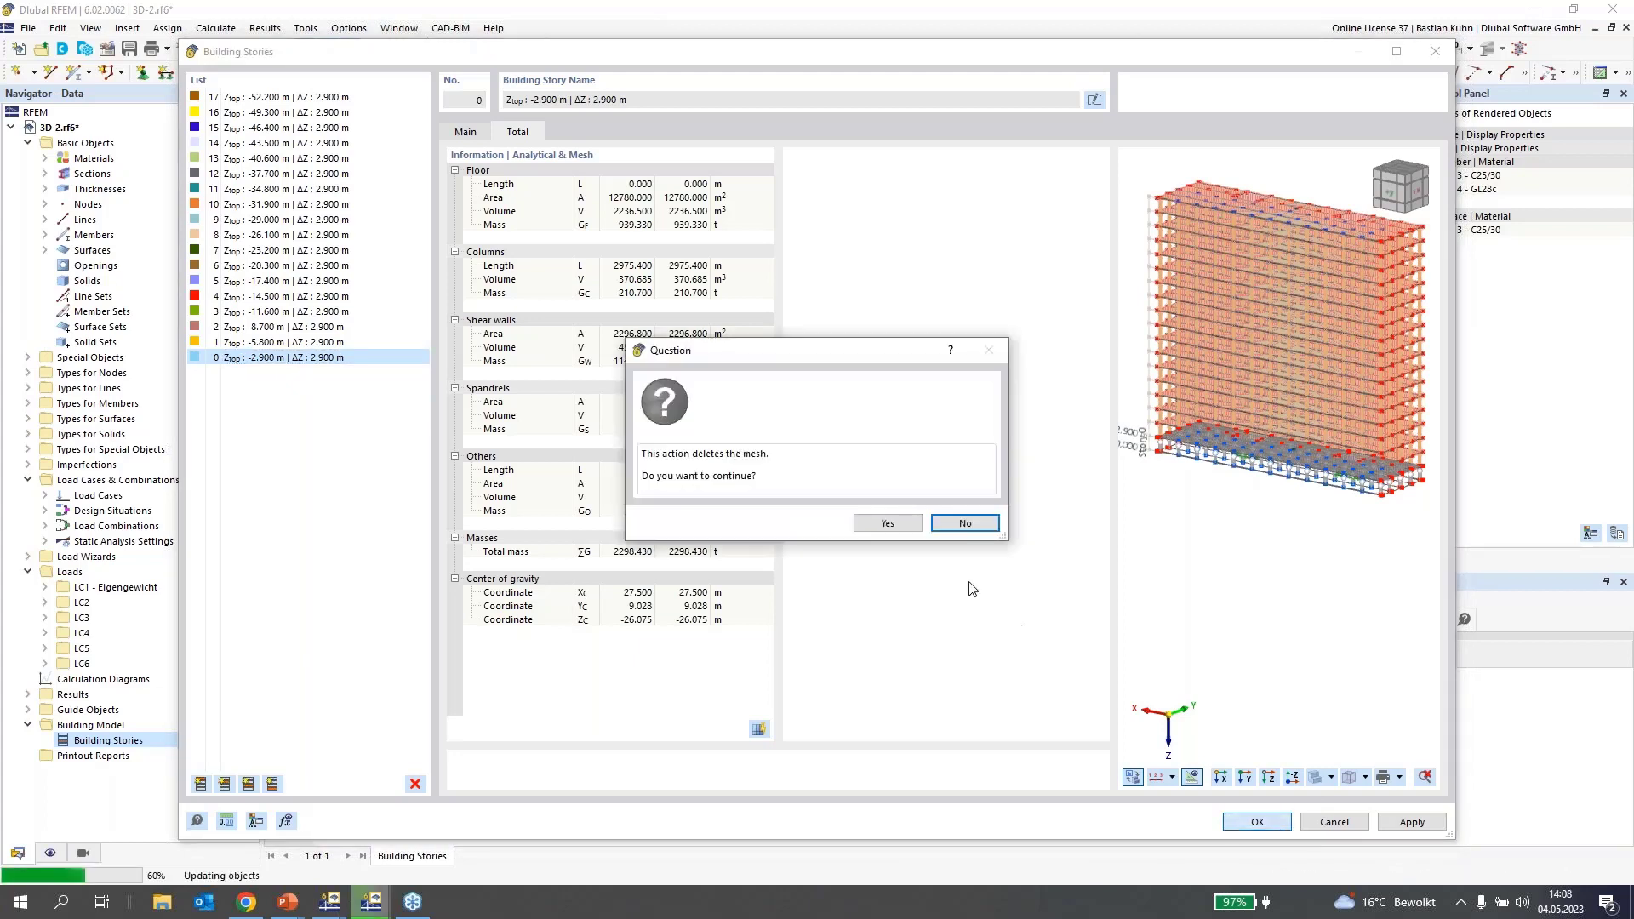
pyautogui.click(889, 523)
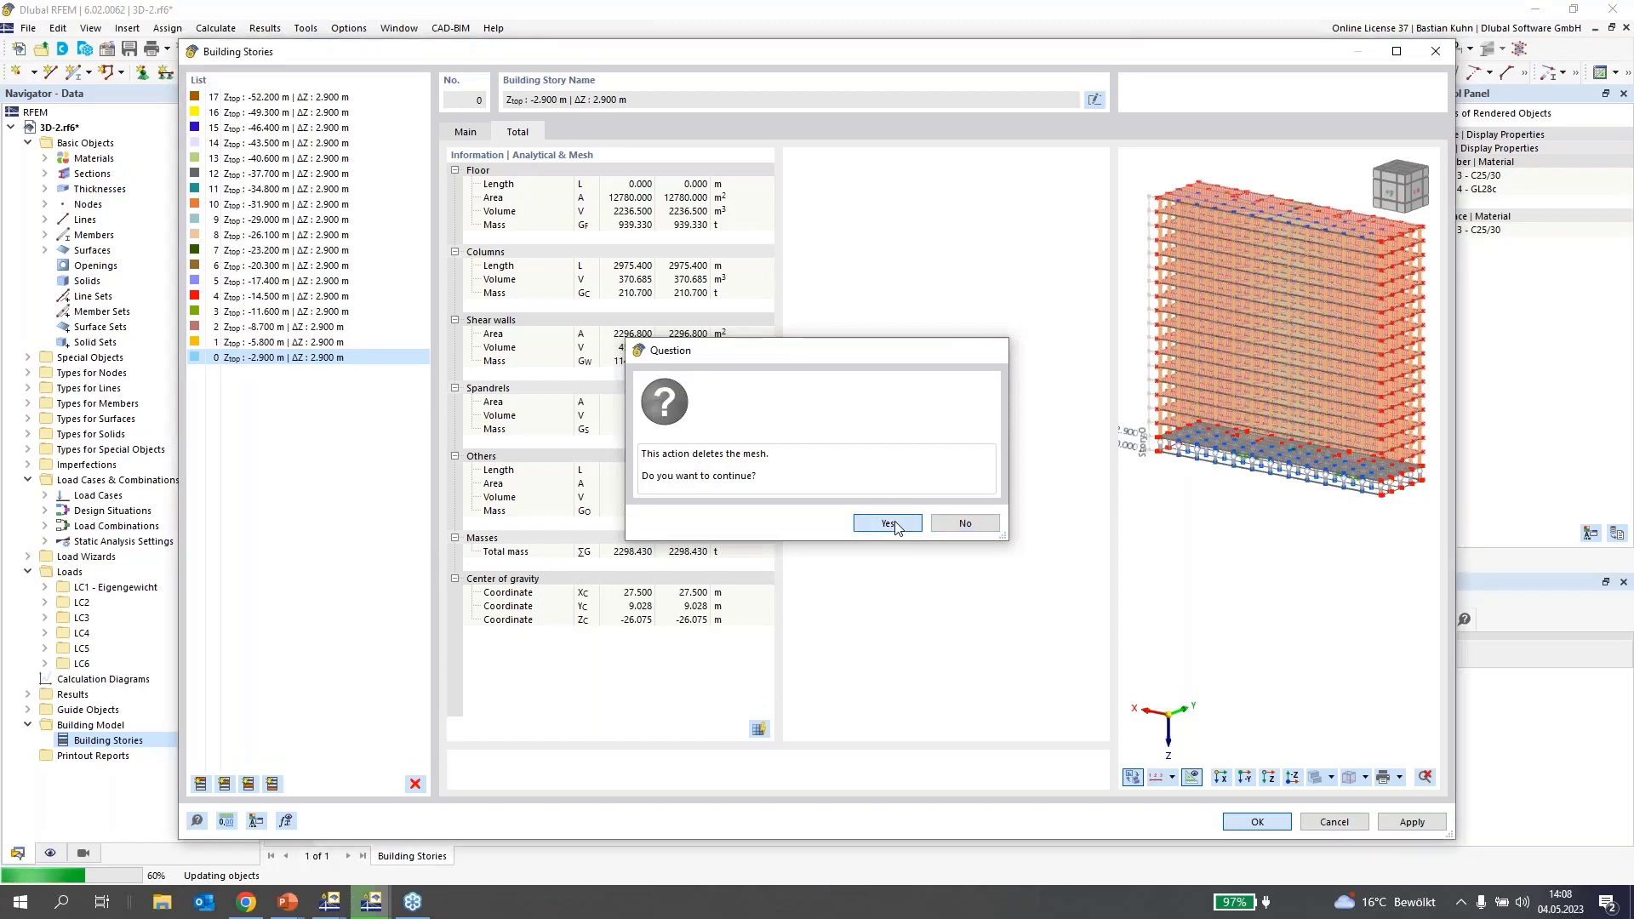
pyautogui.click(894, 524)
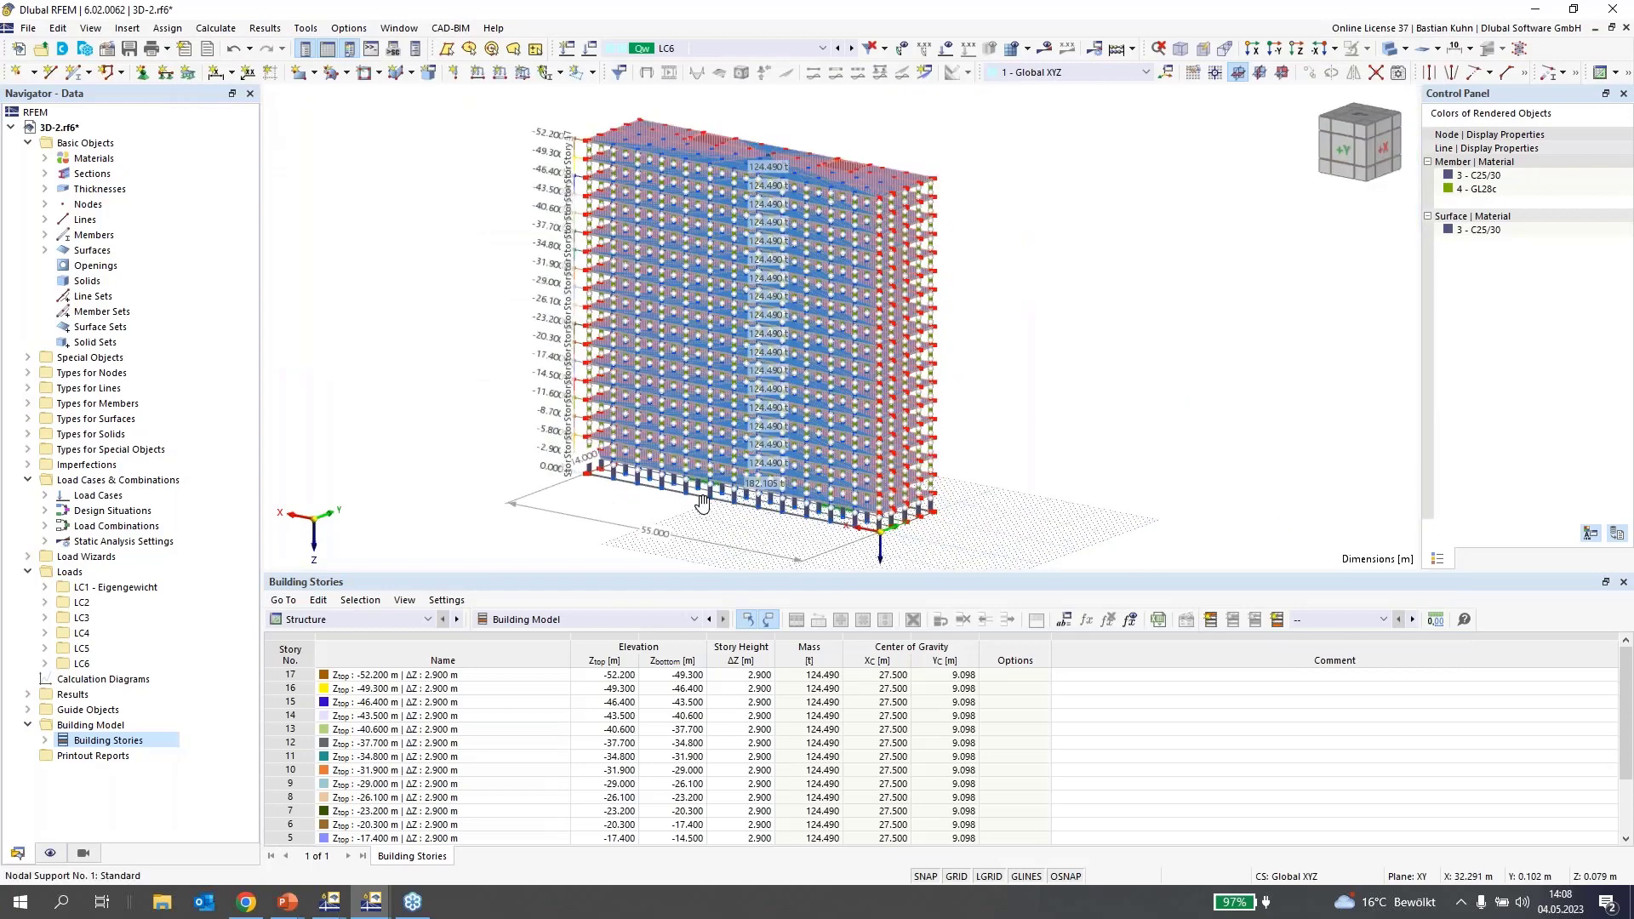
# - Examine the story elevations and mass labels displayed on the building model, including story 17 at the roof
pyautogui.scroll(2, 702, 504)
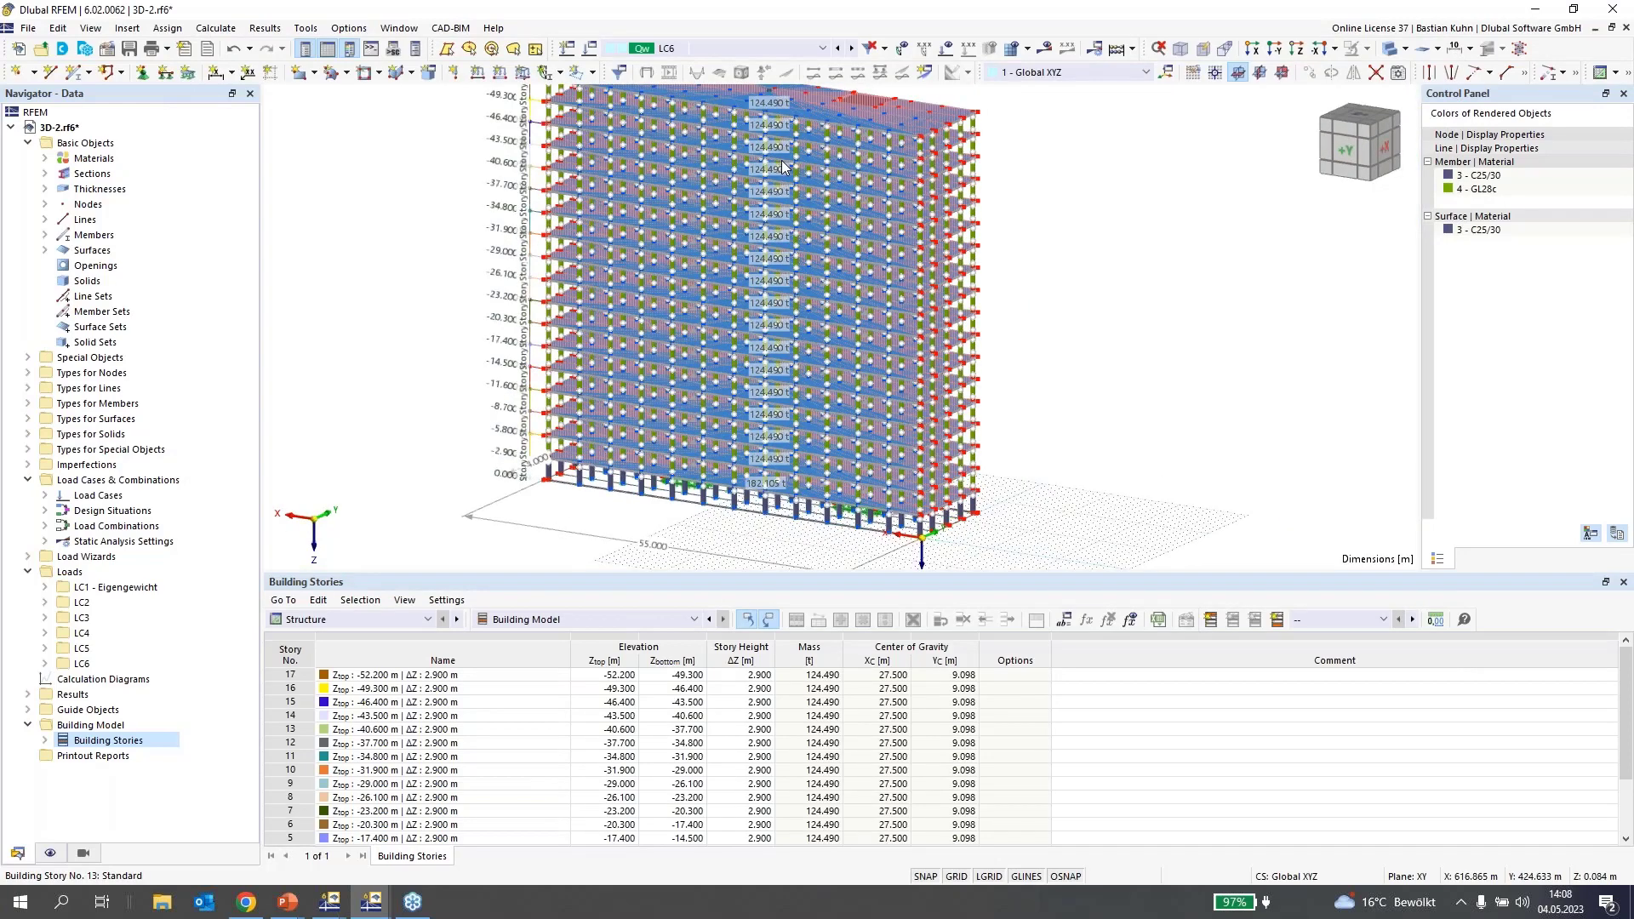
pyautogui.moveTo(781, 160); pyautogui.dragTo(844, 271, button='middle')
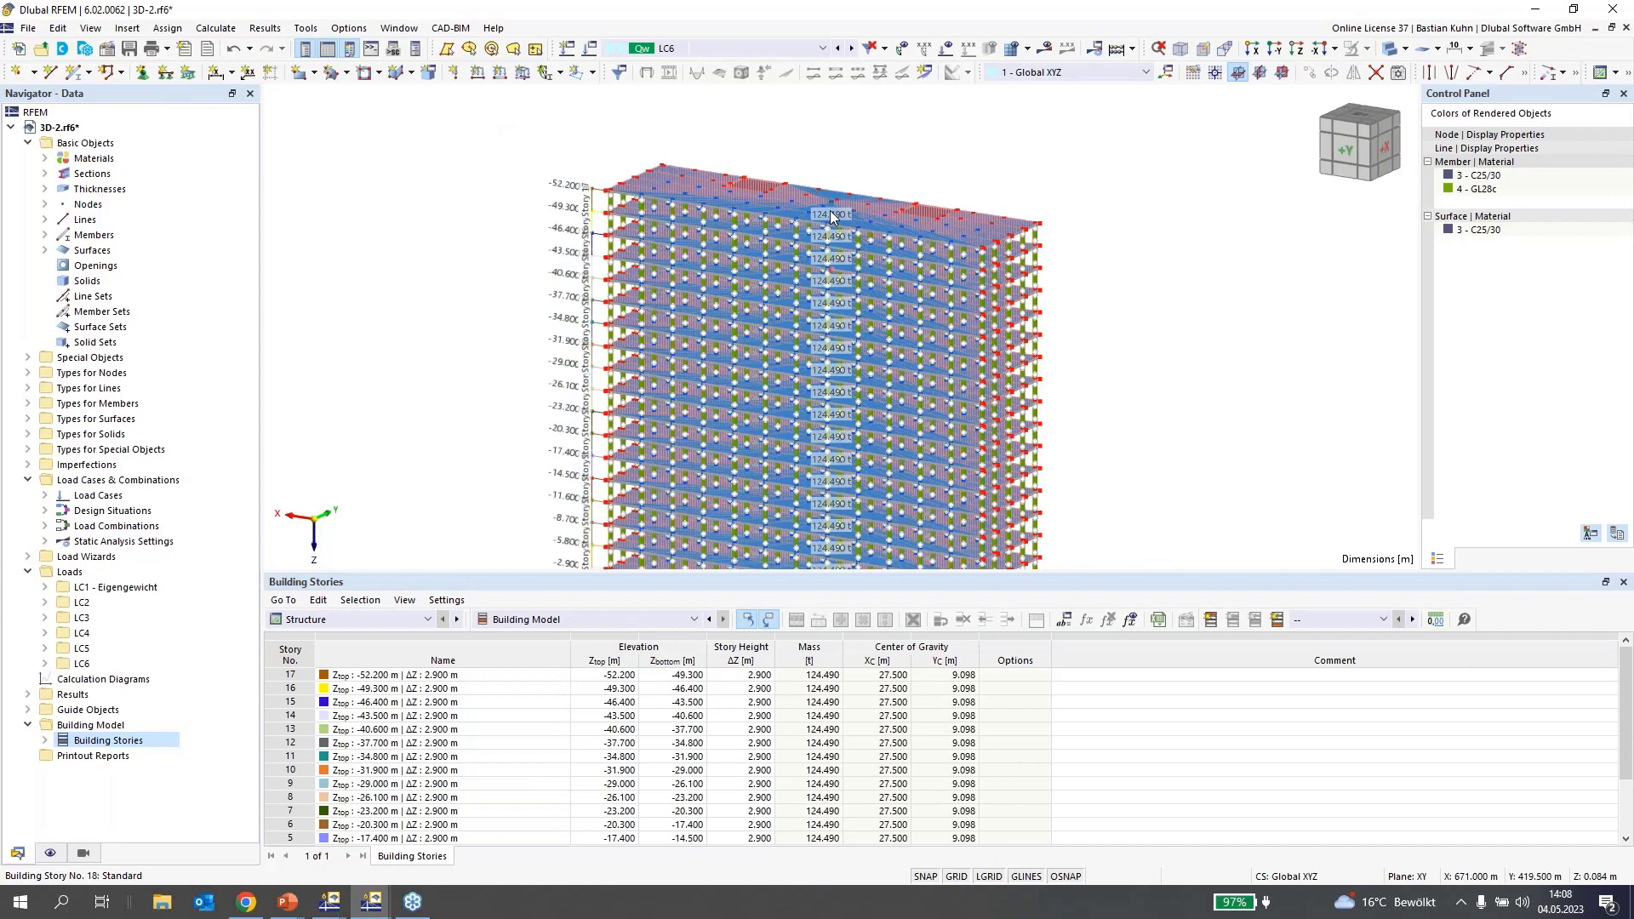
pyautogui.scroll(2, 830, 211)
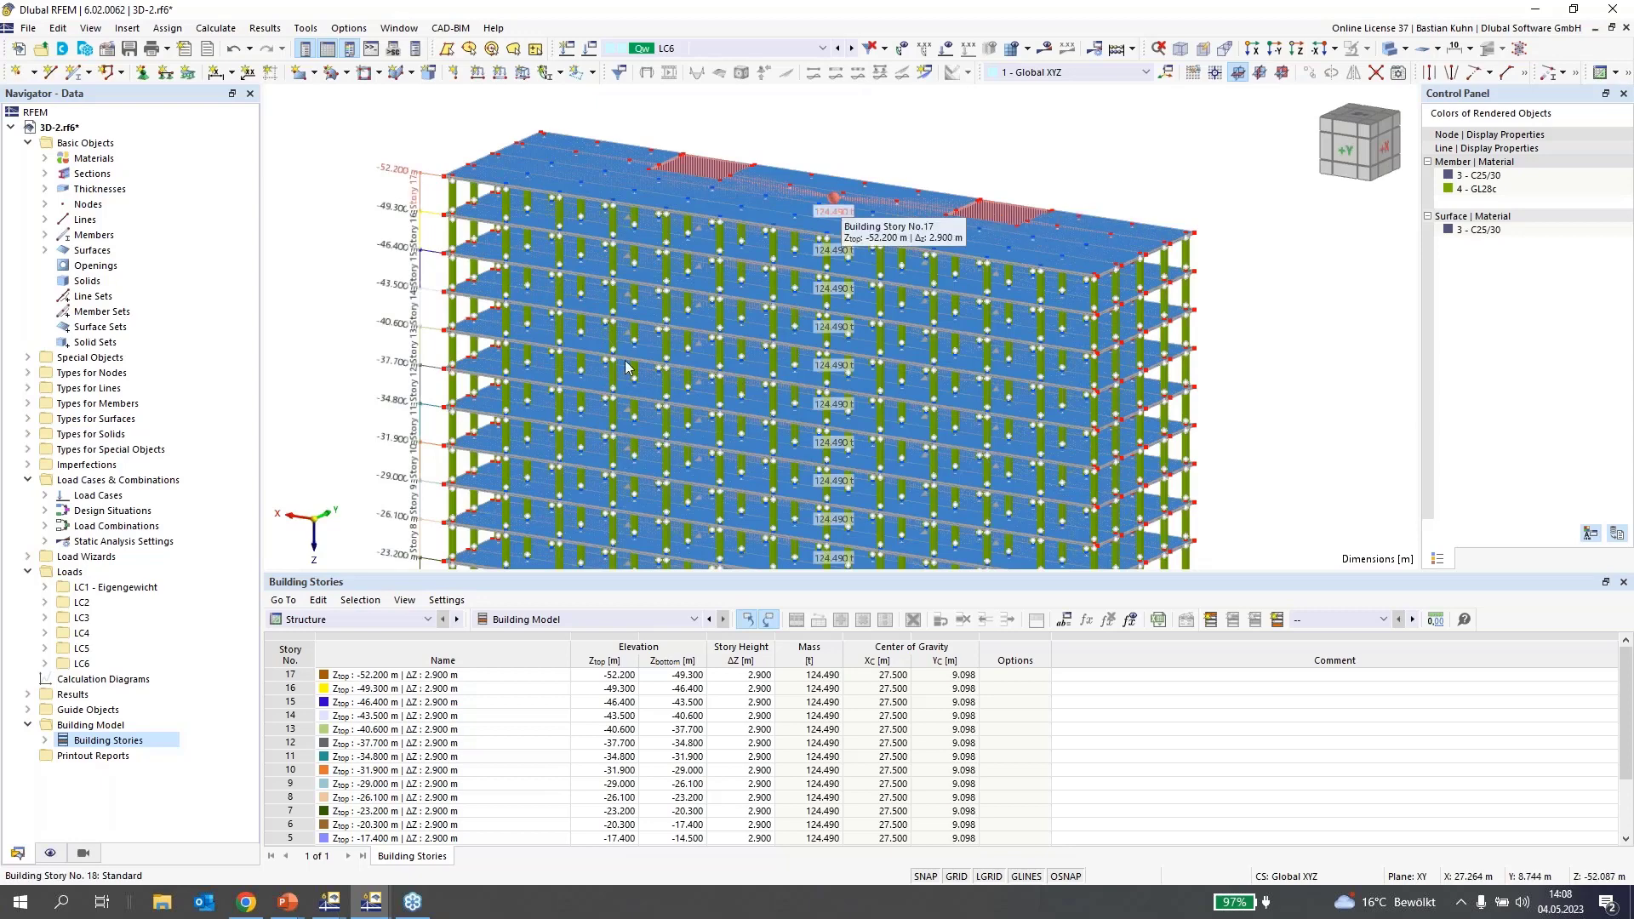
pyautogui.scroll(-5, 596, 382)
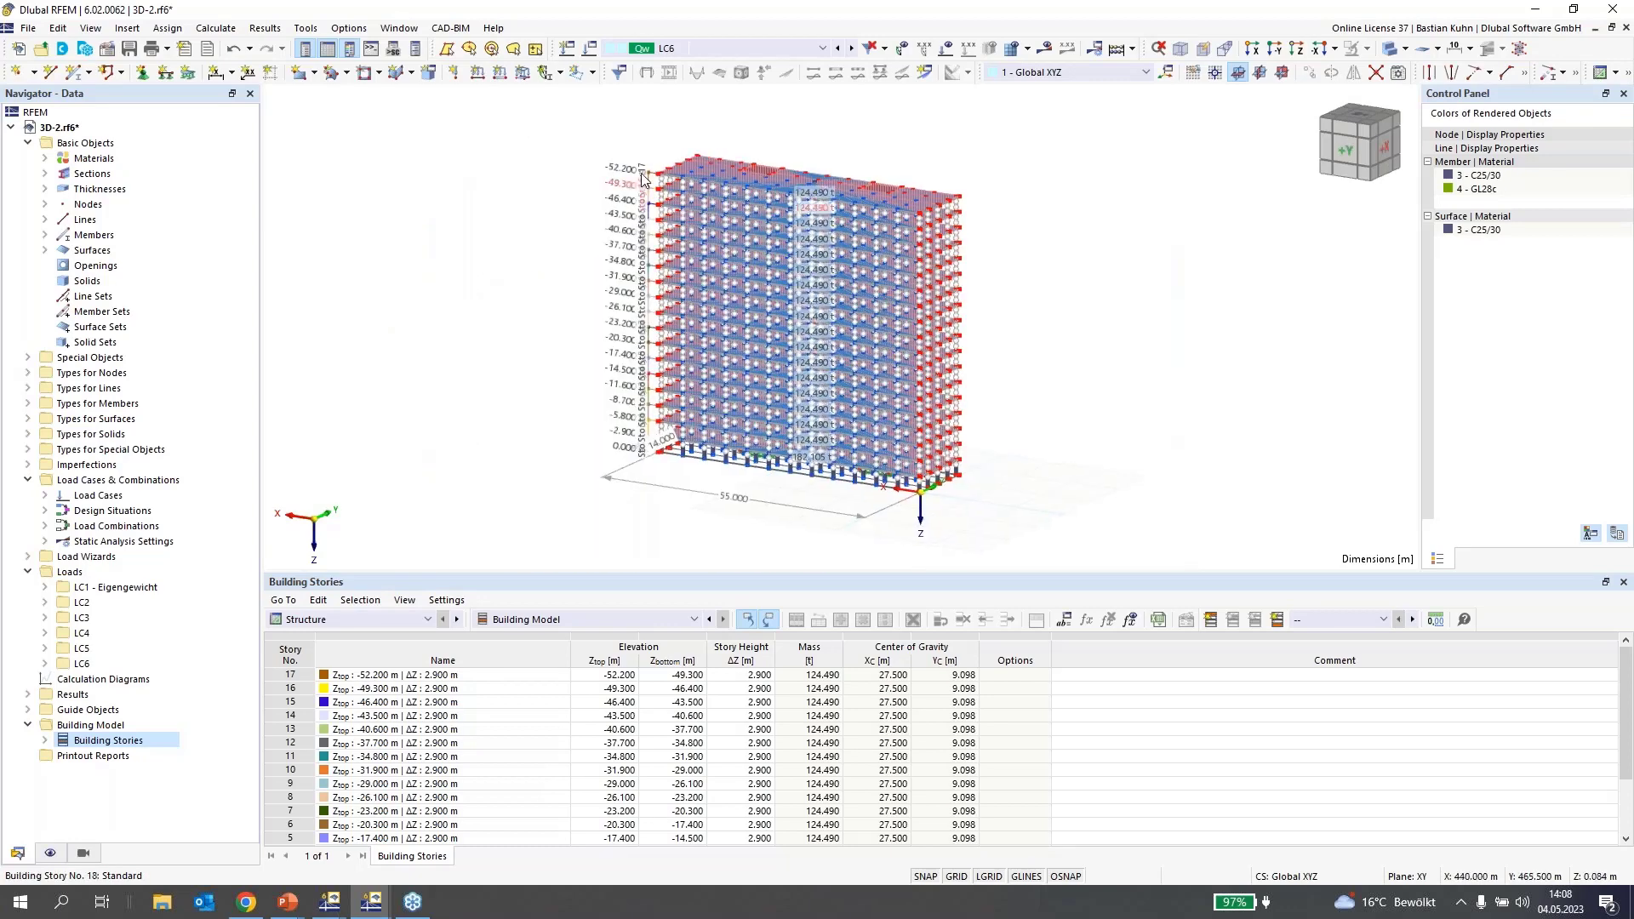
pyautogui.scroll(3, 643, 179)
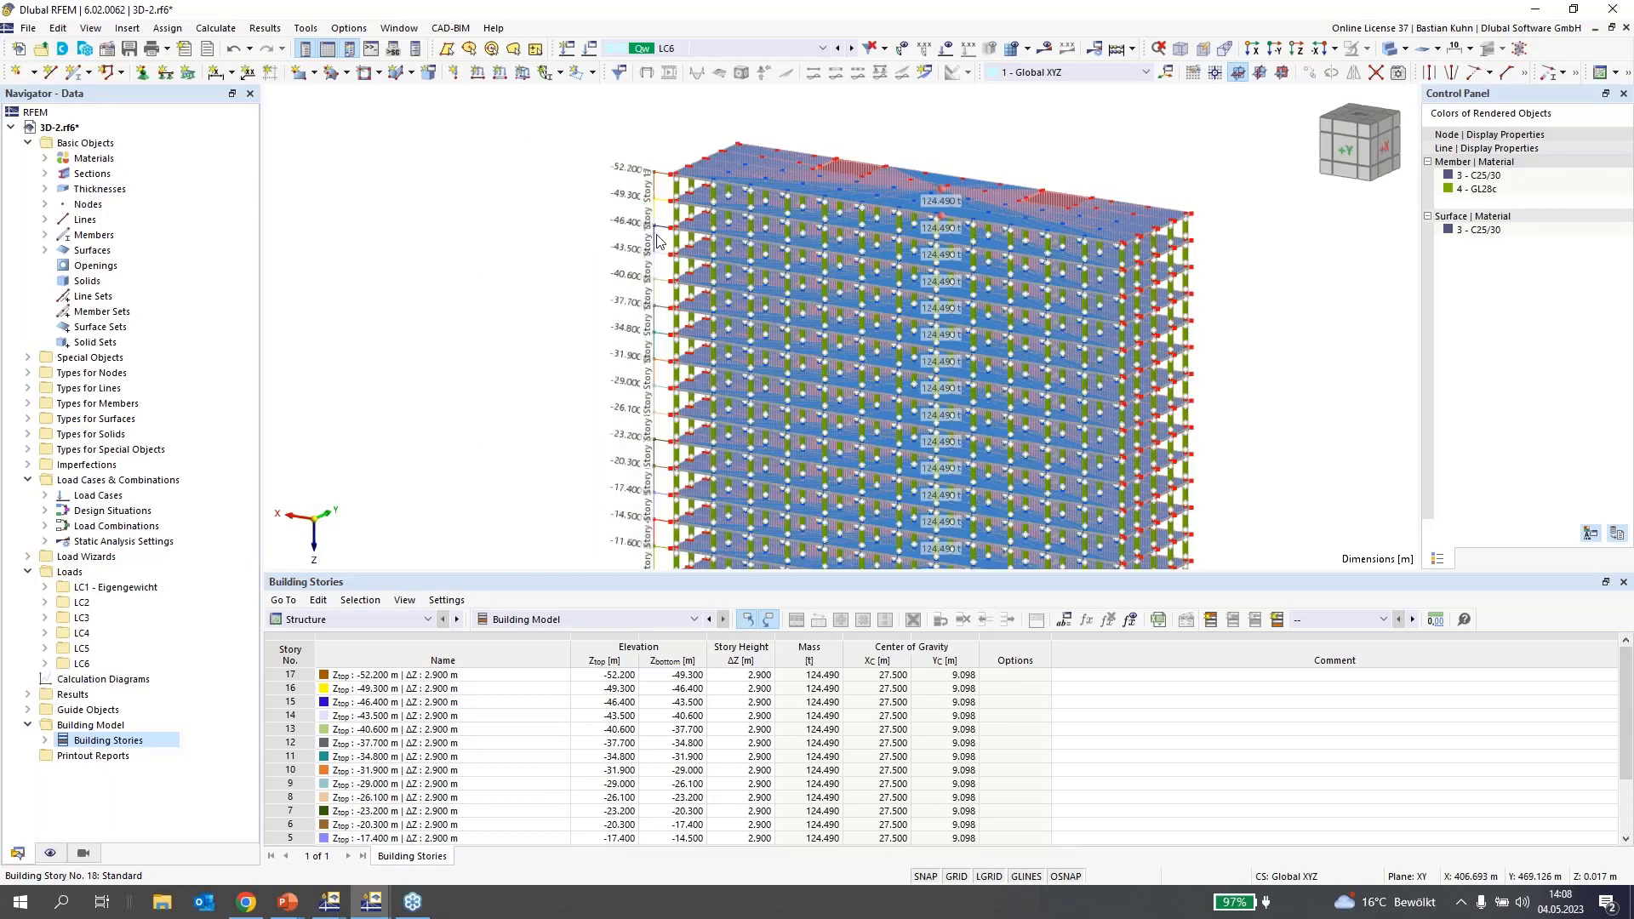
# - Activate visibility by building story so that only stories 2 and 3 of the building are shown
pyautogui.scroll(-3, 656, 240)
pyautogui.scroll(-1, 656, 241)
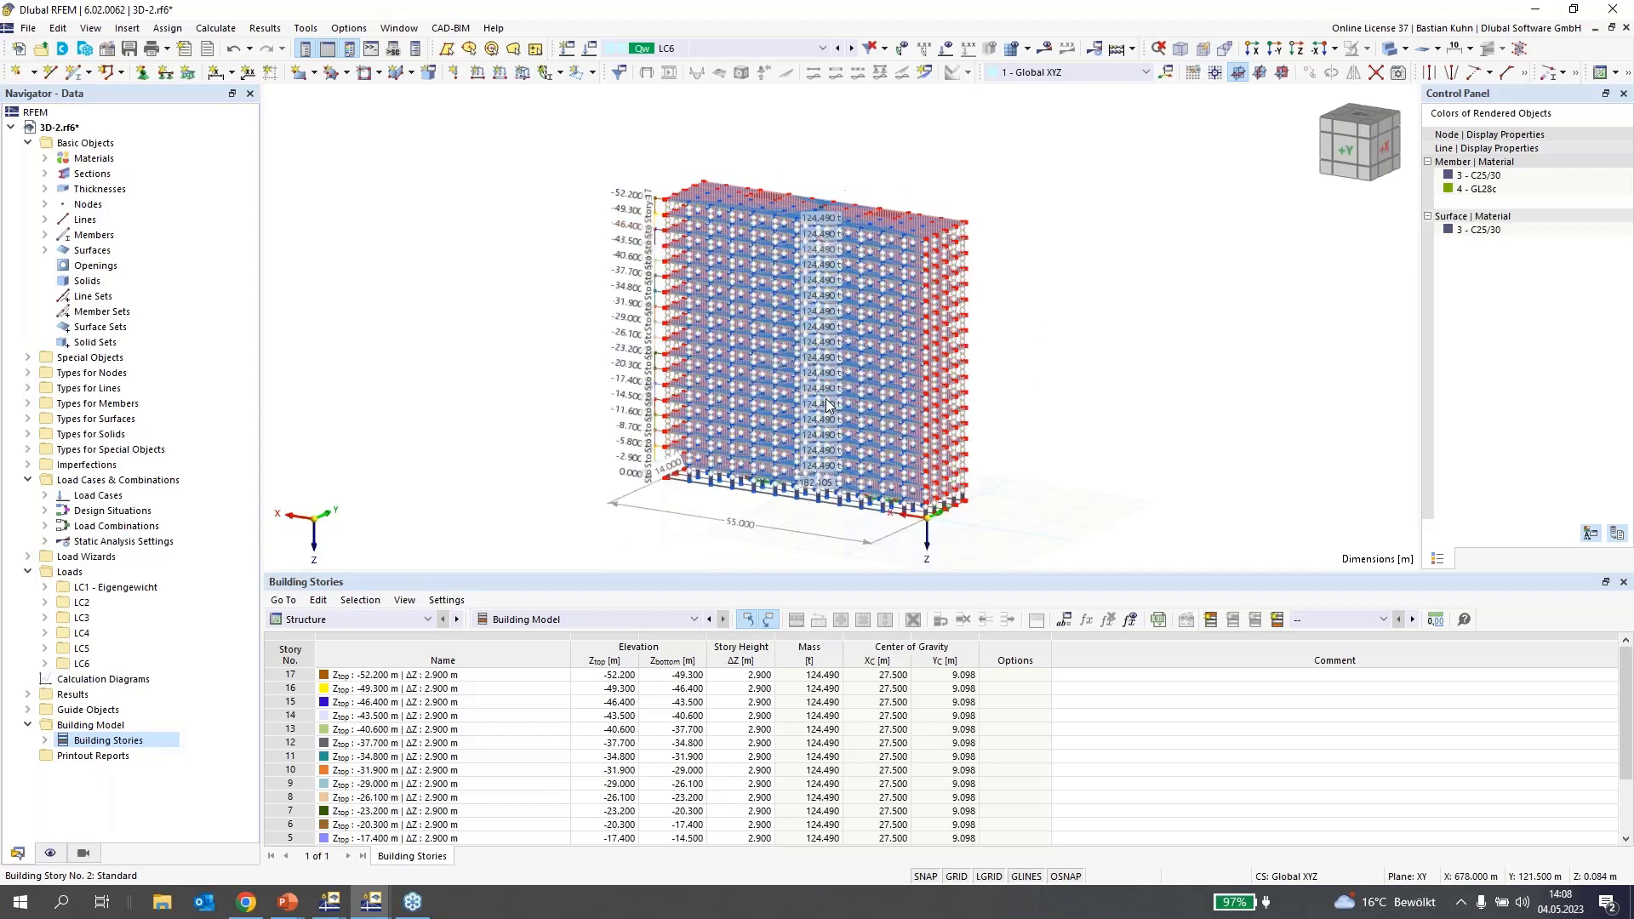
pyautogui.scroll(1, 825, 405)
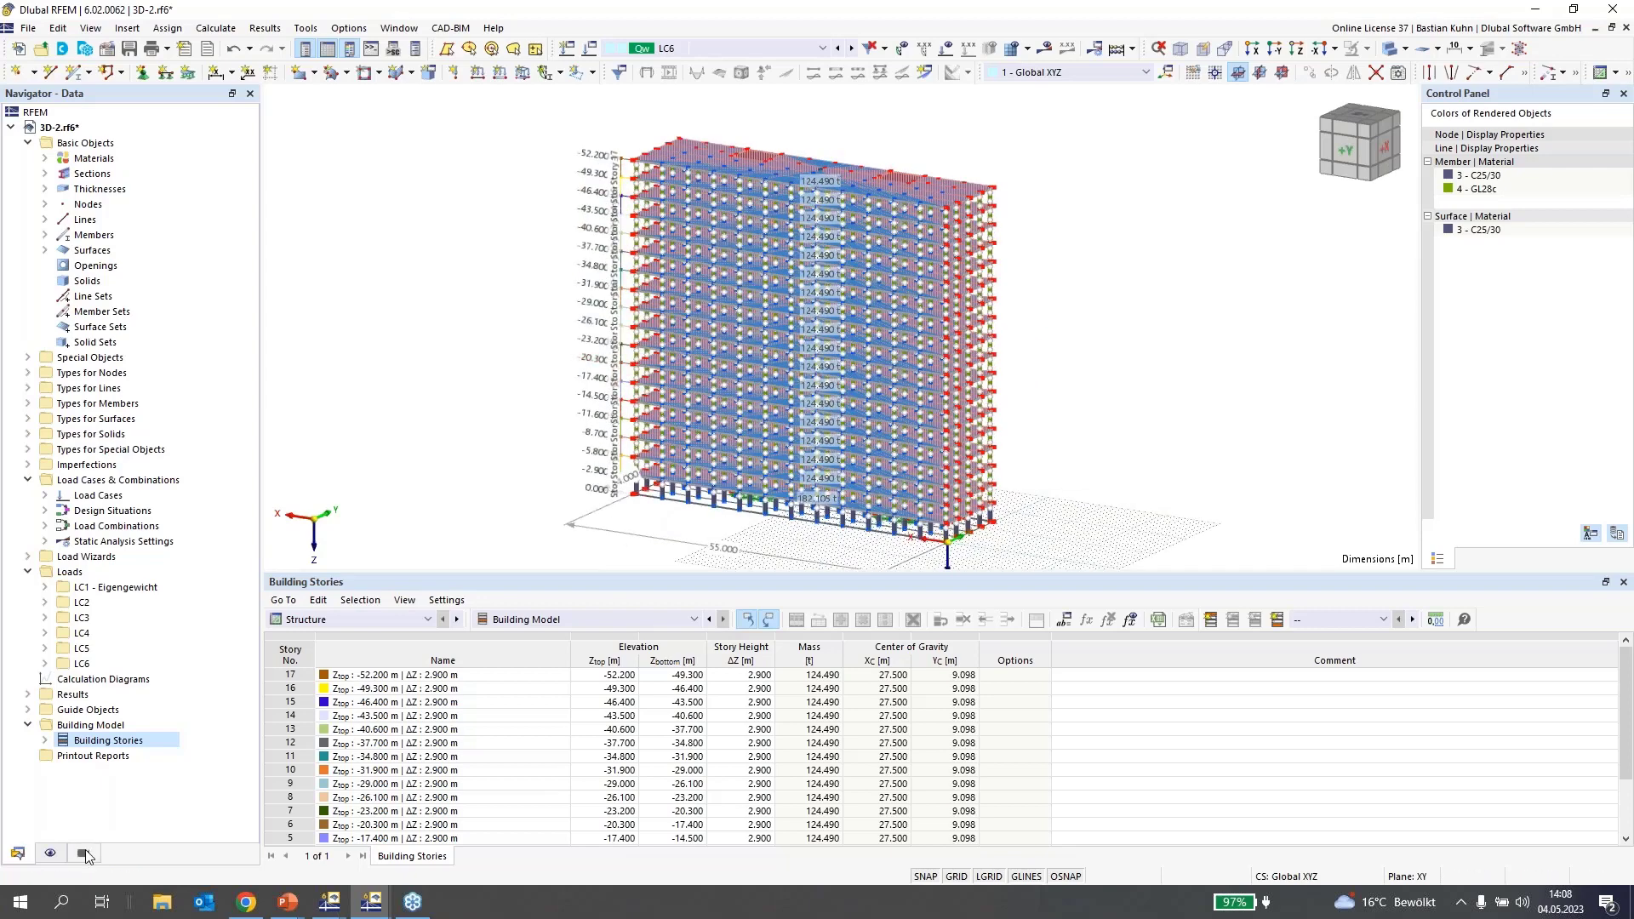
pyautogui.click(50, 853)
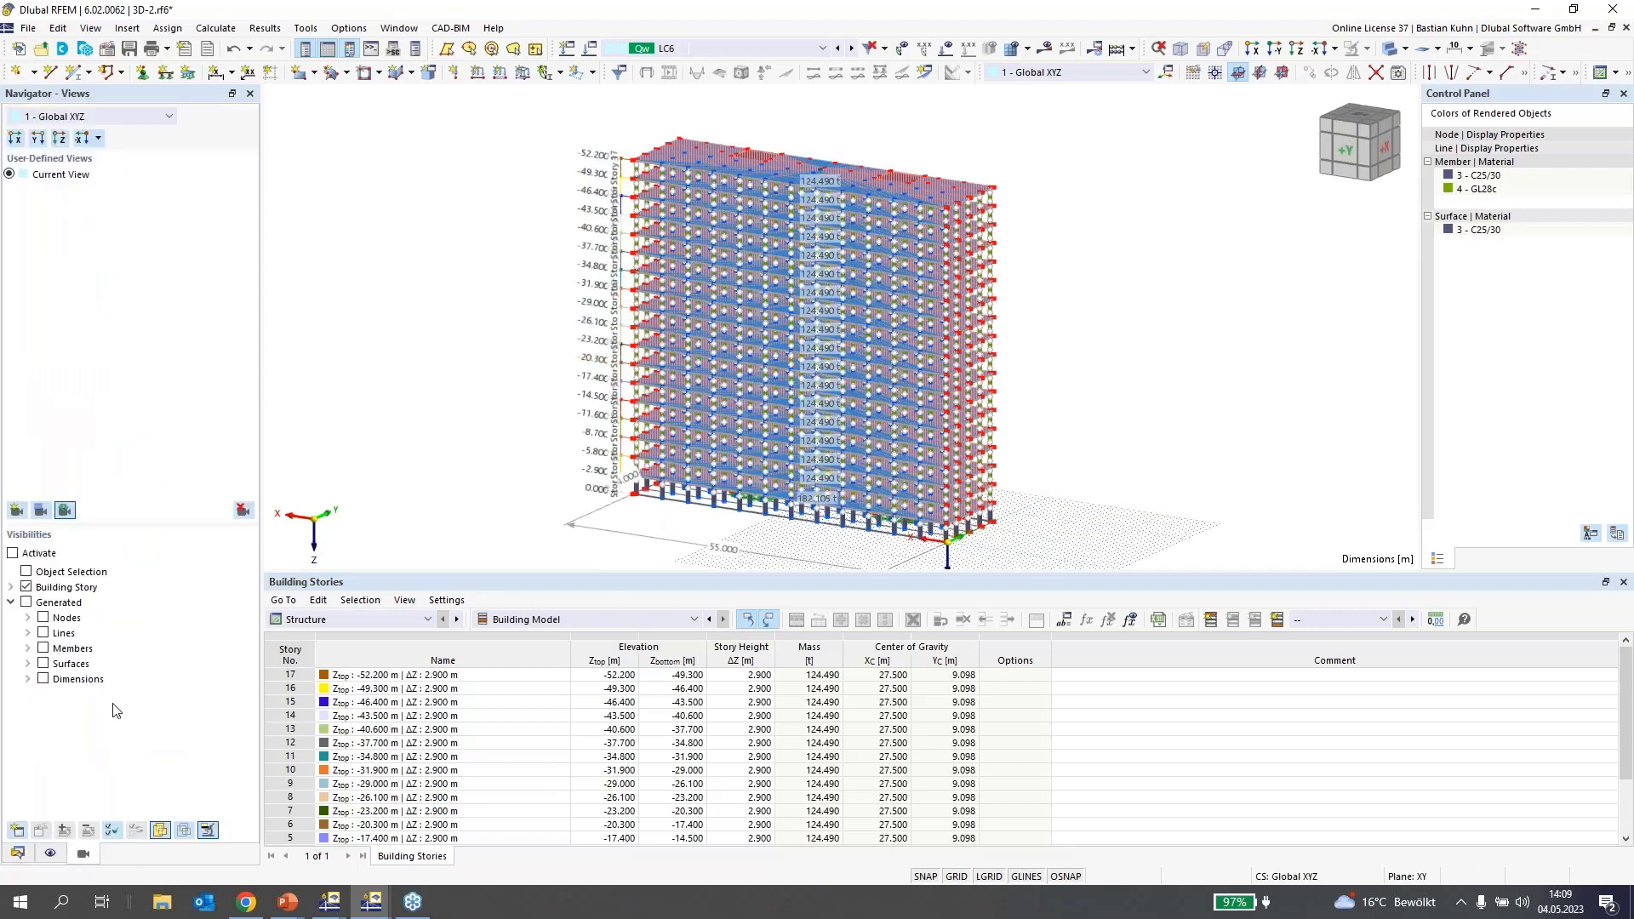
pyautogui.click(10, 588)
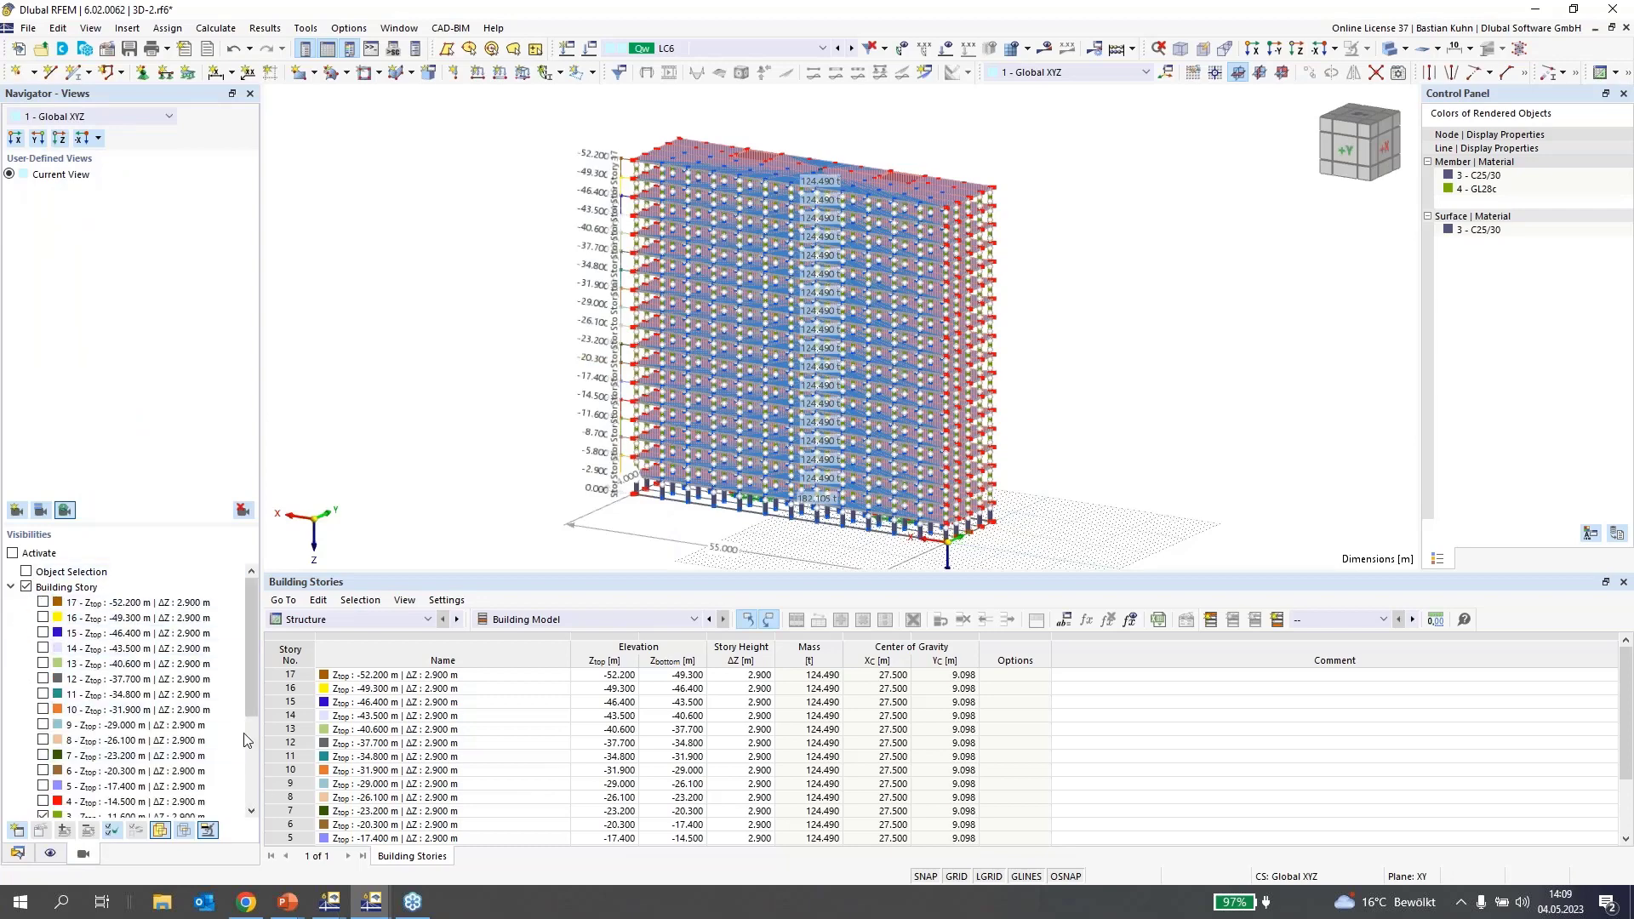
pyautogui.moveTo(252, 680); pyautogui.dragTo(253, 756)
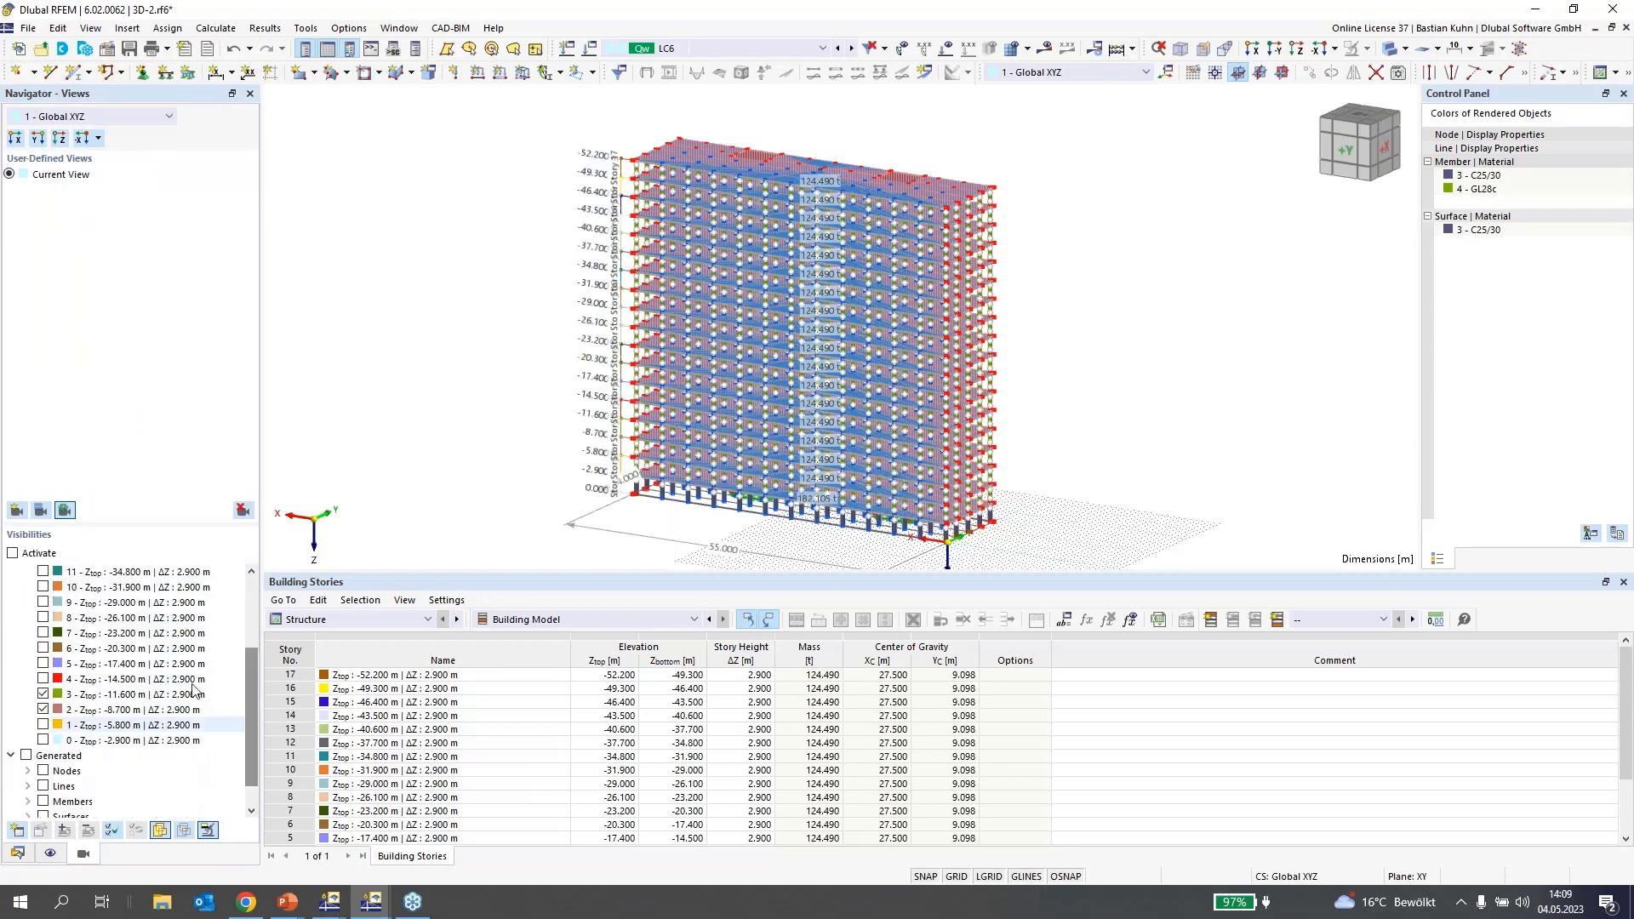
pyautogui.click(11, 554)
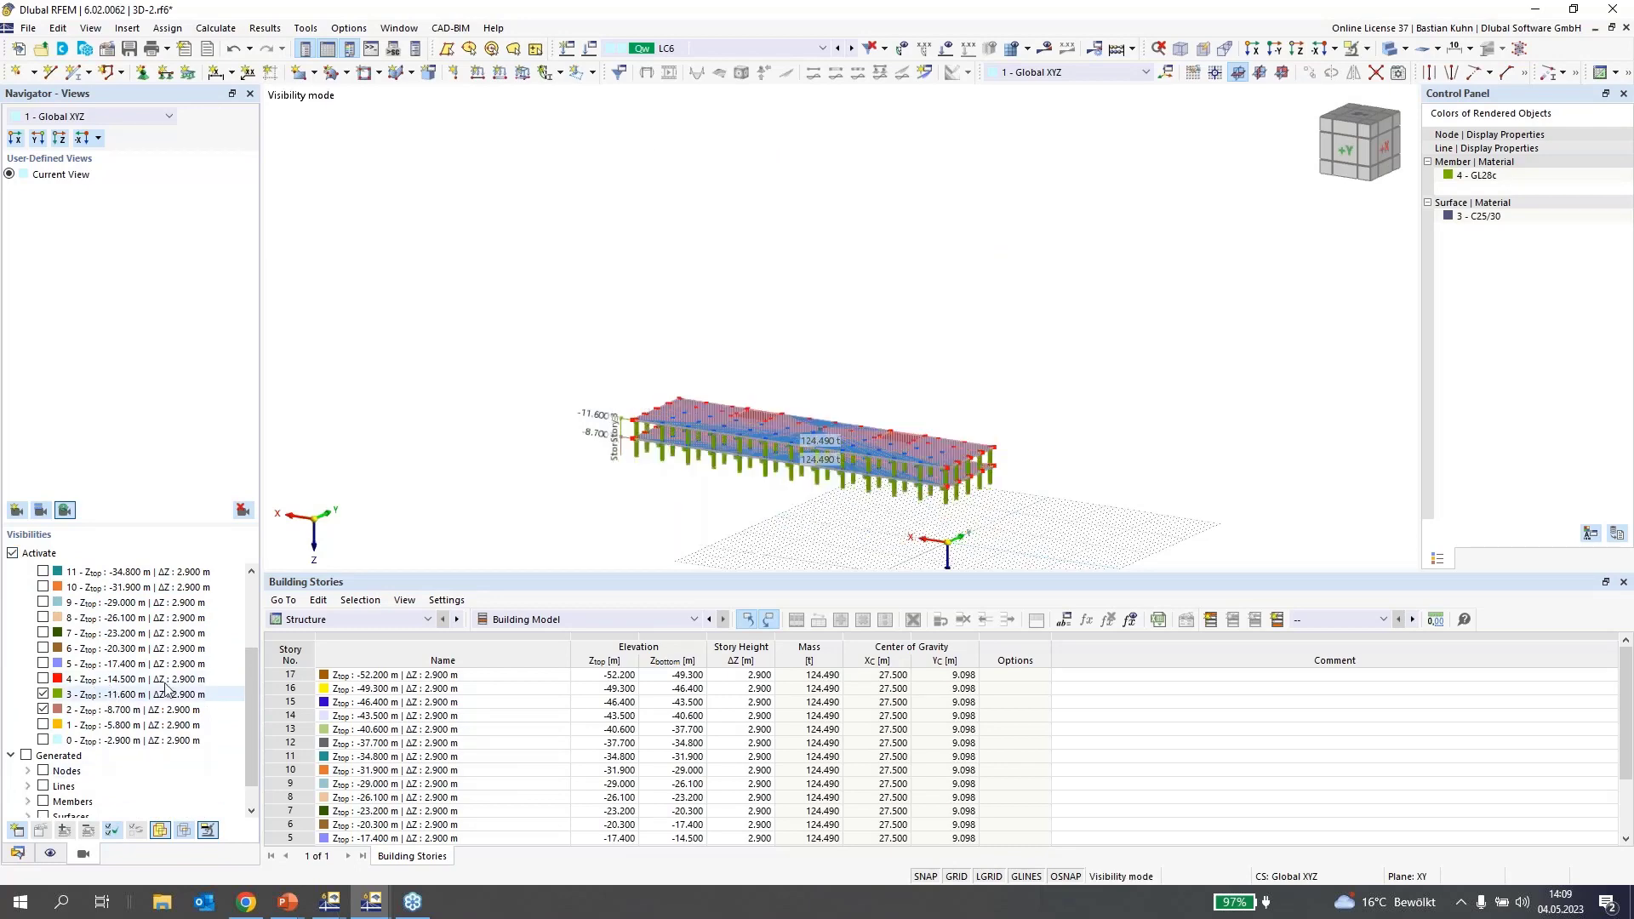
pyautogui.scroll(2, 775, 448)
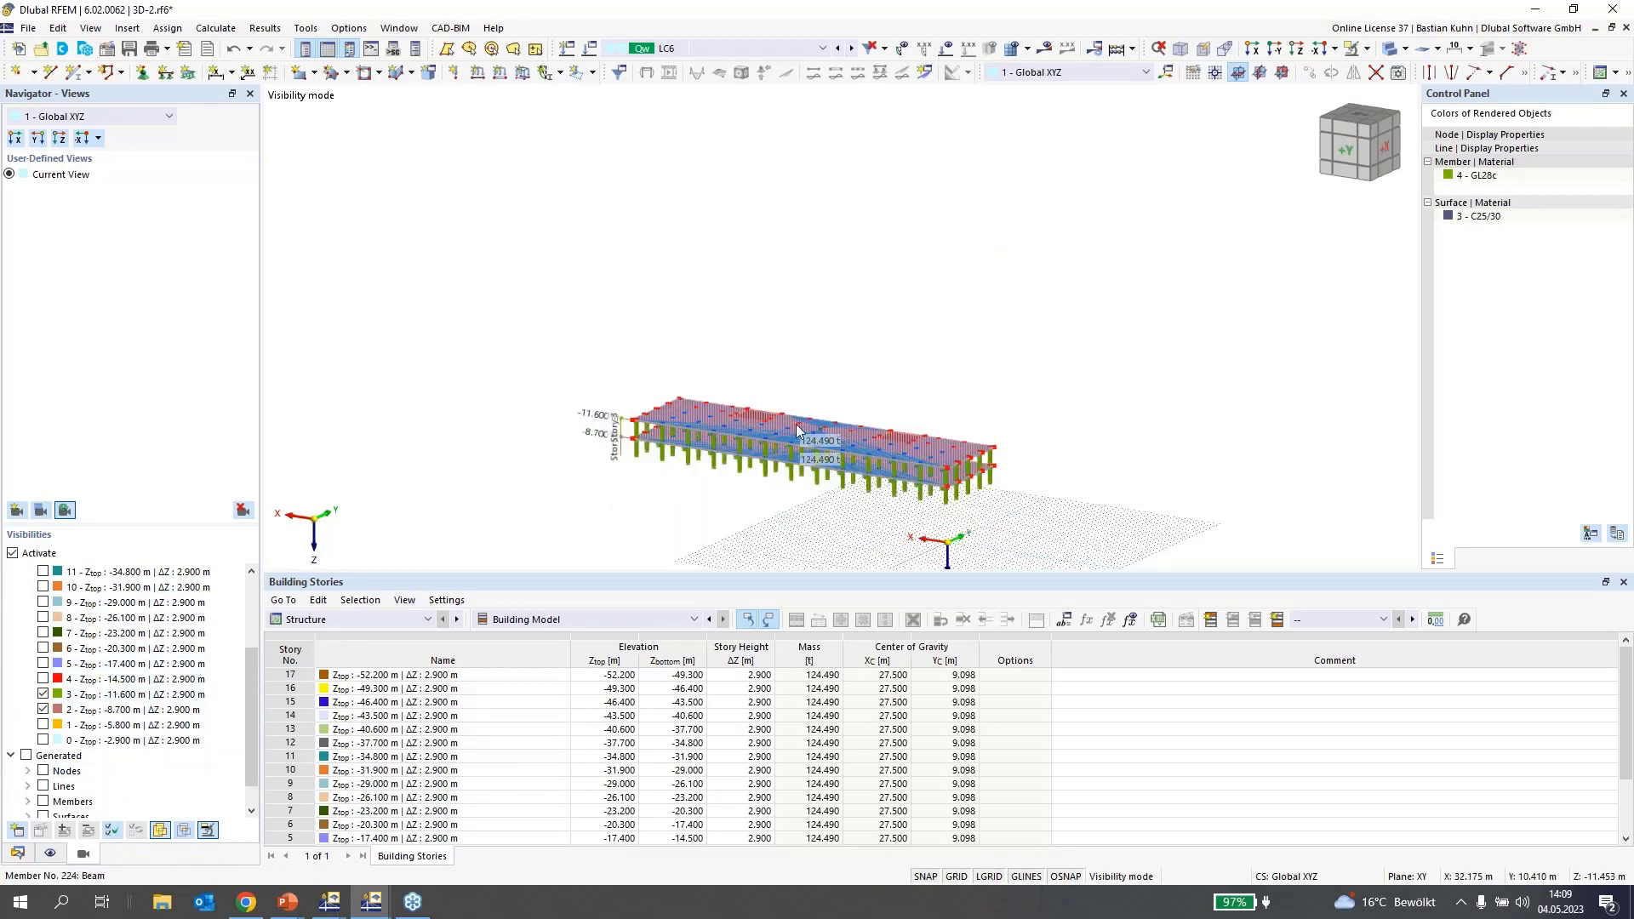
pyautogui.scroll(3, 795, 424)
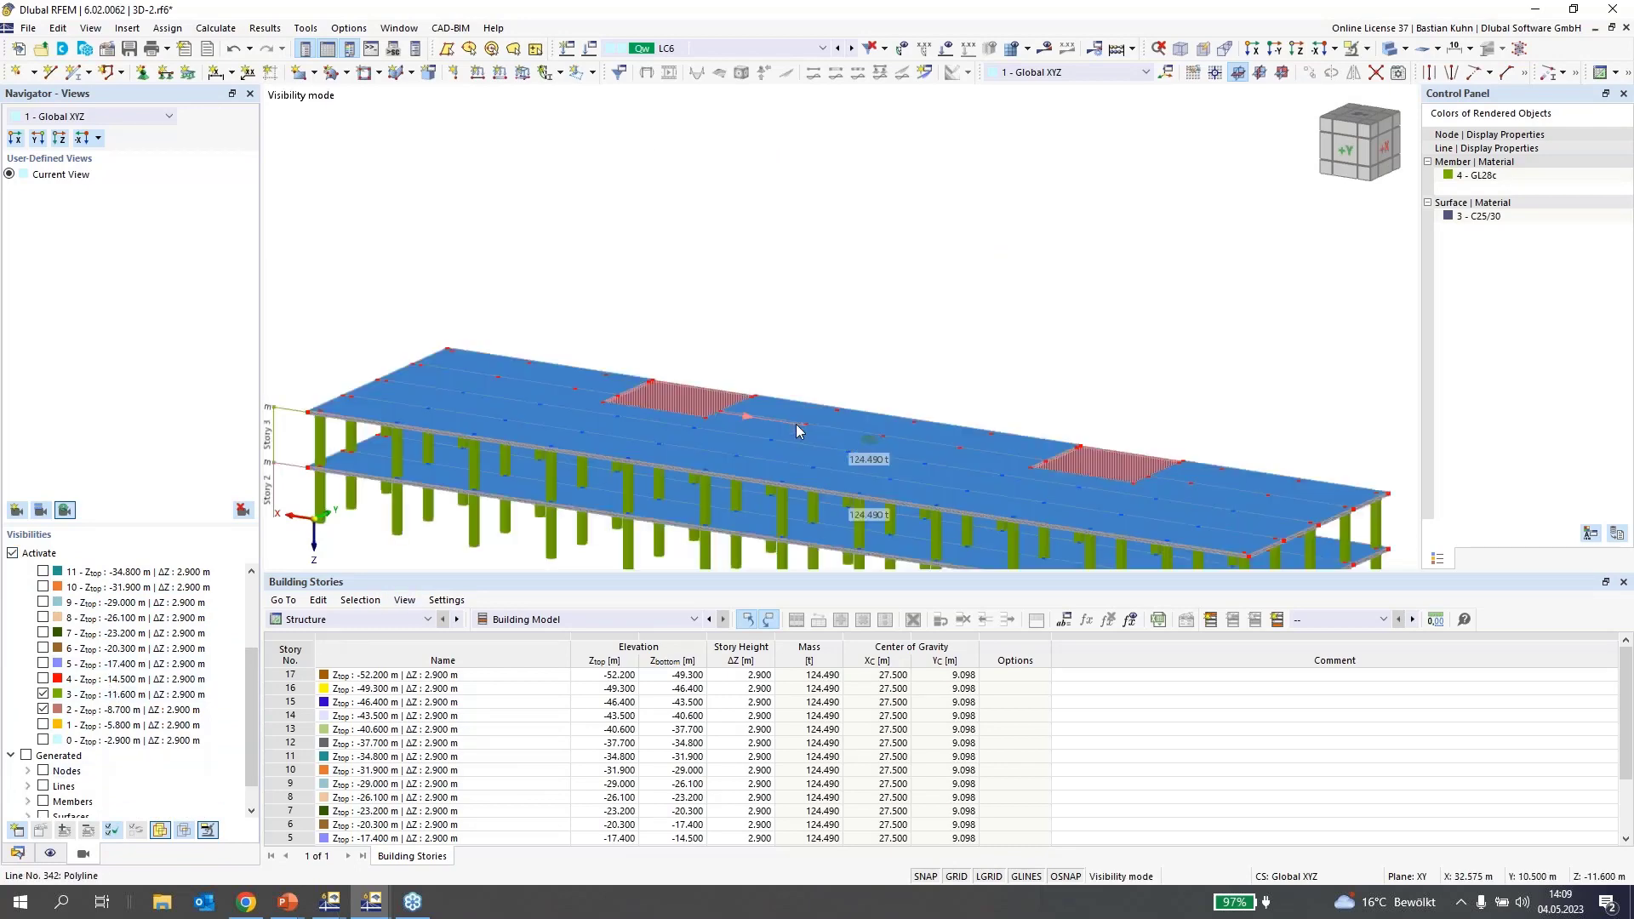
# - Switch the model display to wireframe with both visible stories in view
pyautogui.click(1391, 51)
pyautogui.click(1390, 54)
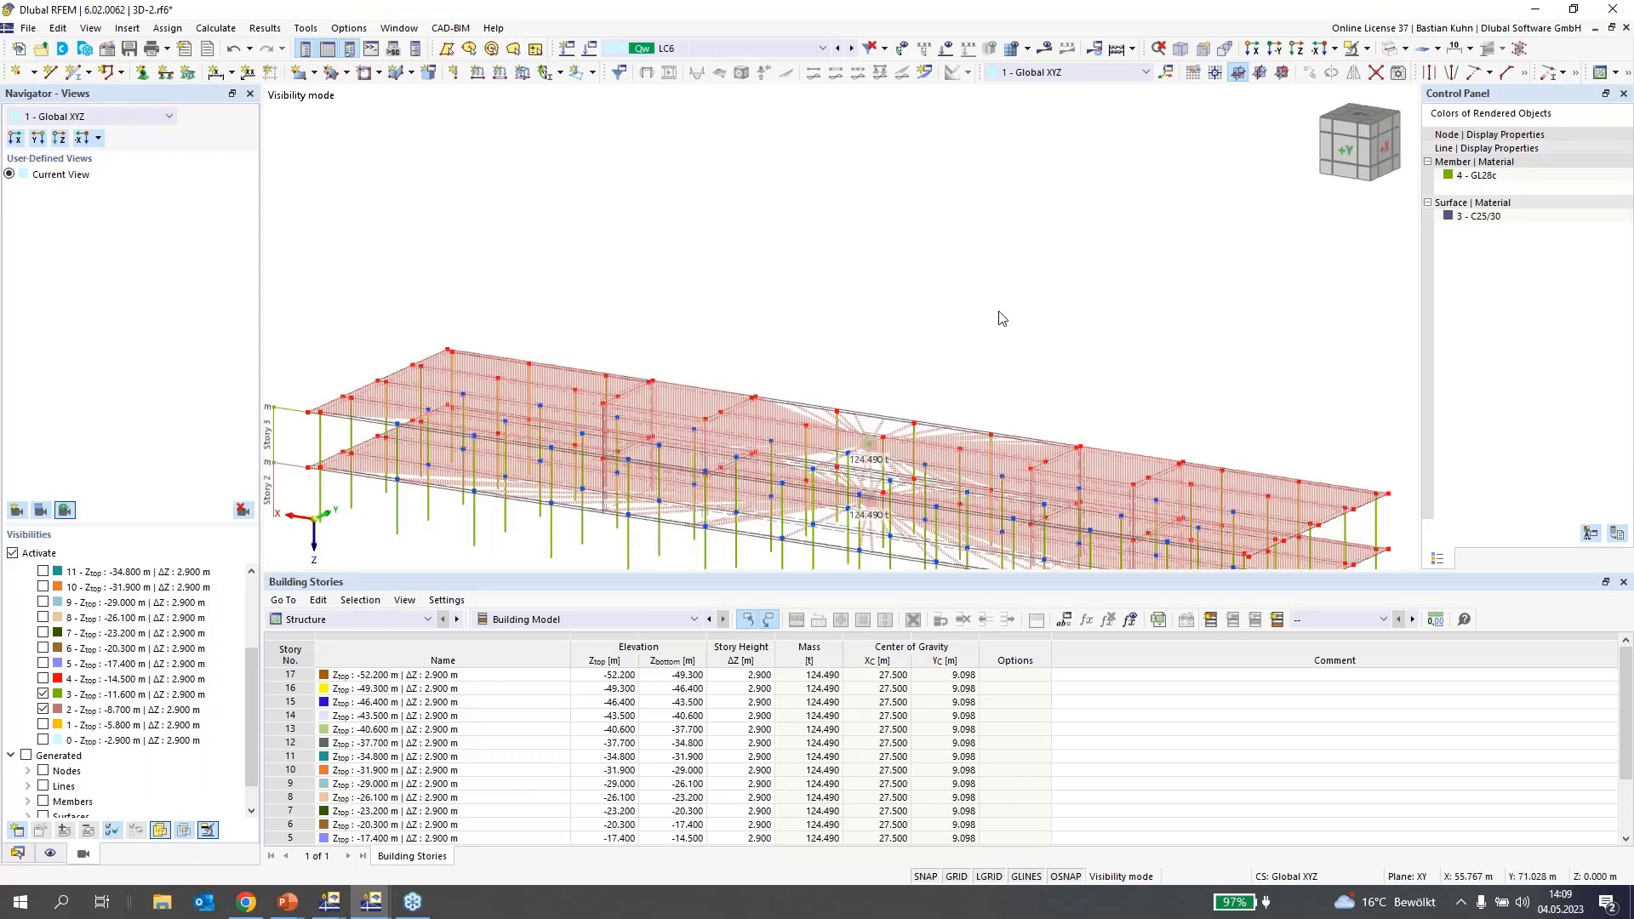
pyautogui.moveTo(825, 438); pyautogui.dragTo(833, 291, button='middle')
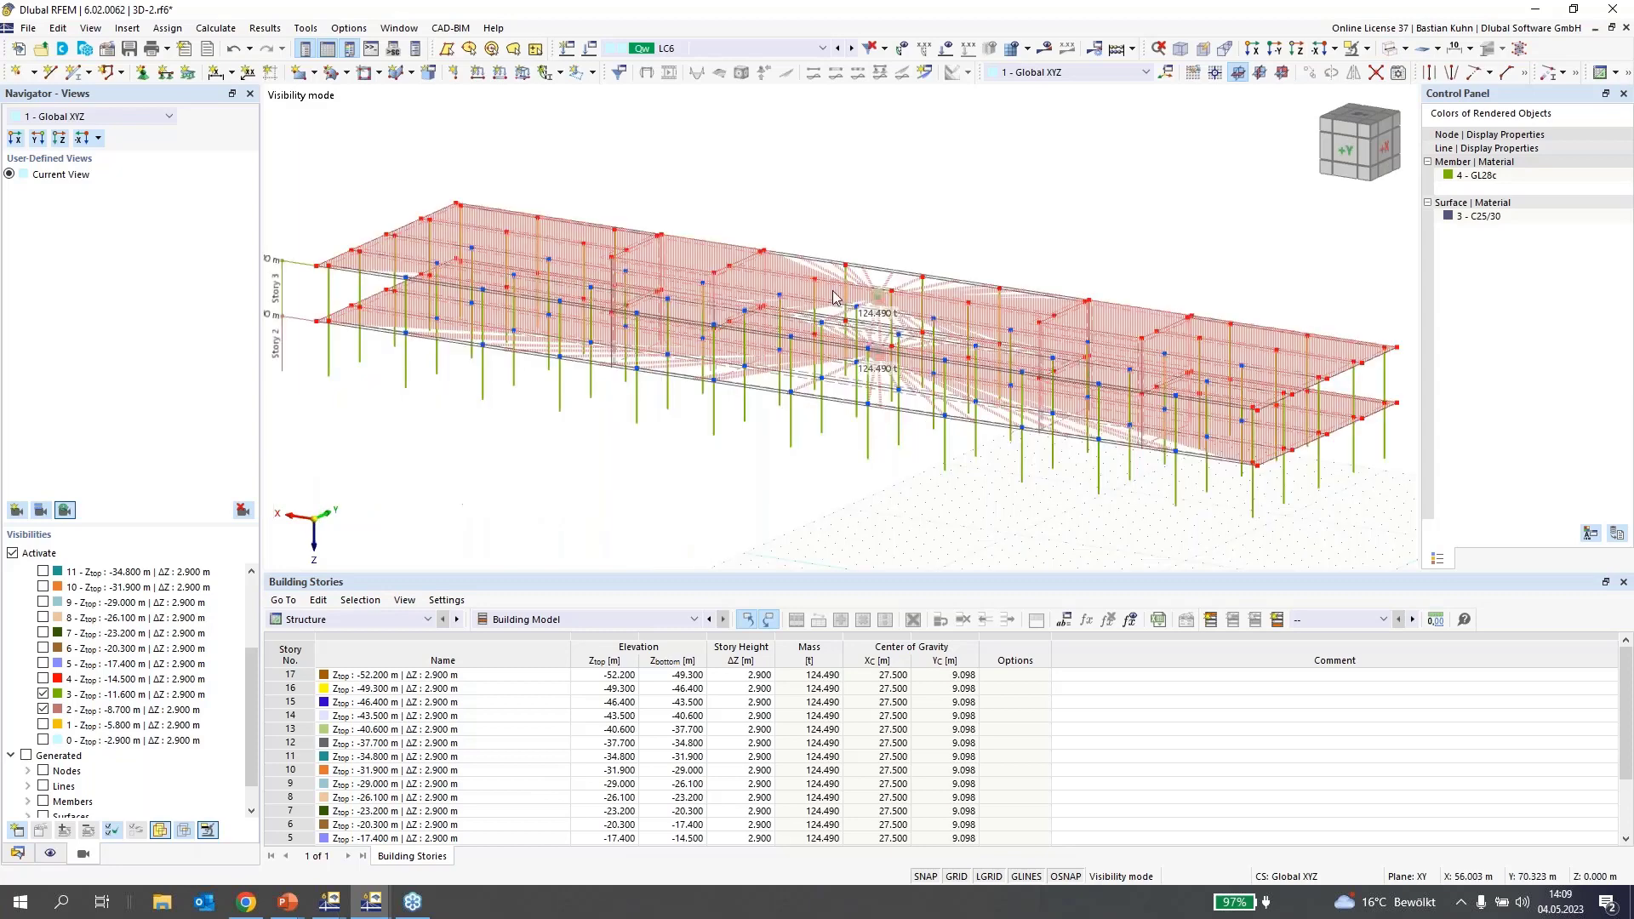
# - Check the properties of story 3 without changing them, and examine the diaphragm rigid links around the story's center of gravity
pyautogui.doubleClick(879, 298)
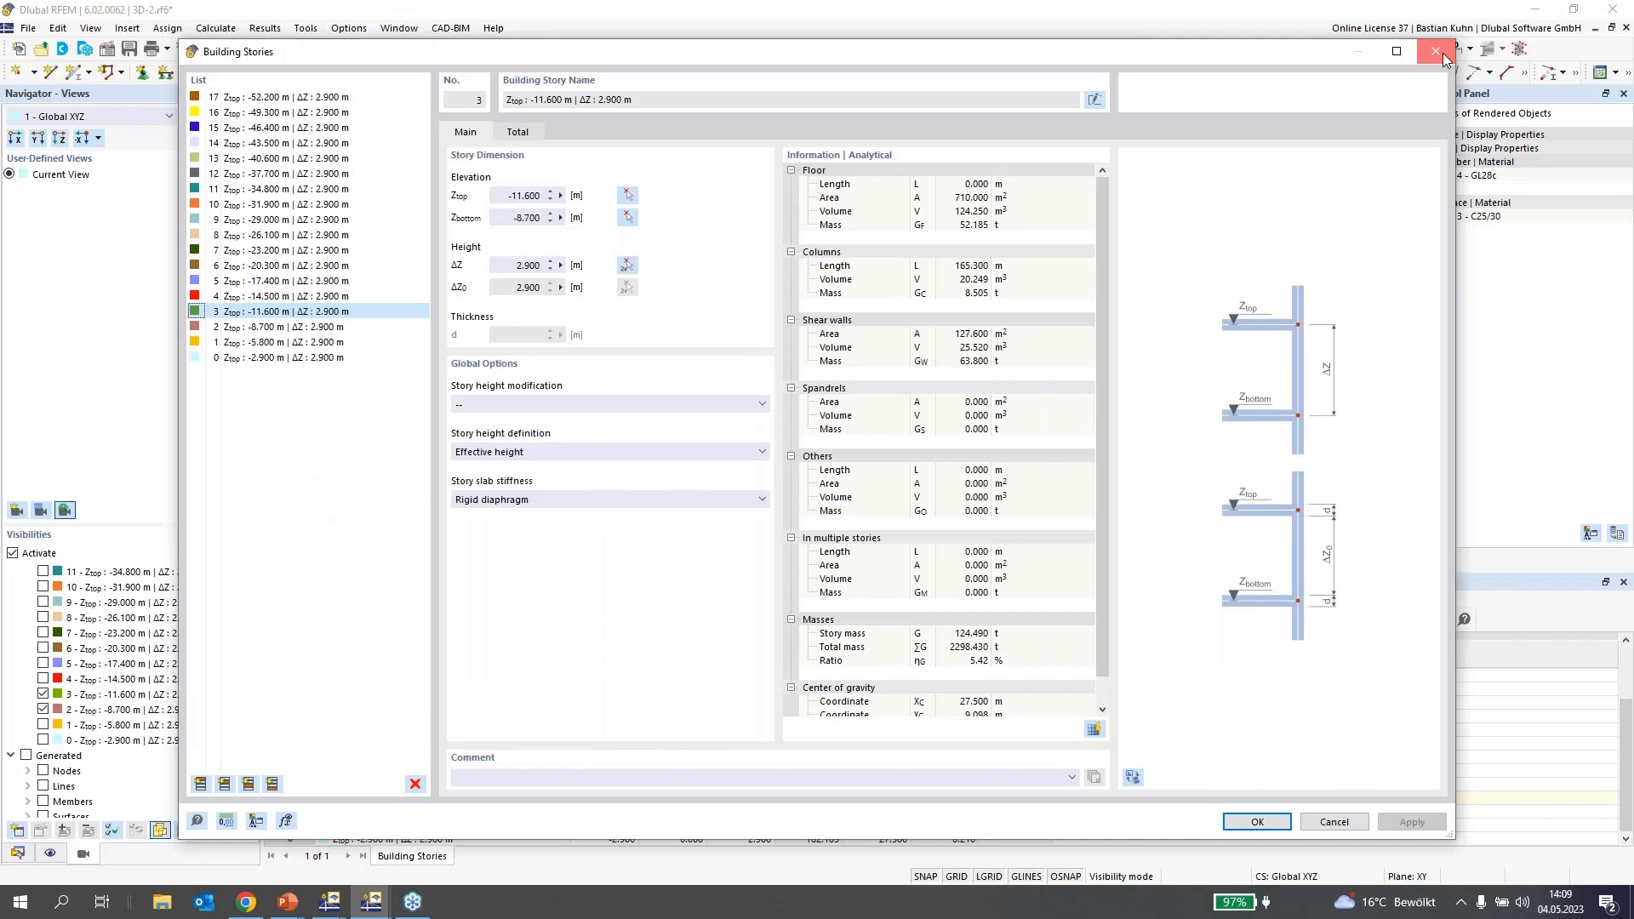
pyautogui.click(1442, 55)
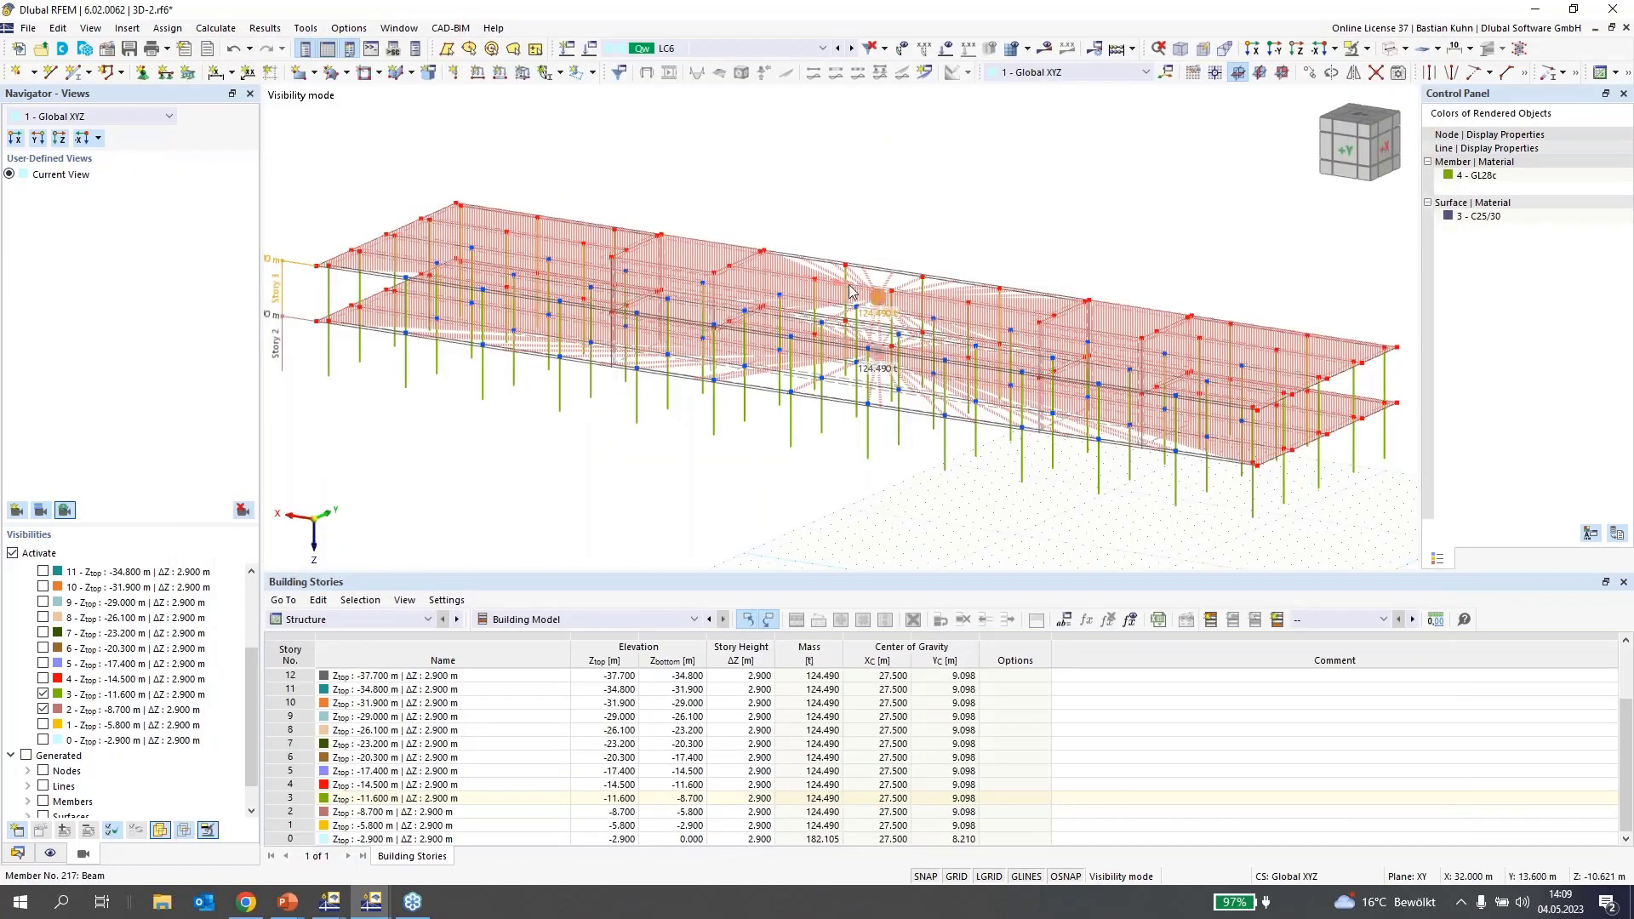
pyautogui.scroll(3, 851, 292)
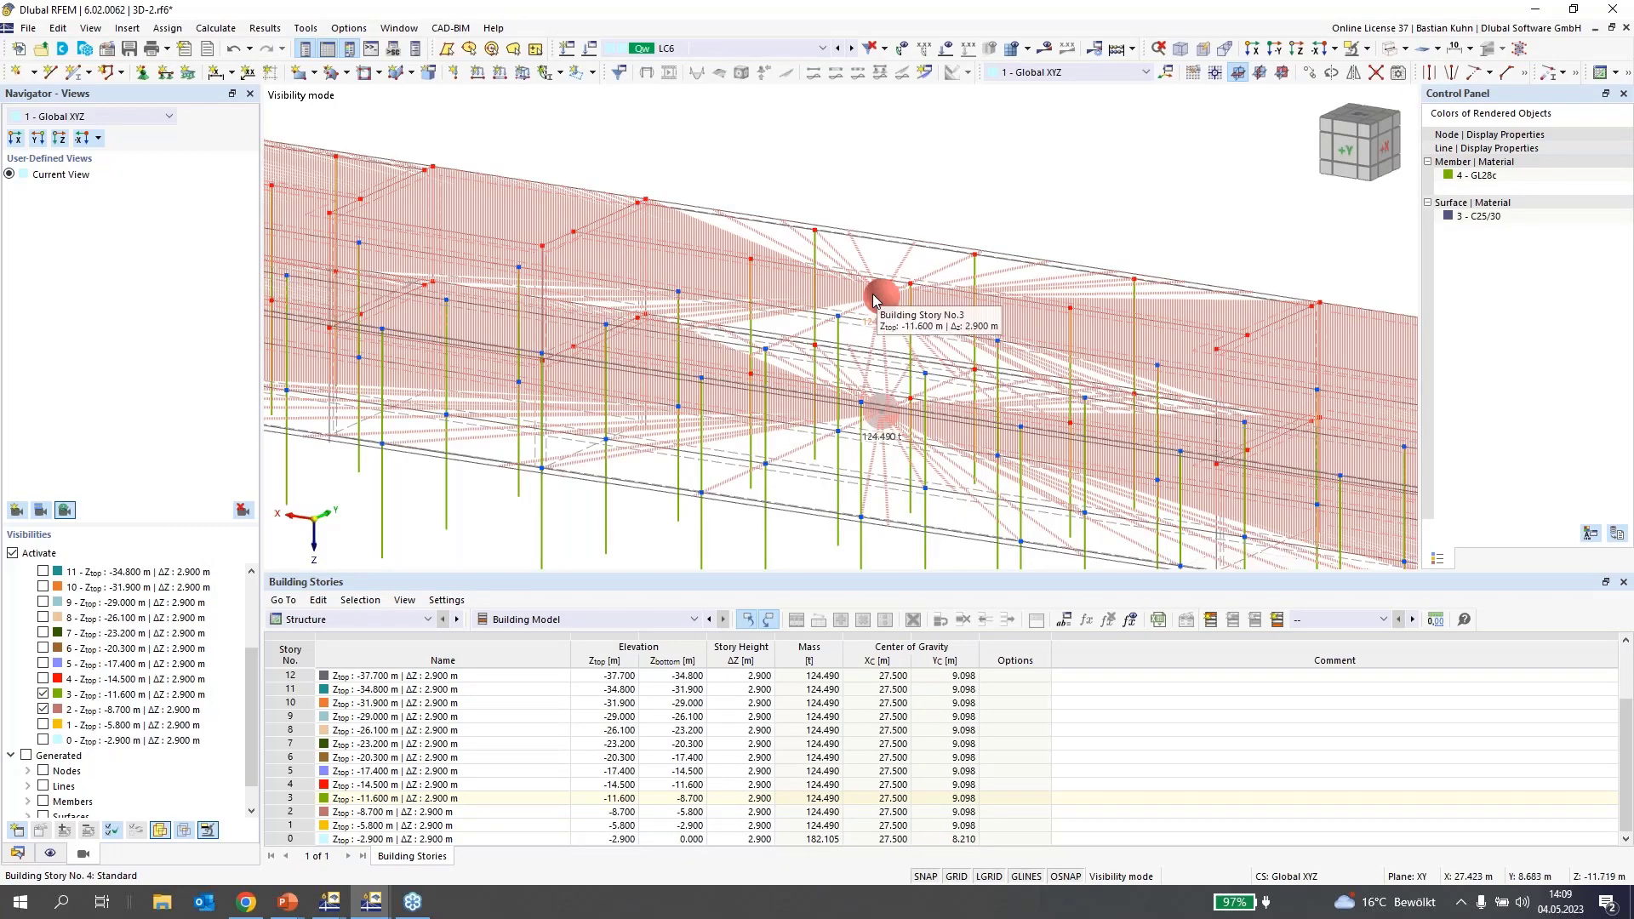
pyautogui.scroll(-1, 873, 295)
pyautogui.scroll(-3, 873, 297)
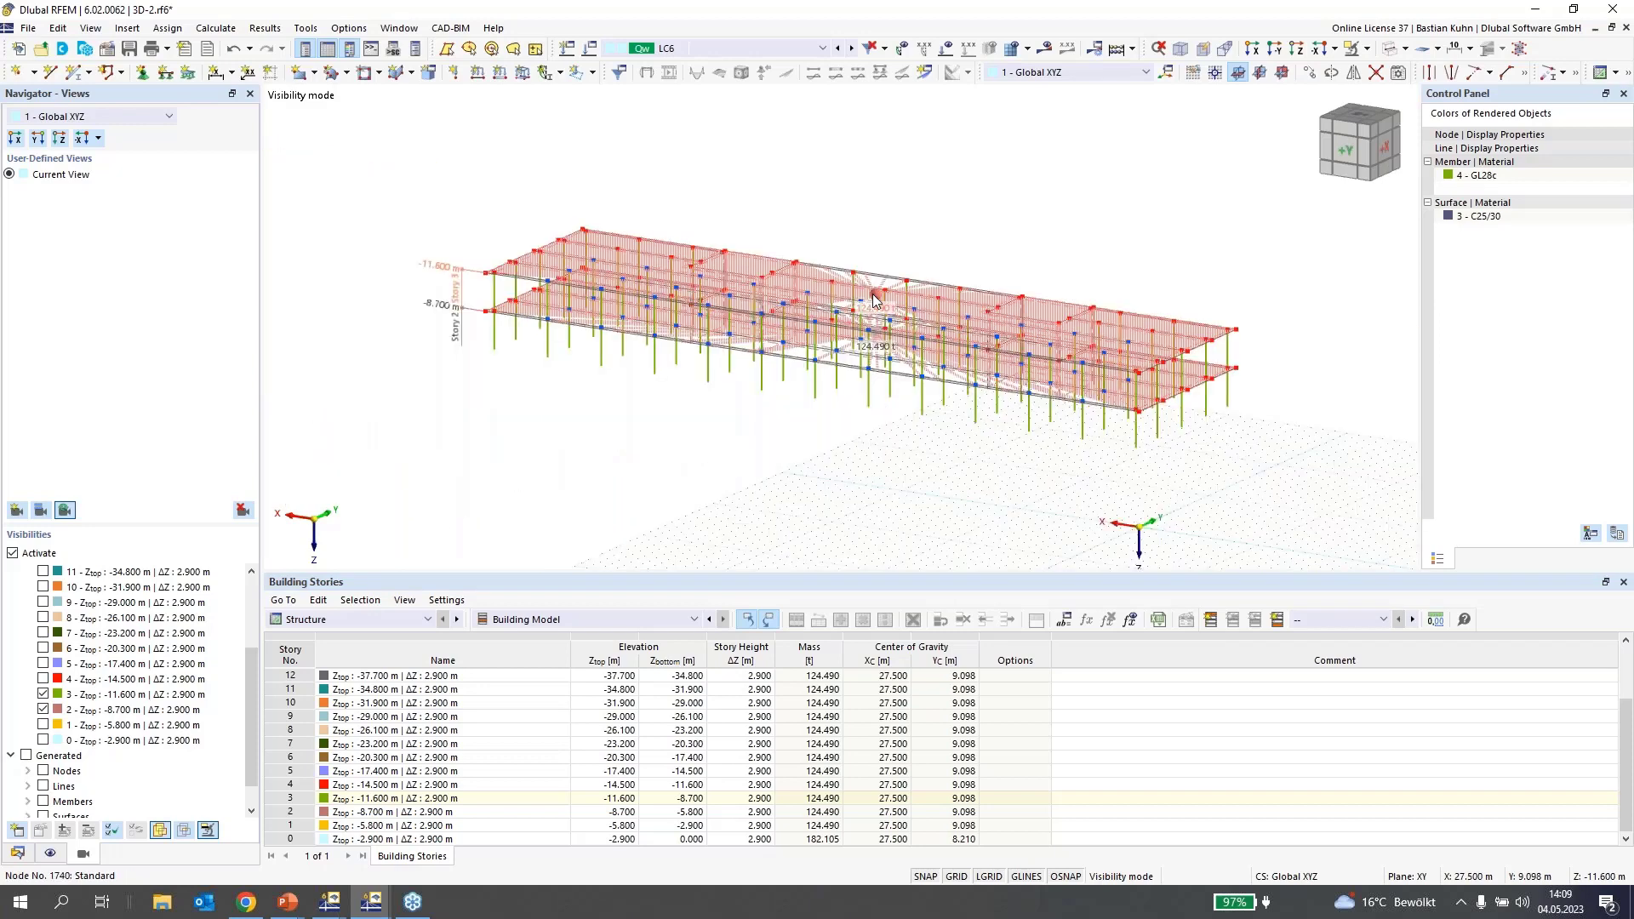
pyautogui.scroll(3, 874, 297)
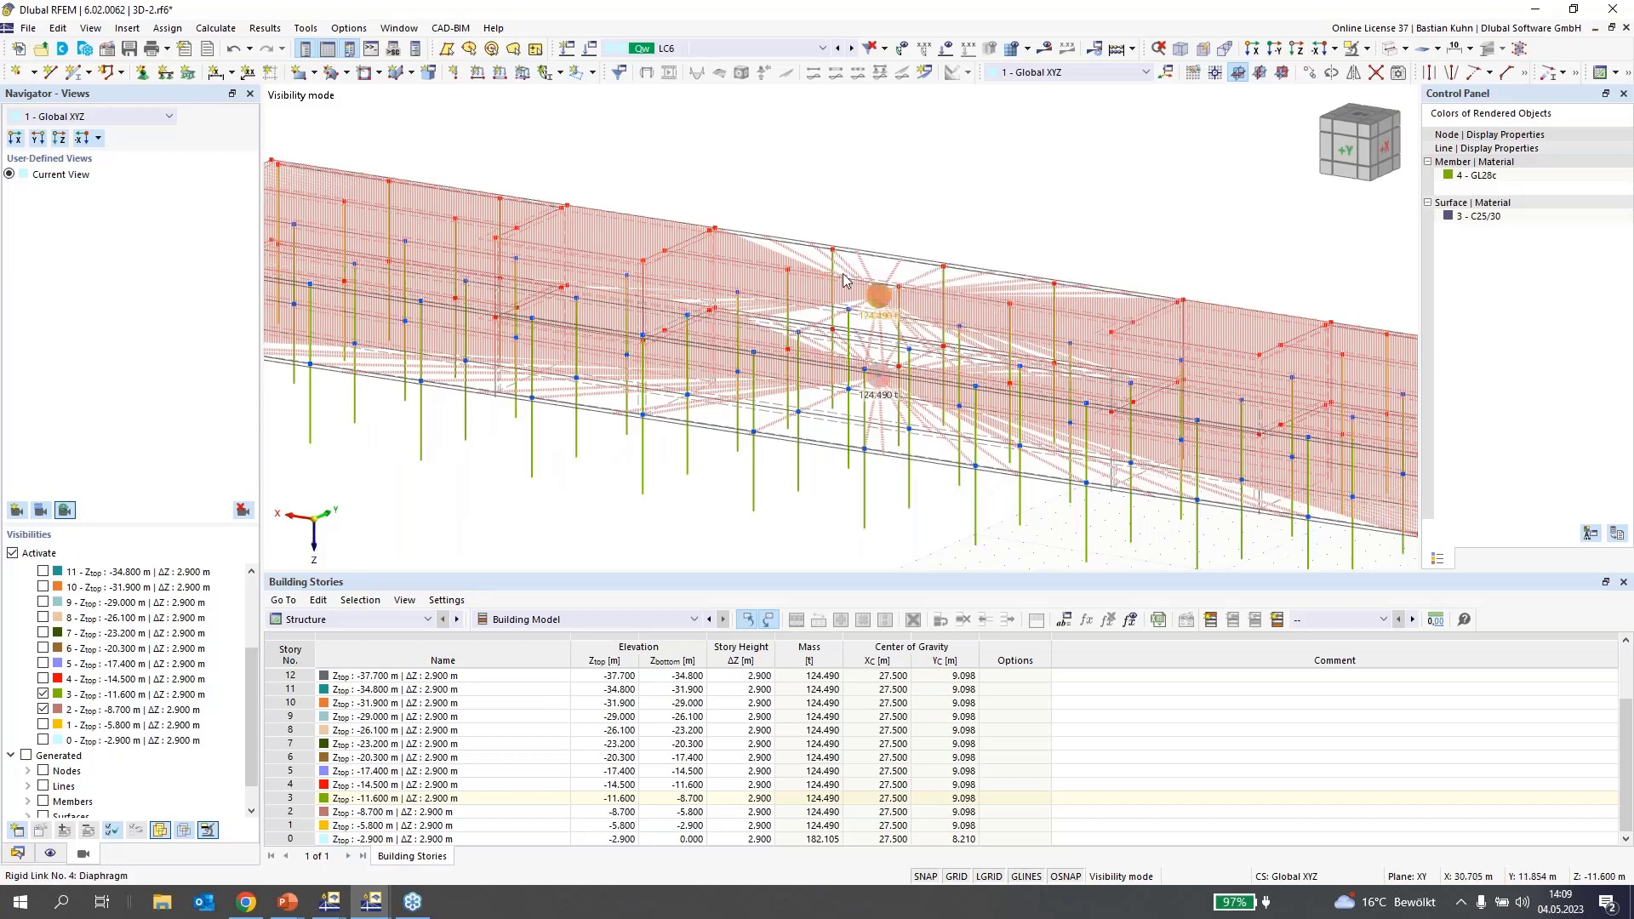
pyautogui.scroll(-5, 885, 296)
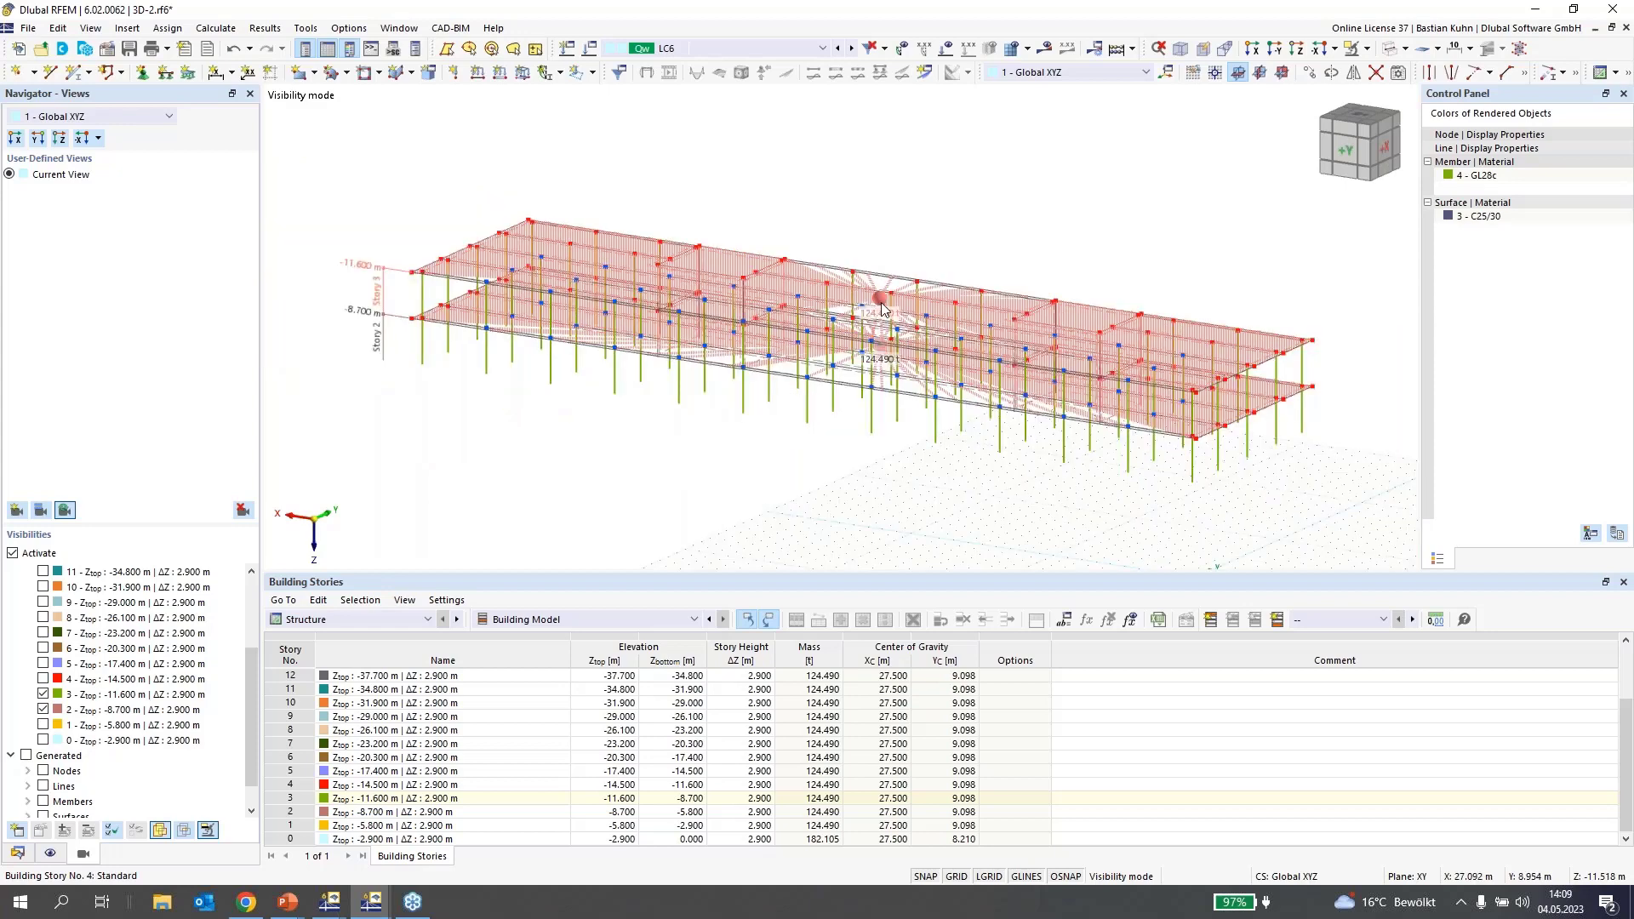
# - Edit the building stories and set the global story slab stiffness to "--" instead of a rigid diaphragm
pyautogui.click(17, 853)
pyautogui.click(45, 740)
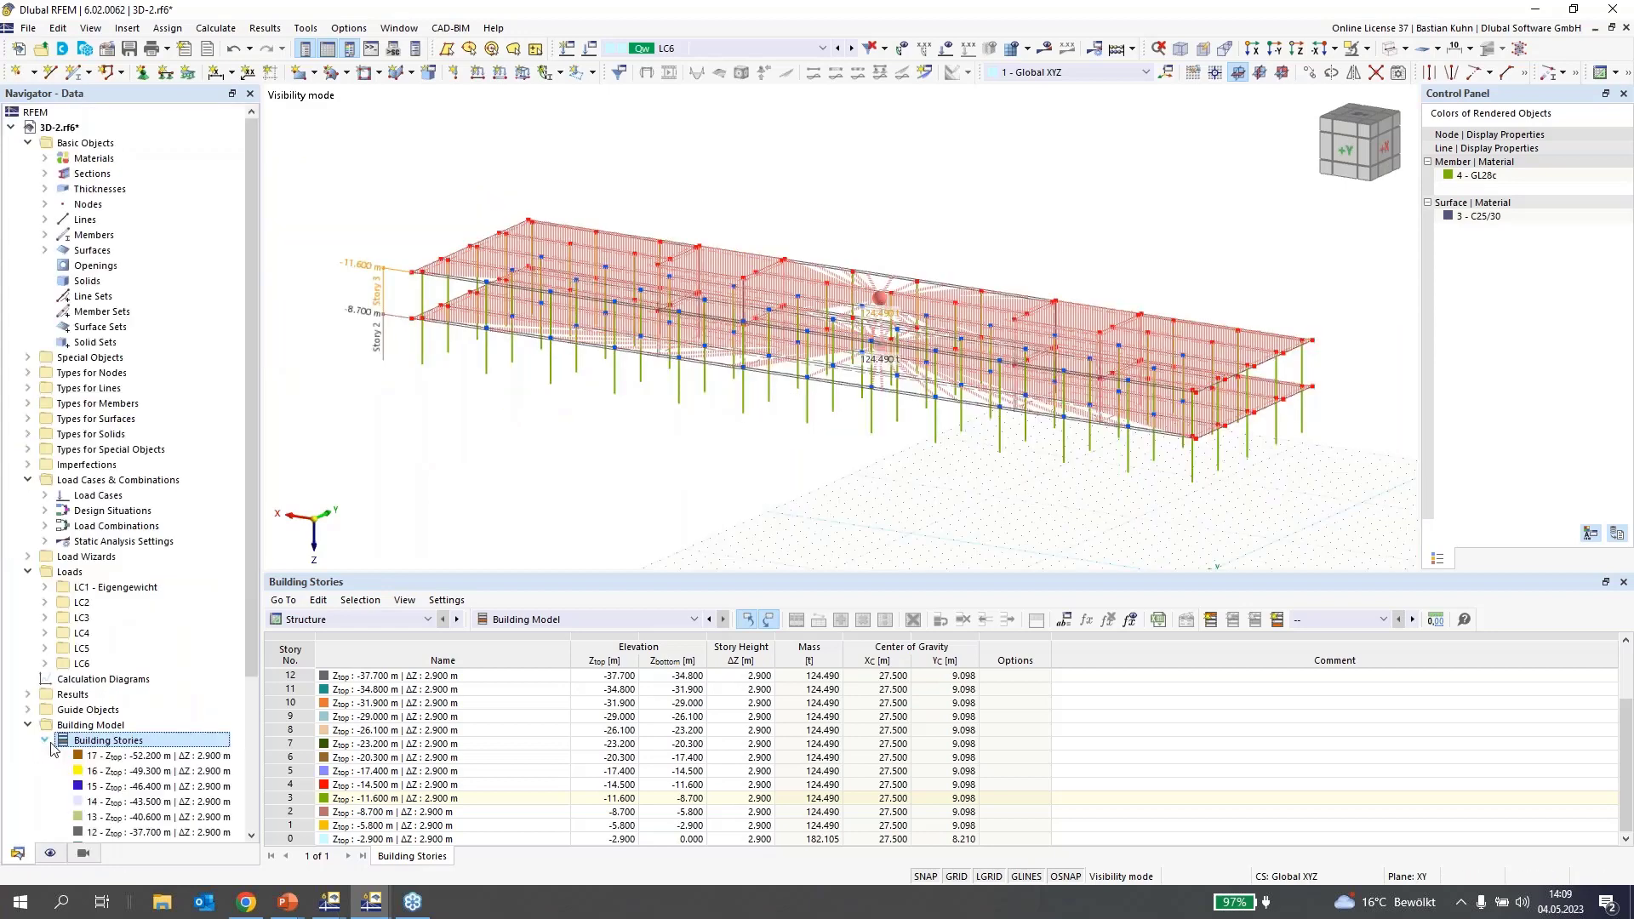
pyautogui.rightClick(112, 740)
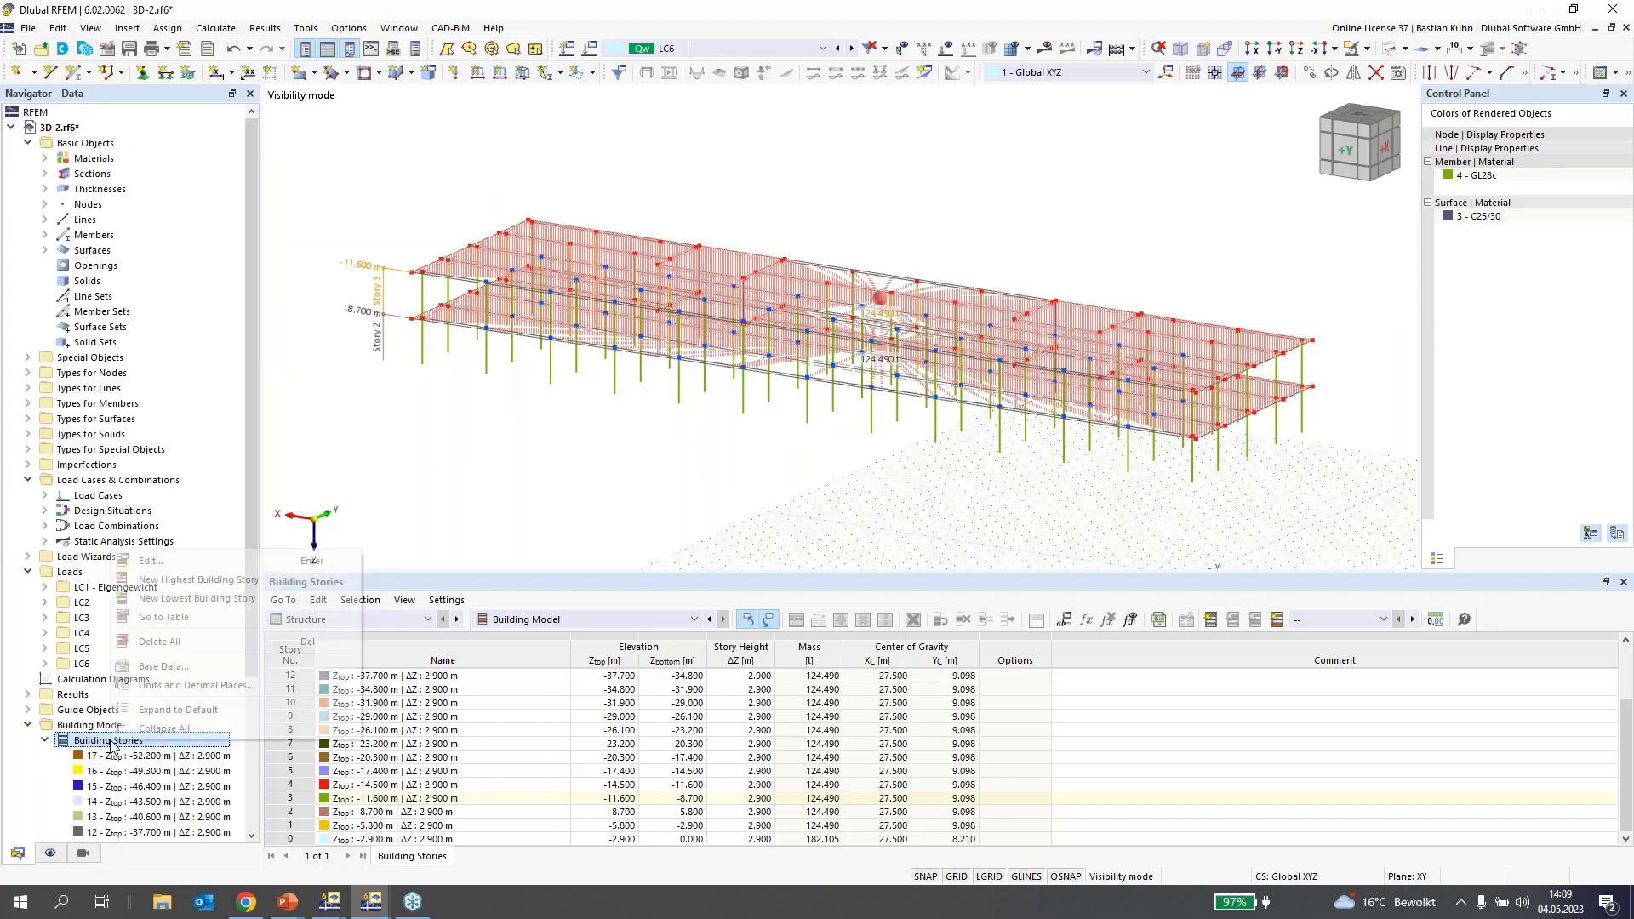
pyautogui.click(175, 564)
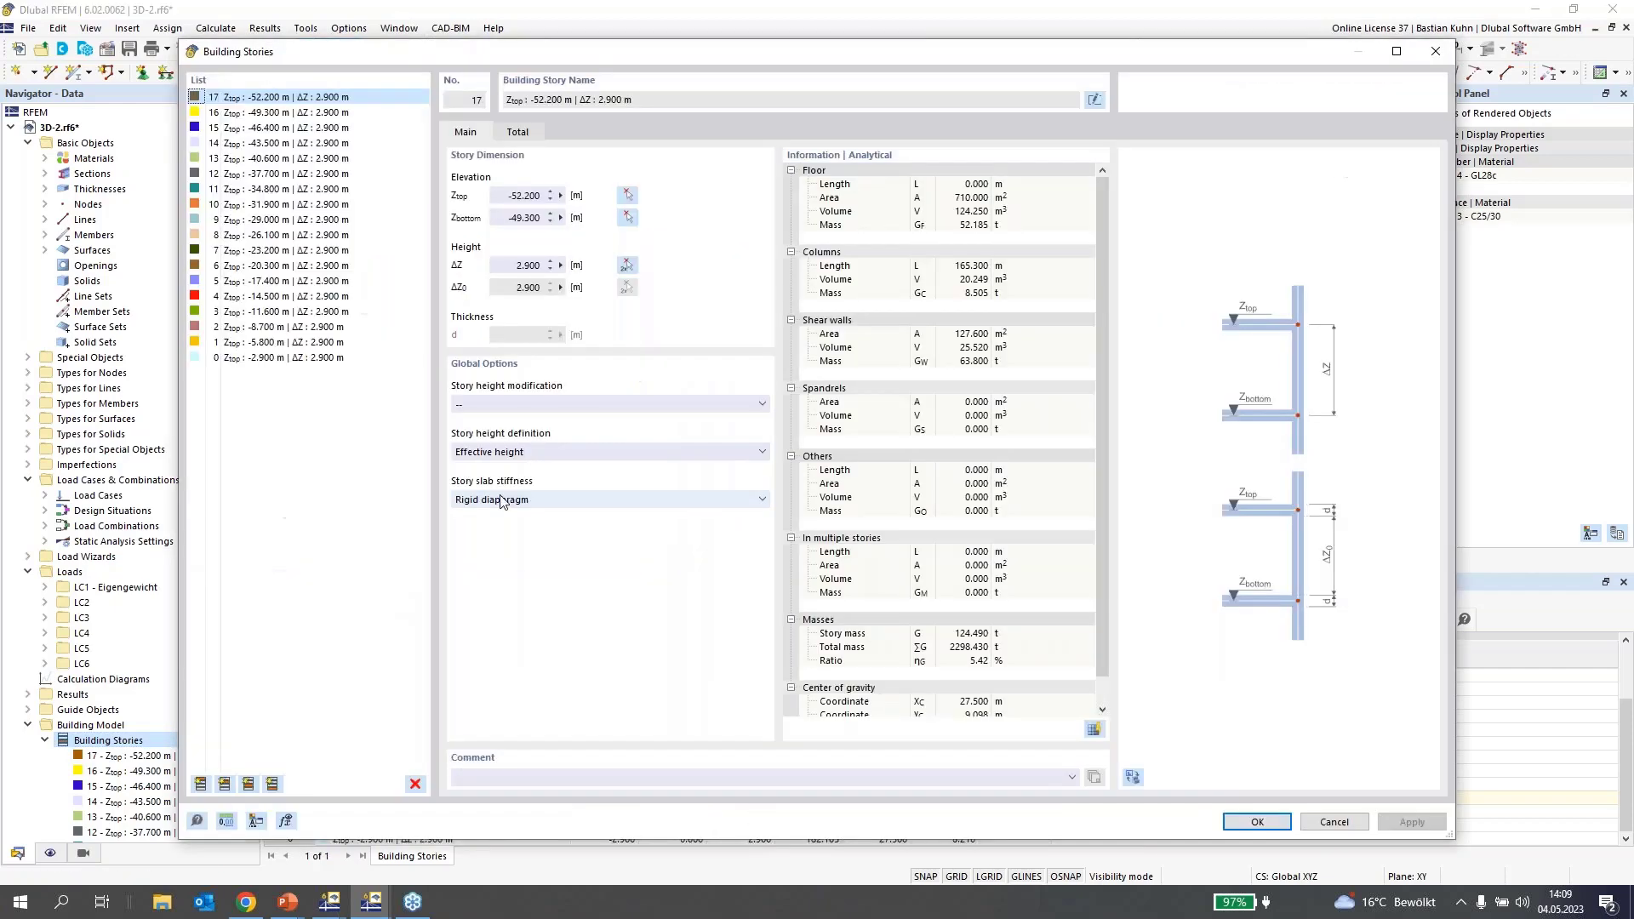
pyautogui.click(502, 500)
pyautogui.click(495, 515)
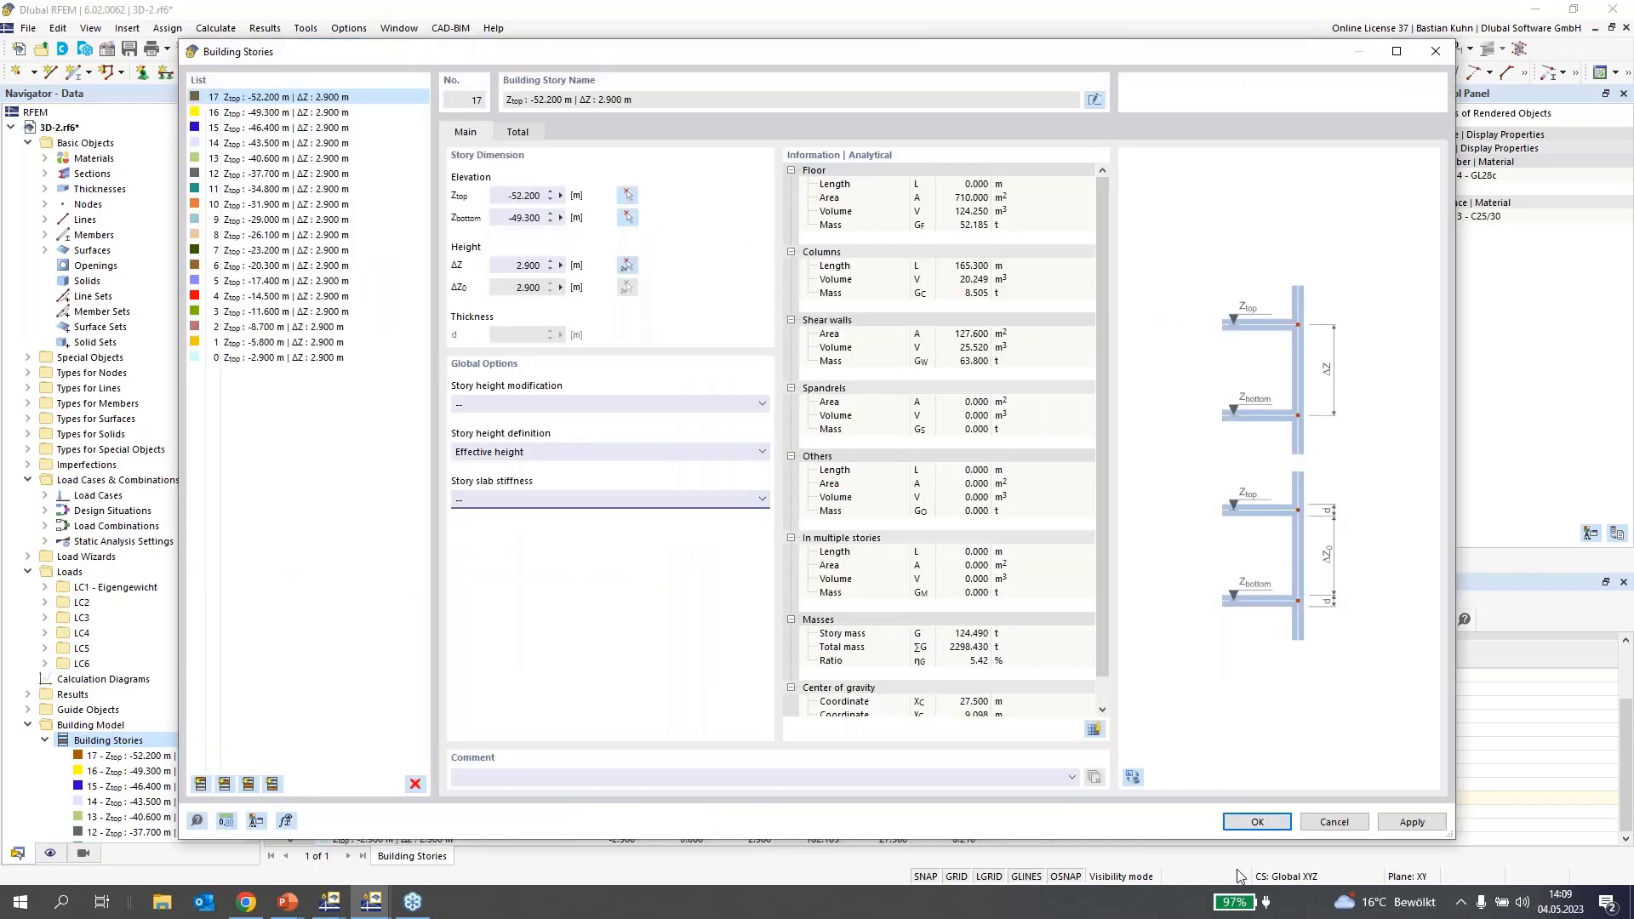
pyautogui.click(1266, 824)
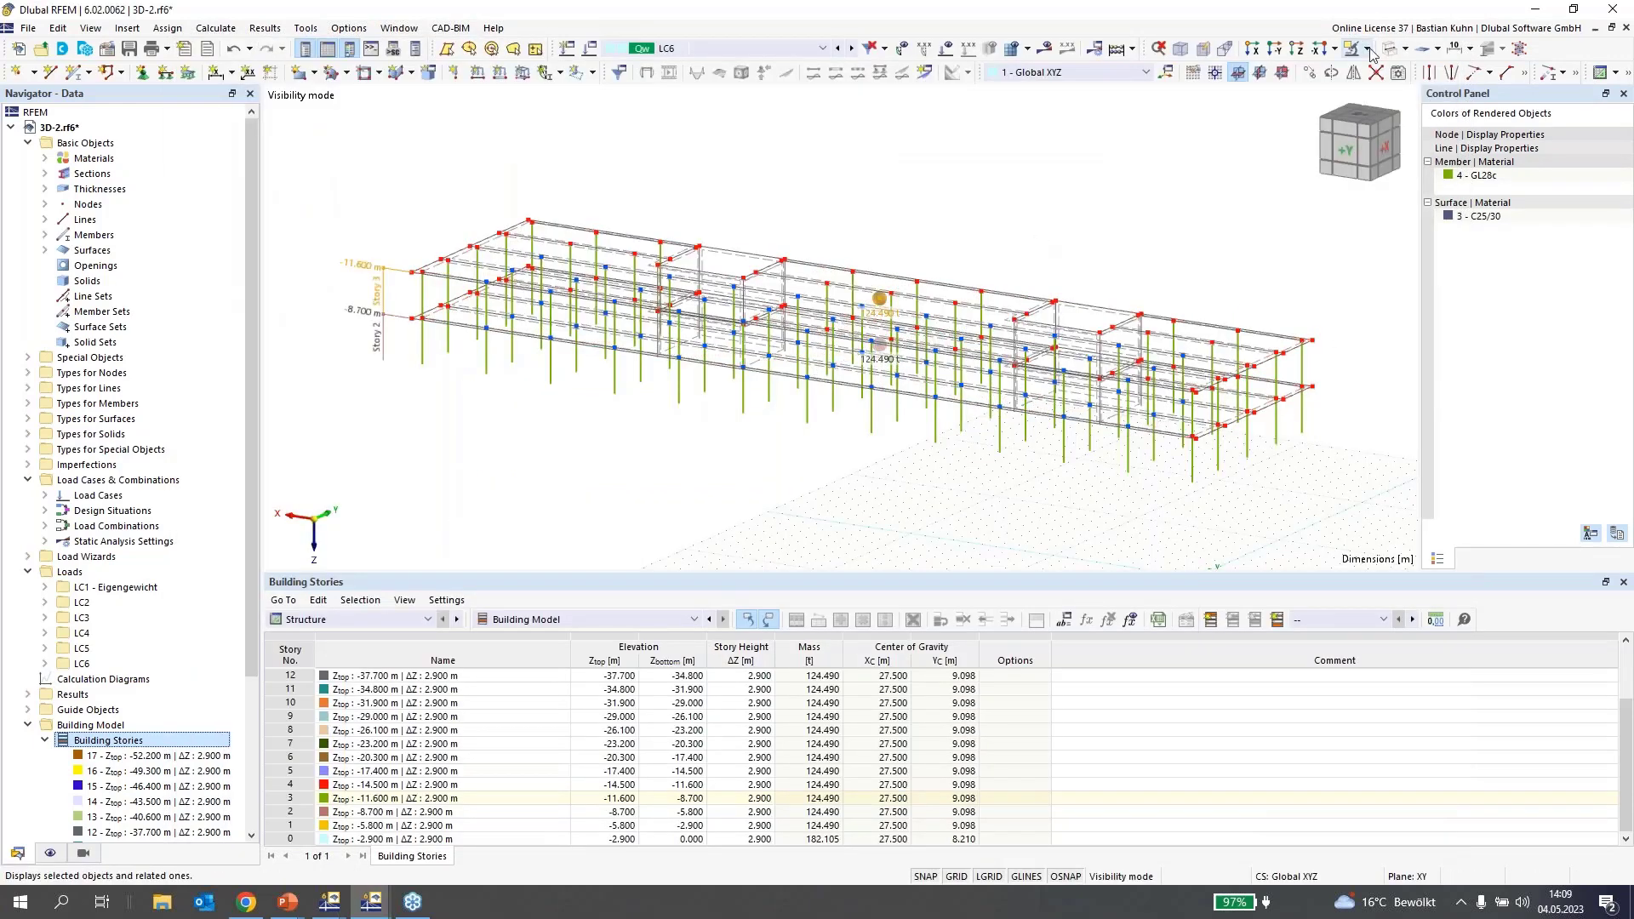
# - Cancel the visibility mode to show the whole building and examine the story mass points up to story 17
pyautogui.click(1369, 51)
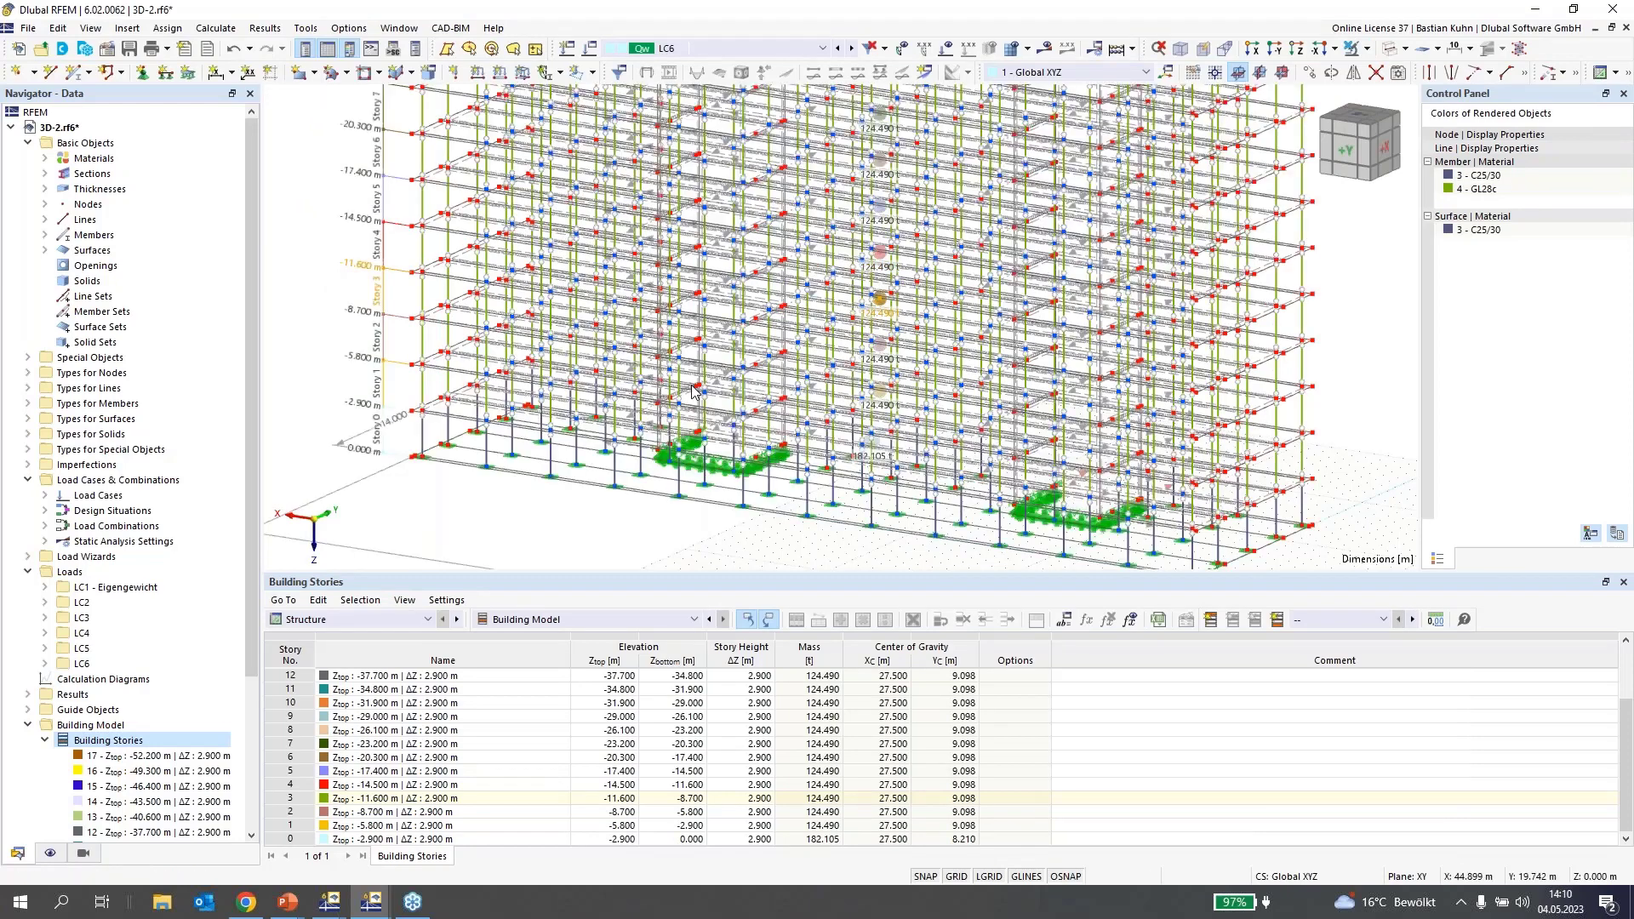
pyautogui.scroll(-2, 692, 390)
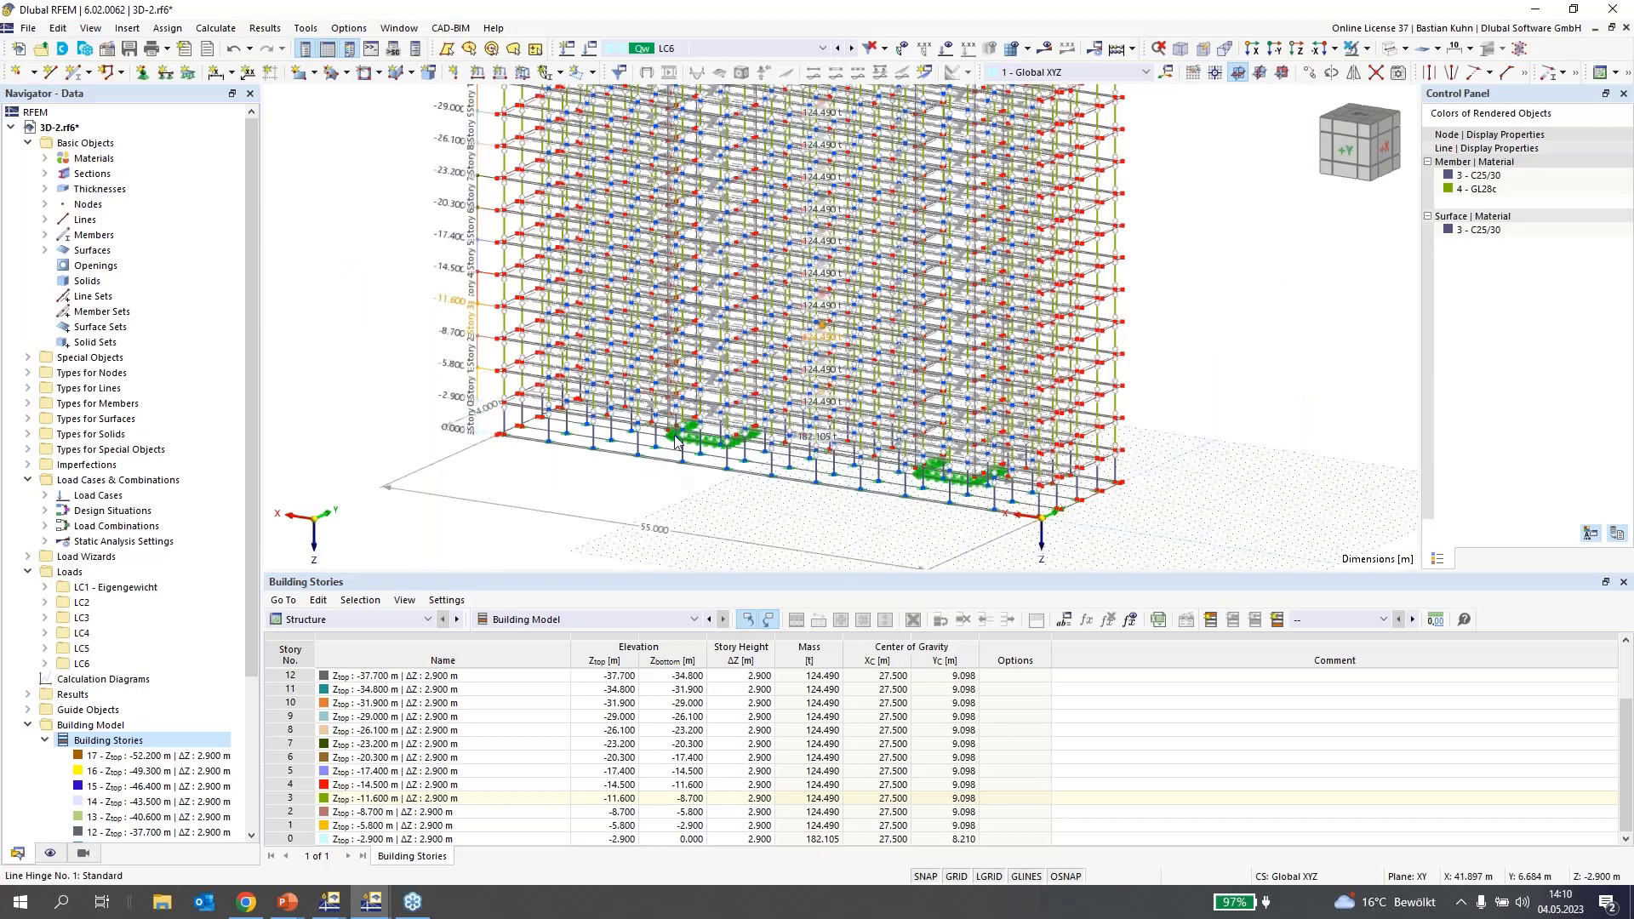
pyautogui.scroll(-1, 862, 499)
pyautogui.scroll(3, 860, 230)
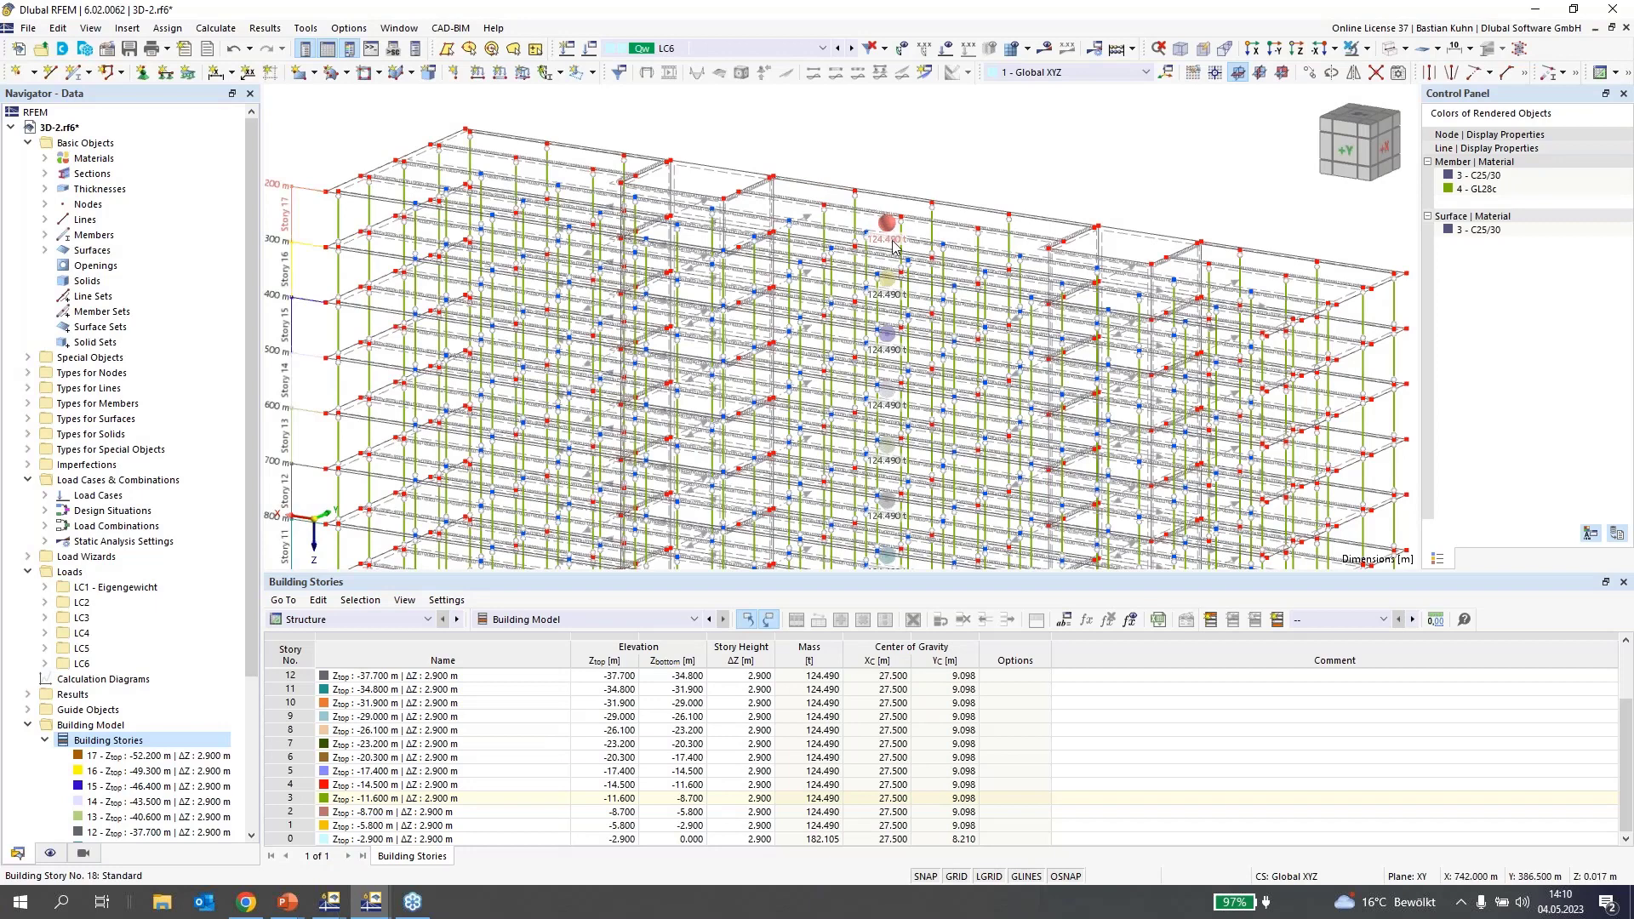
pyautogui.scroll(-2, 893, 247)
pyautogui.scroll(-2, 894, 247)
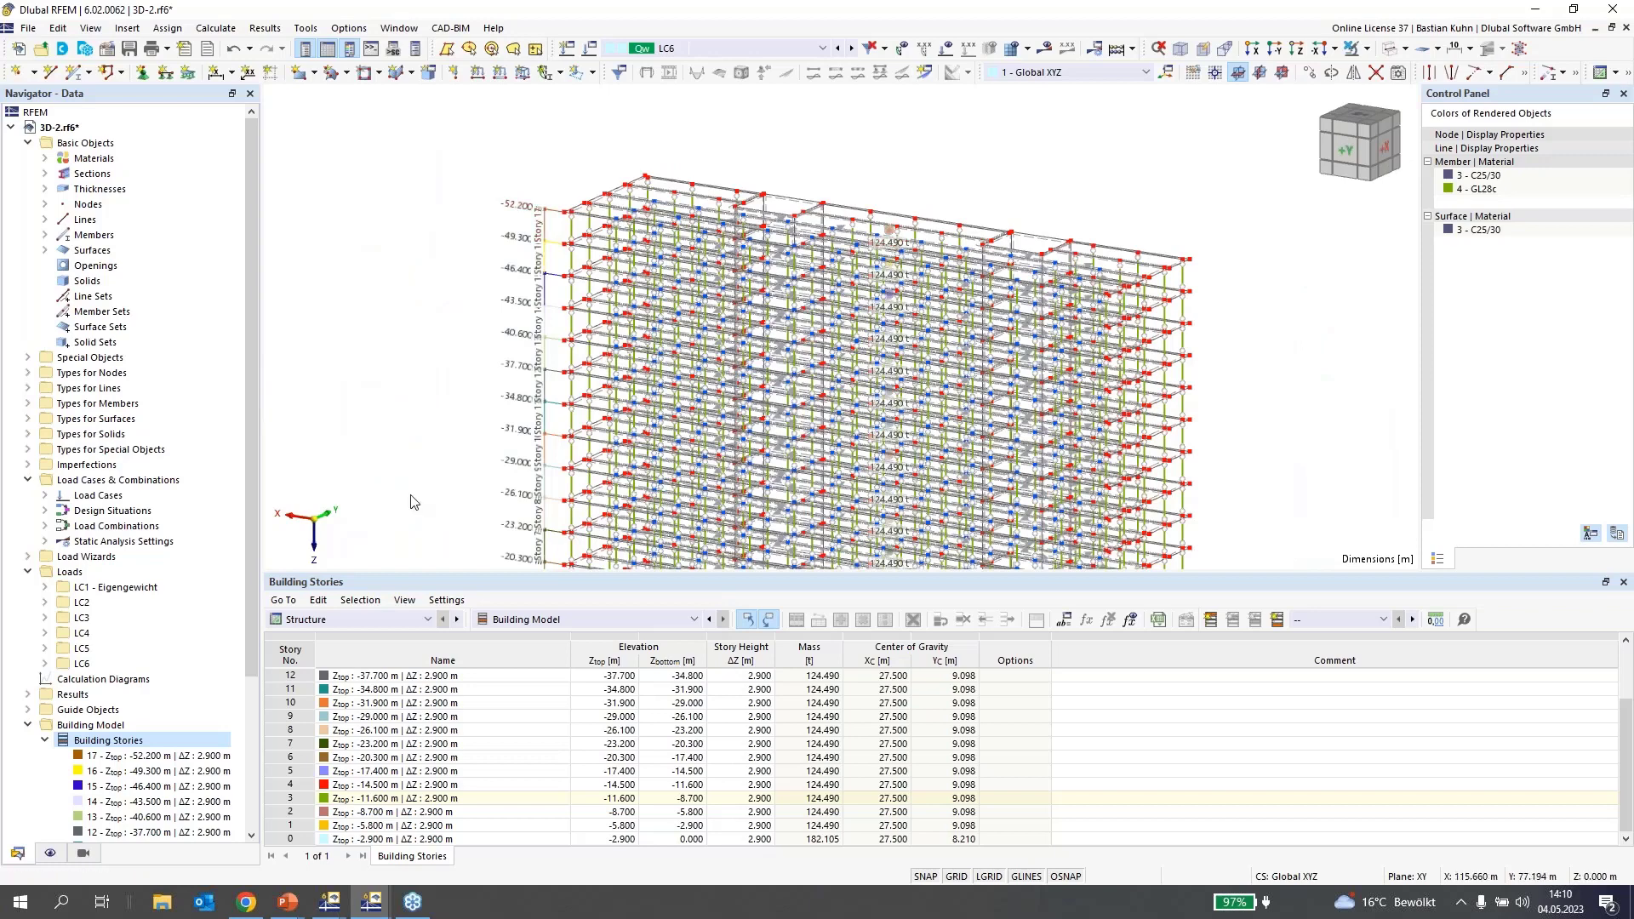
pyautogui.moveTo(411, 502); pyautogui.dragTo(408, 429, button='middle')
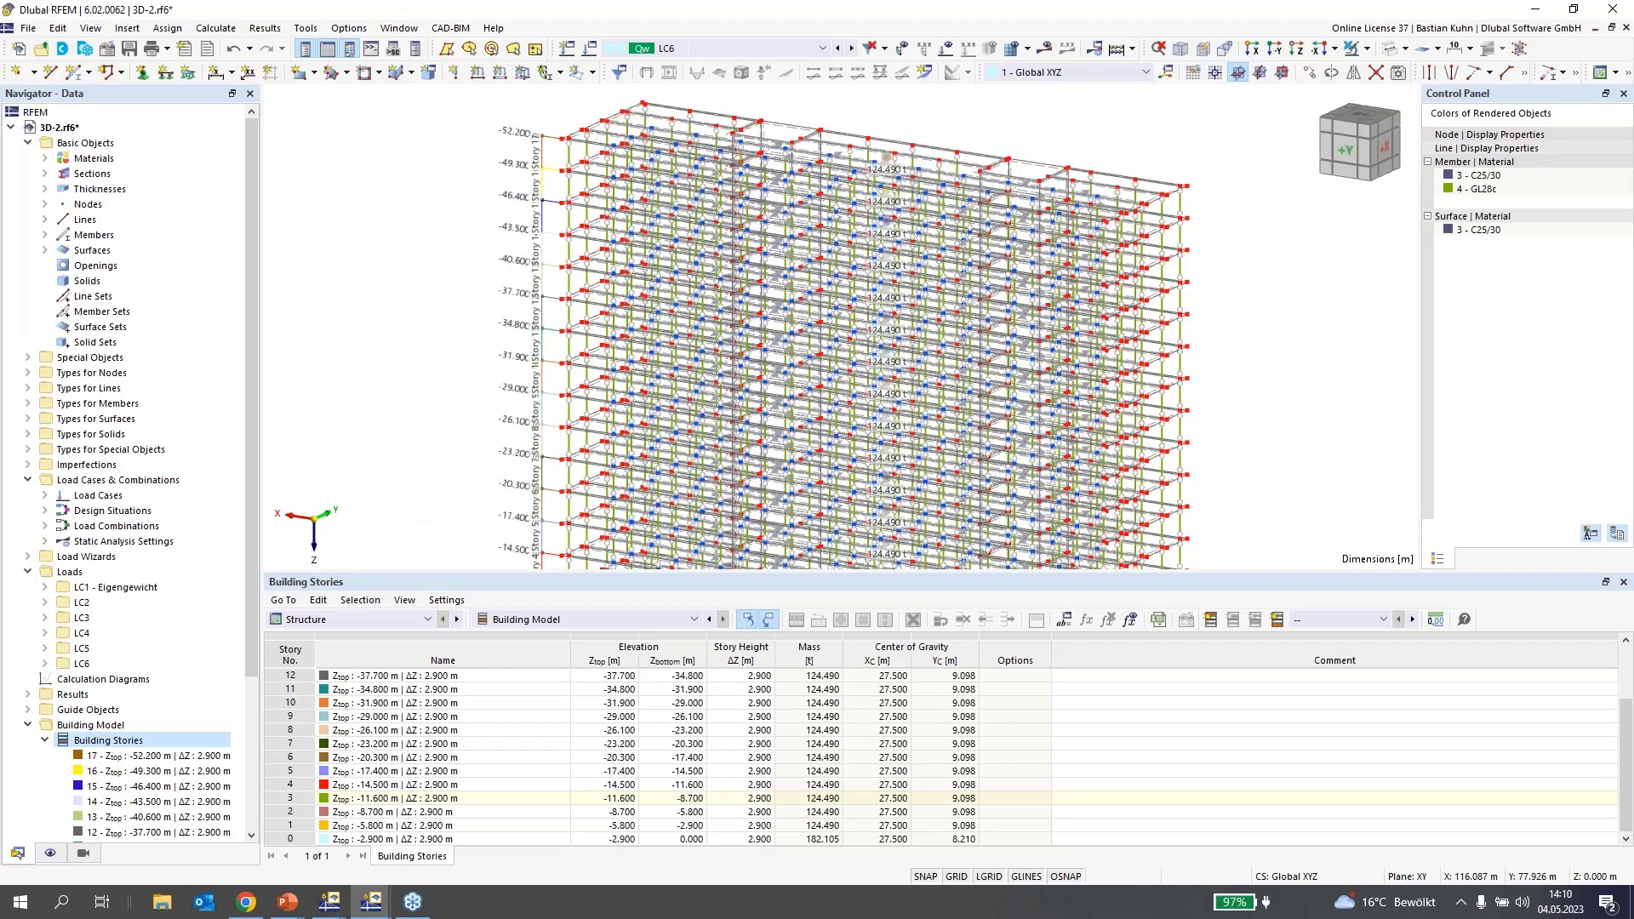
# - Hide the elevation values in the building story dimensions while keeping the story numbering displayed
pyautogui.scroll(-2, 405, 422)
pyautogui.click(50, 852)
pyautogui.scroll(-13, 80, 585)
pyautogui.click(12, 404)
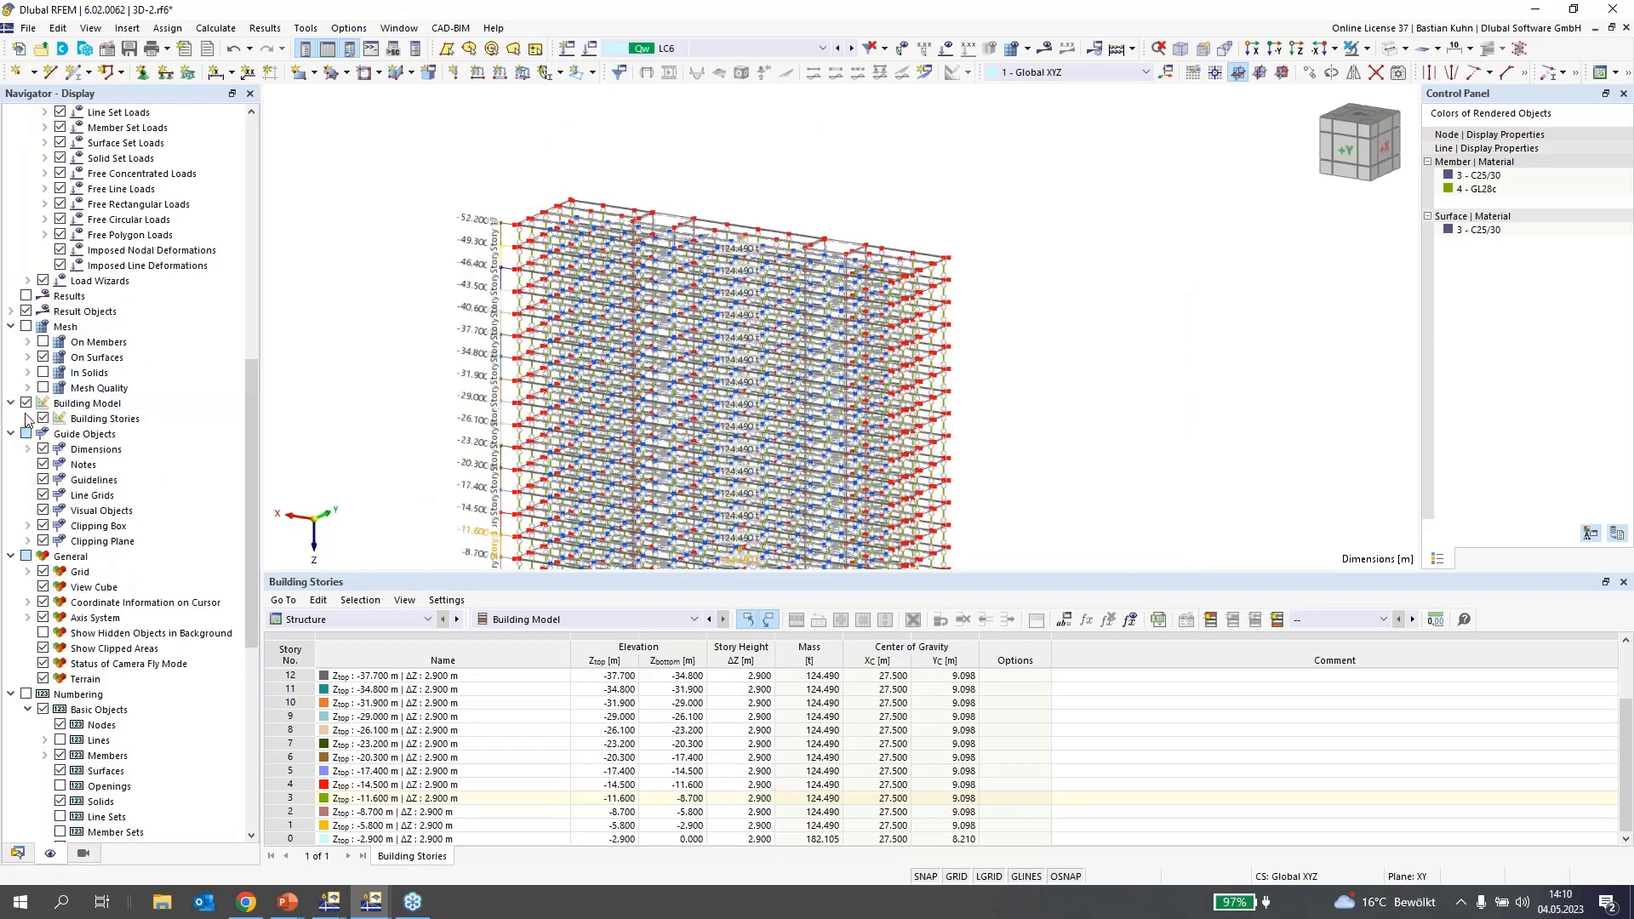
pyautogui.click(27, 419)
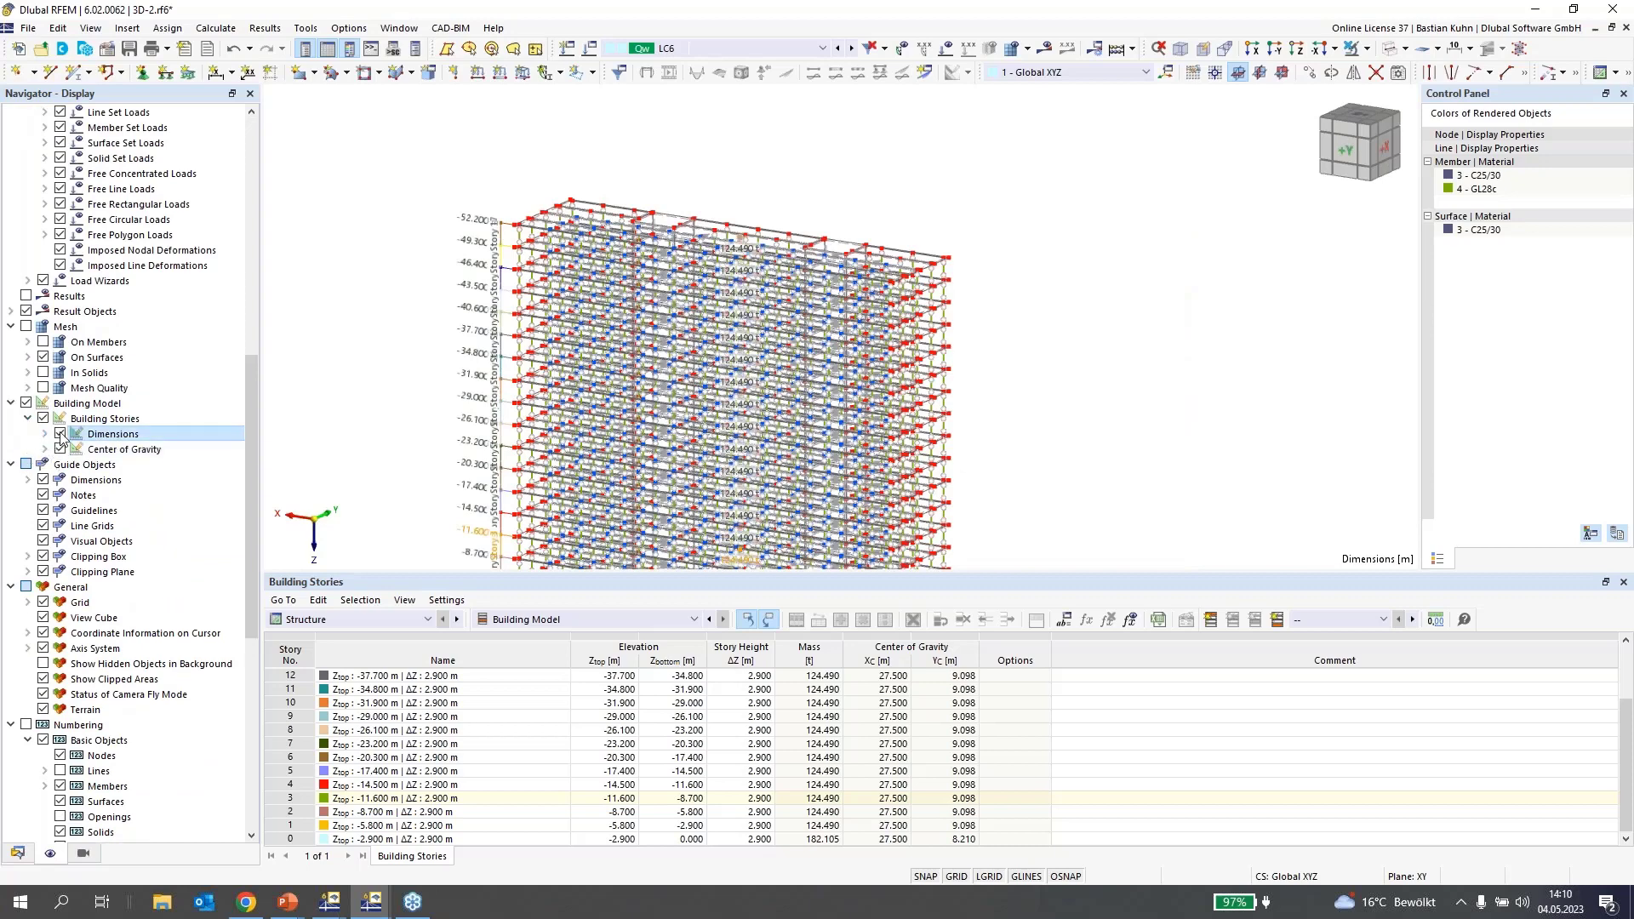
pyautogui.click(60, 434)
pyautogui.click(61, 434)
pyautogui.click(45, 434)
pyautogui.click(77, 448)
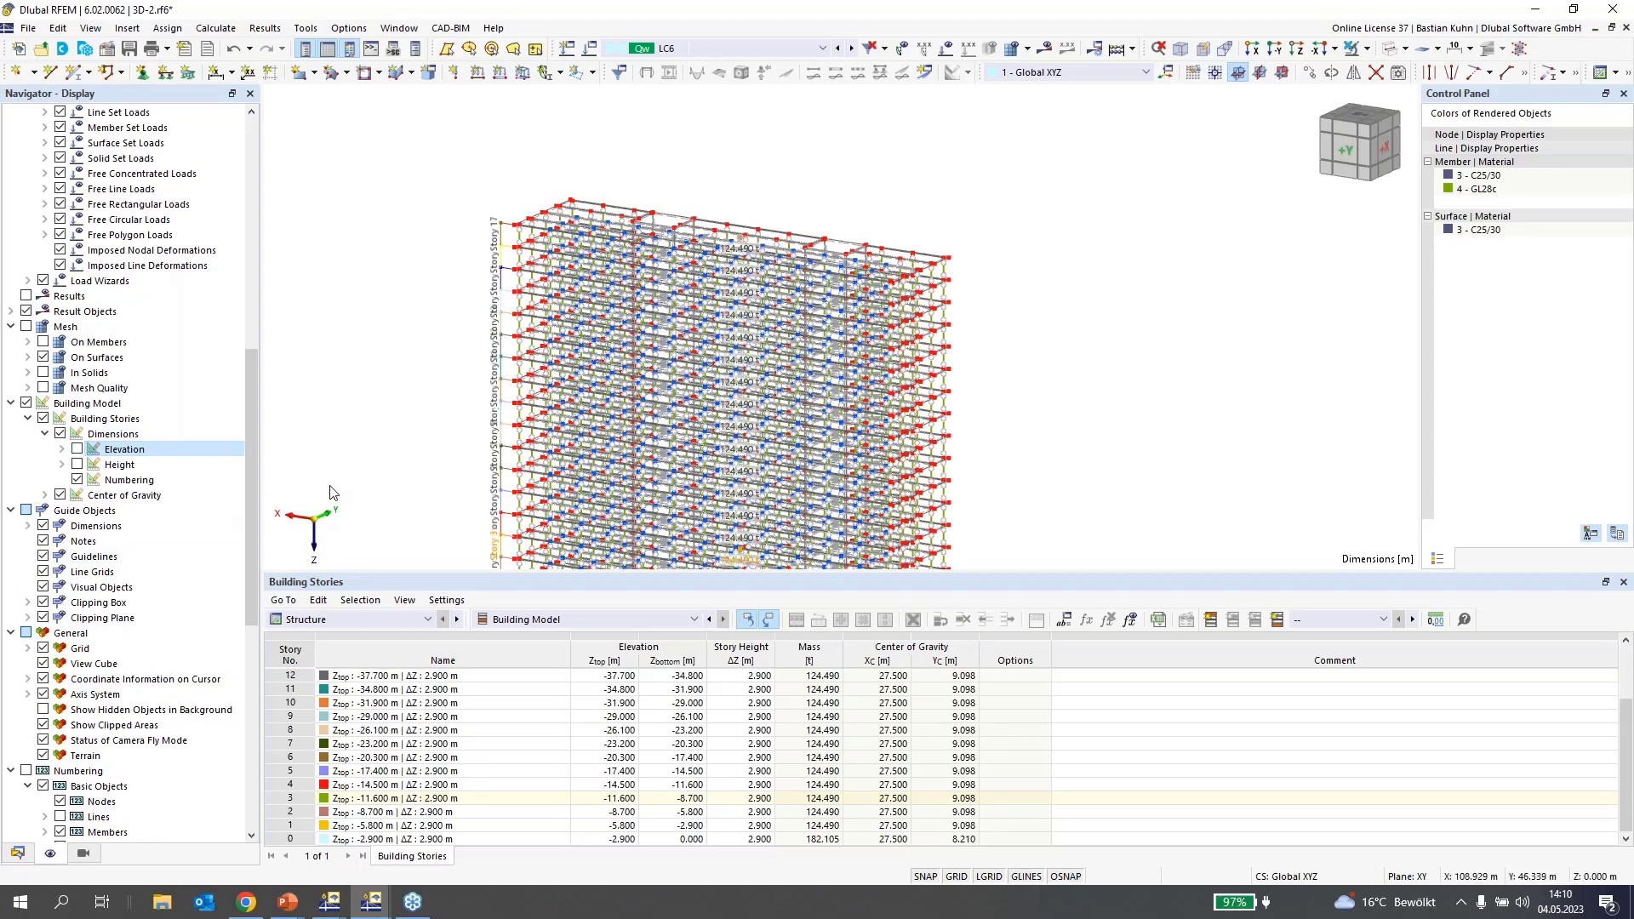
# - Display the surface loads of load case LC1 - Eigengewicht on the full building model
pyautogui.moveTo(426, 447); pyautogui.dragTo(523, 320, button='middle')
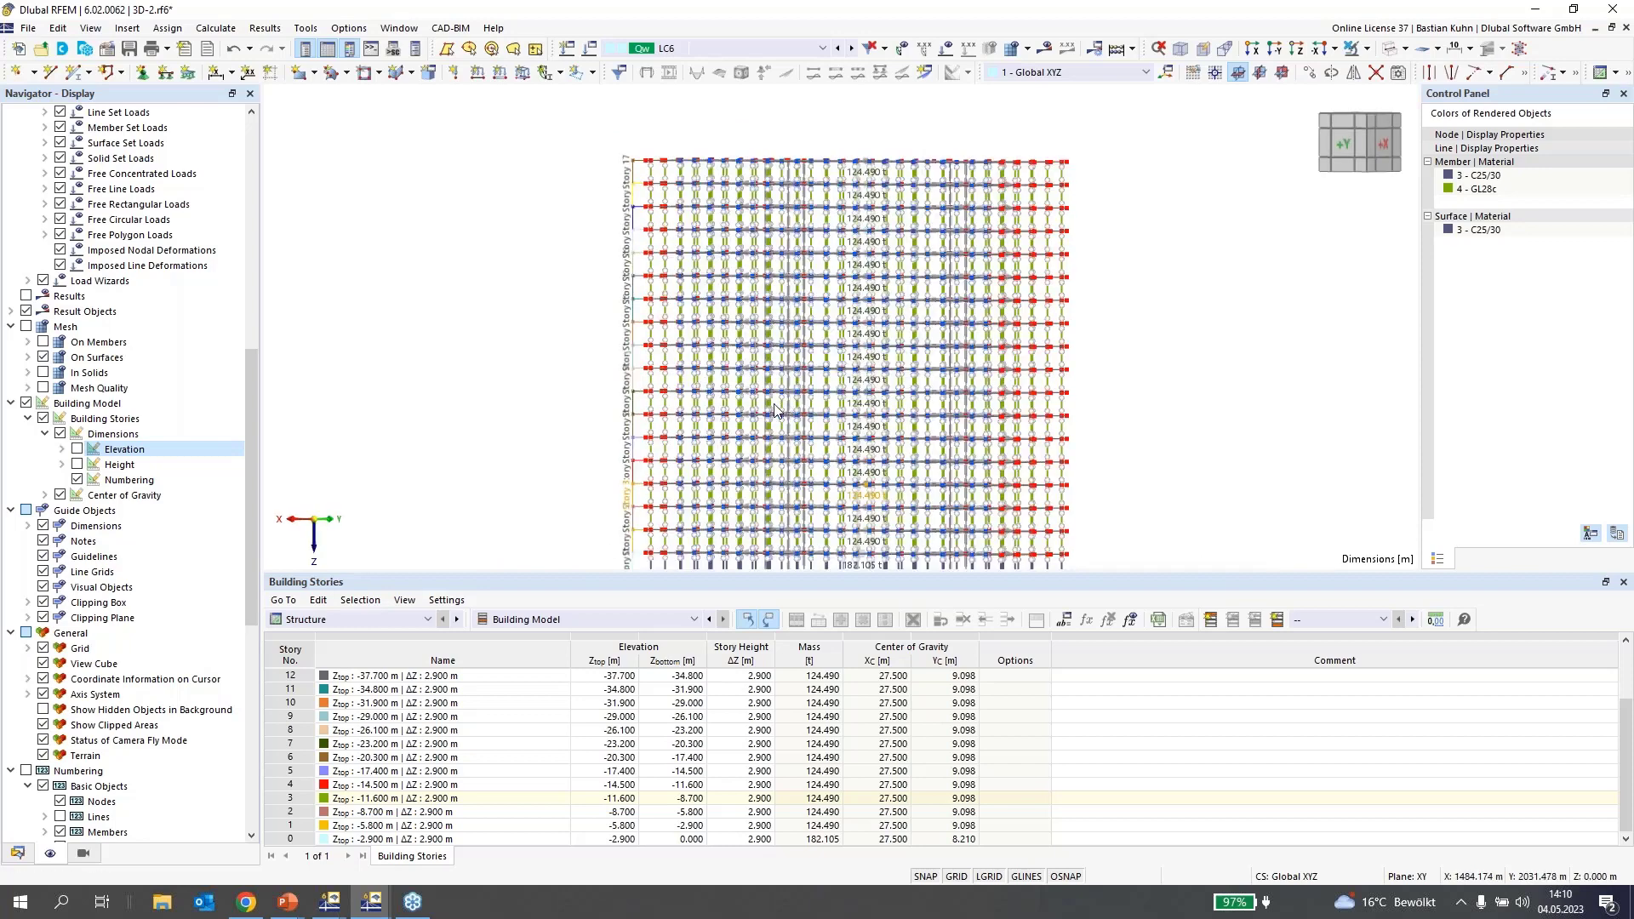
pyautogui.click(288, 801)
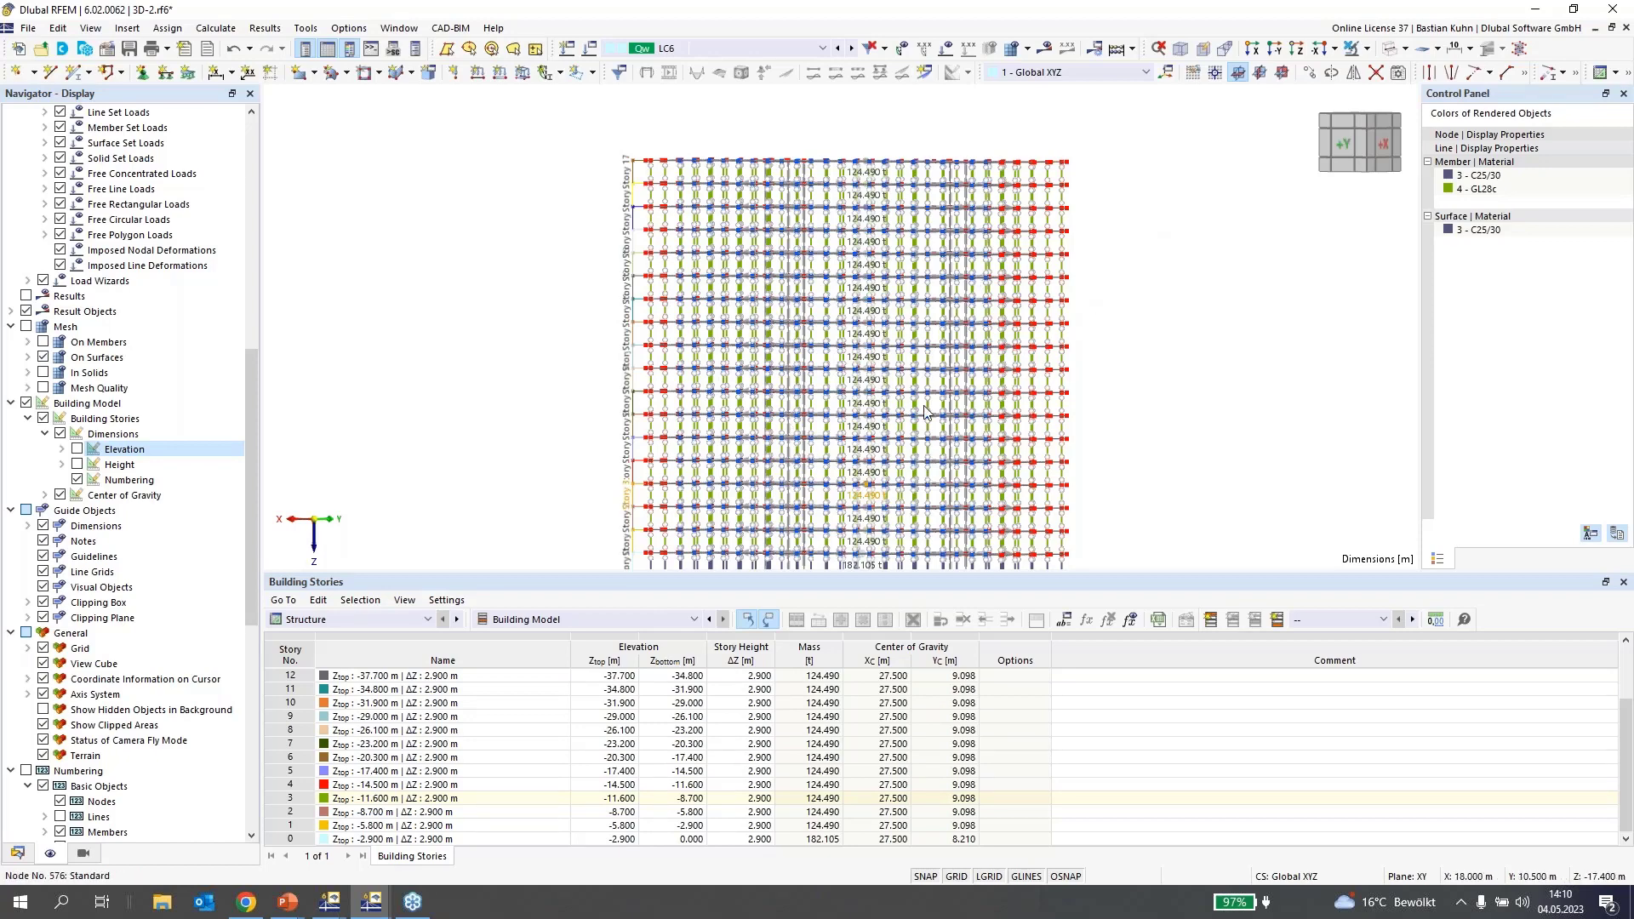
pyautogui.scroll(-2, 874, 364)
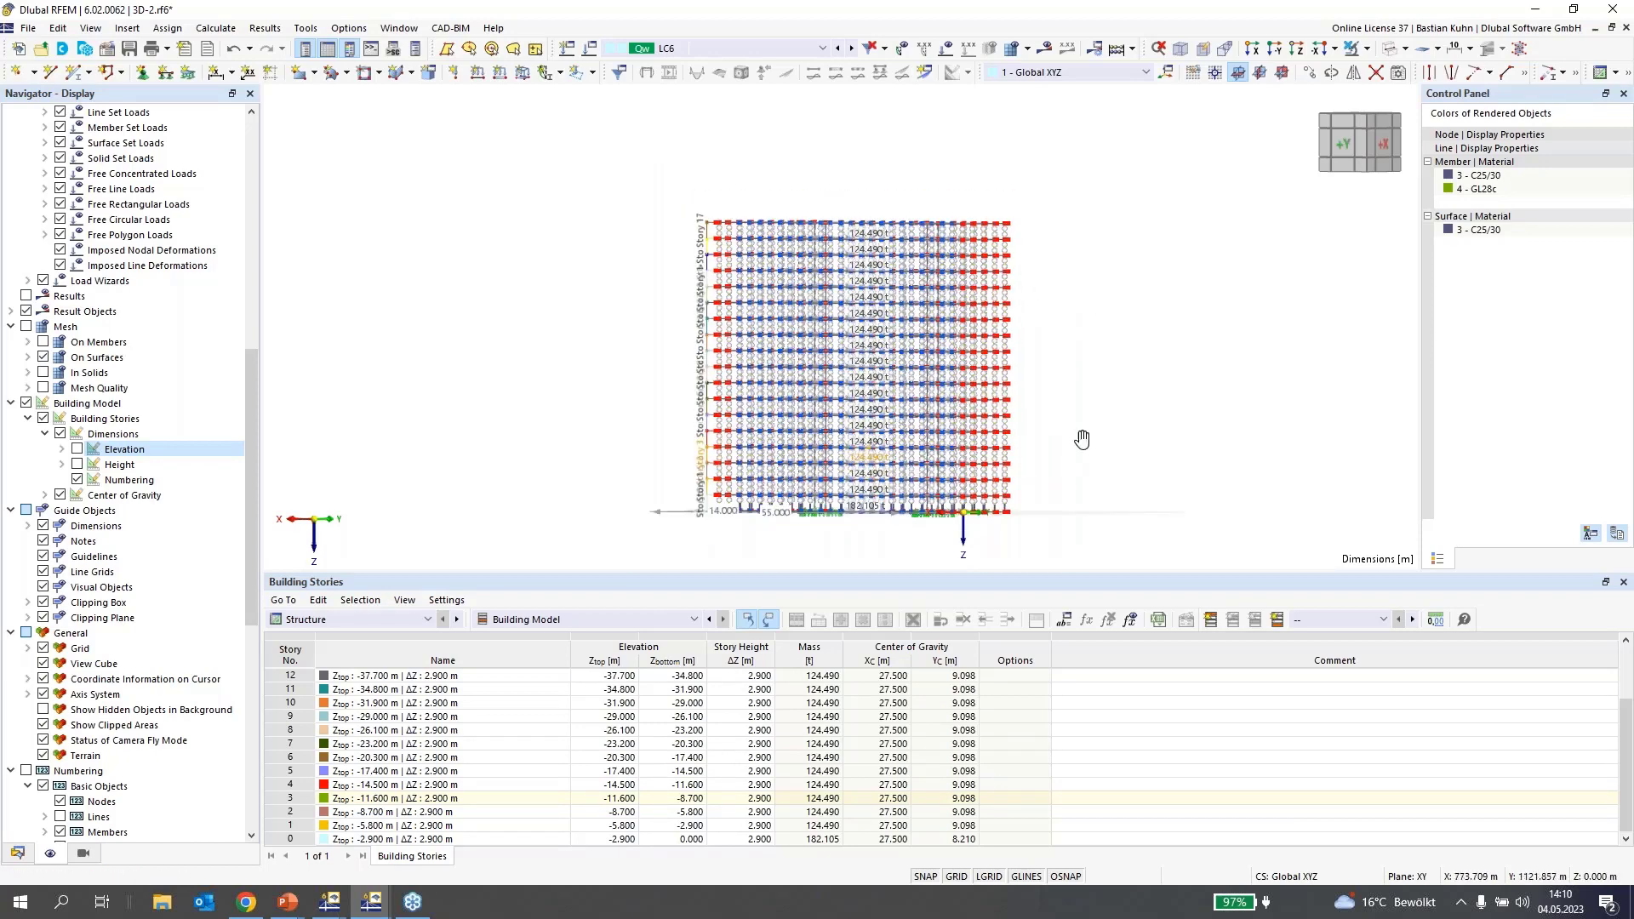
pyautogui.moveTo(1081, 439)
pyautogui.mouseDown(button='middle')
pyautogui.moveTo(1076, 397)
pyautogui.moveTo(1005, 474)
pyautogui.moveTo(1069, 487)
pyautogui.moveTo(1090, 464)
pyautogui.mouseUp(button='middle')
pyautogui.scroll(1, 1089, 463)
pyautogui.click(673, 53)
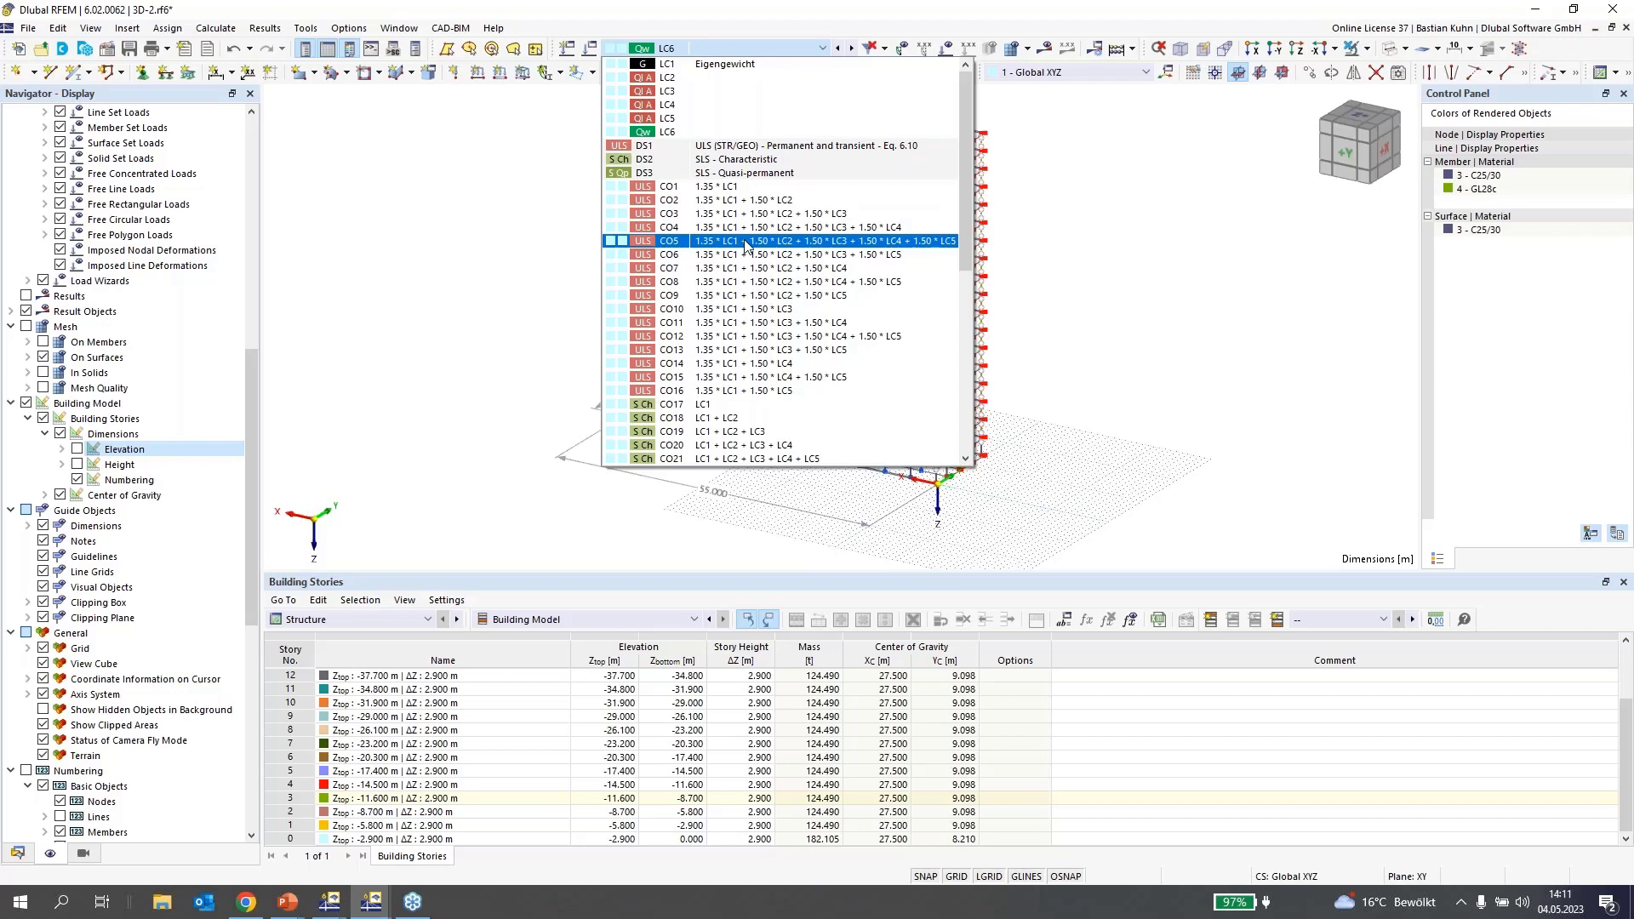
pyautogui.click(782, 67)
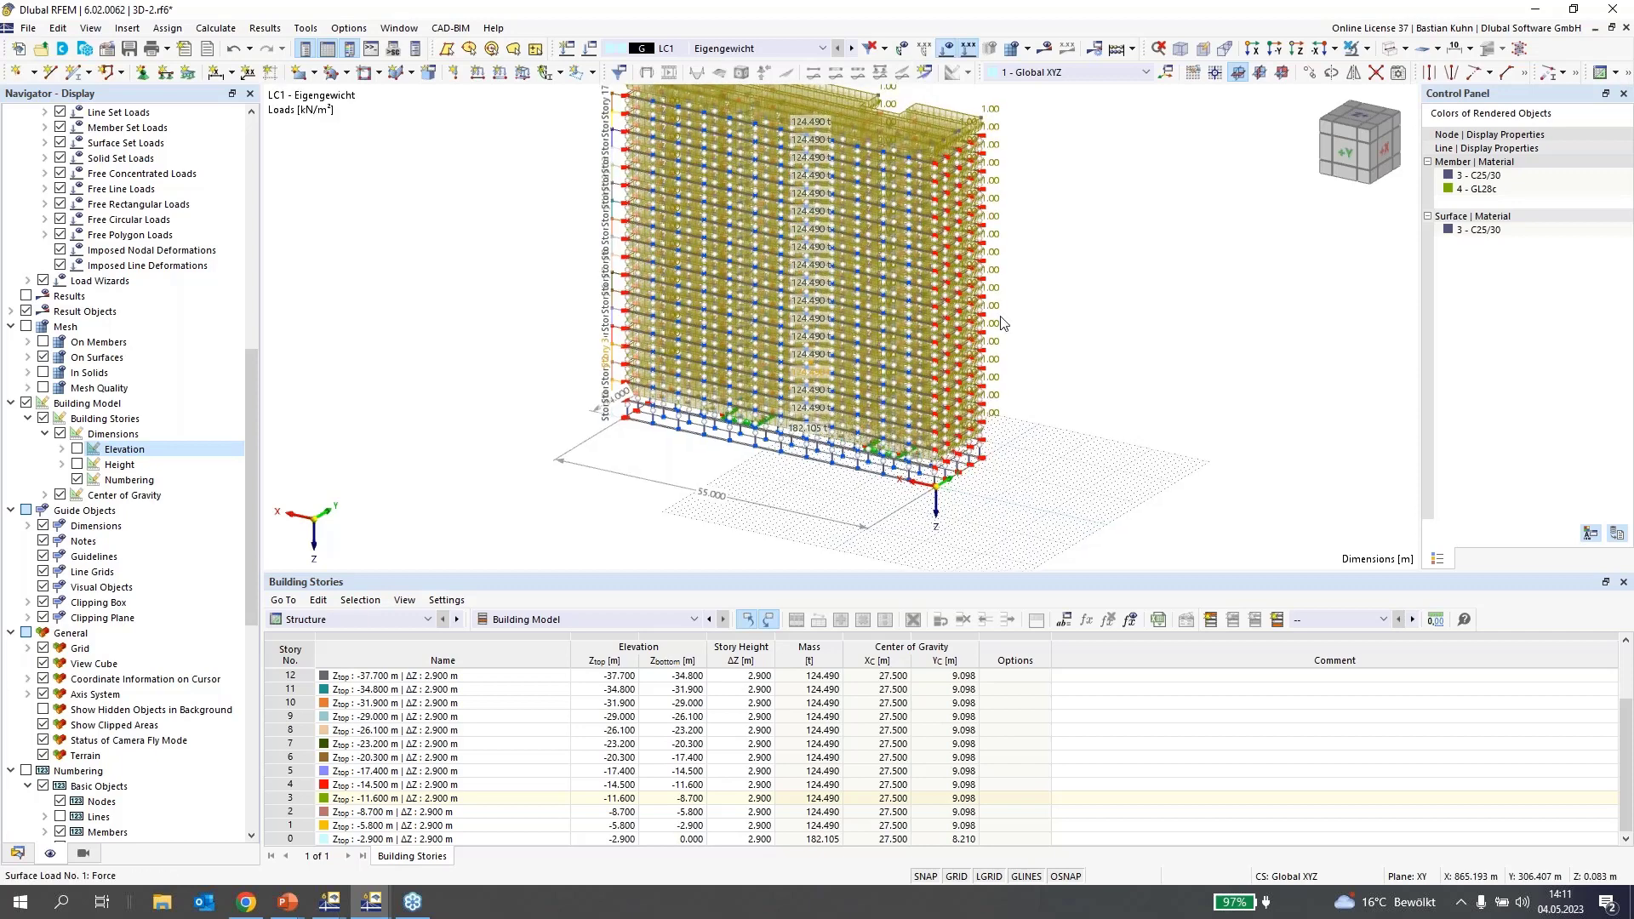
pyautogui.scroll(2, 911, 99)
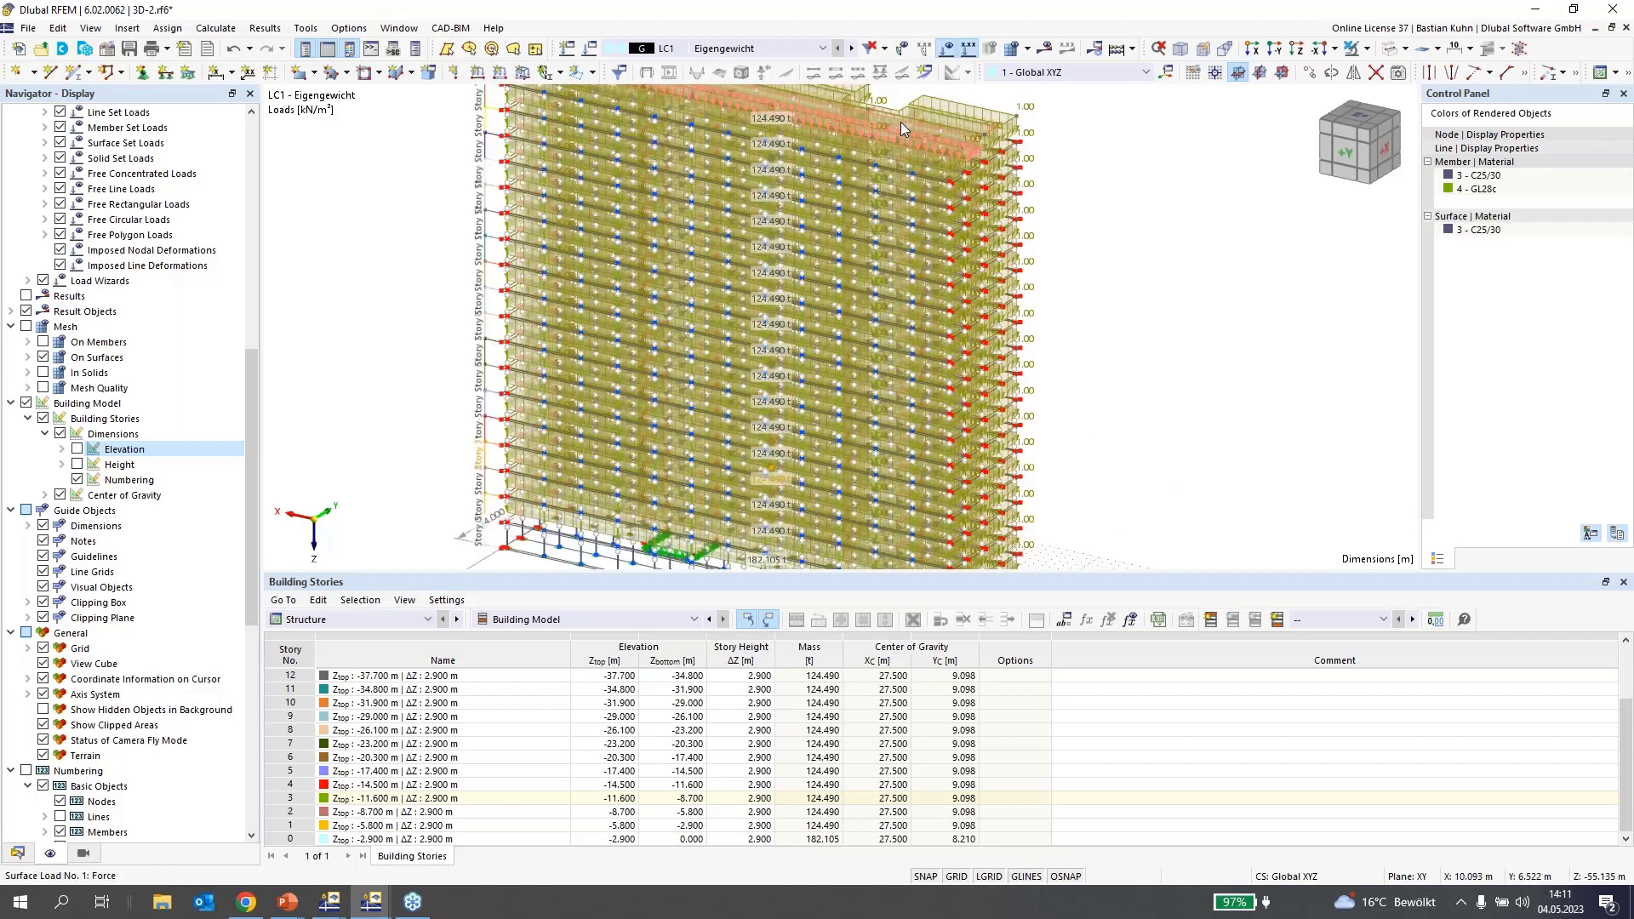
# - Step through load cases LC2 to LC6 and review their loads on the building
pyautogui.scroll(1, 900, 121)
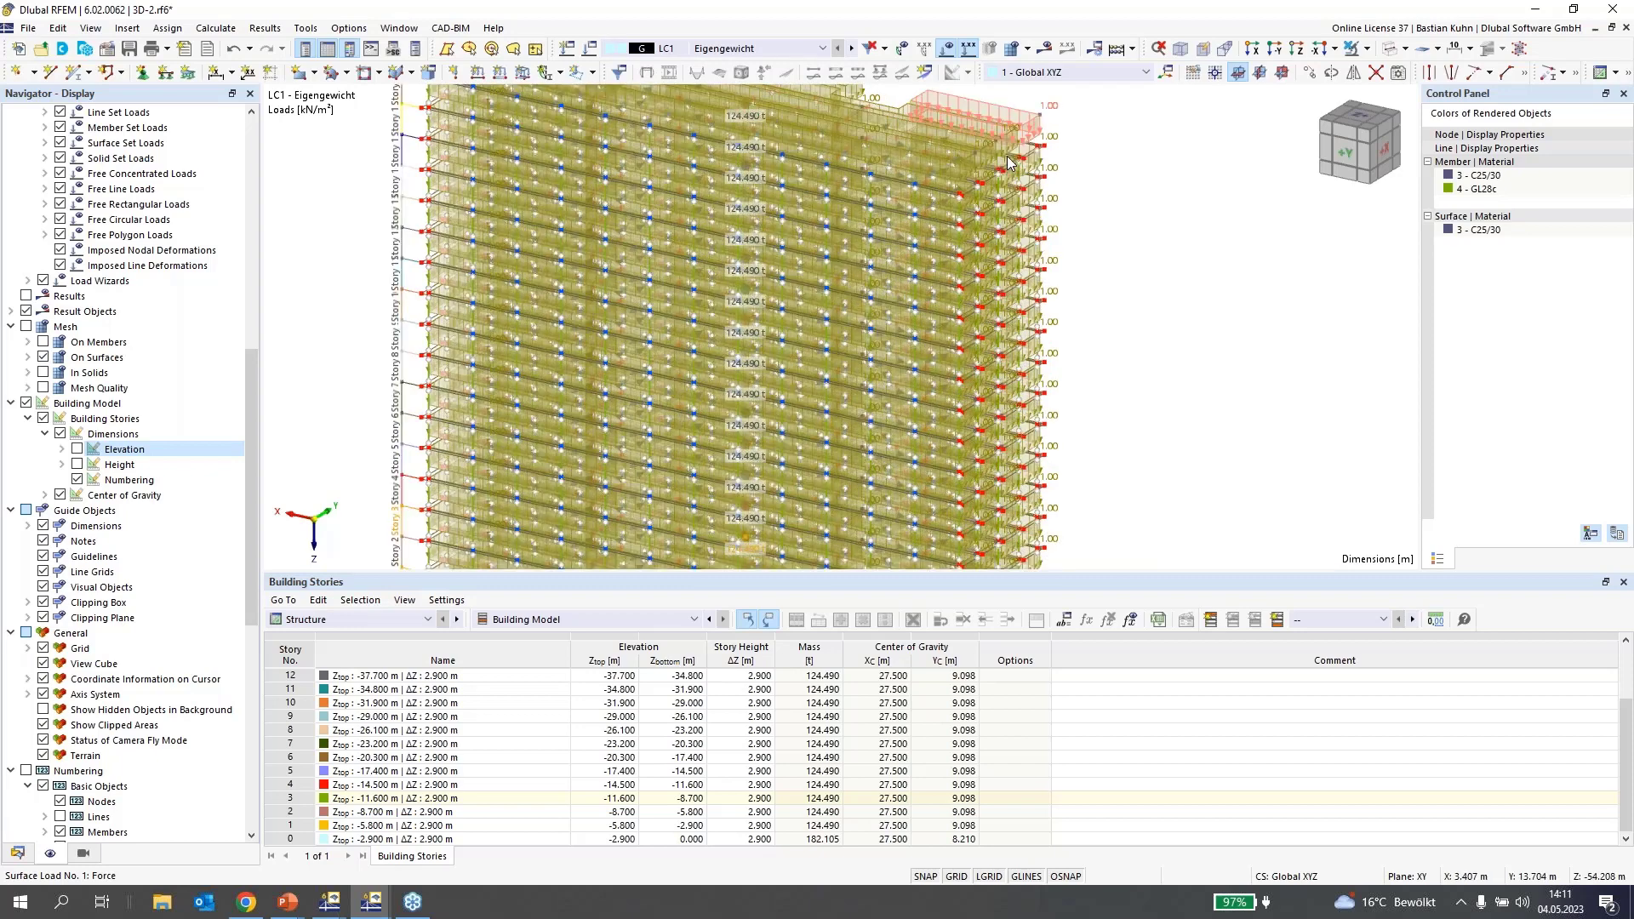
pyautogui.click(852, 48)
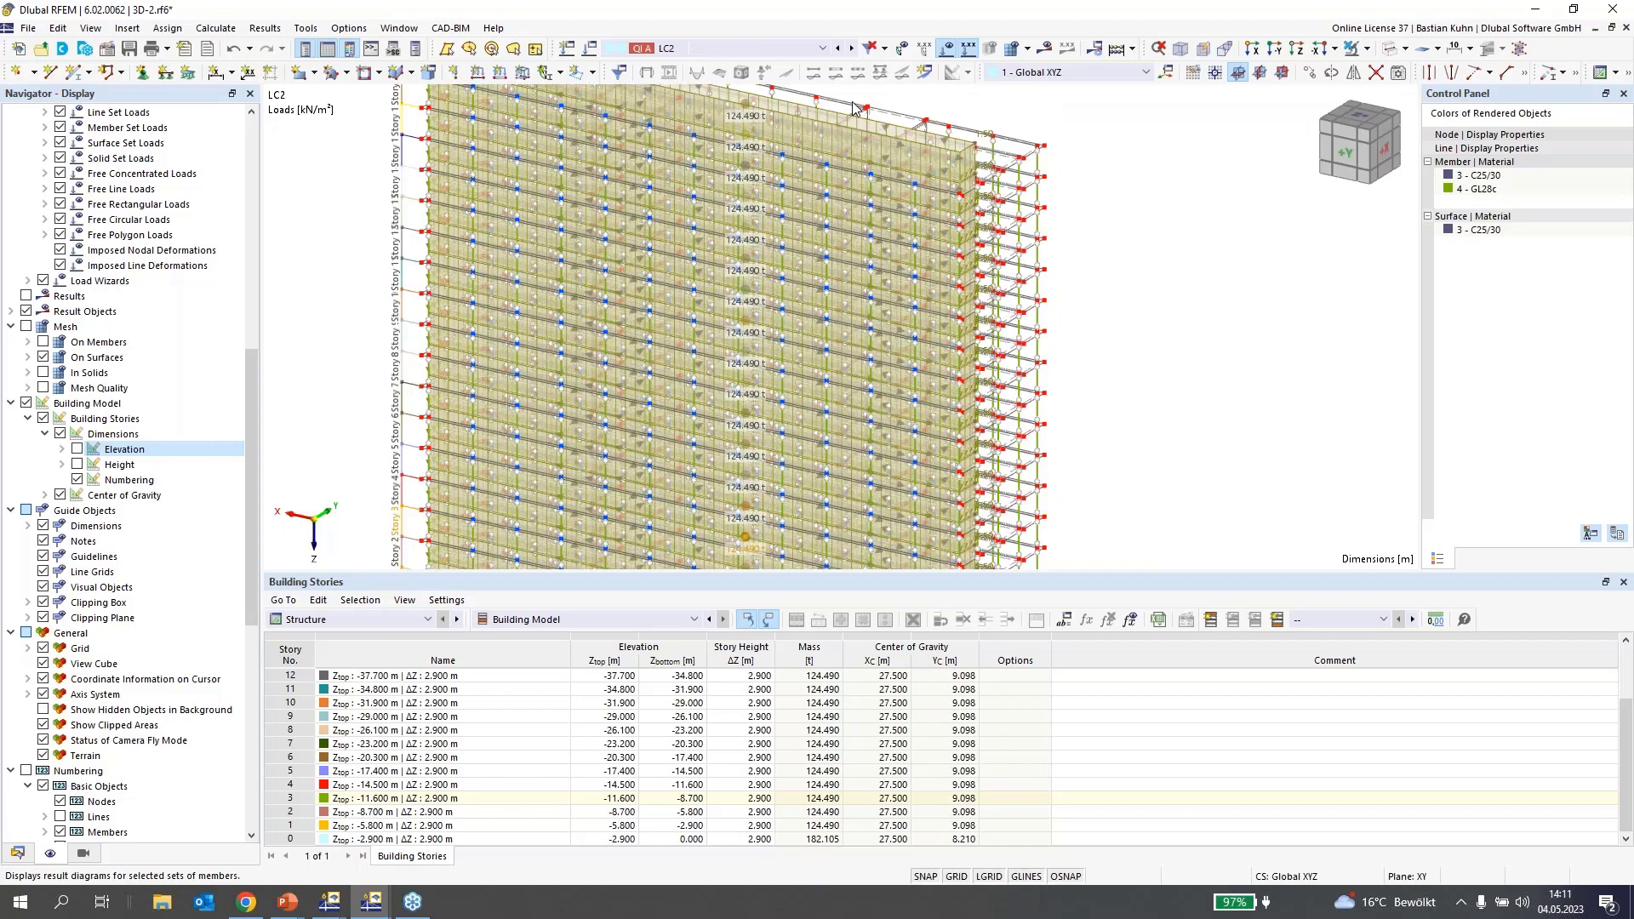
pyautogui.scroll(2, 951, 143)
pyautogui.scroll(1, 950, 143)
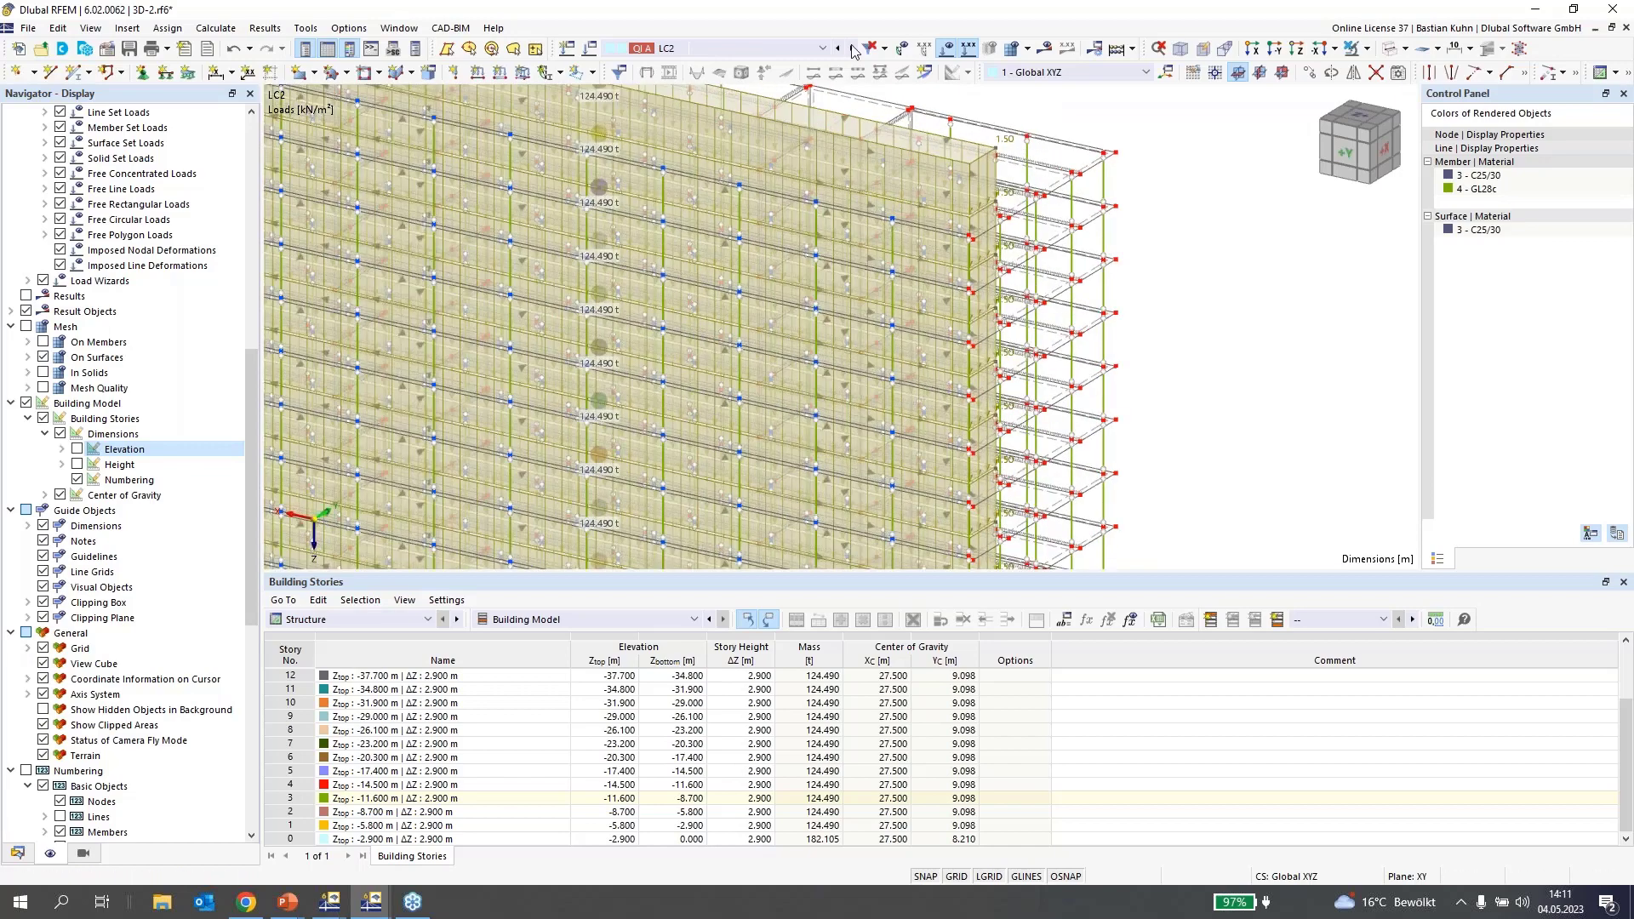
pyautogui.click(852, 48)
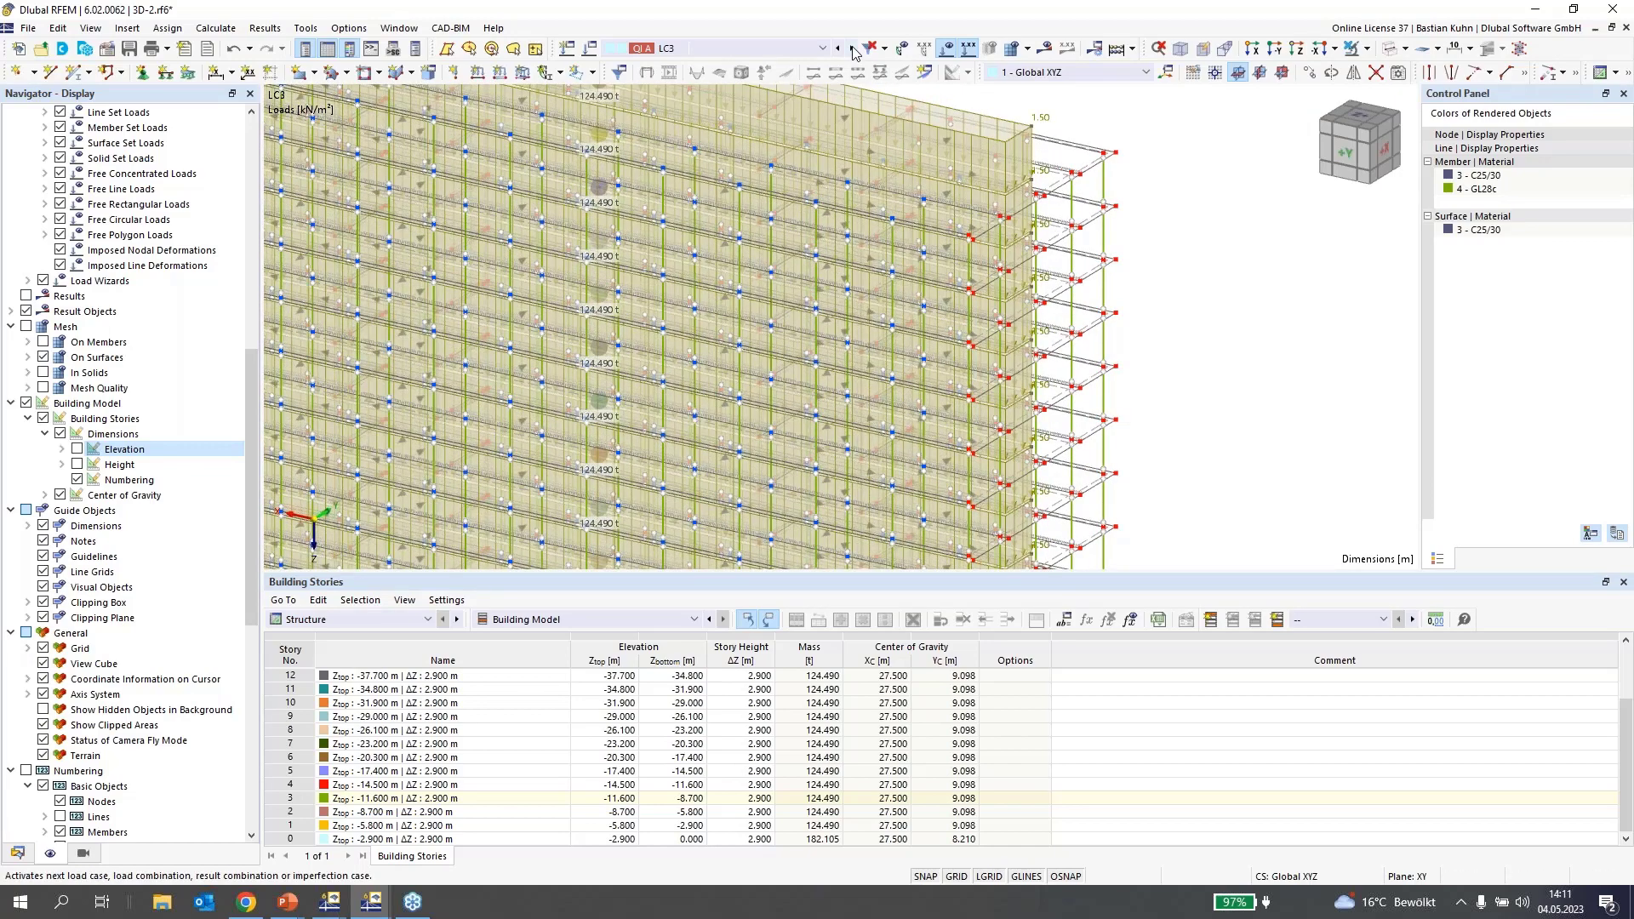
pyautogui.click(852, 48)
pyautogui.click(852, 48)
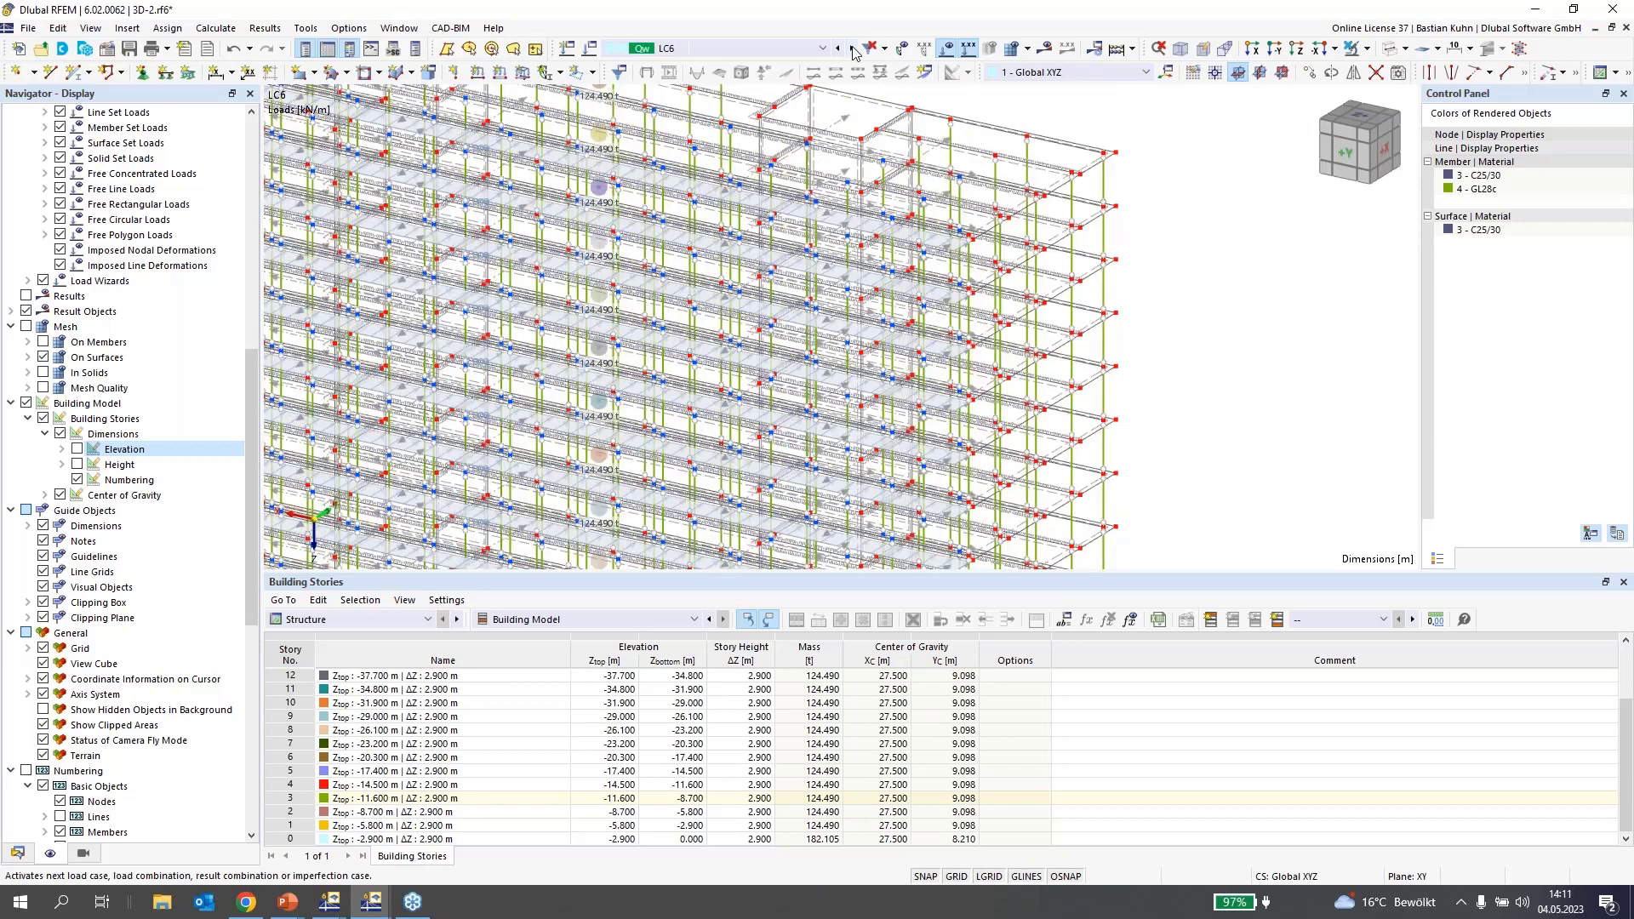
# - Examine the LC6 line loads on the upper stories in the view along X and review the list of load cases and combinations
pyautogui.keyDown('ctrl'); pyautogui.moveTo(1142, 318); pyautogui.dragTo(859, 278, button='middle'); pyautogui.keyUp('ctrl')
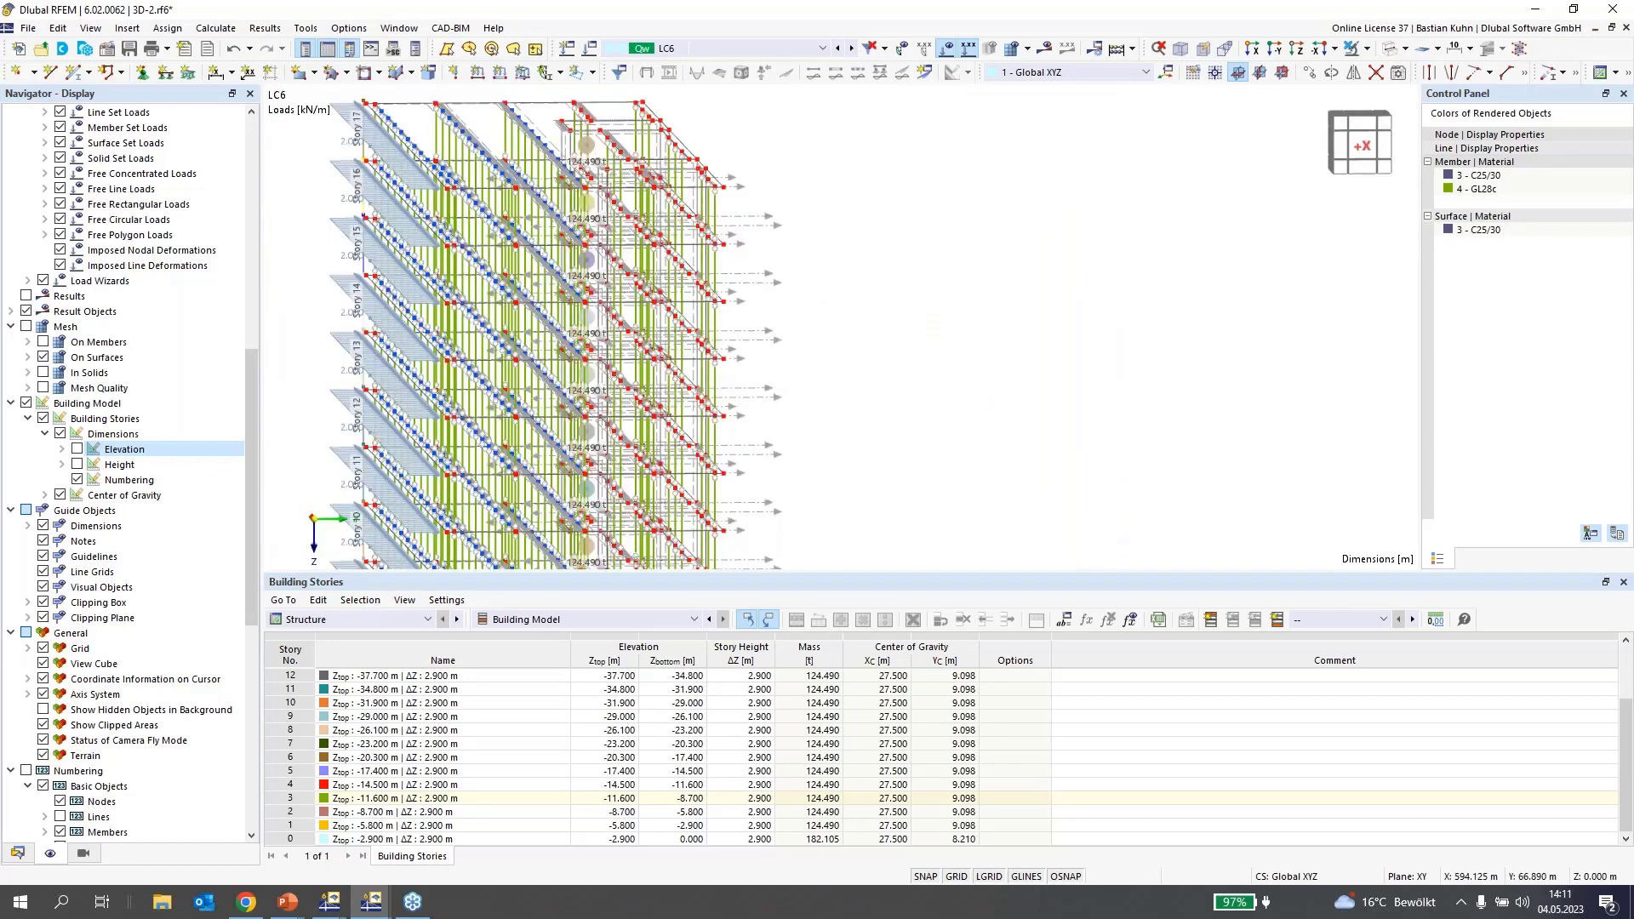
pyautogui.click(1252, 49)
pyautogui.scroll(8, 843, 144)
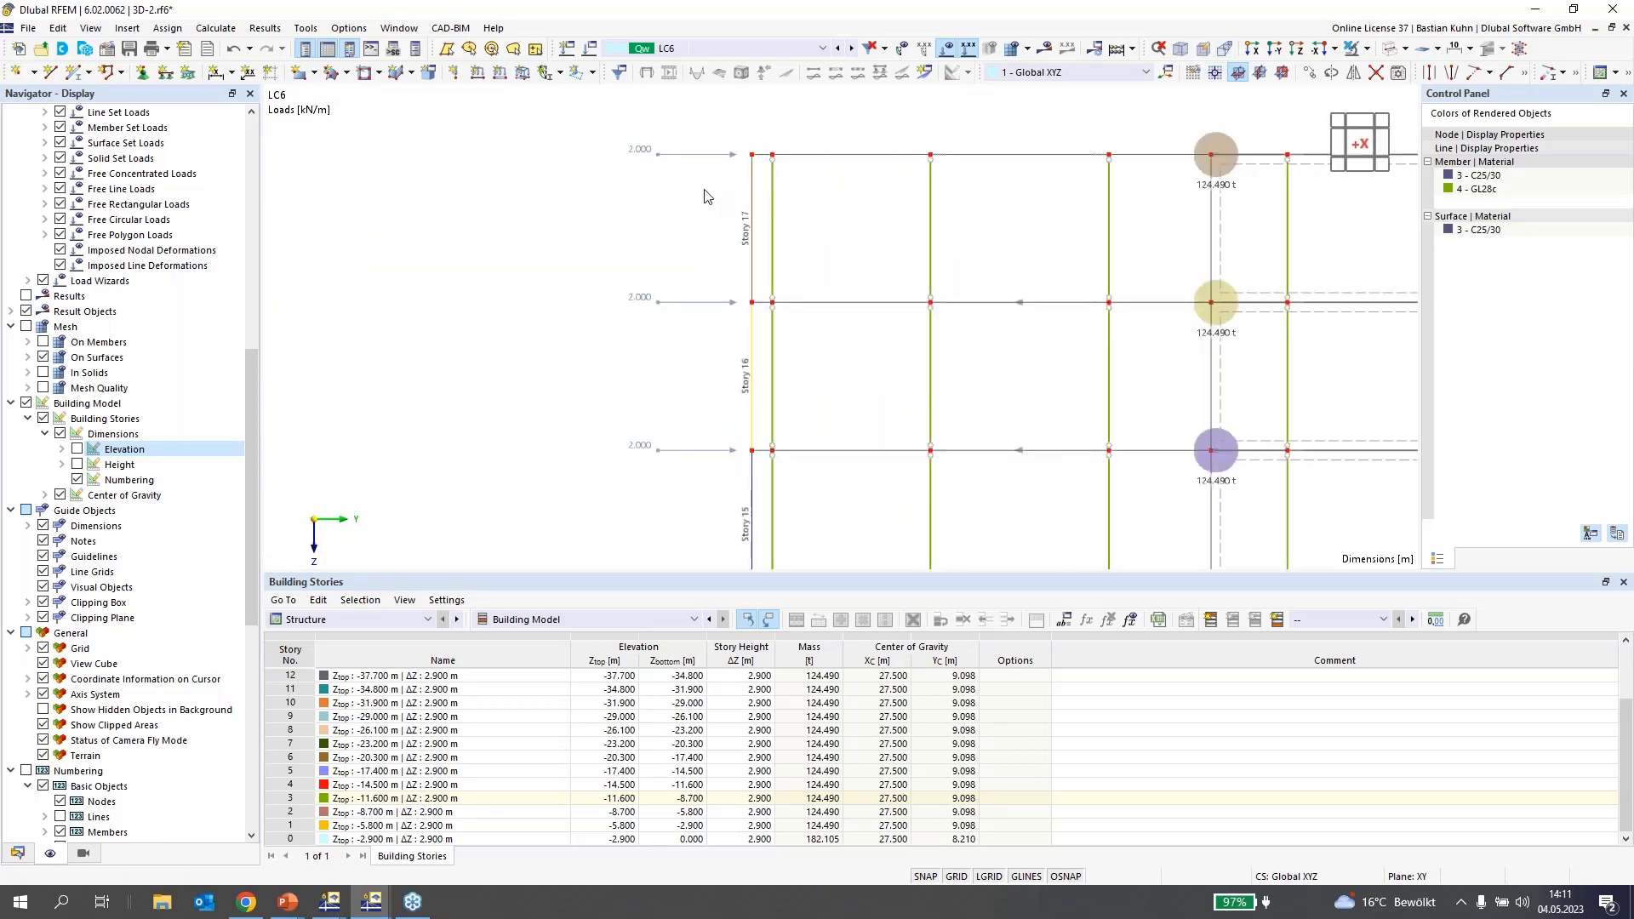
pyautogui.scroll(-3, 700, 194)
pyautogui.keyDown('ctrl'); pyautogui.moveTo(679, 205); pyautogui.dragTo(554, 237, button='middle'); pyautogui.keyUp('ctrl')
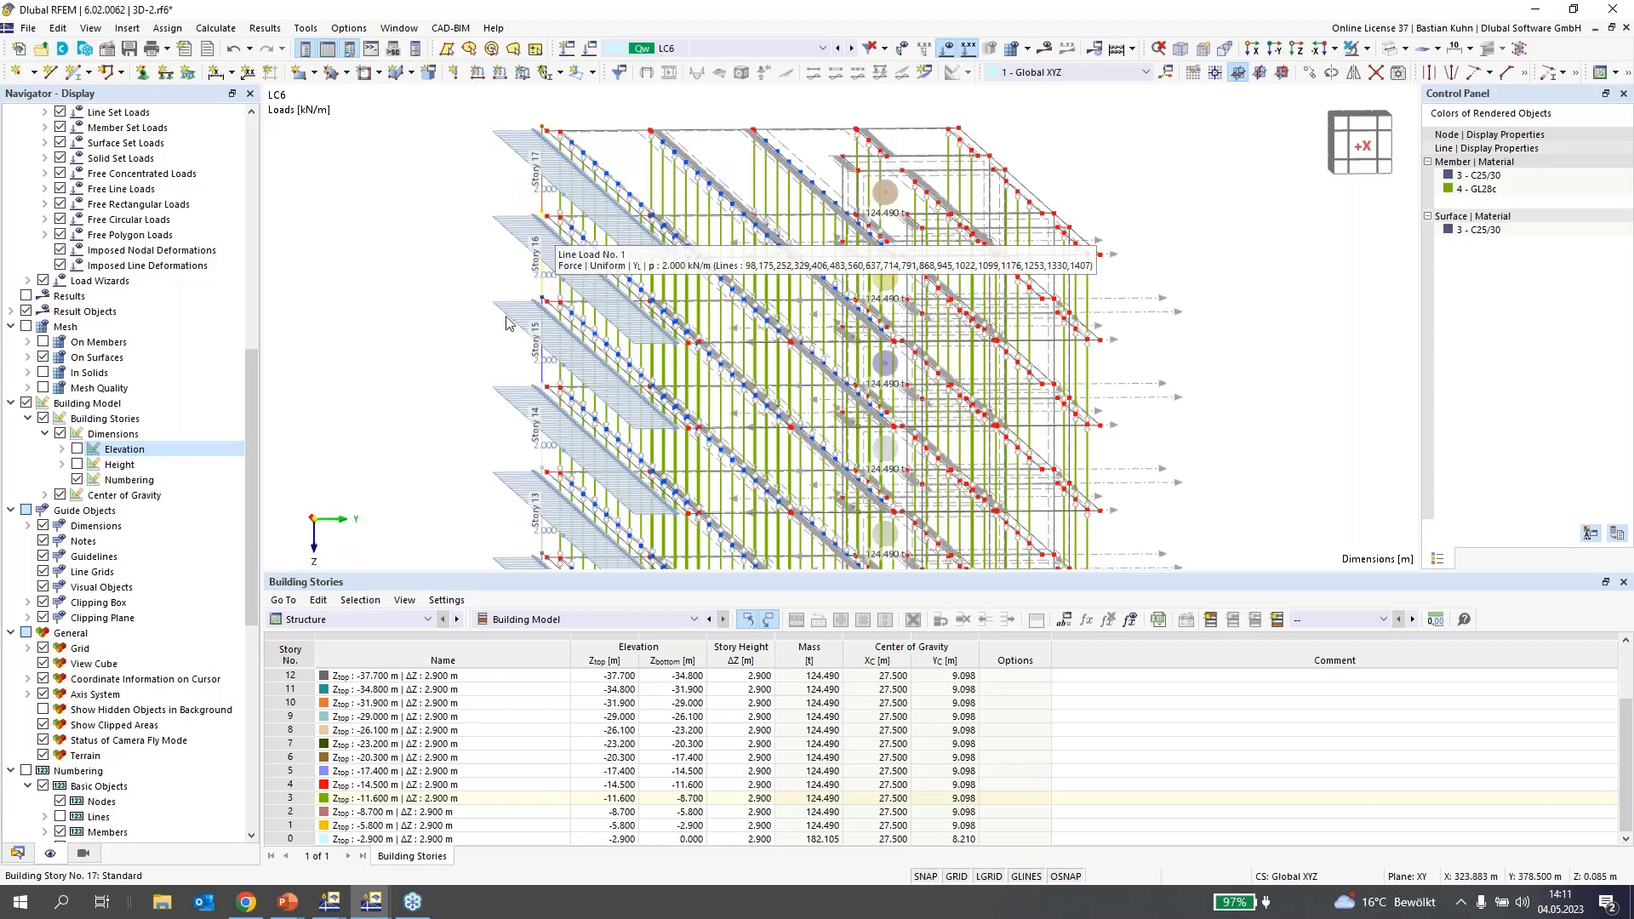
pyautogui.scroll(-1, 593, 326)
pyautogui.scroll(-2, 594, 325)
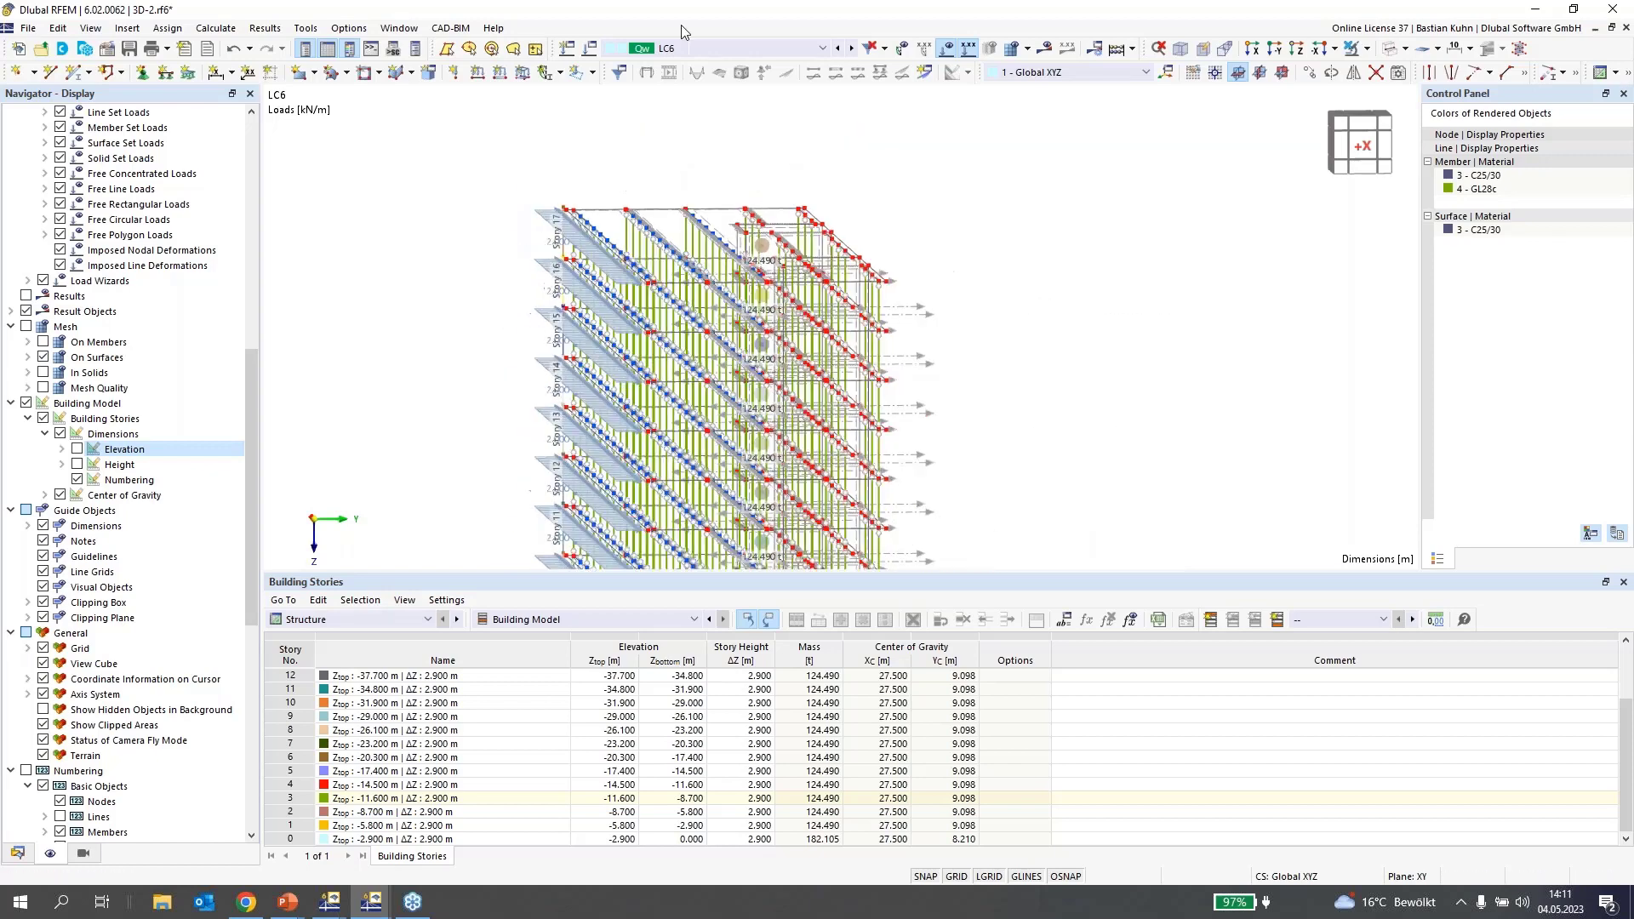
pyautogui.click(715, 47)
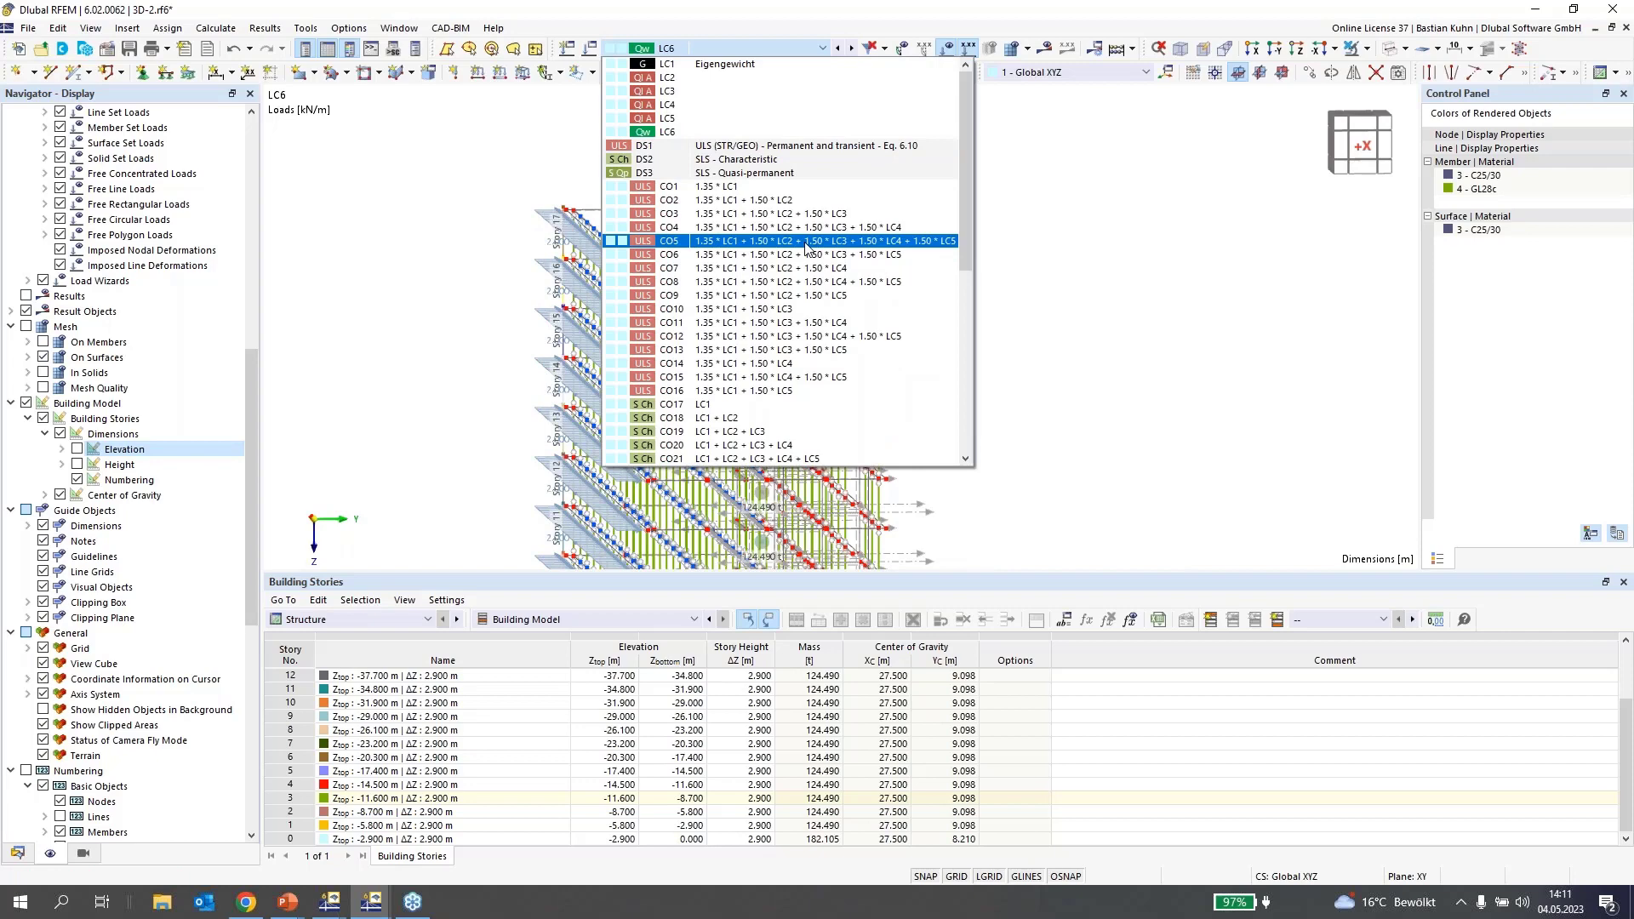
pyautogui.click(508, 182)
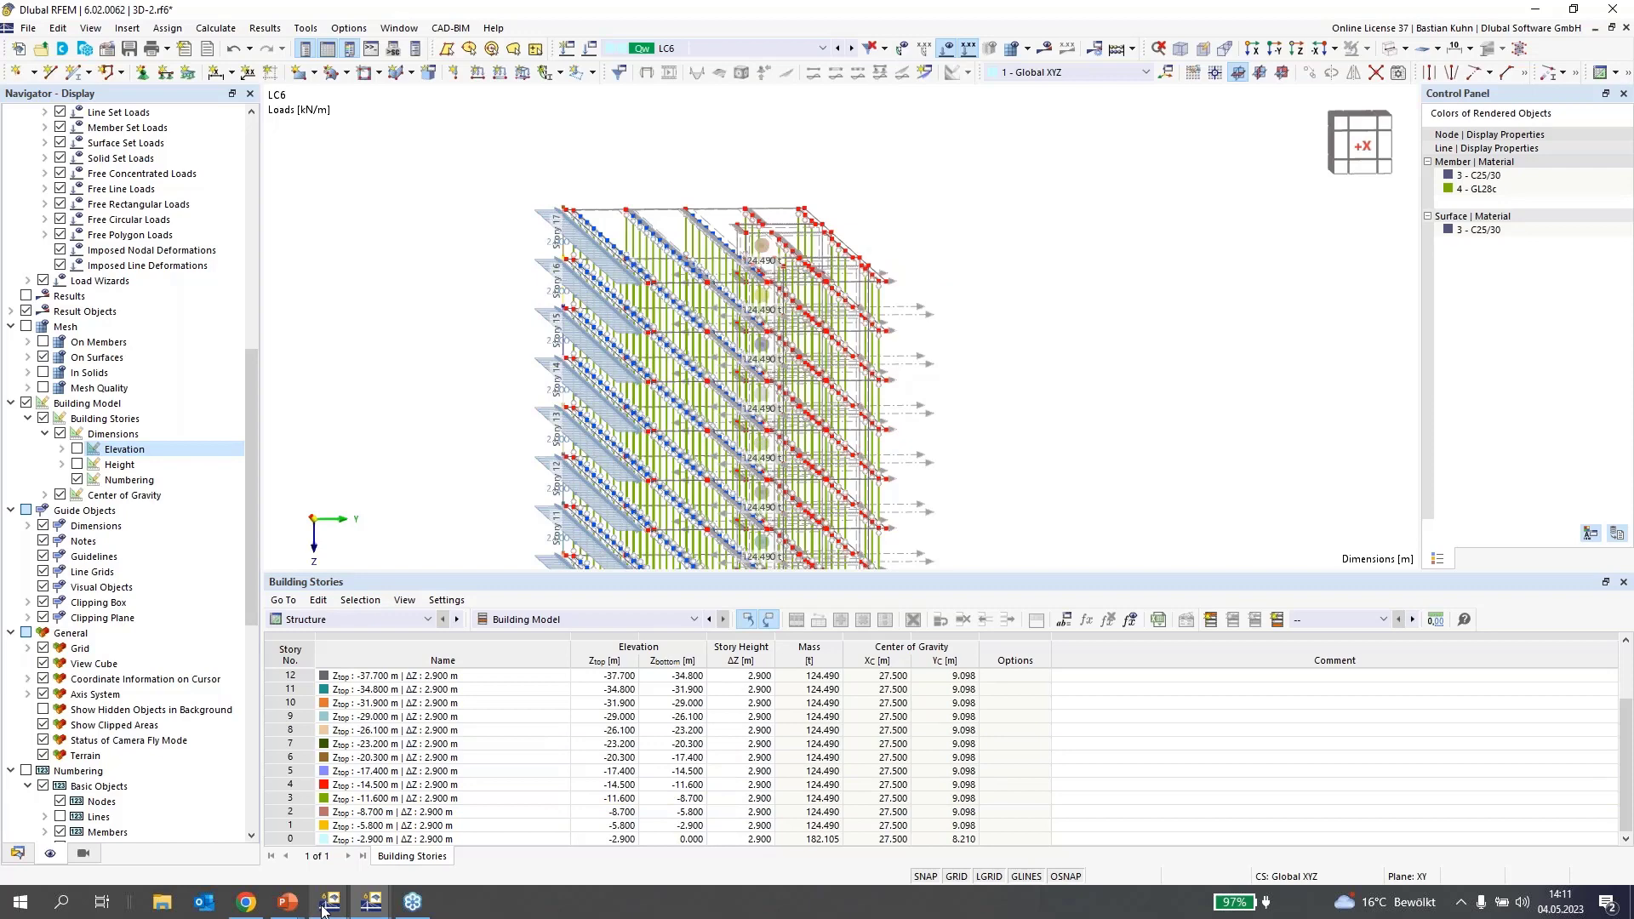
# - Switch to the other RFEM window with the calculated 3D-2.rf6 model and maximize it to show the whole building with LC6 results
pyautogui.moveTo(325, 906)
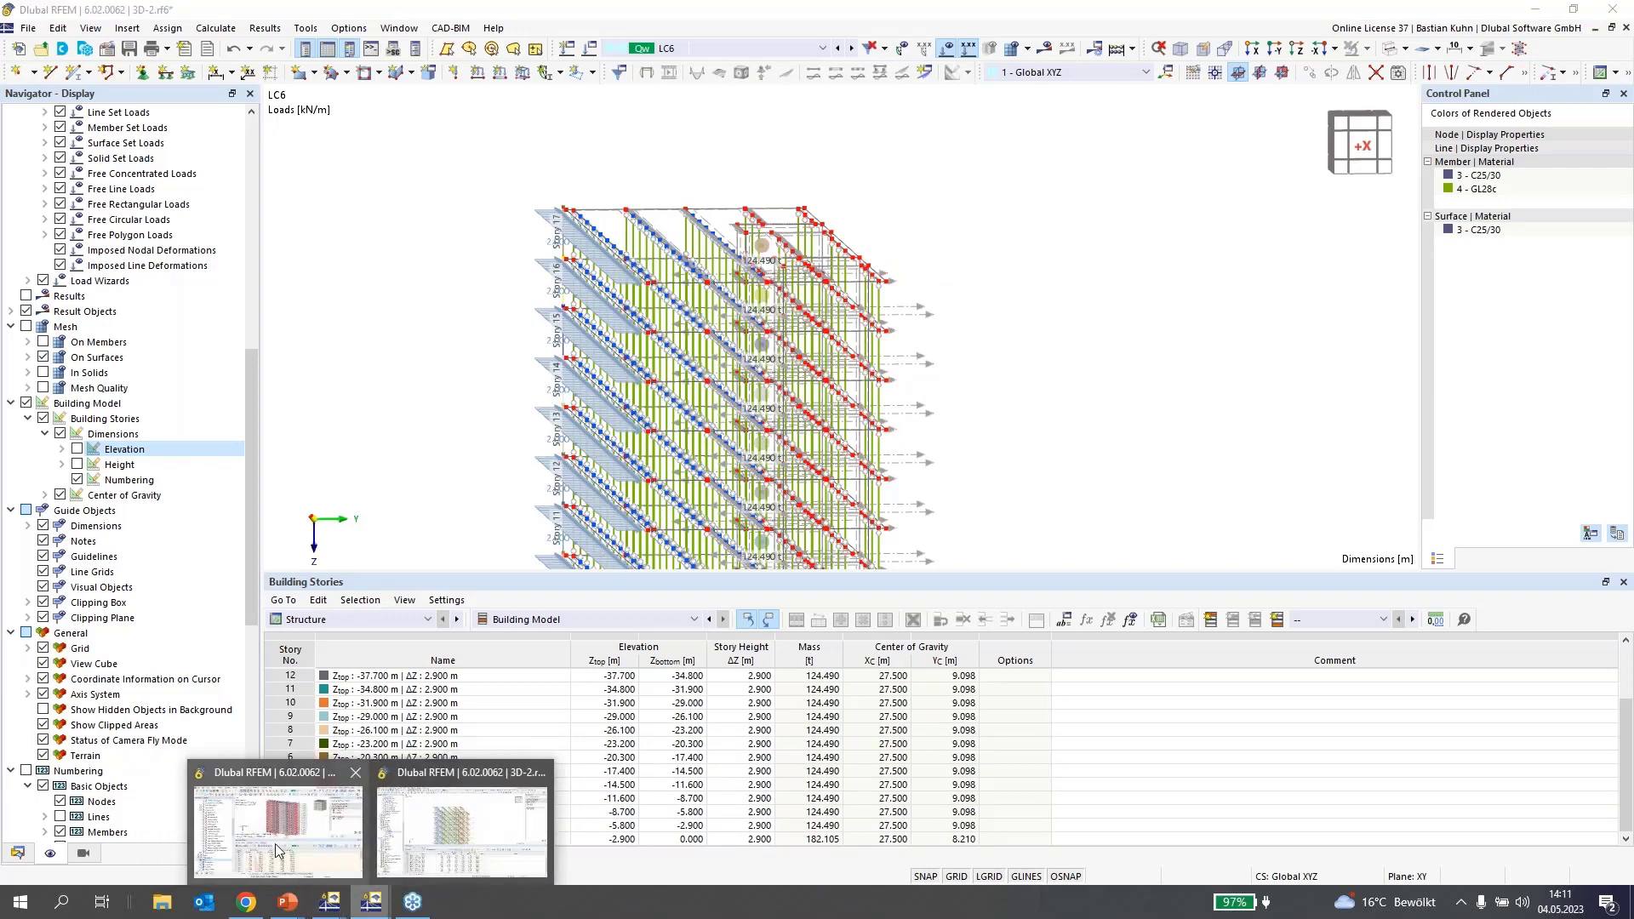
pyautogui.click(274, 844)
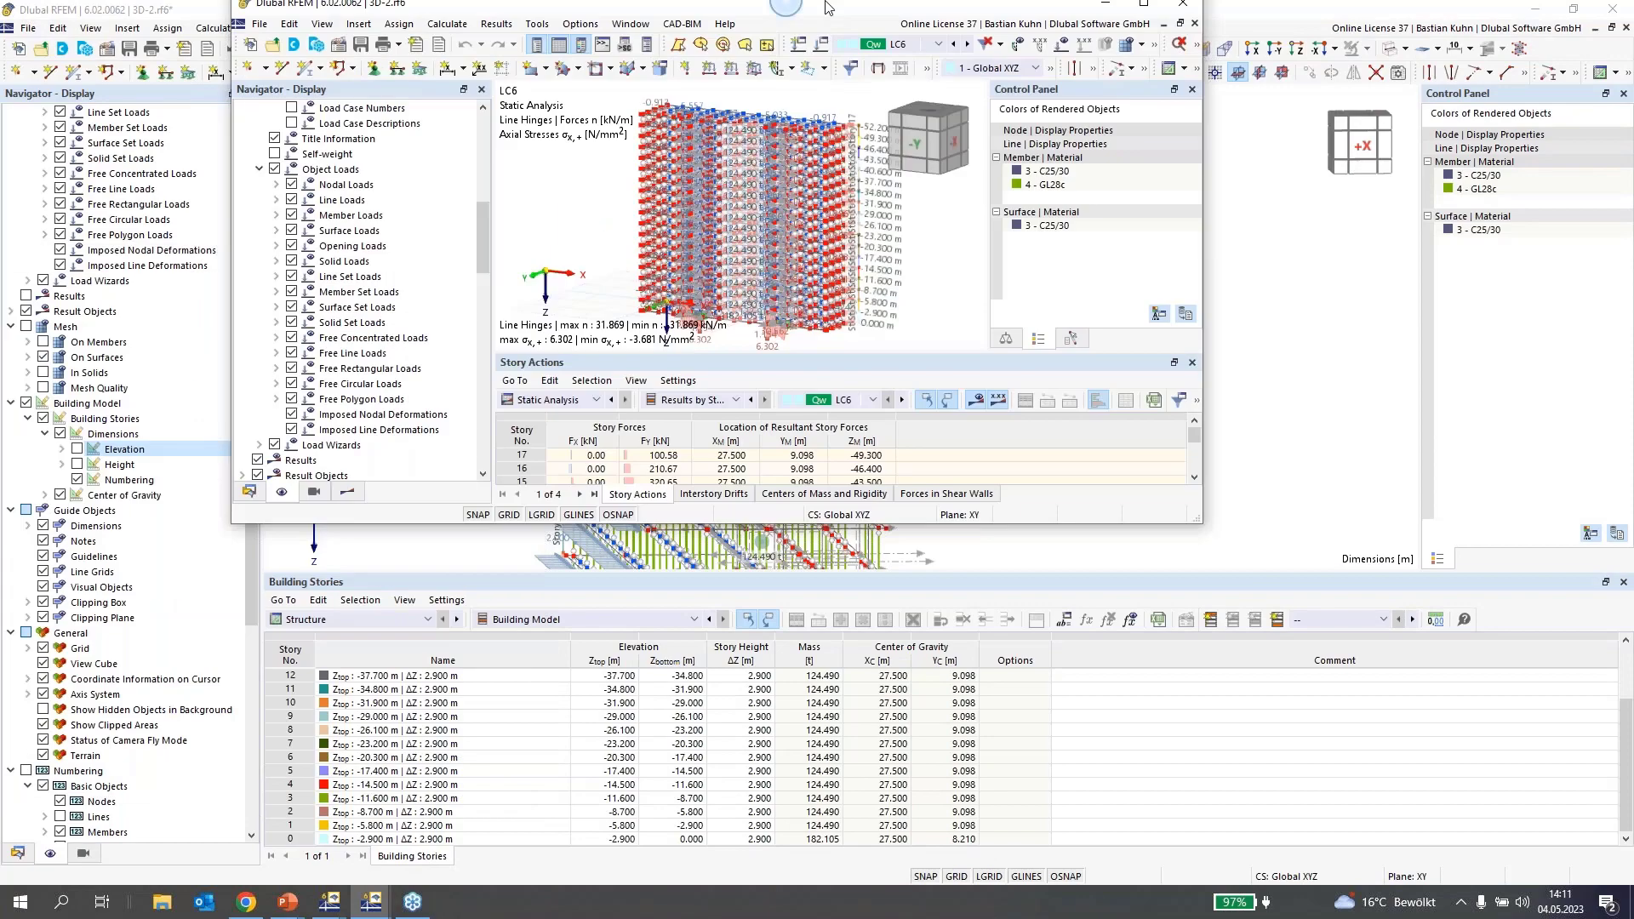
pyautogui.doubleClick(828, 7)
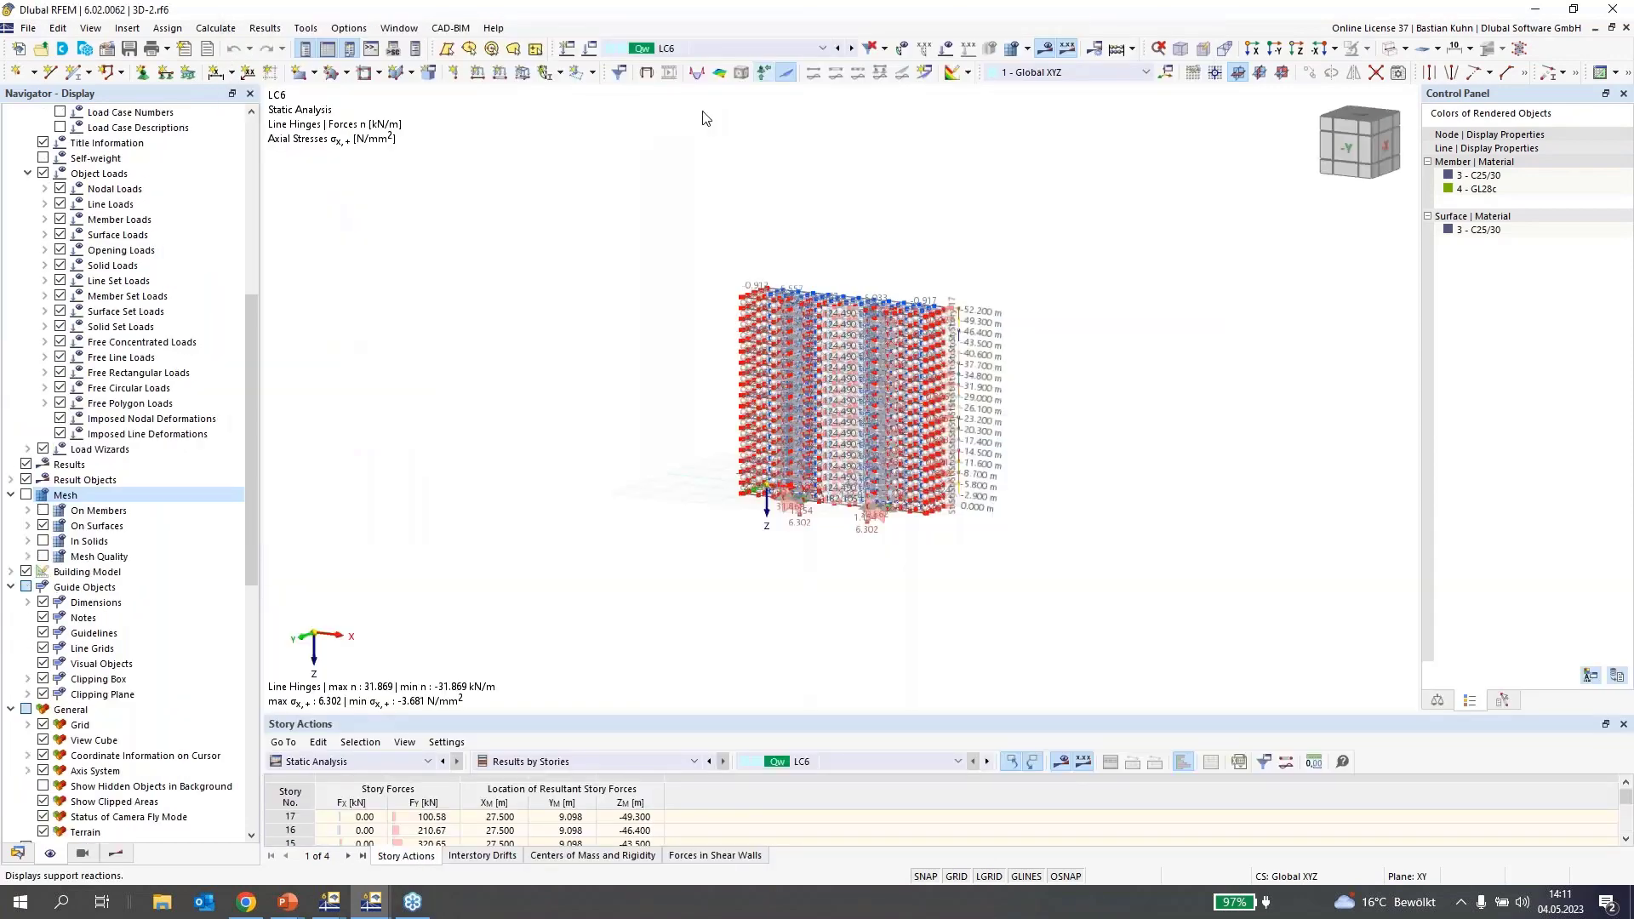
pyautogui.scroll(1, 933, 457)
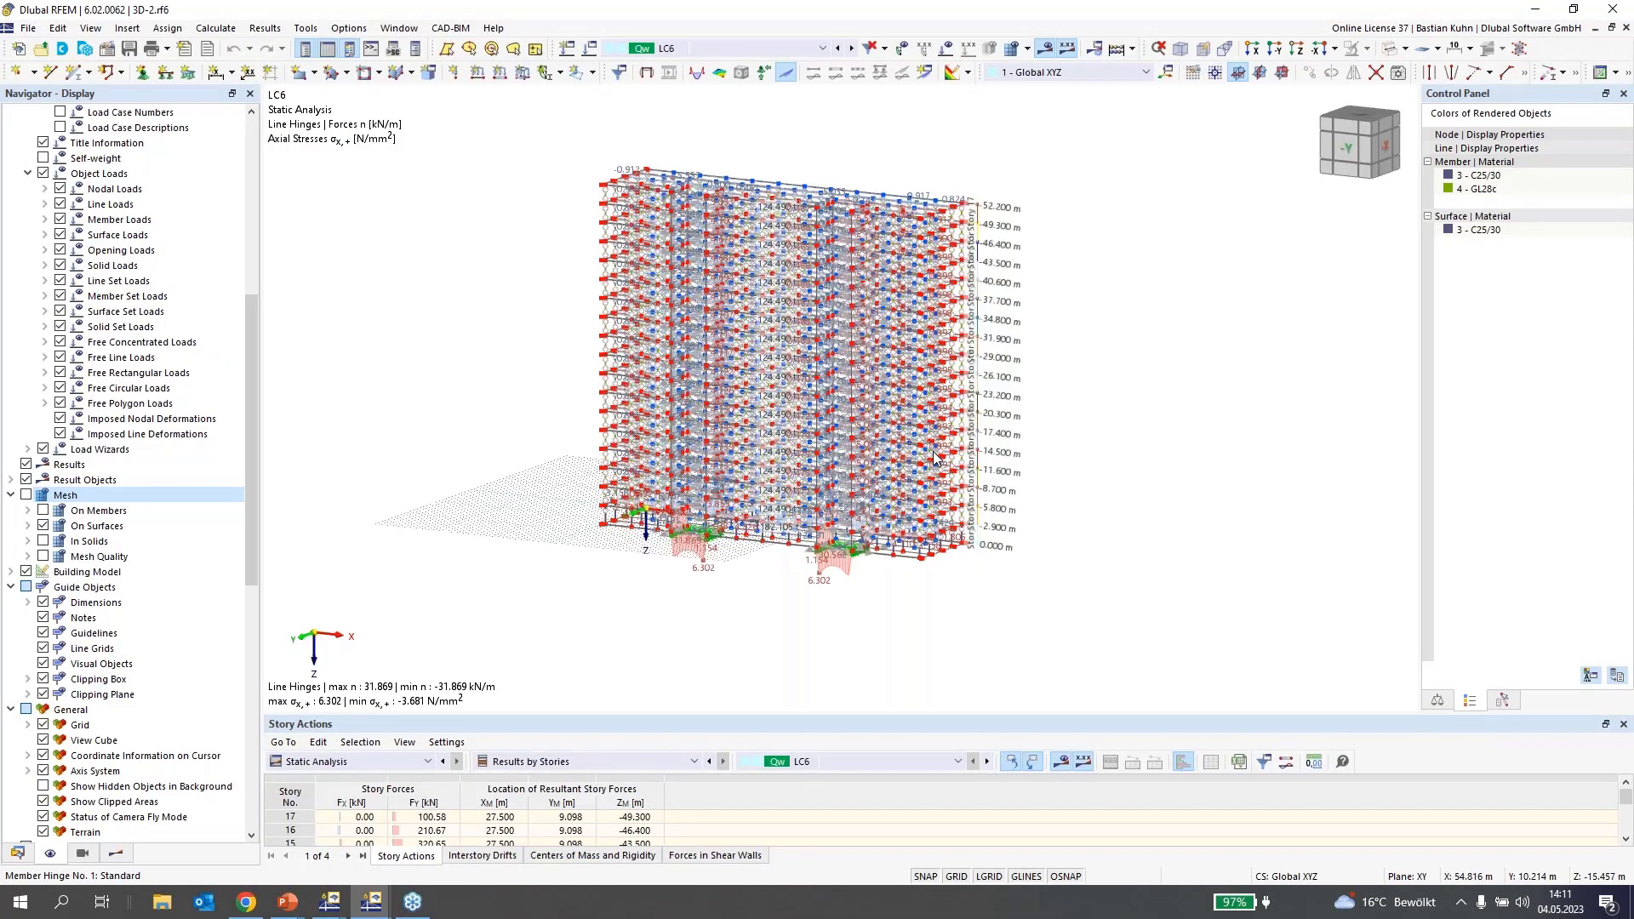
pyautogui.scroll(1, 934, 457)
pyautogui.scroll(-1, 930, 461)
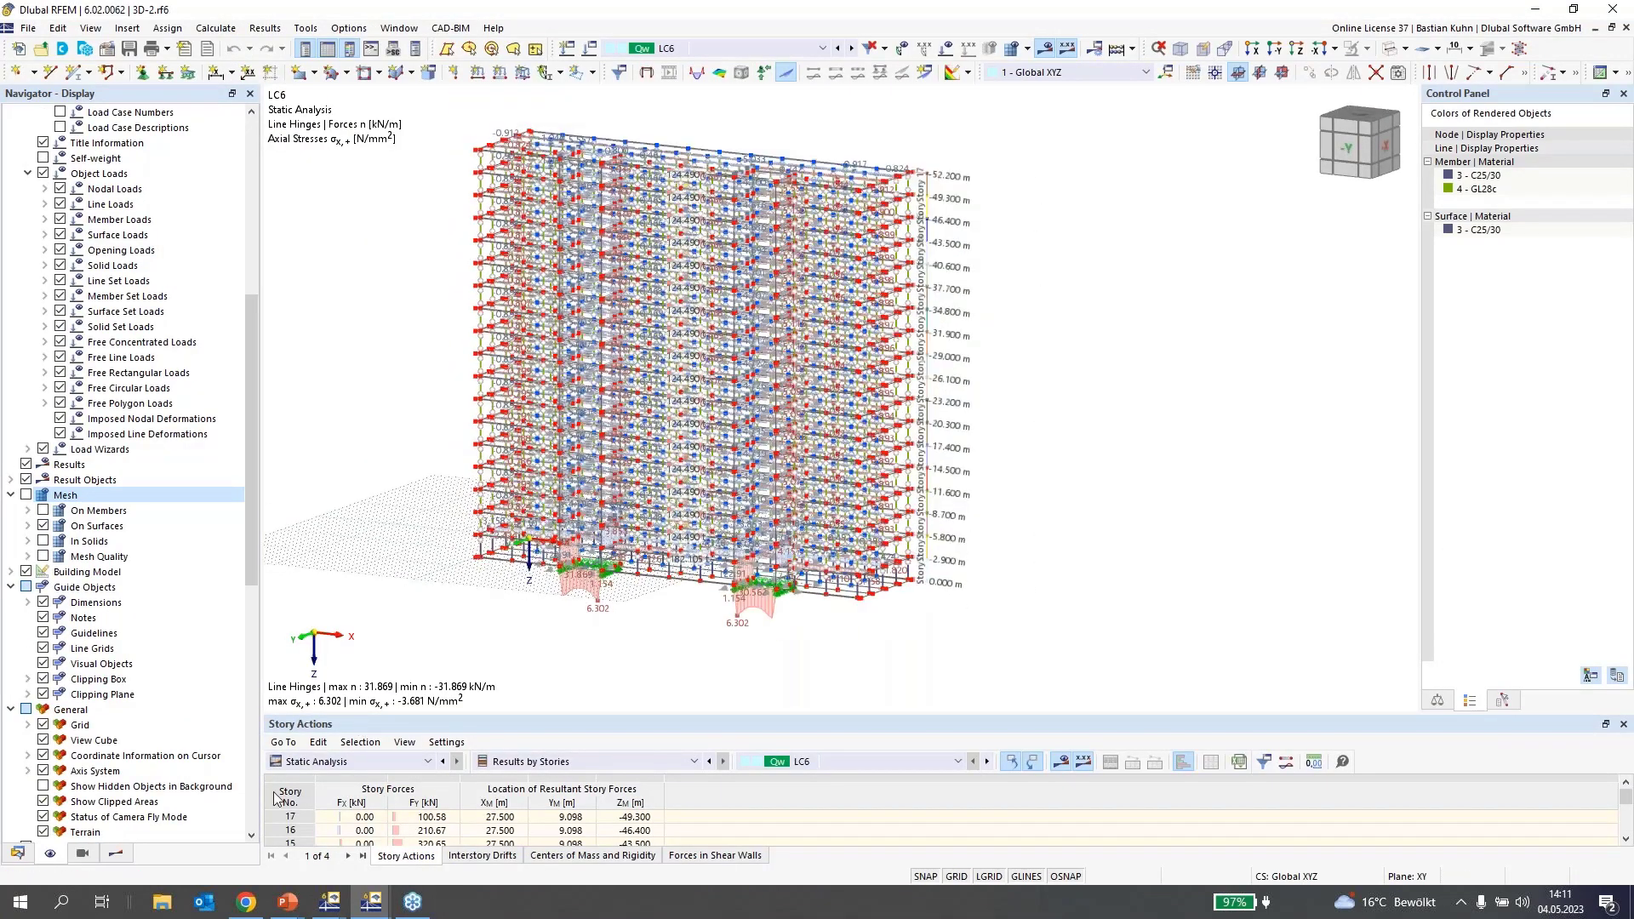
# - Open the results navigator, expand the releases, and browse the result sections of the shear walls by story
pyautogui.click(117, 855)
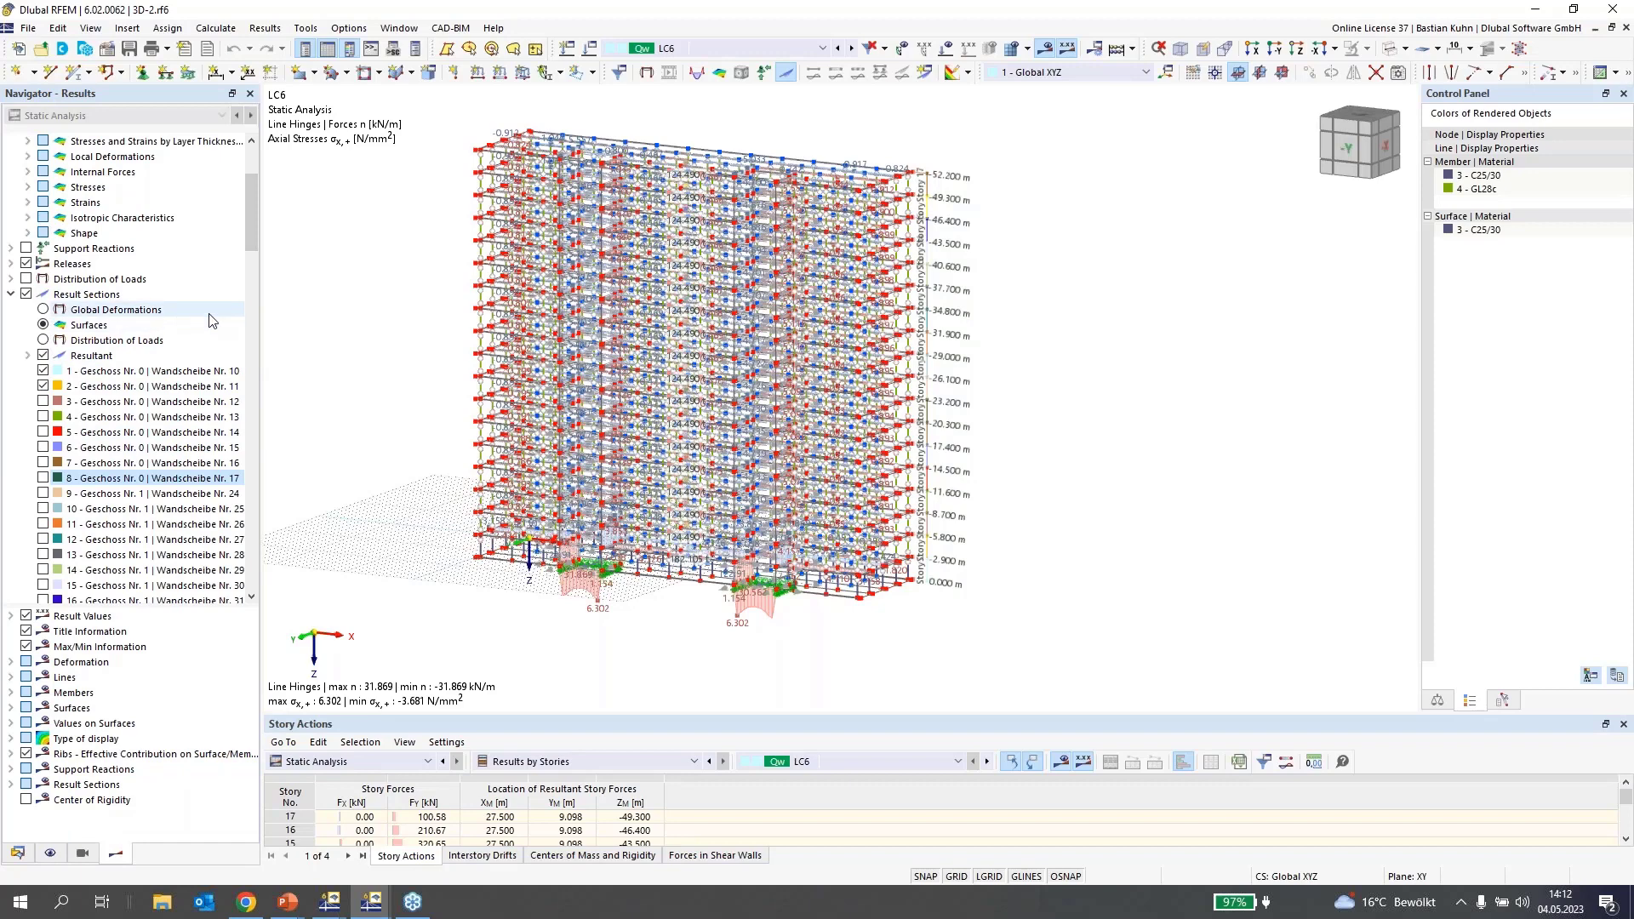
pyautogui.click(11, 263)
pyautogui.scroll(3, 213, 383)
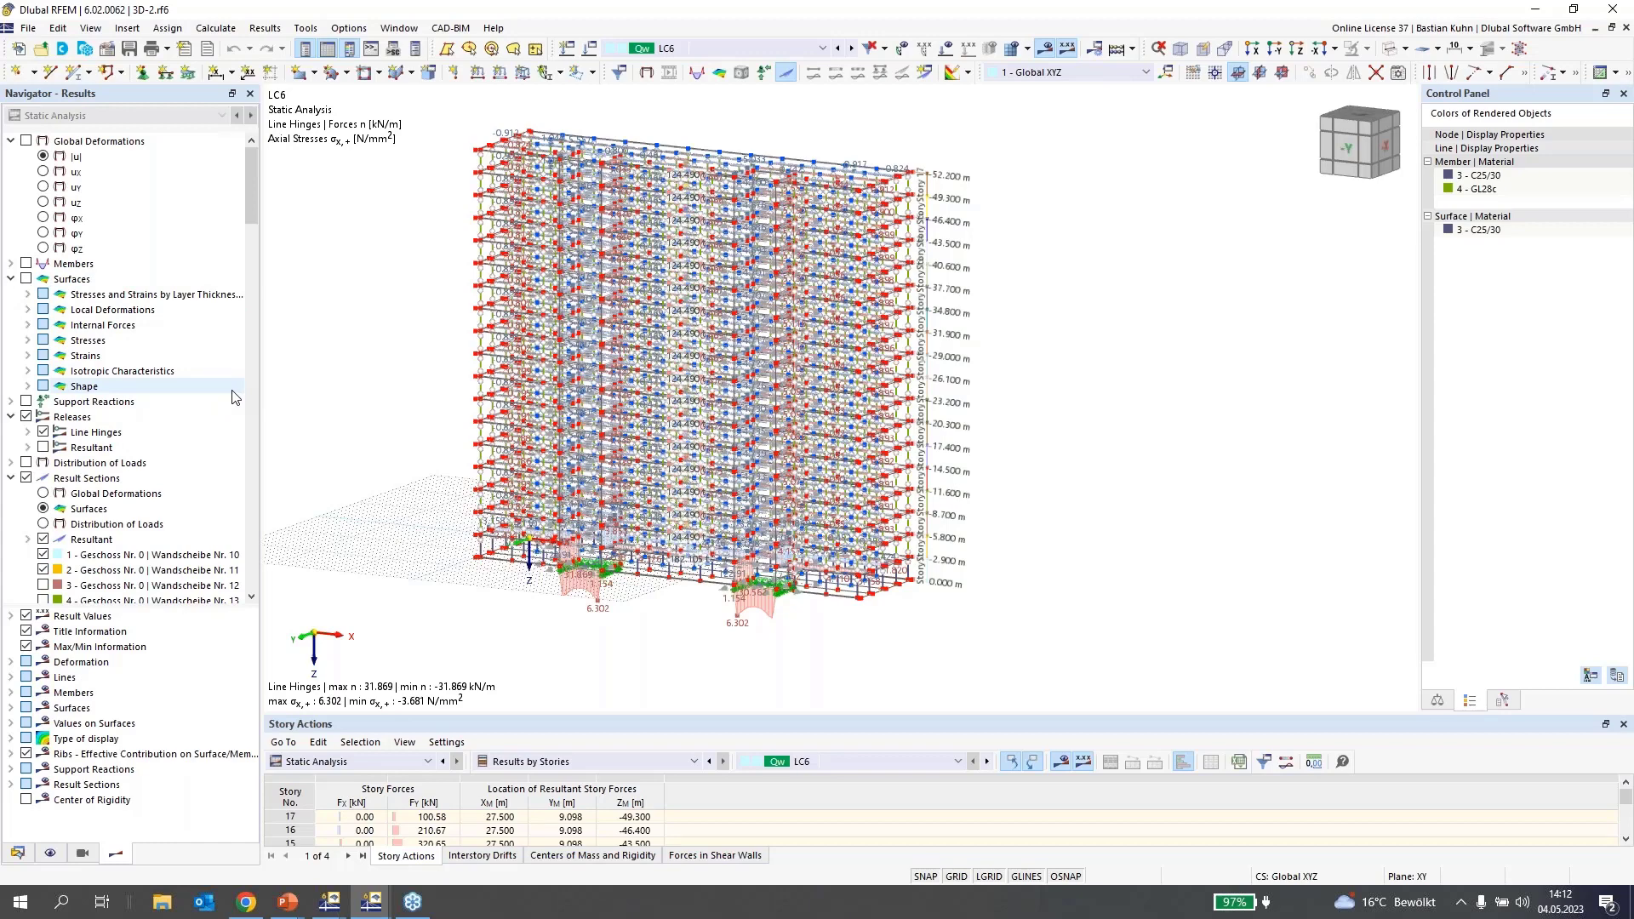
pyautogui.scroll(-10, 236, 396)
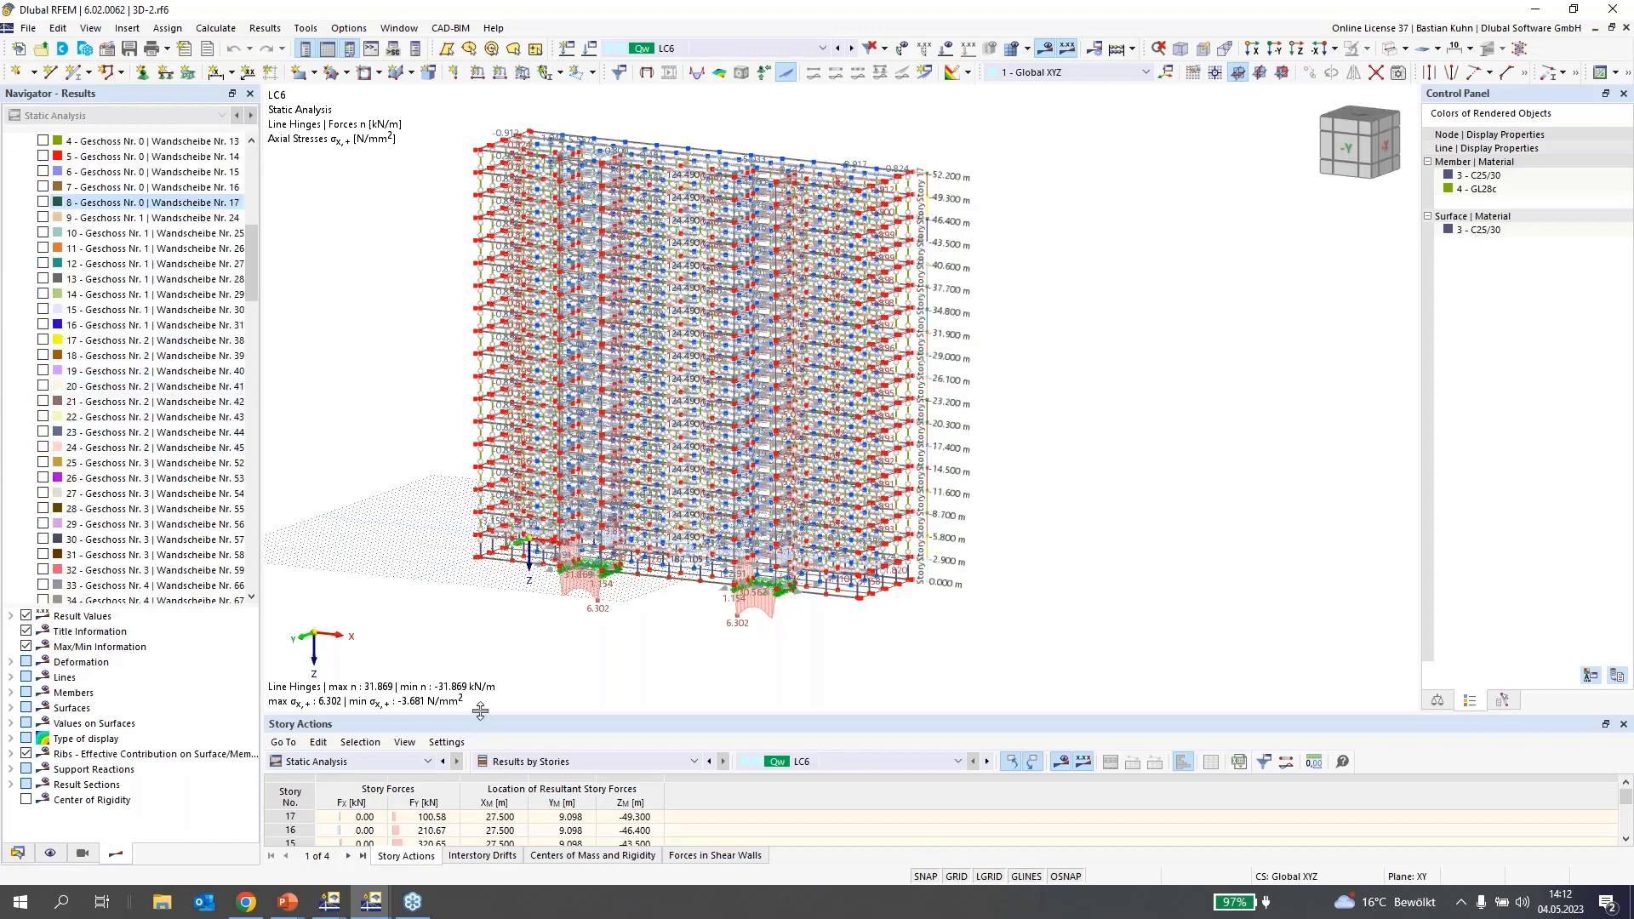
# - Enlarge the results-by-stories table and review the LC6 story actions, interstory drifts, and centers of mass and rigidity
pyautogui.moveTo(481, 712); pyautogui.dragTo(464, 501)
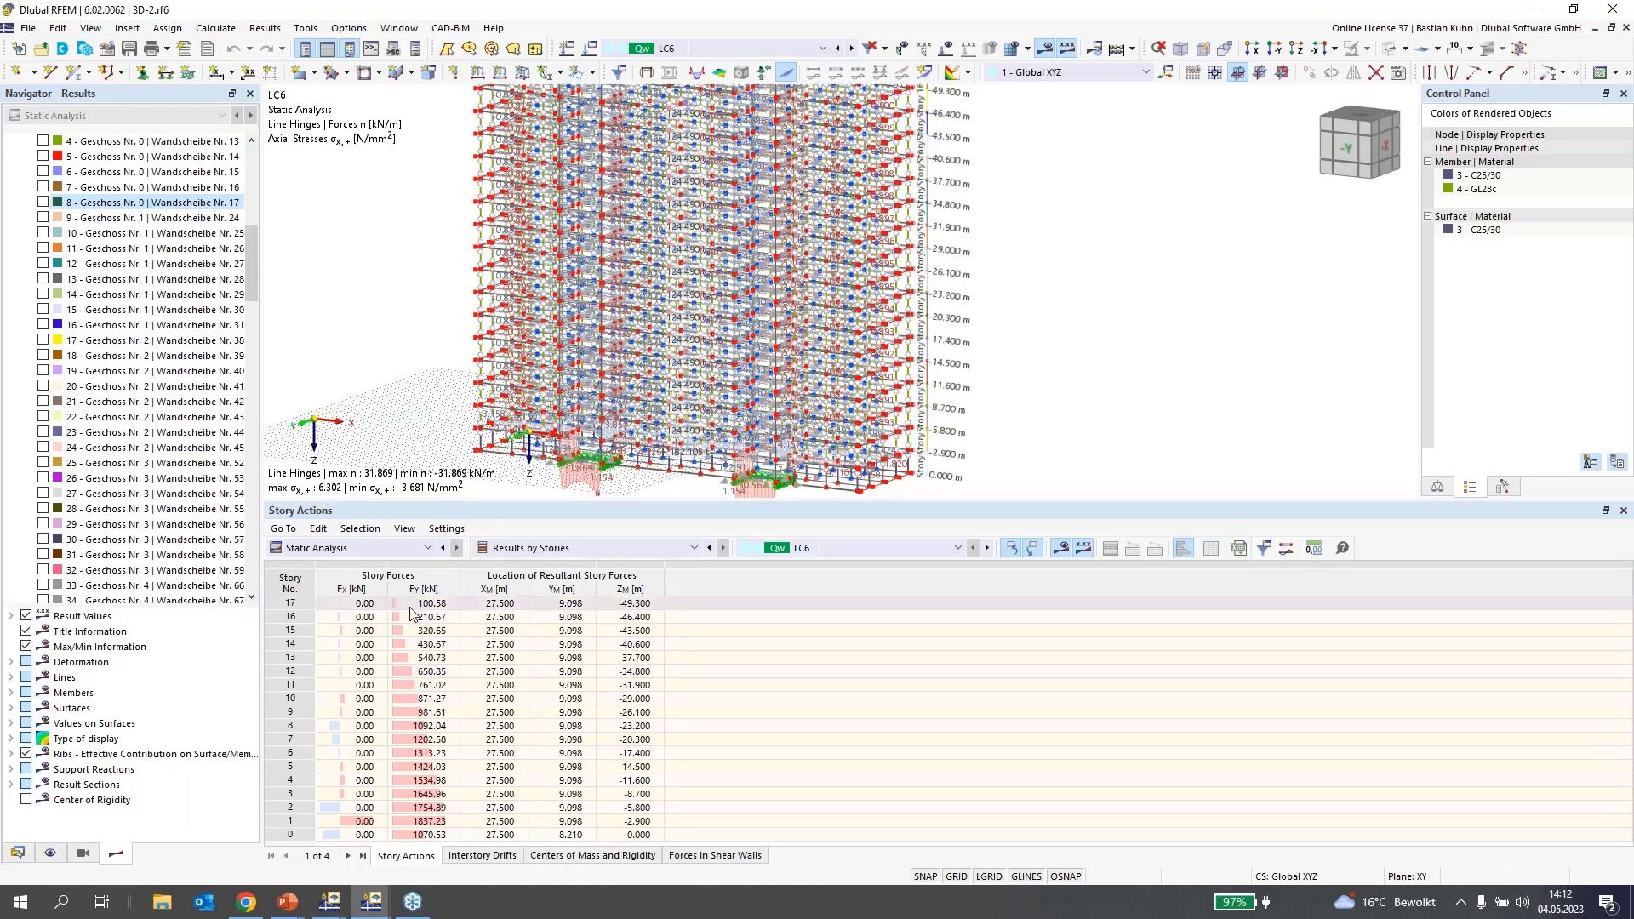
pyautogui.moveTo(1099, 352); pyautogui.dragTo(983, 350, button='middle')
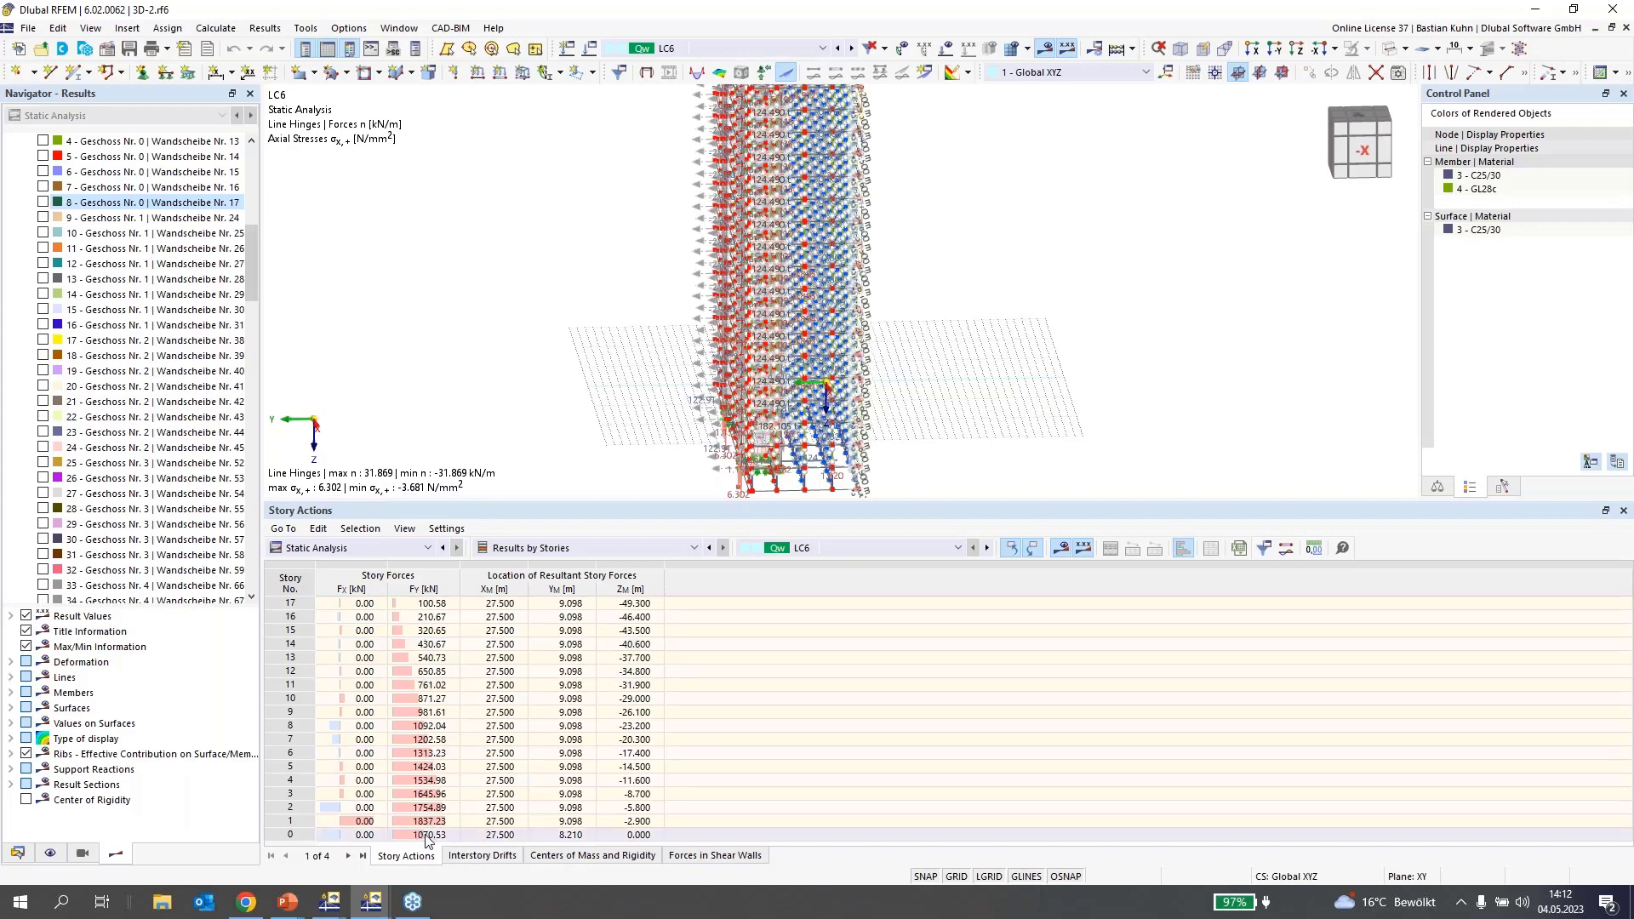
pyautogui.click(483, 855)
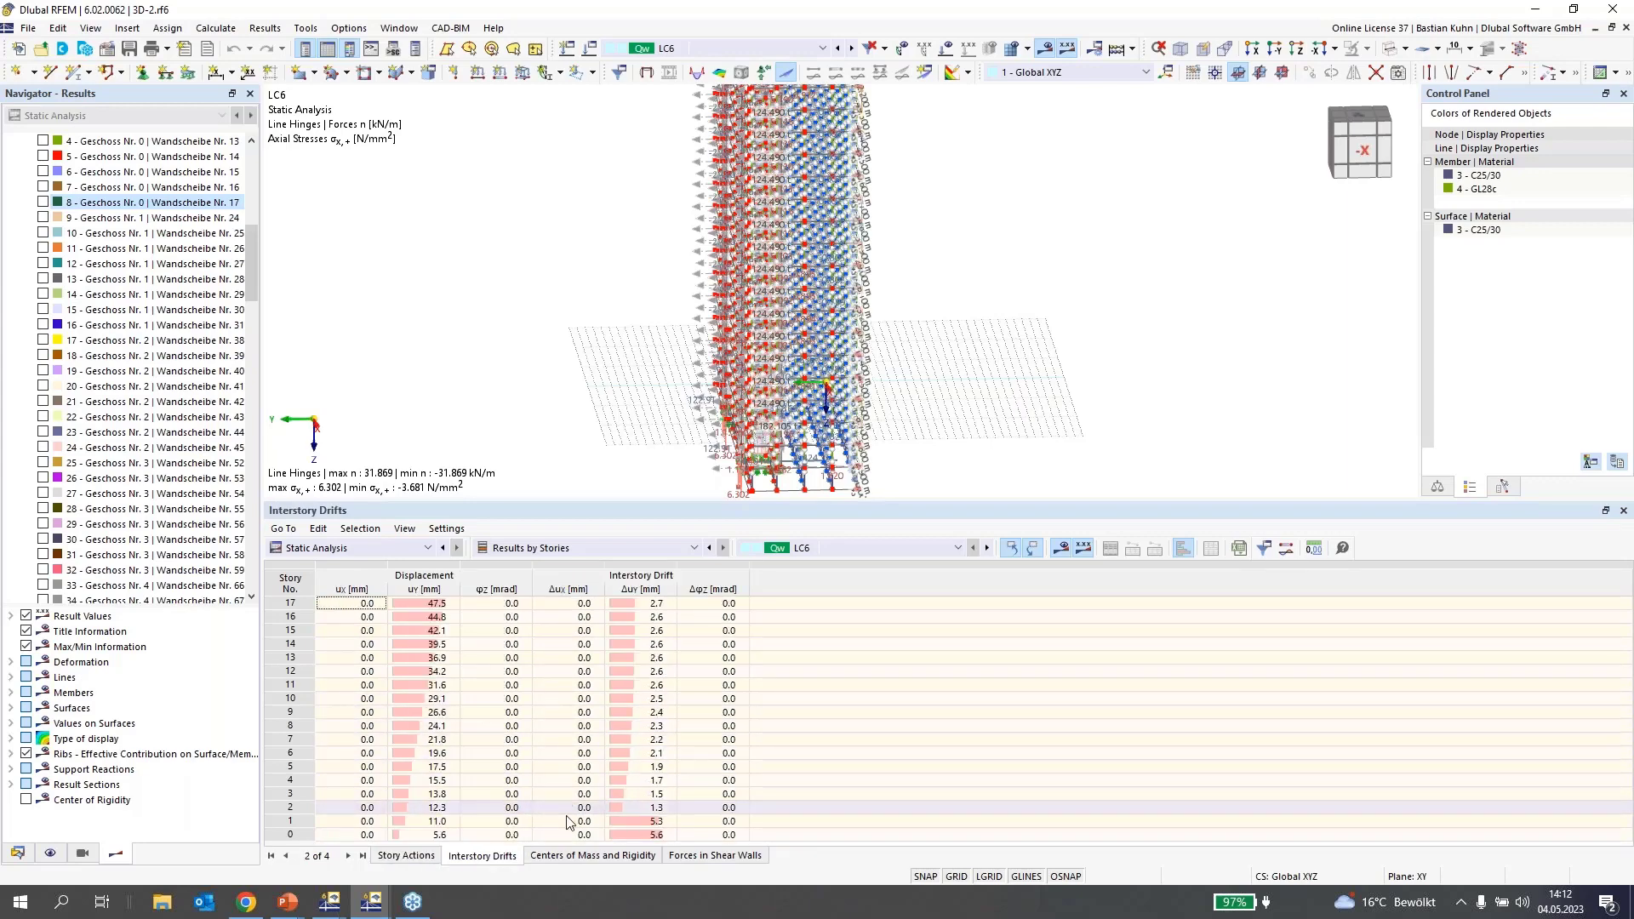
pyautogui.click(593, 855)
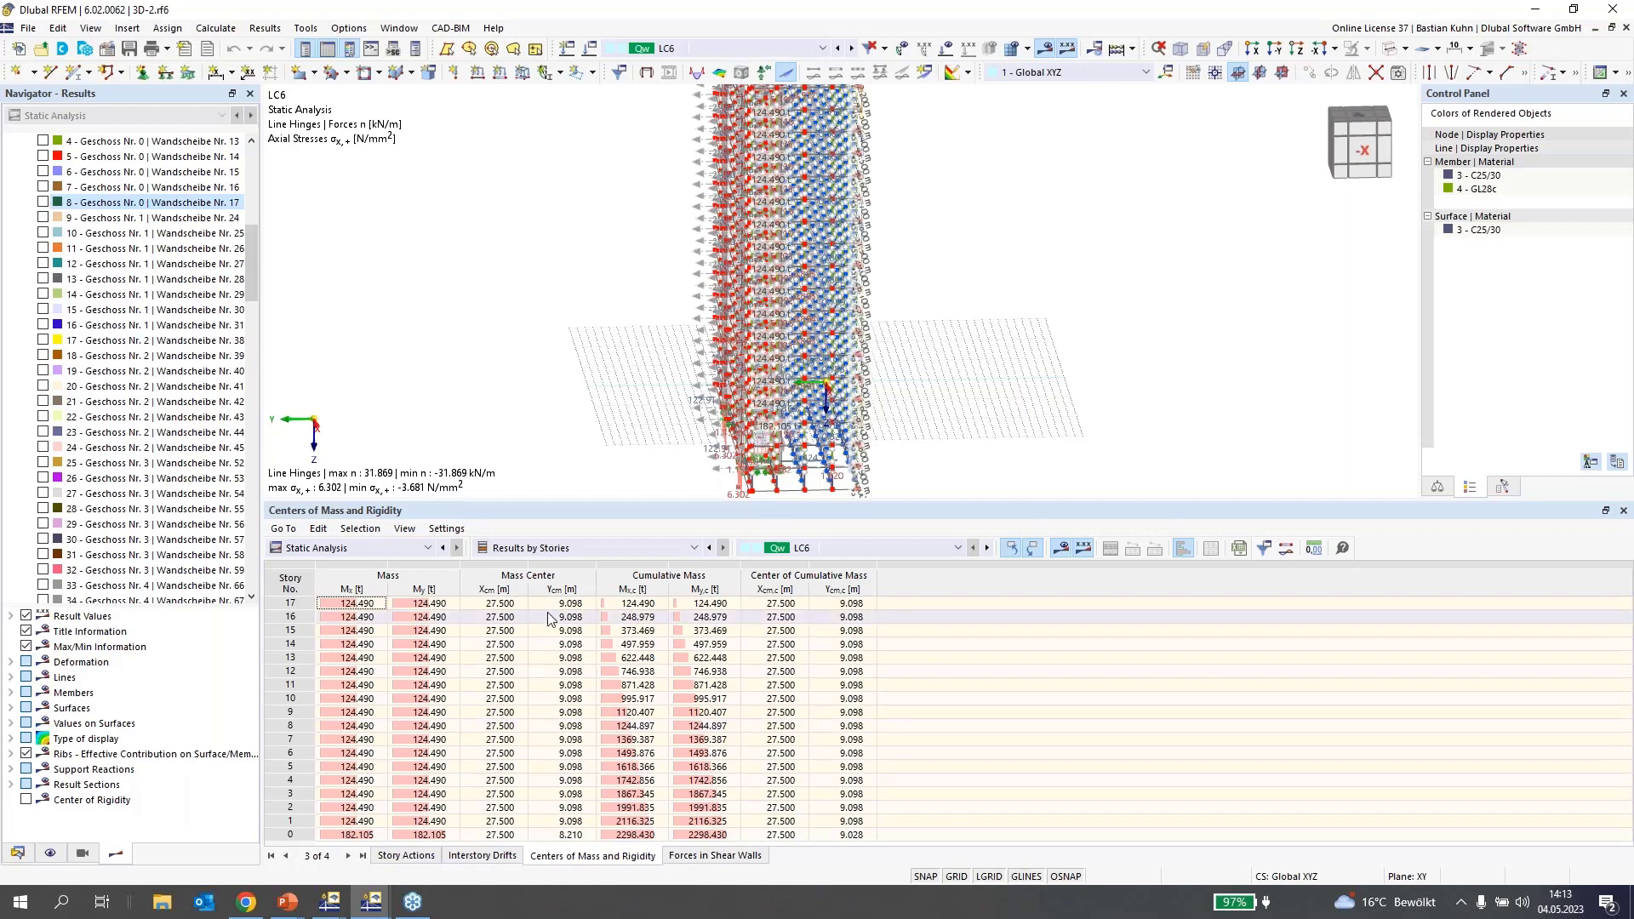
# - Orbit to see both building faces and select result section 2, Geschoss Nr. 0 | Wandscheibe Nr. 11, among the result sections
pyautogui.scroll(-3, 623, 412)
pyautogui.moveTo(632, 425); pyautogui.dragTo(767, 380, button='middle')
pyautogui.scroll(2, 762, 379)
pyautogui.scroll(8, 235, 294)
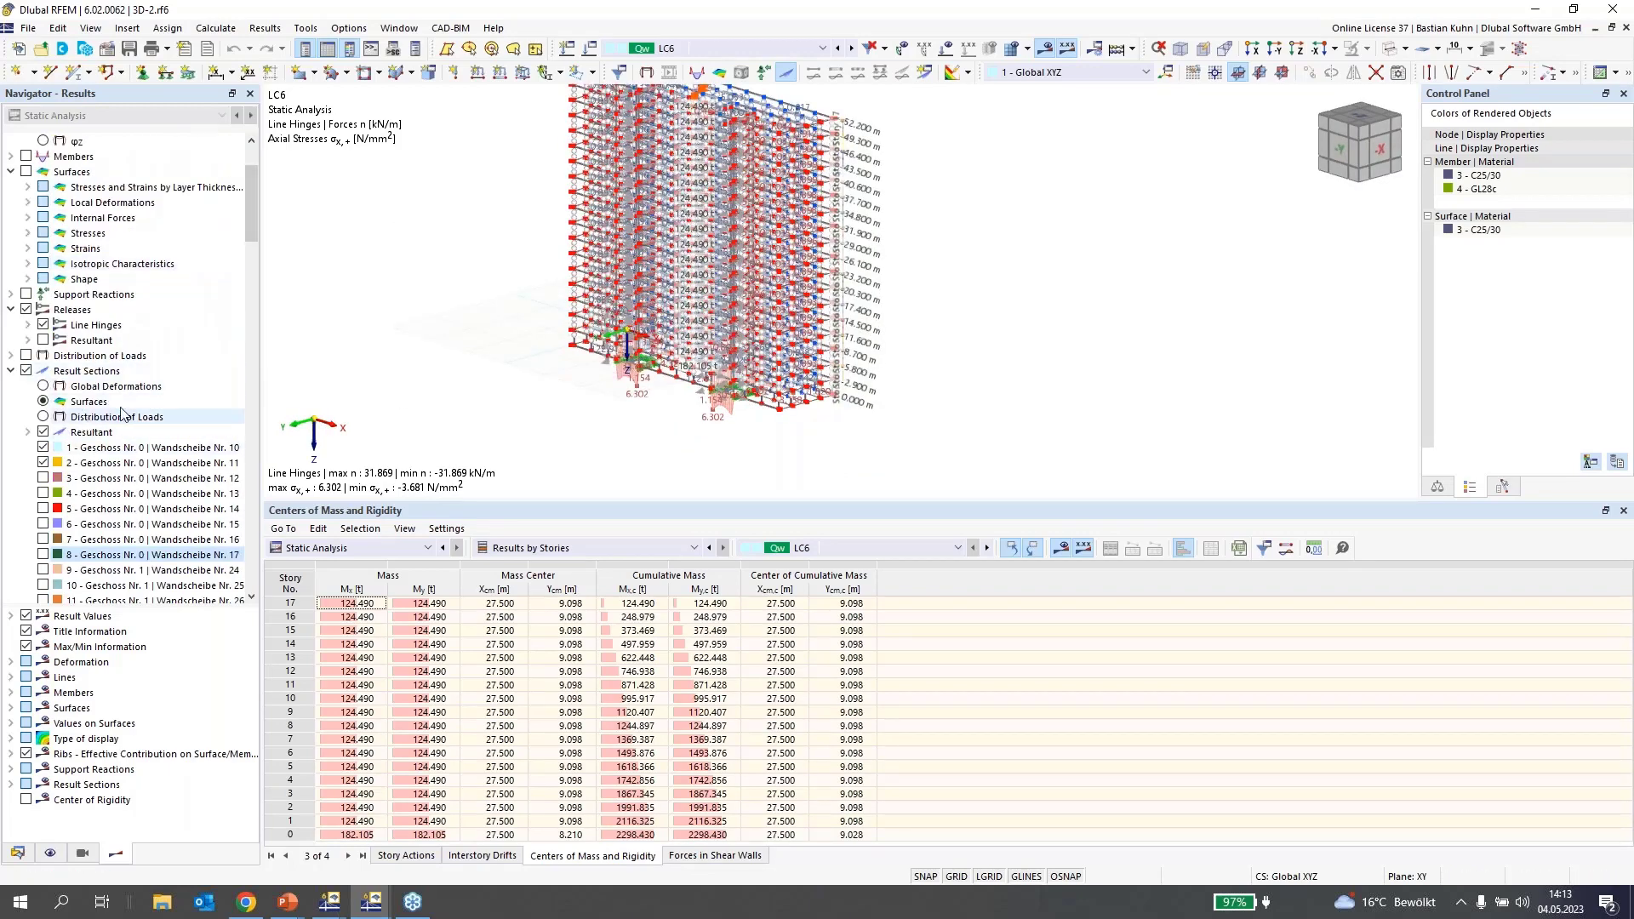
pyautogui.scroll(-3, 141, 400)
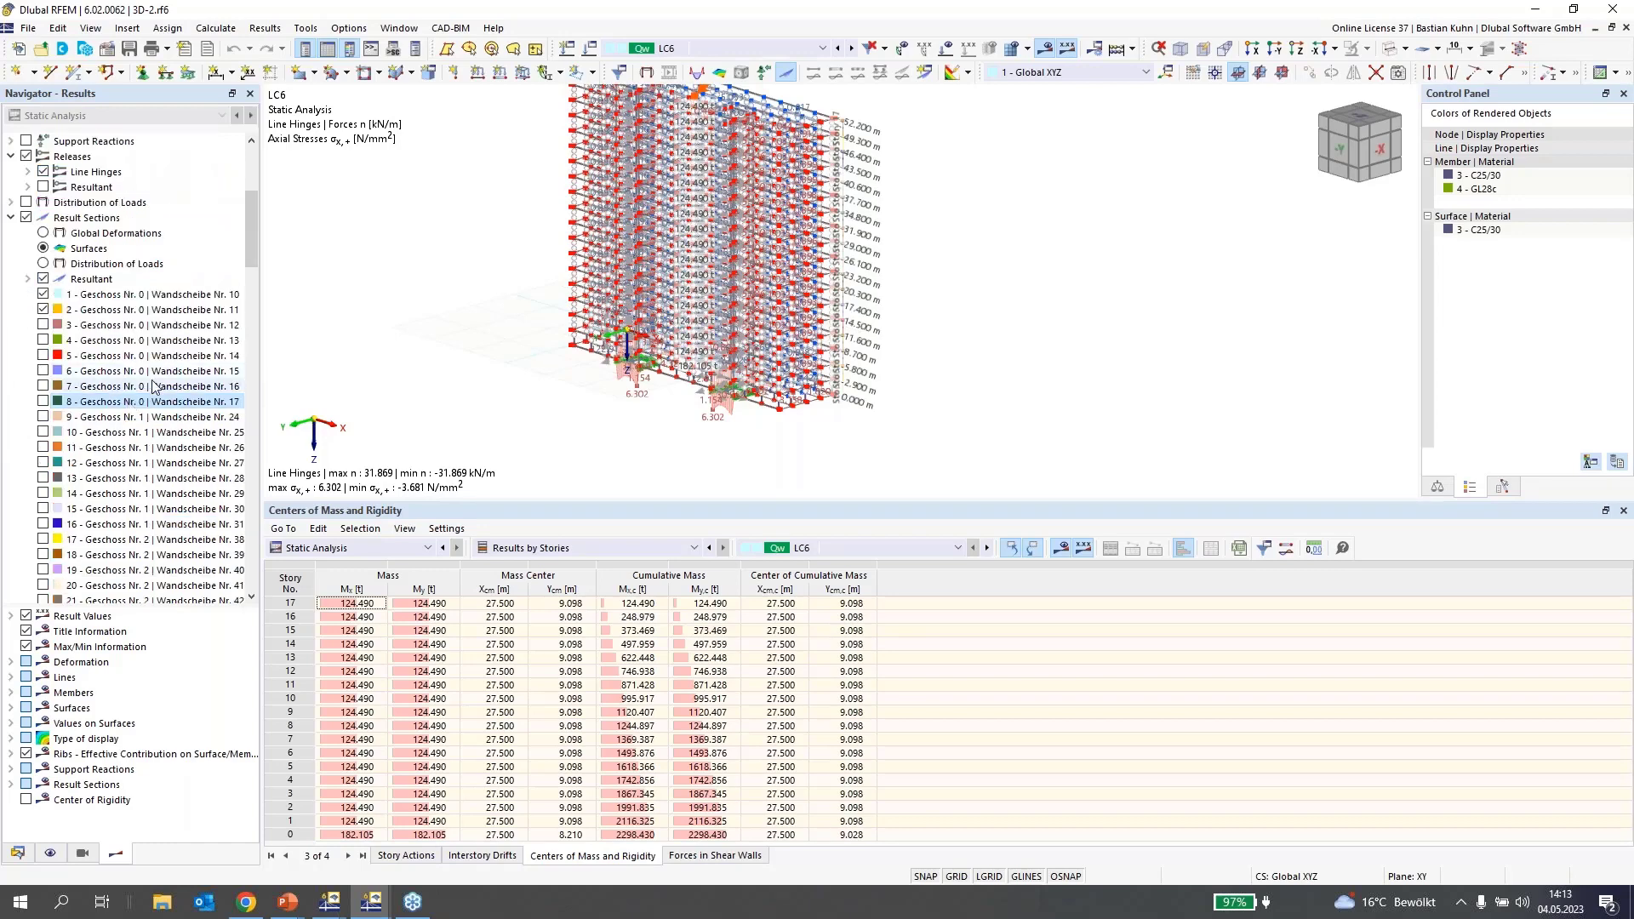
pyautogui.scroll(-3, 200, 349)
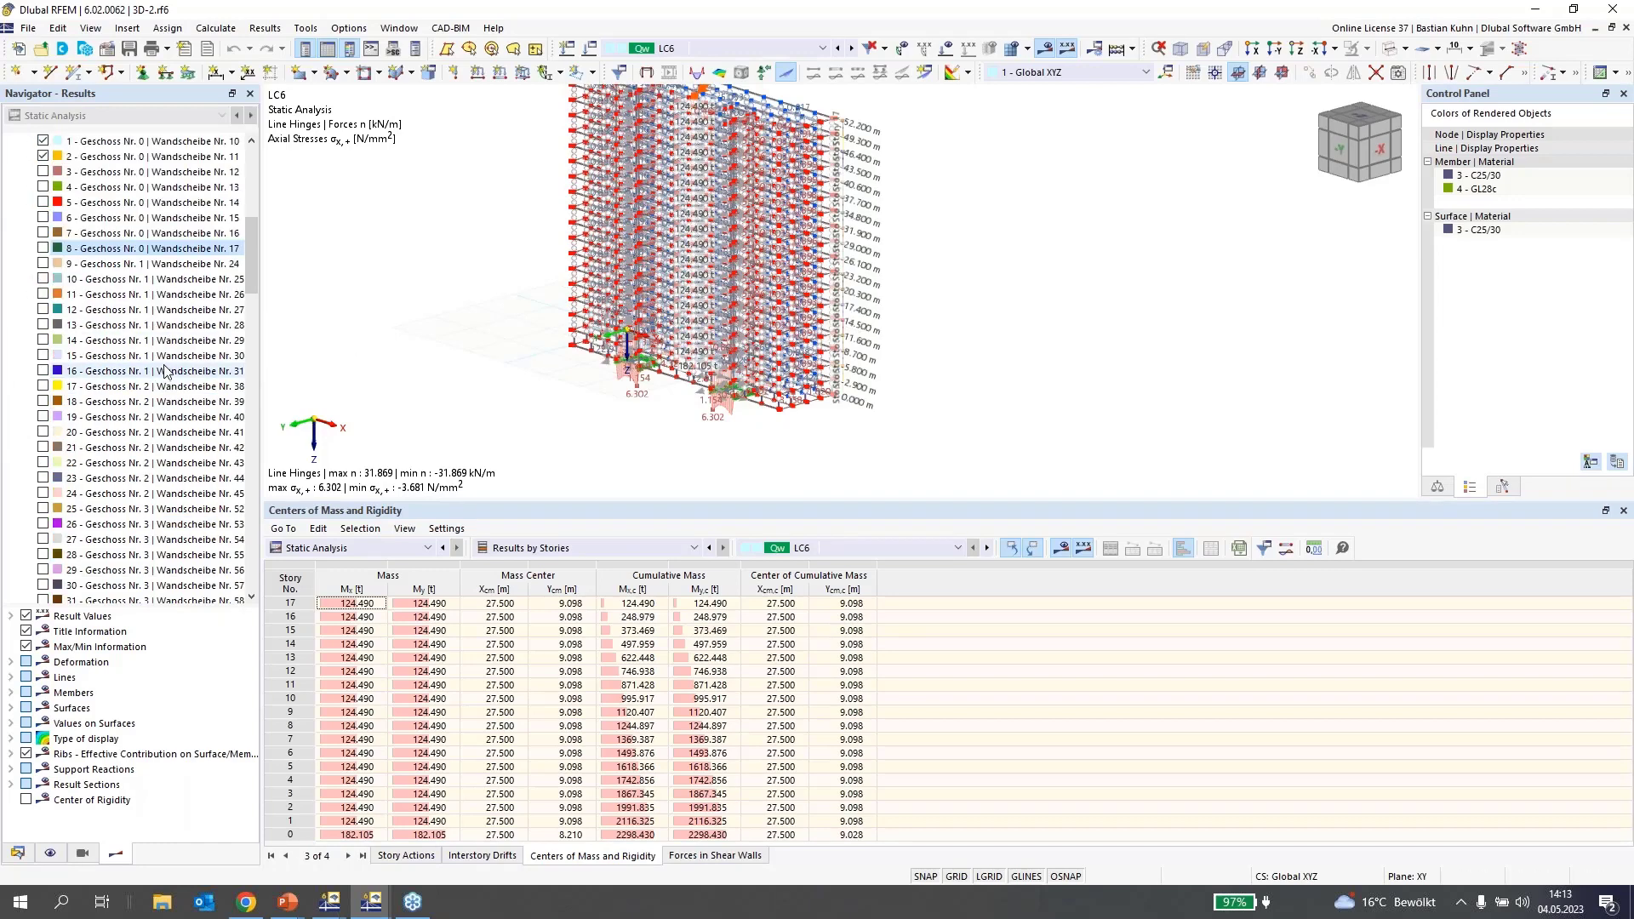
pyautogui.click(104, 160)
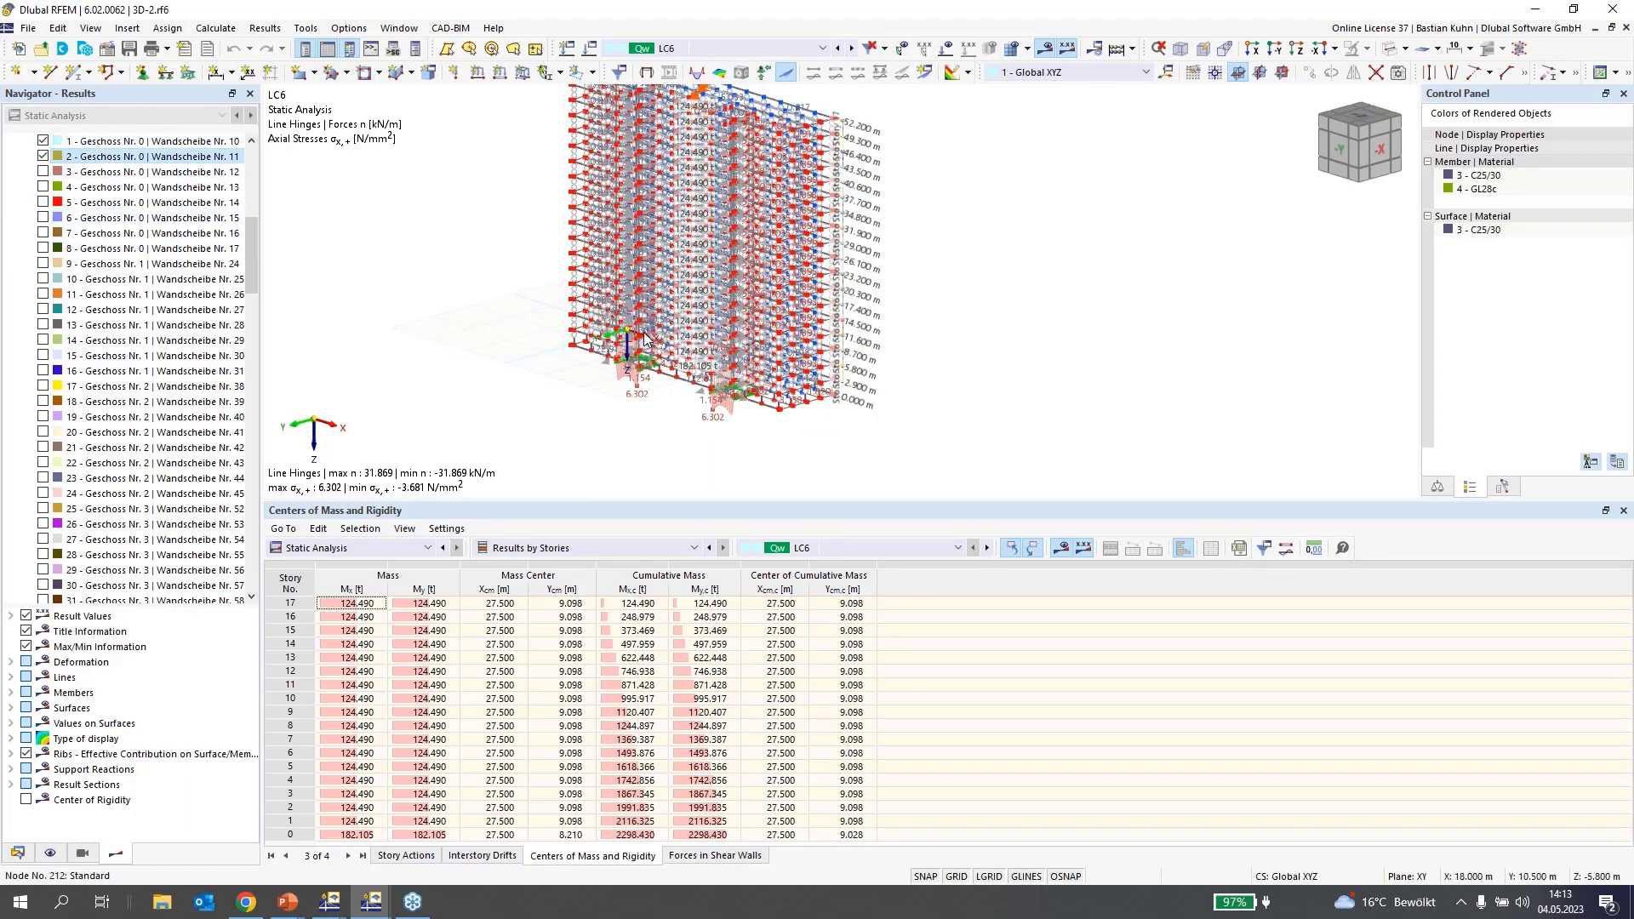
# - Examine the axial stress diagrams of the result sections at the base of the two building cores
pyautogui.scroll(1, 644, 339)
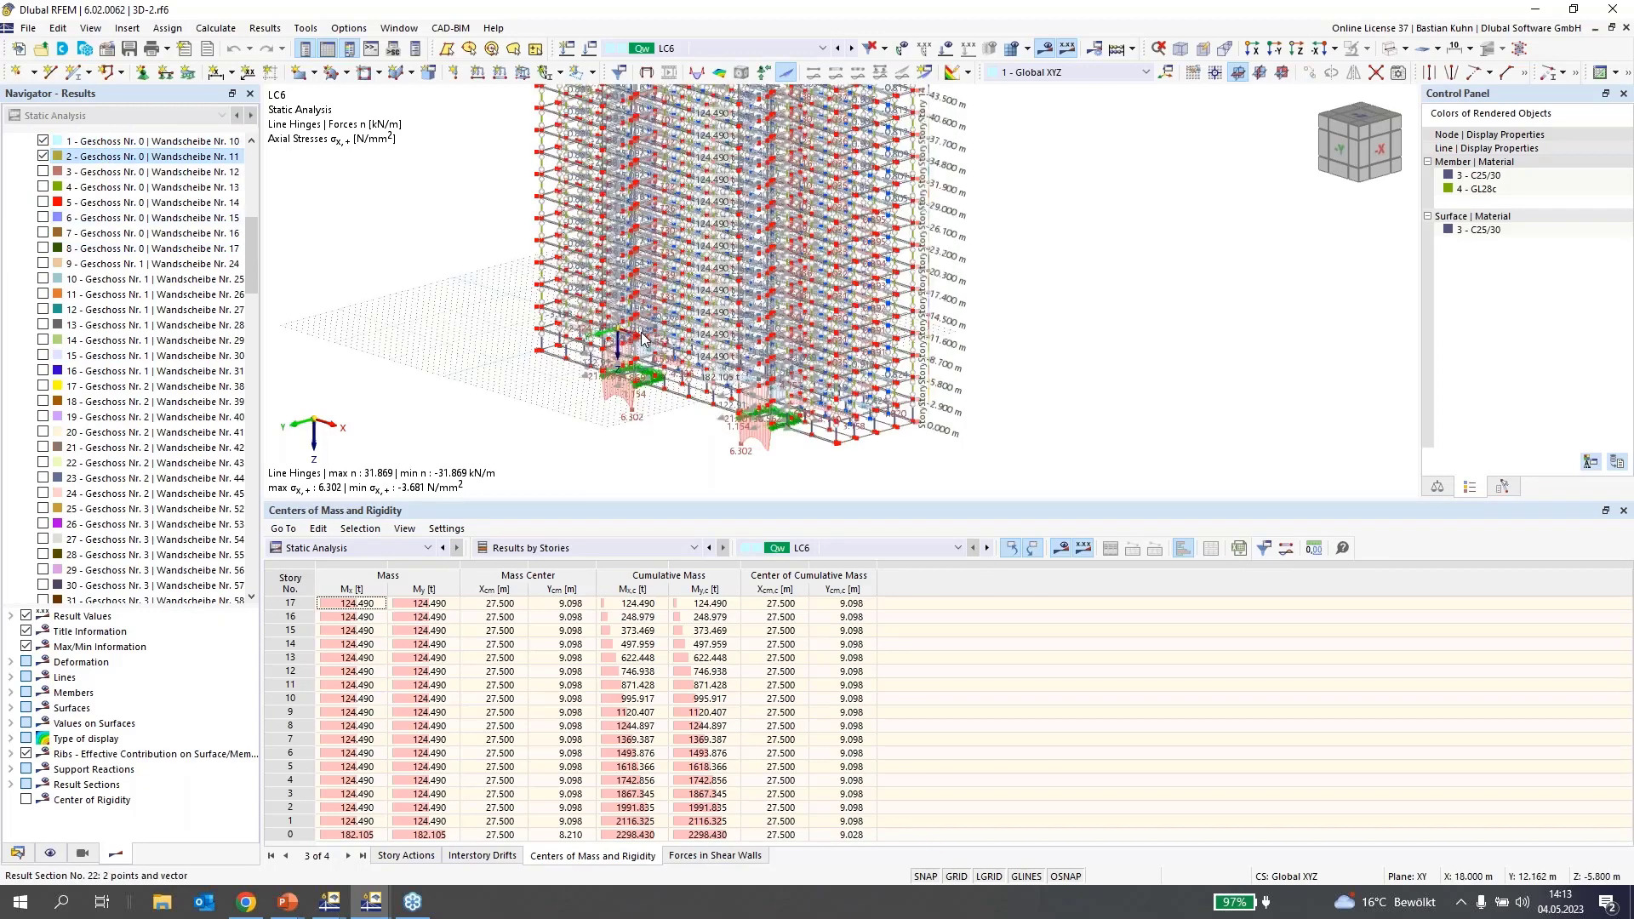
pyautogui.scroll(3, 644, 339)
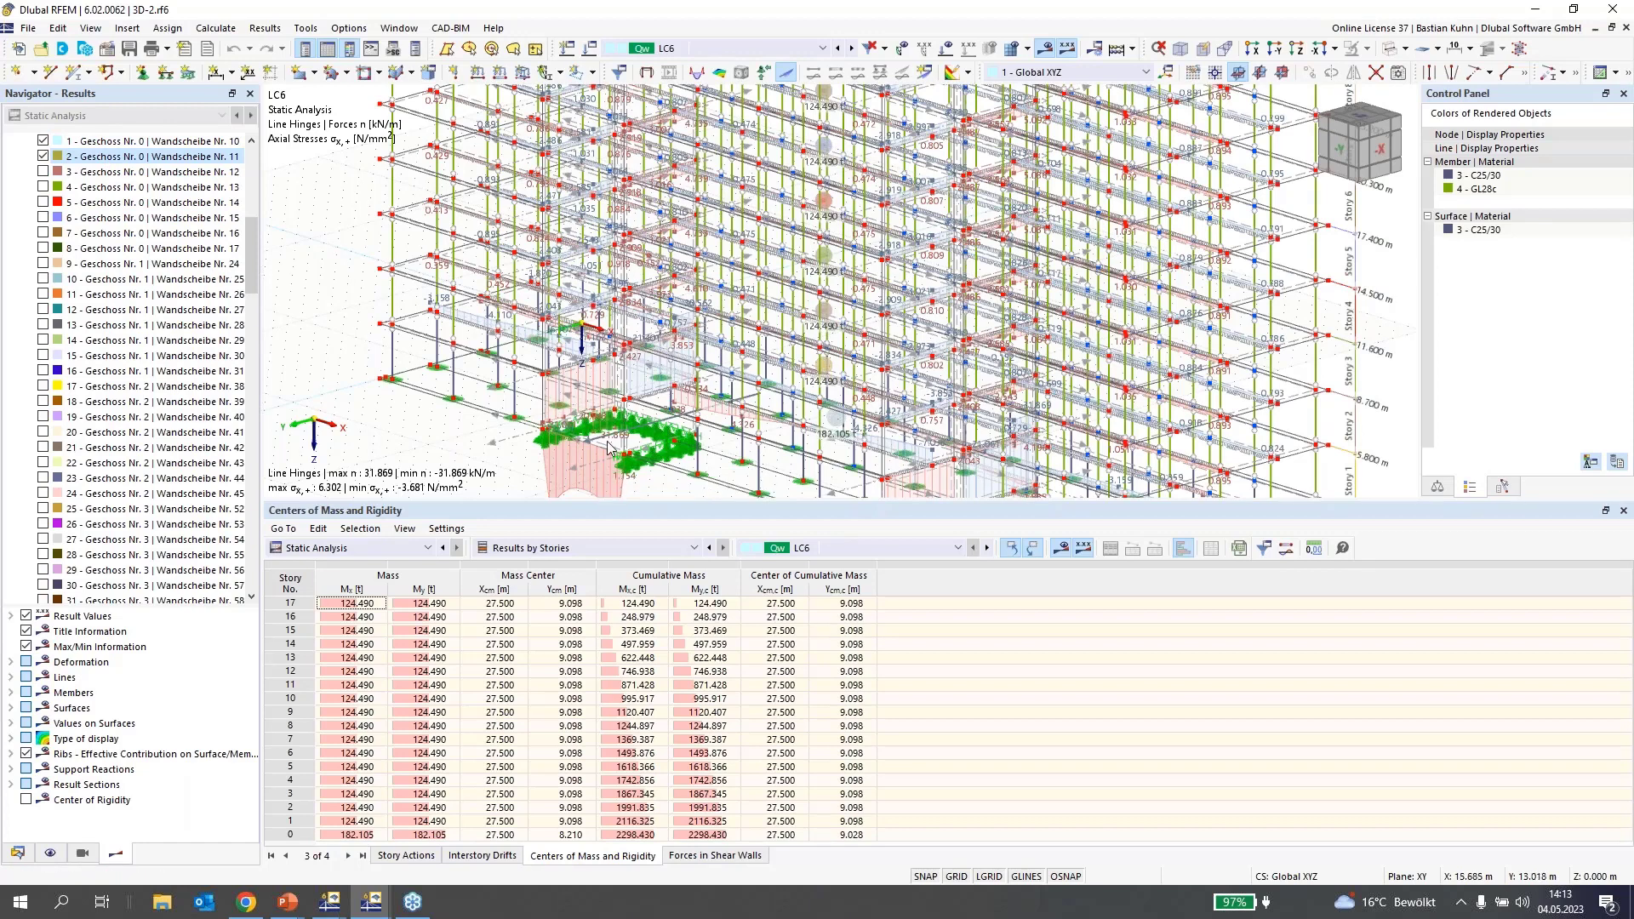
pyautogui.scroll(-1, 608, 447)
pyautogui.scroll(-2, 607, 447)
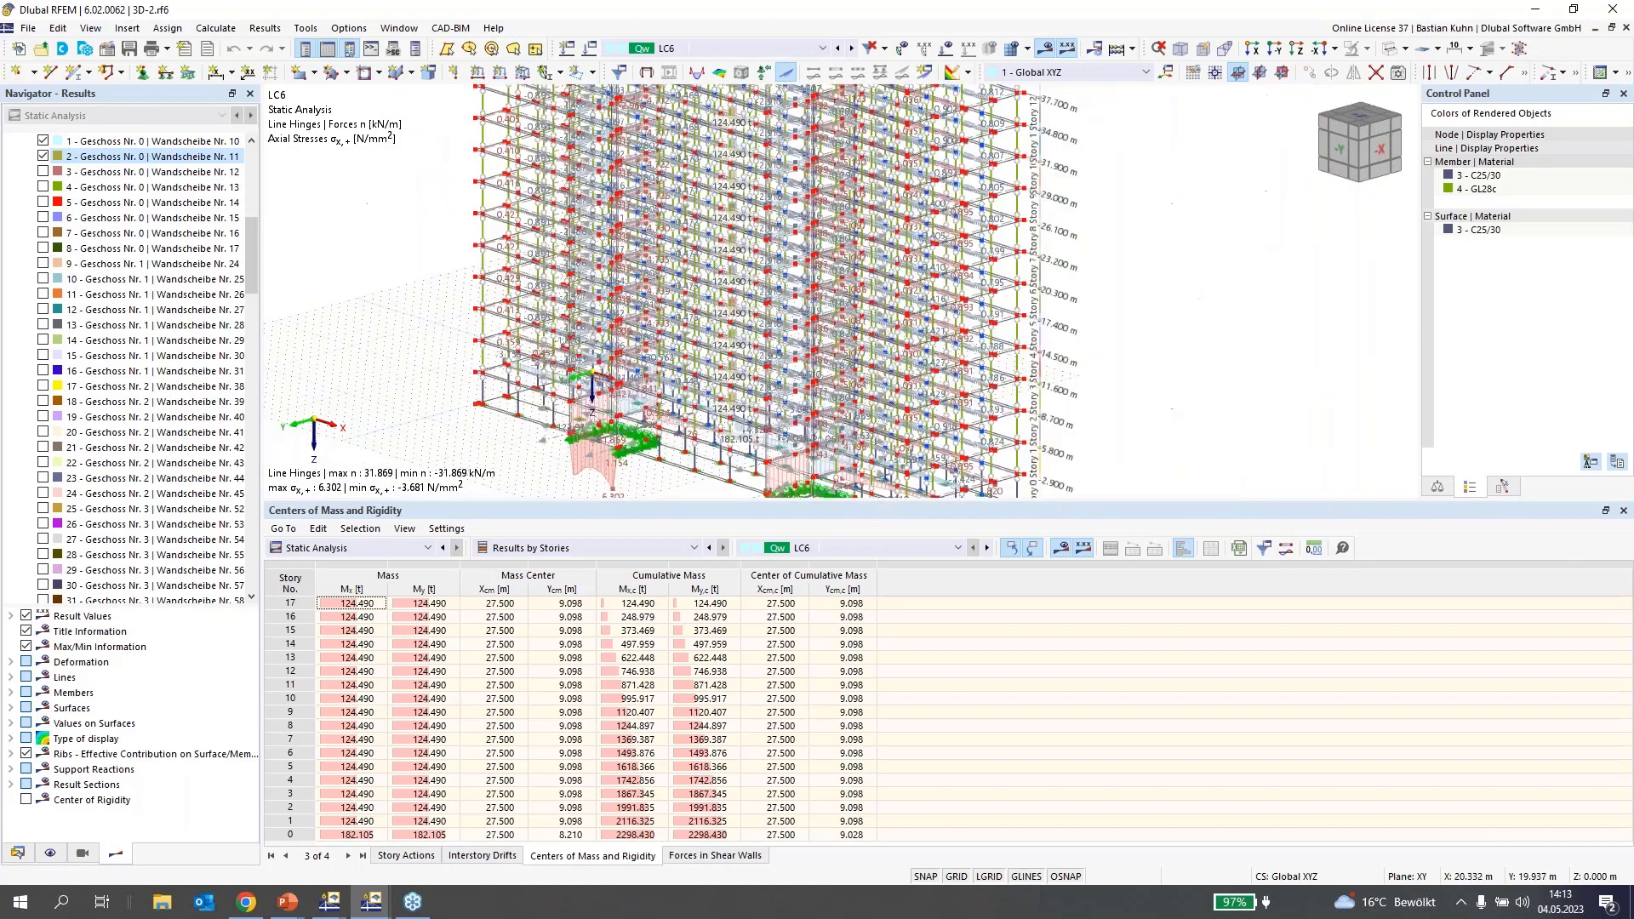
pyautogui.scroll(-1, 608, 447)
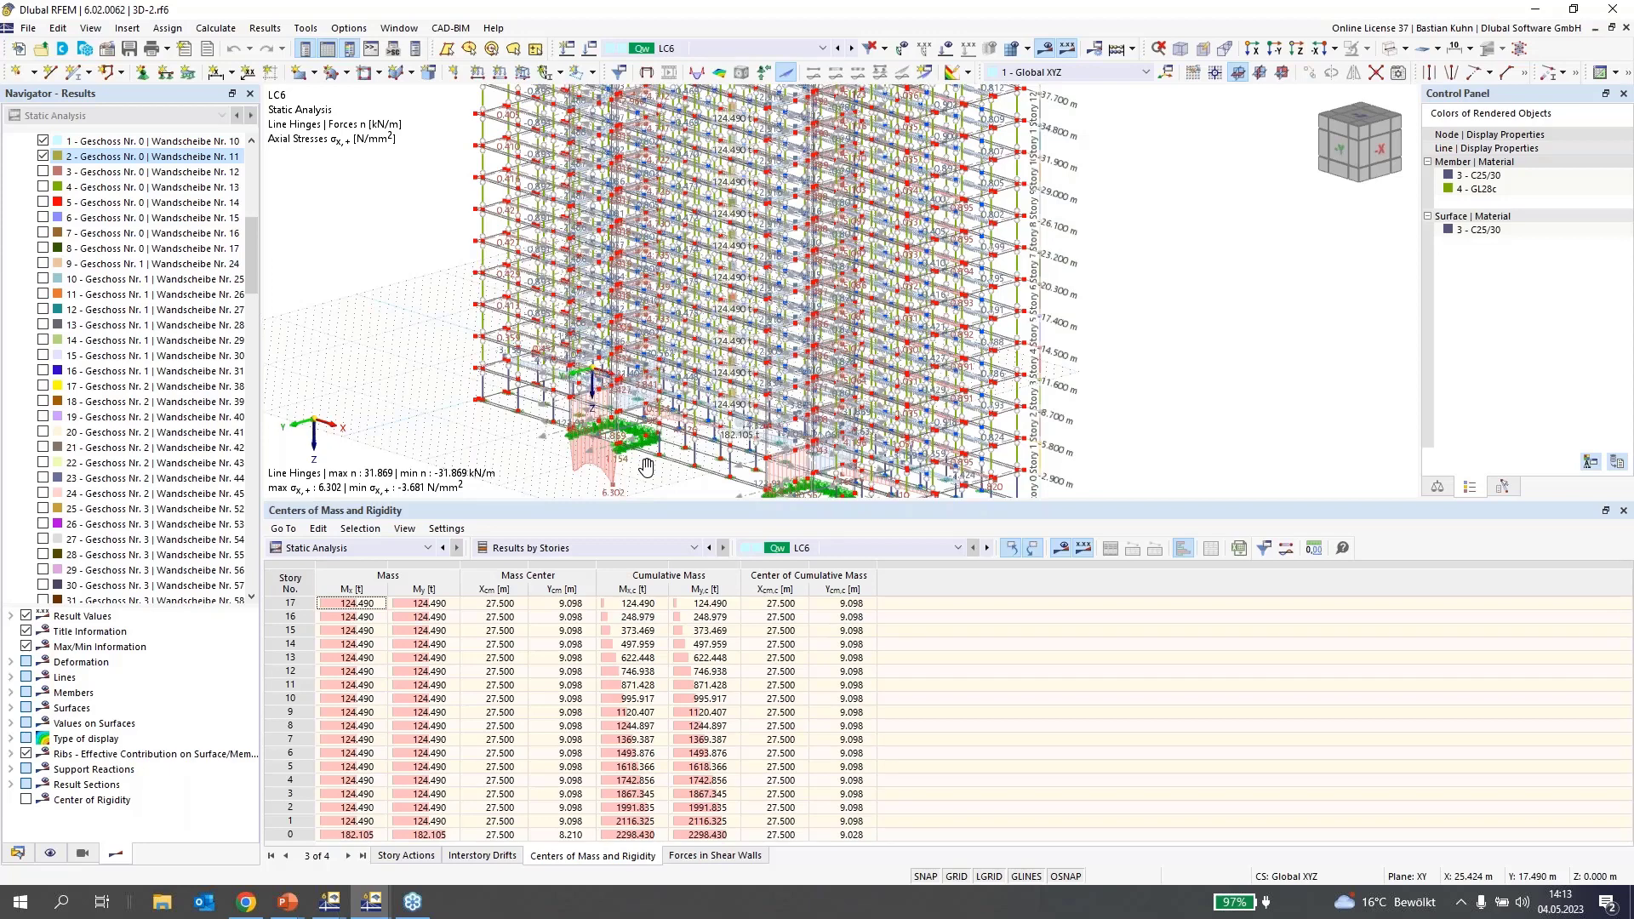
pyautogui.moveTo(647, 464); pyautogui.dragTo(757, 391, button='middle')
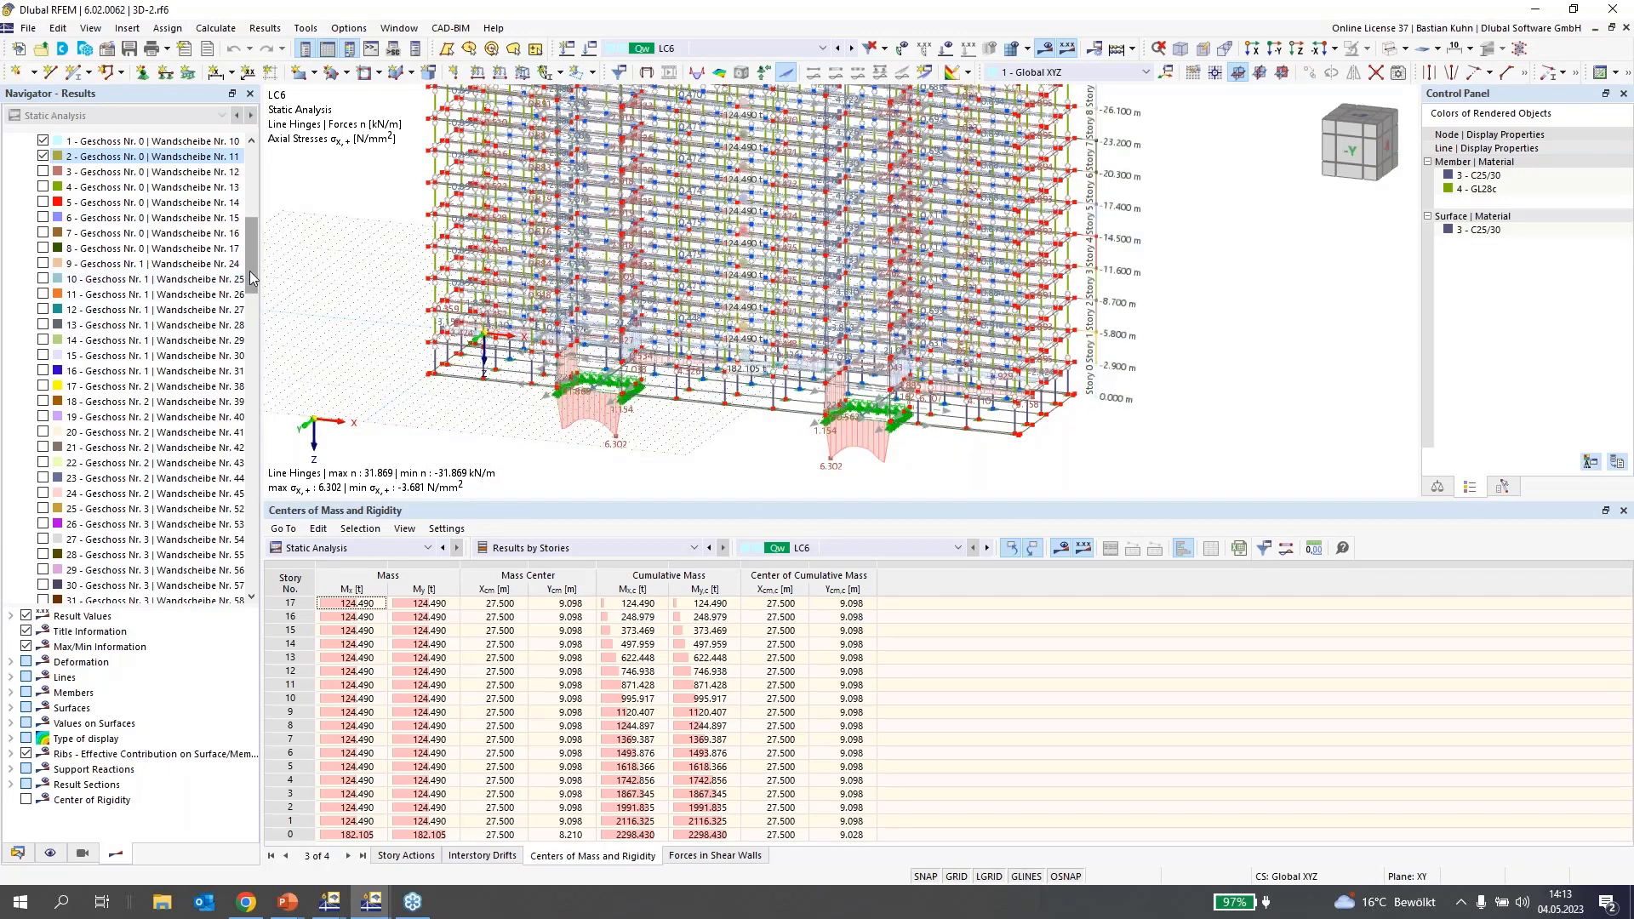
# - Display the surface basic internal forces vy and vx for LC6 and examine the shear forces at the base of the cores
pyautogui.moveTo(251, 271); pyautogui.dragTo(251, 191)
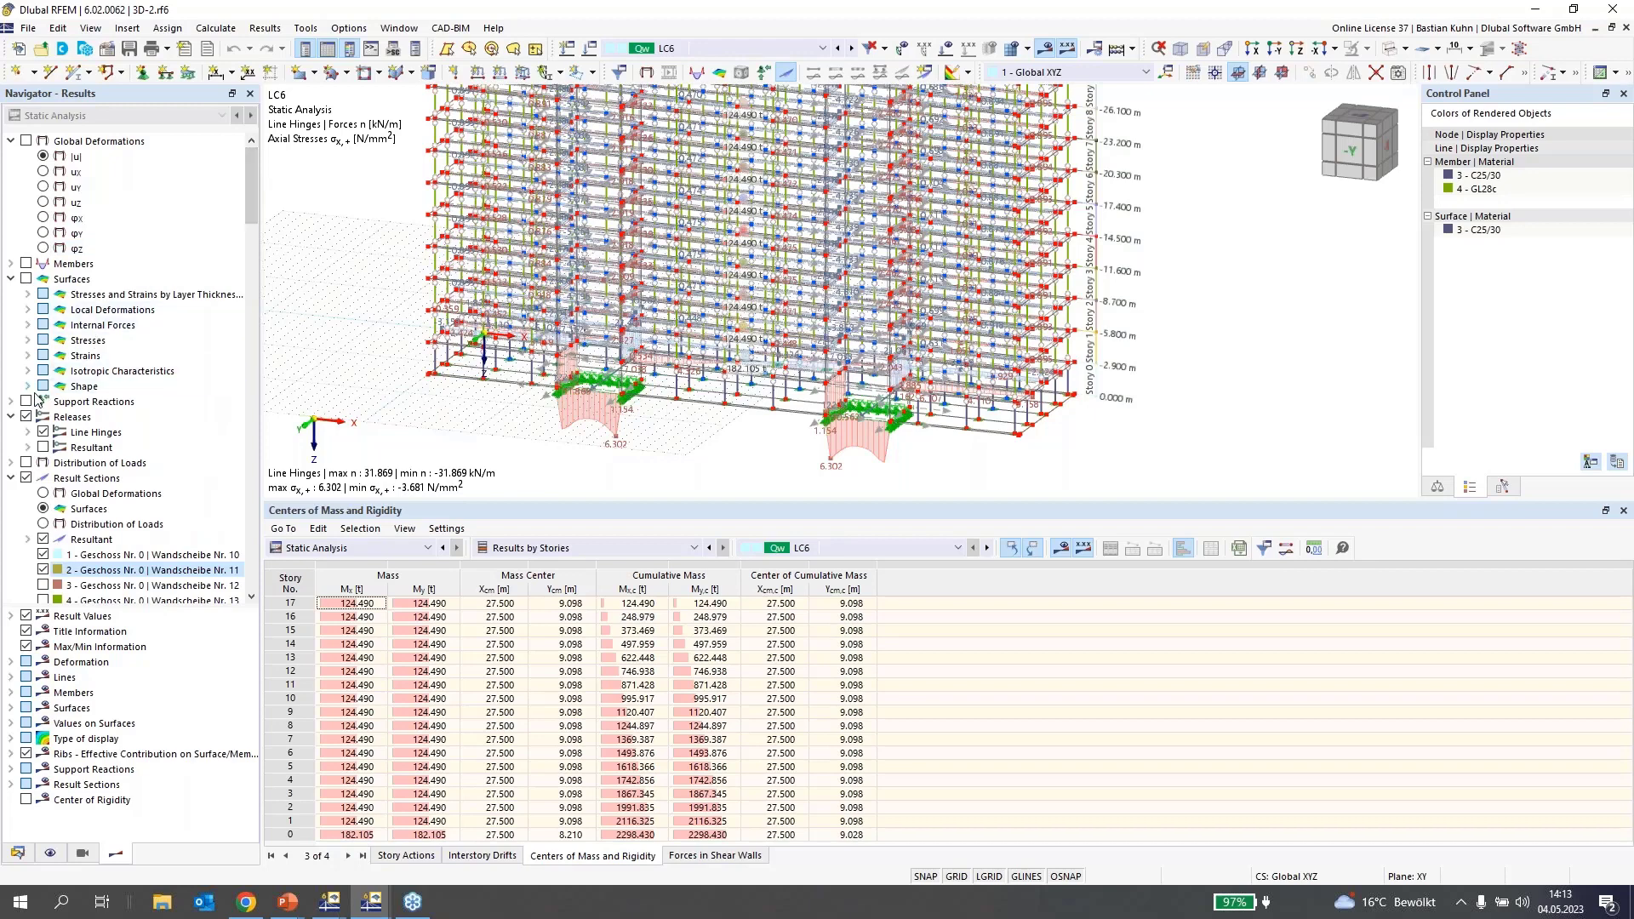
pyautogui.click(28, 326)
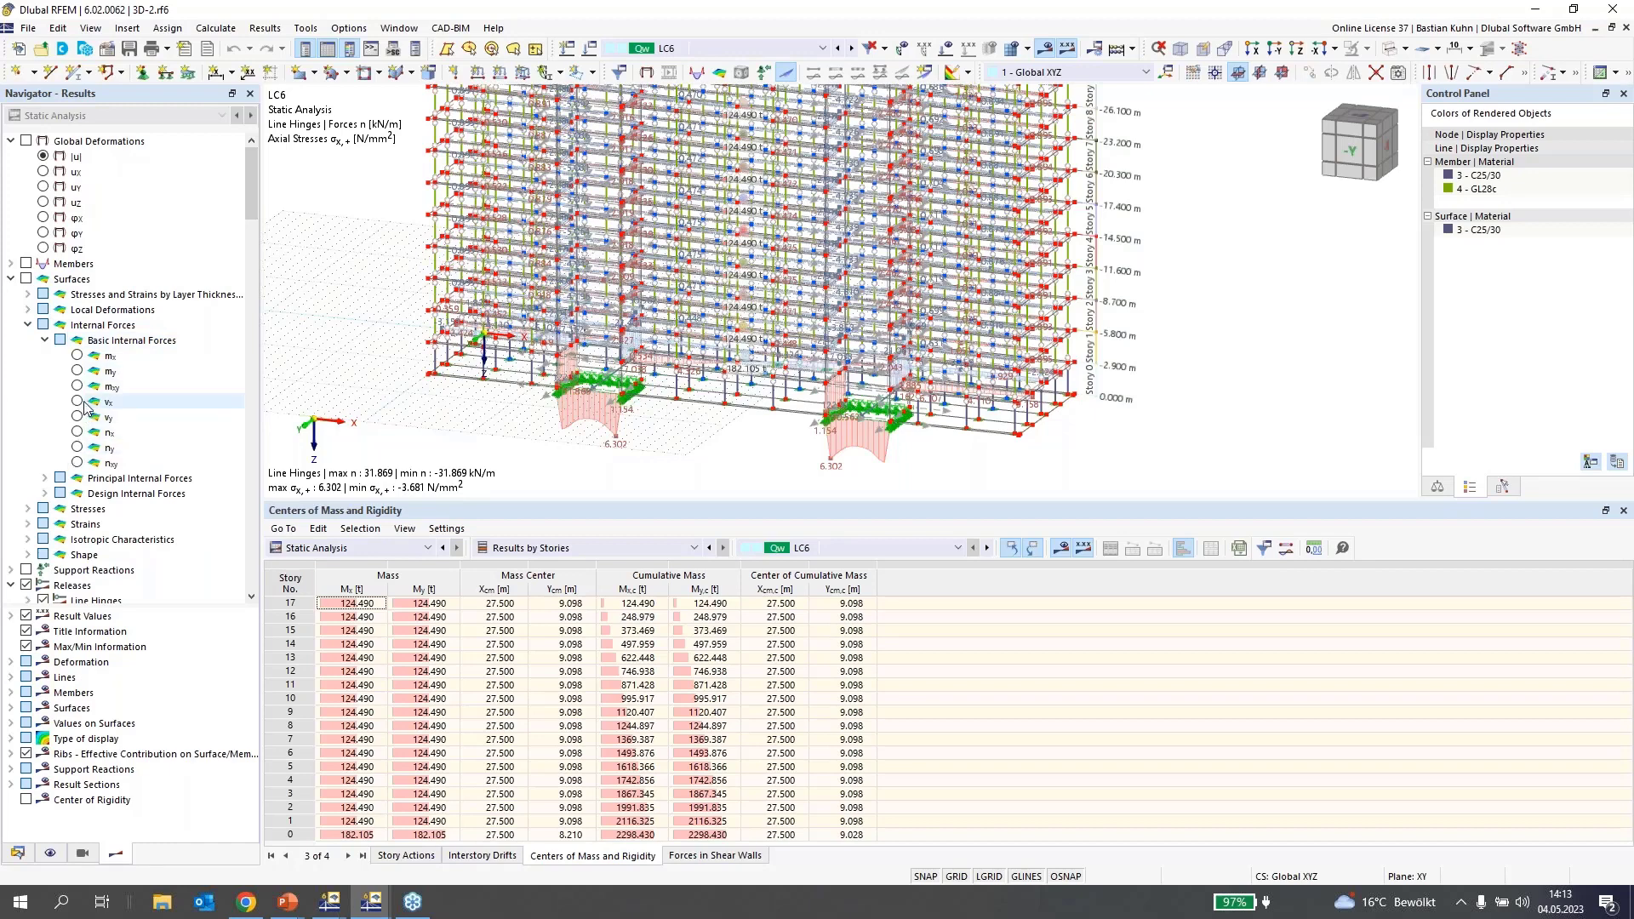
pyautogui.click(78, 417)
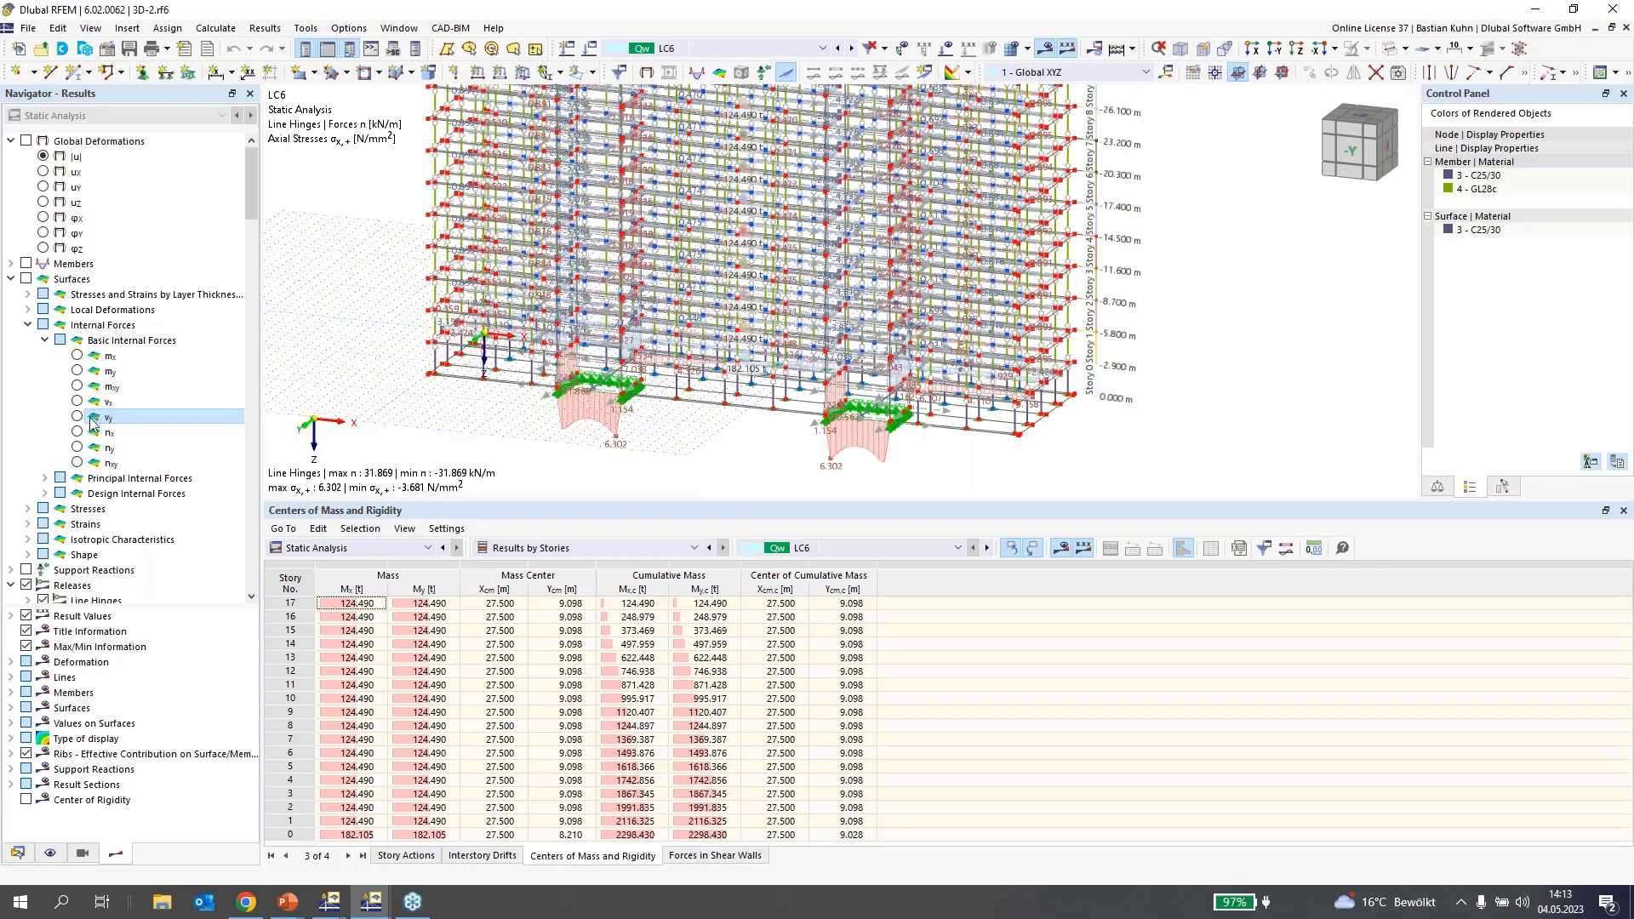
pyautogui.click(85, 418)
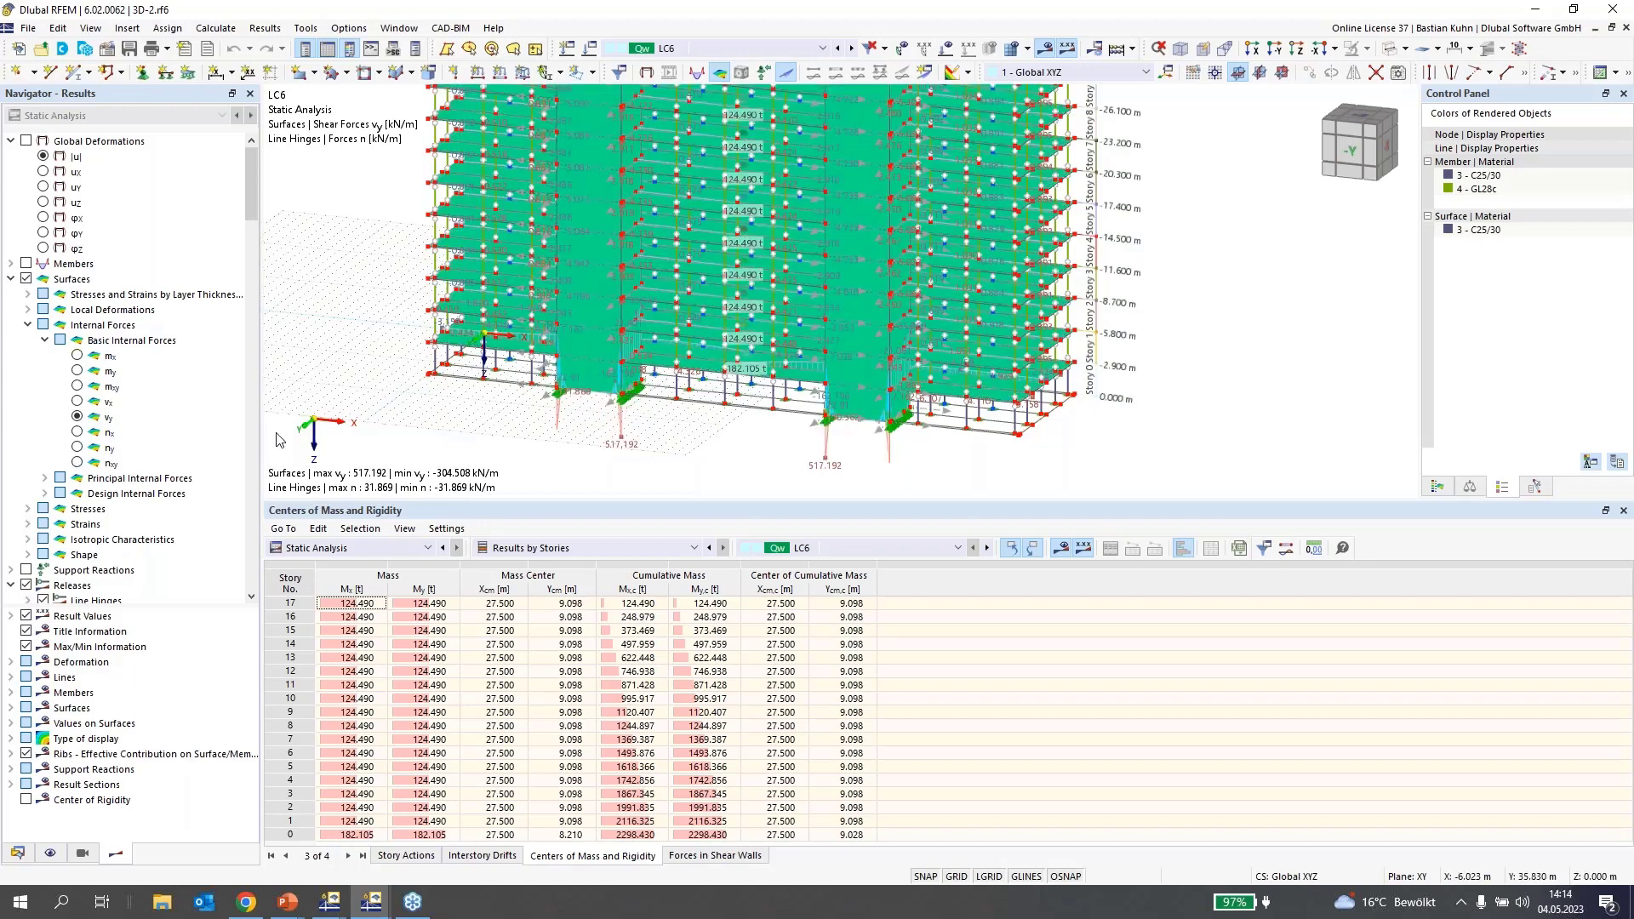
pyautogui.click(76, 401)
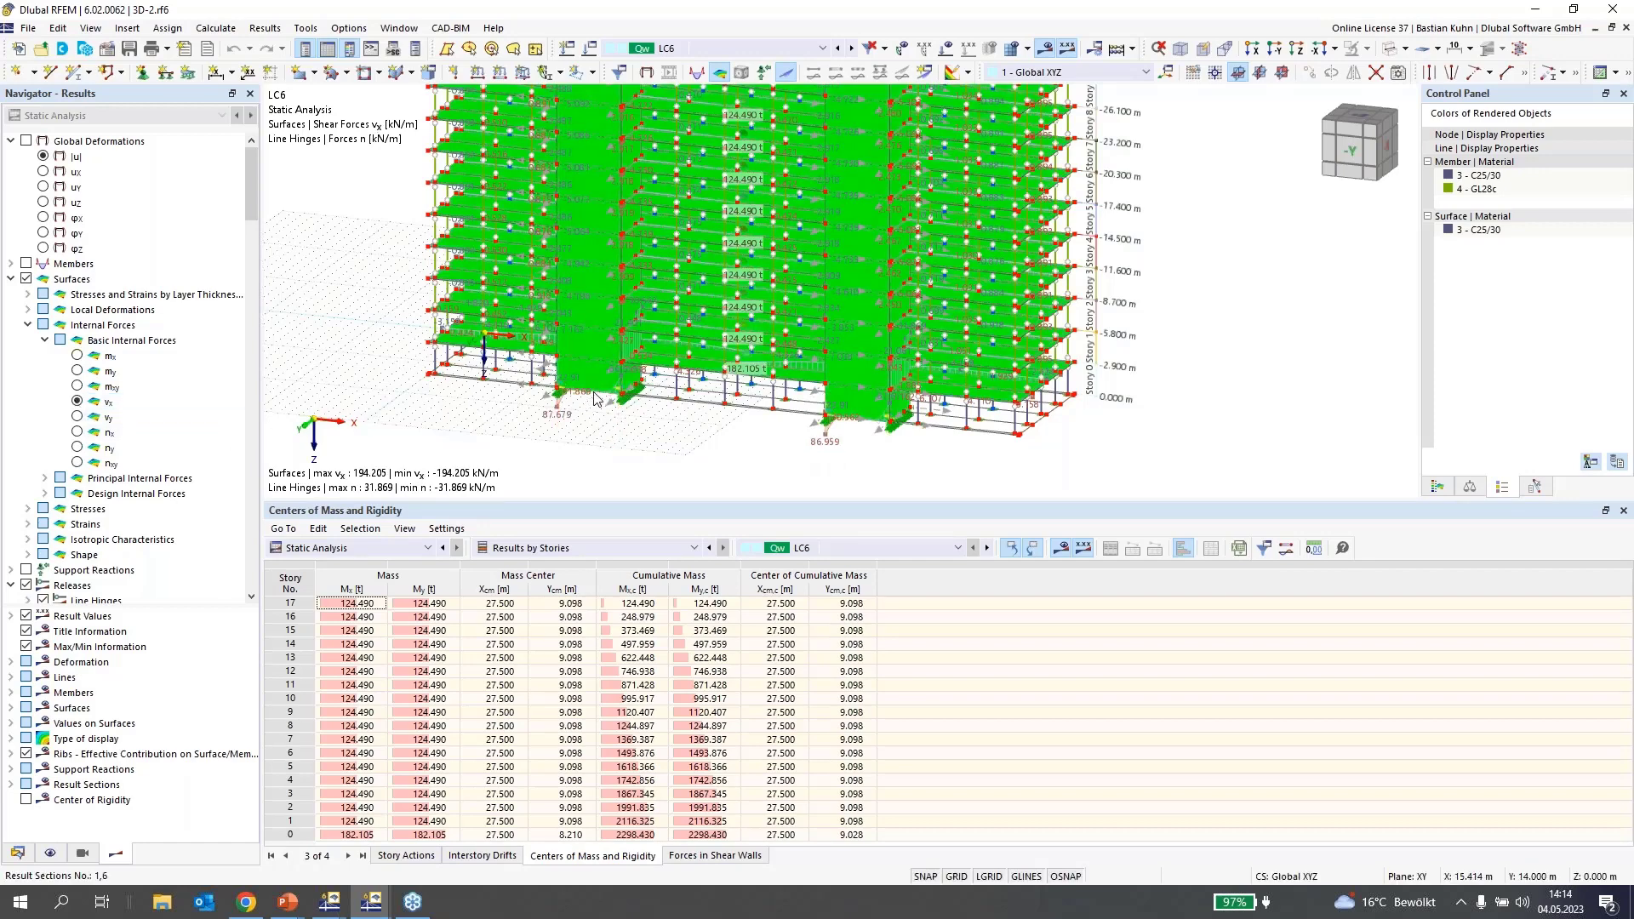
pyautogui.scroll(2, 596, 400)
pyautogui.scroll(2, 596, 400)
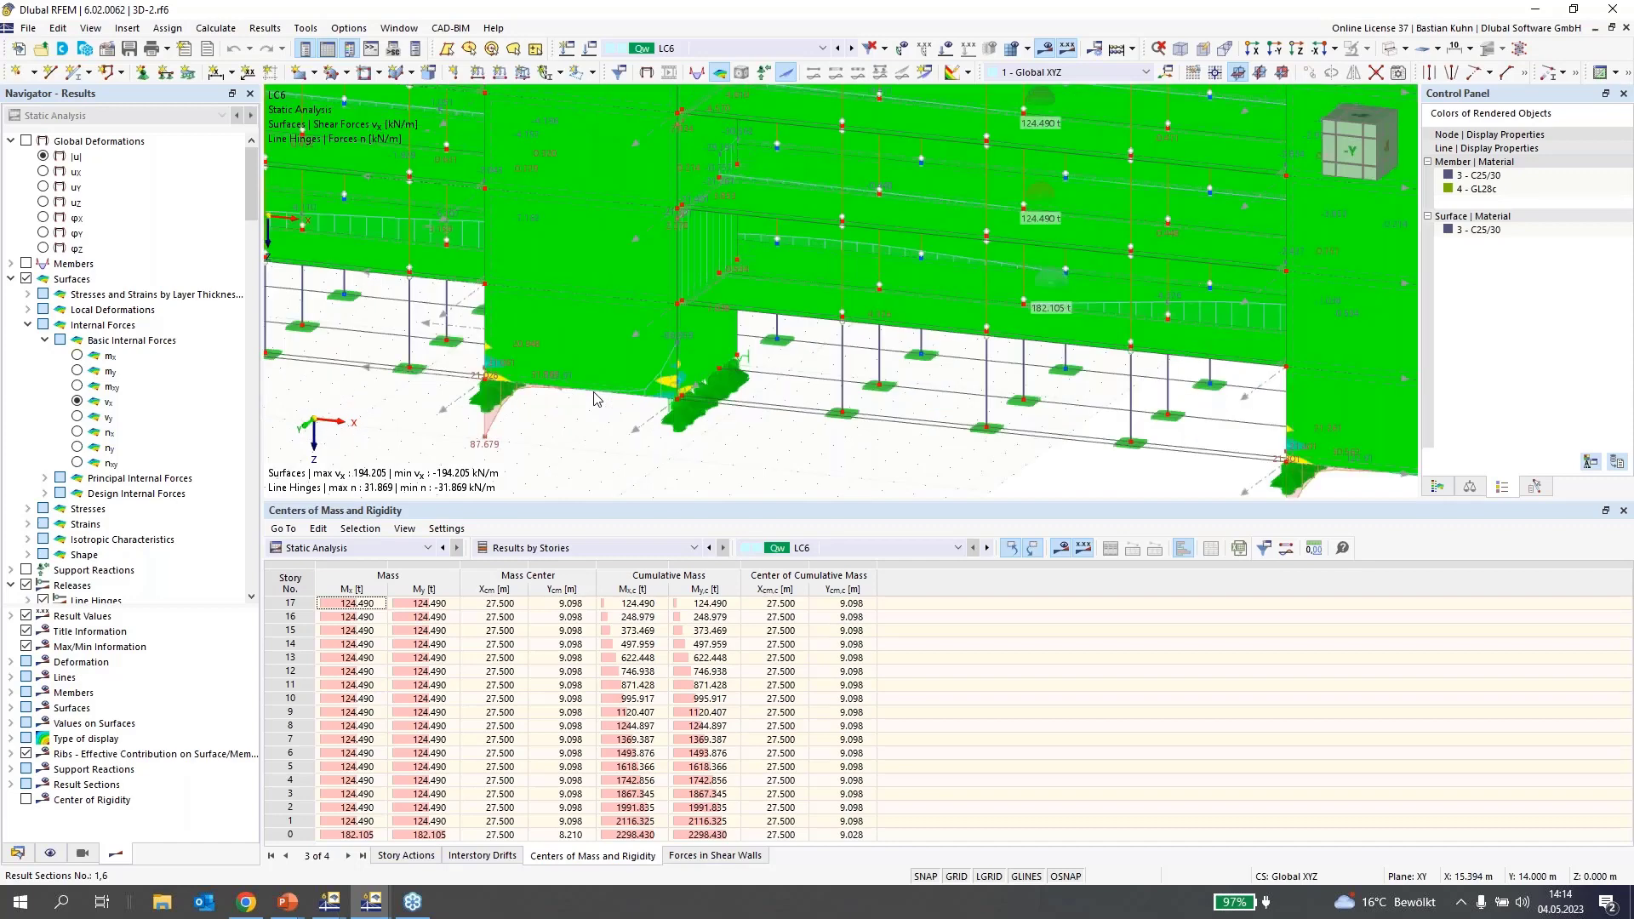
pyautogui.scroll(-5, 596, 400)
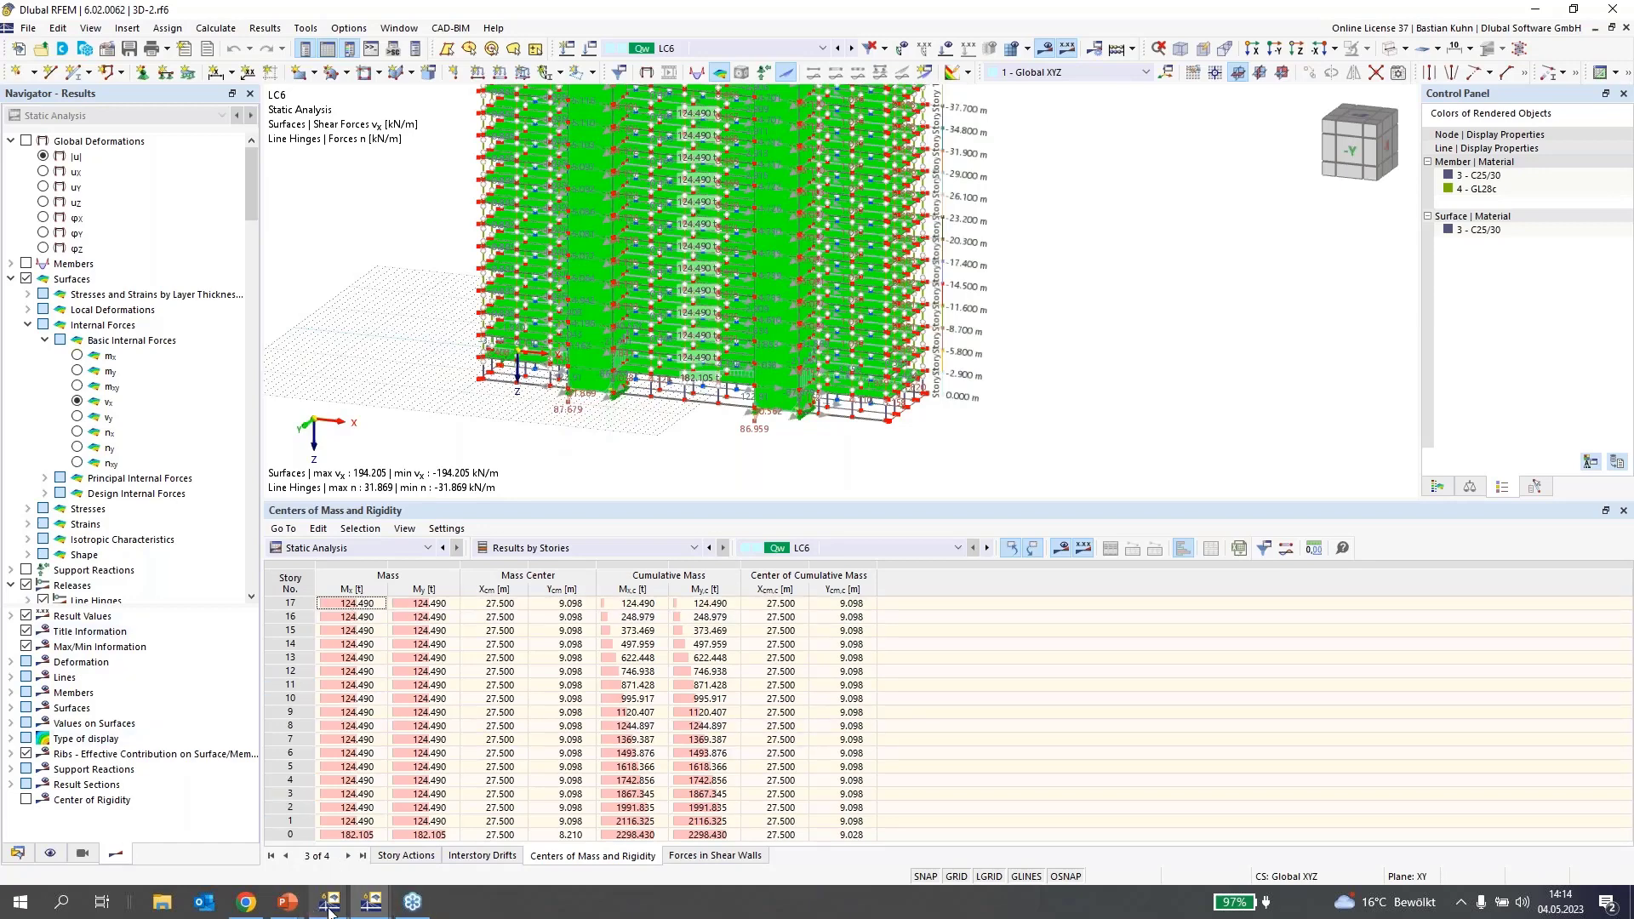
# - Switch to the empty RFEM Prerelease window and create a 3D model named BM with the Stress-Strain Analysis add-on activated
pyautogui.moveTo(330, 909)
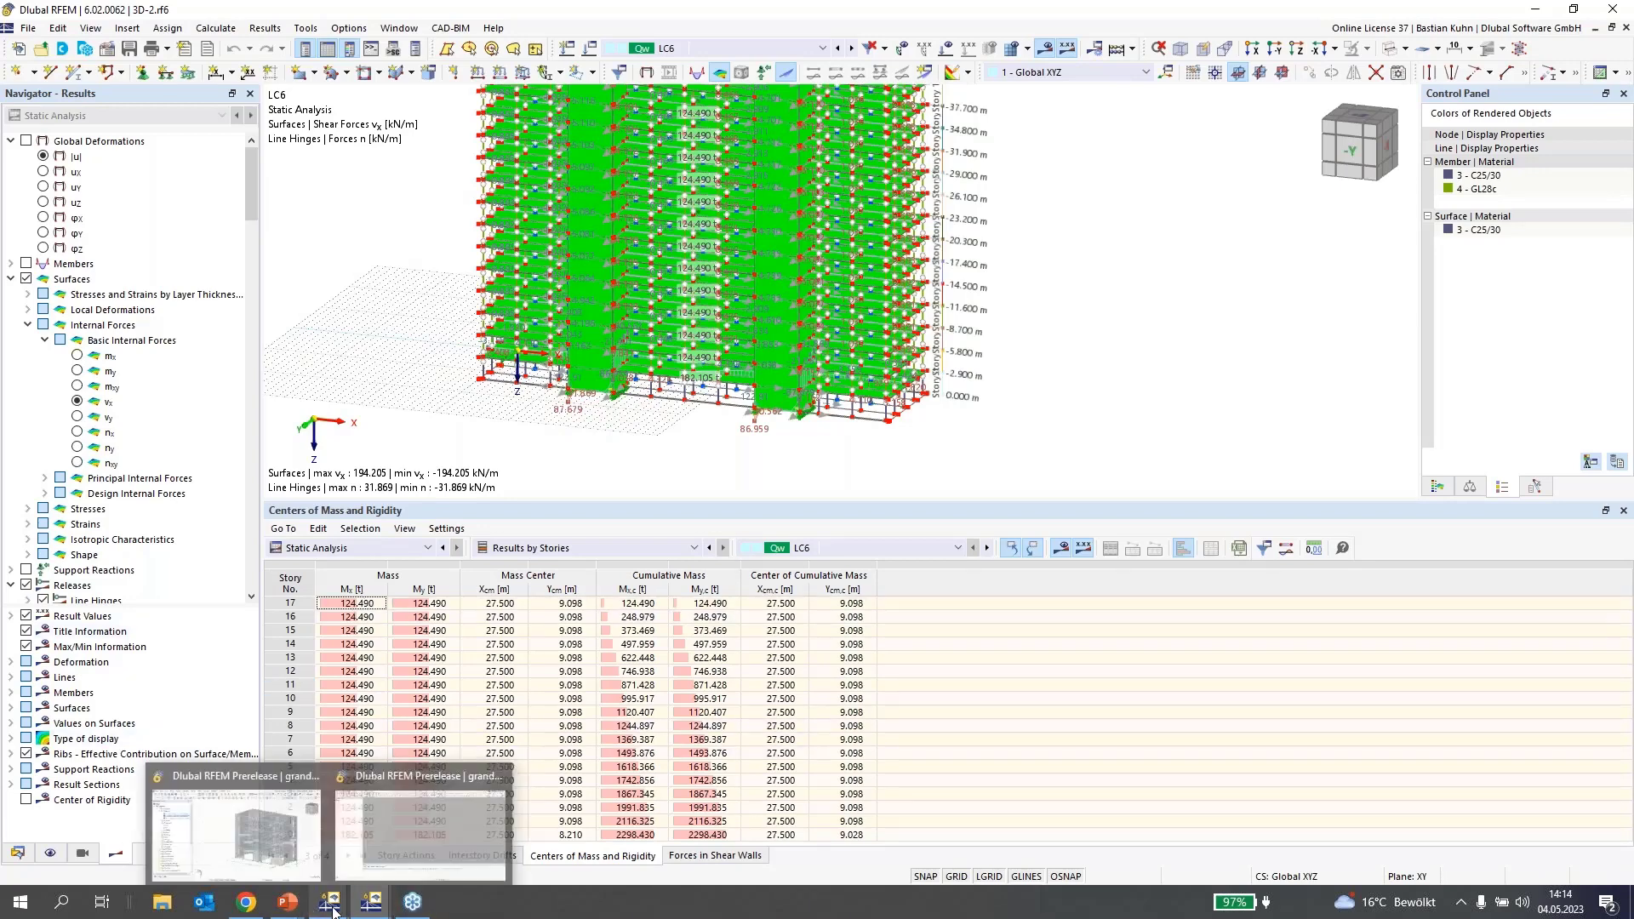
pyautogui.click(417, 832)
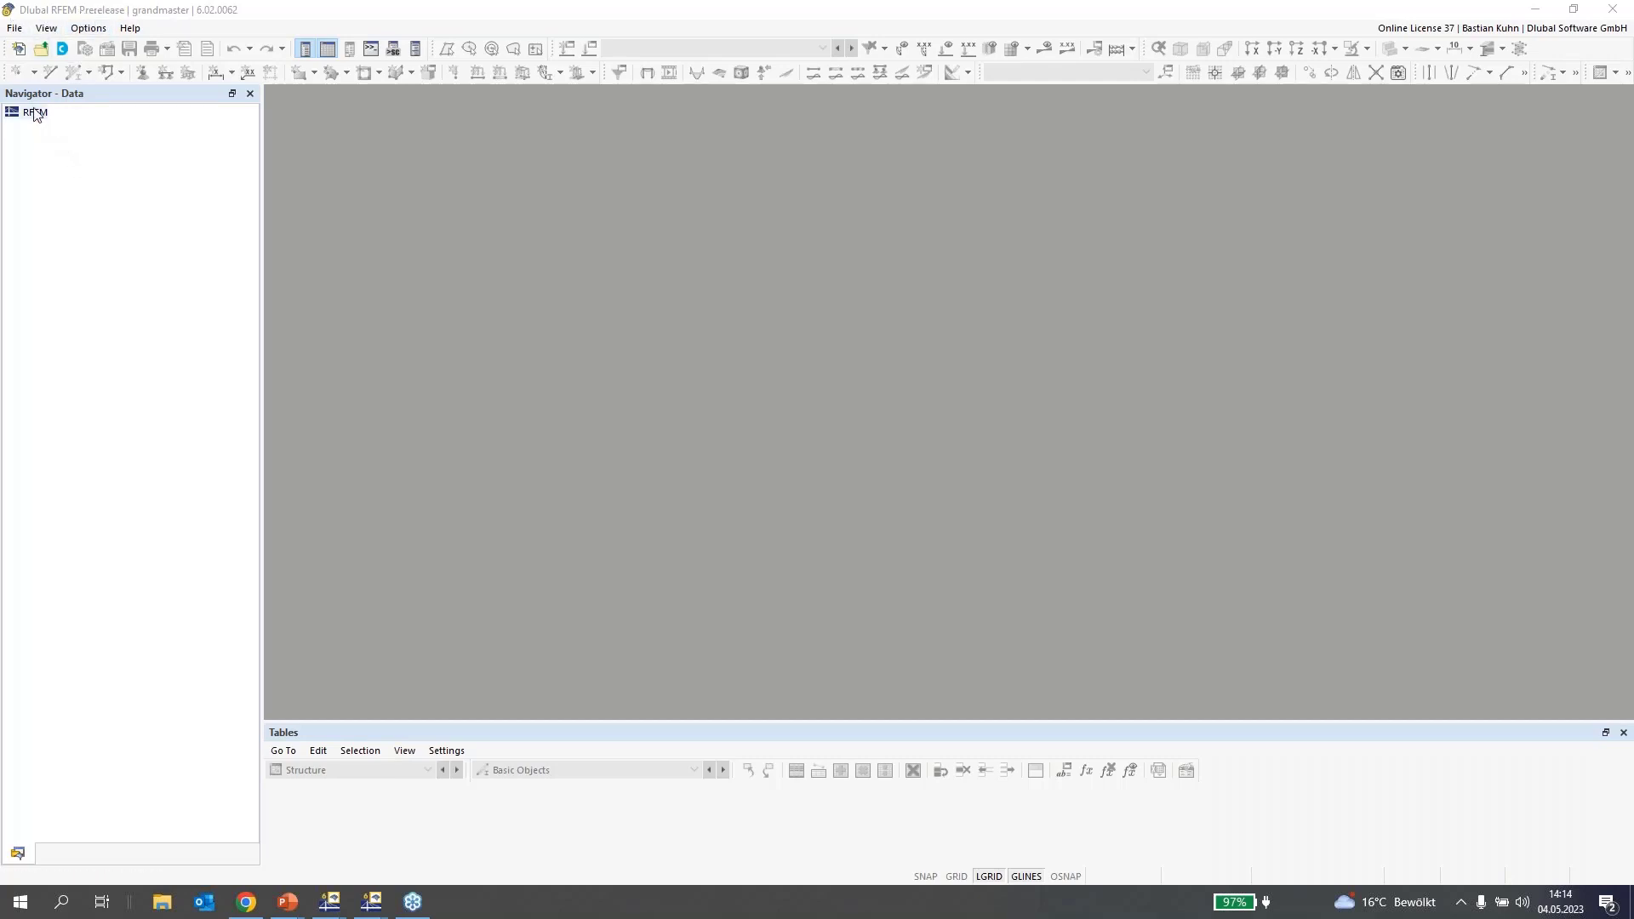
pyautogui.click(18, 50)
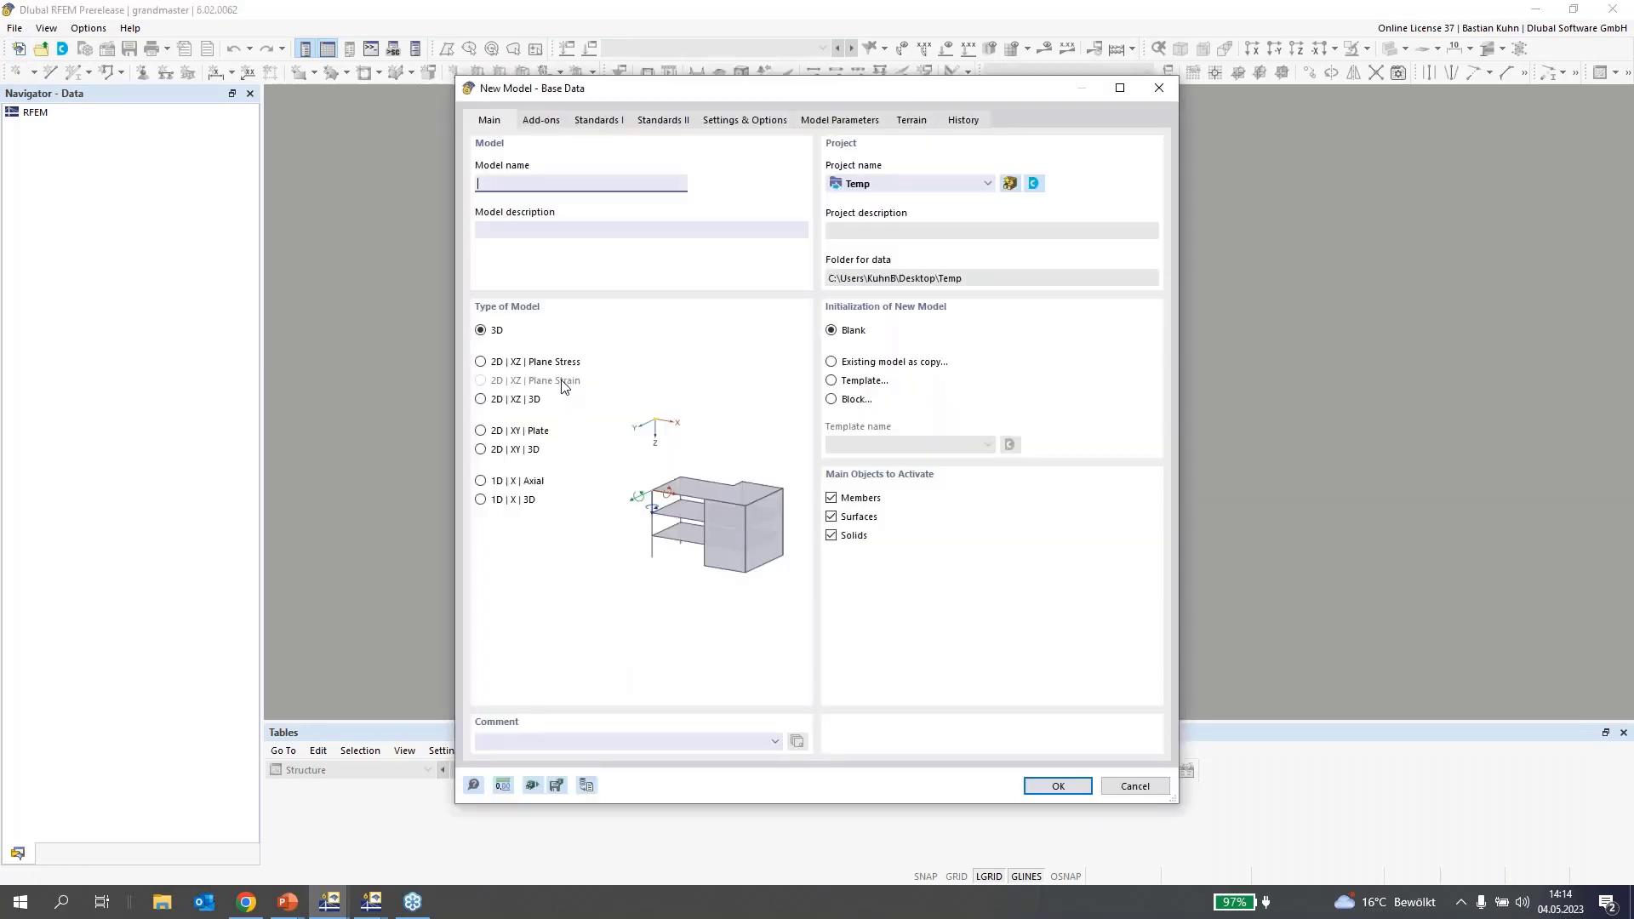
pyautogui.write('BM')
pyautogui.click(541, 120)
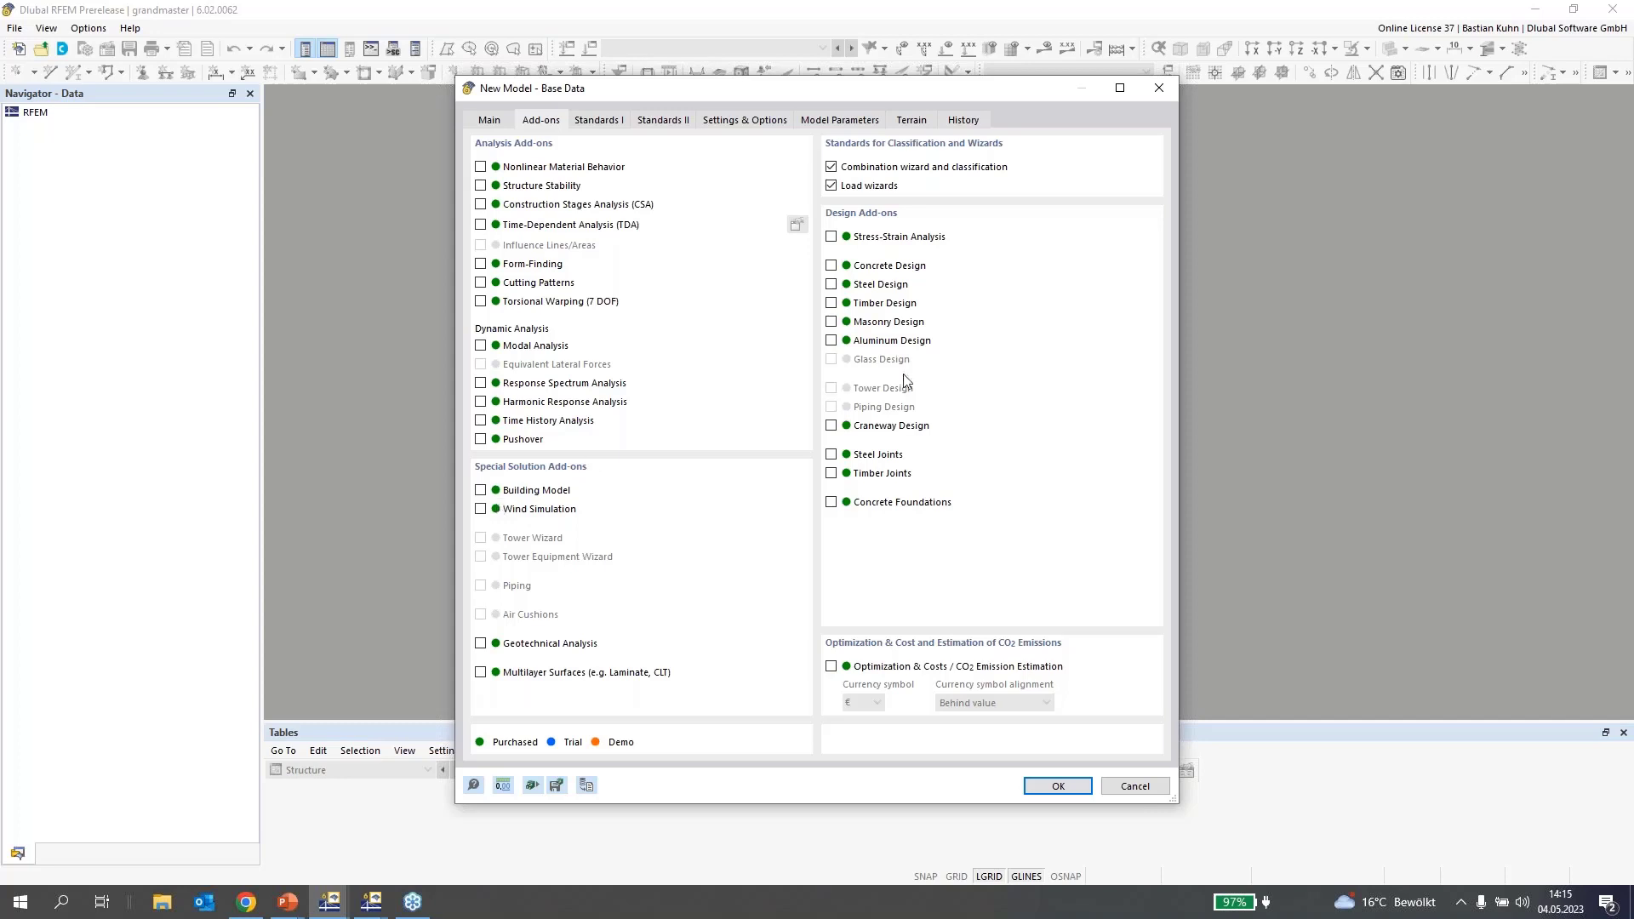
pyautogui.click(832, 238)
pyautogui.click(1050, 794)
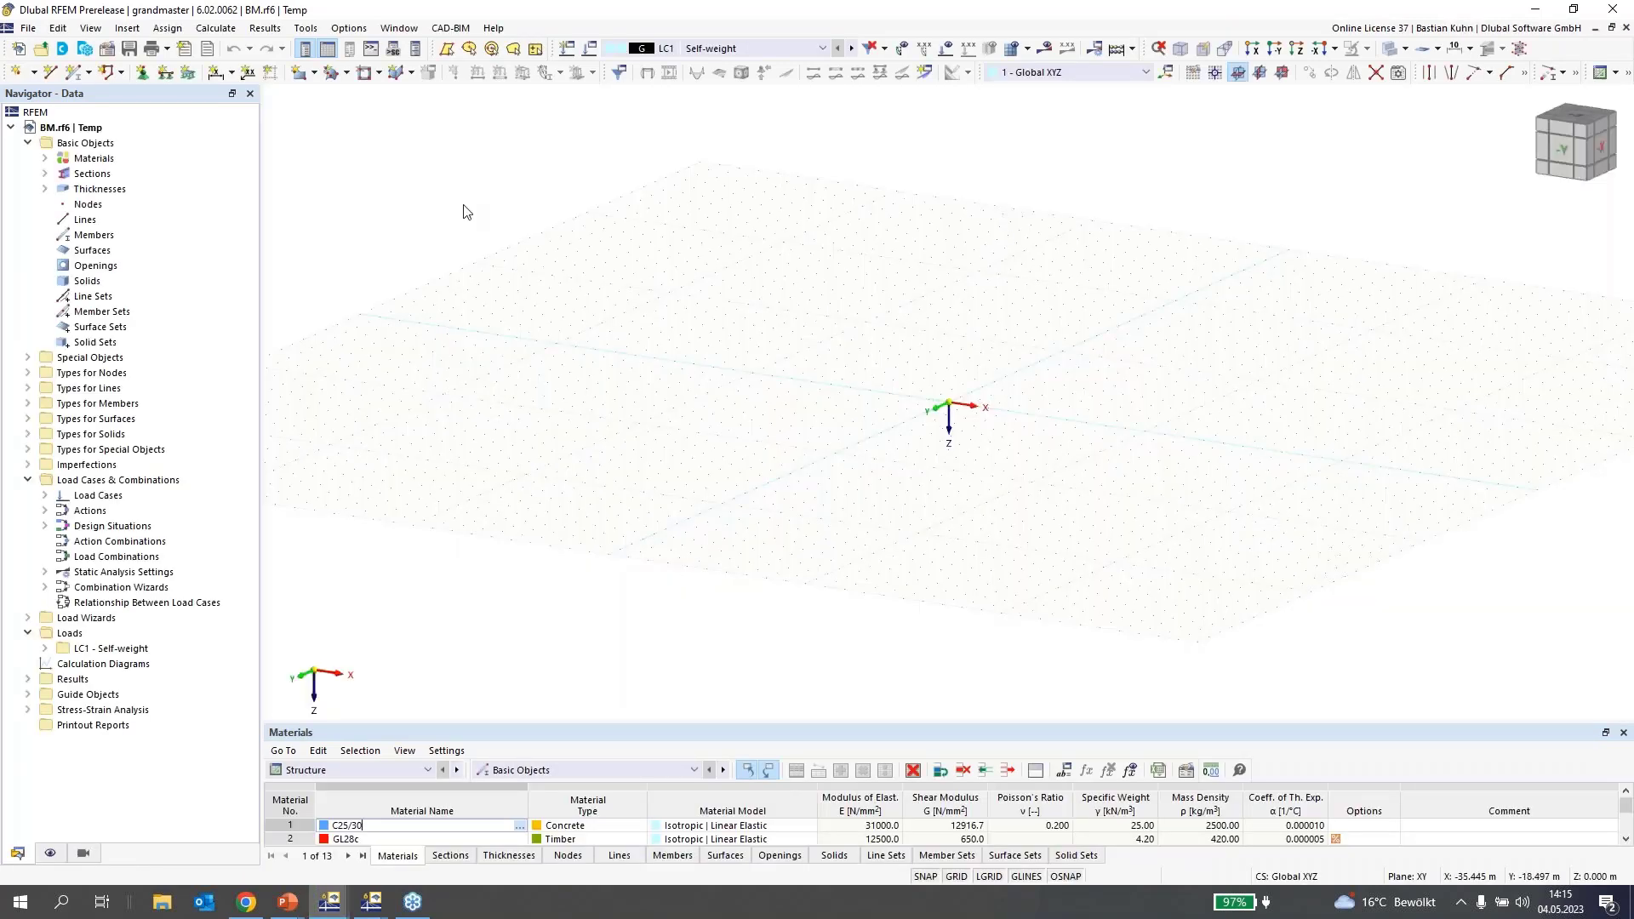
# - Start a rectangular surface in the XZ plane and give it a new uniform 110 mm thickness of C25/30
pyautogui.click(1282, 72)
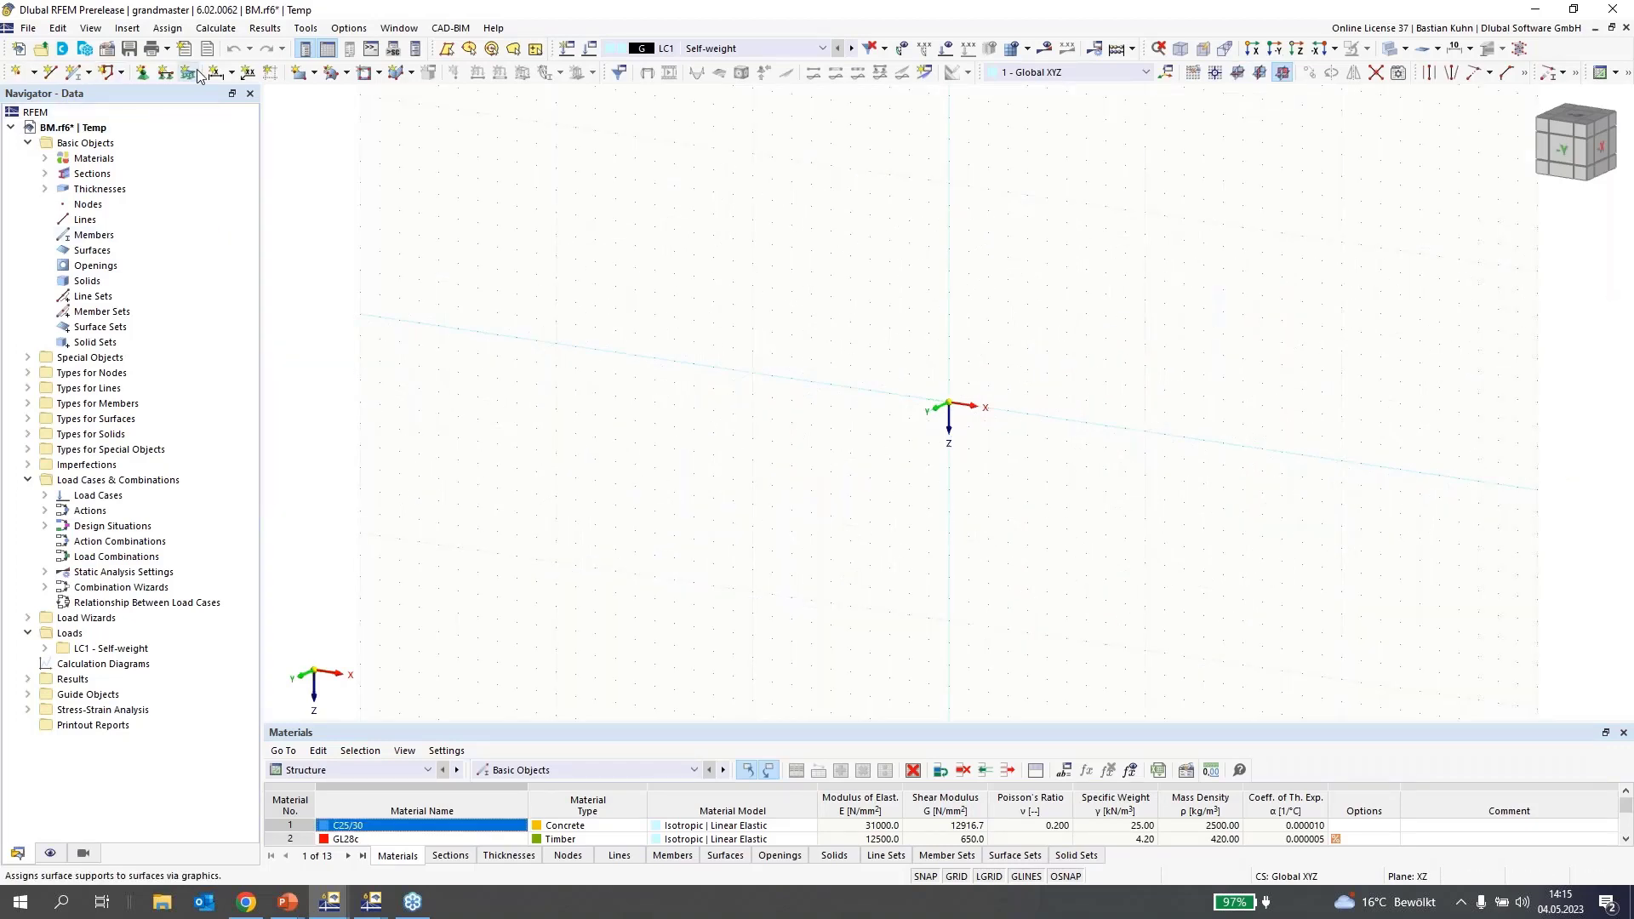
pyautogui.click(299, 73)
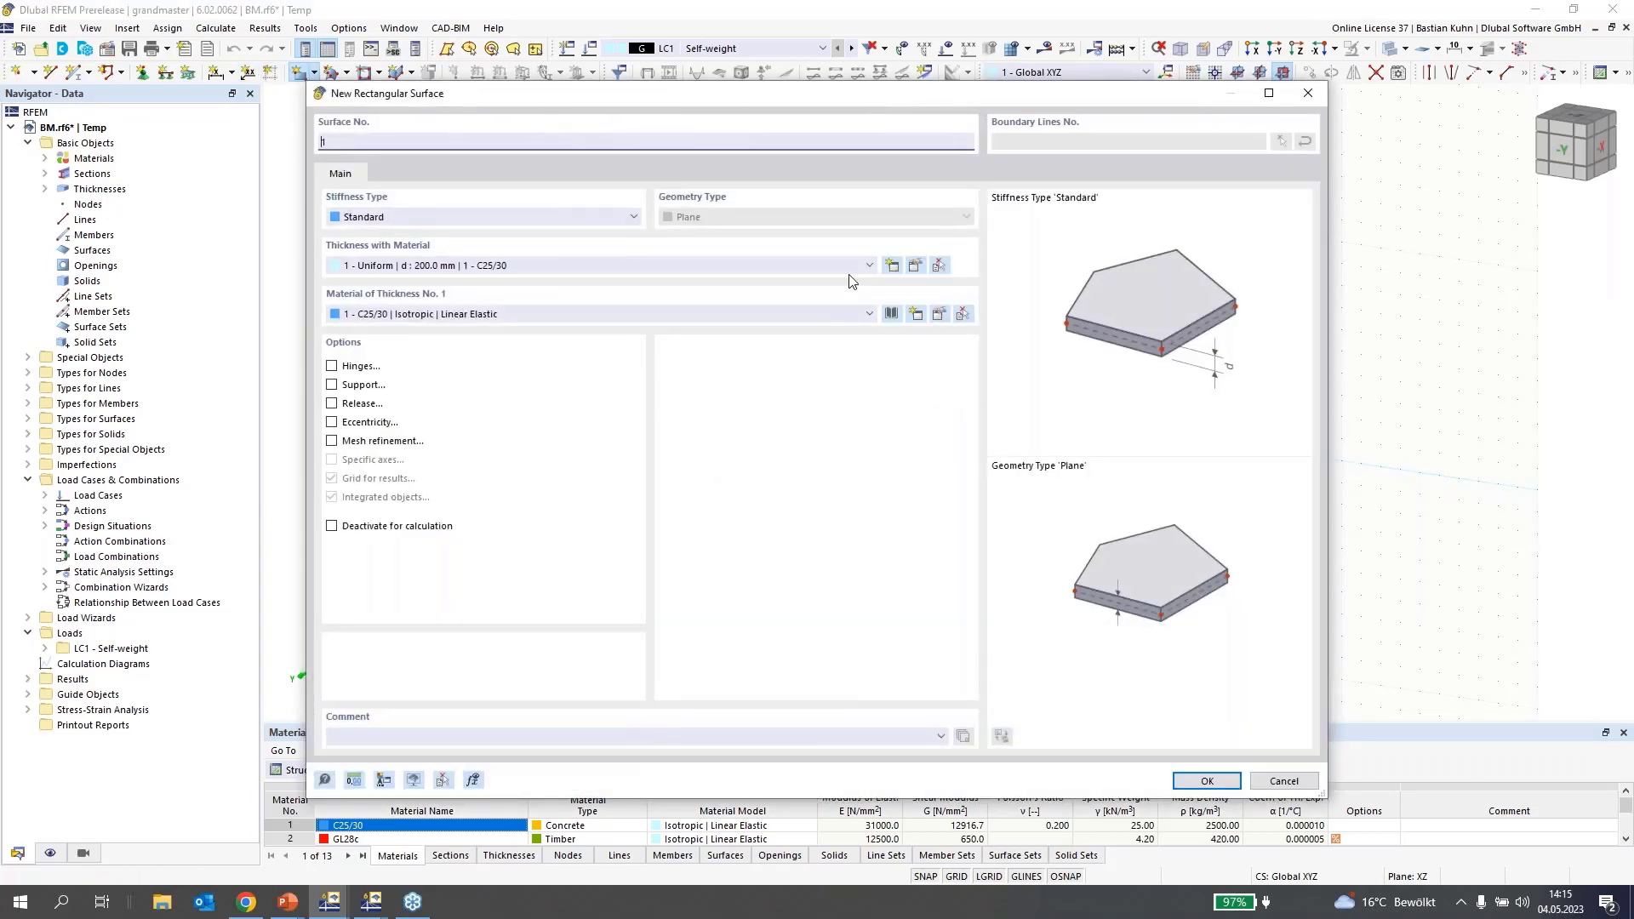
pyautogui.click(853, 269)
pyautogui.click(854, 271)
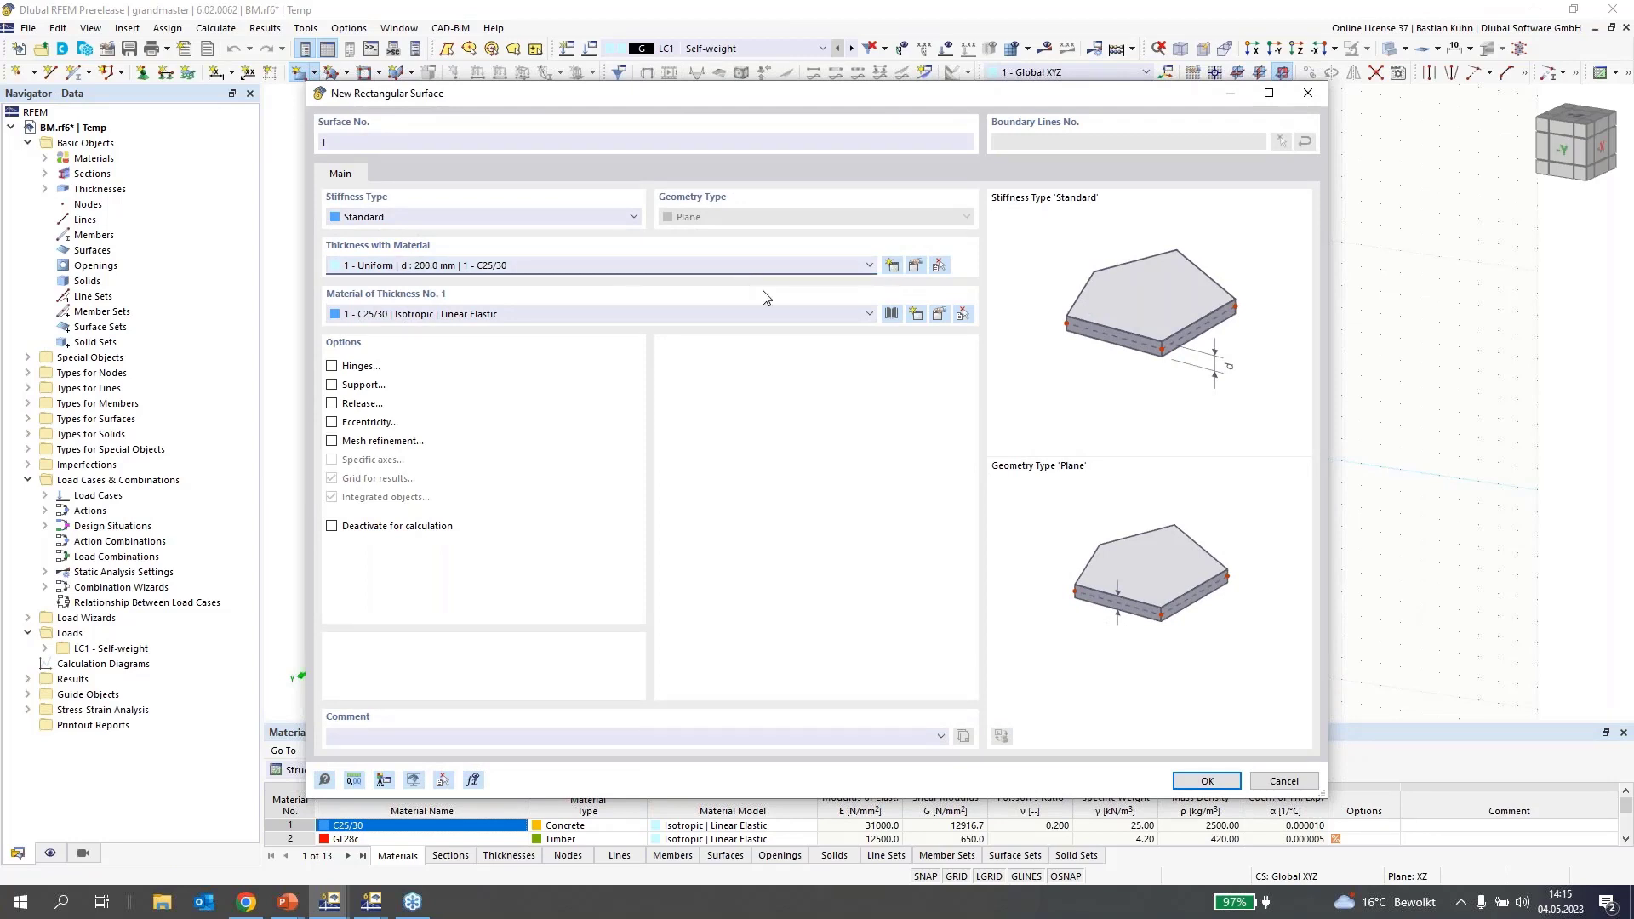
pyautogui.click(894, 267)
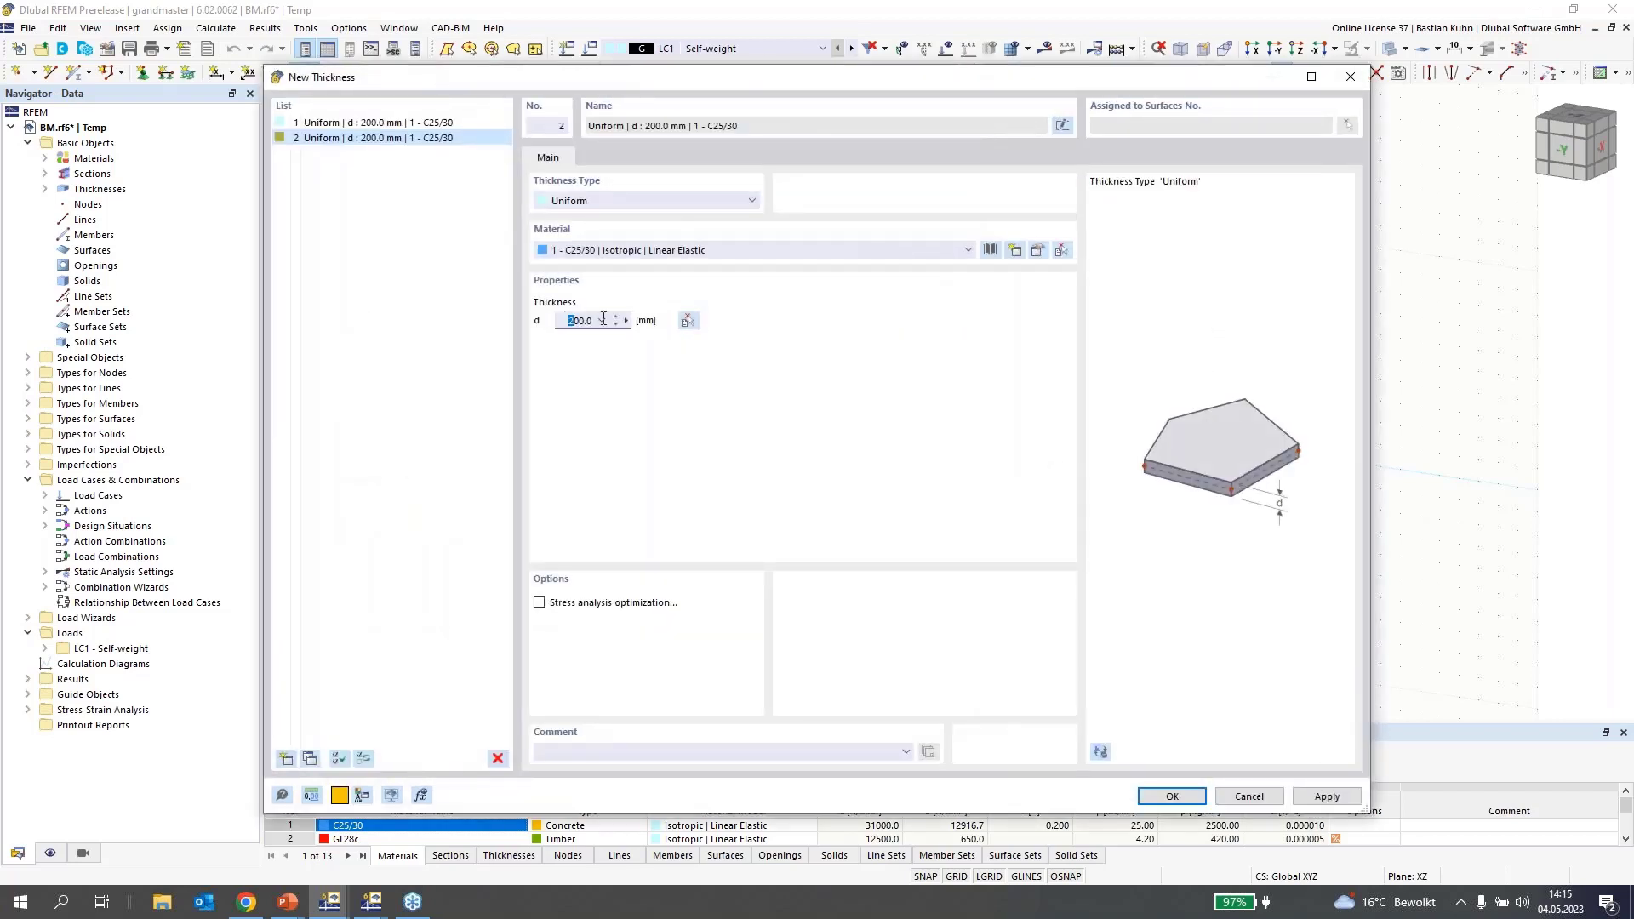
pyautogui.write('110')
pyautogui.click(1151, 800)
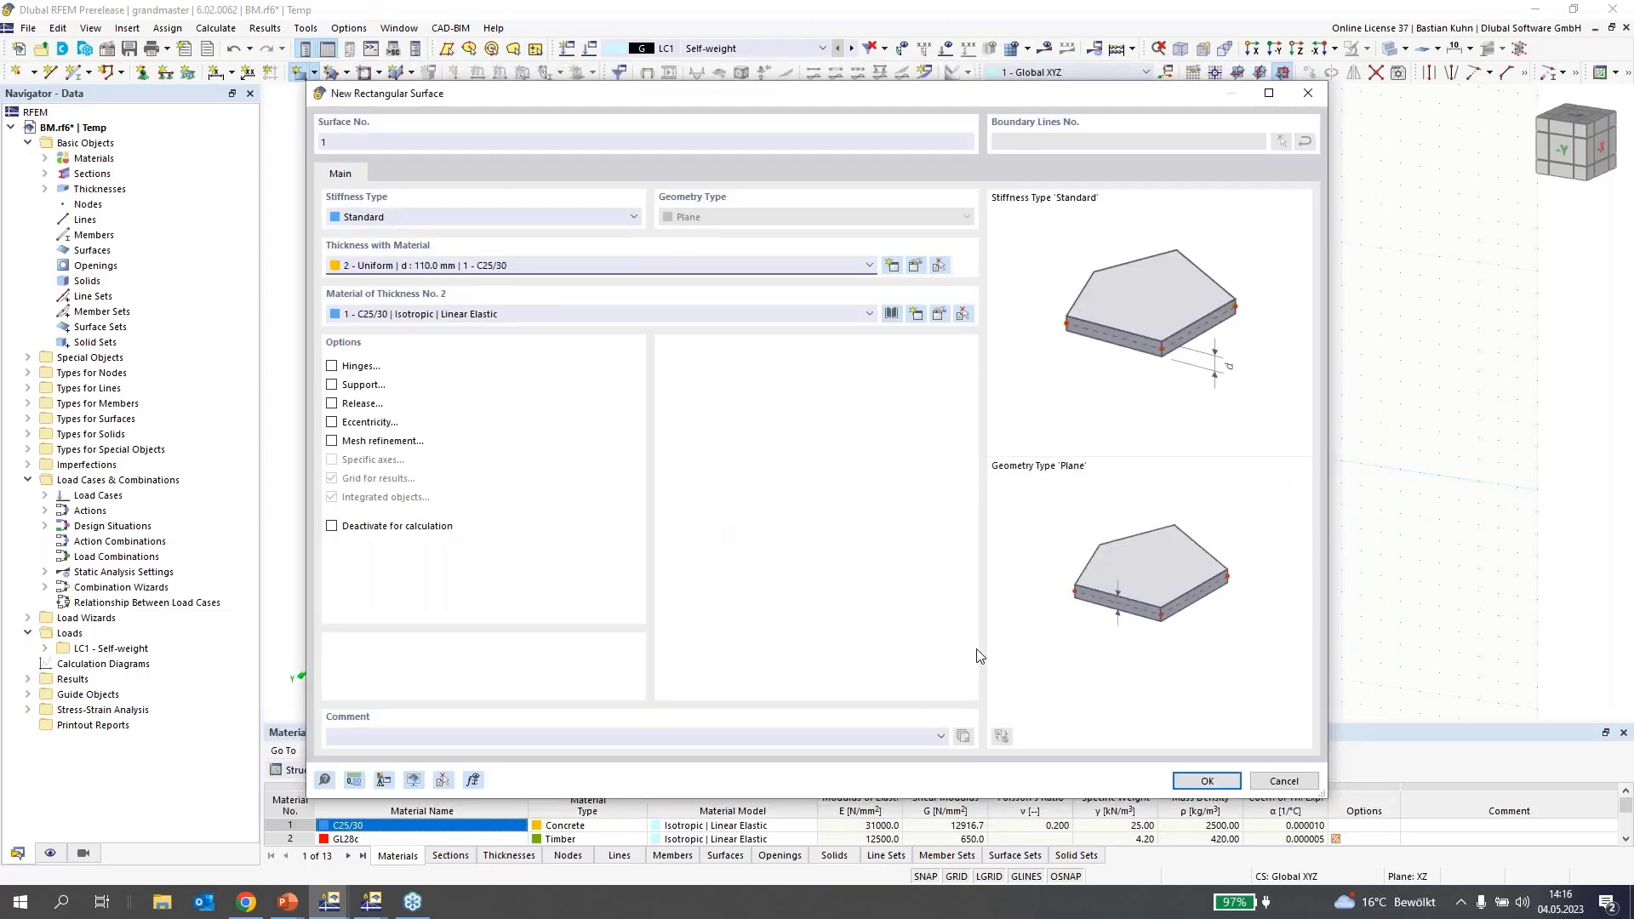
# - Draw two walls from the origin: about 8 m by 3 m high in the XZ plane and about 15 m by 3 m high in the YZ plane
pyautogui.click(1197, 781)
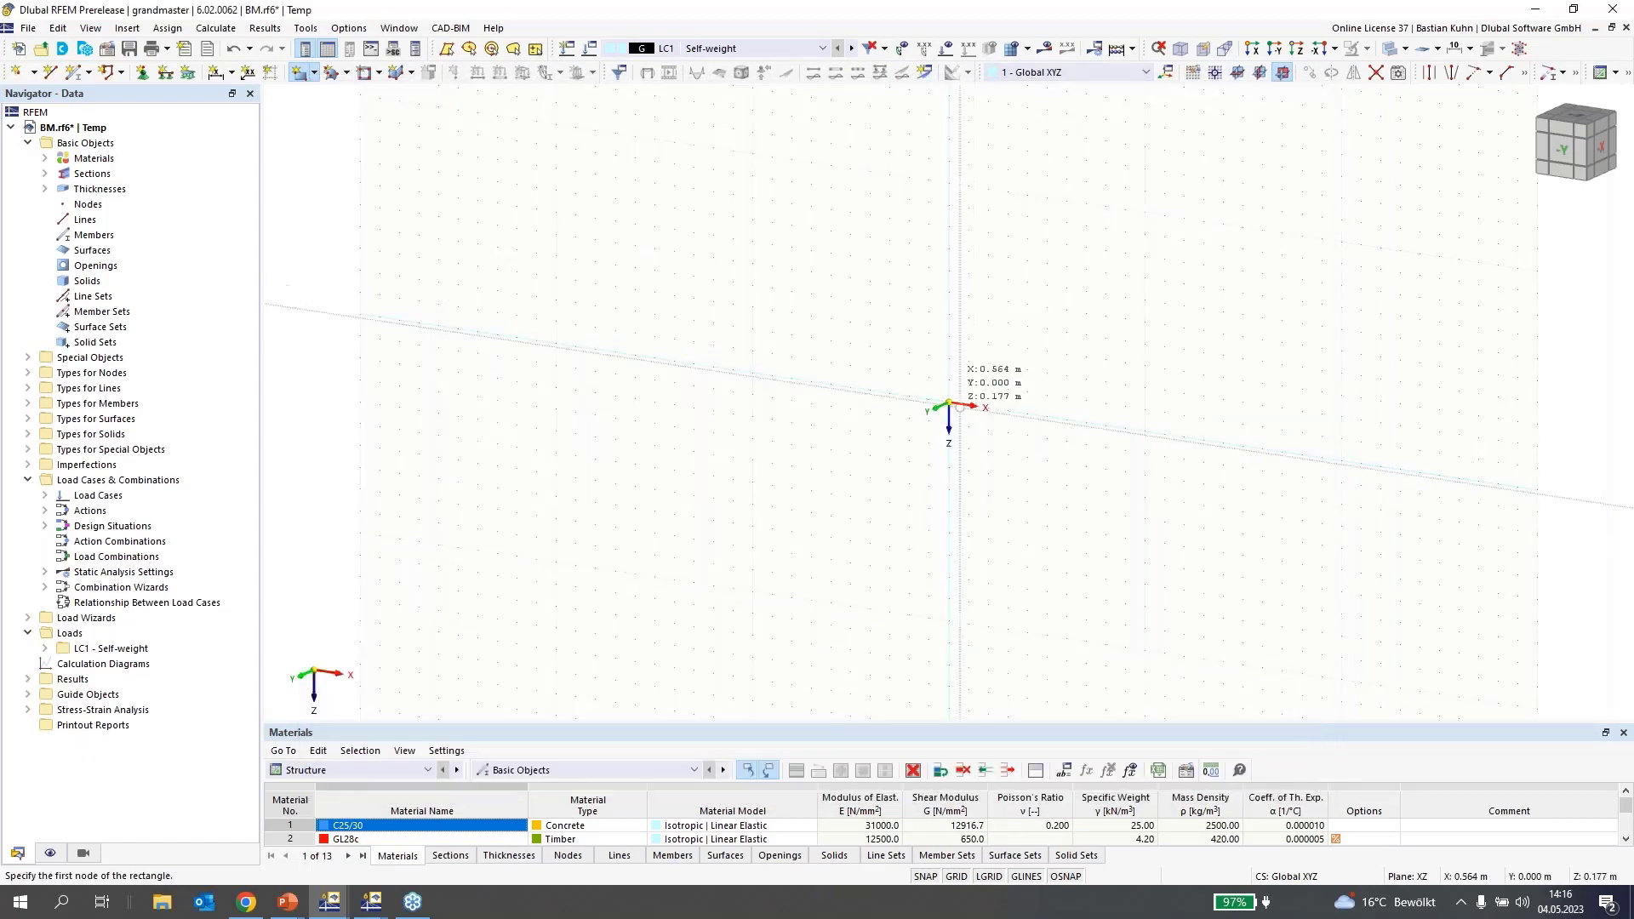
pyautogui.click(949, 403)
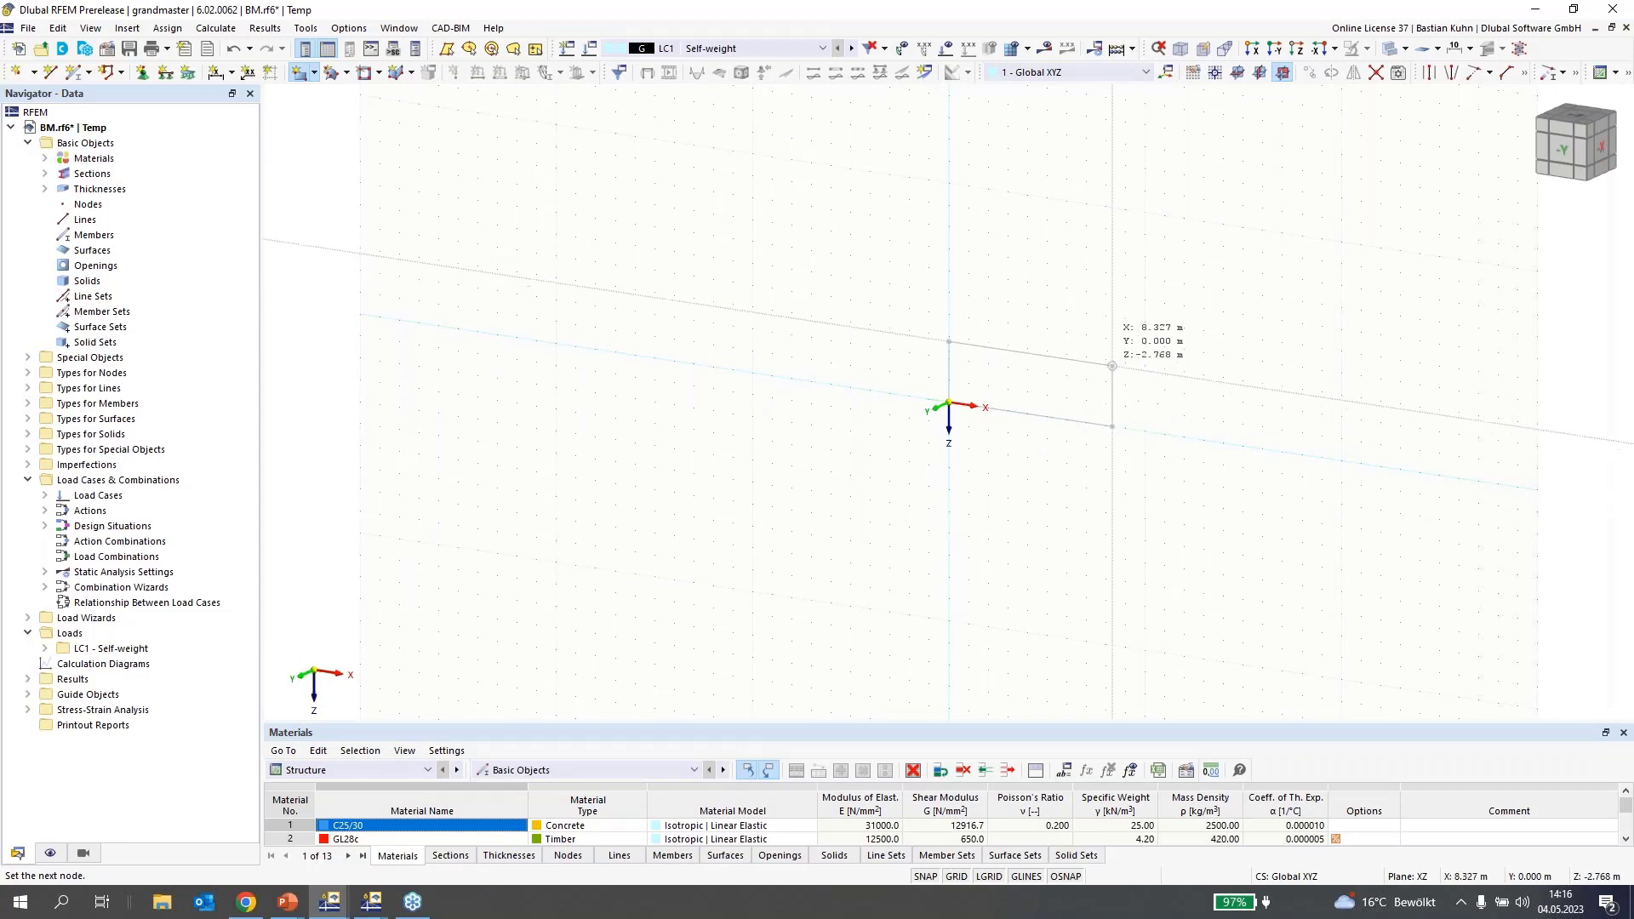
pyautogui.click(1106, 359)
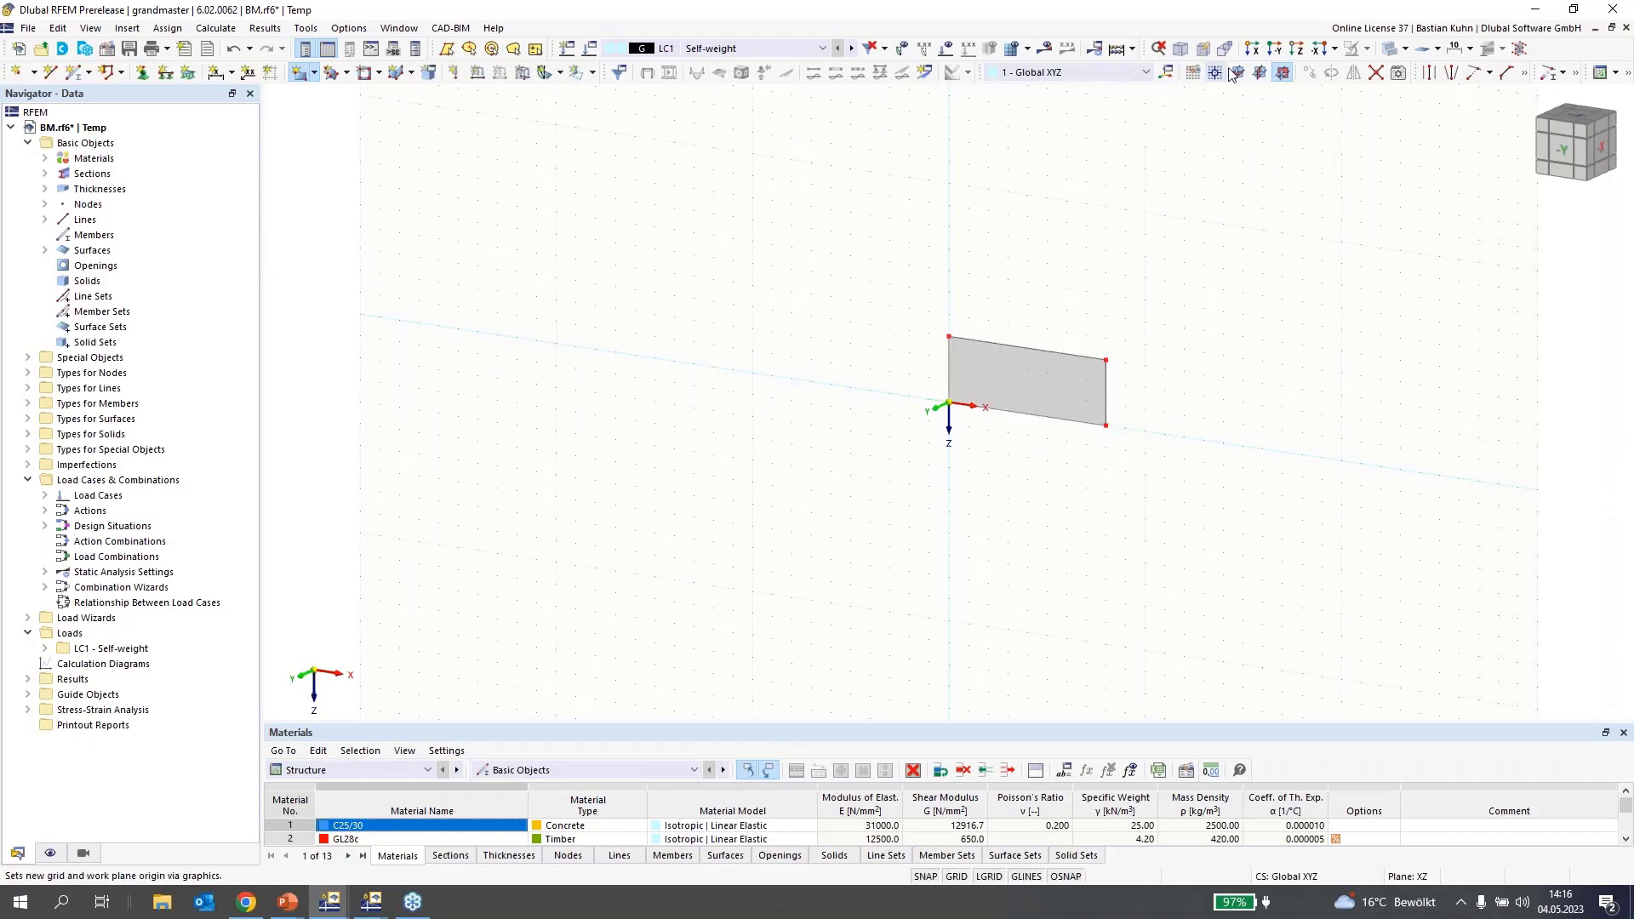
pyautogui.click(1260, 72)
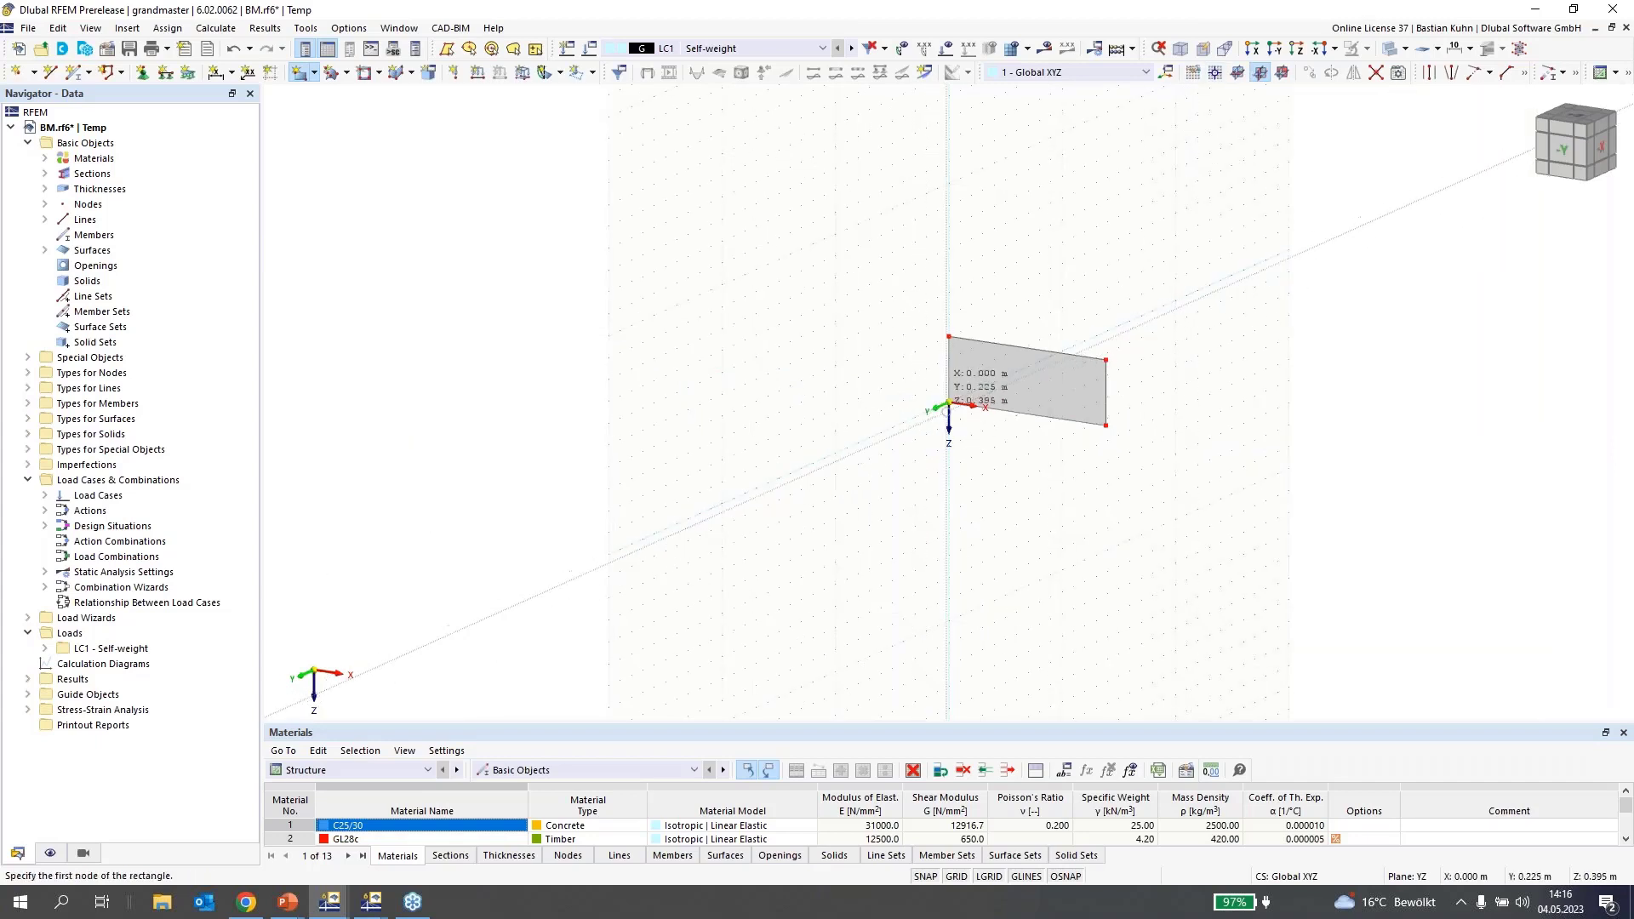
pyautogui.click(949, 404)
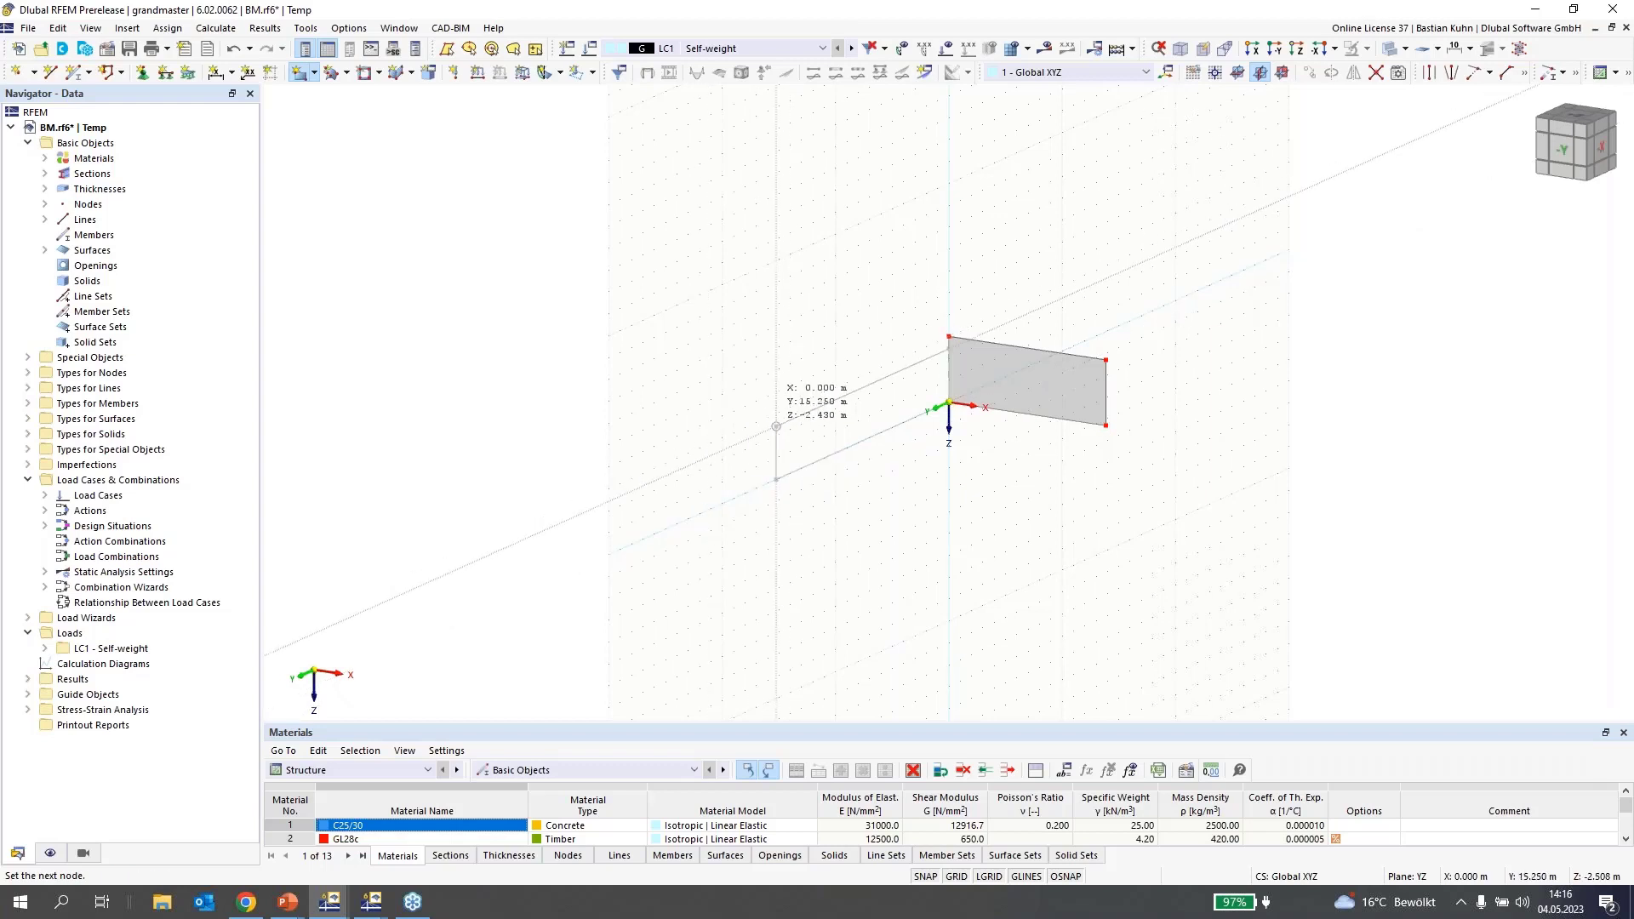
pyautogui.click(779, 412)
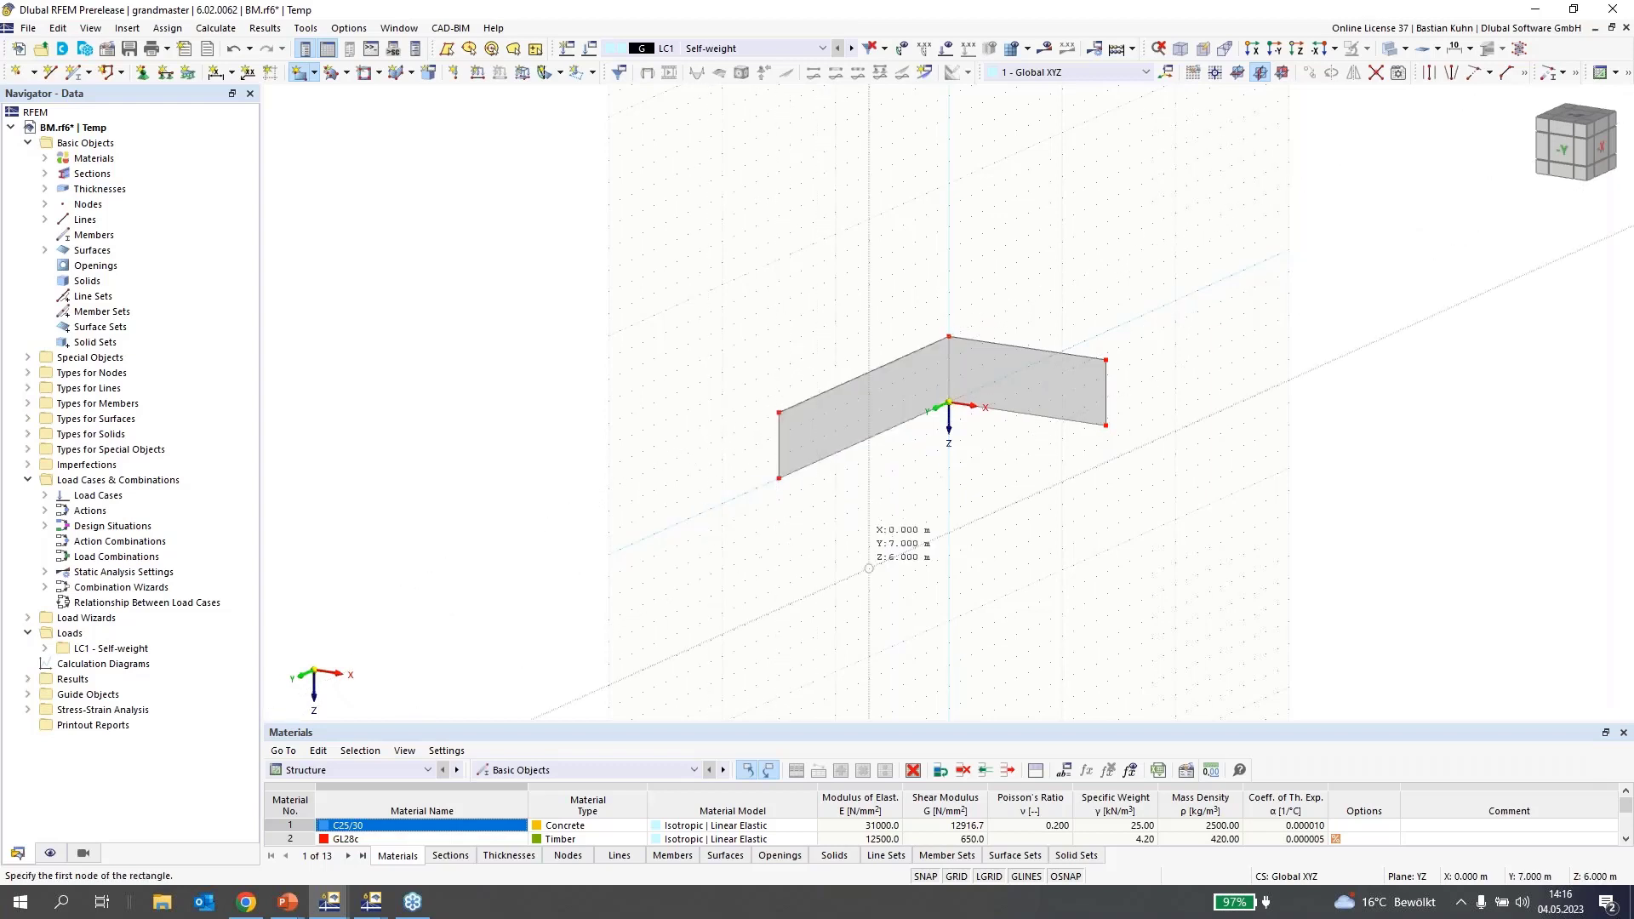
pyautogui.press('Escape')
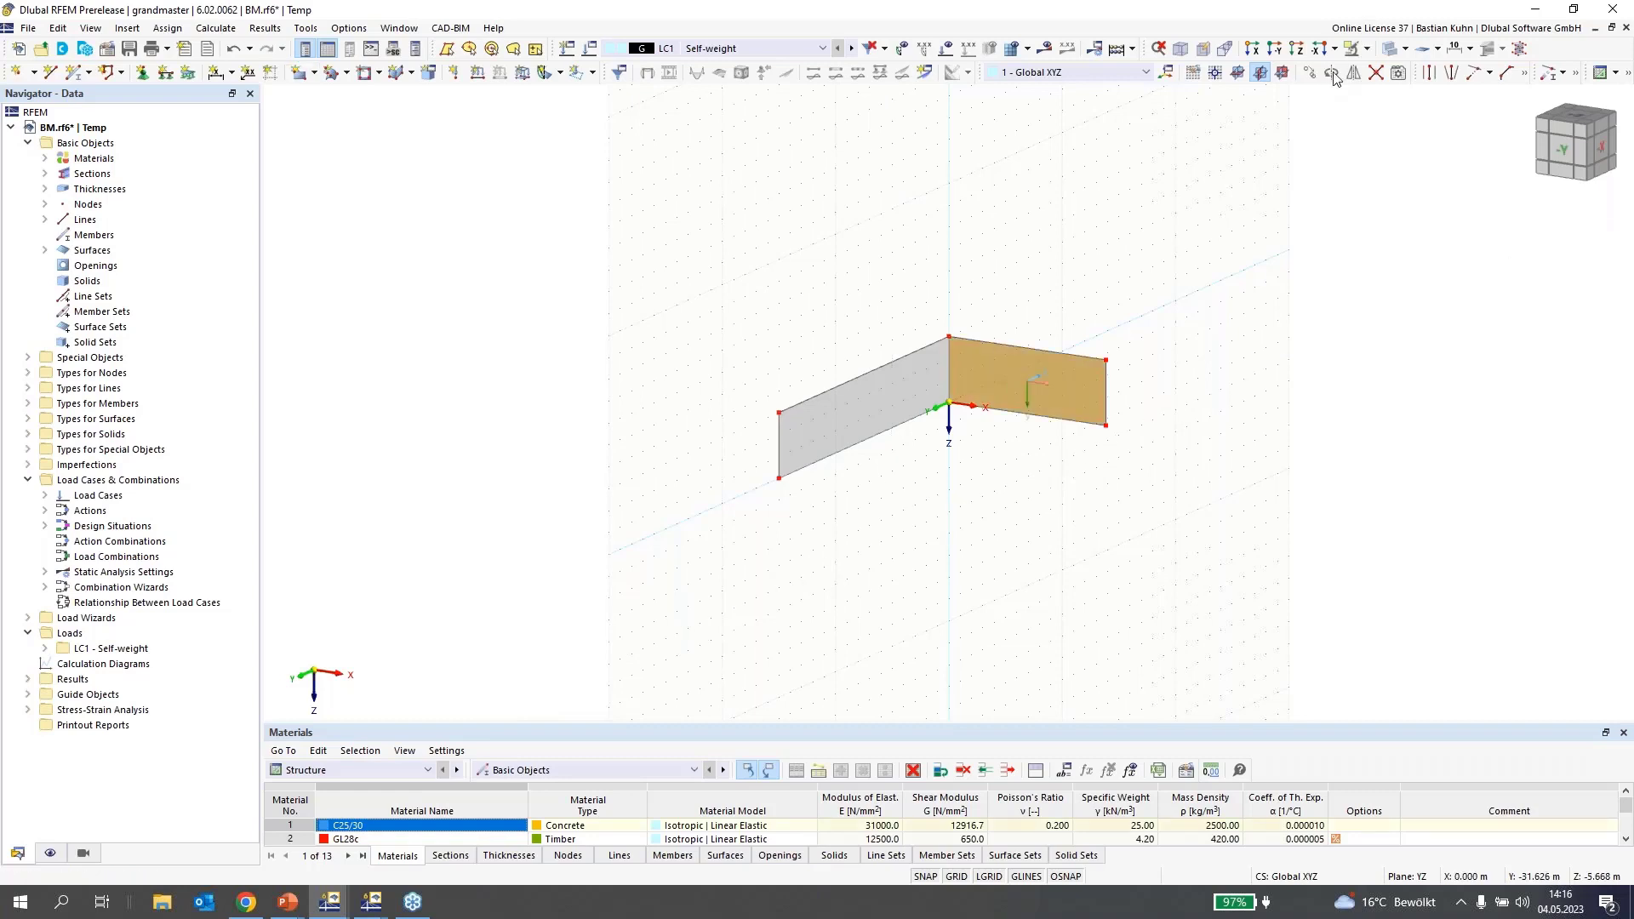
# - Copy the selected XZ-plane wall by 7.5 m in the Y direction
pyautogui.click(1309, 72)
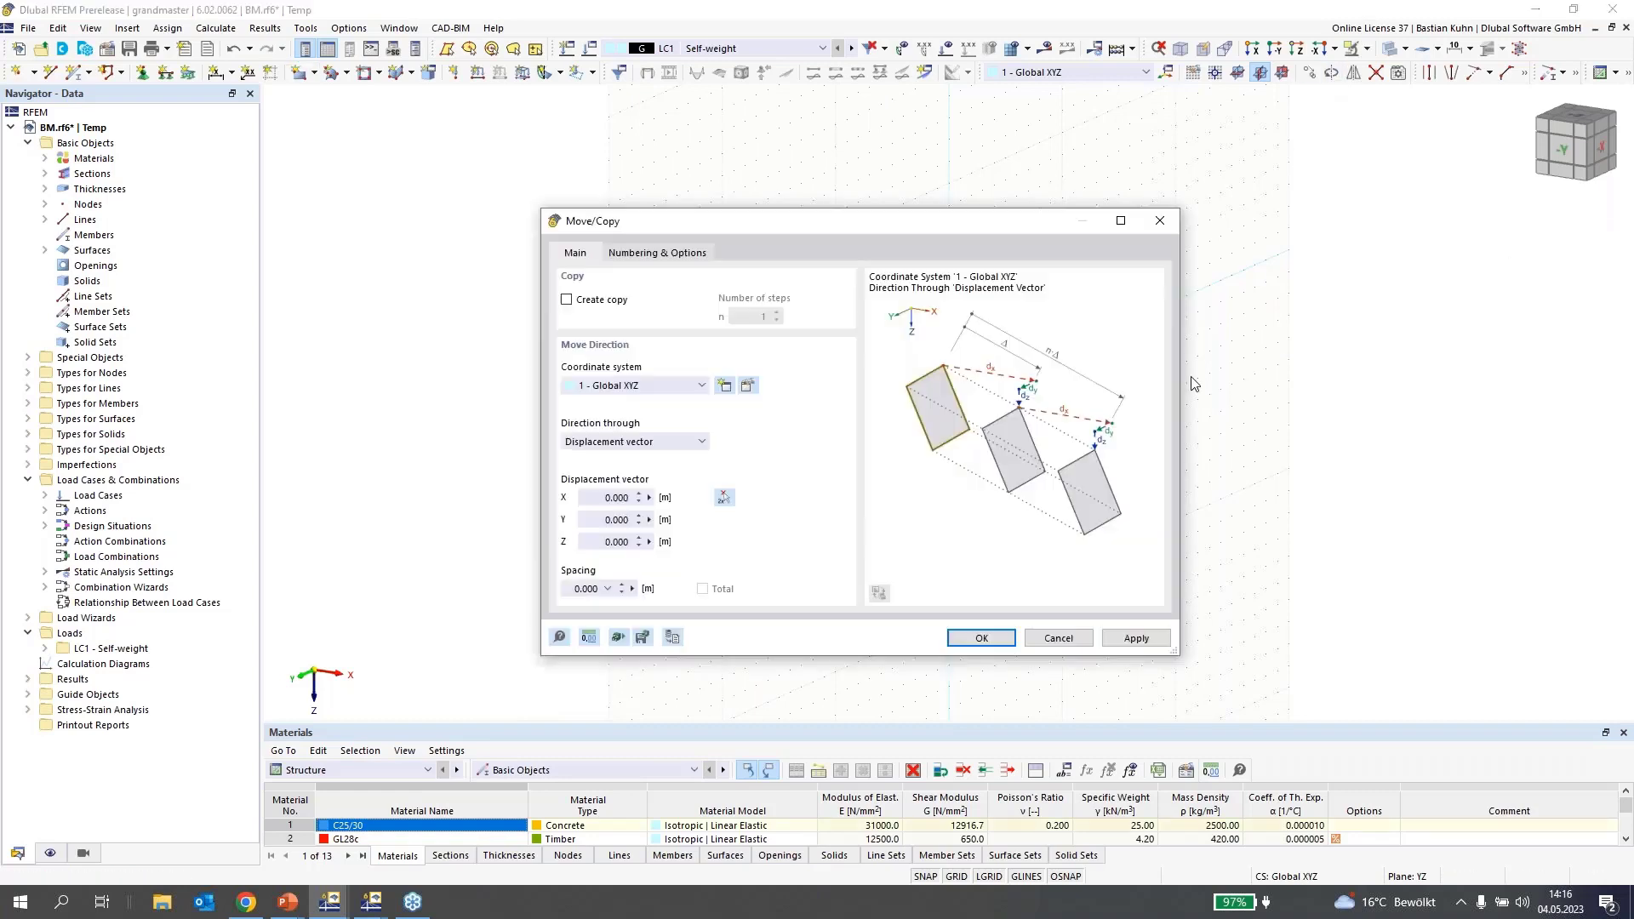
pyautogui.click(567, 299)
pyautogui.click(620, 520)
pyautogui.write('7,5')
pyautogui.click(975, 649)
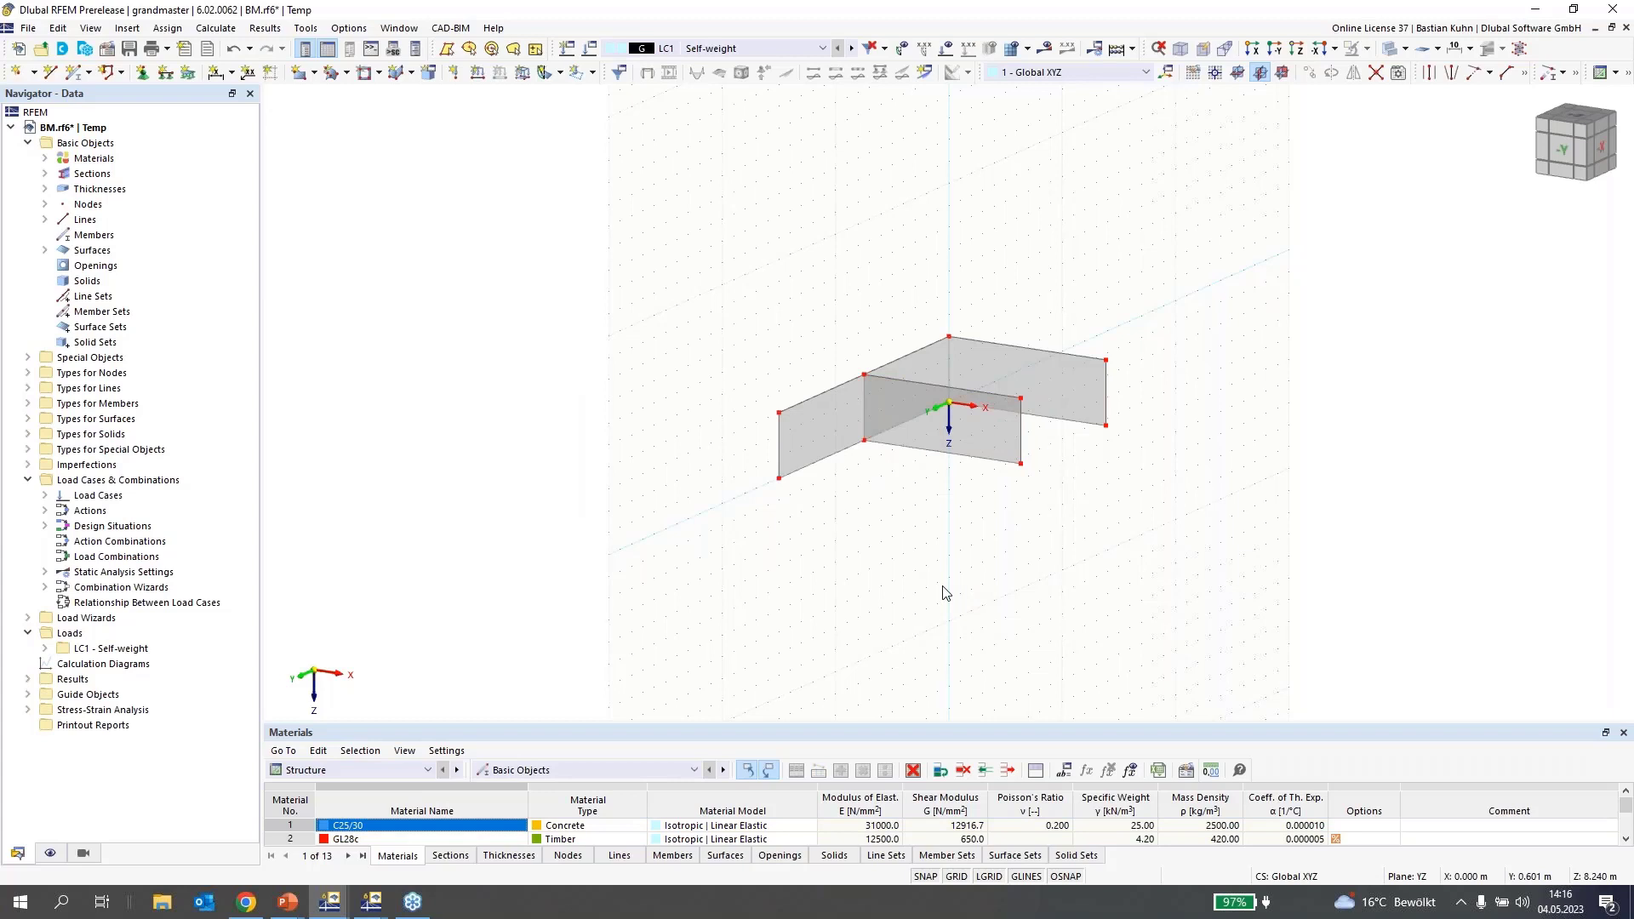
# - Cut two rectangular window openings of about 1 m by 1 m near the ends of the XZ-plane wall at the origin
pyautogui.moveTo(1050, 539); pyautogui.dragTo(682, 558, button='middle')
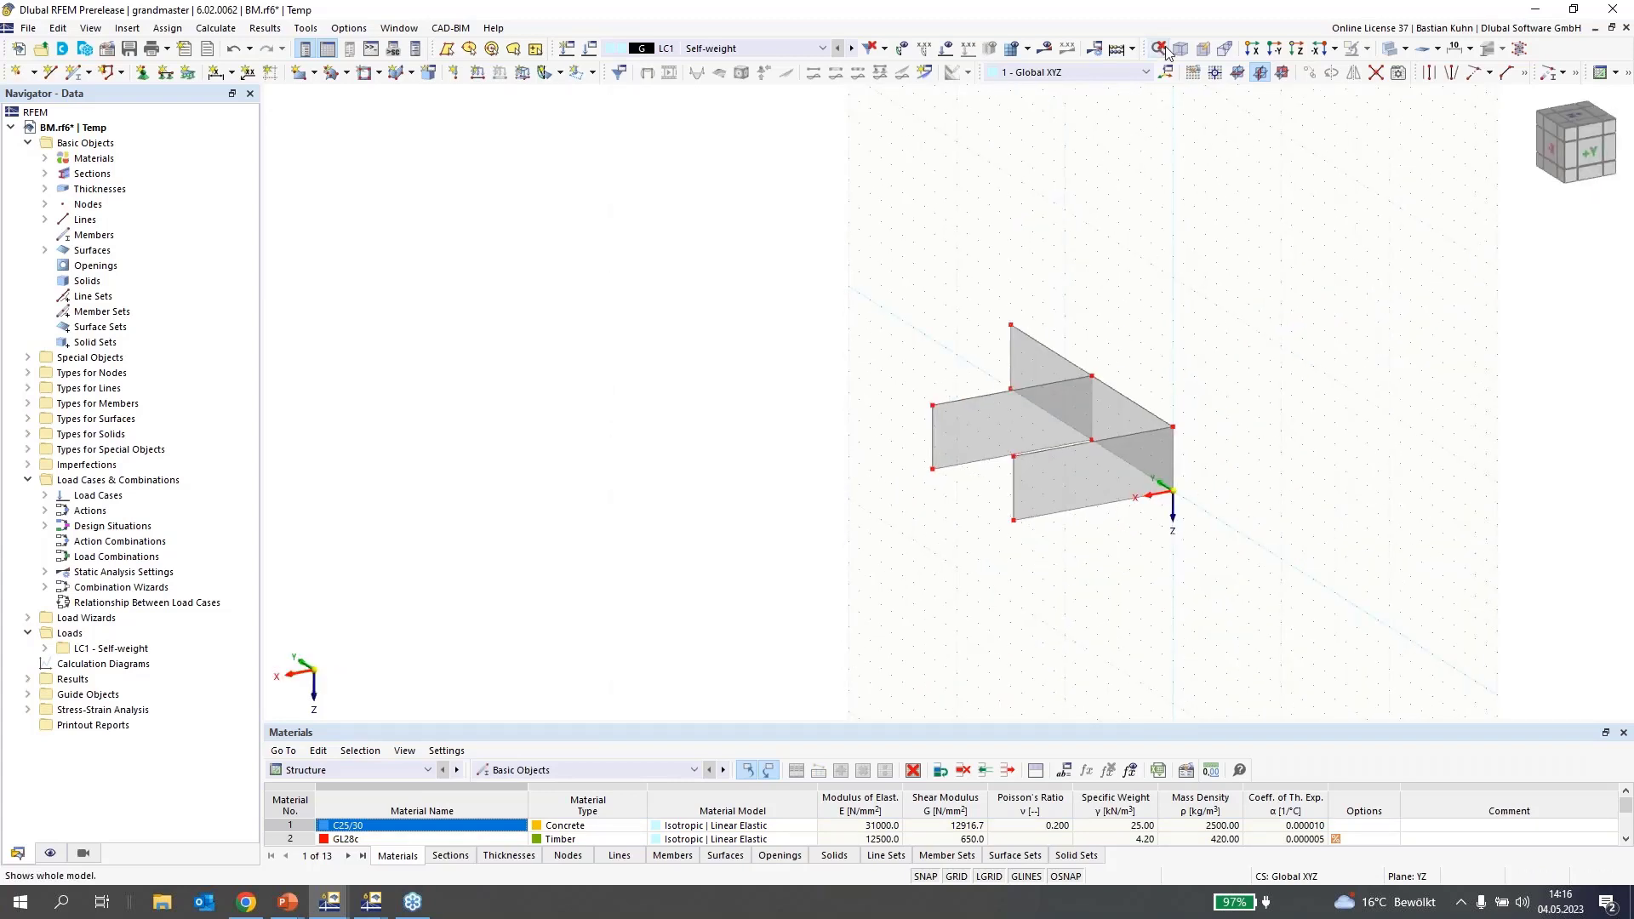
pyautogui.click(1283, 72)
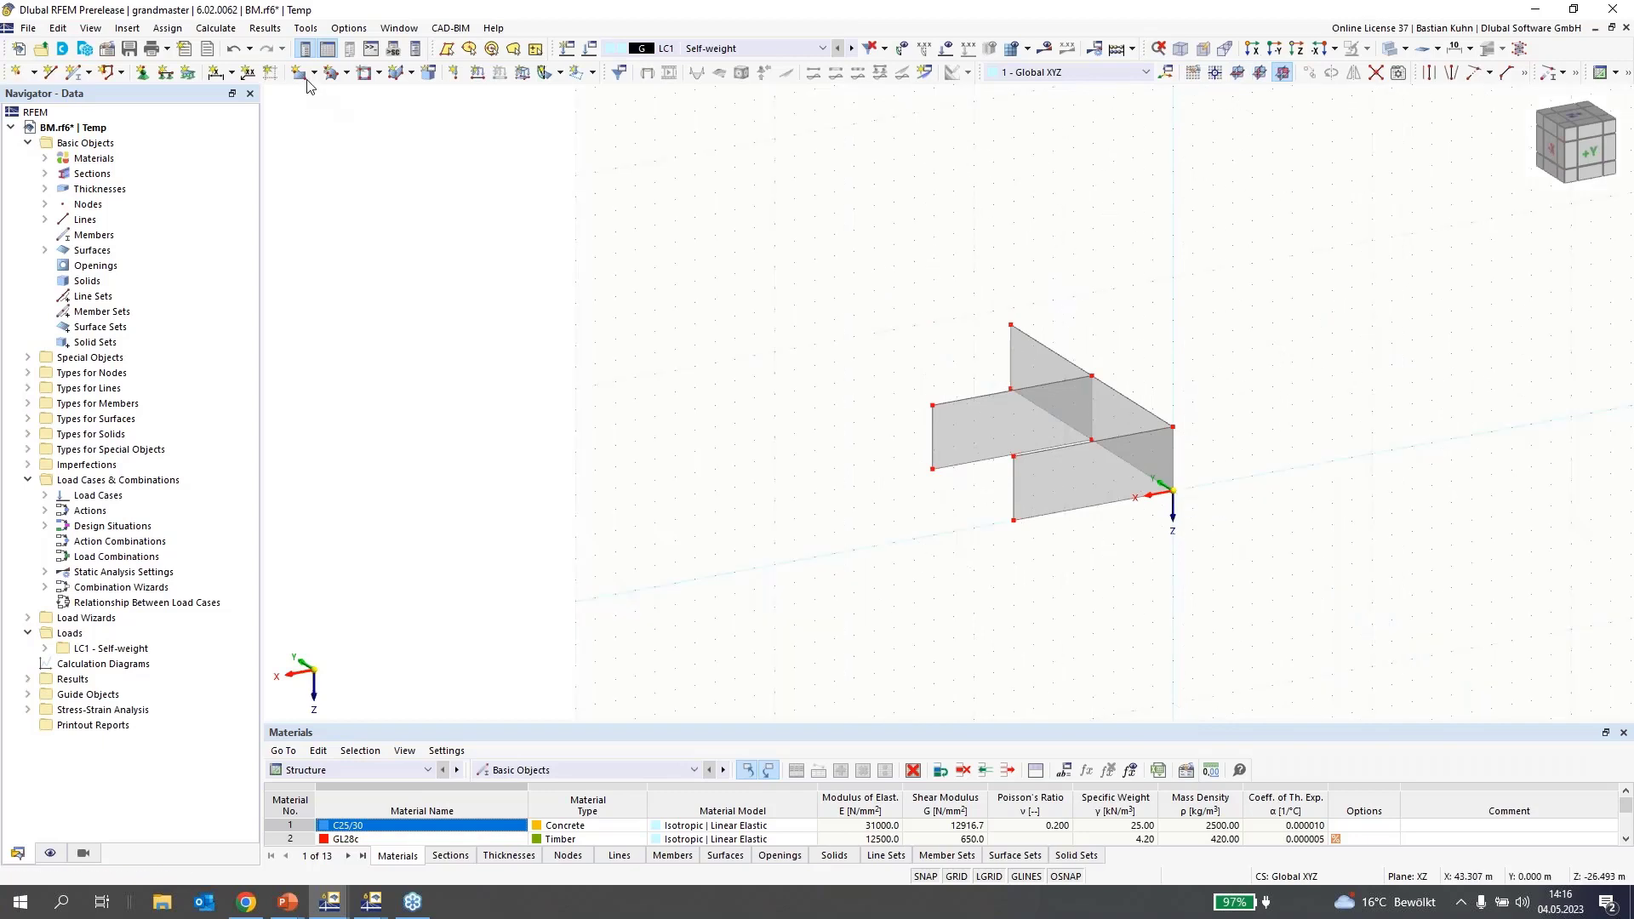
pyautogui.click(365, 72)
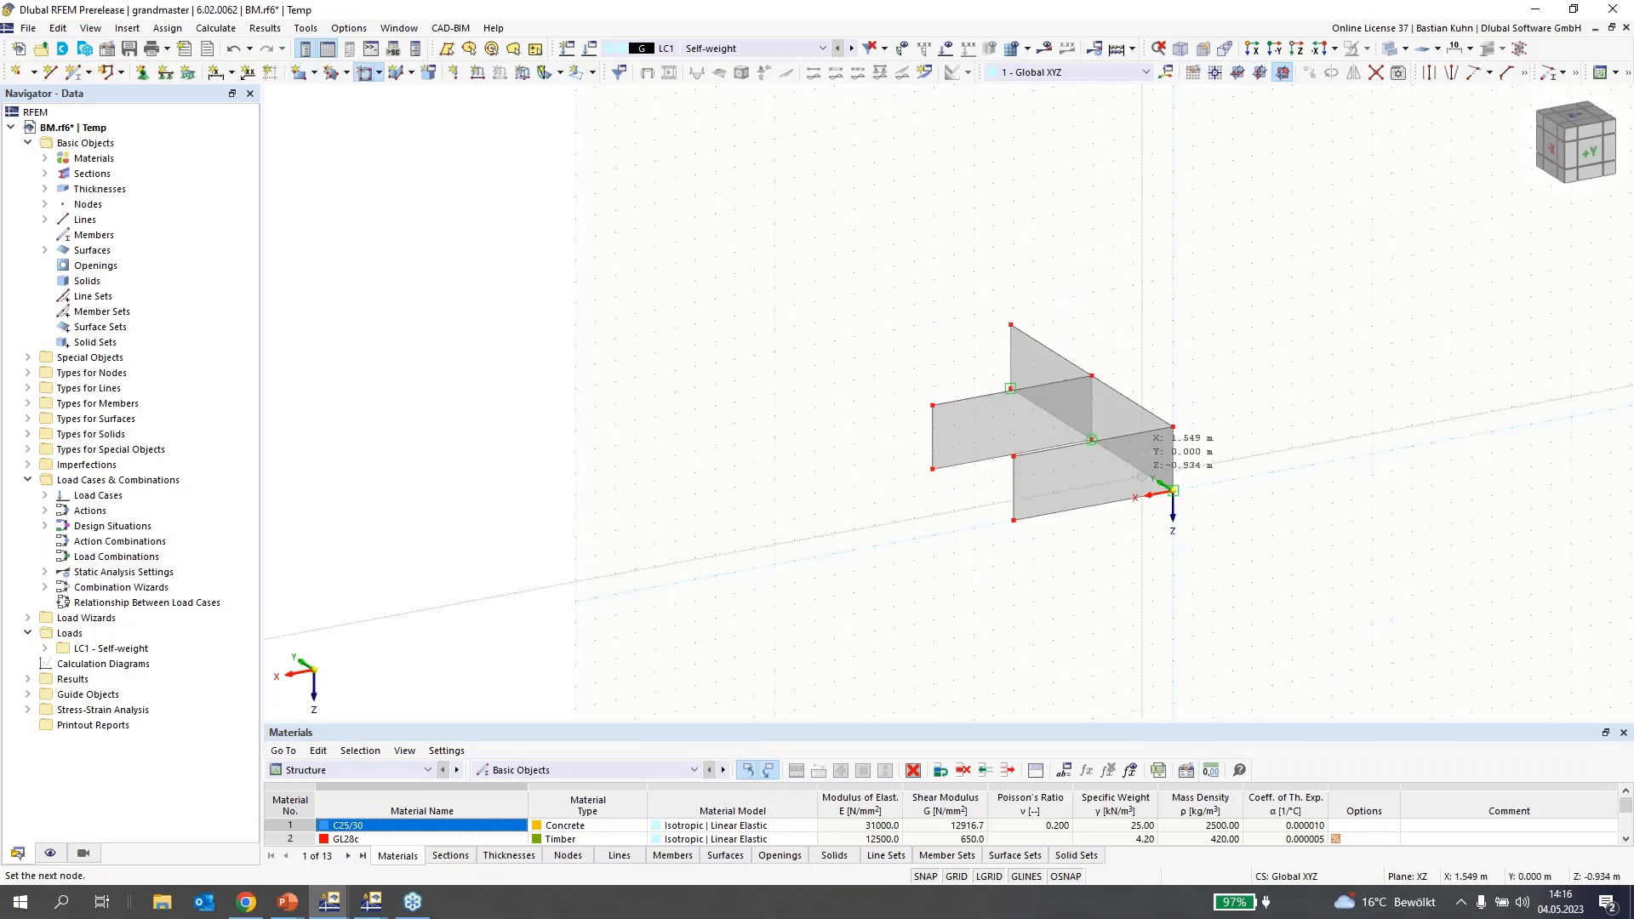
pyautogui.click(1053, 491)
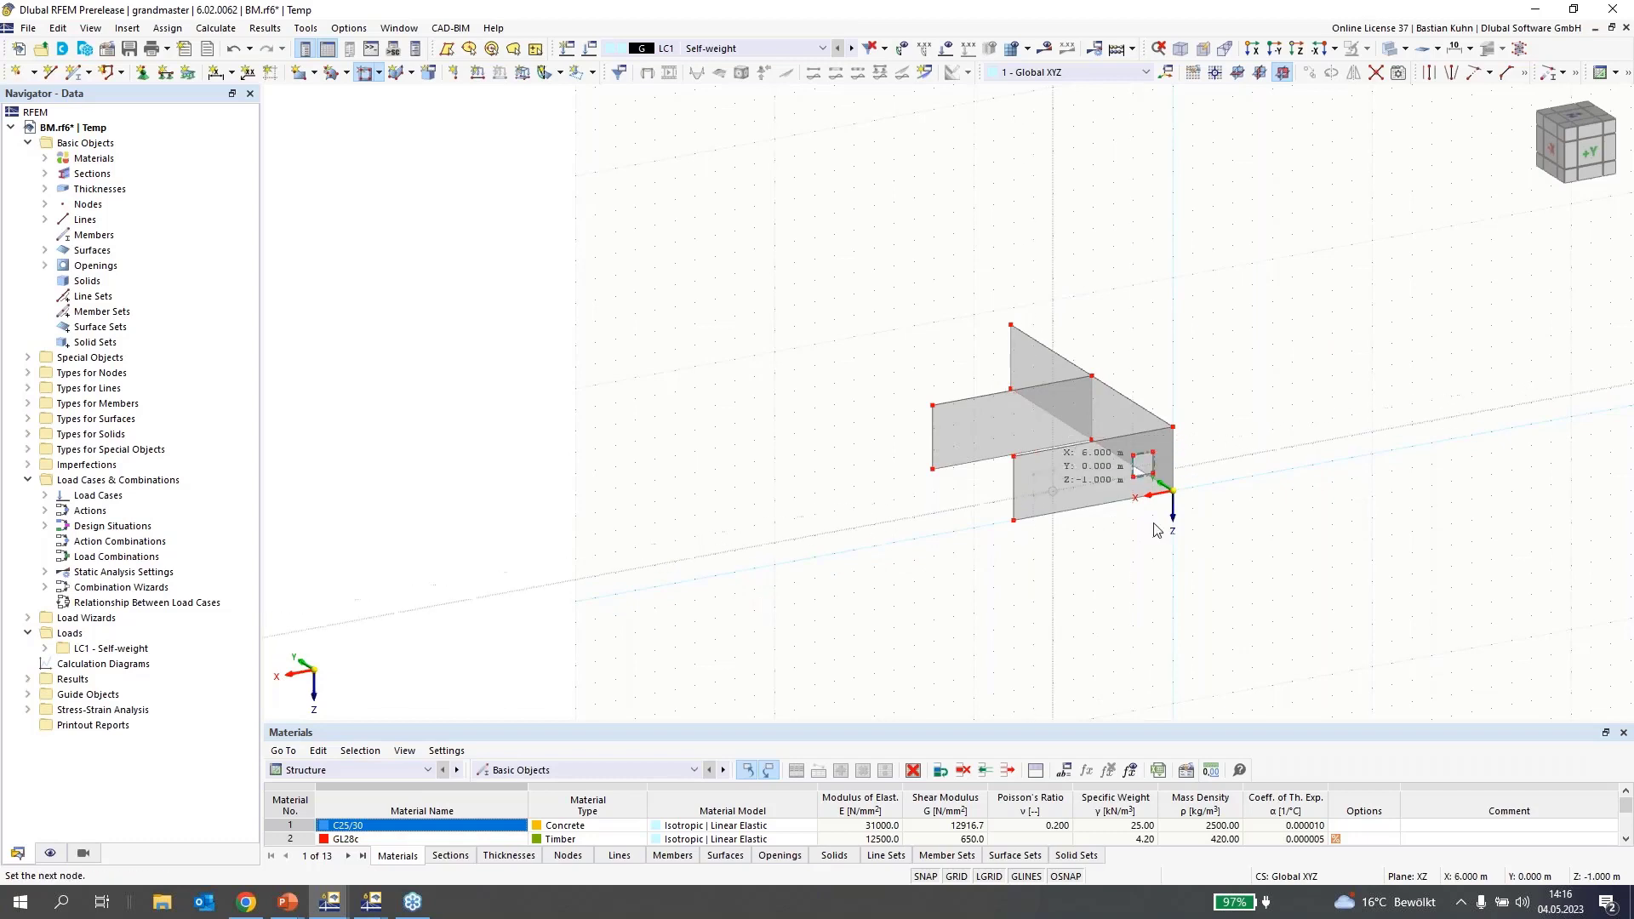
pyautogui.click(1053, 491)
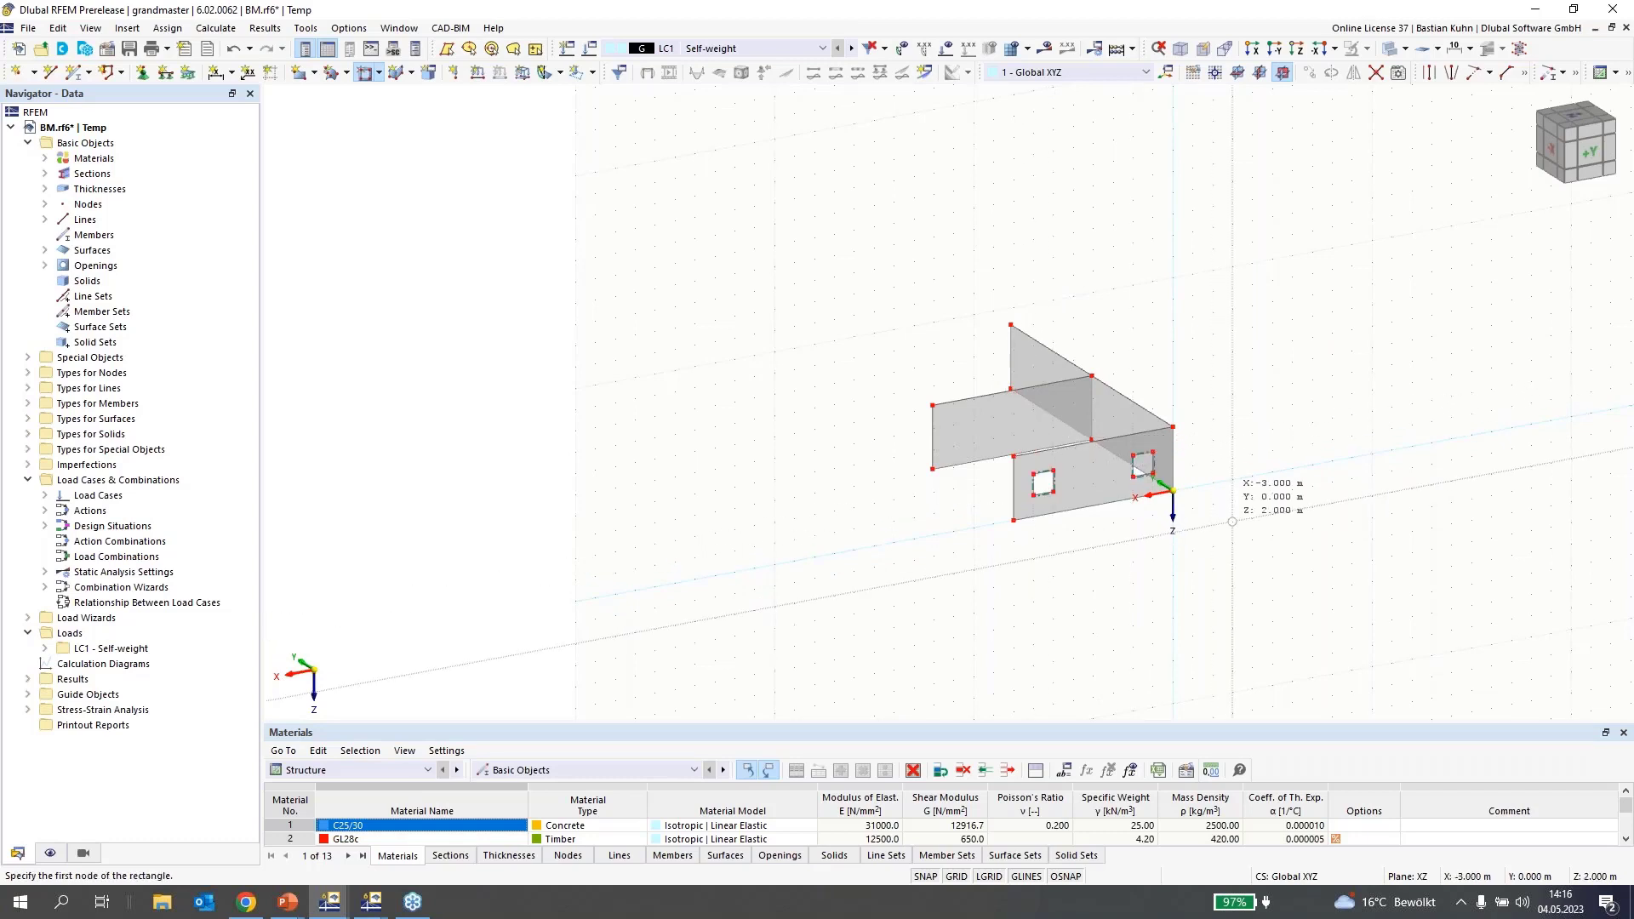
# - Cut a door opening about 1 m wide and 2 m high into the YZ-plane wall, with its far upper corner at Y 2 m, Z -2 m
pyautogui.moveTo(1207, 520); pyautogui.dragTo(889, 483, button='middle')
pyautogui.scroll(4, 920, 392)
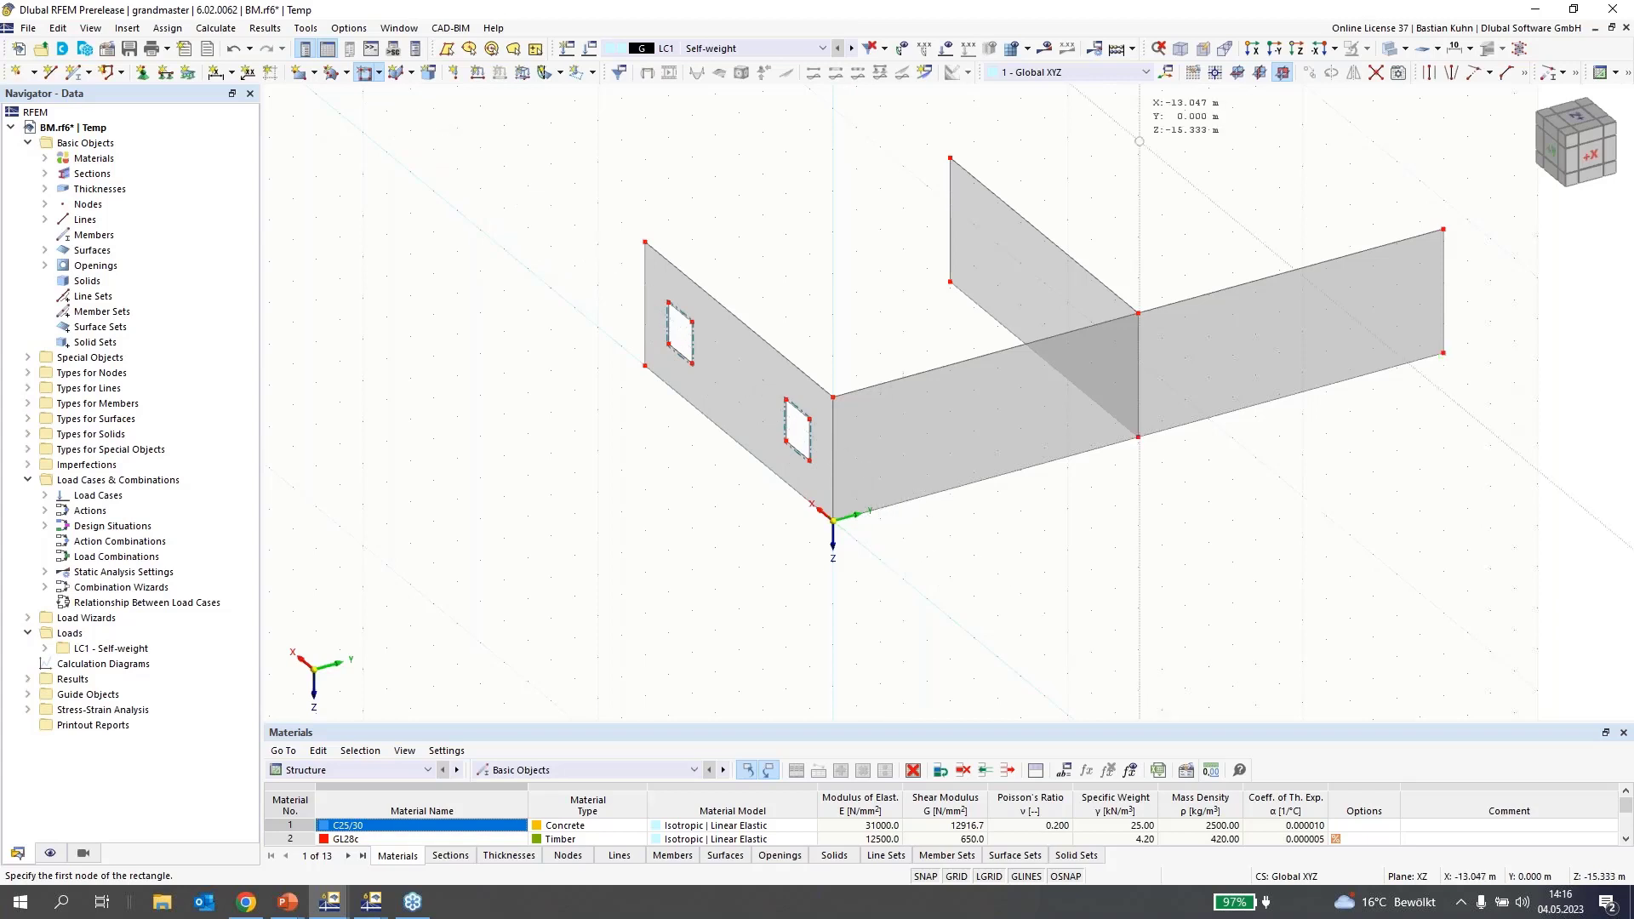
pyautogui.click(1261, 71)
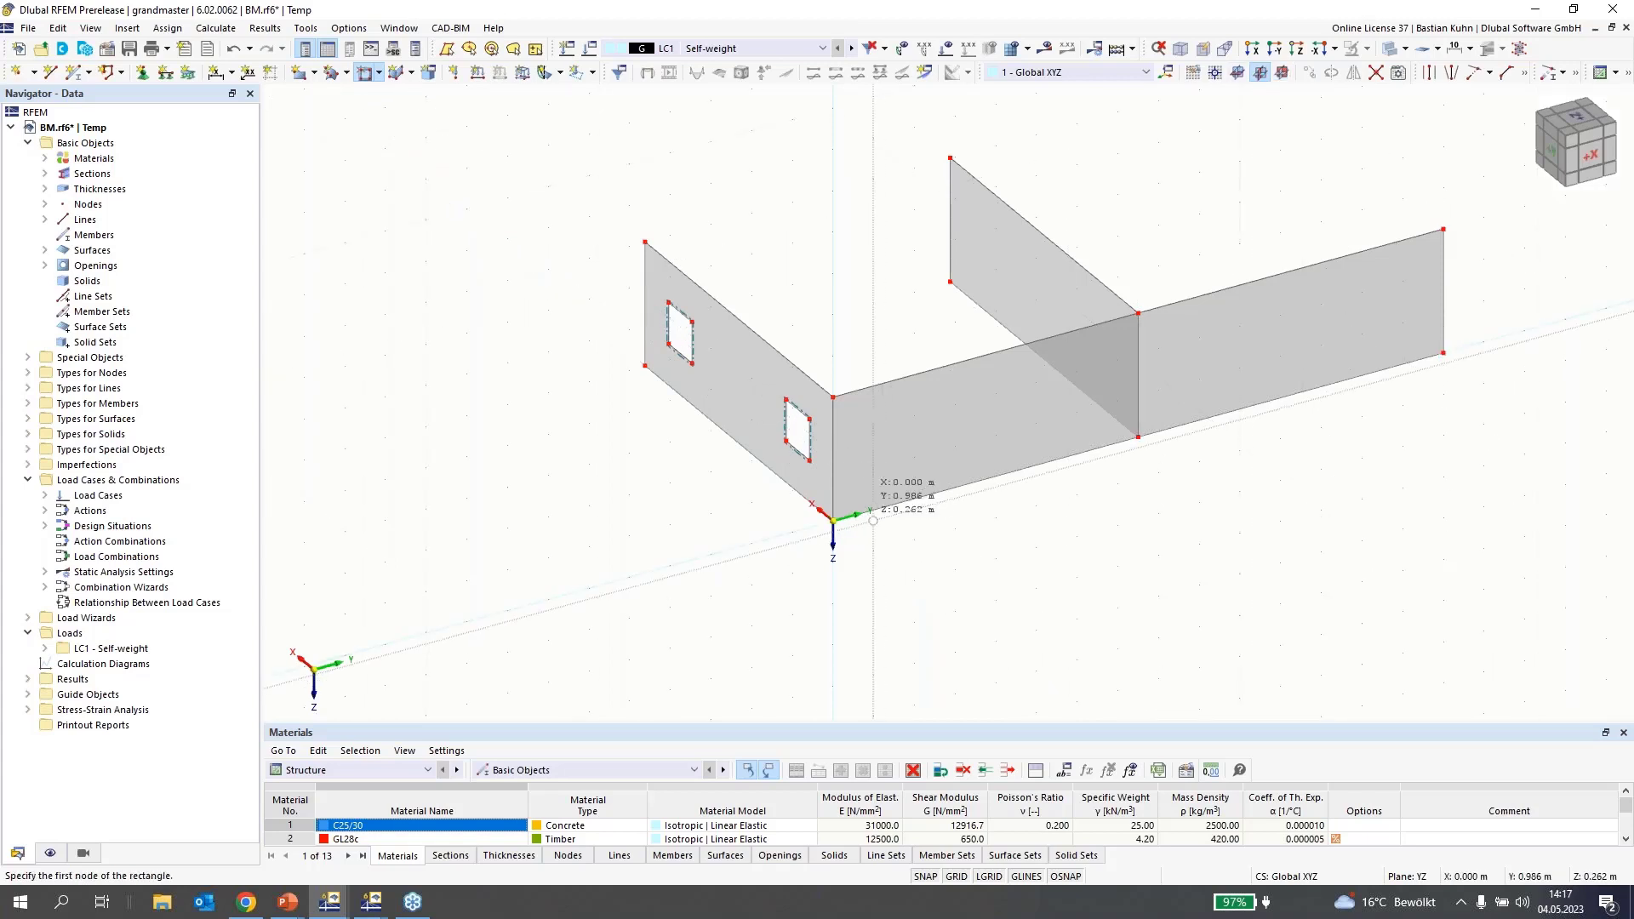
pyautogui.click(916, 445)
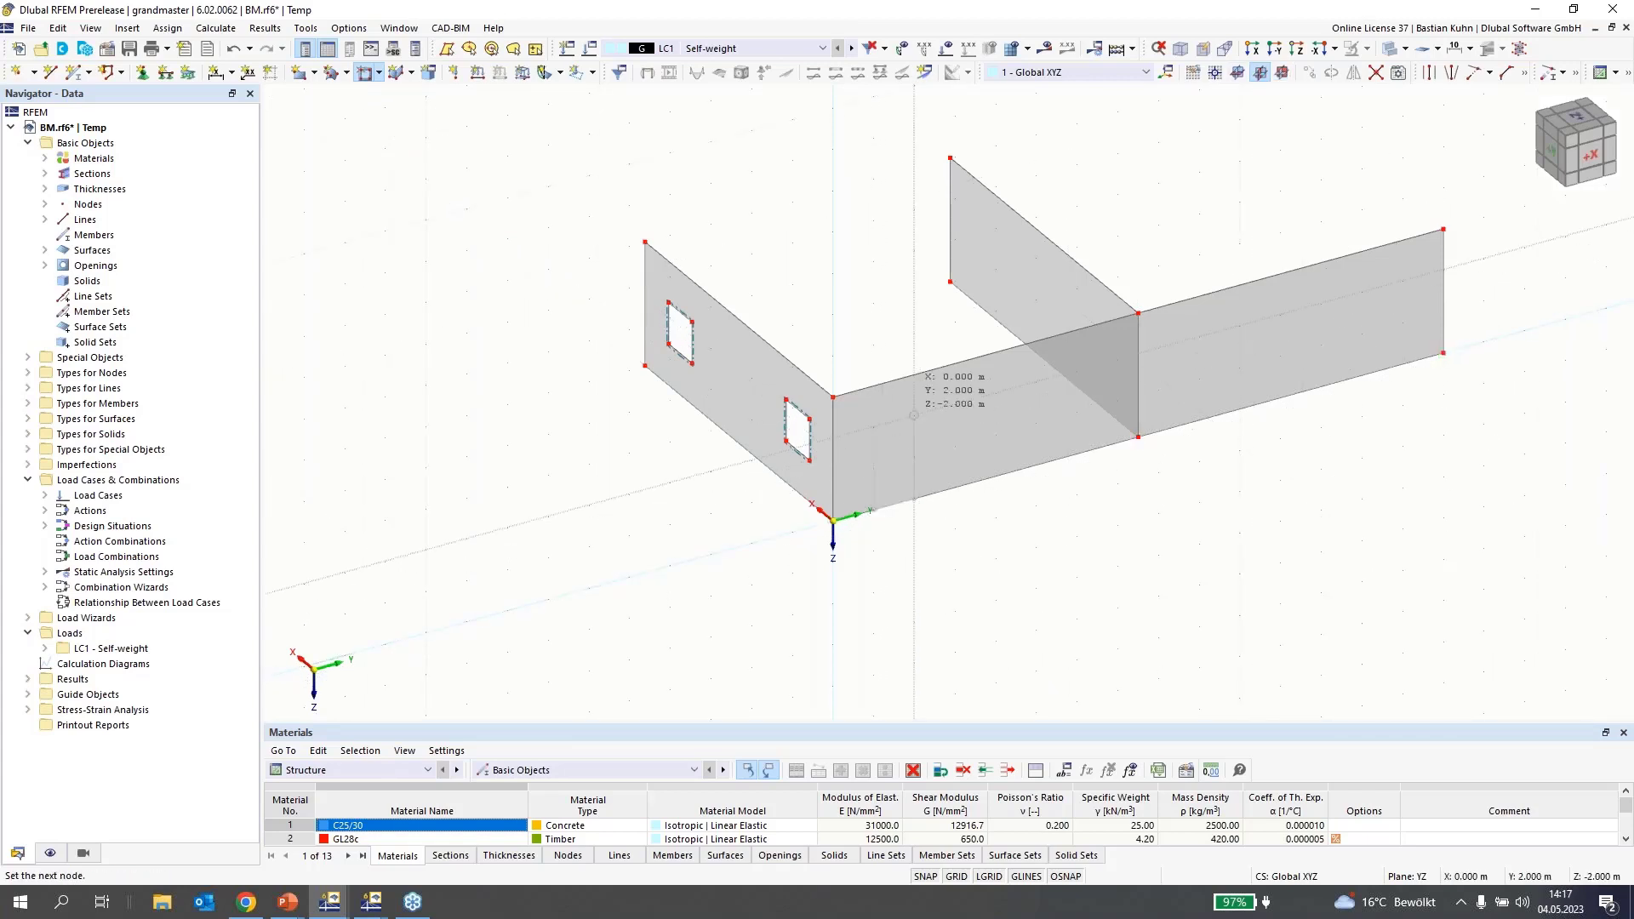
pyautogui.click(914, 415)
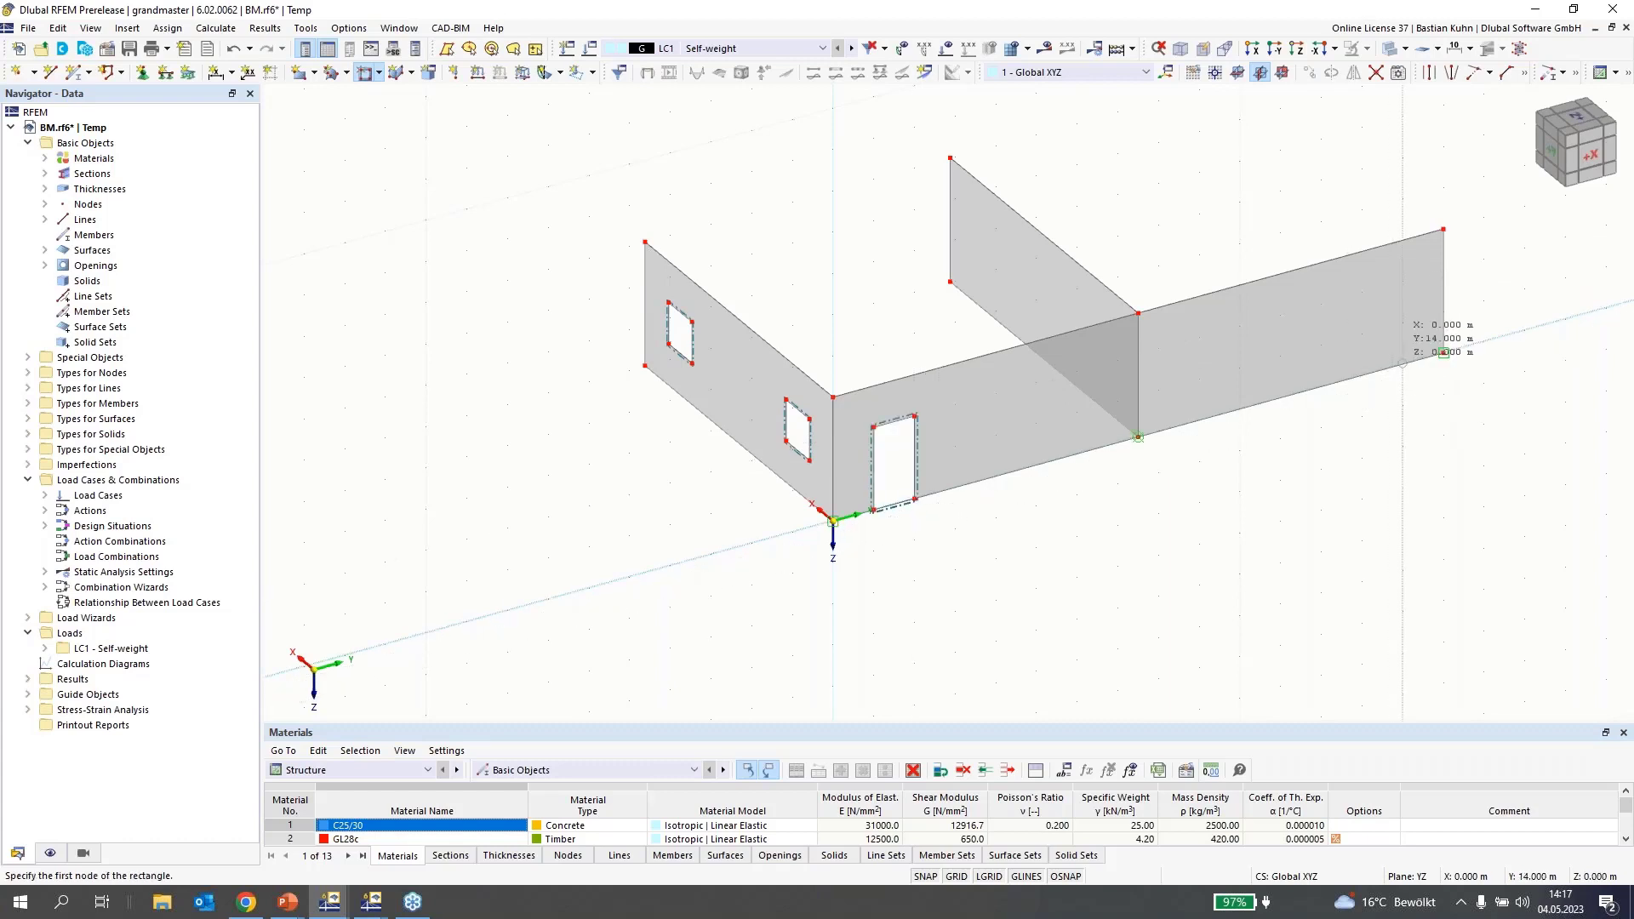
# - Cut a 1 m by 2 m door ending at Y 14 m and two 1 m square windows flanking the cross wall into the YZ-plane wall
pyautogui.click(1362, 376)
pyautogui.click(1403, 281)
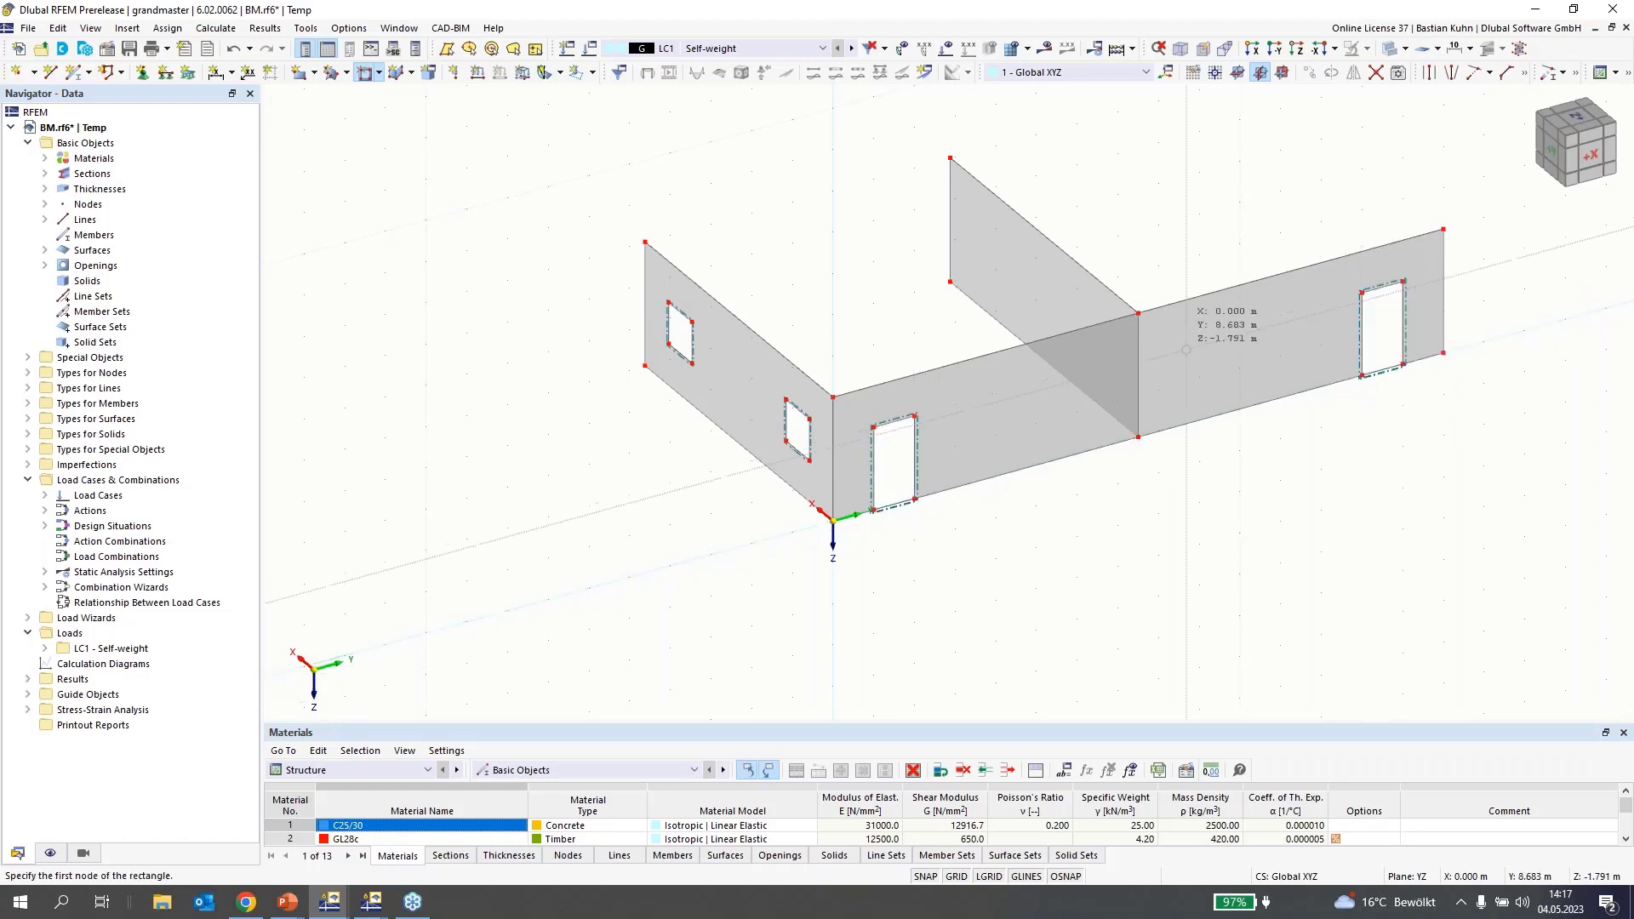
pyautogui.click(1158, 348)
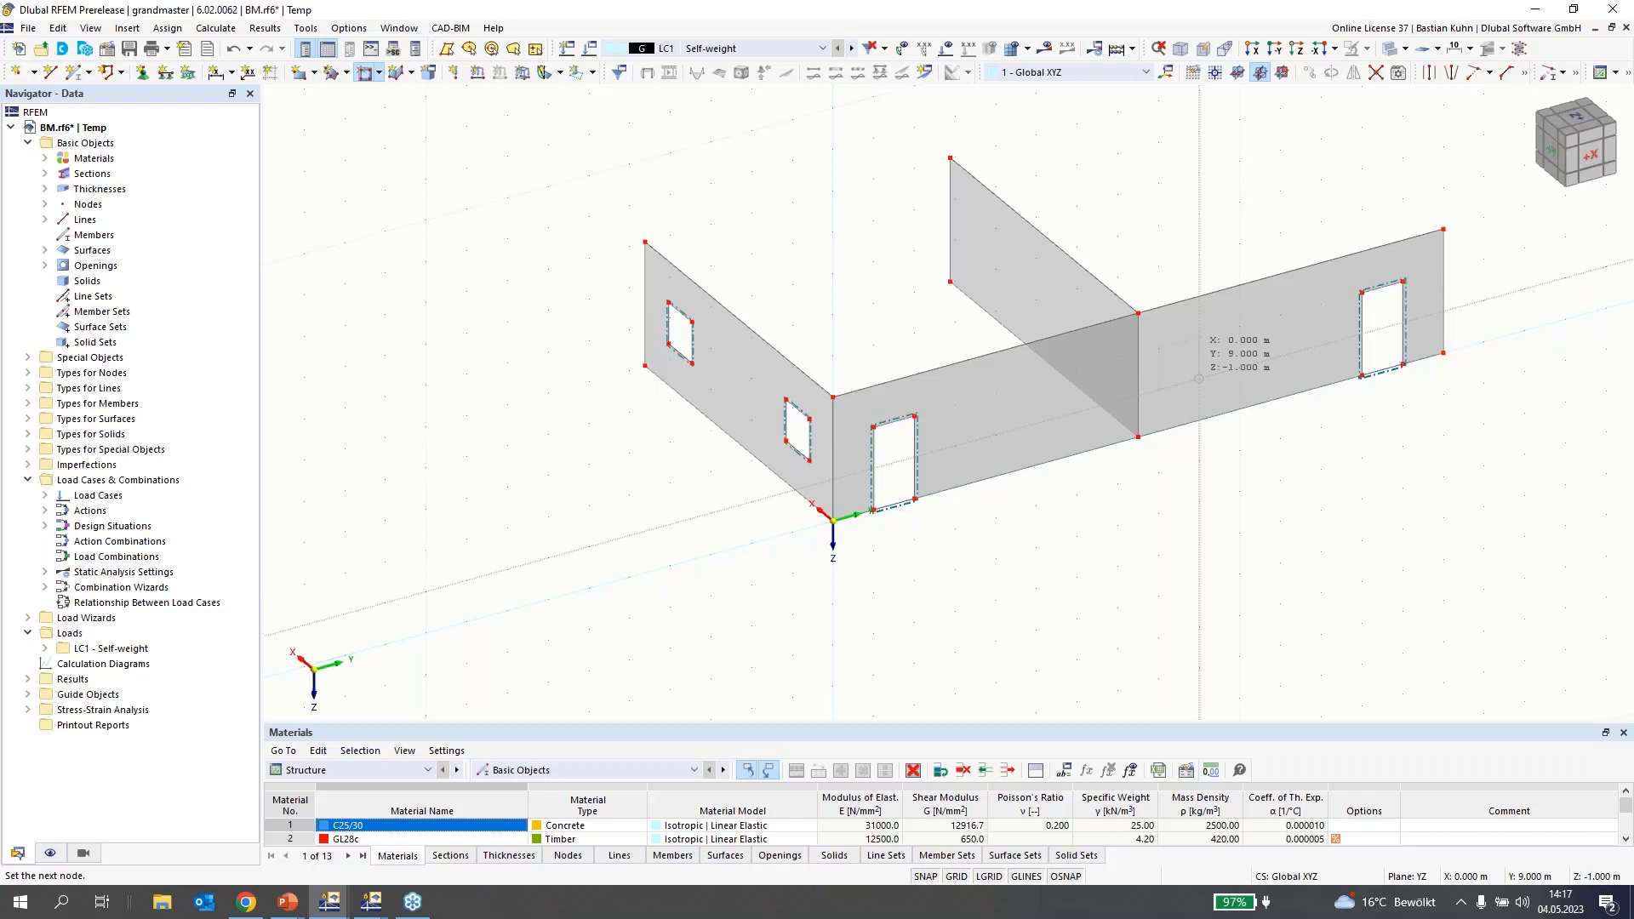
pyautogui.click(1199, 377)
pyautogui.click(1119, 360)
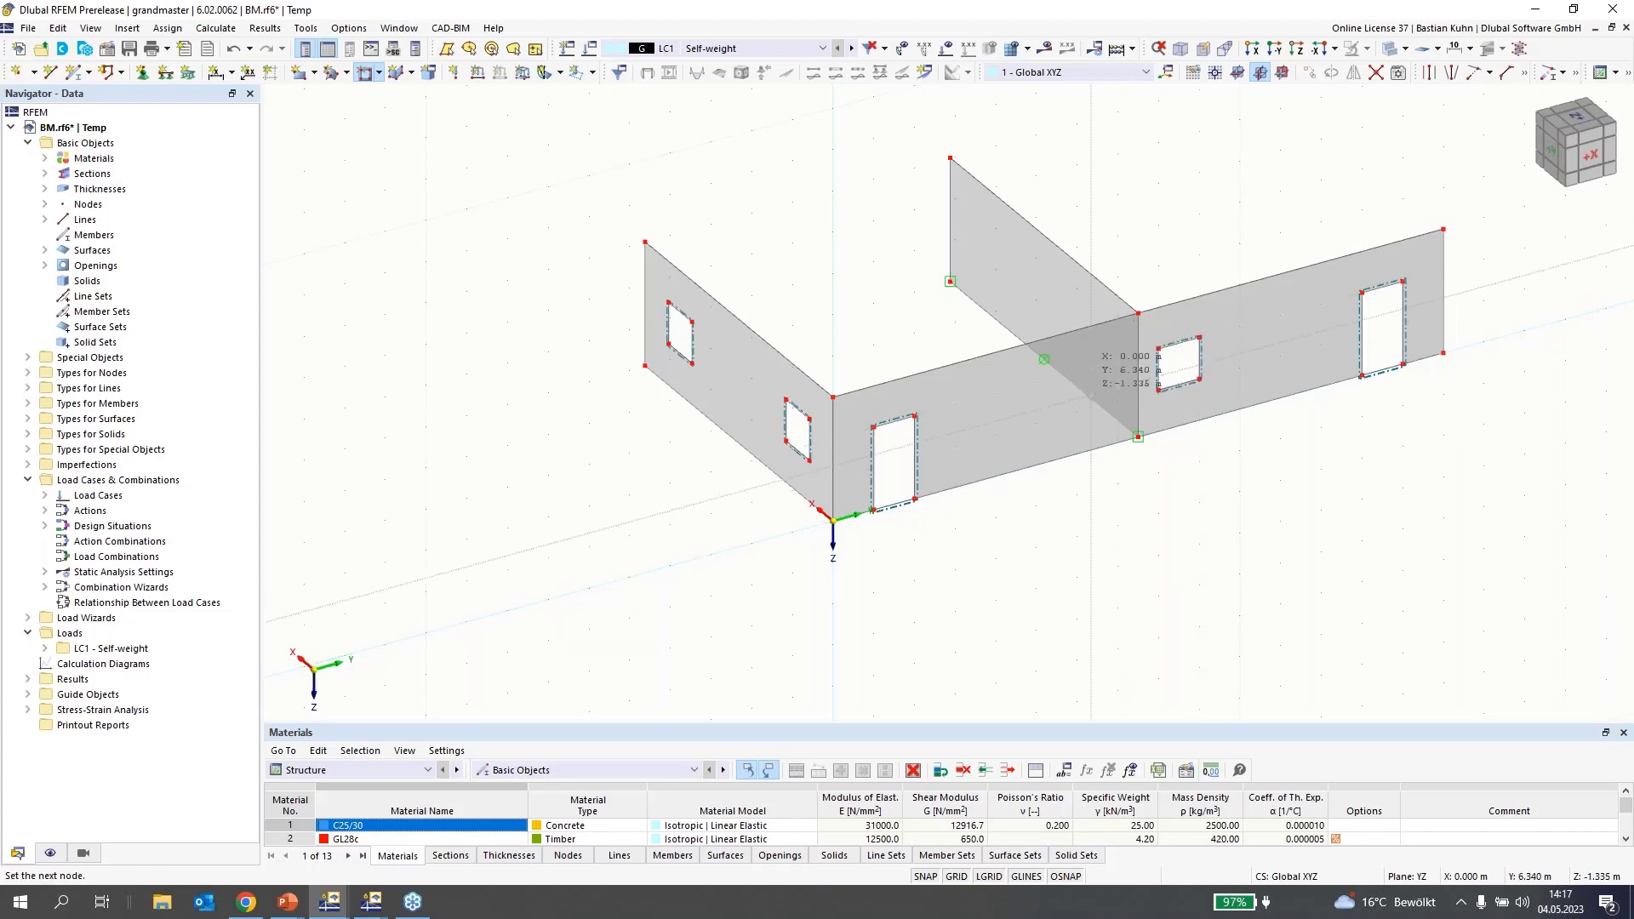
pyautogui.click(1076, 413)
pyautogui.press('Escape')
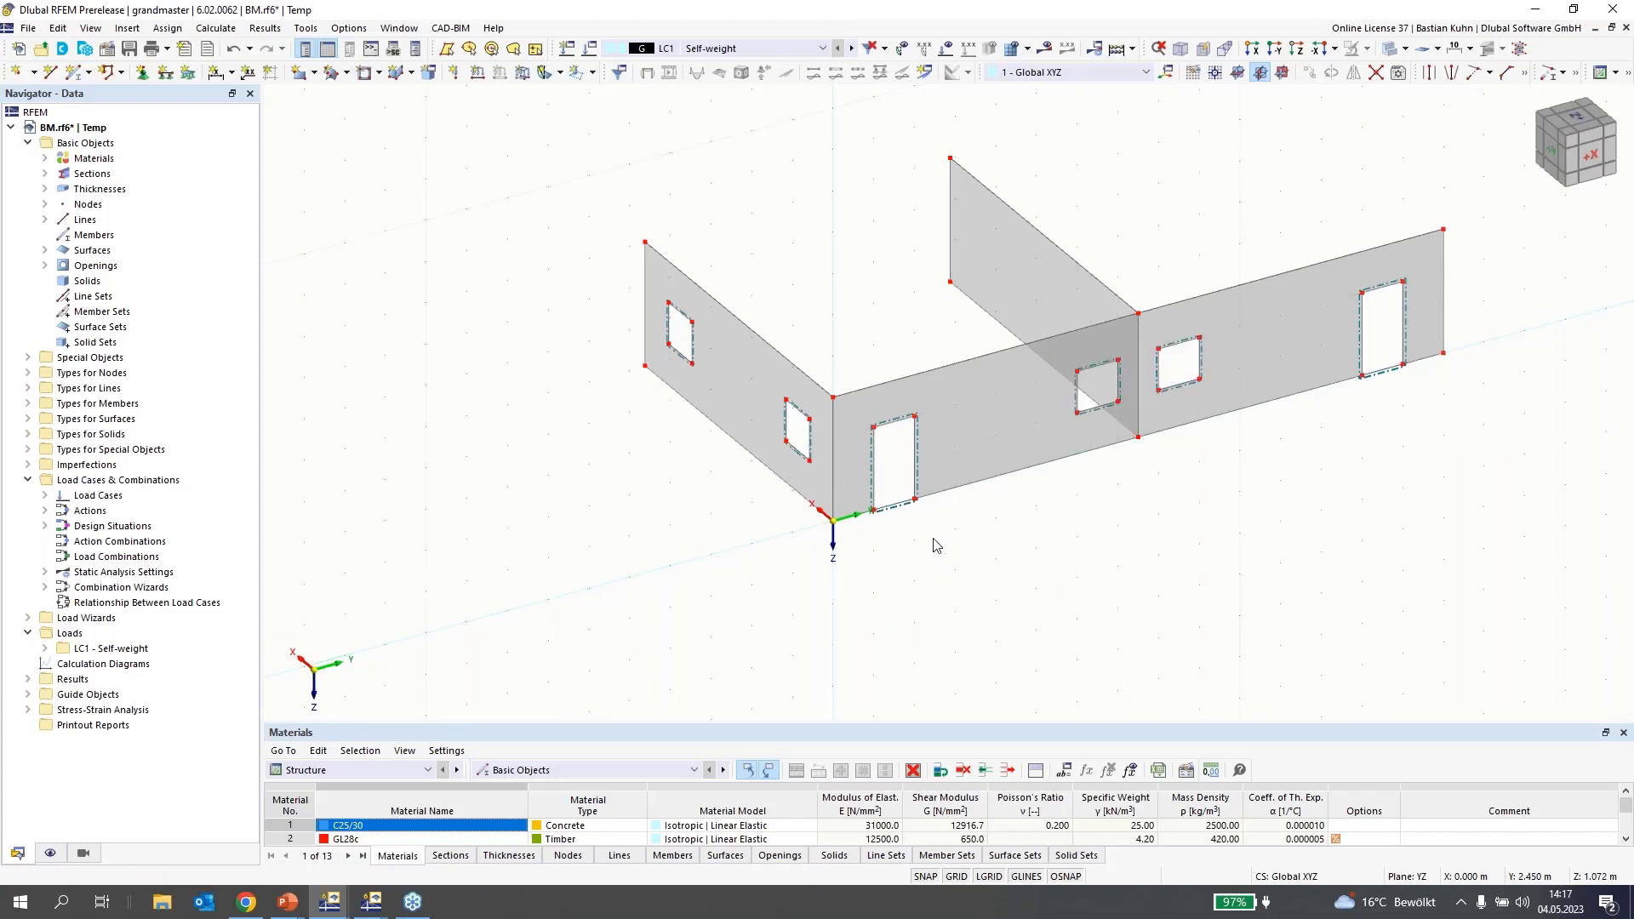
# - Try to mirror a copy of the origin's XZ-plane wall surface across the parallel XZ plane through the middle wall's upper corner
pyautogui.scroll(-2, 936, 546)
pyautogui.click(801, 442)
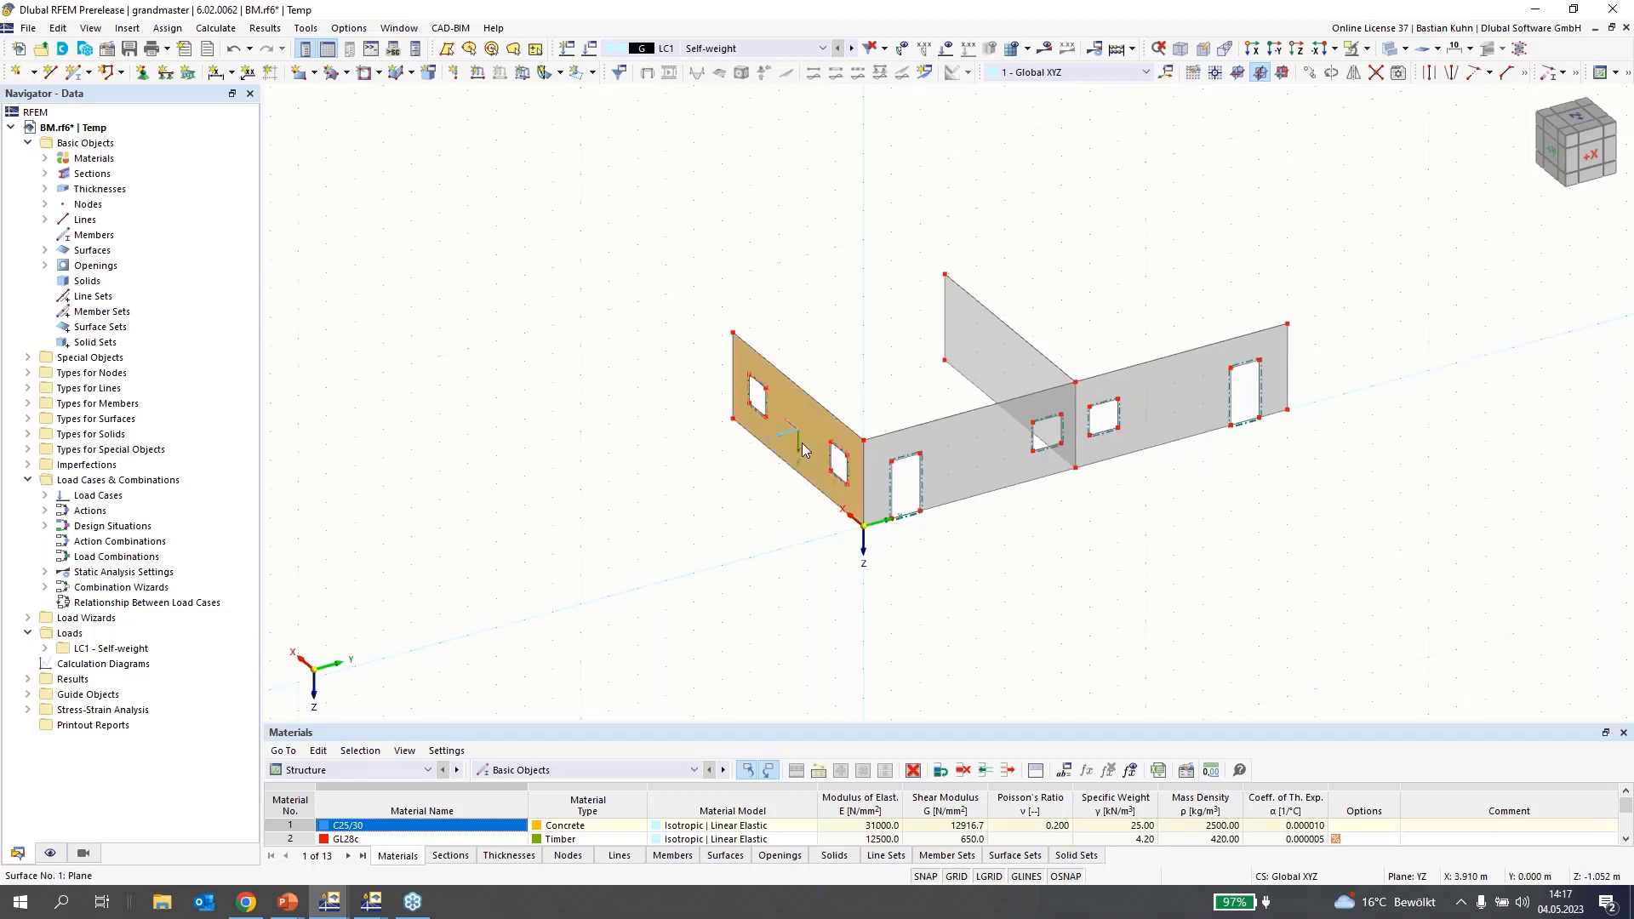
pyautogui.click(1310, 73)
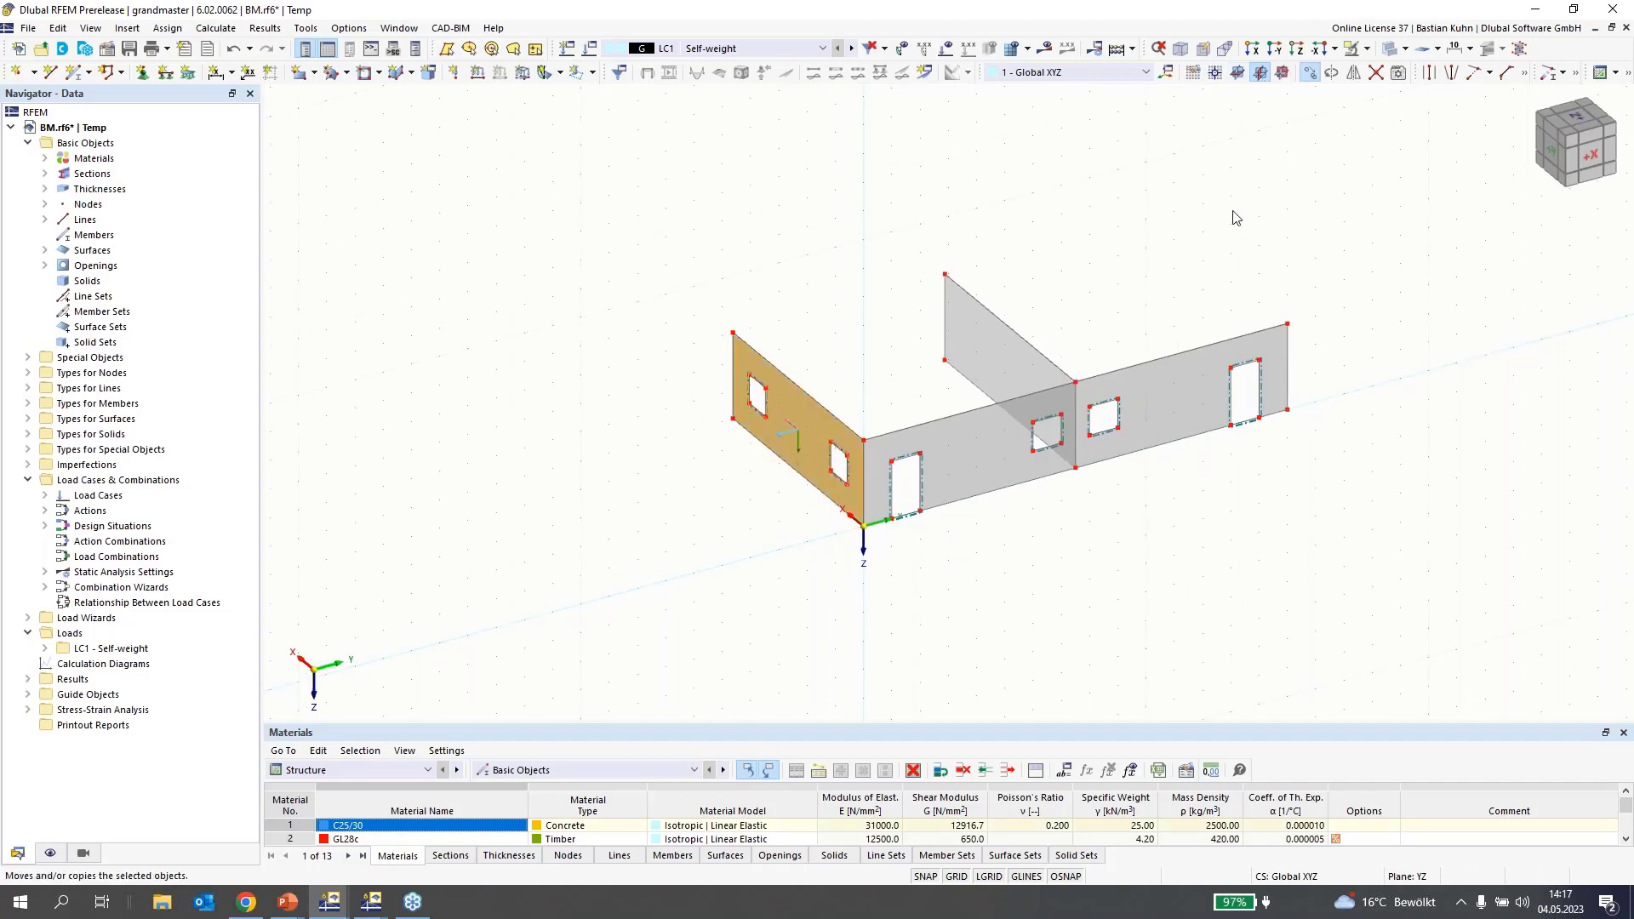
pyautogui.press('Escape')
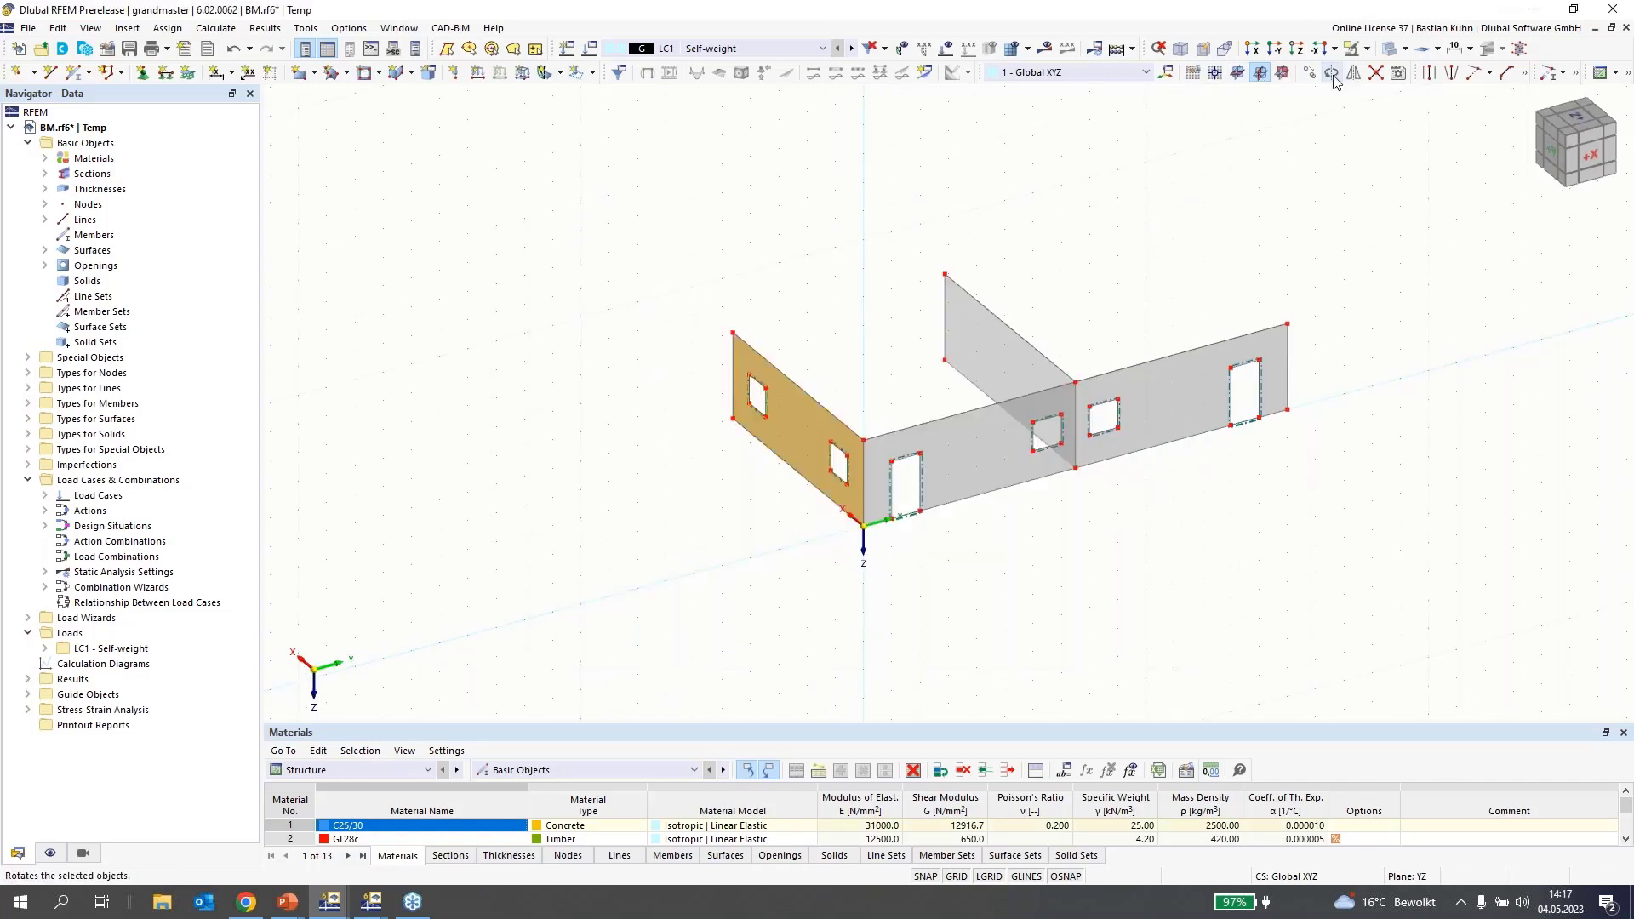
pyautogui.click(1354, 73)
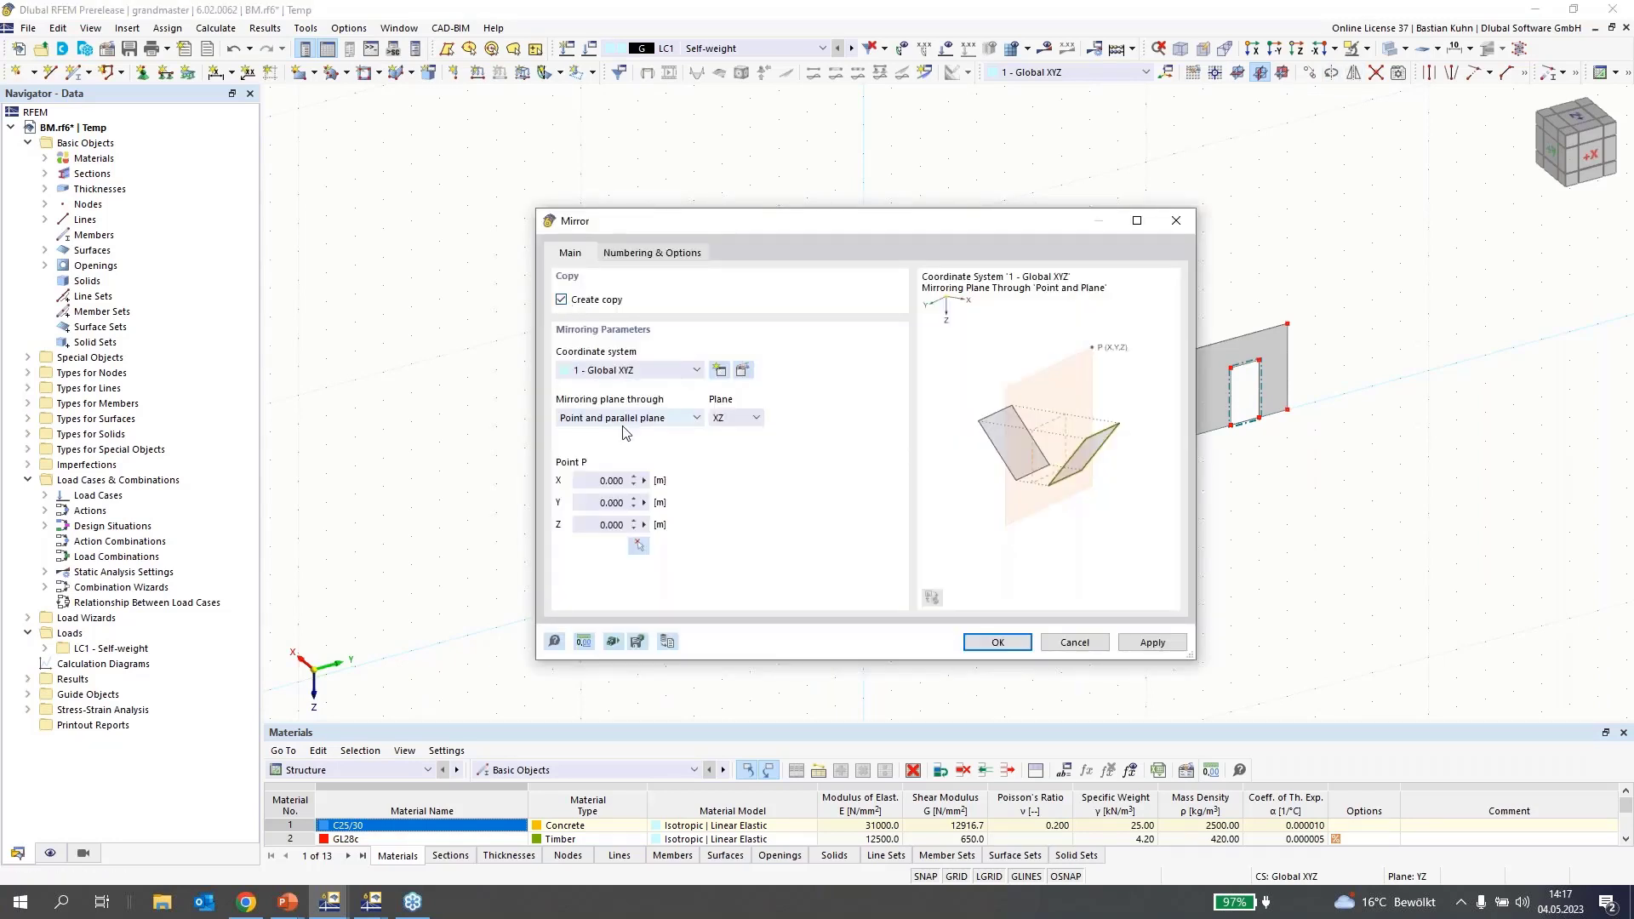
pyautogui.click(643, 545)
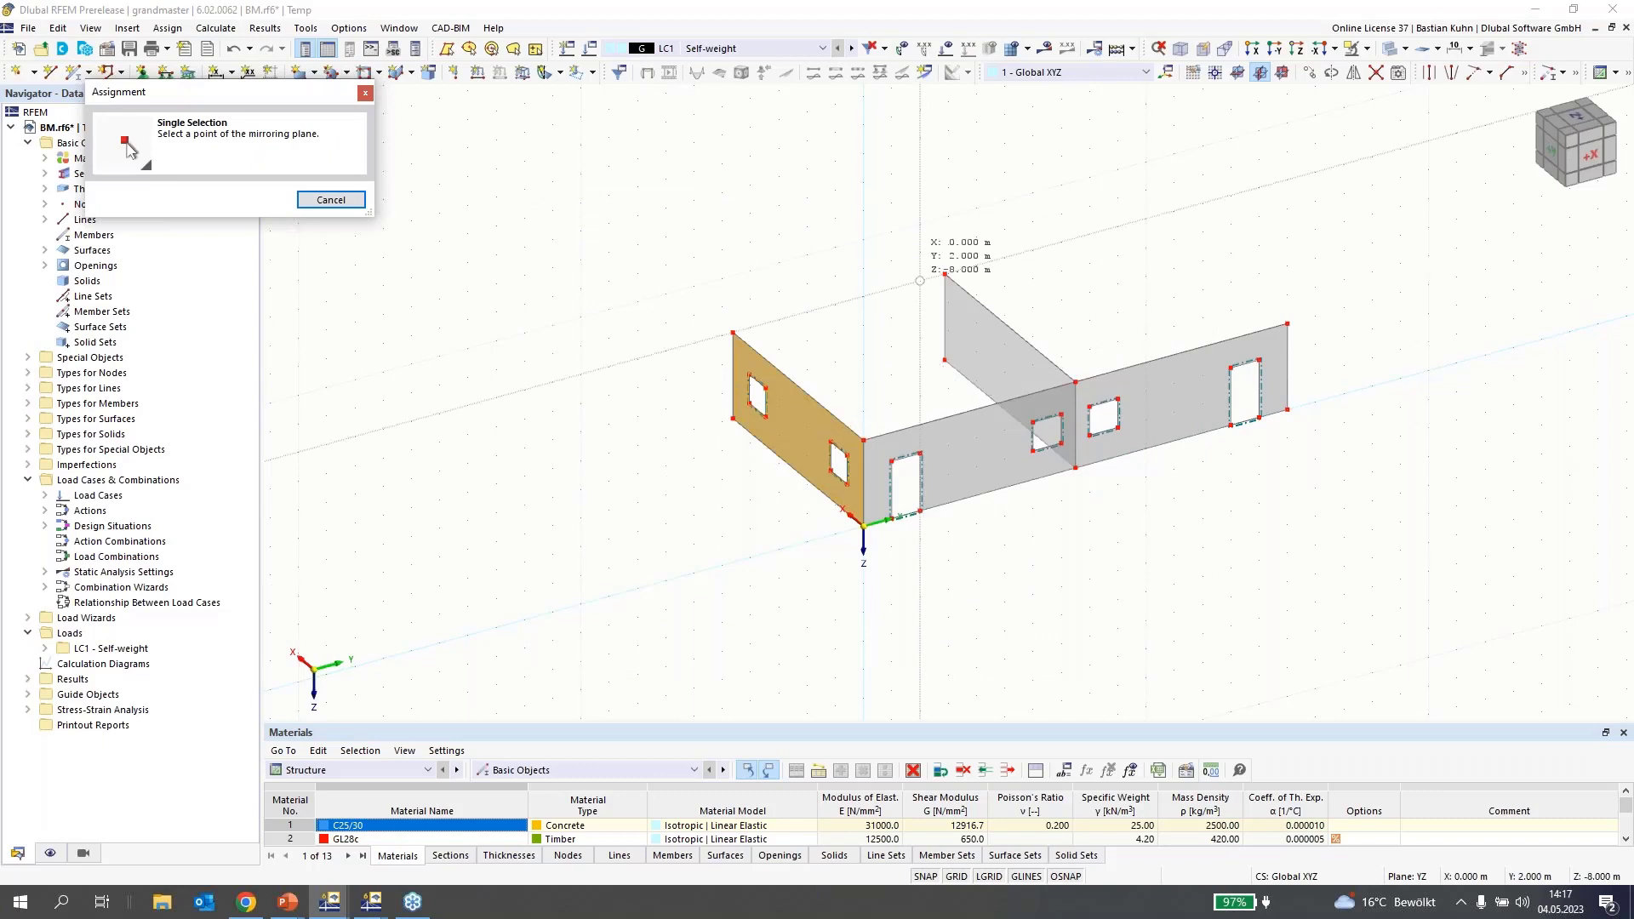
pyautogui.click(944, 274)
pyautogui.click(960, 645)
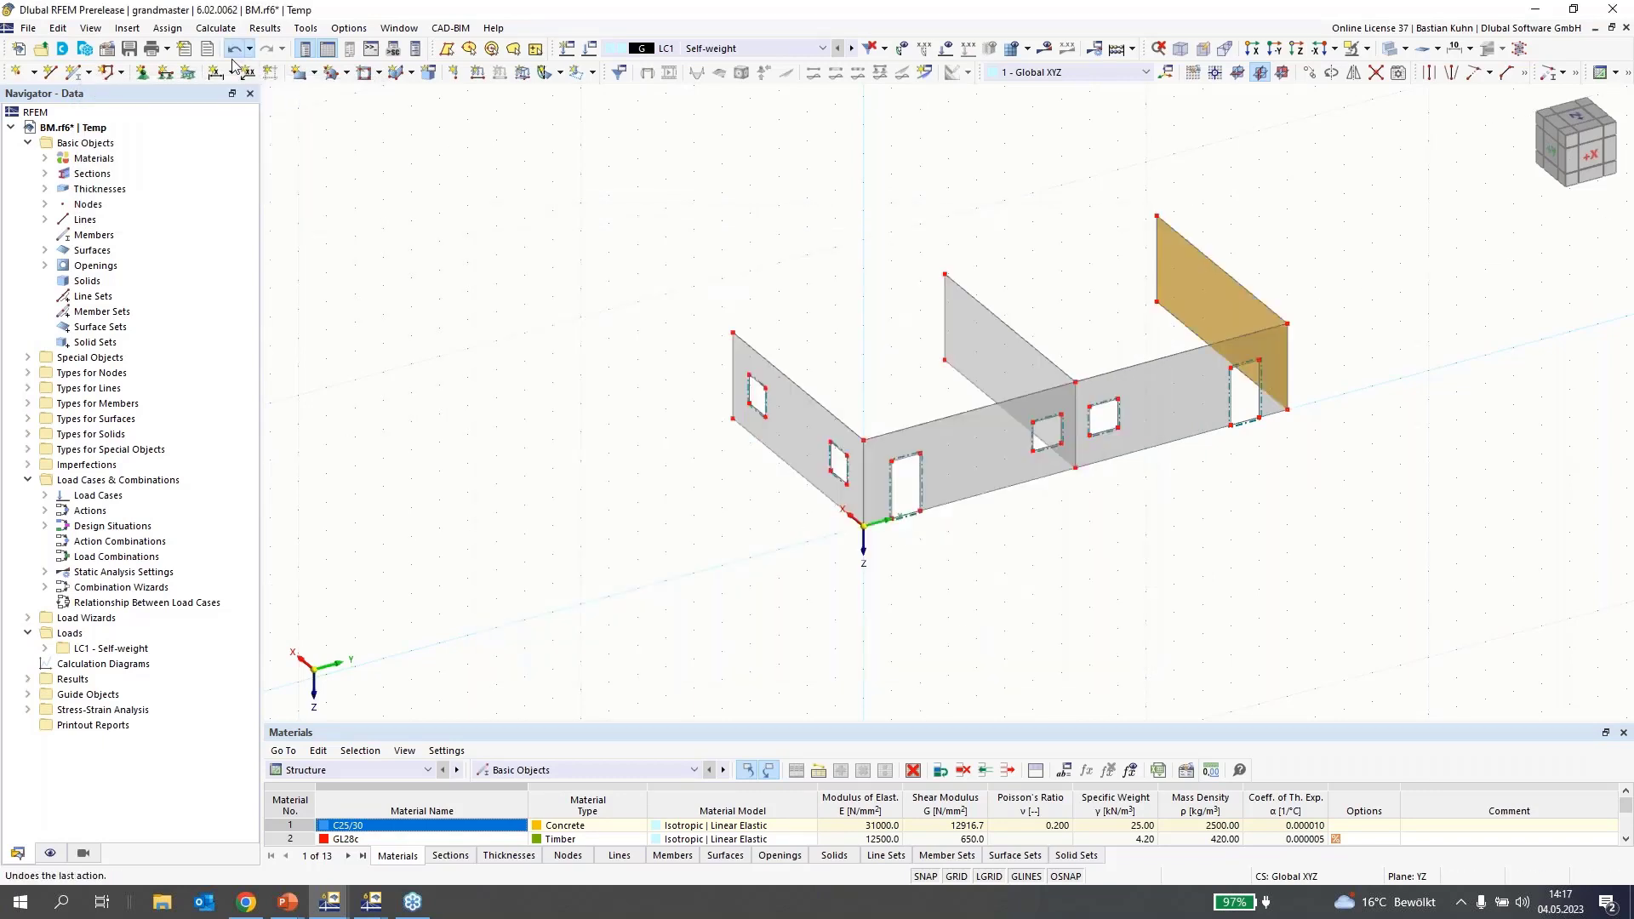
# - Mirror a copy of the origin's XZ-plane wall together with its window openings across the XZ plane at Y 7.5 m
pyautogui.keyDown('ctrl'); pyautogui.moveTo(698, 459); pyautogui.dragTo(875, 427, button='middle'); pyautogui.keyUp('ctrl')
pyautogui.moveTo(1038, 566); pyautogui.dragTo(654, 346)
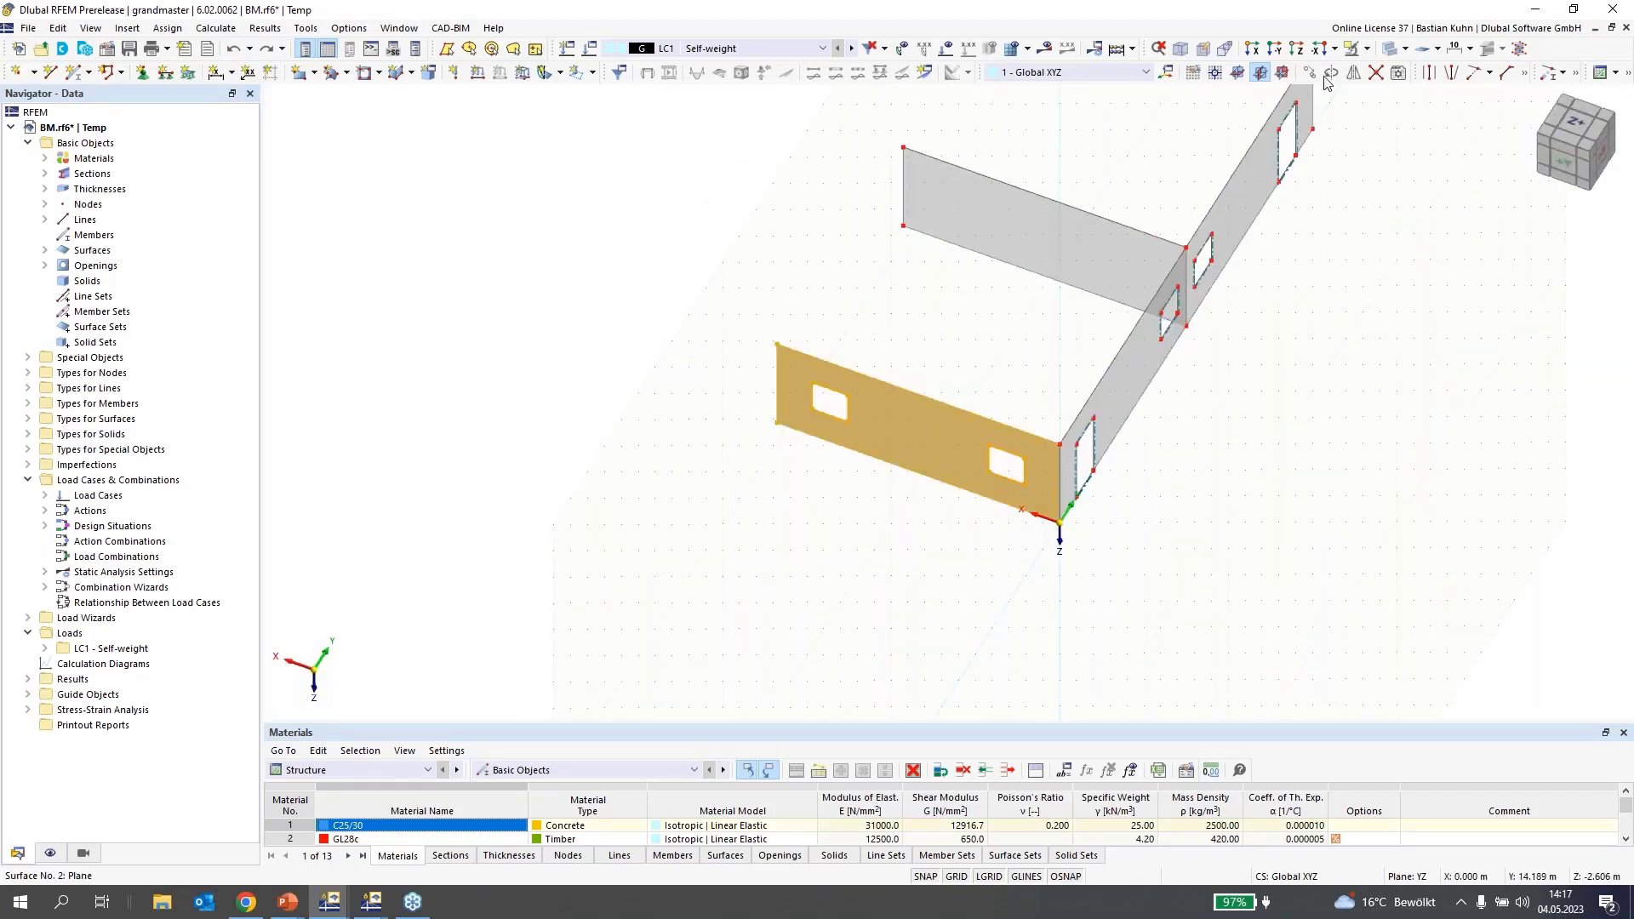
pyautogui.click(1349, 75)
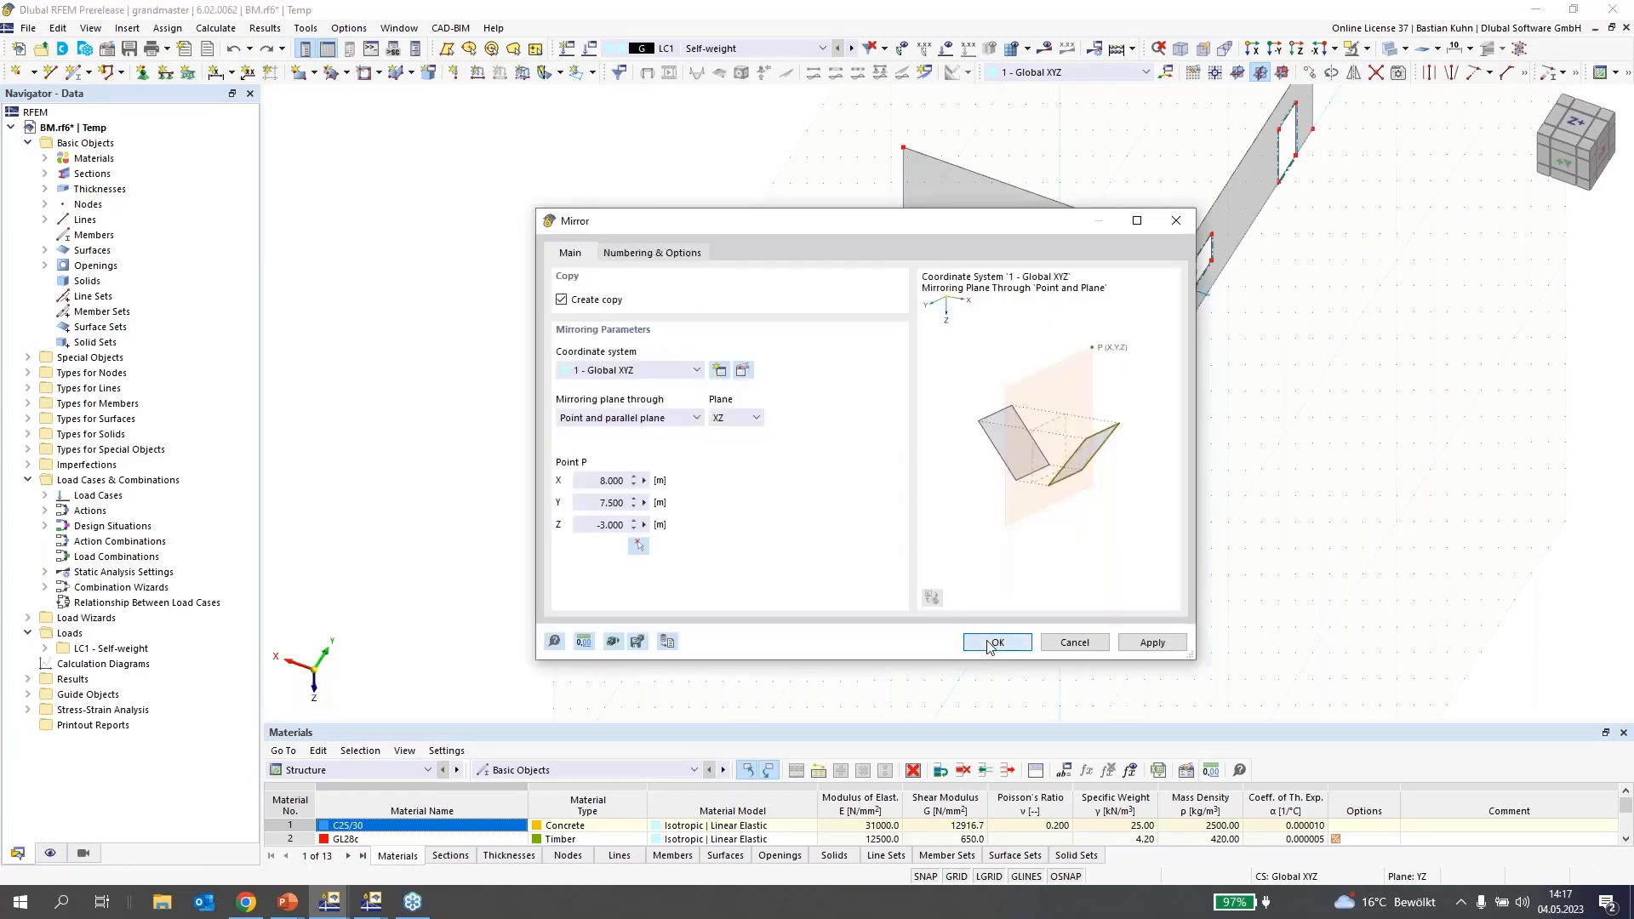
pyautogui.click(988, 642)
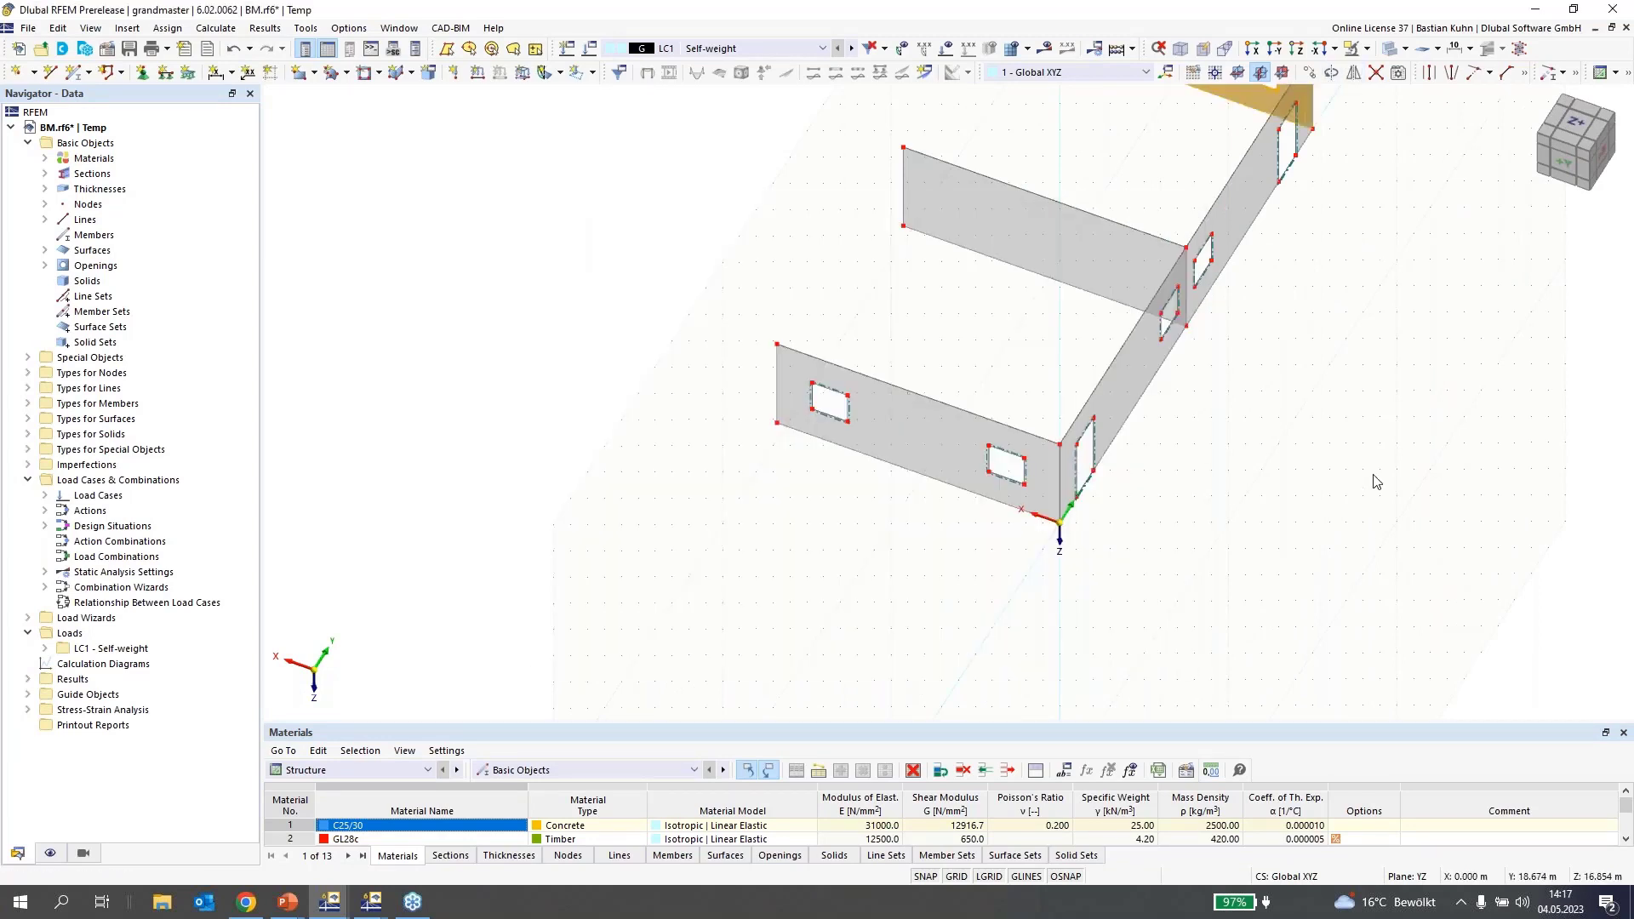
# - Close the open long side at X 8 m with a 3 m high rectangular surface using the uniform 110 mm C25/30 thickness
pyautogui.scroll(-2, 1375, 474)
pyautogui.moveTo(1230, 509); pyautogui.dragTo(1031, 552, button='middle')
pyautogui.scroll(1, 1032, 552)
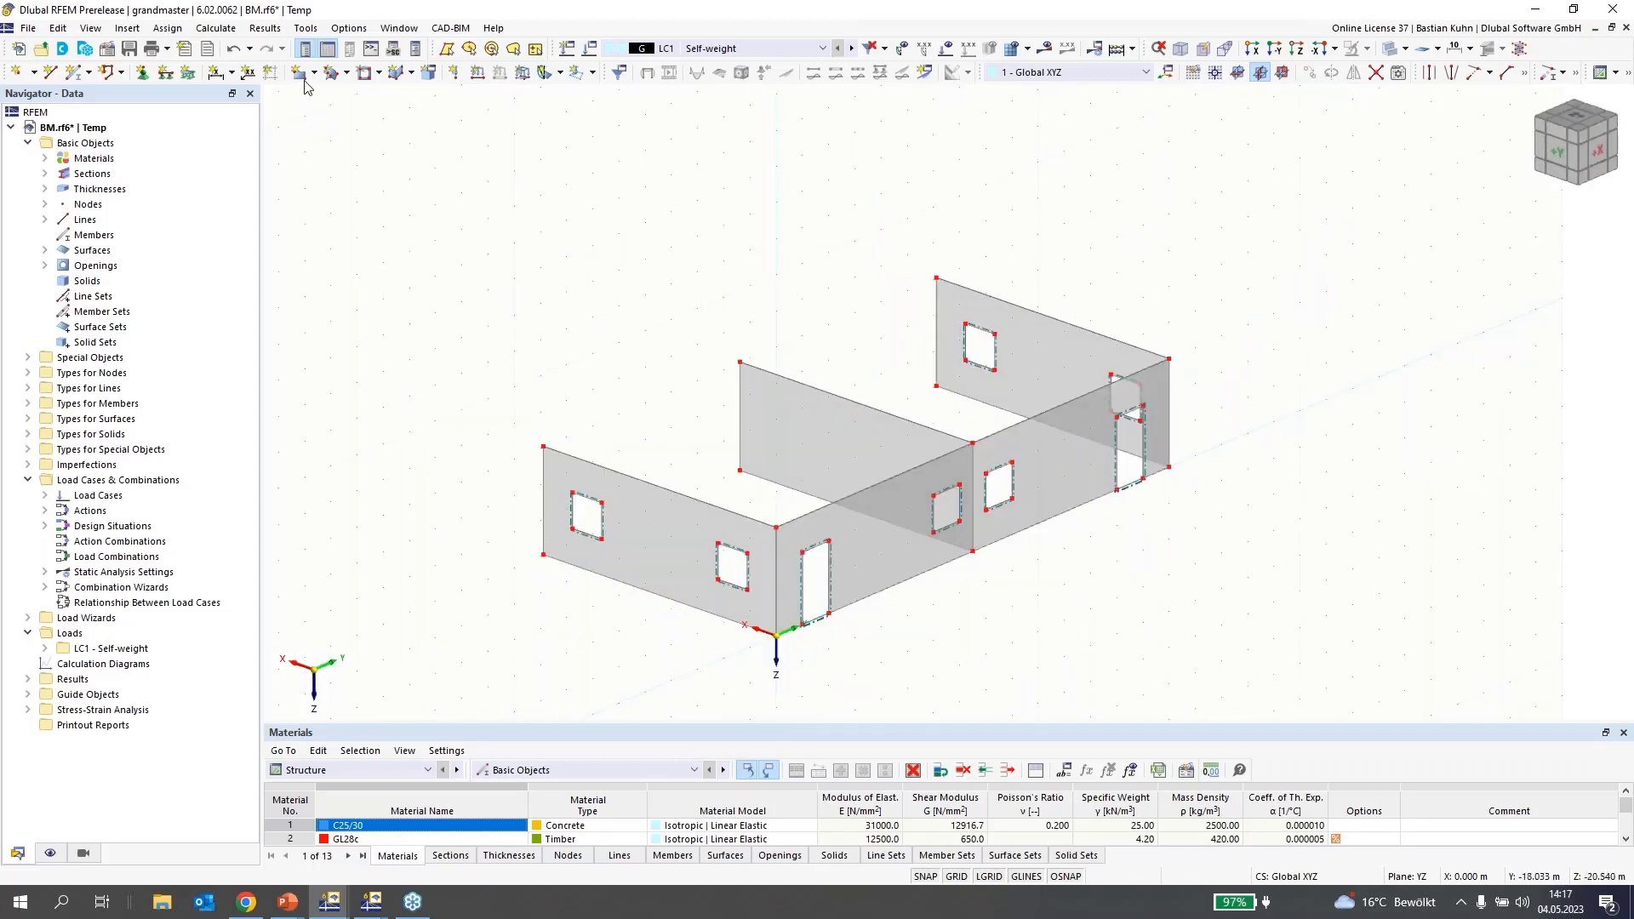
pyautogui.click(301, 73)
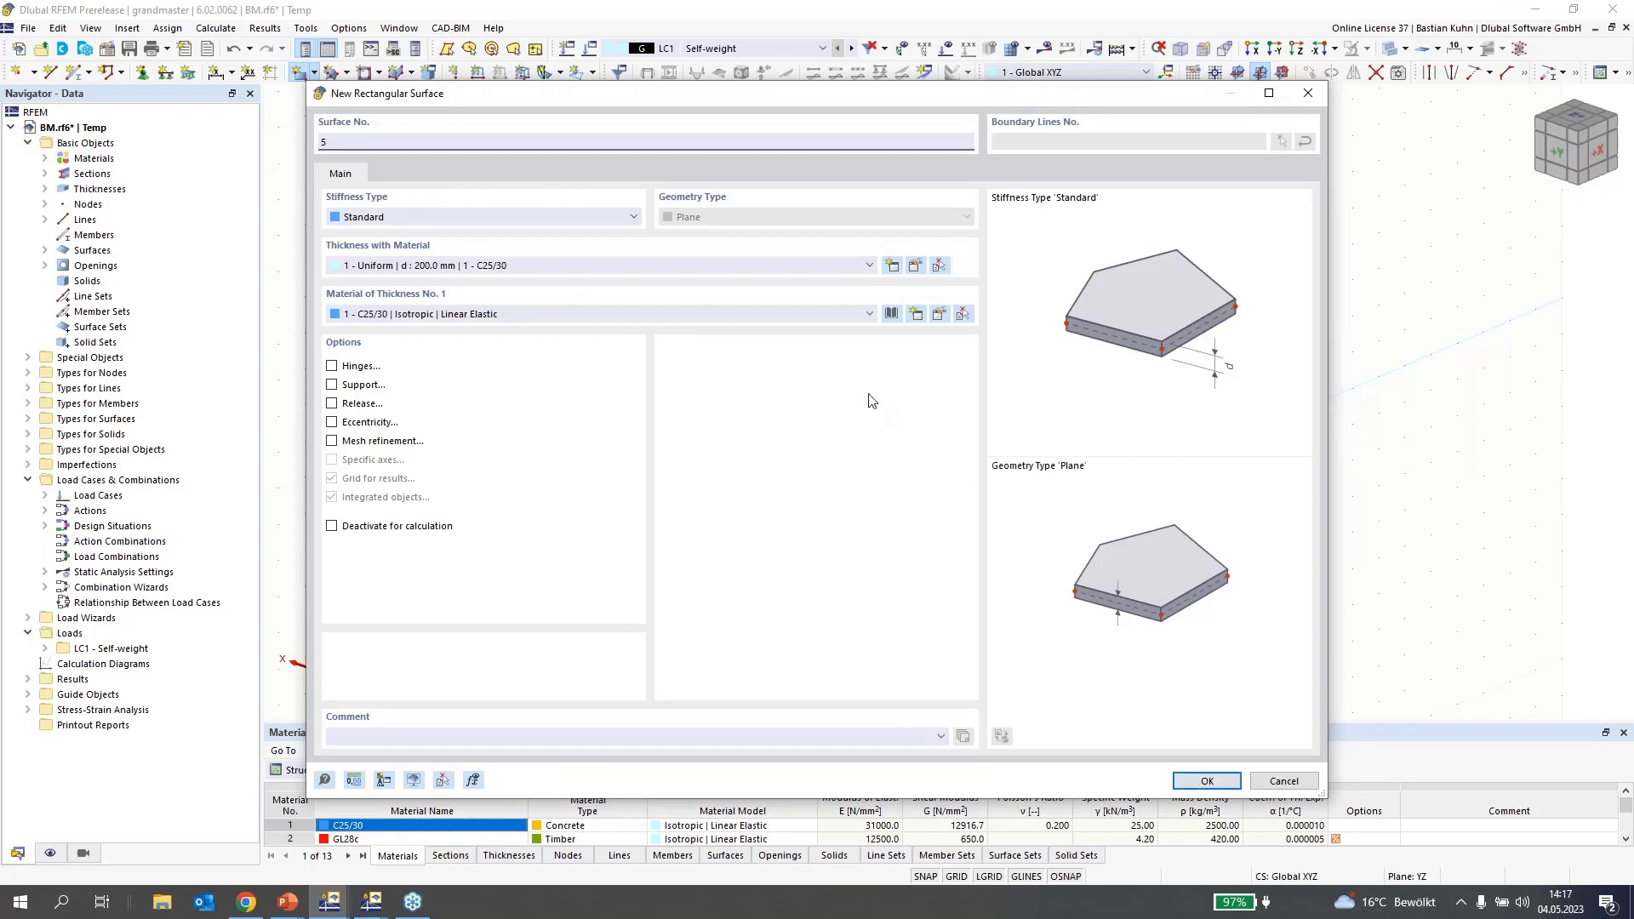
pyautogui.click(821, 263)
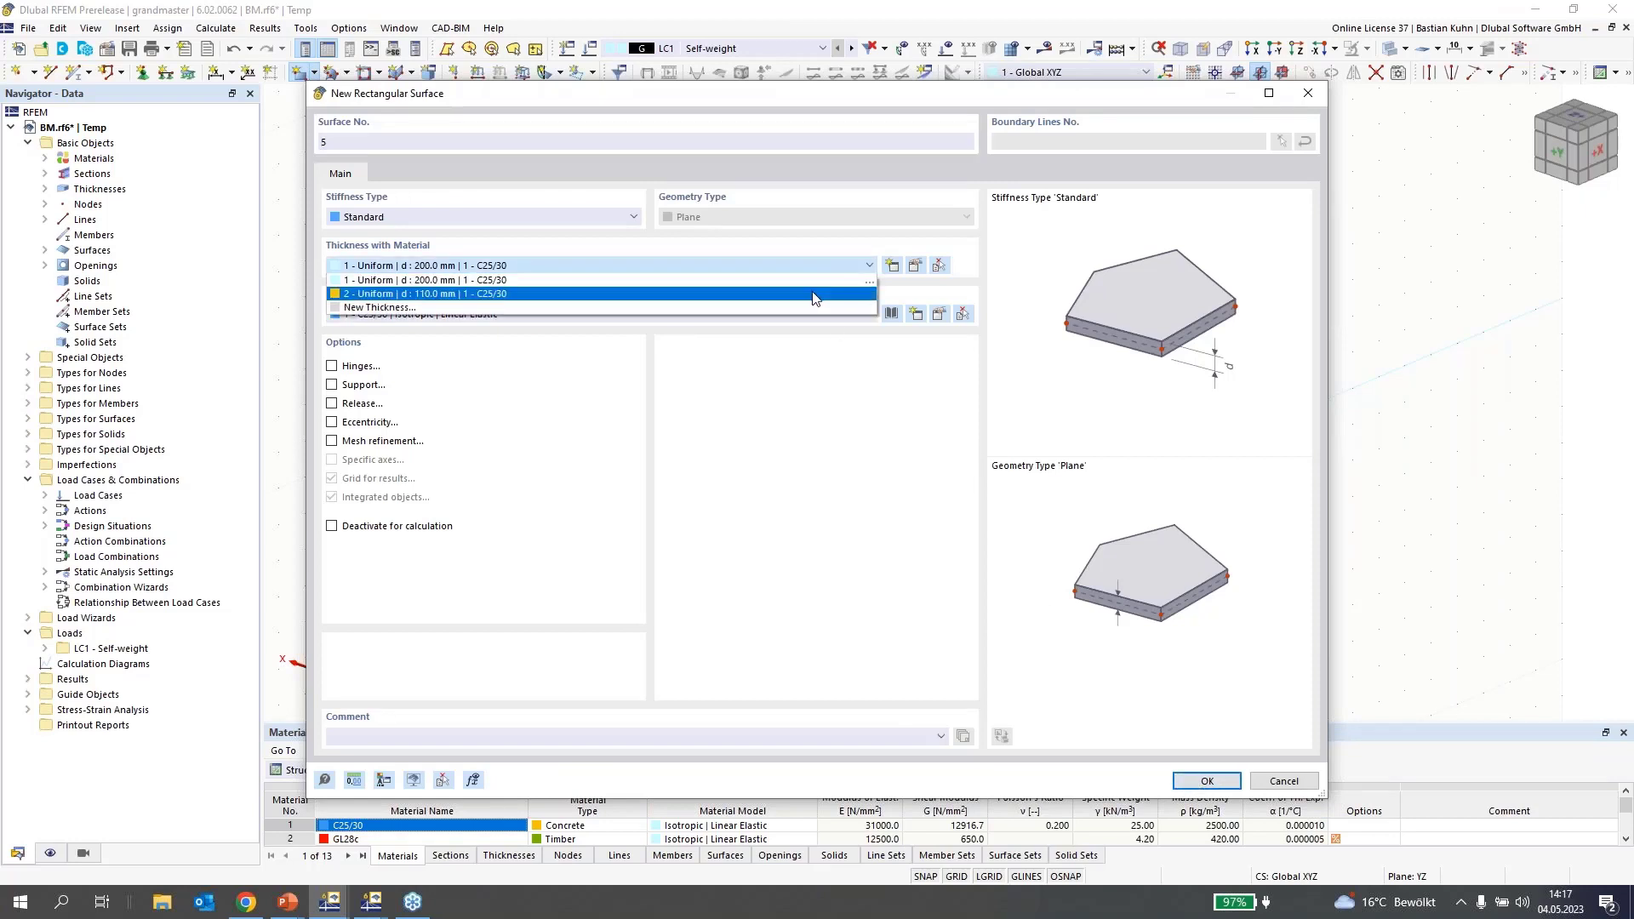
pyautogui.click(815, 297)
pyautogui.click(1189, 783)
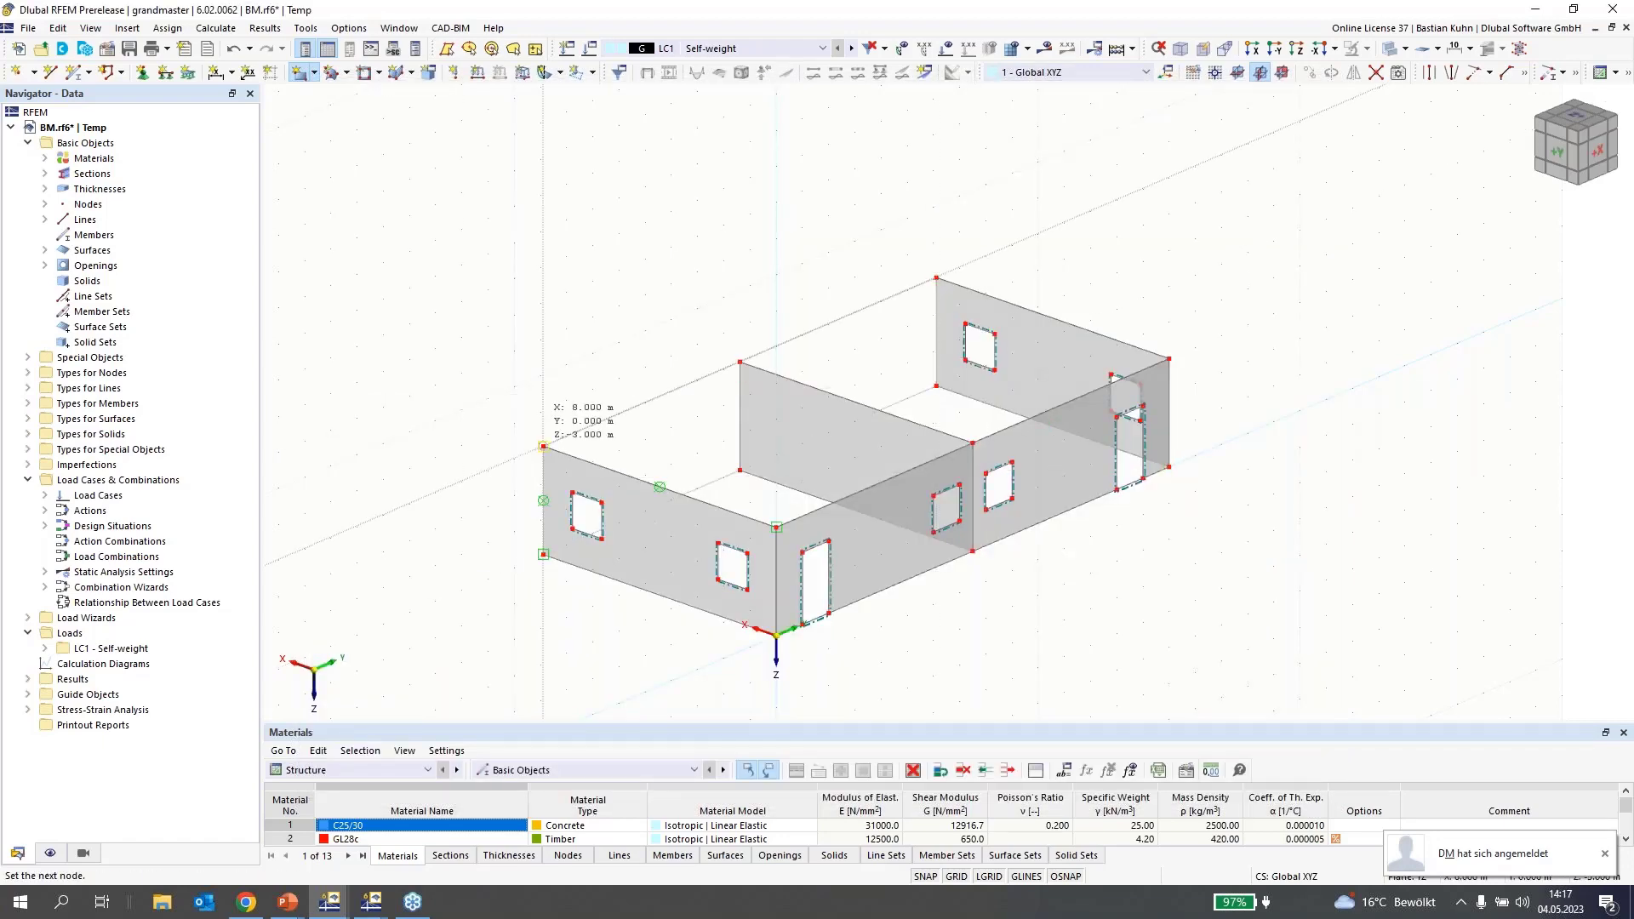
pyautogui.click(543, 445)
# - Cover the walls at Z -3 m with a rectangular surface using the uniform 200 mm C25/30 thickness
pyautogui.click(298, 73)
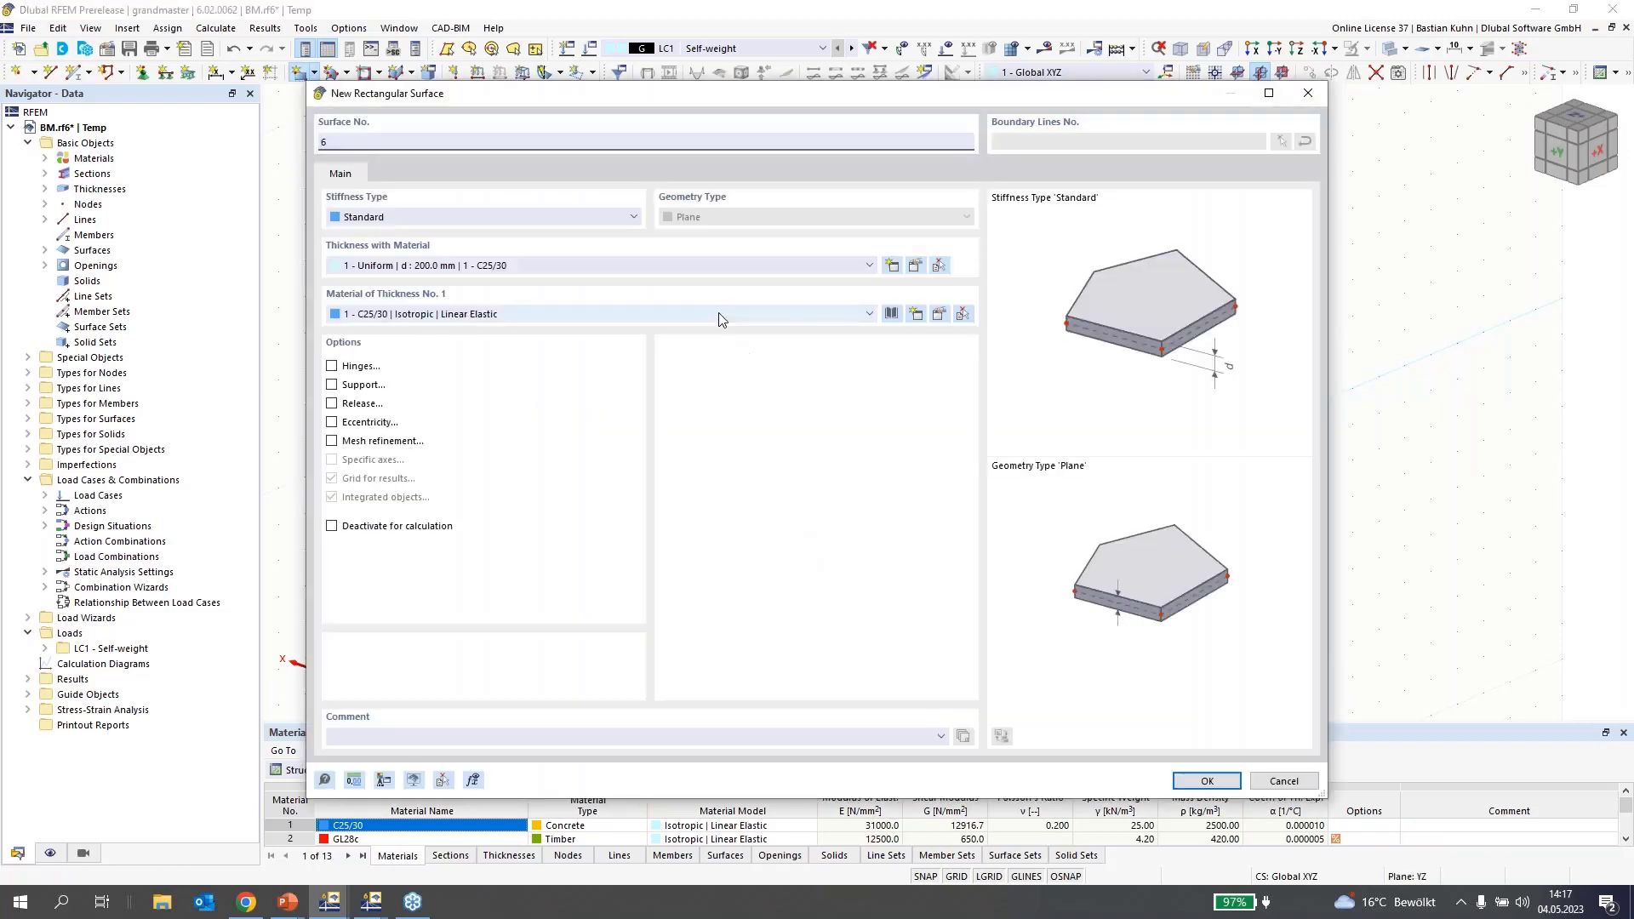
pyautogui.click(1200, 787)
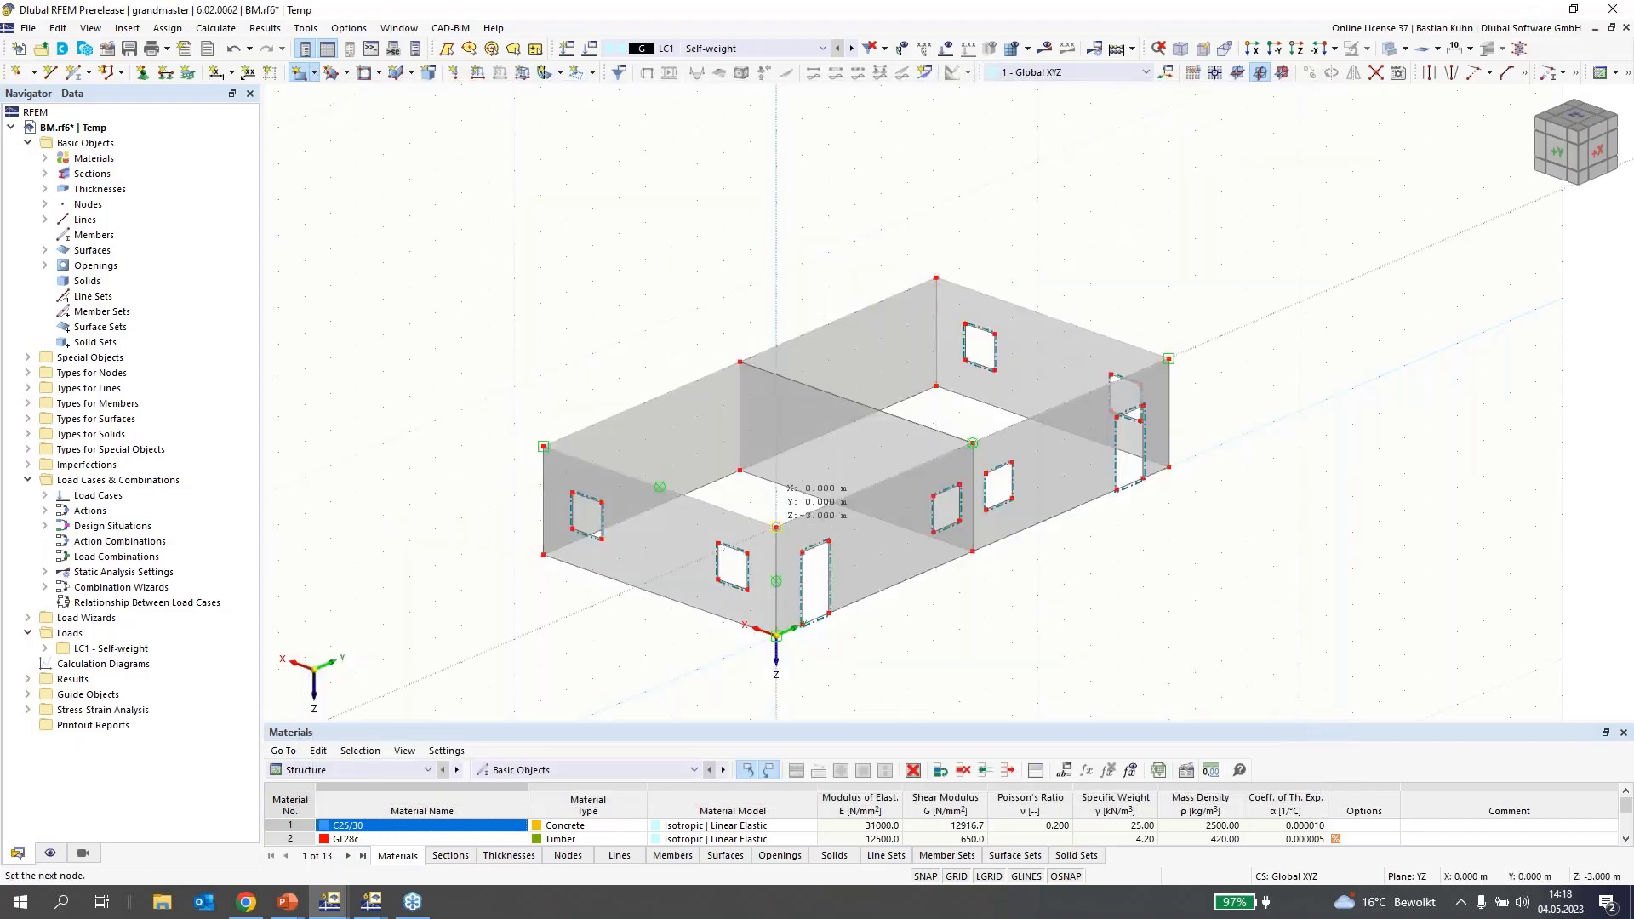
pyautogui.click(776, 527)
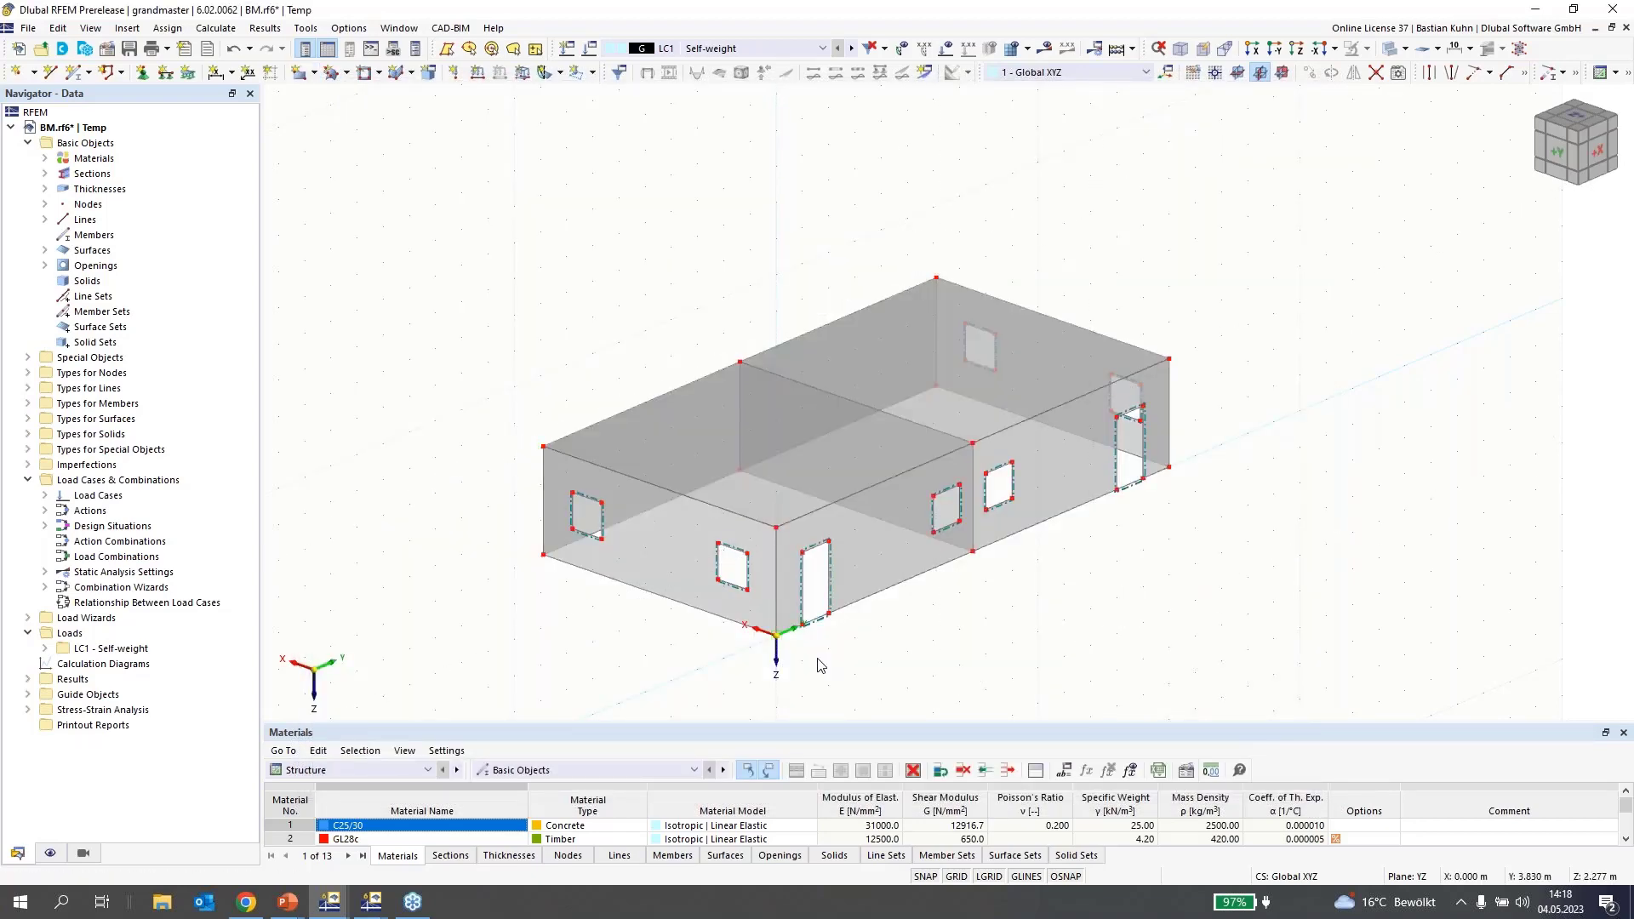
pyautogui.keyDown('ctrl'); pyautogui.moveTo(817, 664); pyautogui.dragTo(927, 554, button='middle'); pyautogui.keyUp('ctrl')
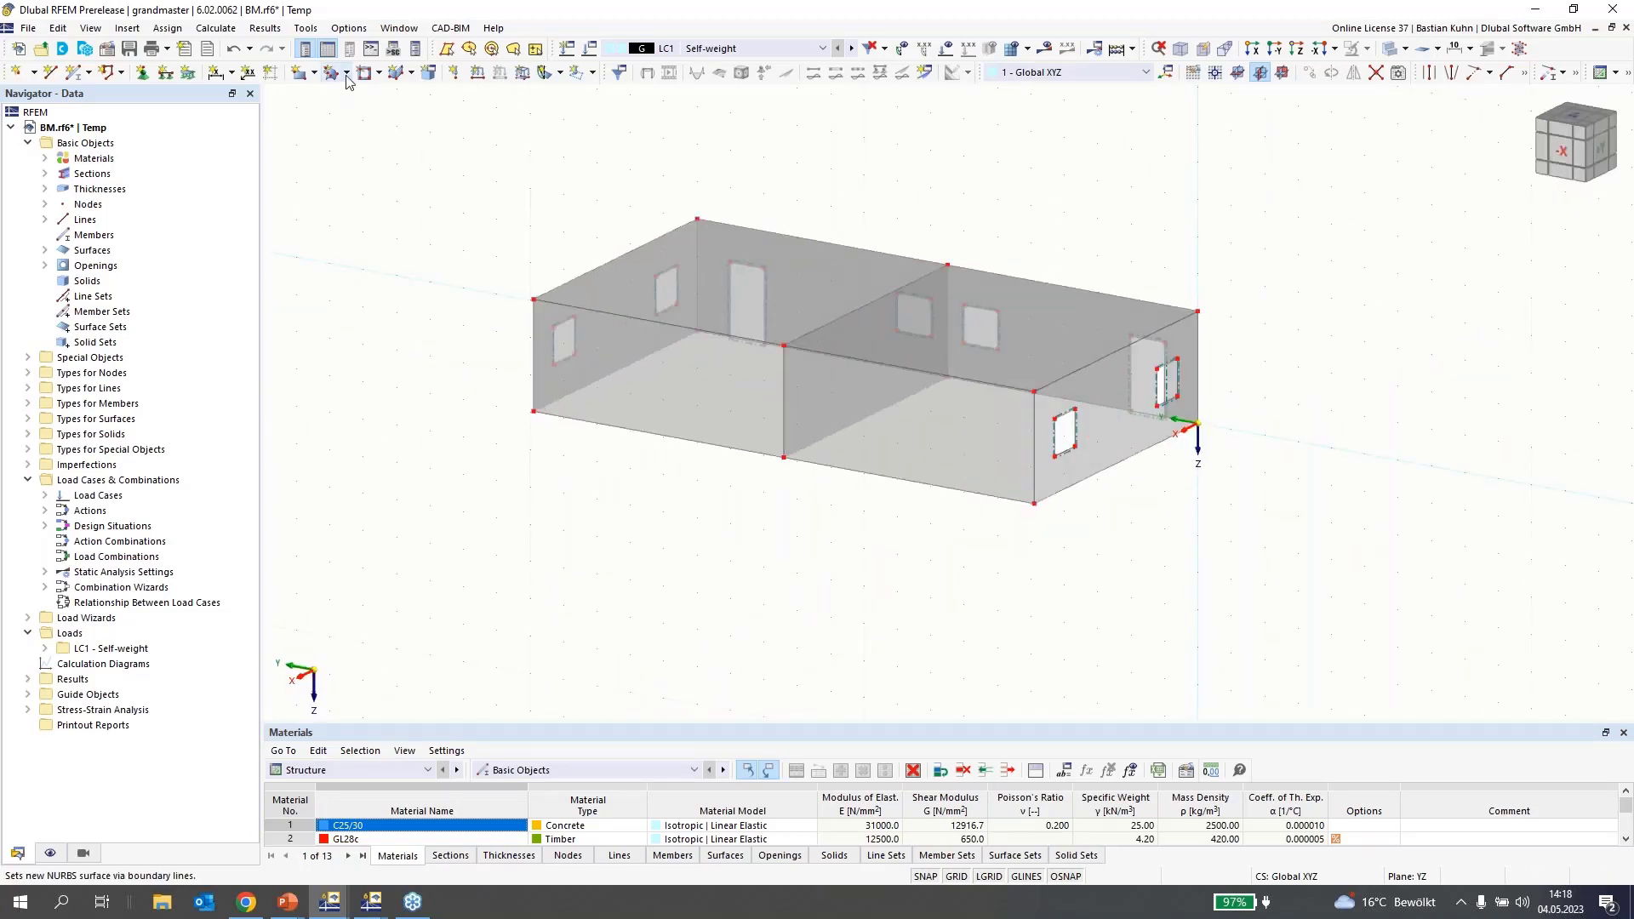
pyautogui.click(364, 72)
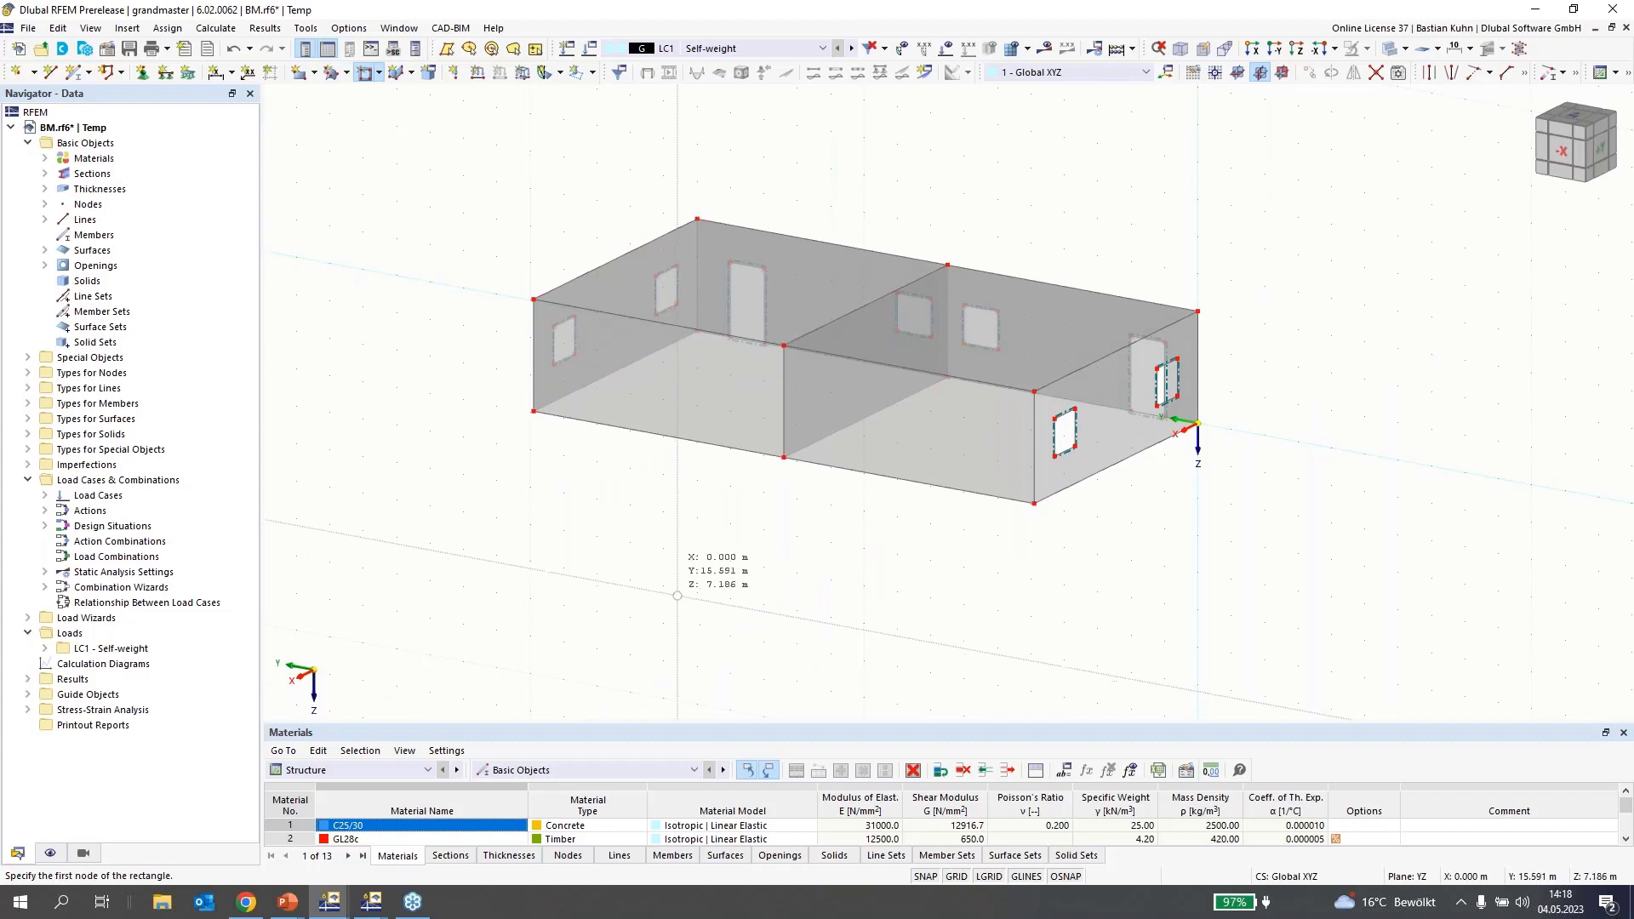
pyautogui.moveTo(581, 450); pyautogui.dragTo(559, 485, button='middle')
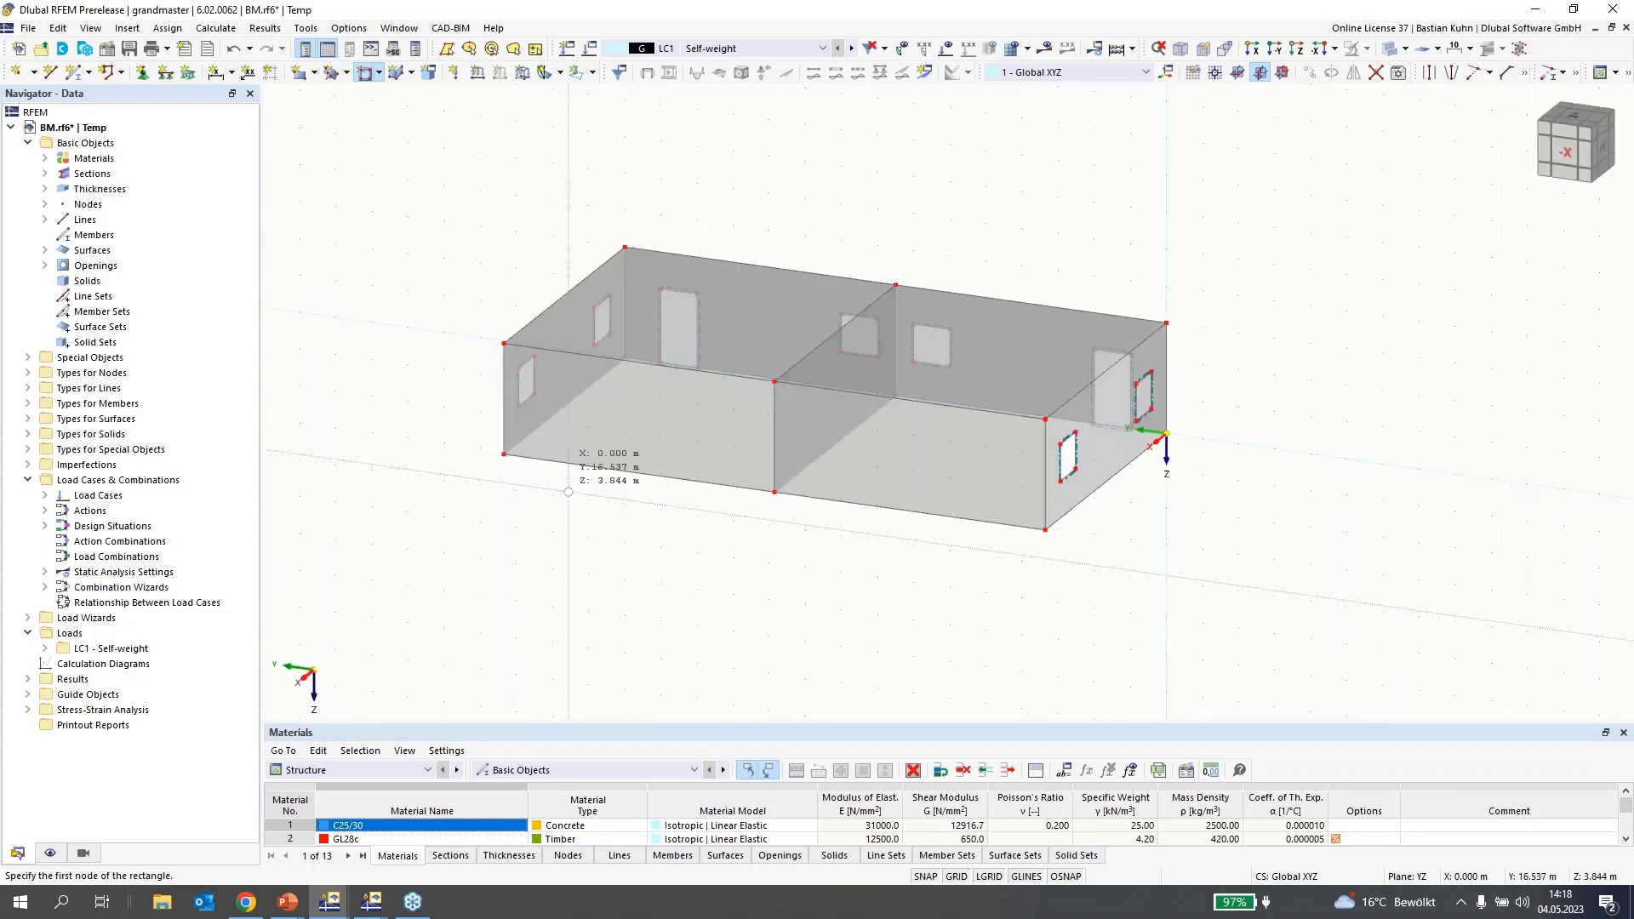
pyautogui.scroll(1, 559, 485)
pyautogui.click(1170, 73)
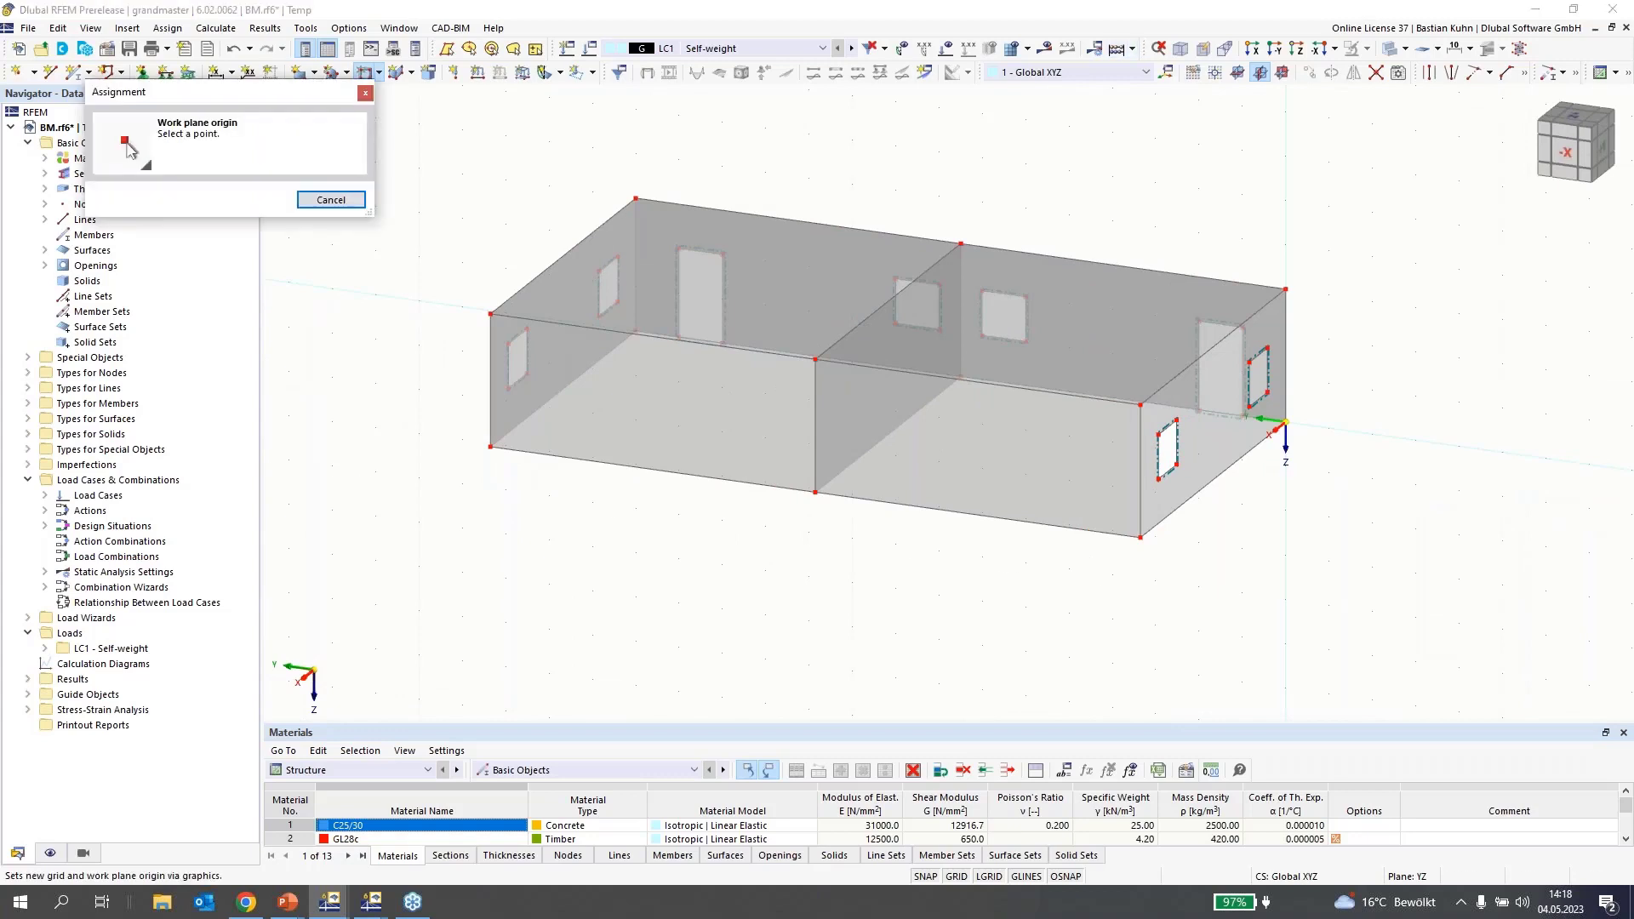
pyautogui.click(1140, 536)
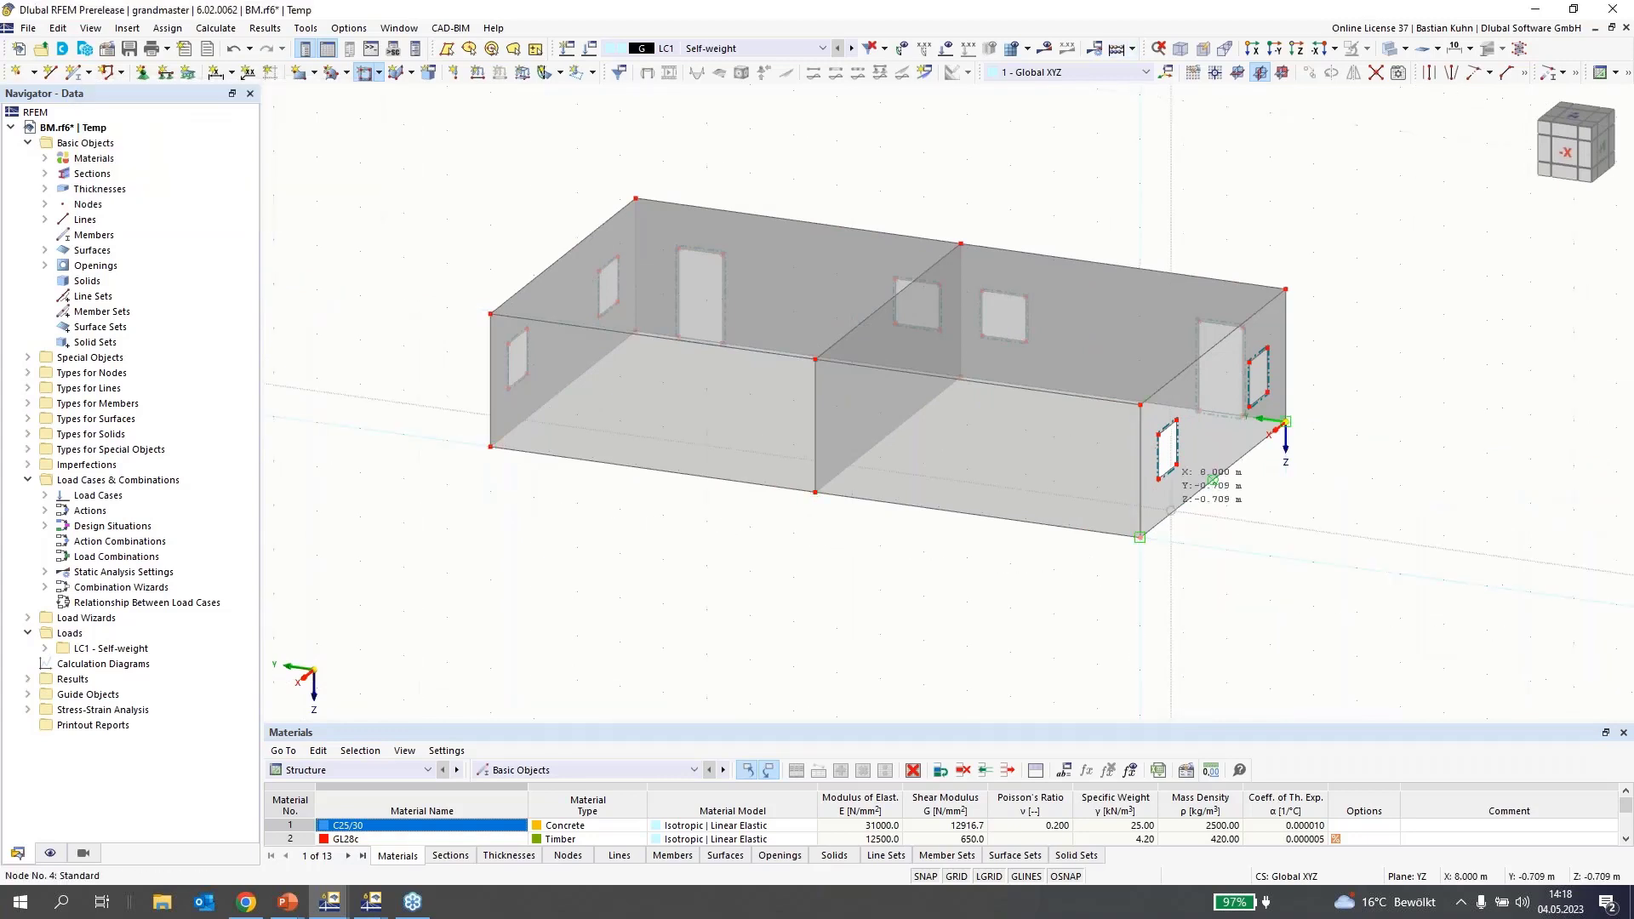
pyautogui.click(1281, 72)
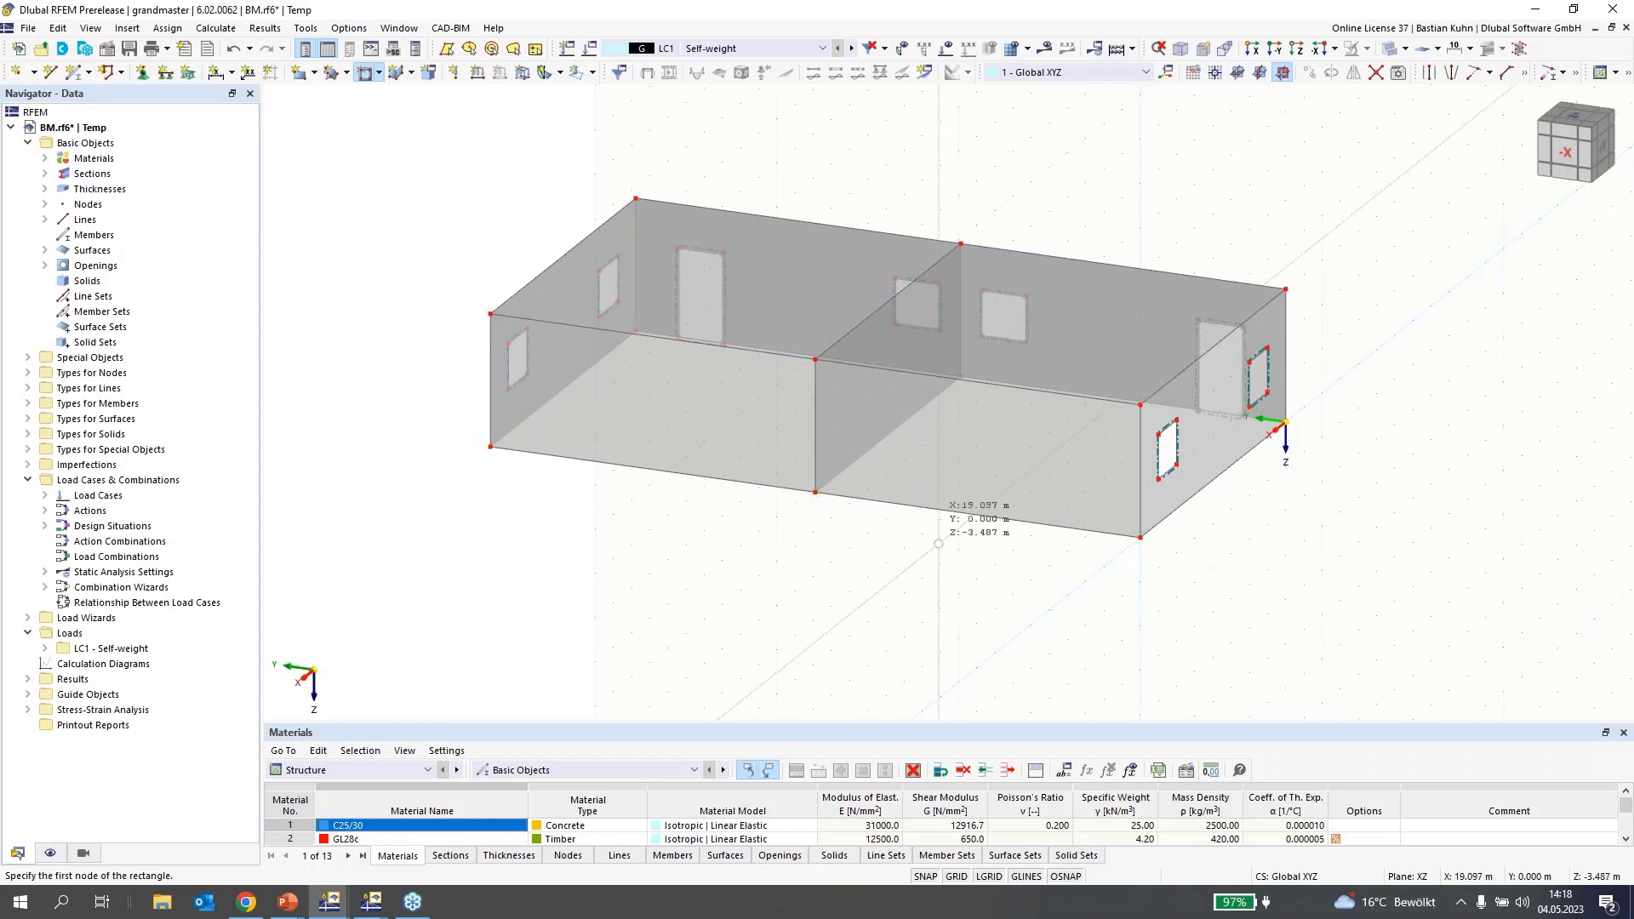
pyautogui.keyDown('ctrl'); pyautogui.moveTo(938, 543); pyautogui.dragTo(1064, 328, button='middle'); pyautogui.keyUp('ctrl')
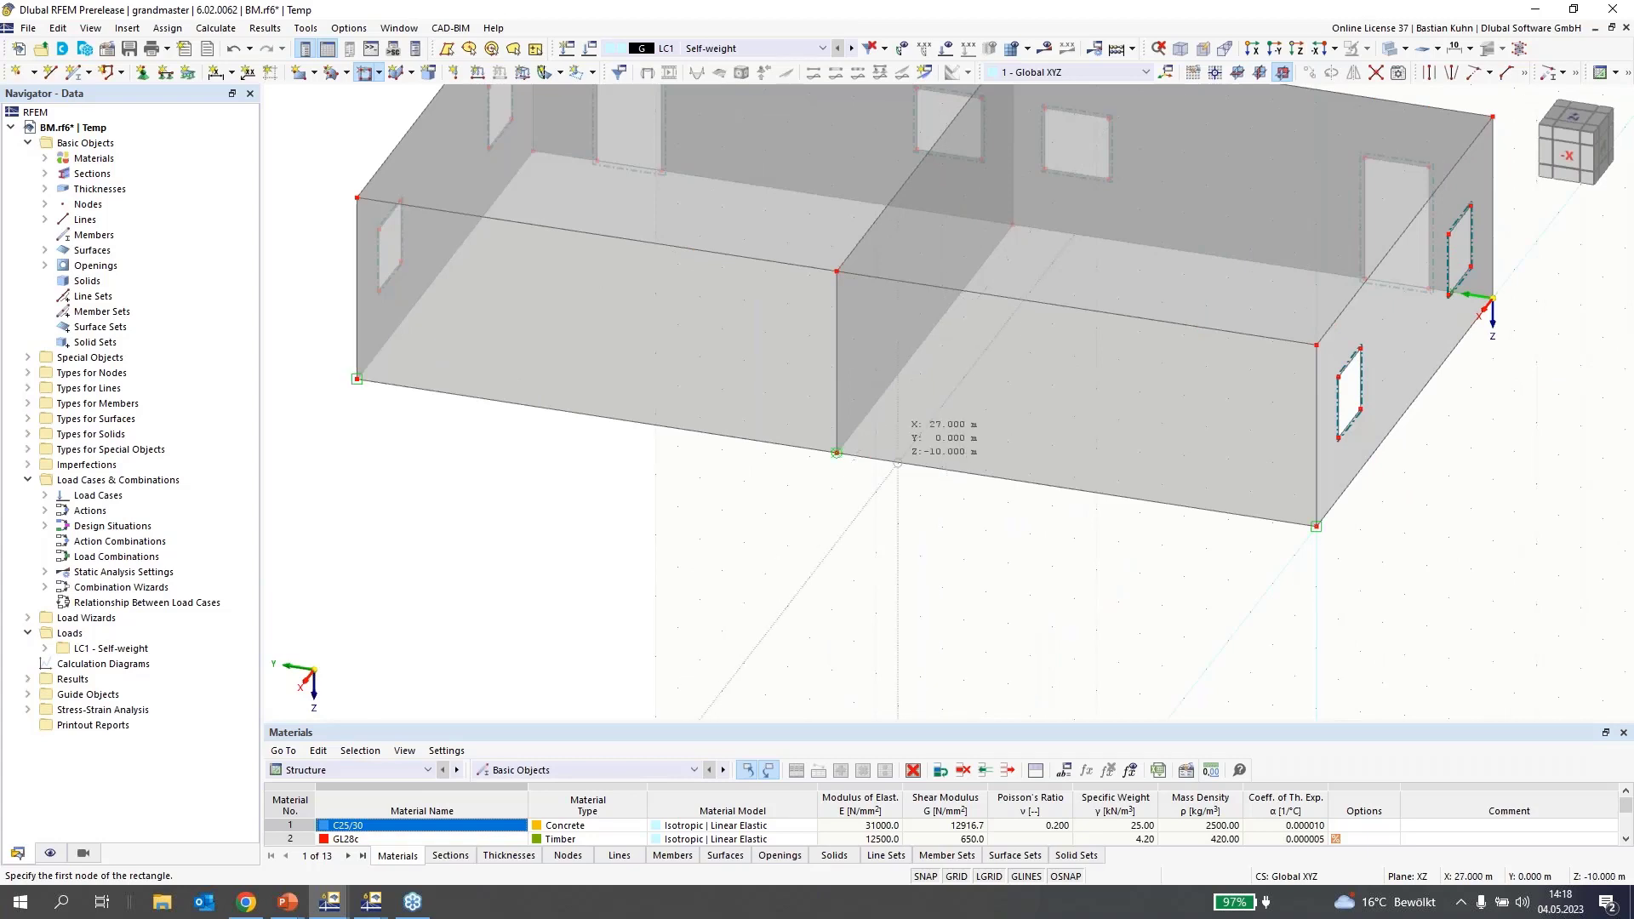
pyautogui.click(897, 464)
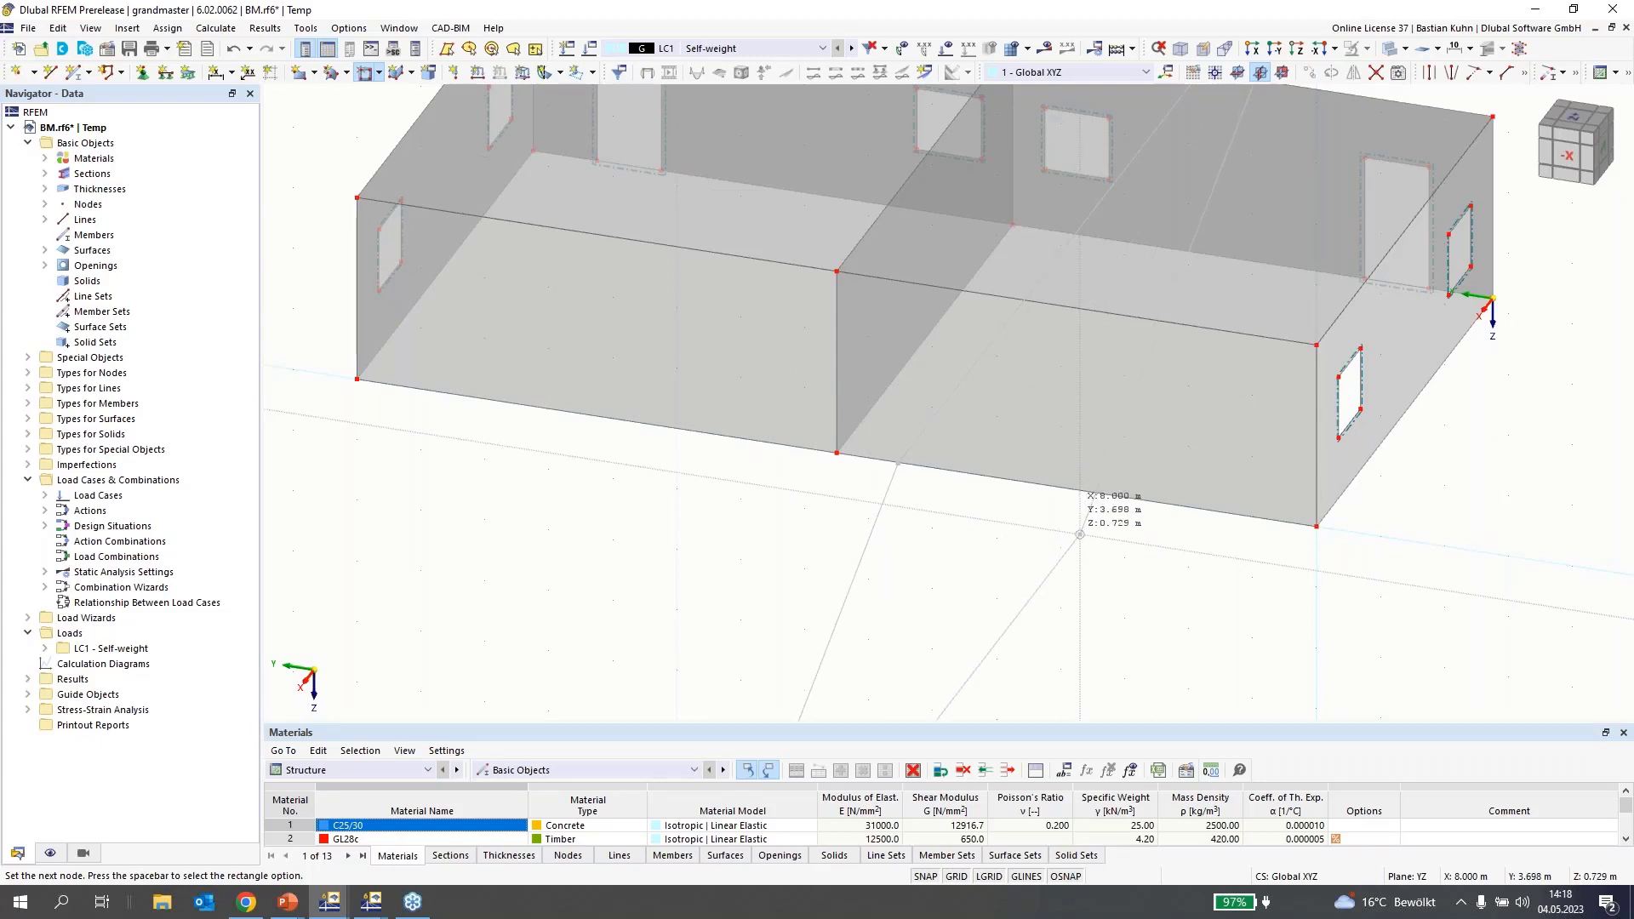
pyautogui.press('space')
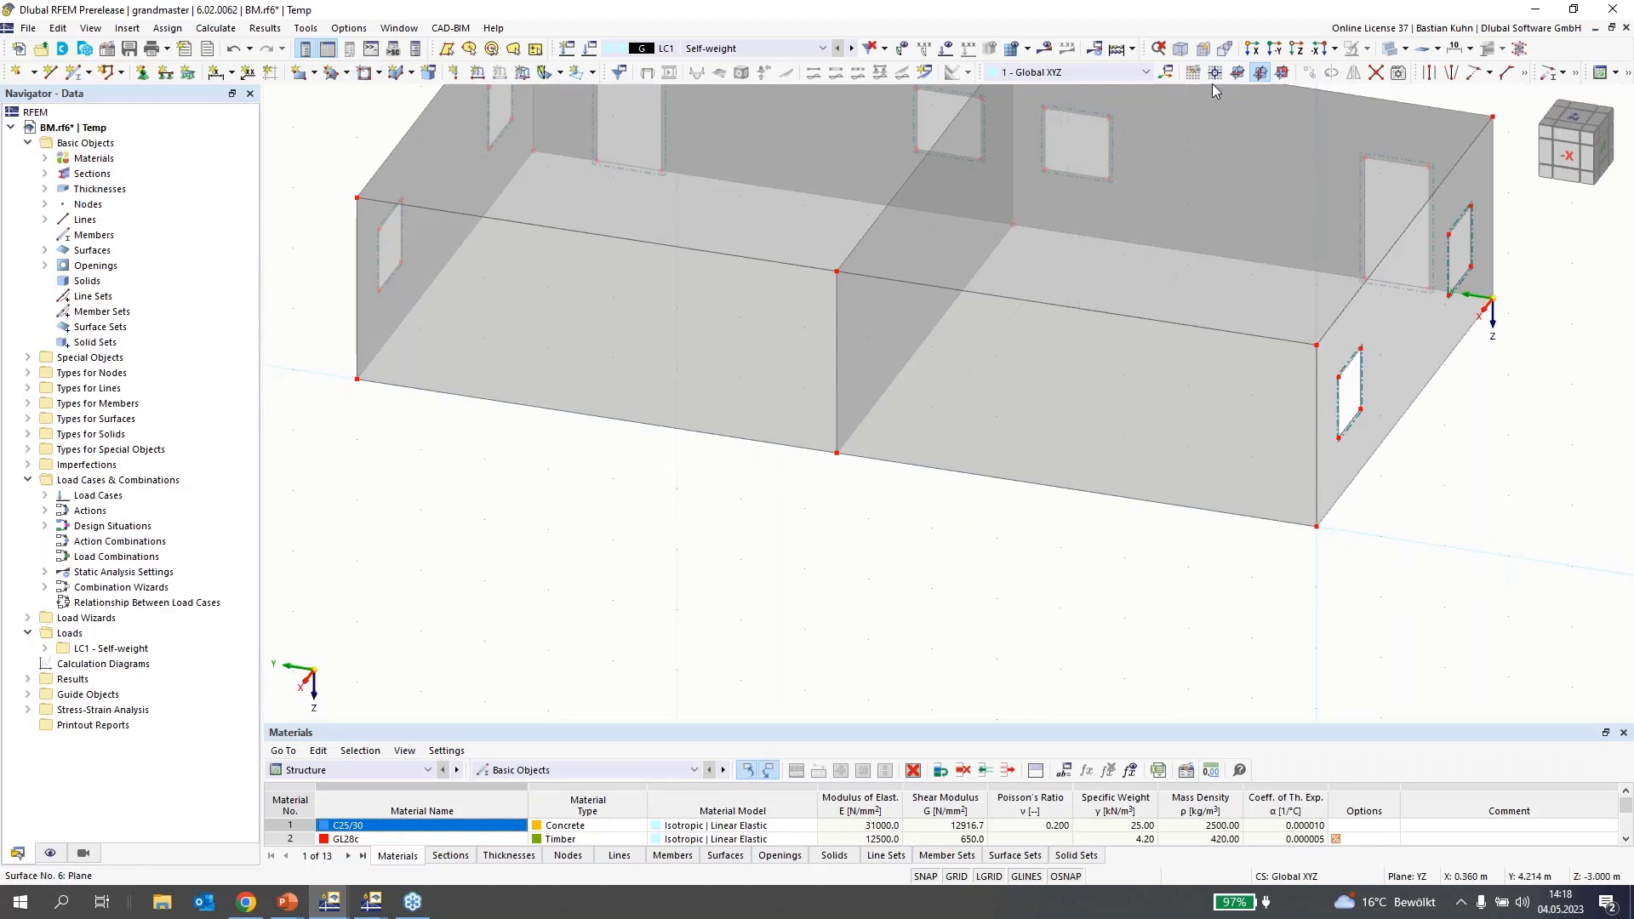
# - Place the work plane origin at the lower corner node at X 8 m, Y 0 m, Z 0 m and set the work plane to XZ
pyautogui.click(1213, 76)
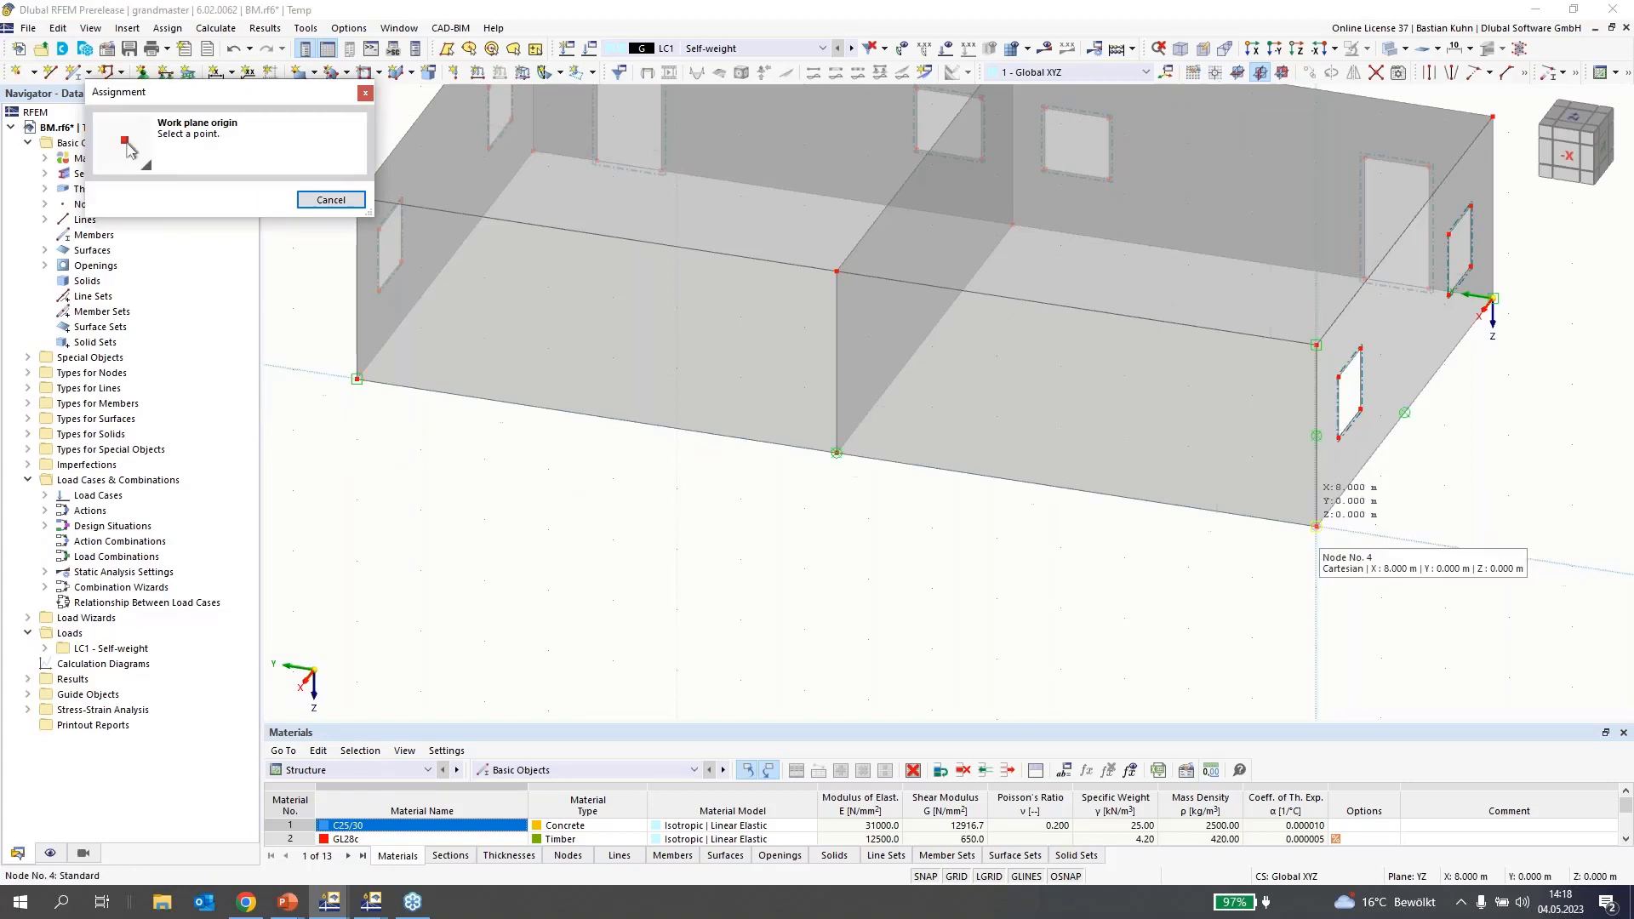
pyautogui.click(1315, 545)
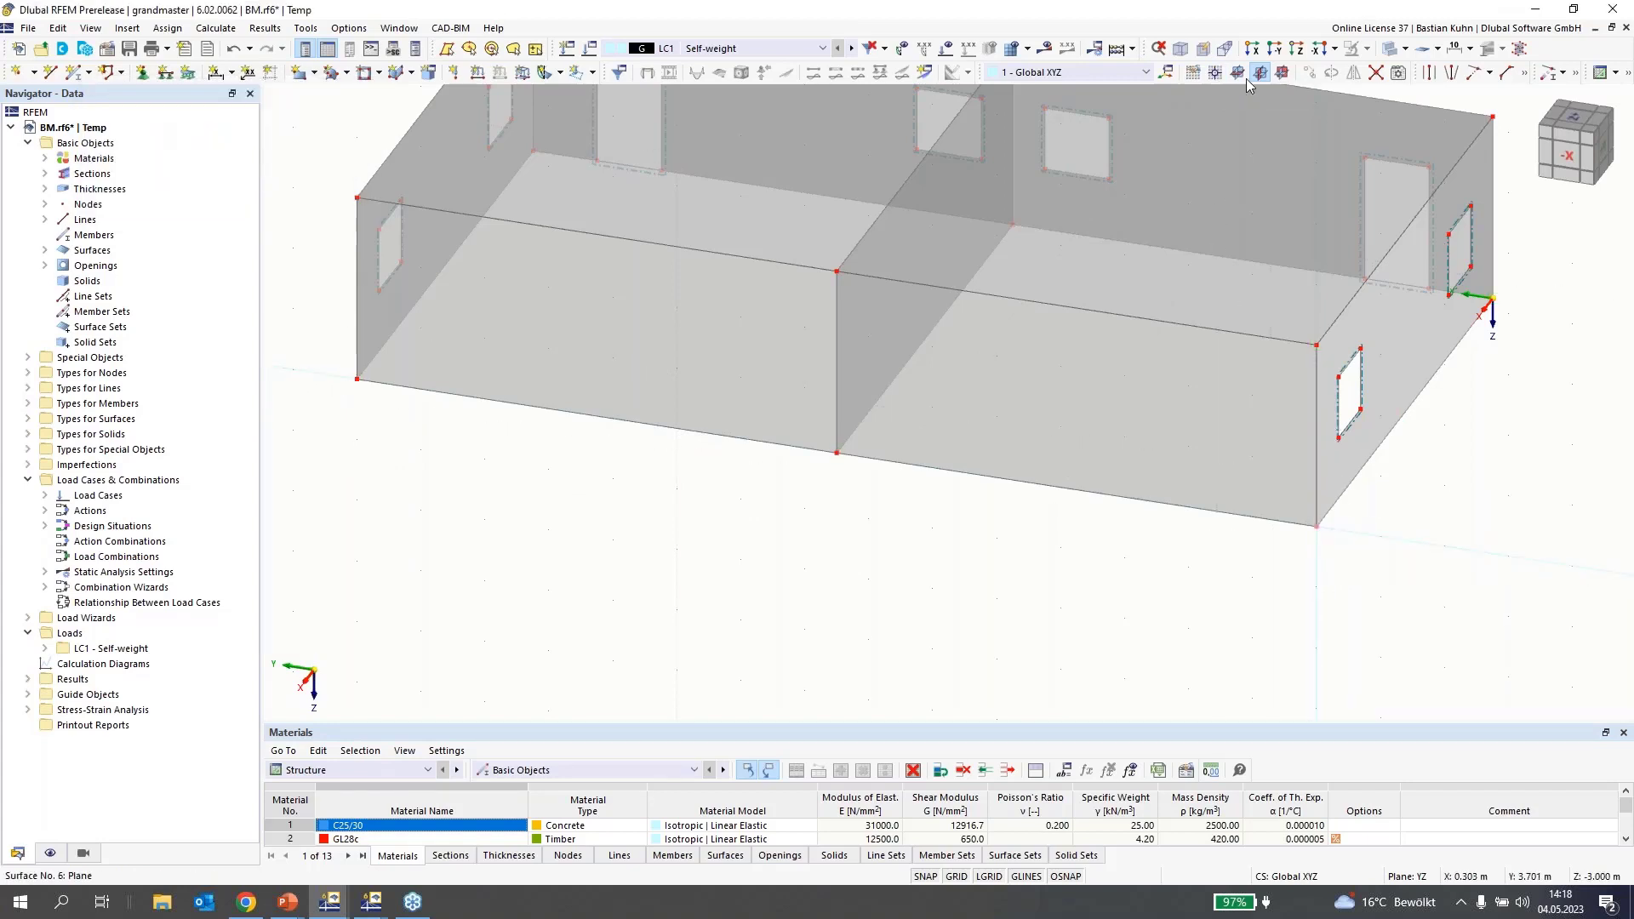
pyautogui.click(1282, 73)
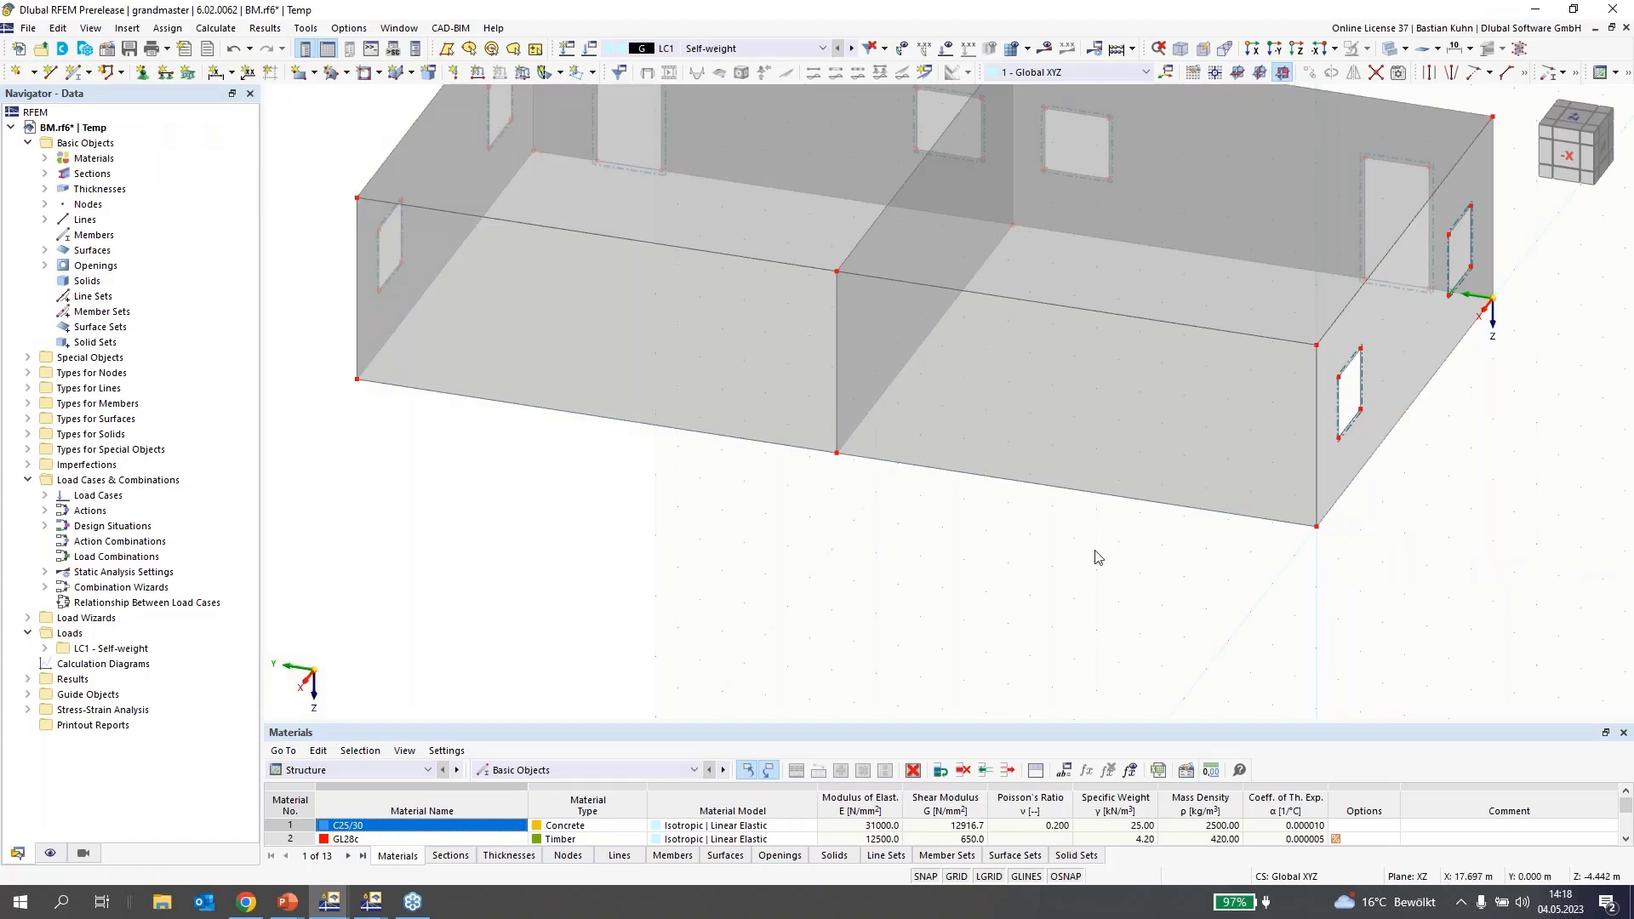
pyautogui.keyDown('ctrl'); pyautogui.moveTo(1098, 557); pyautogui.dragTo(1033, 511, button='middle'); pyautogui.keyUp('ctrl')
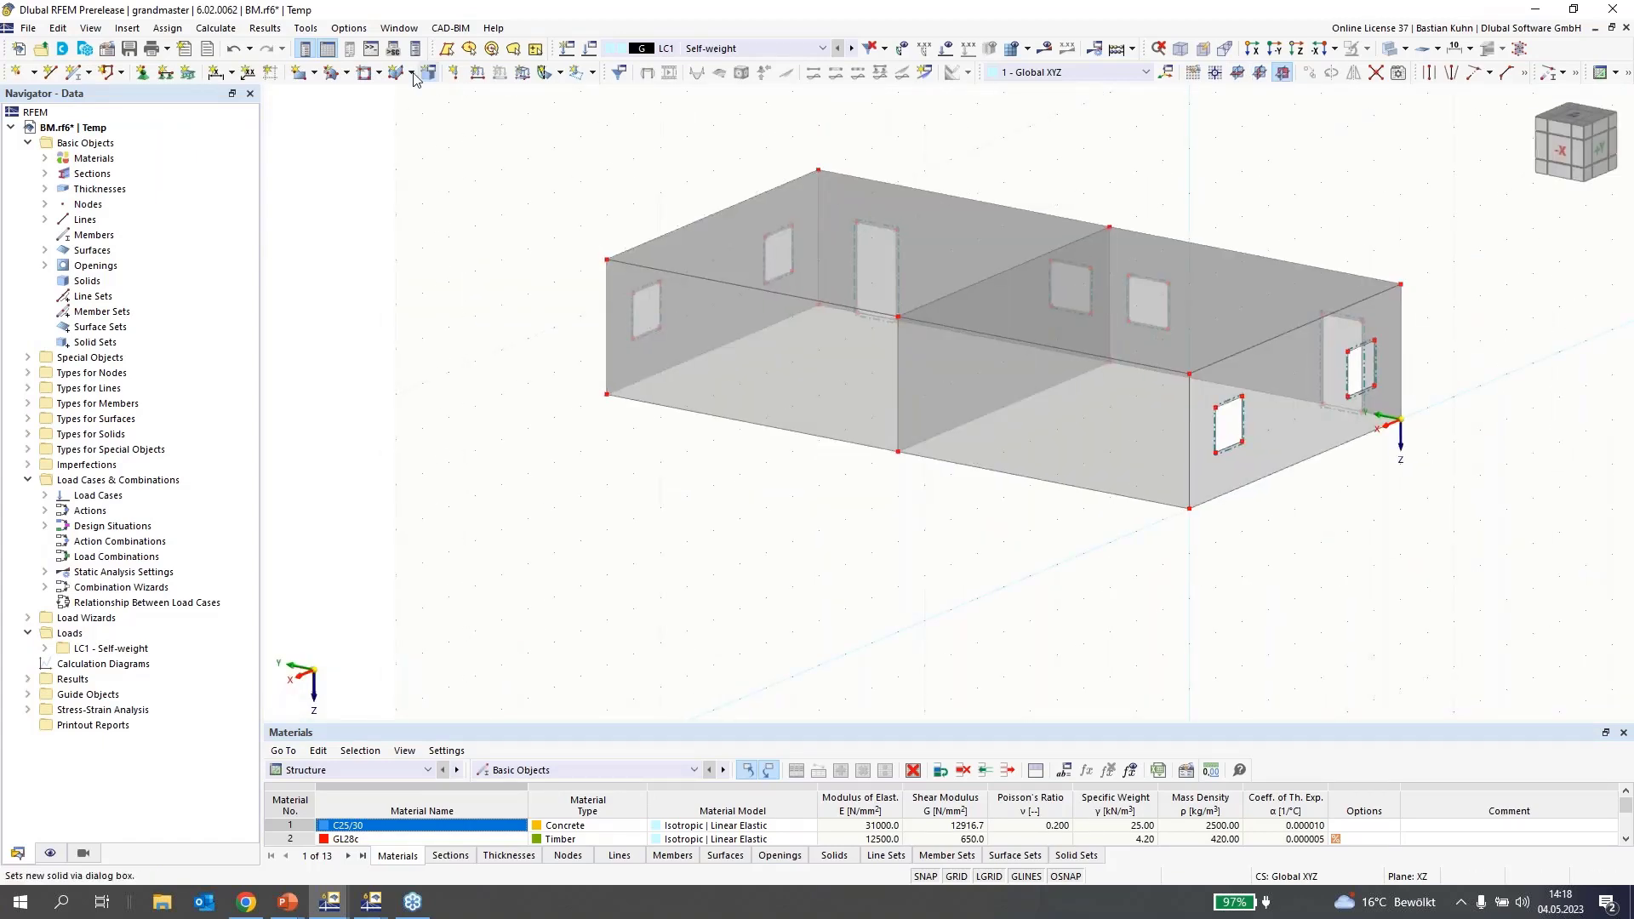
pyautogui.click(364, 73)
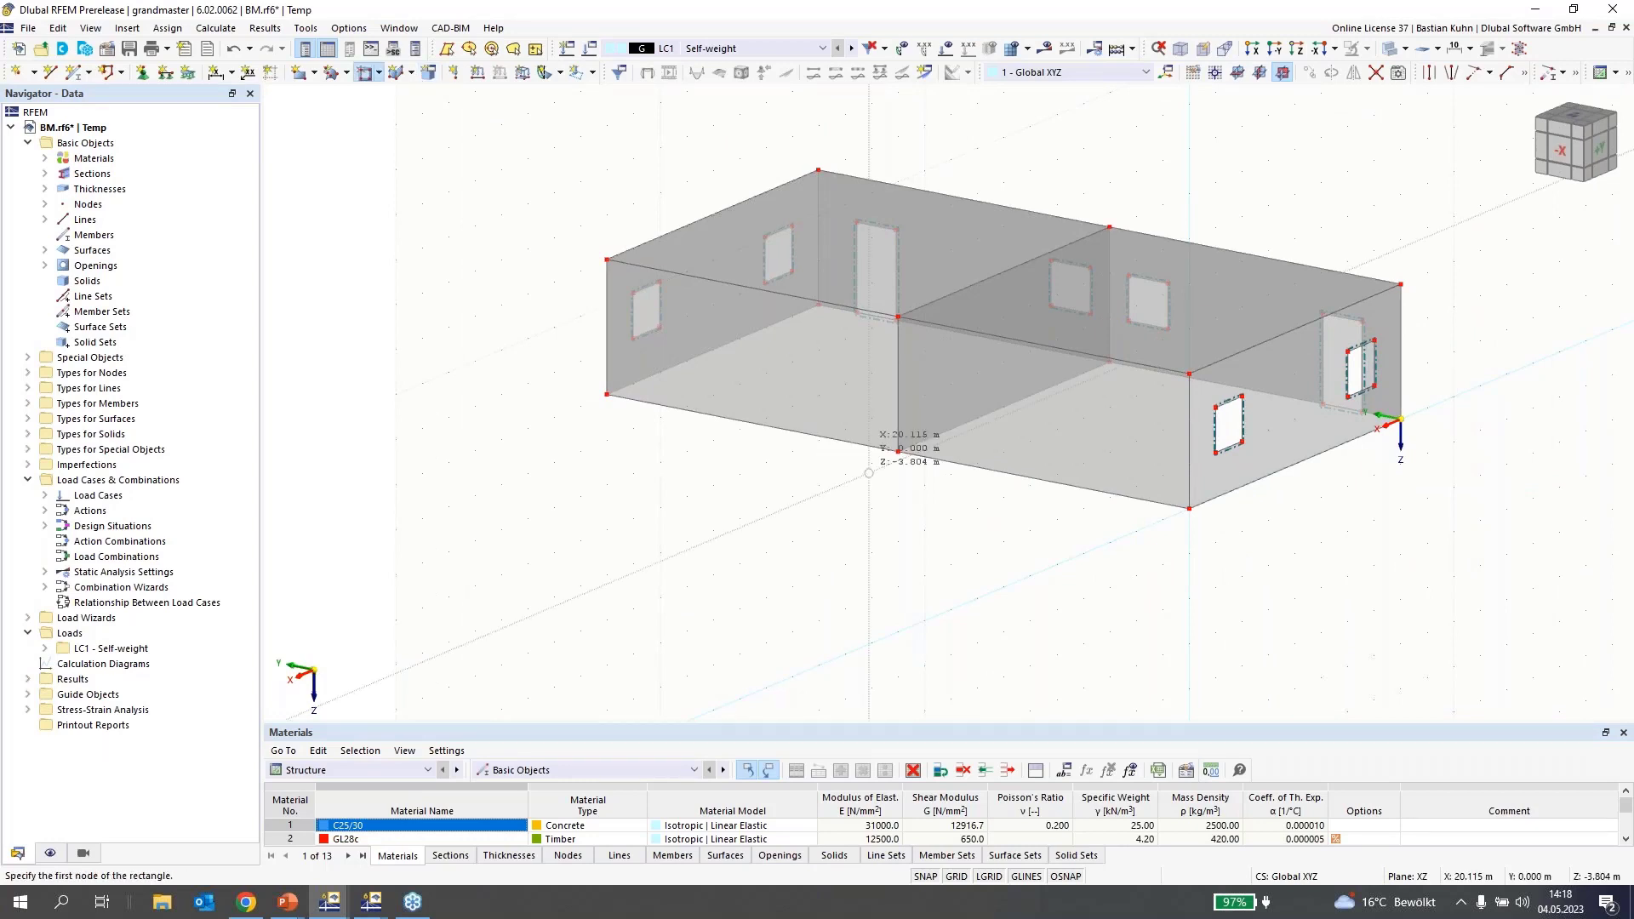
pyautogui.scroll(5, 869, 473)
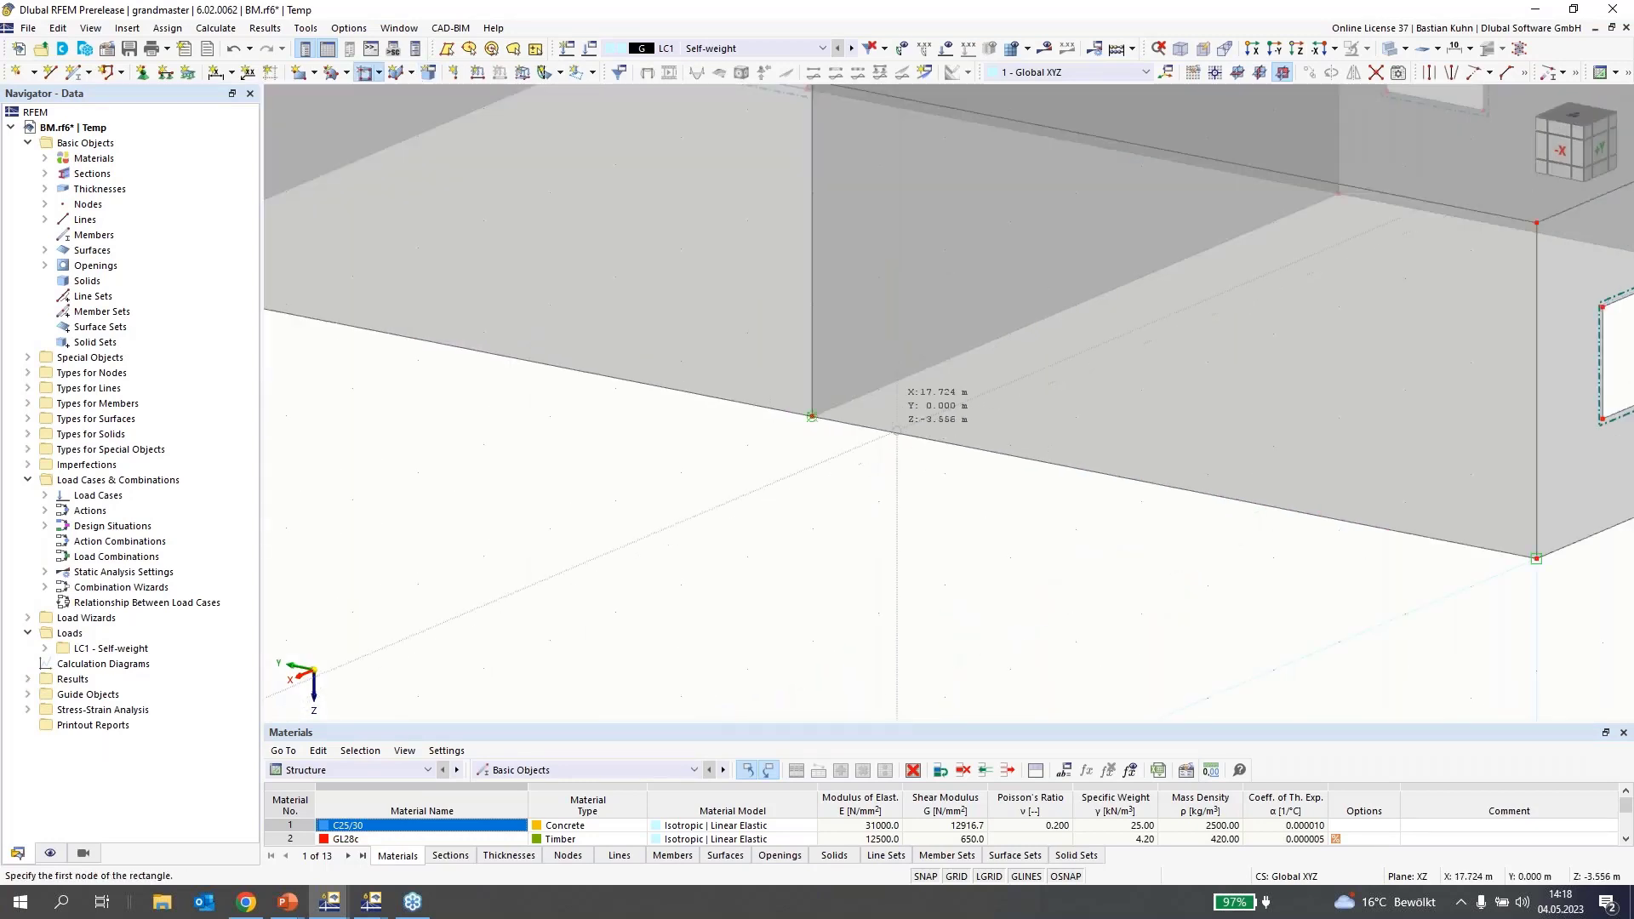
pyautogui.scroll(-2, 940, 440)
pyautogui.scroll(-3, 940, 440)
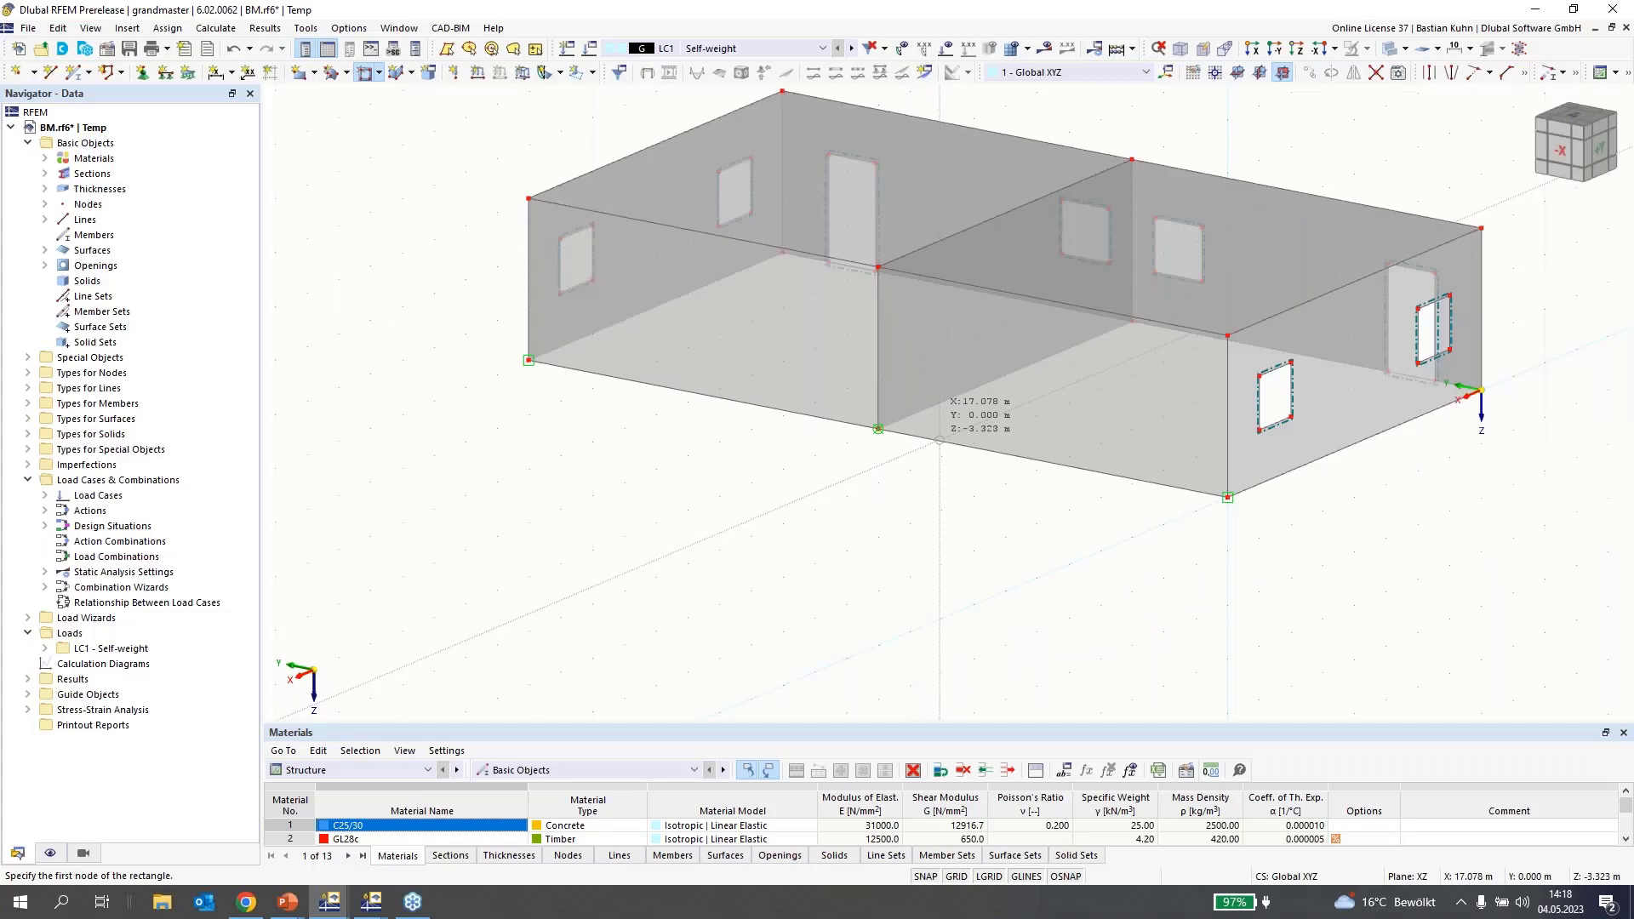
pyautogui.click(1131, 374)
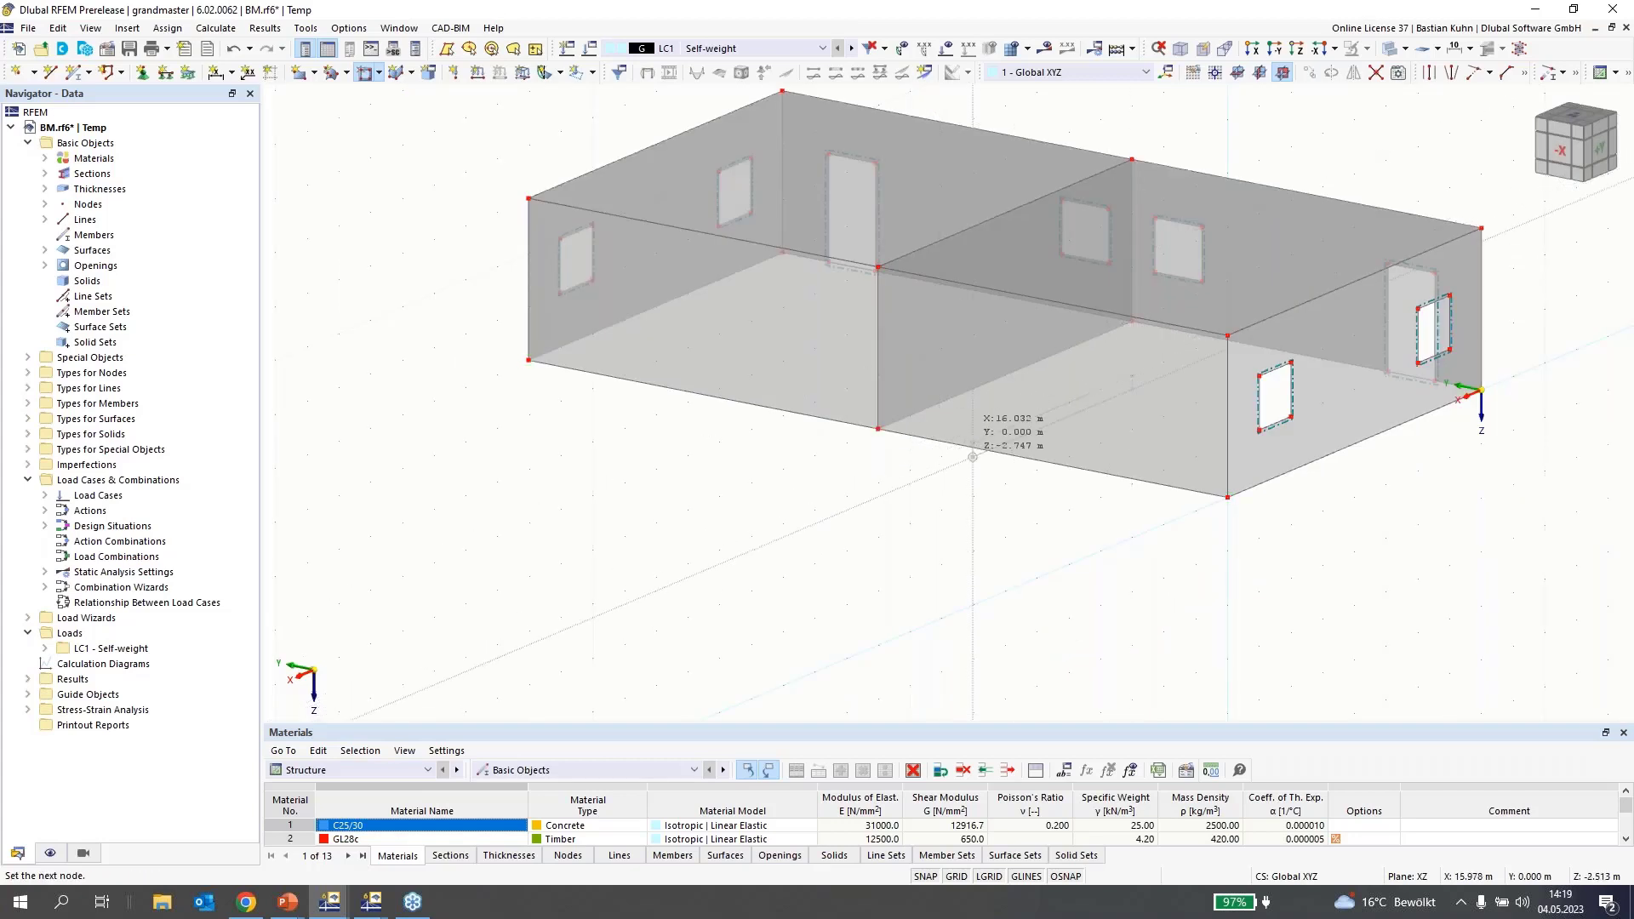
pyautogui.scroll(-2, 973, 457)
pyautogui.keyDown('ctrl'); pyautogui.moveTo(940, 431); pyautogui.dragTo(1048, 500, button='middle'); pyautogui.keyUp('ctrl')
pyautogui.scroll(1, 1048, 500)
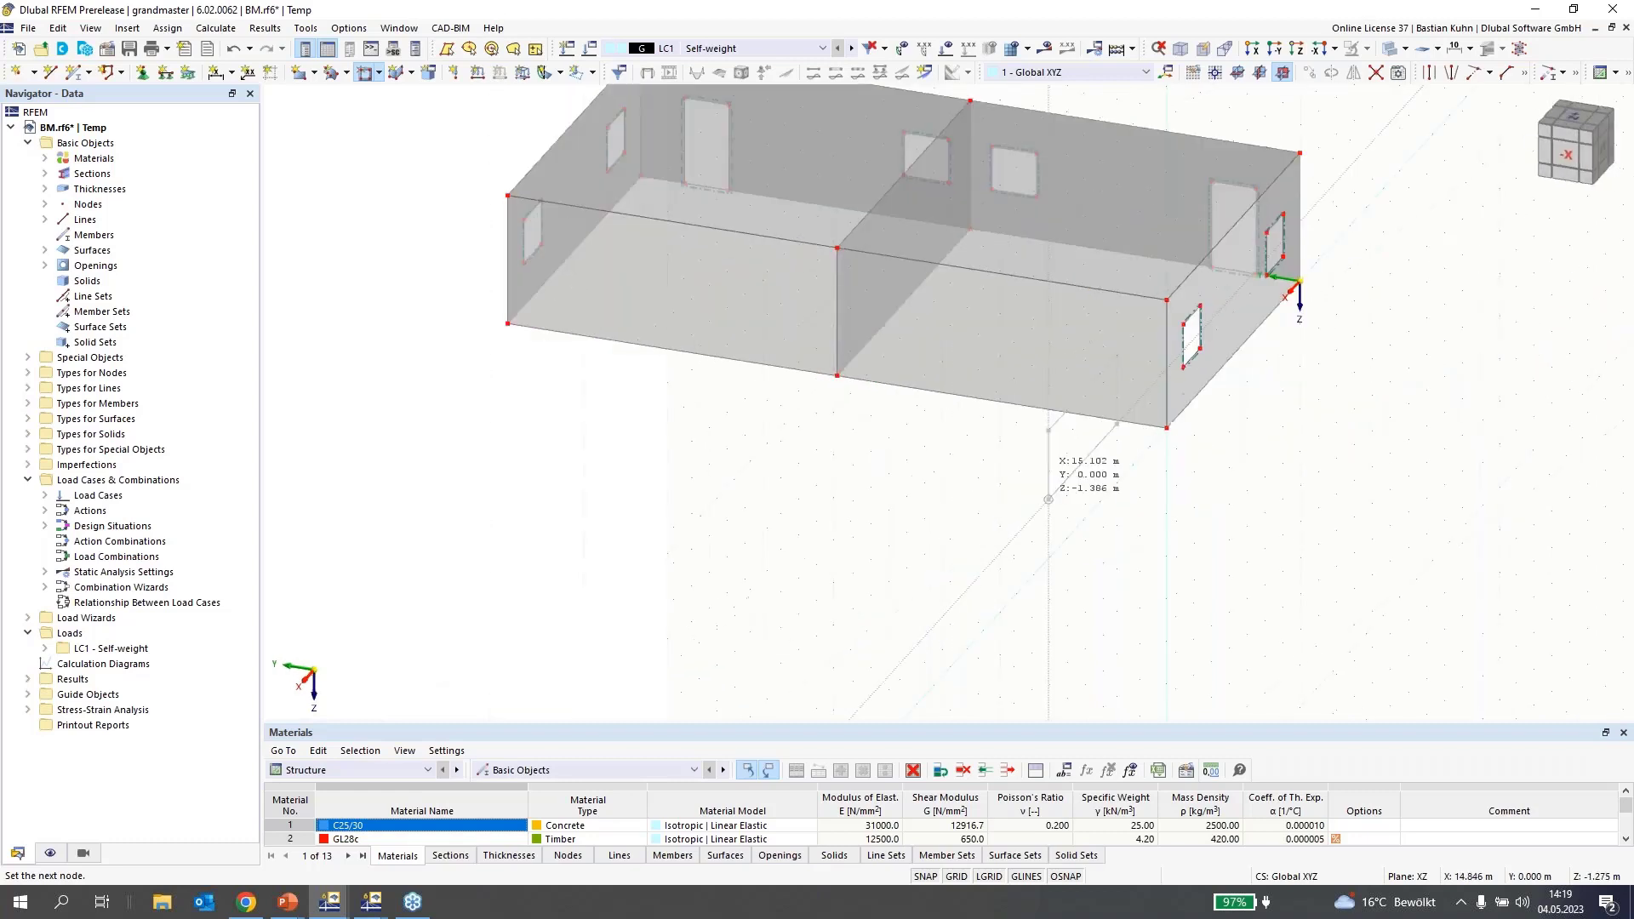
pyautogui.press('Escape')
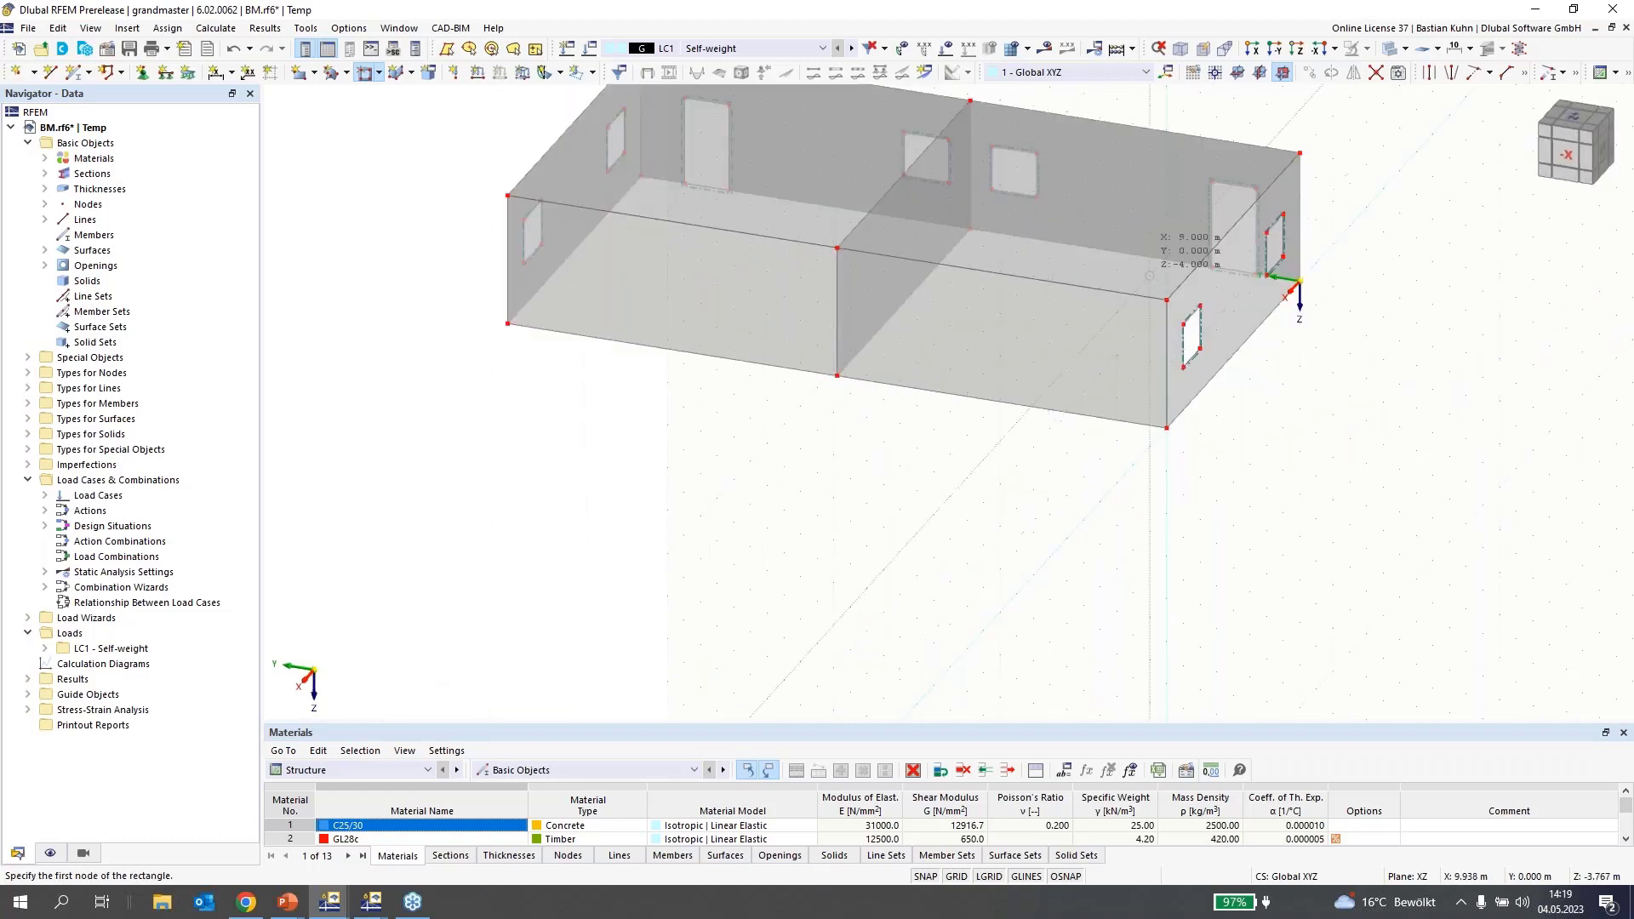
# - Switch the work plane to YZ, try a rectangular opening placed freehand in the wall at X 8 m, and undo that opening
pyautogui.click(1262, 74)
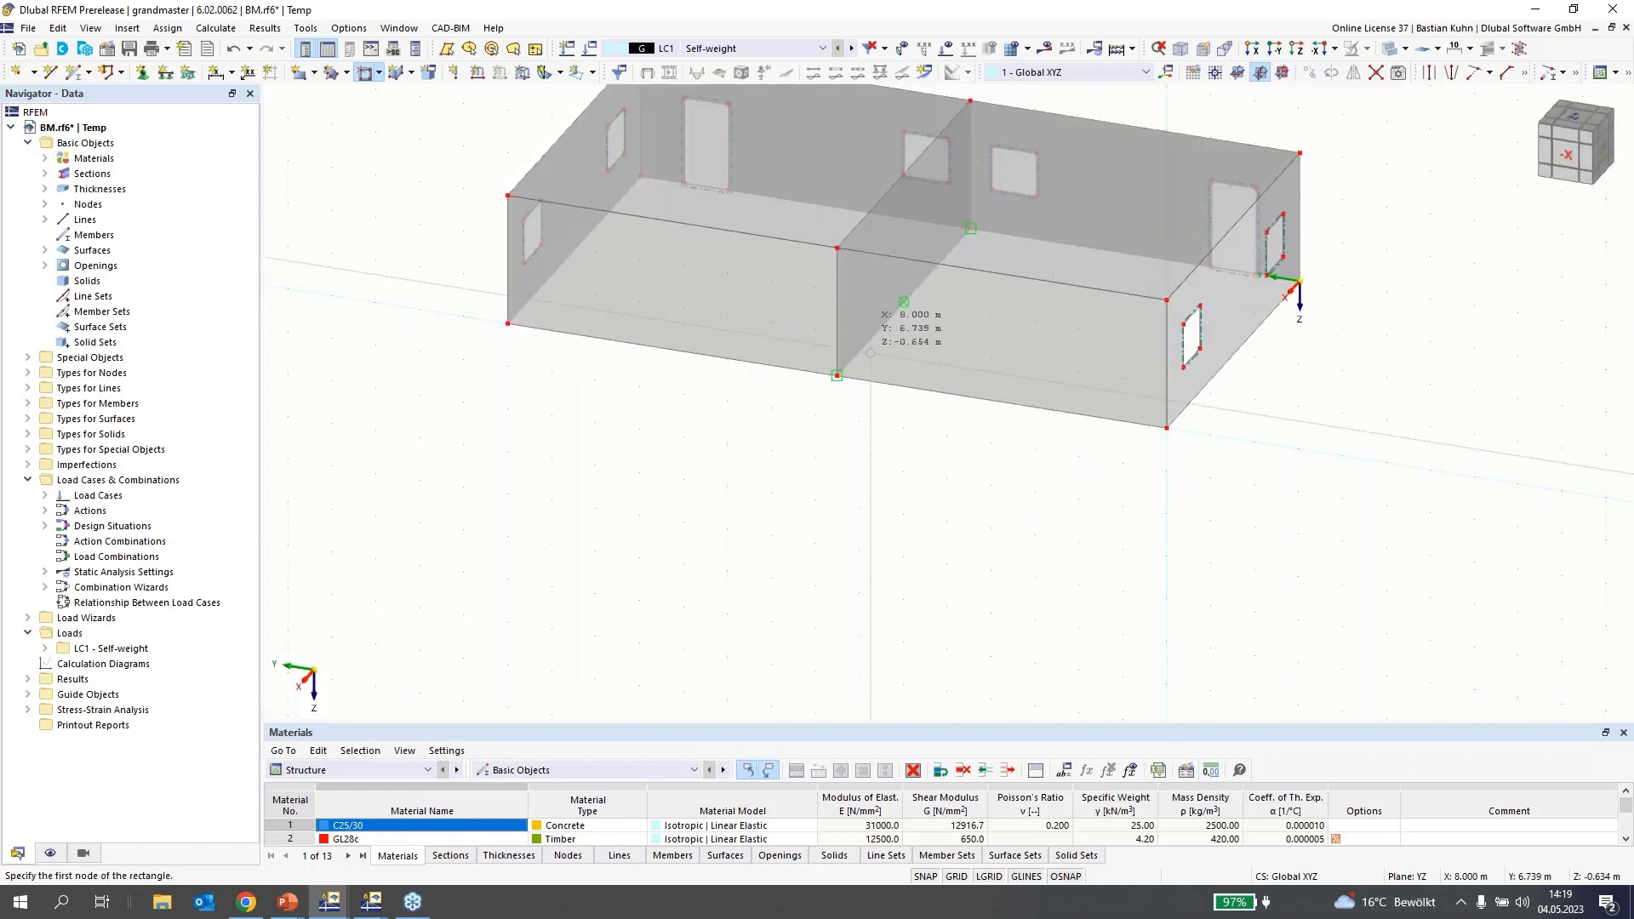
pyautogui.click(931, 326)
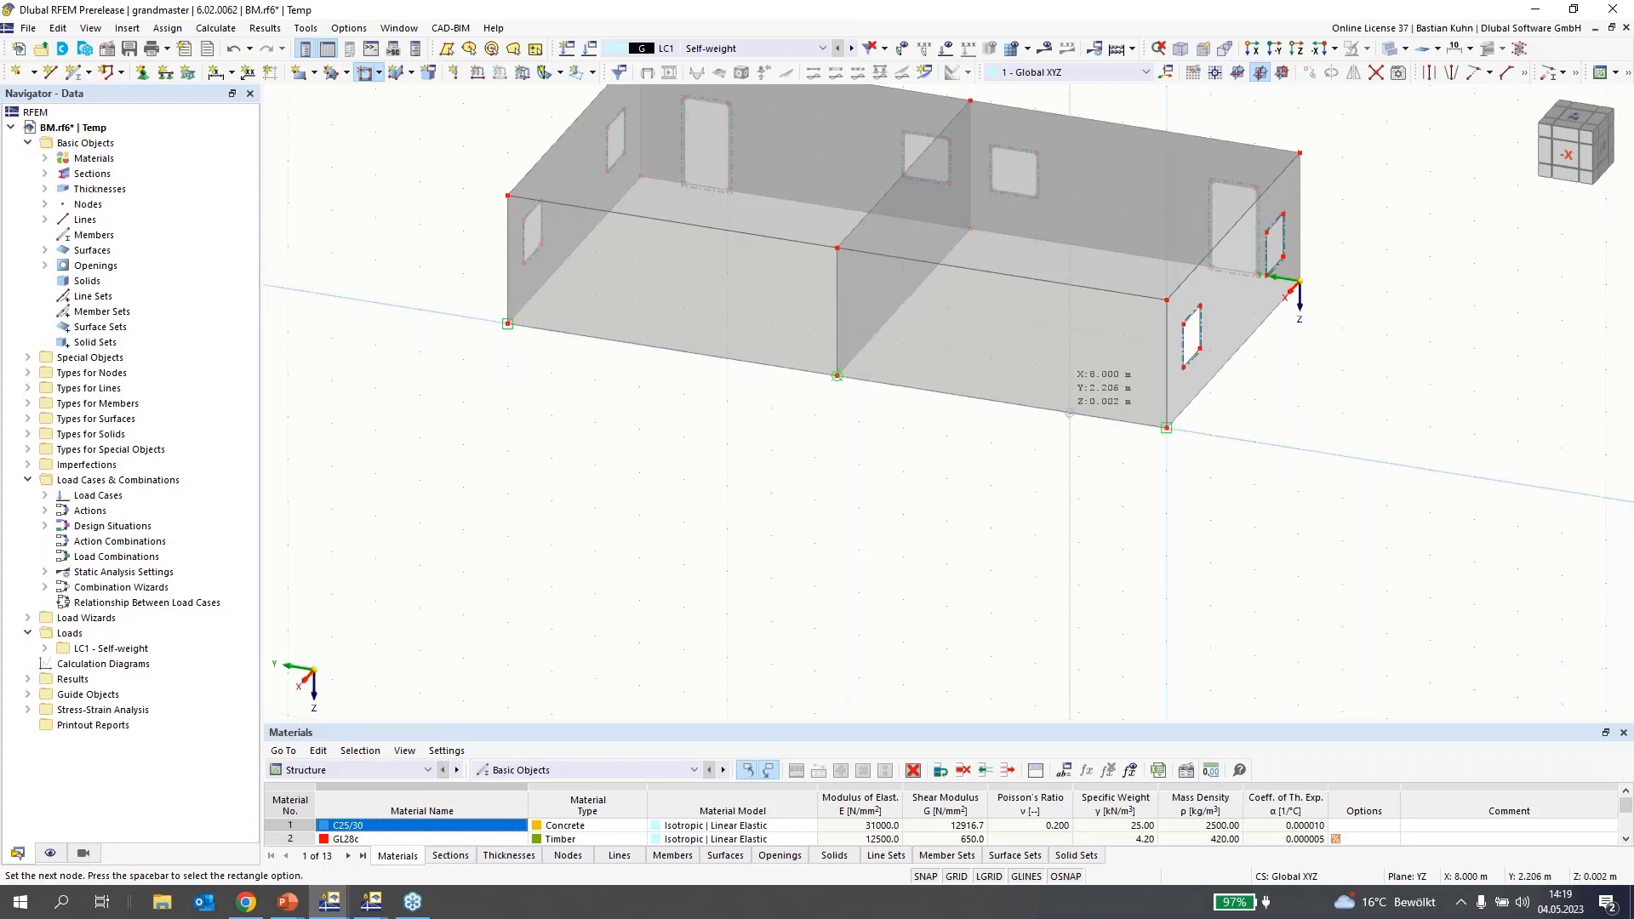
pyautogui.click(1077, 414)
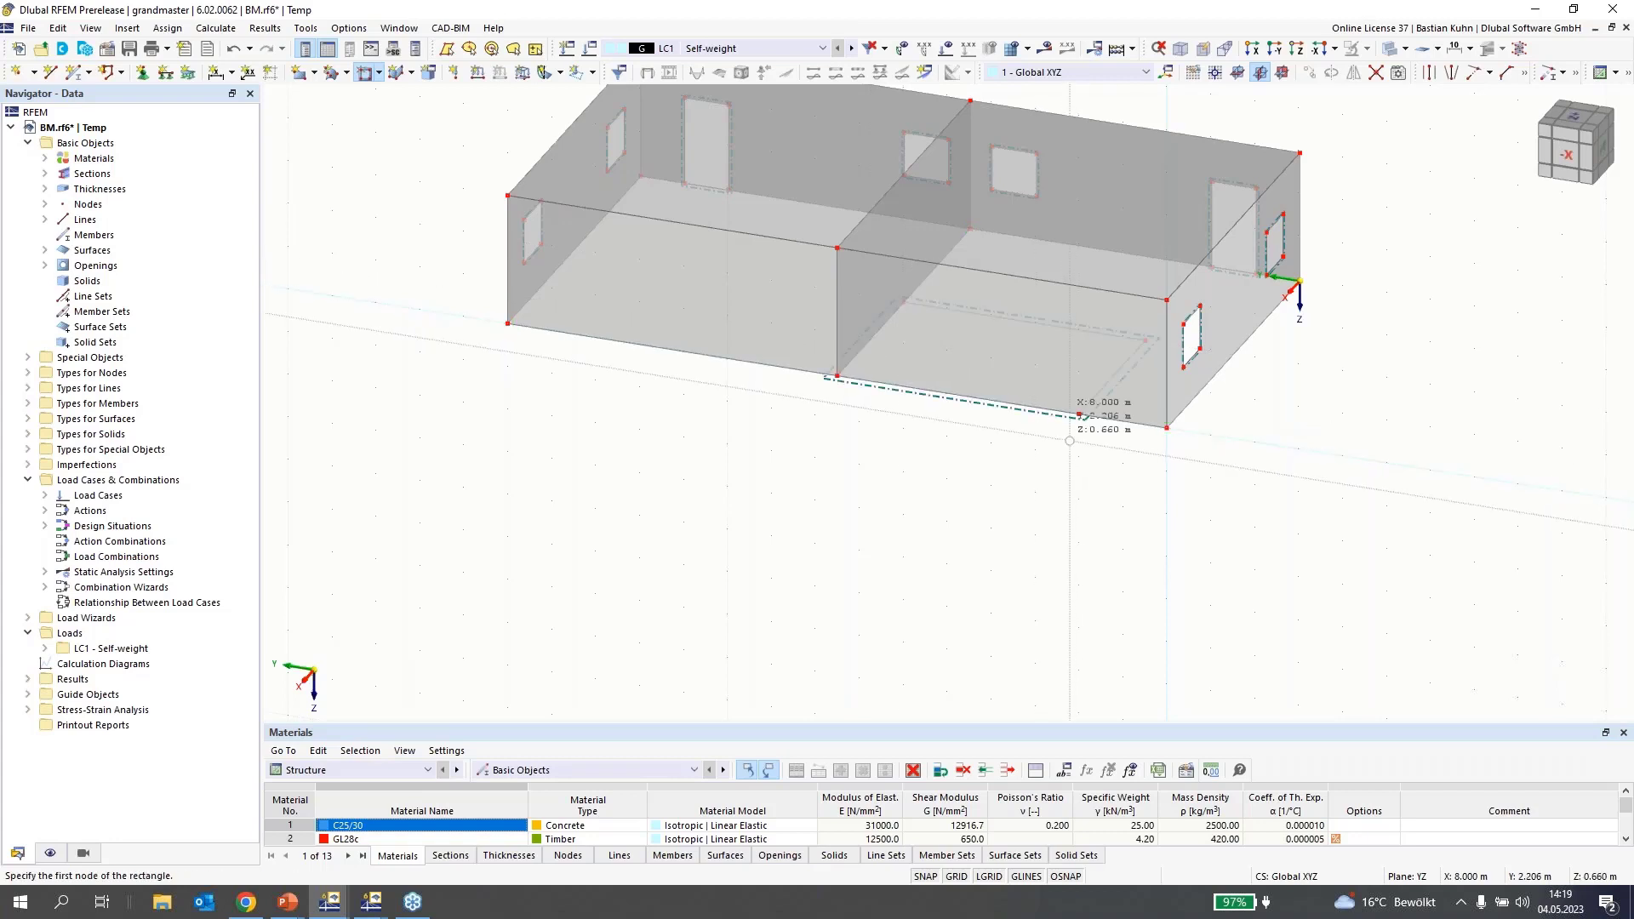
pyautogui.press('Escape')
pyautogui.hotkey('ctrl', 'z')
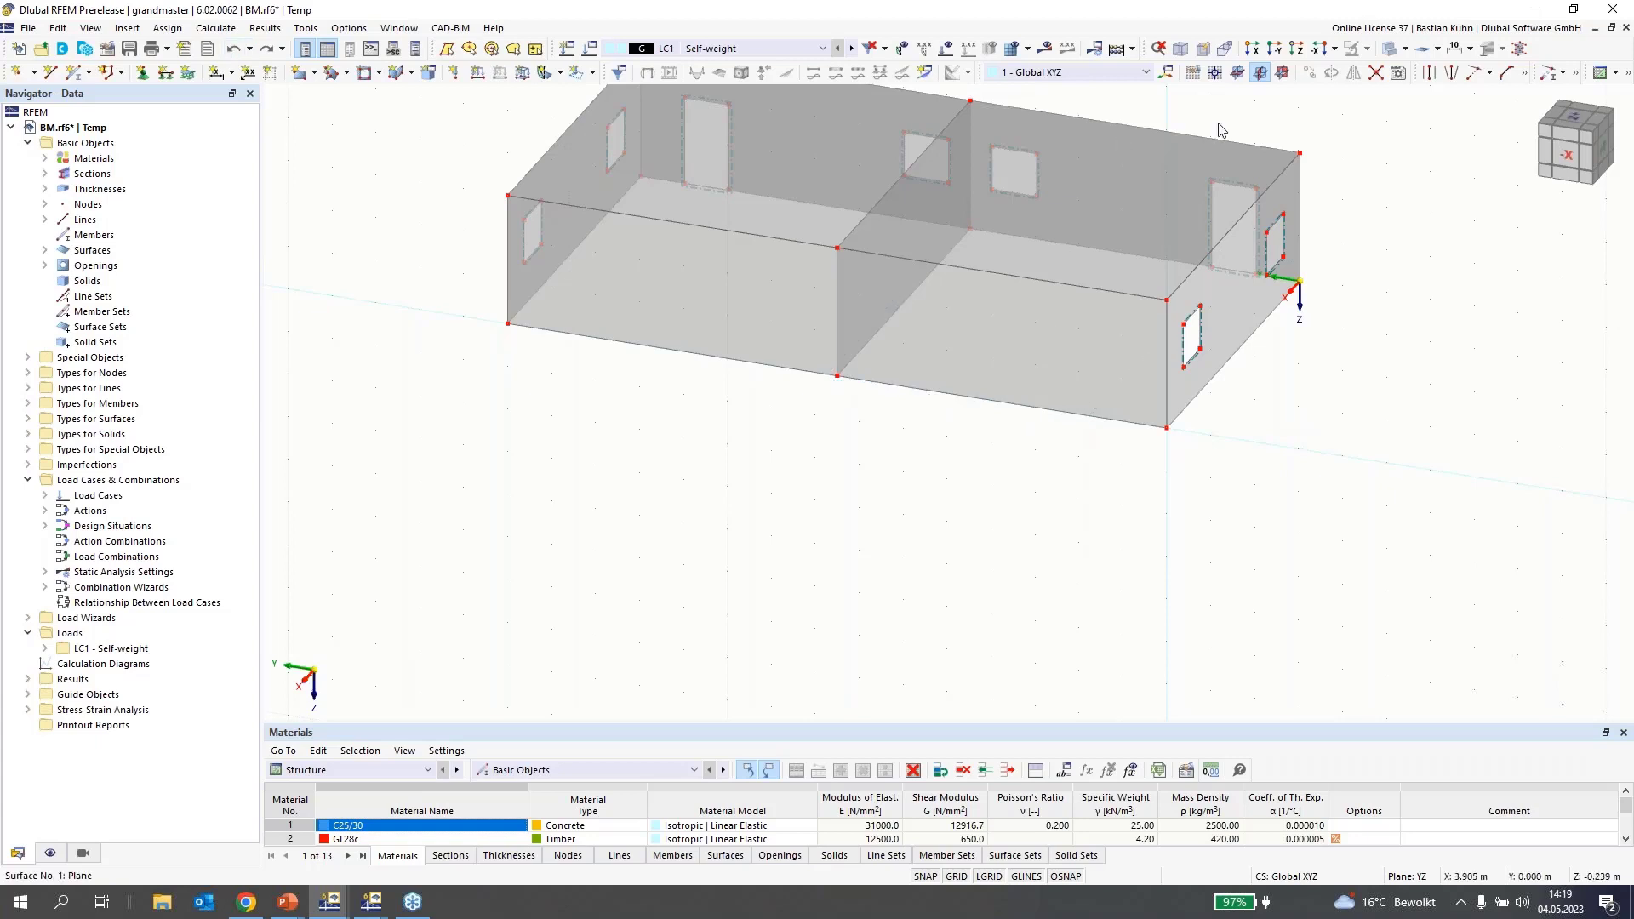
# - Create a three-point coordinate system with its origin at the lower corner node X 8 m, Y 0 m, but keep the work plane in Global XYZ
pyautogui.click(1195, 73)
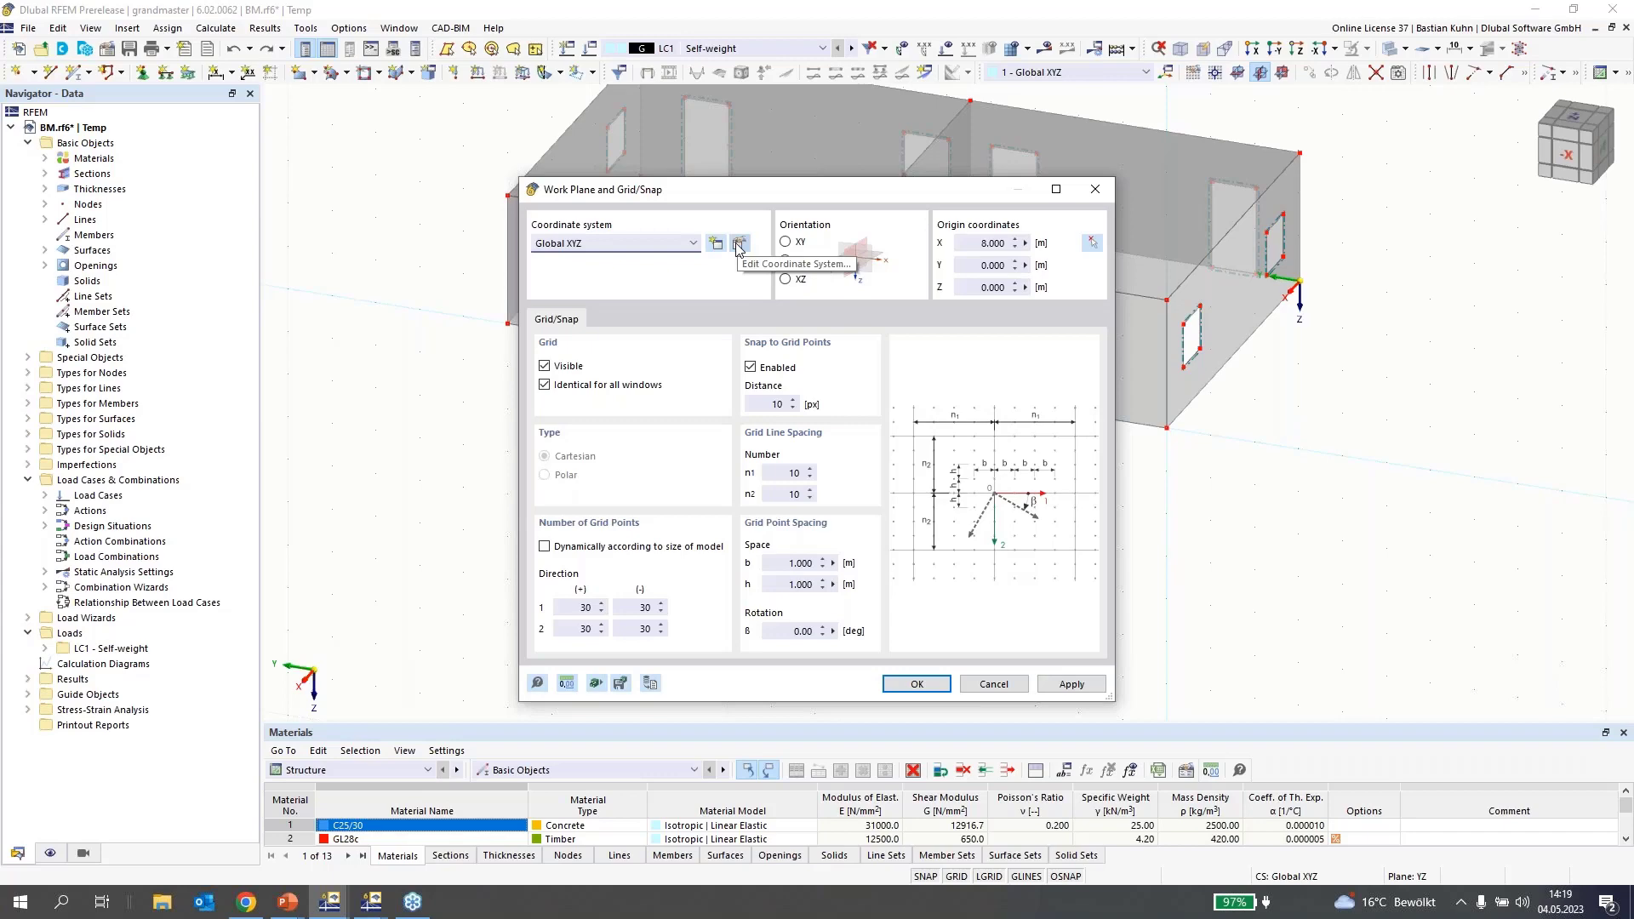
pyautogui.click(738, 245)
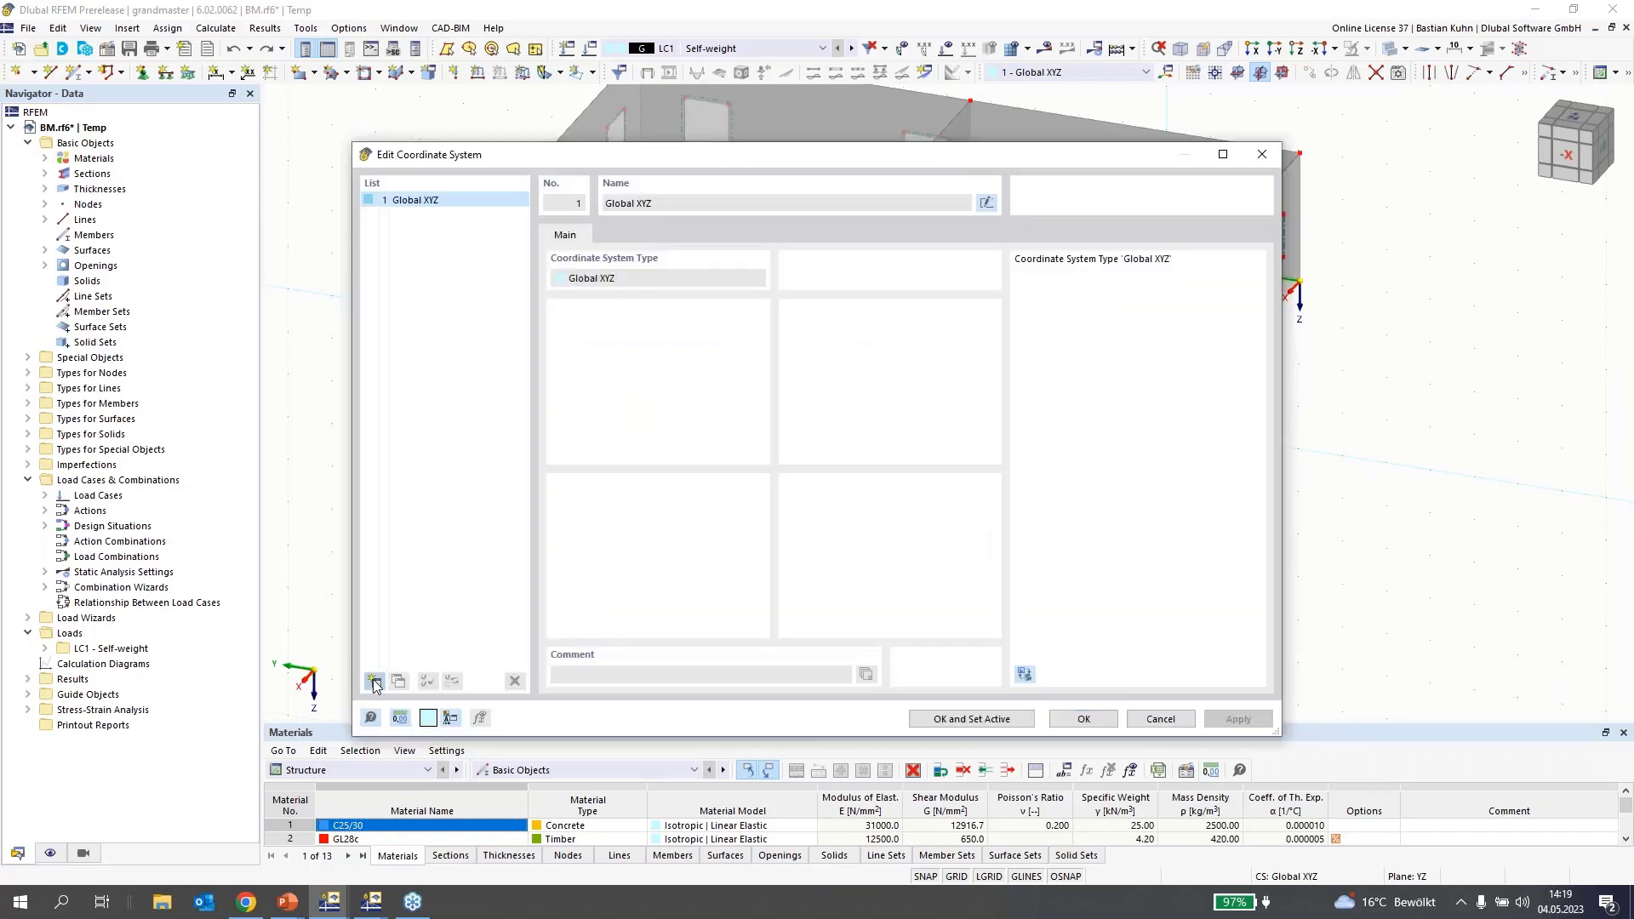
pyautogui.click(374, 681)
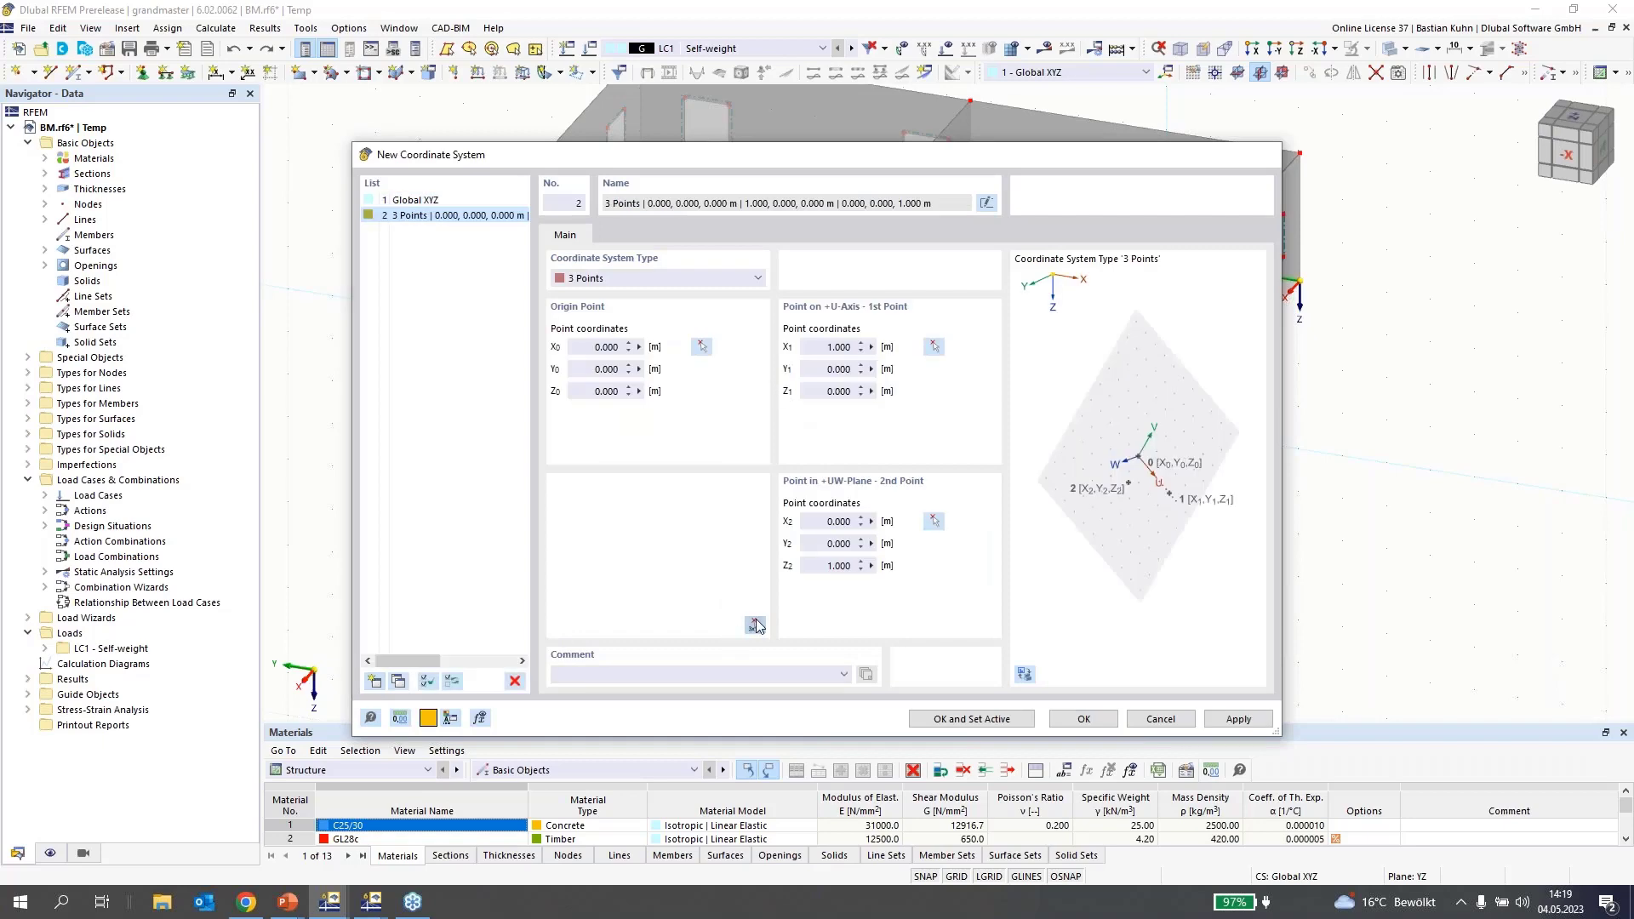
pyautogui.click(755, 626)
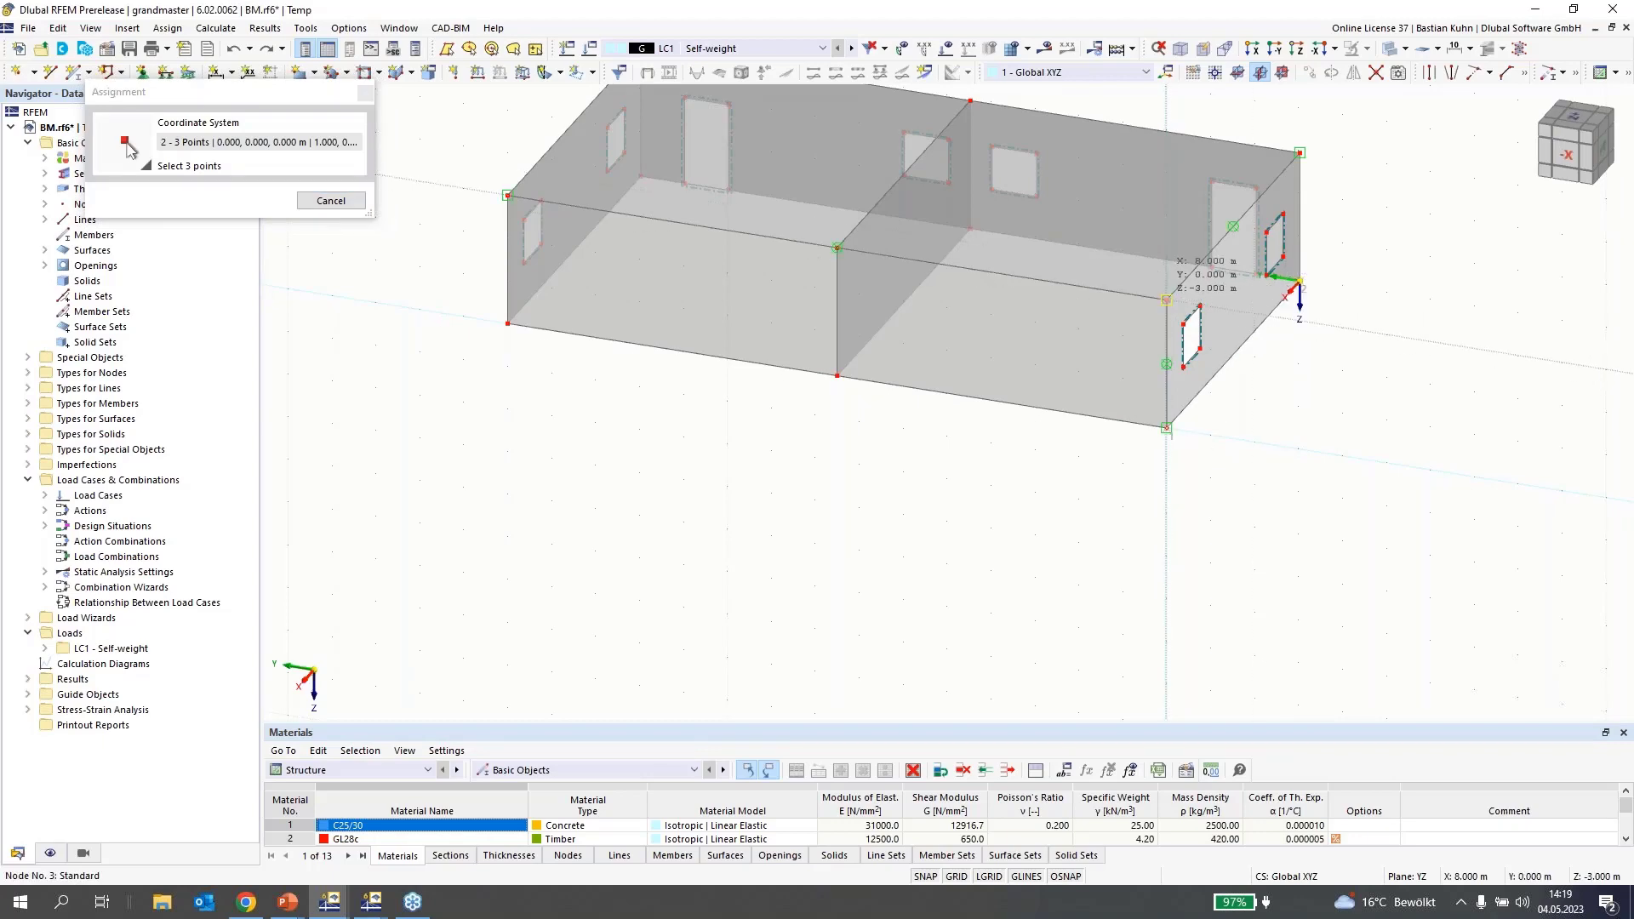
pyautogui.click(1166, 301)
pyautogui.click(979, 713)
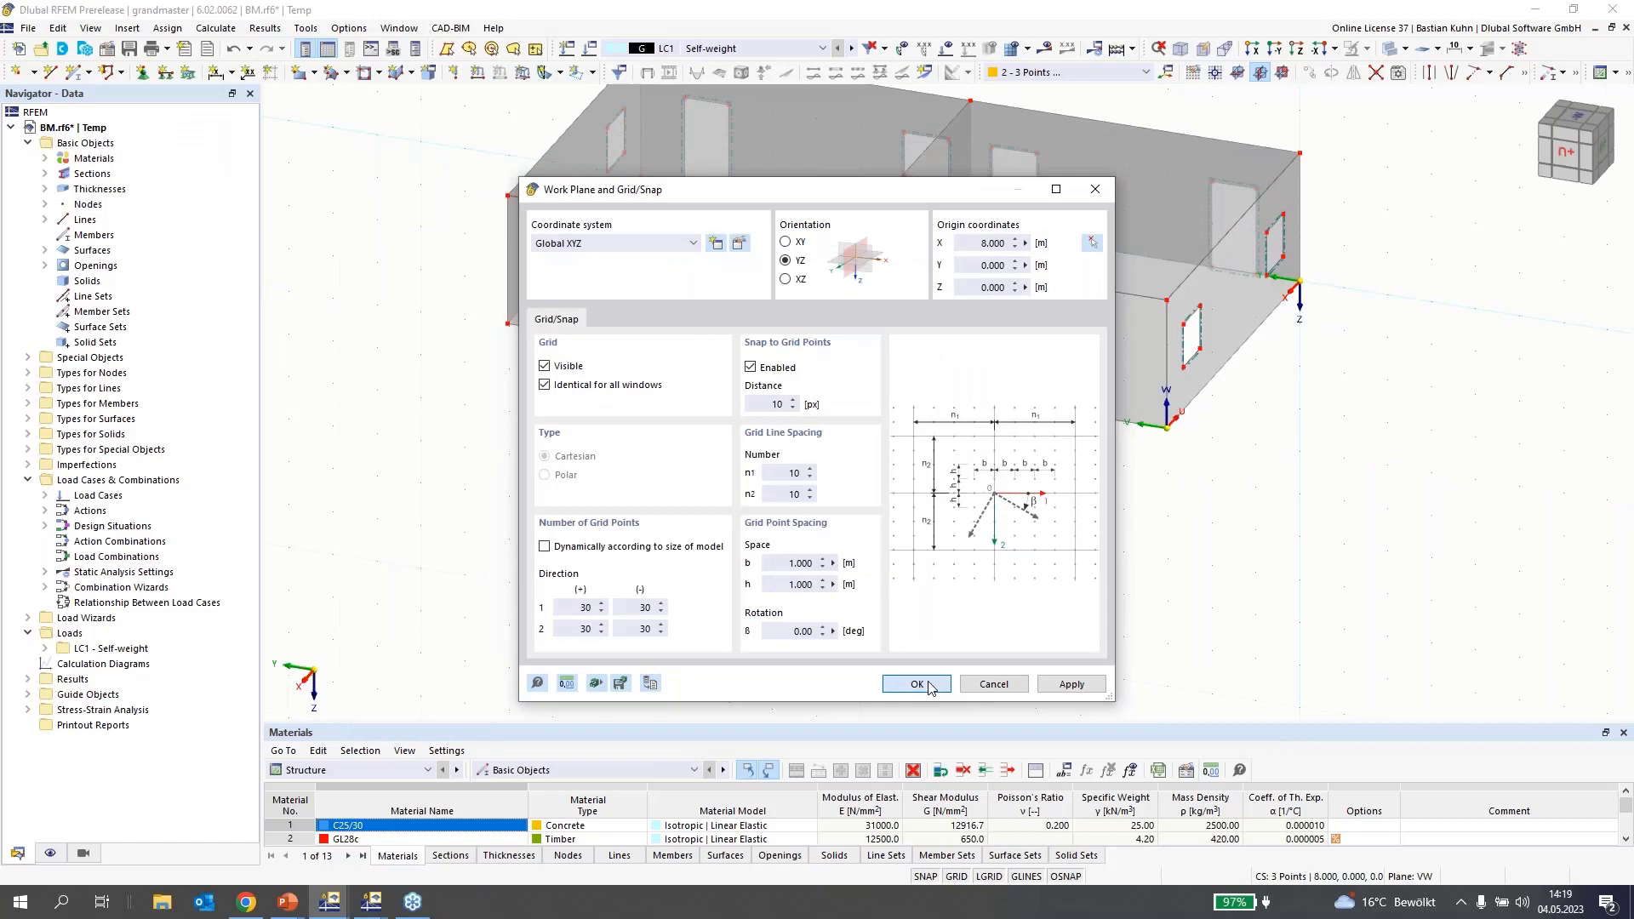
pyautogui.click(916, 684)
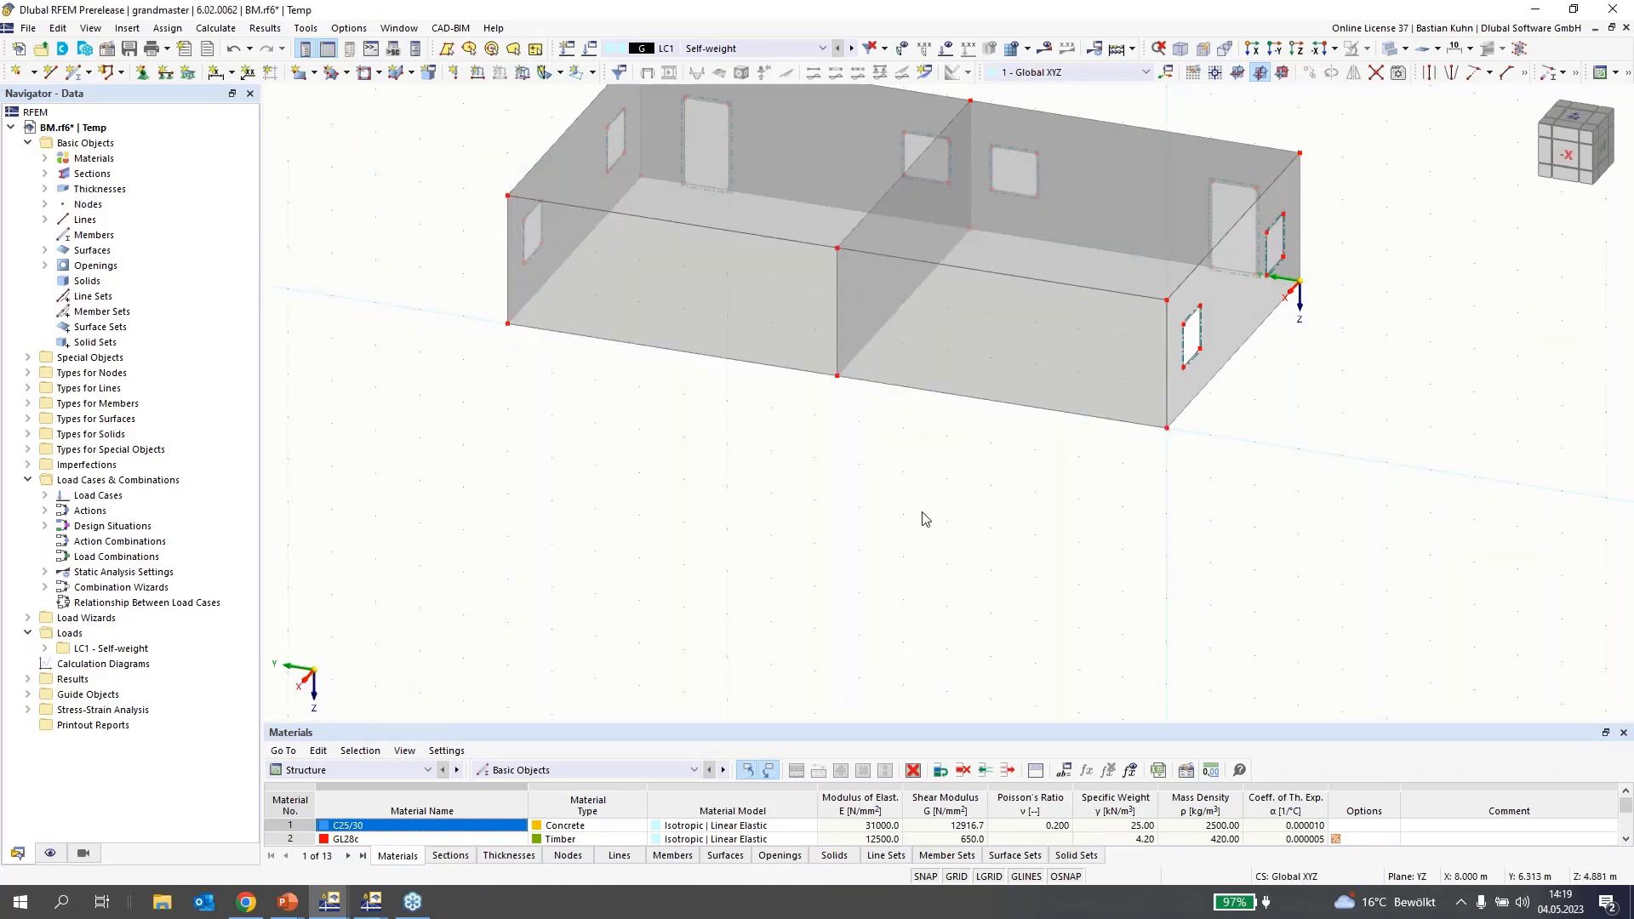
# - Copy the lower middle node of the wall at X 8 m by -4 m in Y to mark one opening corner
pyautogui.click(1054, 383)
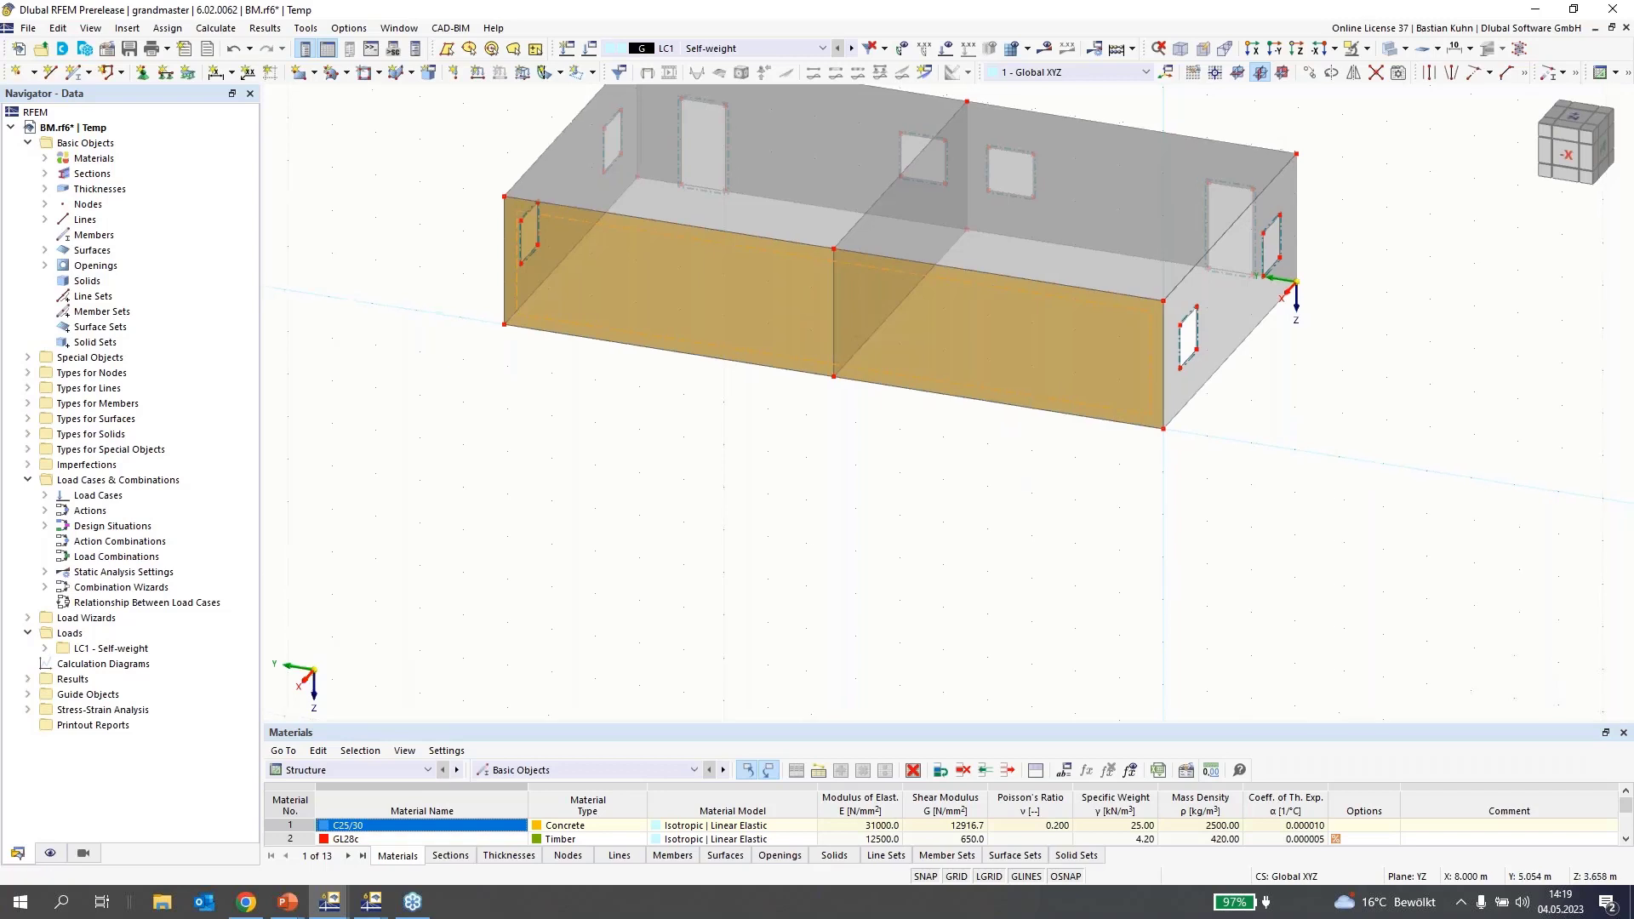
pyautogui.moveTo(962, 536); pyautogui.dragTo(834, 579, button='middle')
pyautogui.scroll(1, 834, 579)
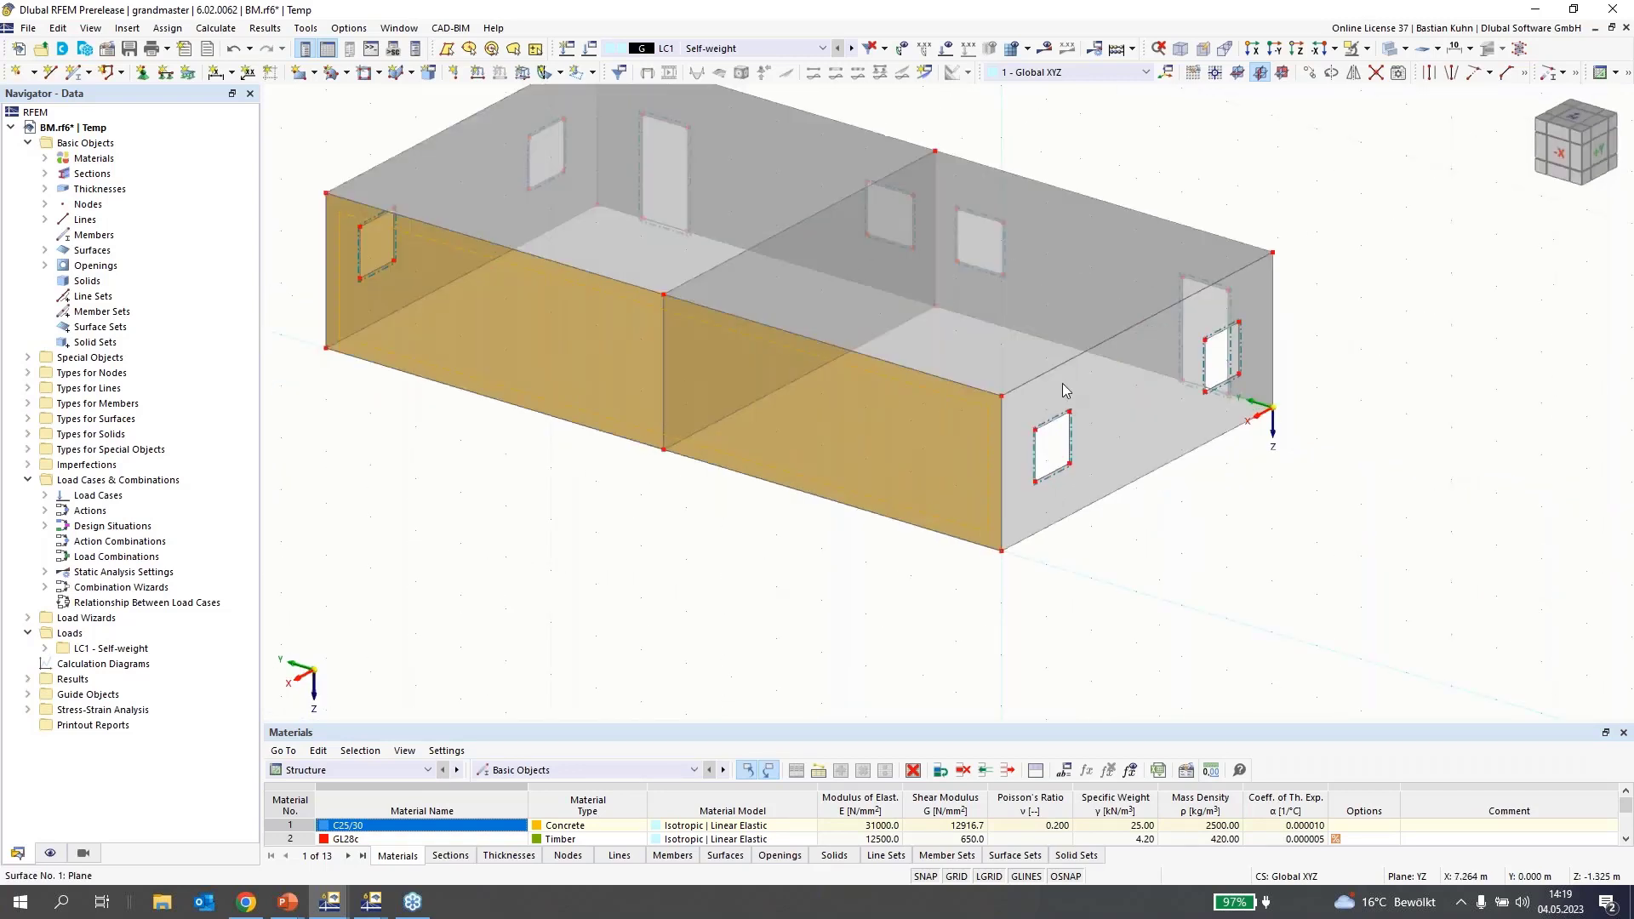
pyautogui.click(1219, 78)
pyautogui.rightClick(665, 452)
pyautogui.click(1316, 75)
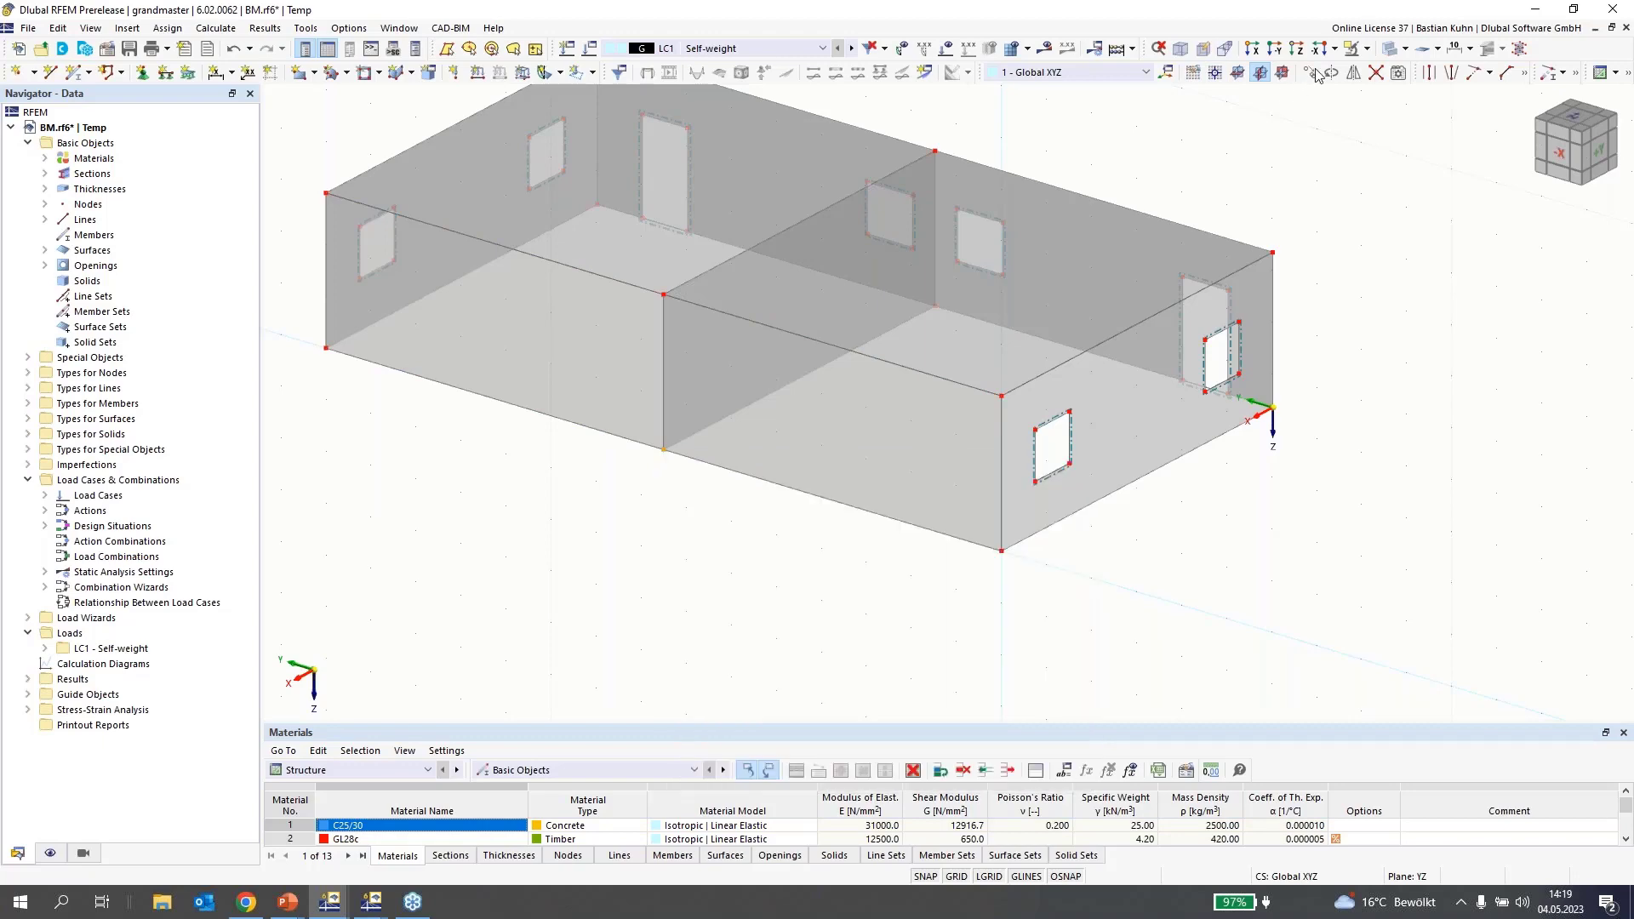
pyautogui.click(1316, 75)
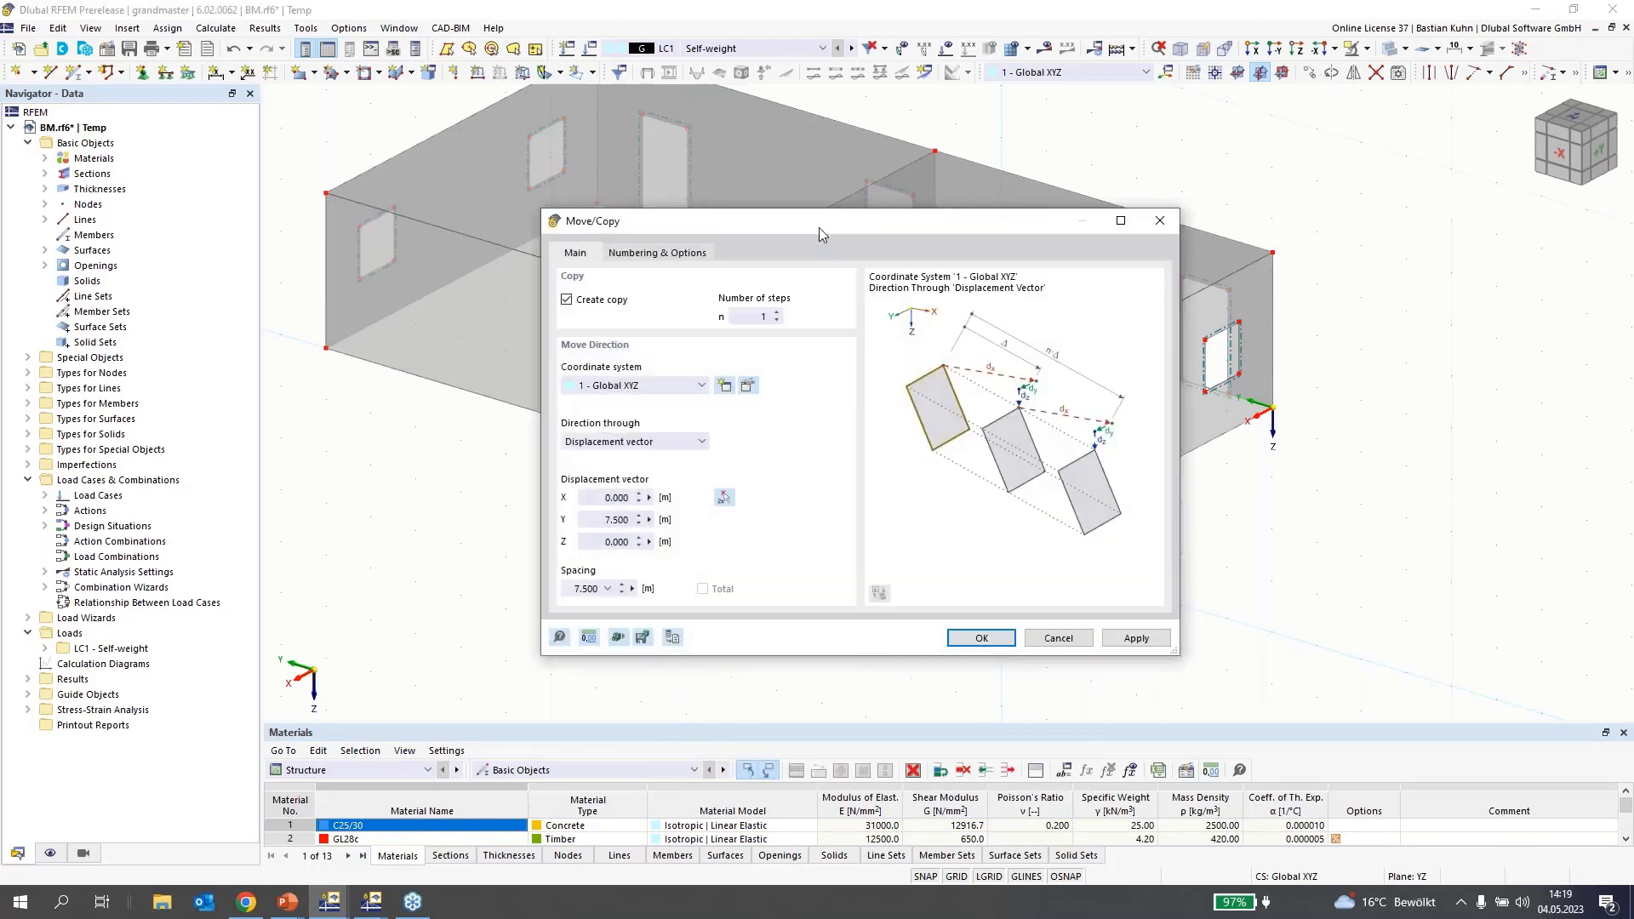
pyautogui.moveTo(819, 228); pyautogui.dragTo(906, 254)
pyautogui.moveTo(691, 545); pyautogui.dragTo(771, 551)
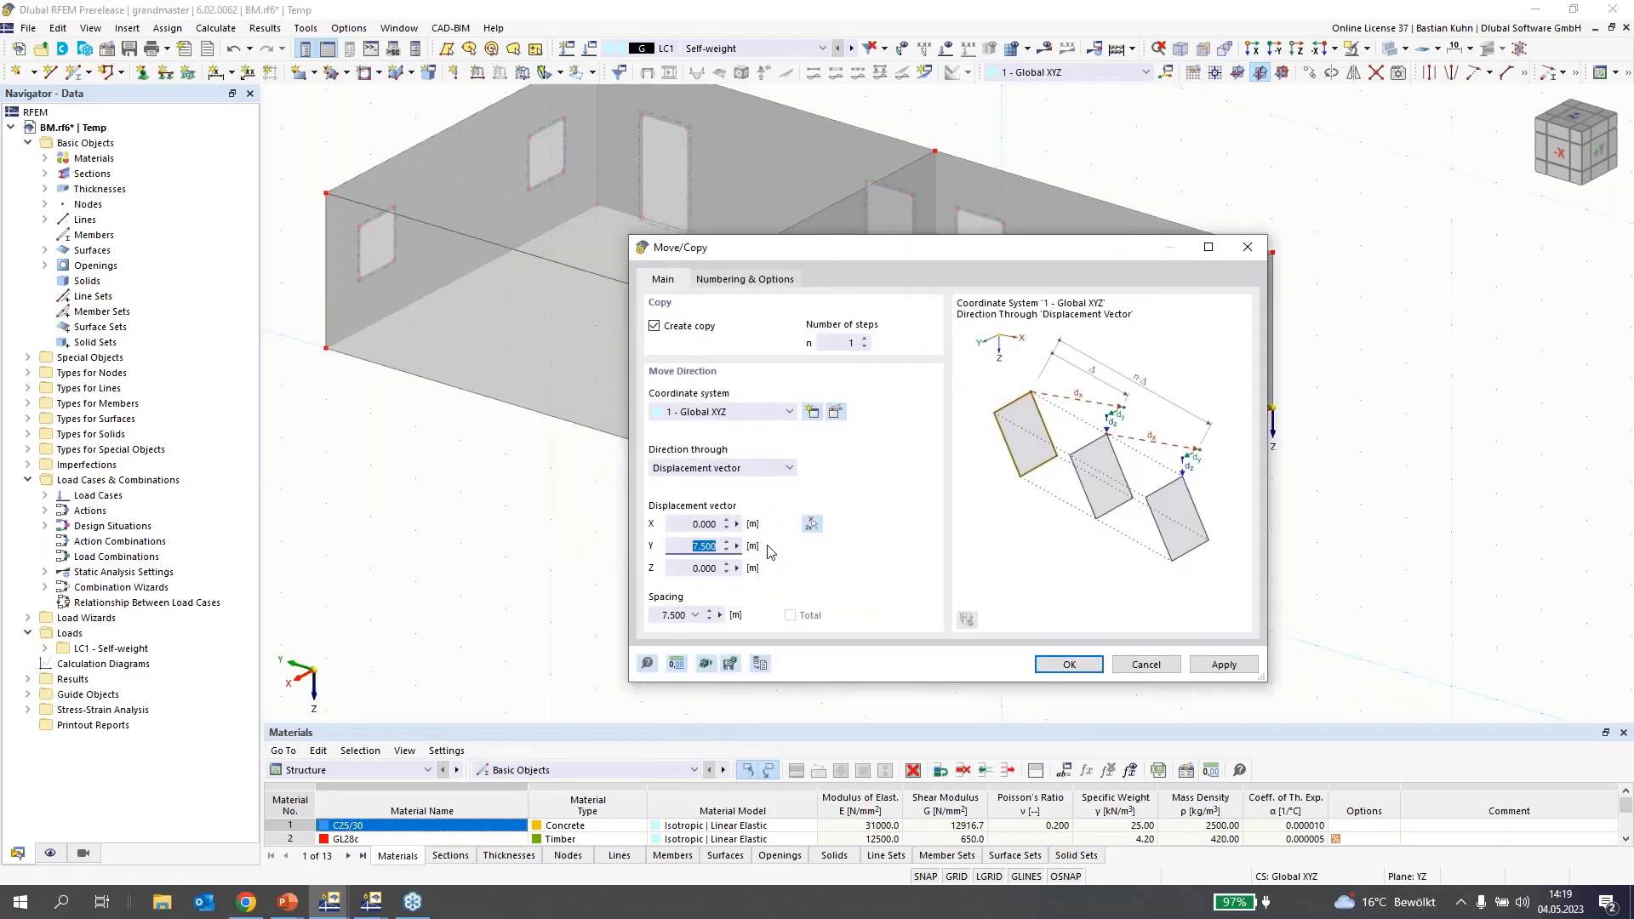
pyautogui.write('-4')
pyautogui.click(1048, 667)
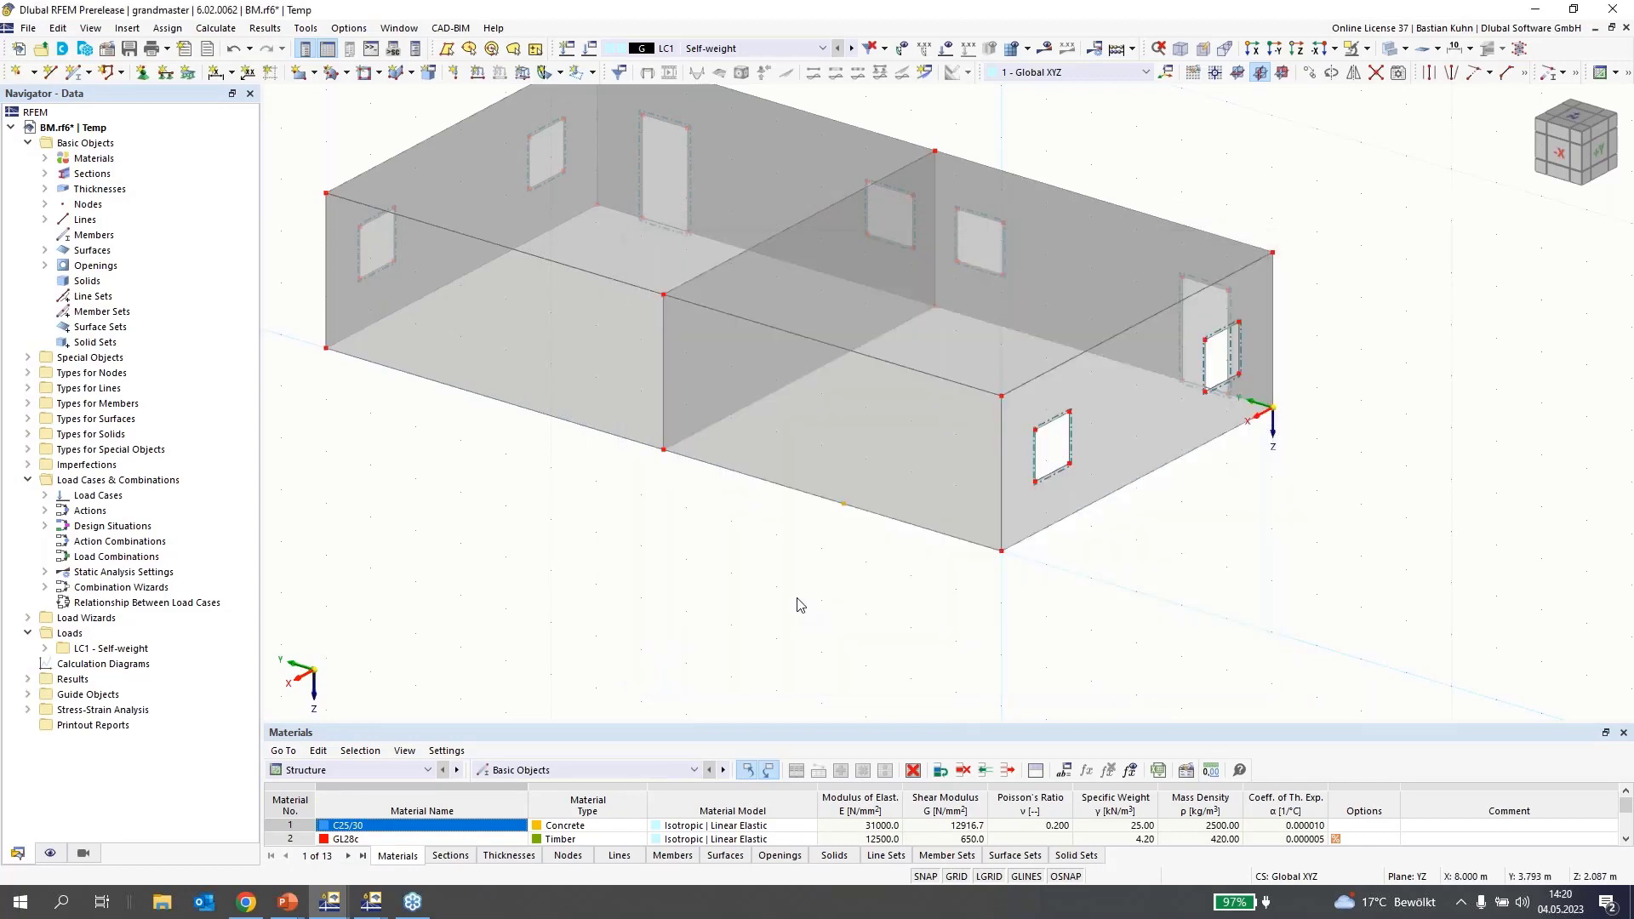
# - Copy the new opening corner node by 3 m in Y to mark the second lower corner
pyautogui.rightClick(844, 506)
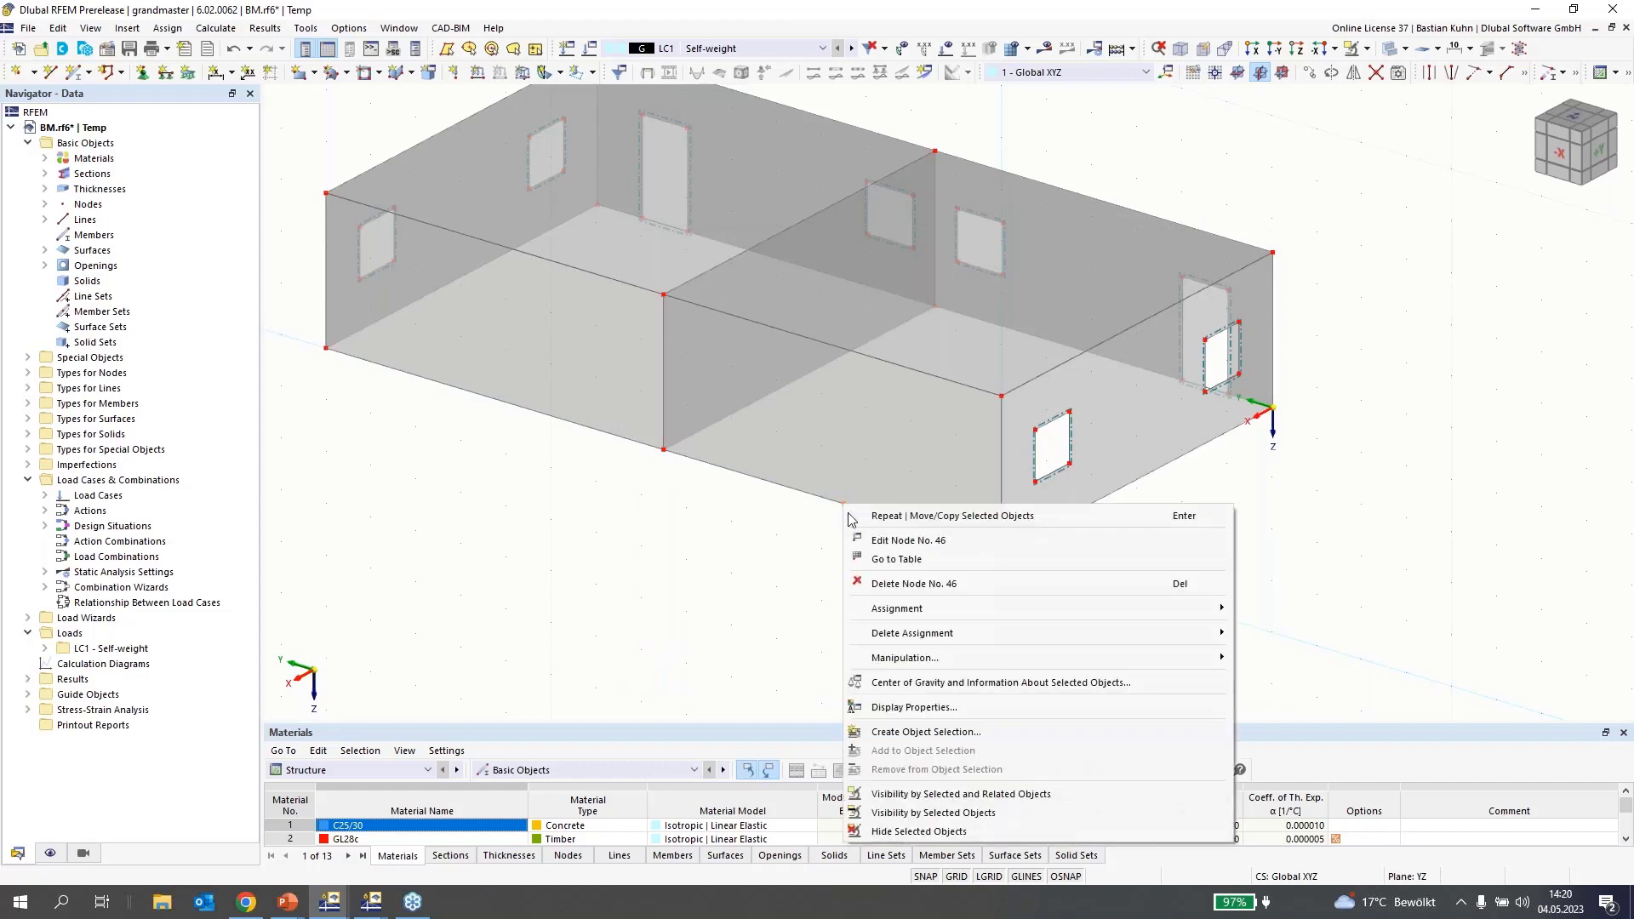
pyautogui.click(1317, 77)
pyautogui.doubleClick(592, 520)
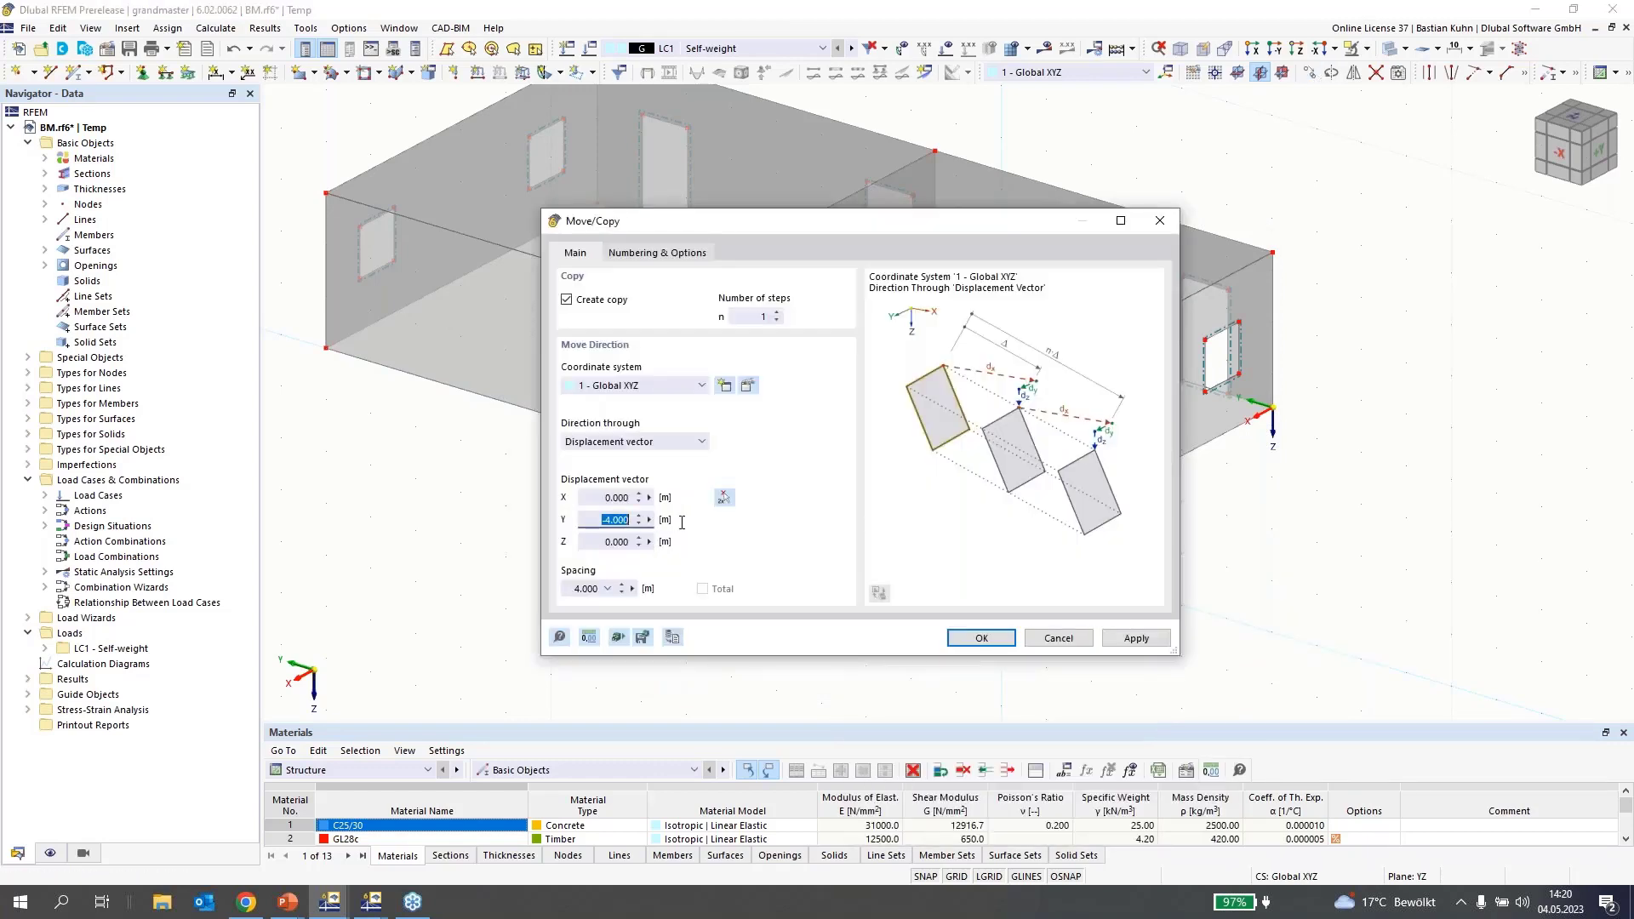
pyautogui.write('3')
pyautogui.press('Return')
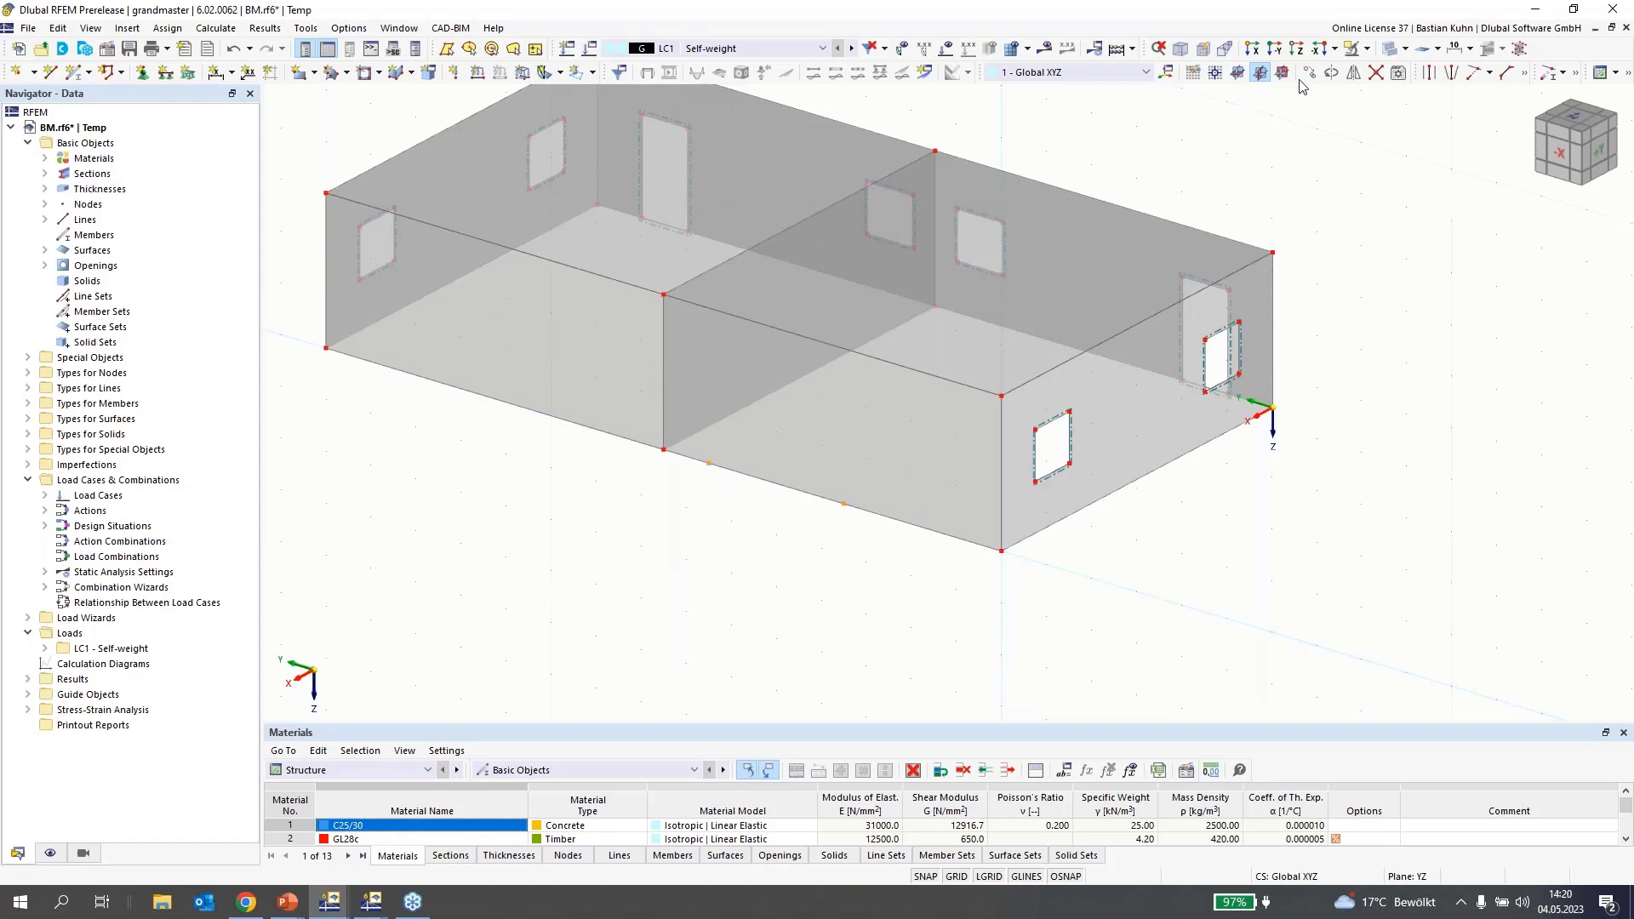
# - Copy both lower opening corner nodes by -2 m in Z to mark the opening's upper corners
pyautogui.click(1354, 72)
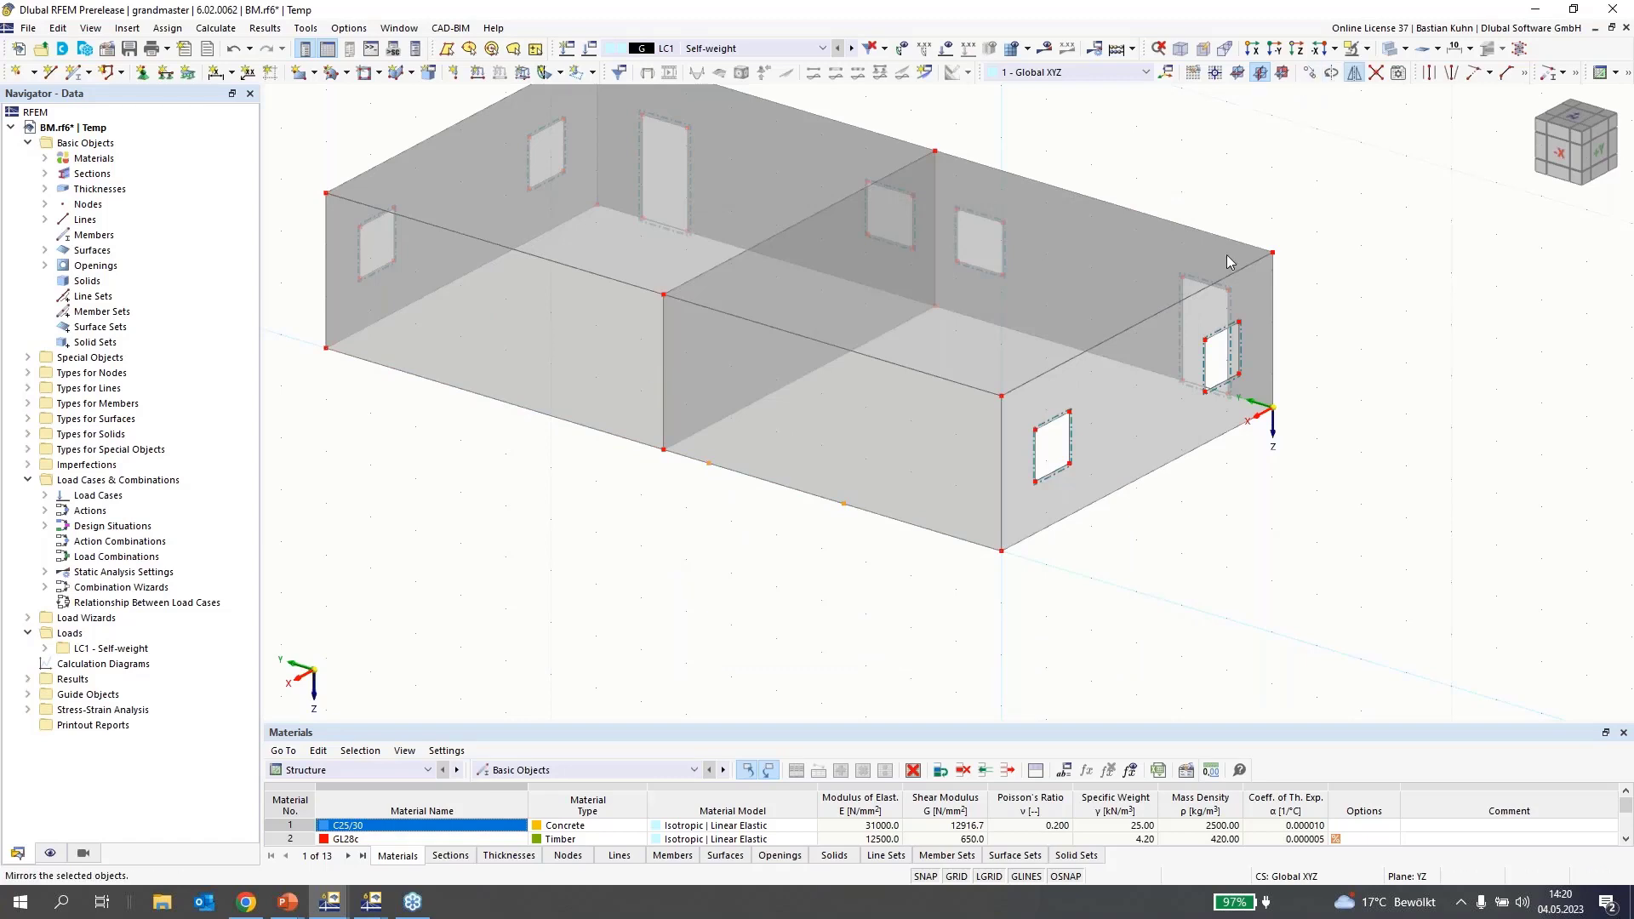
pyautogui.click(640, 547)
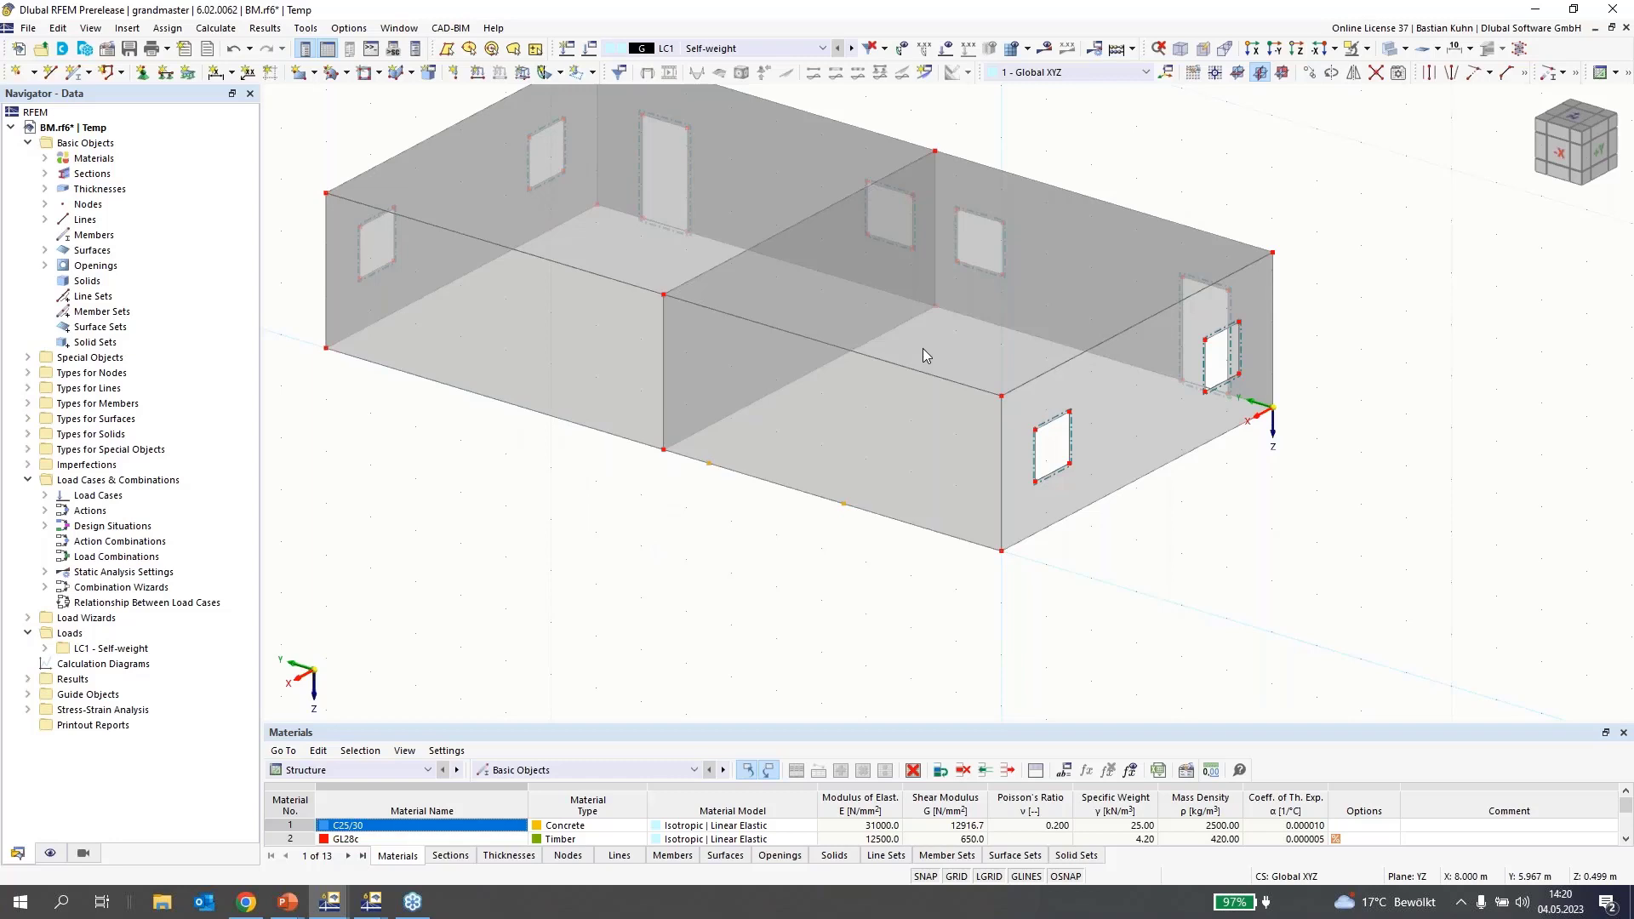
pyautogui.click(1309, 75)
pyautogui.press('Tab')
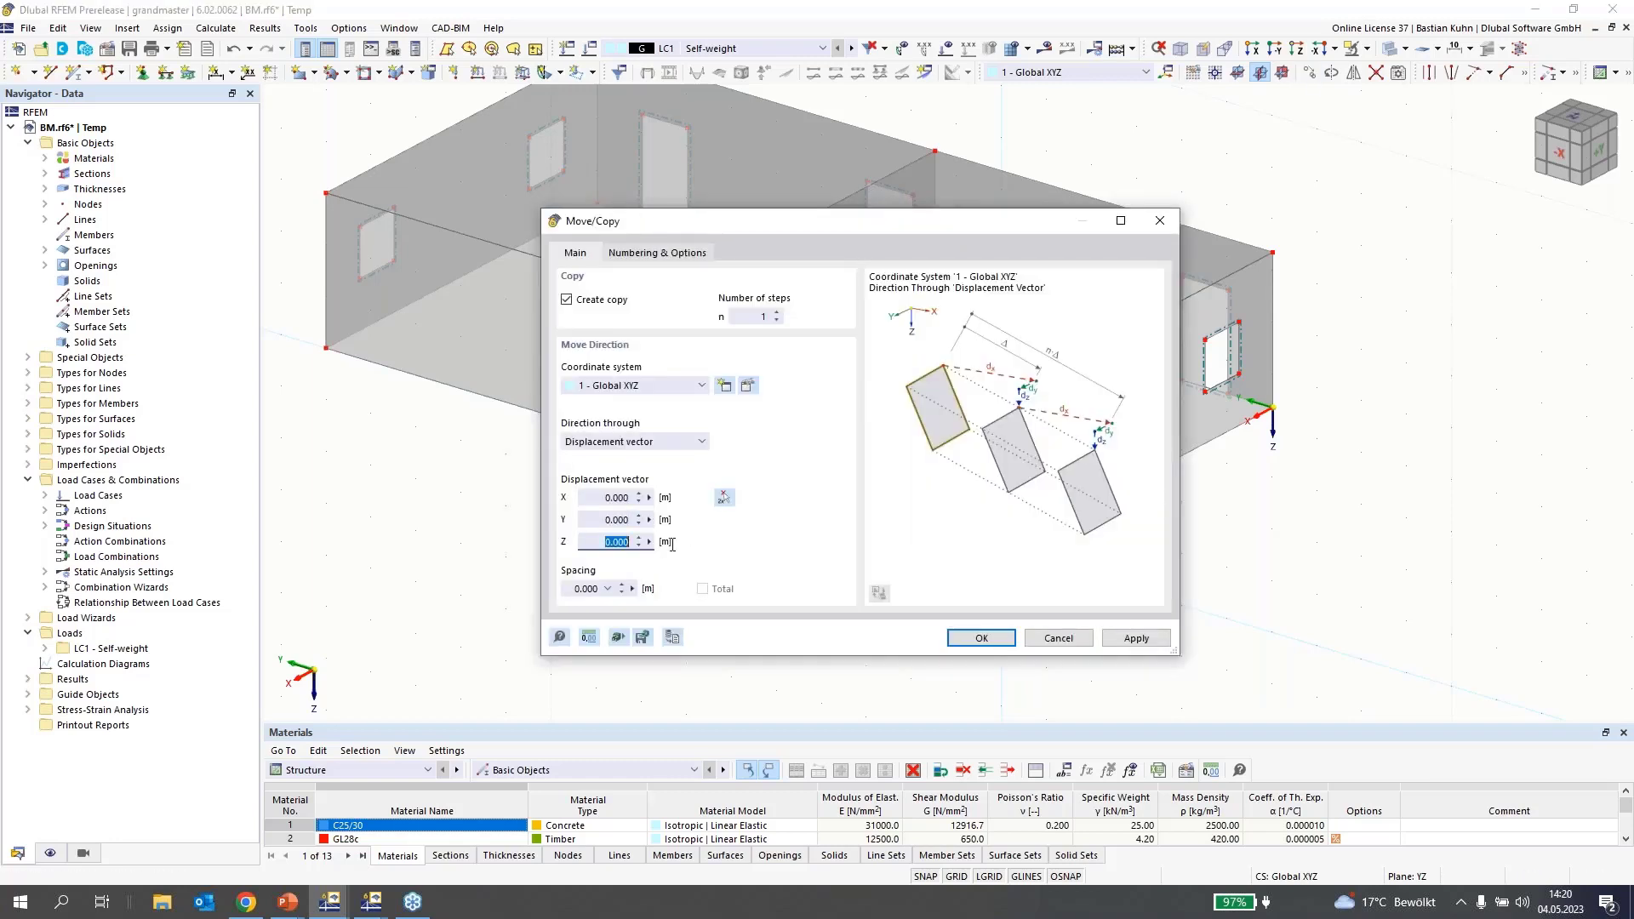
pyautogui.write('-2')
pyautogui.click(956, 644)
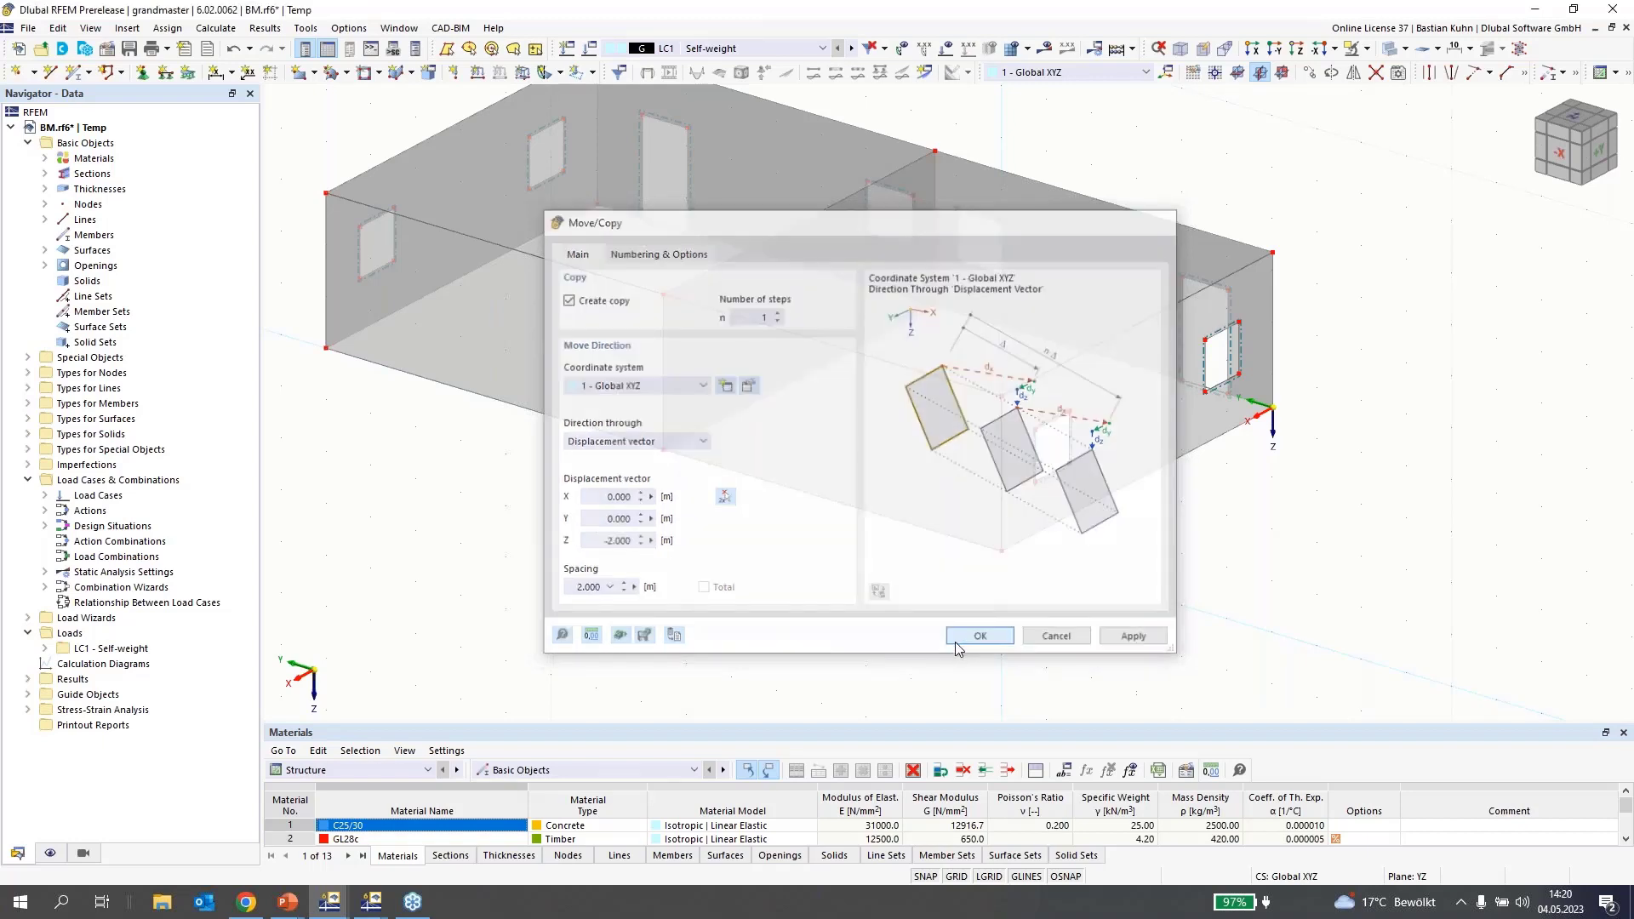
# - Cut a 3 m wide, 2 m high rectangular opening into the wall at X 8 m between the corner nodes
pyautogui.click(364, 72)
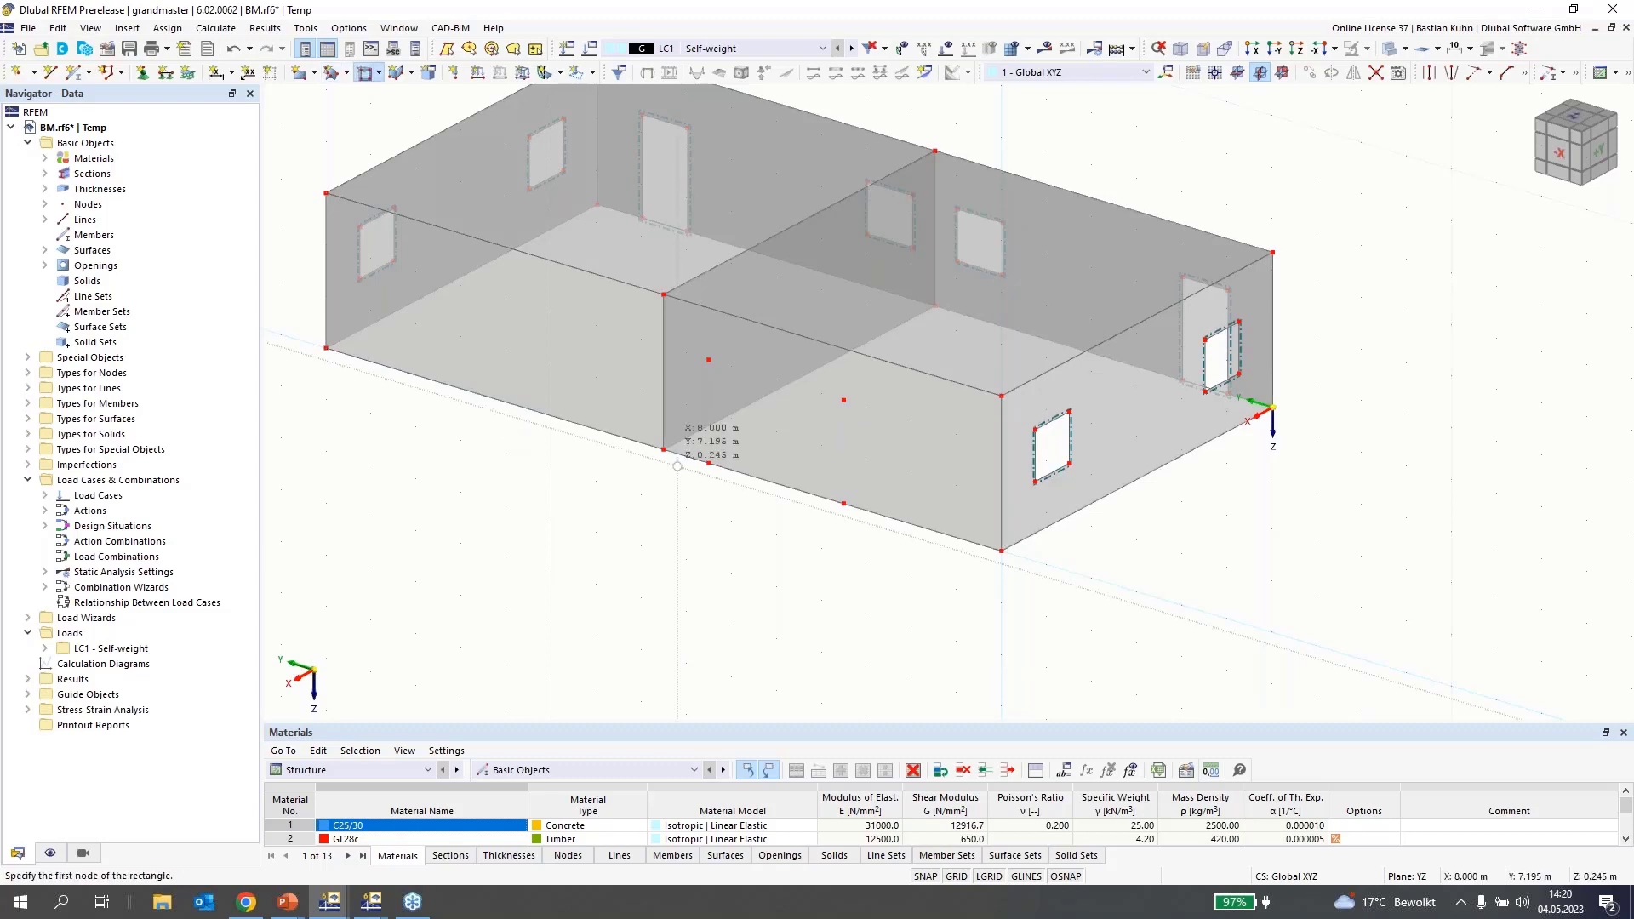
pyautogui.click(843, 400)
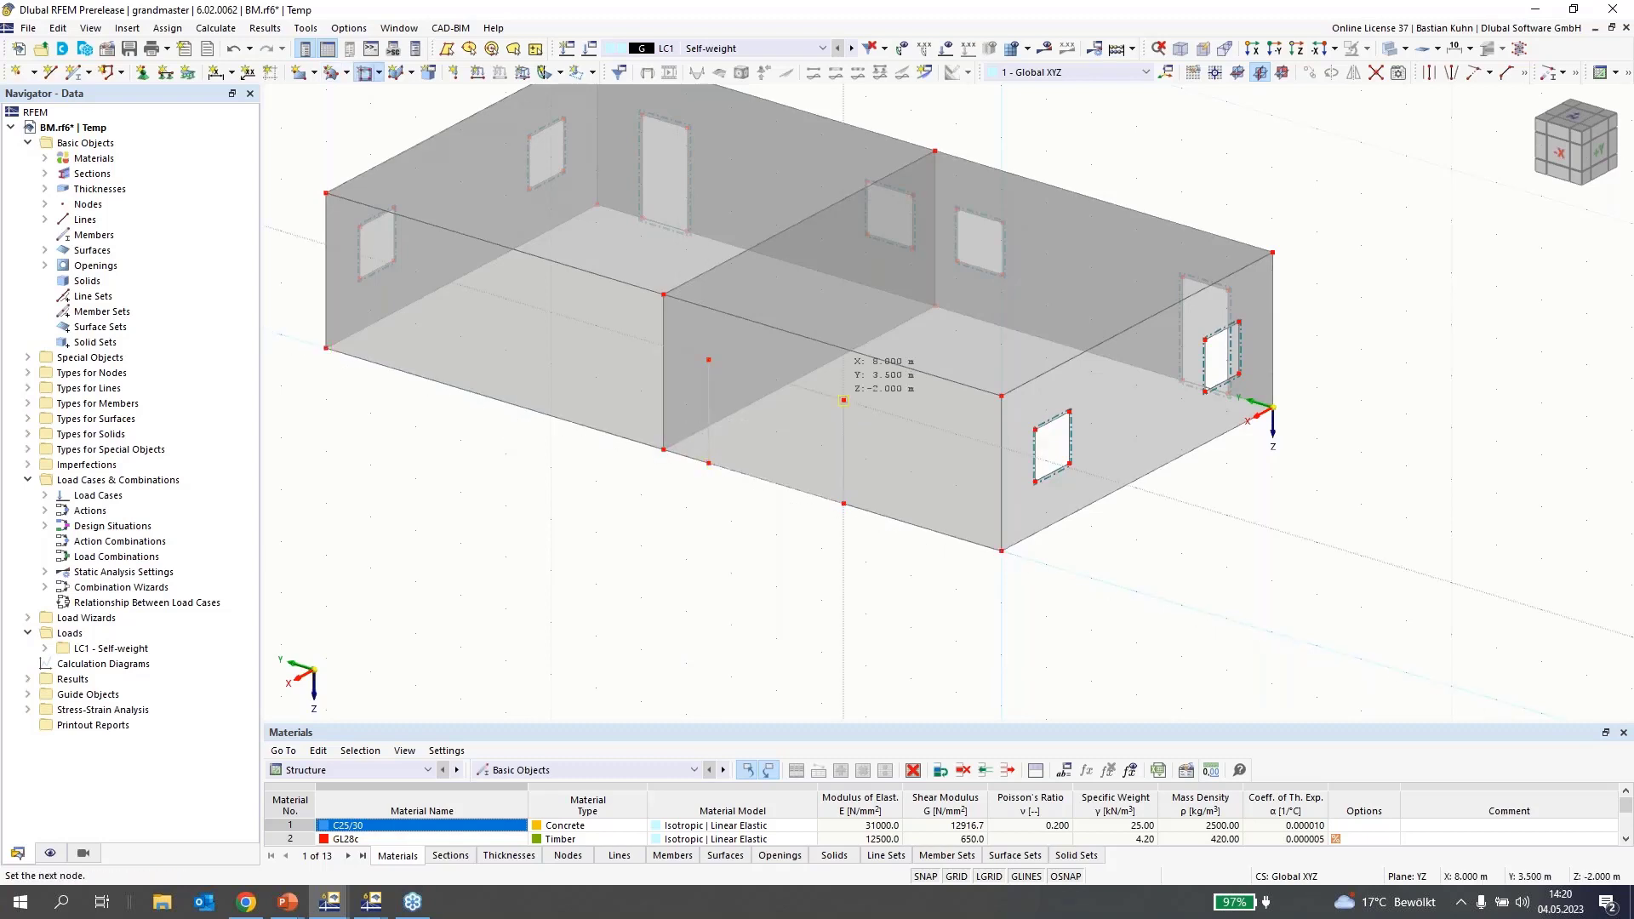
pyautogui.click(709, 464)
pyautogui.press('Escape')
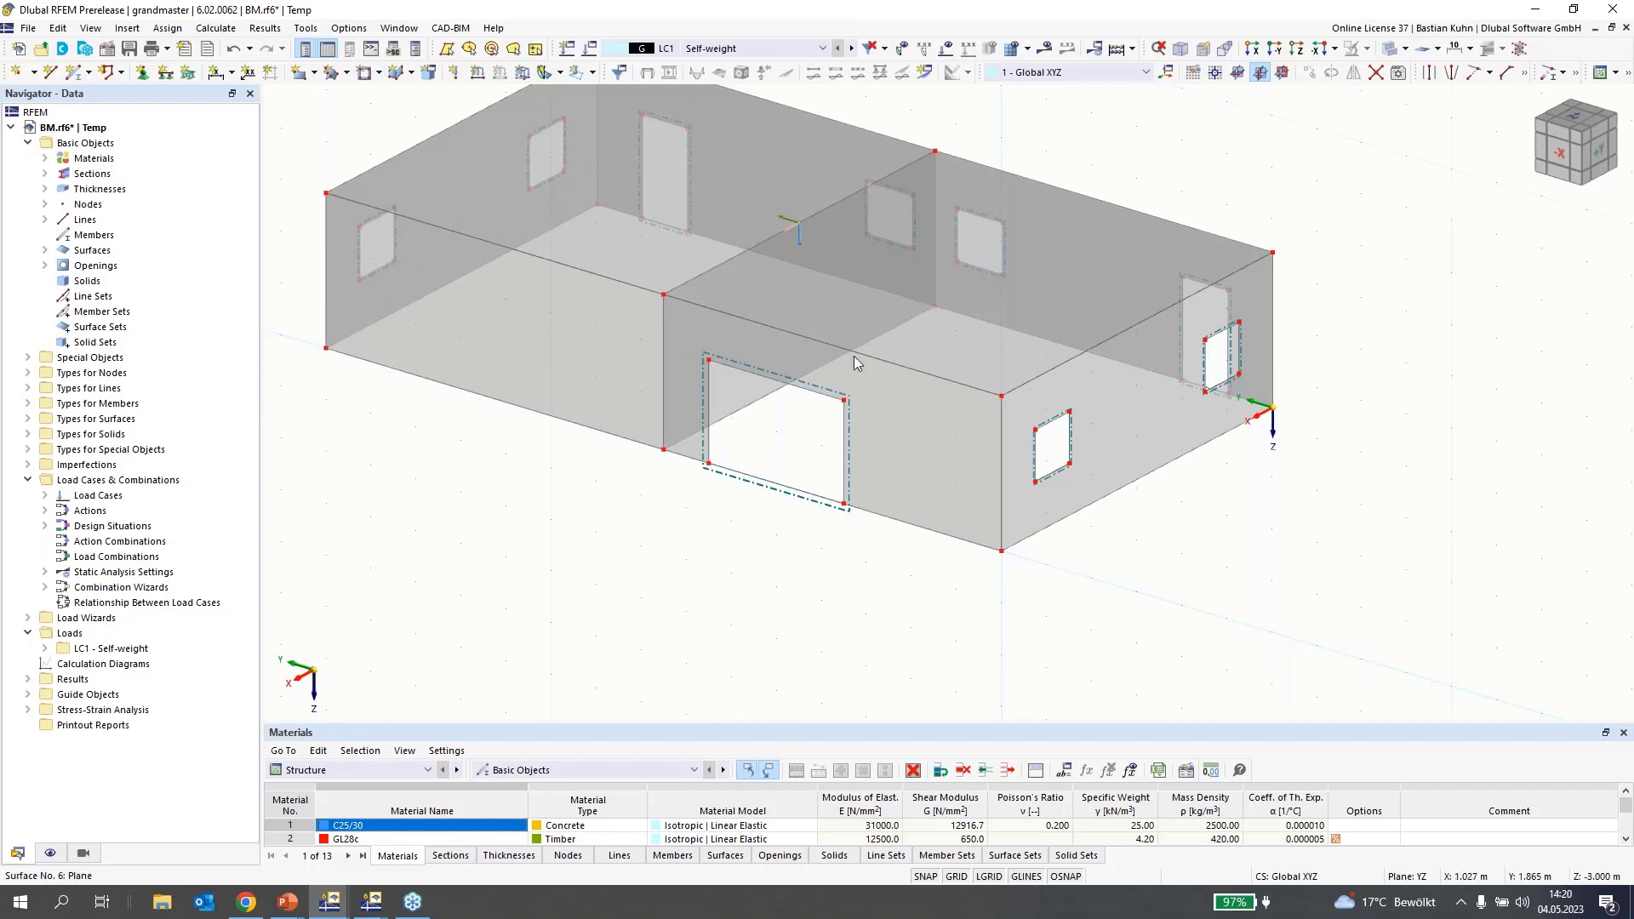
# - Mirror a copy of the large front opening about the XZ plane through the wall's lower middle node at Y 7.5 m
pyautogui.click(739, 489)
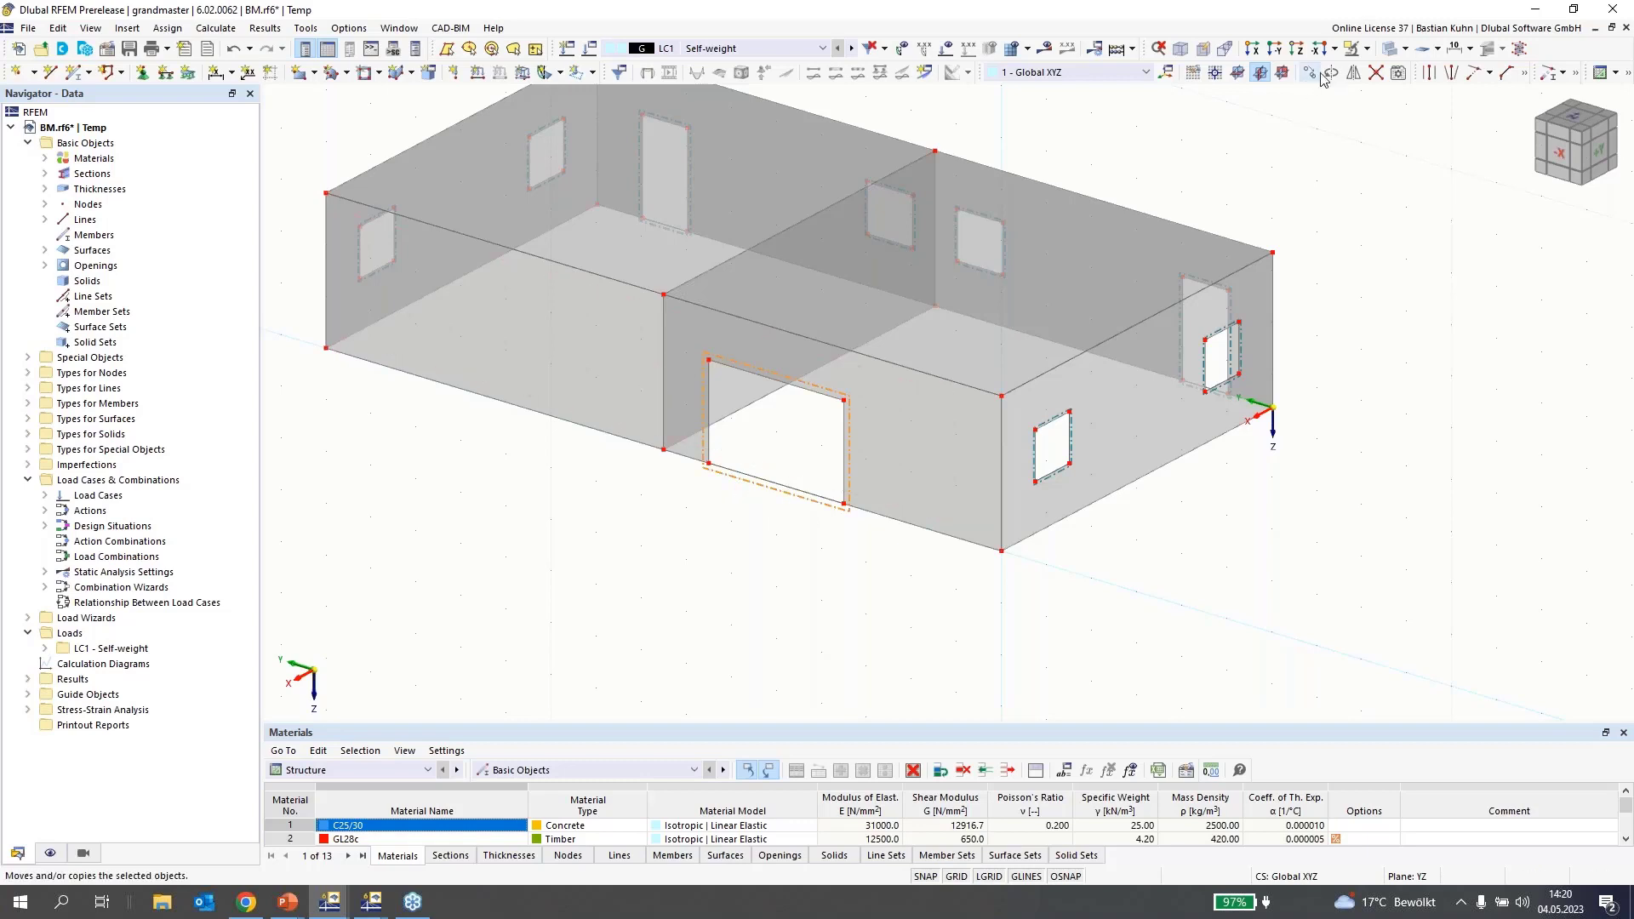
pyautogui.click(1354, 72)
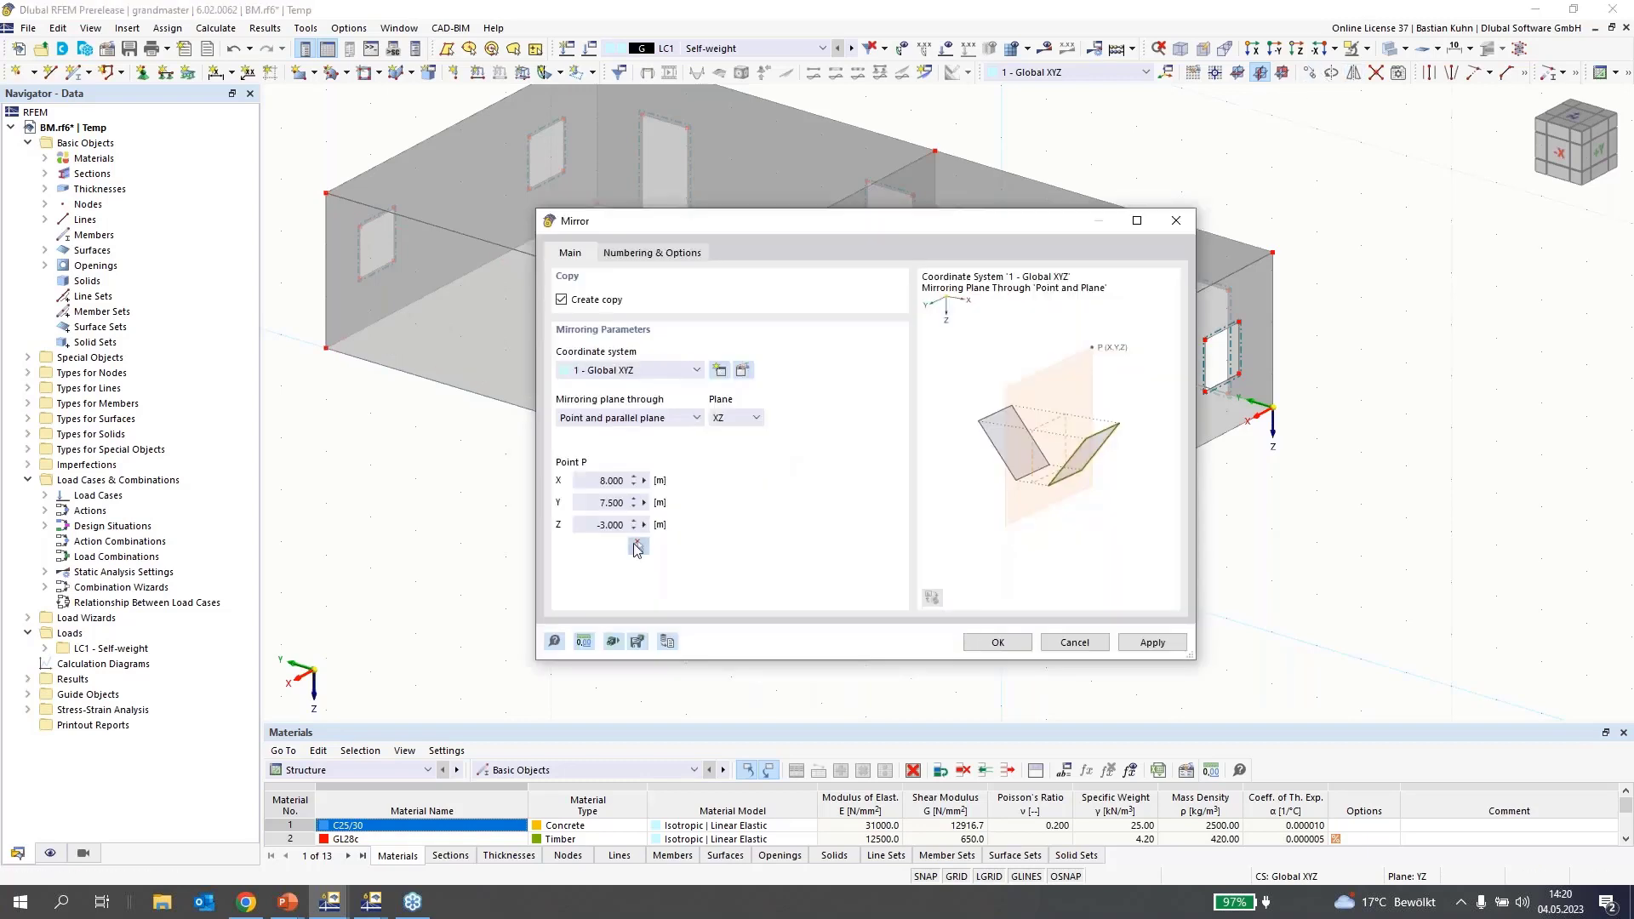
pyautogui.click(637, 546)
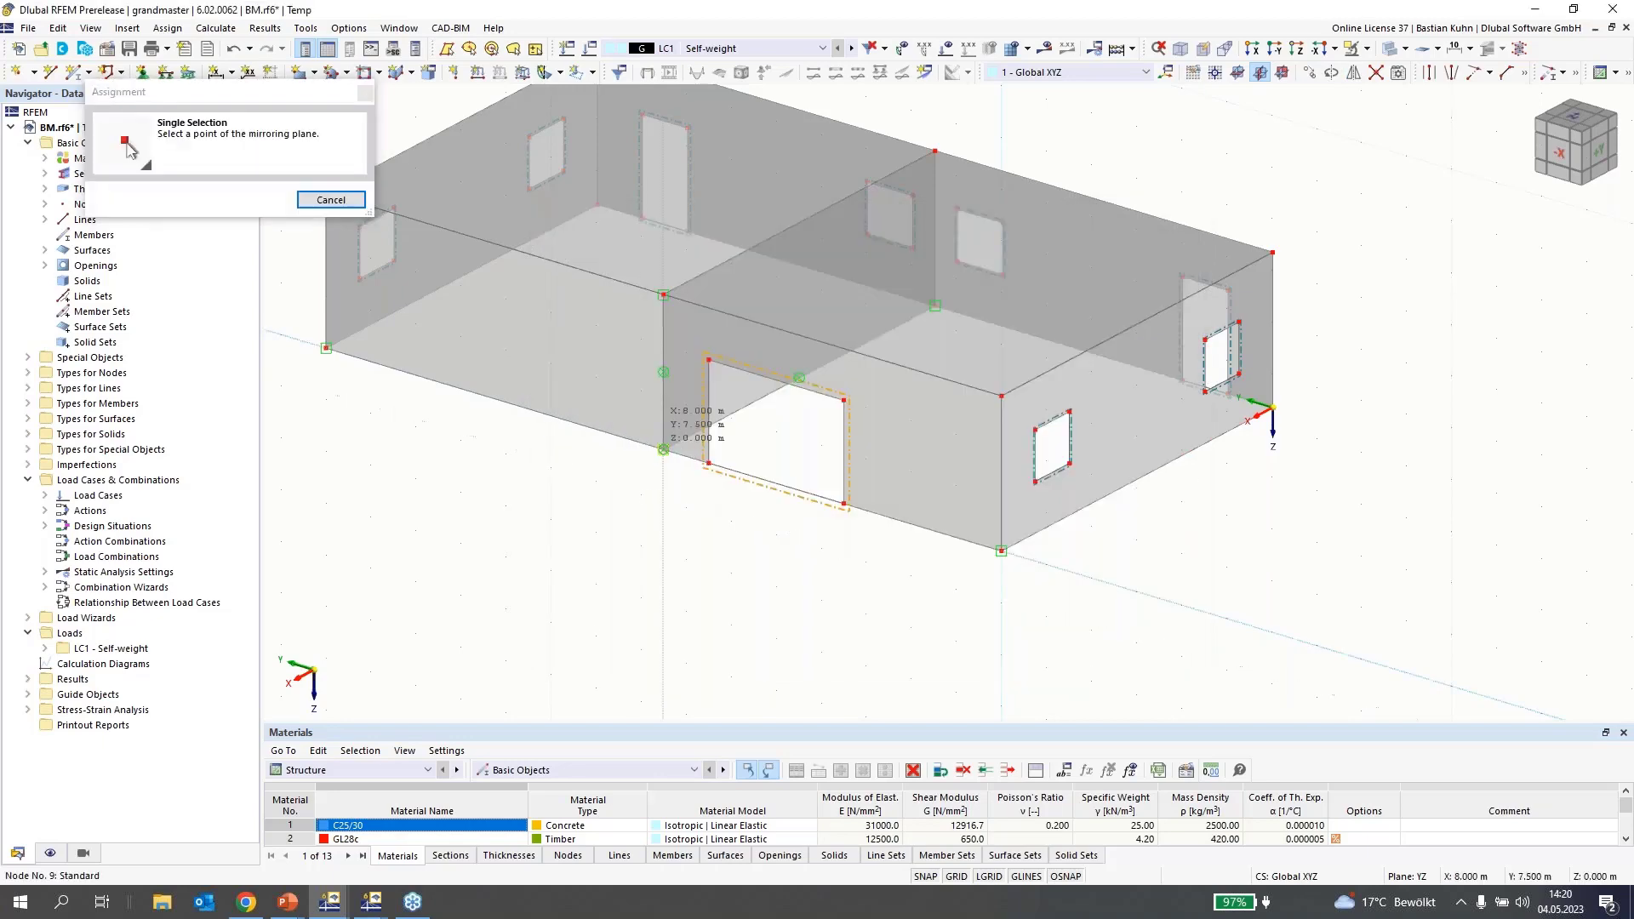
pyautogui.click(638, 485)
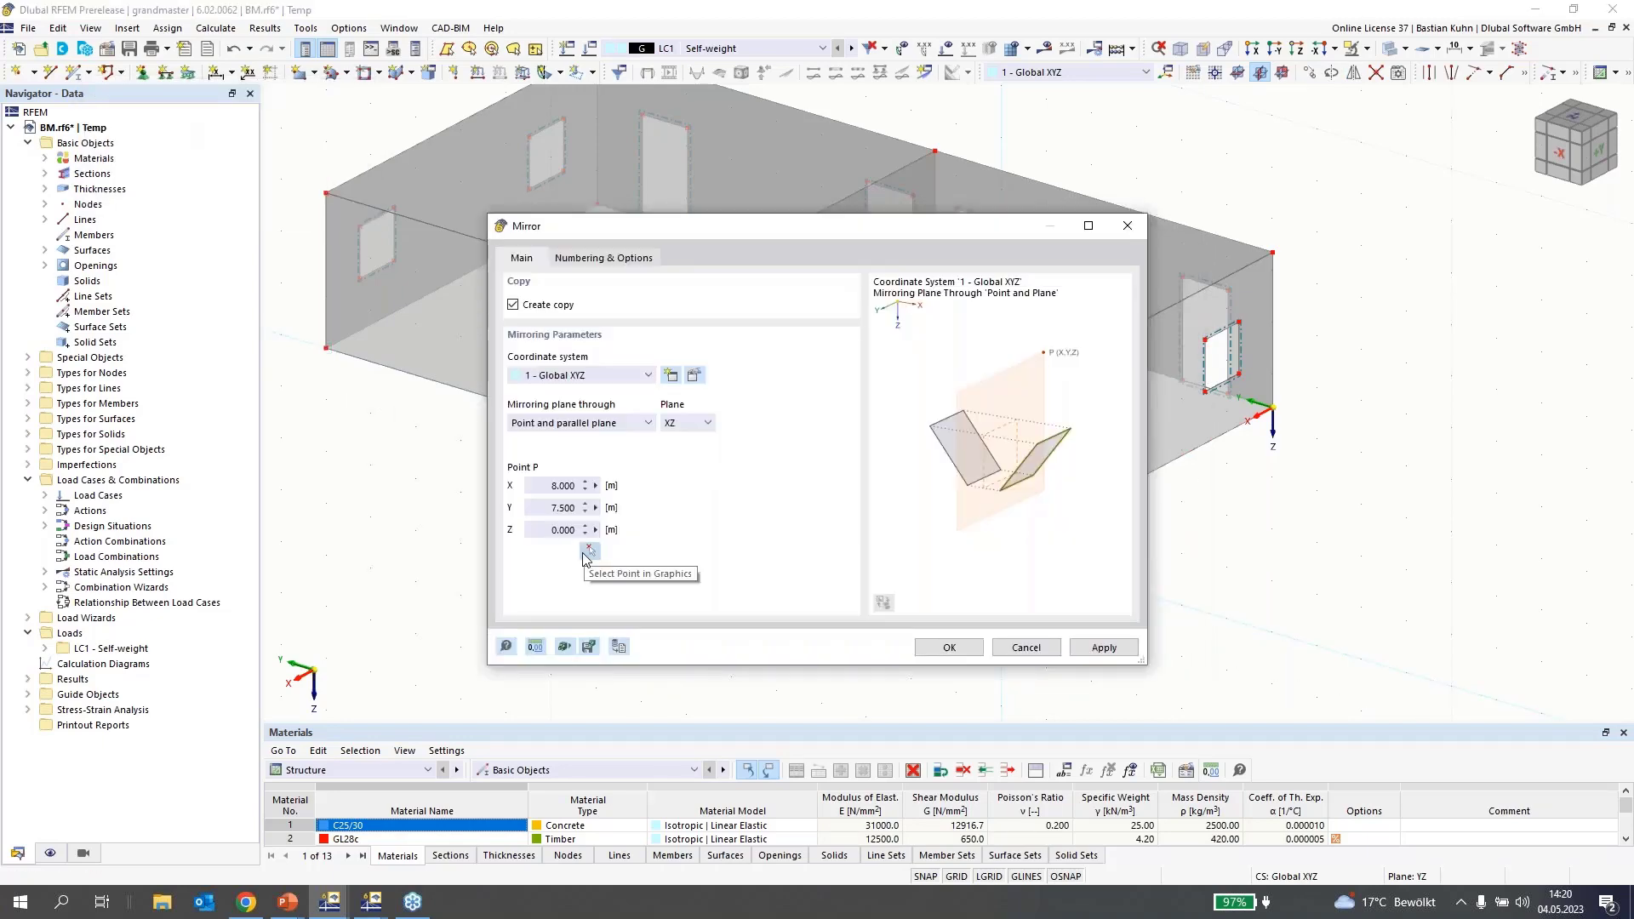
pyautogui.click(949, 648)
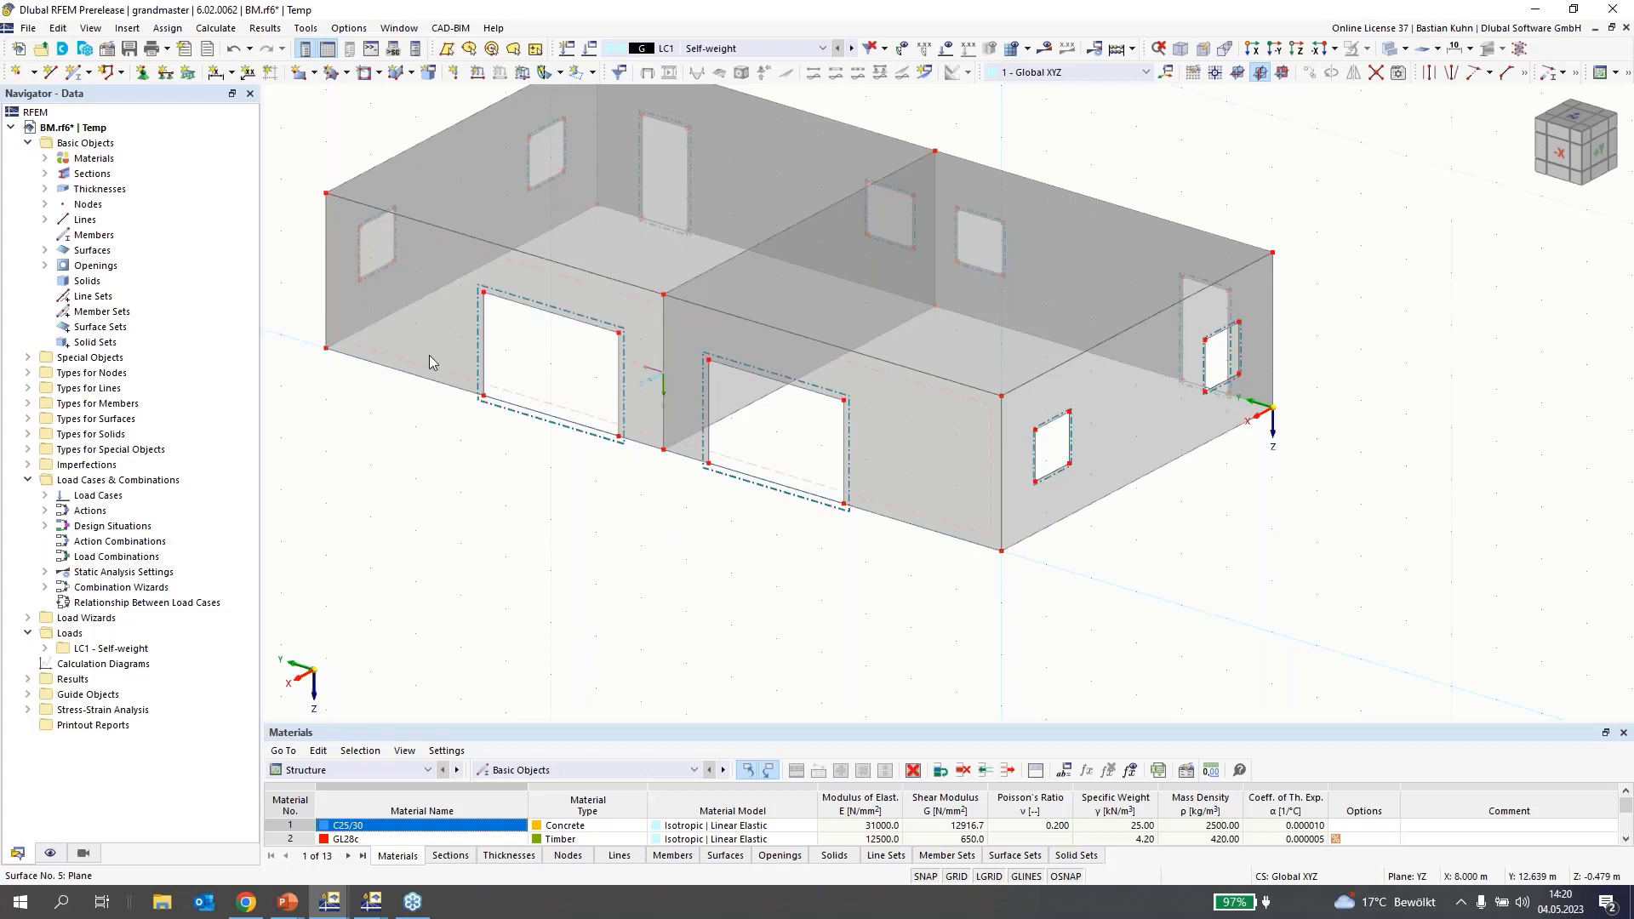
# - Copy the entire storey with its walls, openings and slab by -3 m in Z to create an upper storey
pyautogui.click(1274, 49)
pyautogui.moveTo(1435, 439); pyautogui.dragTo(669, 212)
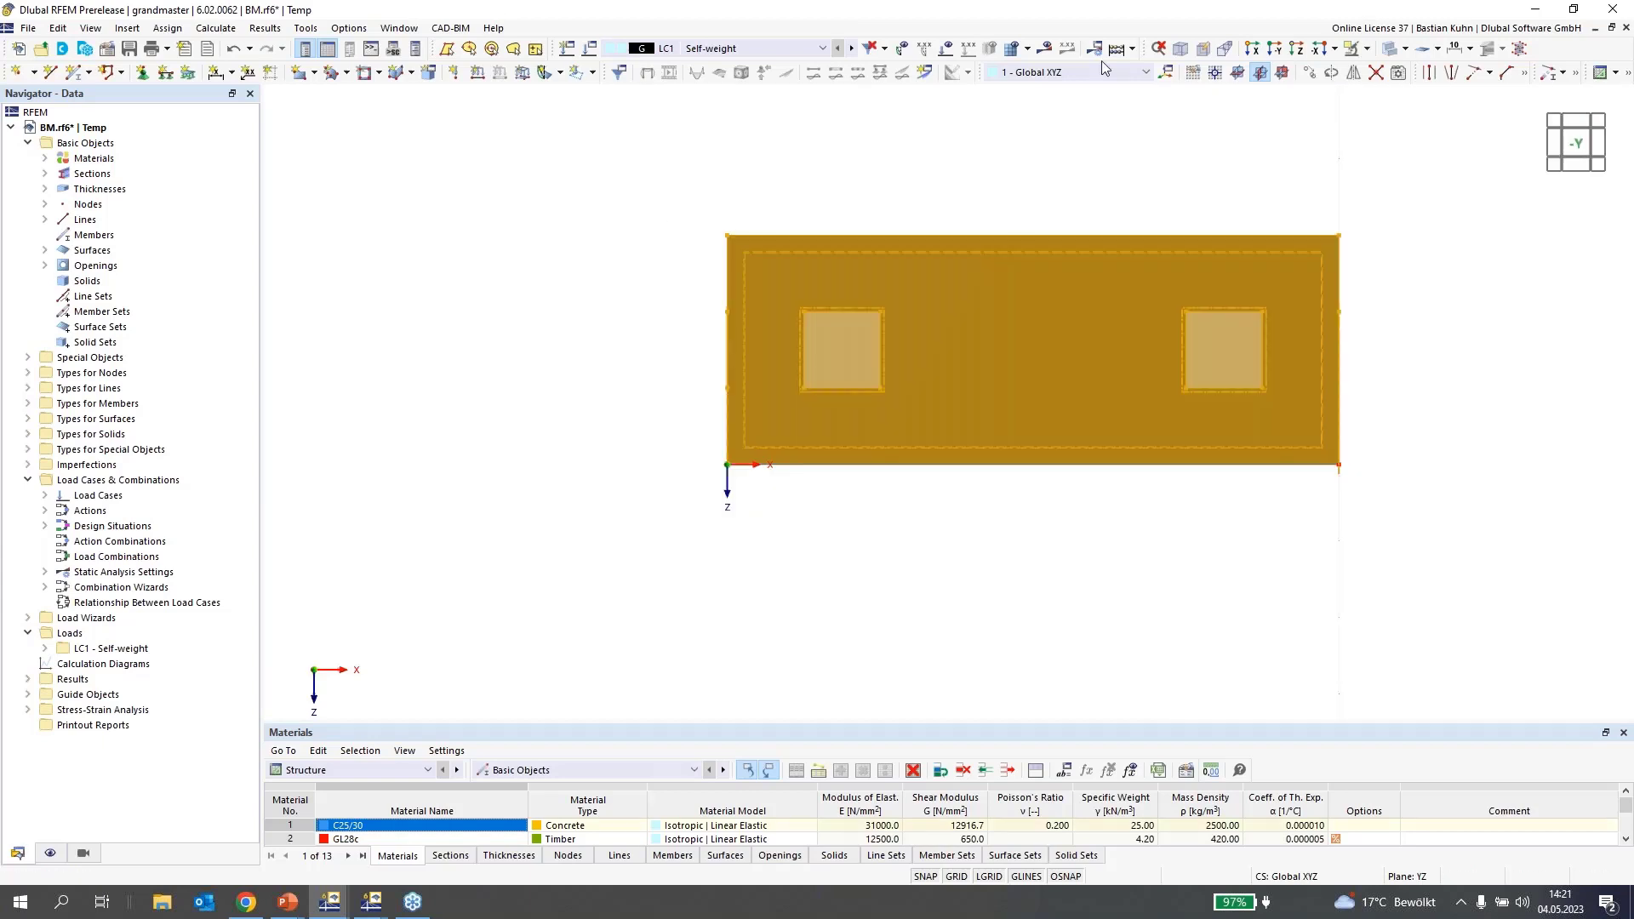
pyautogui.click(1308, 74)
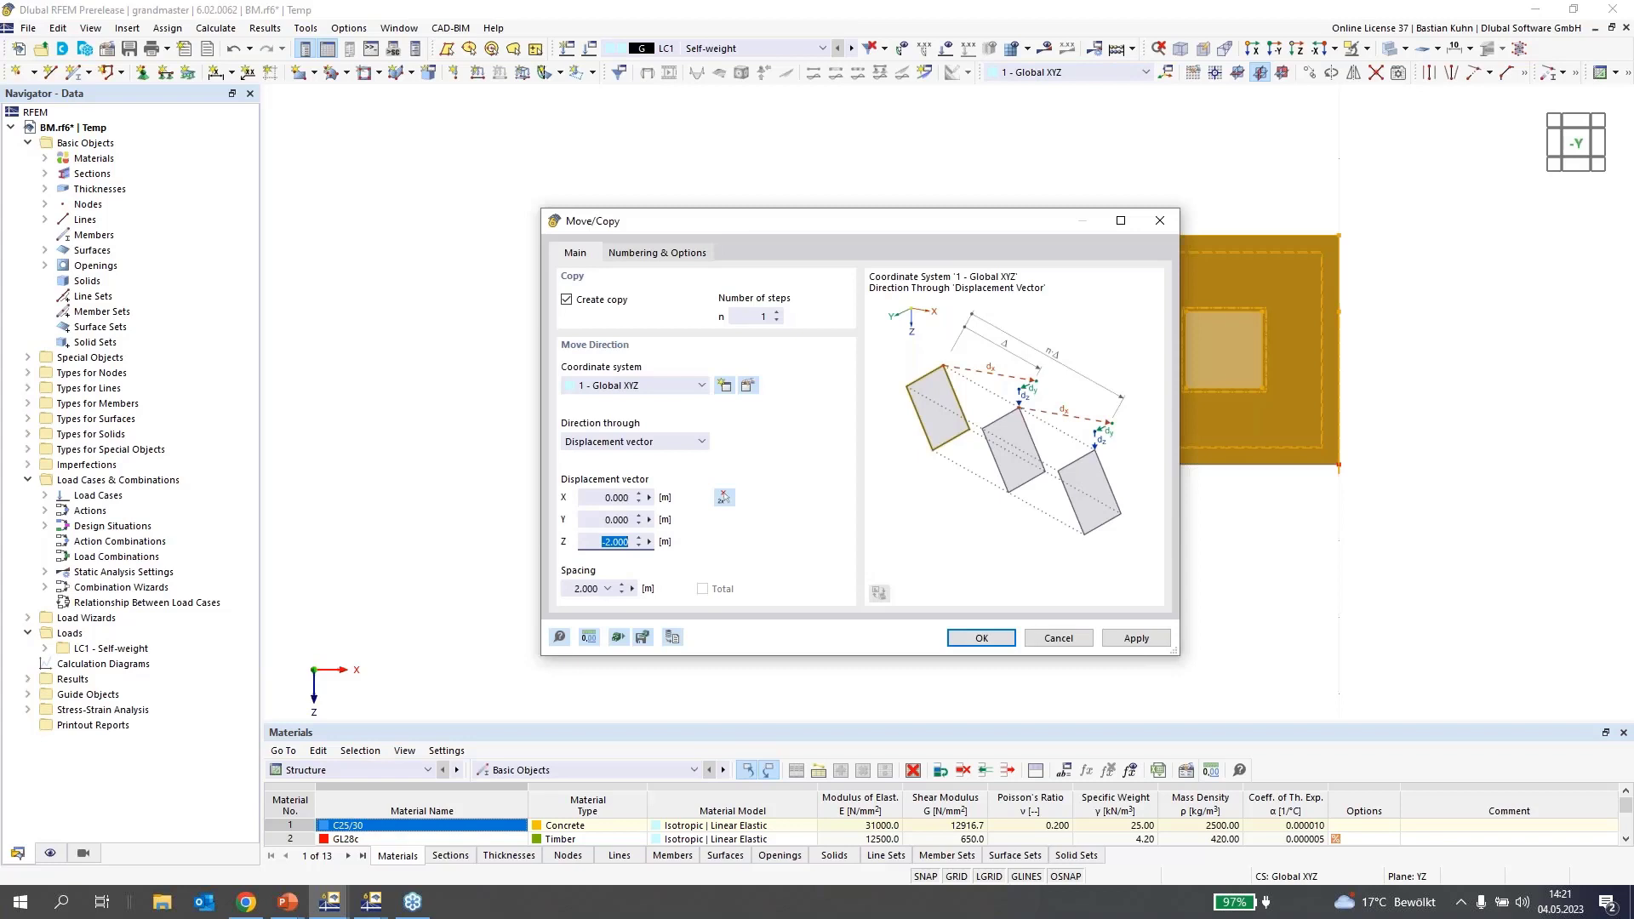
pyautogui.write('-3')
pyautogui.press('Return')
# - Copy the bottom lines of both large upper-storey front openings by -1 m in Z to mark their new sill lines
pyautogui.scroll(-3, 795, 463)
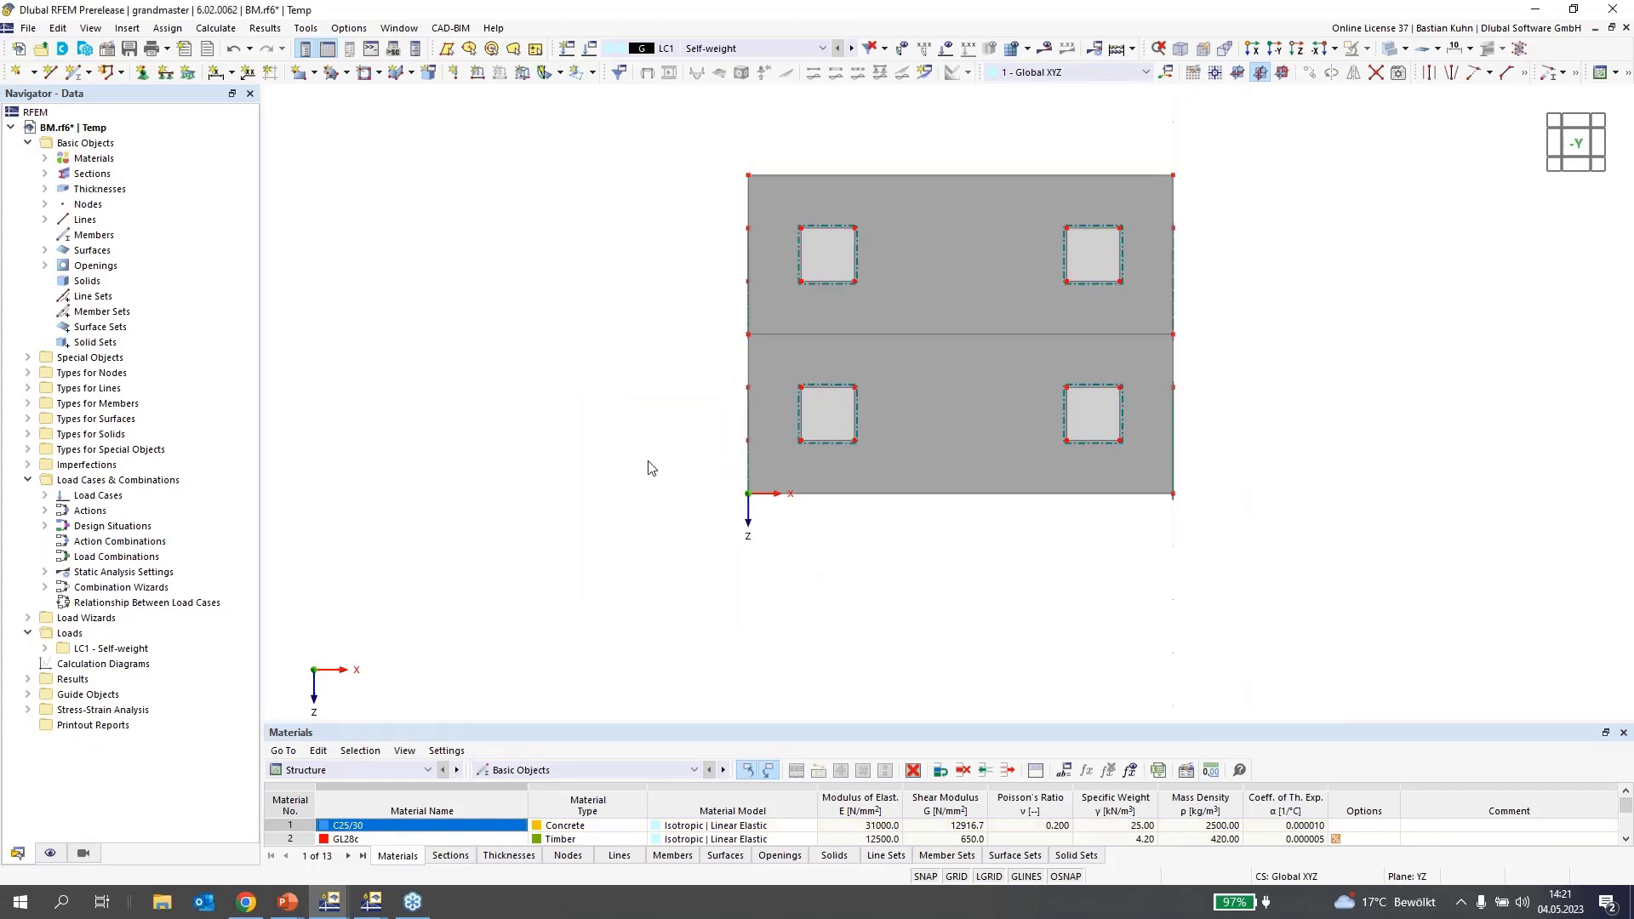
pyautogui.moveTo(529, 416)
pyautogui.mouseDown(button='middle')
pyautogui.moveTo(704, 457)
pyautogui.moveTo(550, 431)
pyautogui.mouseUp(button='middle')
pyautogui.scroll(1, 550, 431)
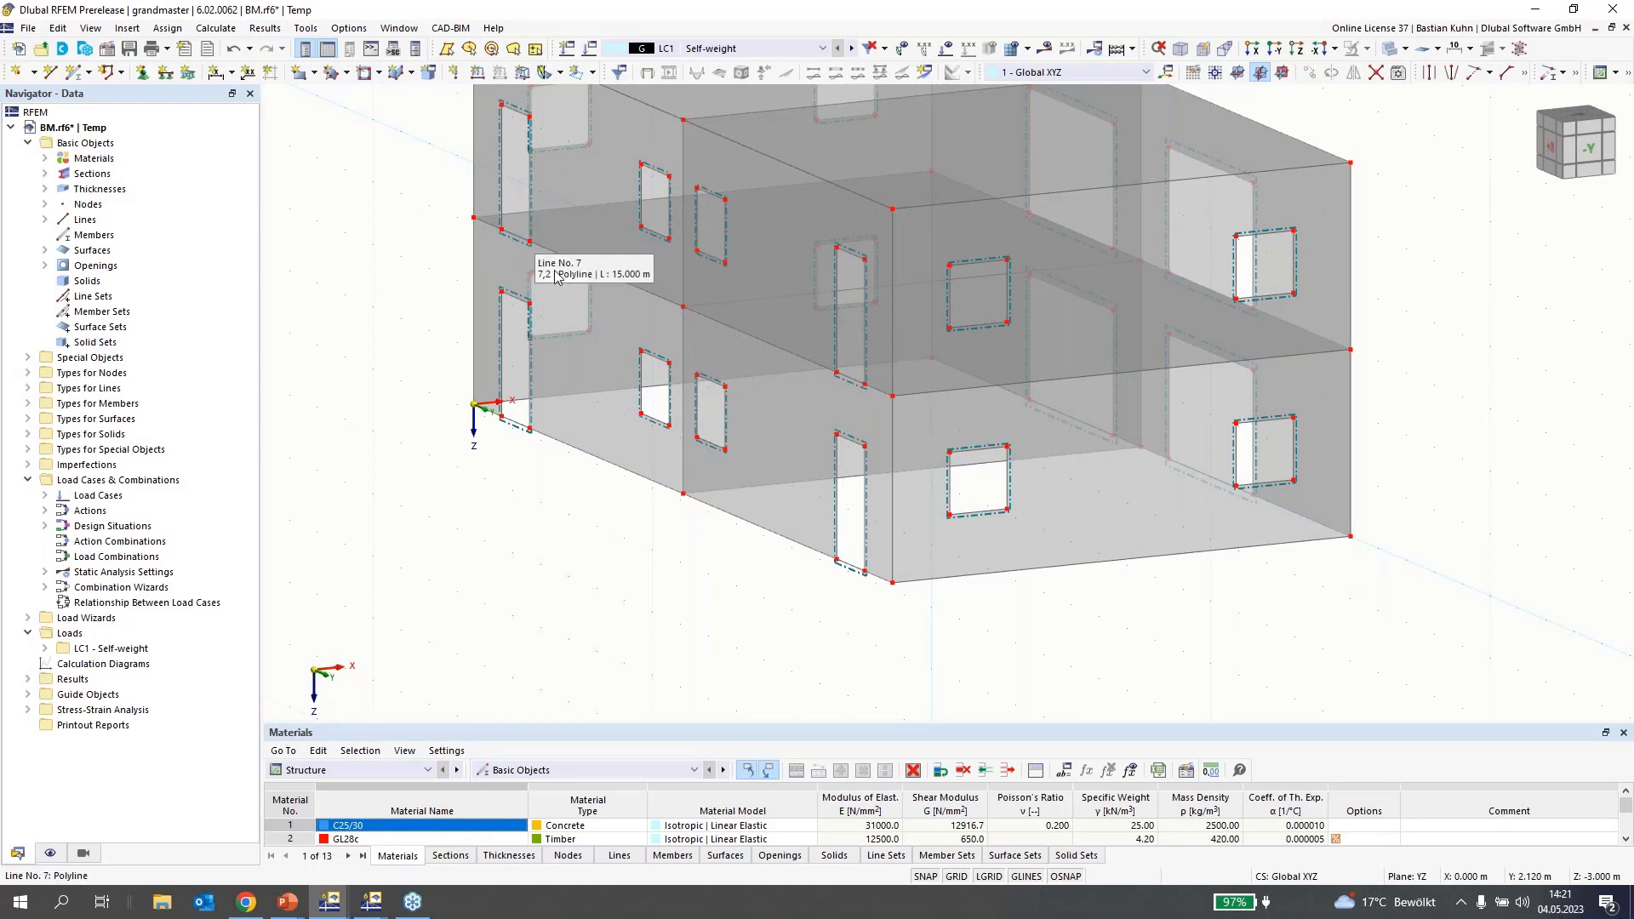
pyautogui.moveTo(1414, 354); pyautogui.dragTo(667, 396, button='middle')
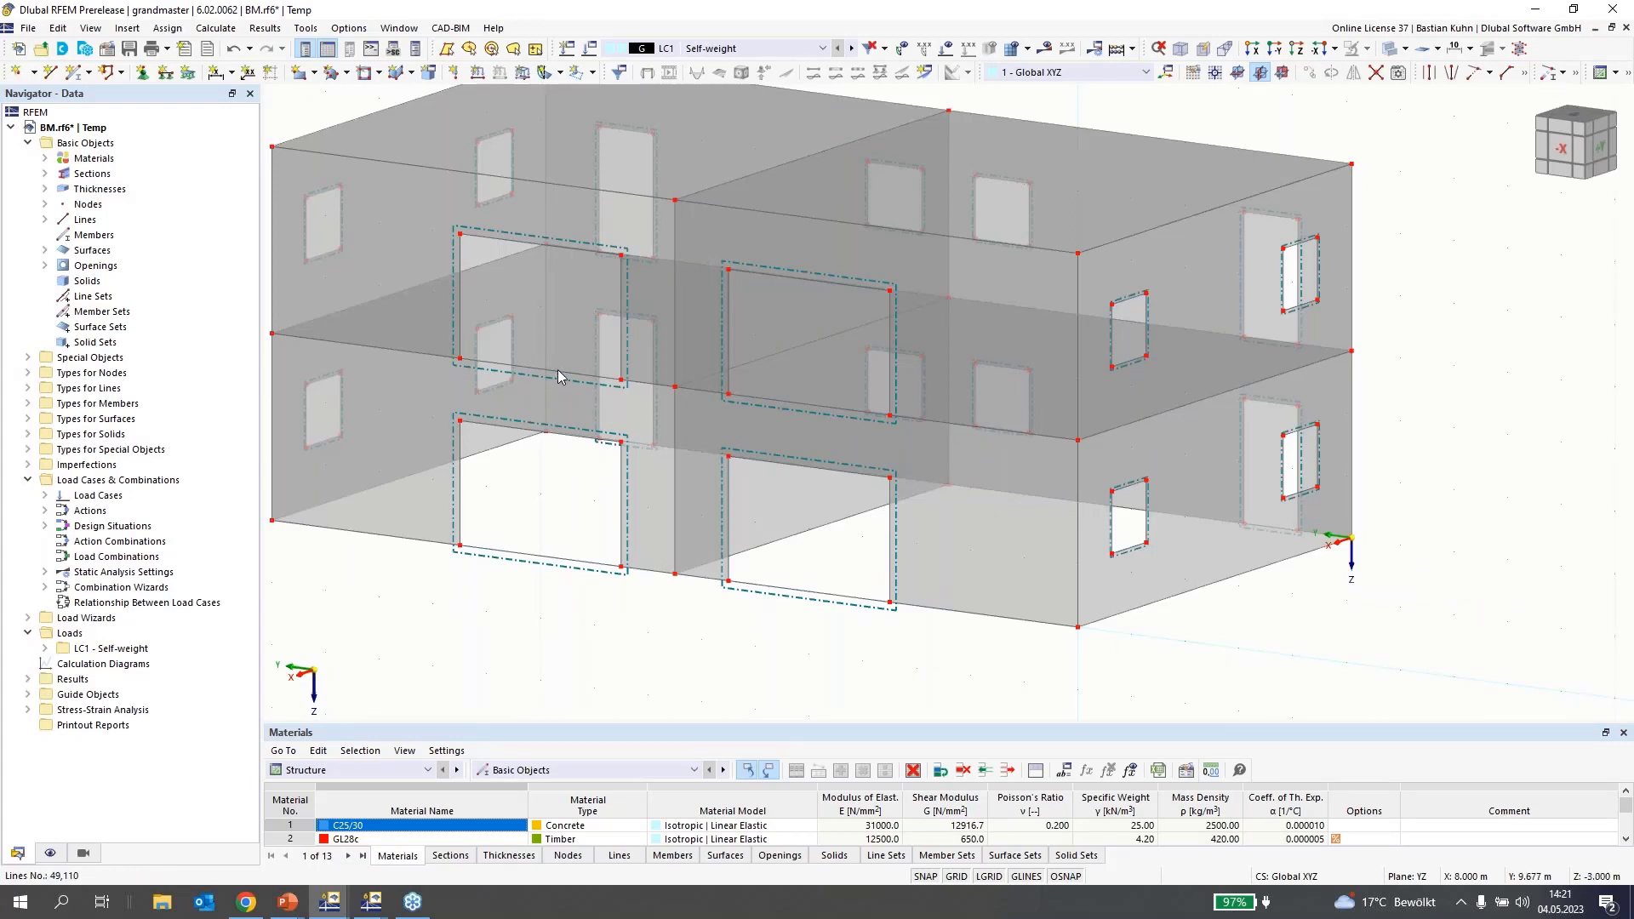
pyautogui.click(558, 369)
pyautogui.click(969, 559)
pyautogui.moveTo(1021, 665); pyautogui.dragTo(266, 213)
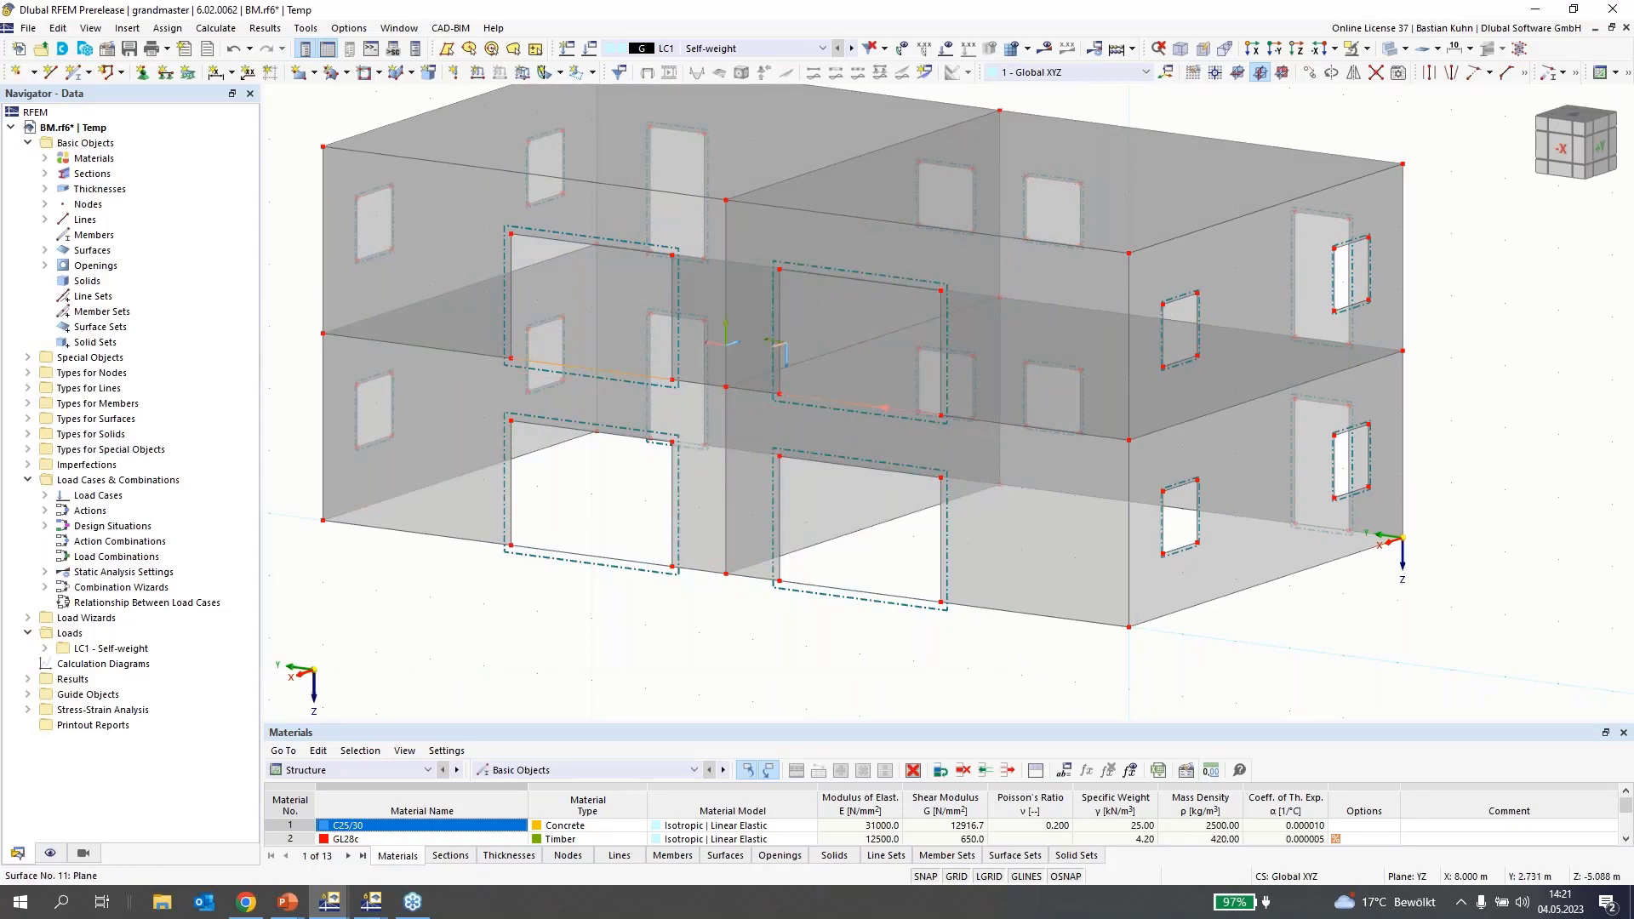
pyautogui.hotkey('ctrl', 'm')
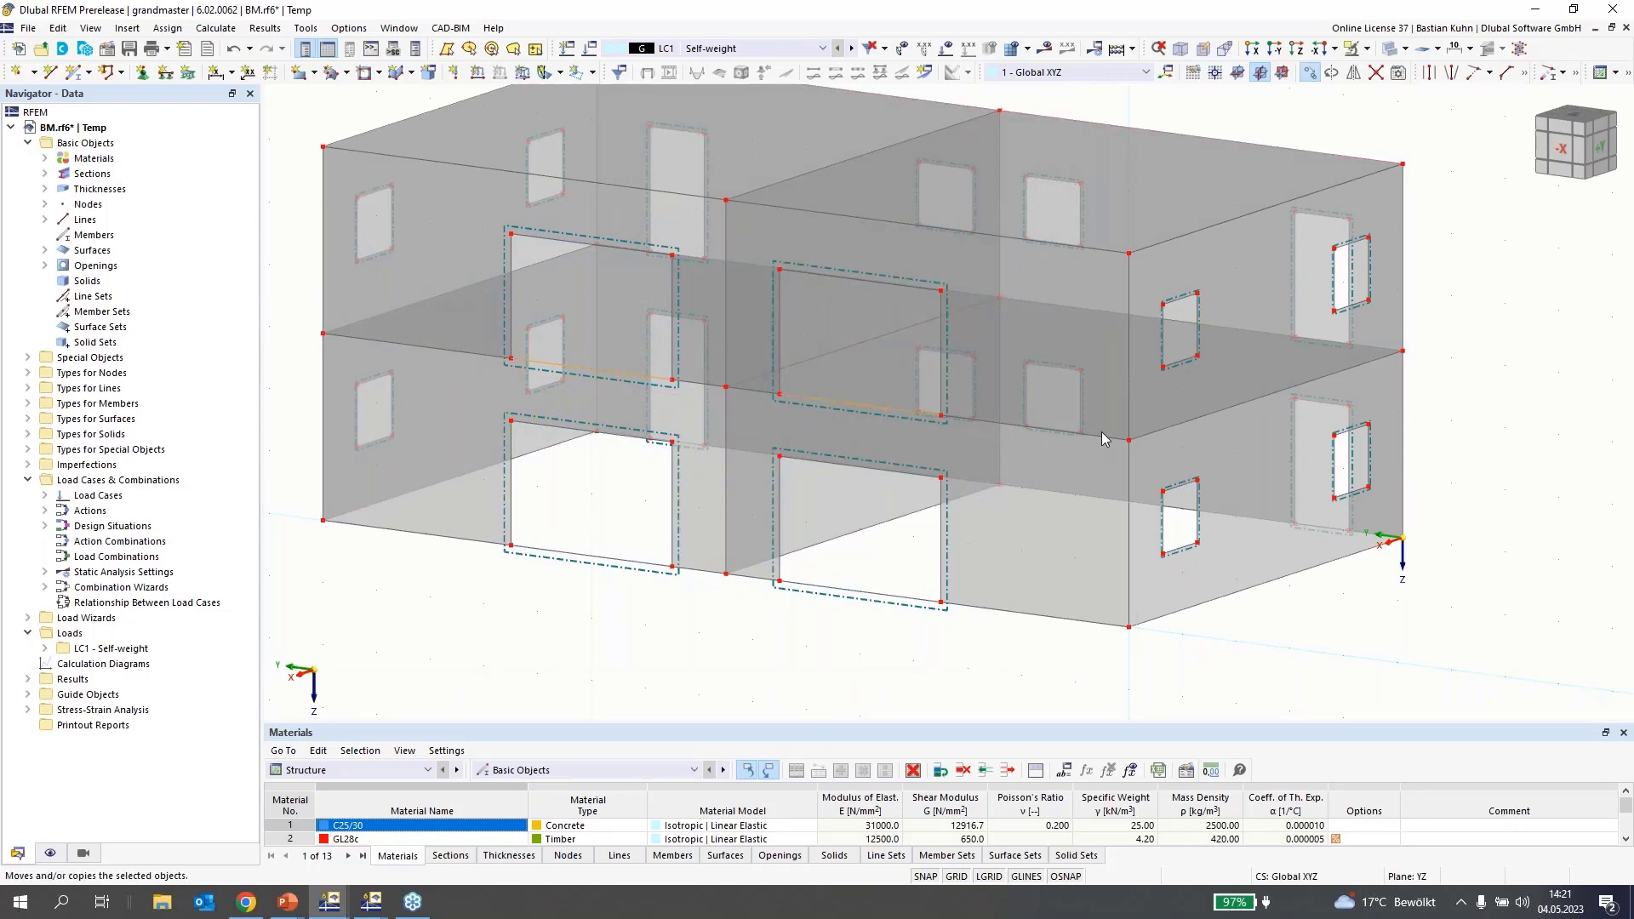
pyautogui.press('BackSpace')
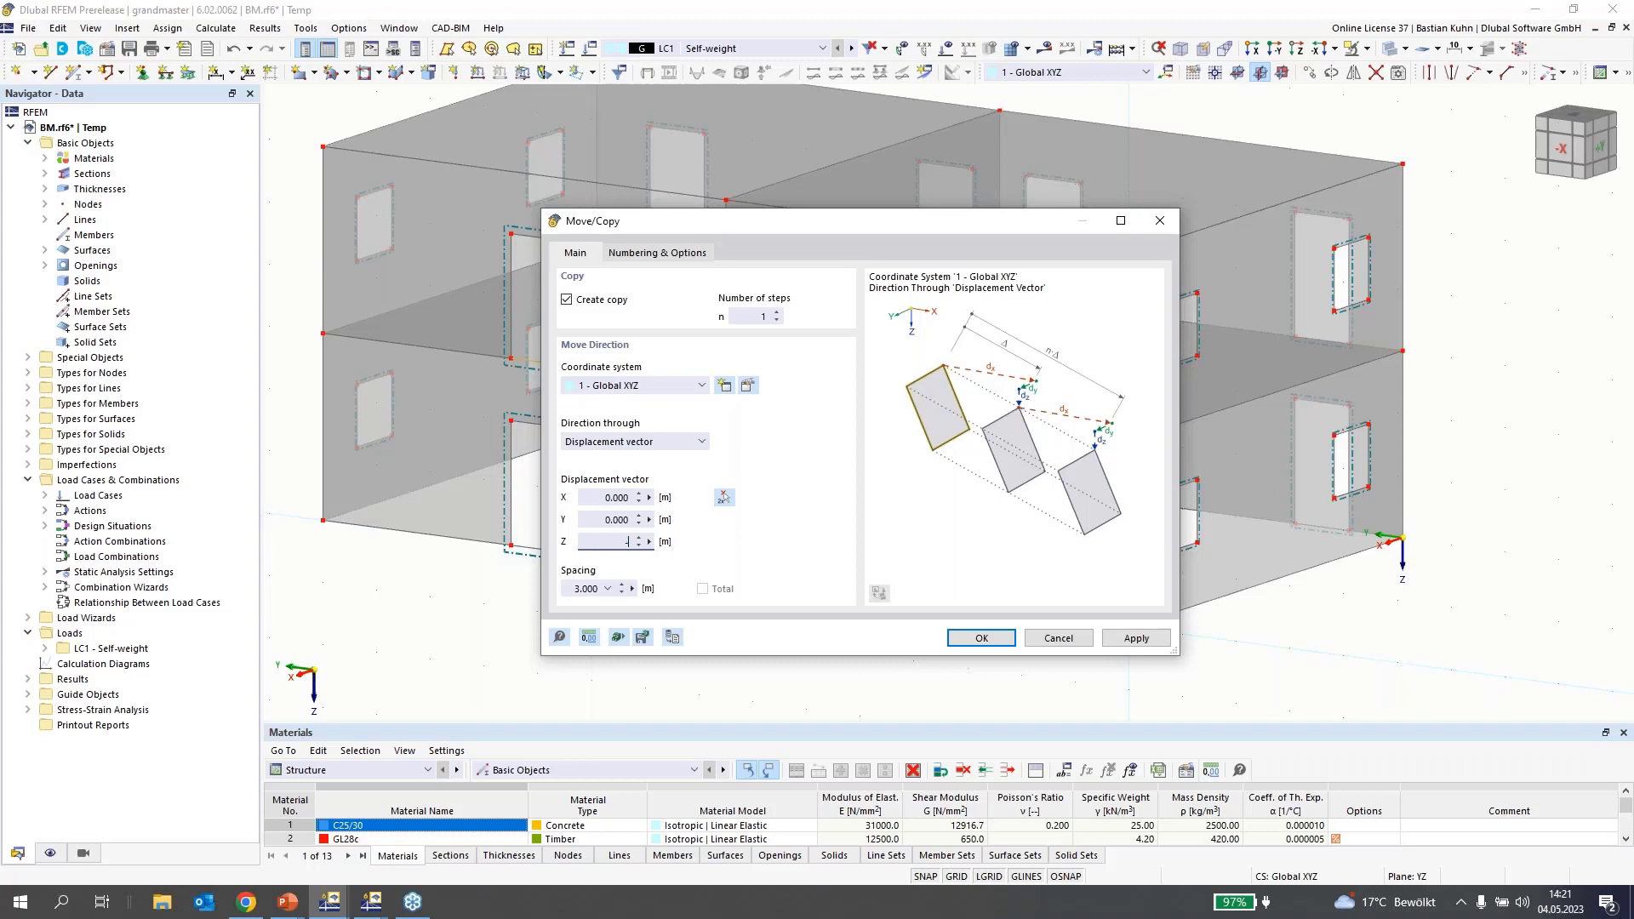
pyautogui.click(963, 634)
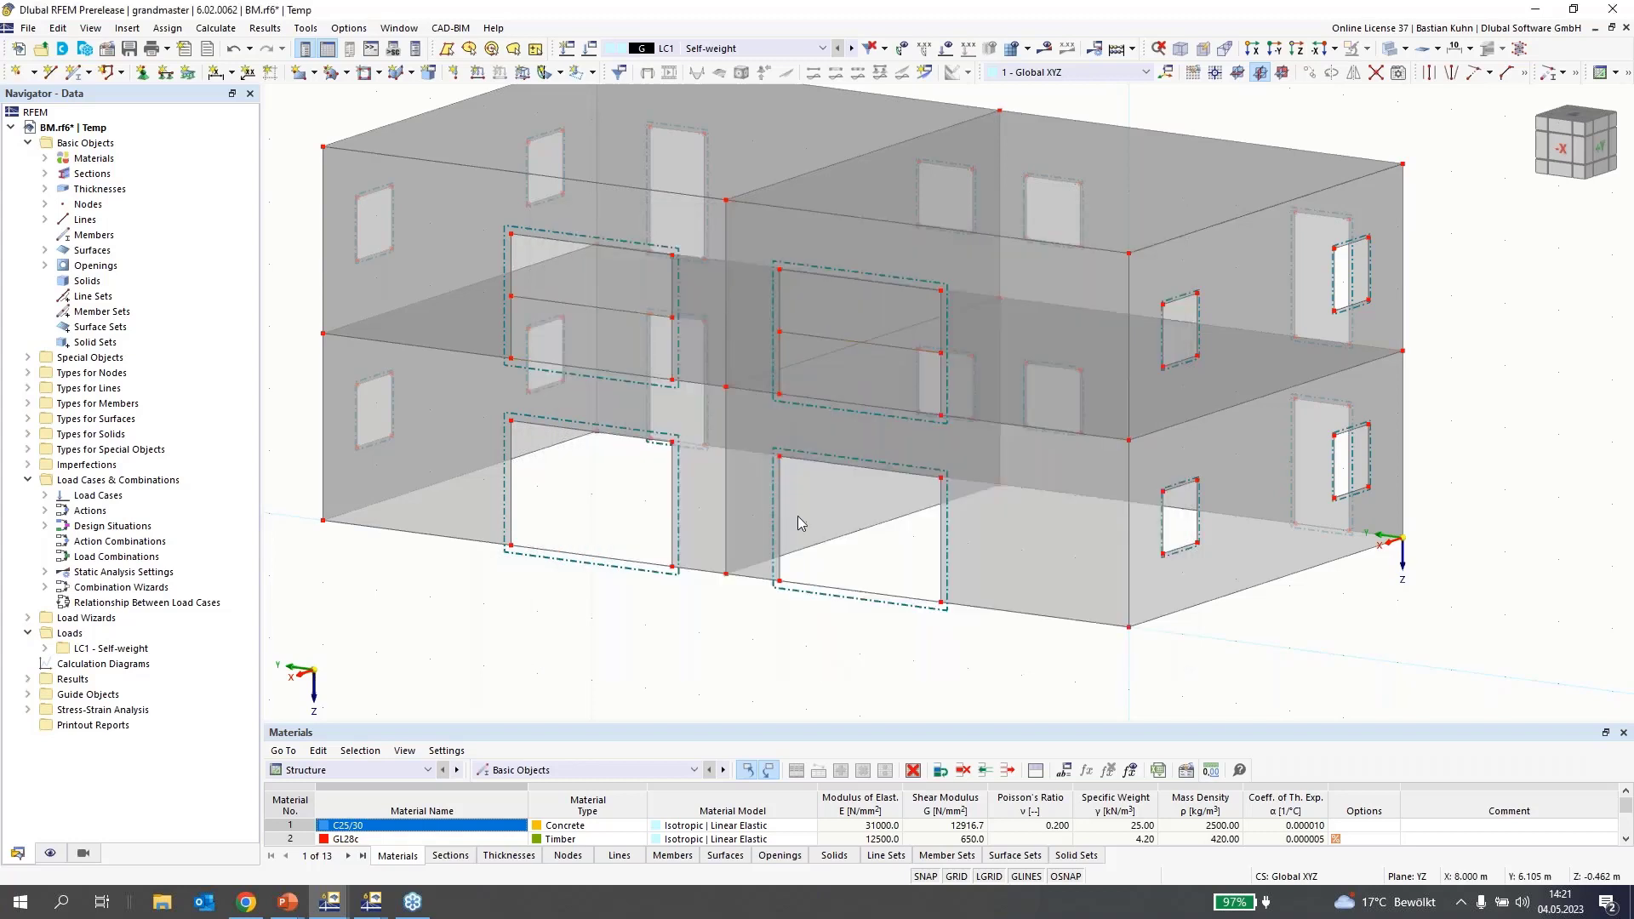
# - Reduce the upper-storey front opening centred at Y 10 m to its upper half by reassigning its boundary lines to 131, 111, 112 and 136
pyautogui.click(784, 363)
pyautogui.moveTo(1012, 656); pyautogui.dragTo(327, 182)
pyautogui.doubleClick(504, 317)
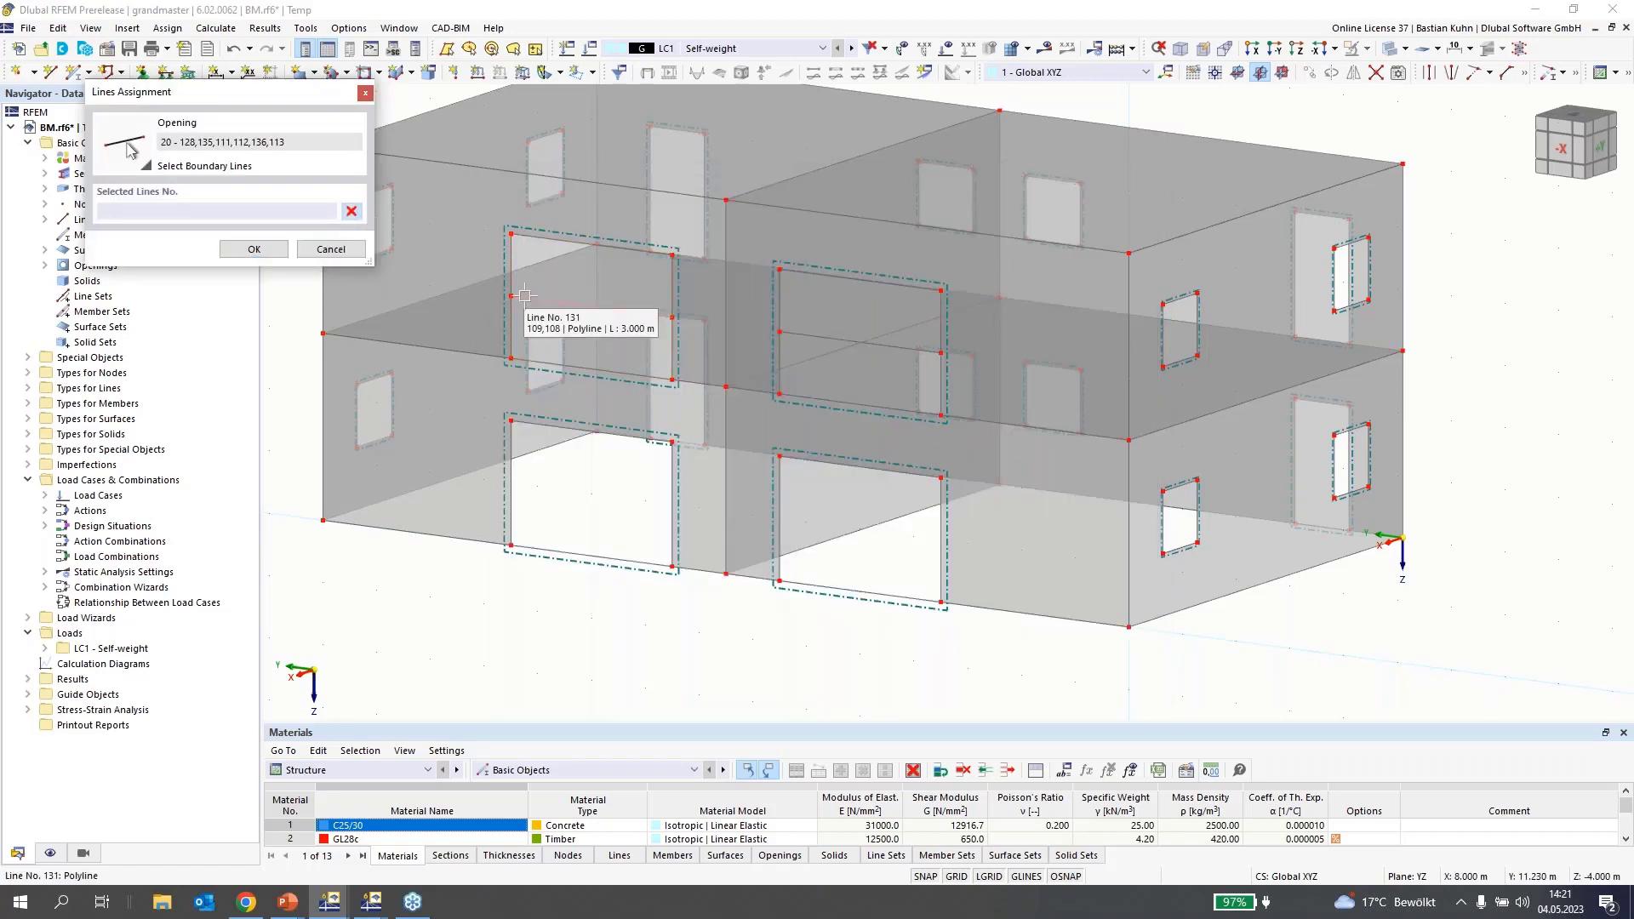
pyautogui.click(525, 296)
pyautogui.click(511, 264)
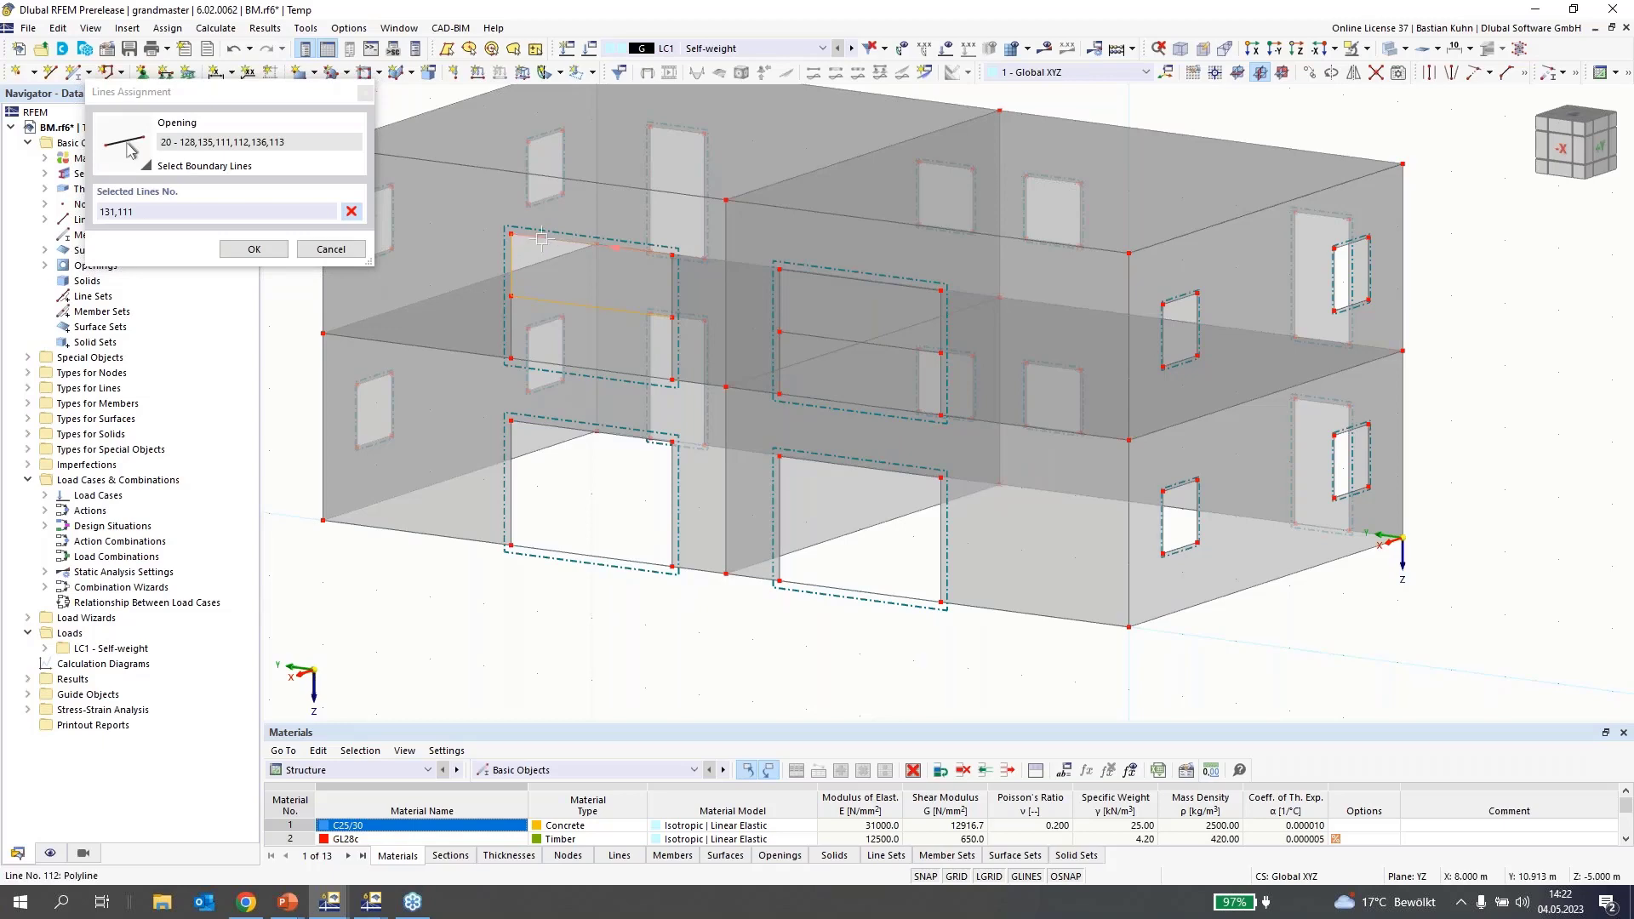
pyautogui.click(541, 238)
pyautogui.click(672, 286)
pyautogui.click(254, 249)
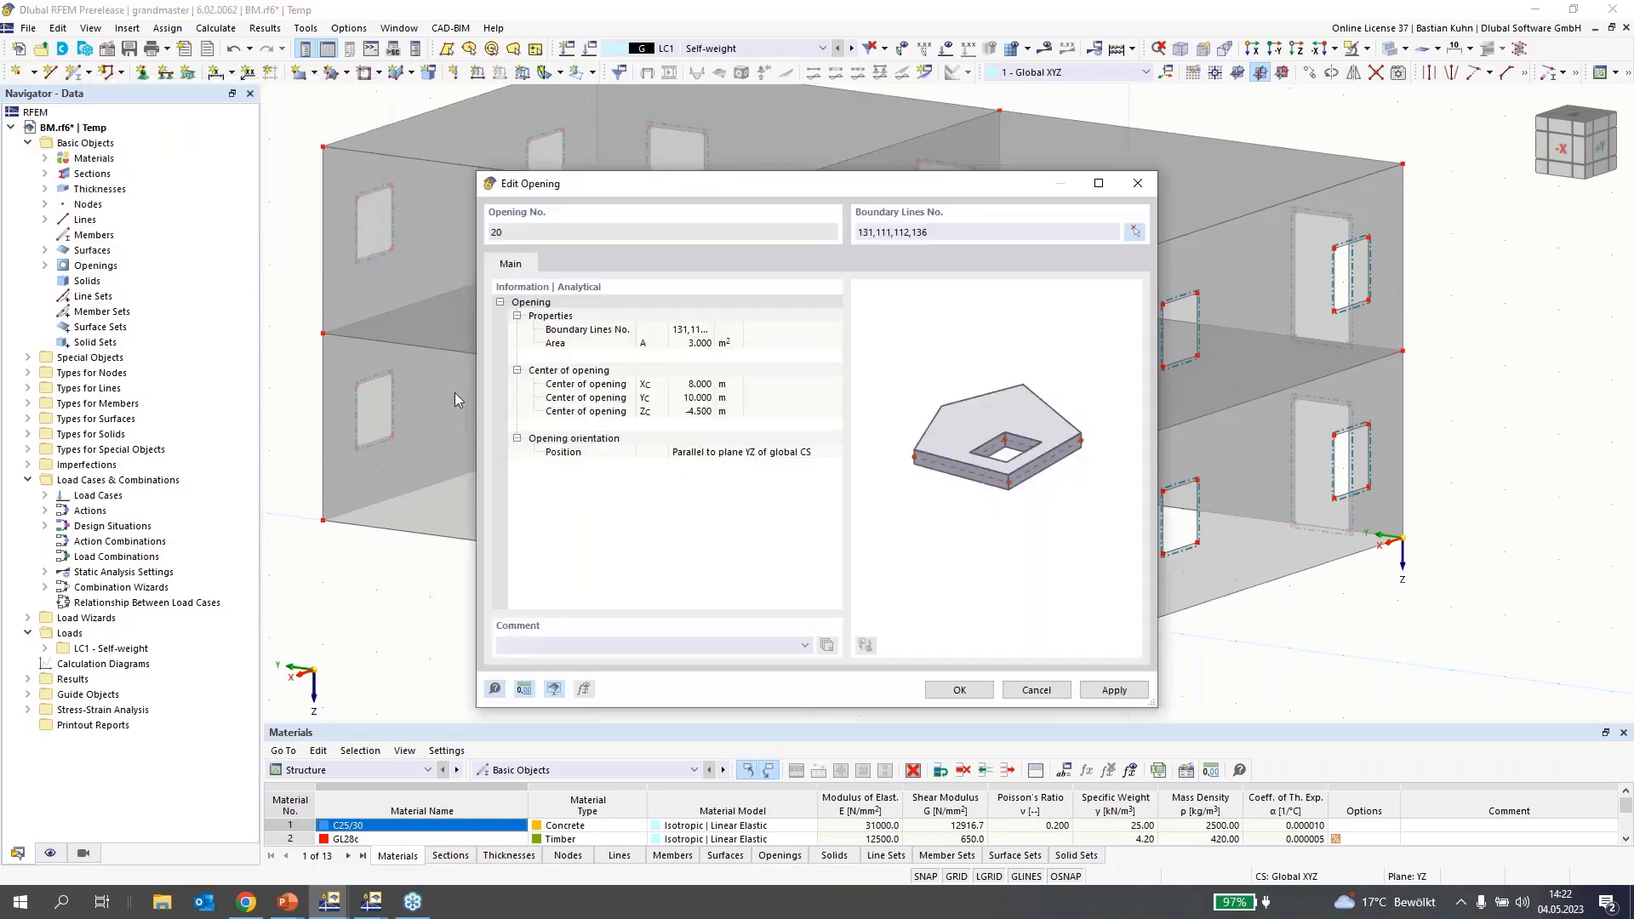
pyautogui.click(944, 692)
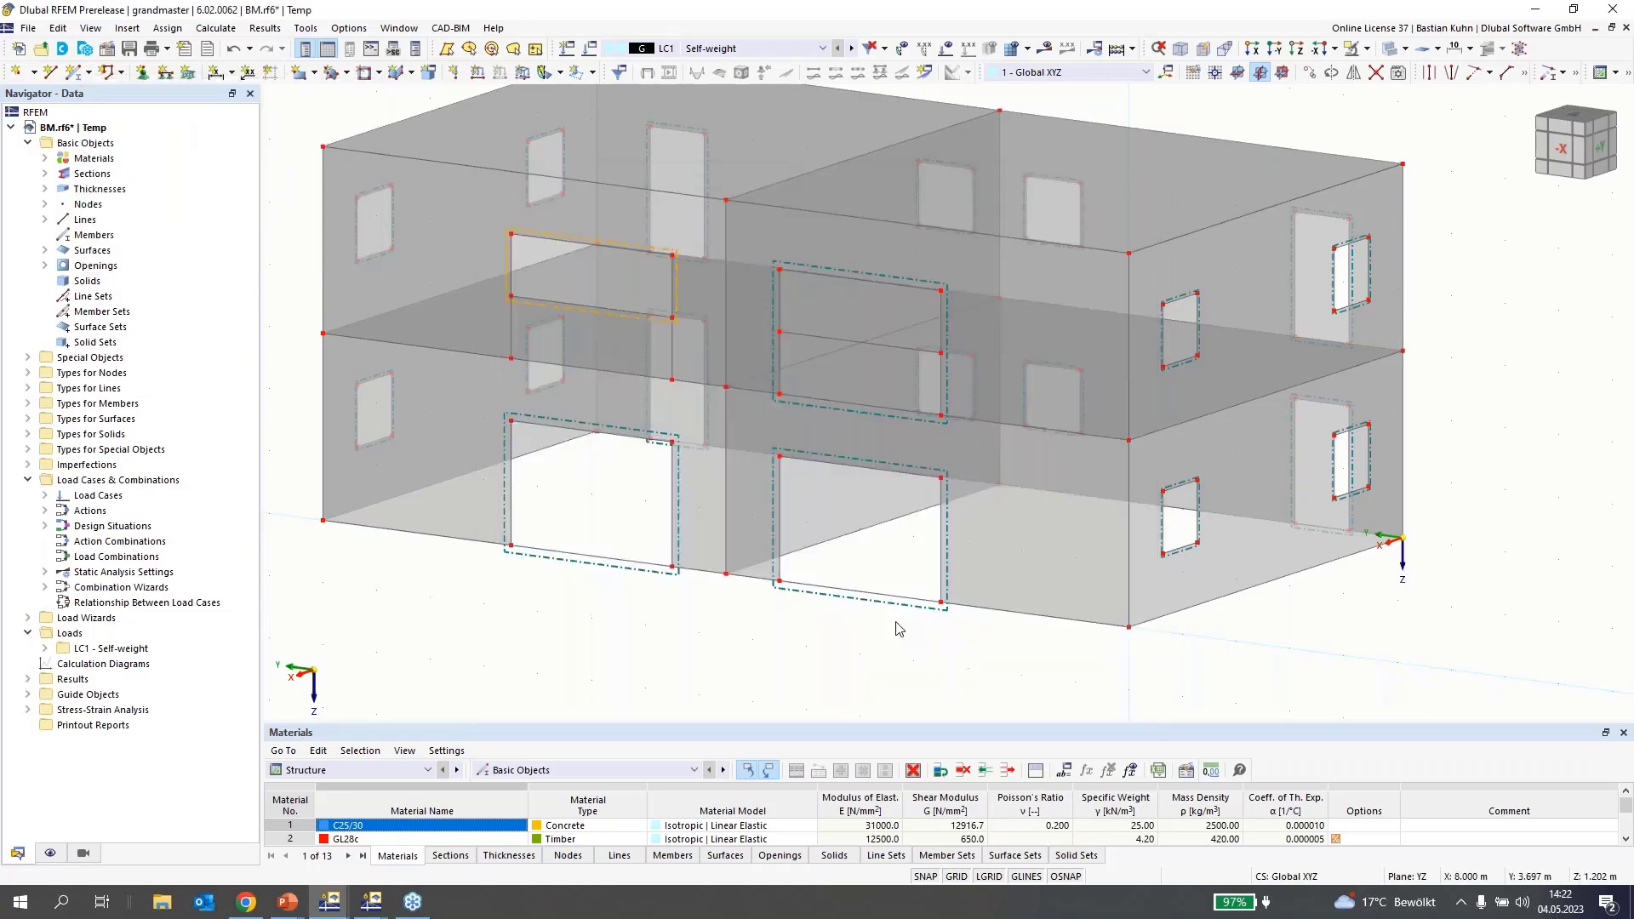
# - Reduce the upper-storey front opening centred at Y 5 m to its upper half by reassigning its boundary lines to 109, 130, 133 and 108
pyautogui.doubleClick(822, 416)
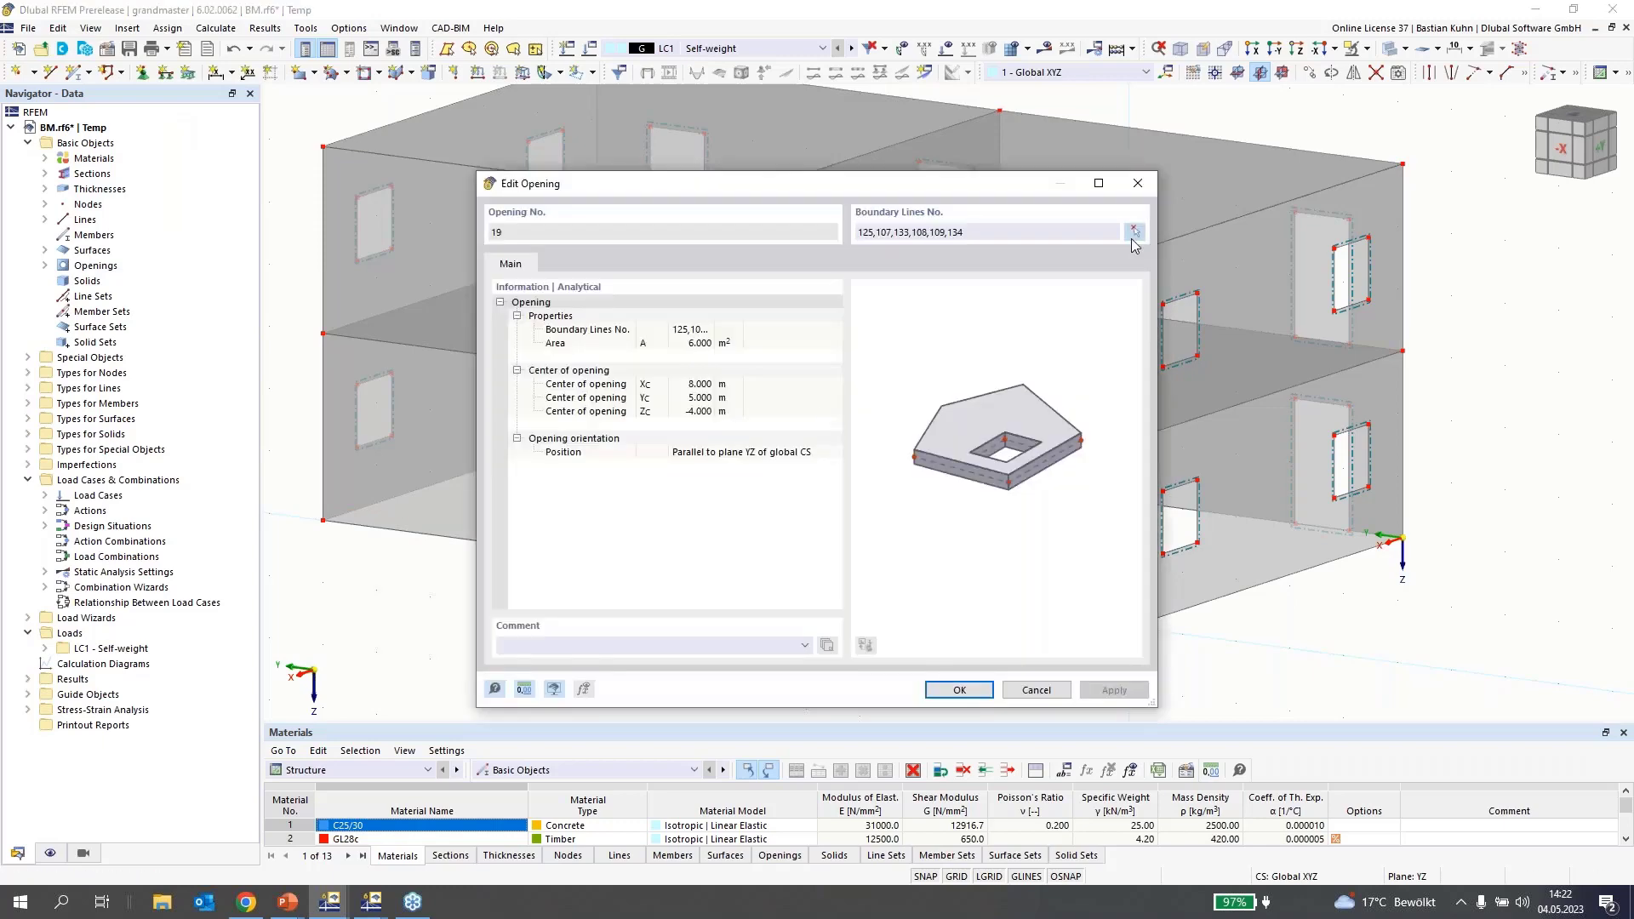
pyautogui.click(1131, 235)
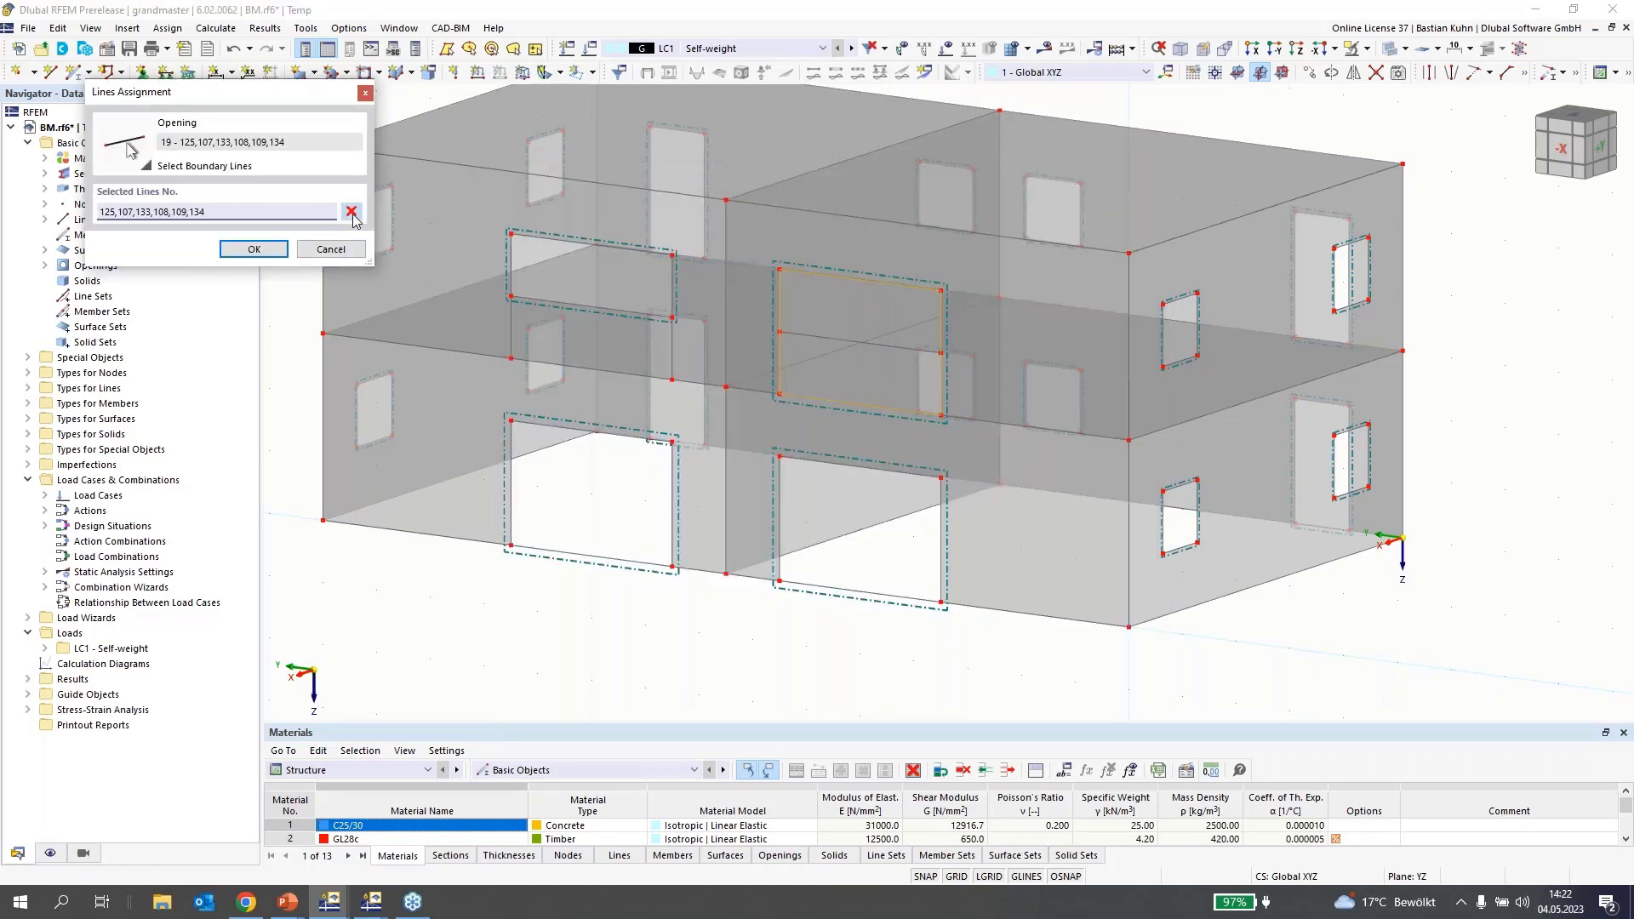
pyautogui.click(351, 212)
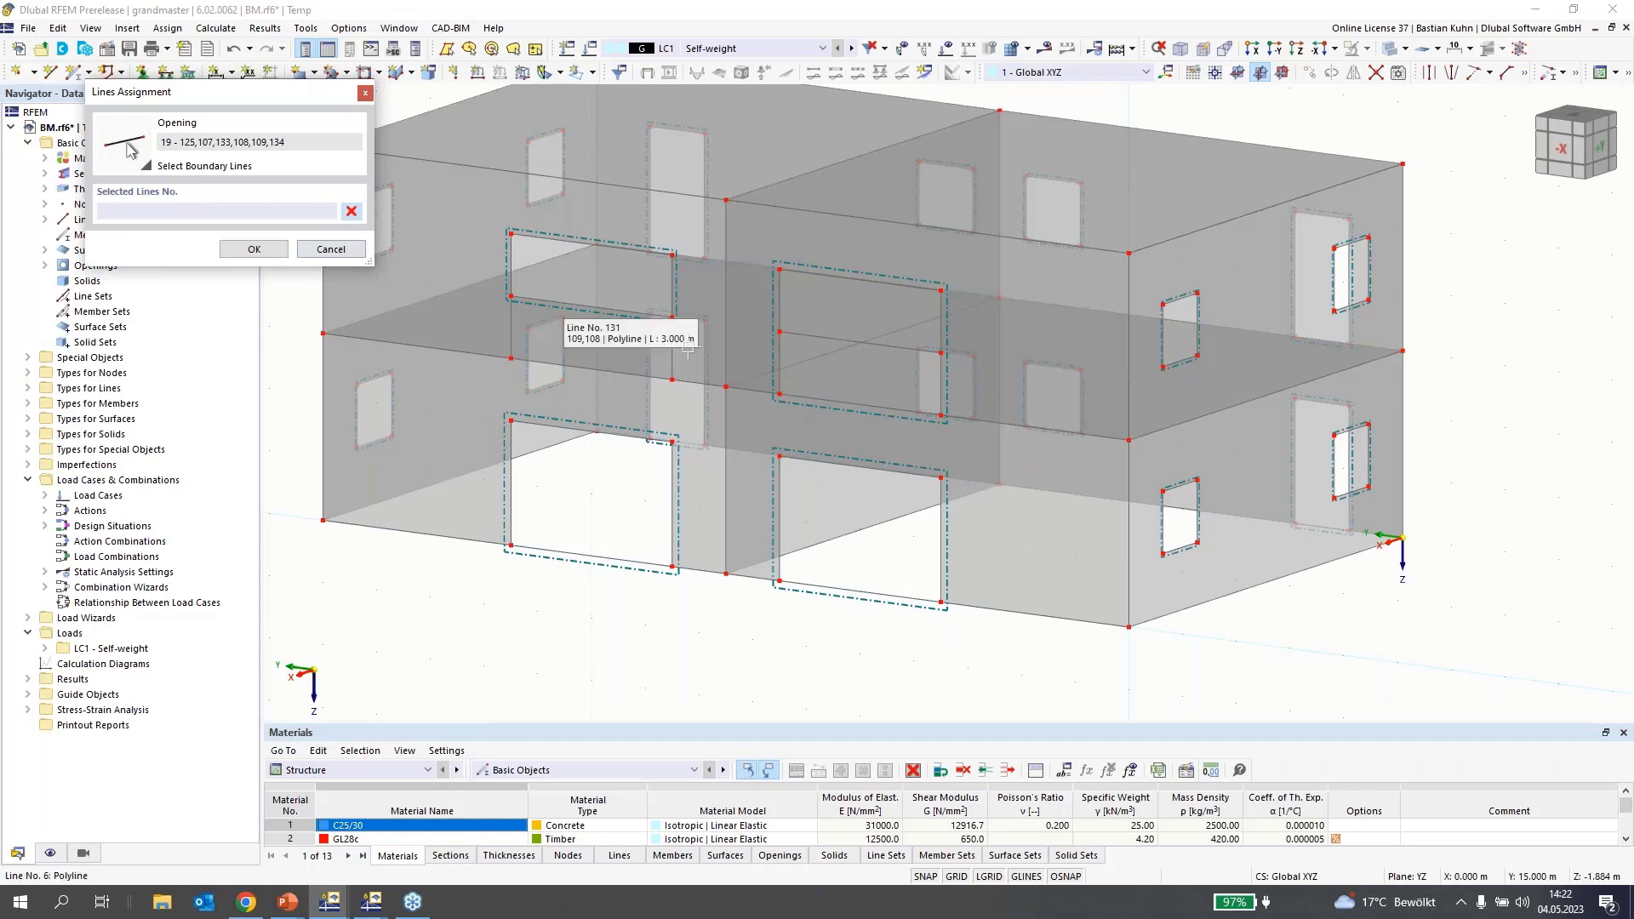
pyautogui.click(777, 310)
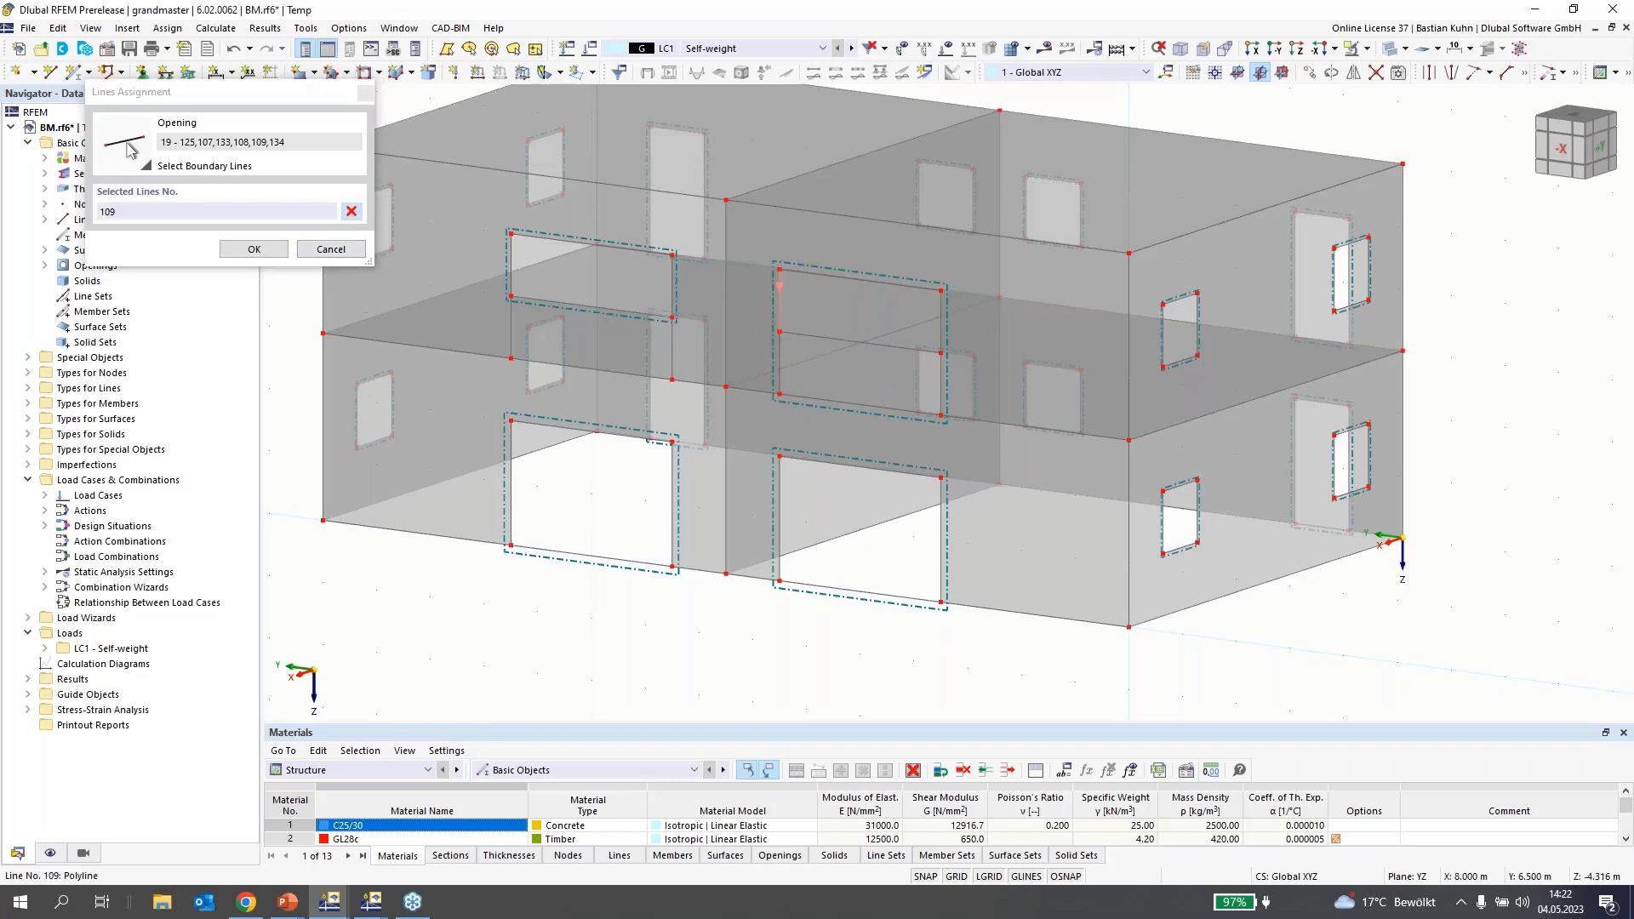
pyautogui.click(859, 340)
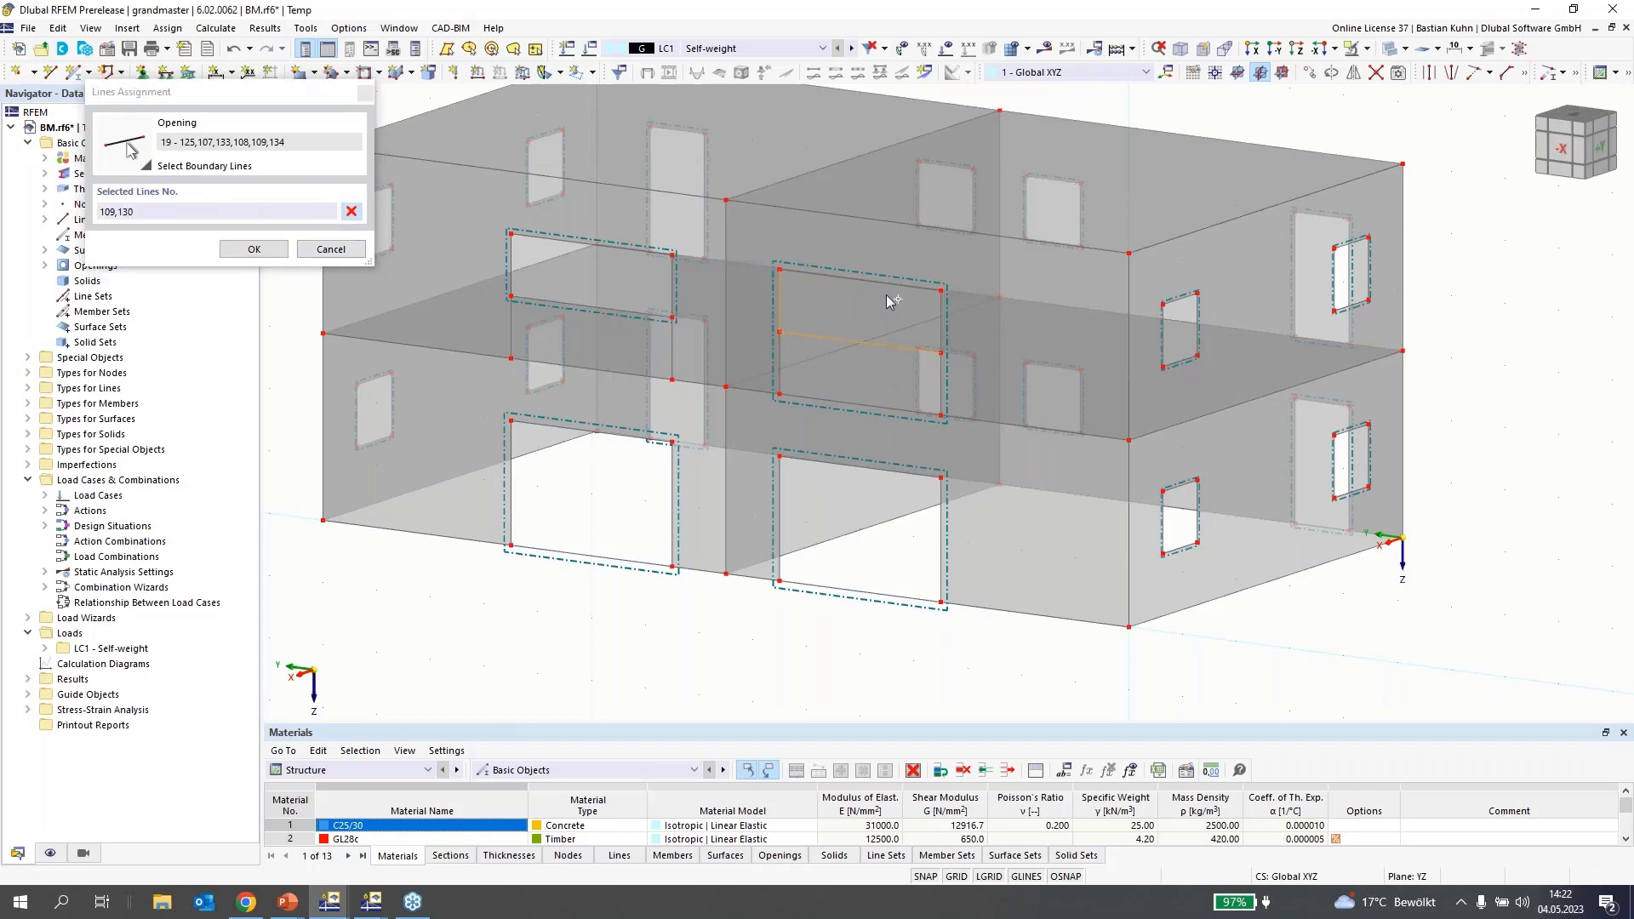
pyautogui.click(860, 280)
pyautogui.press('Return')
pyautogui.click(946, 691)
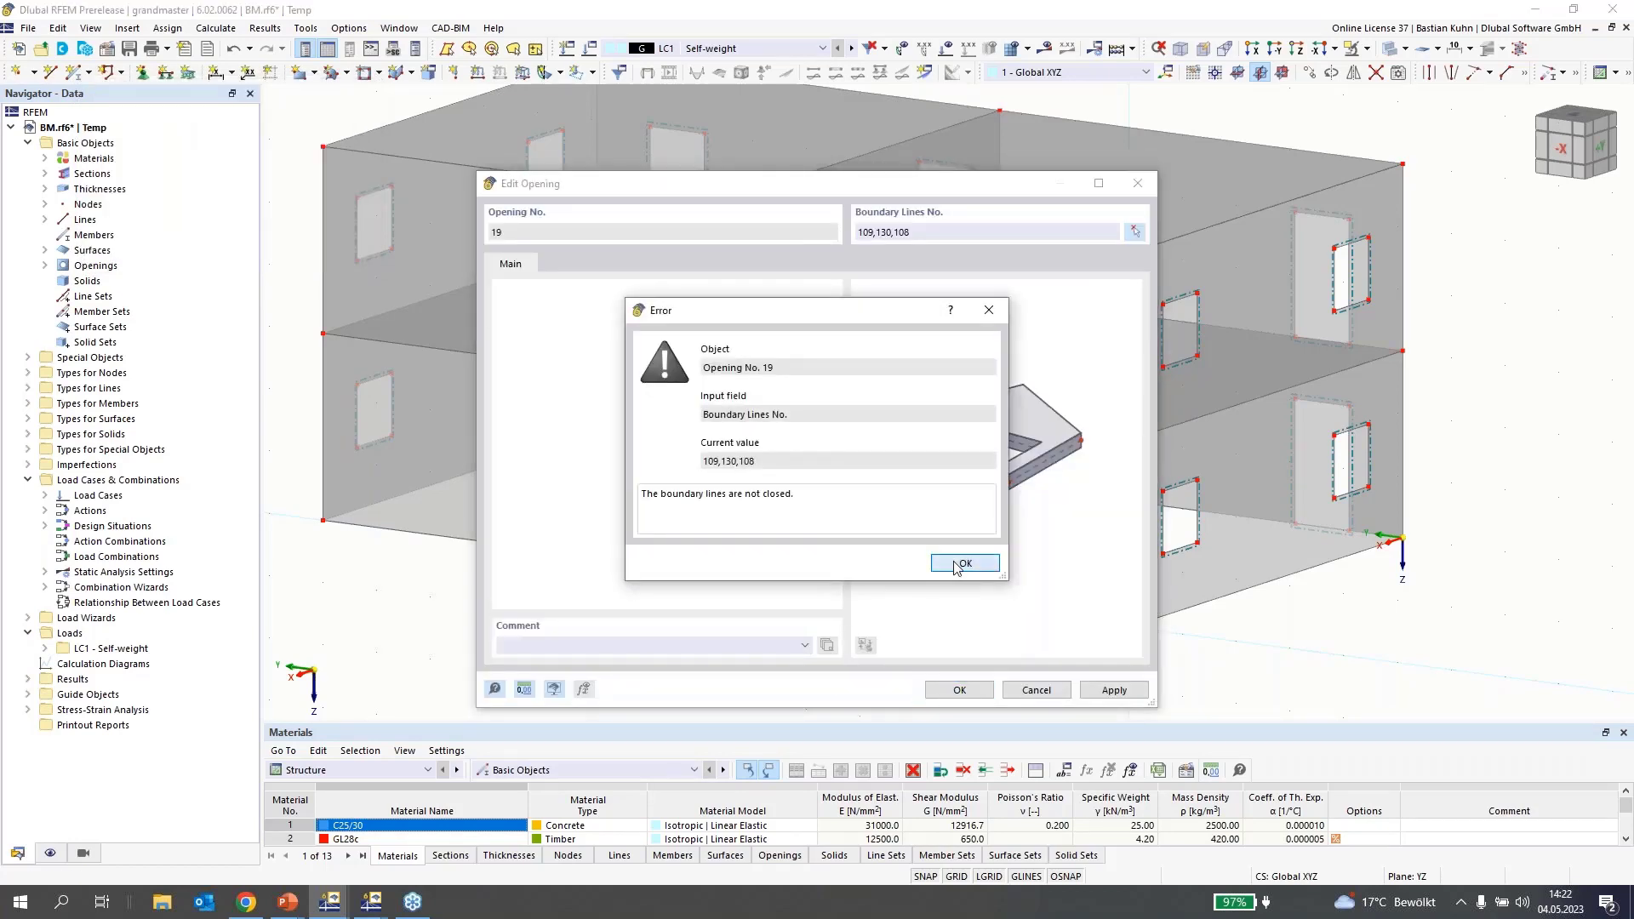
pyautogui.click(962, 563)
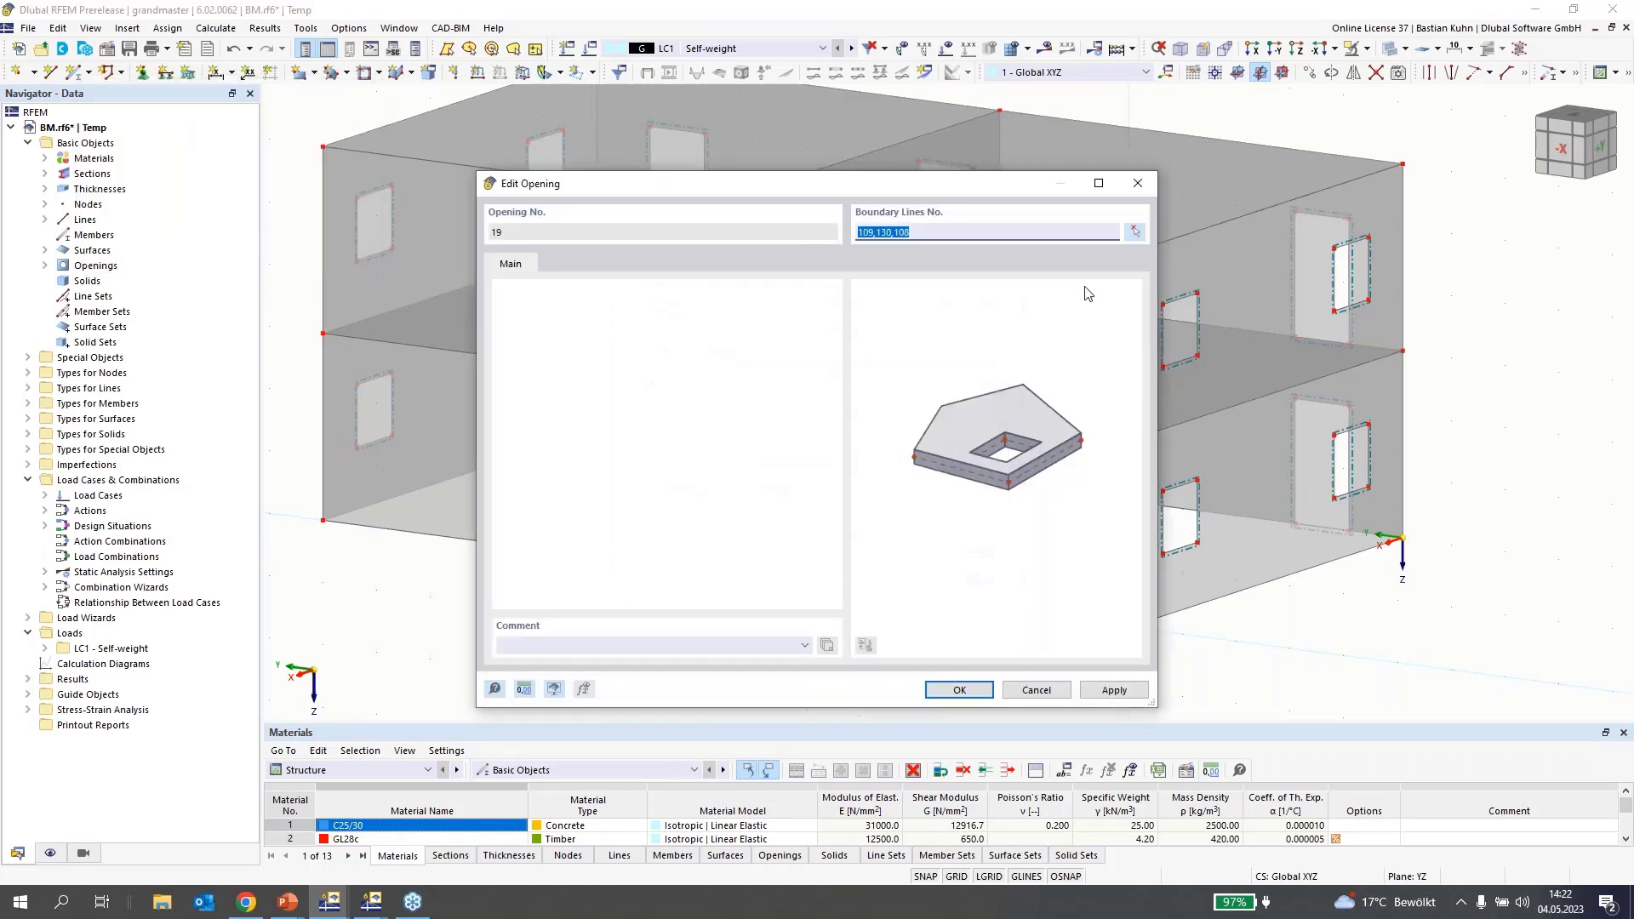
pyautogui.click(1134, 232)
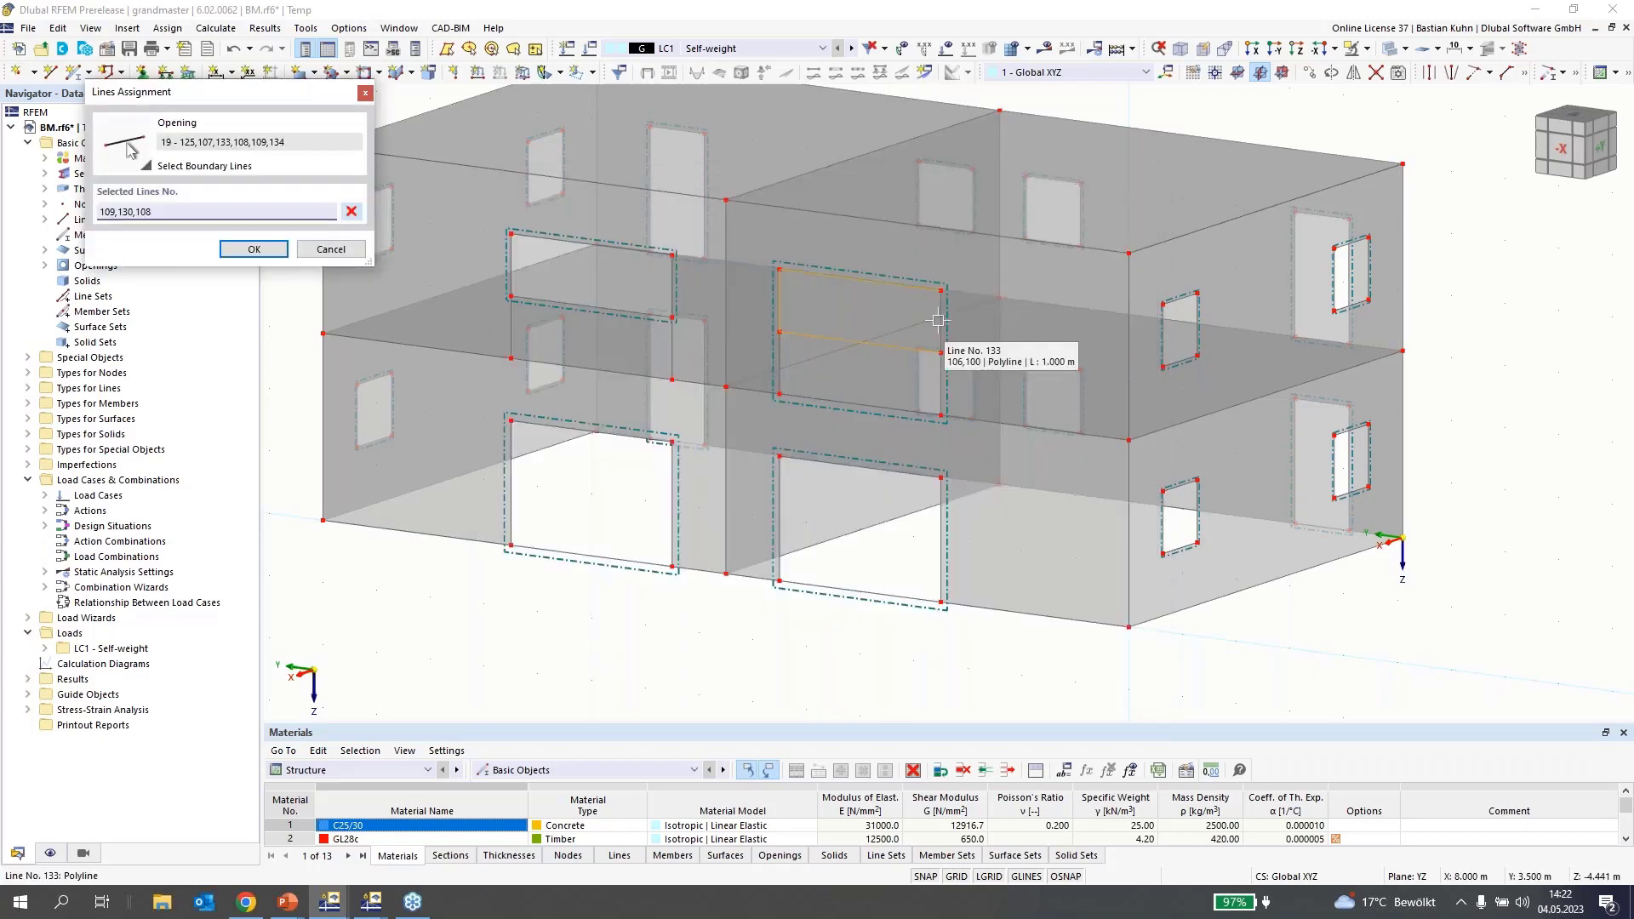
pyautogui.click(938, 320)
pyautogui.click(254, 249)
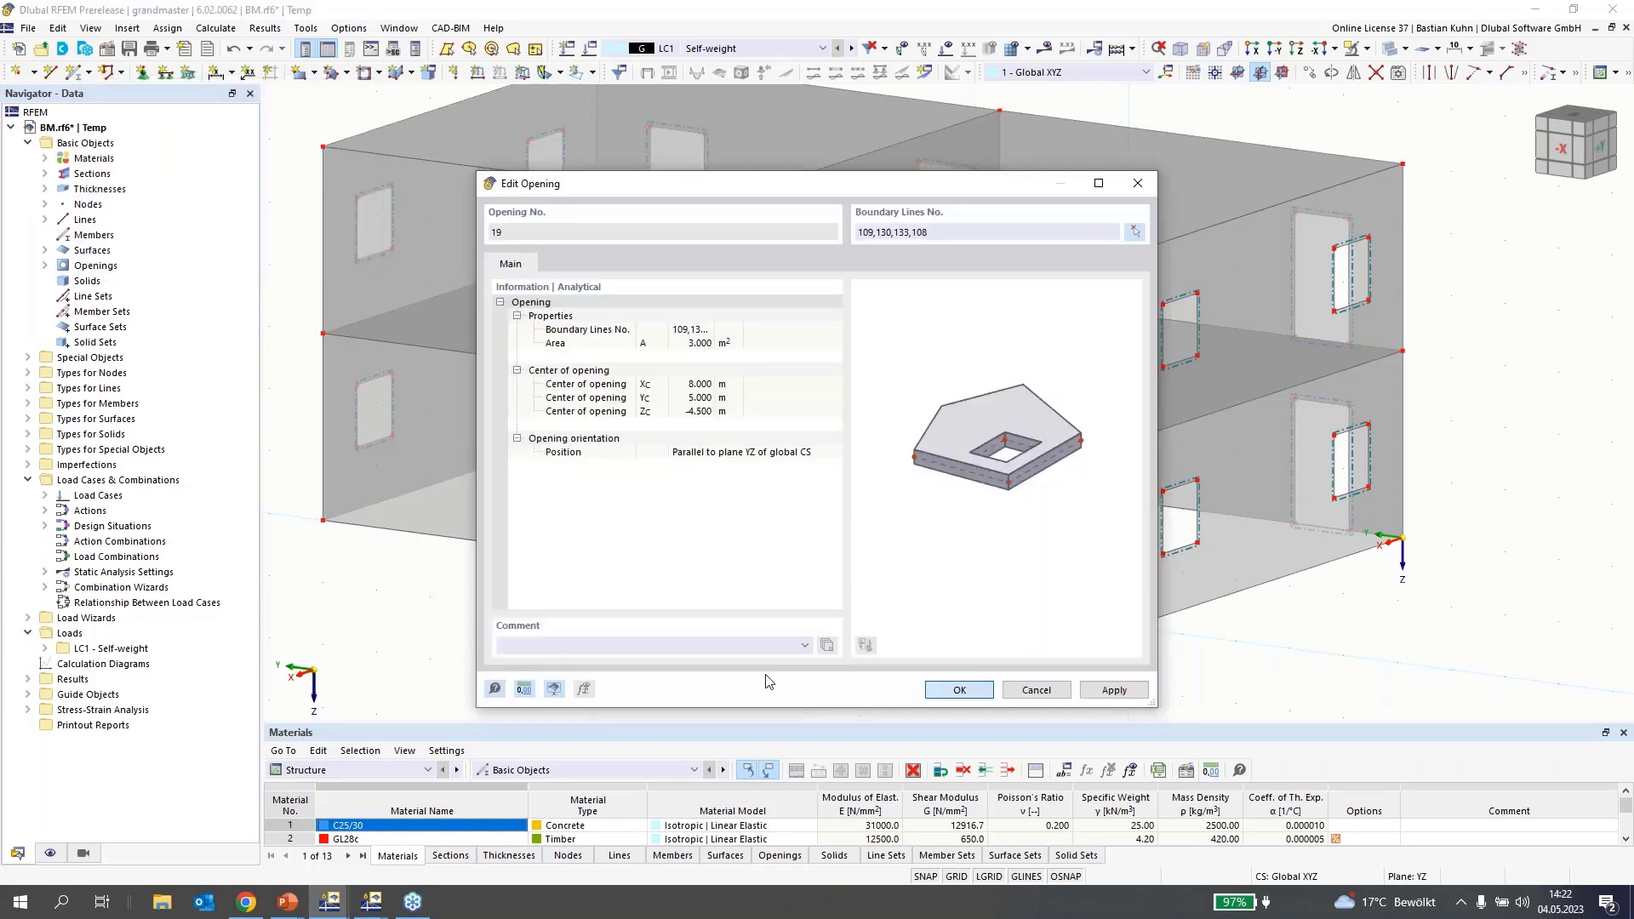
pyautogui.press('Return')
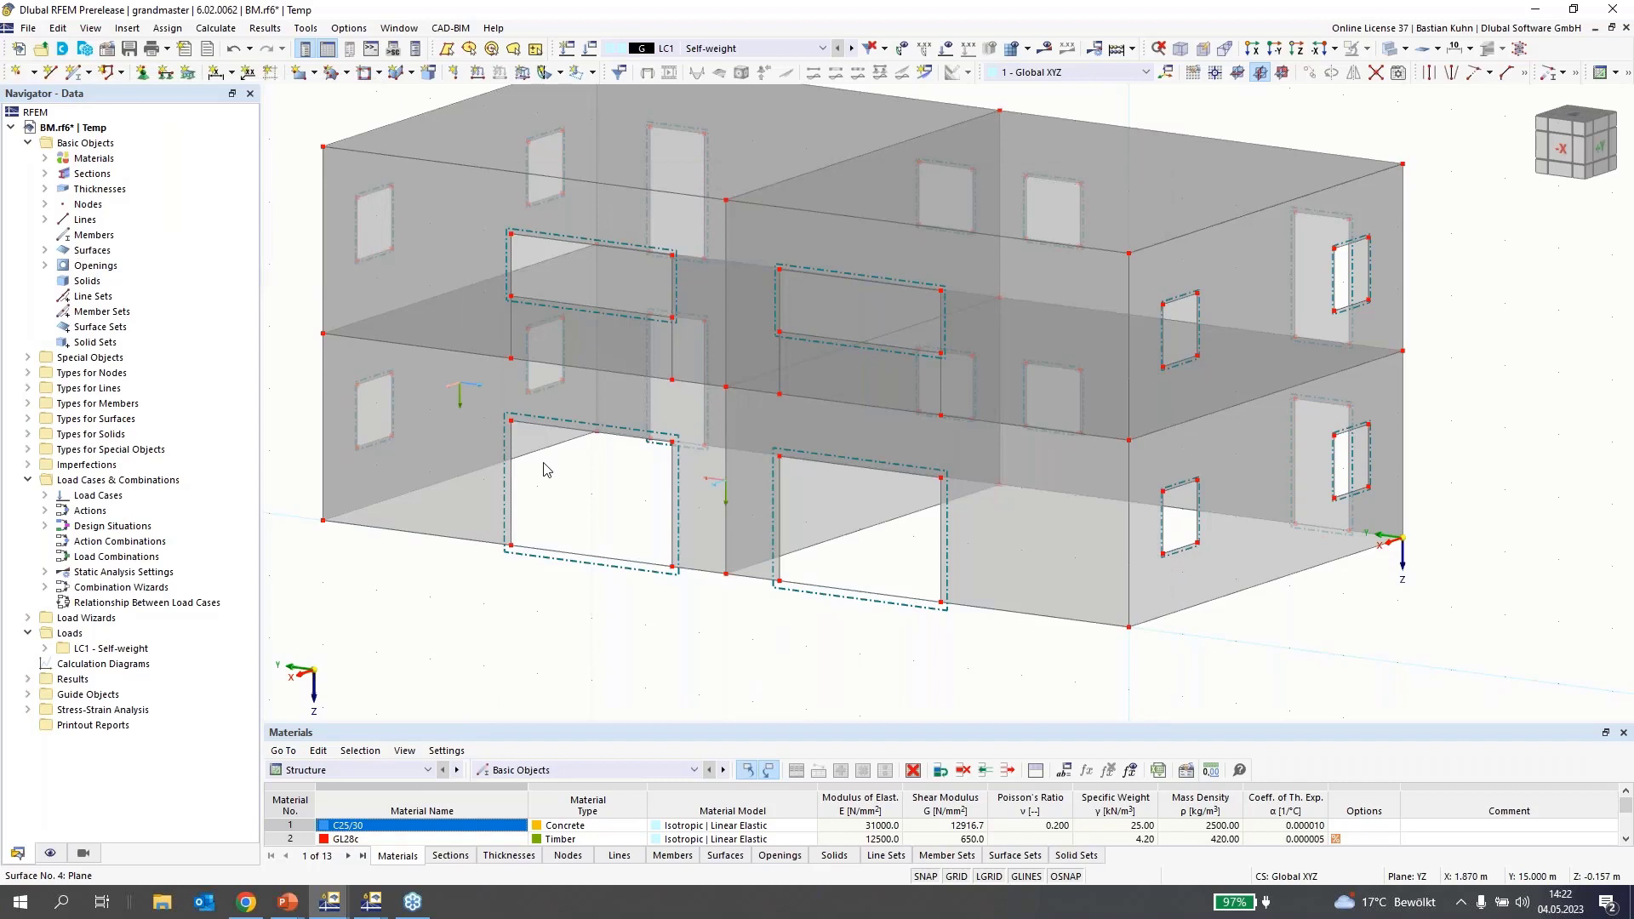
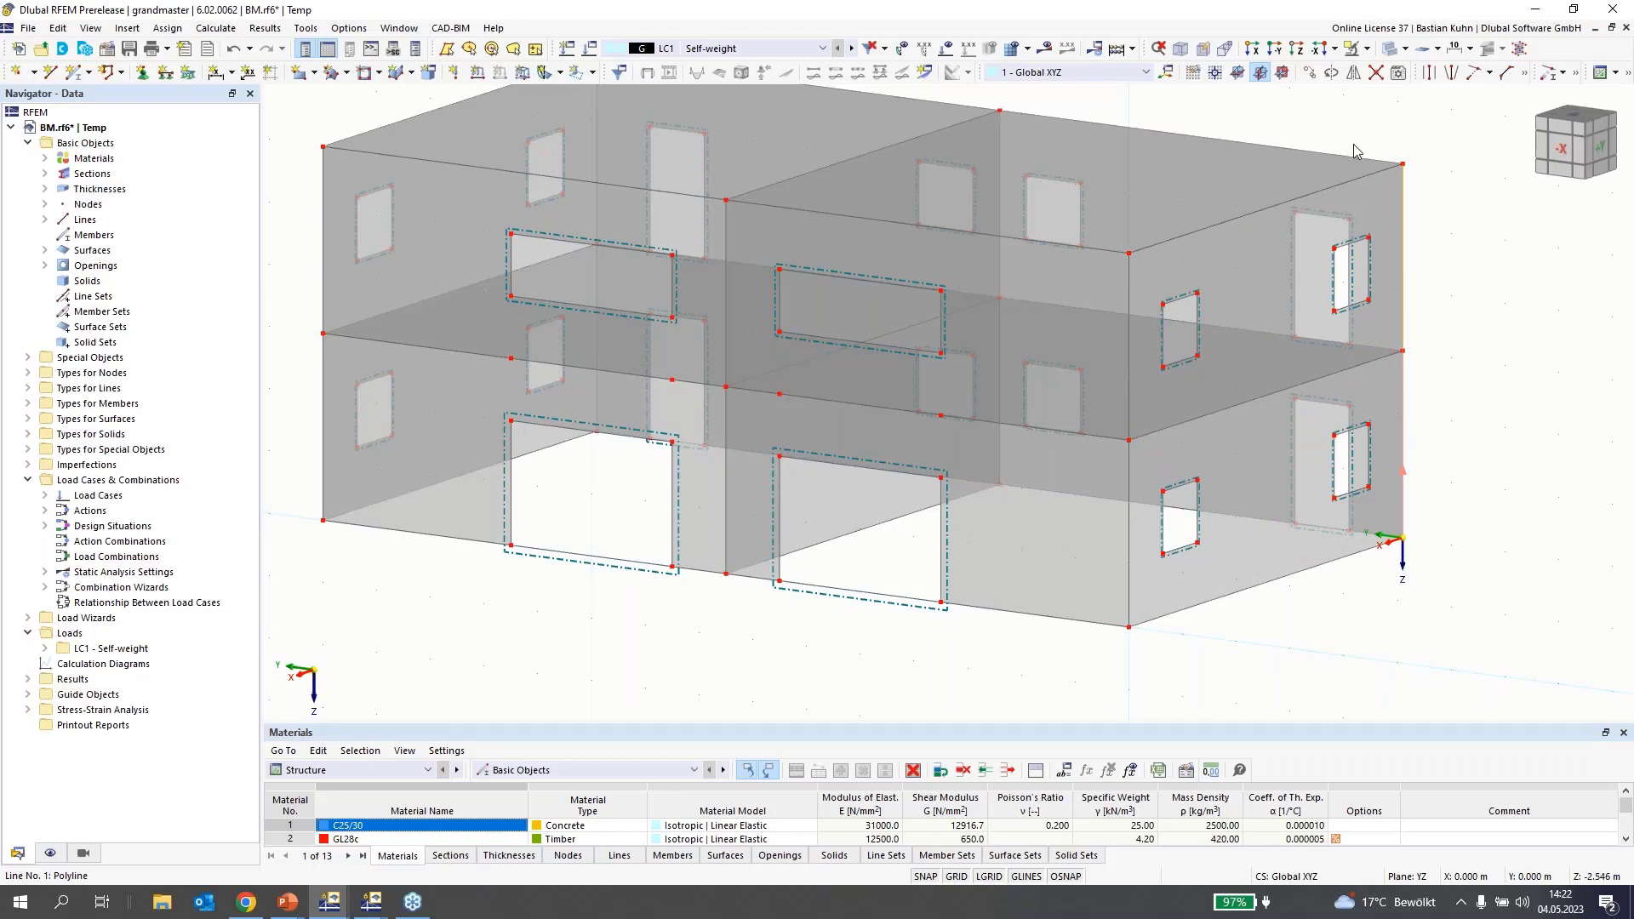
# - Copy the vertical corner lines of both storeys at the origin by 1 m in Y, making two copies
pyautogui.click(1302, 72)
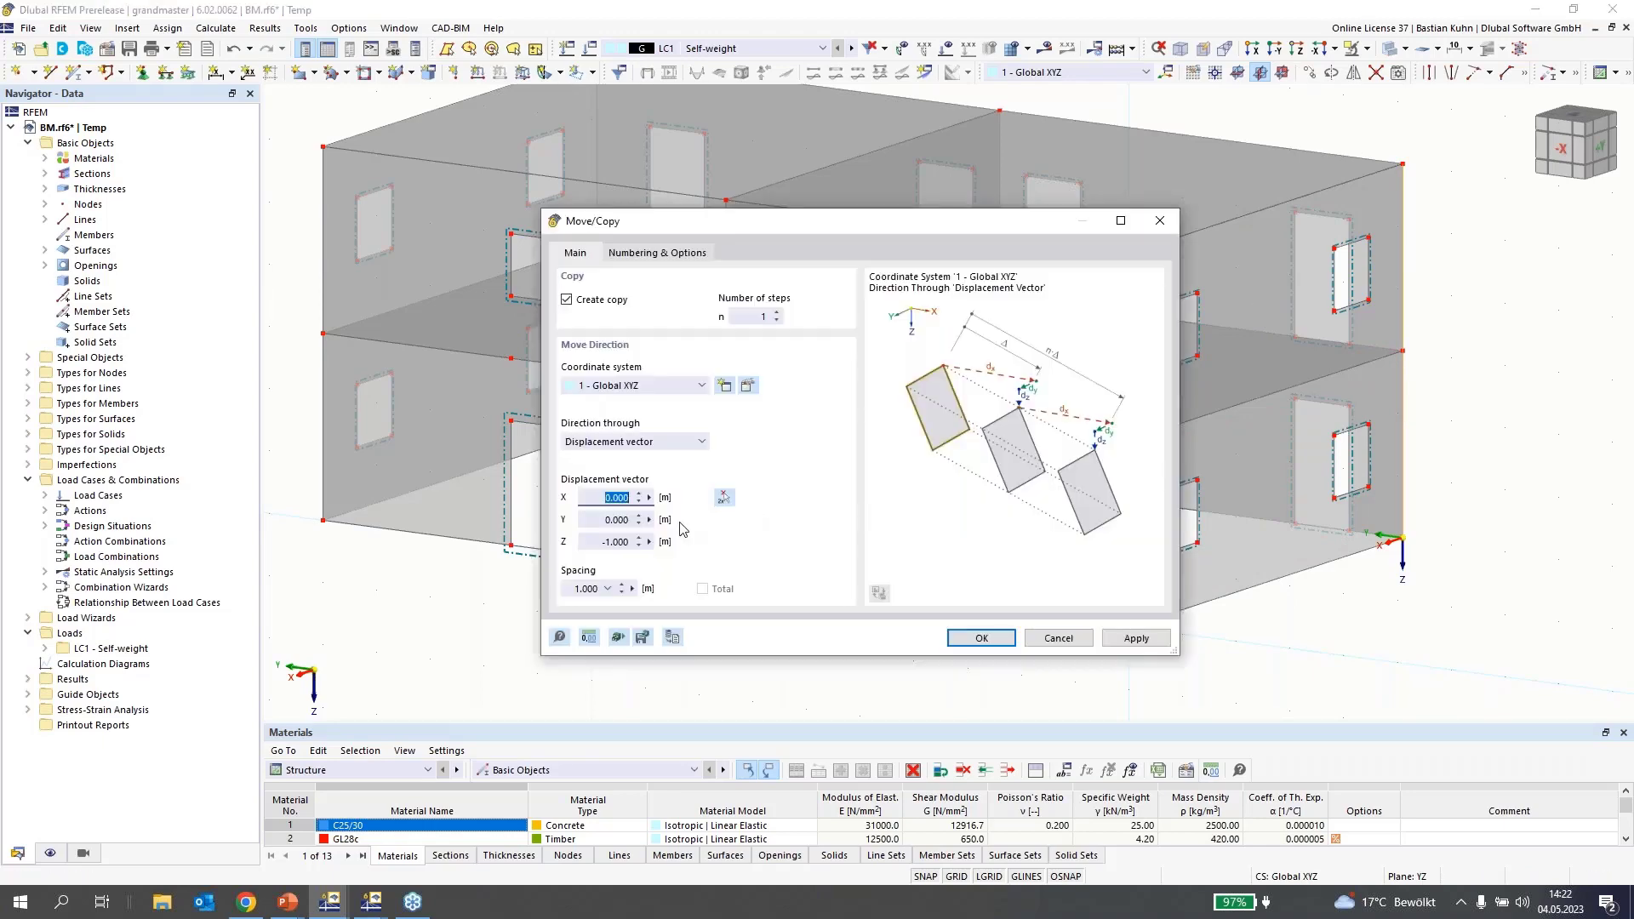
pyautogui.click(593, 520)
pyautogui.write('1')
pyautogui.press('Tab')
pyautogui.write('0')
pyautogui.click(776, 313)
pyautogui.click(962, 638)
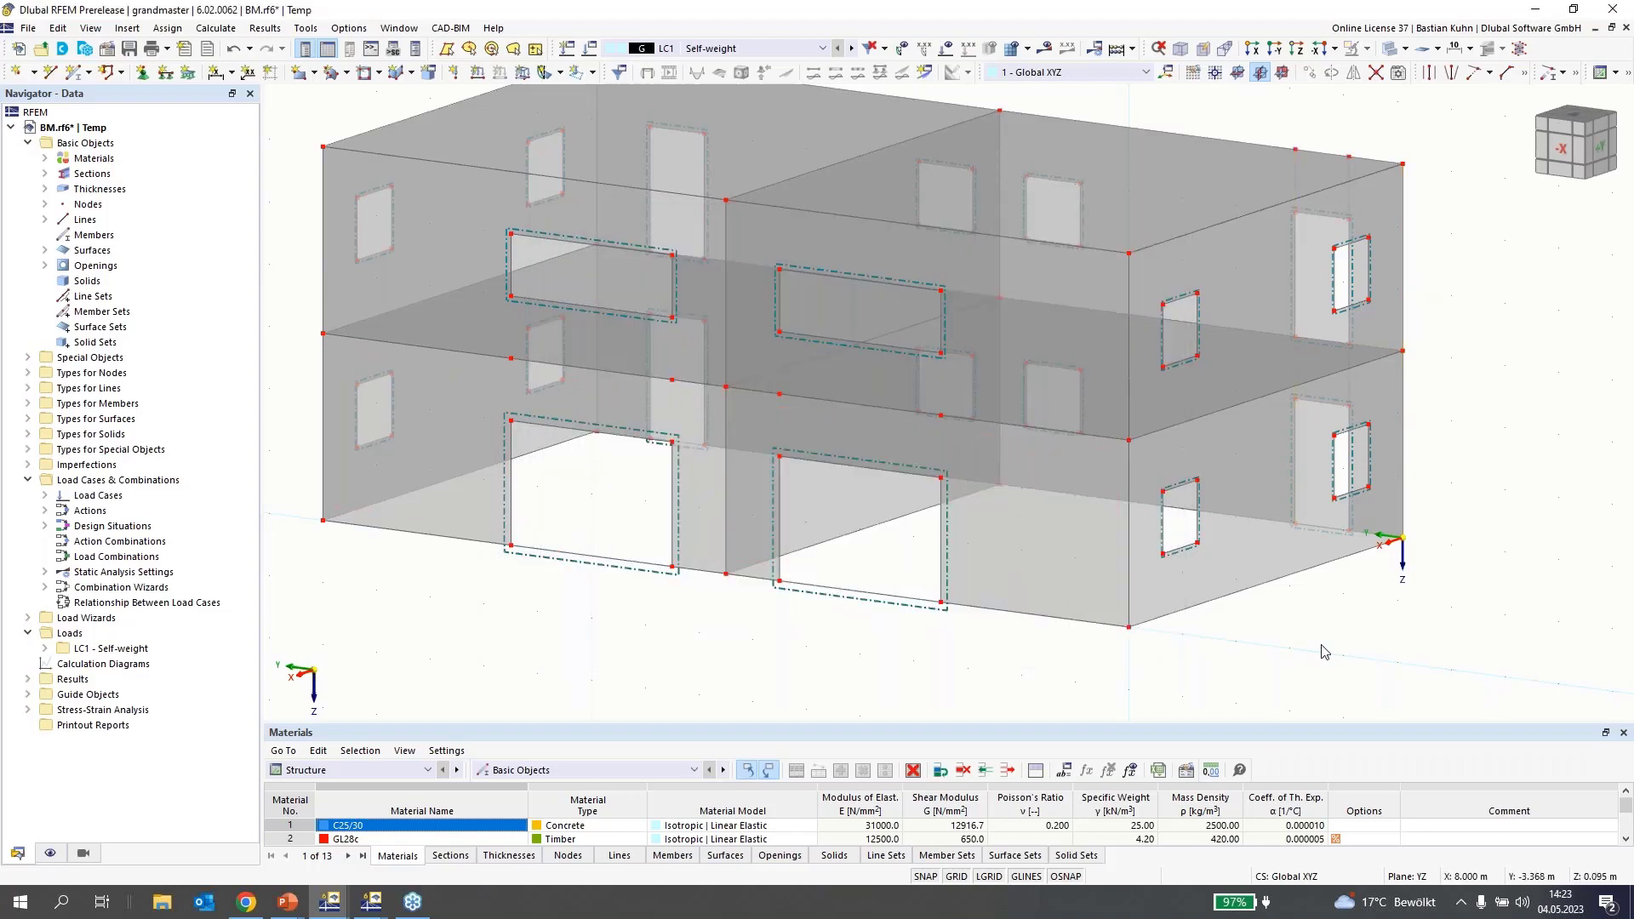
# - Display the building's surfaces as opaque solids, viewed towards the wall at X 0 m
pyautogui.moveTo(1264, 669); pyautogui.dragTo(978, 634, button='middle')
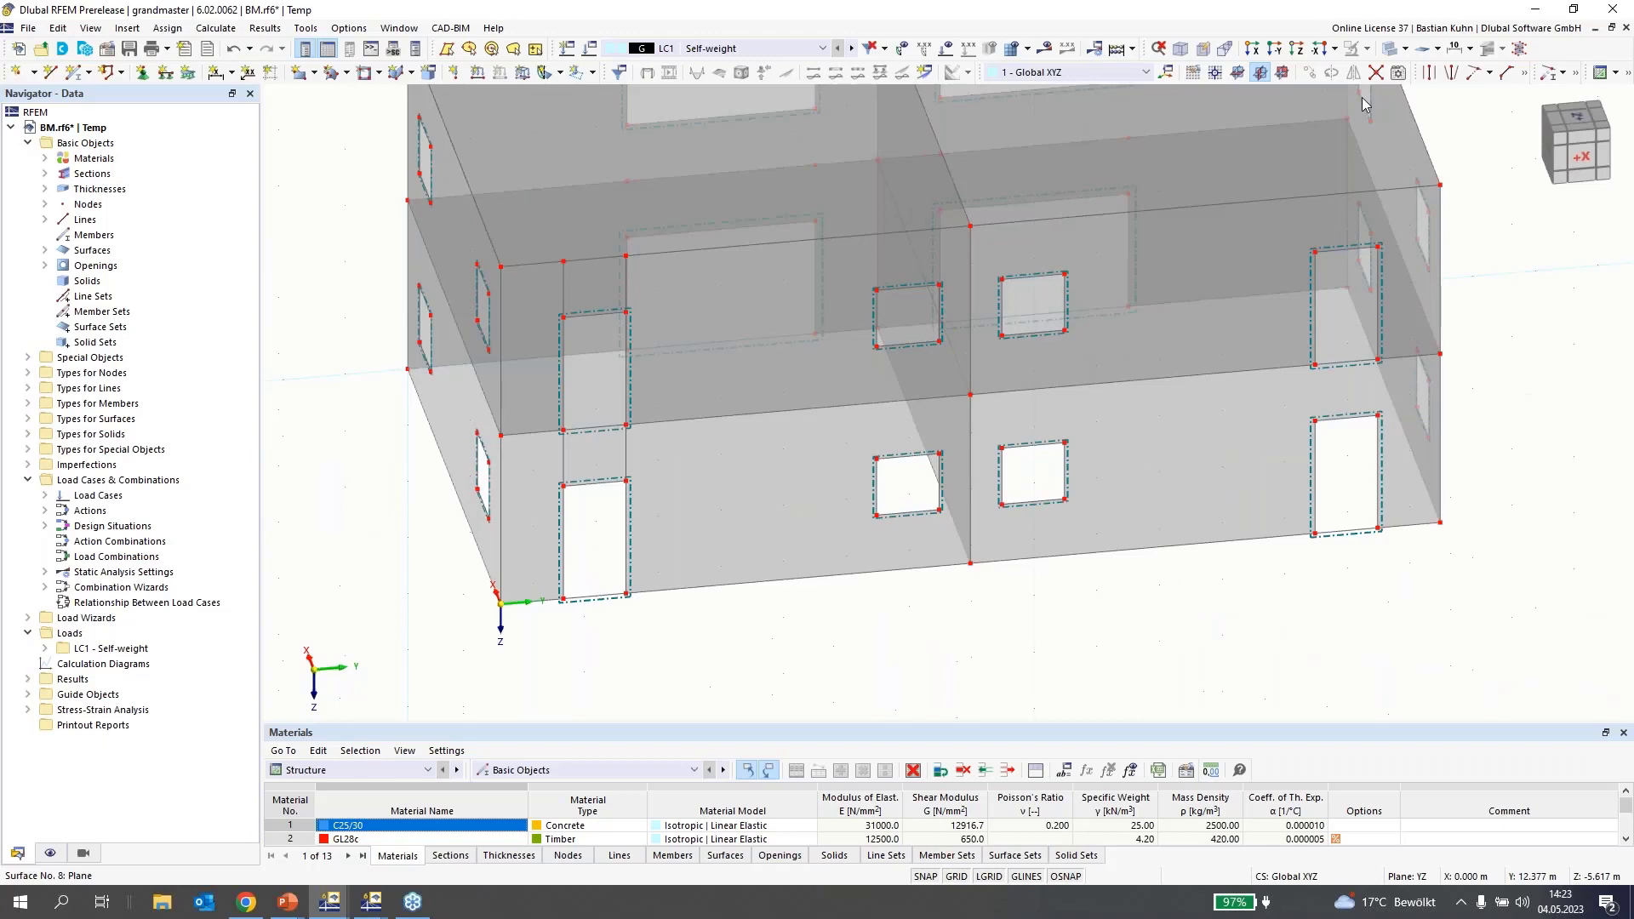
pyautogui.click(1397, 49)
pyautogui.click(1390, 49)
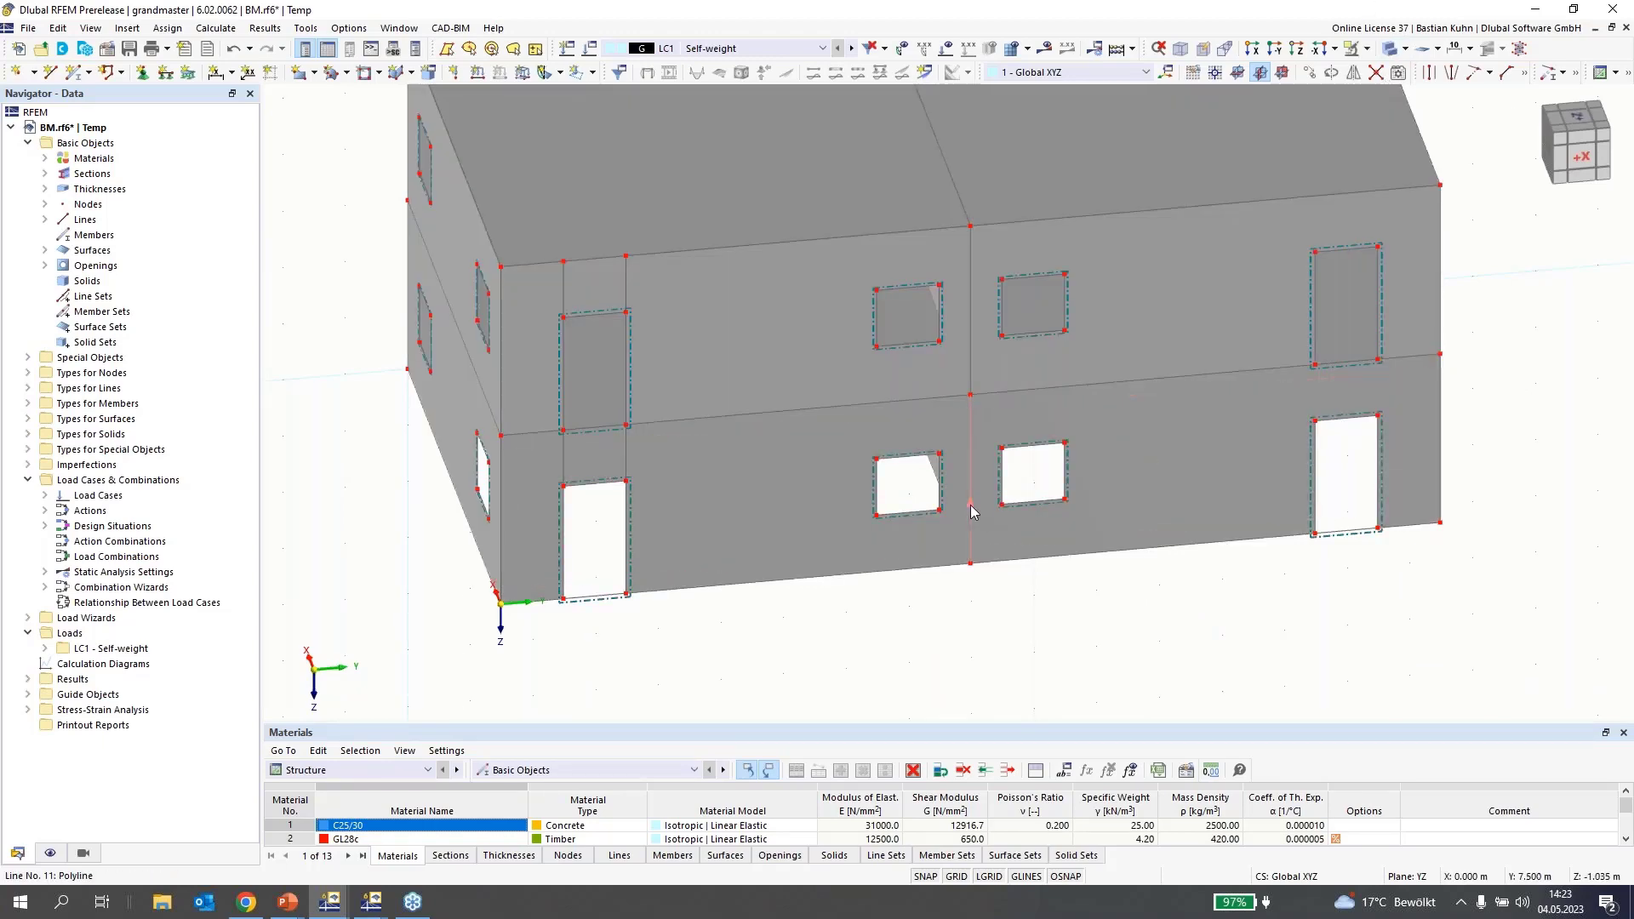
# - Copy the vertical lines of both storeys at Y 7.5 m in the X 0 m wall by -0.5 m in Y
pyautogui.click(974, 389)
pyautogui.rightClick(976, 389)
pyautogui.press('Escape')
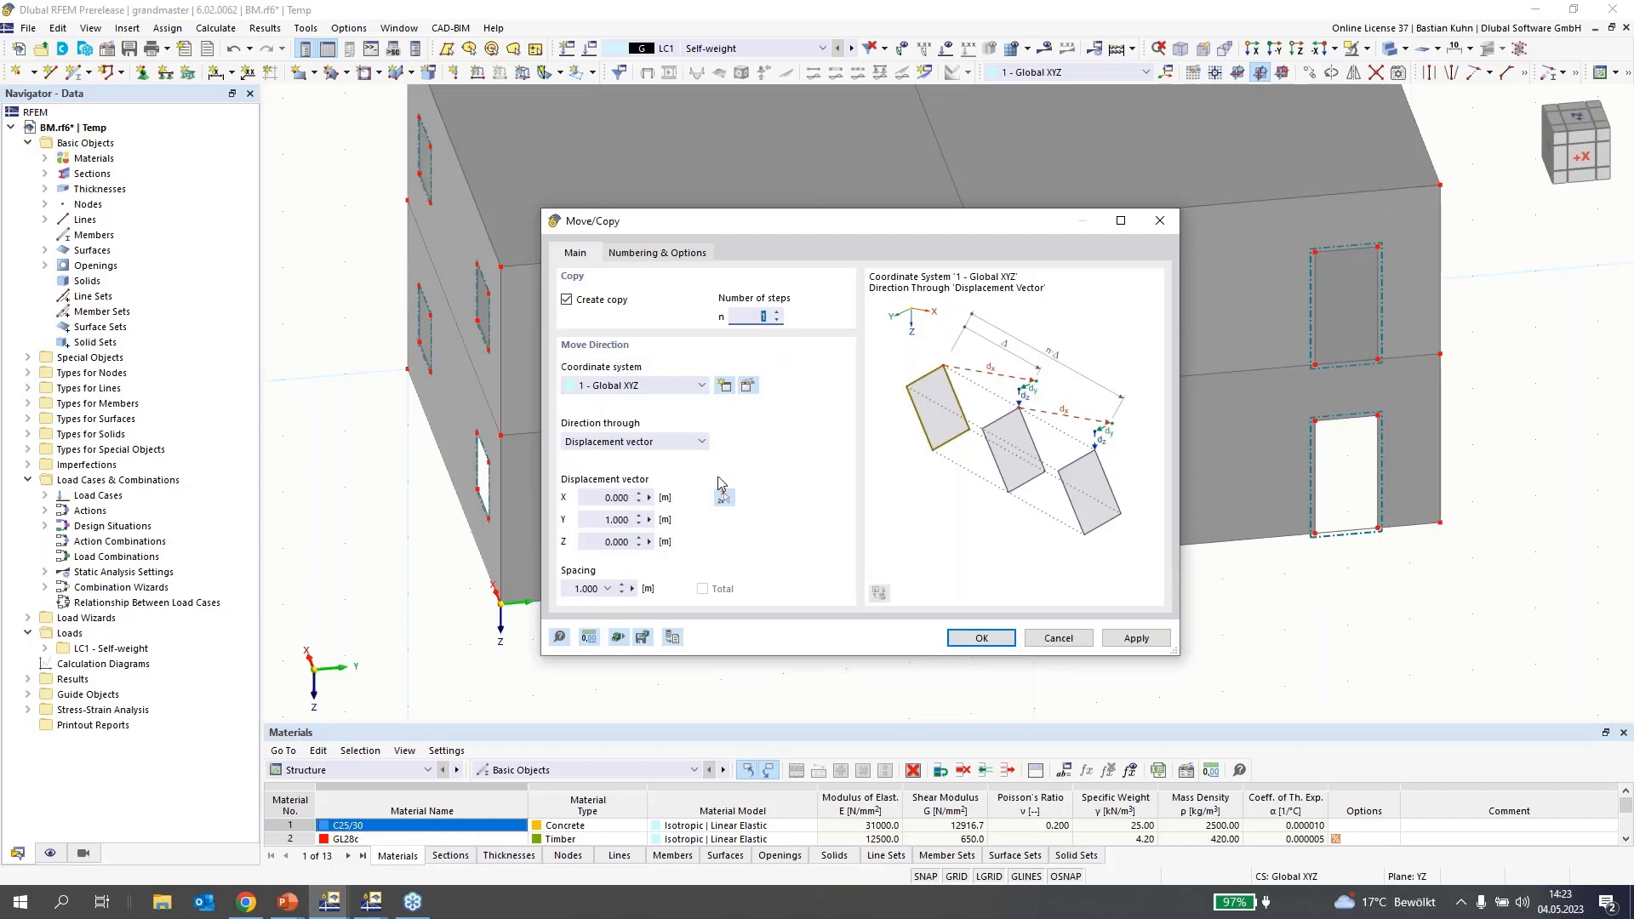
pyautogui.click(724, 499)
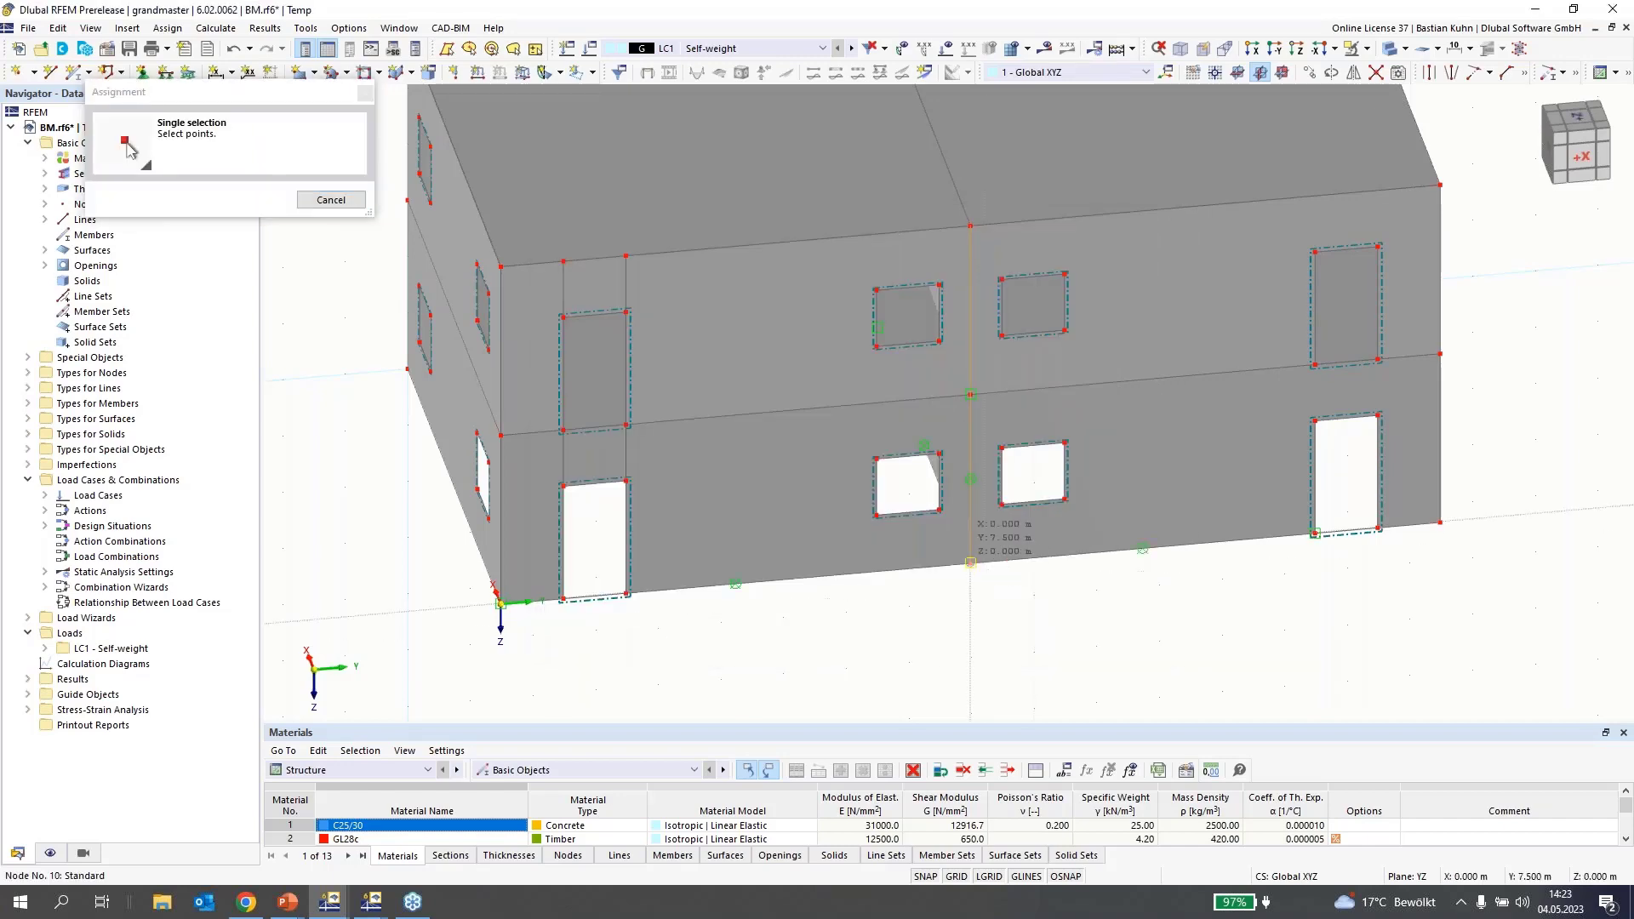
pyautogui.click(970, 562)
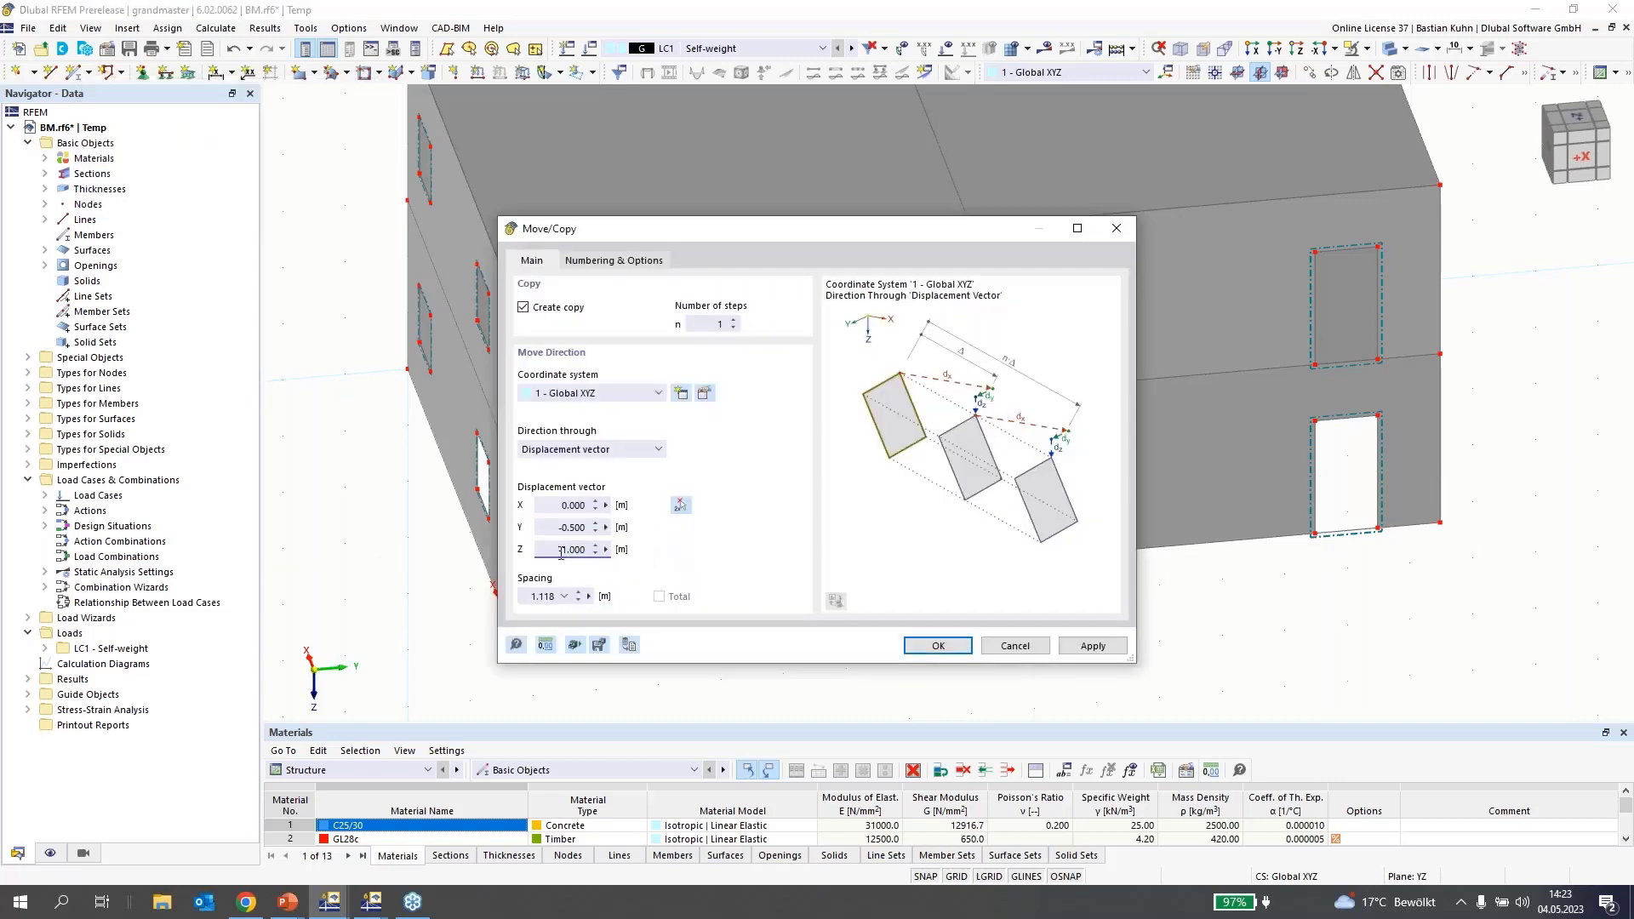
pyautogui.hotkey('shift', 'End')
pyautogui.write('0')
pyautogui.click(934, 647)
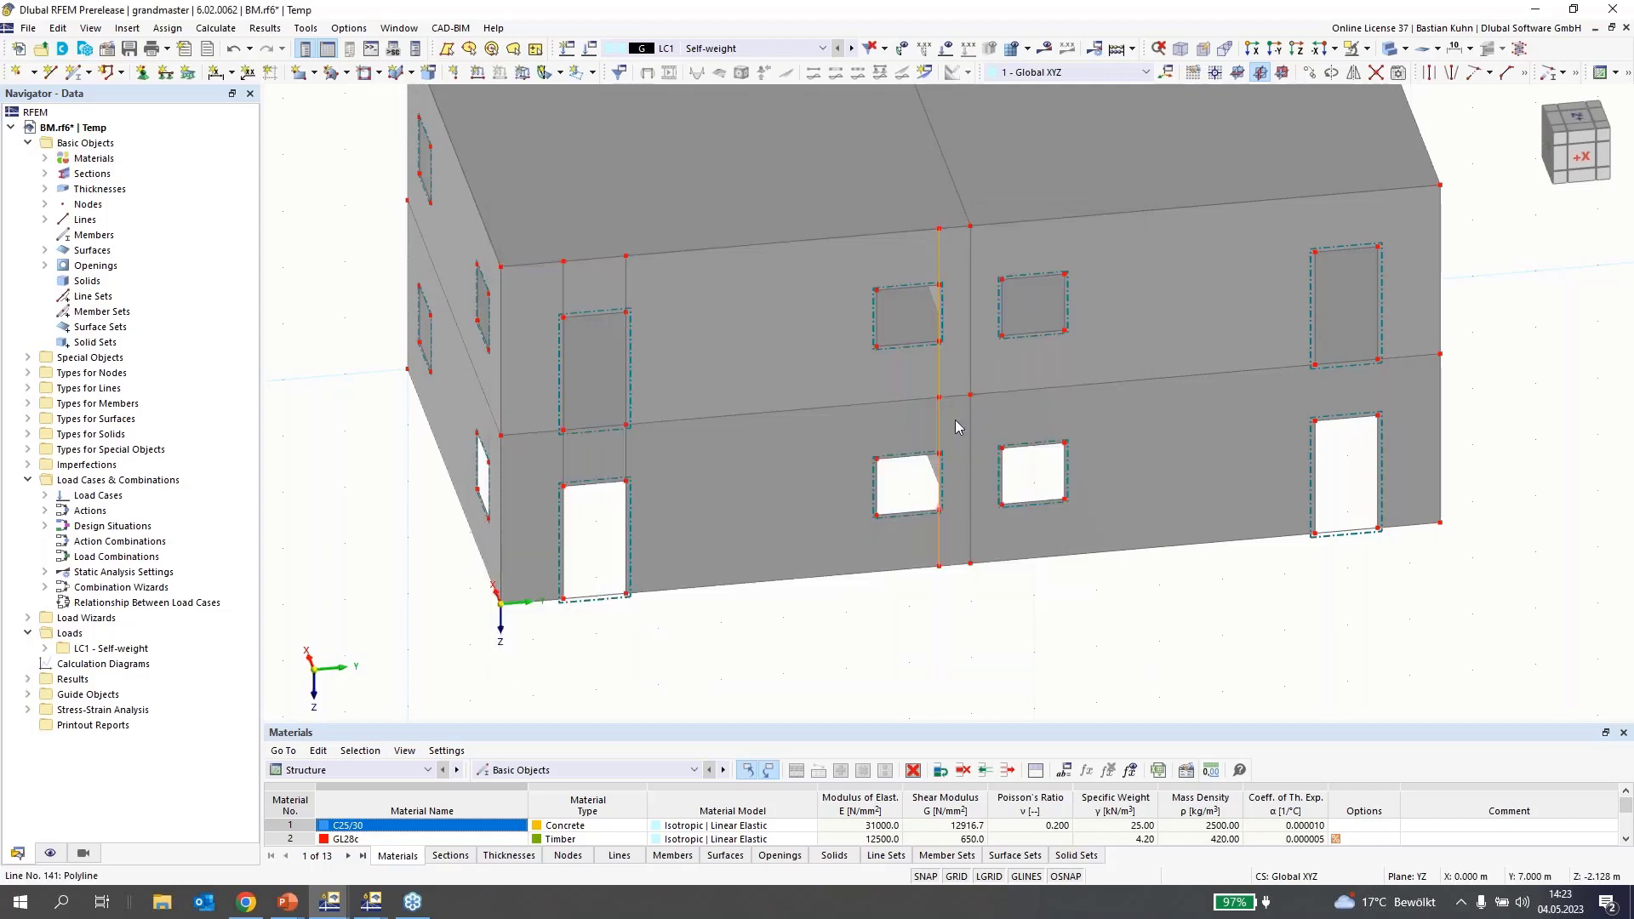
# - Copy the selected vertical lines at Y 7 m by -1 m in Y to the window's other edge
pyautogui.click(1309, 73)
pyautogui.moveTo(596, 520); pyautogui.dragTo(702, 522)
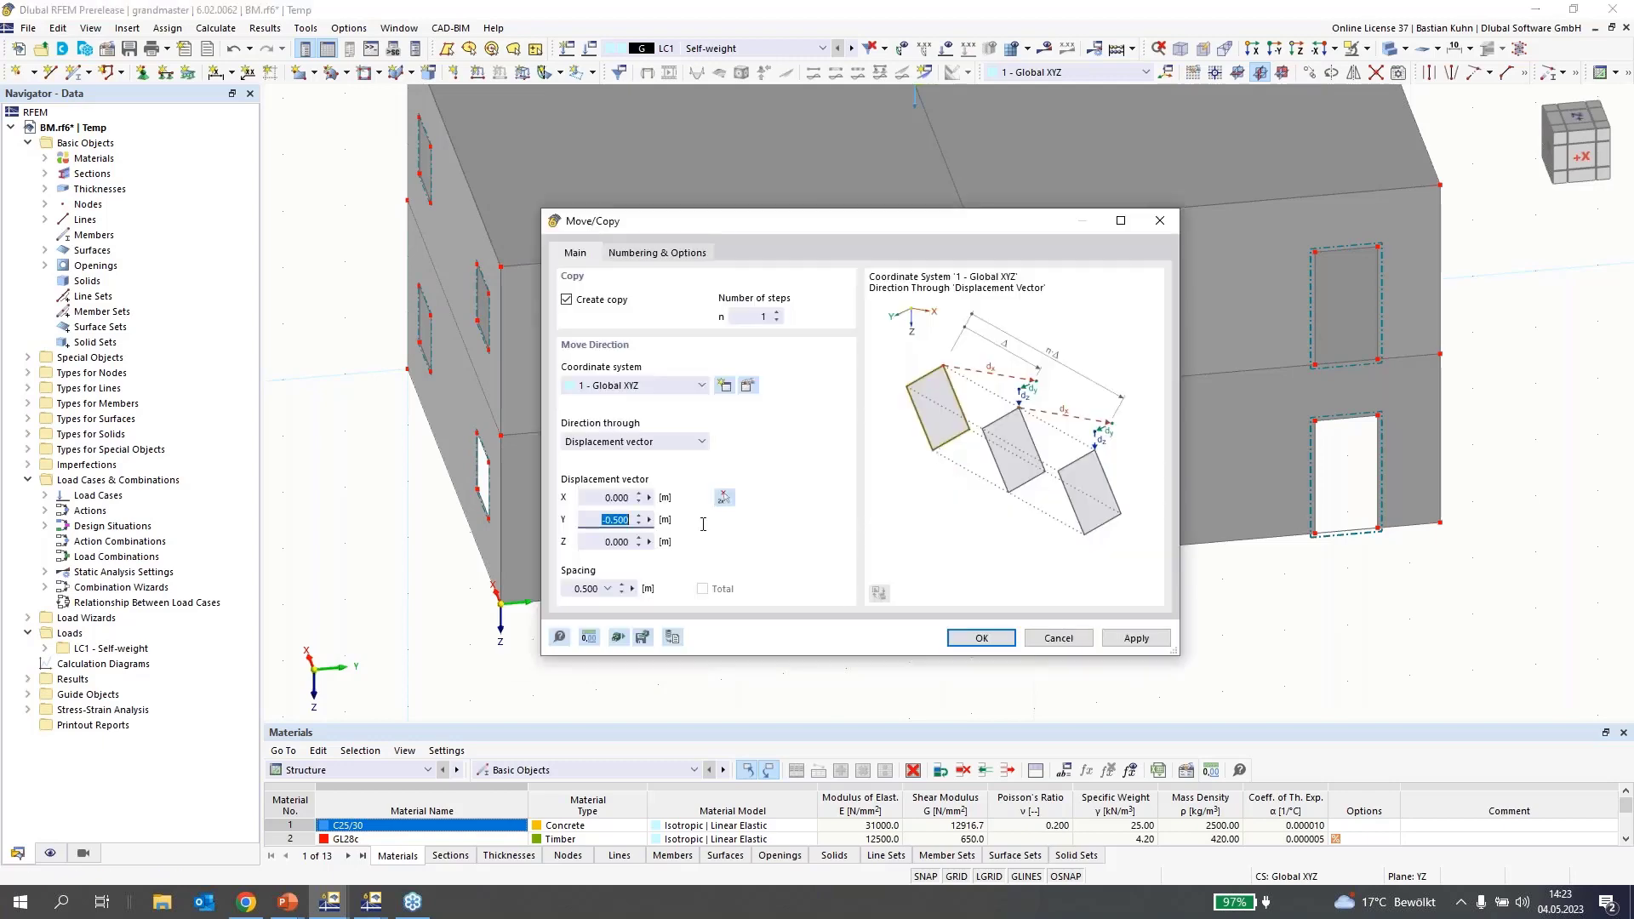
pyautogui.write('-1')
pyautogui.press('Return')
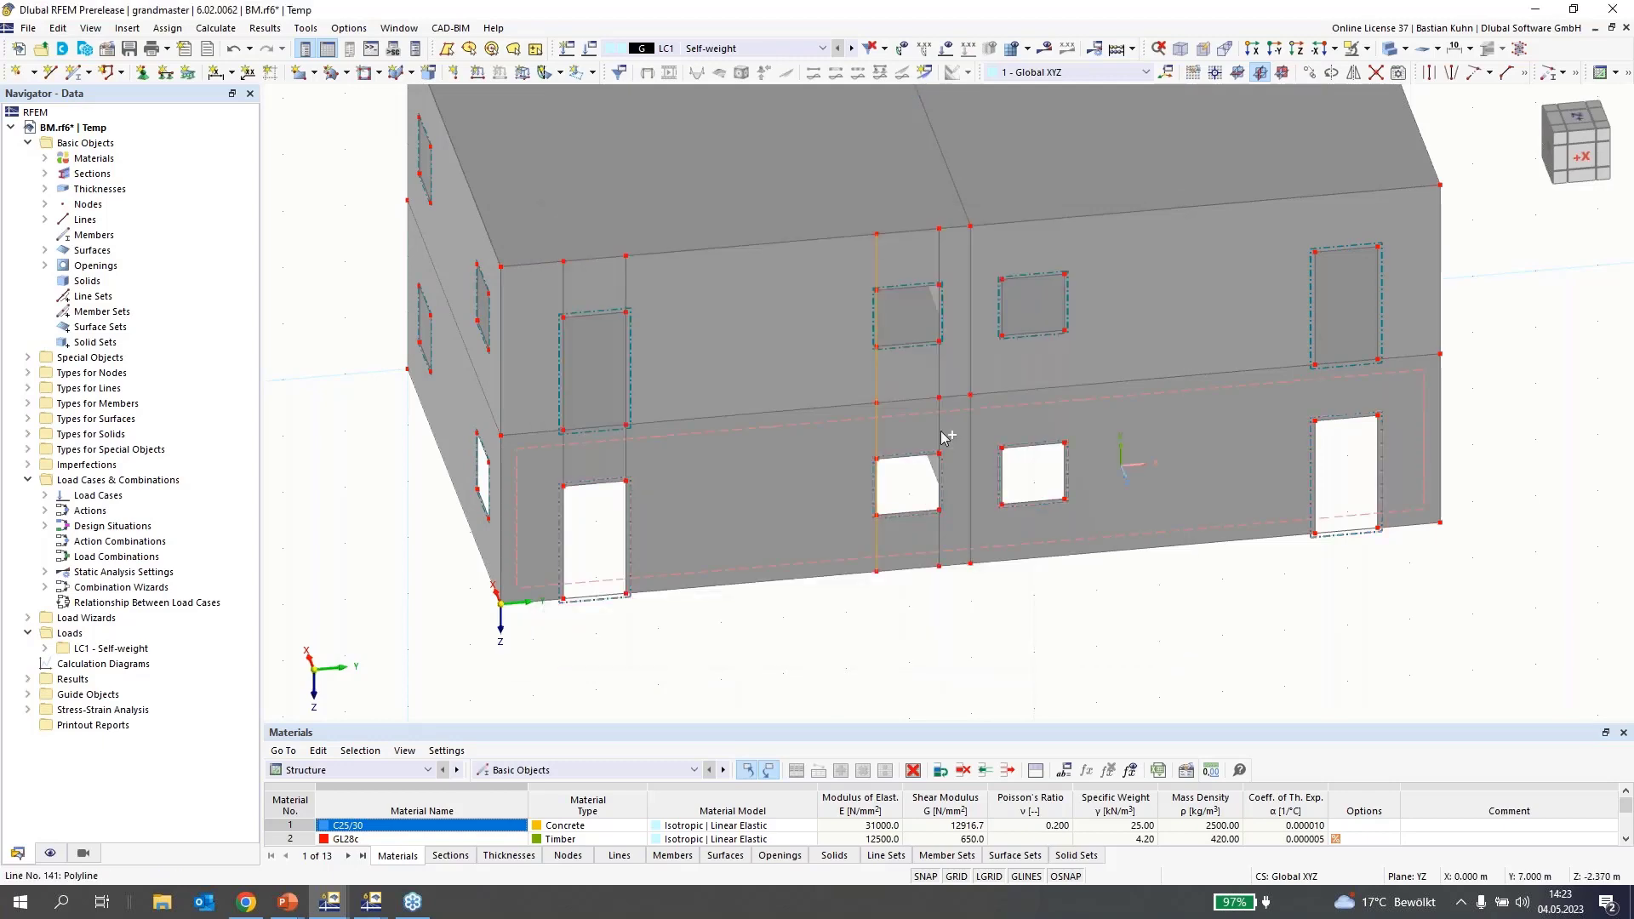
# - Copy the vertical lines at both window edges by 2 m in Y to the neighbouring window's edges
pyautogui.keyDown('ctrl'); pyautogui.click(940, 434); pyautogui.keyUp('ctrl')
pyautogui.click(1260, 80)
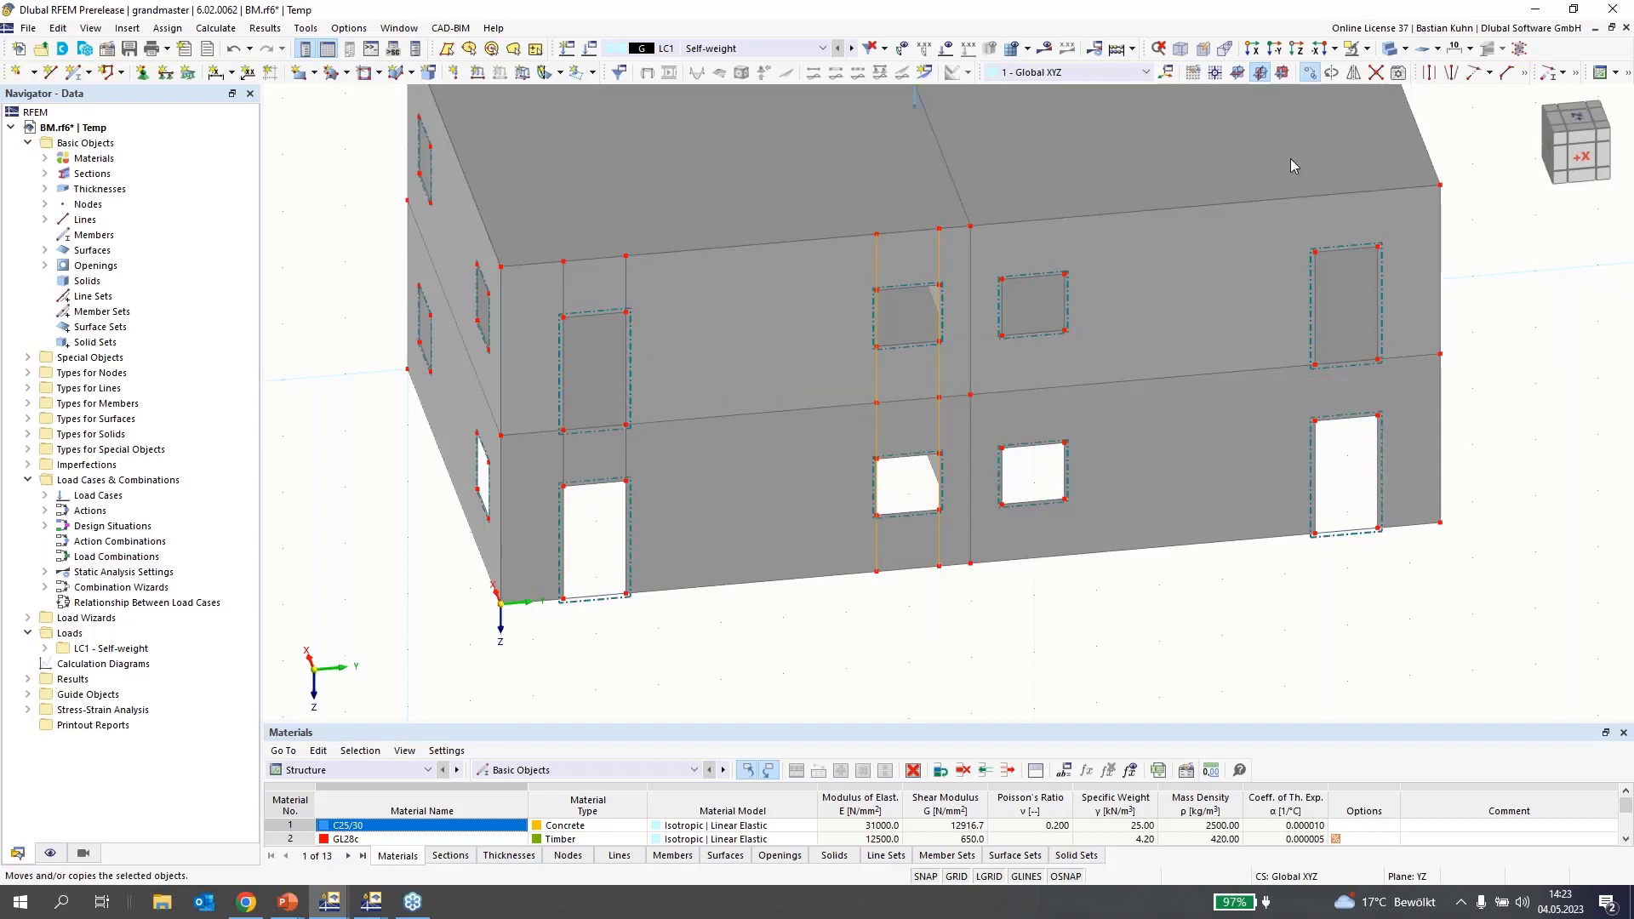
pyautogui.click(723, 498)
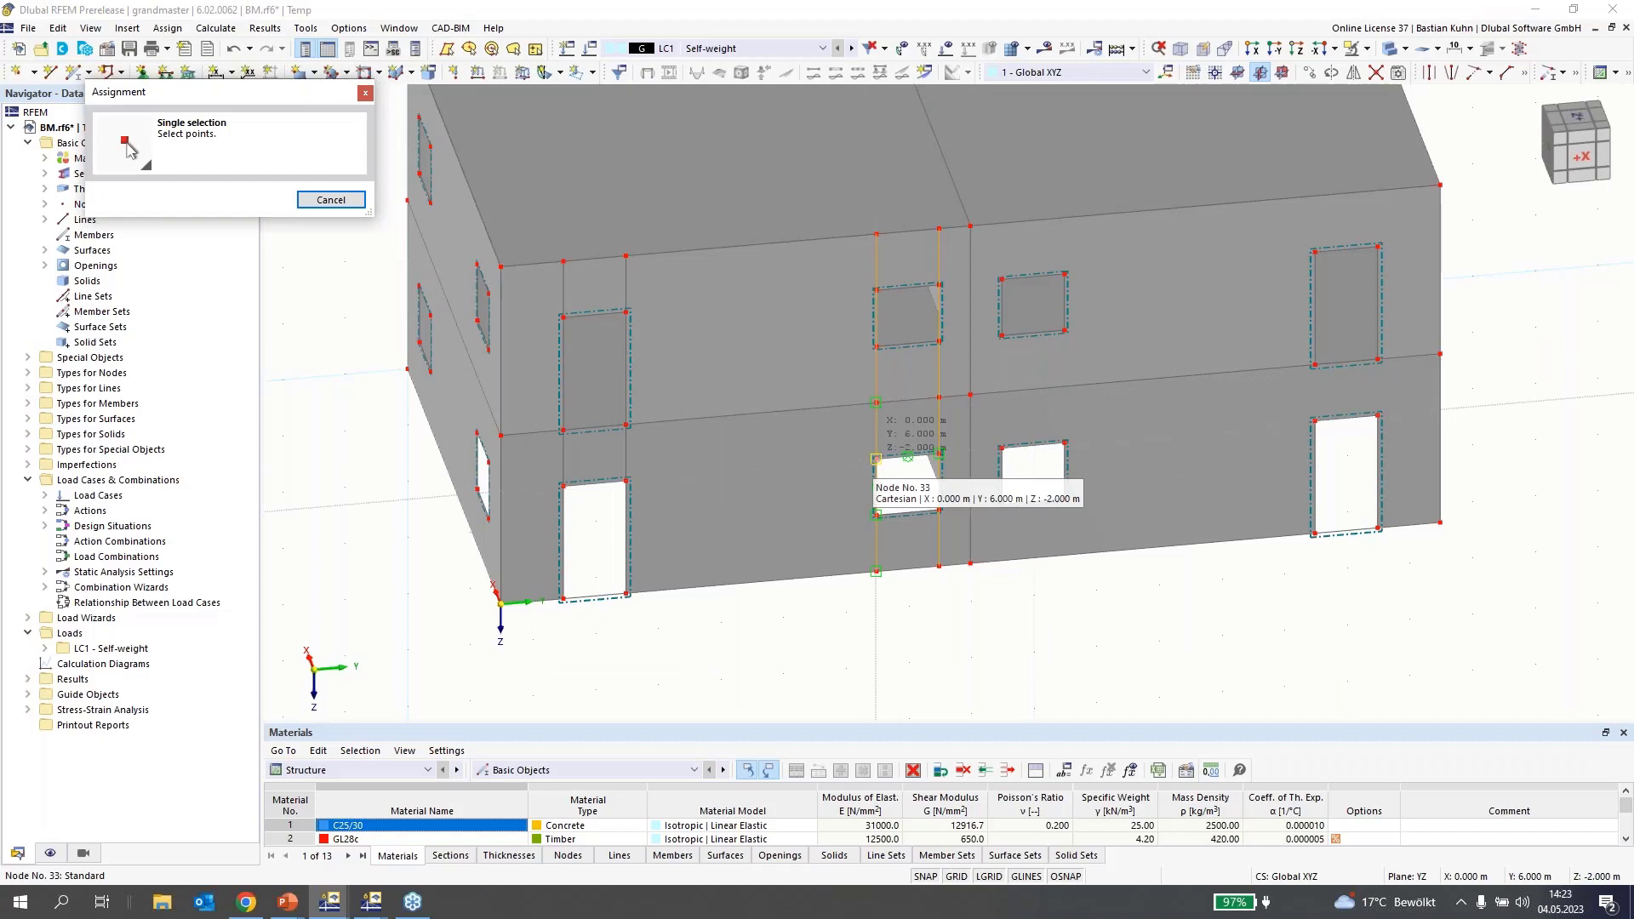
pyautogui.click(876, 460)
pyautogui.click(935, 643)
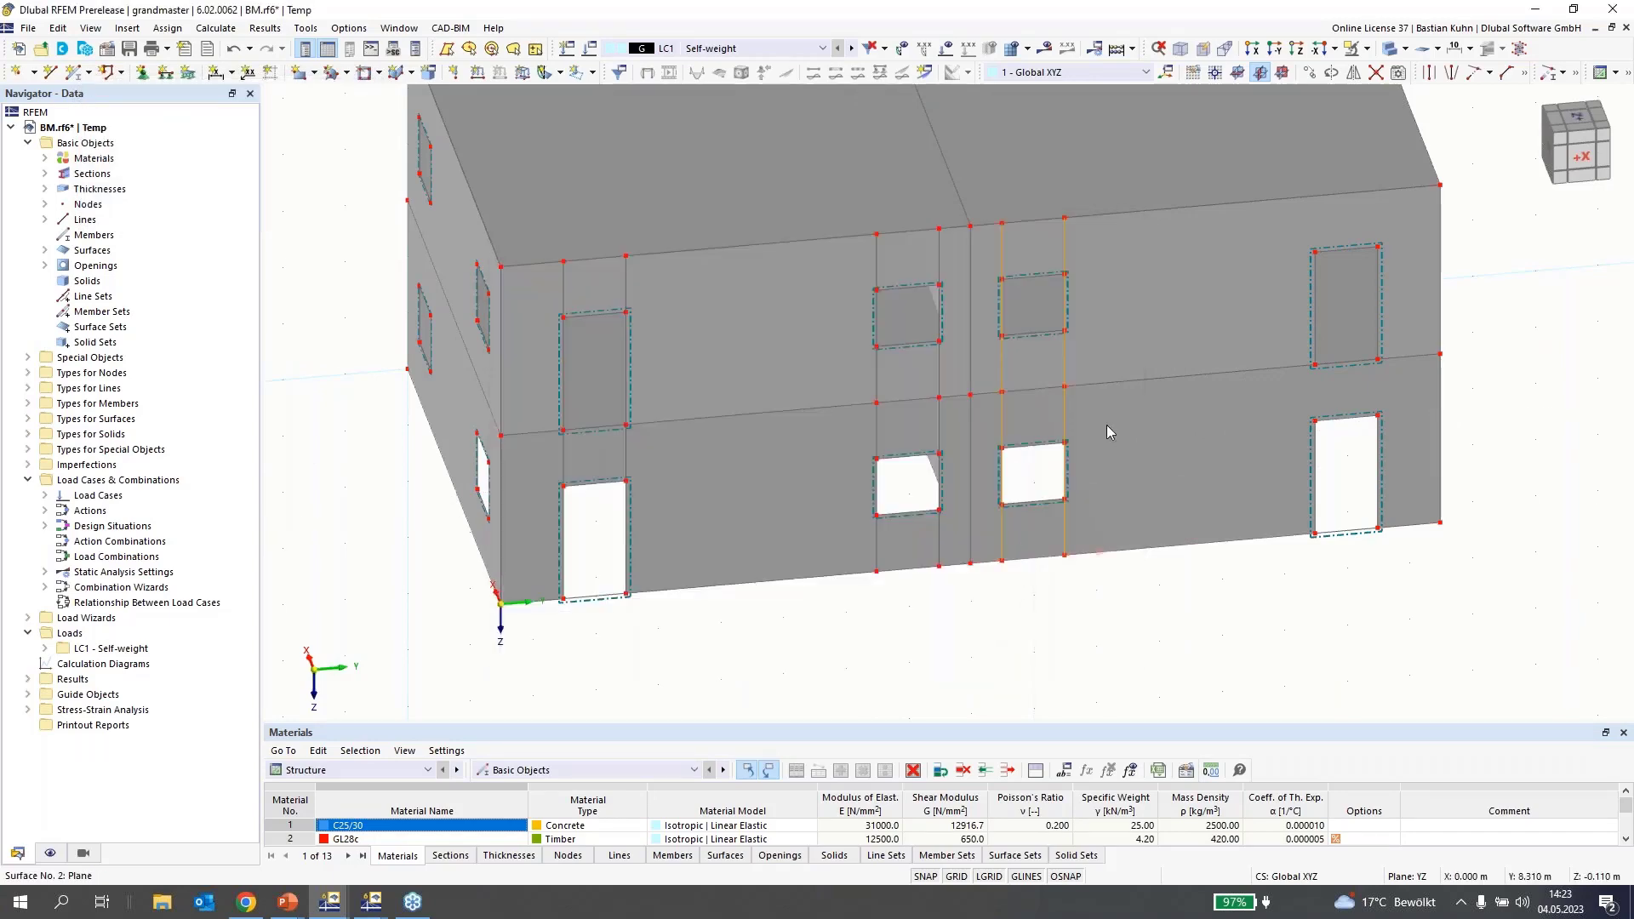
# - Copy the selected pair of vertical lines from Y 8 m by 5 m in Y to the far door's edges
pyautogui.click(1309, 72)
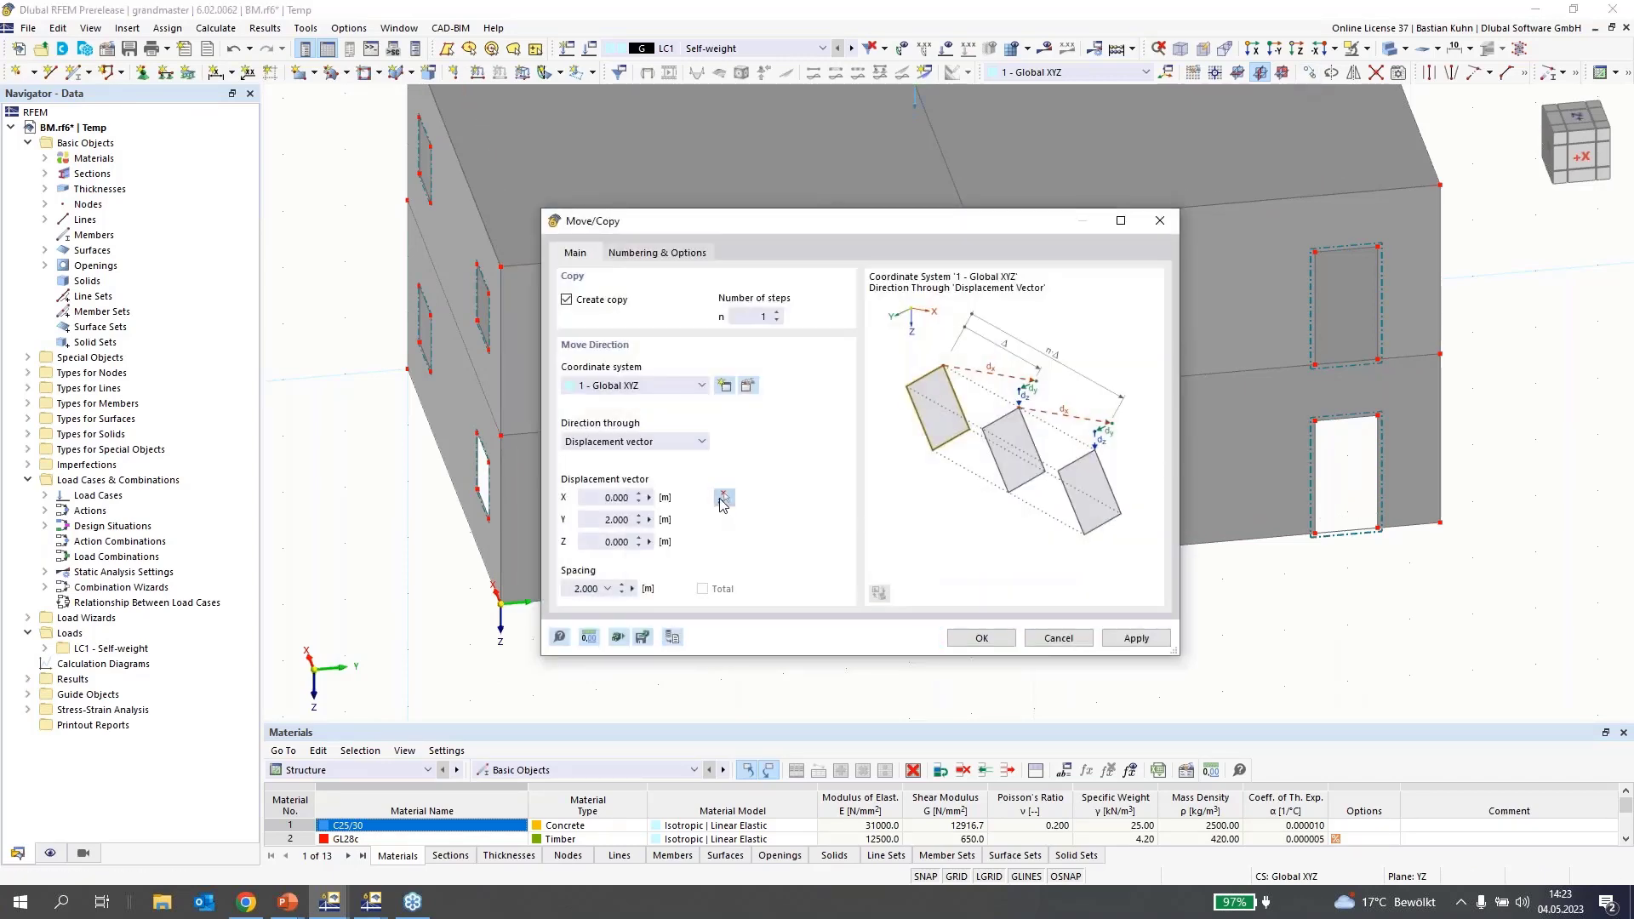
pyautogui.click(724, 497)
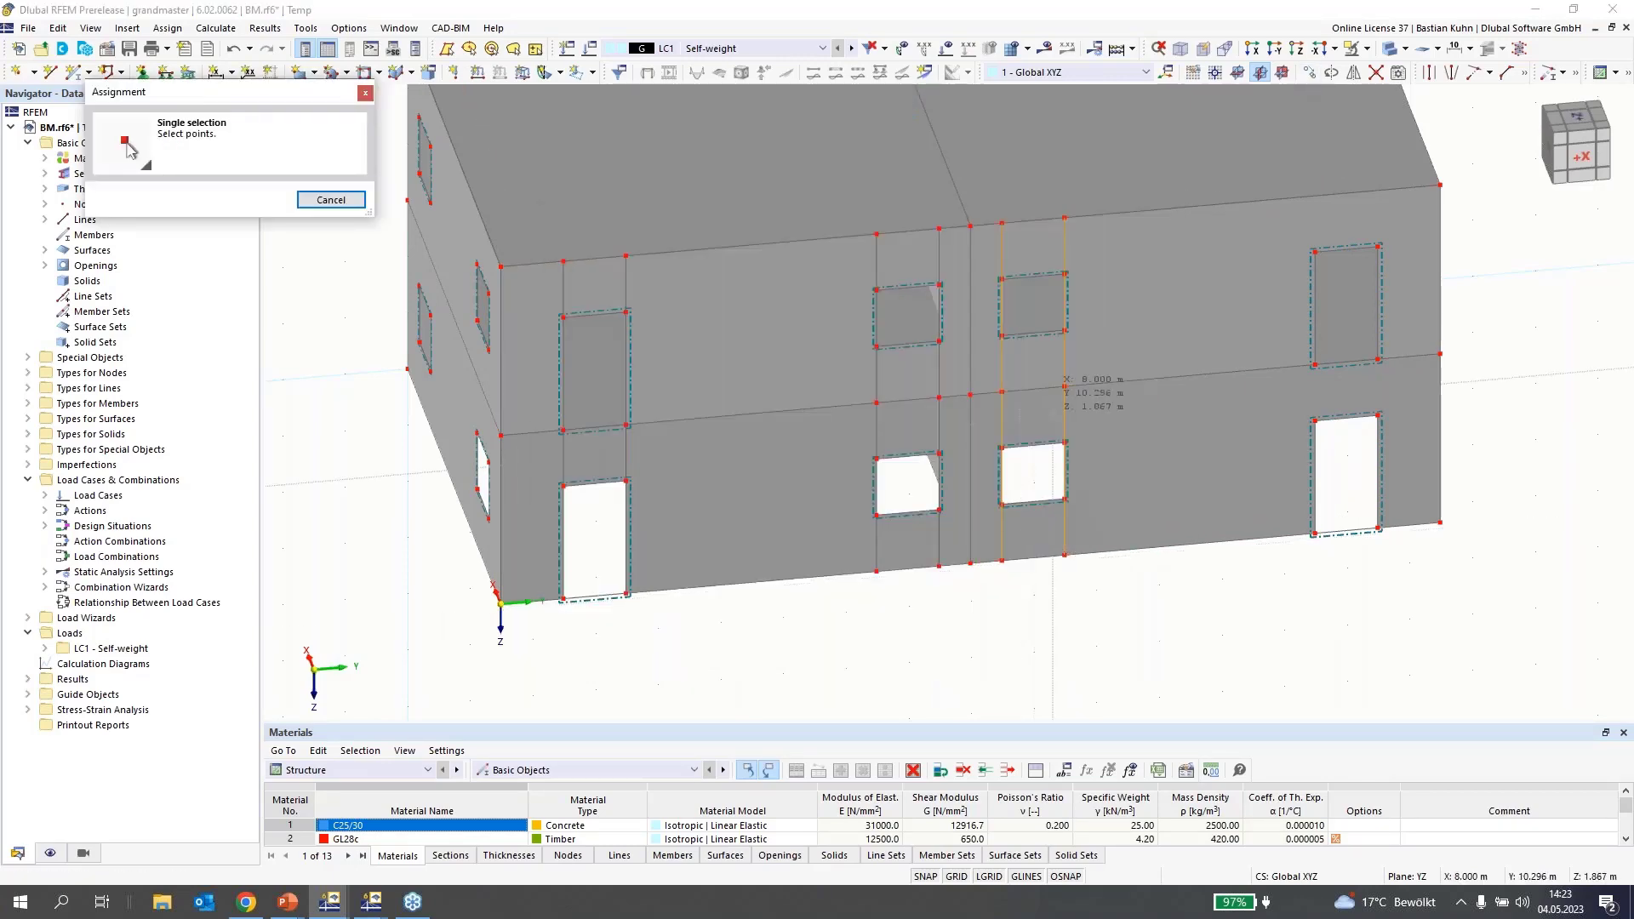
pyautogui.click(1002, 391)
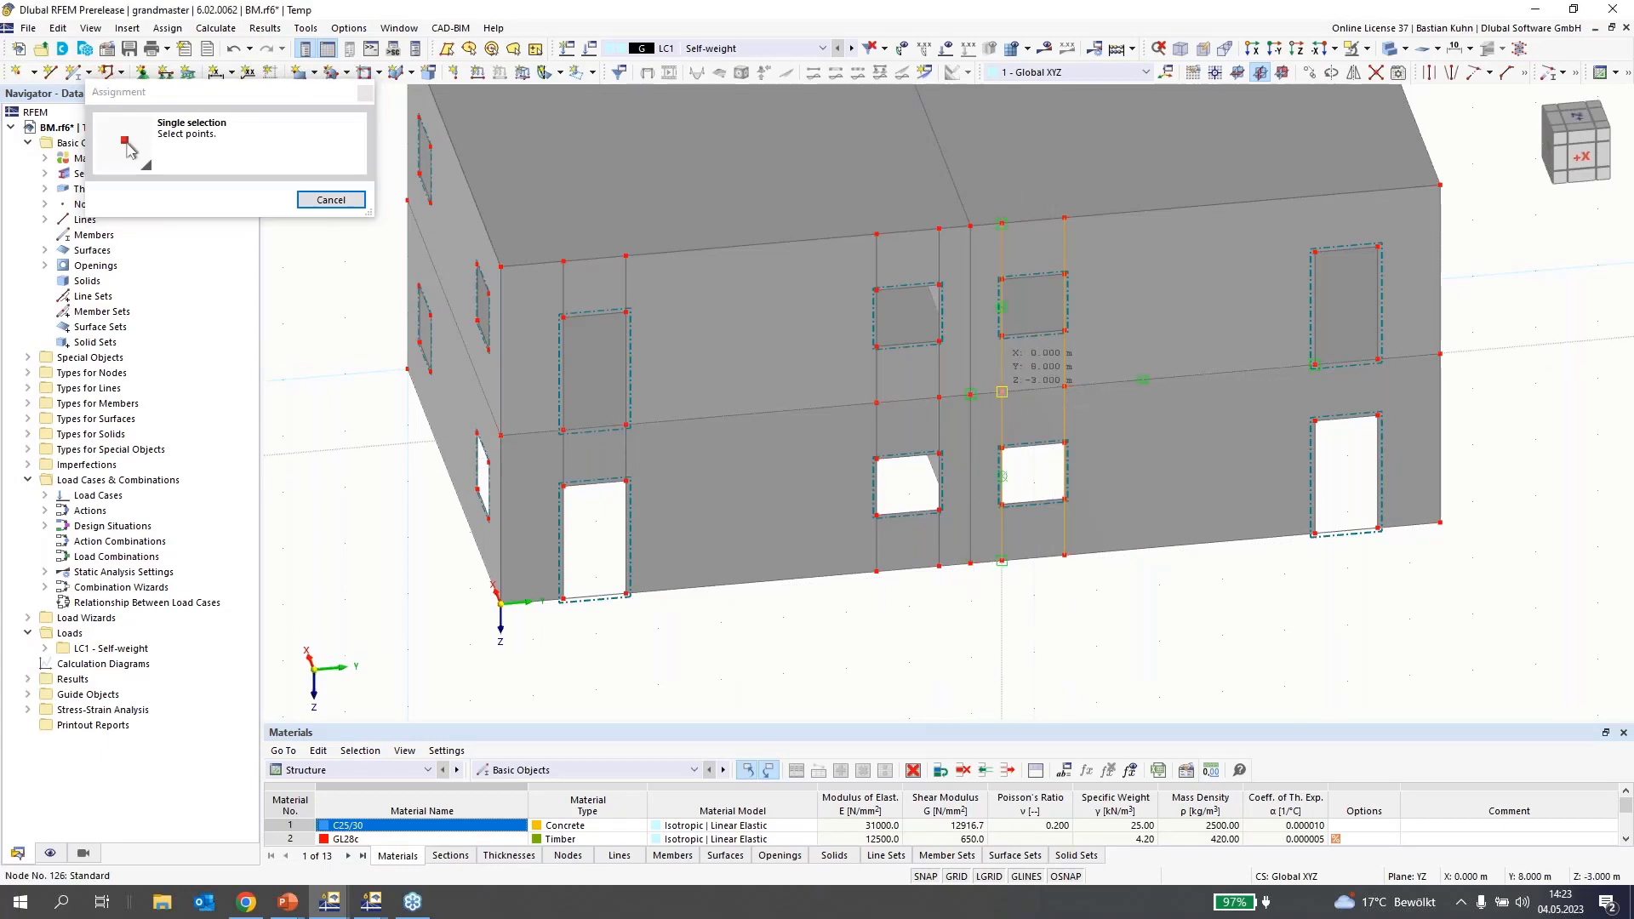
pyautogui.click(1315, 364)
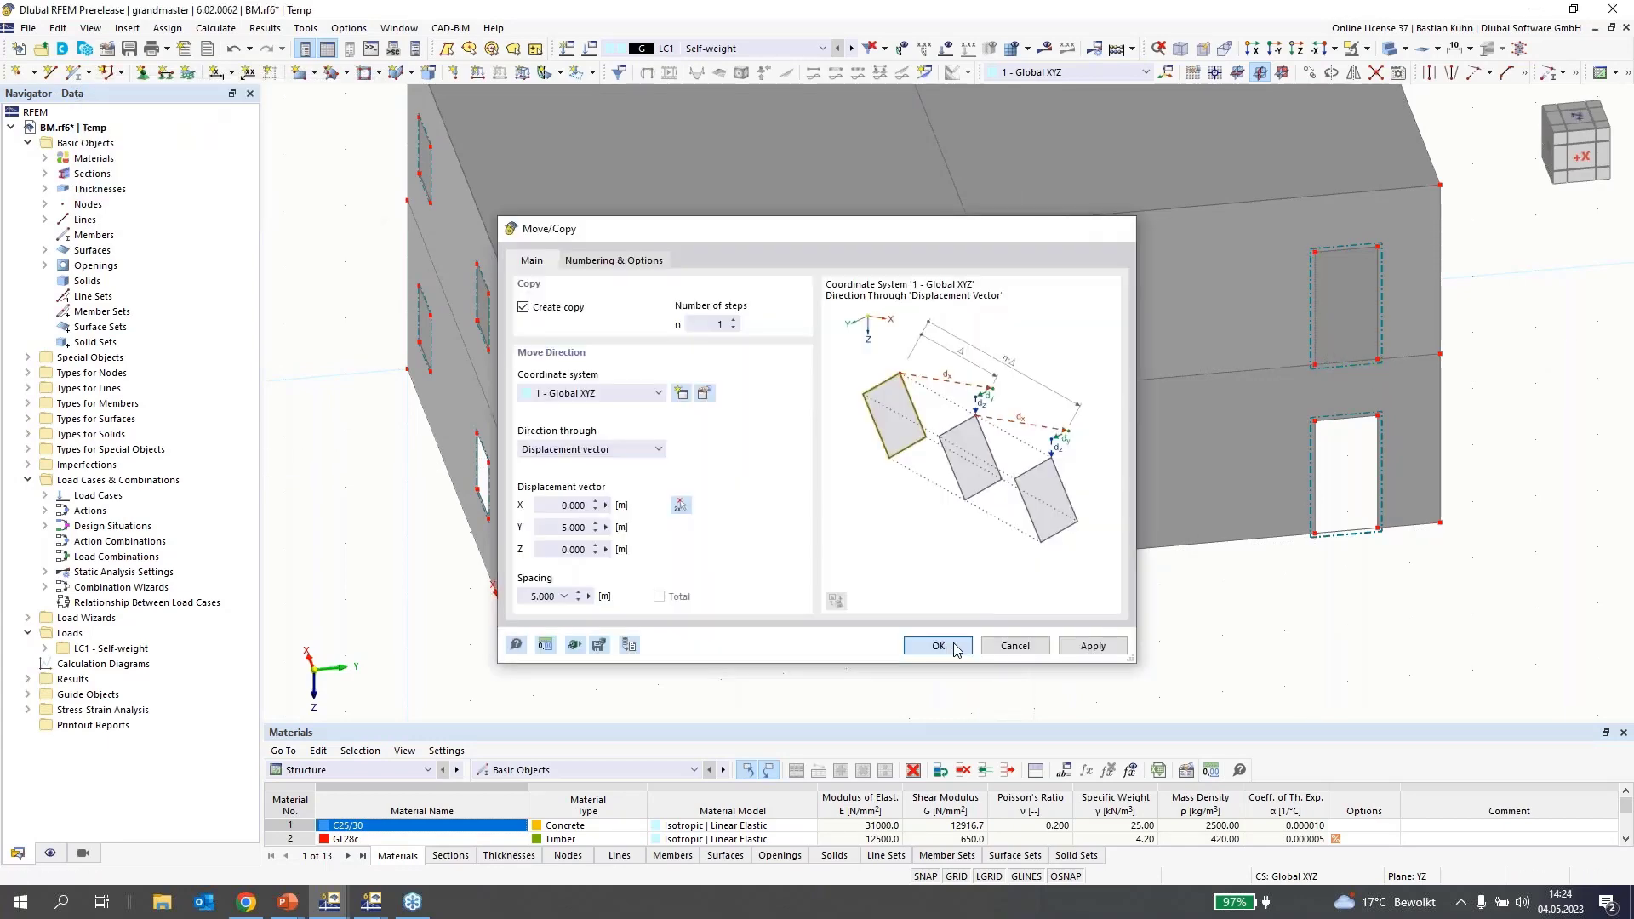
pyautogui.click(938, 646)
# - Copy the vertical corner lines at both ends of the X 0 m wall by 1 m in X, making two copies
pyautogui.scroll(-3, 941, 621)
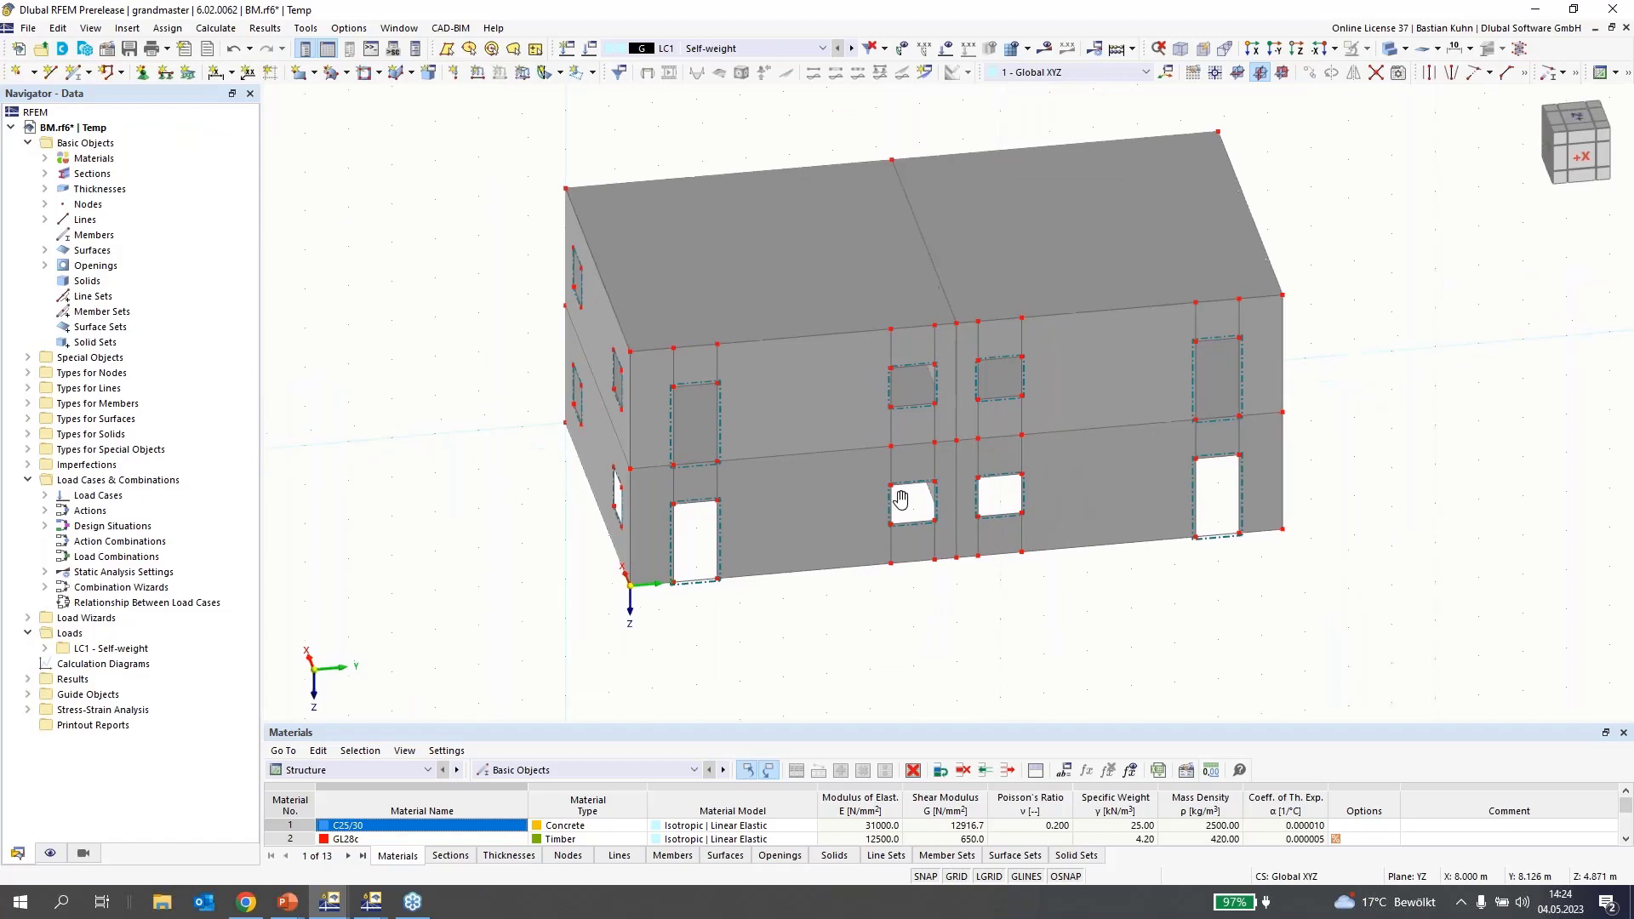
pyautogui.moveTo(900, 500); pyautogui.dragTo(885, 681, button='middle')
pyautogui.scroll(1, 885, 681)
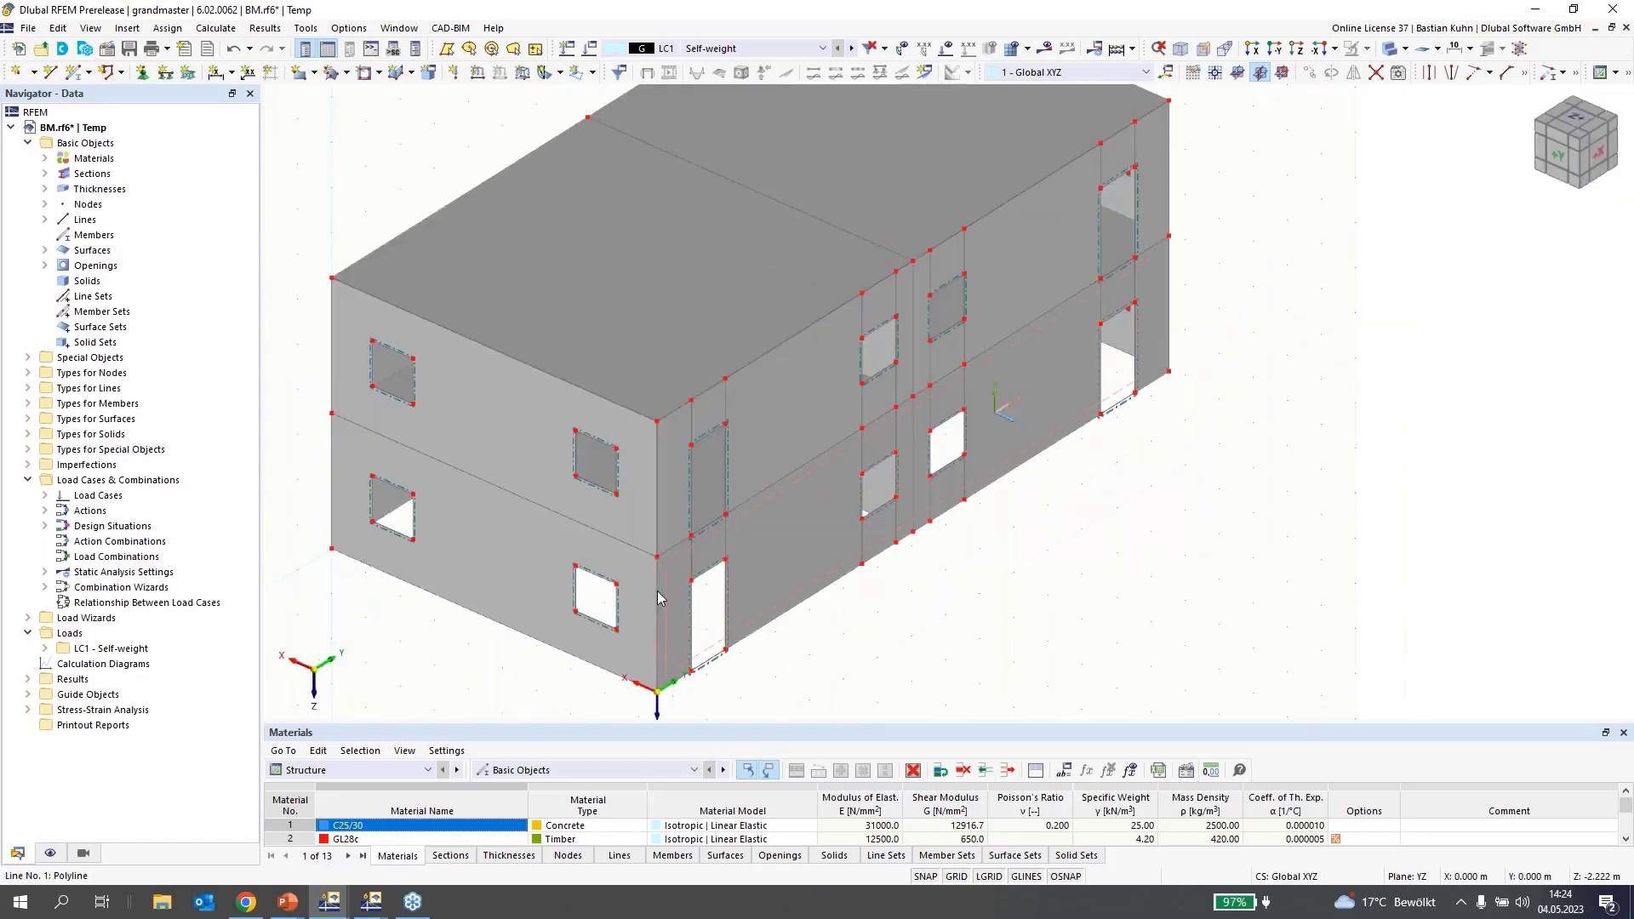
pyautogui.click(658, 595)
pyautogui.keyDown('ctrl'); pyautogui.click(658, 505); pyautogui.keyUp('ctrl')
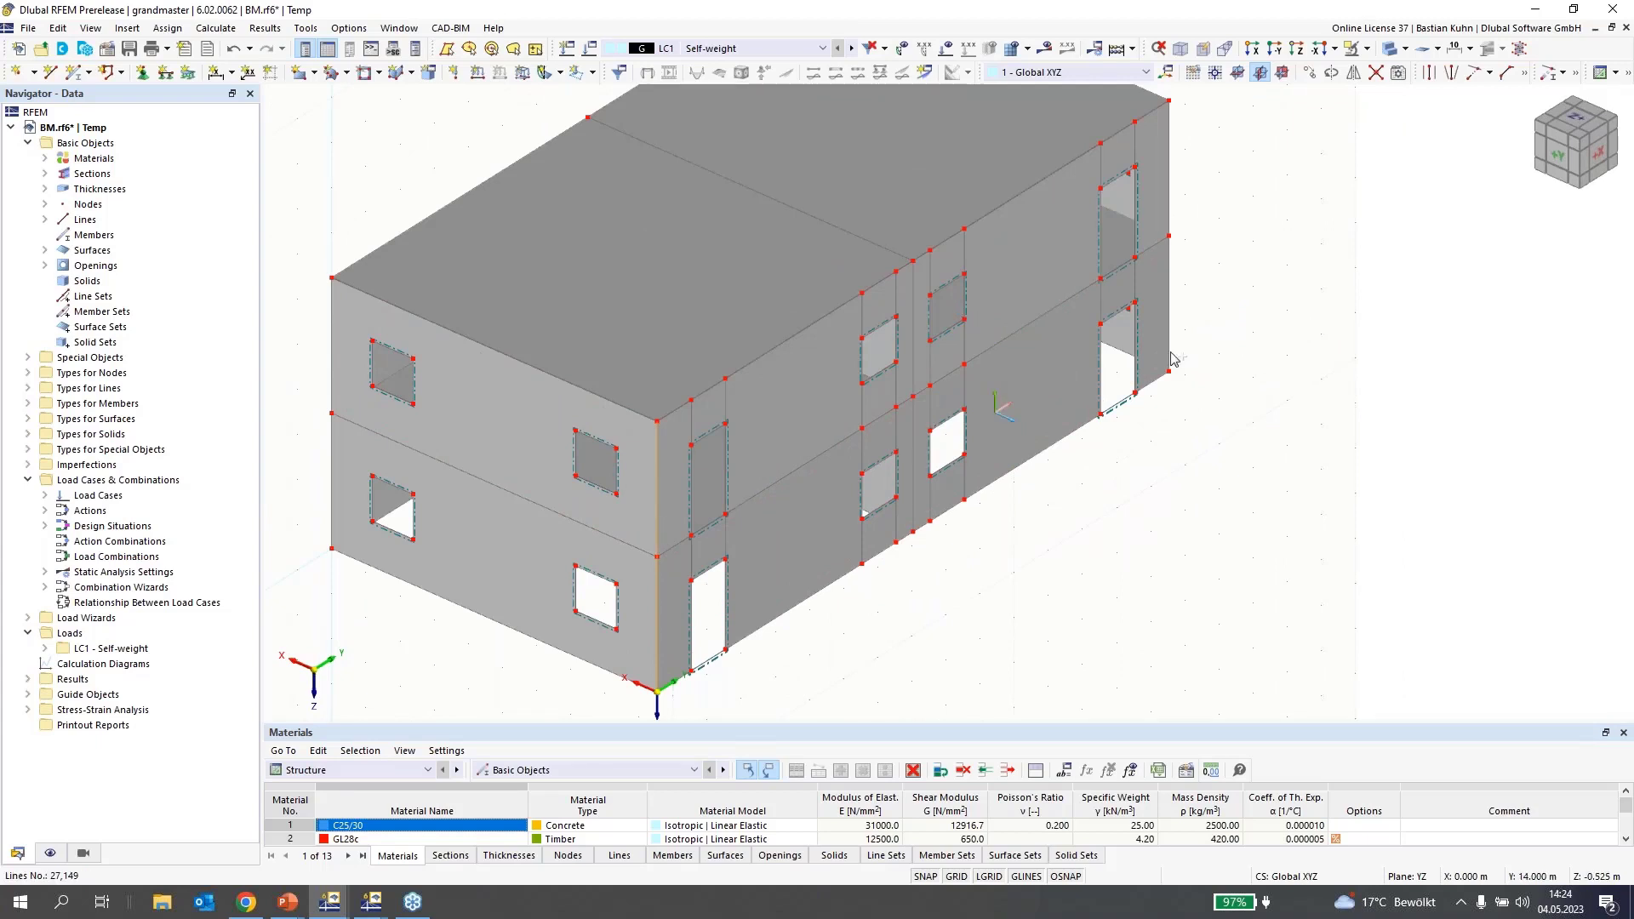
pyautogui.keyDown('ctrl'); pyautogui.click(1169, 306); pyautogui.keyUp('ctrl')
pyautogui.click(1310, 73)
pyautogui.click(776, 312)
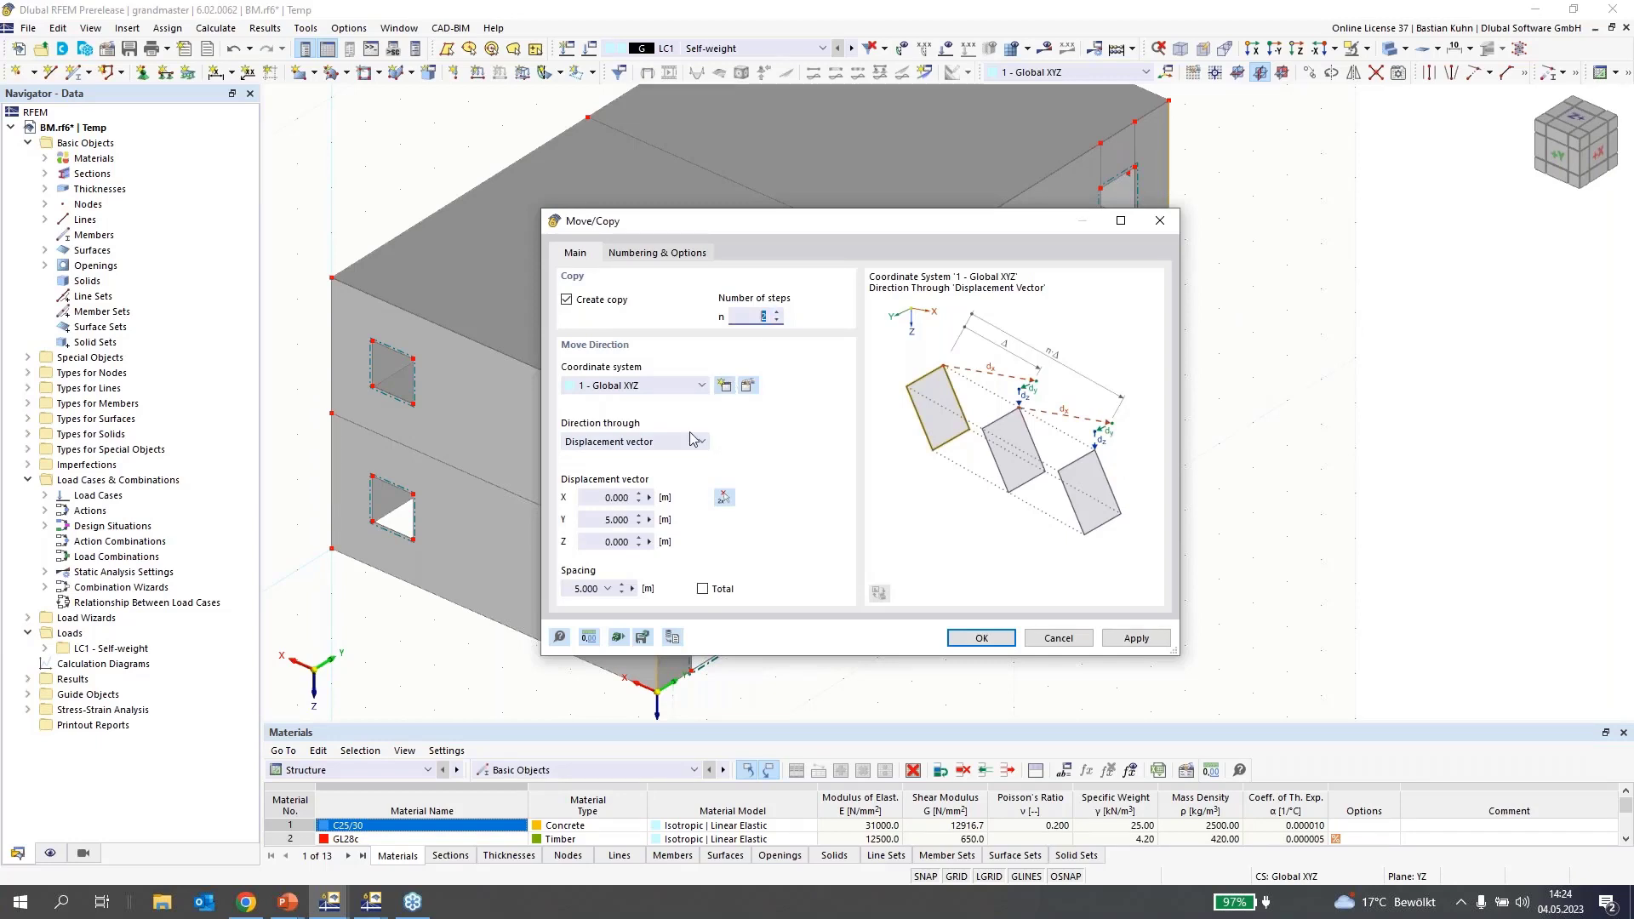
pyautogui.click(614, 497)
pyautogui.write('1')
pyautogui.click(608, 520)
pyautogui.write('0')
pyautogui.click(983, 640)
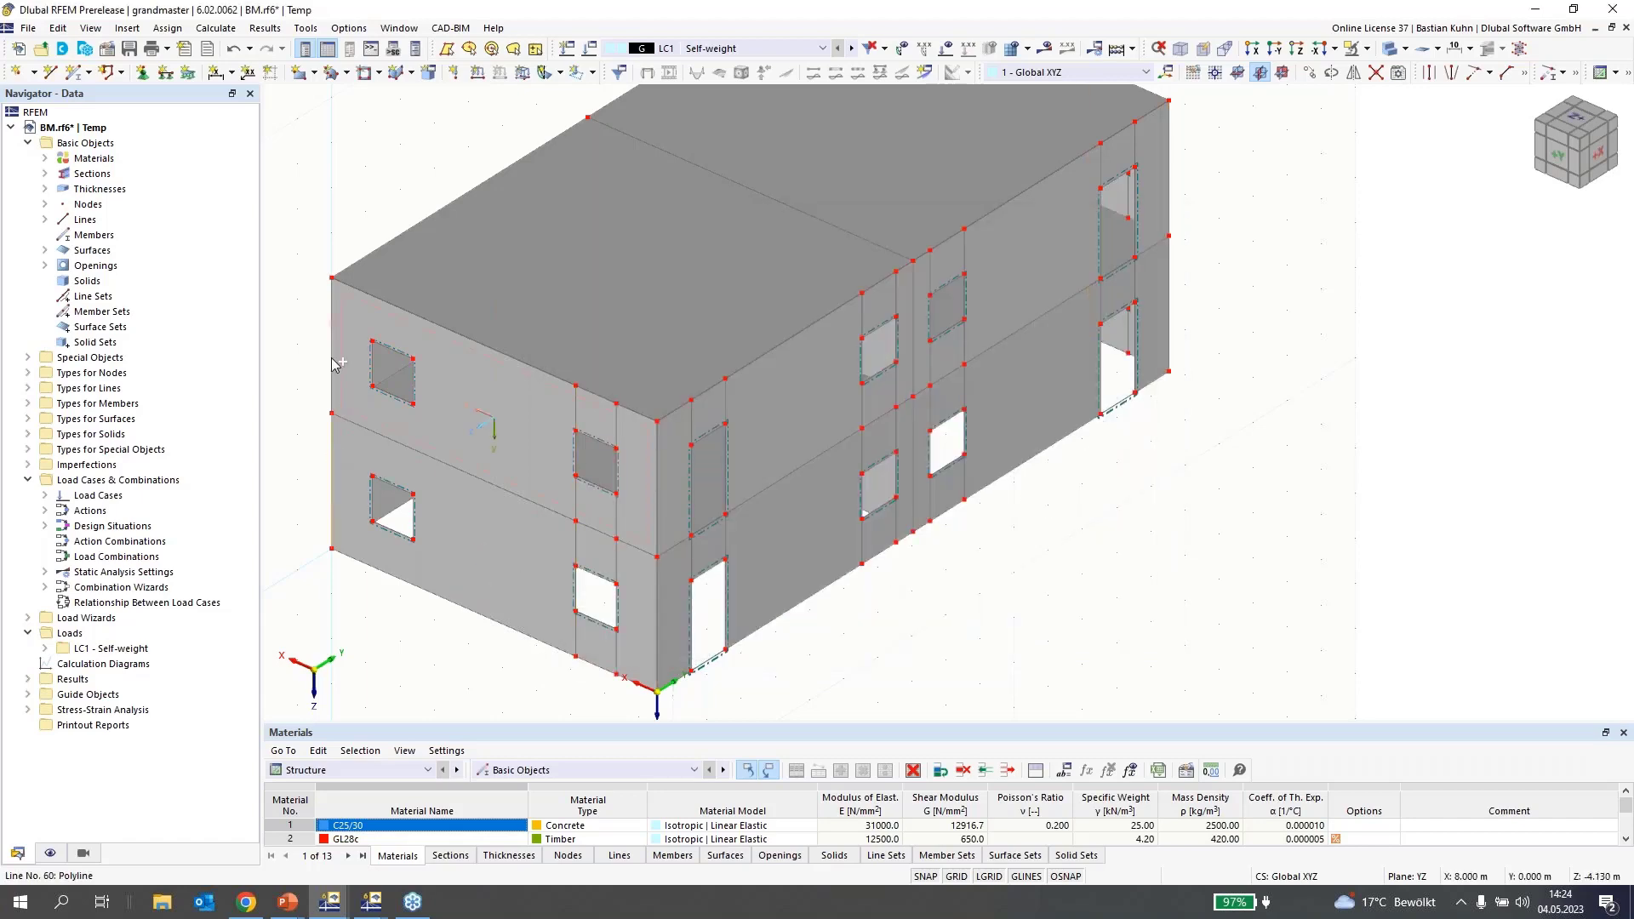
# - Copy the vertical corner lines at both ends of the X 8 m wall by -1 m in X, making two copies
pyautogui.keyDown('ctrl'); pyautogui.moveTo(322, 304); pyautogui.dragTo(473, 665, button='middle'); pyautogui.keyUp('ctrl')
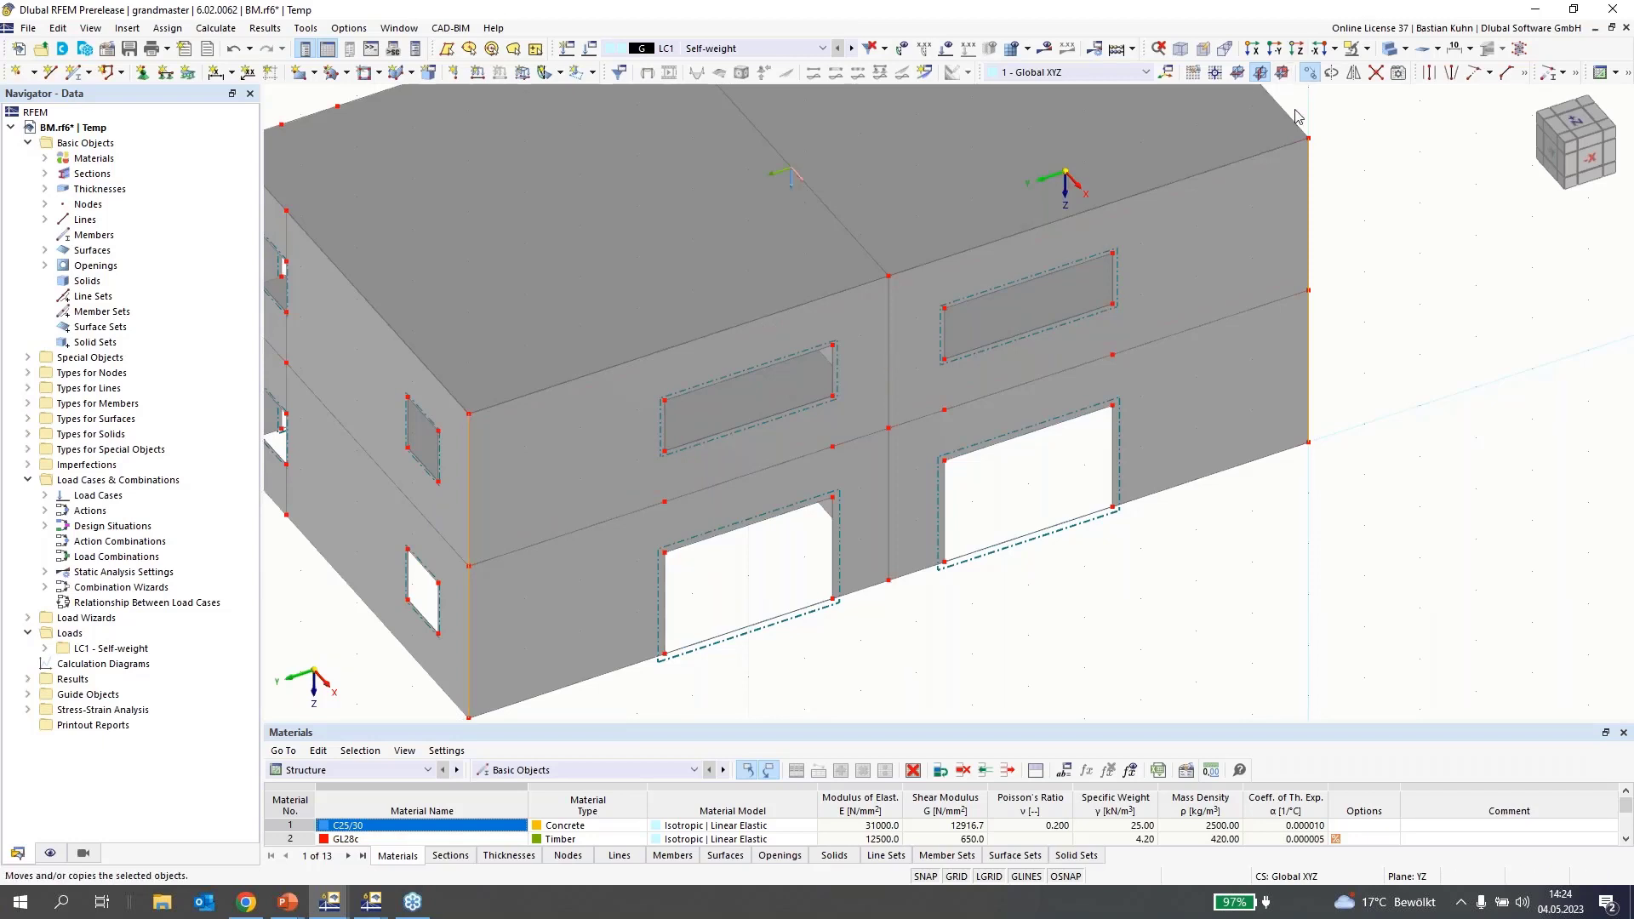
pyautogui.click(1309, 71)
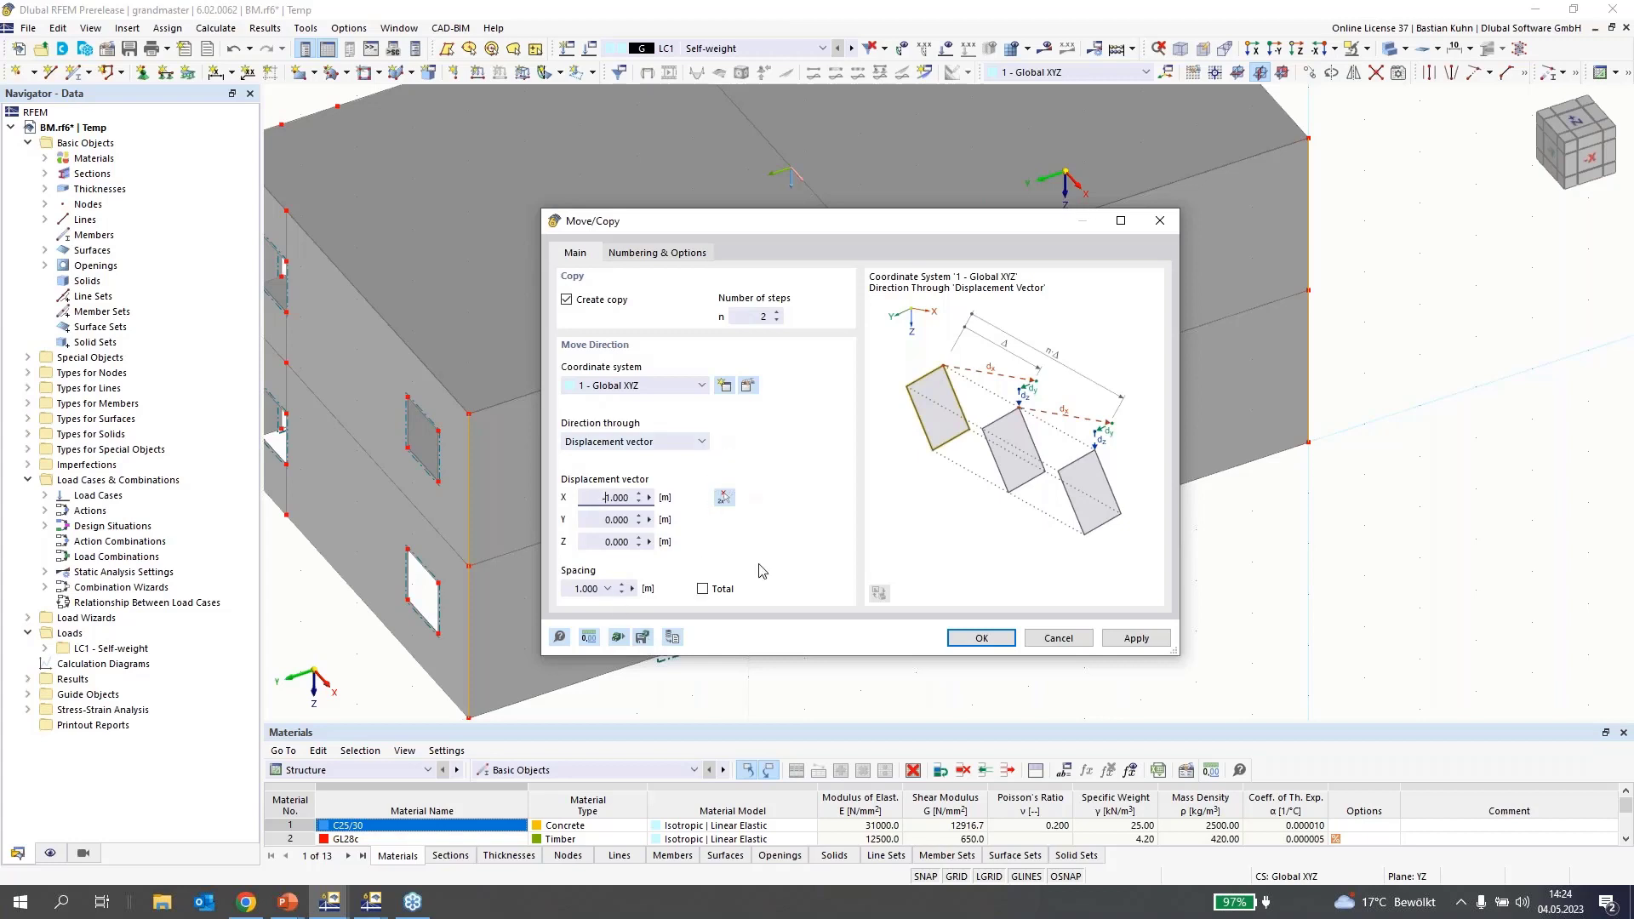
pyautogui.click(971, 640)
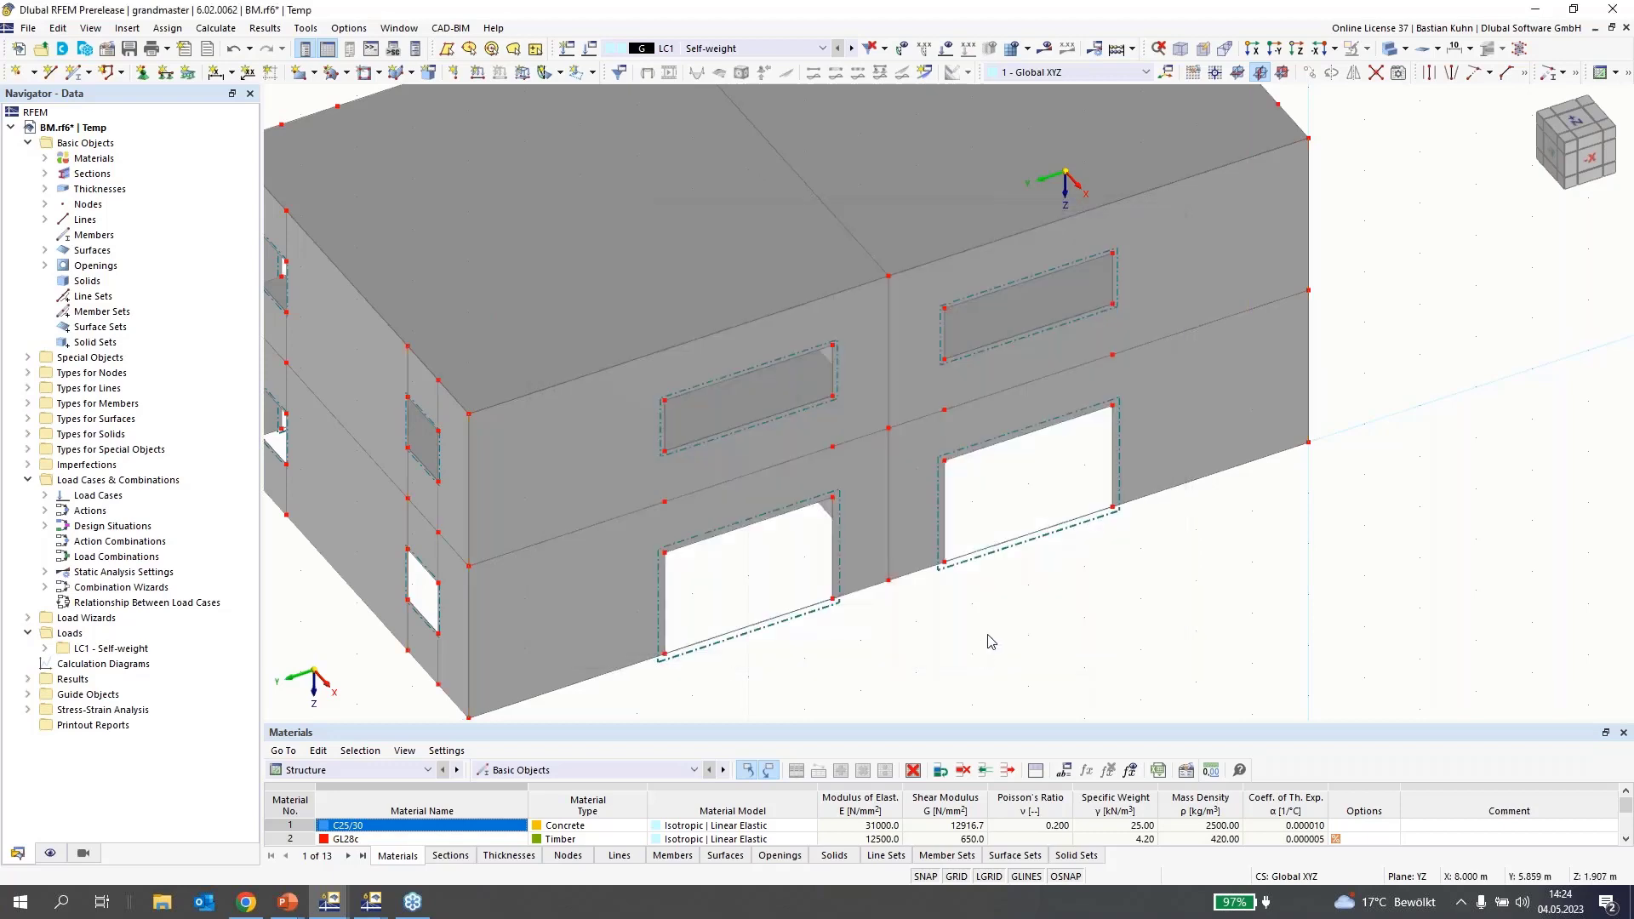
# - Copy the vertical lines of both storeys at Y 7.5 m in the X 8 m wall by -1 m in Y
pyautogui.keyDown('ctrl'); pyautogui.moveTo(1004, 637); pyautogui.dragTo(920, 385, button='middle'); pyautogui.keyUp('ctrl')
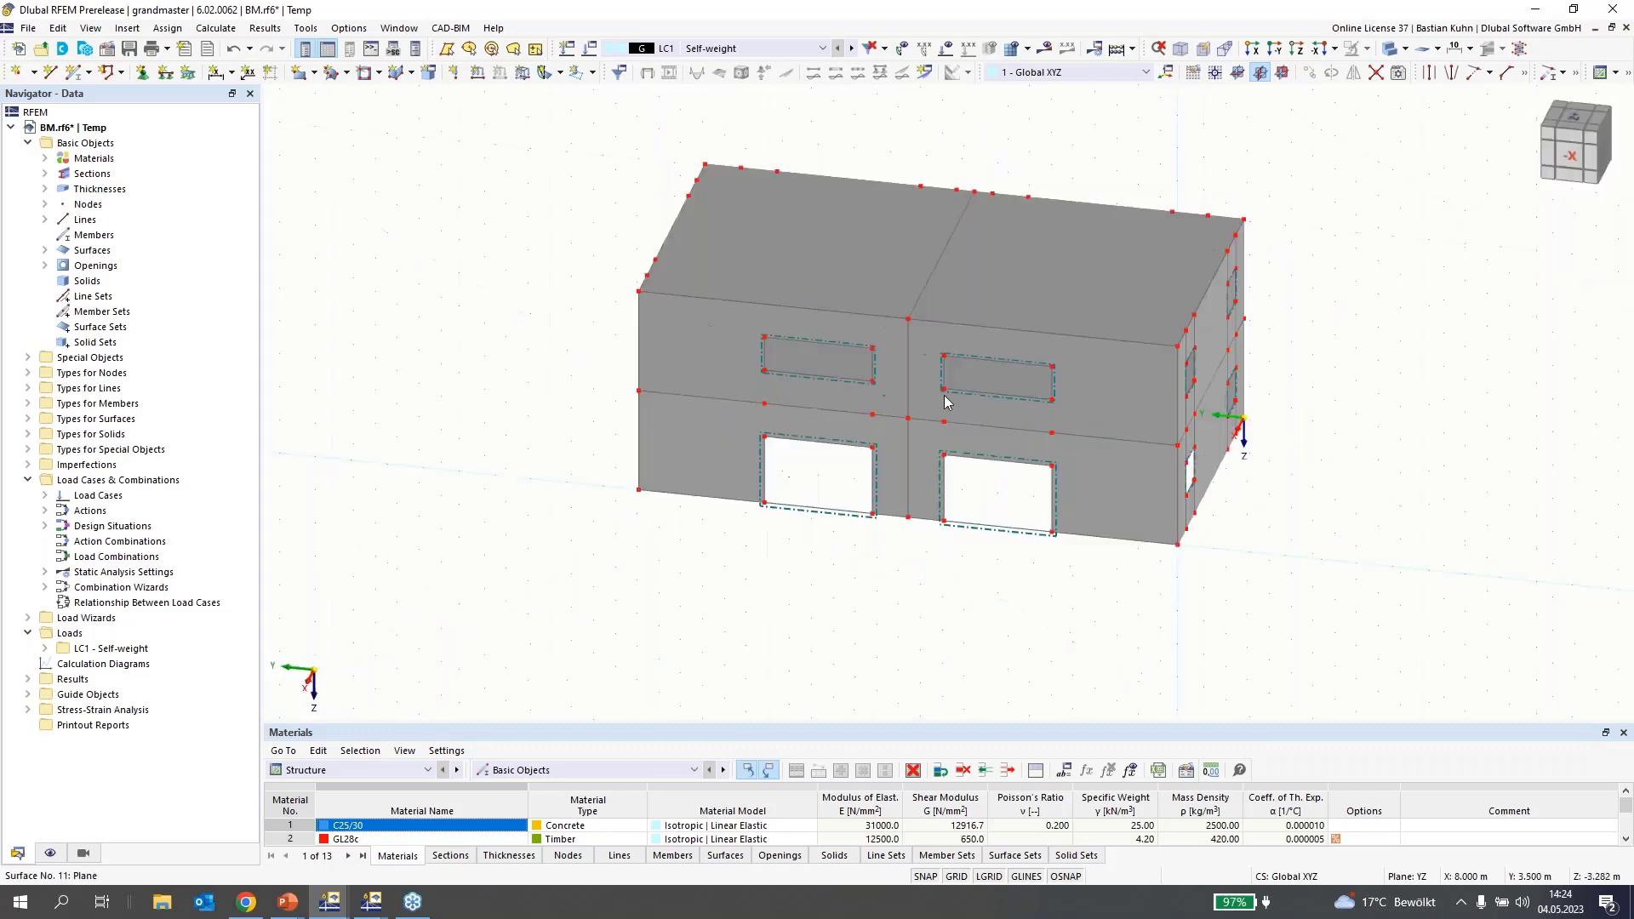
pyautogui.click(908, 373)
pyautogui.keyDown('ctrl'); pyautogui.click(907, 441); pyautogui.keyUp('ctrl')
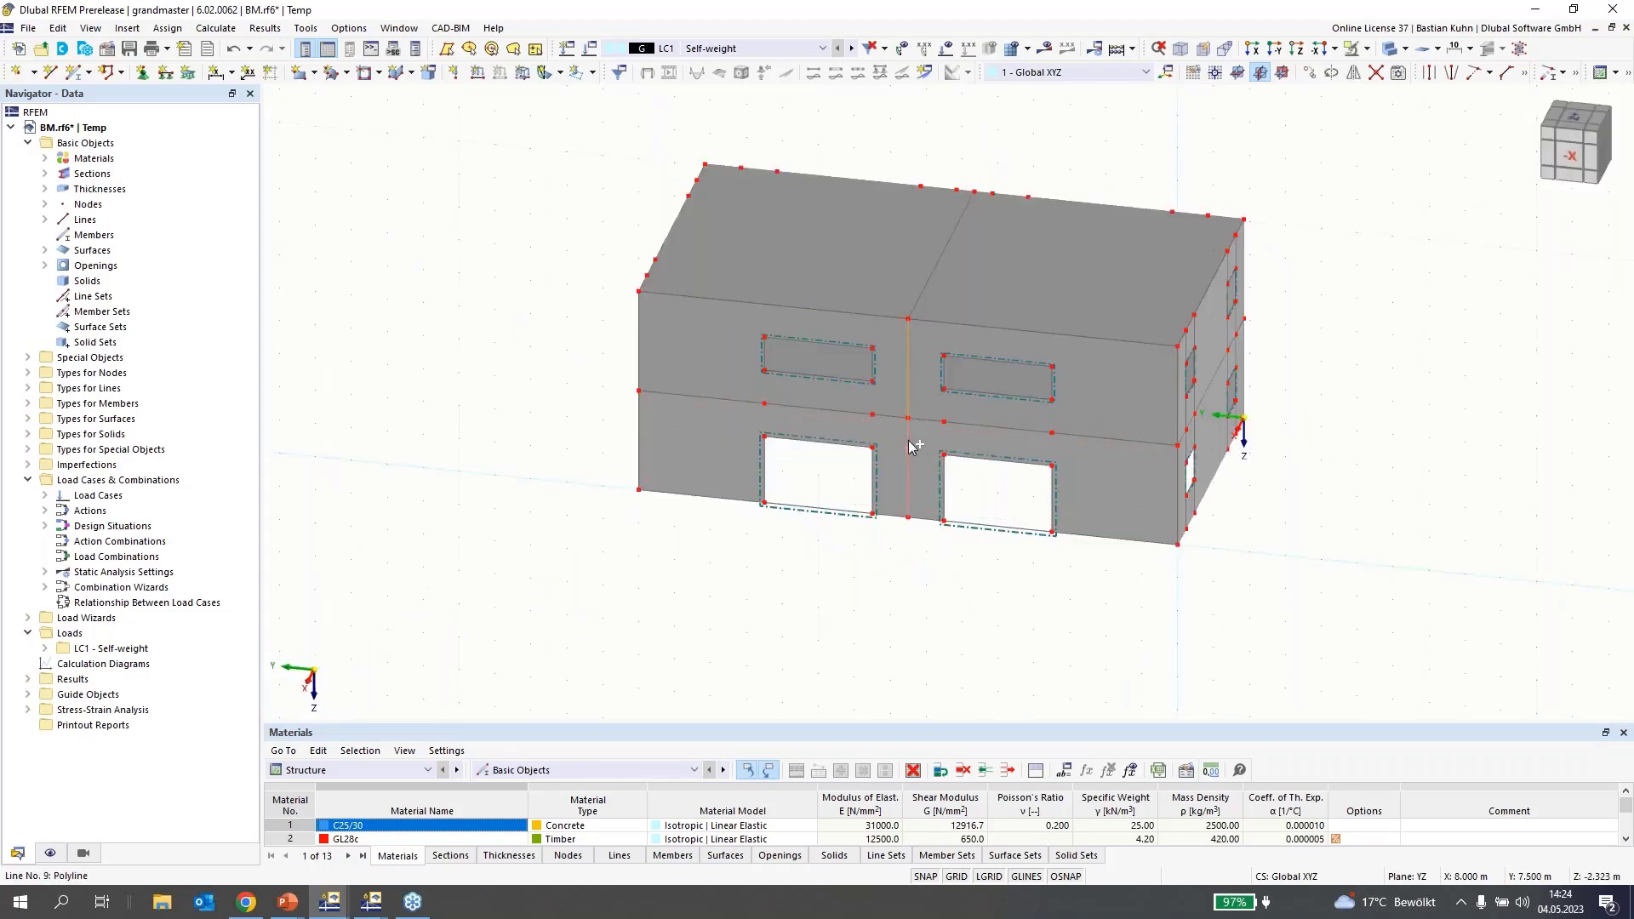
pyautogui.click(1308, 72)
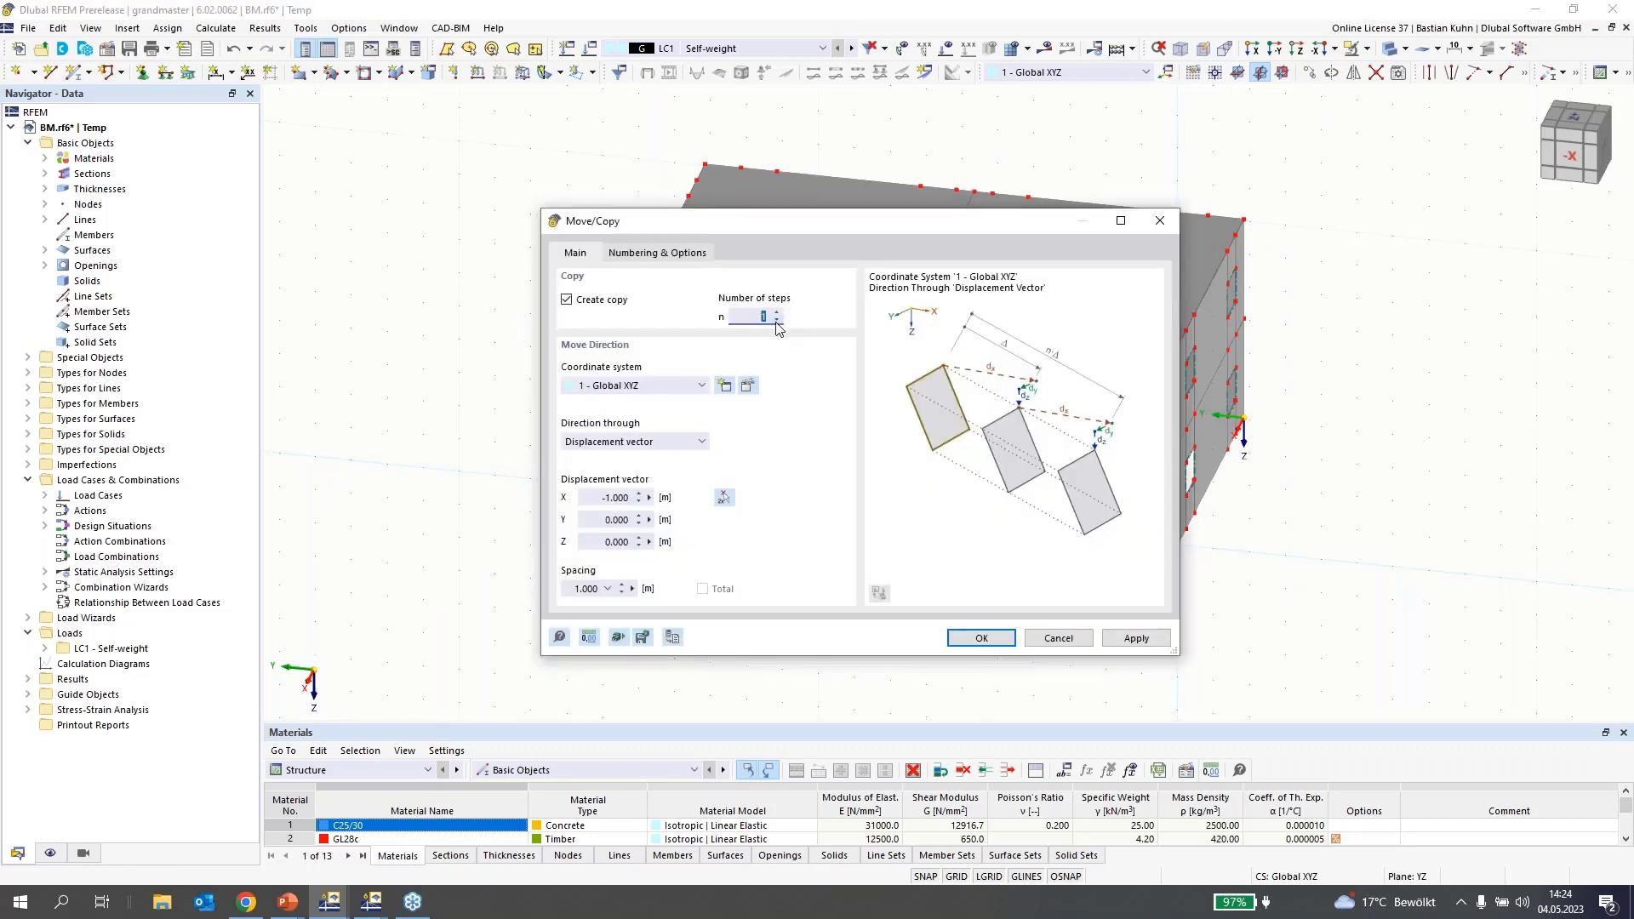
pyautogui.click(723, 498)
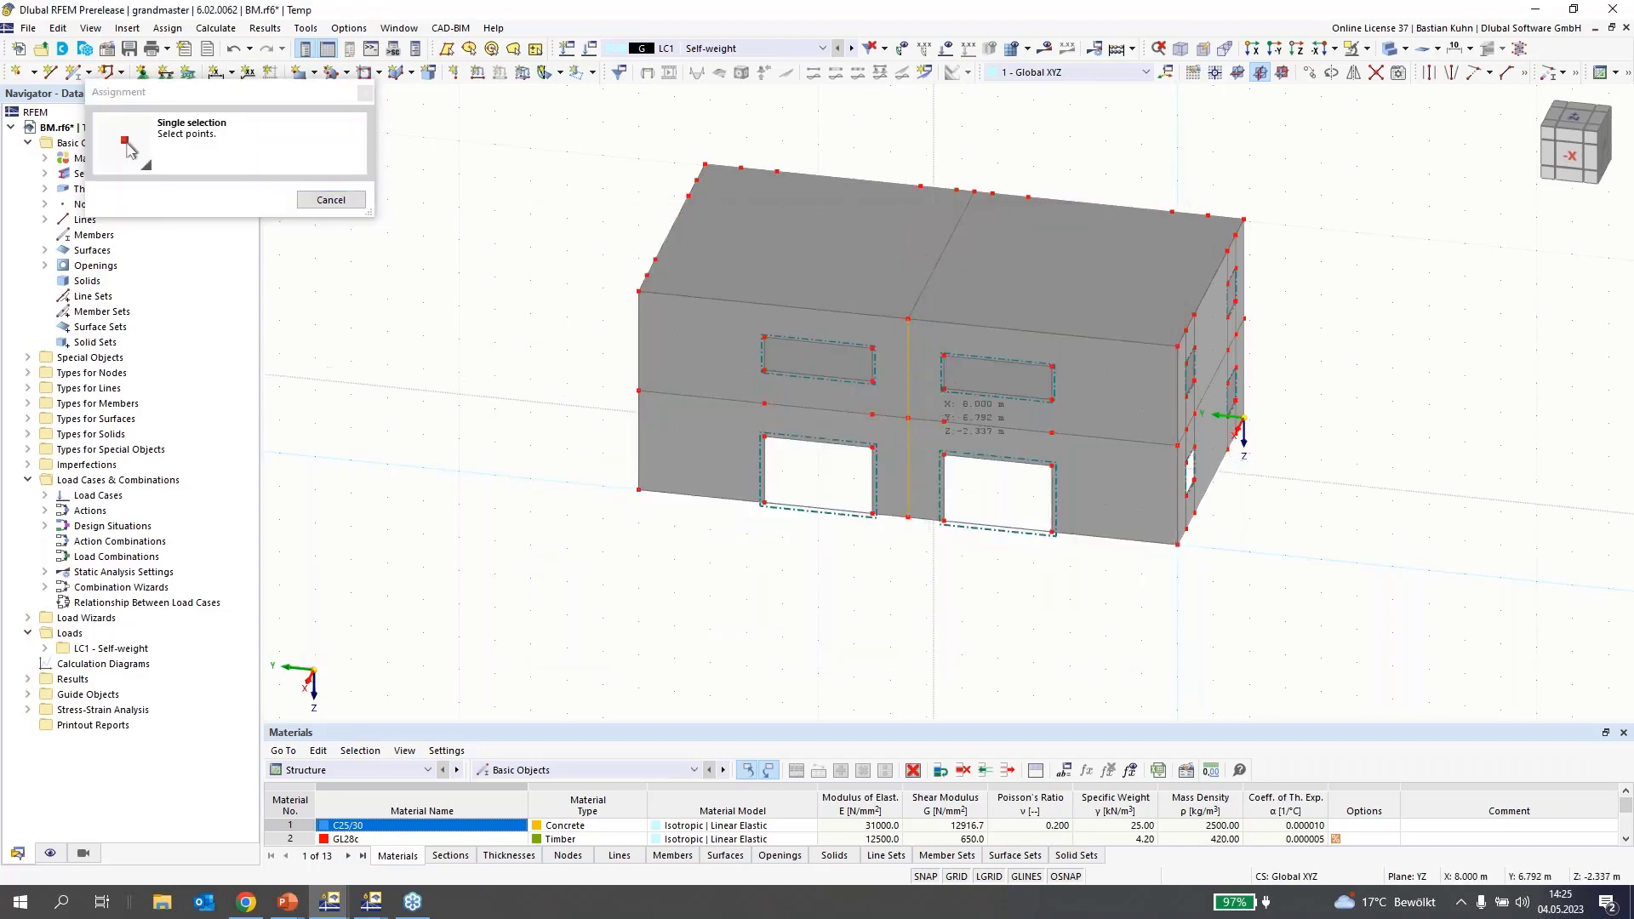
pyautogui.click(944, 421)
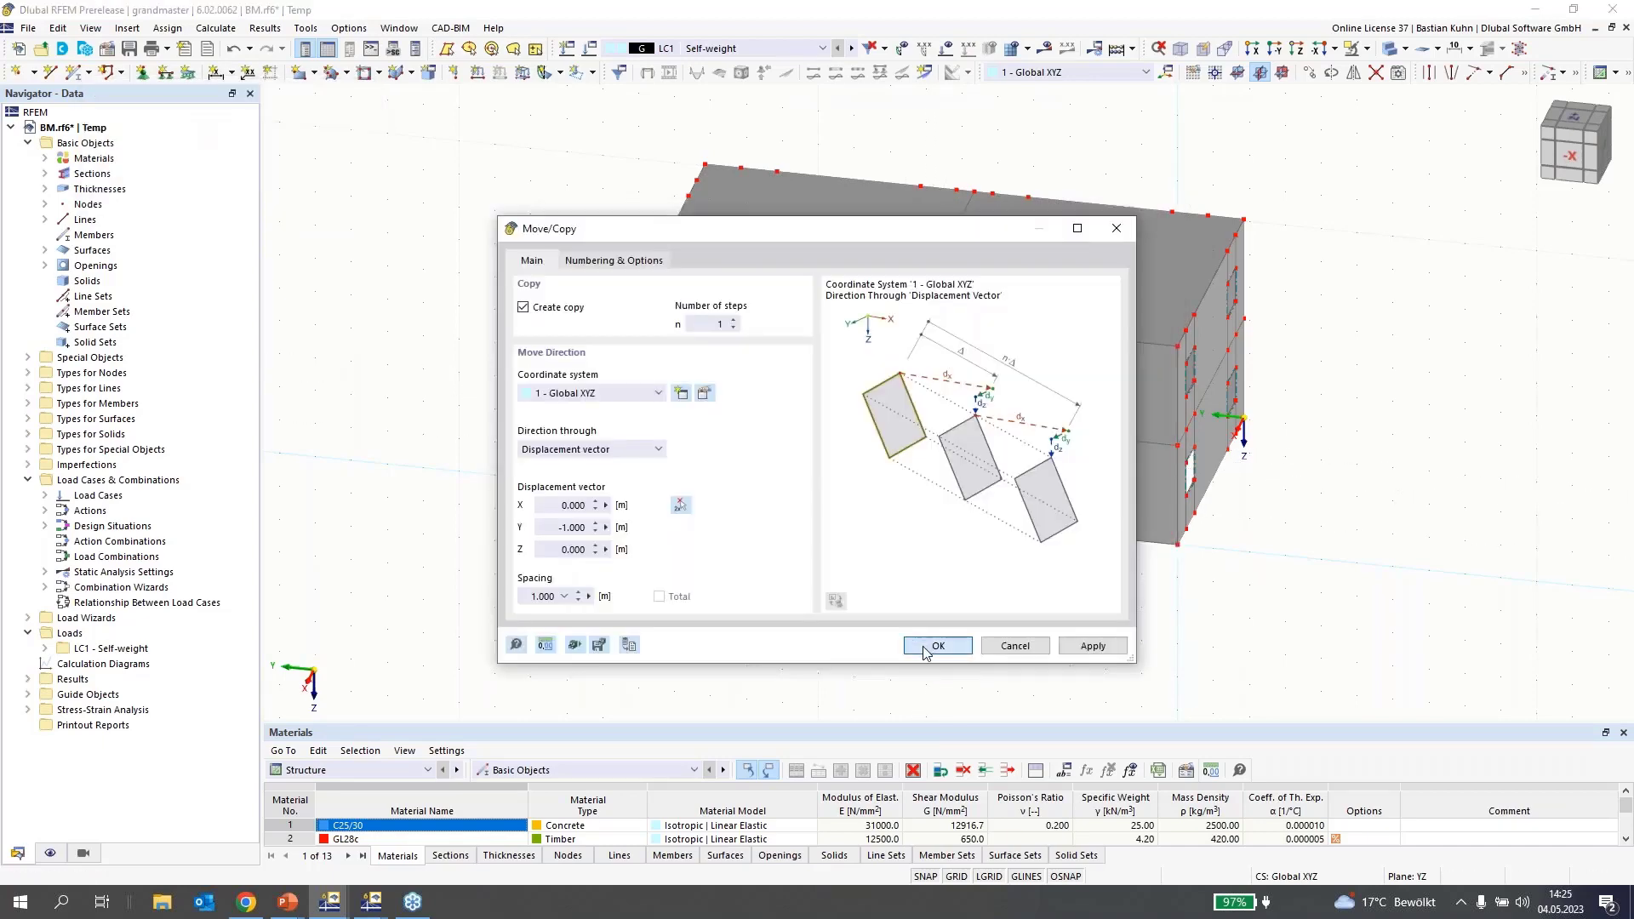
pyautogui.click(931, 646)
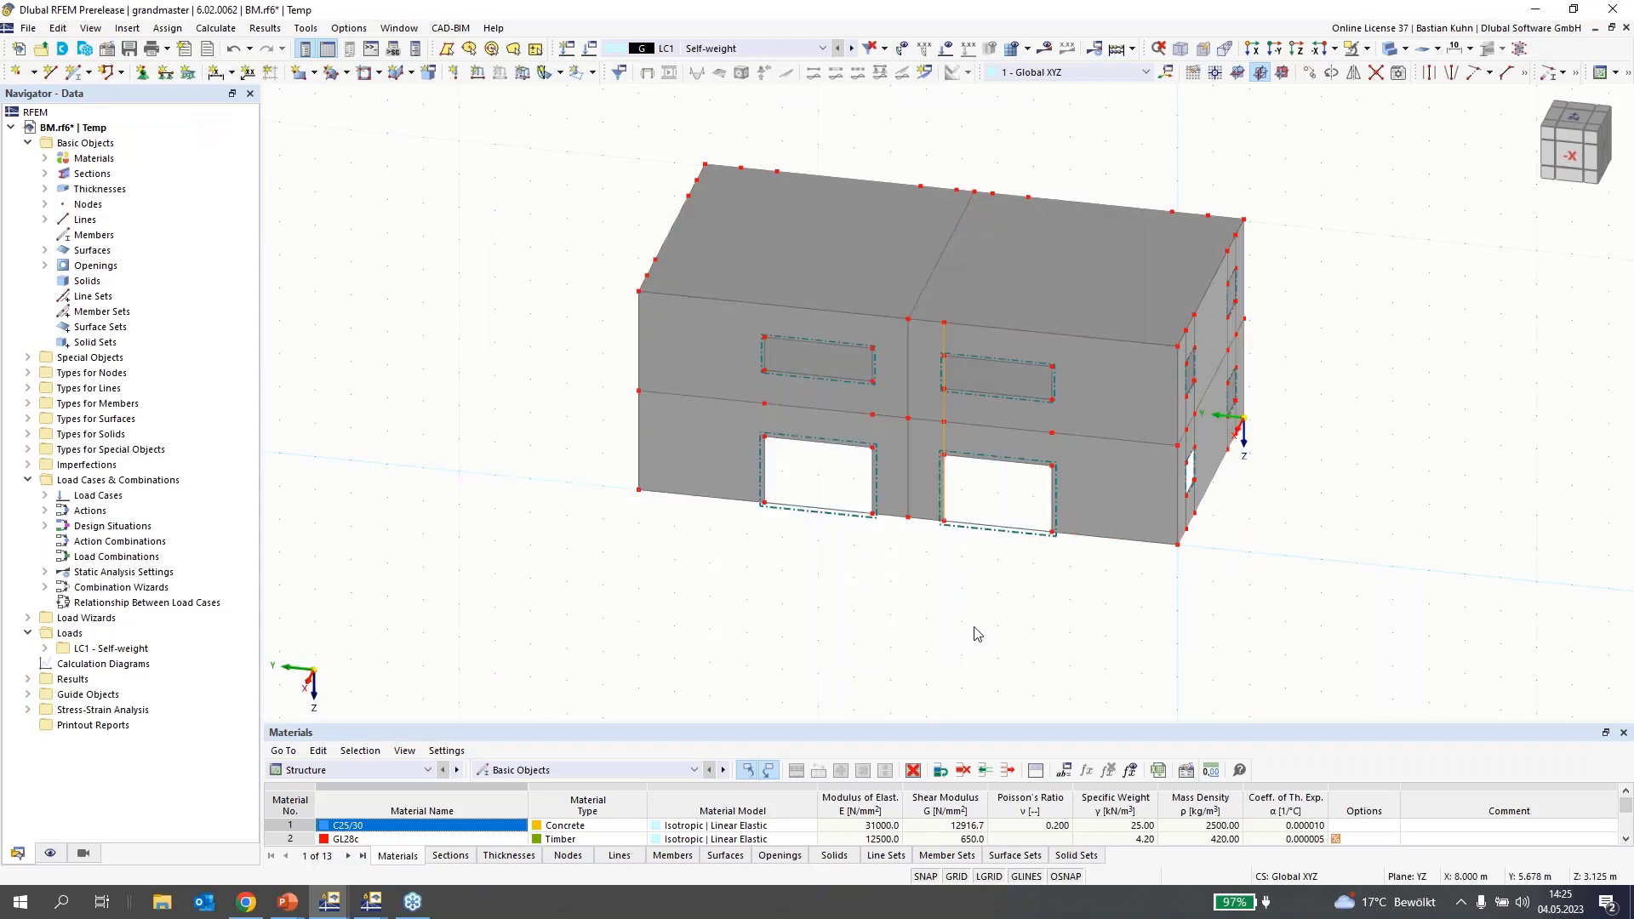
# - Copy the selected vertical lines by -3 m in Y to the opposite edge of the wide opening
pyautogui.click(1311, 75)
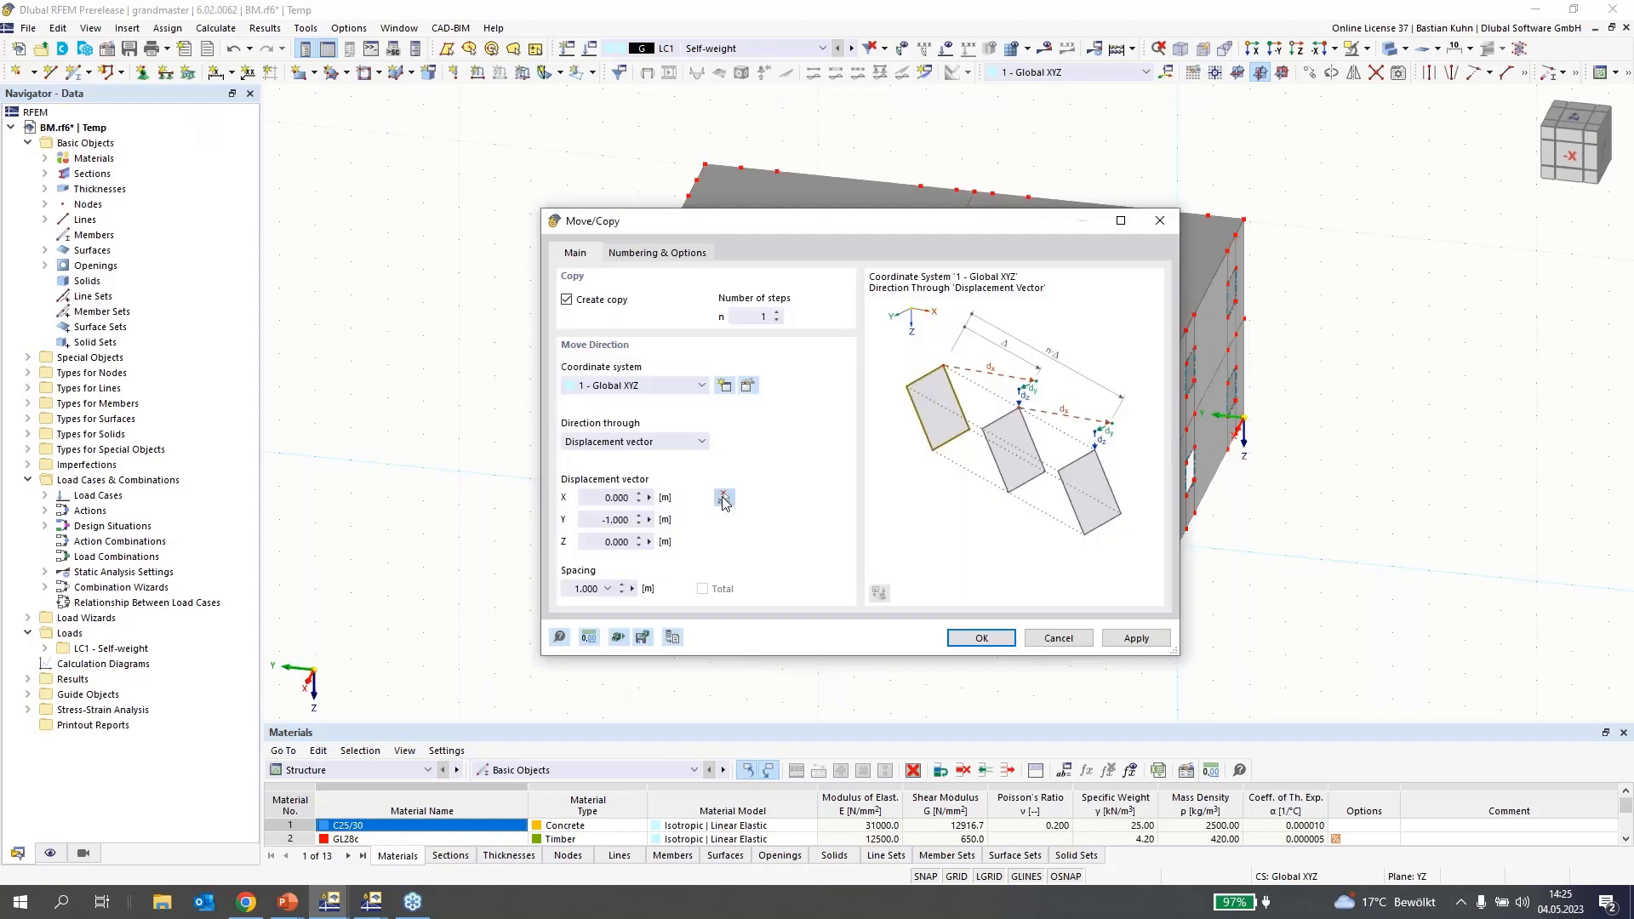
pyautogui.click(726, 496)
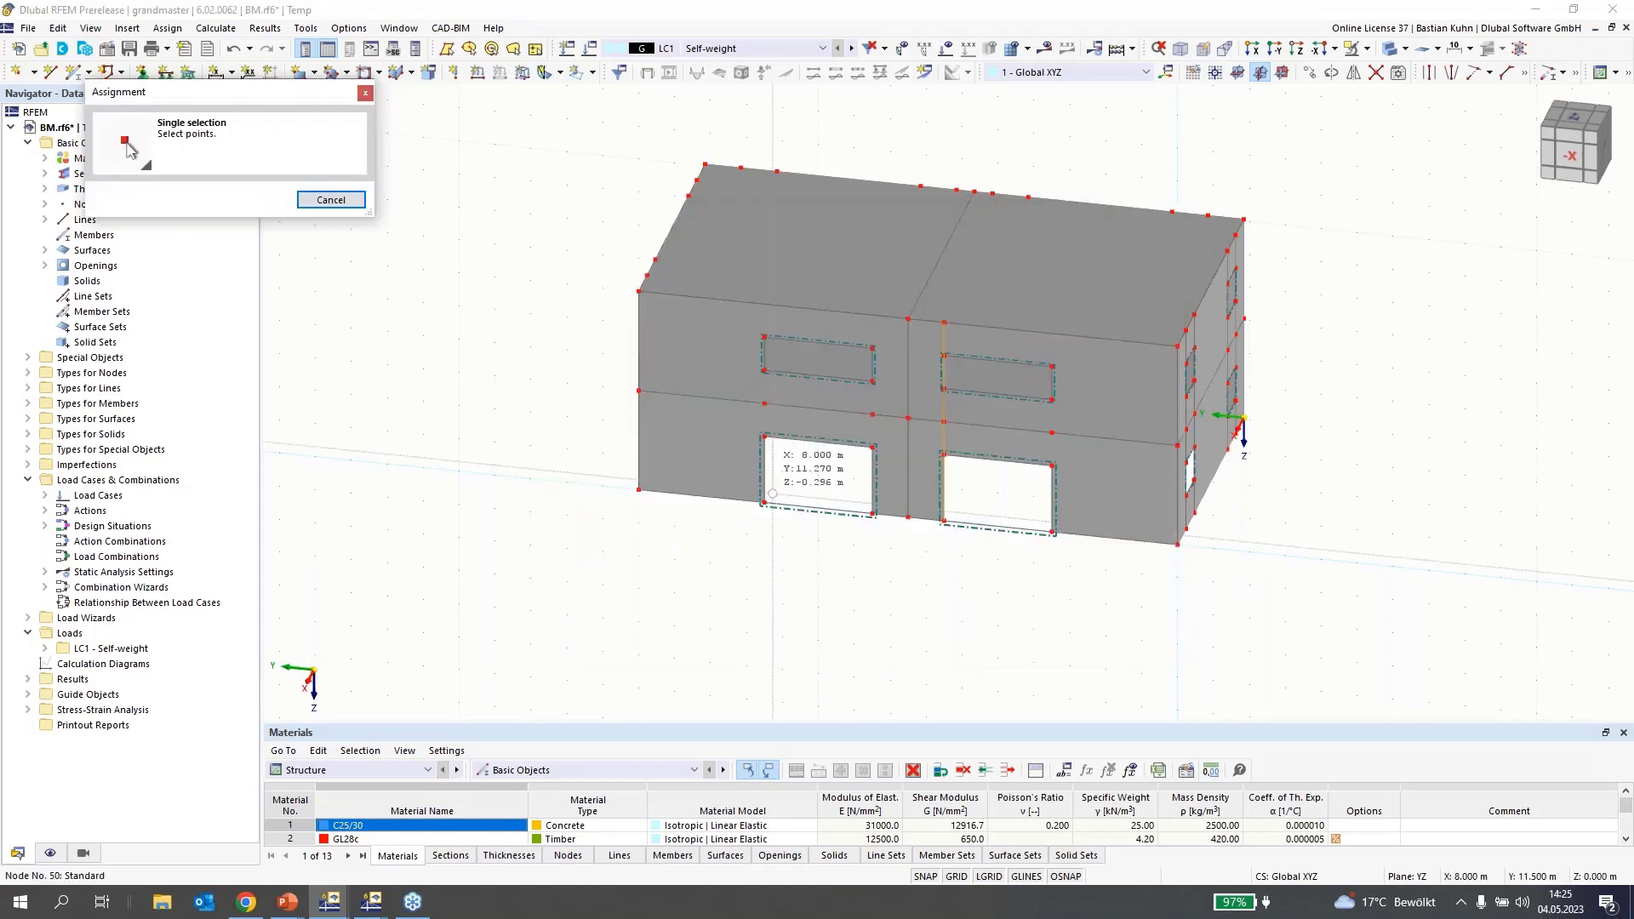
pyautogui.click(944, 421)
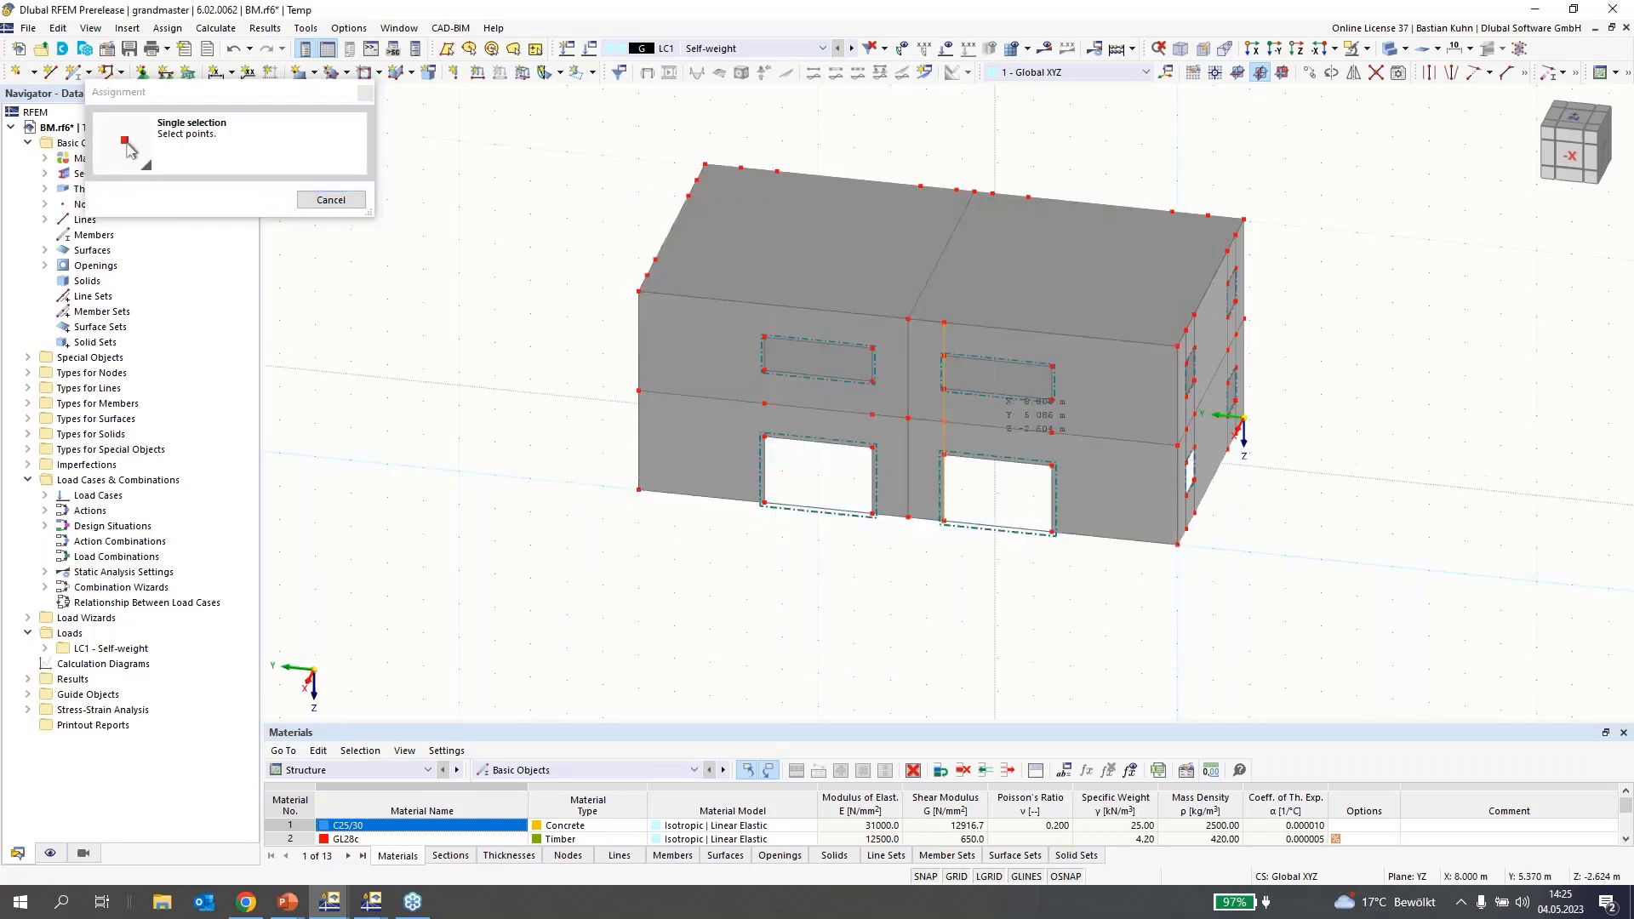
pyautogui.click(1052, 433)
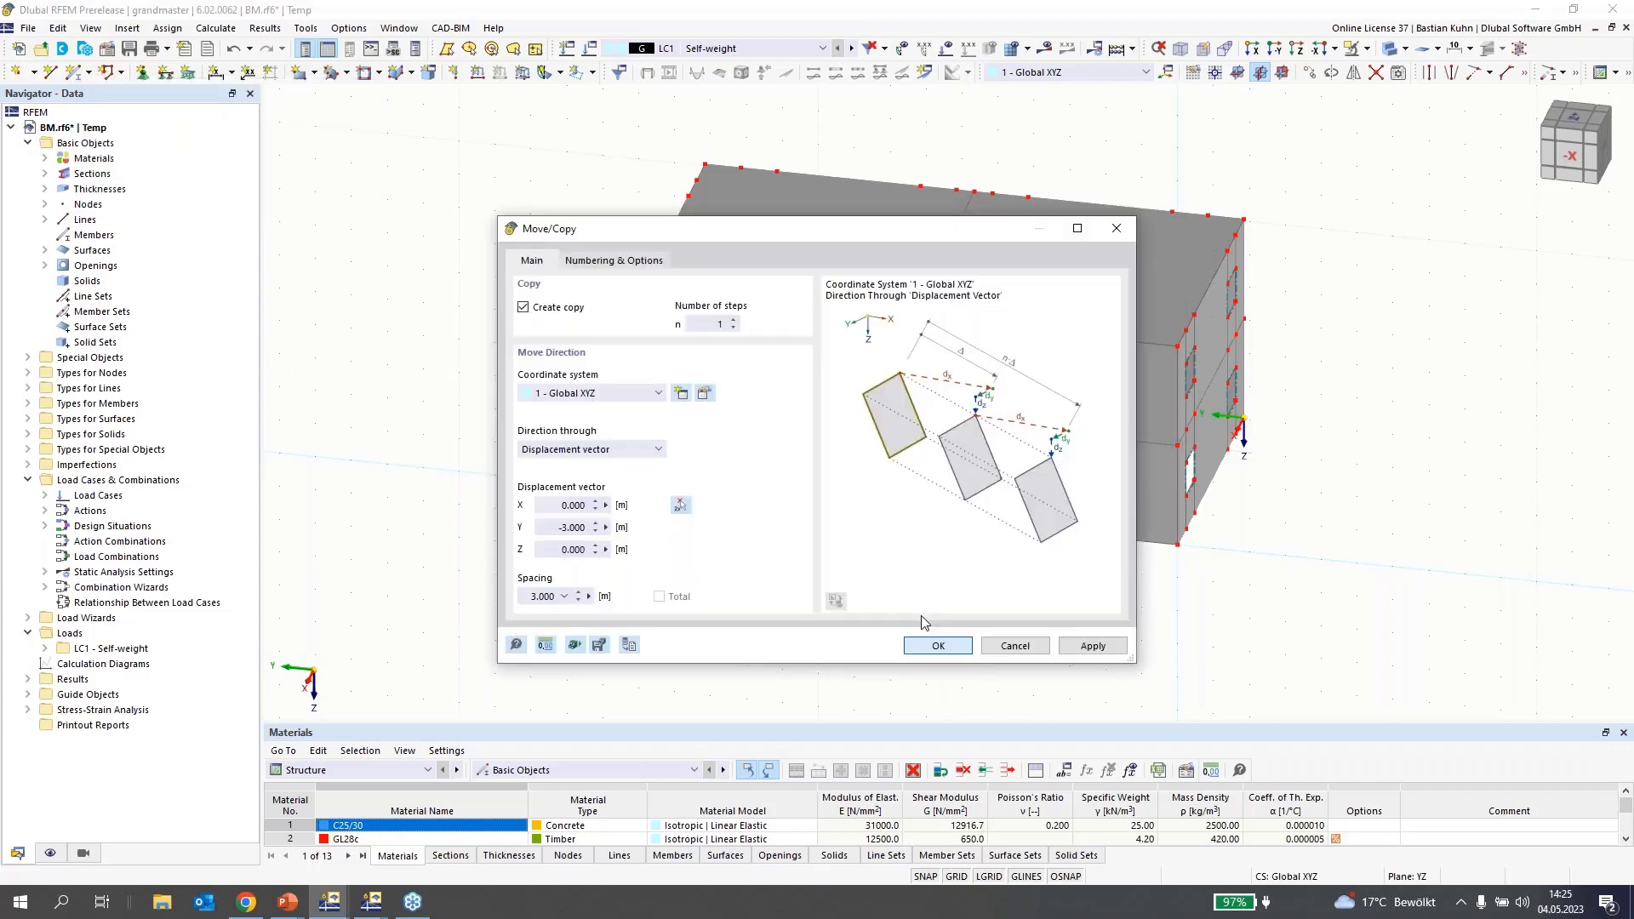
# - Copy the vertical wall line by -3.000 m in Y and copy both lines onto the edges of the other gate opening
pyautogui.click(934, 640)
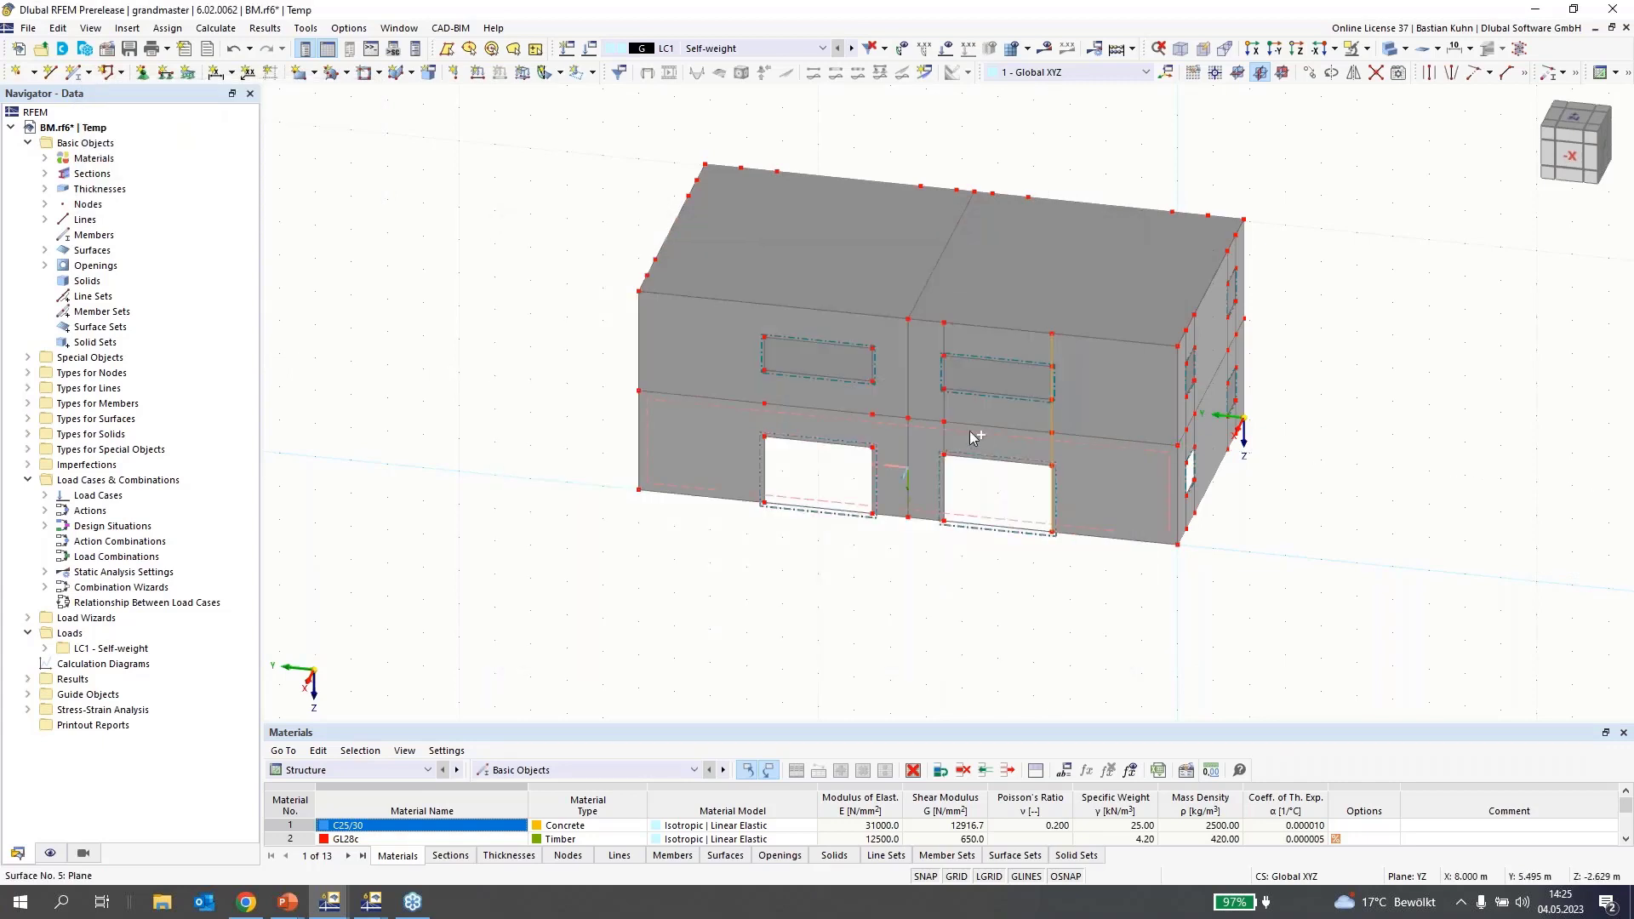
pyautogui.keyDown('ctrl'); pyautogui.click(945, 438); pyautogui.keyUp('ctrl')
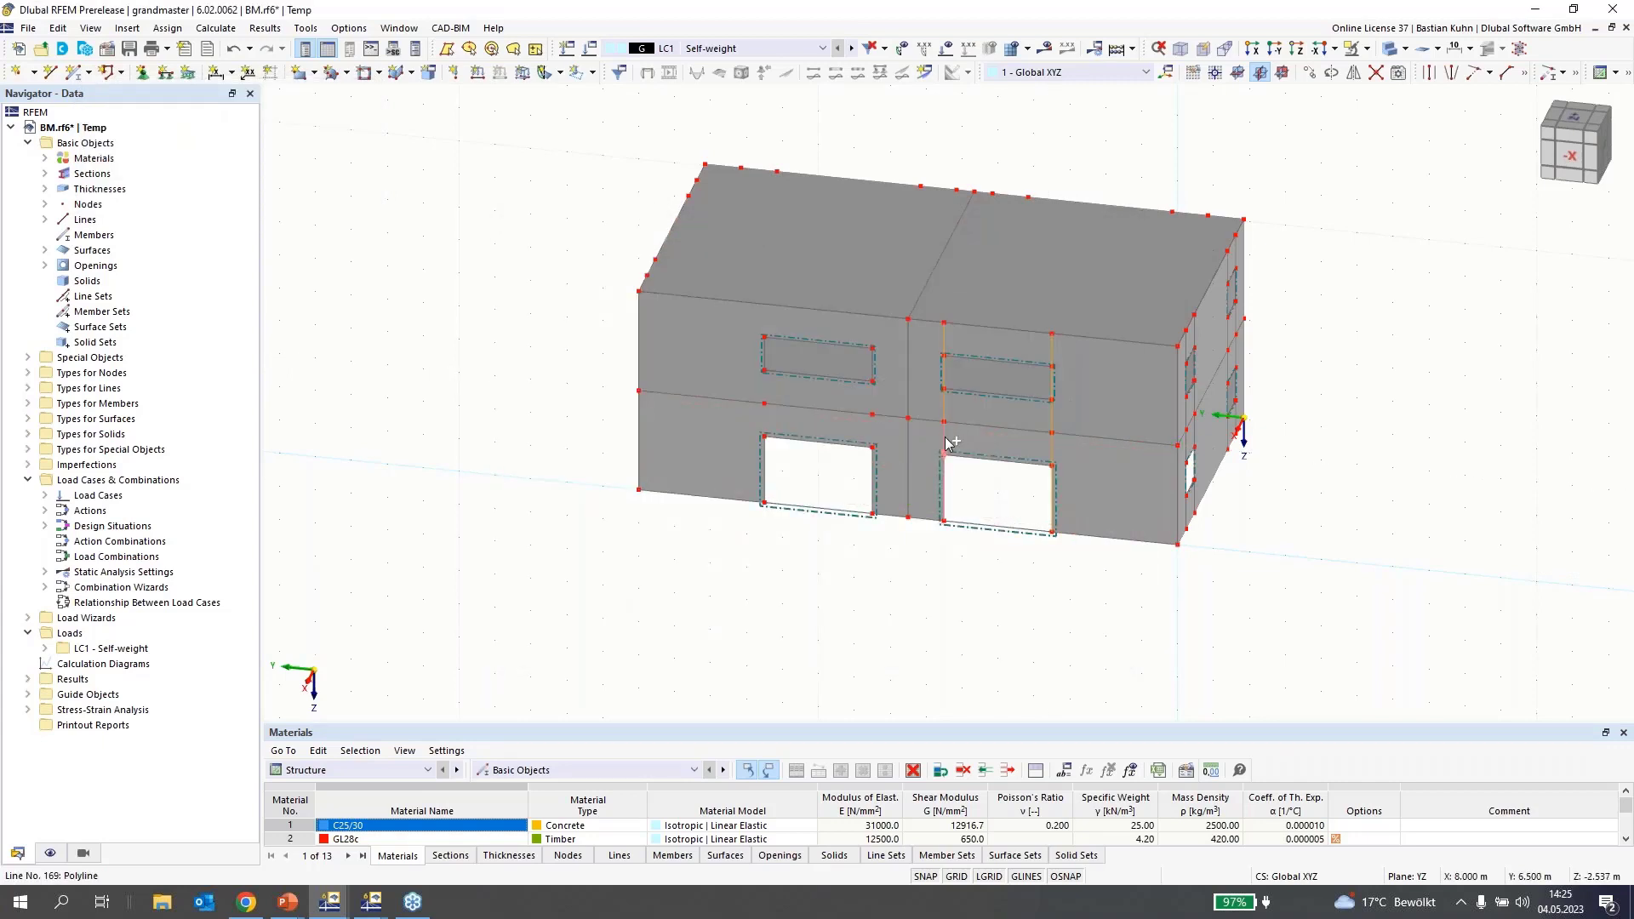
pyautogui.click(1311, 76)
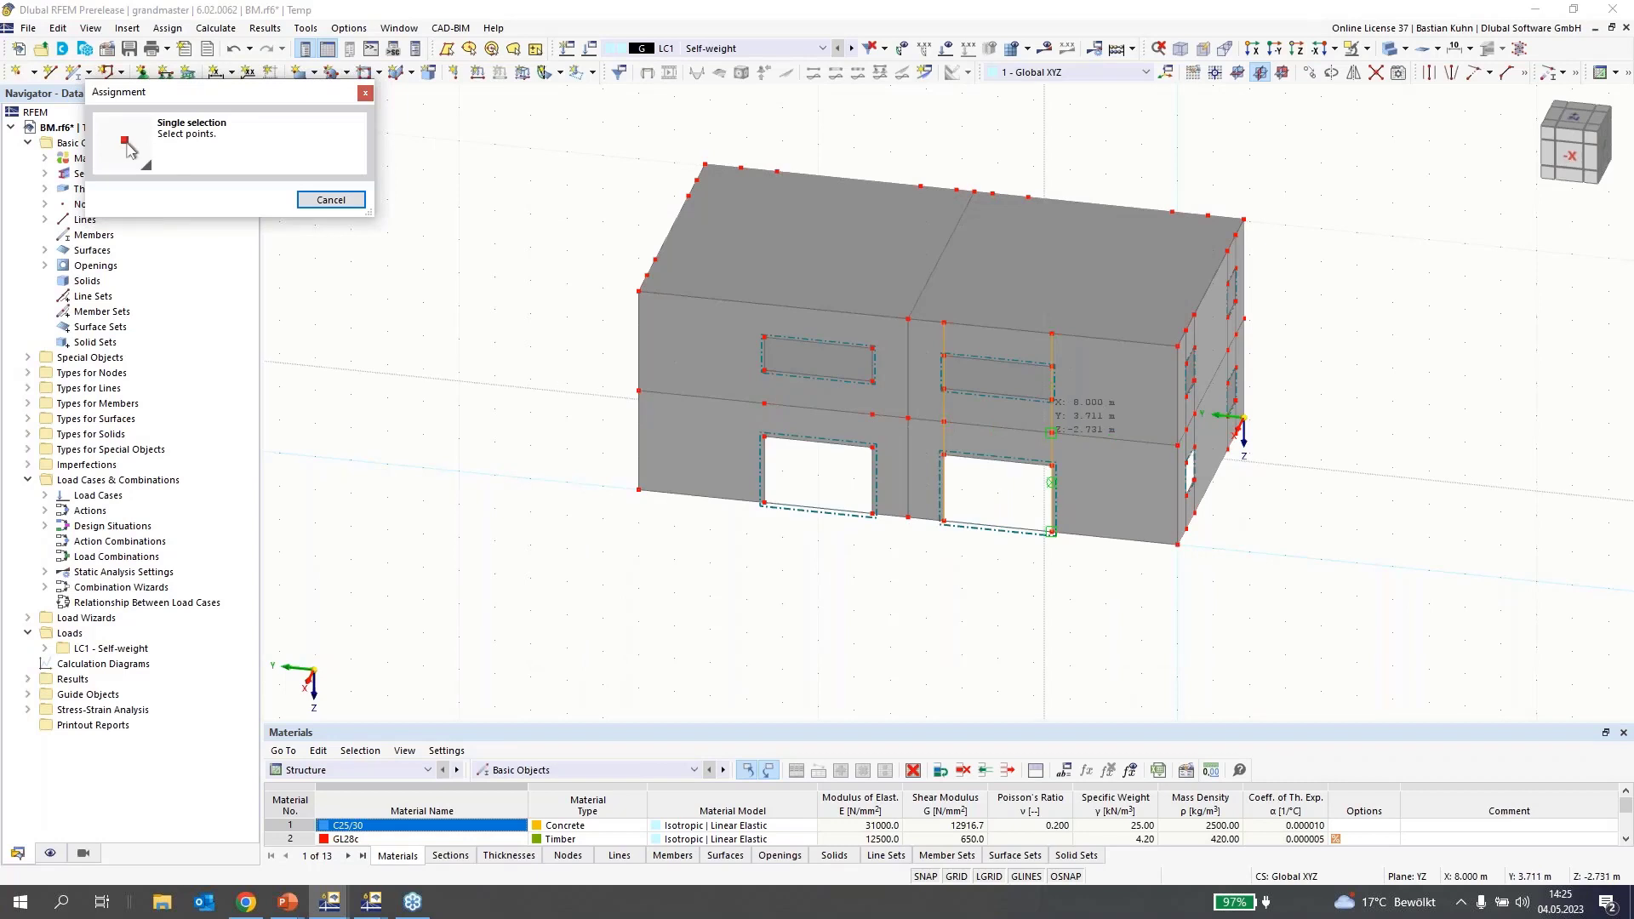
pyautogui.click(1051, 433)
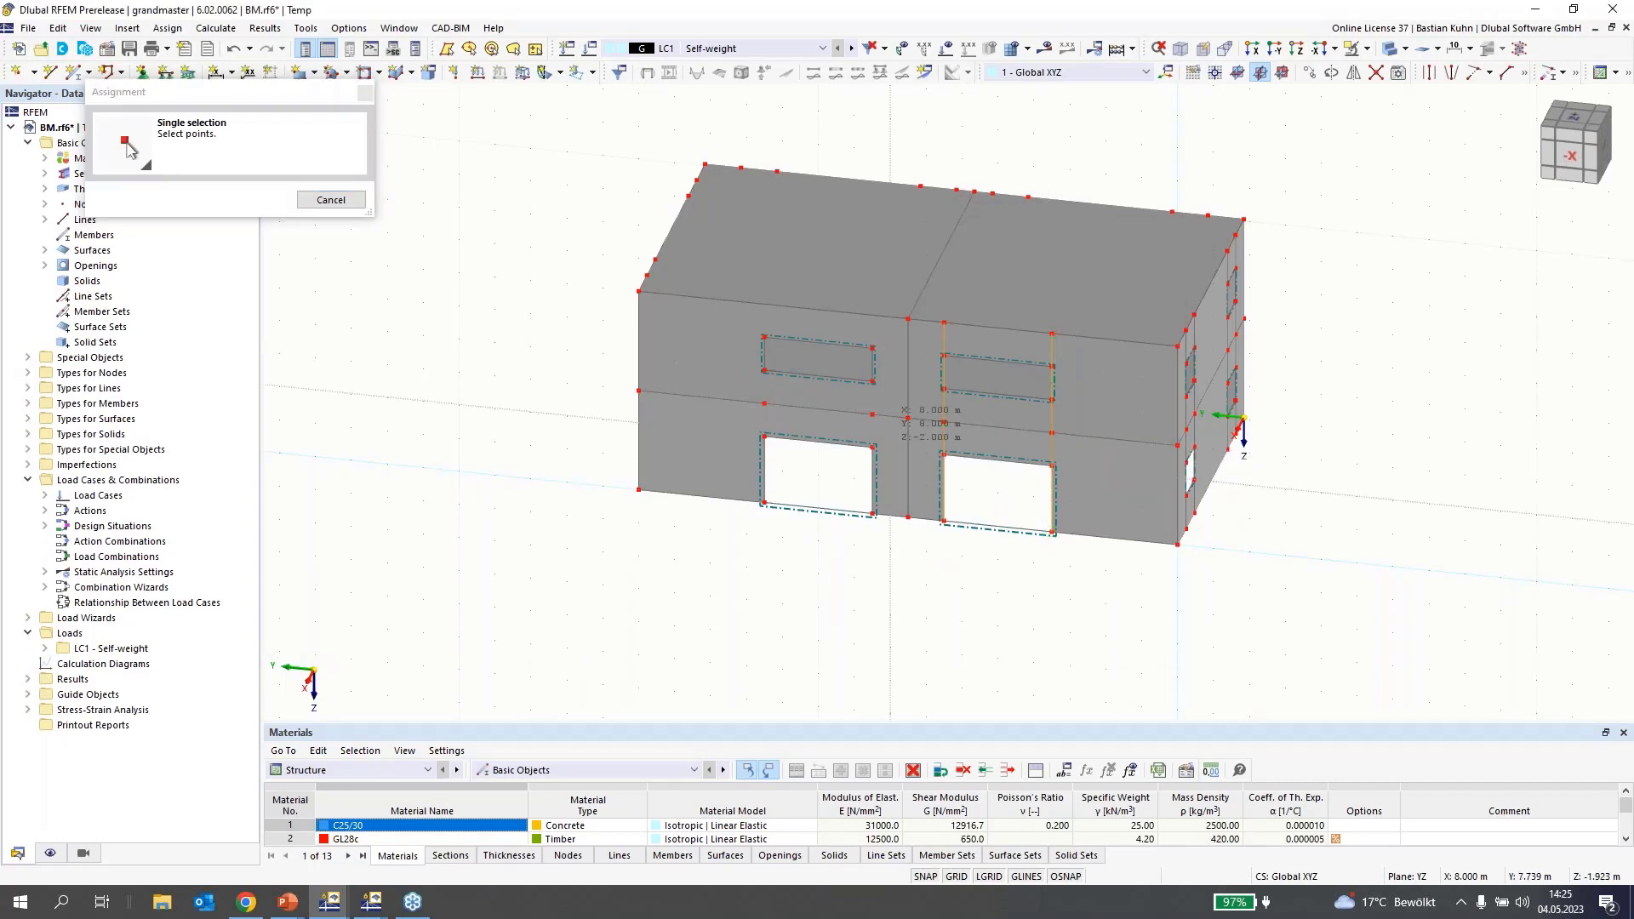
pyautogui.click(872, 415)
pyautogui.click(942, 642)
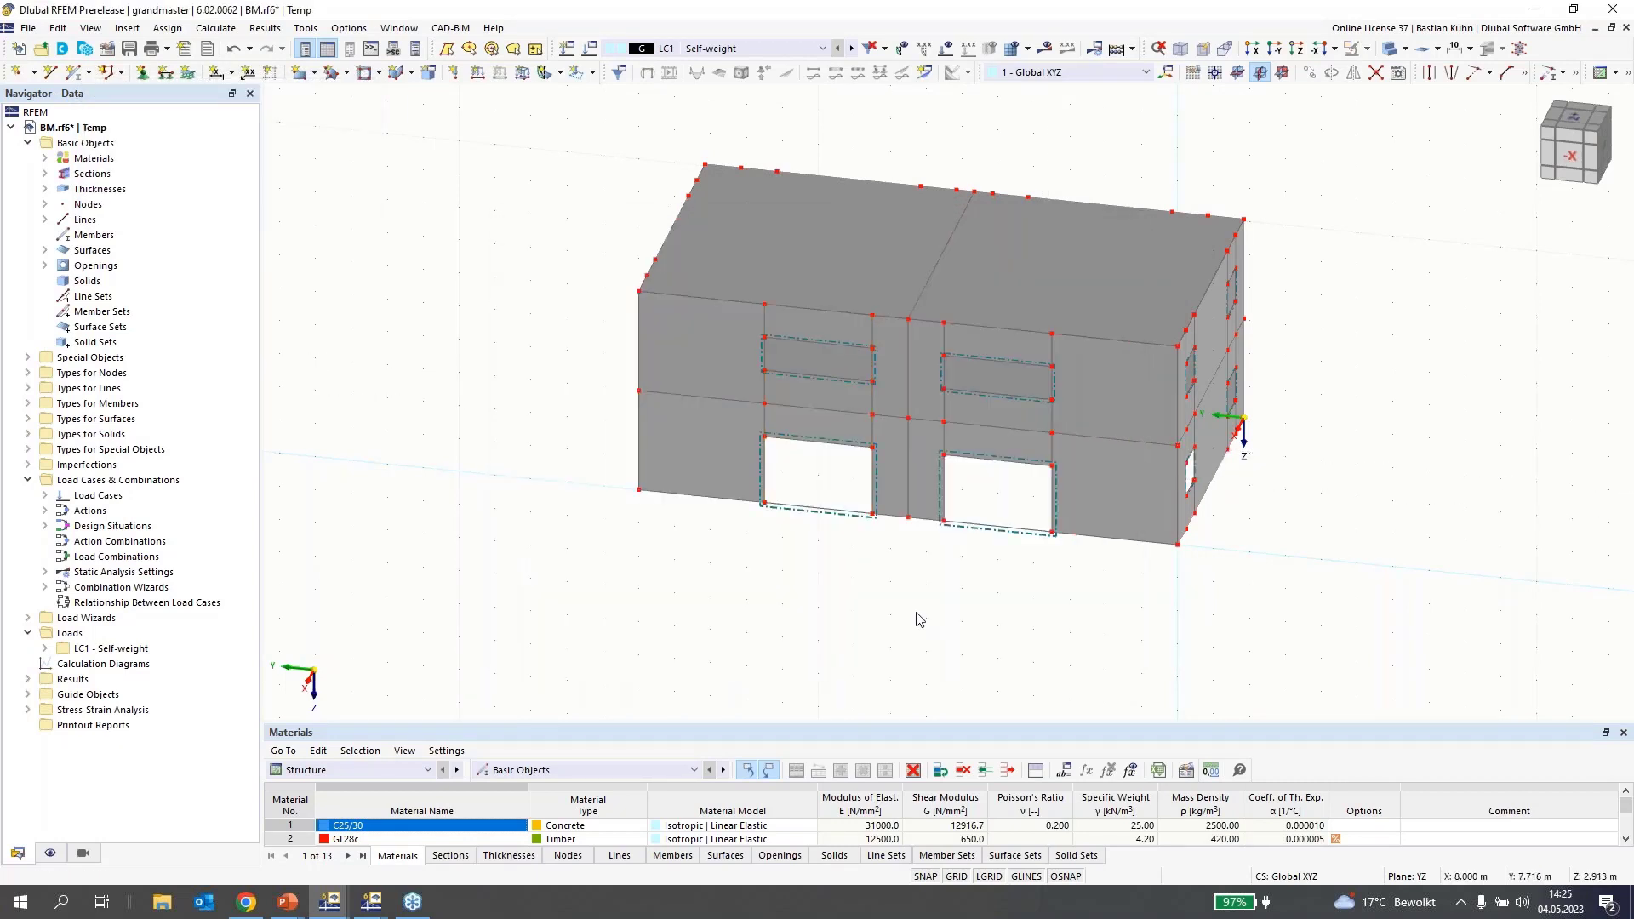
# - Connect the crossing lines across the whole building model
pyautogui.click(1376, 74)
pyautogui.moveTo(1351, 91)
pyautogui.mouseDown()
pyautogui.moveTo(1289, 172)
pyautogui.moveTo(960, 425)
pyautogui.moveTo(598, 620)
pyautogui.mouseUp()
# - Edit the Hinged line support to release ux with a spring constant of 1 kN/m² and use the Local xyz coordinate system
pyautogui.click(1253, 51)
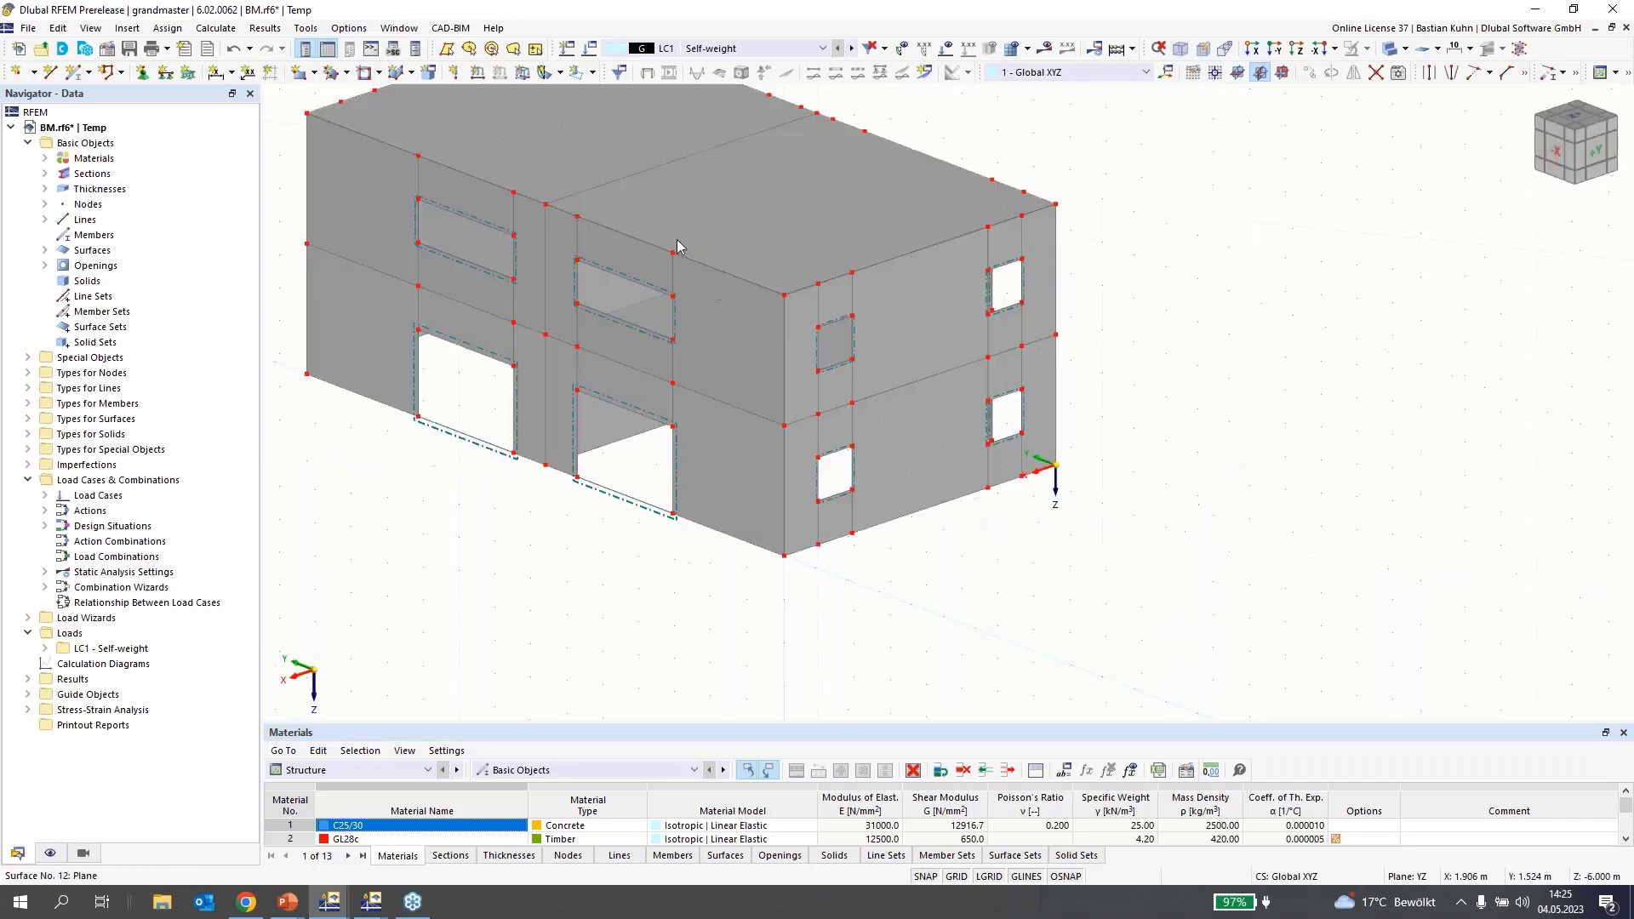
pyautogui.click(166, 71)
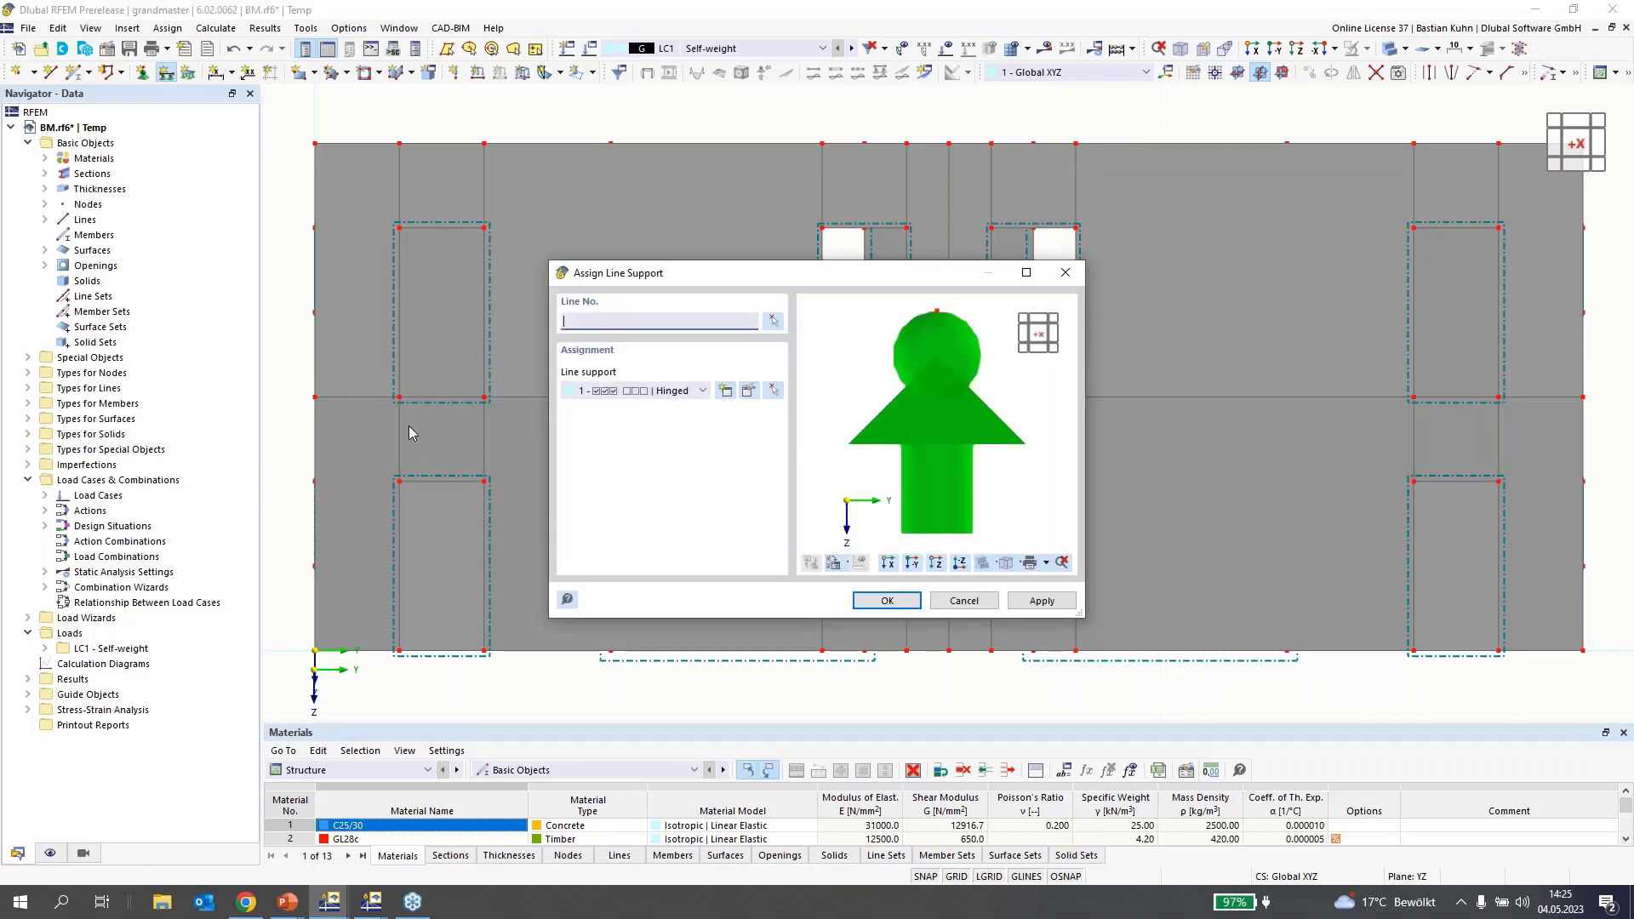
pyautogui.click(749, 393)
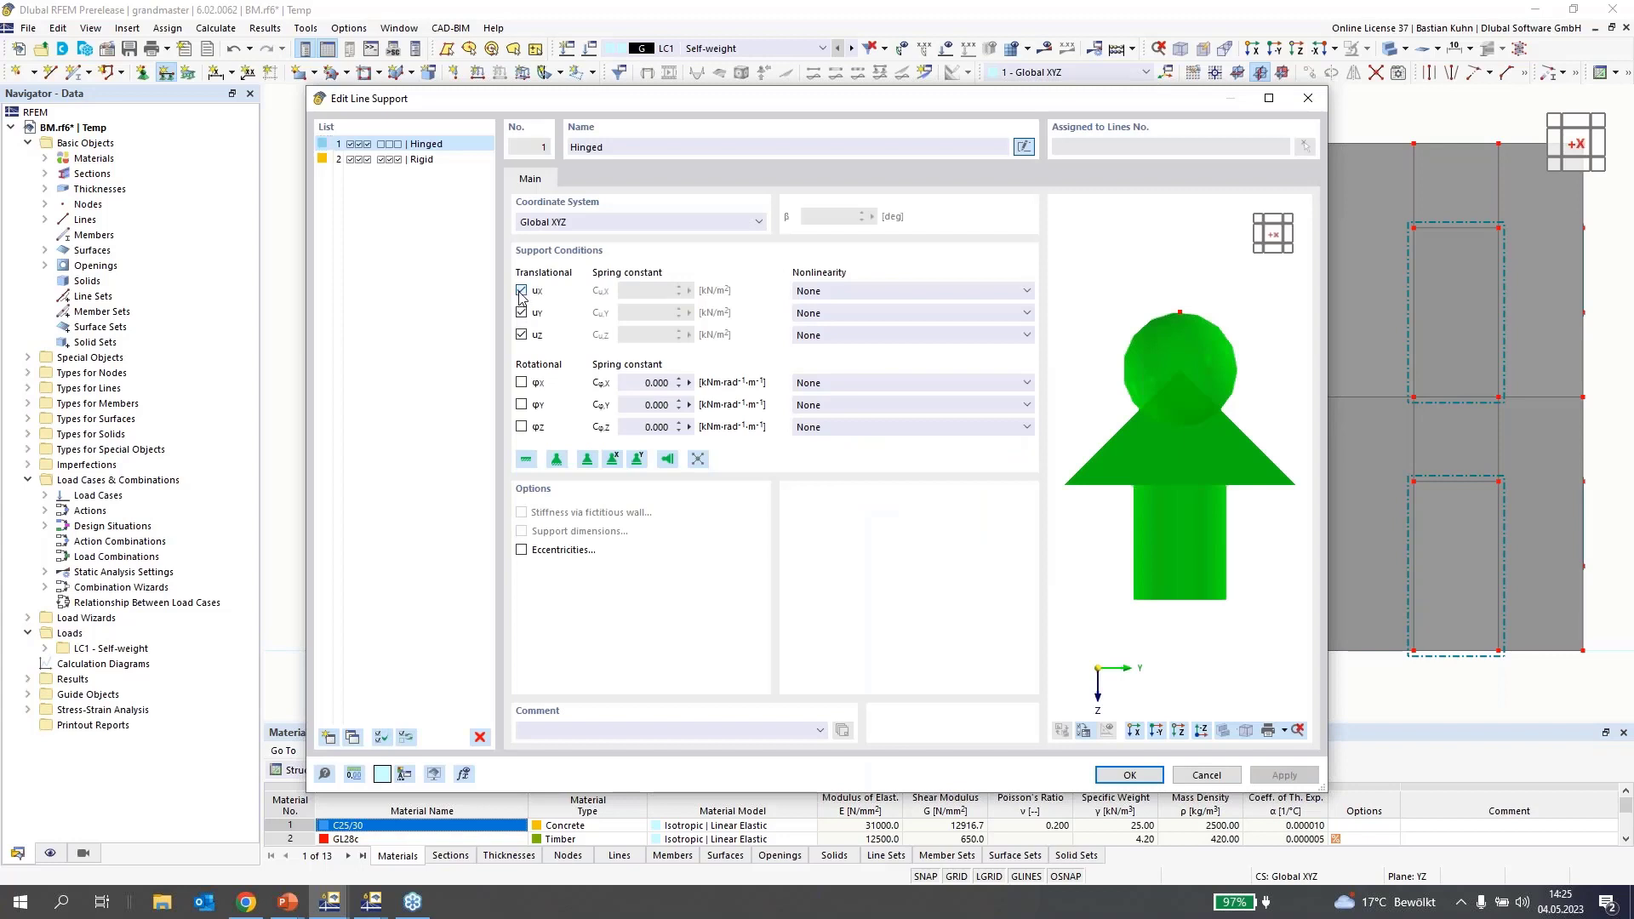
pyautogui.click(521, 291)
pyautogui.doubleClick(653, 291)
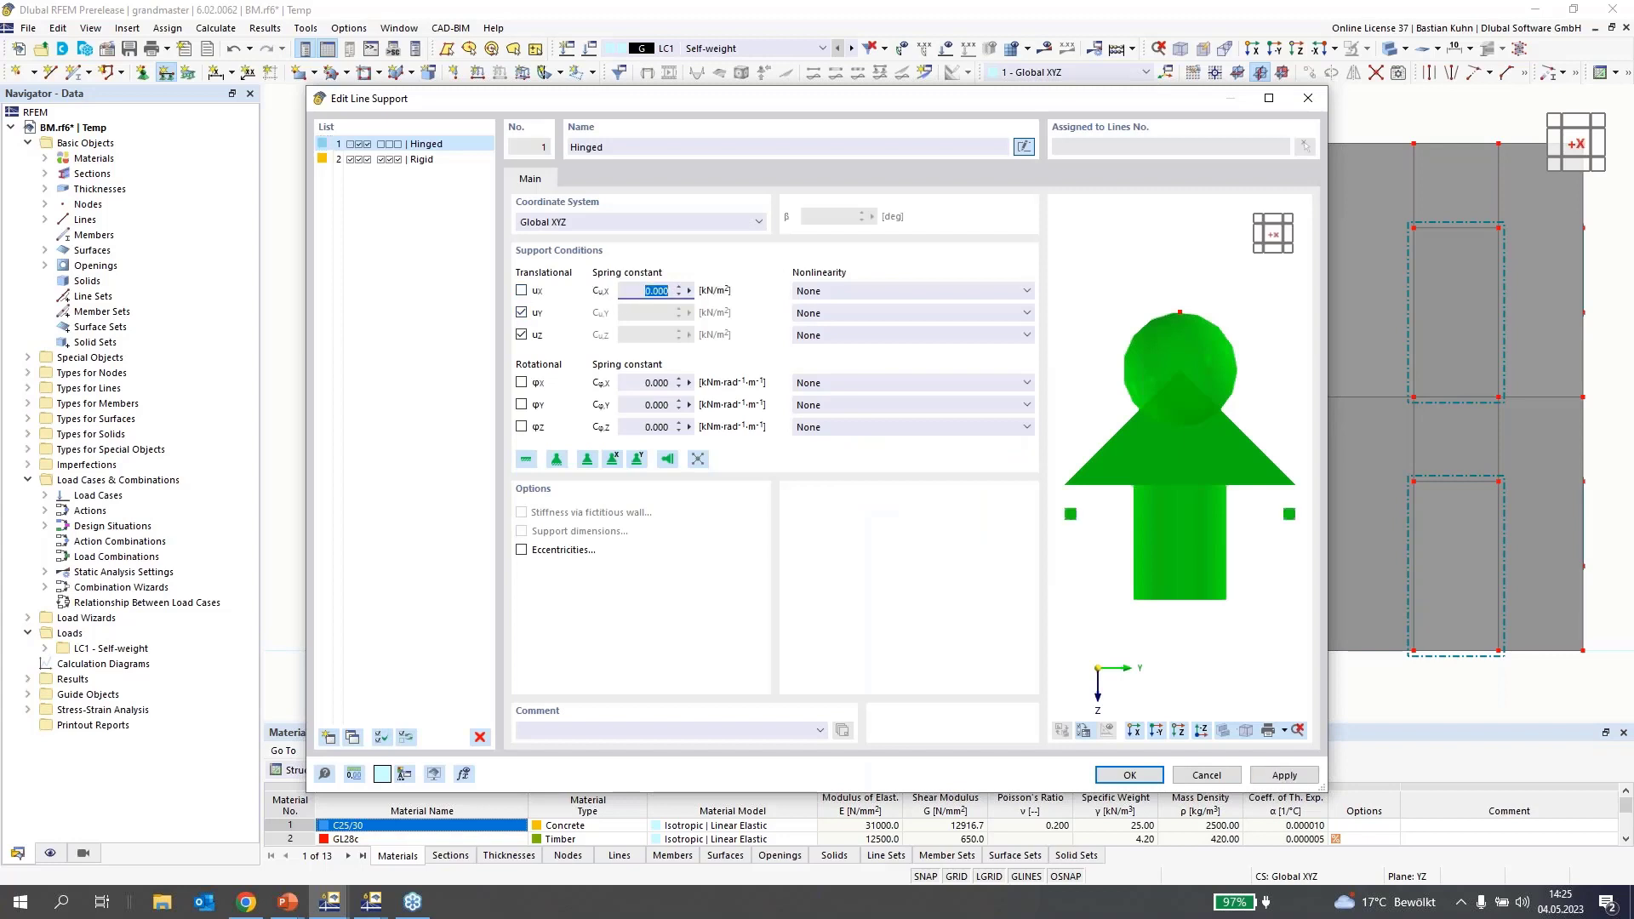
pyautogui.write('1')
pyautogui.click(759, 222)
pyautogui.click(736, 238)
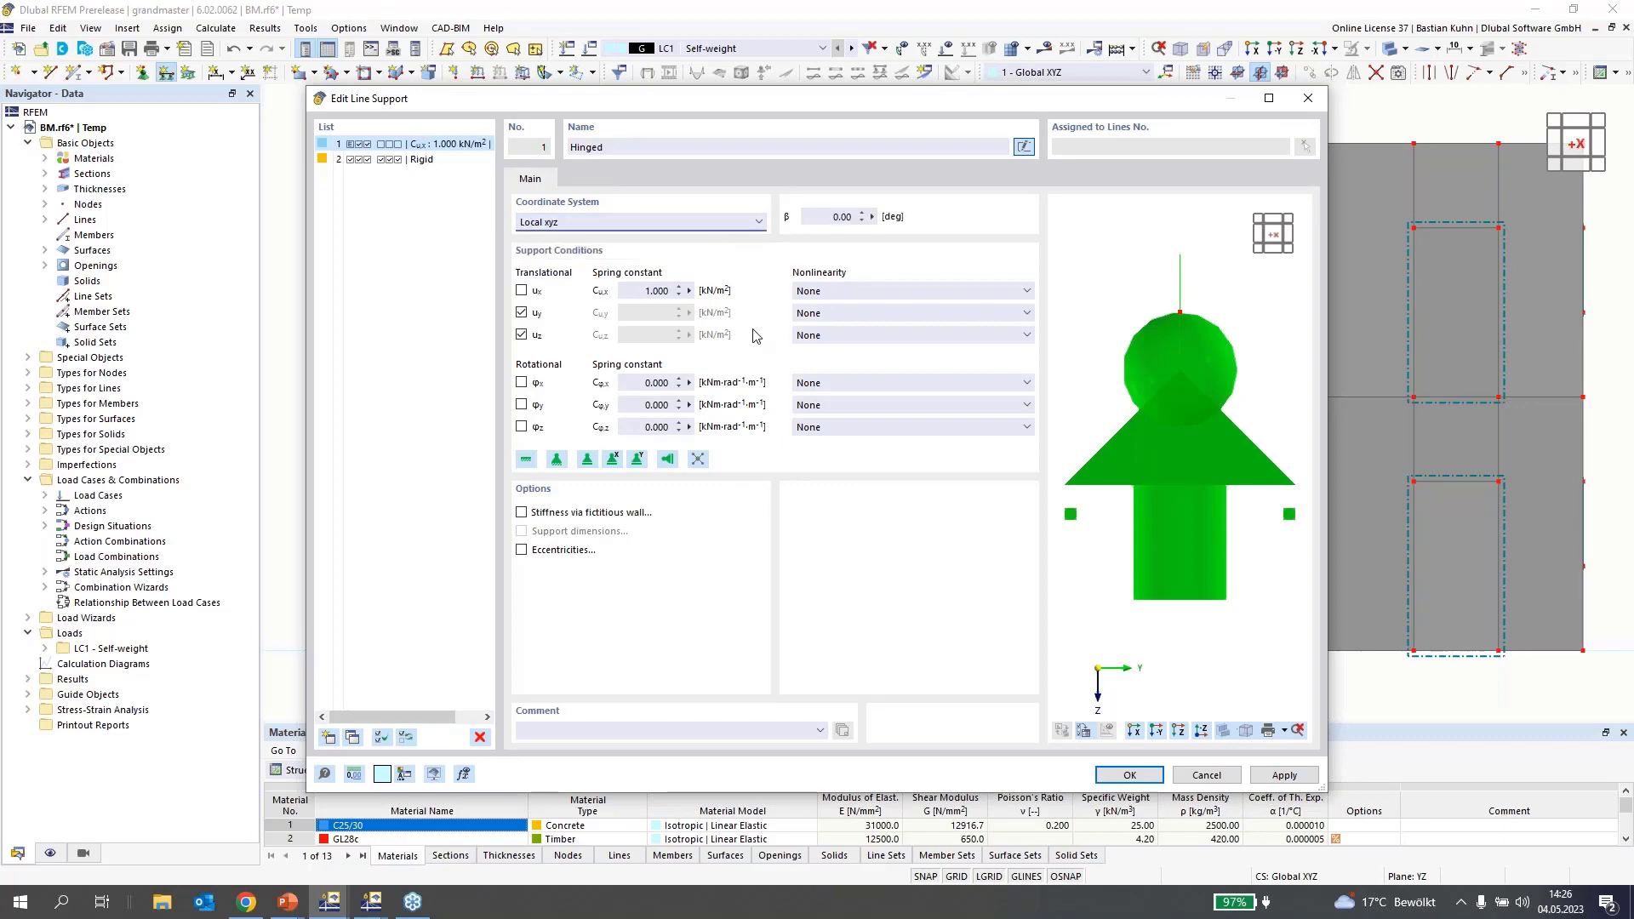
pyautogui.click(1121, 776)
# - Assign the Hinged line support to all base lines of the building
pyautogui.click(881, 607)
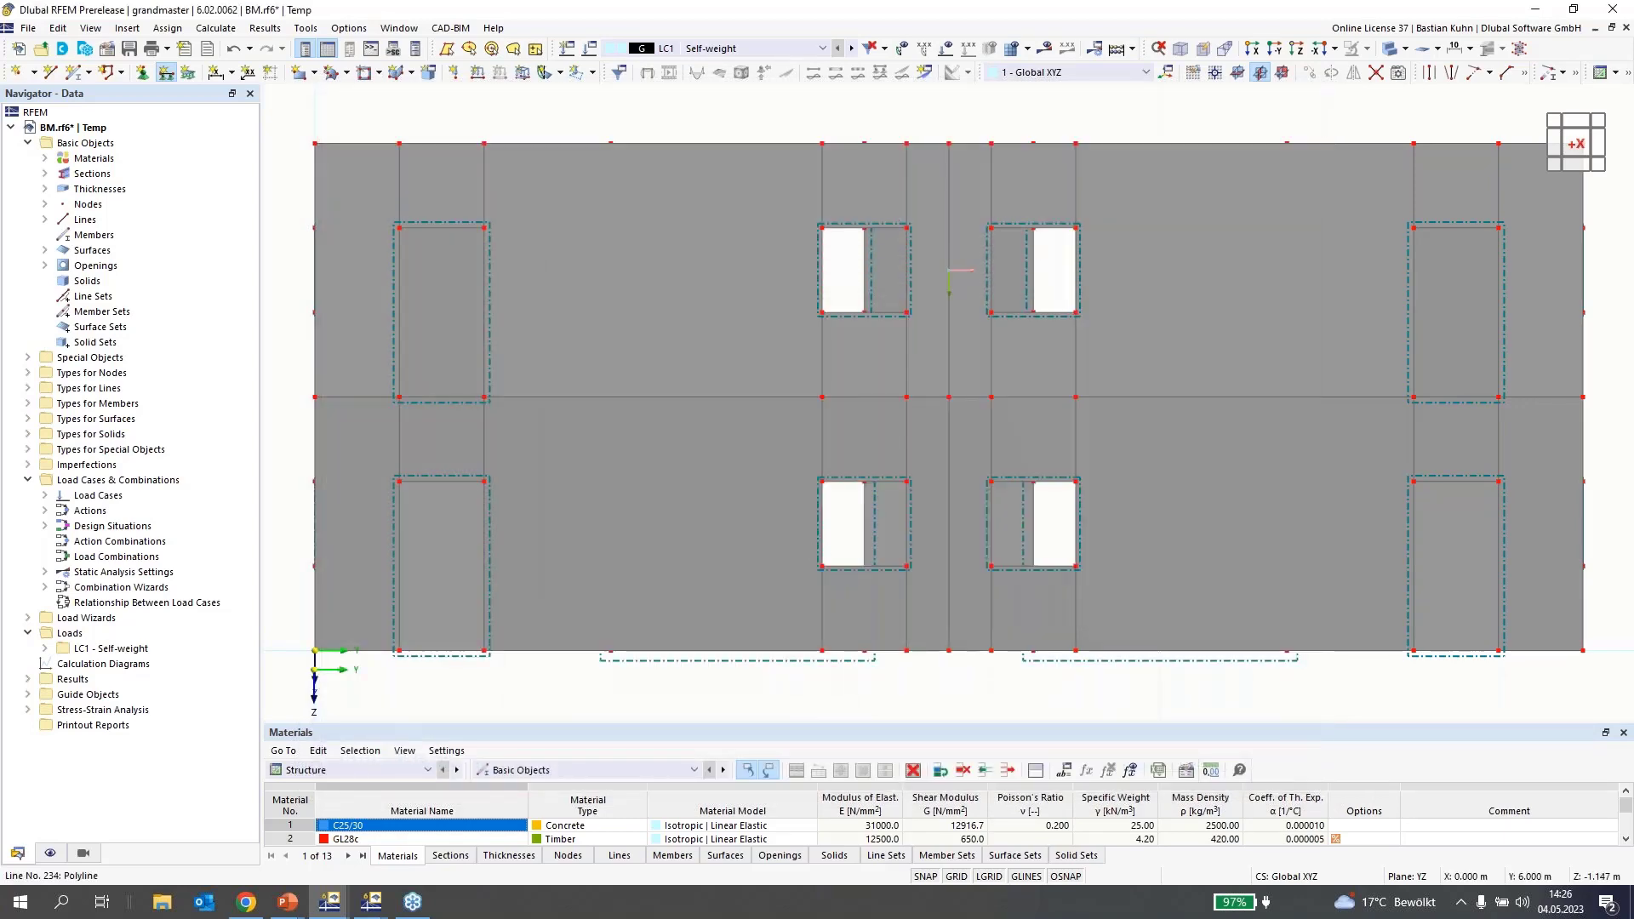
pyautogui.scroll(-4, 832, 555)
pyautogui.moveTo(782, 491); pyautogui.dragTo(751, 351, button='middle')
pyautogui.moveTo(515, 440); pyautogui.dragTo(1362, 572)
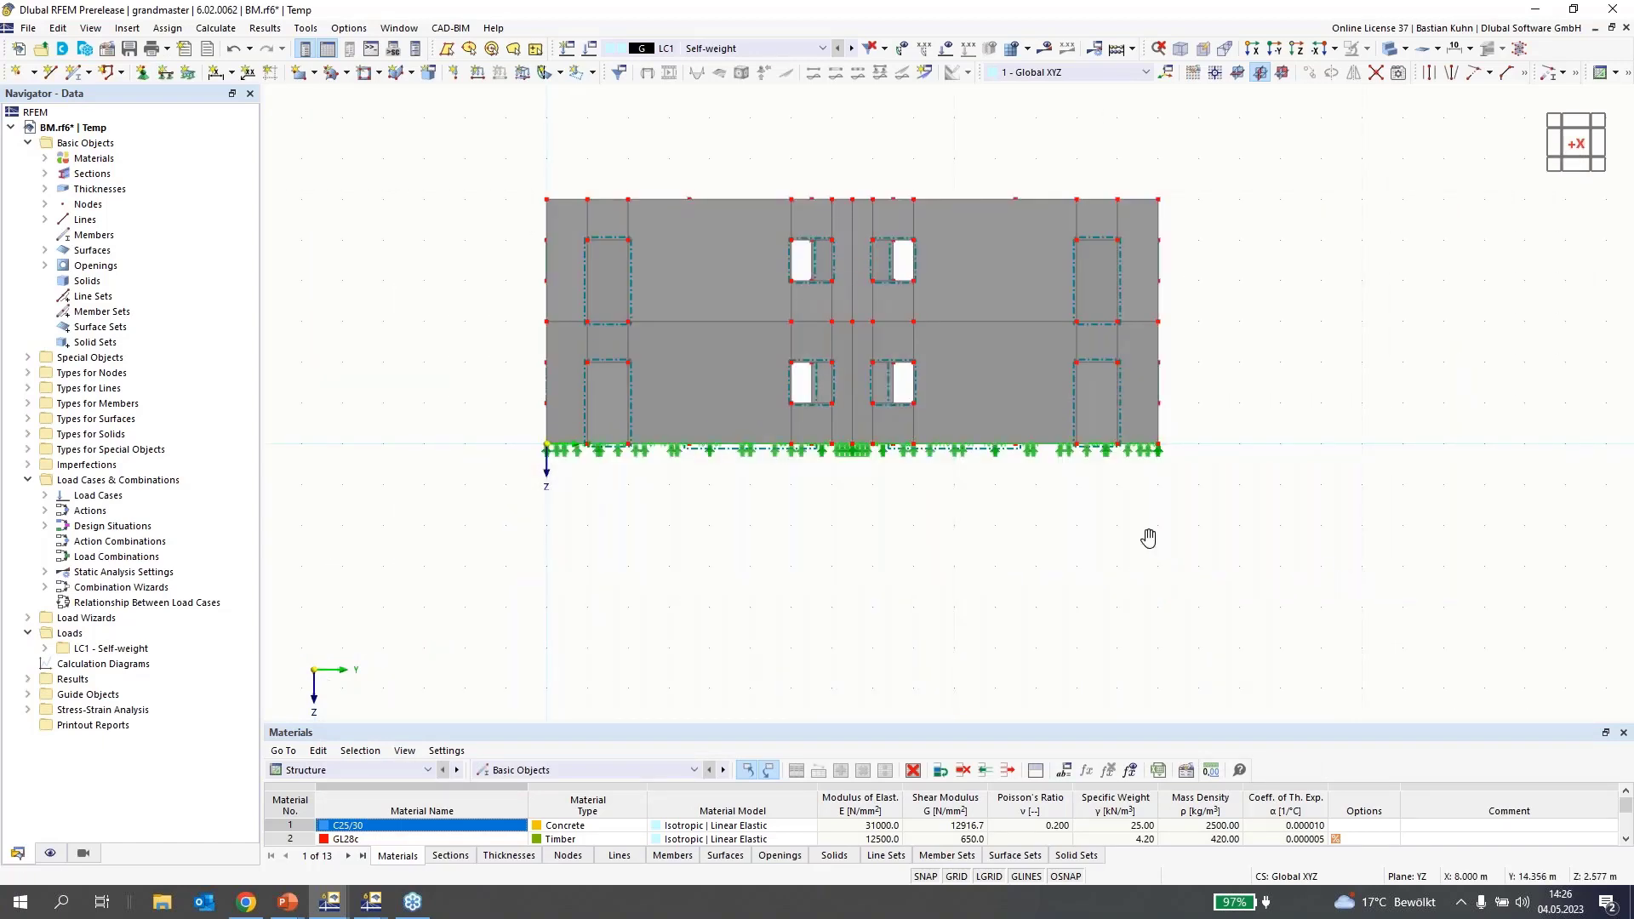
# - Delete the line supports beneath the two large gate openings
pyautogui.moveTo(1149, 536); pyautogui.dragTo(886, 616, button='middle')
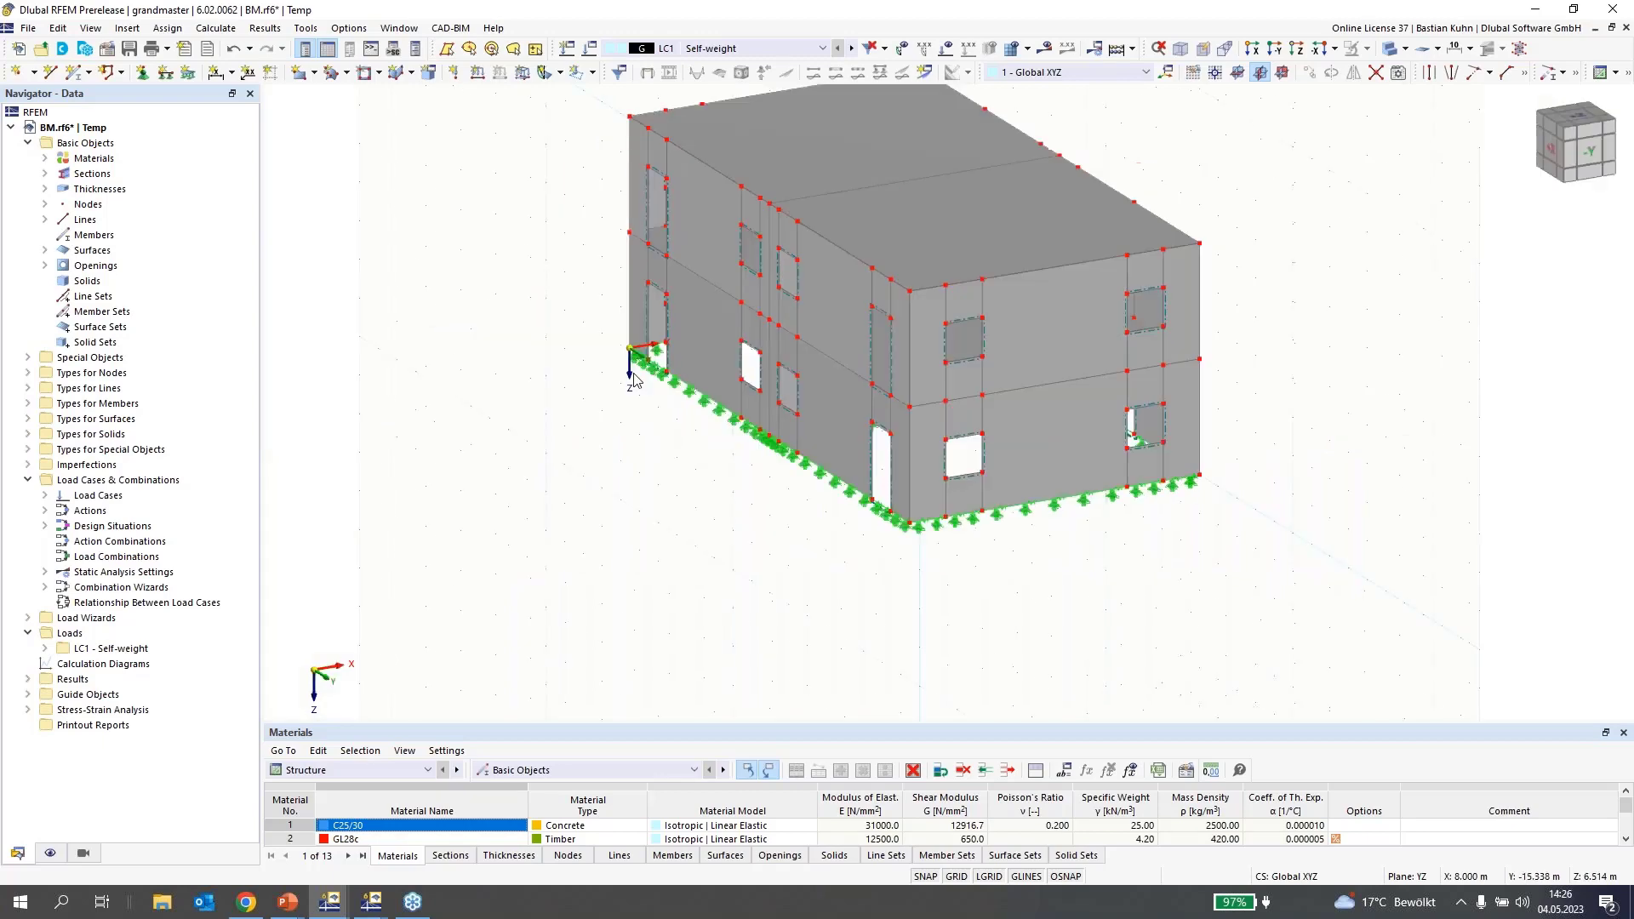
pyautogui.scroll(4, 645, 371)
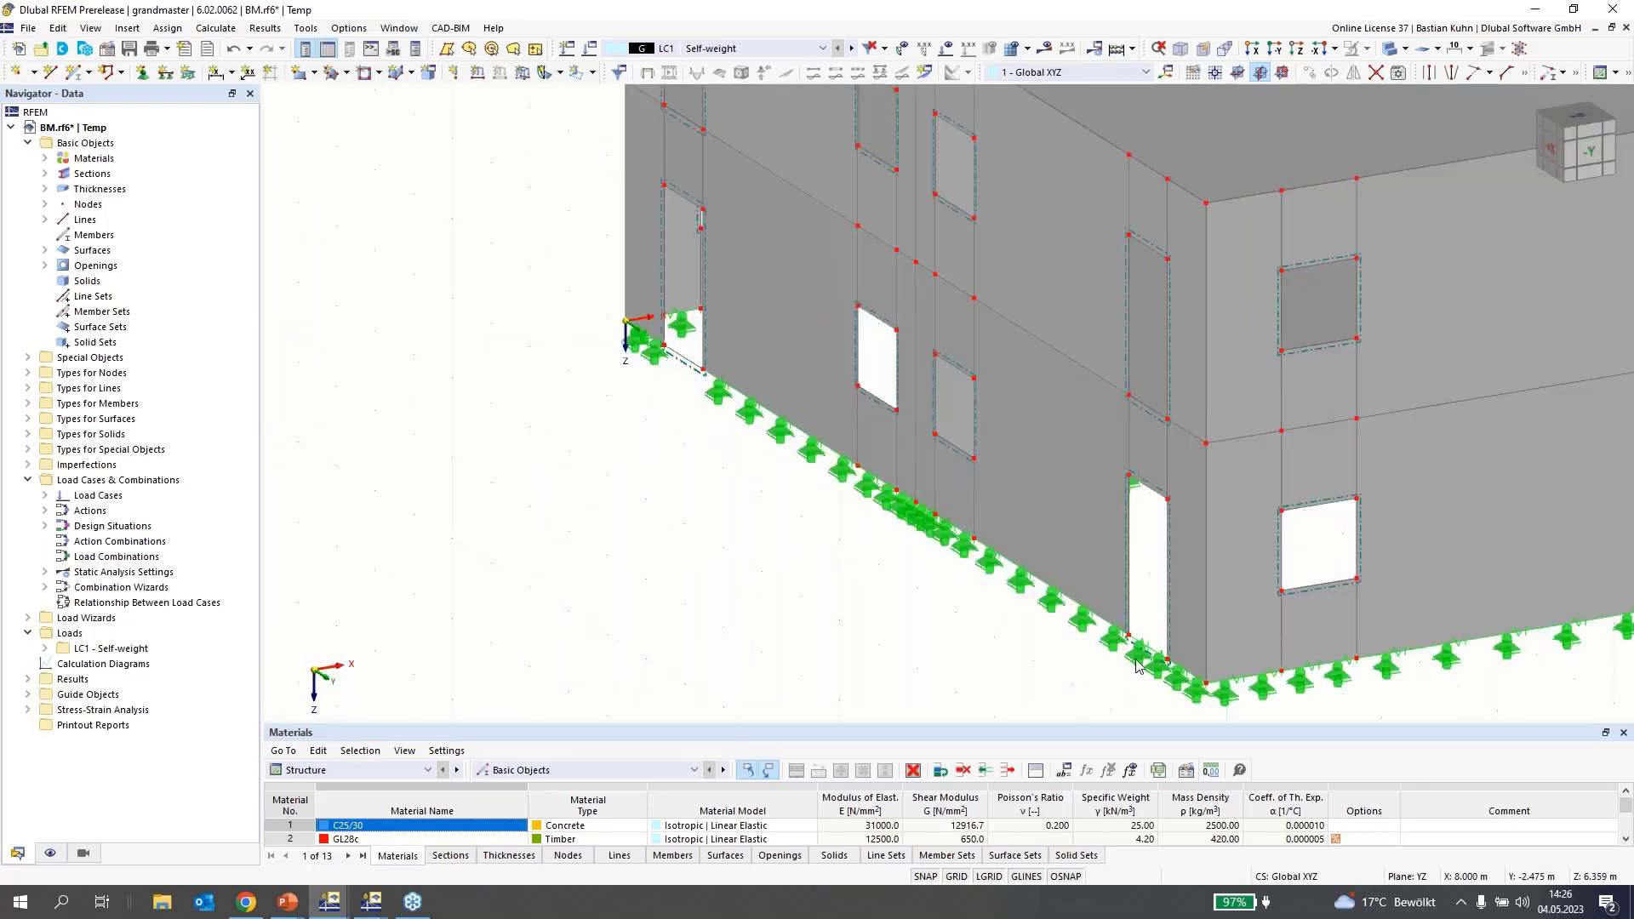
pyautogui.scroll(-3, 1119, 680)
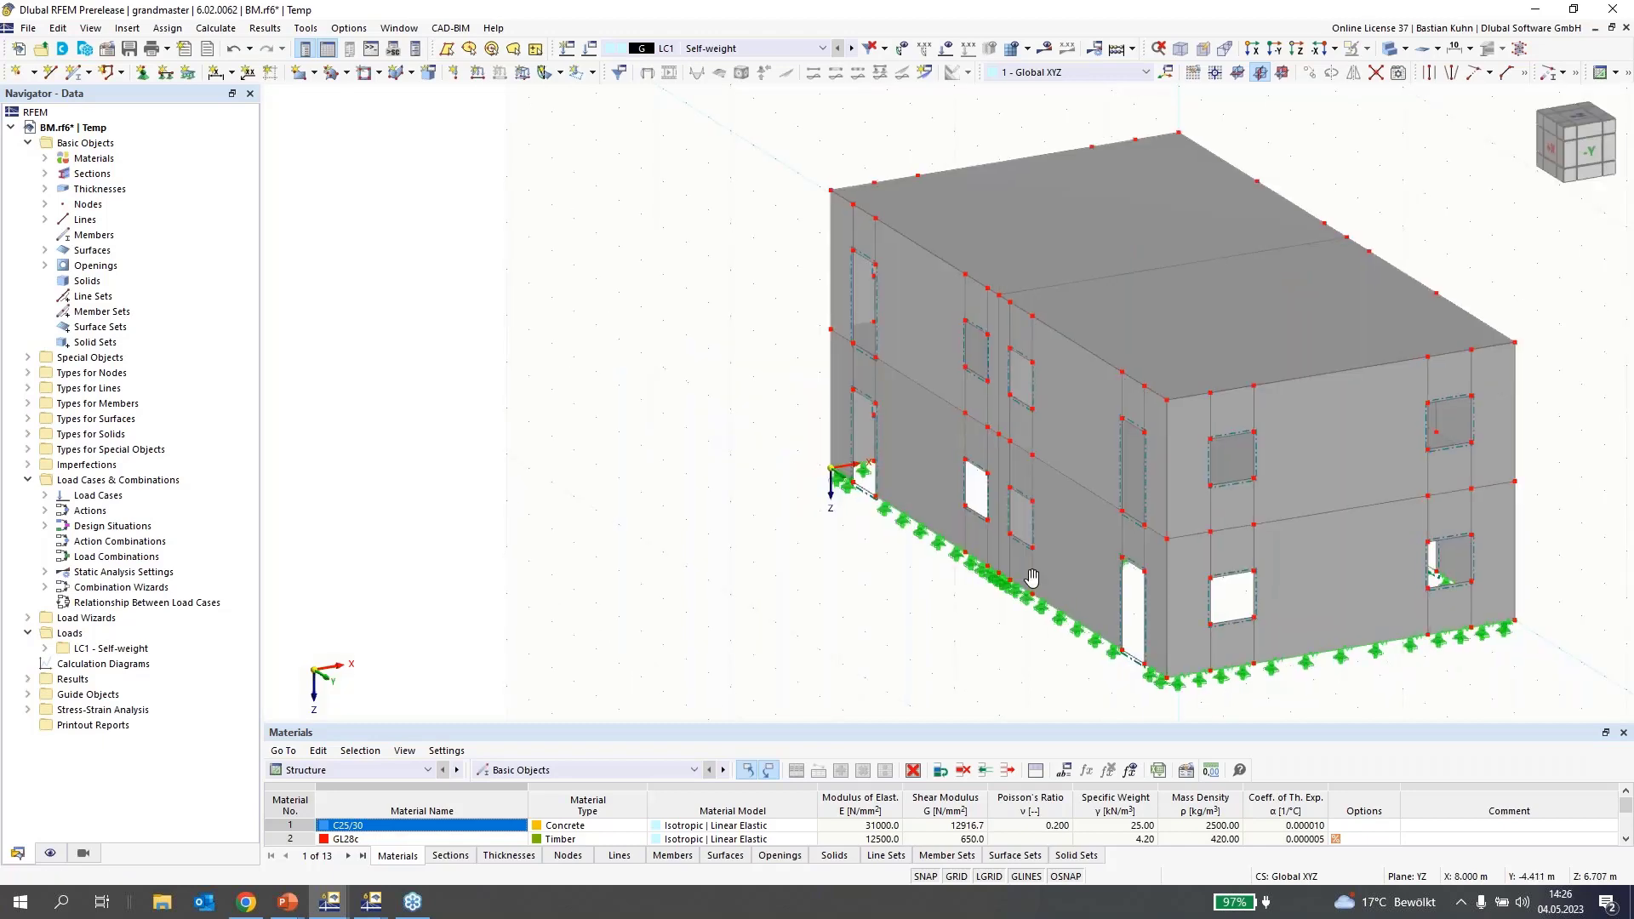
pyautogui.moveTo(1076, 664); pyautogui.dragTo(589, 503, button='middle')
pyautogui.keyDown('ctrl'); pyautogui.moveTo(589, 503); pyautogui.dragTo(567, 502, button='middle'); pyautogui.keyUp('ctrl')
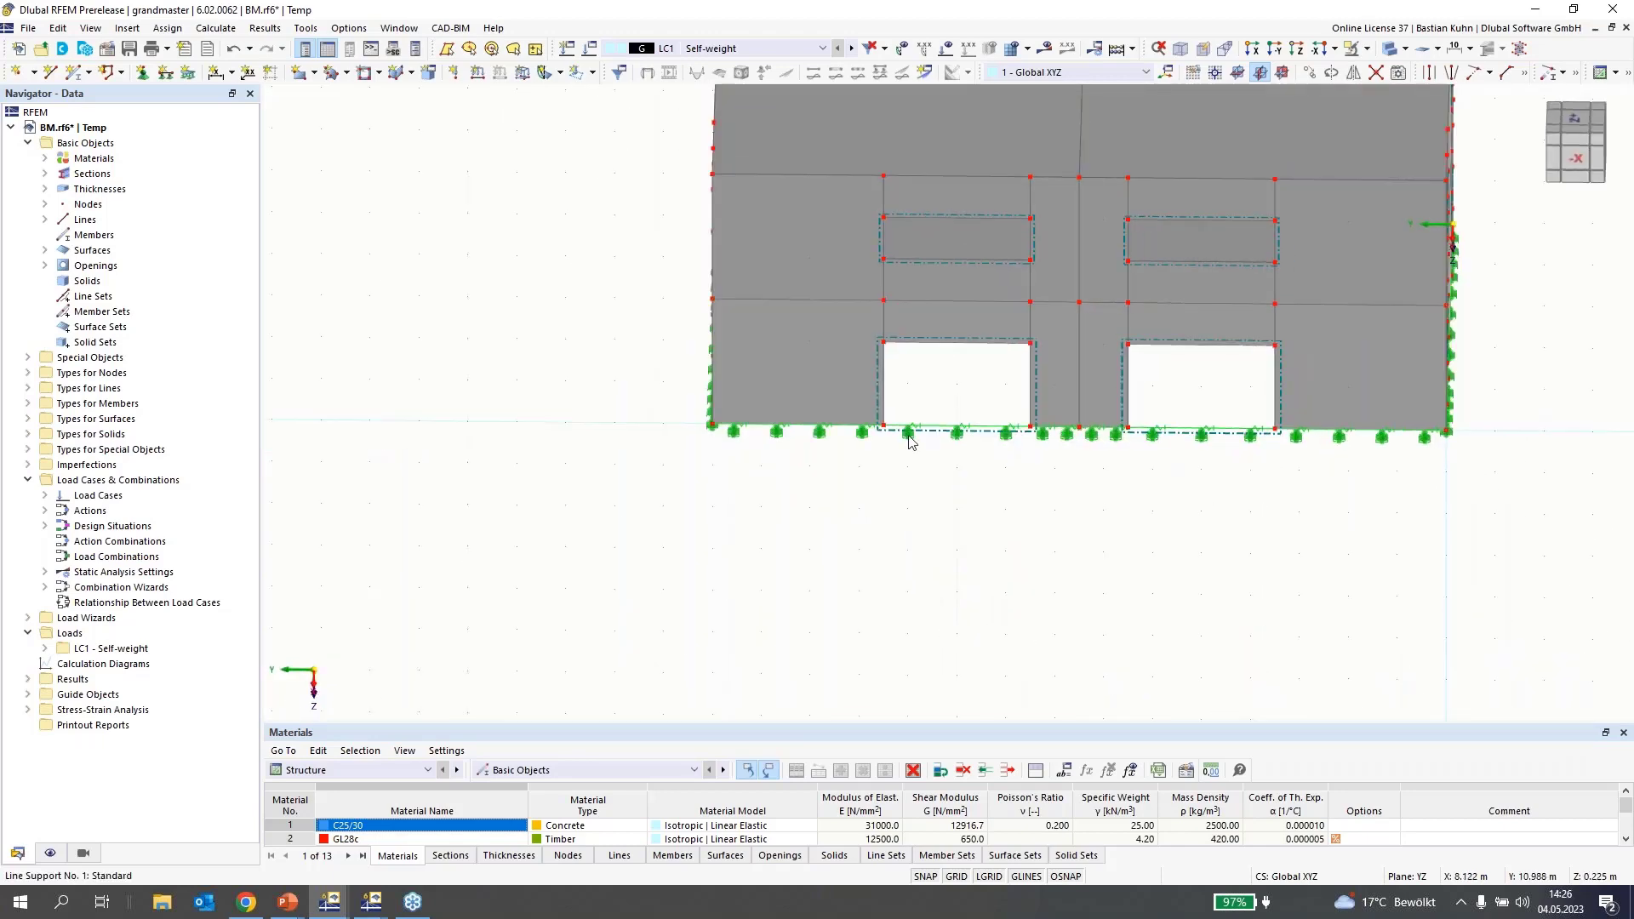
pyautogui.click(908, 435)
pyautogui.press('Delete')
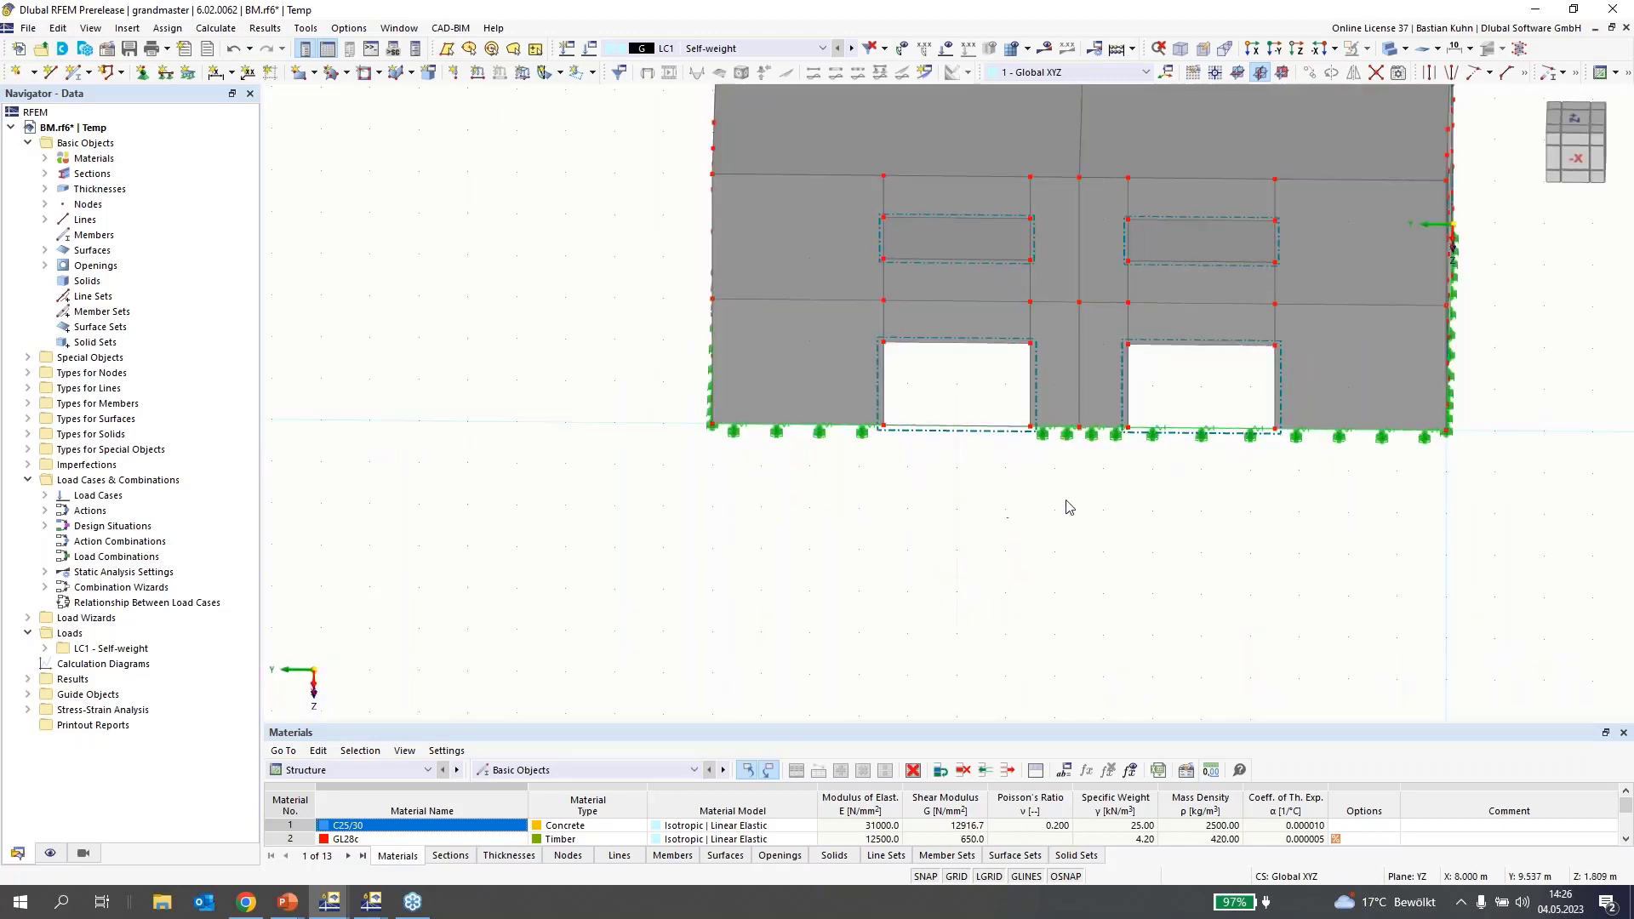
pyautogui.click(1154, 452)
pyautogui.press('Delete')
# - Release uz and φz in the Hinged nodal support and assign it to the base corner between the gate wall and side wall
pyautogui.moveTo(891, 543); pyautogui.dragTo(711, 526, button='middle')
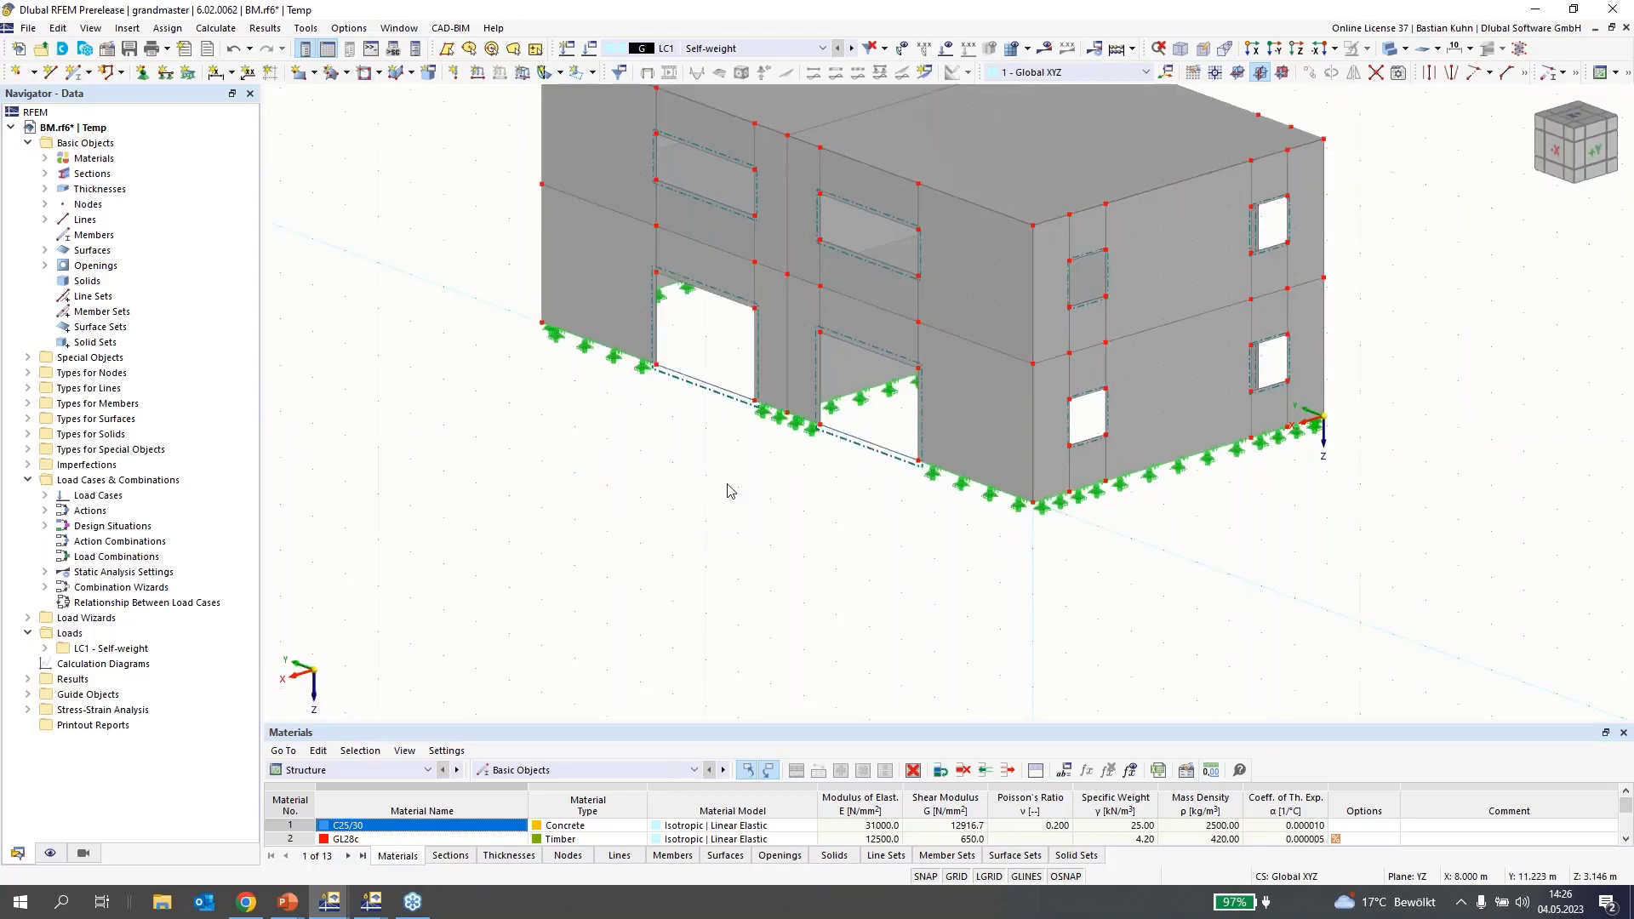
pyautogui.moveTo(1034, 510)
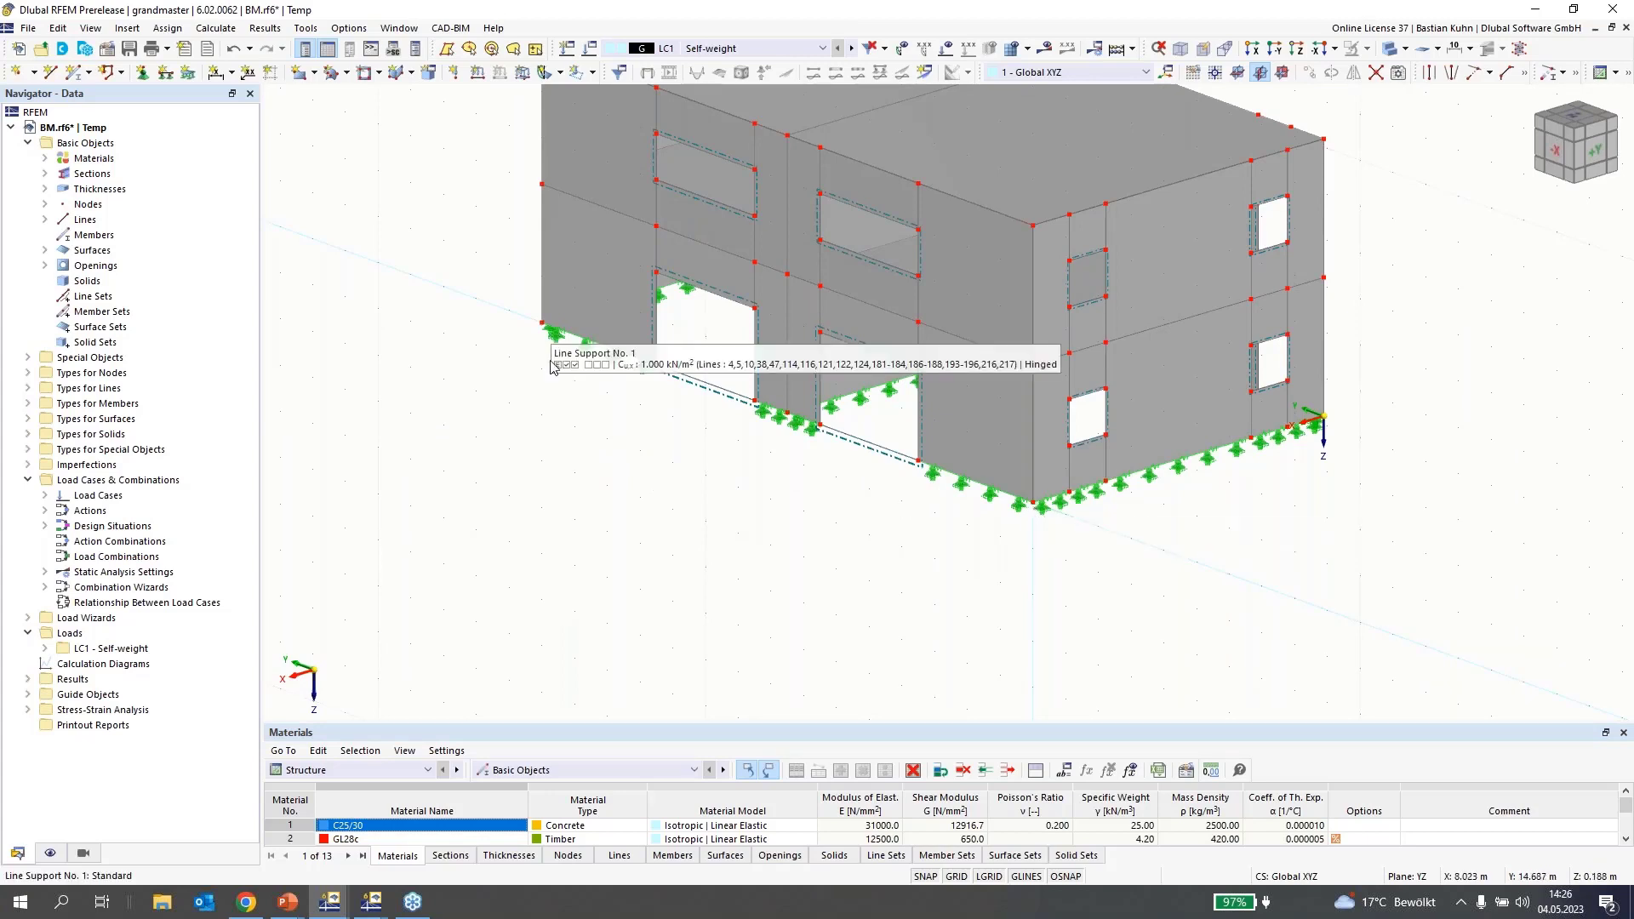
pyautogui.click(142, 72)
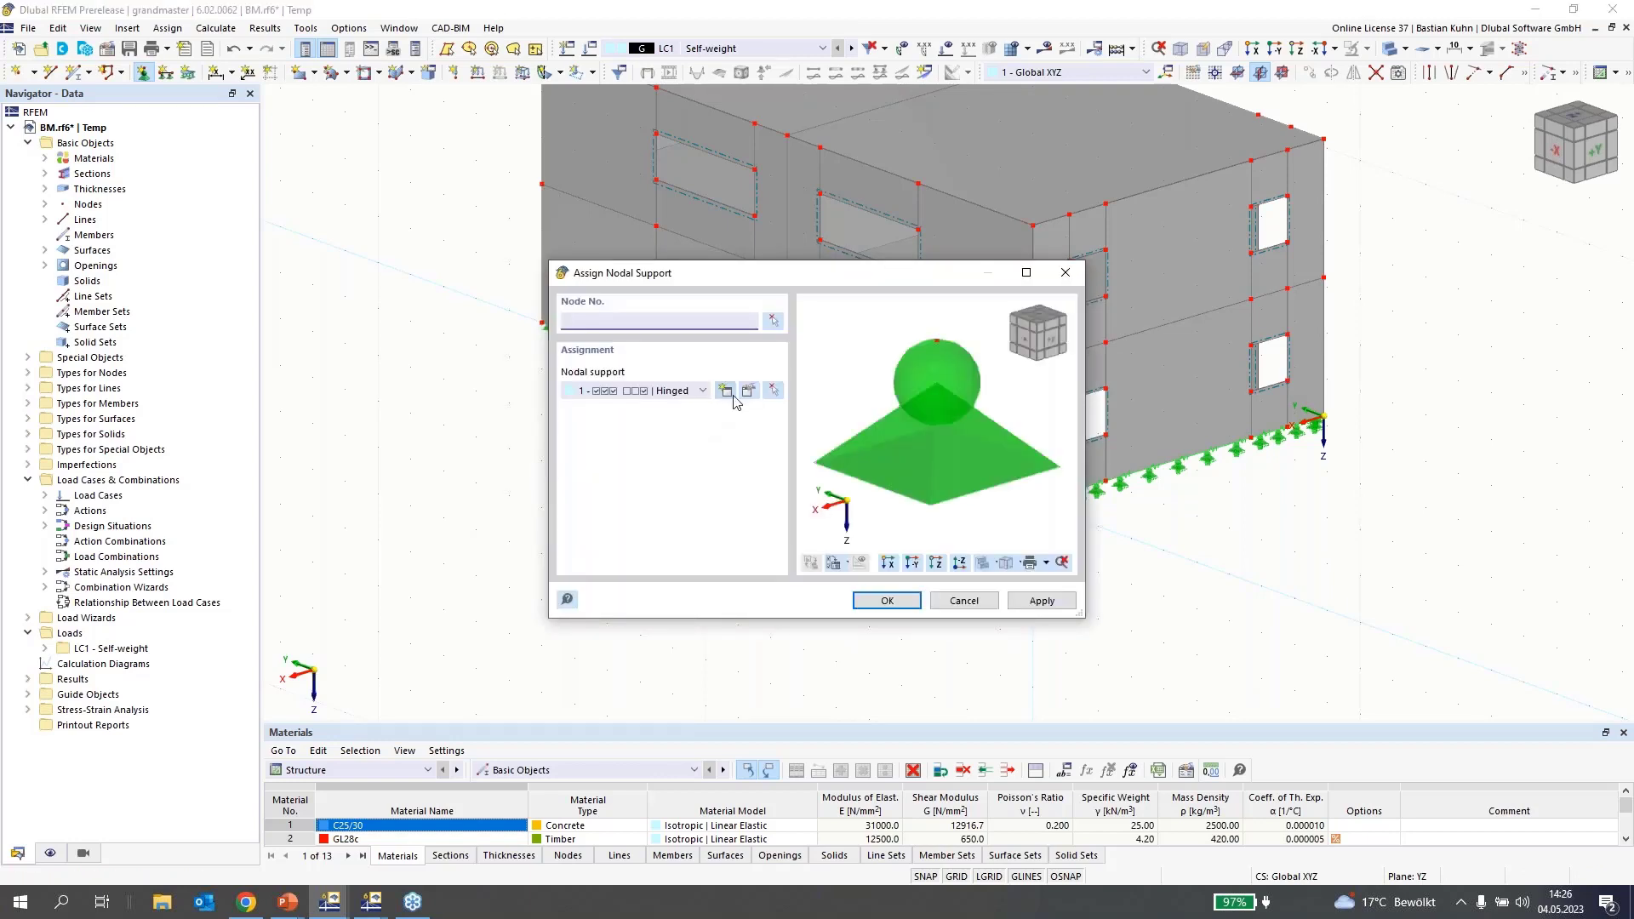
pyautogui.click(747, 392)
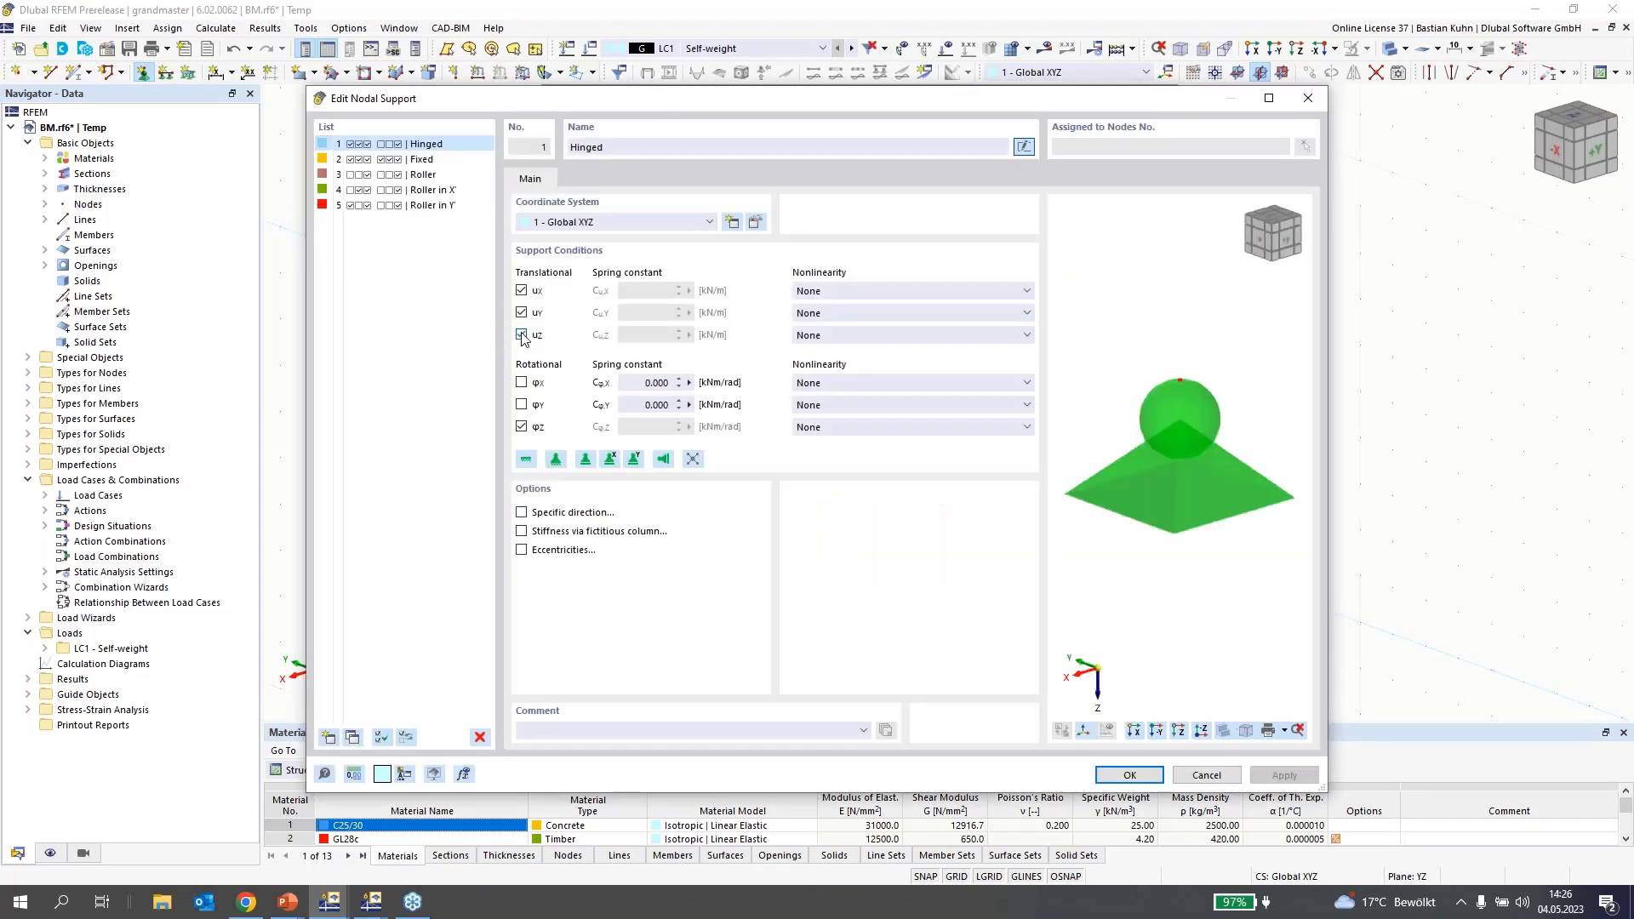
pyautogui.click(521, 336)
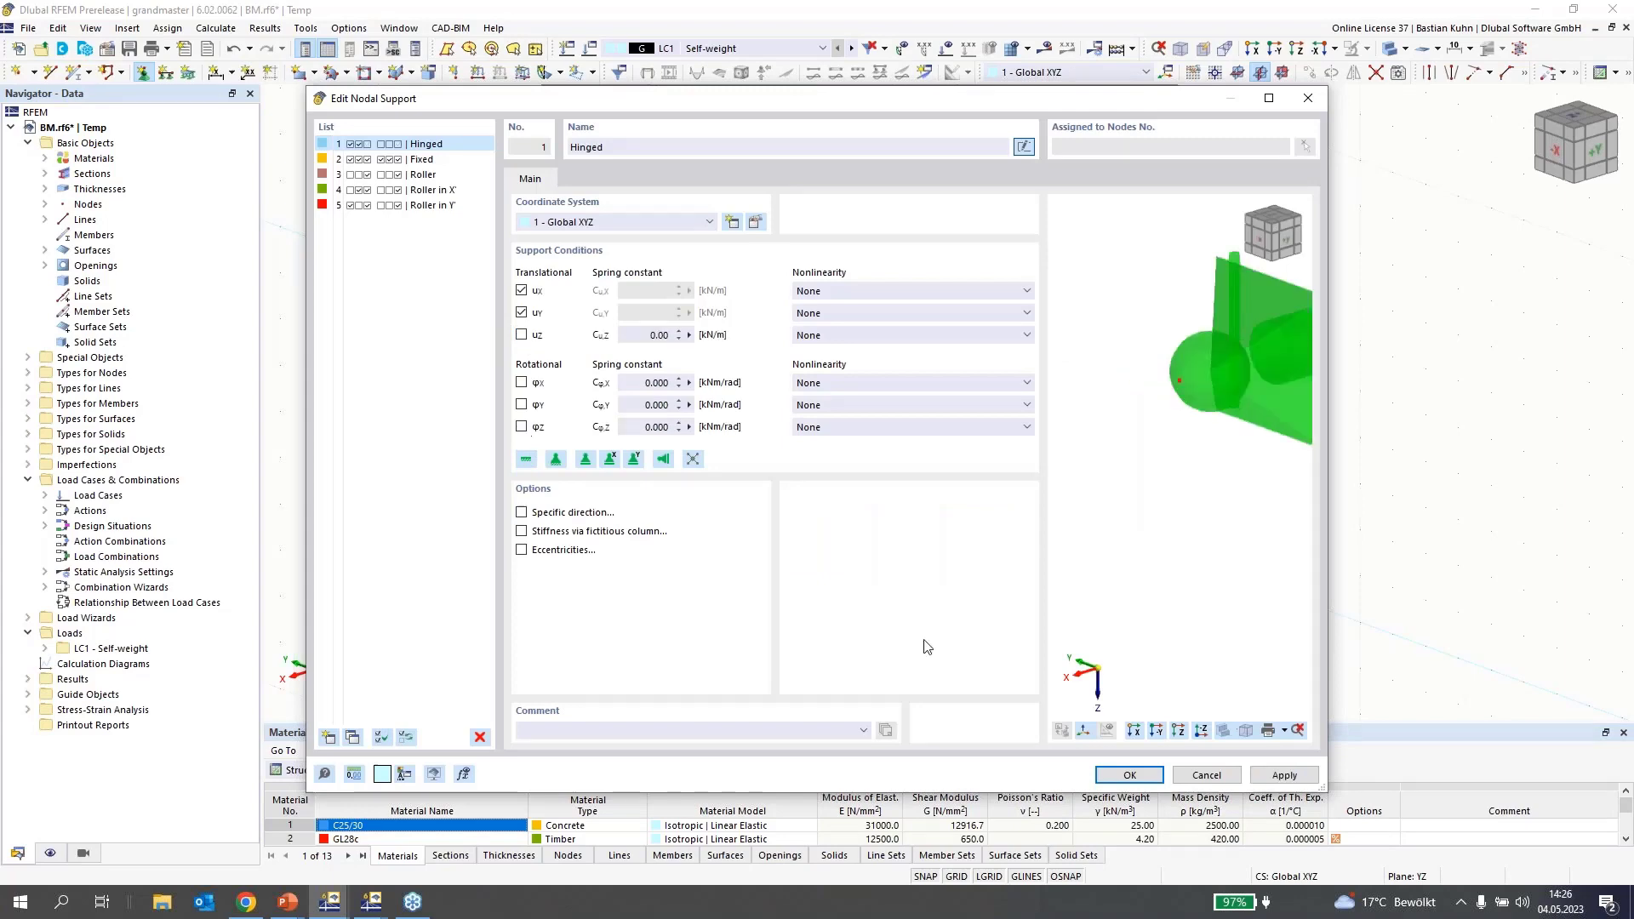
pyautogui.click(1106, 773)
pyautogui.click(891, 601)
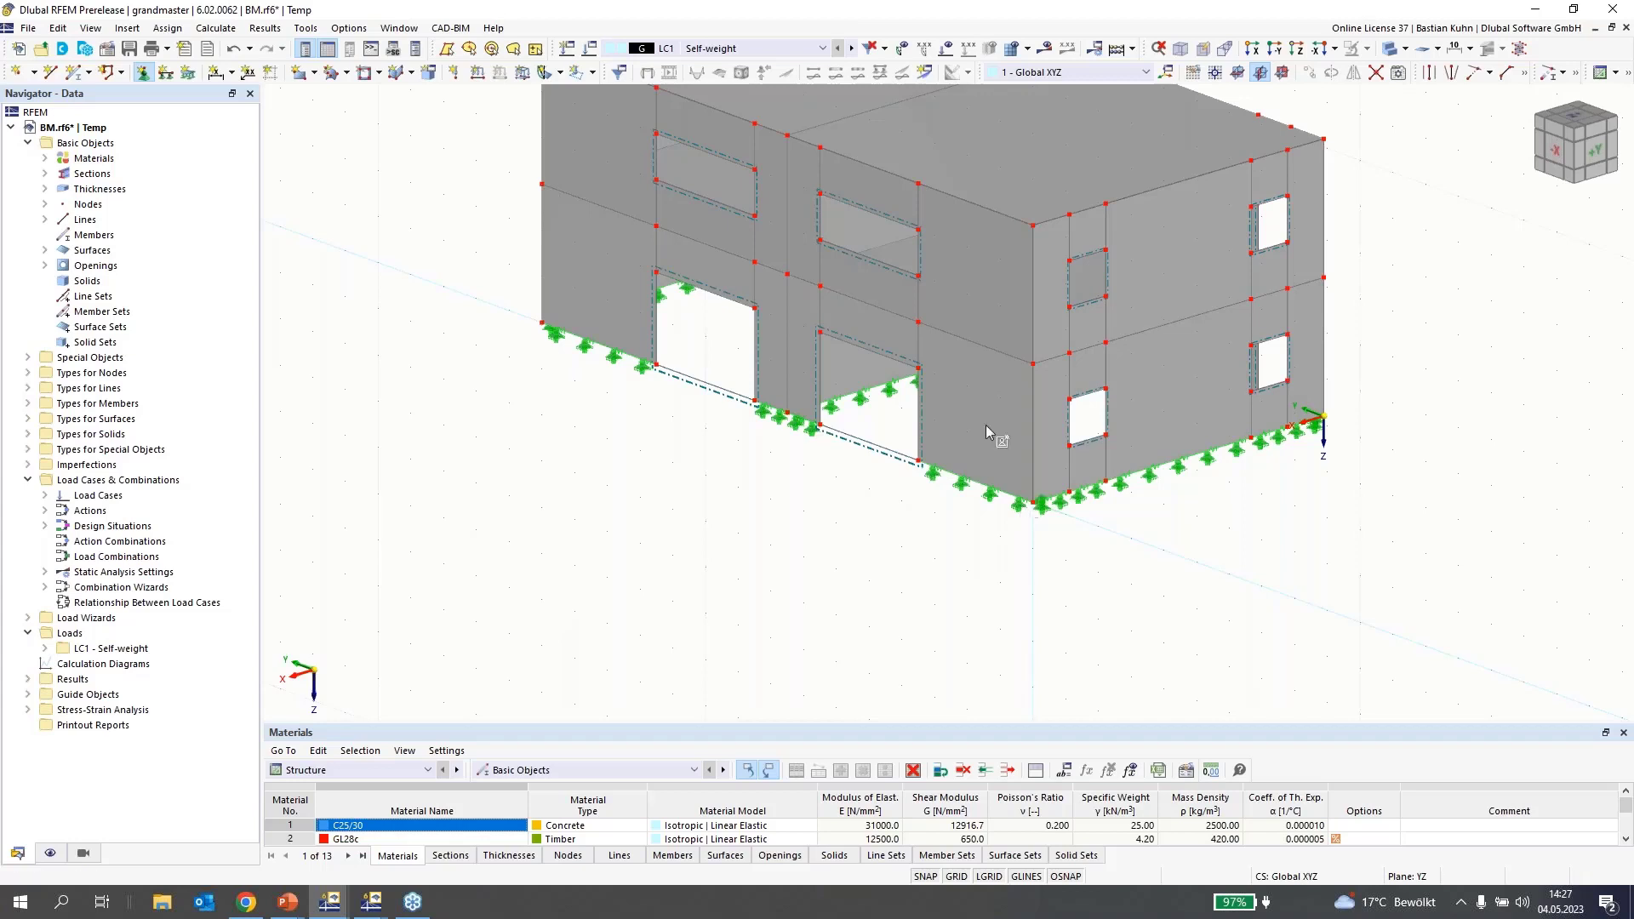
pyautogui.press('Escape')
# - Create a nodal support with only ux fixed and assign it to the other base corner of the gate wall
pyautogui.click(143, 71)
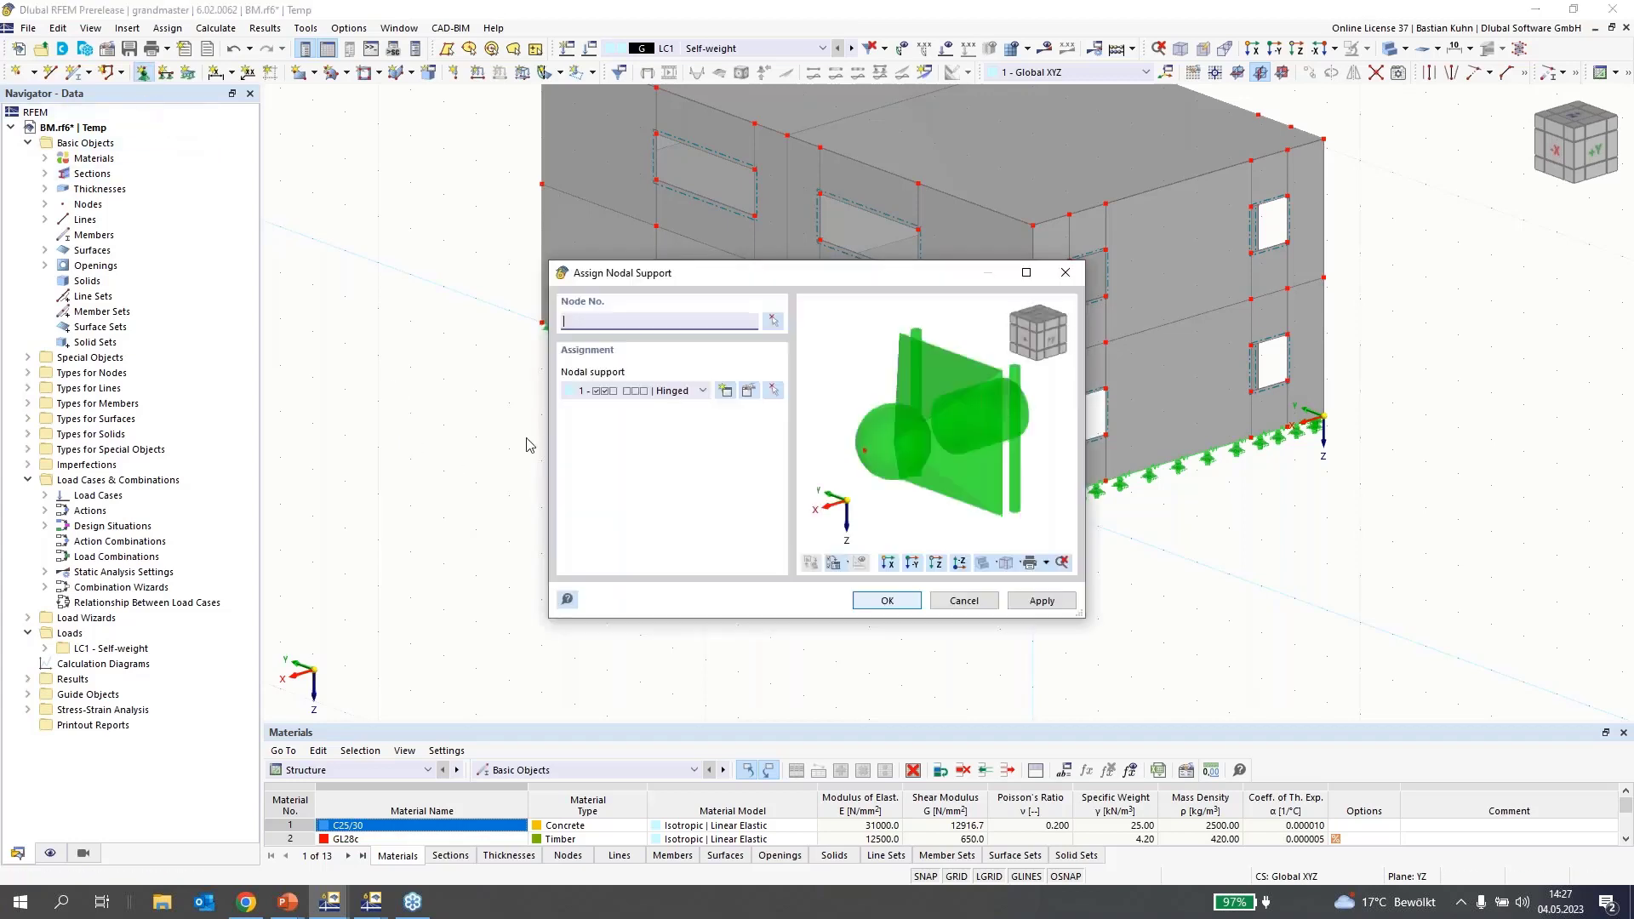
pyautogui.click(727, 392)
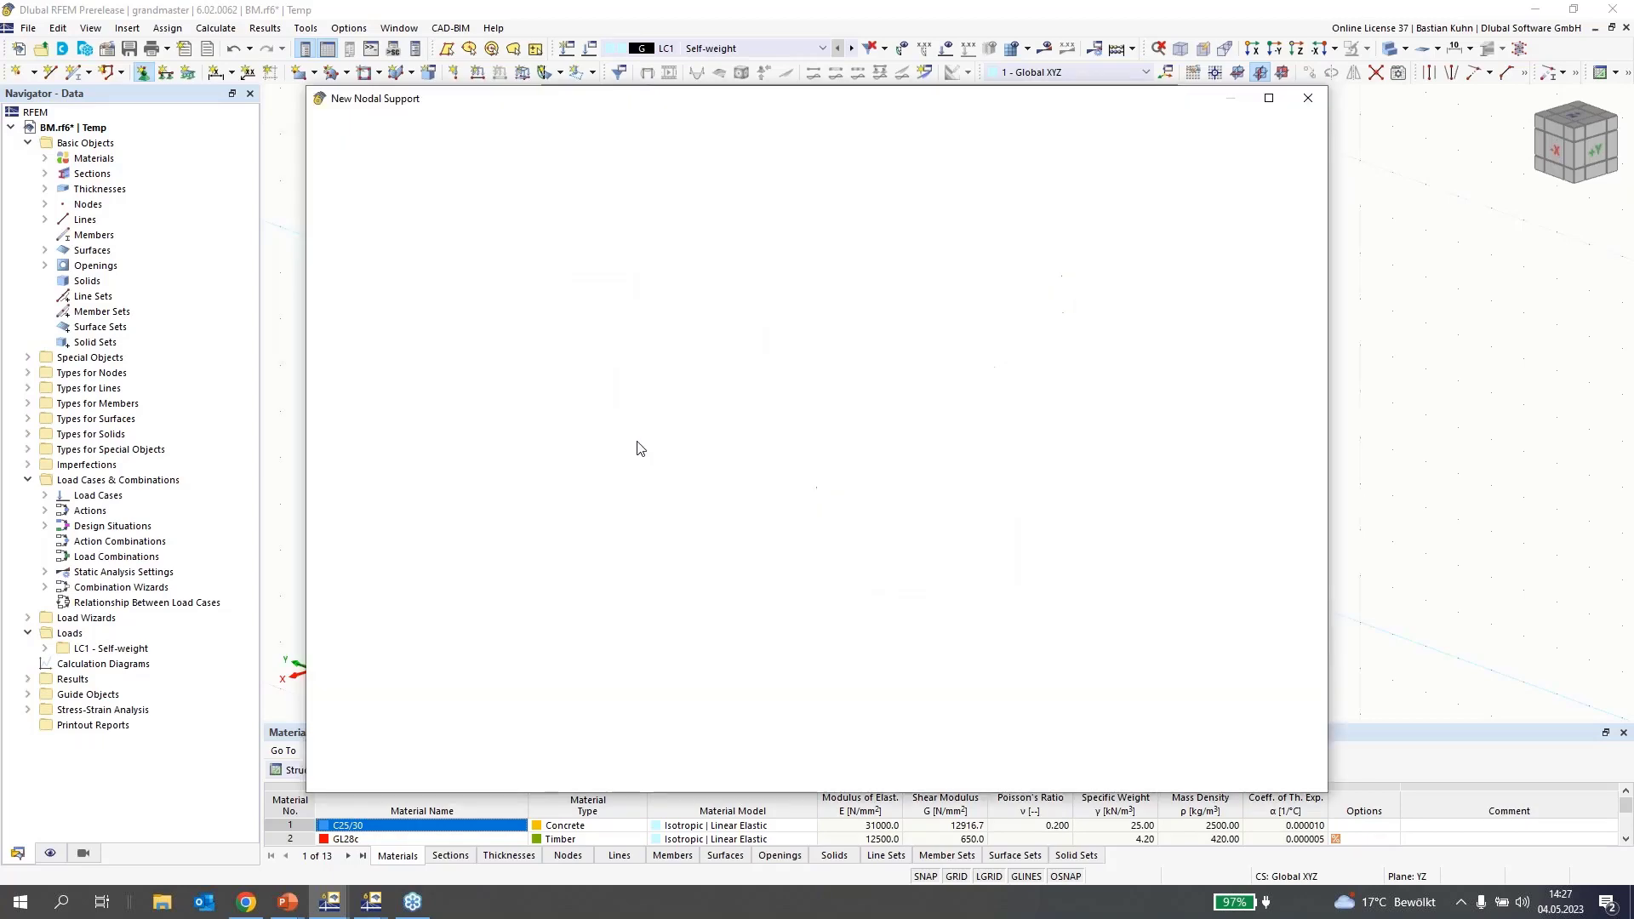
pyautogui.click(522, 313)
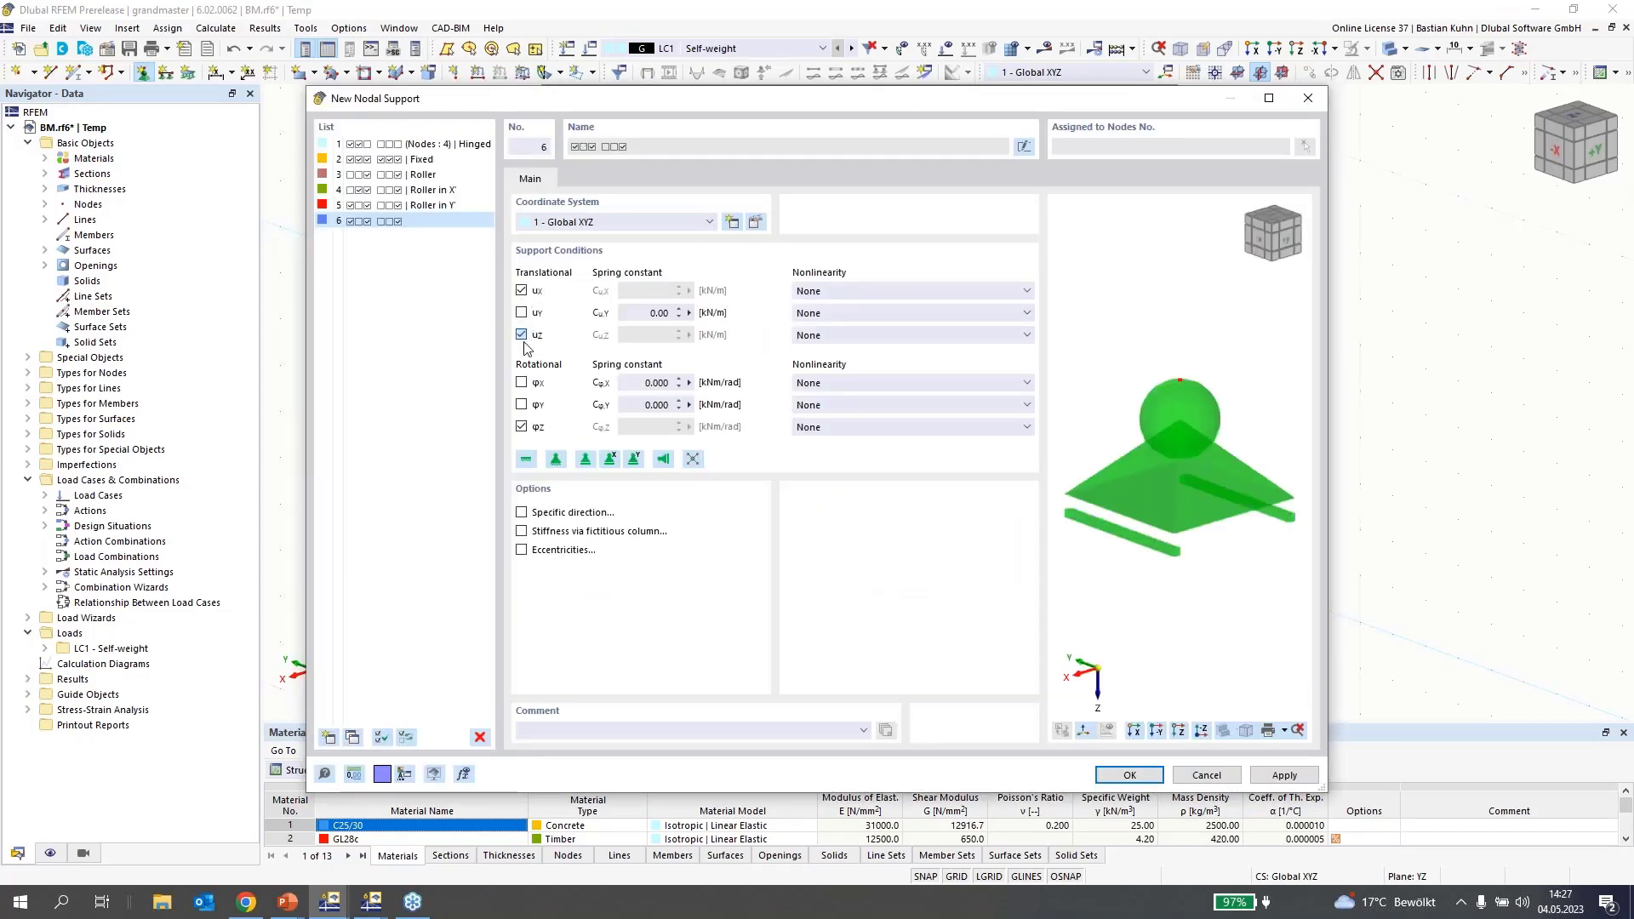
pyautogui.click(521, 335)
pyautogui.click(522, 427)
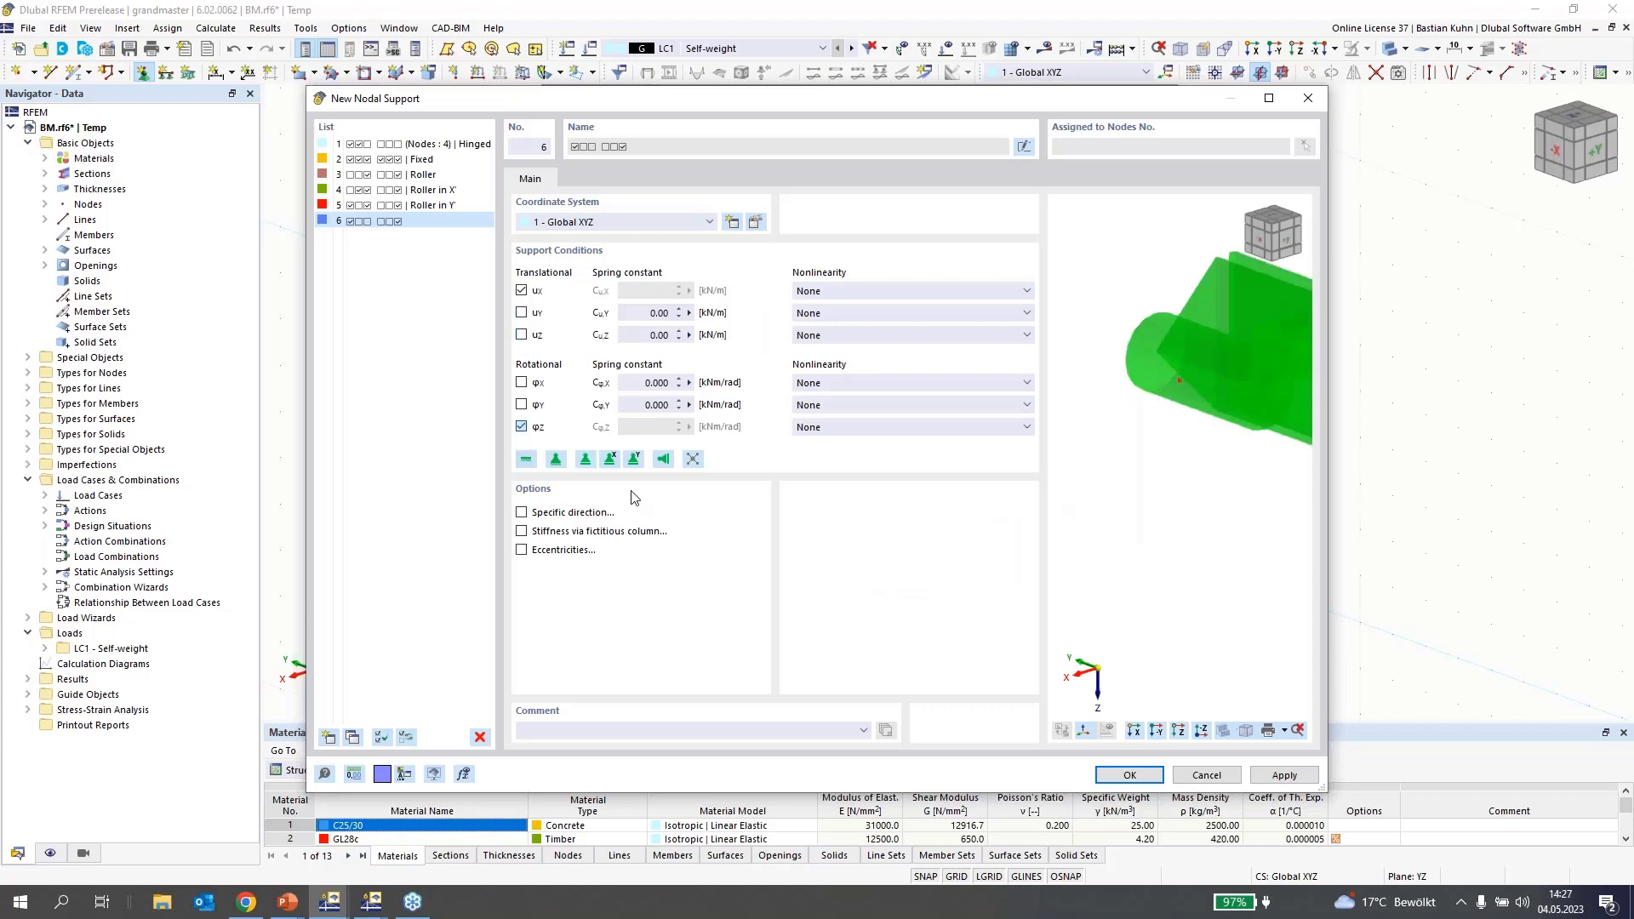
pyautogui.click(1110, 777)
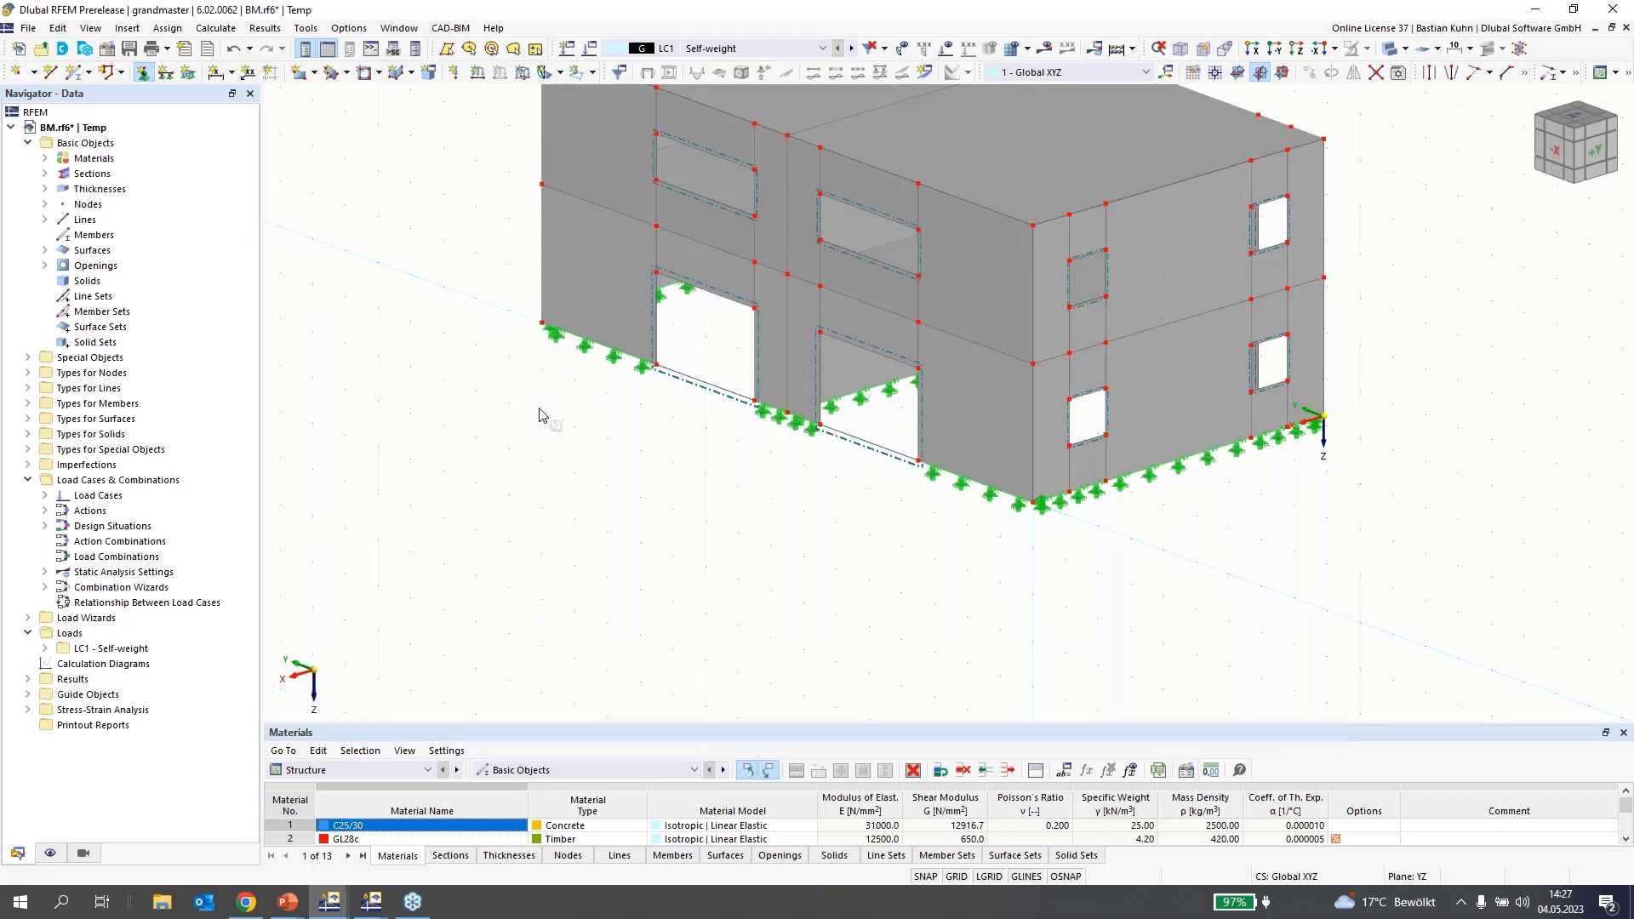
pyautogui.press('Escape')
# - Enlarge the displayed symbol of the nodal support at the near base corner
pyautogui.scroll(5, 1027, 518)
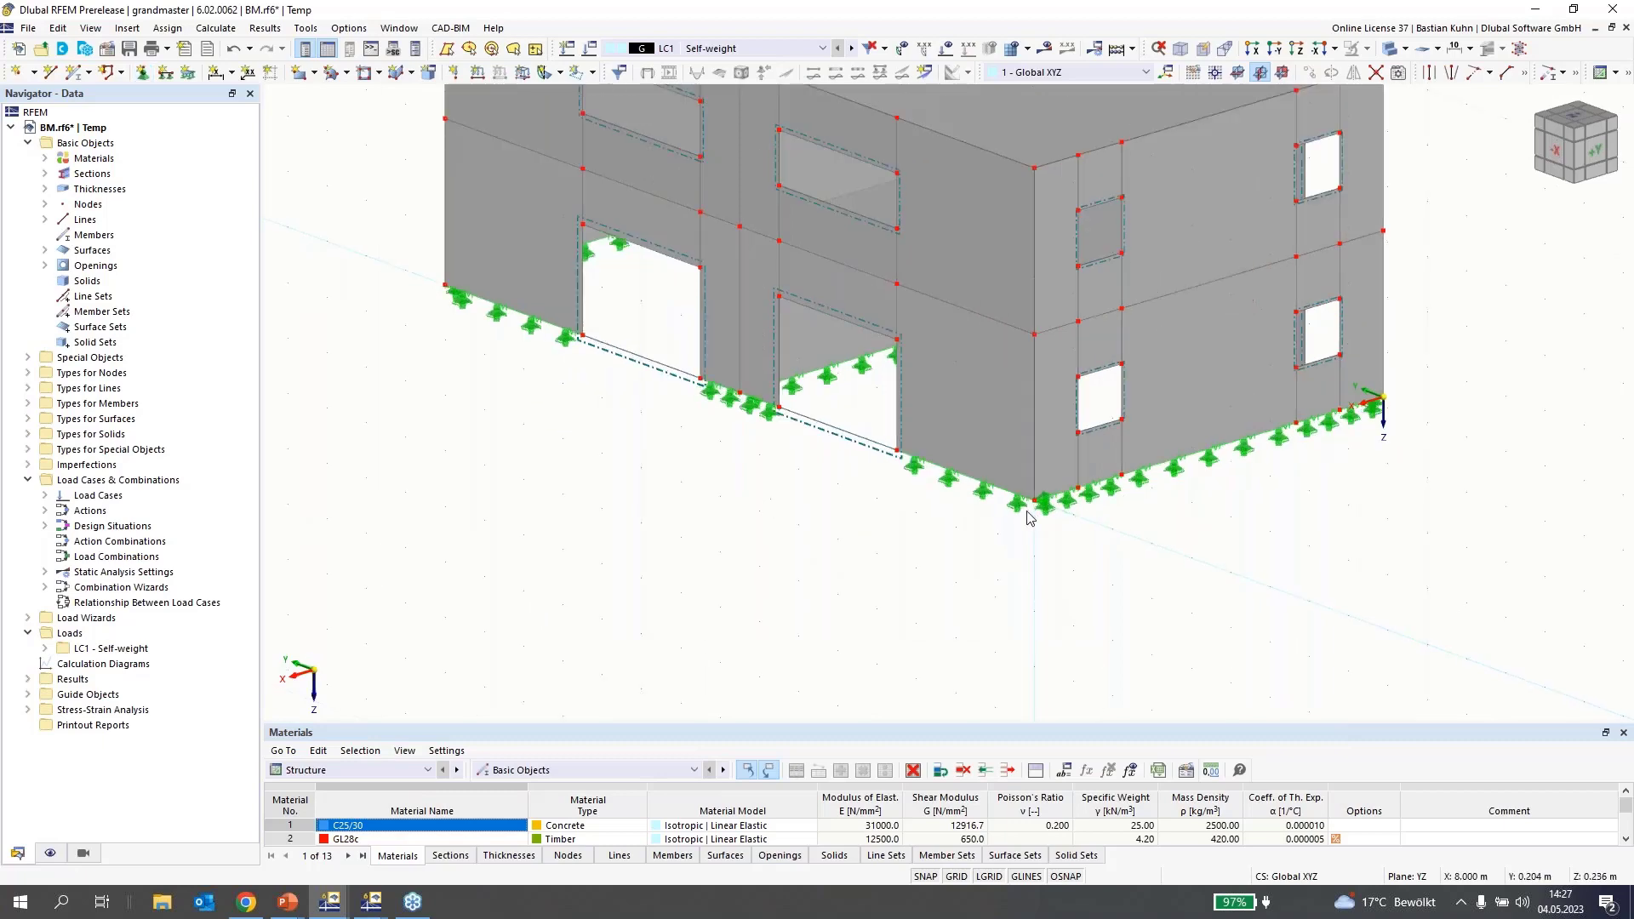
pyautogui.rightClick(1064, 478)
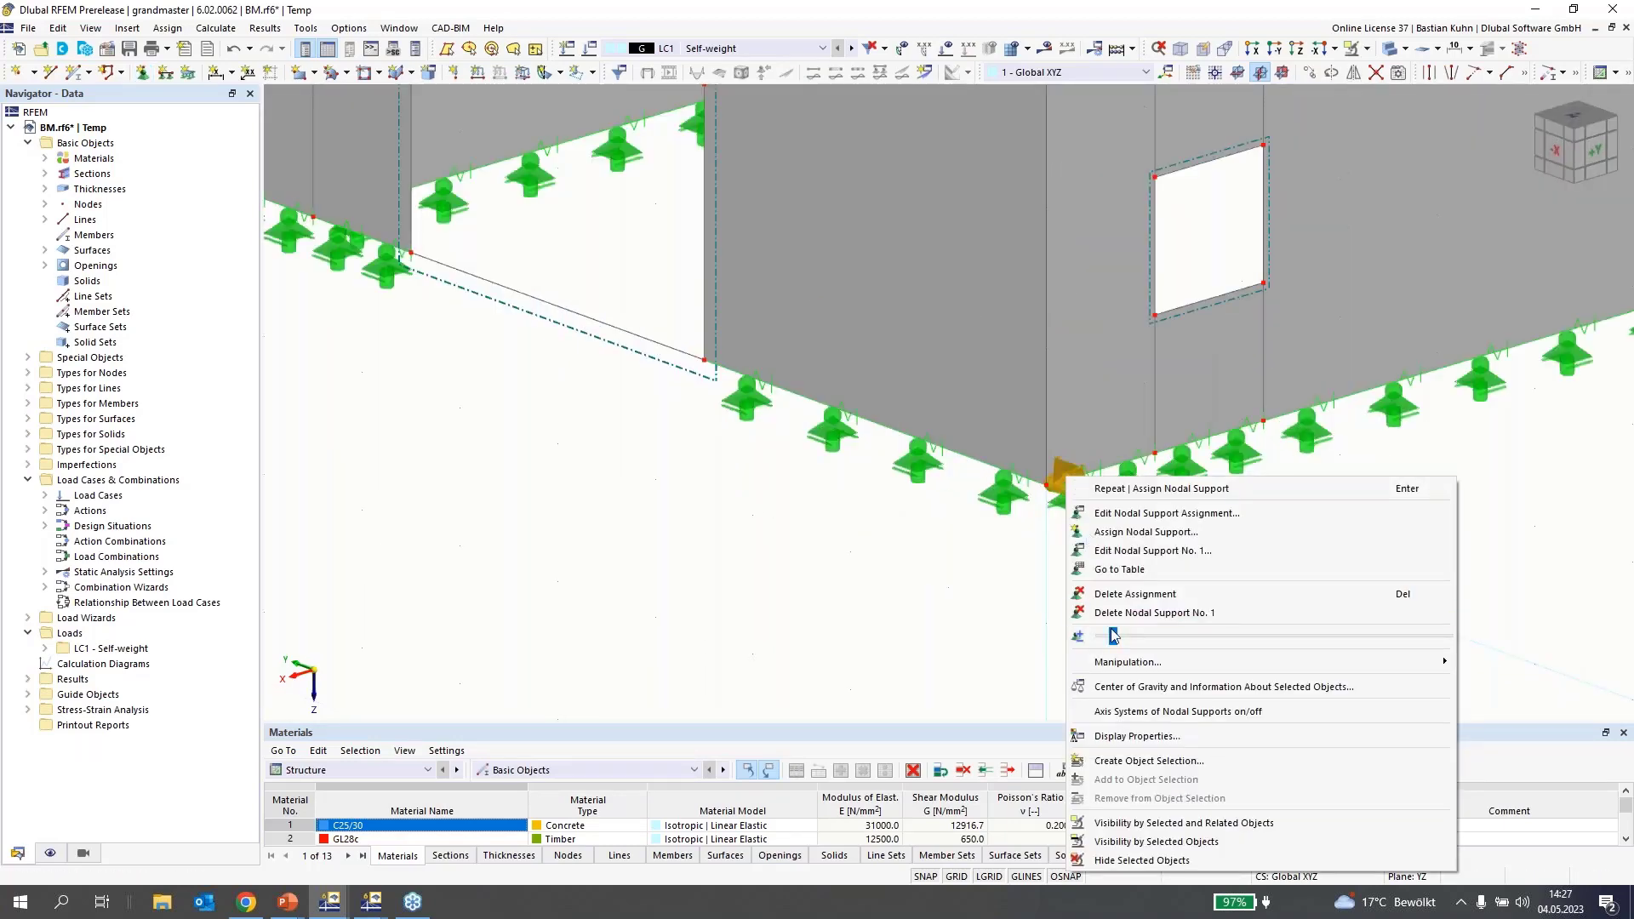
pyautogui.moveTo(1110, 636); pyautogui.dragTo(1211, 644)
pyautogui.click(940, 624)
pyautogui.scroll(-1, 940, 624)
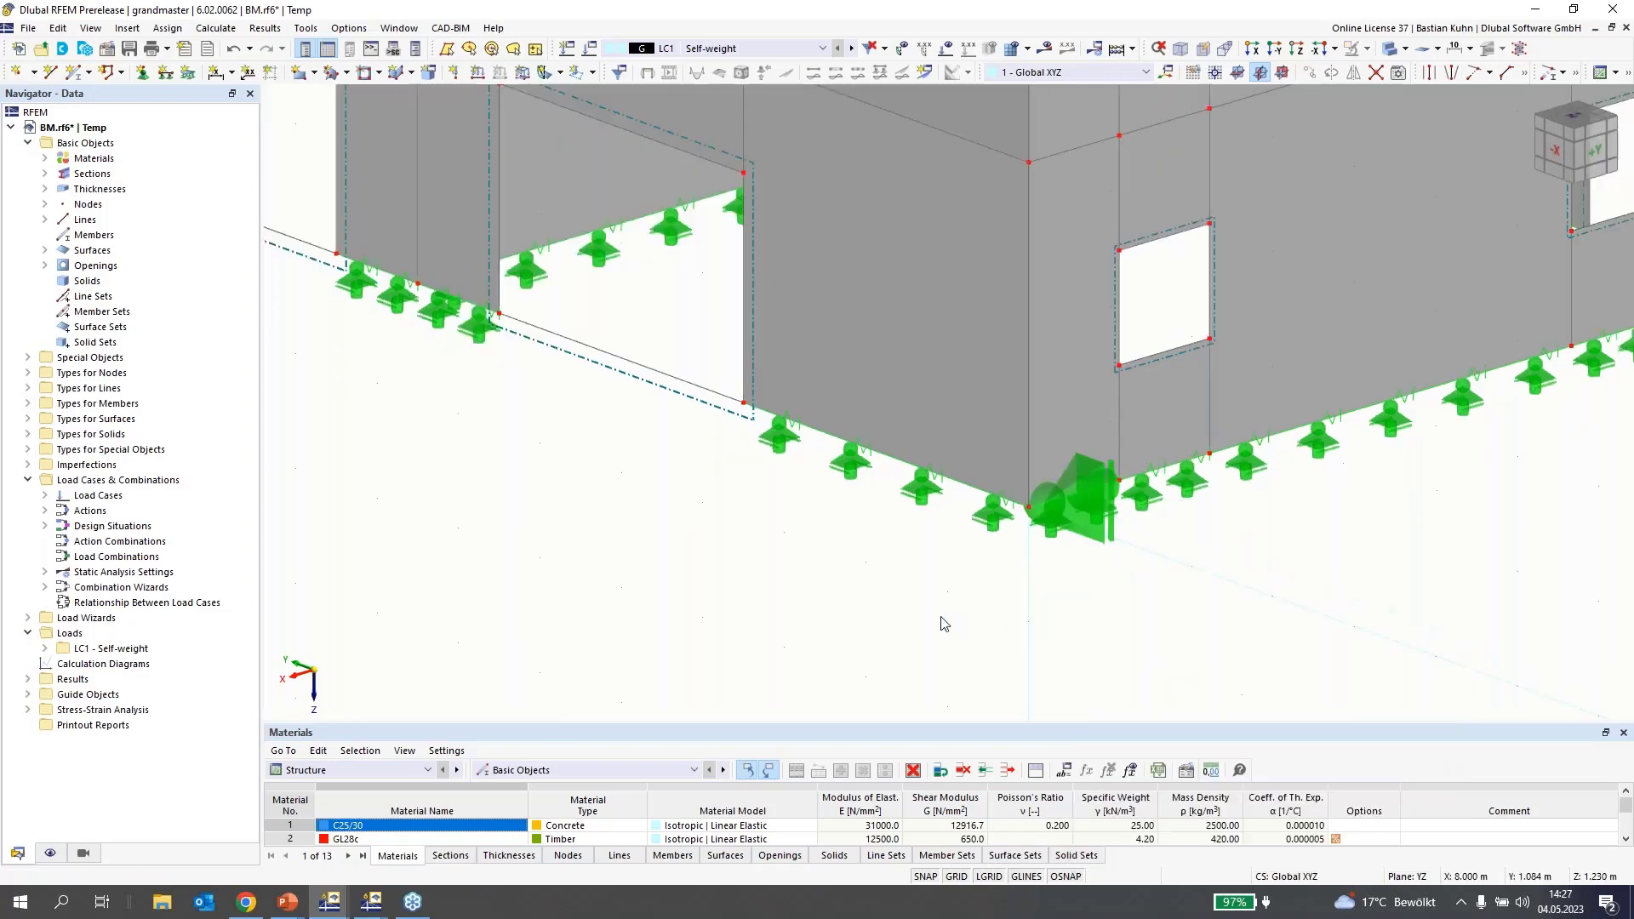
# - Generate the finite element mesh for the building model
pyautogui.scroll(-3, 941, 624)
pyautogui.moveTo(977, 562); pyautogui.dragTo(806, 580, button='middle')
pyautogui.scroll(-3, 961, 555)
pyautogui.click(238, 30)
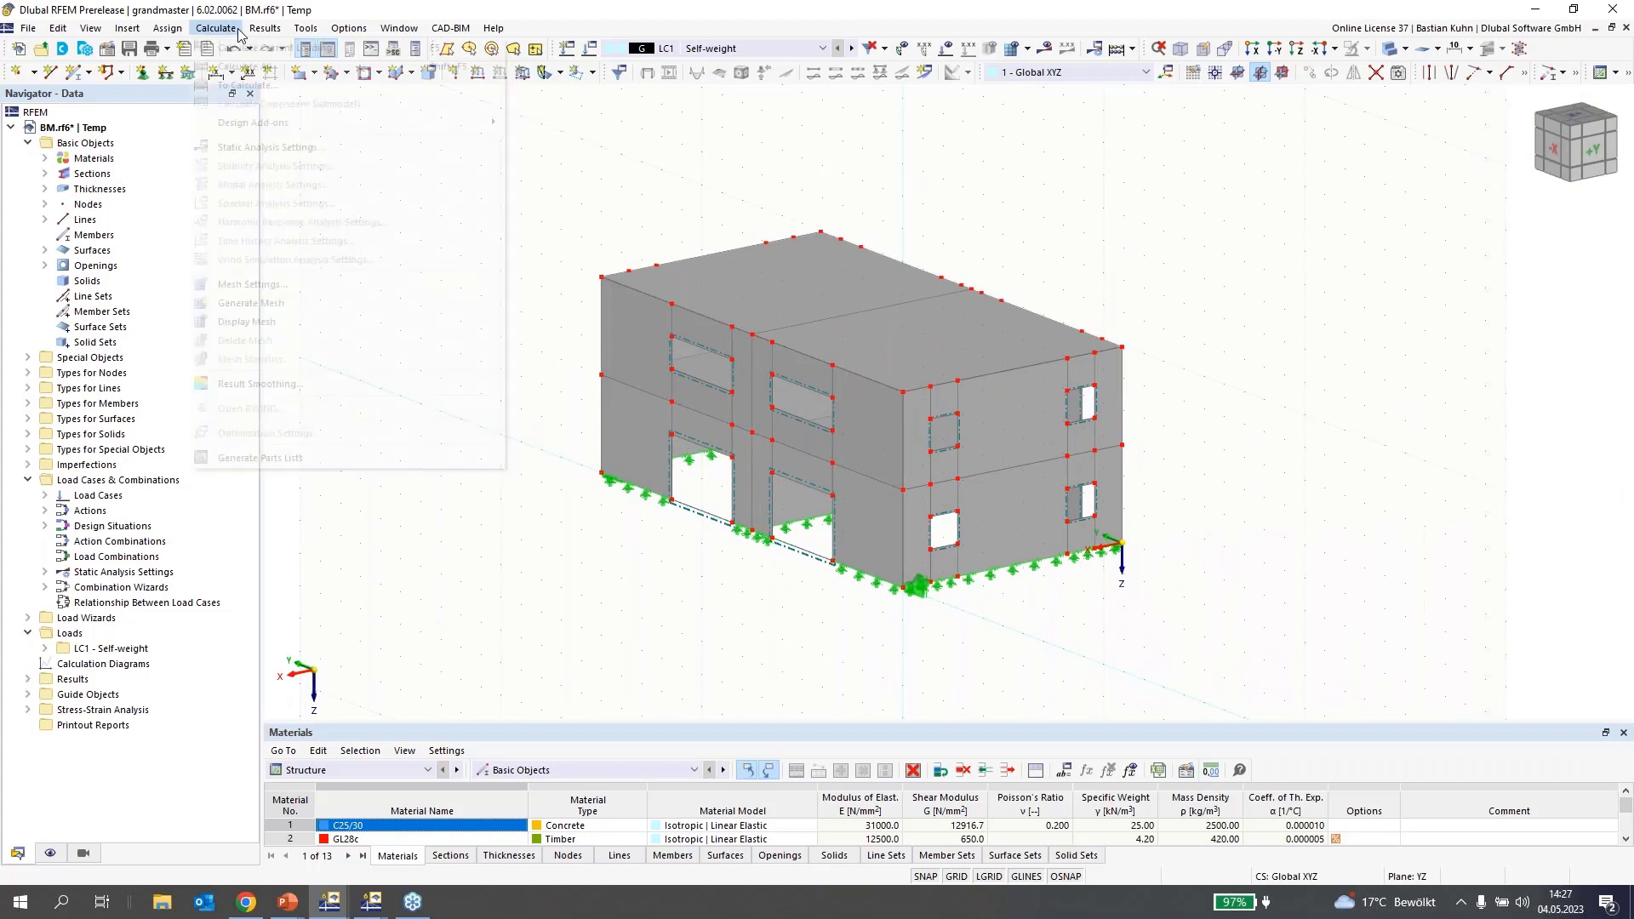
pyautogui.click(250, 303)
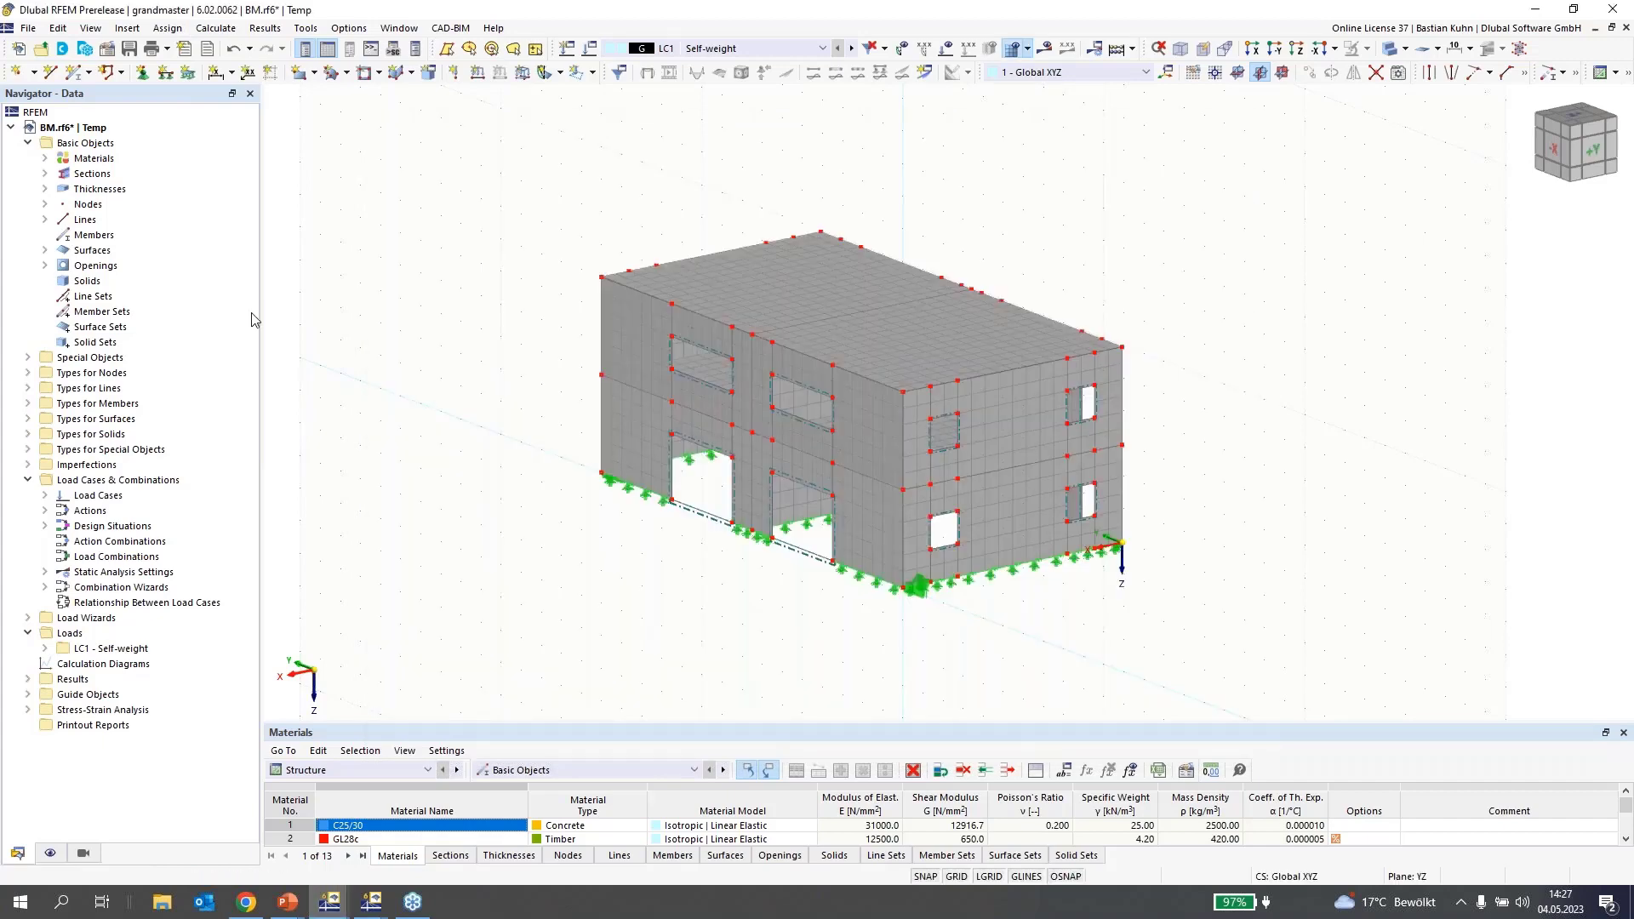
# - Turn off the display of the finite element mesh on the building model
pyautogui.click(50, 853)
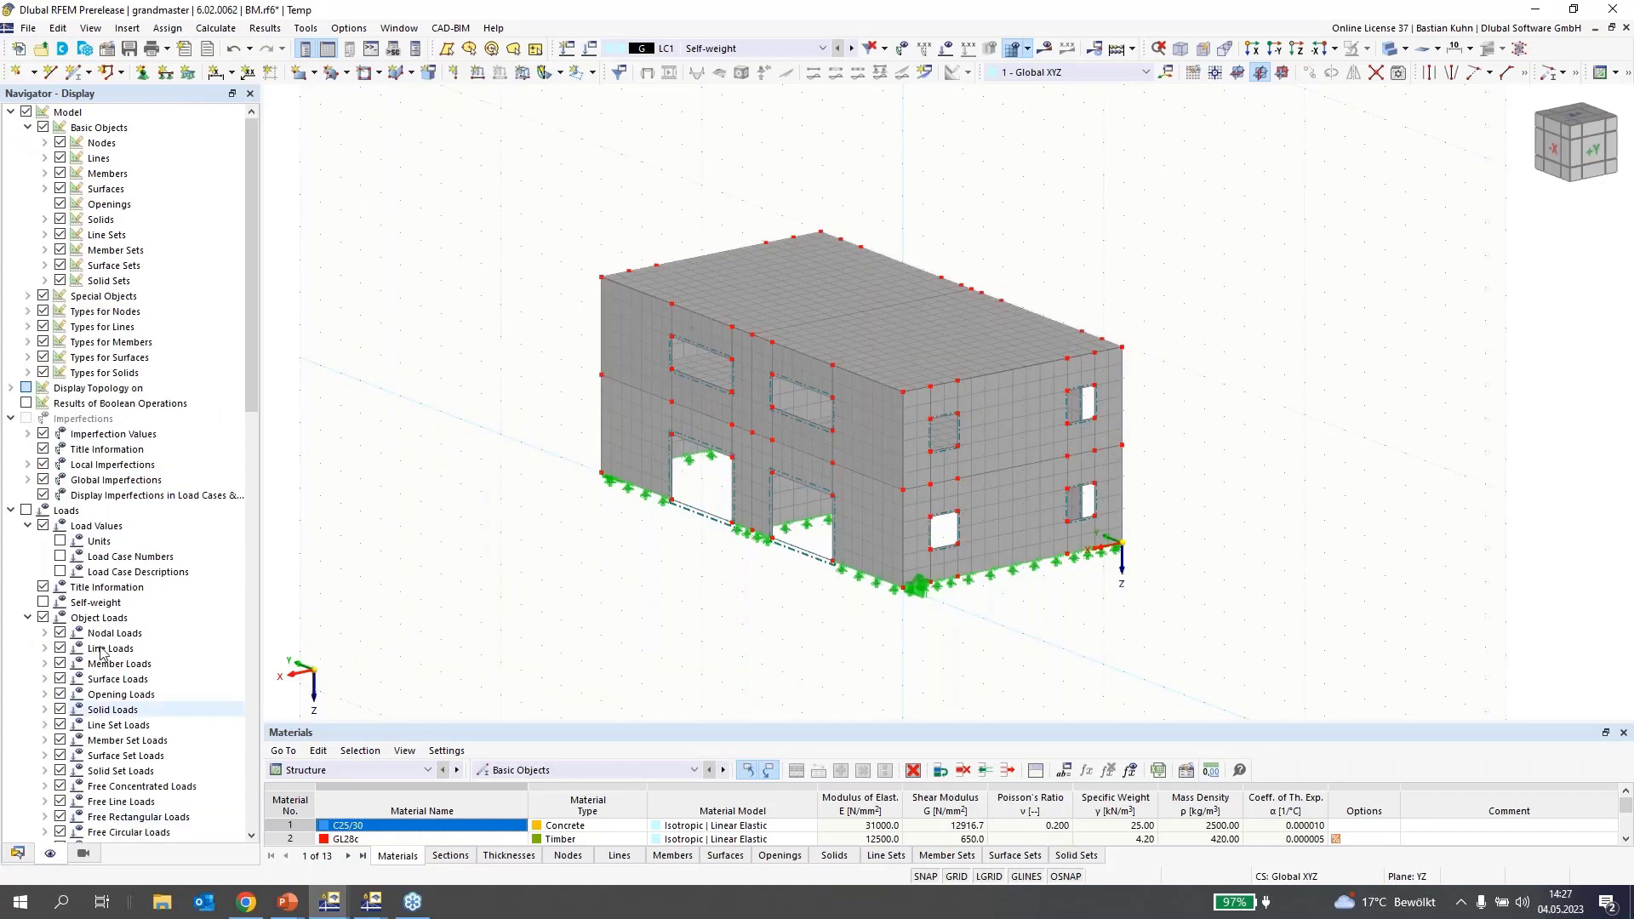
pyautogui.scroll(-17, 103, 630)
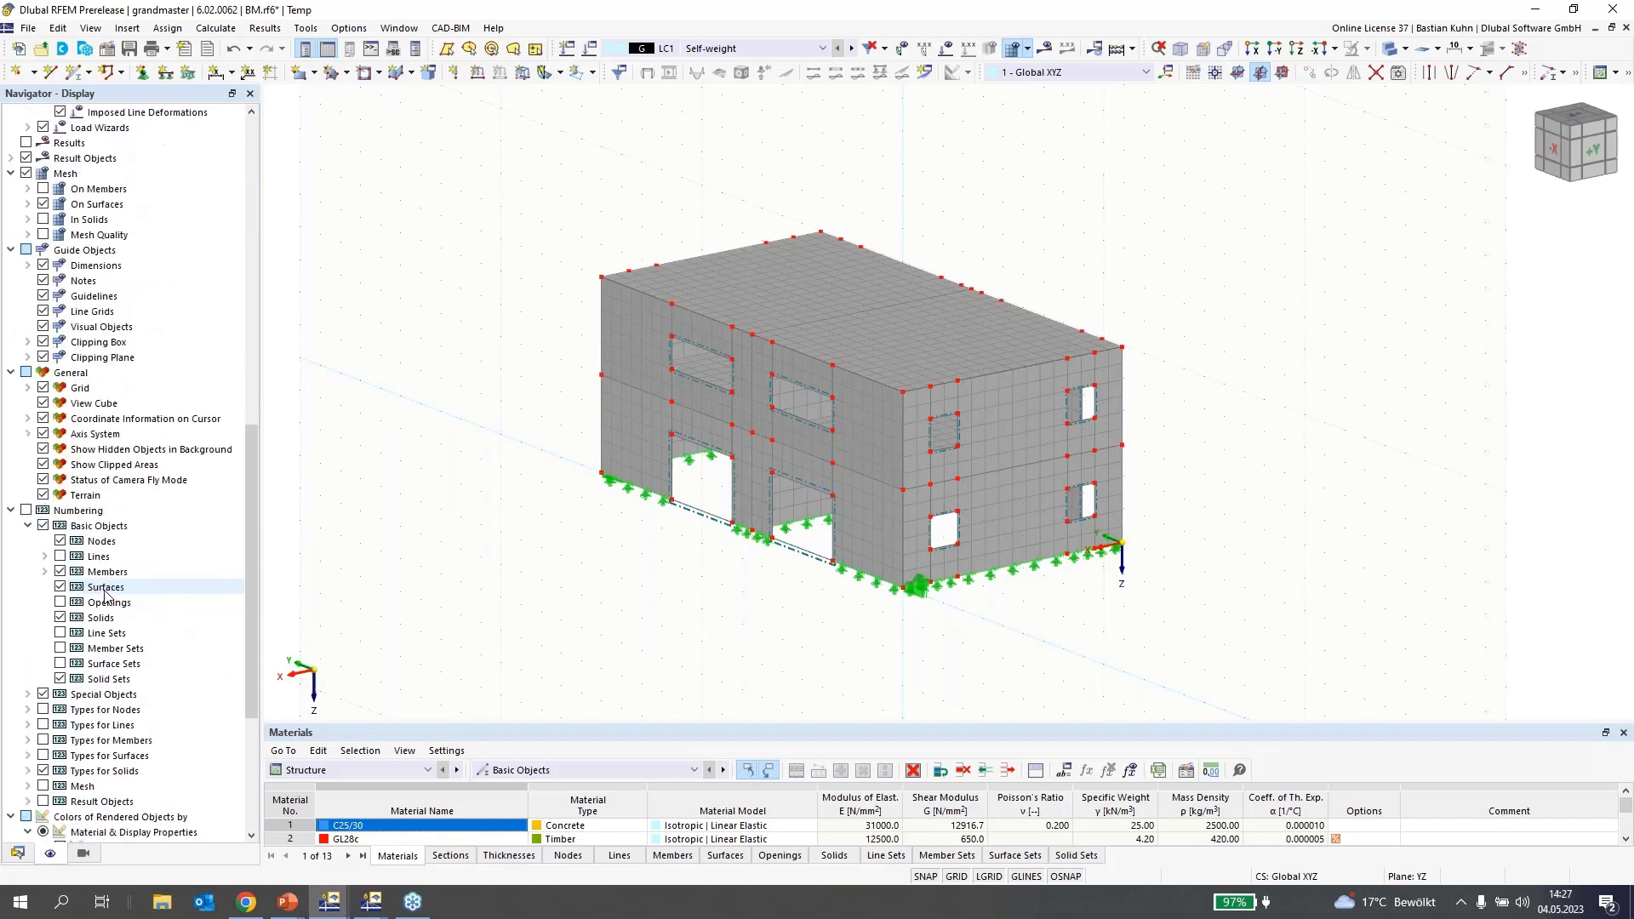
pyautogui.click(27, 174)
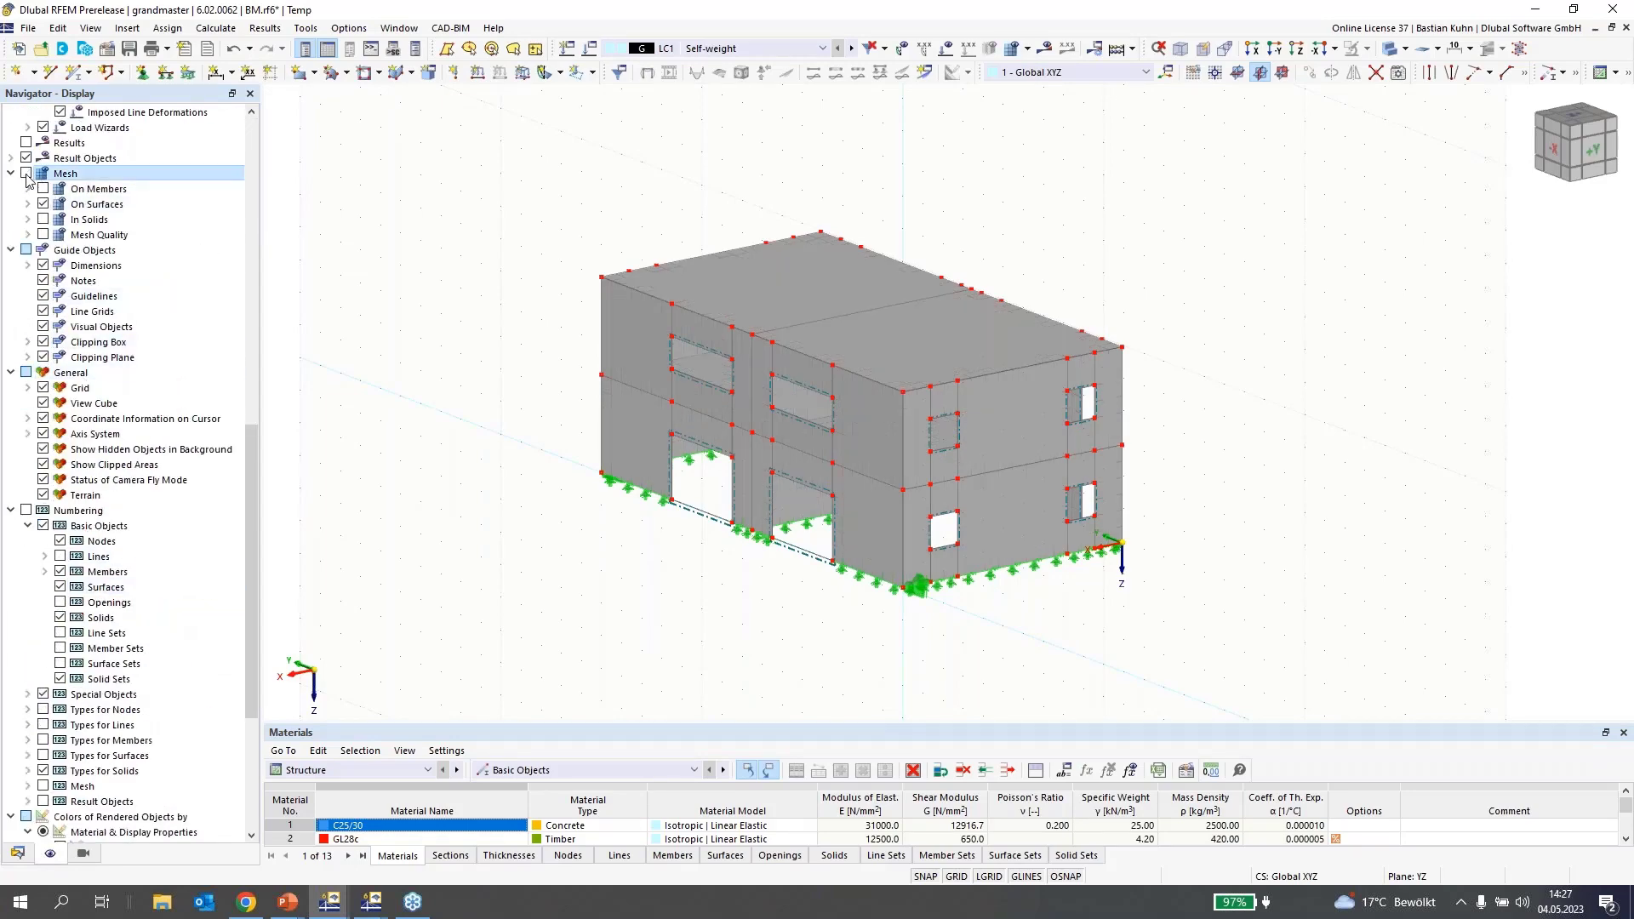
# - Select the entire upper storey and copy it twice with a displacement of -3 m in Z, accepting the deletion of the mesh
pyautogui.moveTo(489, 379); pyautogui.dragTo(535, 347, button='middle')
pyautogui.click(1275, 50)
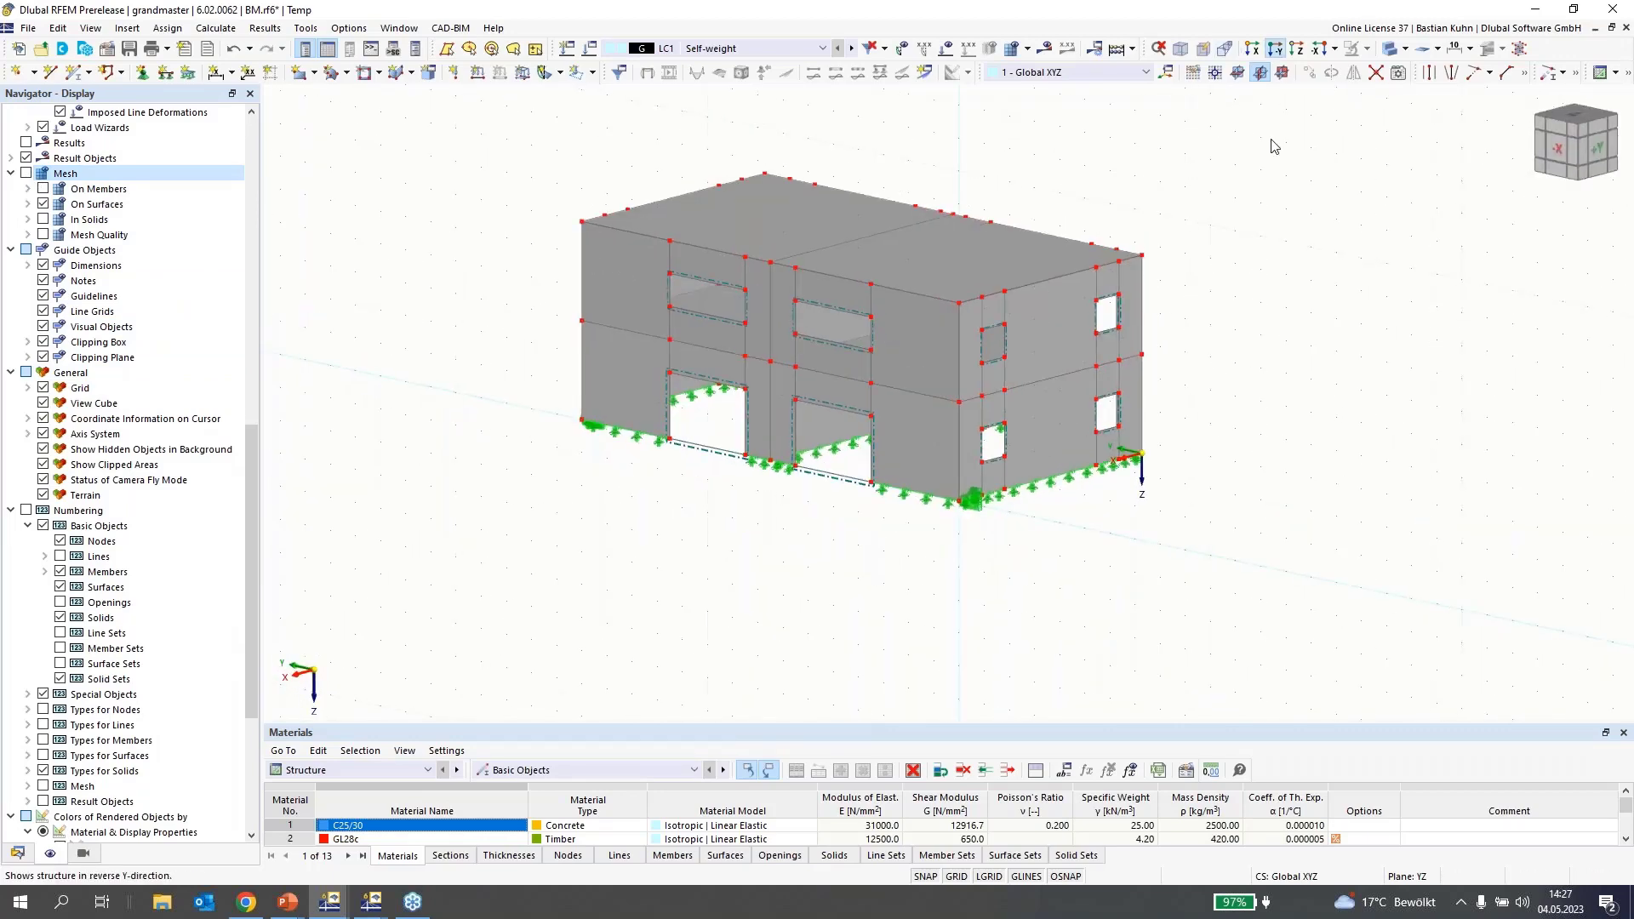
pyautogui.moveTo(1322, 344); pyautogui.dragTo(474, 102)
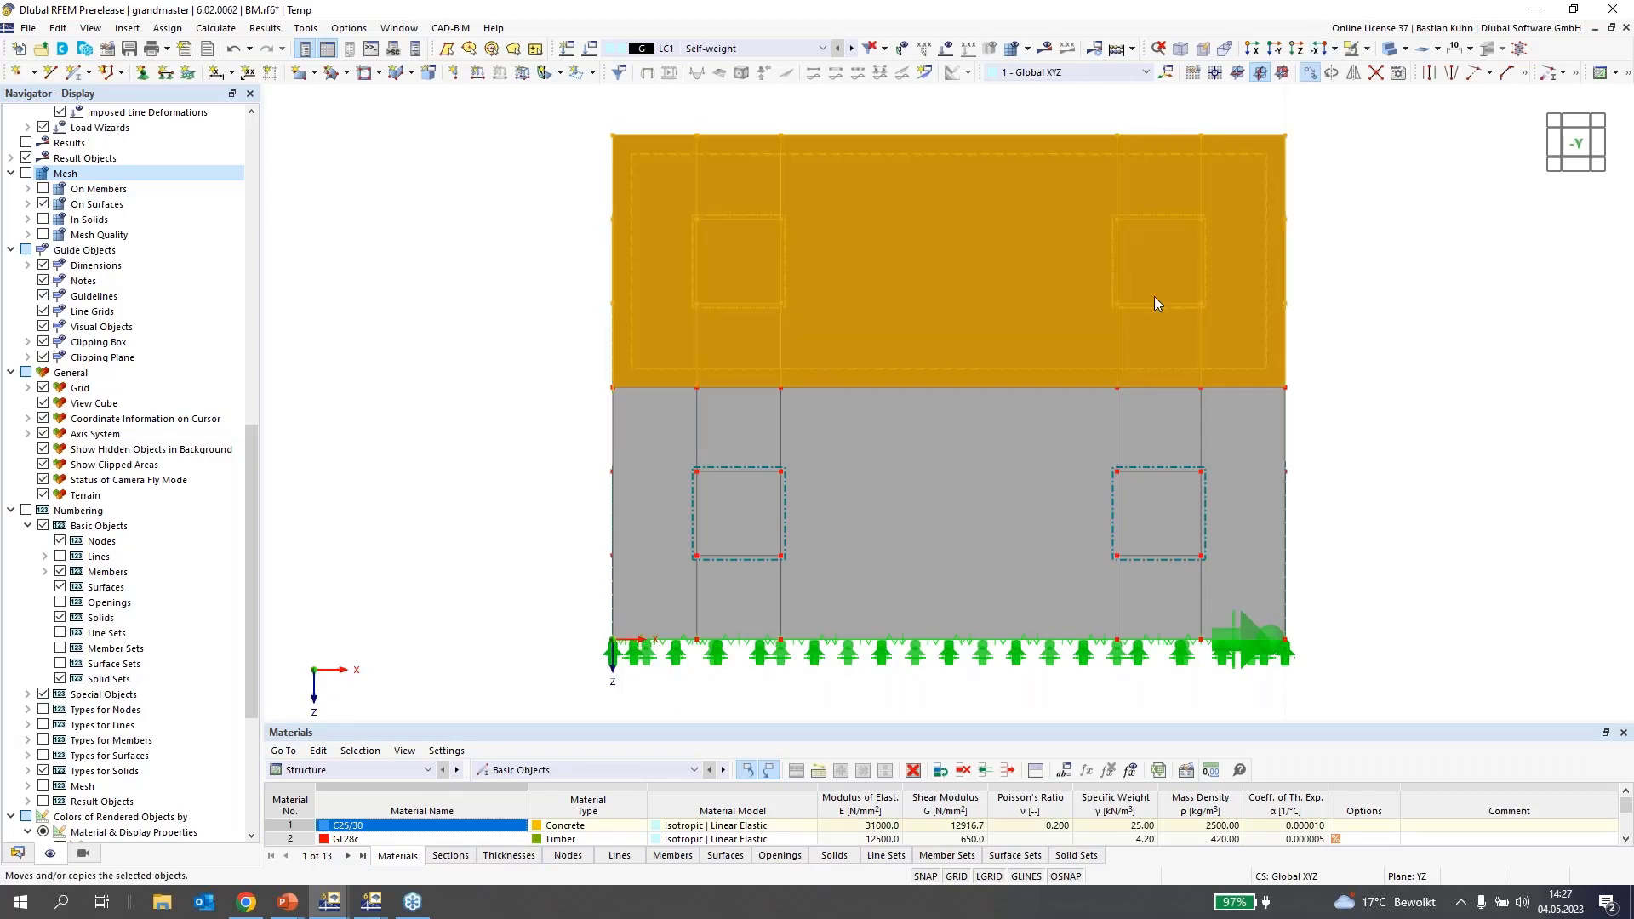
pyautogui.hotkey('ctrl', 'm')
pyautogui.click(605, 520)
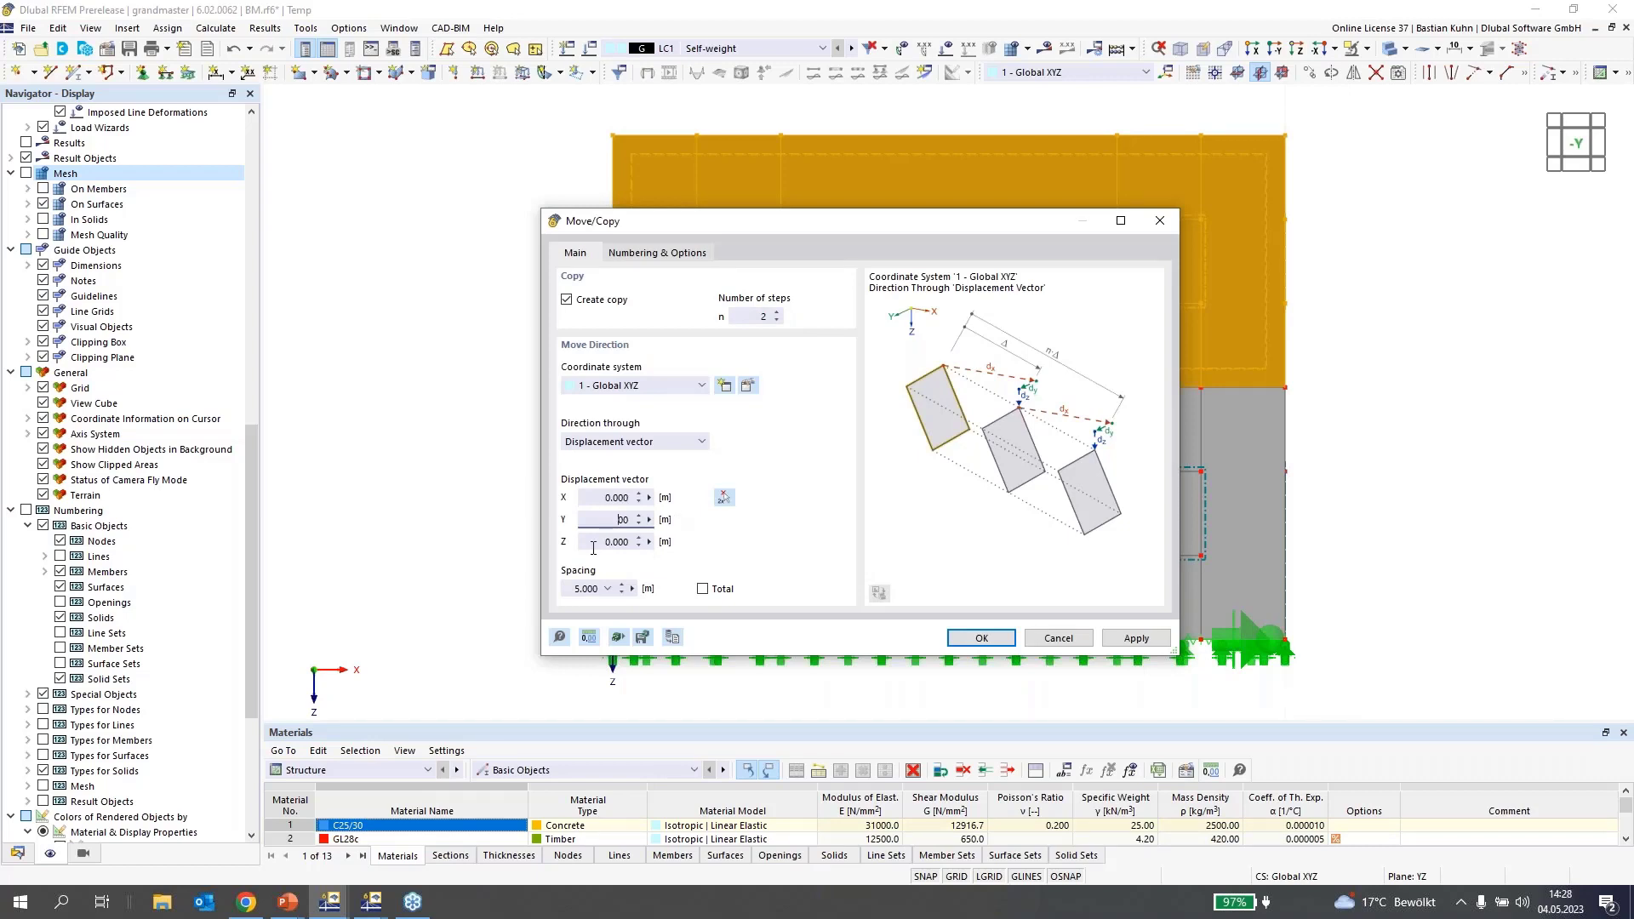
pyautogui.click(653, 542)
pyautogui.write('-3')
pyautogui.click(969, 640)
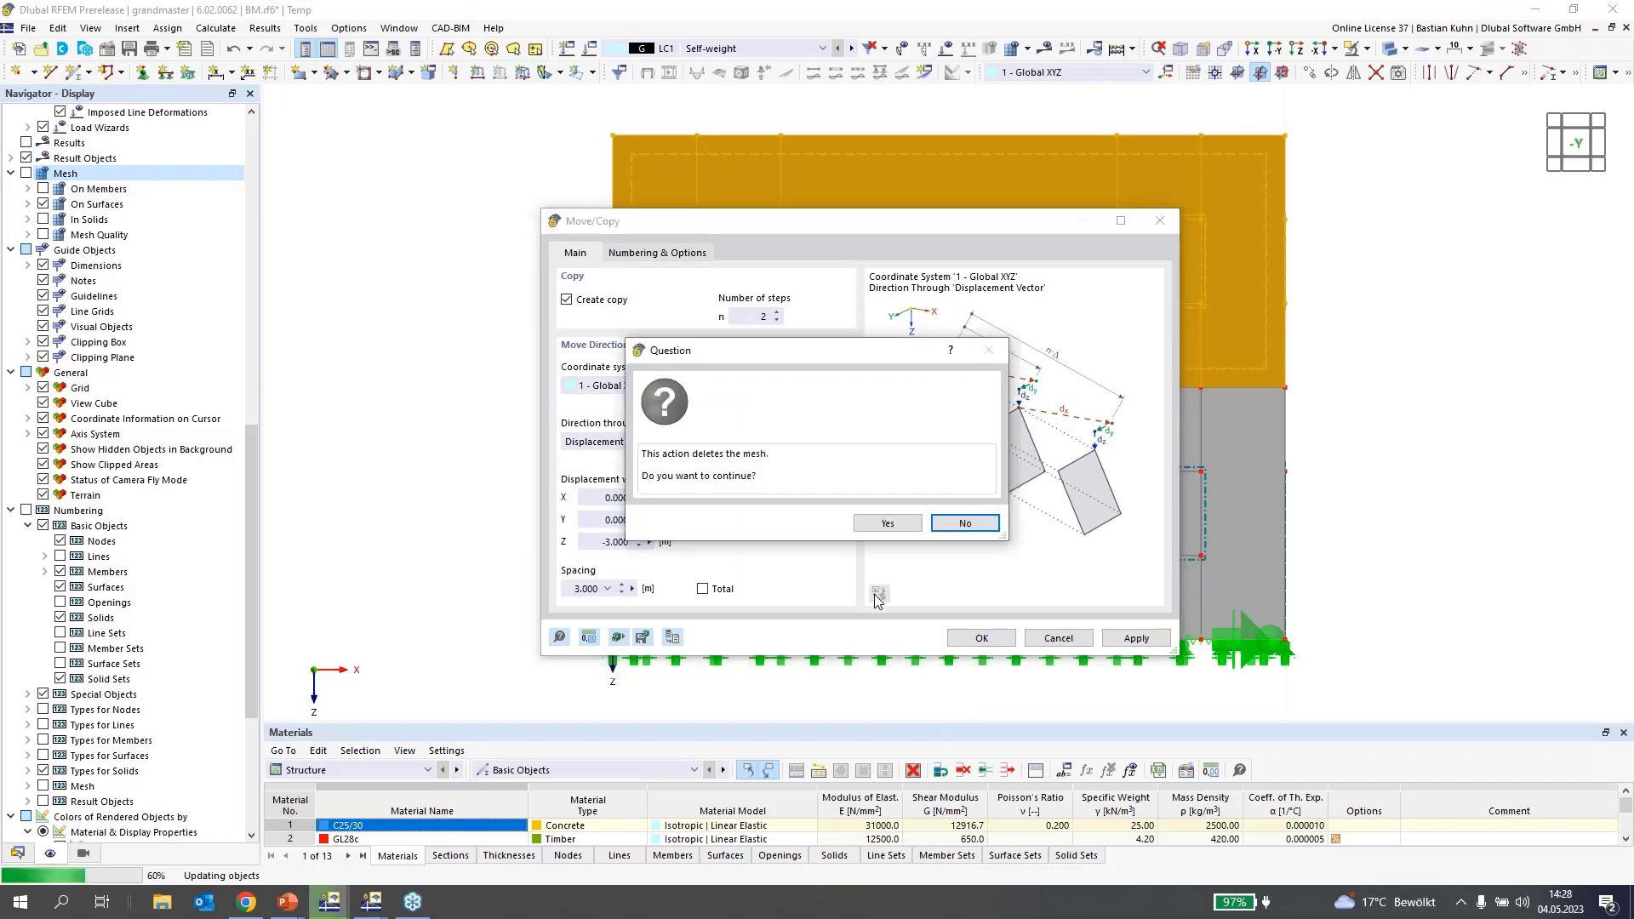
pyautogui.click(884, 526)
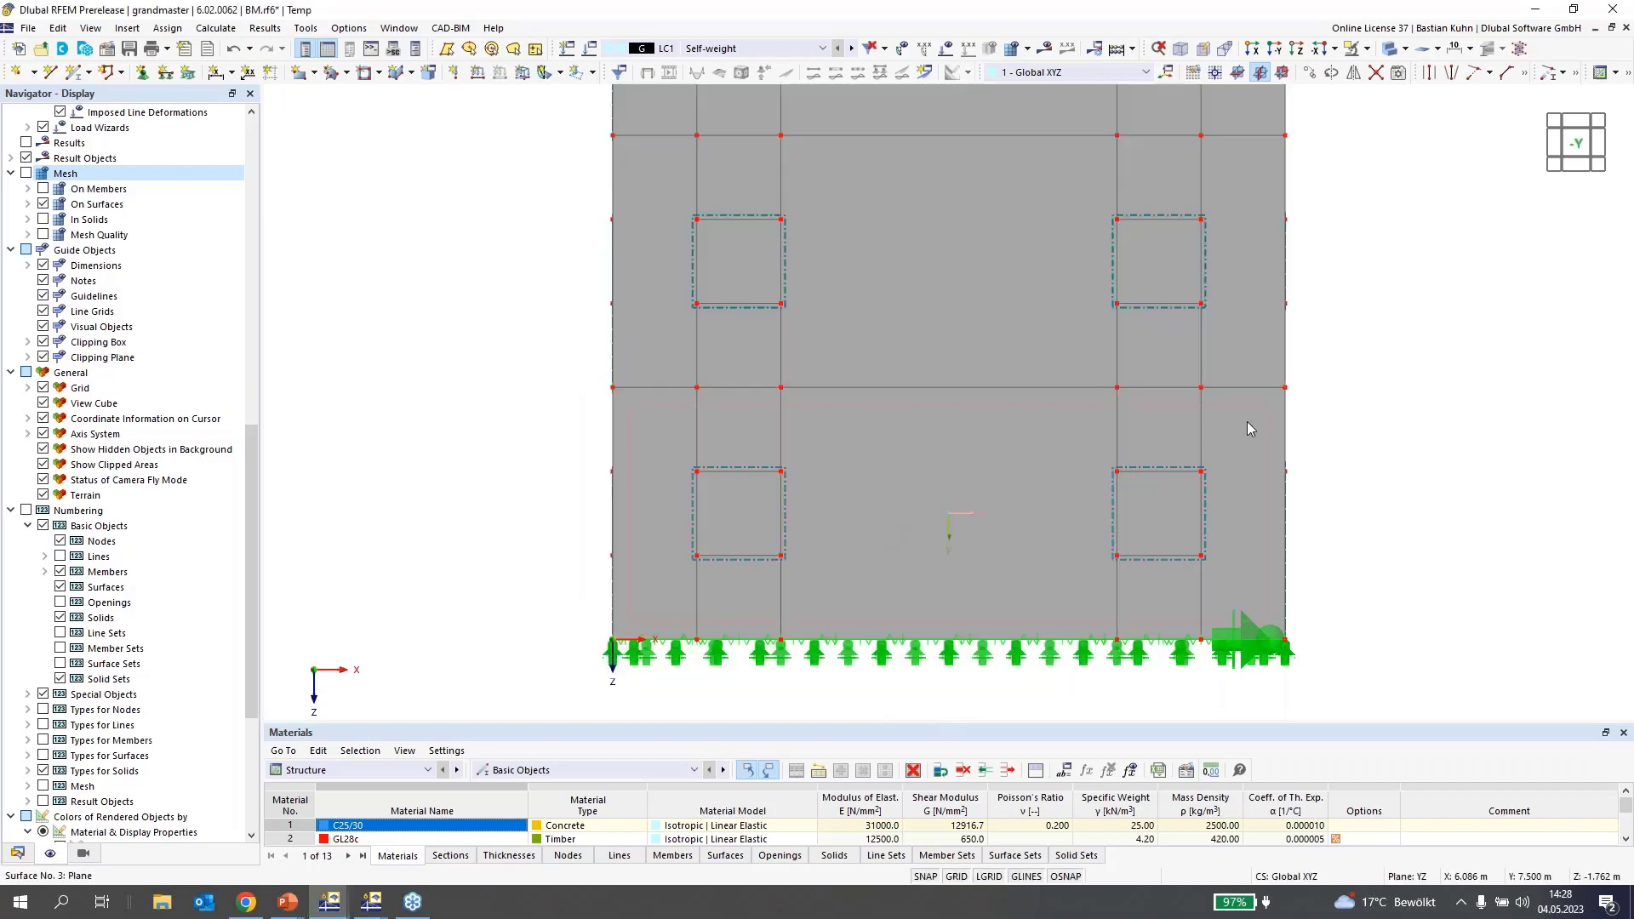
pyautogui.scroll(-2, 1362, 412)
pyautogui.moveTo(1353, 413); pyautogui.dragTo(1063, 524, button='middle')
pyautogui.scroll(-3, 1063, 524)
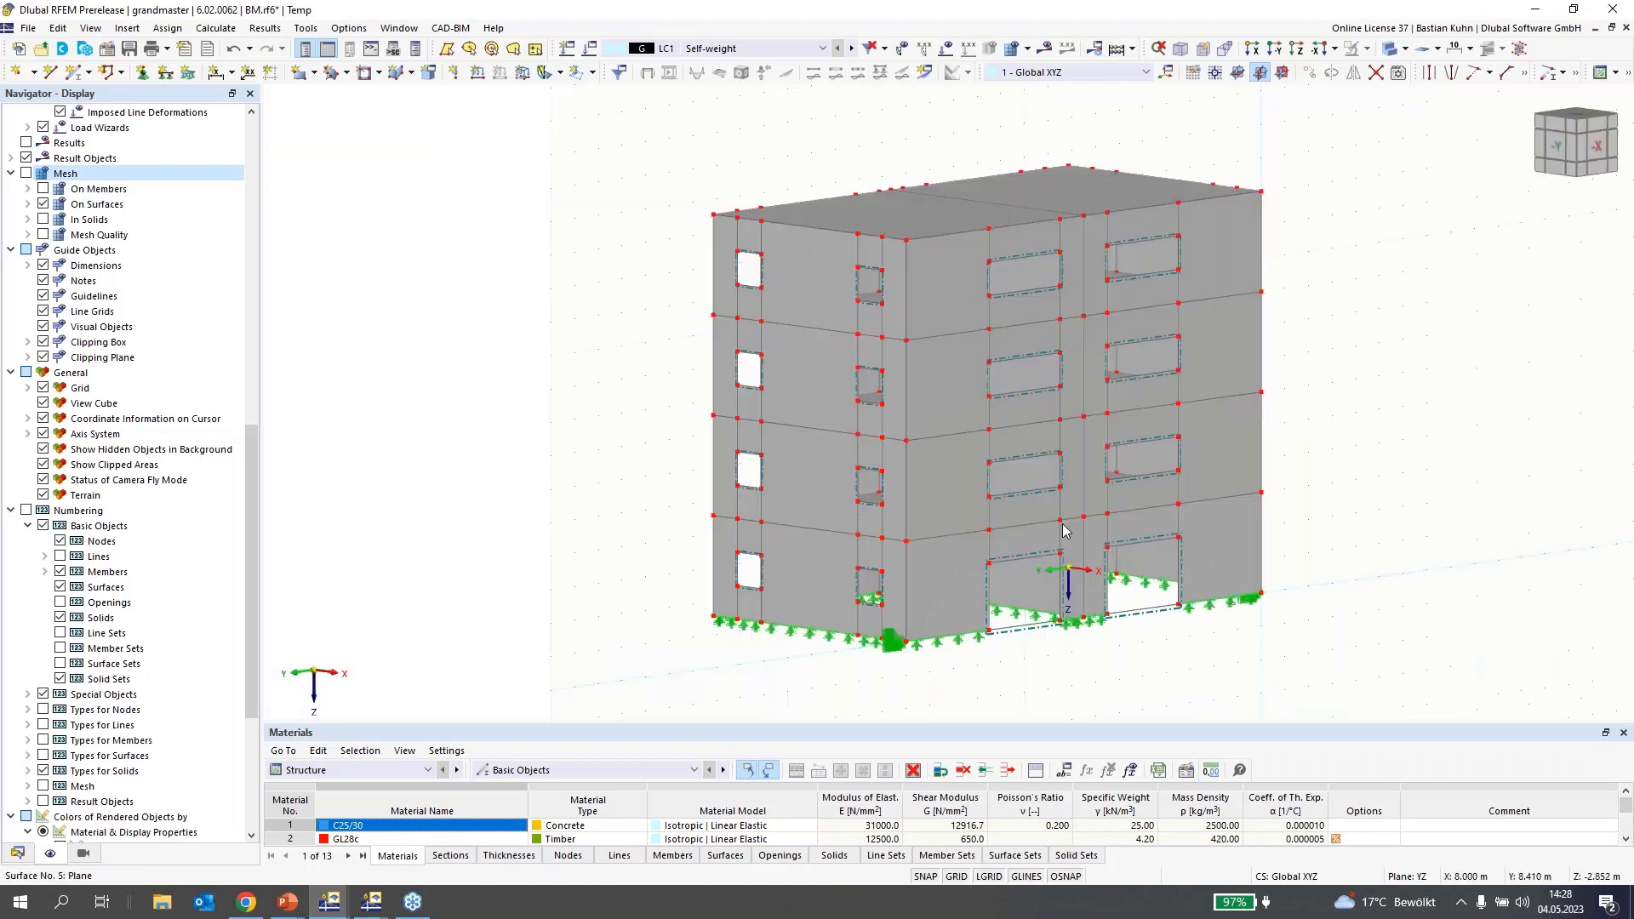
pyautogui.scroll(-1, 1065, 531)
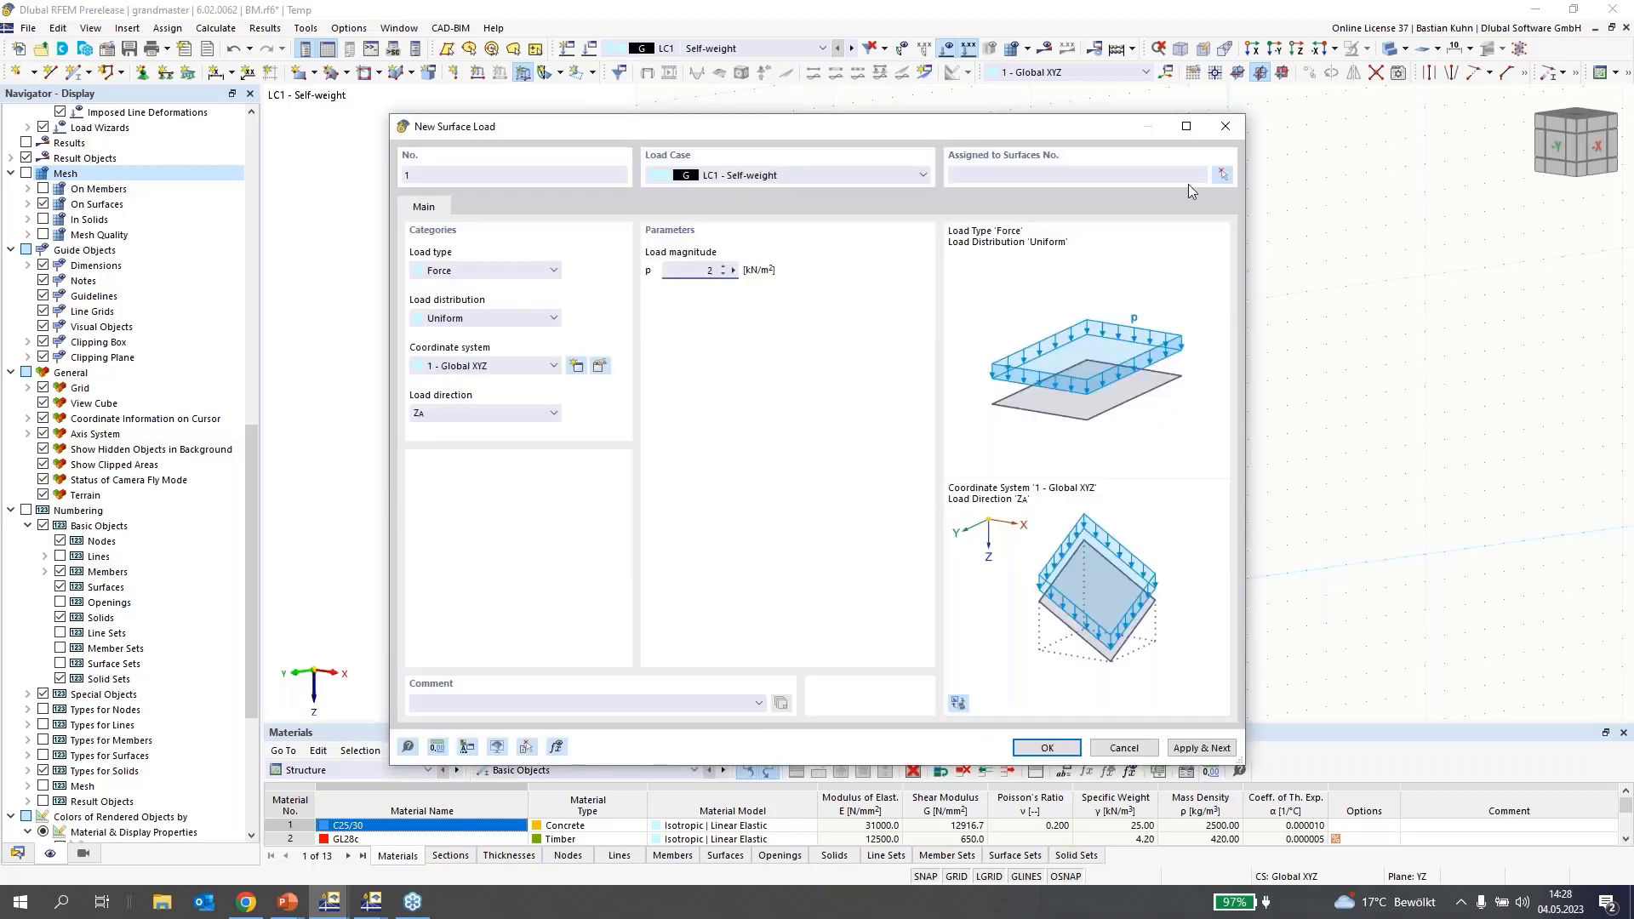
# - Assign the uniform 2 kN/m² surface load in LC1 to the three intermediate floor slabs and the roof slab, surfaces 6, 12, 18 and 24
pyautogui.click(1222, 176)
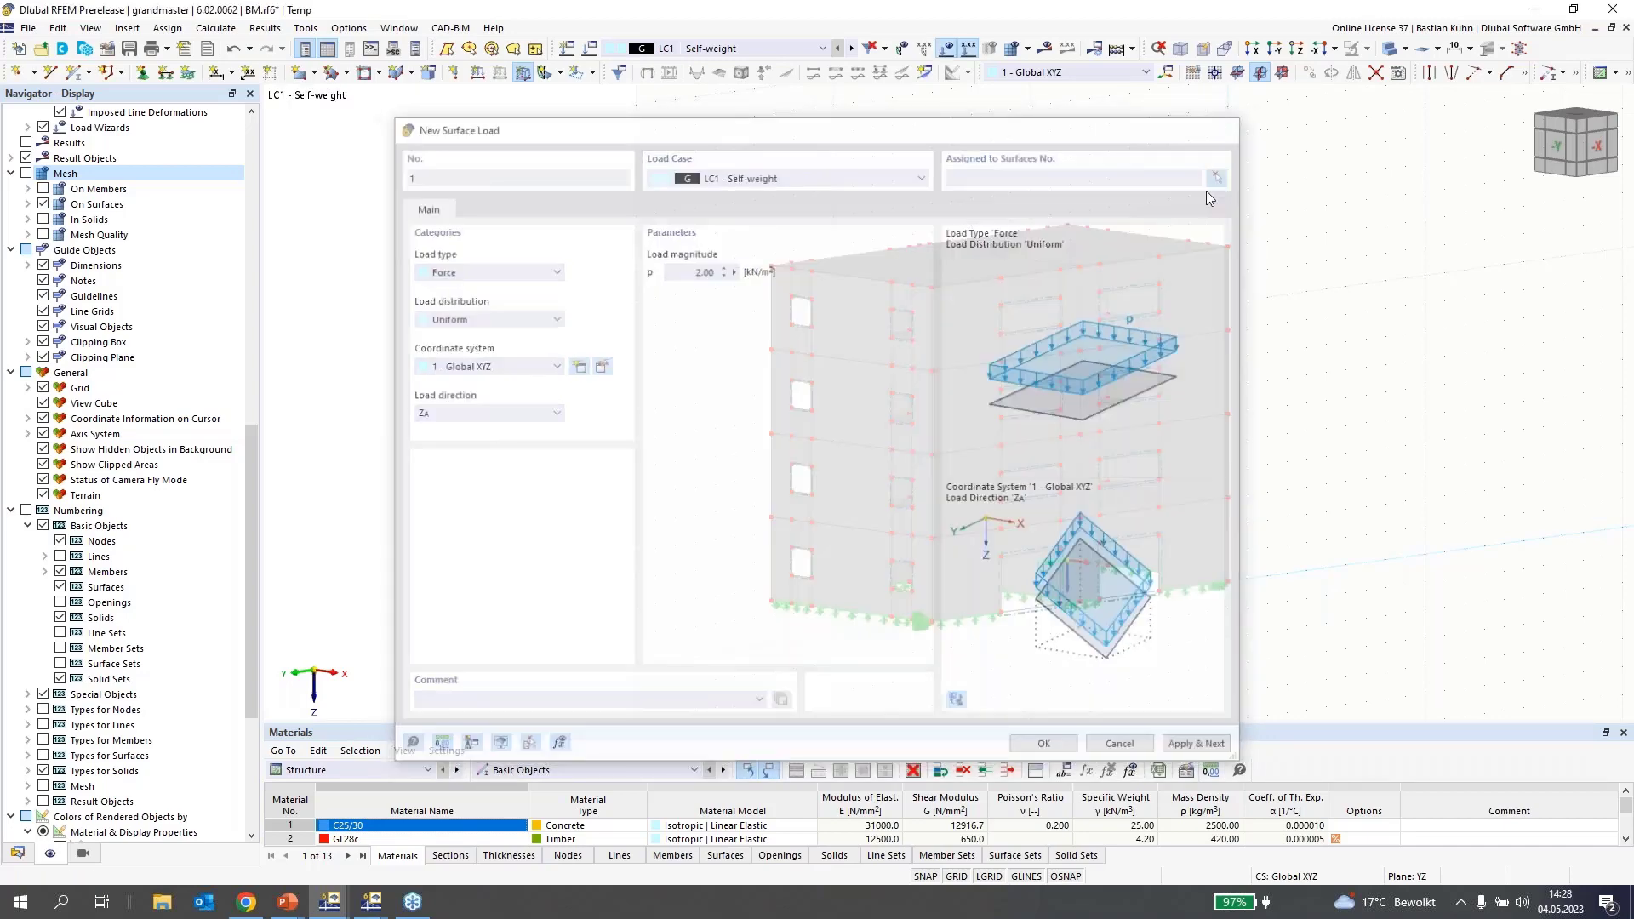
pyautogui.click(1255, 50)
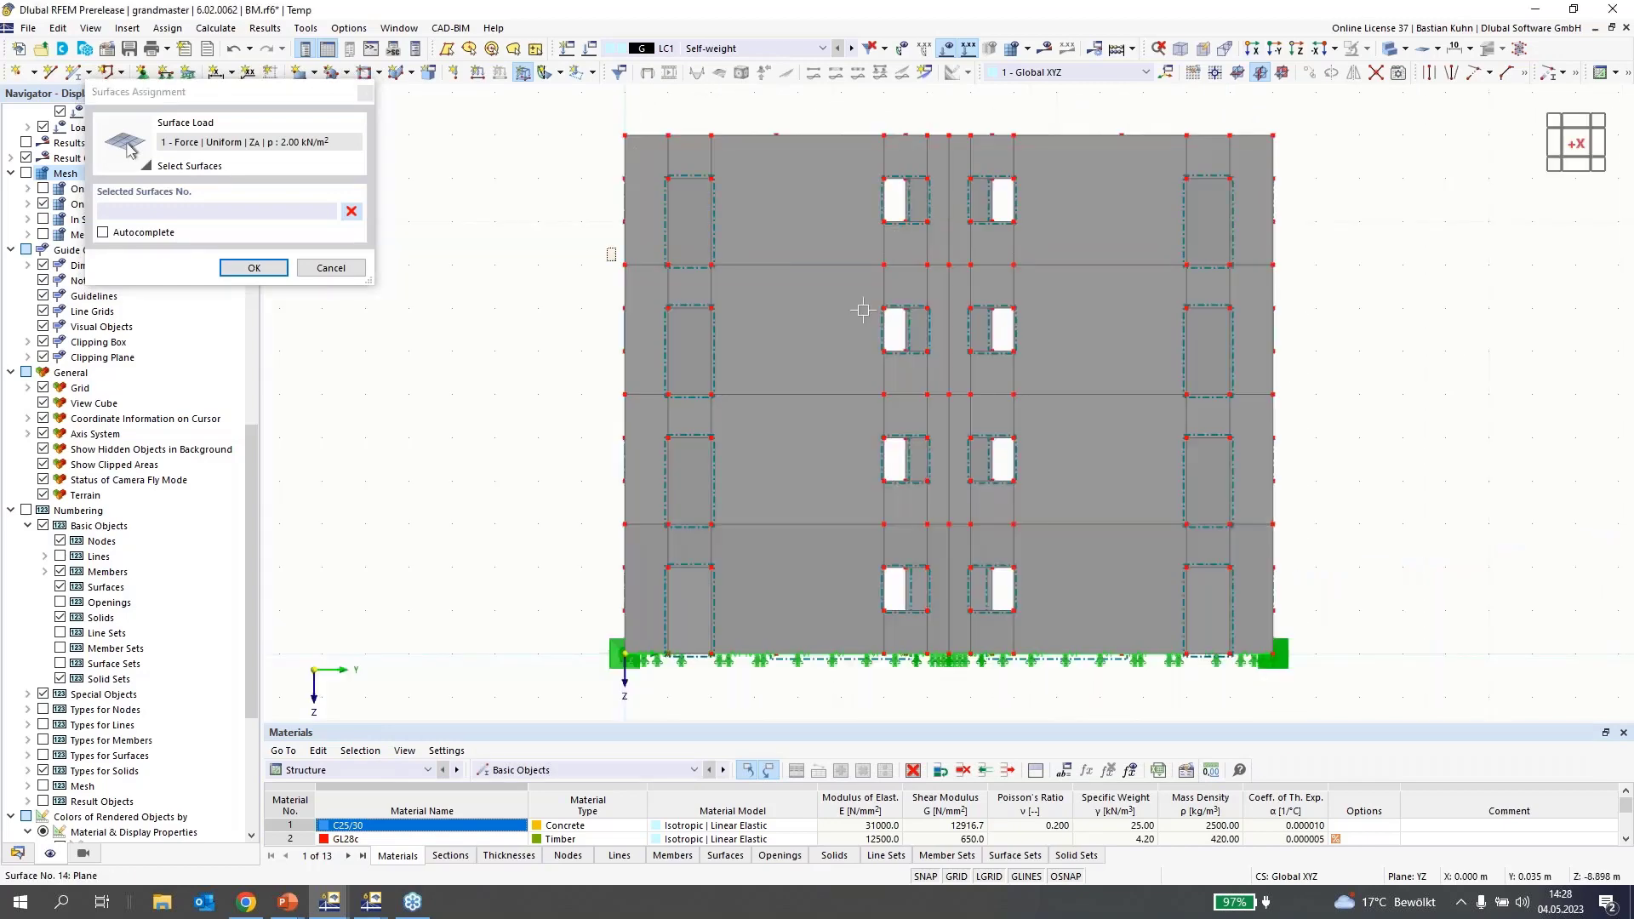
pyautogui.moveTo(607, 247); pyautogui.dragTo(1340, 295)
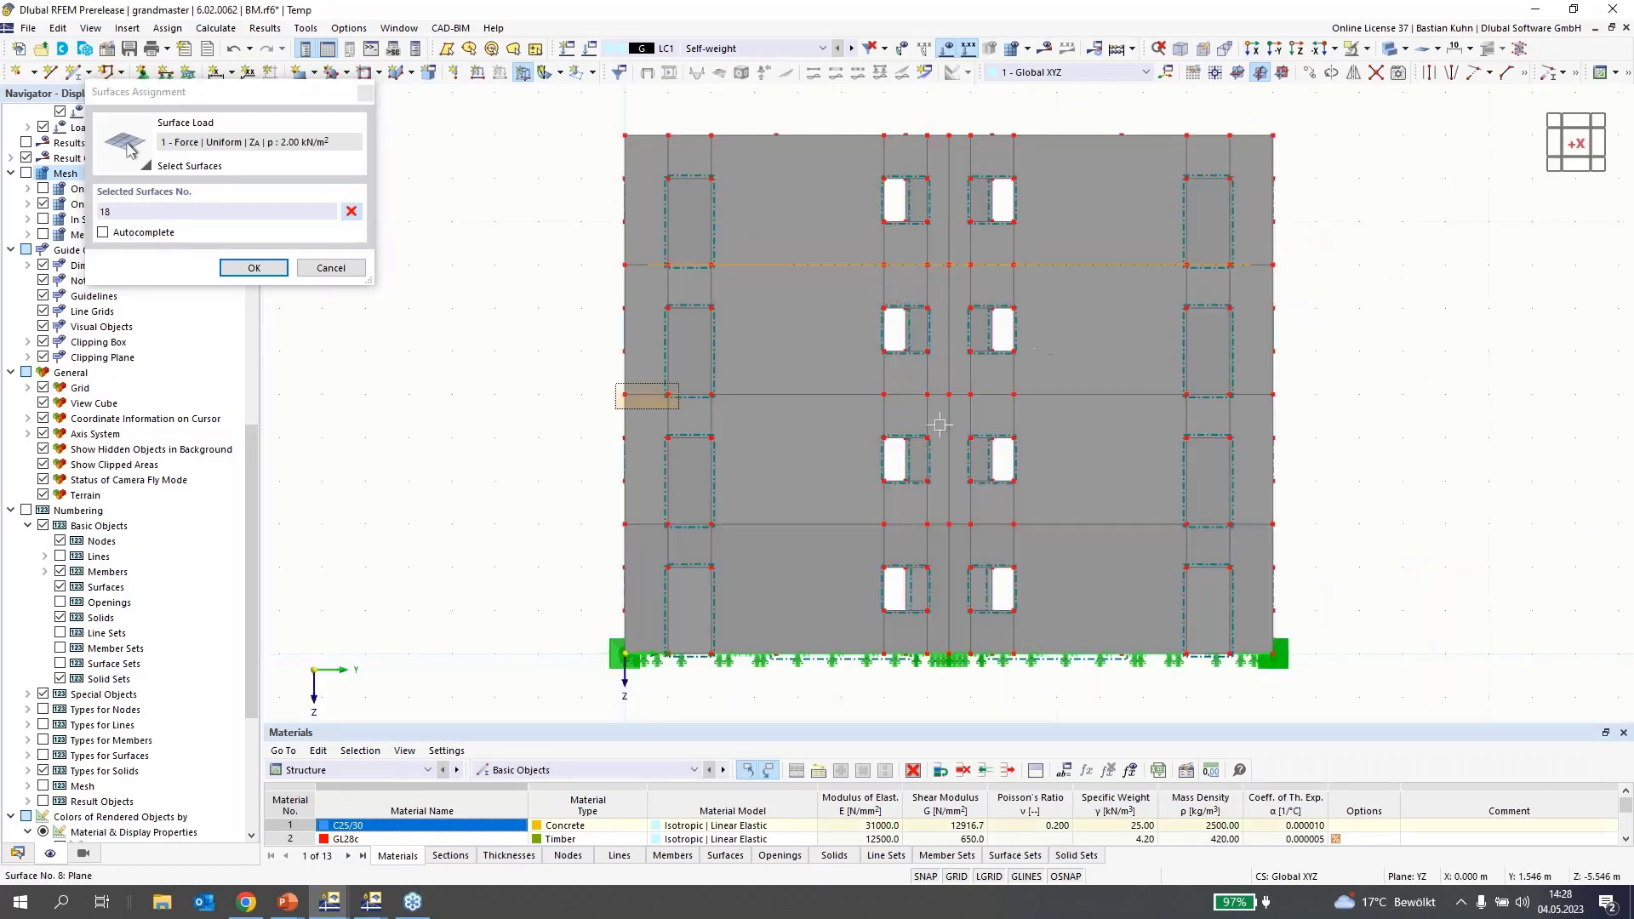
pyautogui.moveTo(939, 425); pyautogui.dragTo(1331, 428)
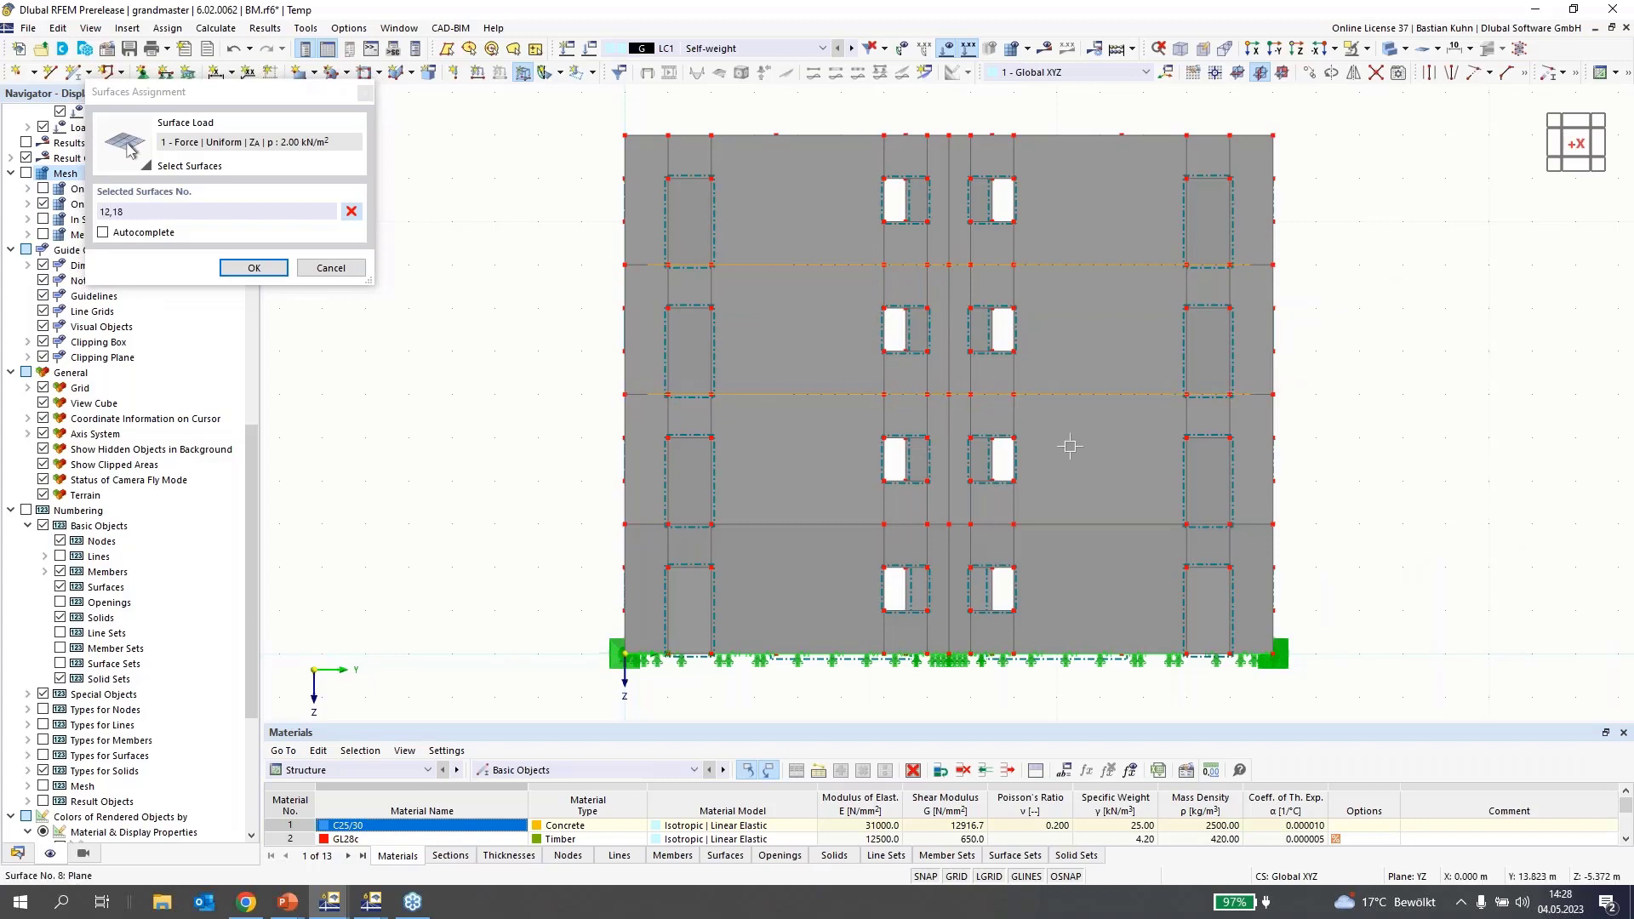
pyautogui.moveTo(606, 518); pyautogui.dragTo(1299, 541)
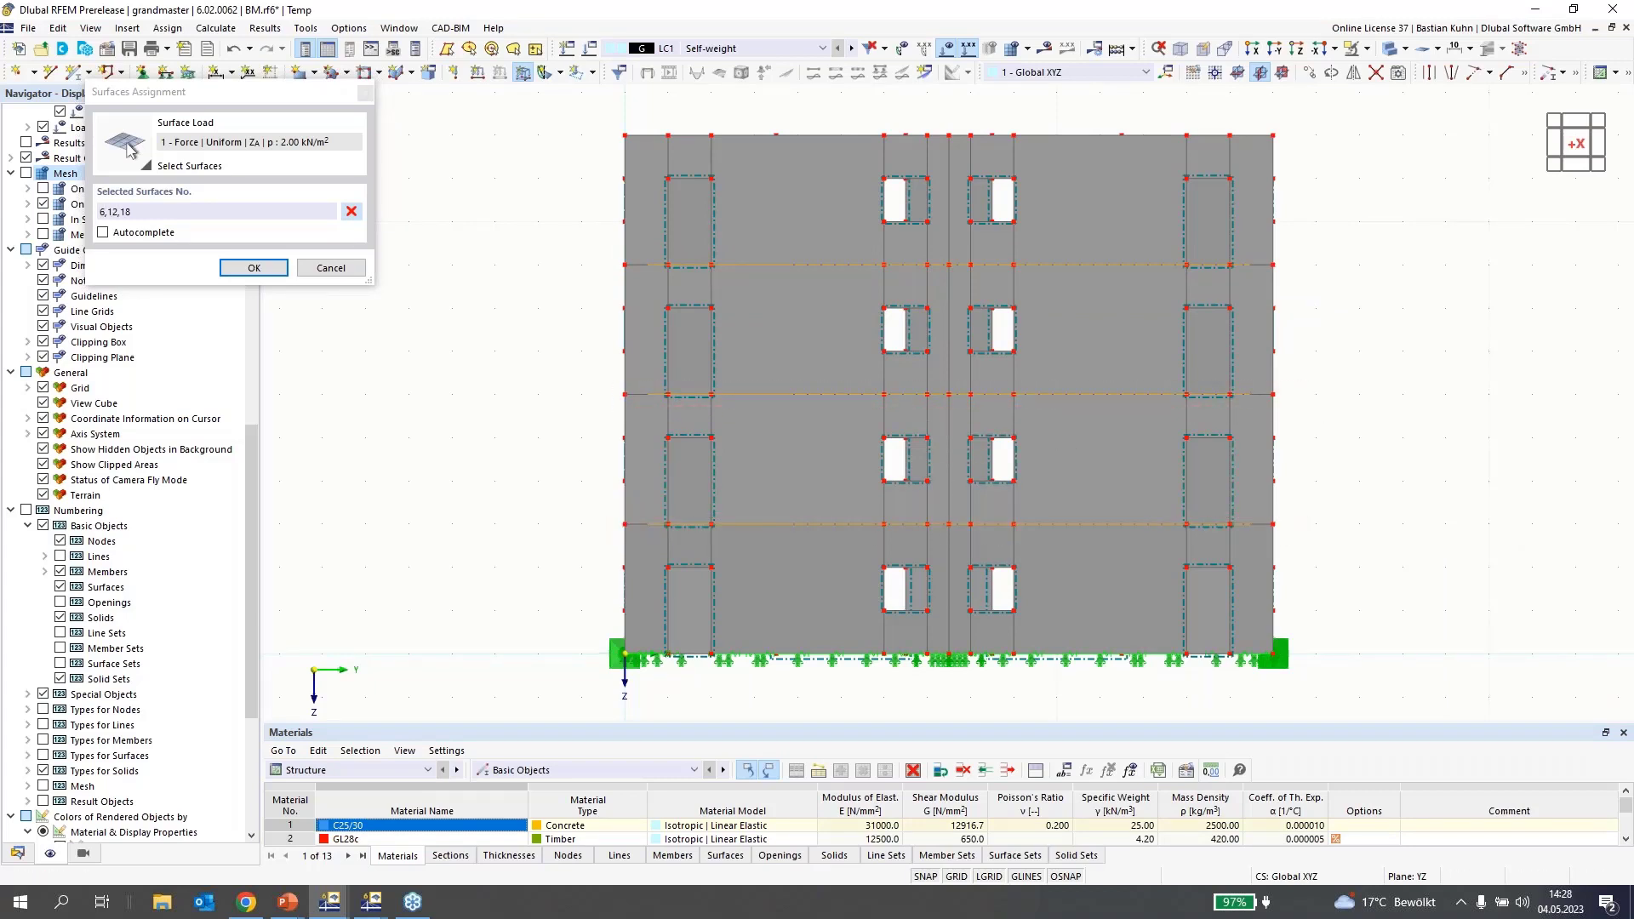
pyautogui.moveTo(606, 119); pyautogui.dragTo(1314, 157)
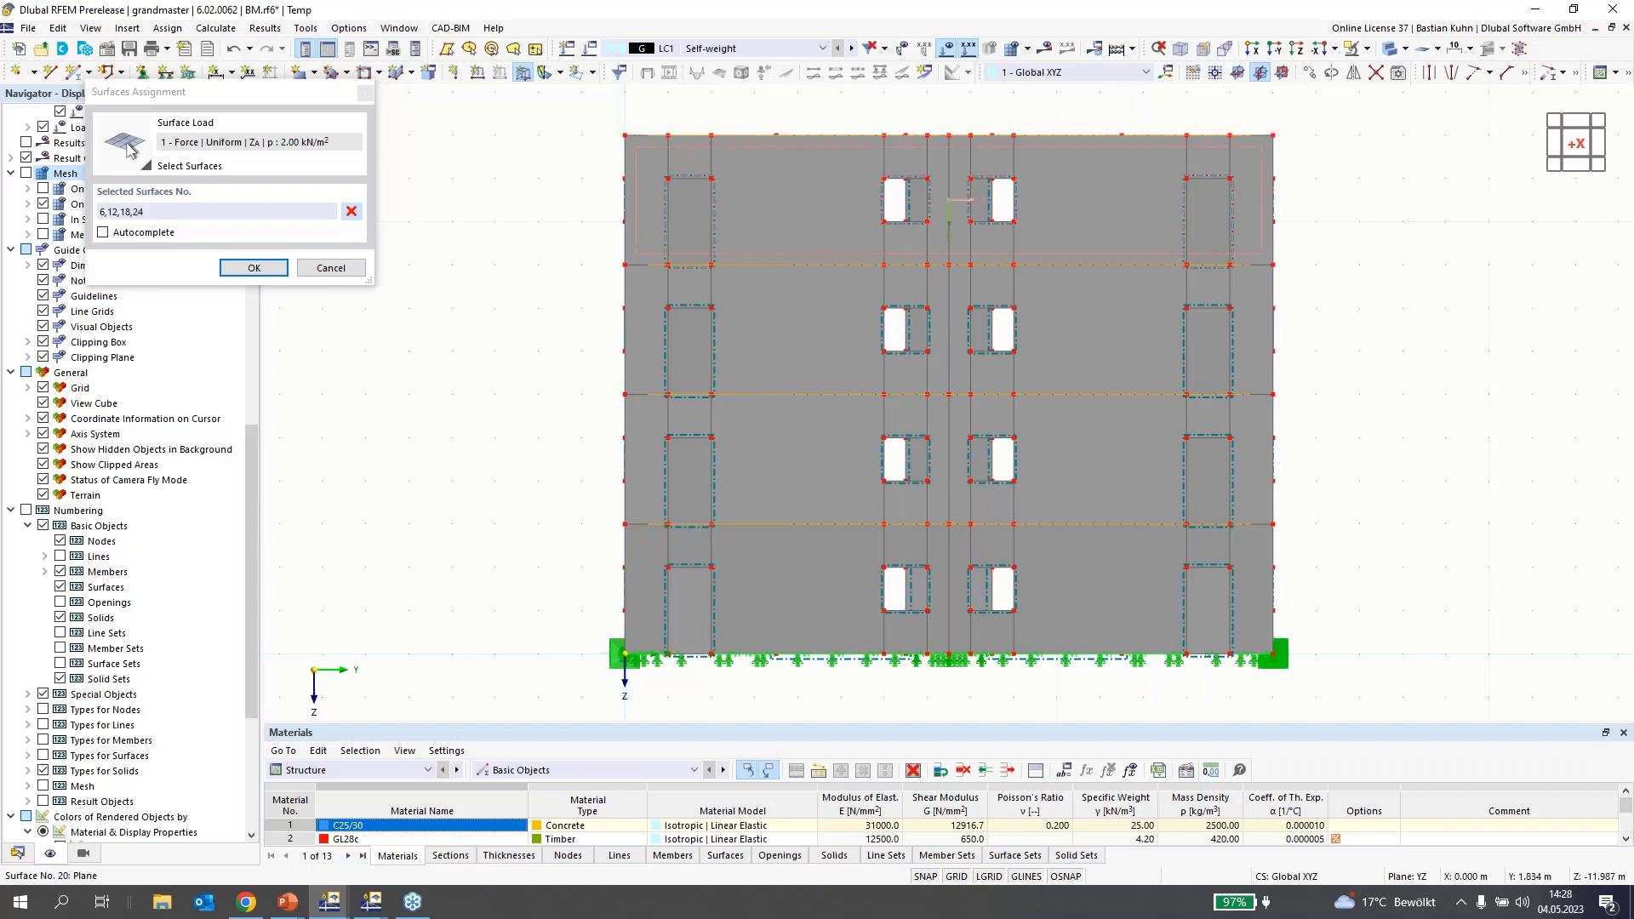
pyautogui.click(255, 268)
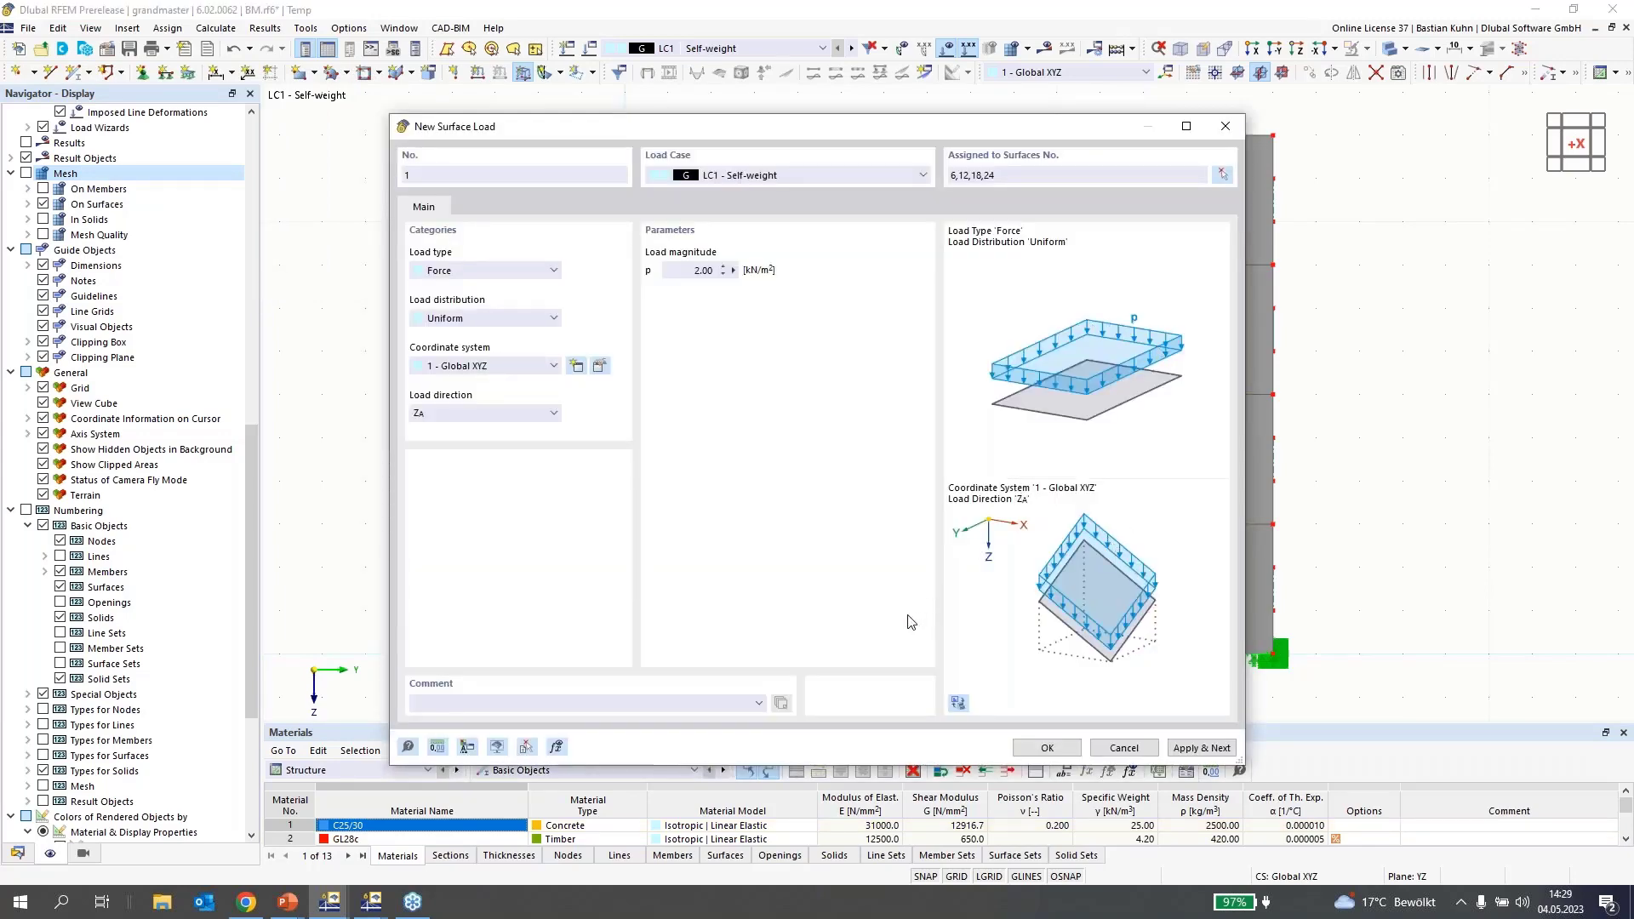
pyautogui.click(1202, 749)
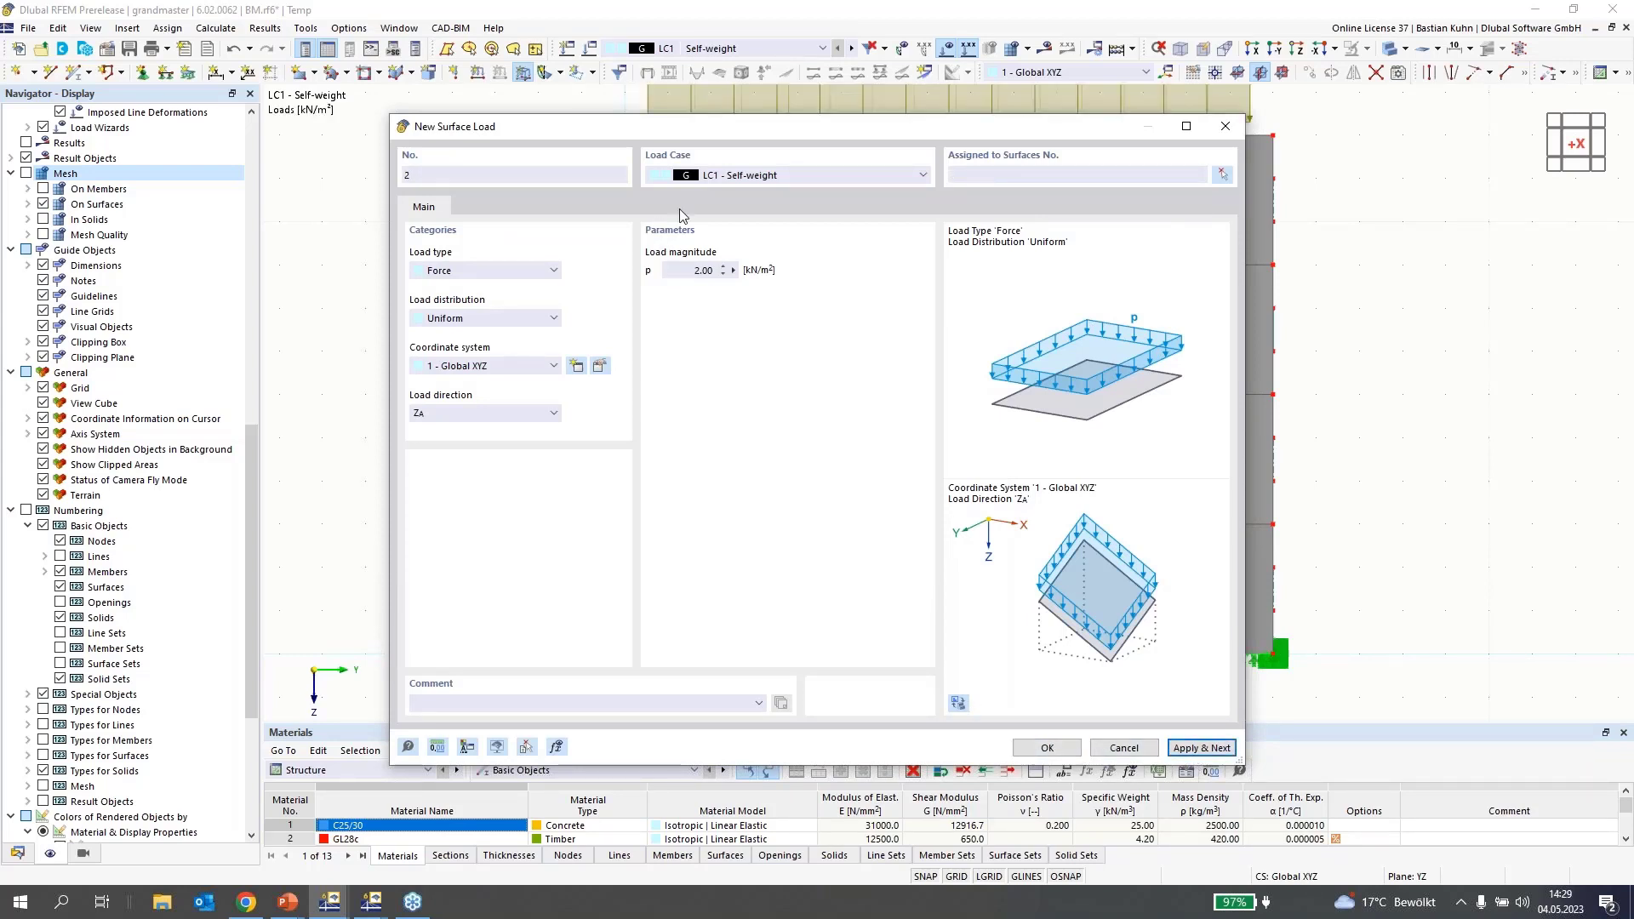
pyautogui.click(1047, 748)
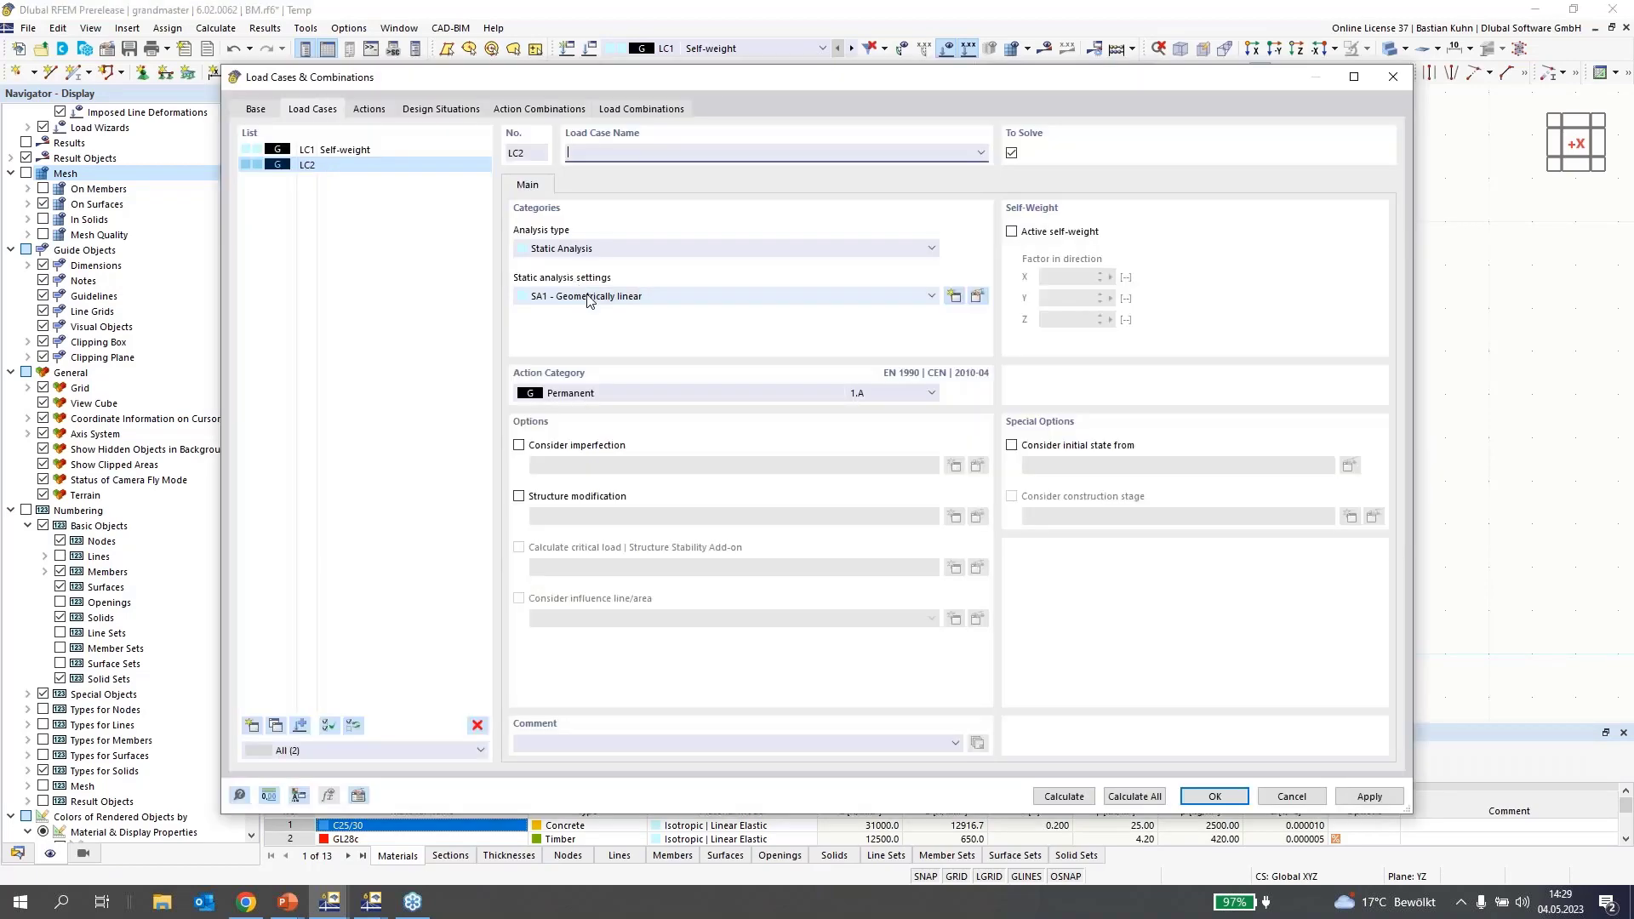
# - Set LC2's action category to Imposed loads - category A: domestic, residential areas, and add load case LC3 with category Wind
pyautogui.click(598, 393)
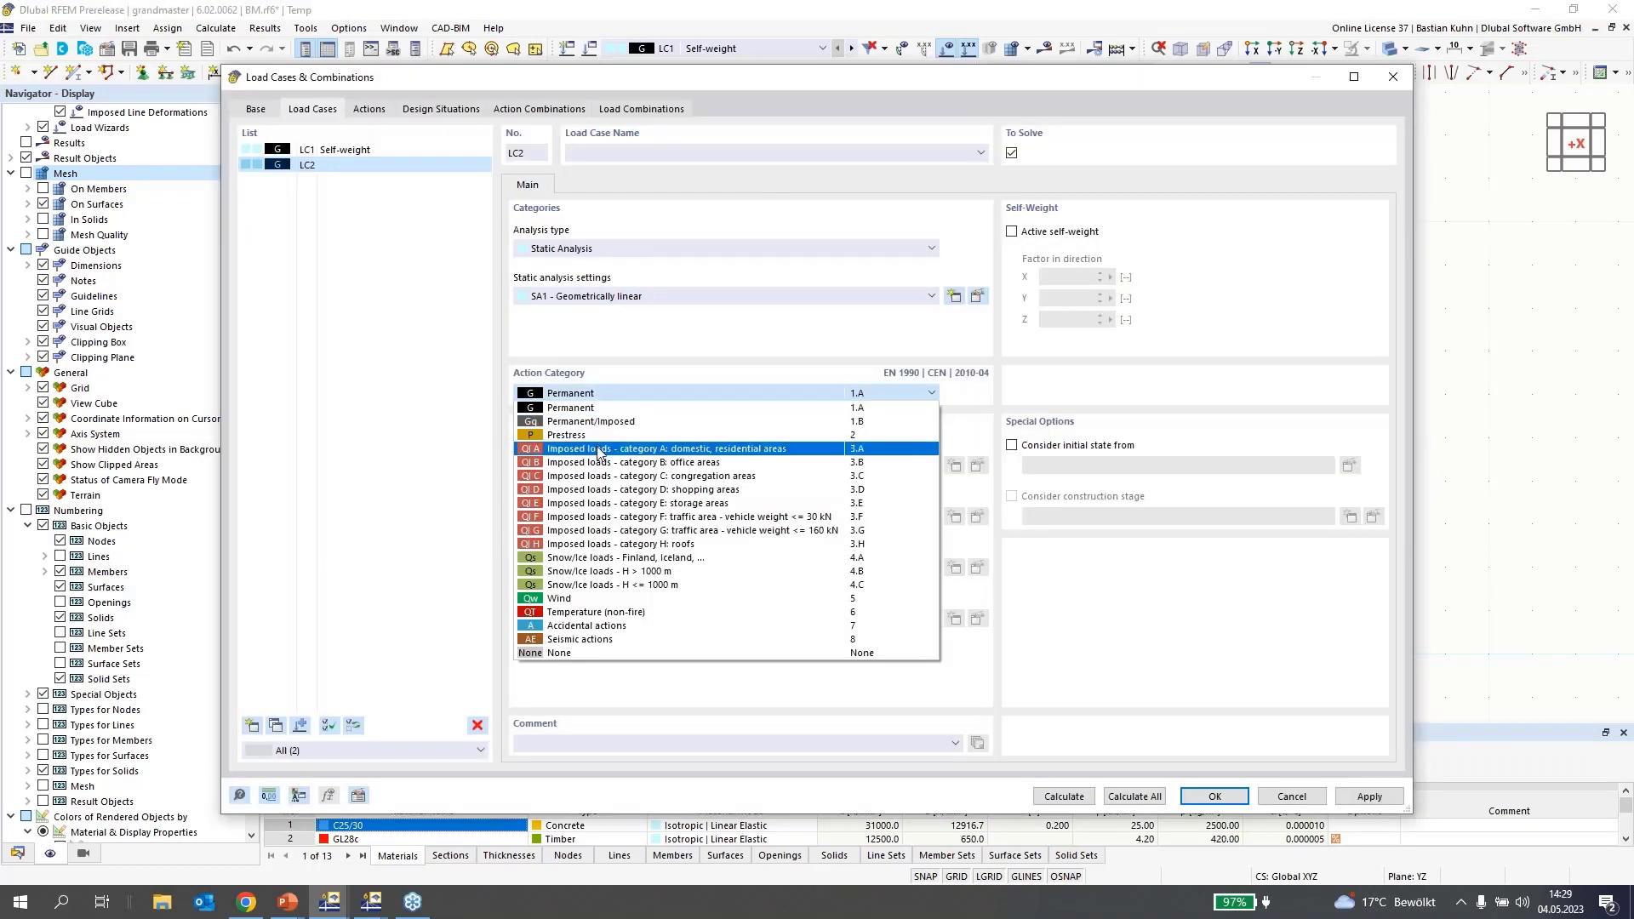
pyautogui.click(612, 451)
pyautogui.click(252, 725)
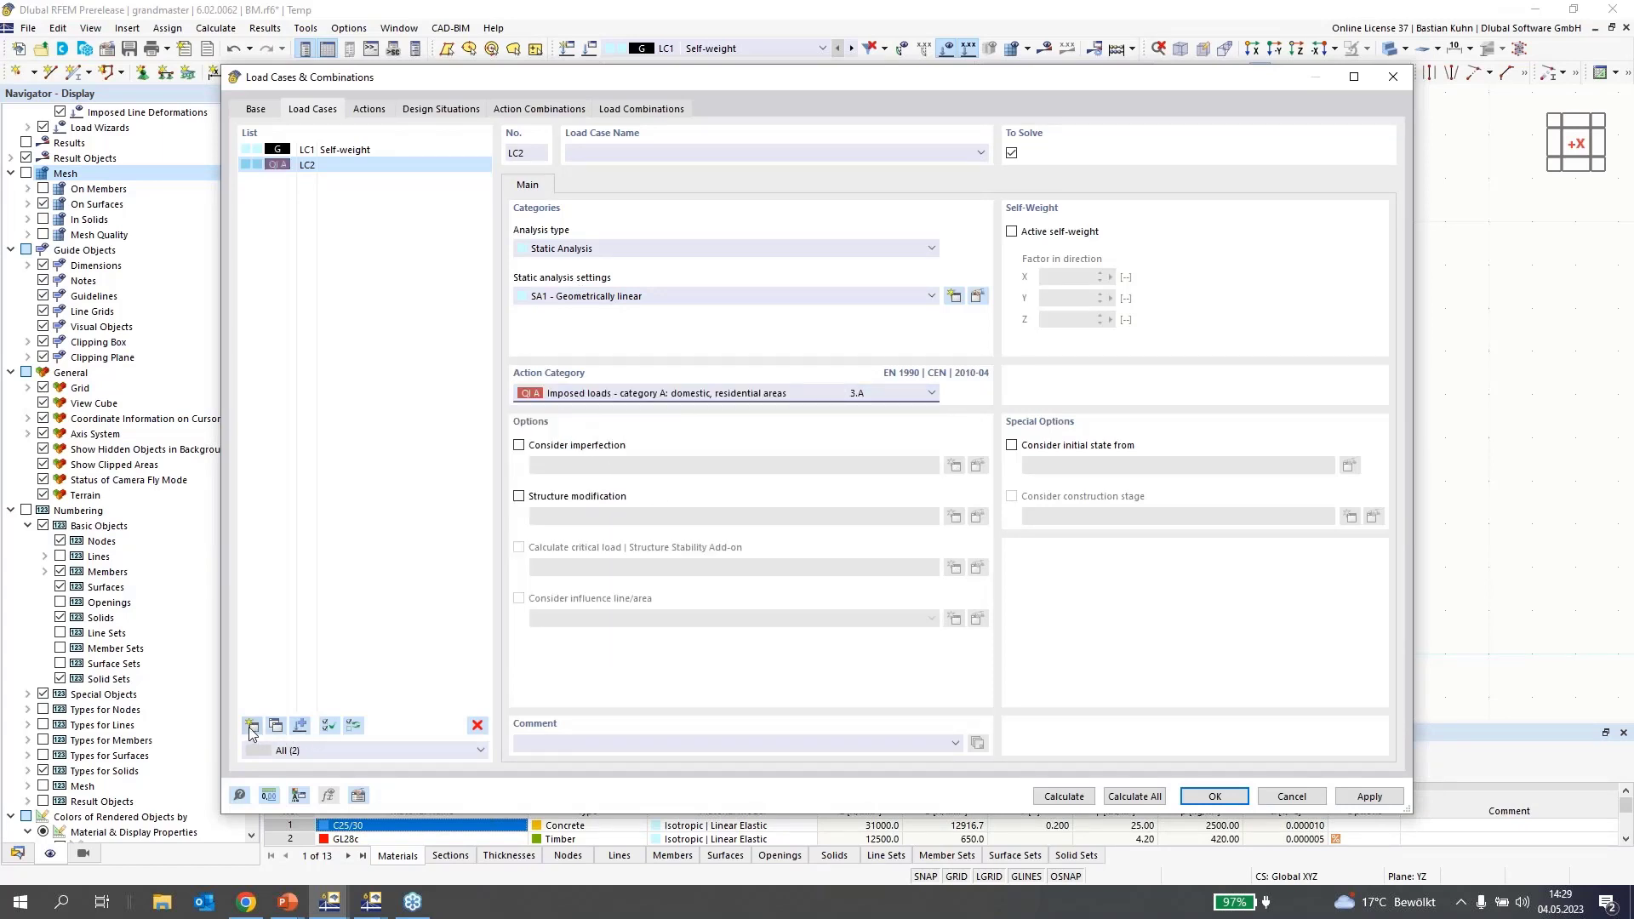
pyautogui.click(598, 393)
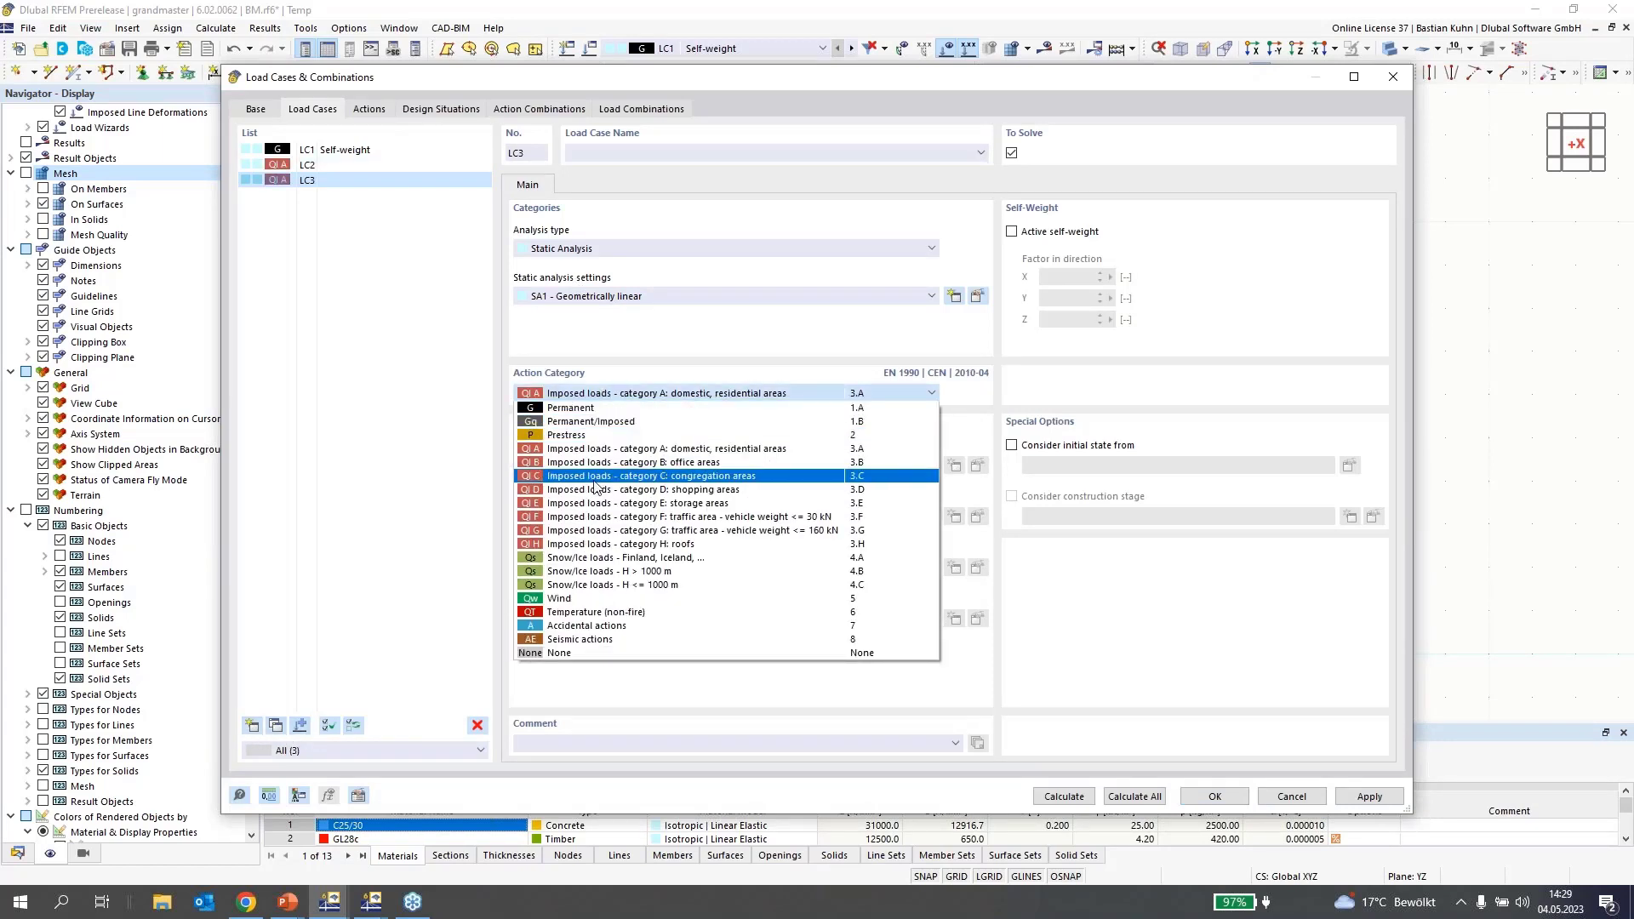
pyautogui.click(587, 594)
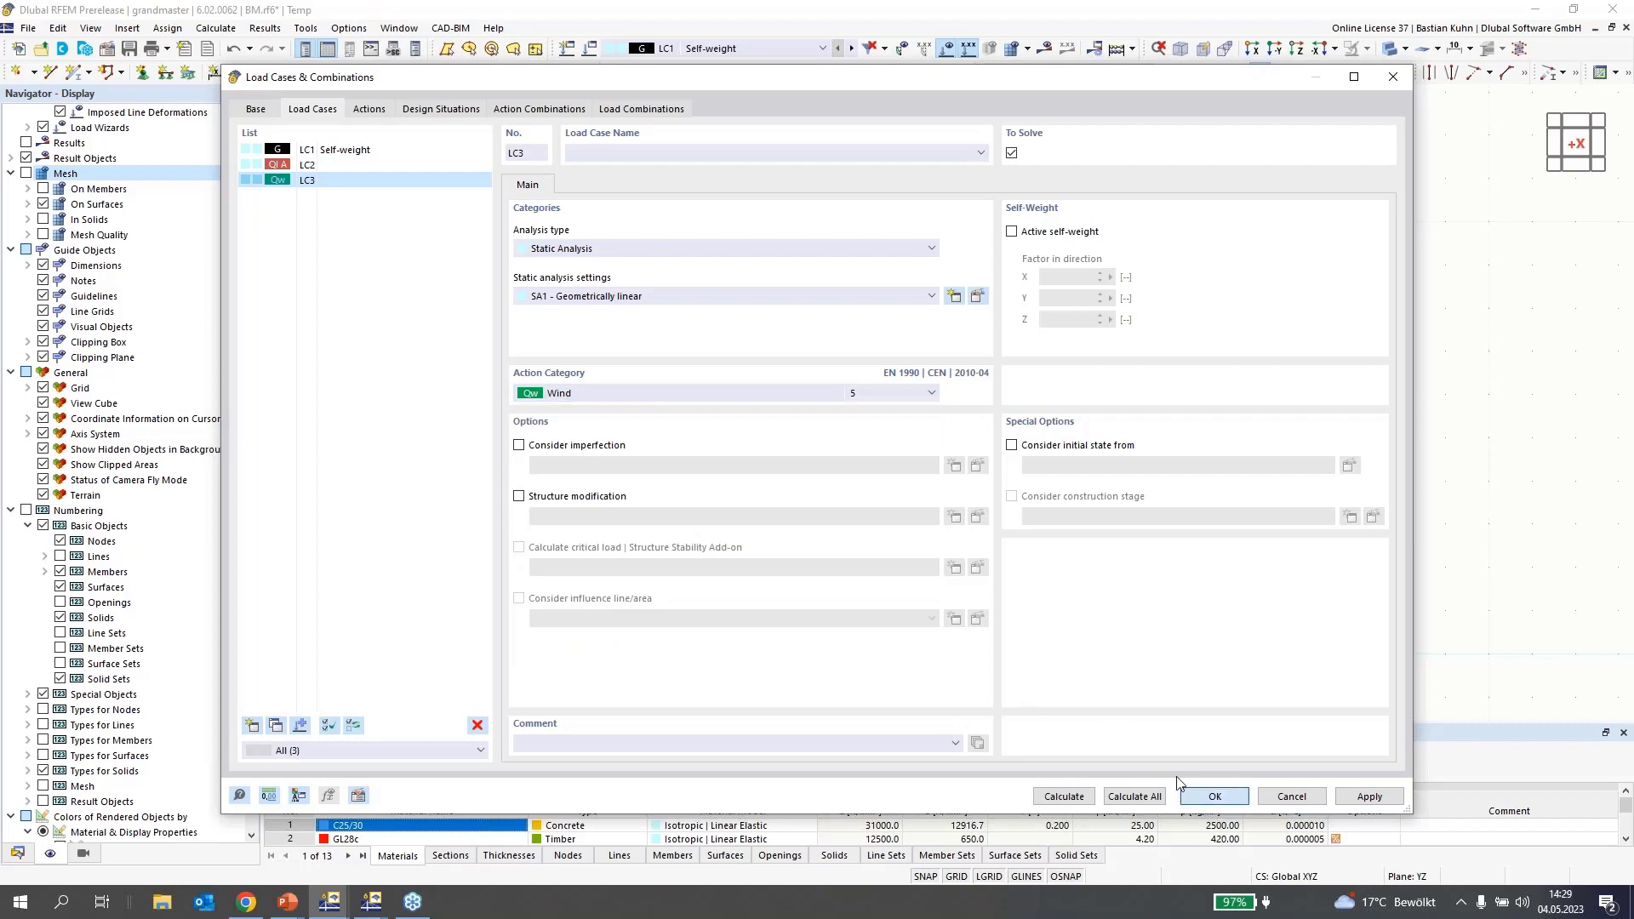
pyautogui.press('Return')
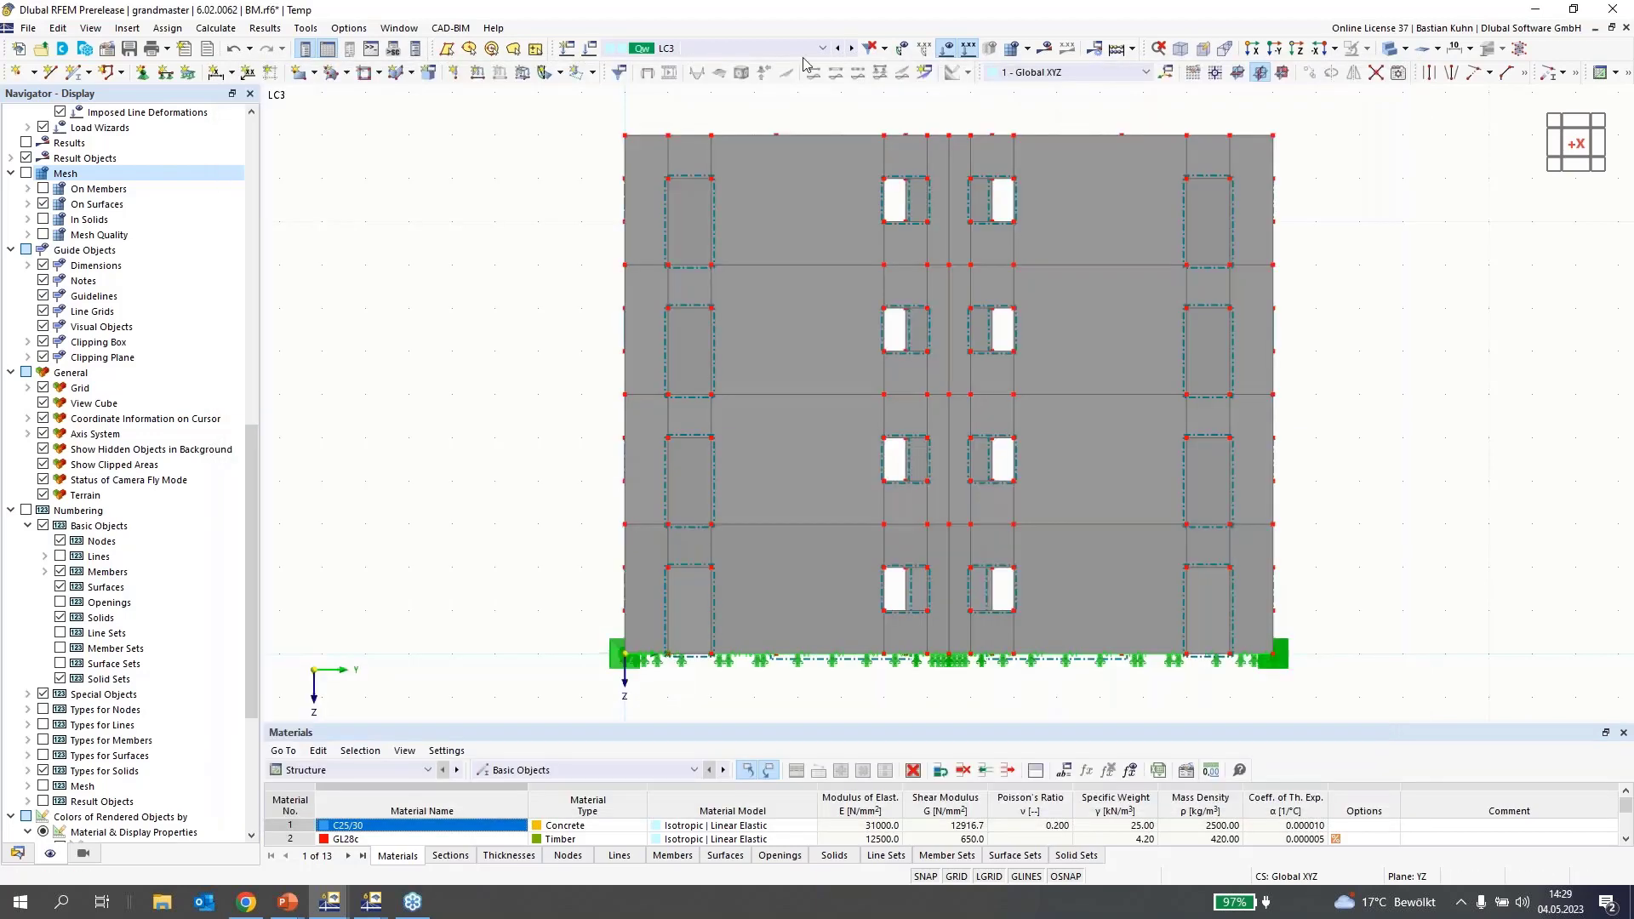
# - Create a uniform 5 kN/m² surface load in LC2 on the three intermediate floor slabs, surfaces 6, 12 and 18
pyautogui.doubleClick(523, 73)
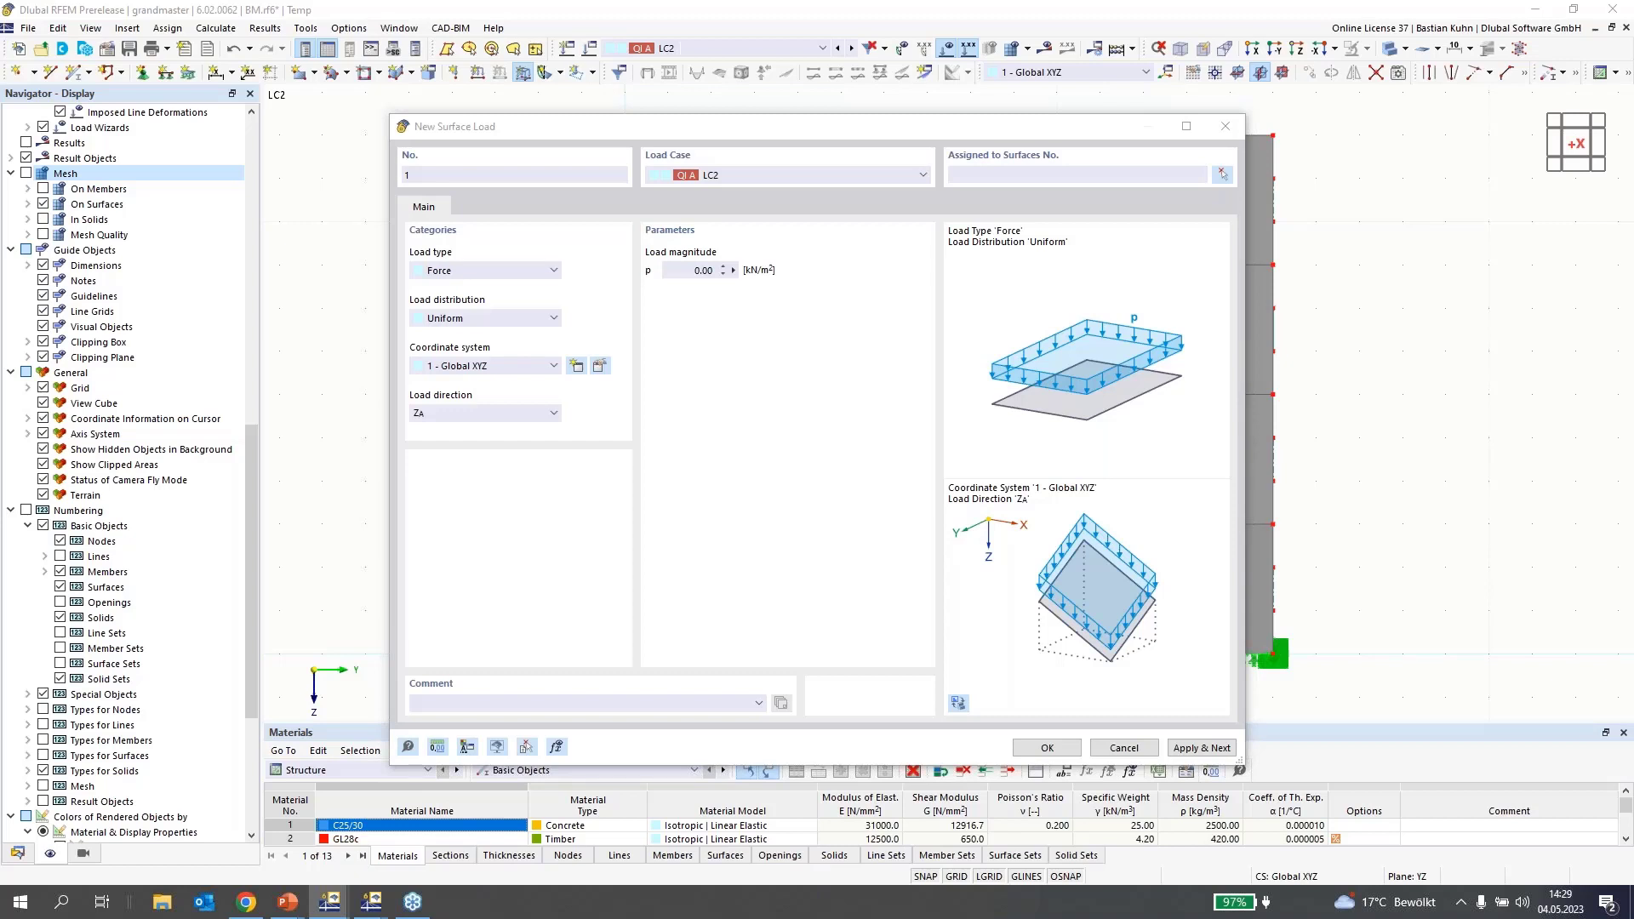
pyautogui.click(688, 270)
pyautogui.write('5')
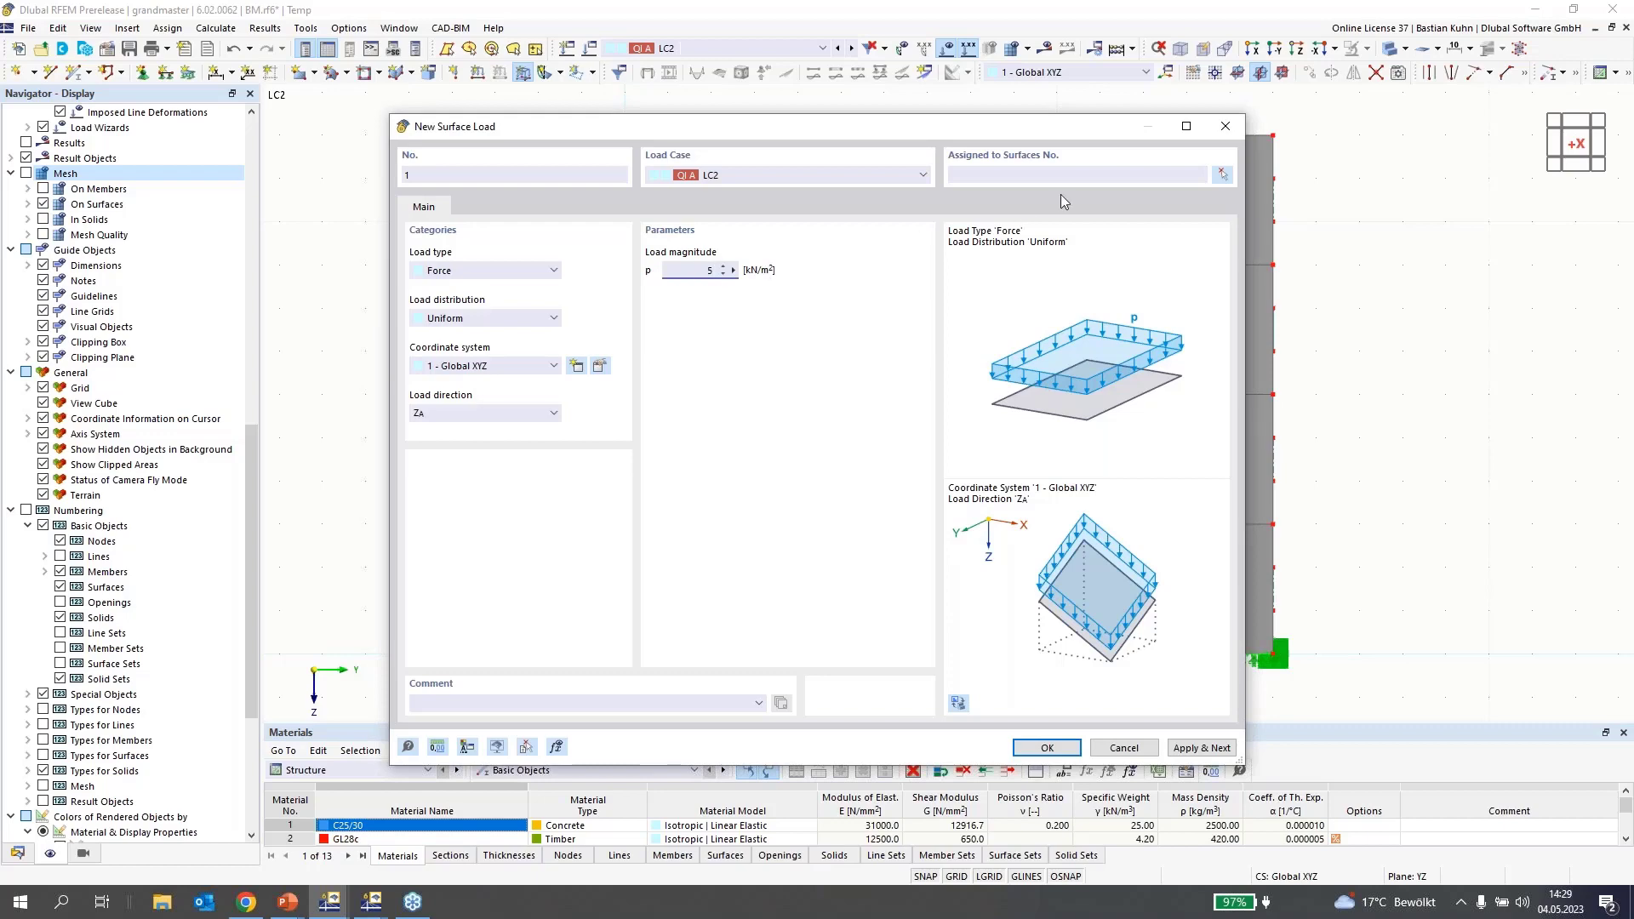
pyautogui.click(1223, 175)
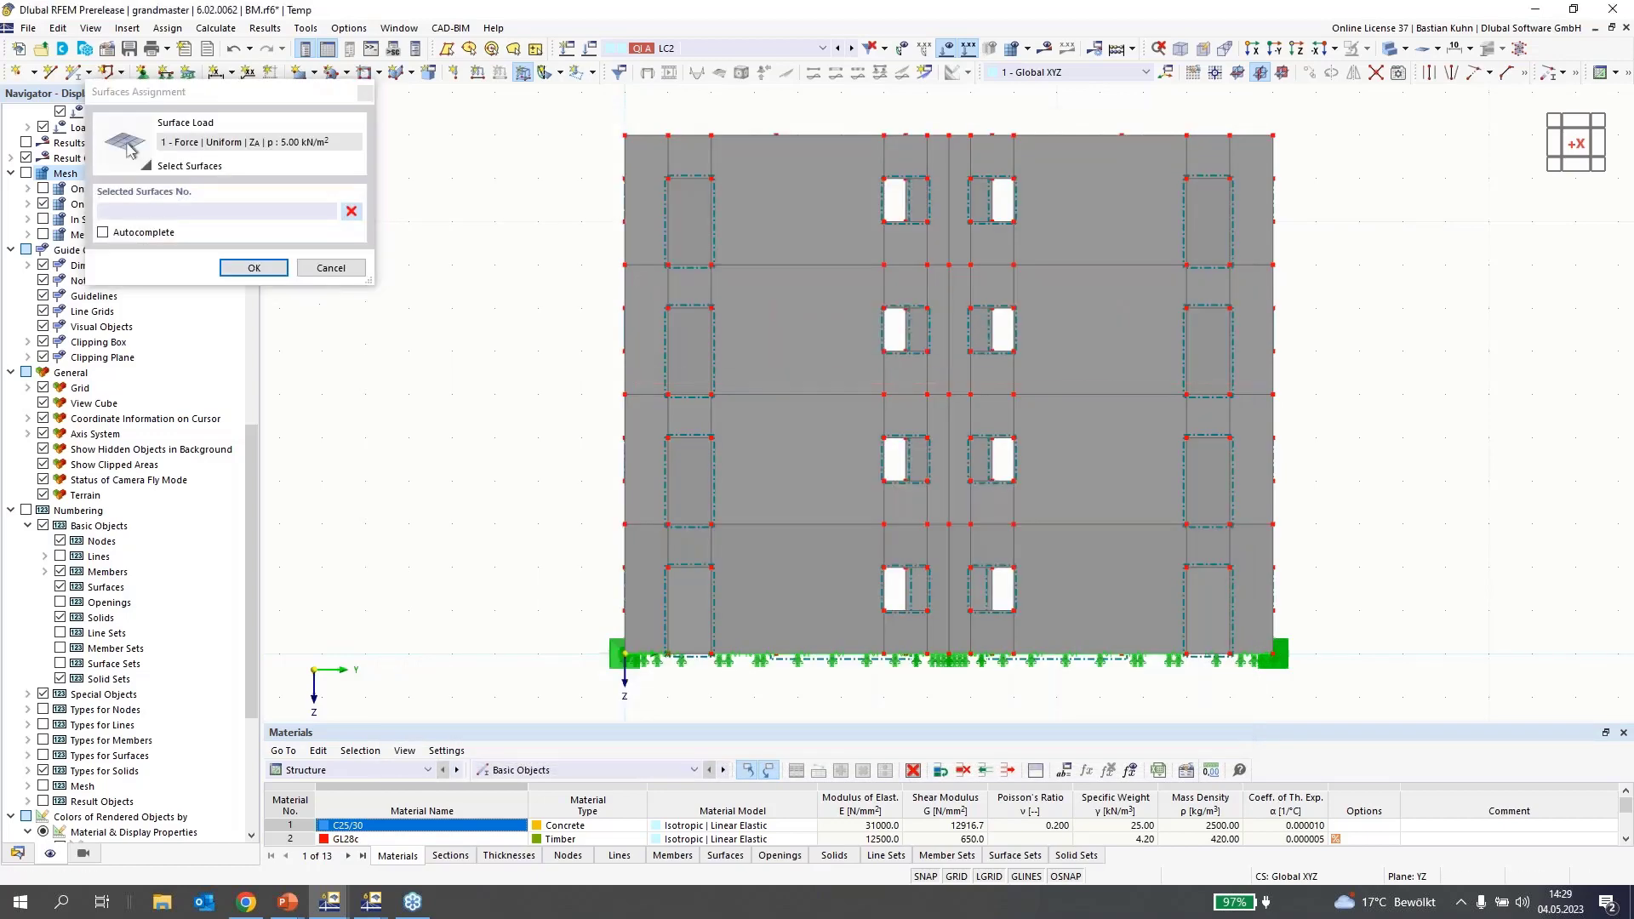
pyautogui.moveTo(594, 246); pyautogui.dragTo(1322, 287)
pyautogui.moveTo(596, 386); pyautogui.dragTo(1315, 434)
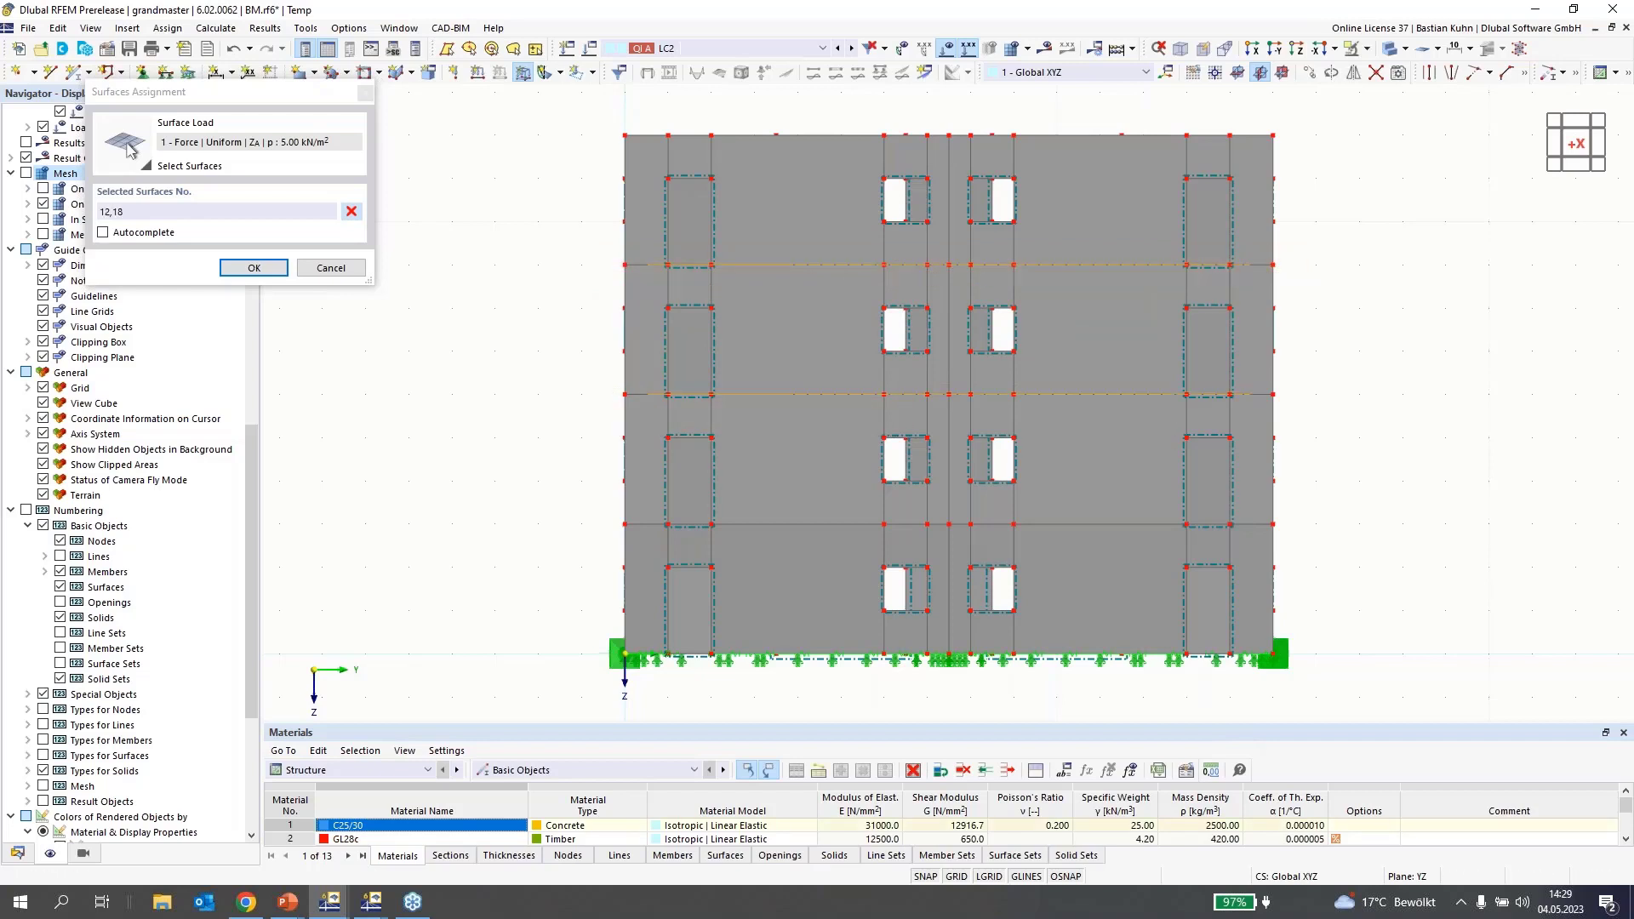
pyautogui.moveTo(610, 513); pyautogui.dragTo(1272, 560)
pyautogui.click(254, 267)
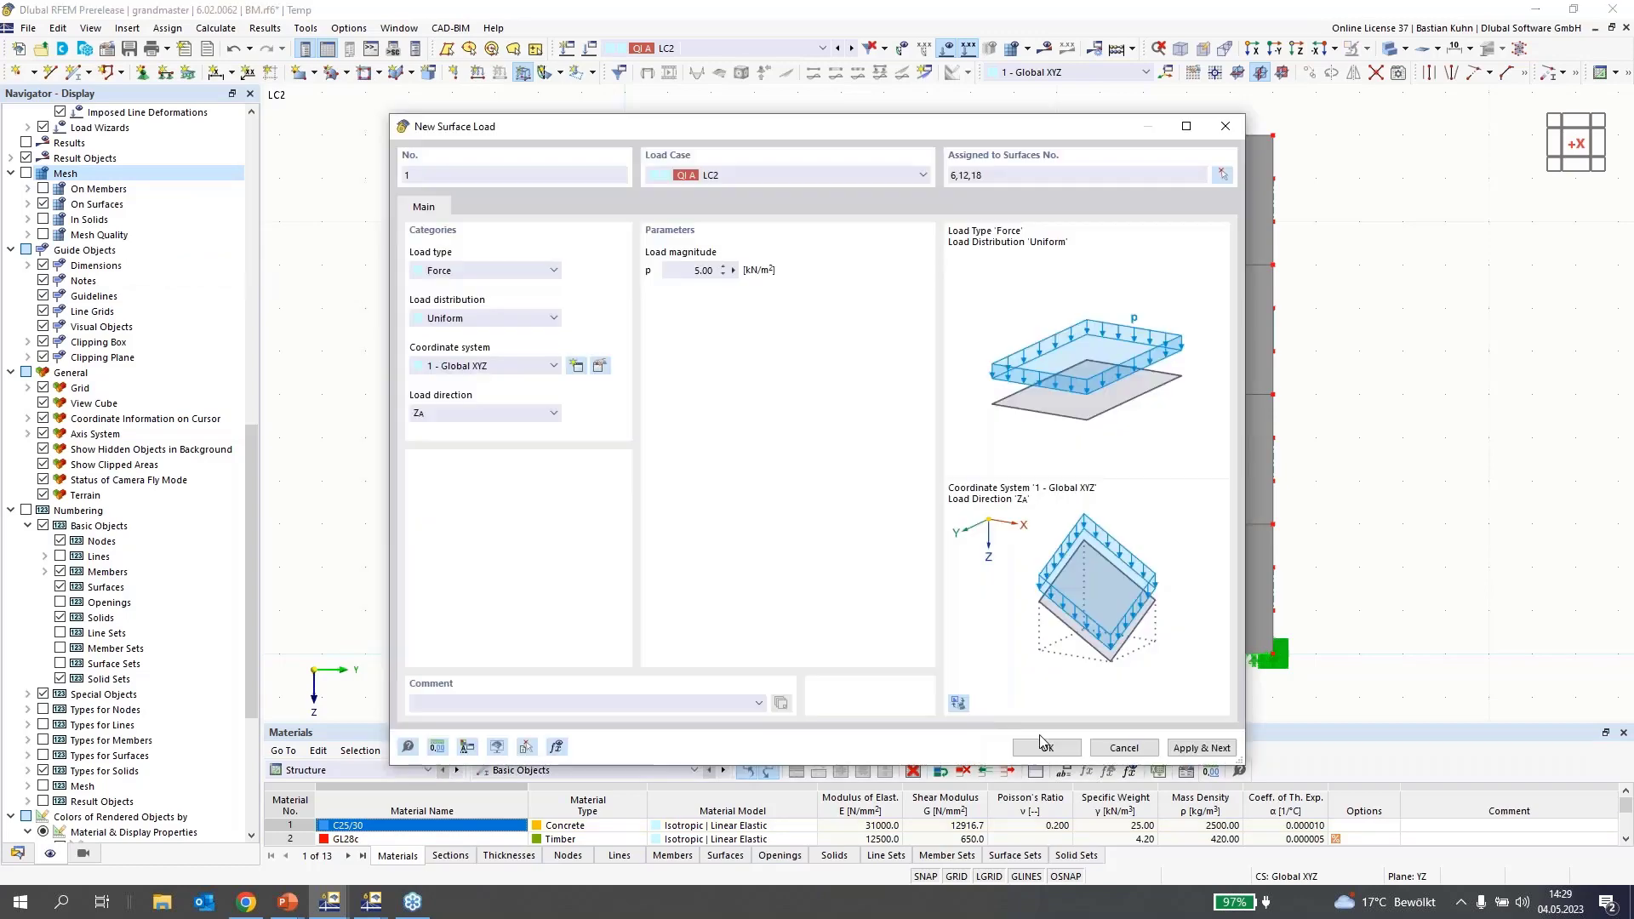
pyautogui.click(1047, 749)
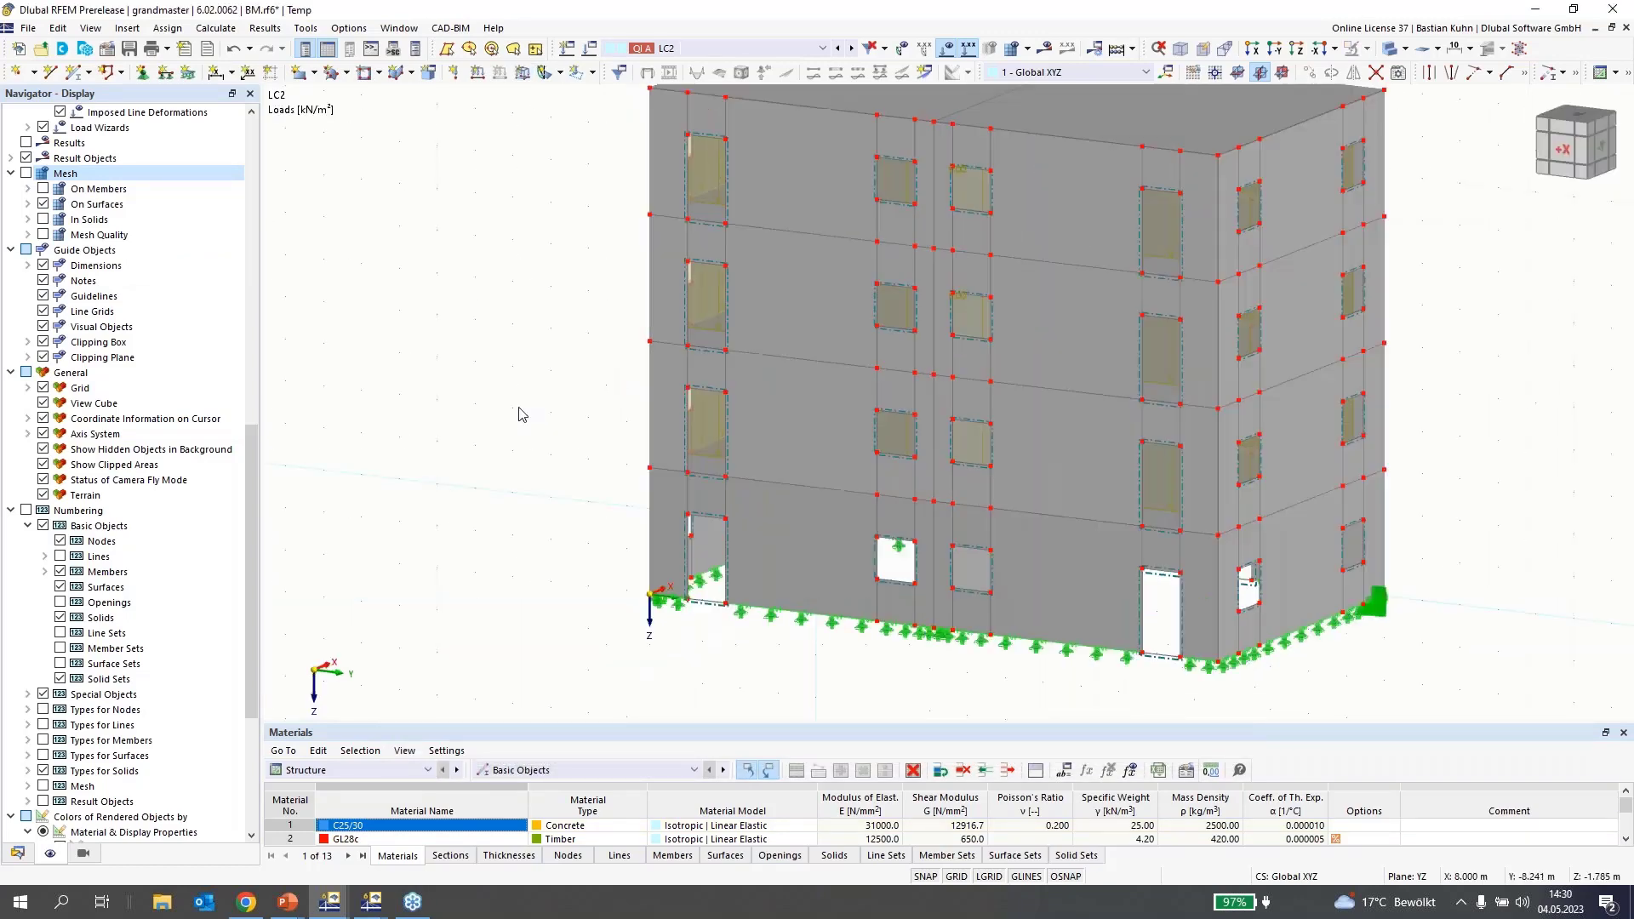
# - Display the building surfaces transparently to view the imposed loads on the floor slabs inside
pyautogui.click(1392, 51)
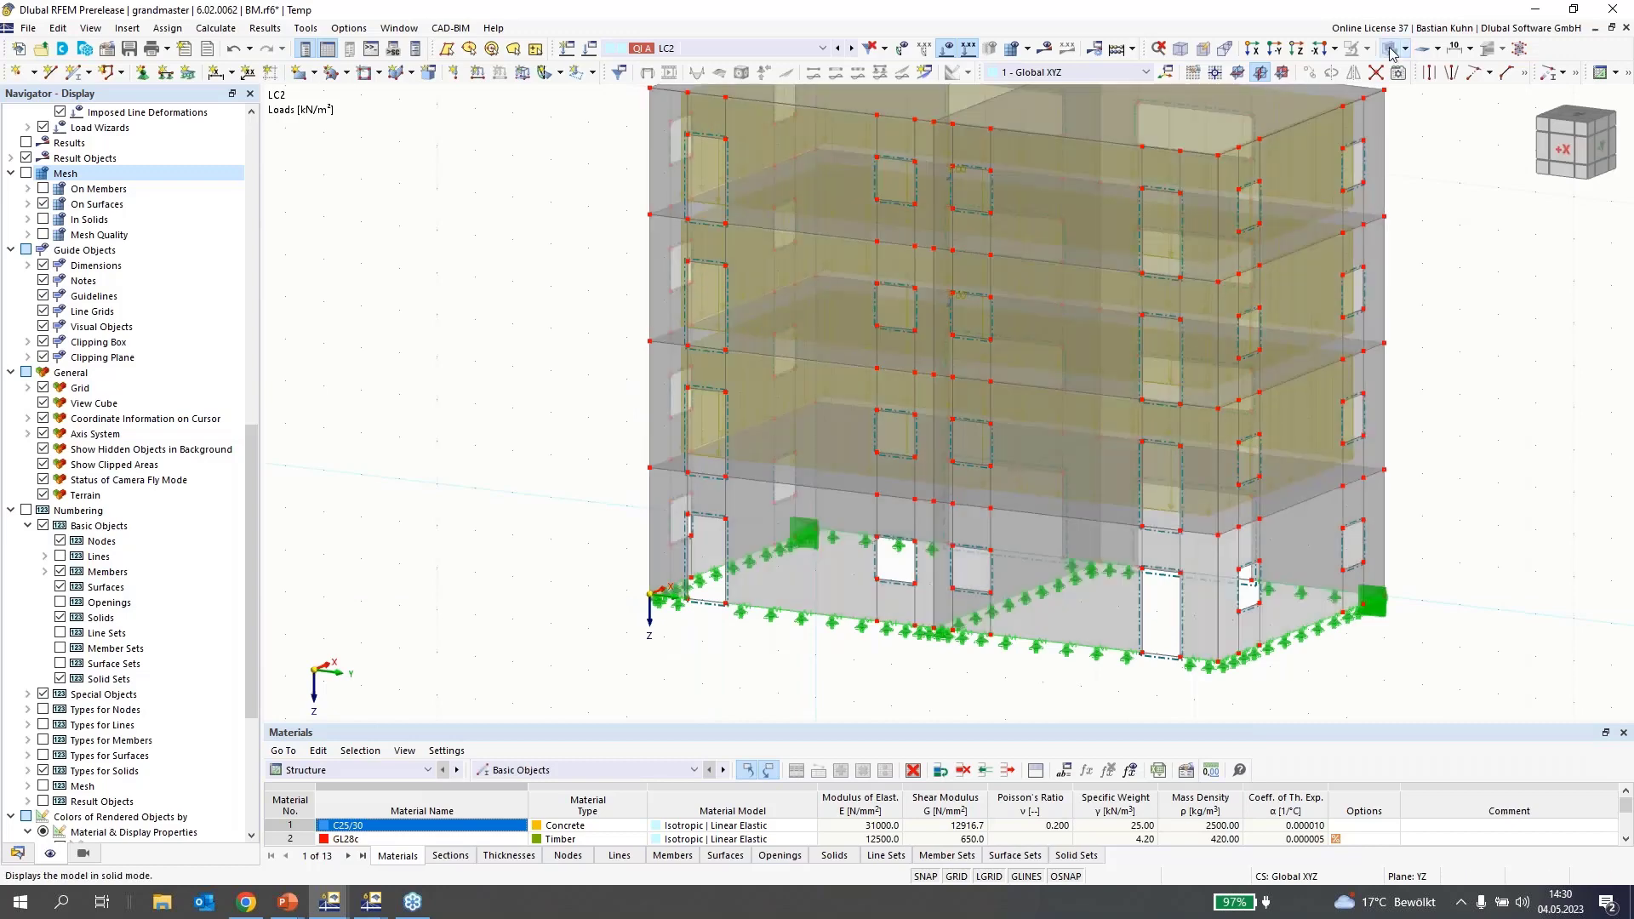
pyautogui.moveTo(1298, 376); pyautogui.dragTo(1248, 396, button='middle')
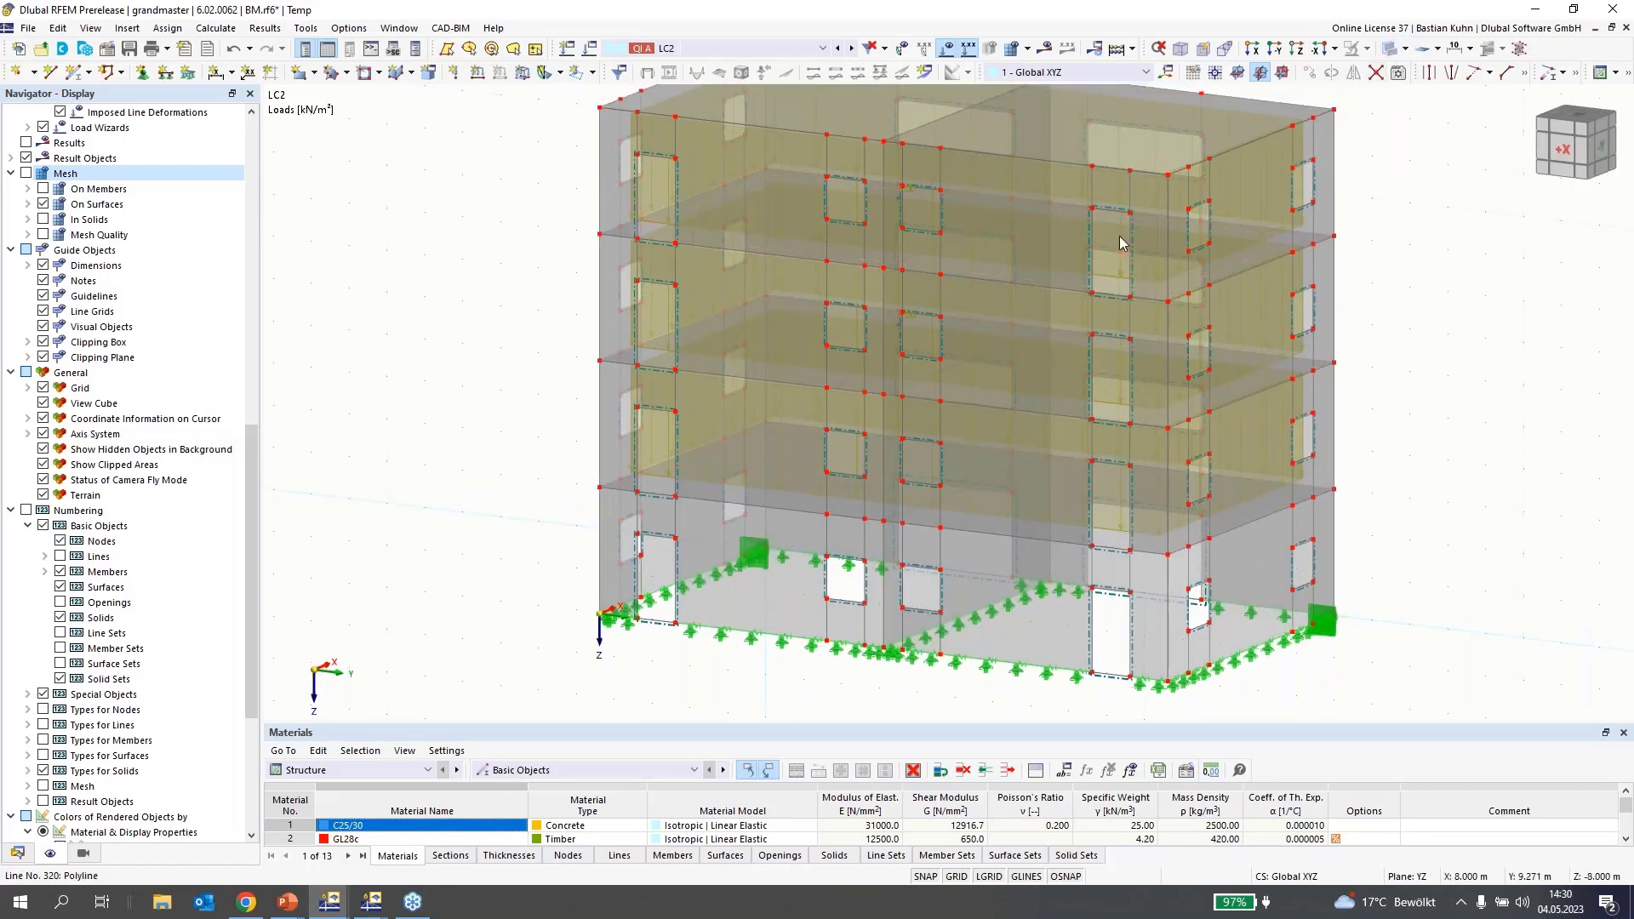
pyautogui.moveTo(1120, 244); pyautogui.dragTo(950, 299, button='middle')
# - Switch to load case LC3 and create a new wind load wizard for vertical walls with a flat/monopitch roof
pyautogui.click(849, 49)
pyautogui.click(17, 853)
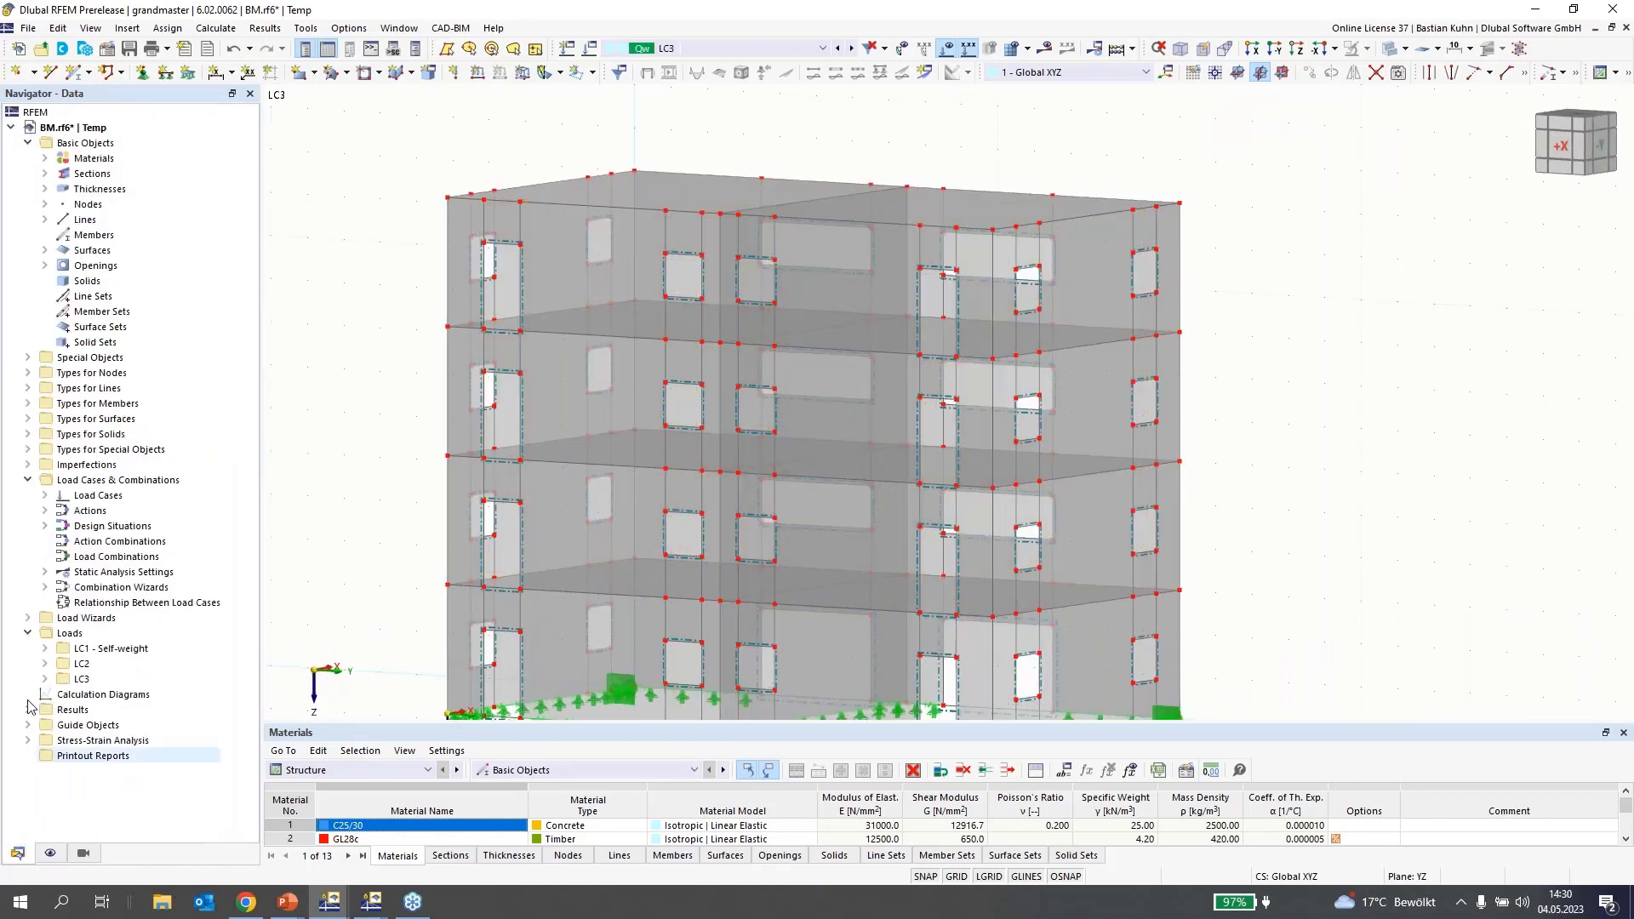
pyautogui.click(27, 619)
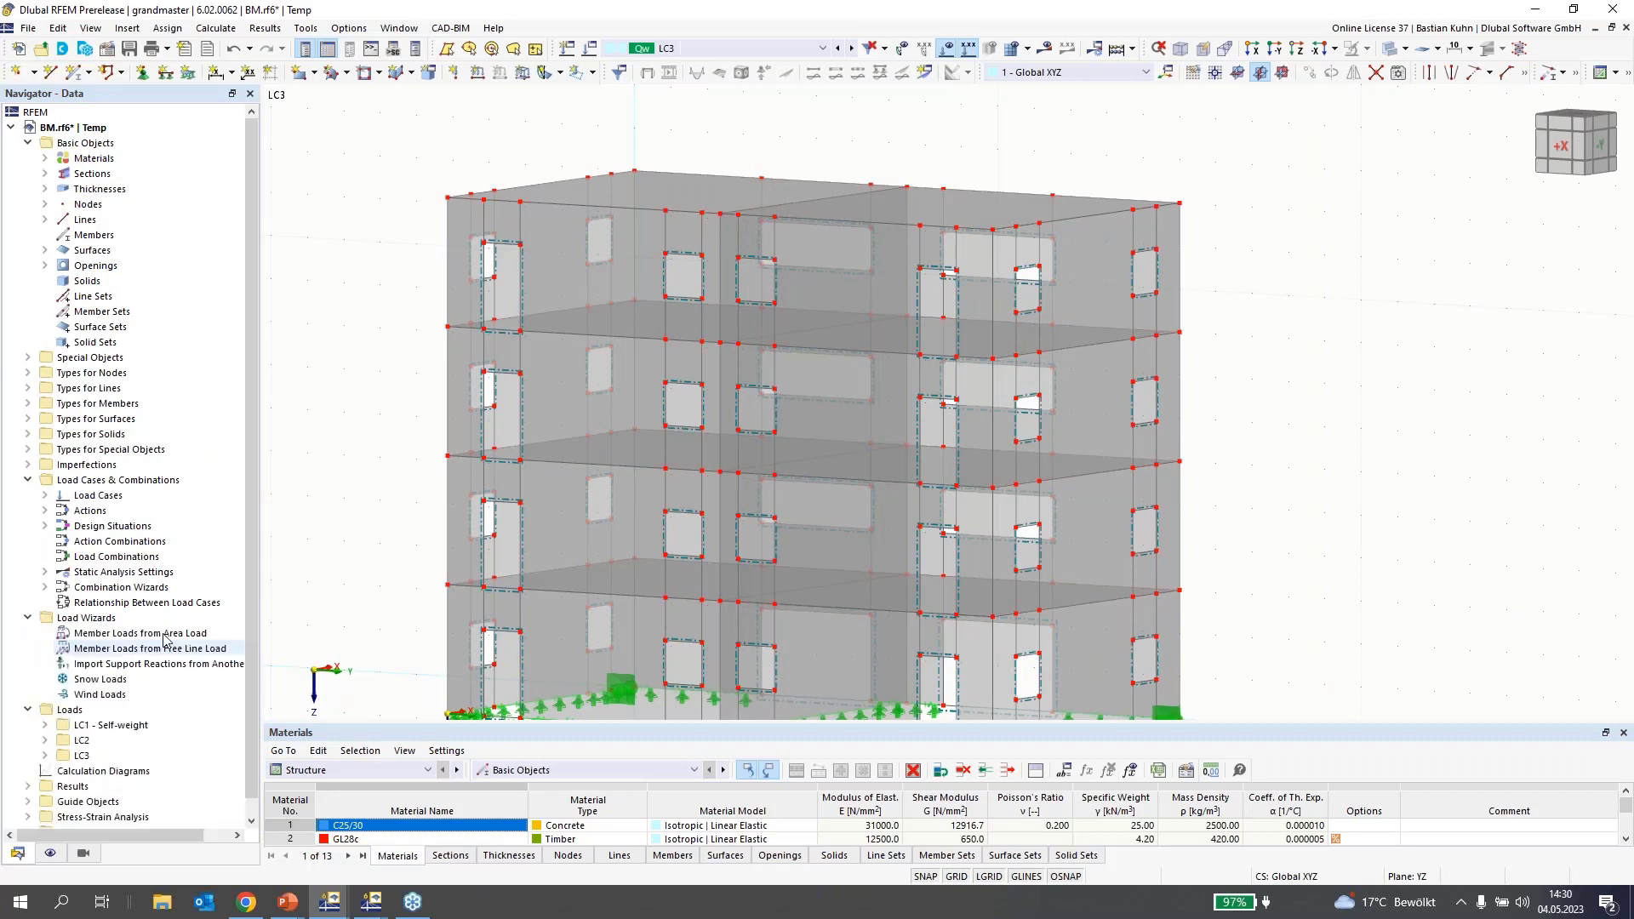
pyautogui.rightClick(93, 695)
pyautogui.click(187, 725)
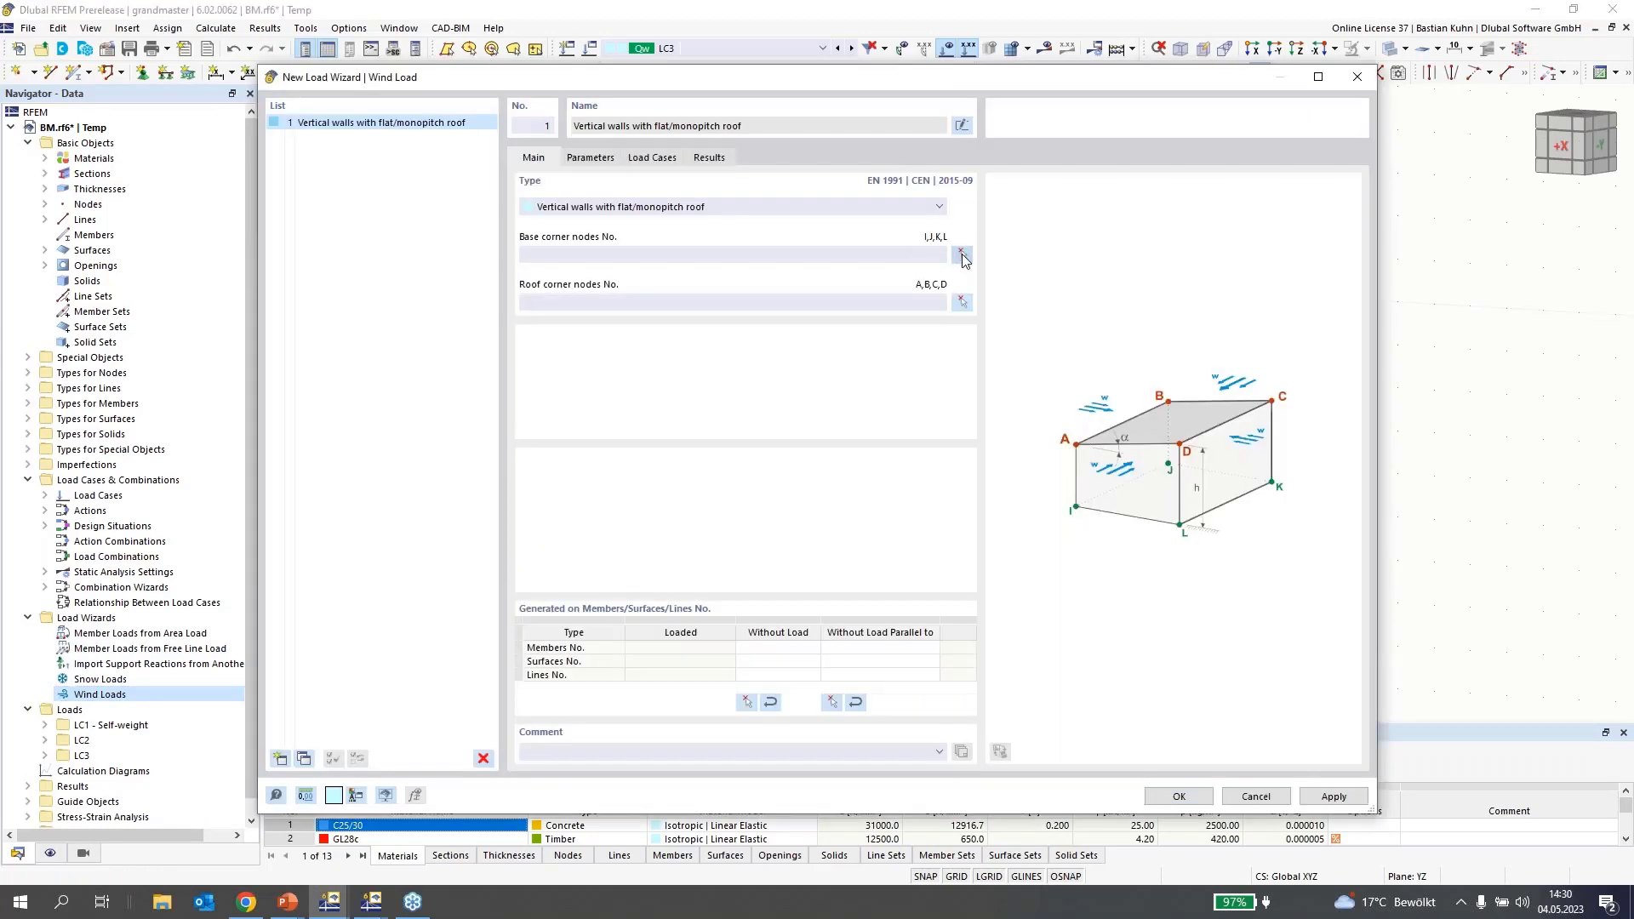
pyautogui.click(962, 256)
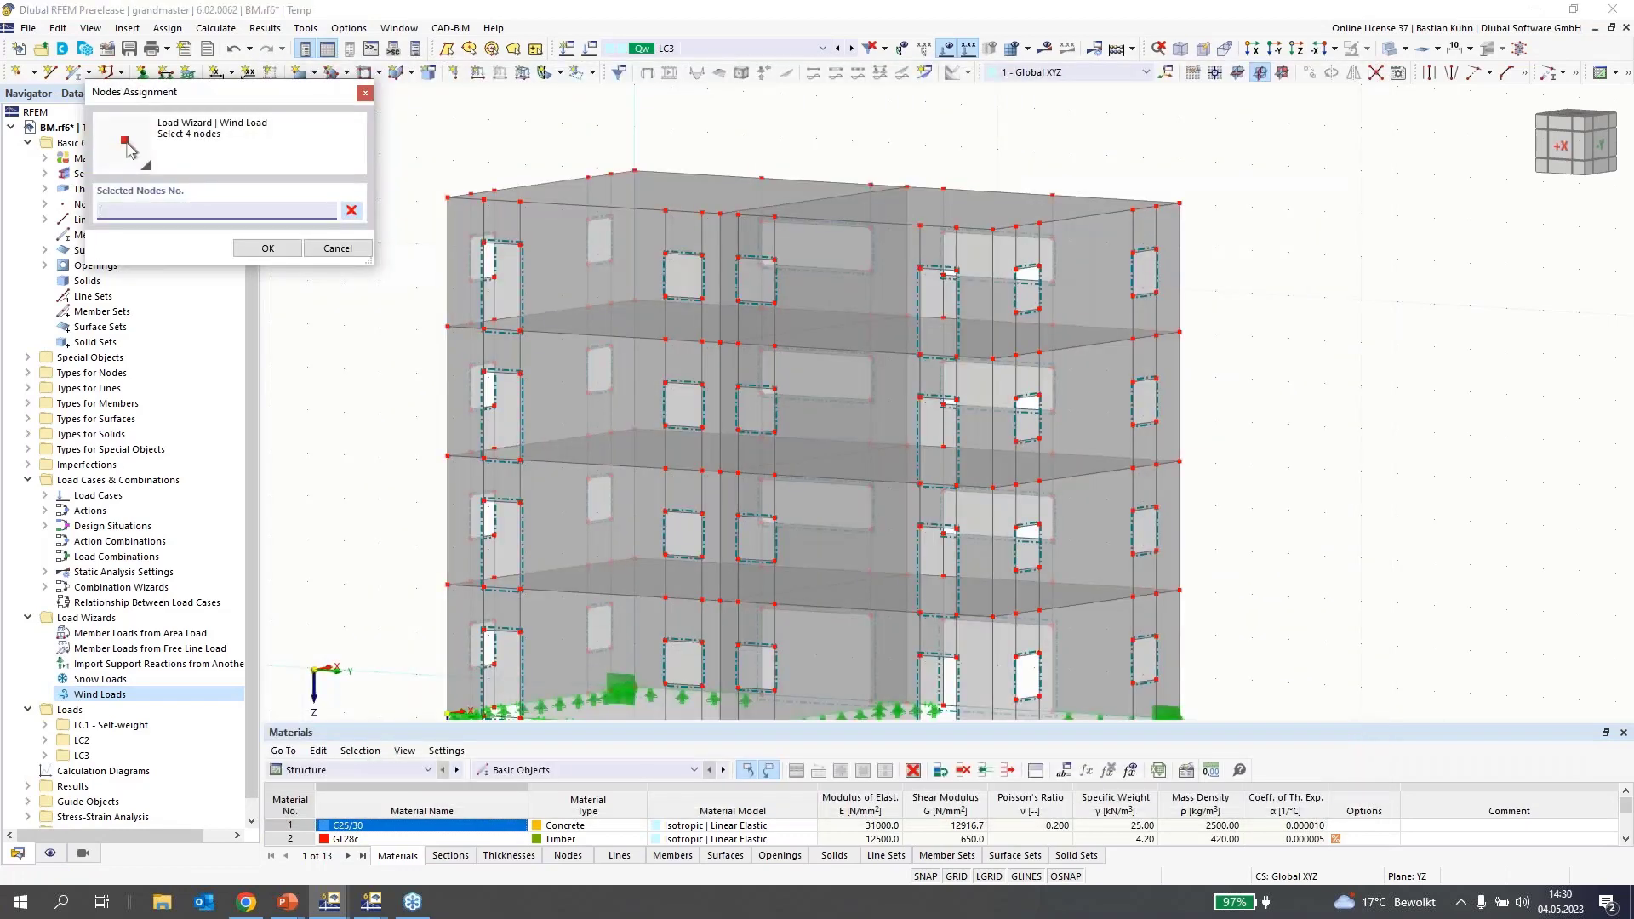
pyautogui.moveTo(868, 402); pyautogui.dragTo(911, 248, button='middle')
pyautogui.scroll(-2, 911, 249)
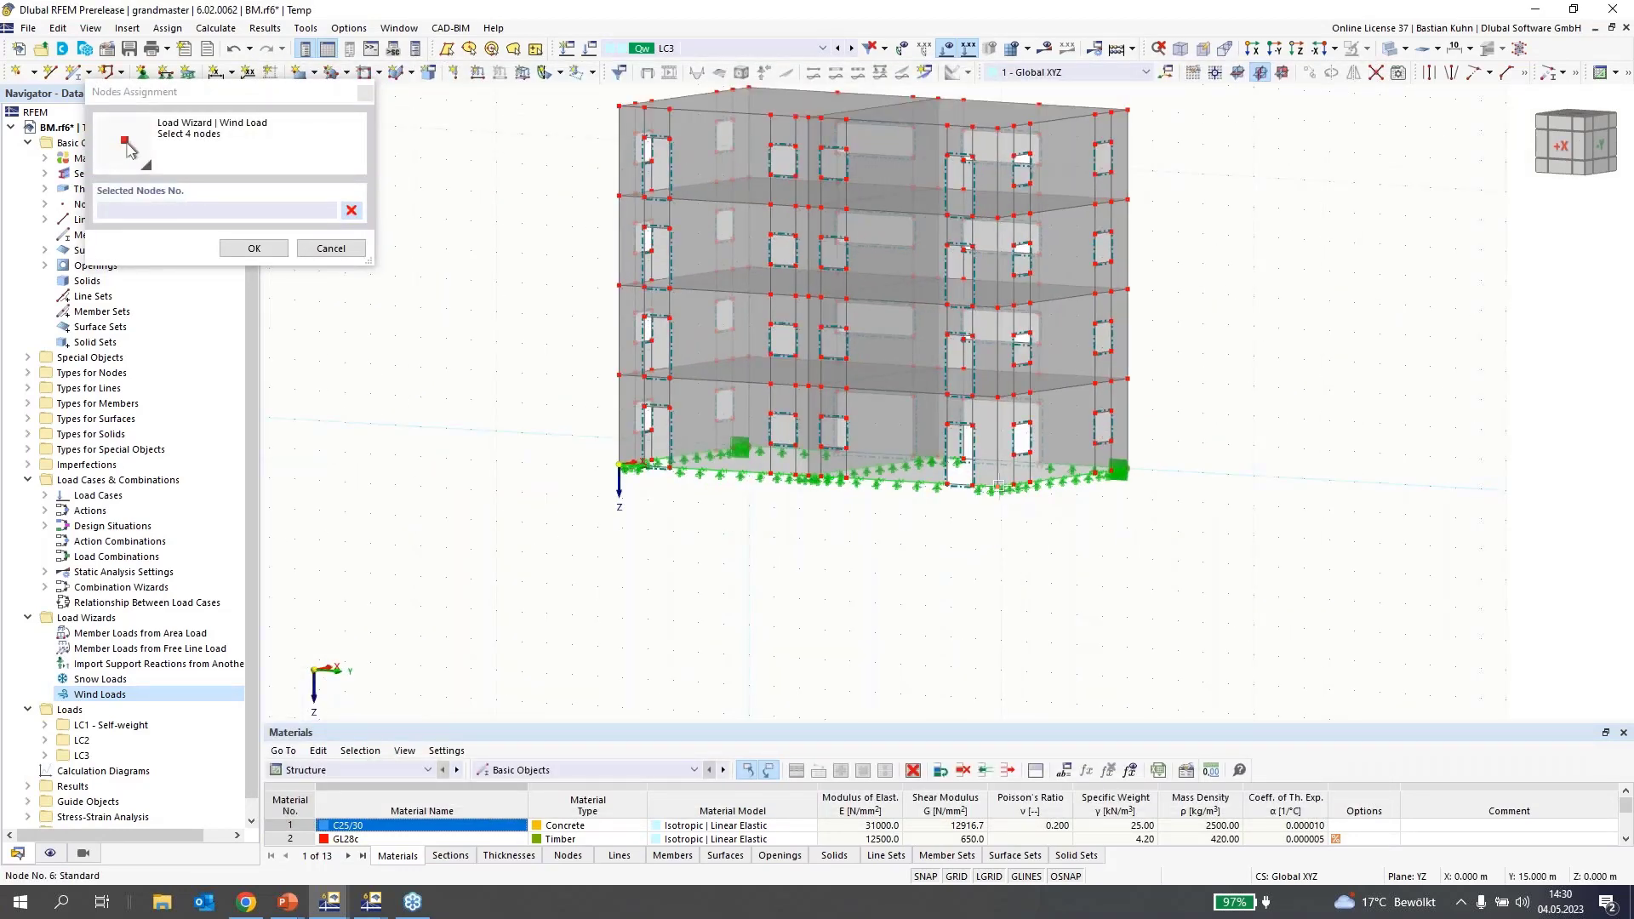
pyautogui.click(1001, 486)
pyautogui.click(618, 467)
pyautogui.keyDown('ctrl'); pyautogui.moveTo(619, 466); pyautogui.dragTo(1040, 497, button='middle'); pyautogui.keyUp('ctrl')
pyautogui.scroll(5, 629, 460)
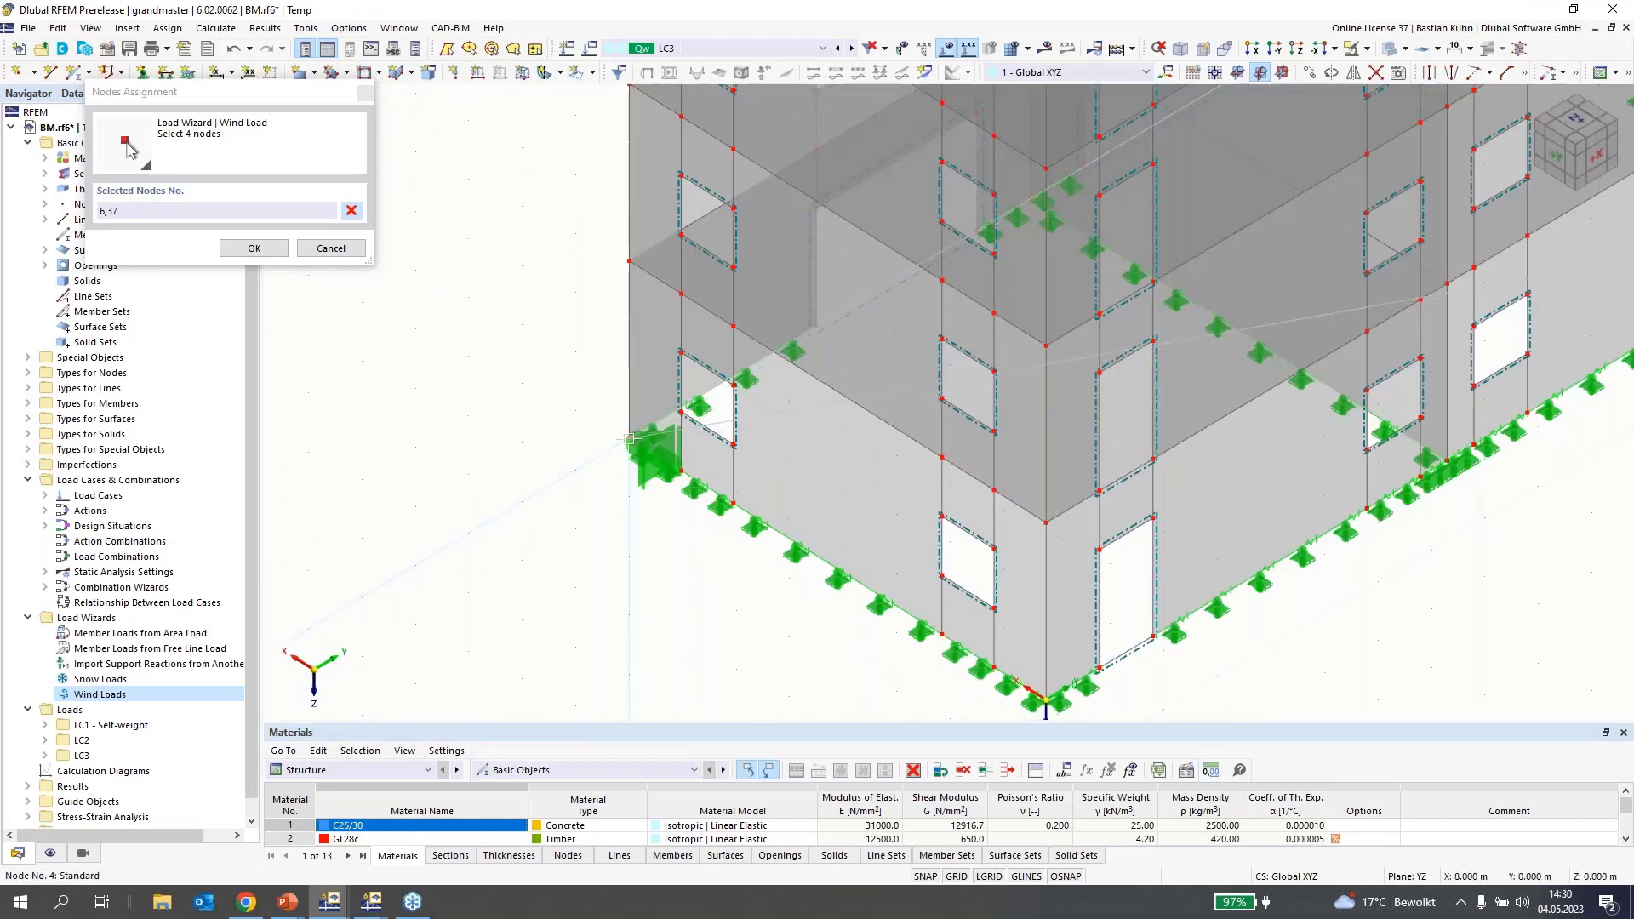
pyautogui.click(630, 440)
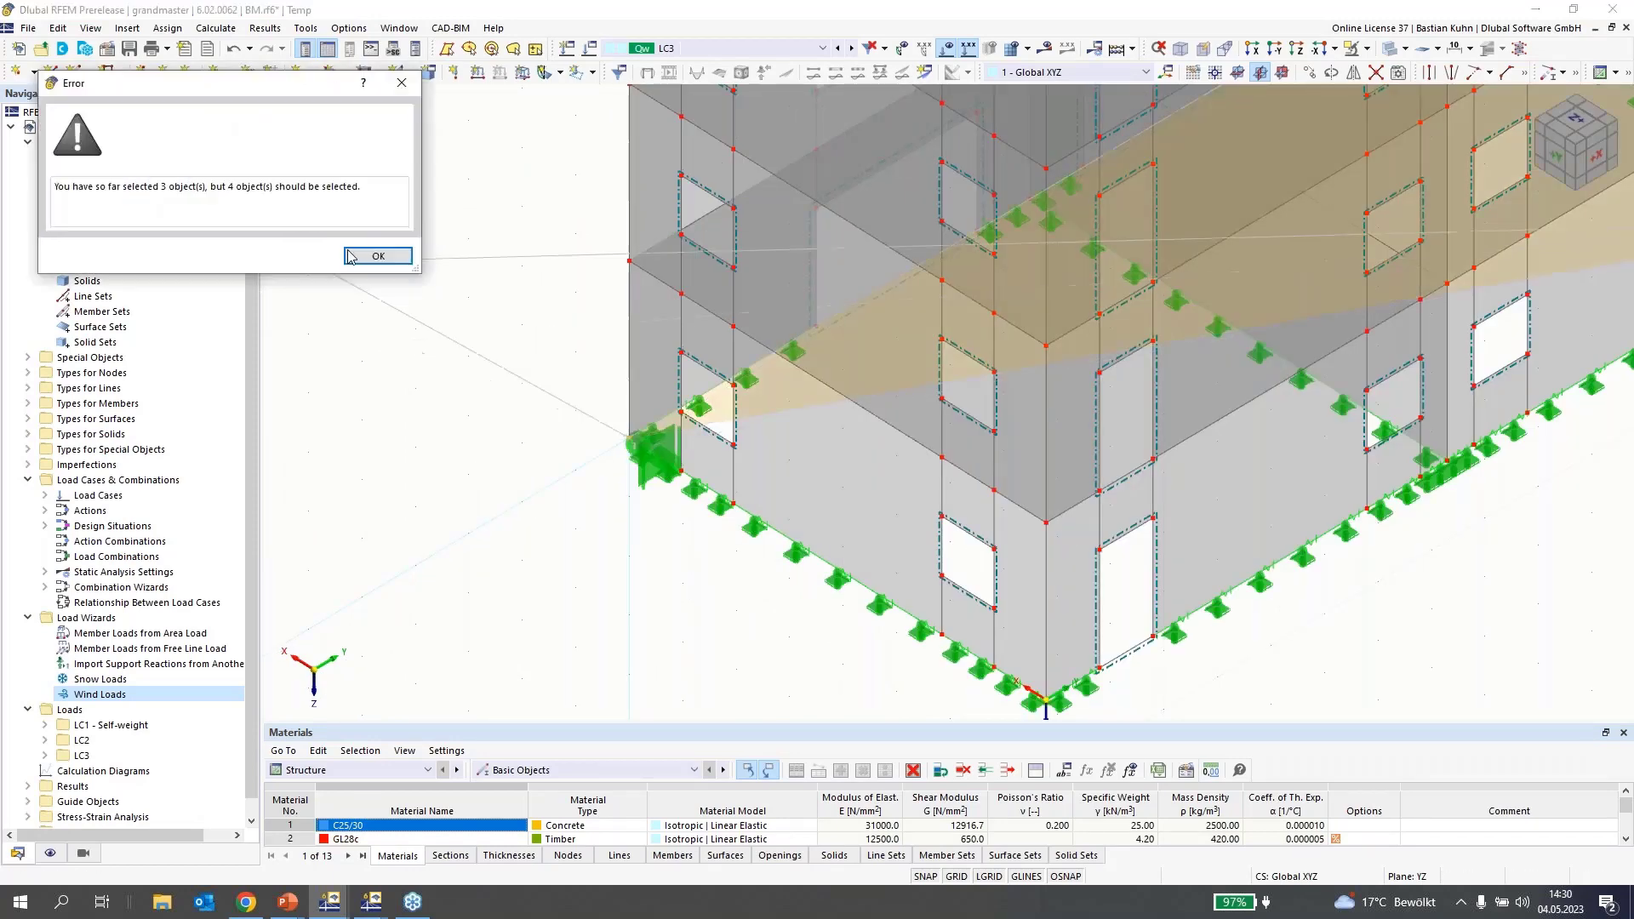
pyautogui.click(376, 255)
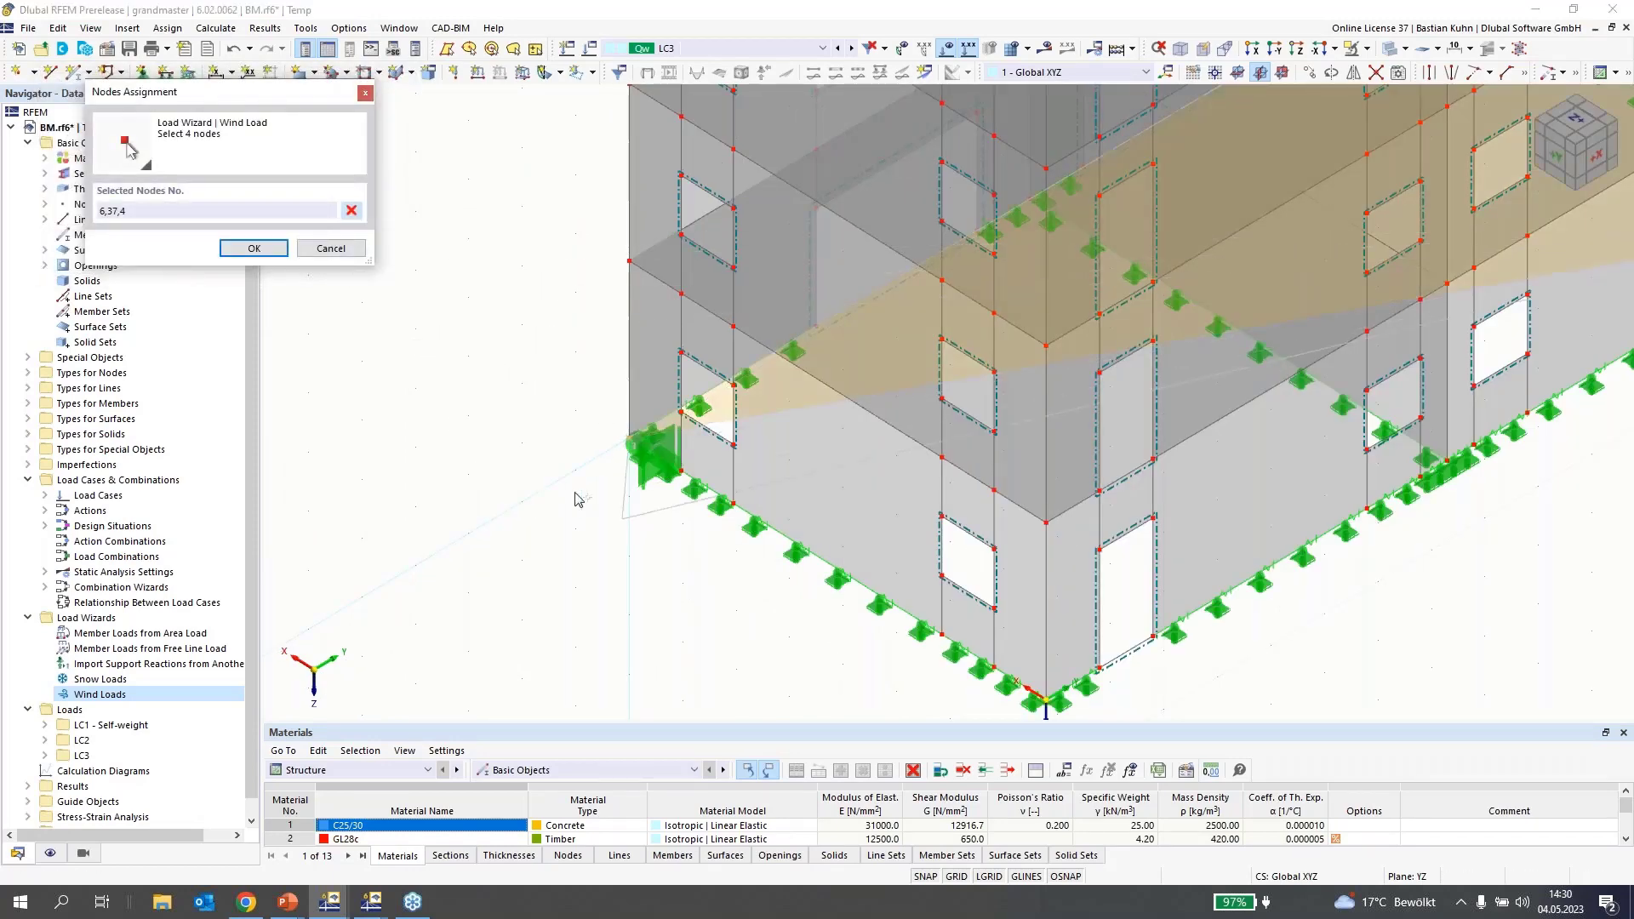
pyautogui.click(331, 249)
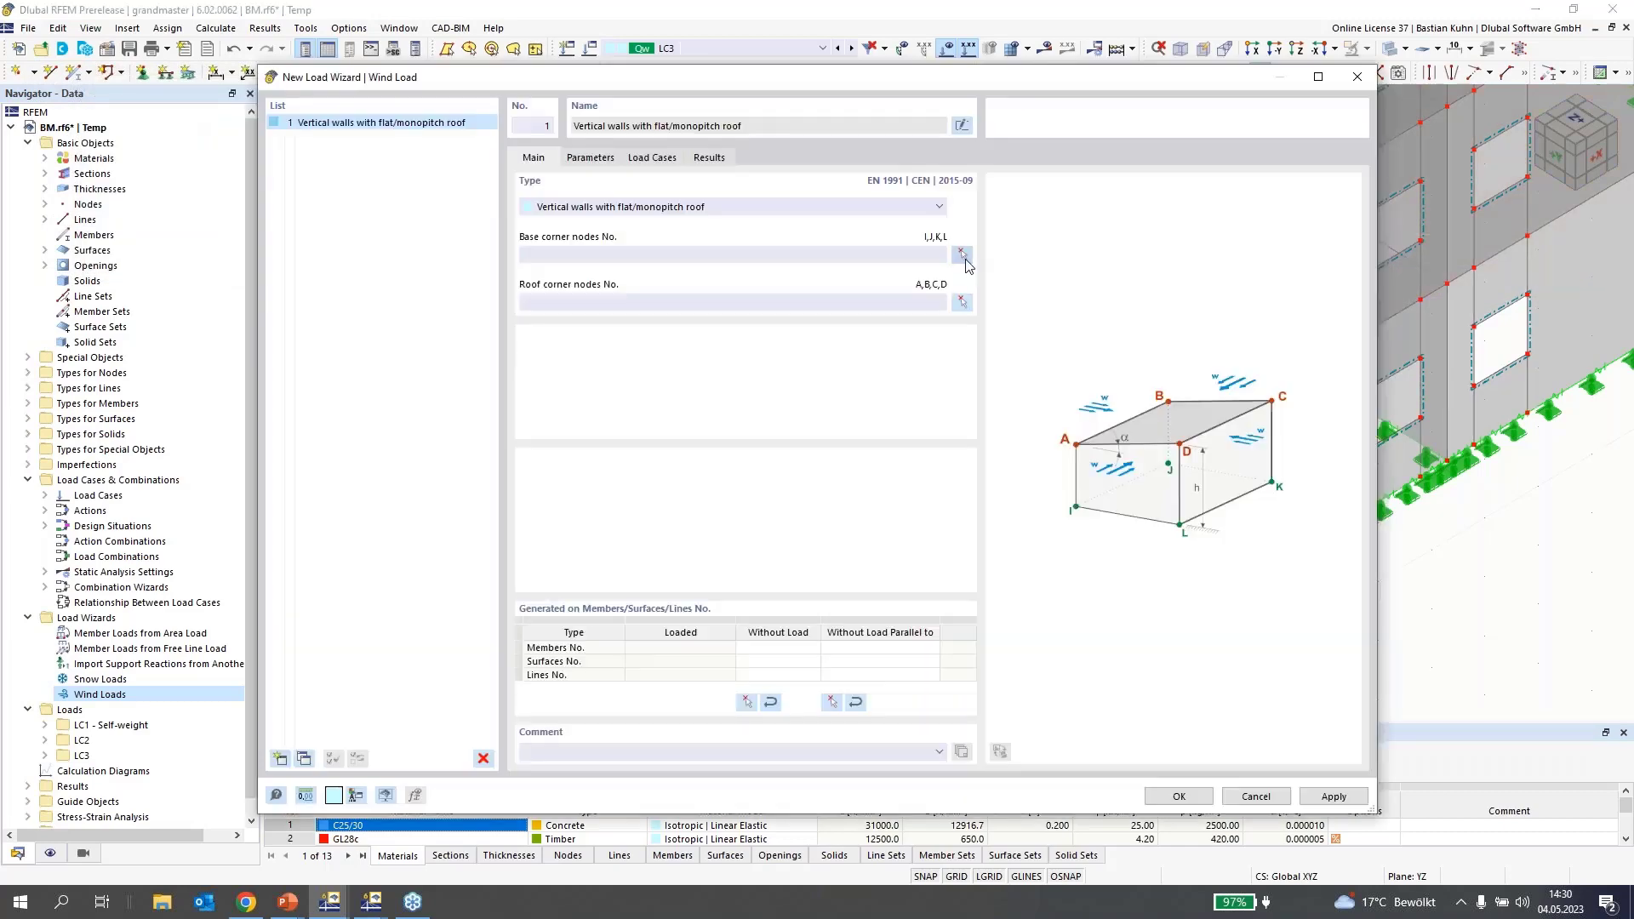
# - Assign the four outer corner nodes at the building's base, 1, 6, 37 and 4, as the wind load's base corner nodes
pyautogui.click(963, 256)
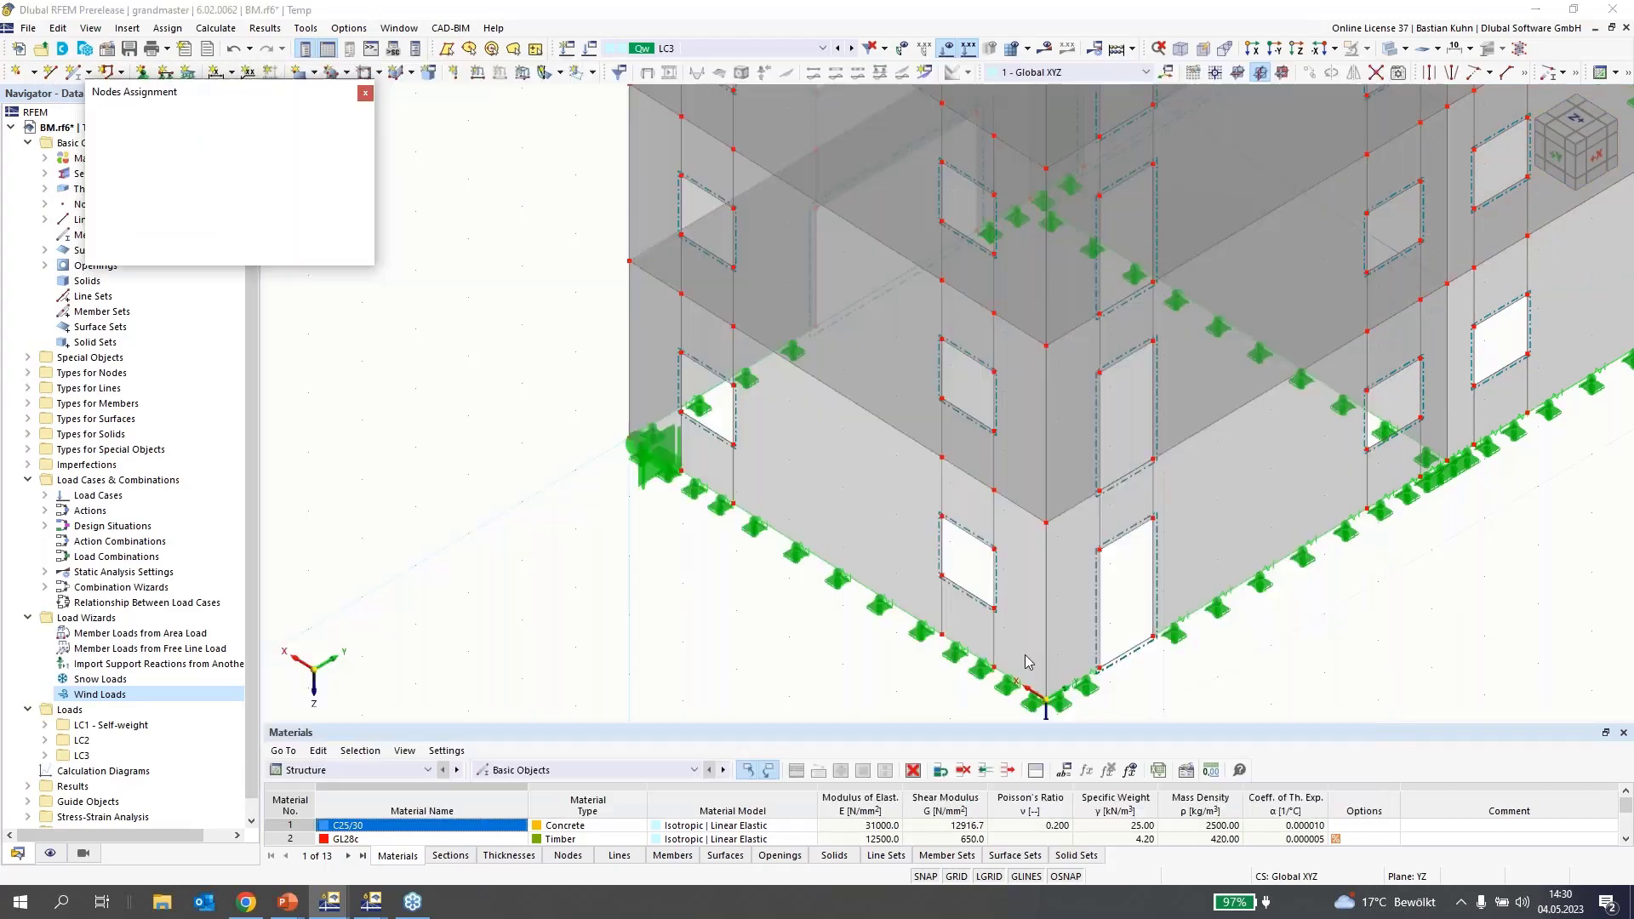
pyautogui.click(1046, 703)
pyautogui.scroll(-5, 1046, 703)
pyautogui.scroll(2, 1093, 542)
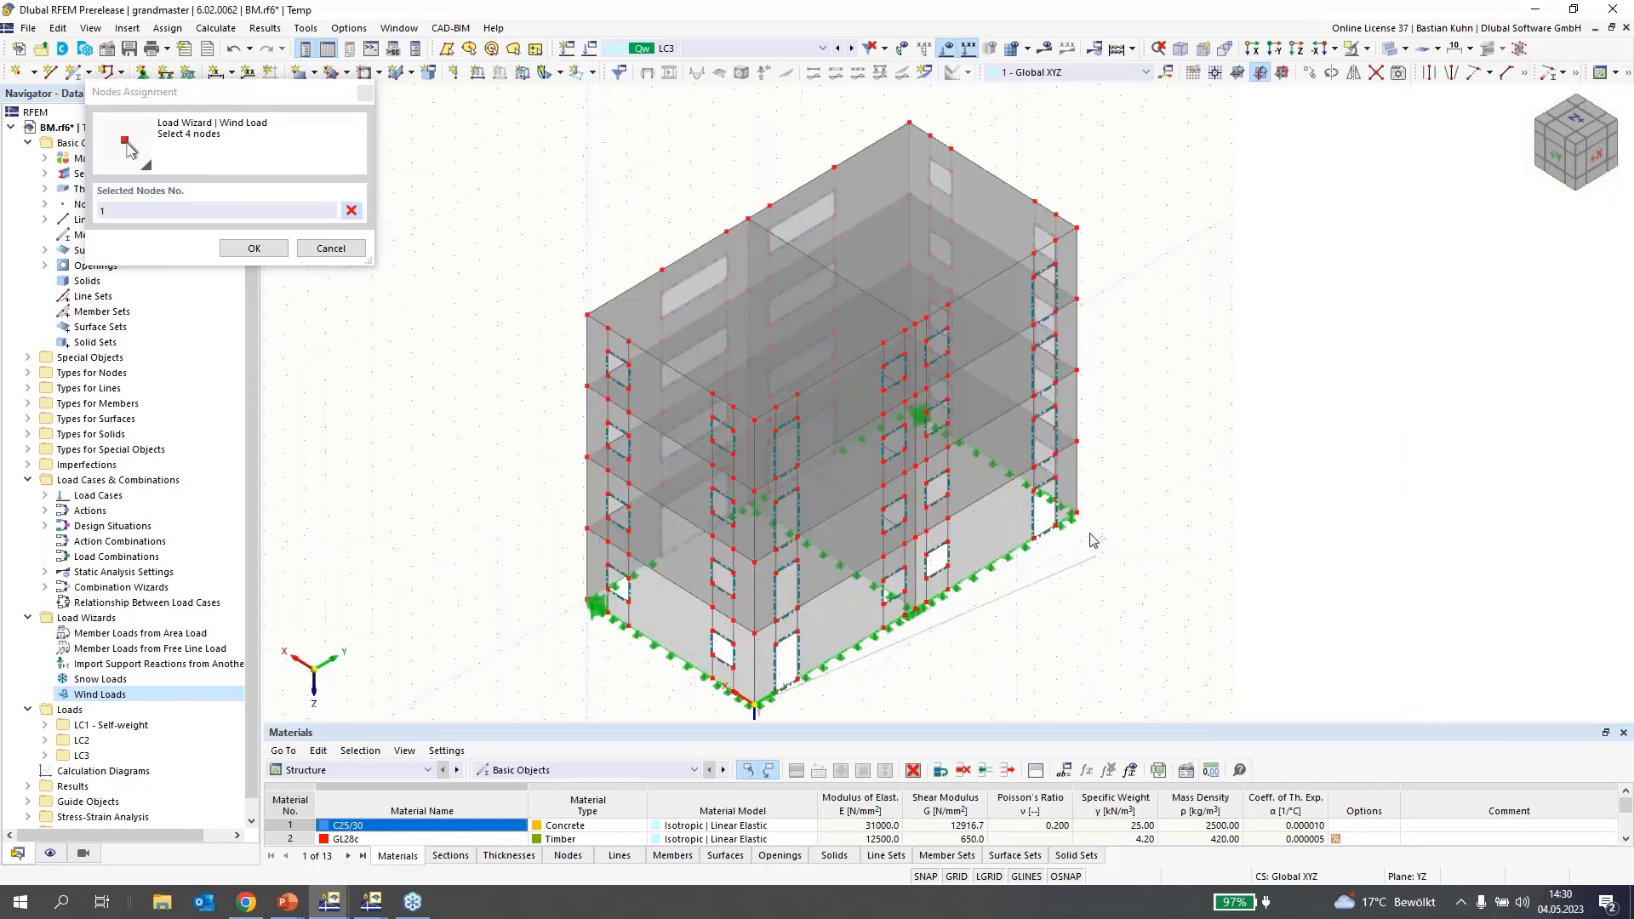
pyautogui.scroll(3, 1093, 541)
pyautogui.click(1052, 469)
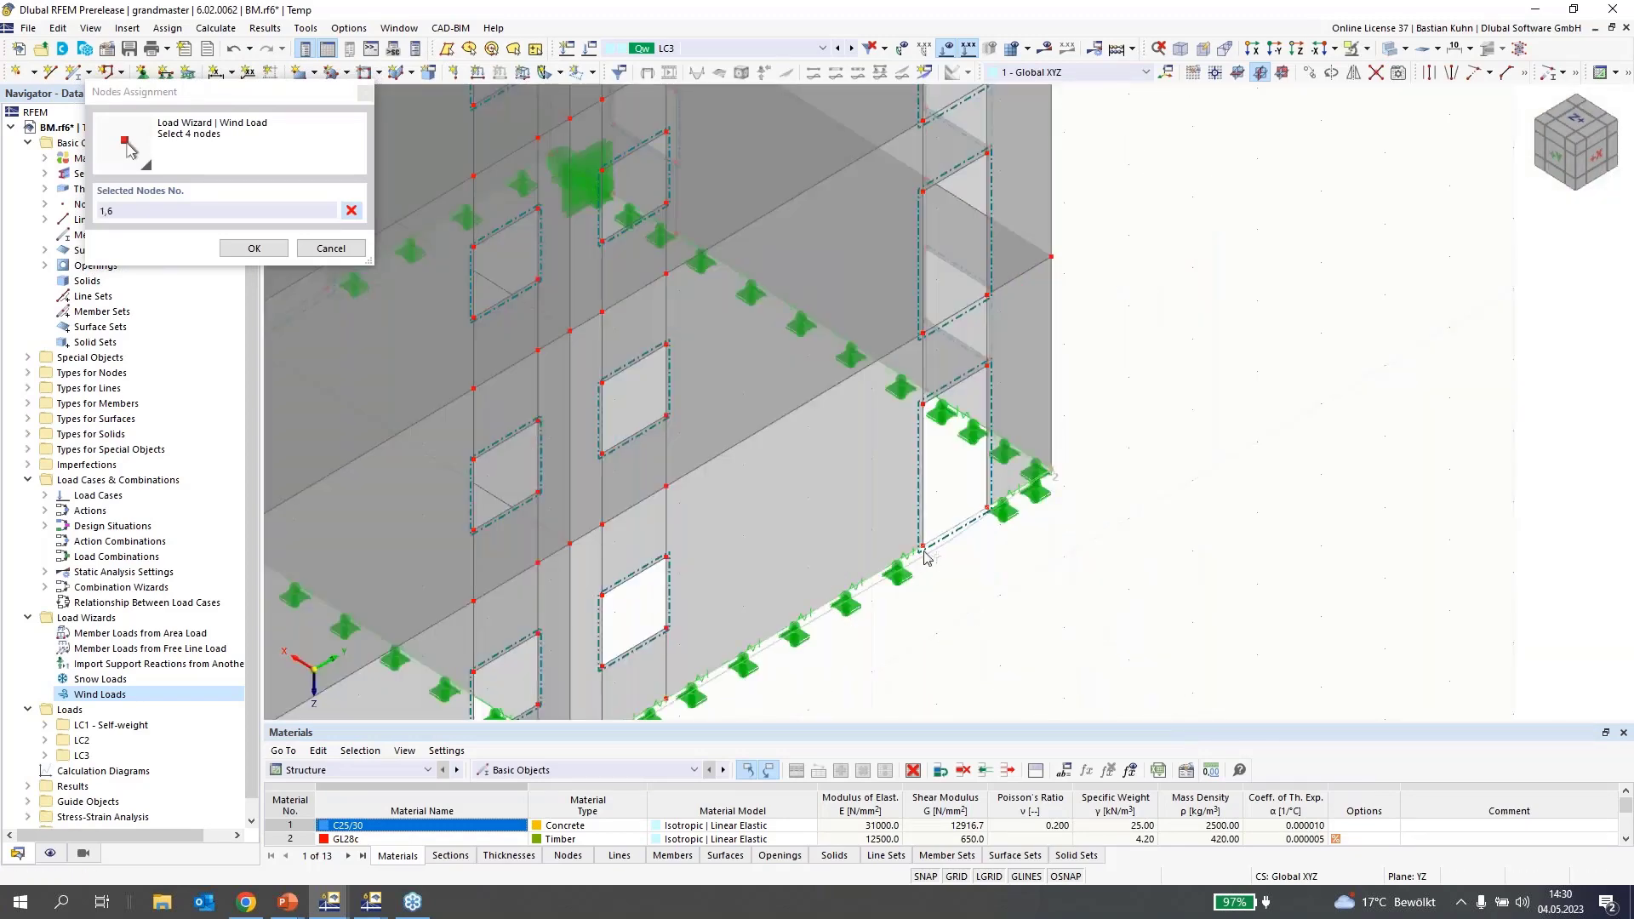
pyautogui.scroll(-3, 926, 558)
pyautogui.keyDown('ctrl'); pyautogui.moveTo(784, 542); pyautogui.dragTo(431, 422, button='middle'); pyautogui.keyUp('ctrl')
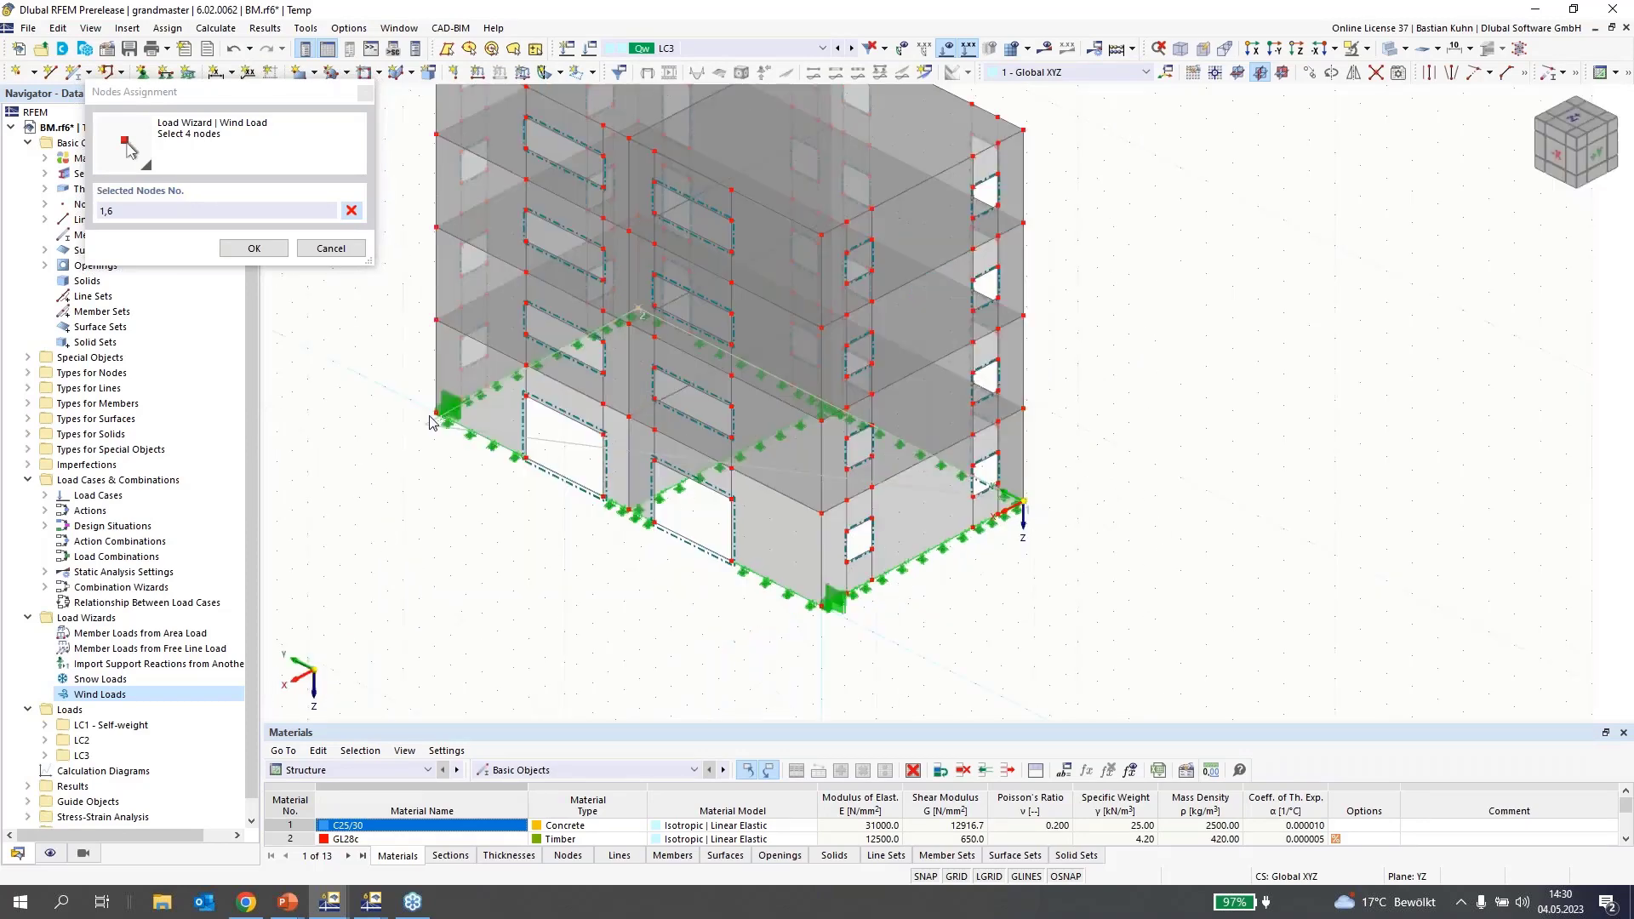
pyautogui.click(436, 414)
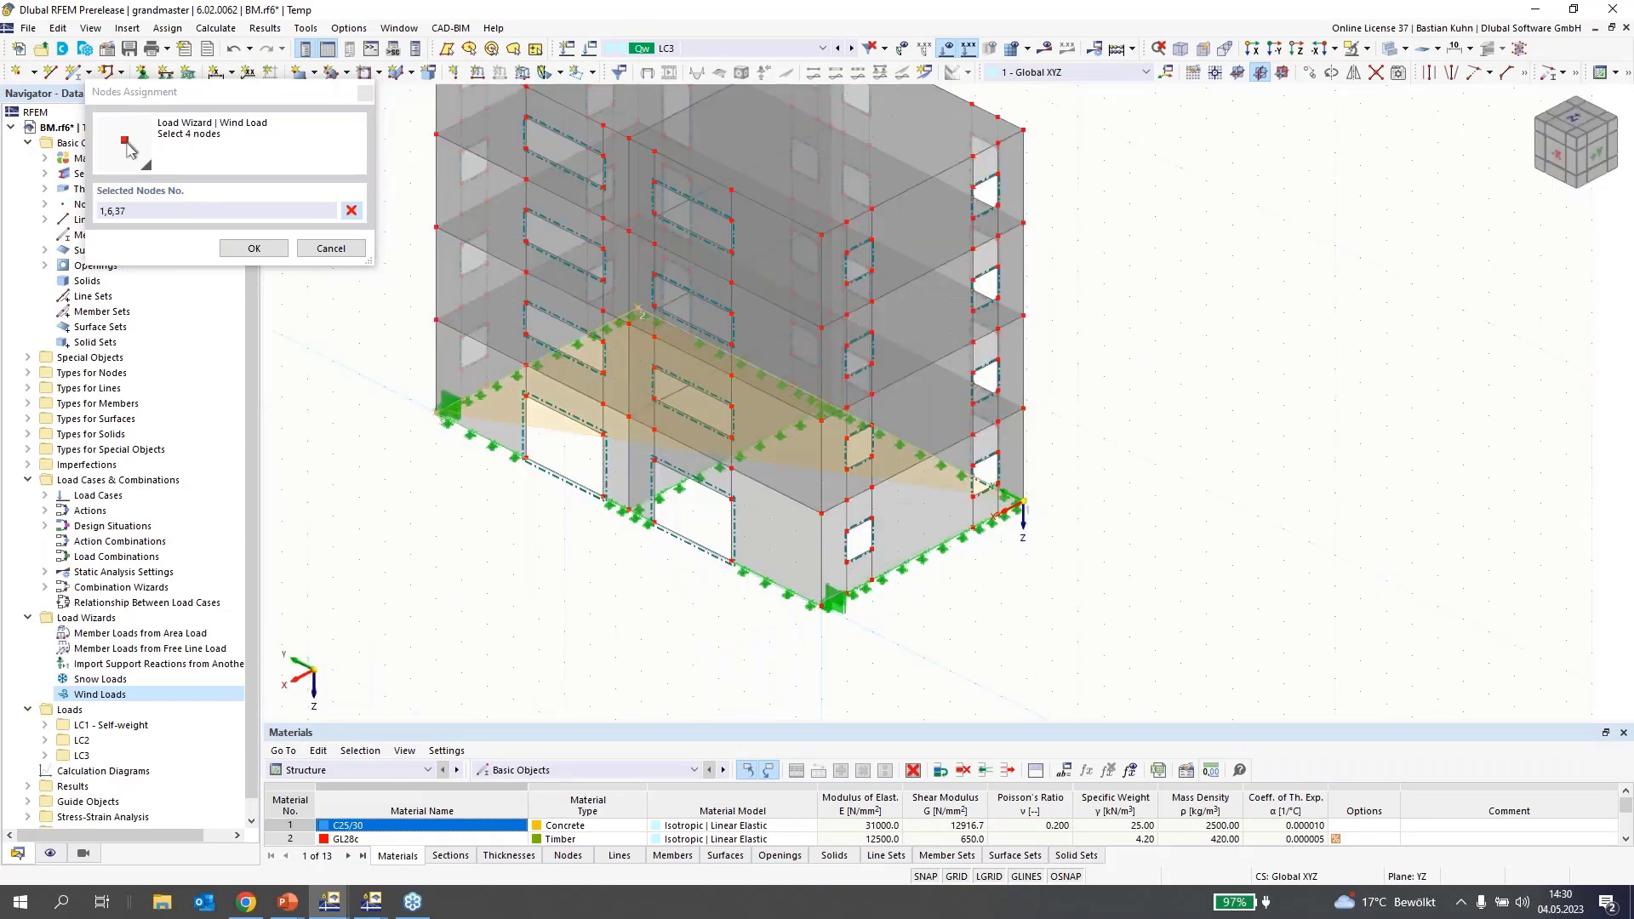
pyautogui.click(820, 604)
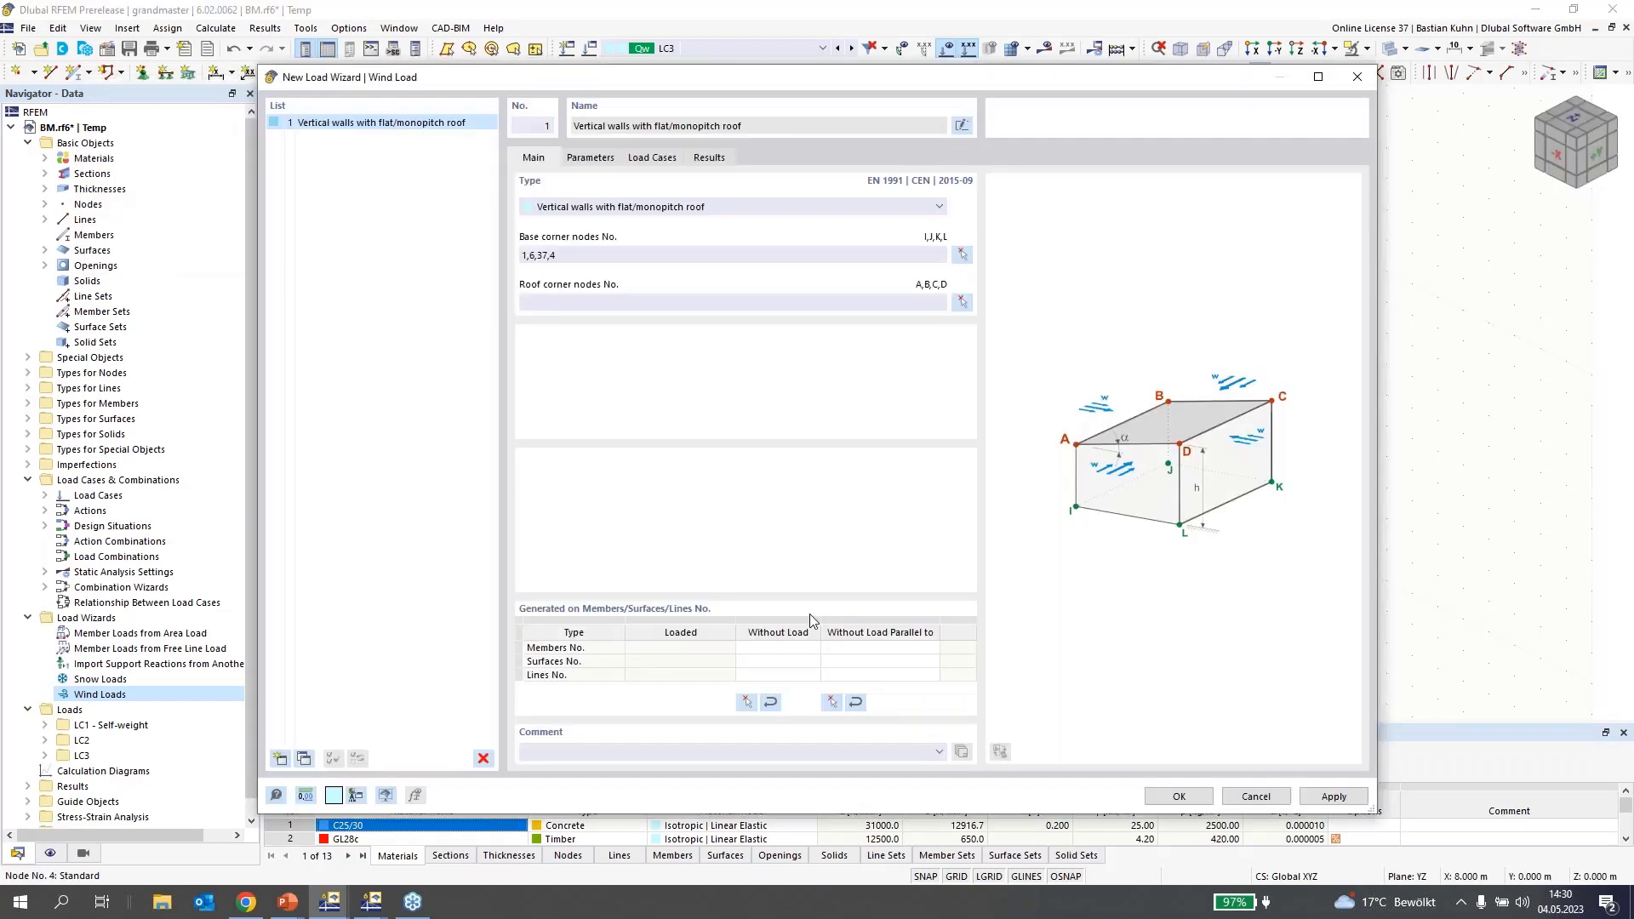
# - Assign the four outer corner nodes of the roof, 252, 254, 277 and 253, as the wind load's roof corner nodes
pyautogui.click(961, 304)
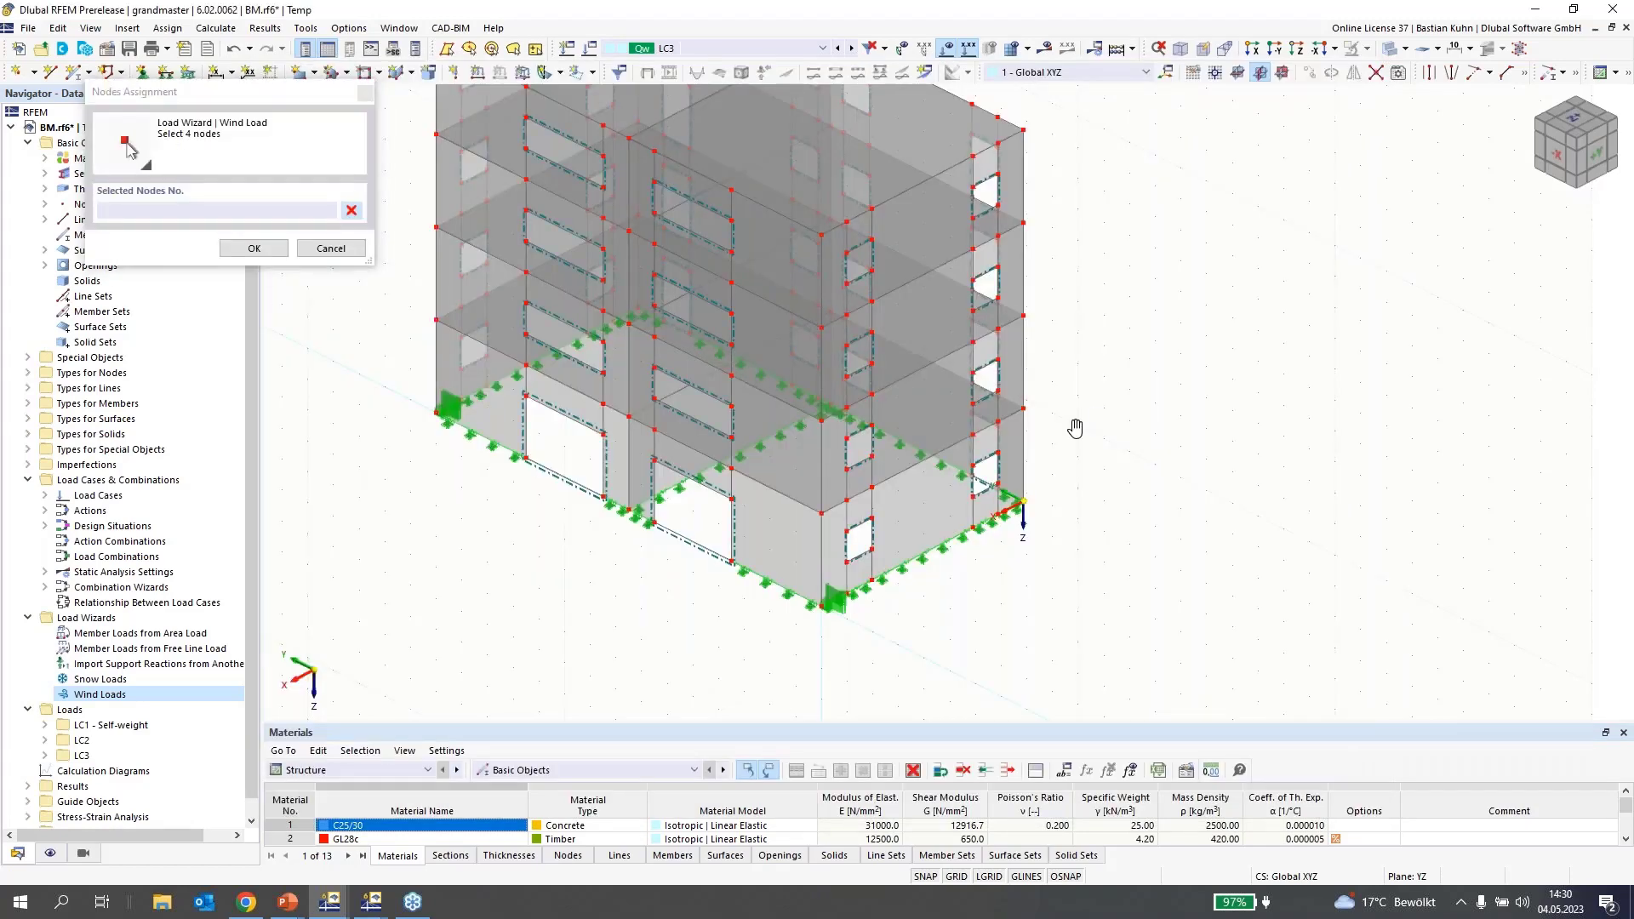
pyautogui.moveTo(1077, 428); pyautogui.dragTo(587, 521, button='middle')
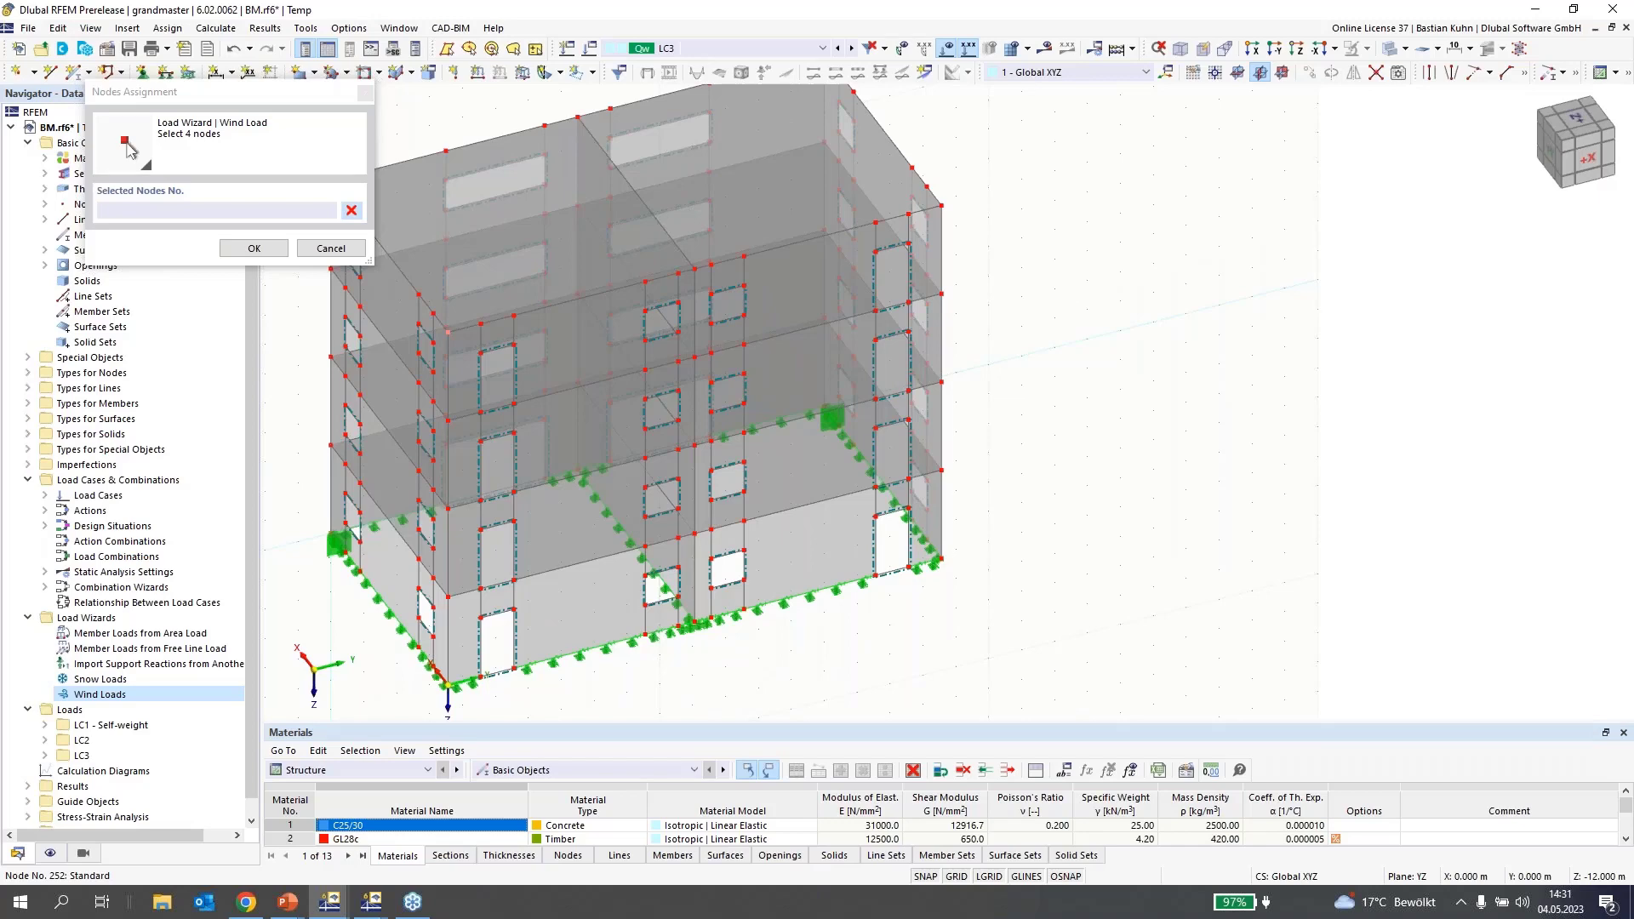
pyautogui.click(448, 332)
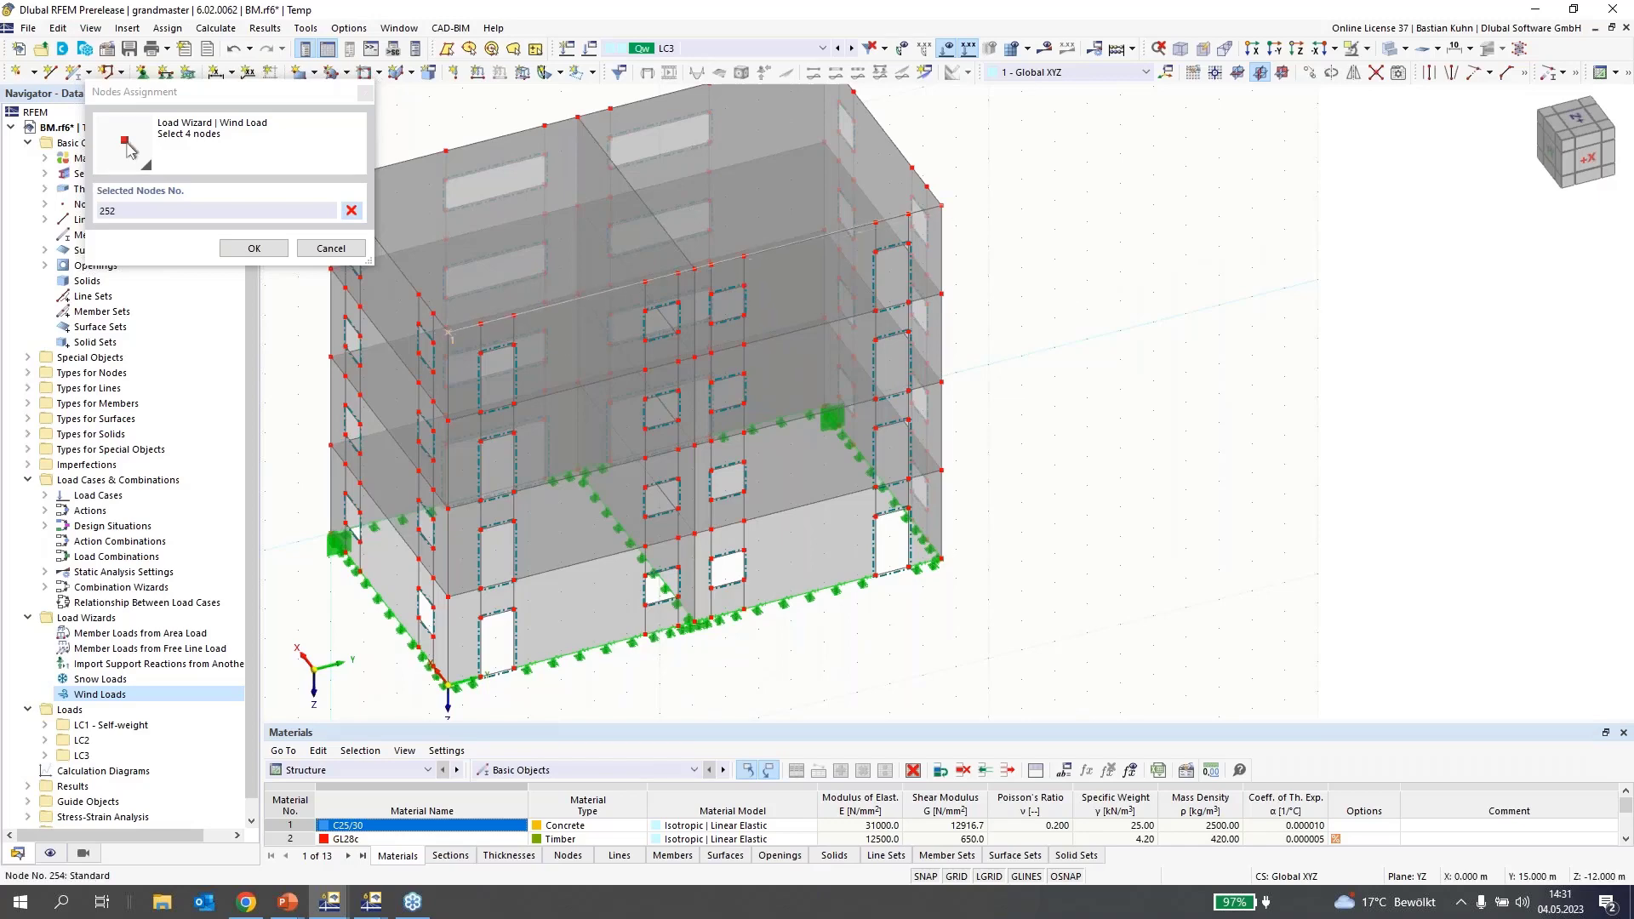
pyautogui.click(941, 206)
pyautogui.moveTo(841, 128); pyautogui.dragTo(852, 258, button='middle')
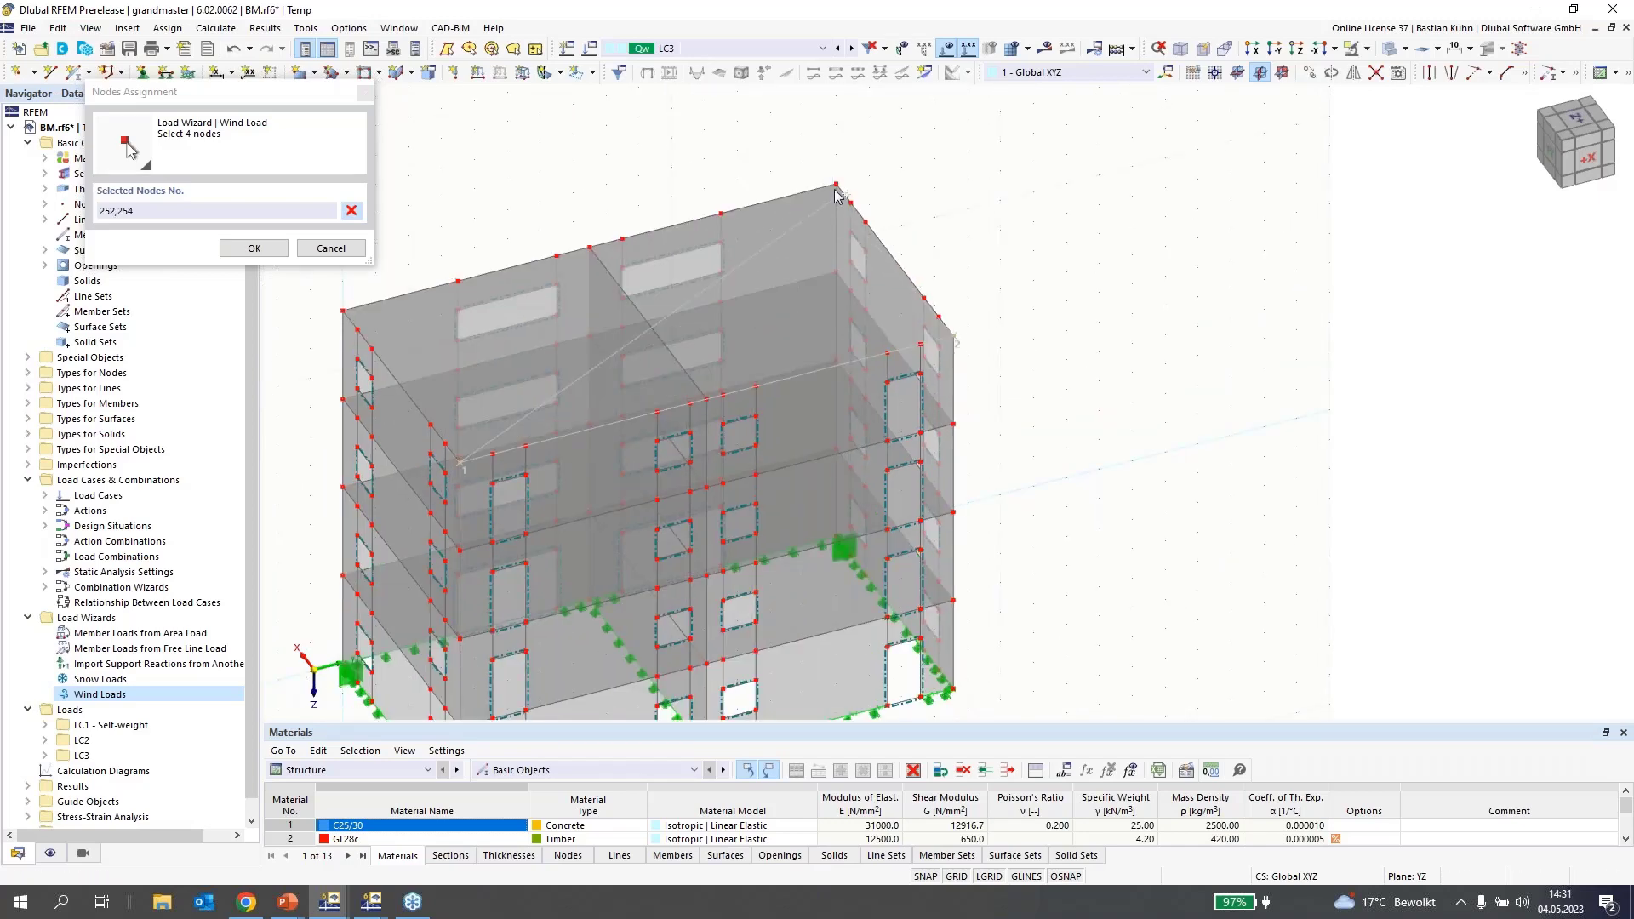
pyautogui.click(836, 183)
pyautogui.click(460, 464)
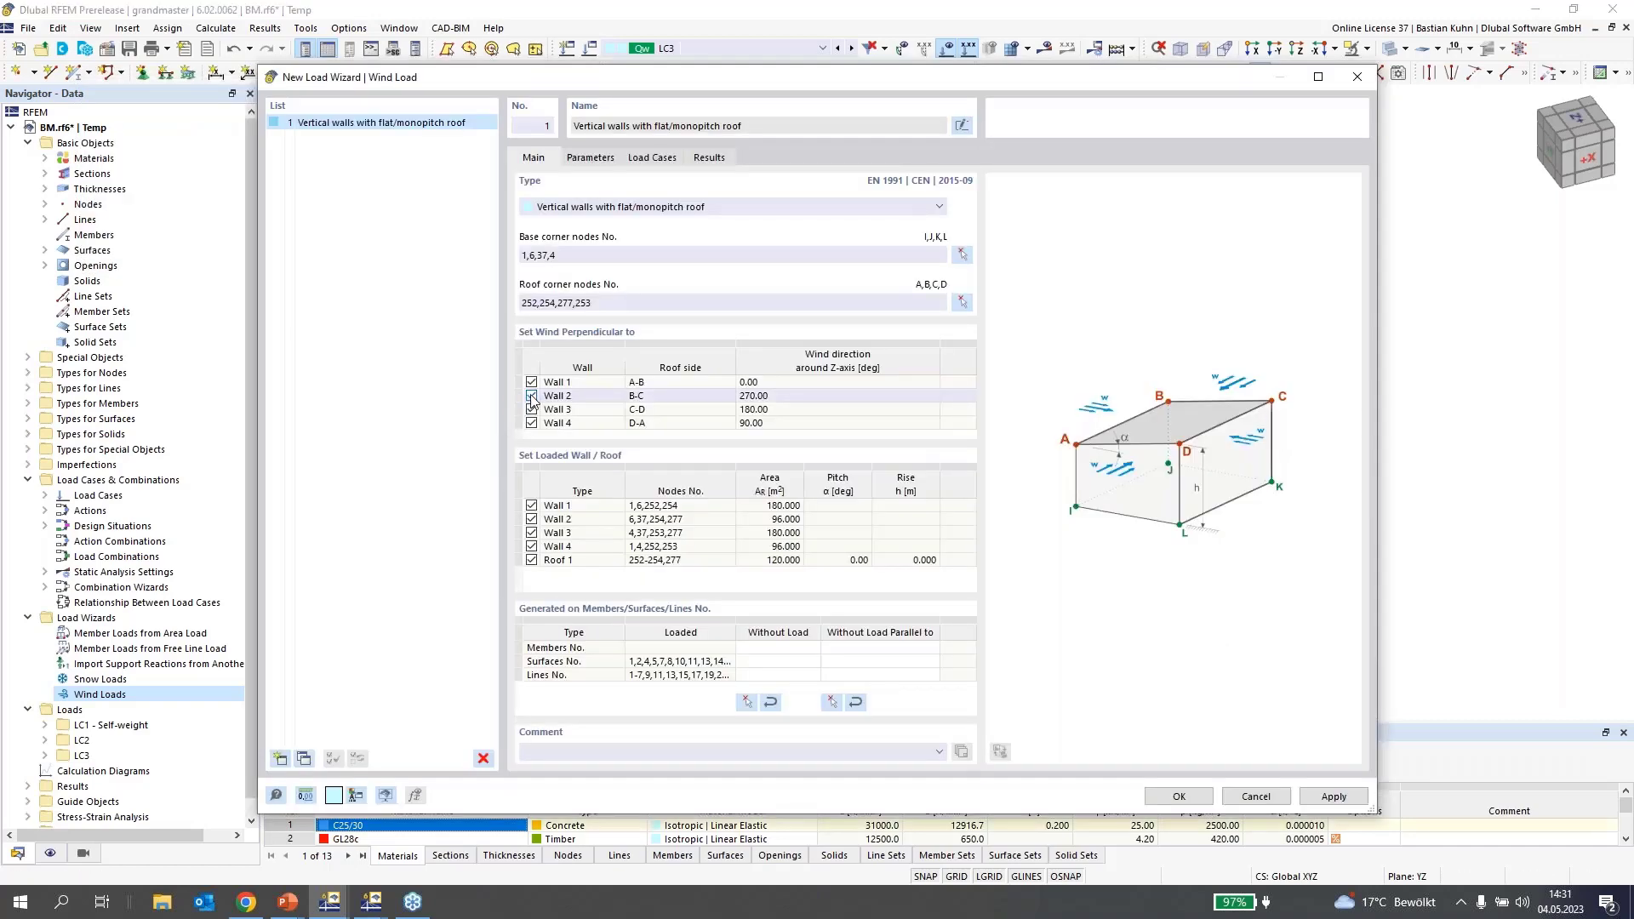
# - Limit the wind direction to perpendicular to wall 1 and generate only case w+ into LC3
pyautogui.click(532, 423)
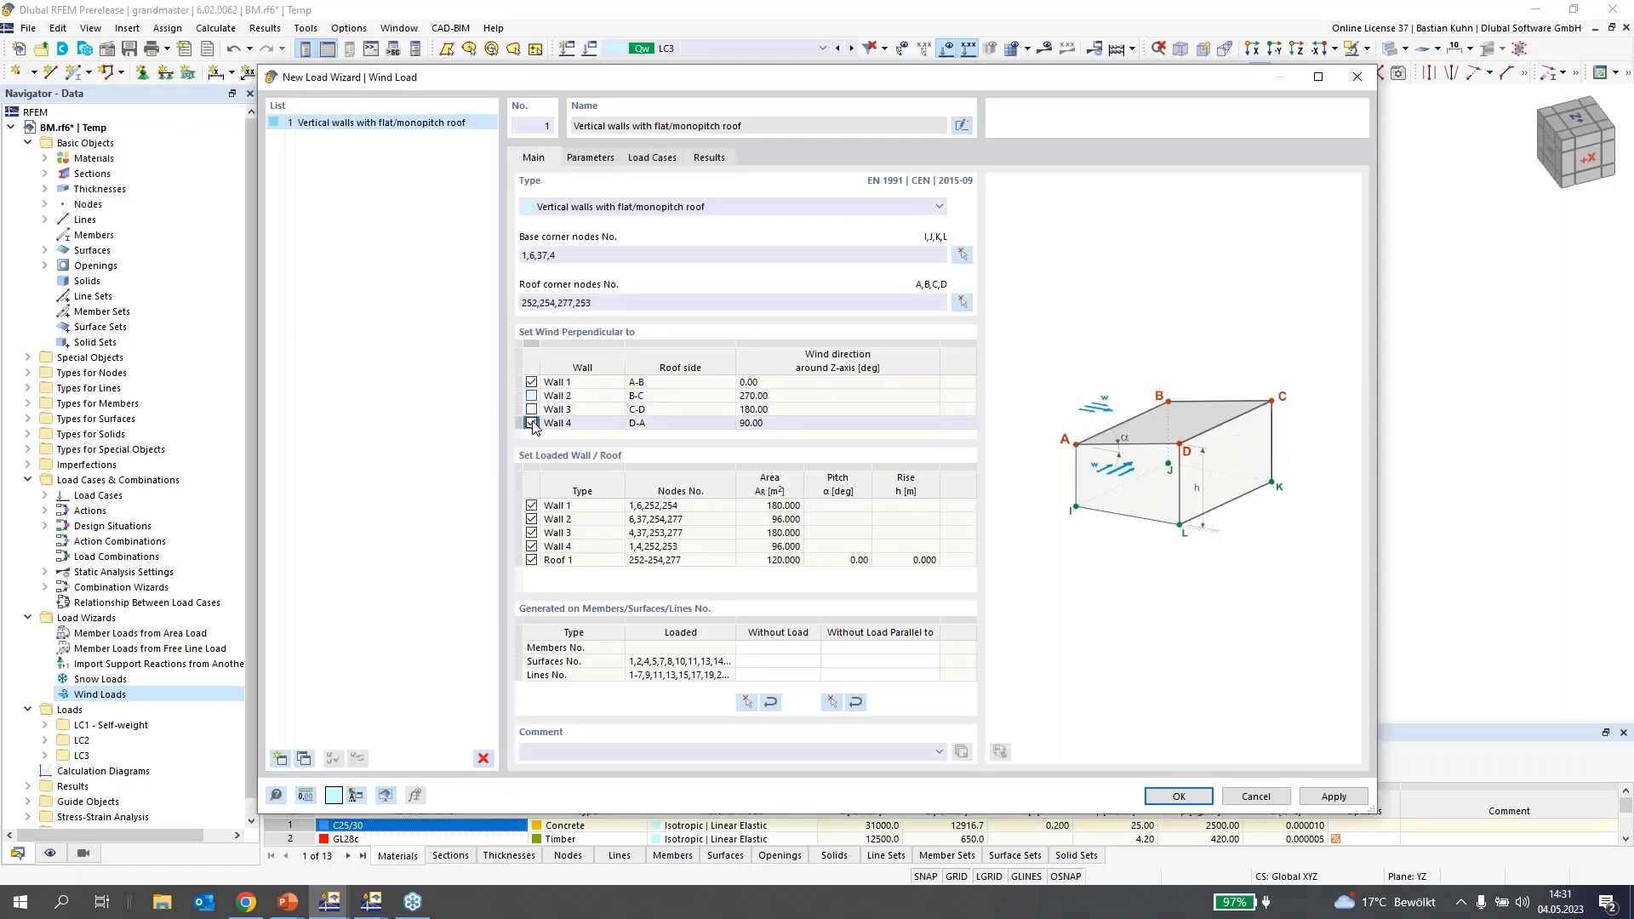
pyautogui.click(598, 159)
pyautogui.click(652, 160)
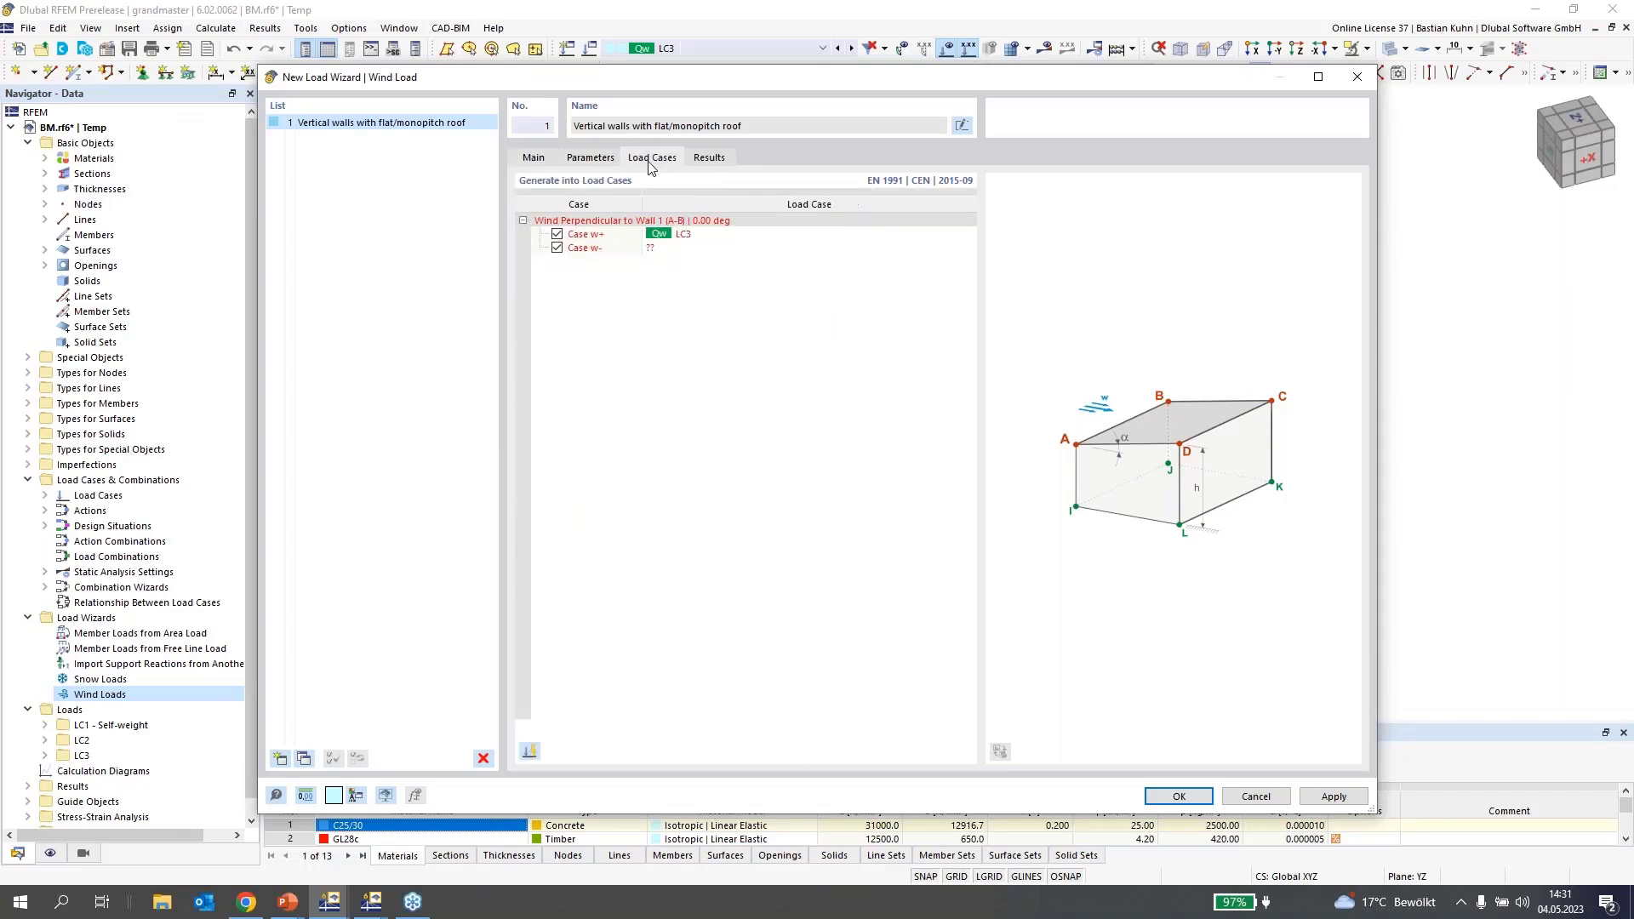
pyautogui.click(557, 248)
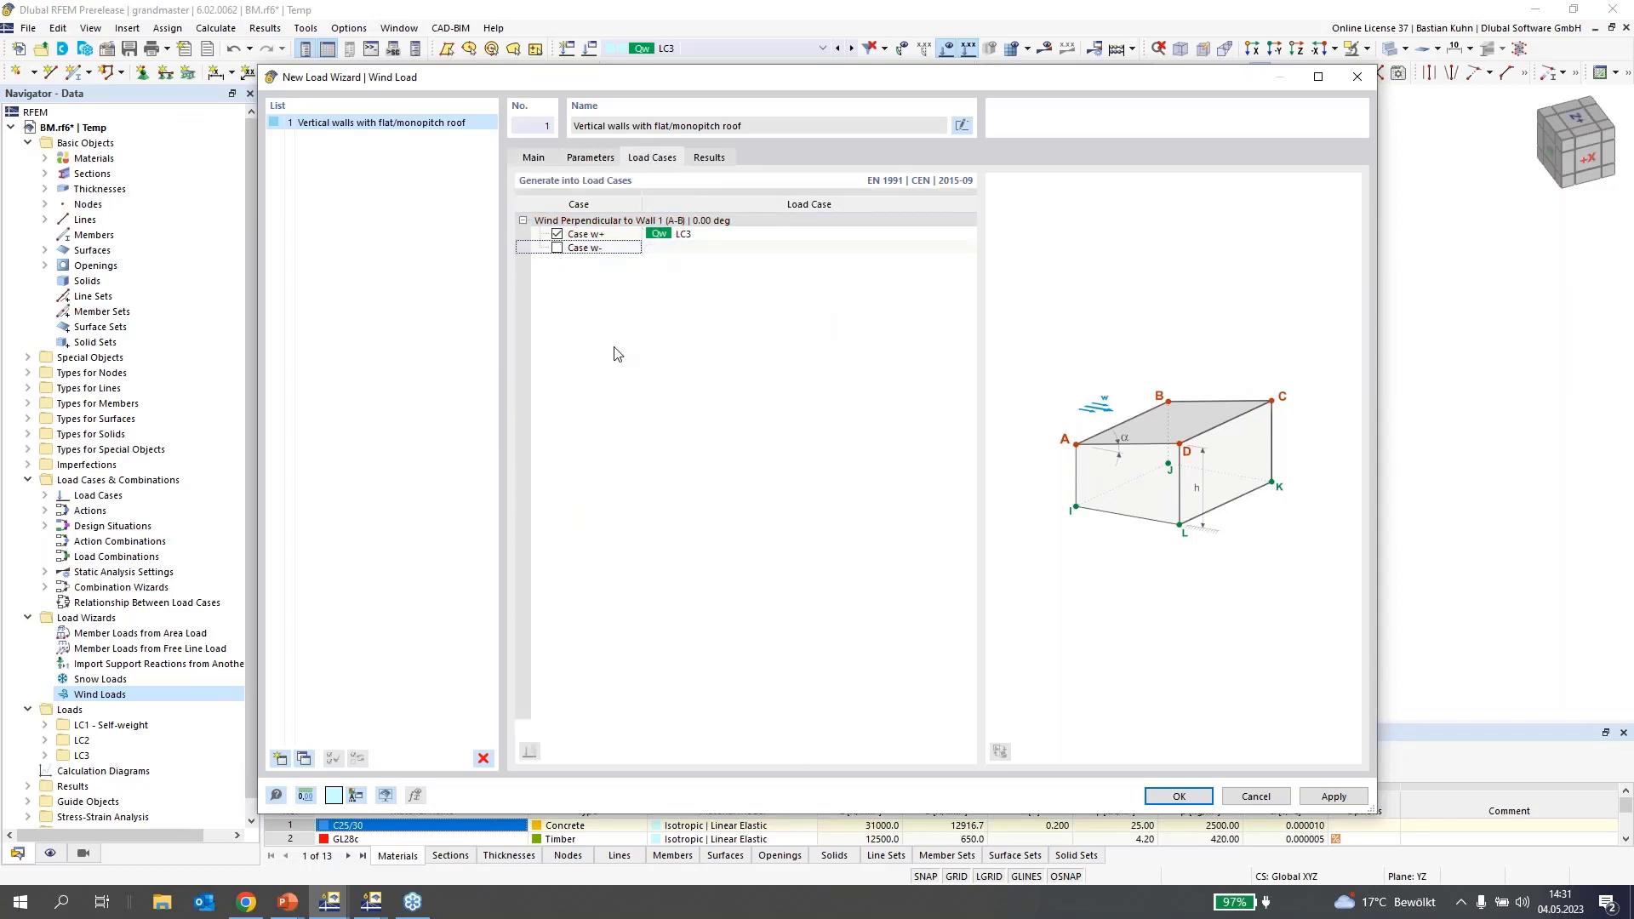
pyautogui.click(1165, 800)
pyautogui.moveTo(1103, 529); pyautogui.dragTo(917, 485, button='middle')
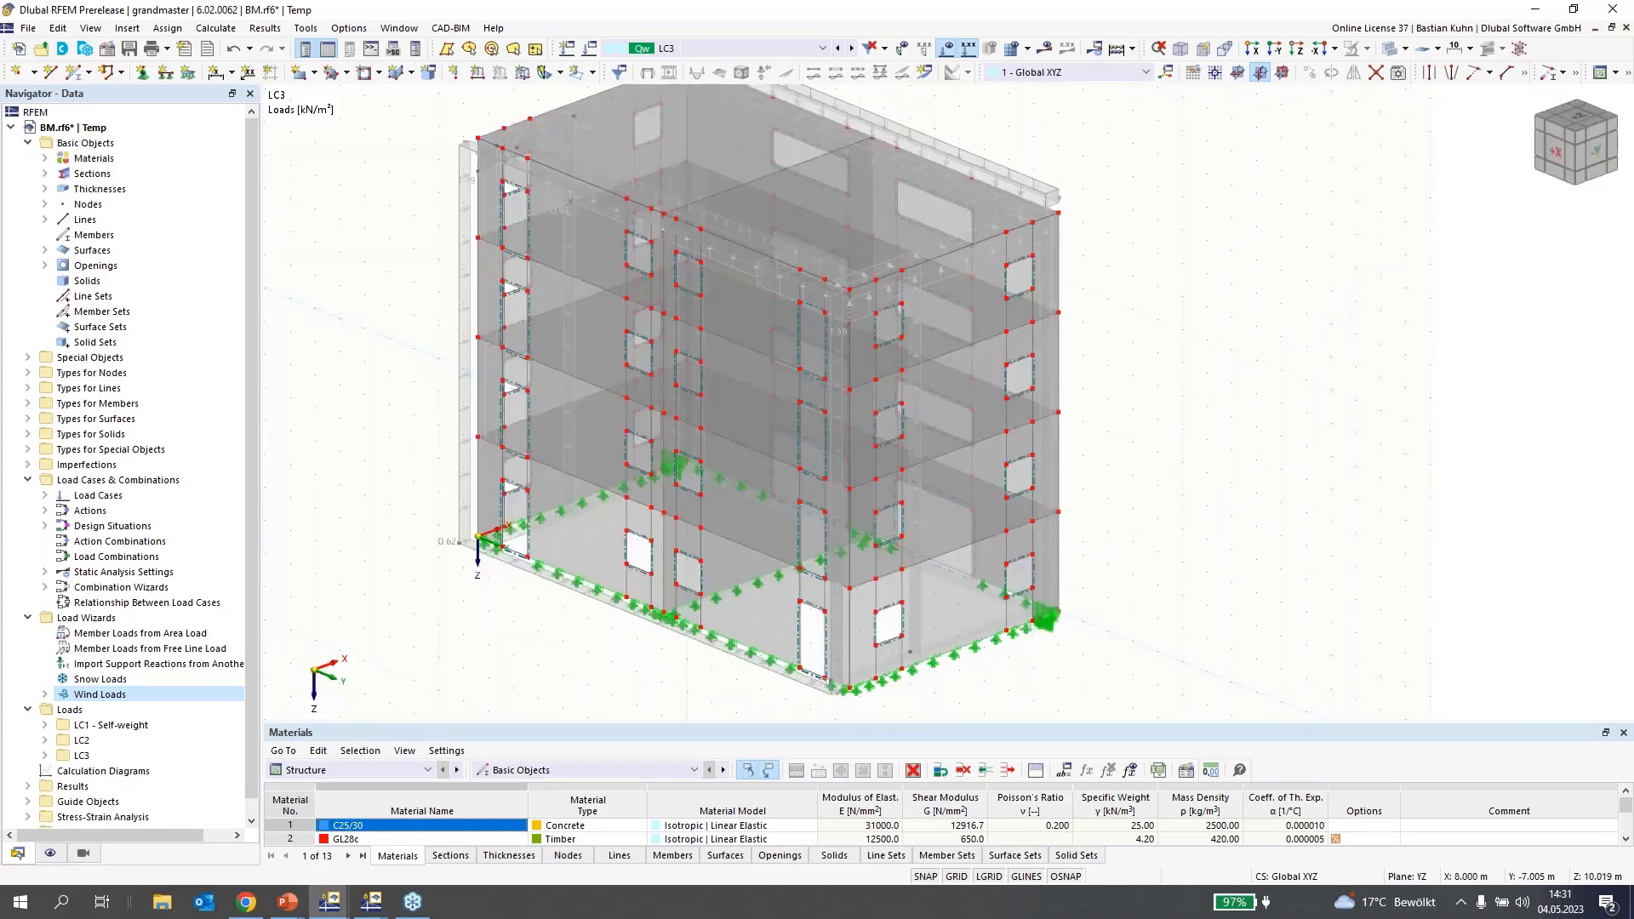
# - Delete the SLS design situations DS2 to DS4 and assign combination wizard 2, SA1 - Geometrically linear, to the ULS situation DS1
pyautogui.rightClick(87, 484)
pyautogui.click(170, 491)
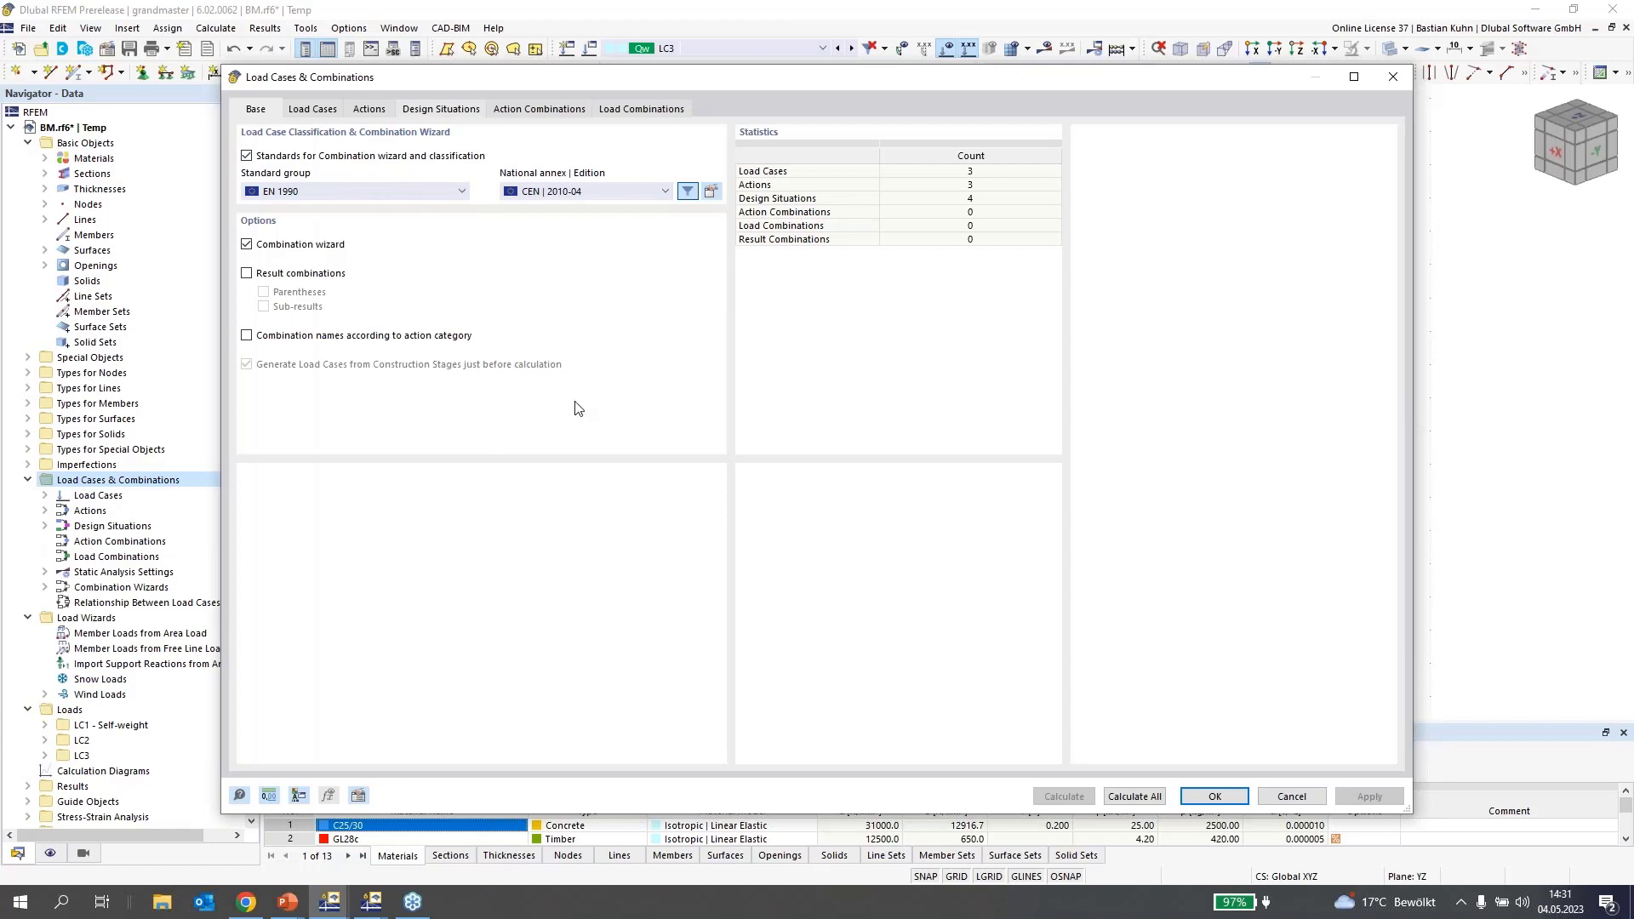
pyautogui.click(353, 166)
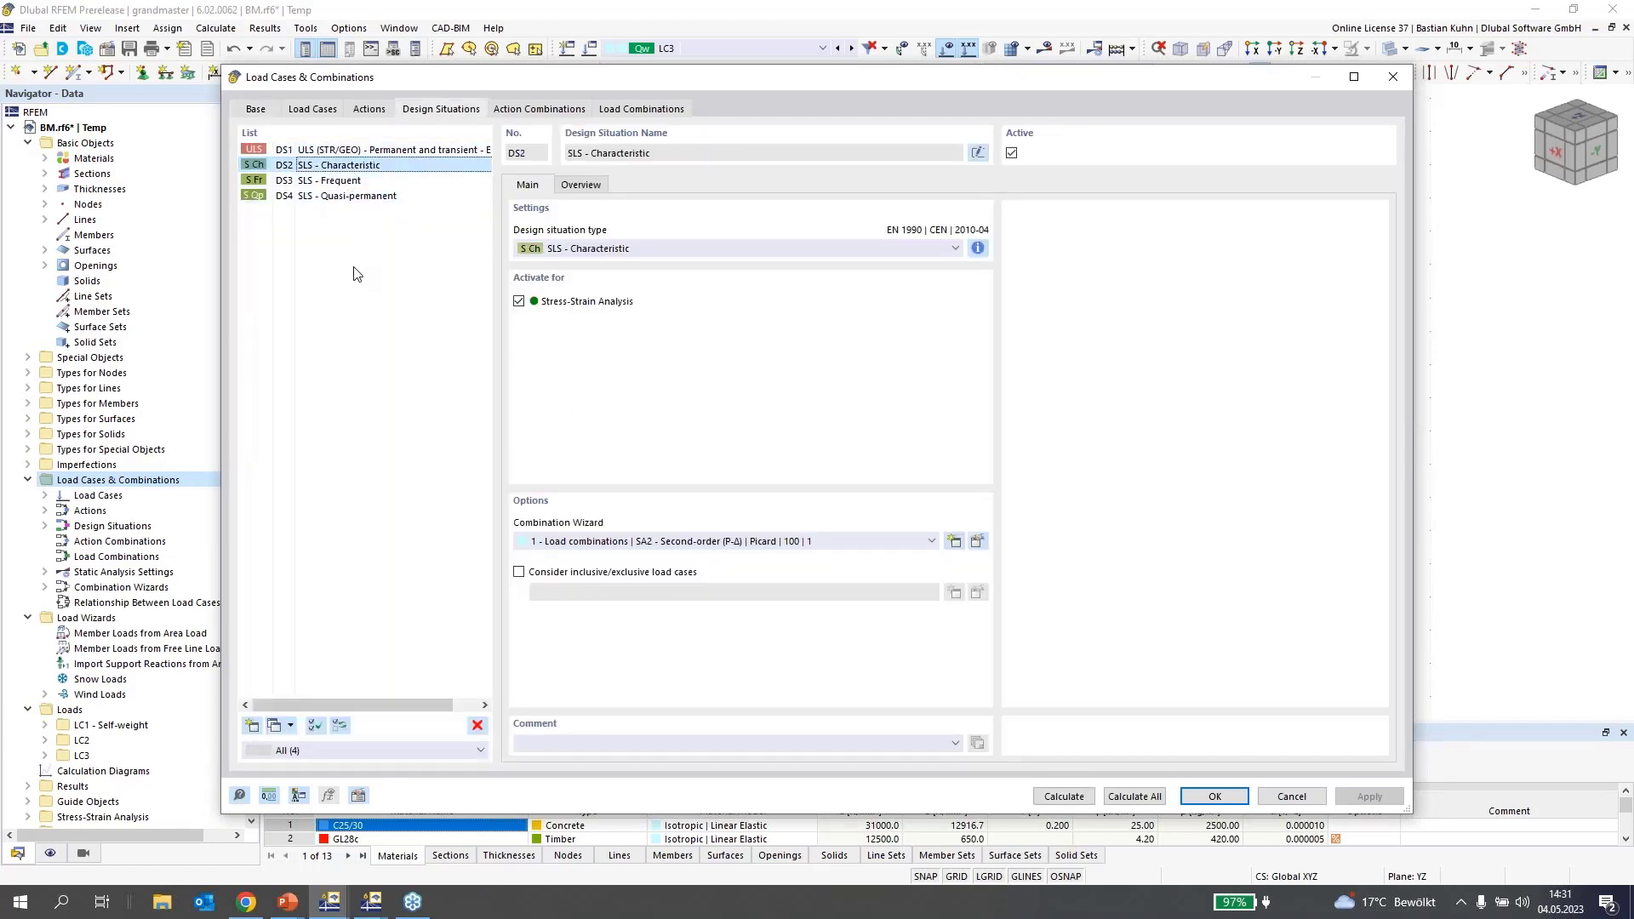
pyautogui.keyDown('shift'); pyautogui.click(353, 196); pyautogui.keyUp('shift')
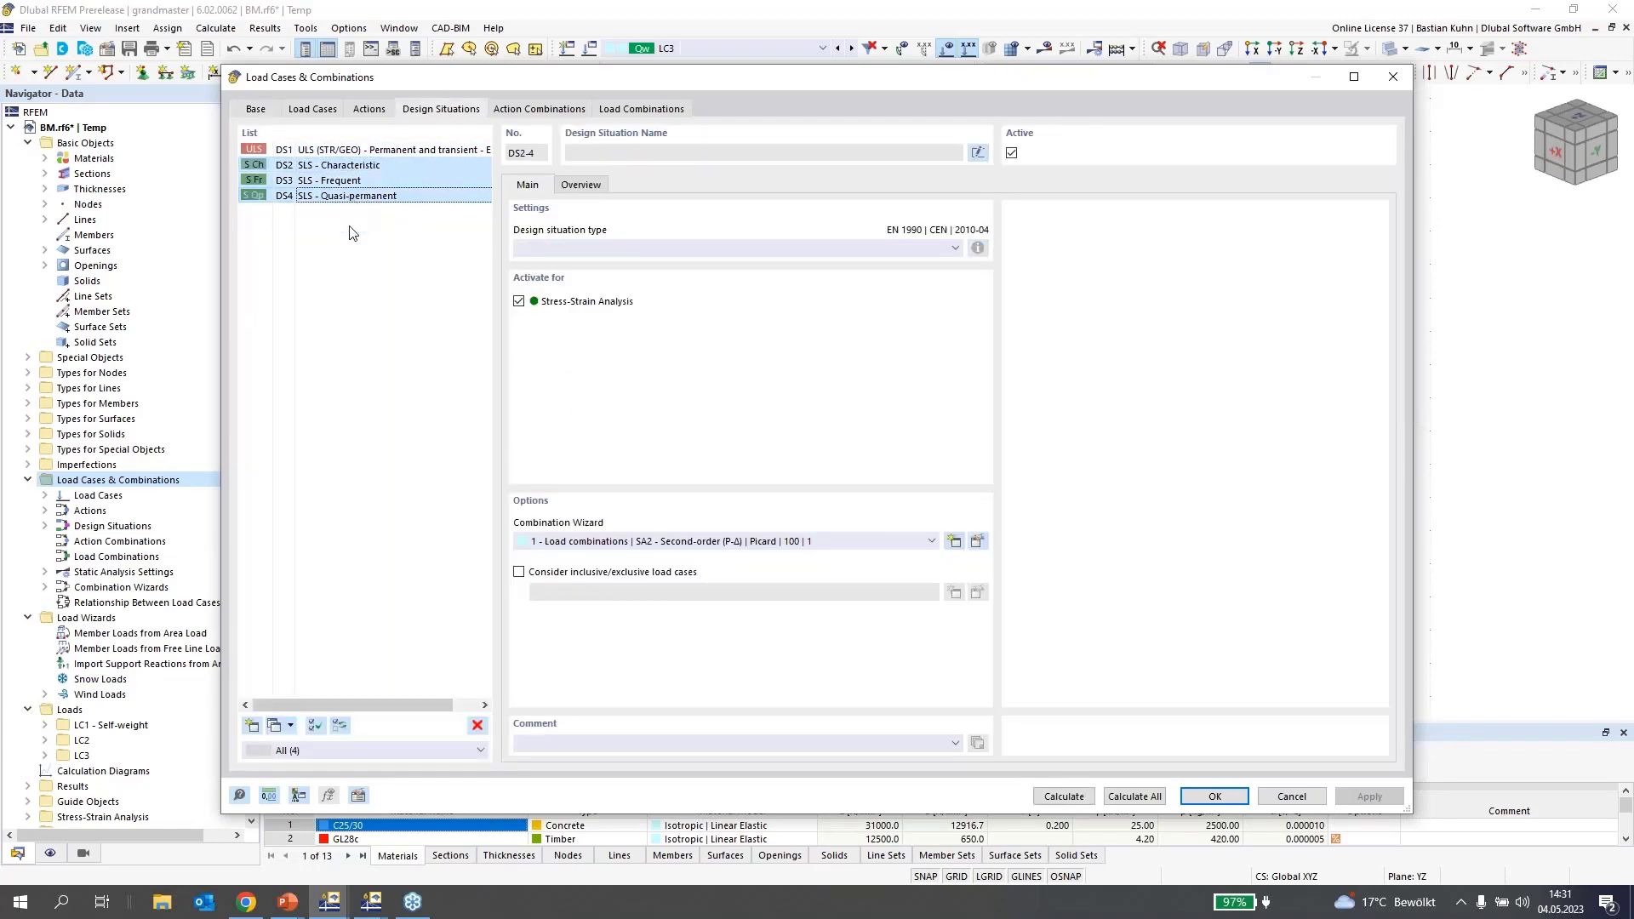
pyautogui.click(478, 726)
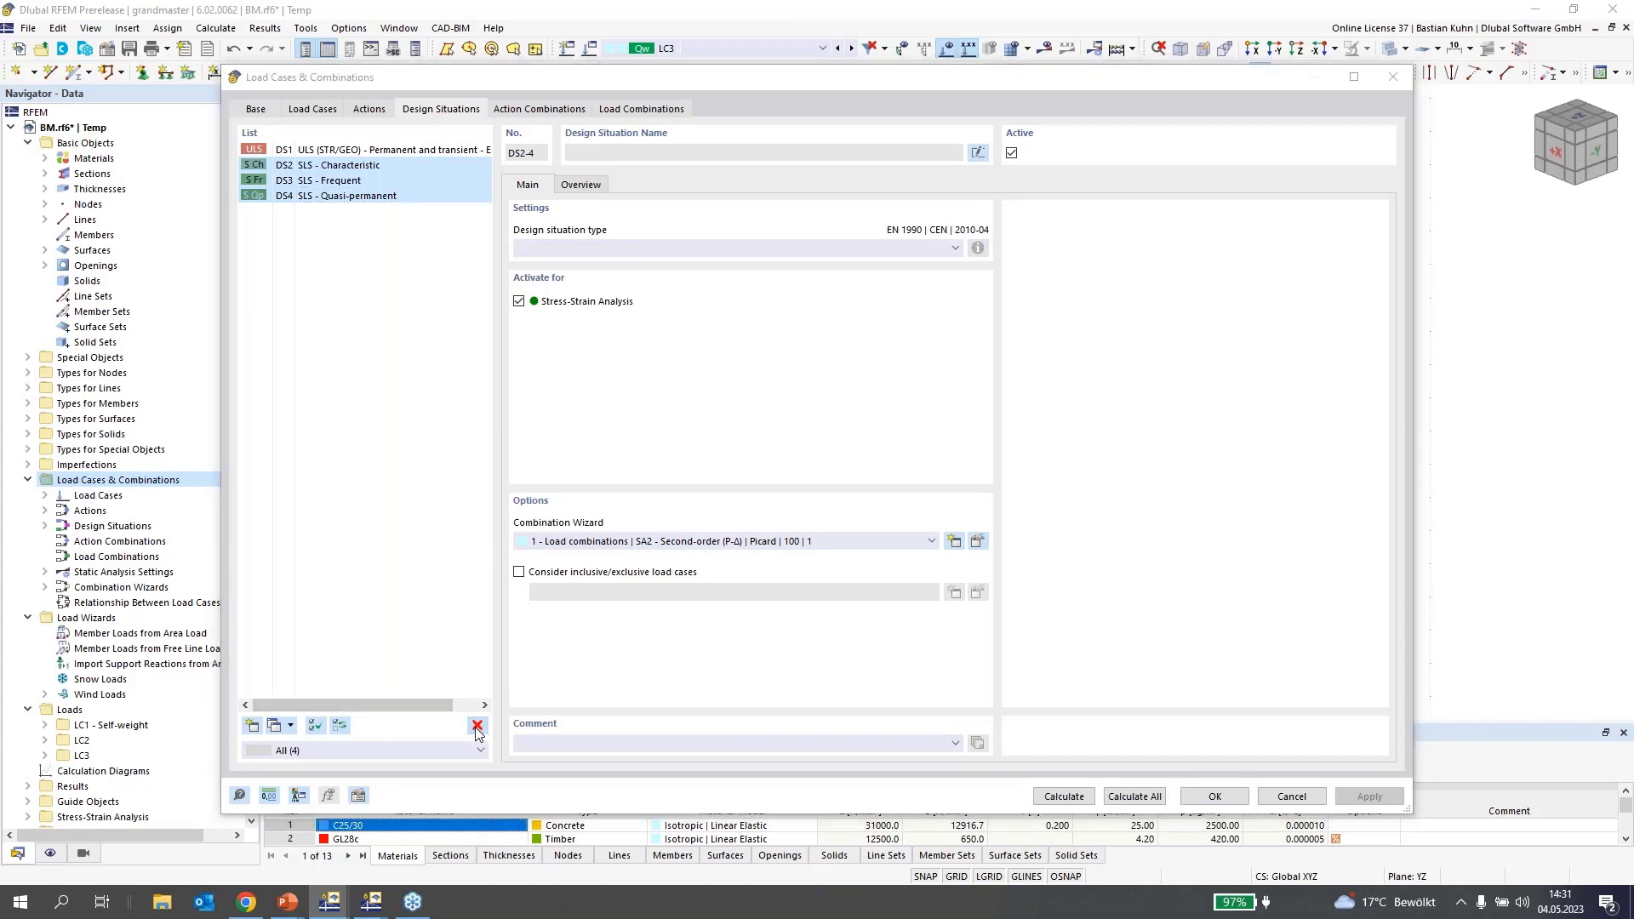
pyautogui.press('Return')
pyautogui.click(644, 543)
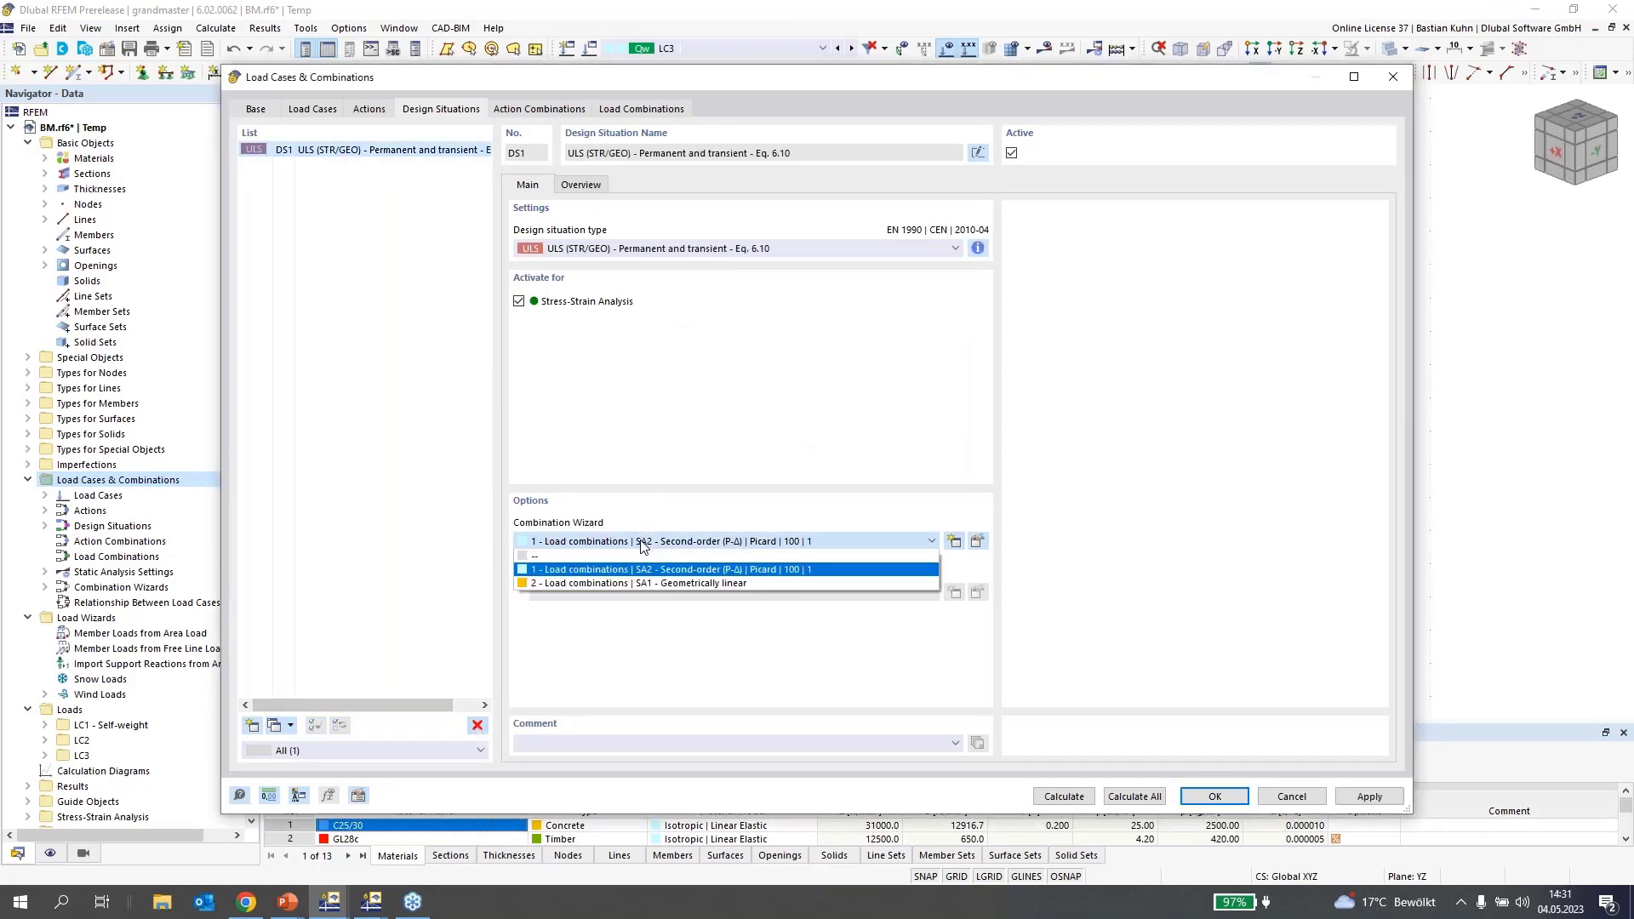
pyautogui.click(637, 574)
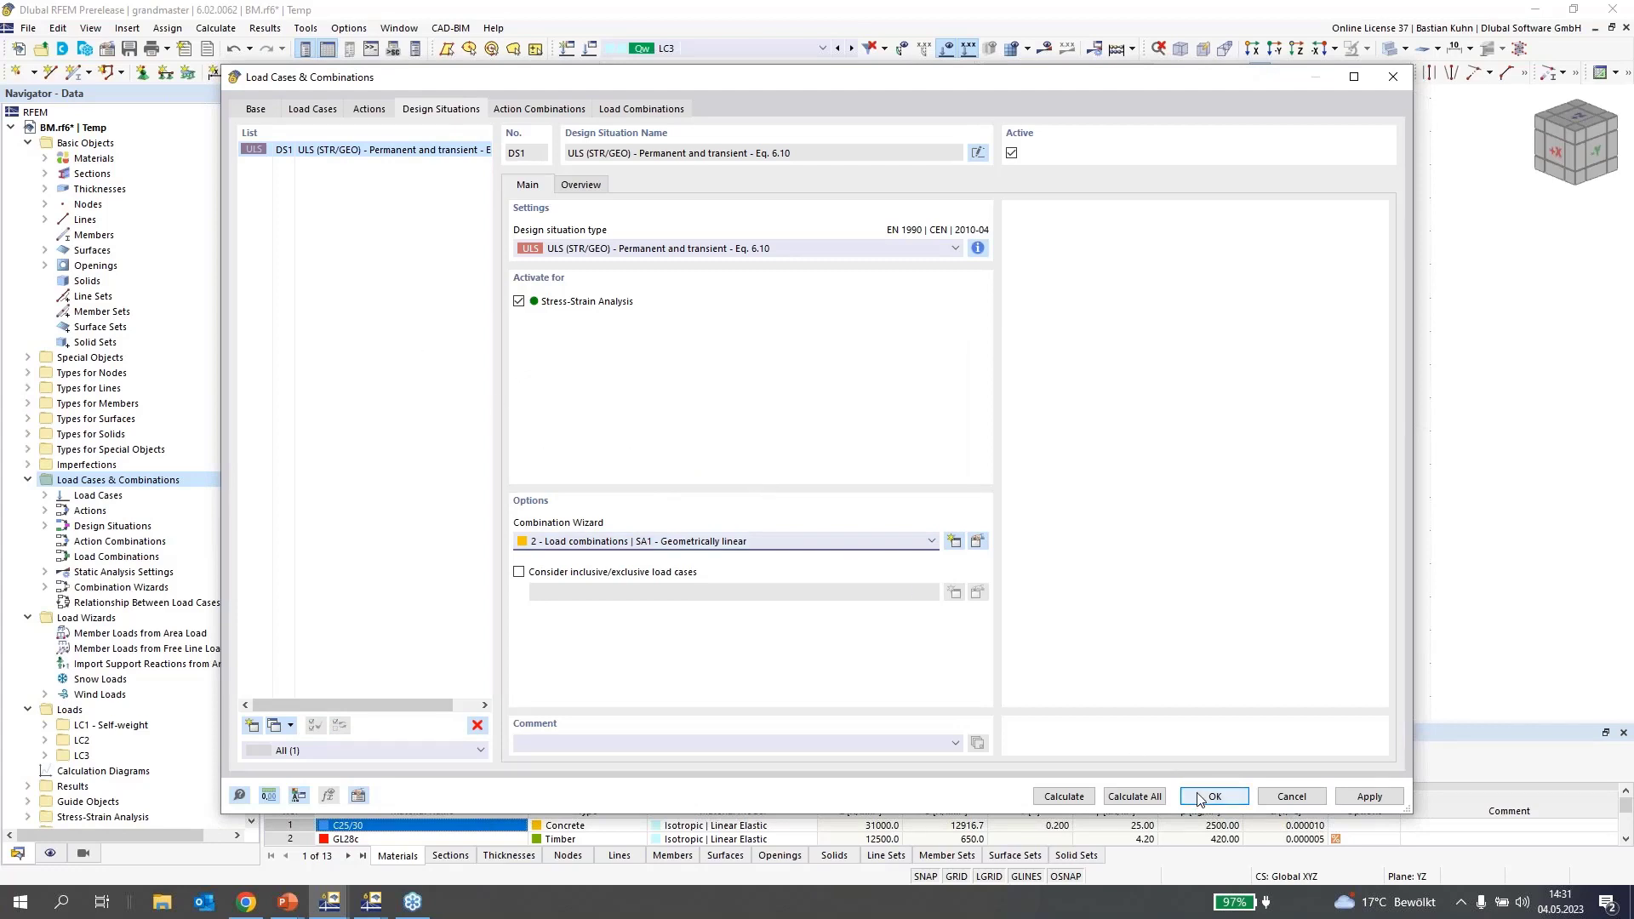
# - Generate the load combinations, check the assignment of CO5 and display its combined loads on the building
pyautogui.click(647, 109)
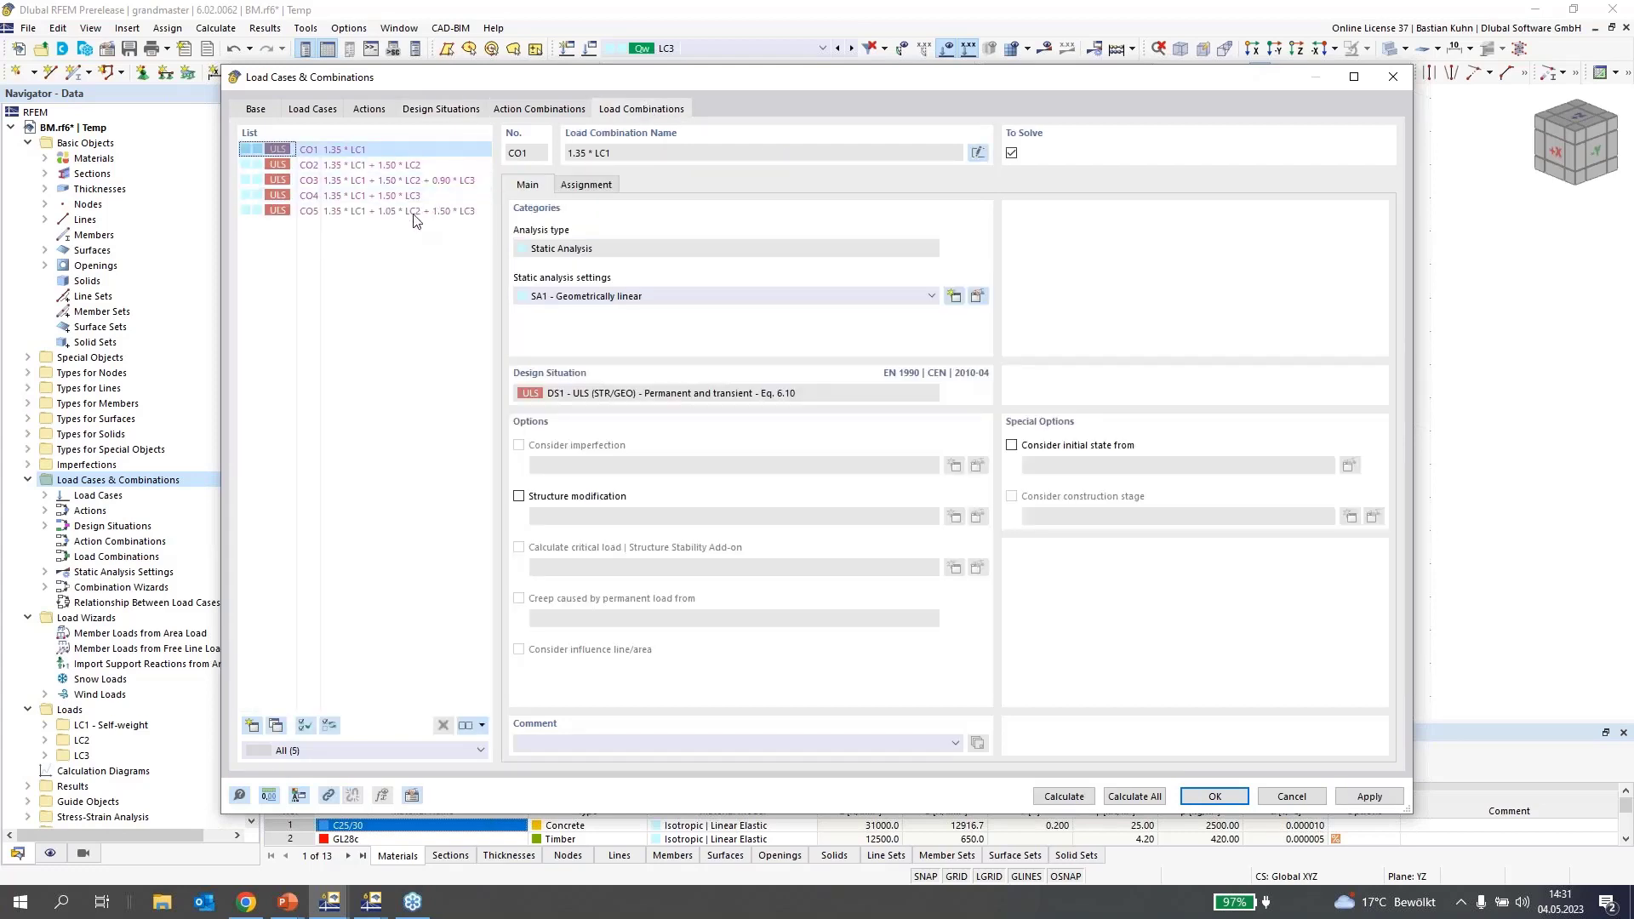
pyautogui.click(445, 212)
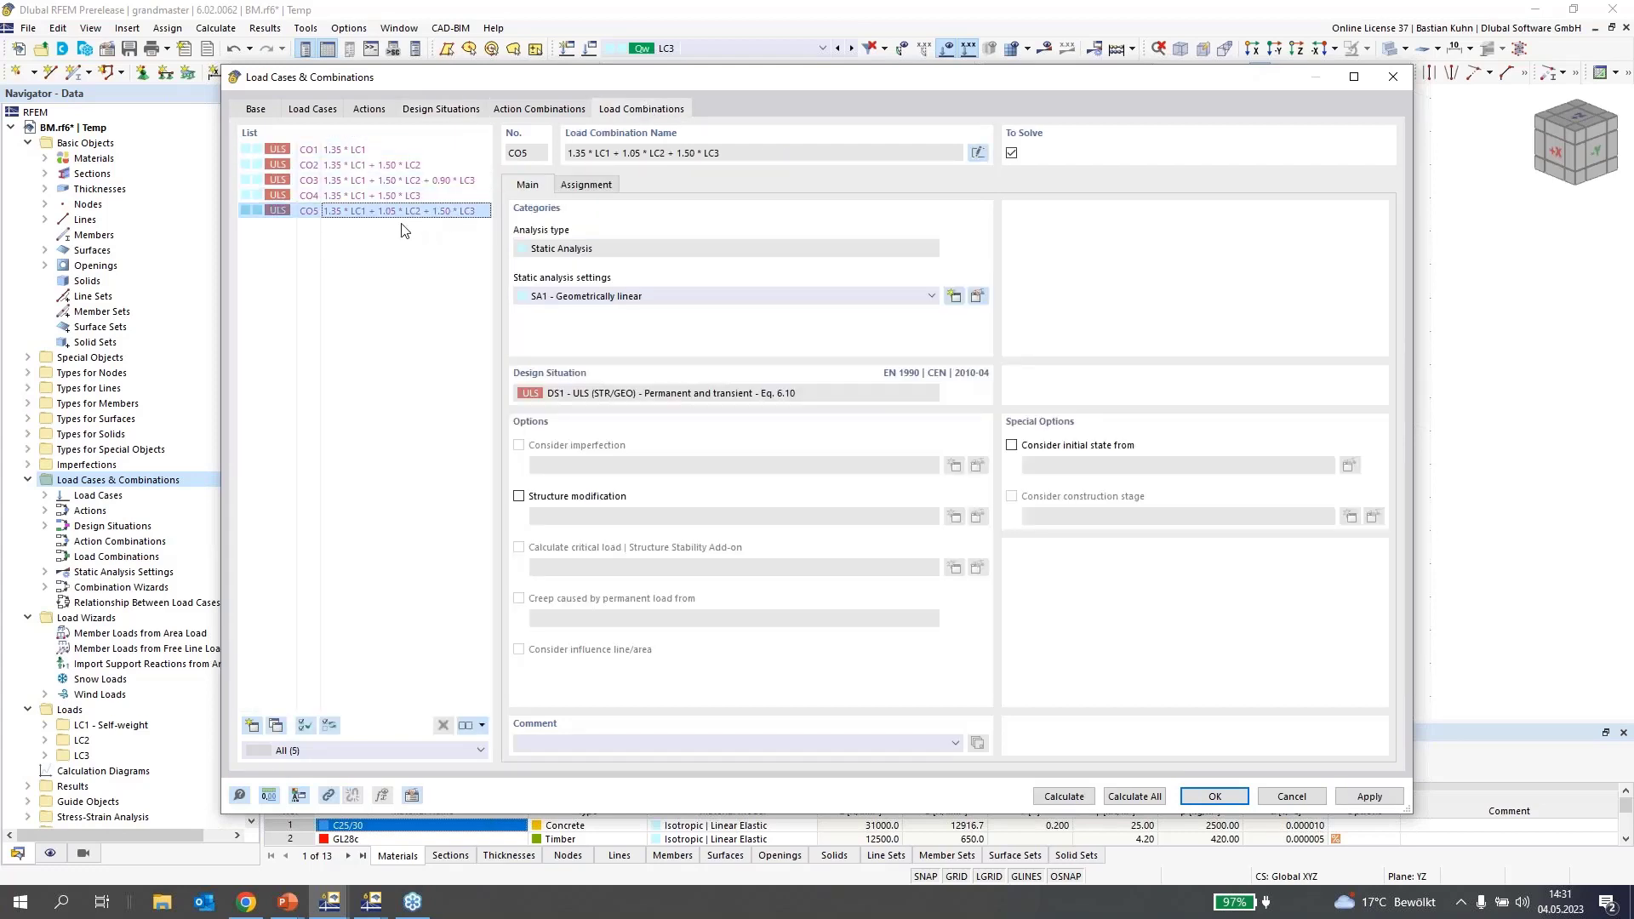
pyautogui.click(587, 185)
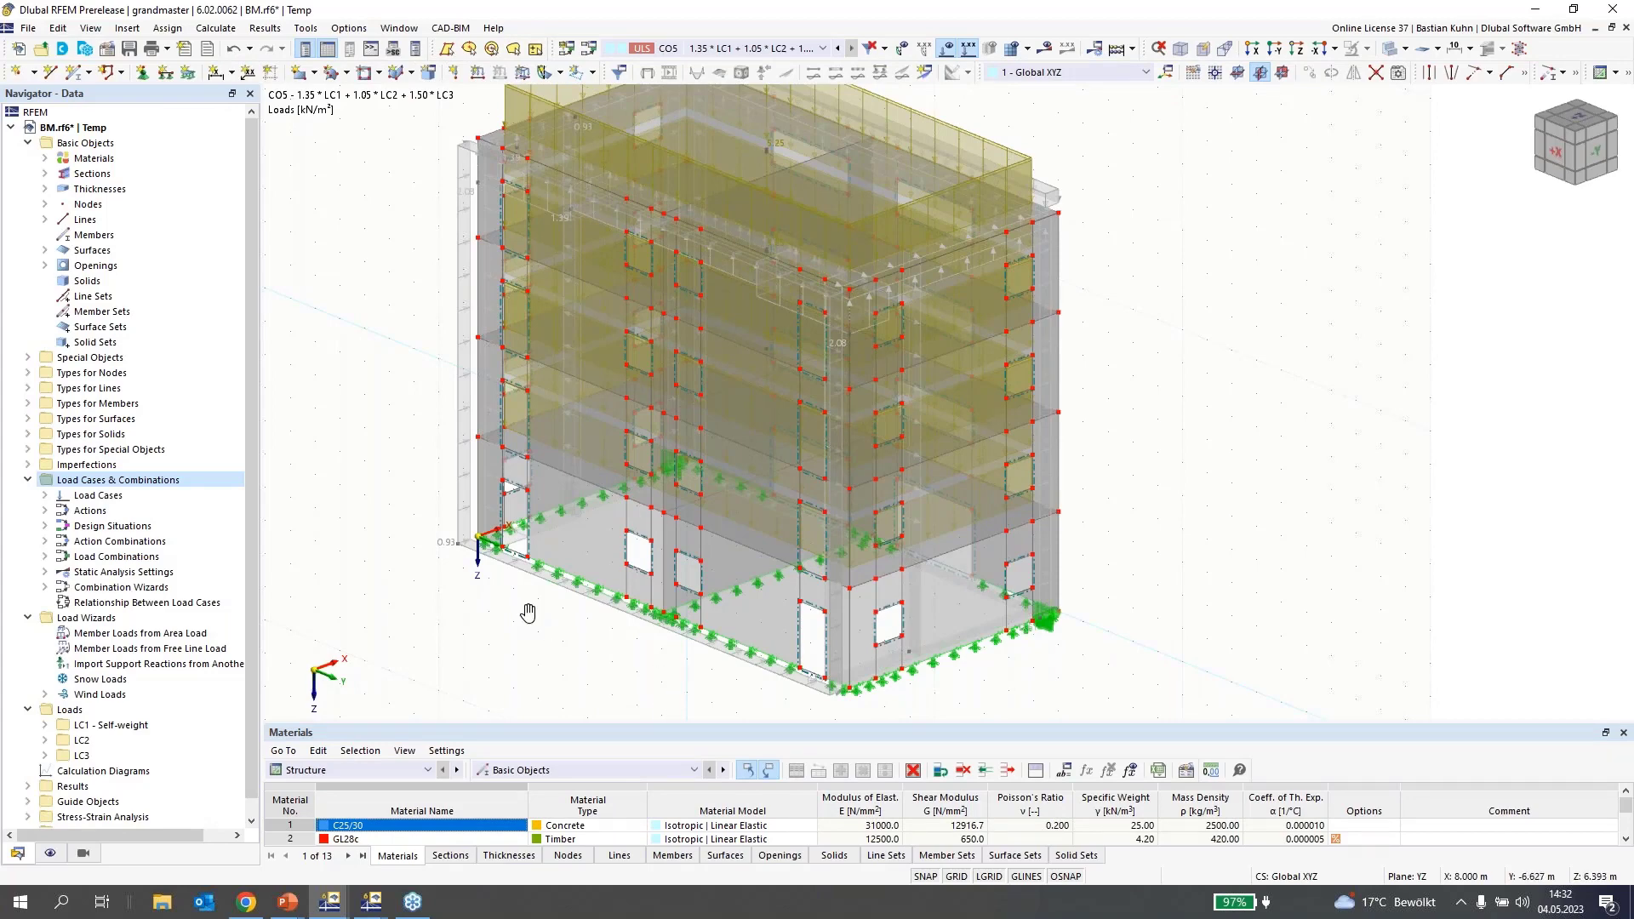
pyautogui.moveTo(527, 613); pyautogui.dragTo(597, 612, button='middle')
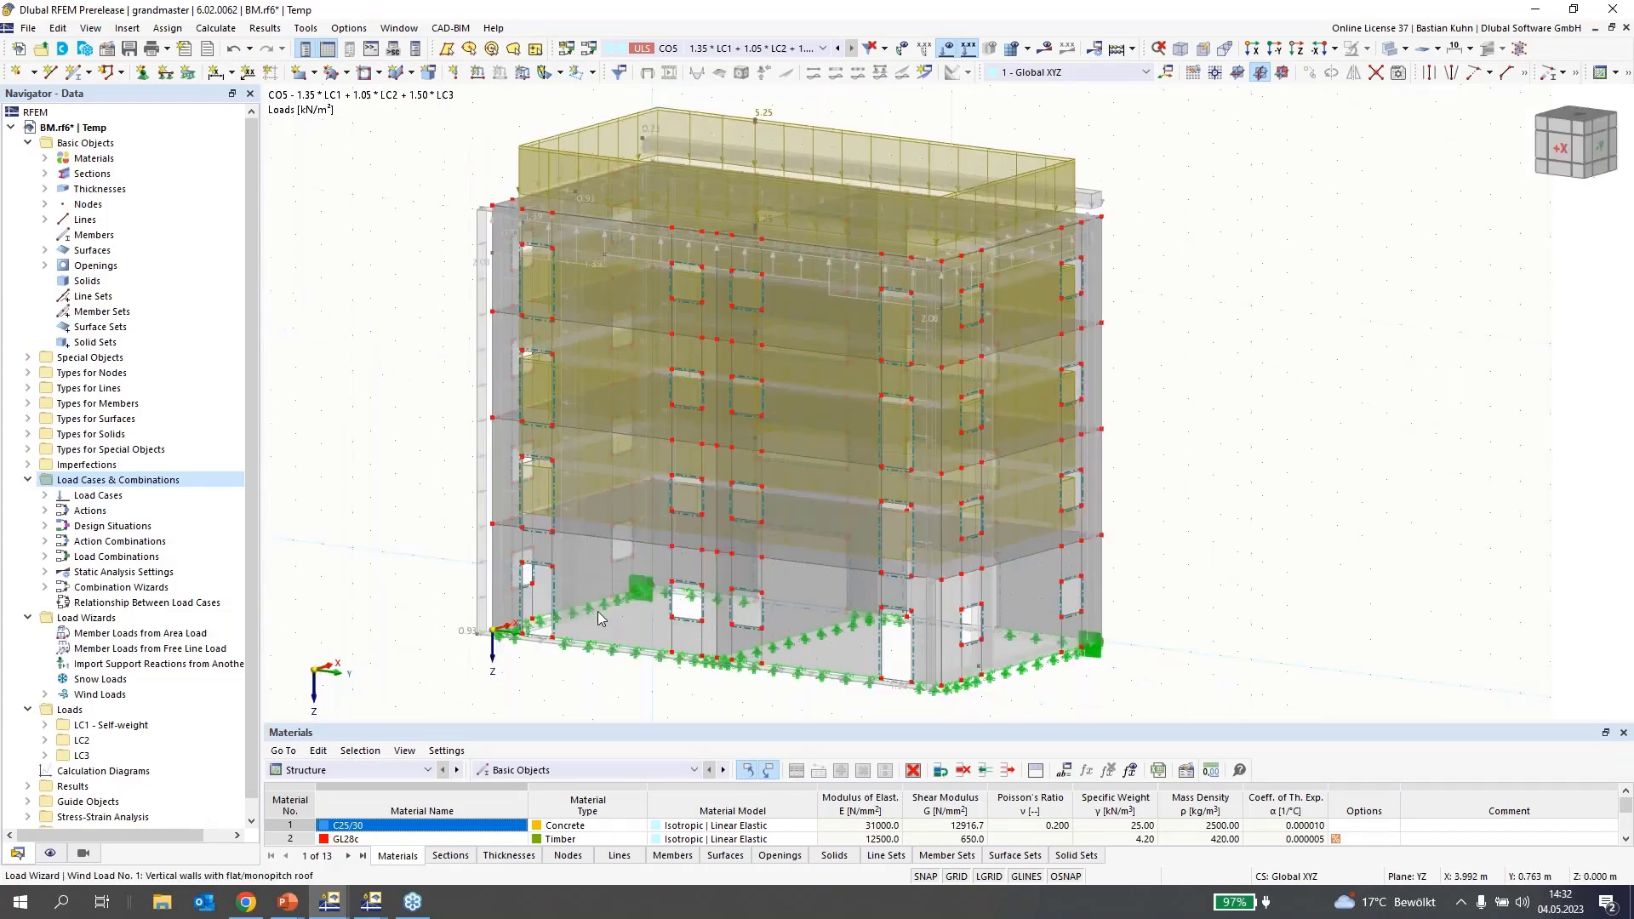
pyautogui.scroll(-2, 598, 612)
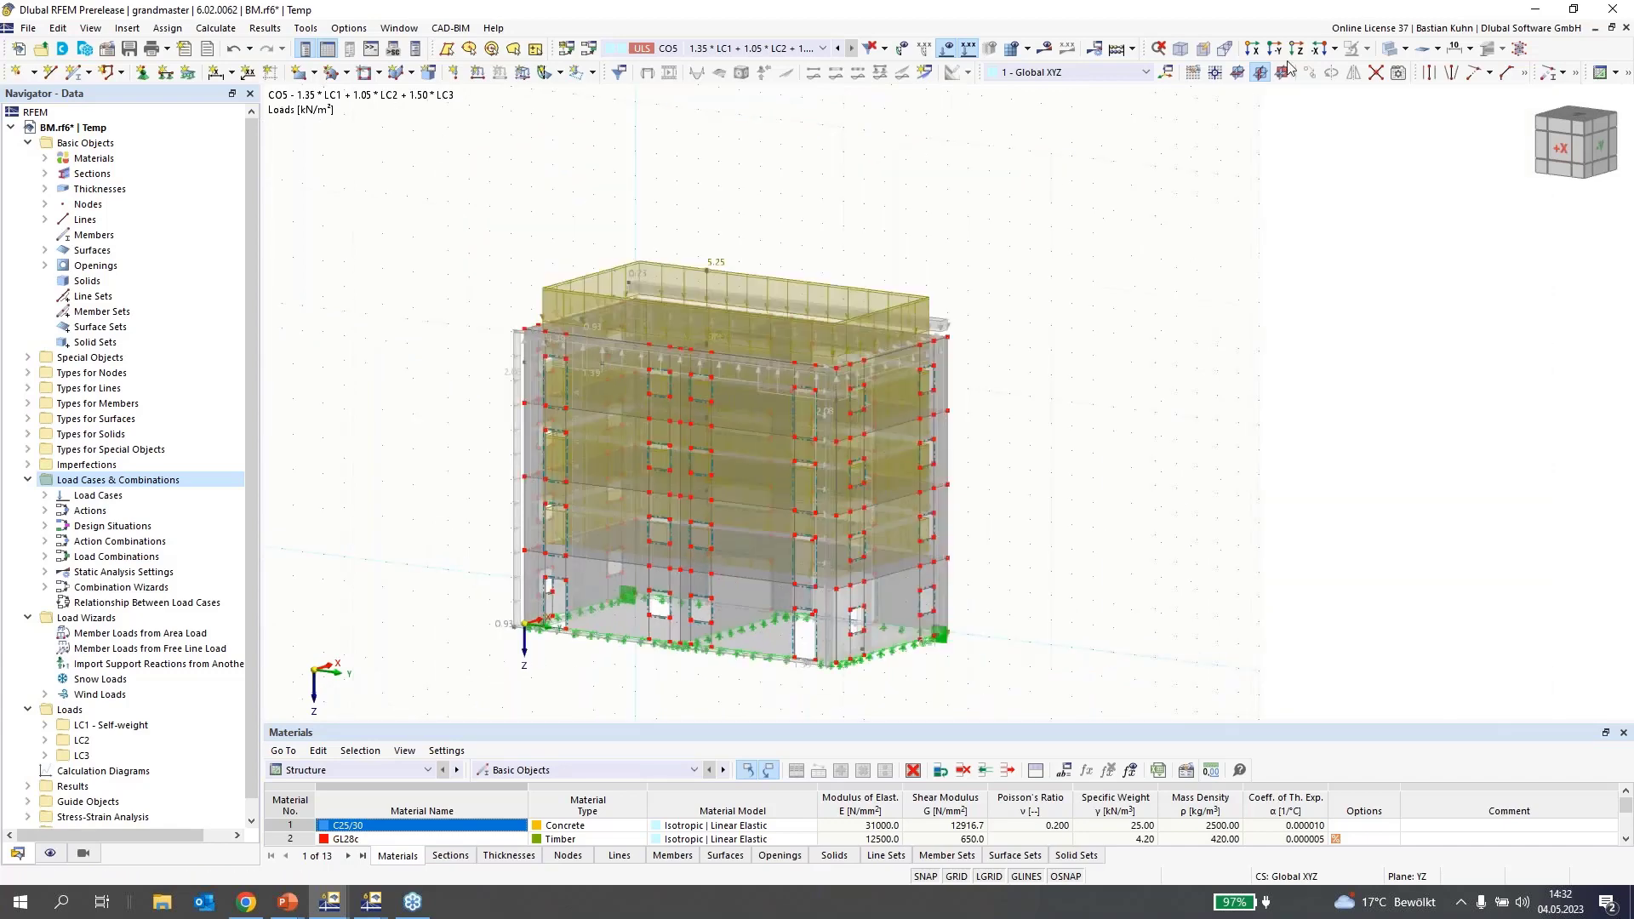
# - Activate the Building Model special solution add-on in the model's base data
pyautogui.click(1377, 75)
pyautogui.moveTo(490, 202); pyautogui.dragTo(991, 644)
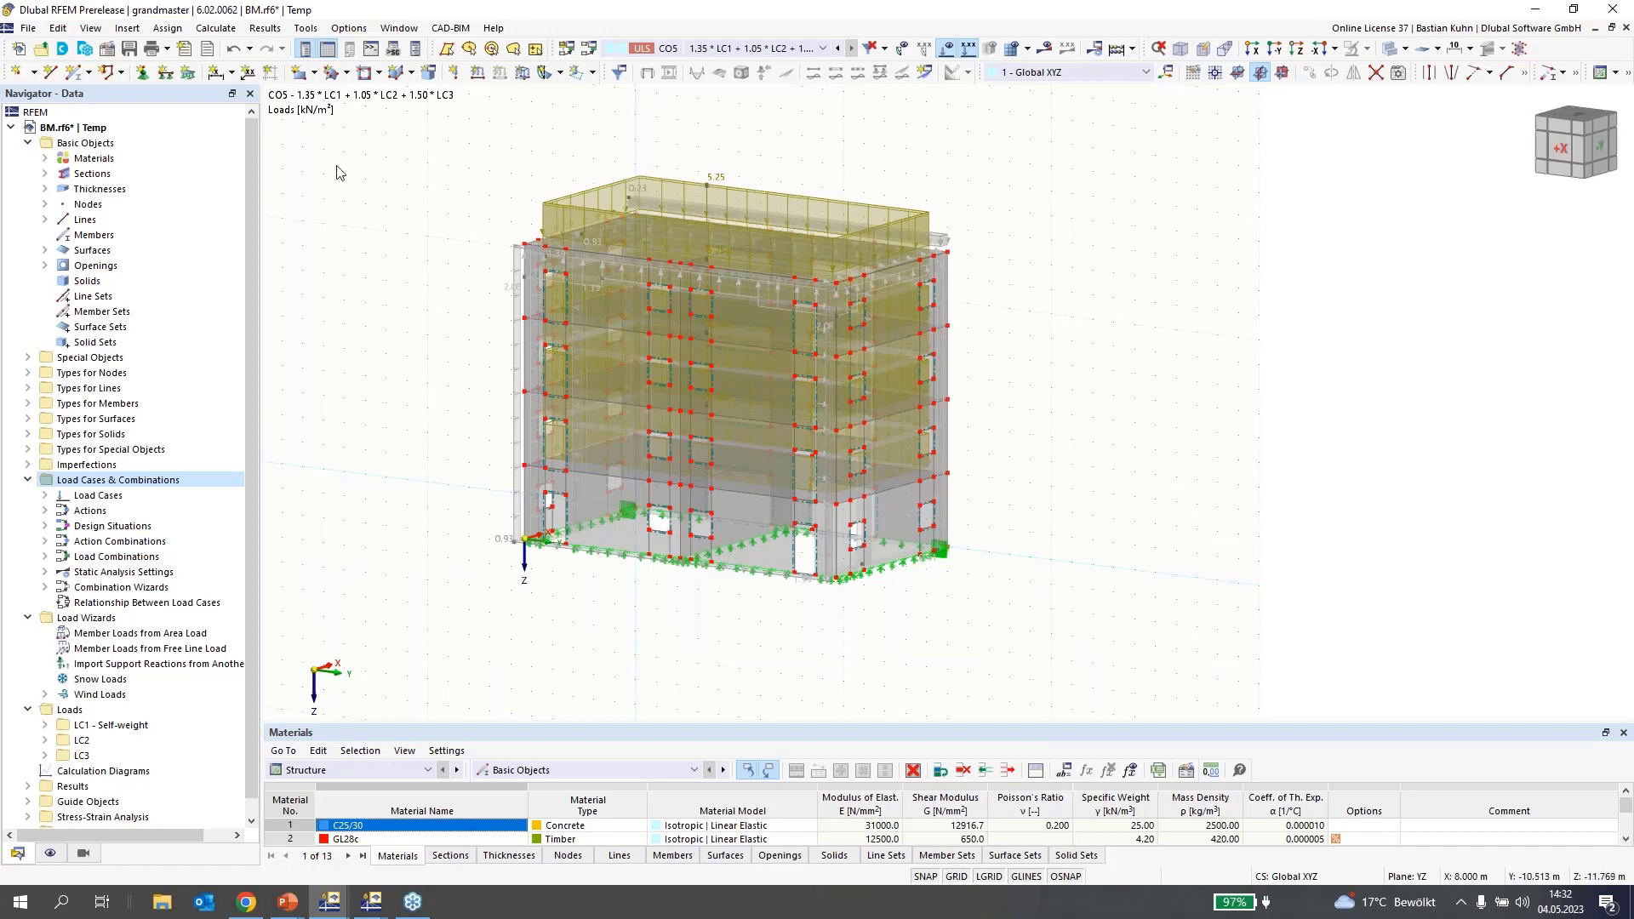
pyautogui.click(106, 50)
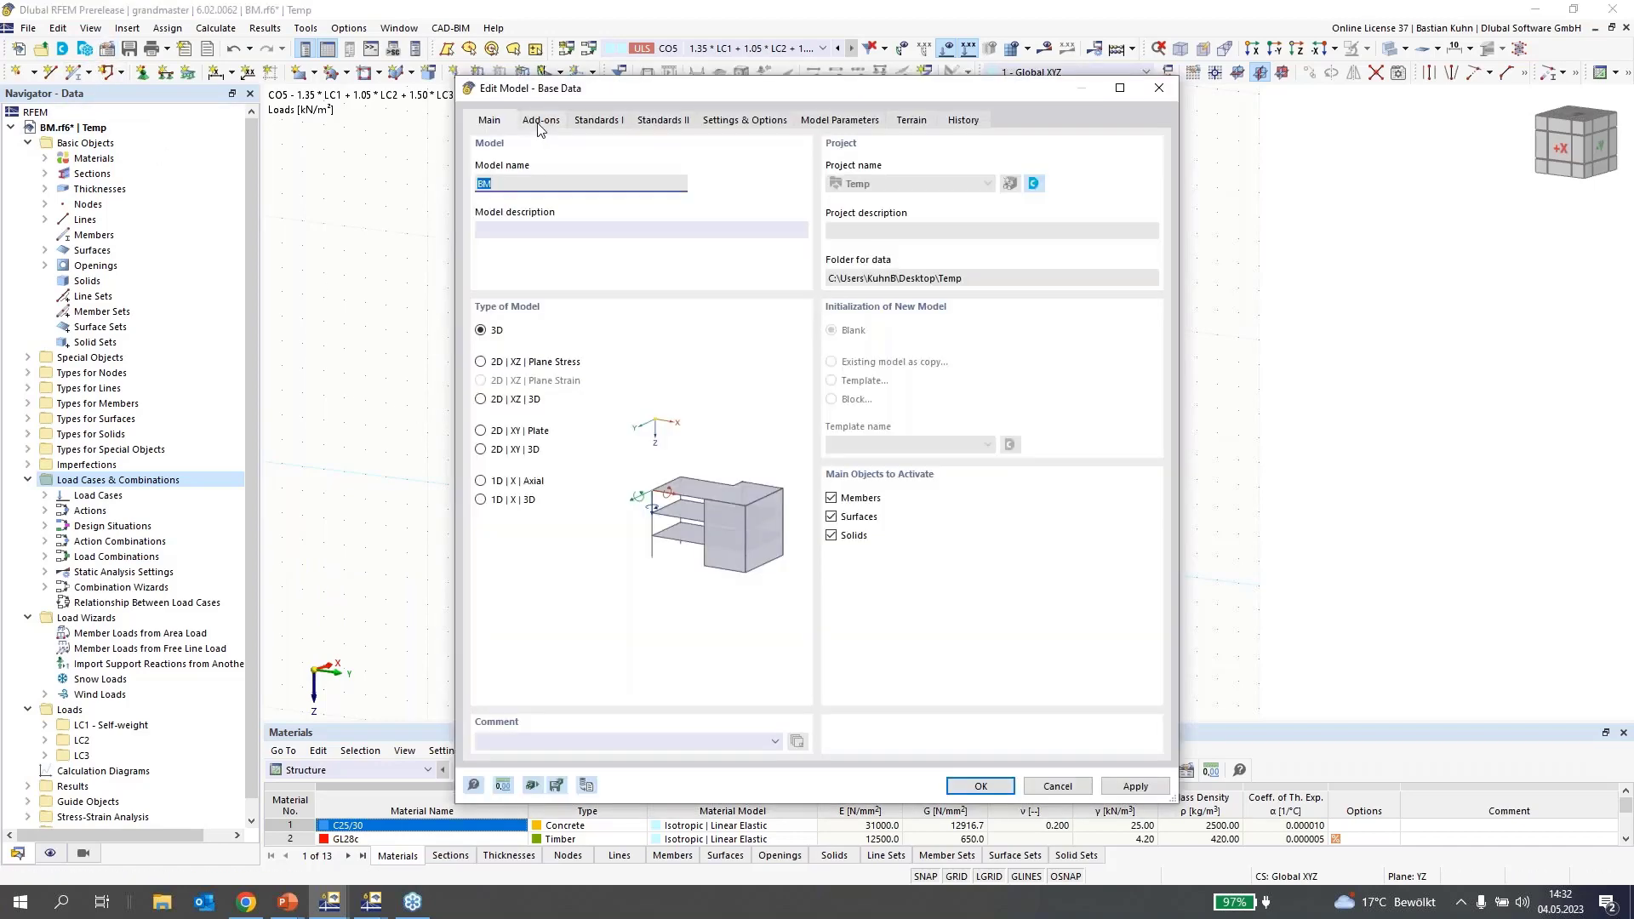
pyautogui.click(539, 123)
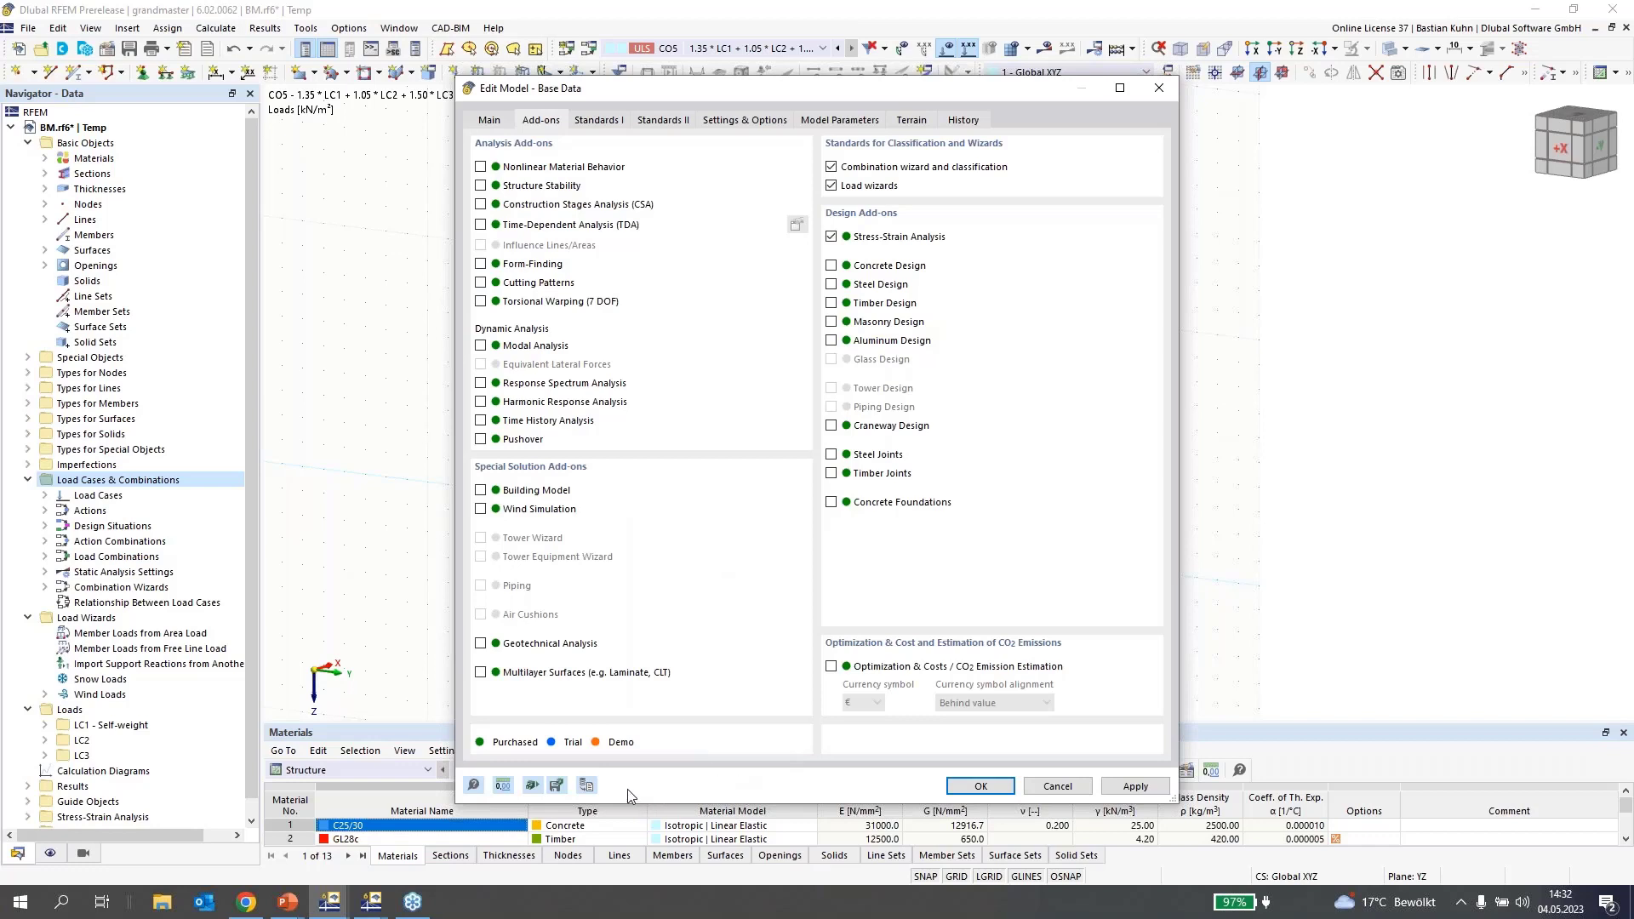
pyautogui.click(481, 491)
pyautogui.click(978, 788)
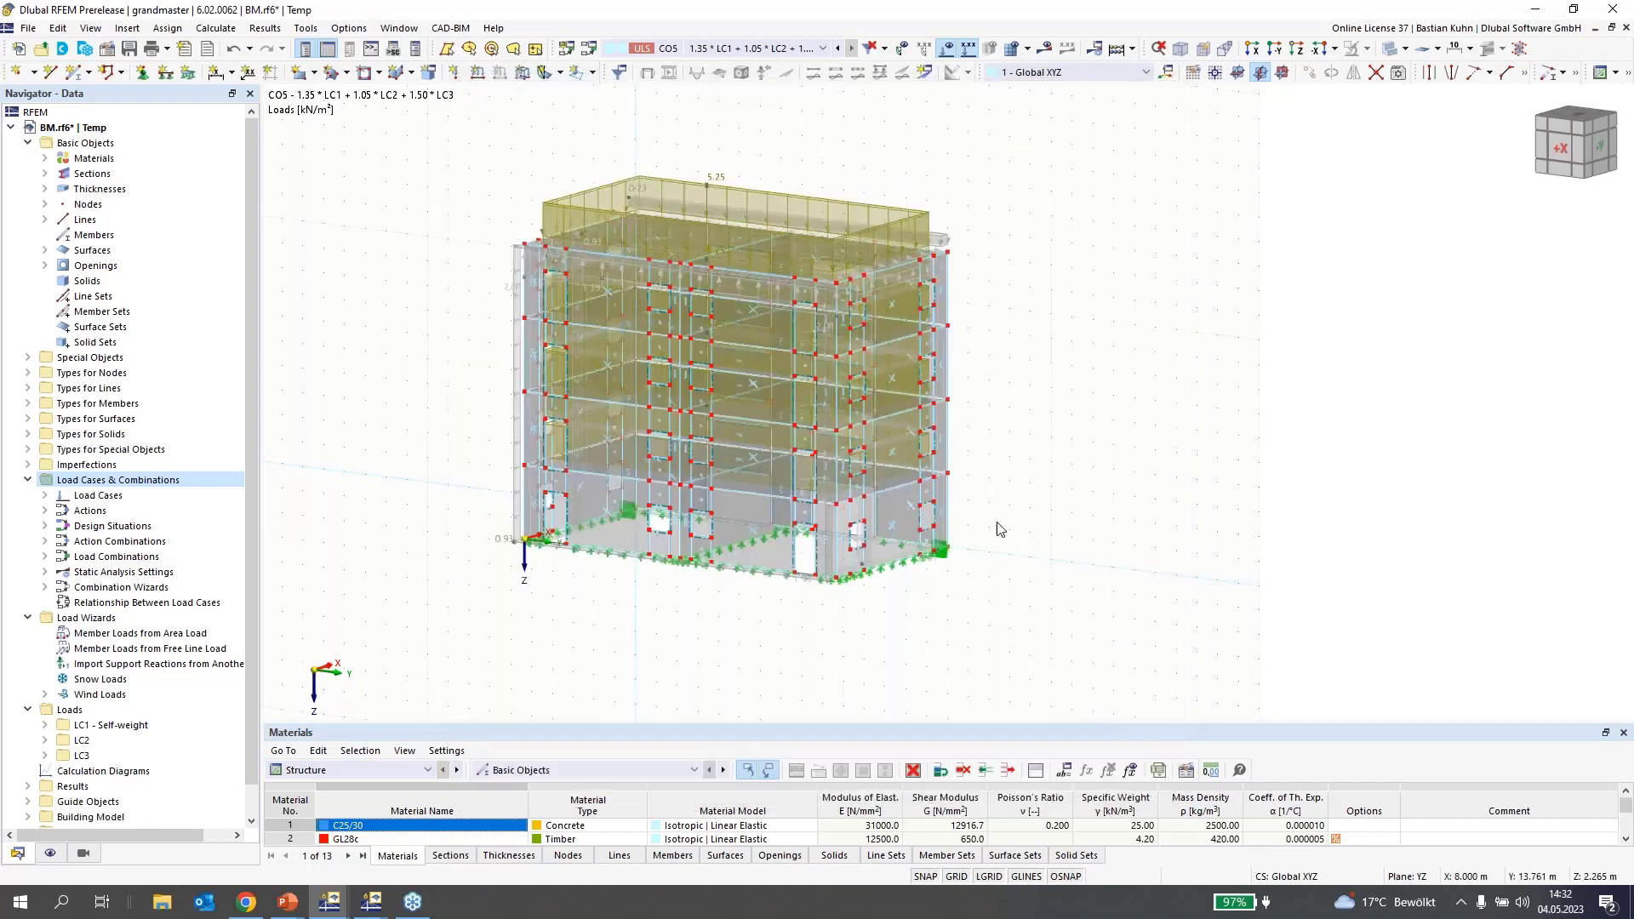
# - Hide the loads so that only the building structure and its surface cells are displayed
pyautogui.click(926, 73)
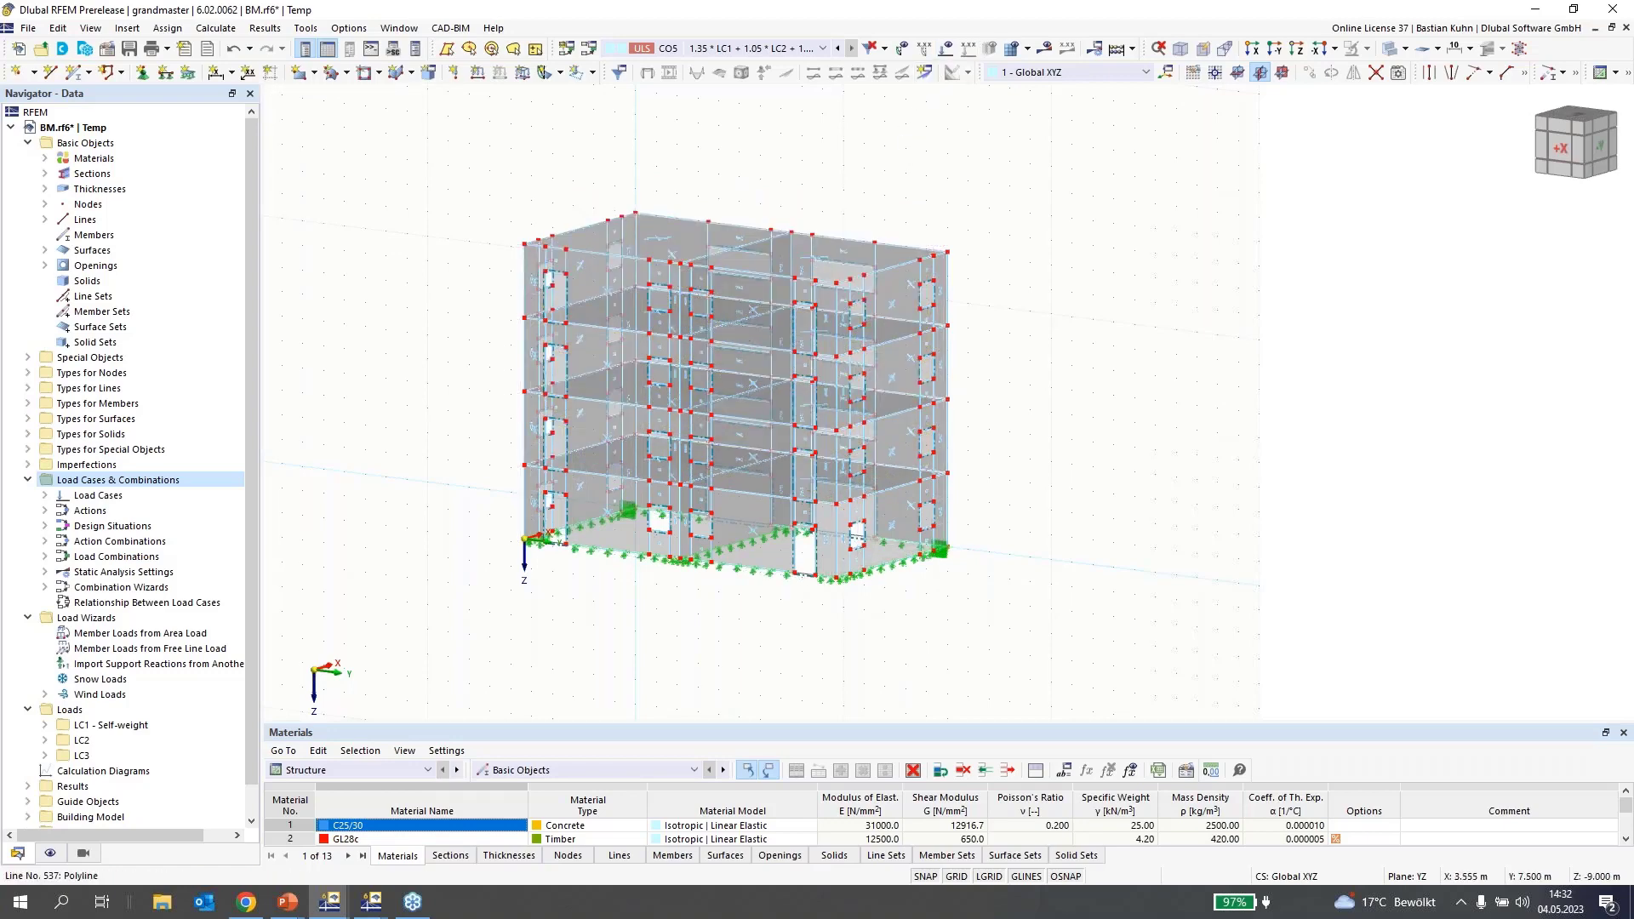
pyautogui.moveTo(755, 318); pyautogui.dragTo(959, 388, button='middle')
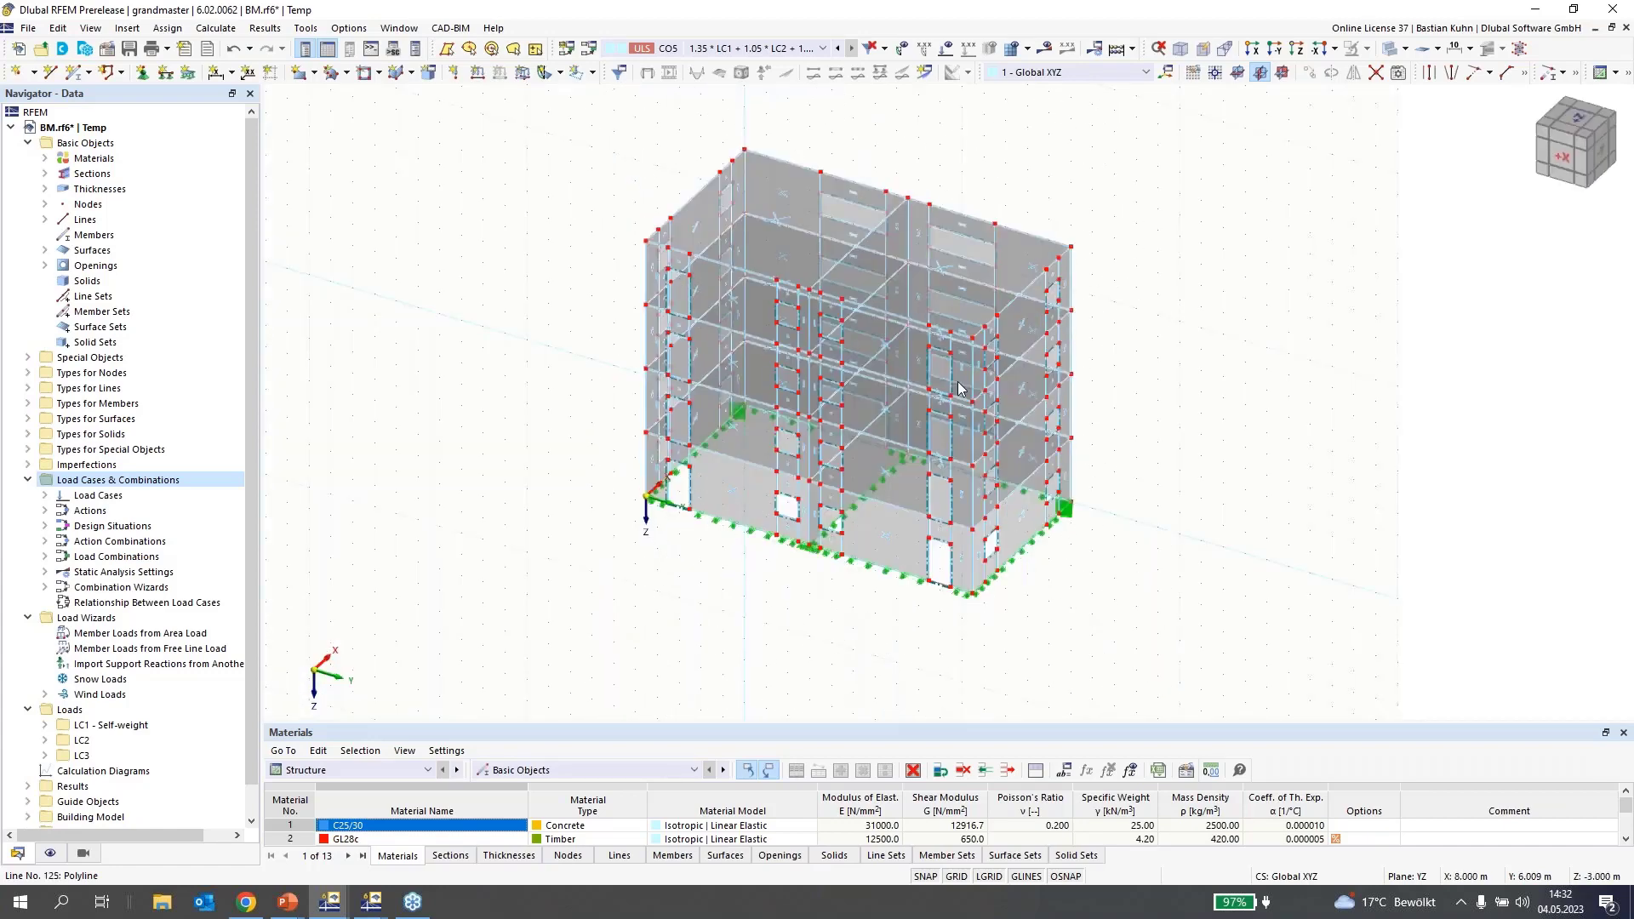
pyautogui.scroll(5, 959, 388)
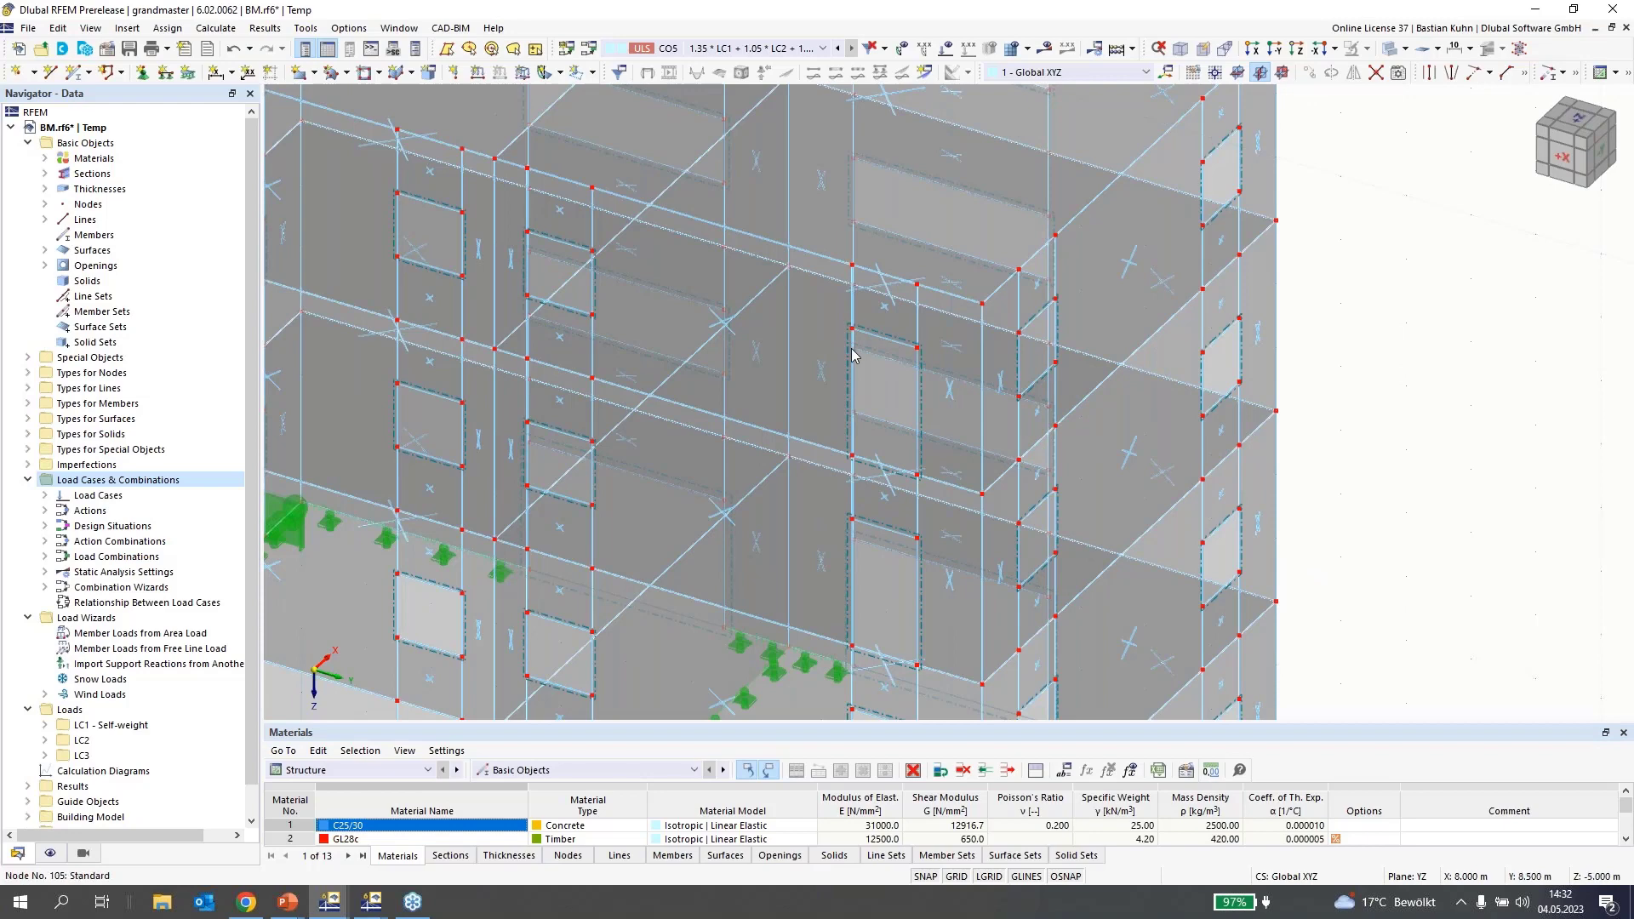
pyautogui.scroll(-4, 851, 350)
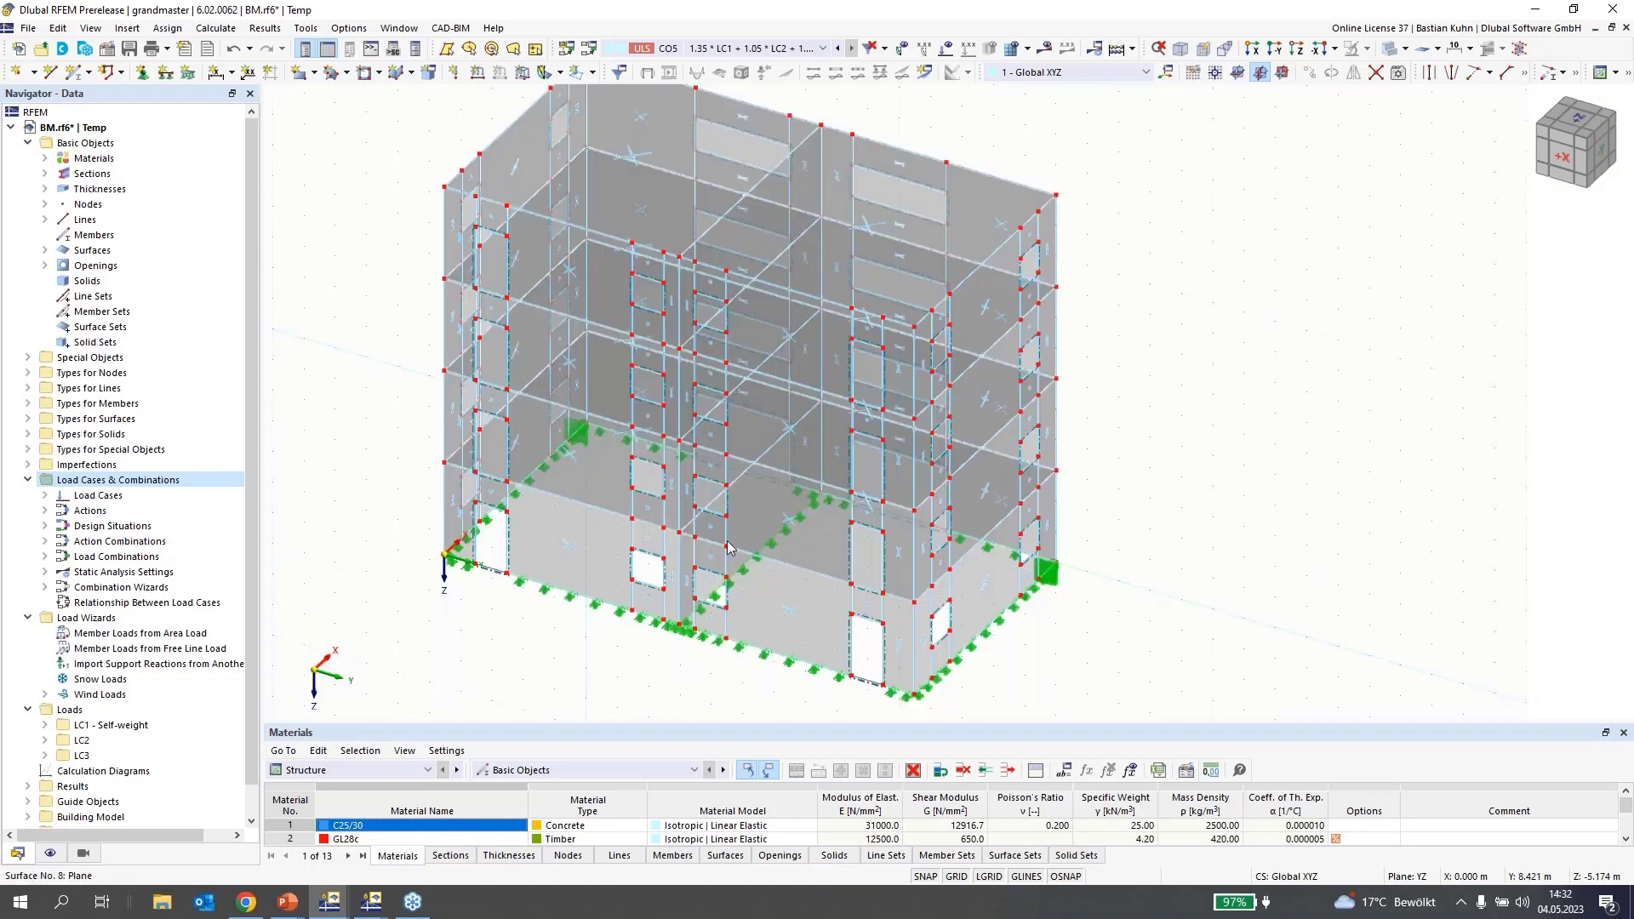
# - Find the Surface Cells entry under the special objects in the model's display settings
pyautogui.click(50, 853)
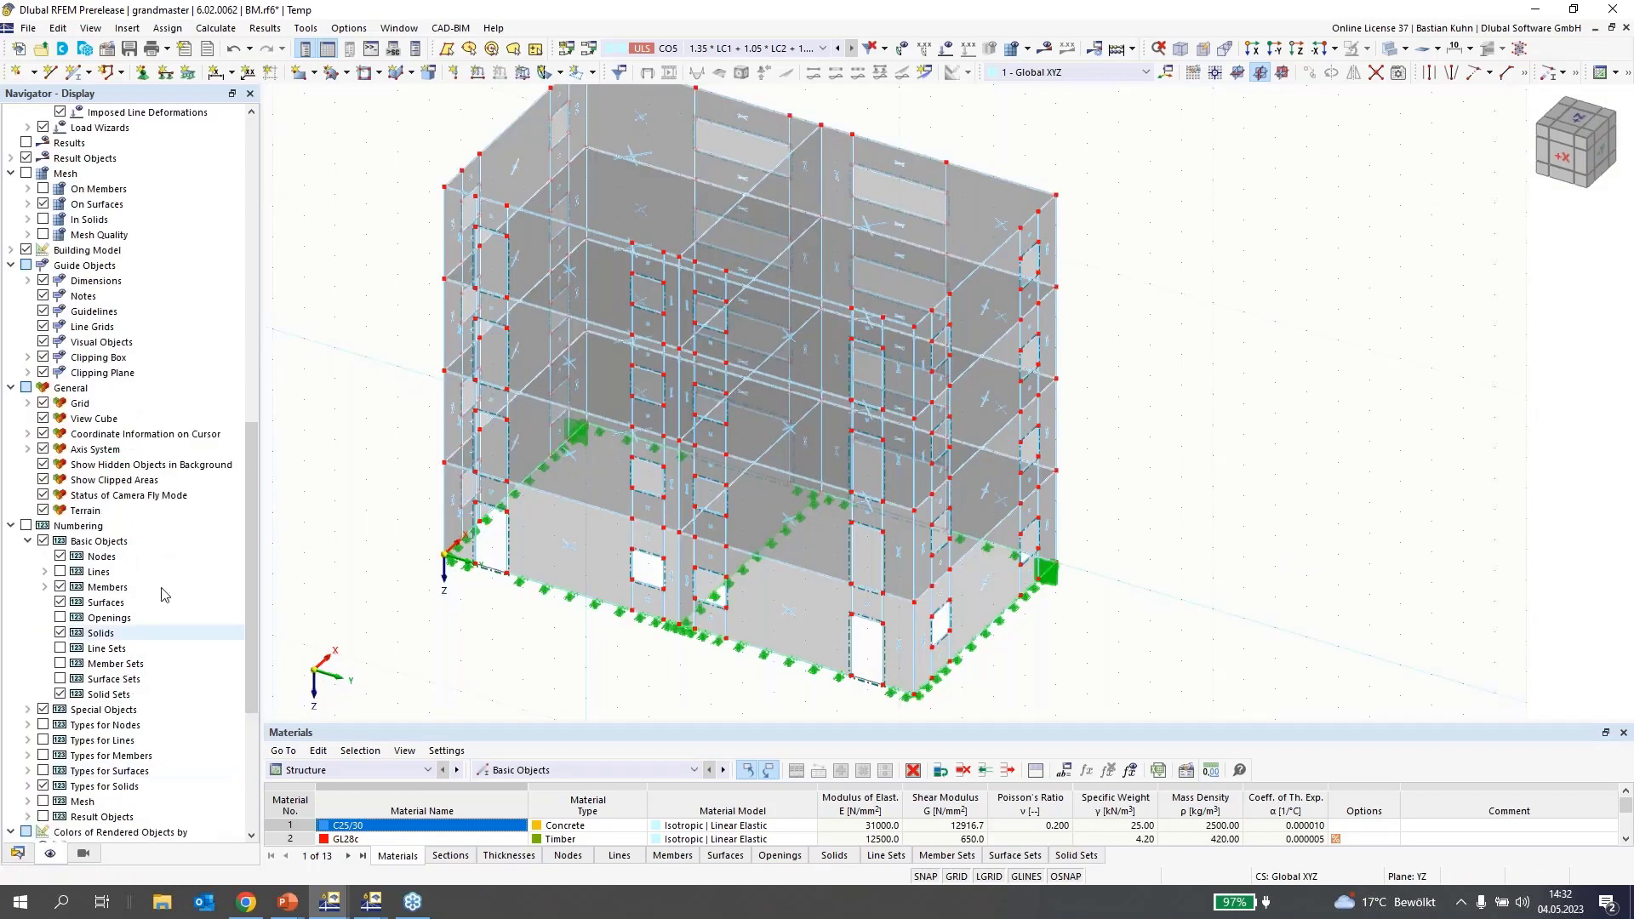
pyautogui.scroll(-5, 171, 572)
pyautogui.scroll(10, 170, 566)
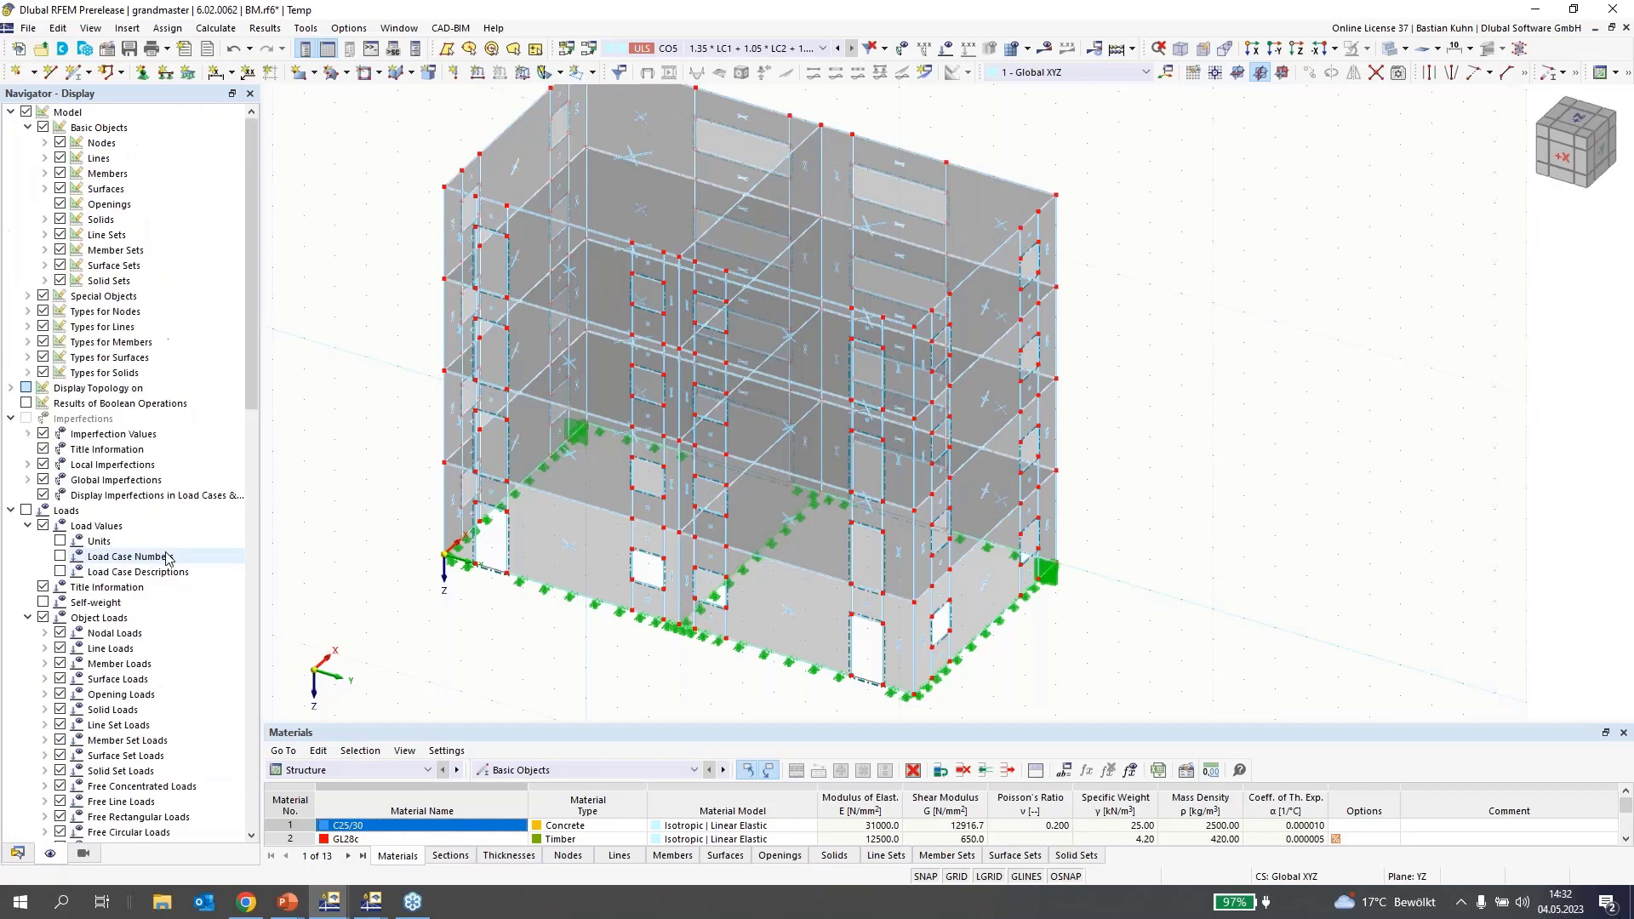
pyautogui.click(45, 188)
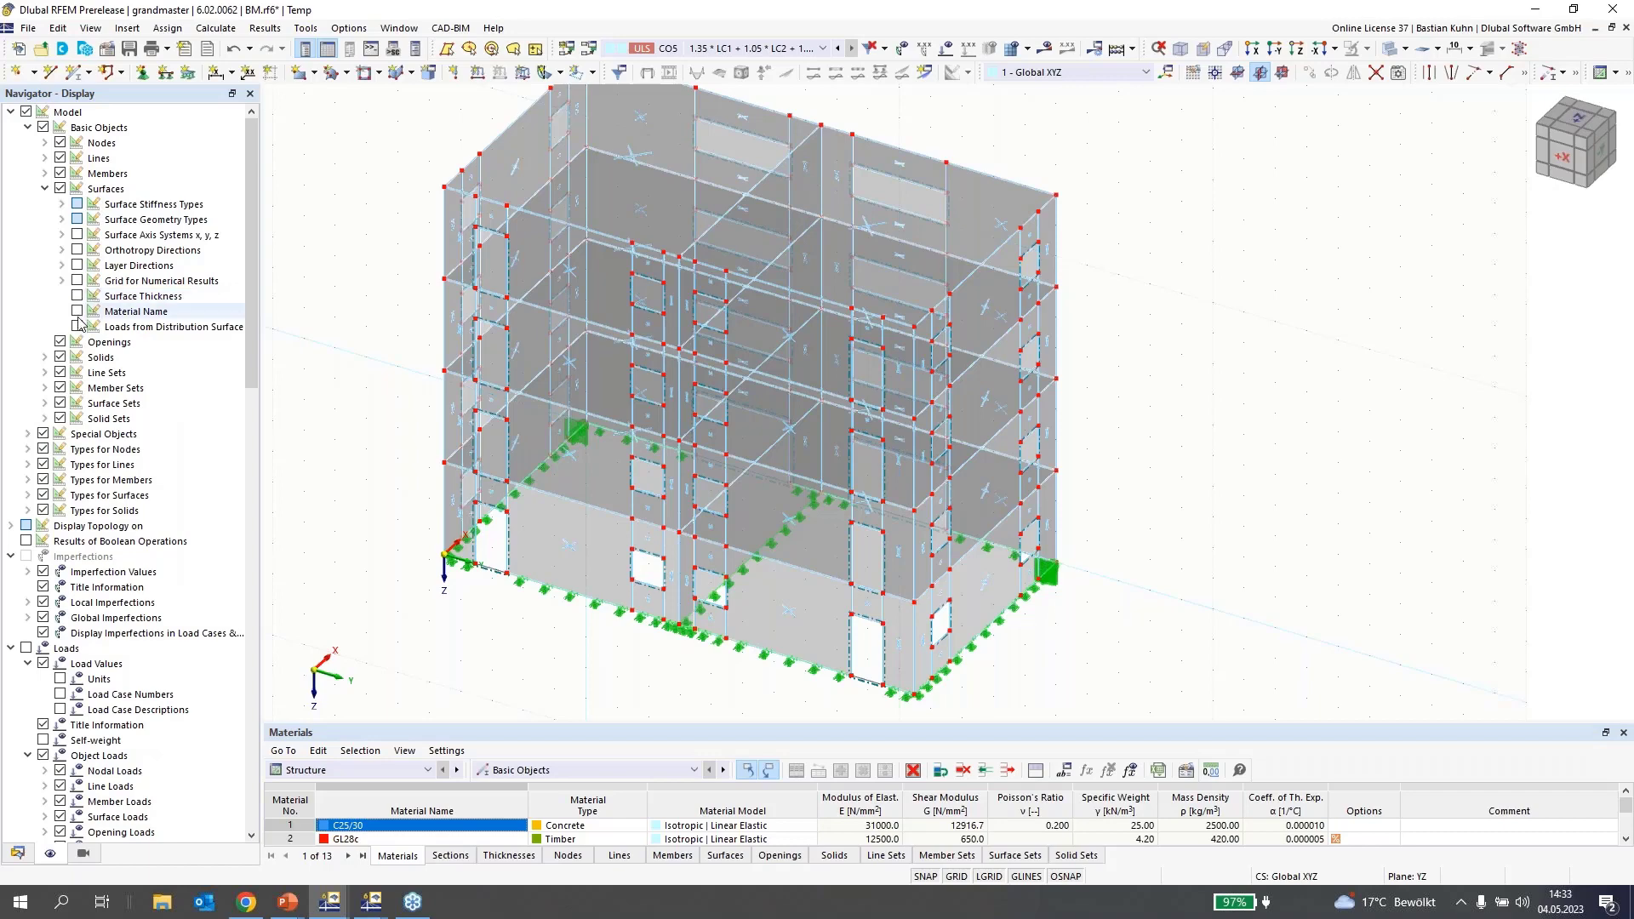
pyautogui.click(29, 435)
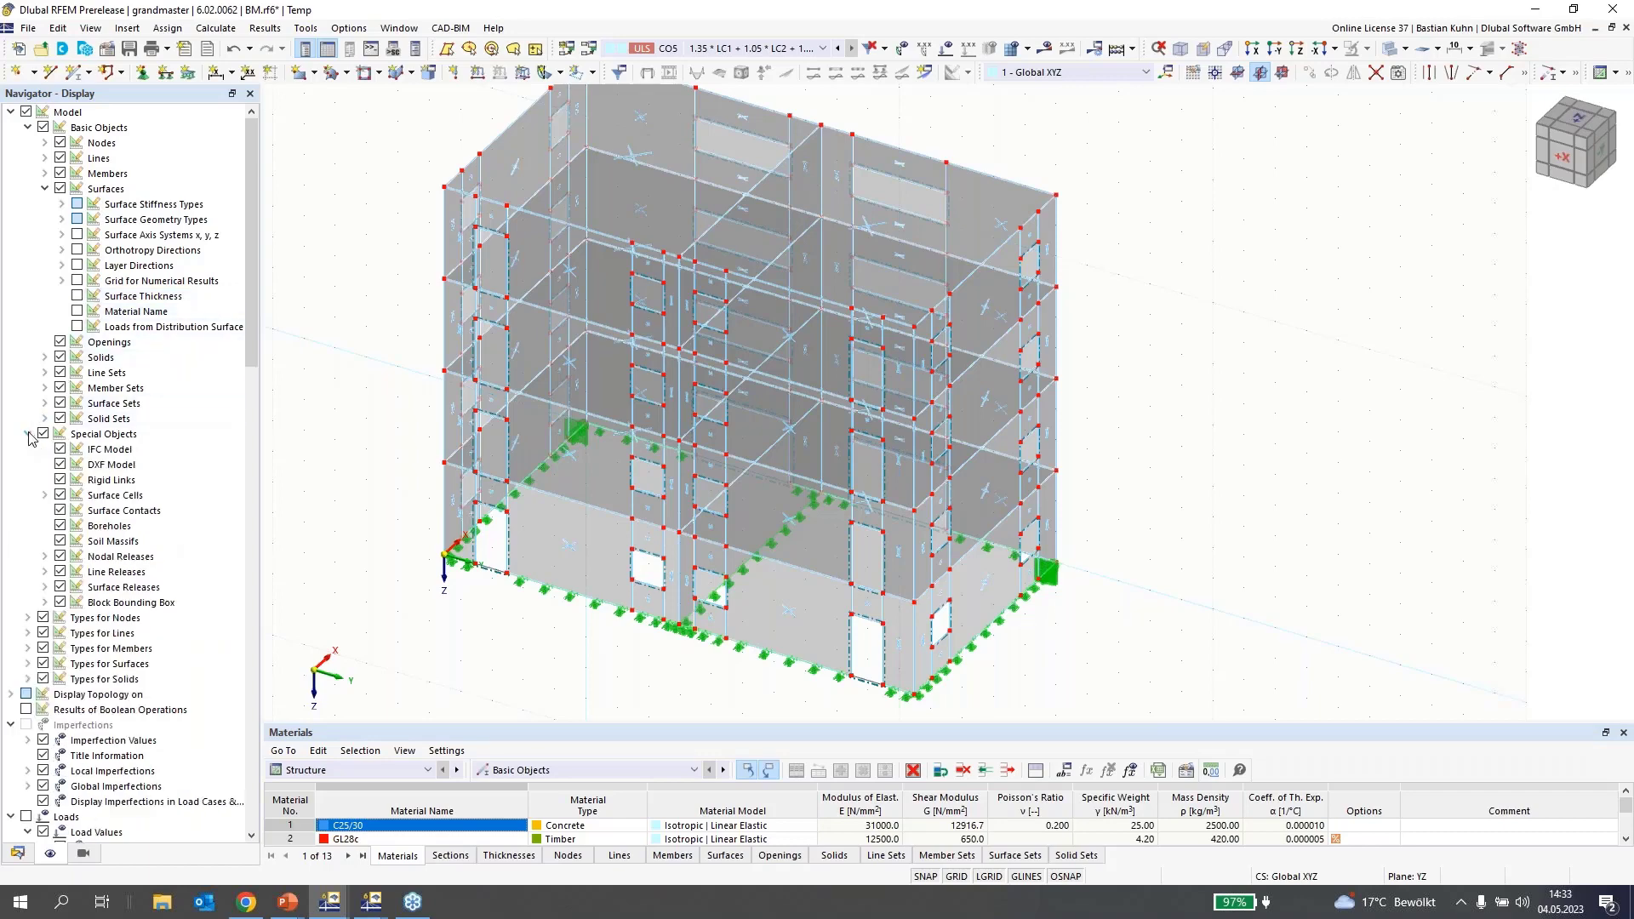
pyautogui.click(106, 500)
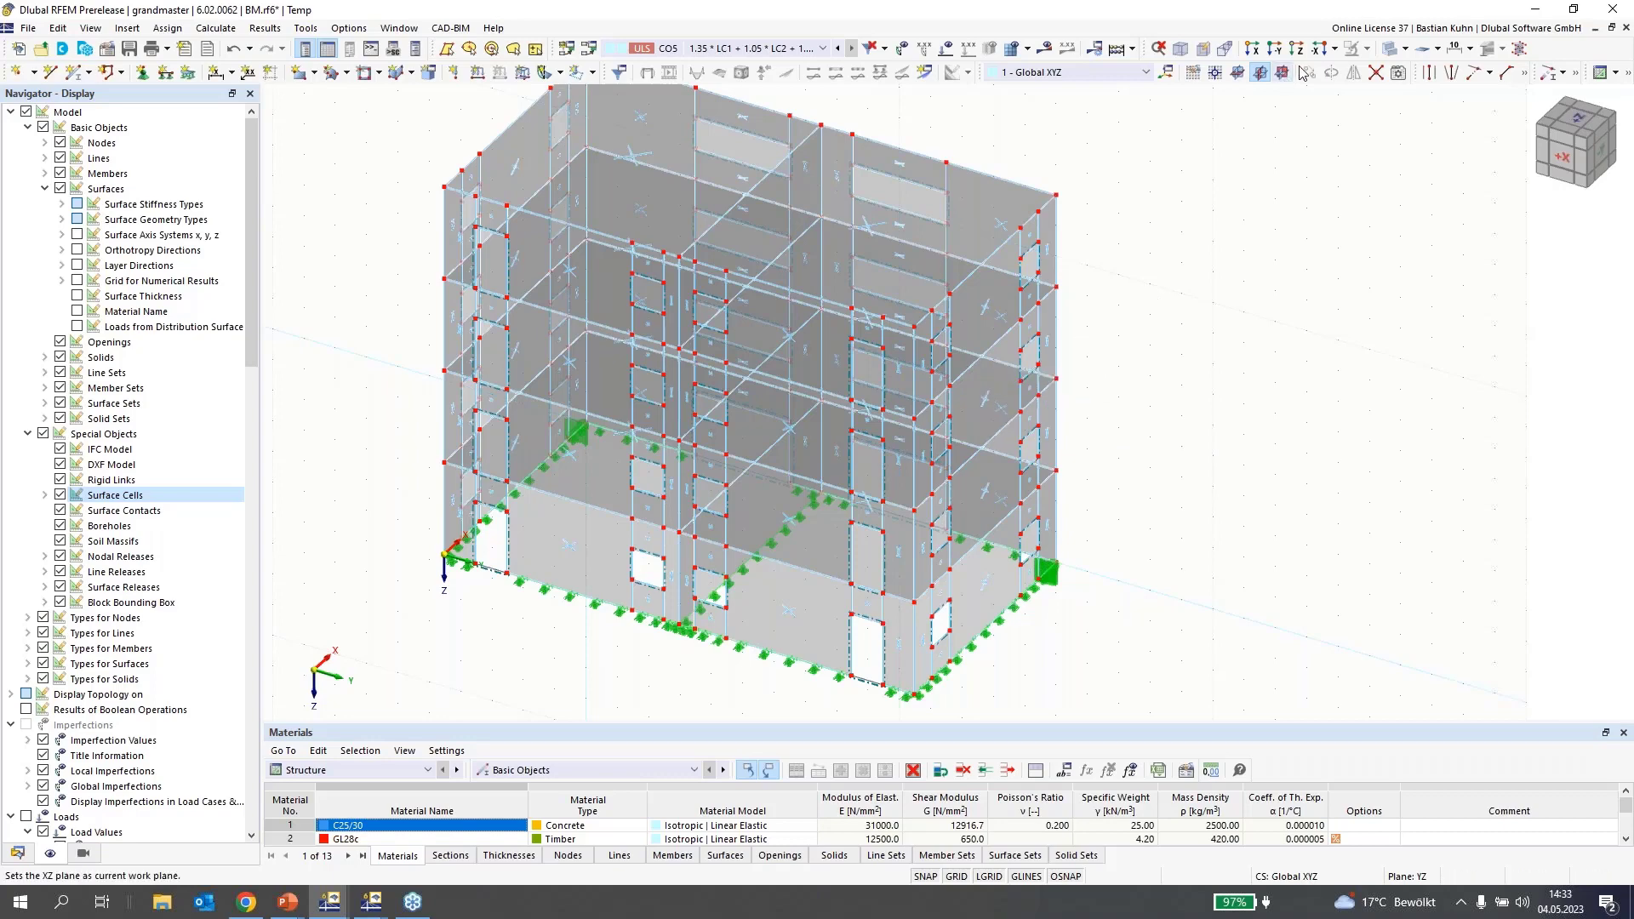
# - Switch the model rendering from transparent to solid surfaces
pyautogui.click(1390, 49)
pyautogui.click(1392, 53)
pyautogui.moveTo(978, 435); pyautogui.dragTo(684, 455, button='middle')
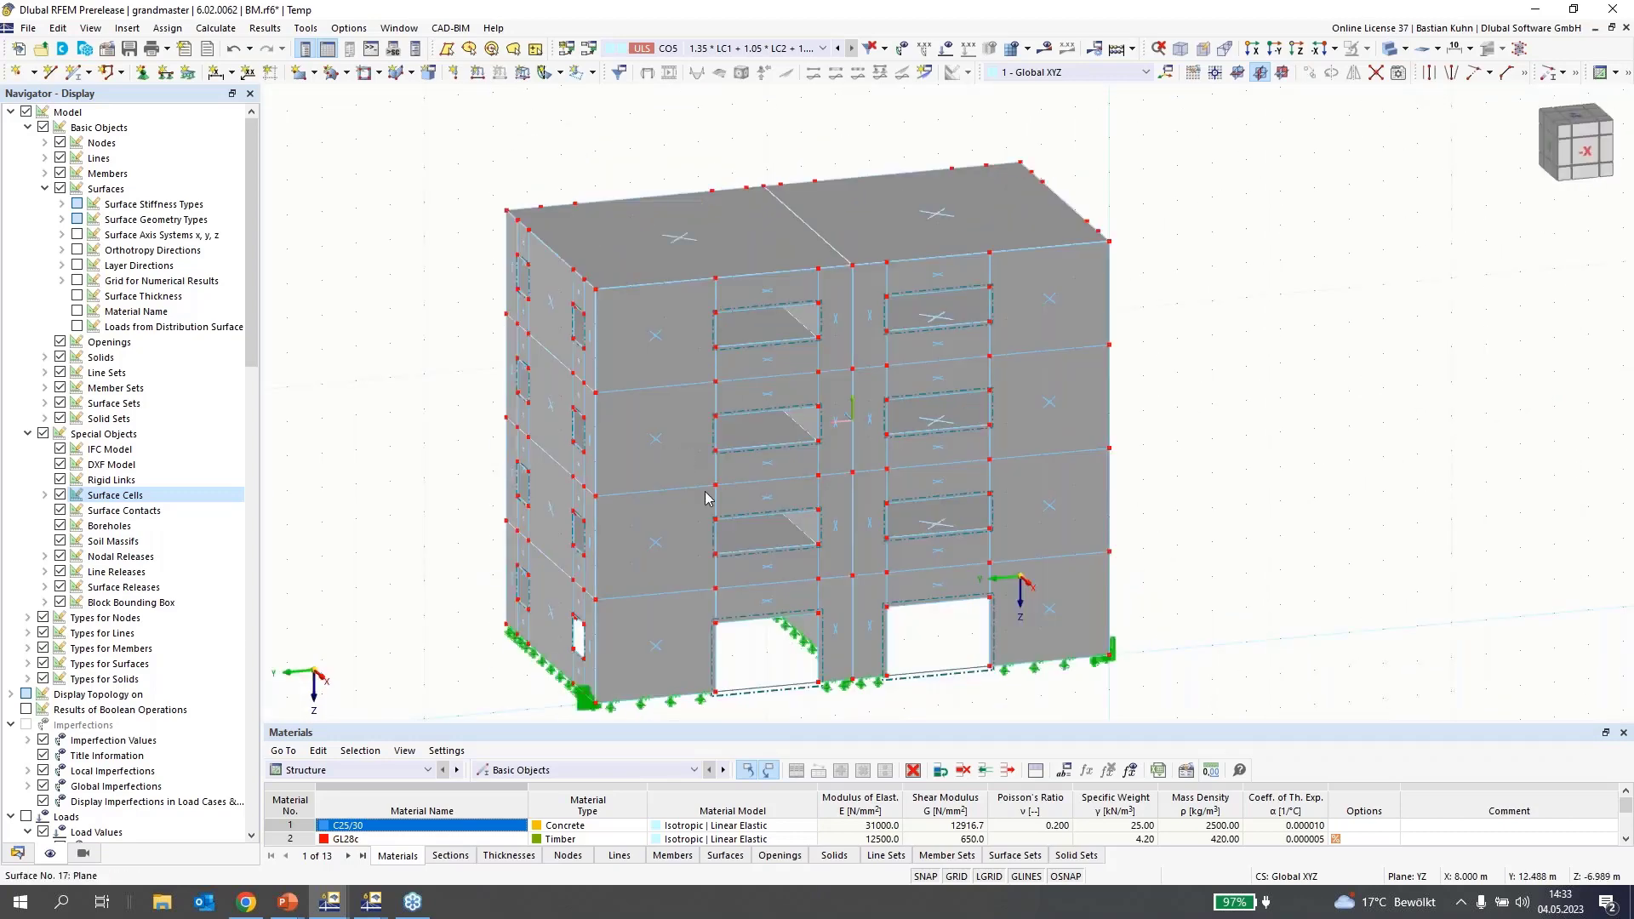
# - Examine the facade walls on all sides and compare the surface and surface cell information of the individual storeys
pyautogui.scroll(-2, 705, 496)
pyautogui.scroll(2, 750, 578)
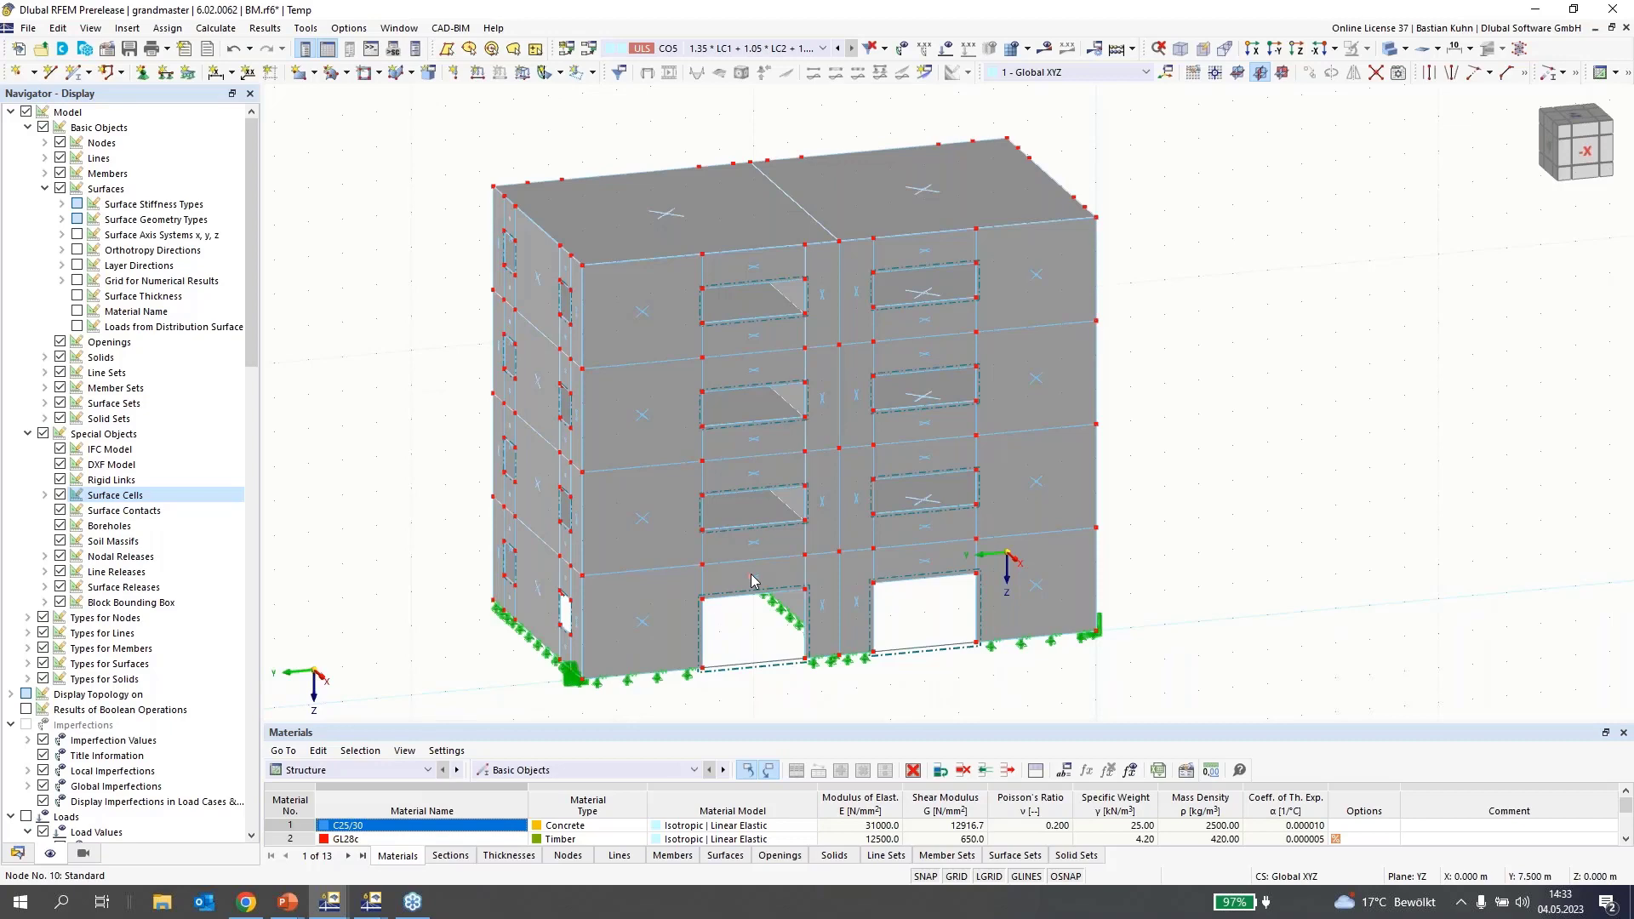
pyautogui.scroll(2, 750, 581)
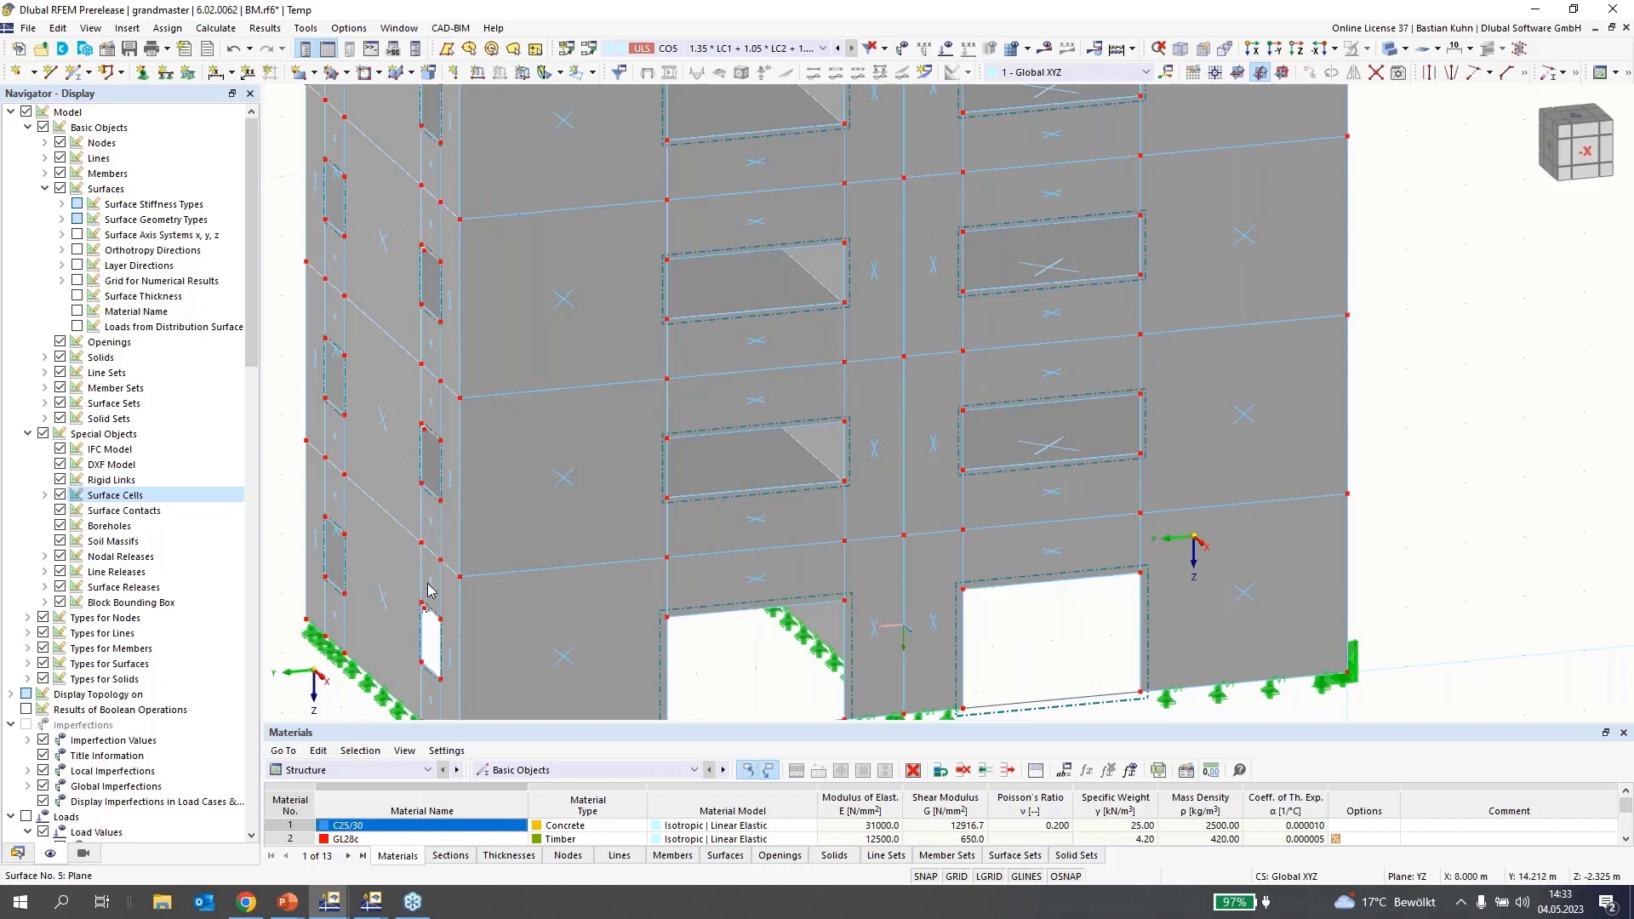
pyautogui.moveTo(413, 457); pyautogui.dragTo(754, 368, button='middle')
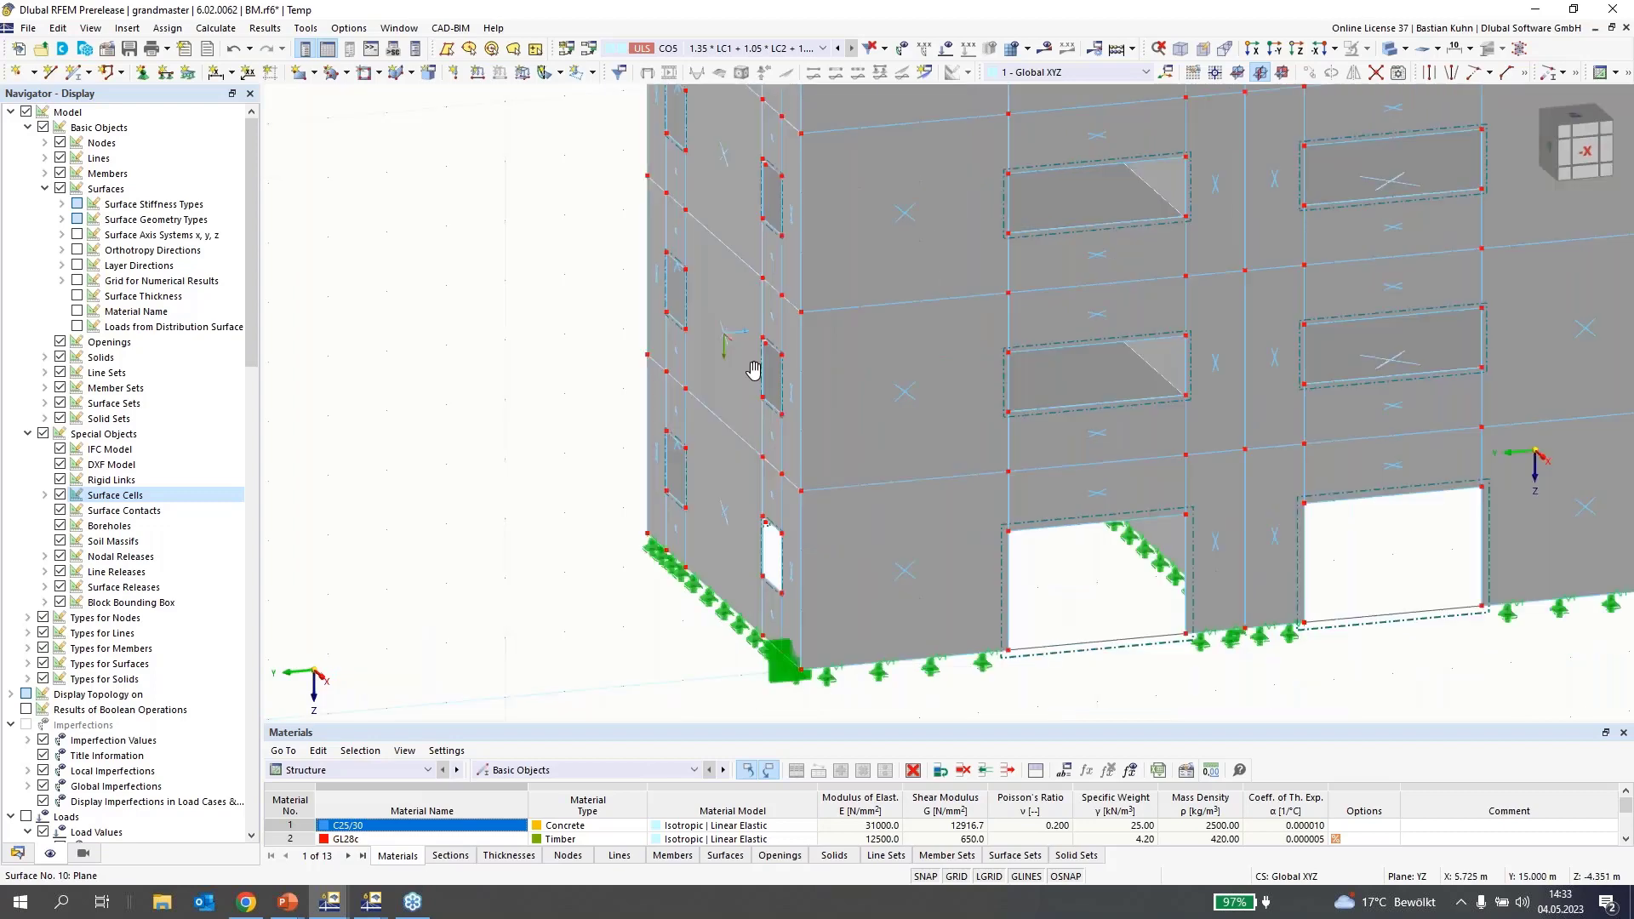
pyautogui.scroll(-5, 753, 368)
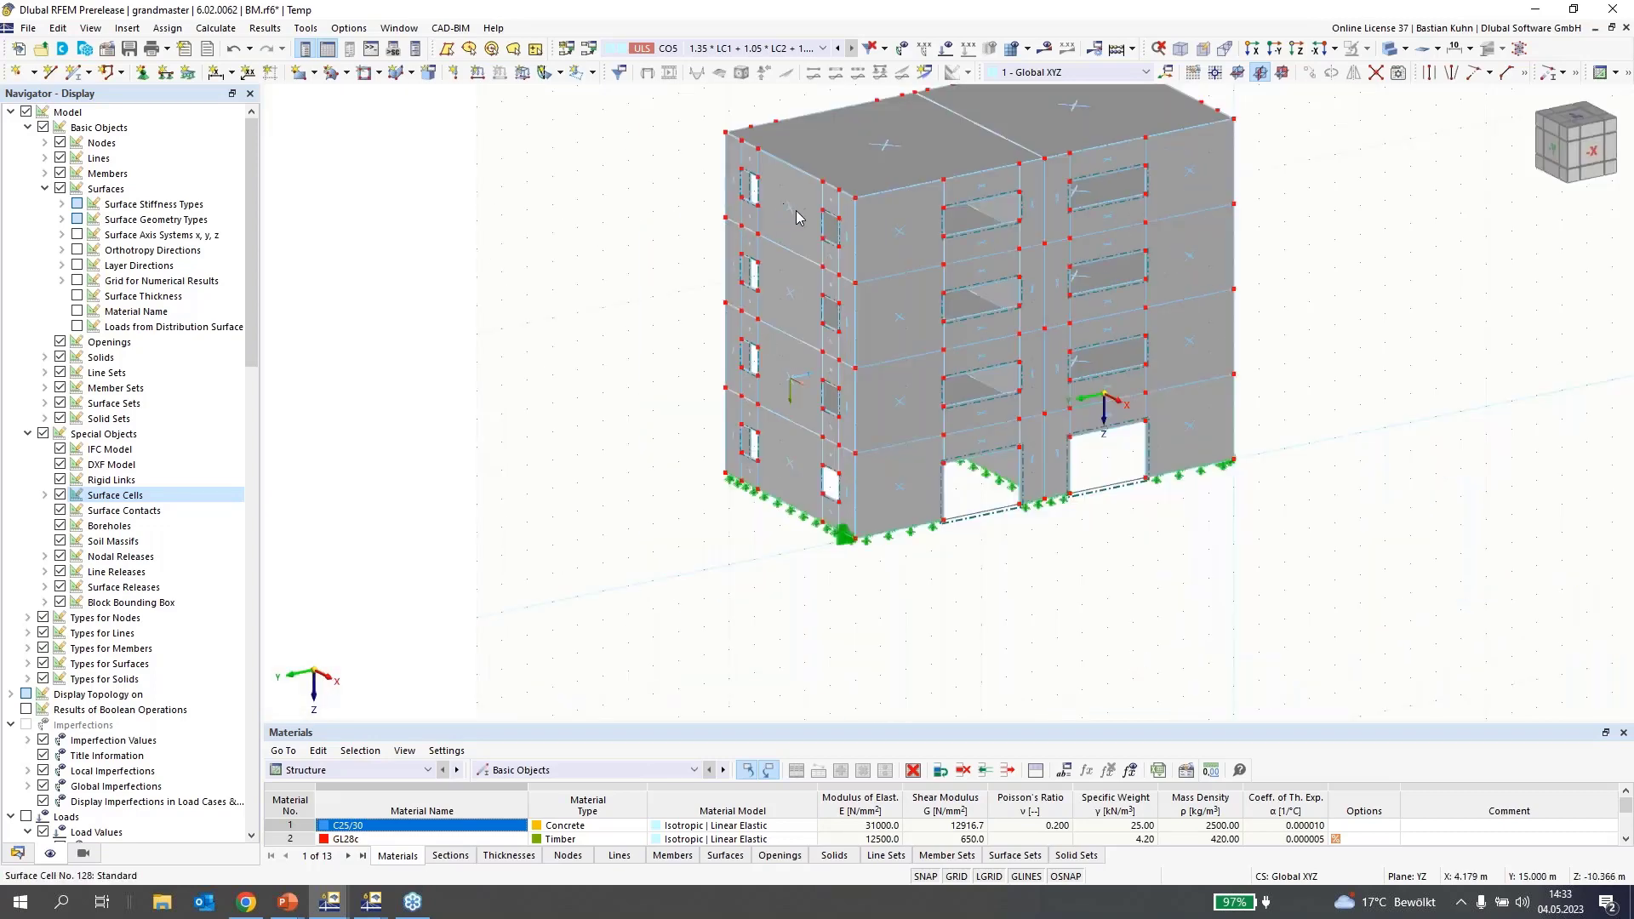
pyautogui.moveTo(797, 209)
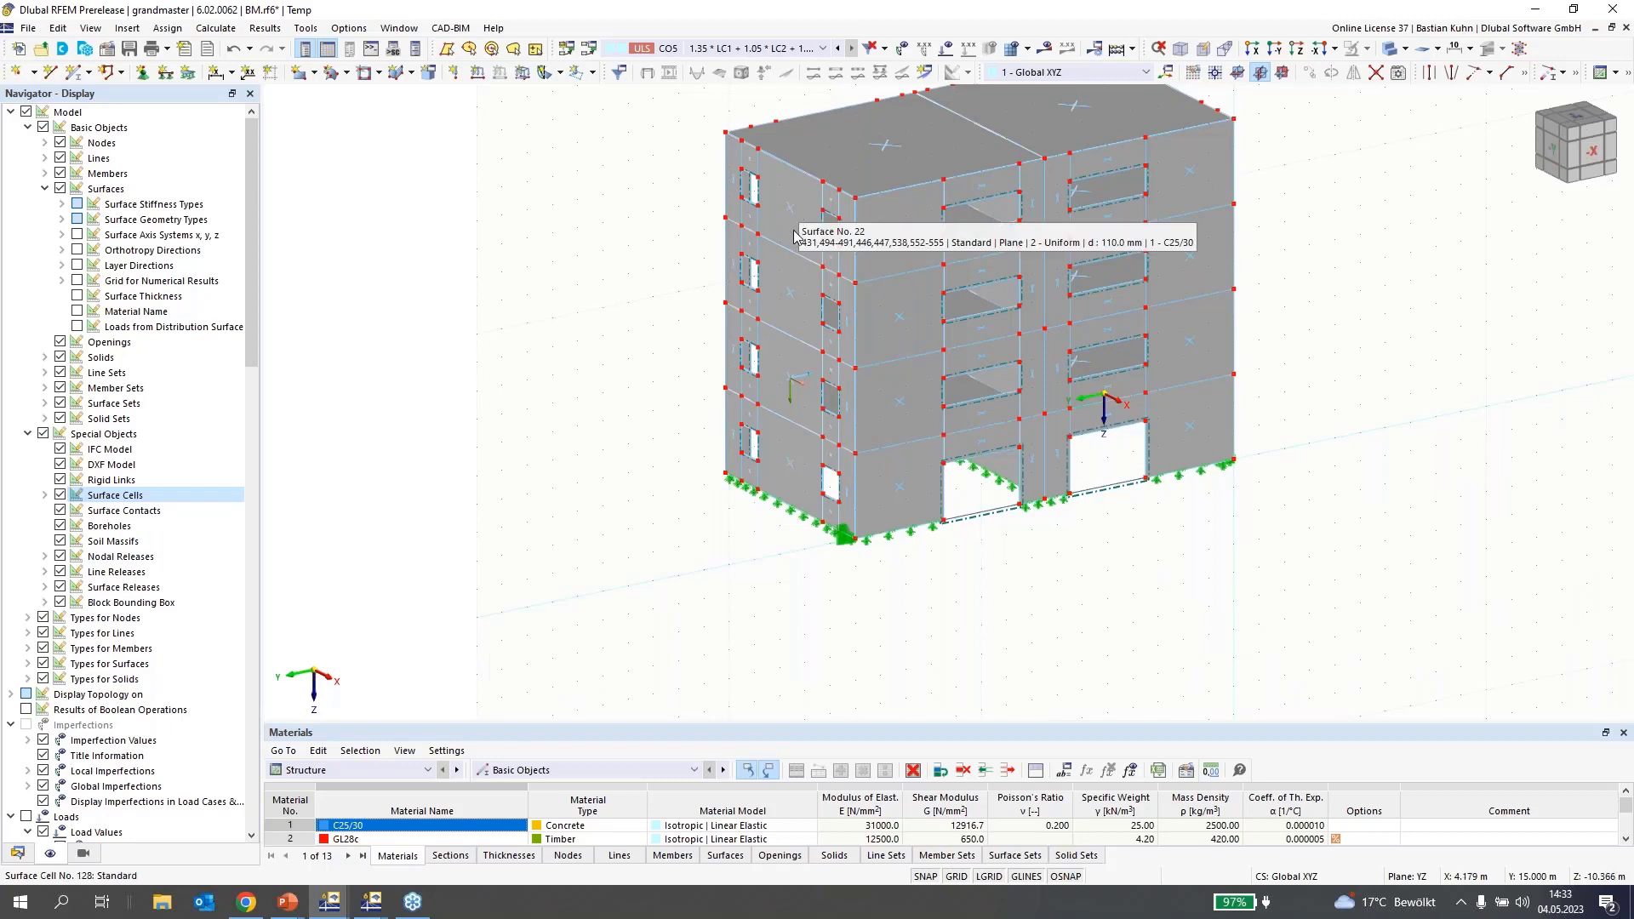
pyautogui.moveTo(791, 299)
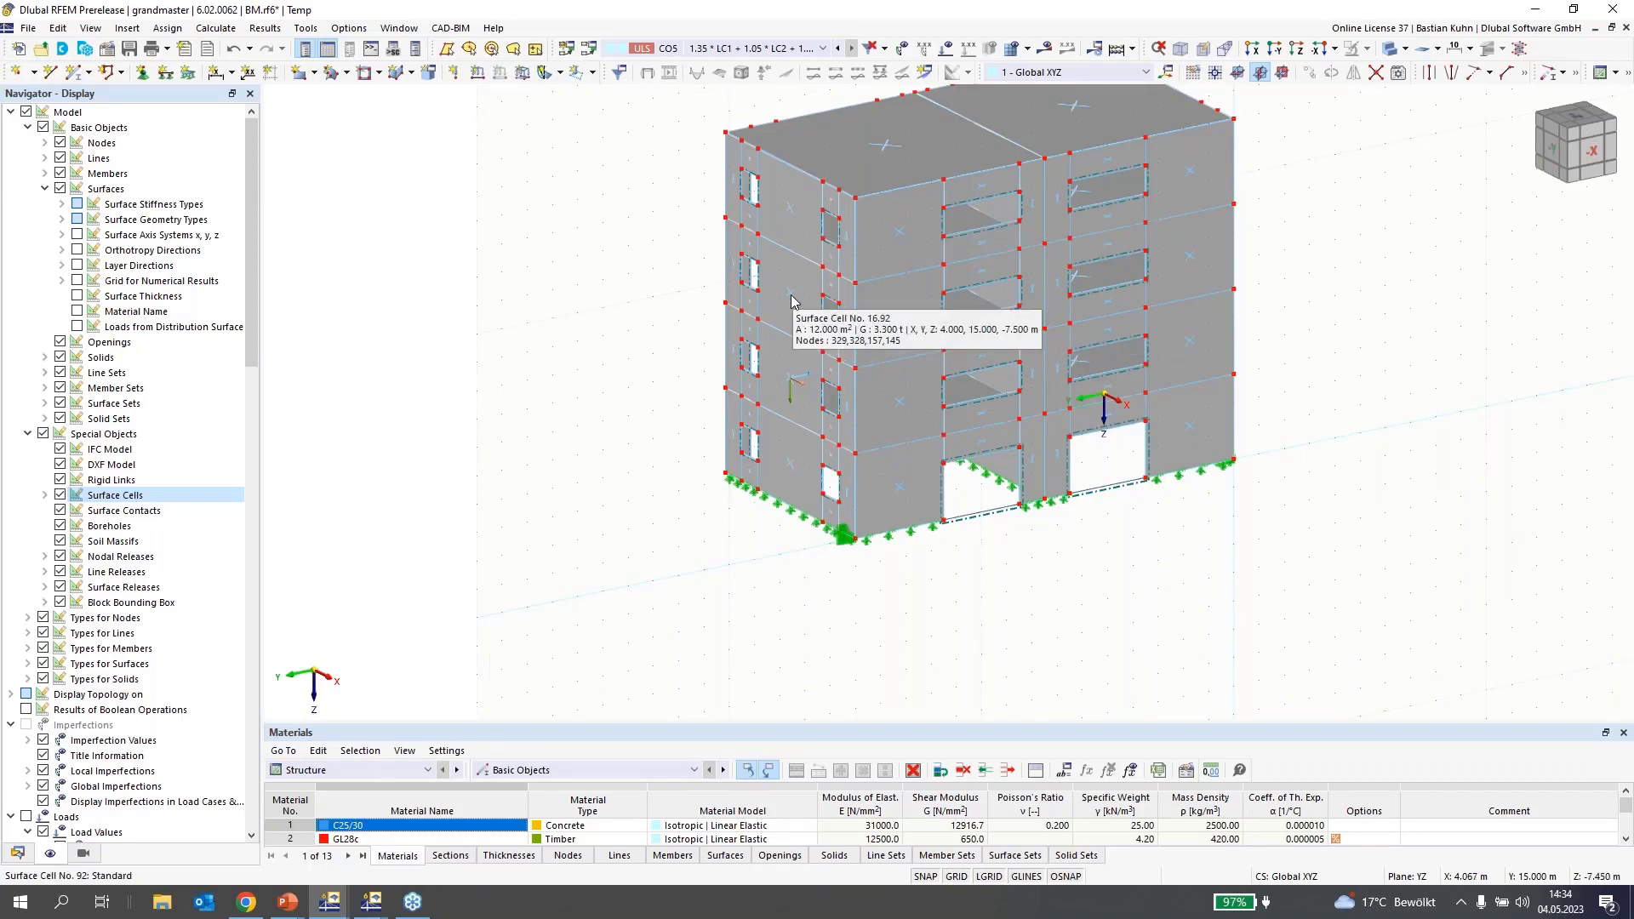
pyautogui.moveTo(788, 175)
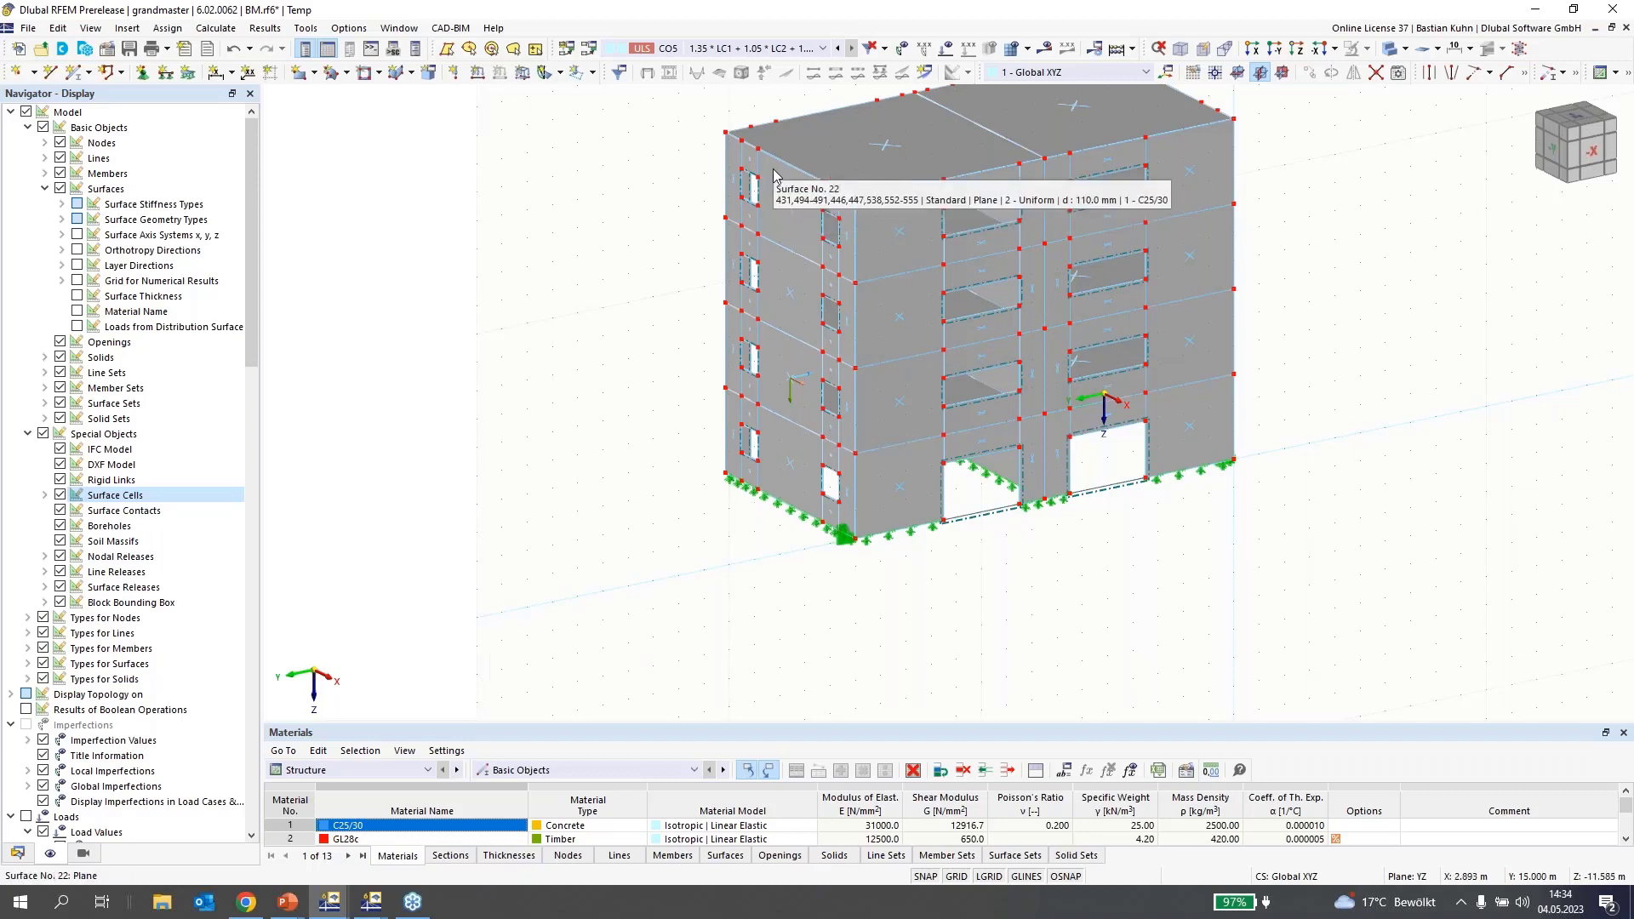
pyautogui.moveTo(791, 468)
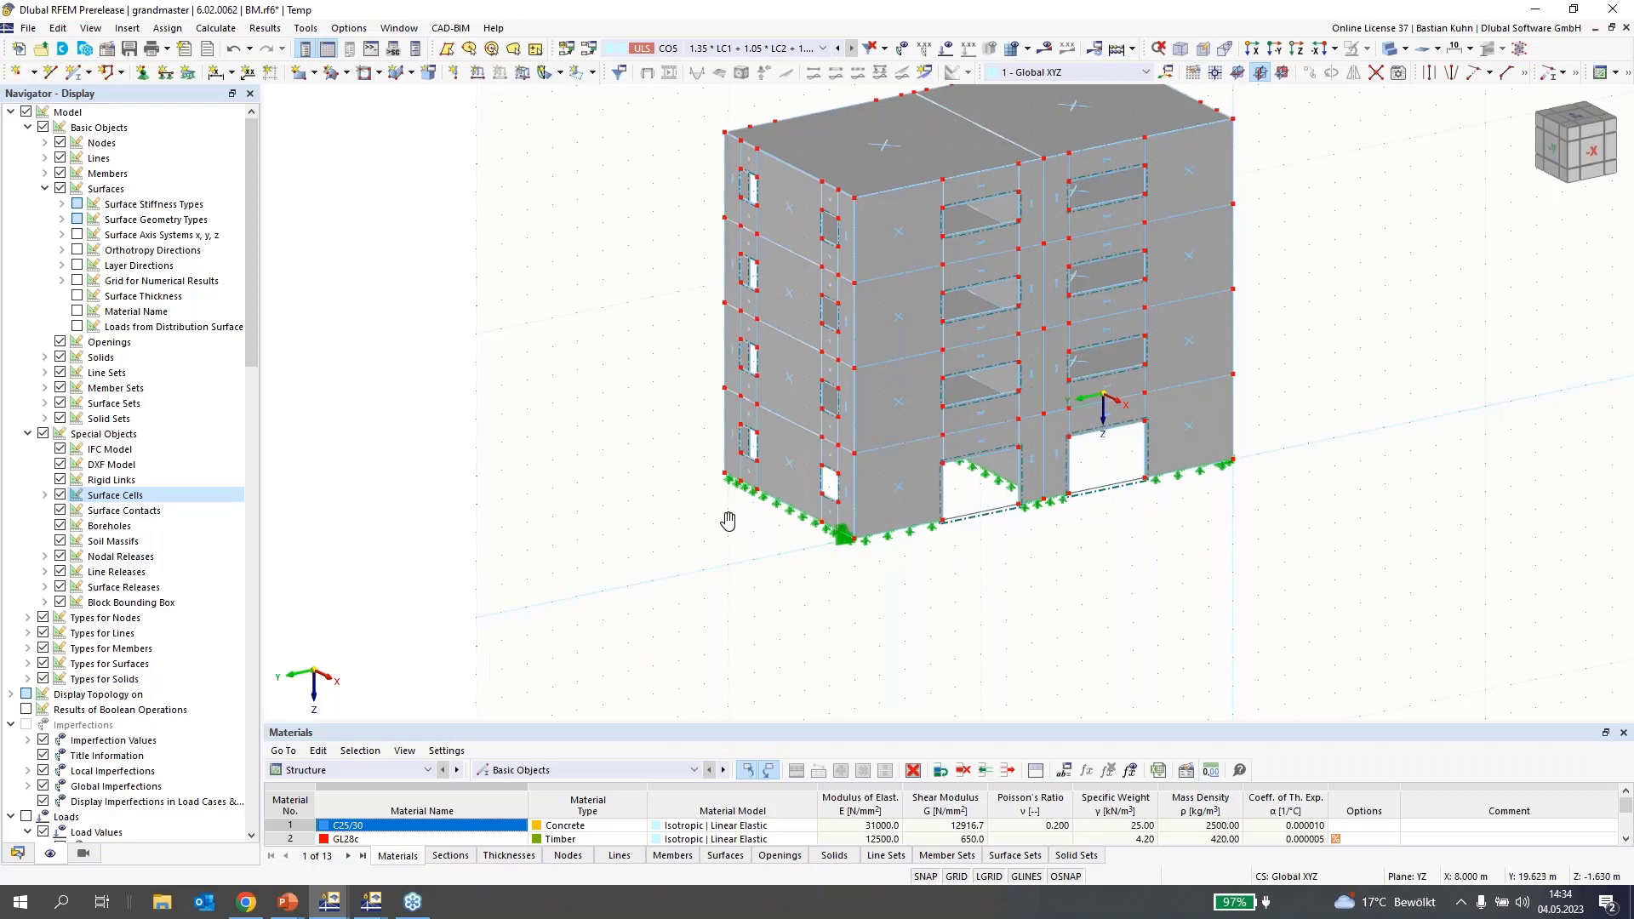
pyautogui.moveTo(729, 521); pyautogui.dragTo(1054, 553, button='middle')
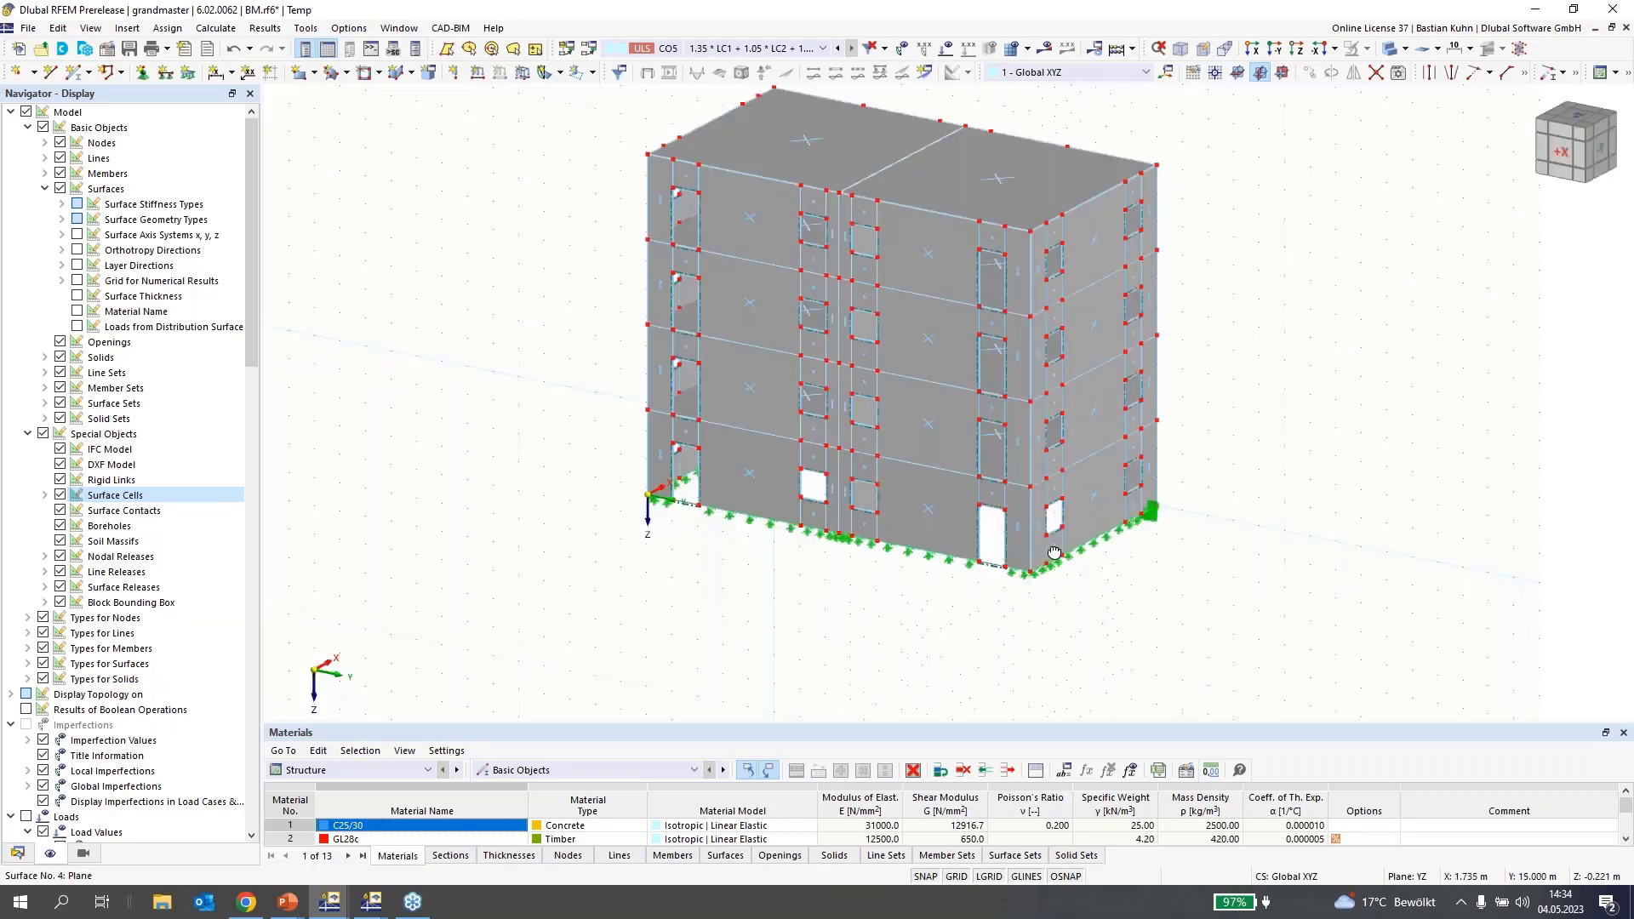
pyautogui.scroll(1, 1055, 553)
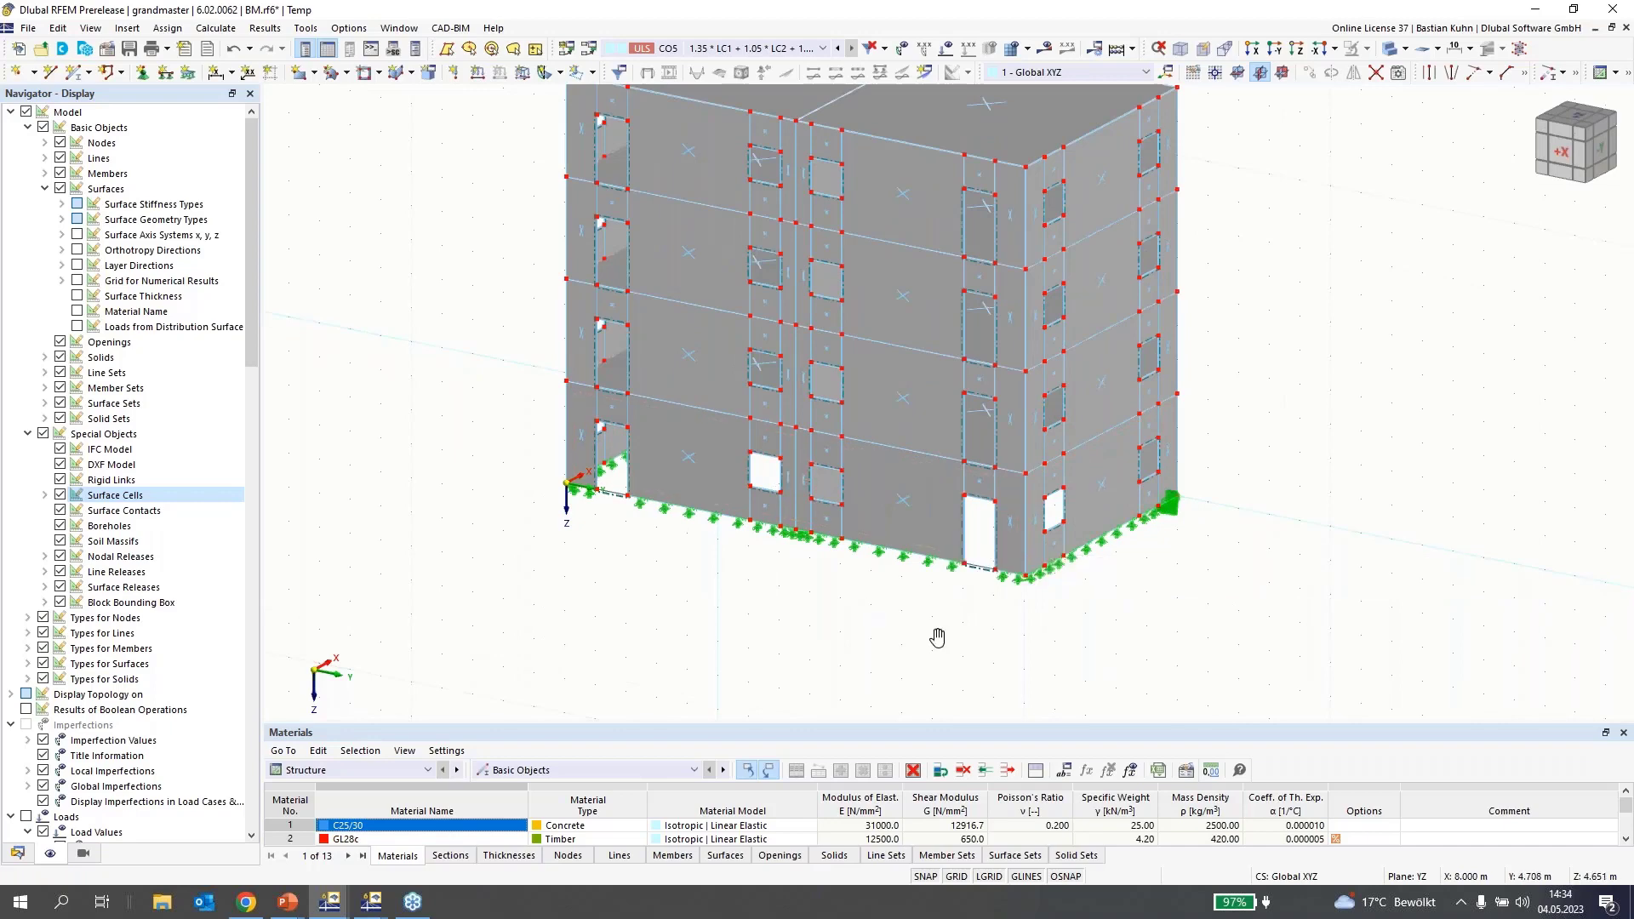
pyautogui.moveTo(989, 661); pyautogui.dragTo(1162, 752, button='middle')
pyautogui.keyDown('ctrl'); pyautogui.moveTo(1032, 678); pyautogui.dragTo(672, 670, button='middle'); pyautogui.keyUp('ctrl')
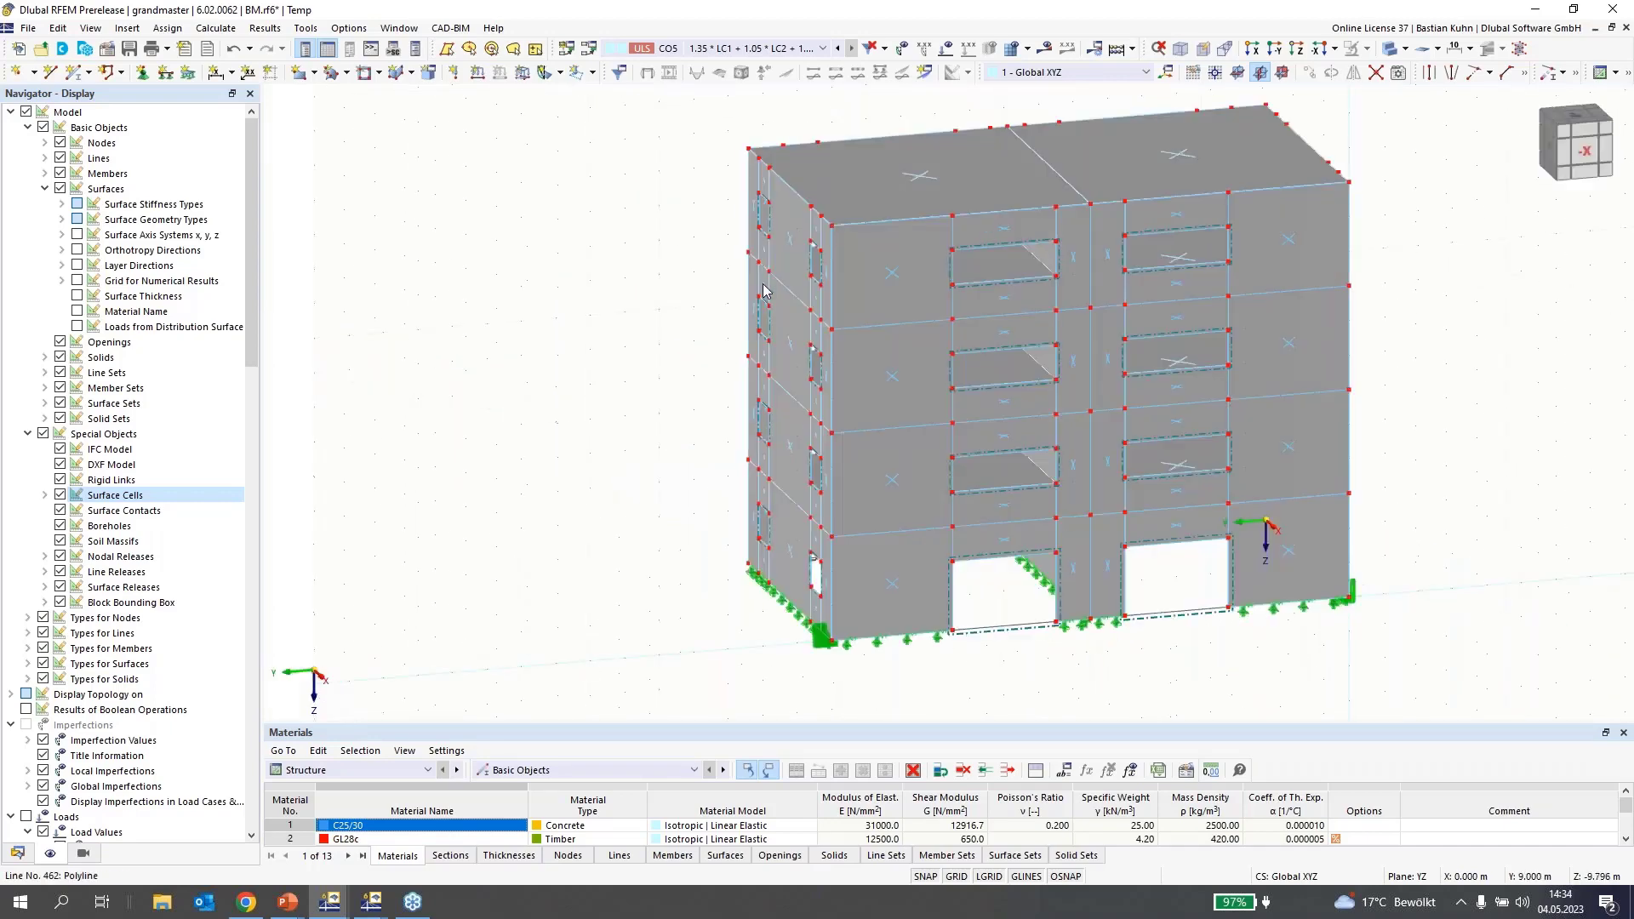
# - Start a new building story in the Building Model data and show the actual model in its preview
pyautogui.click(18, 854)
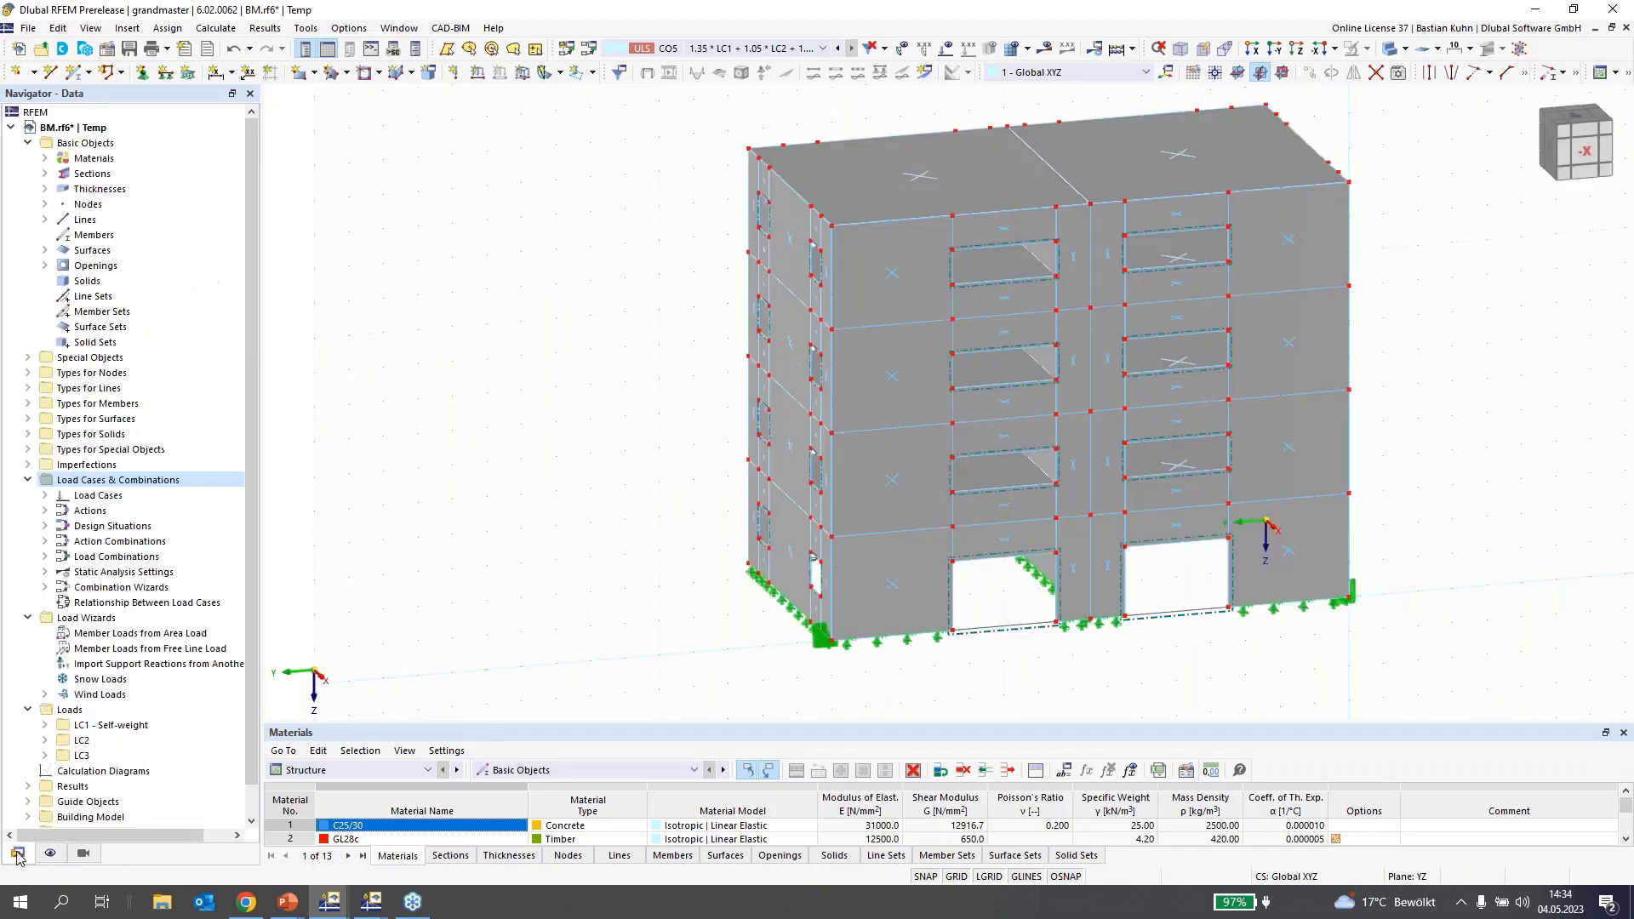
pyautogui.scroll(-1, 116, 790)
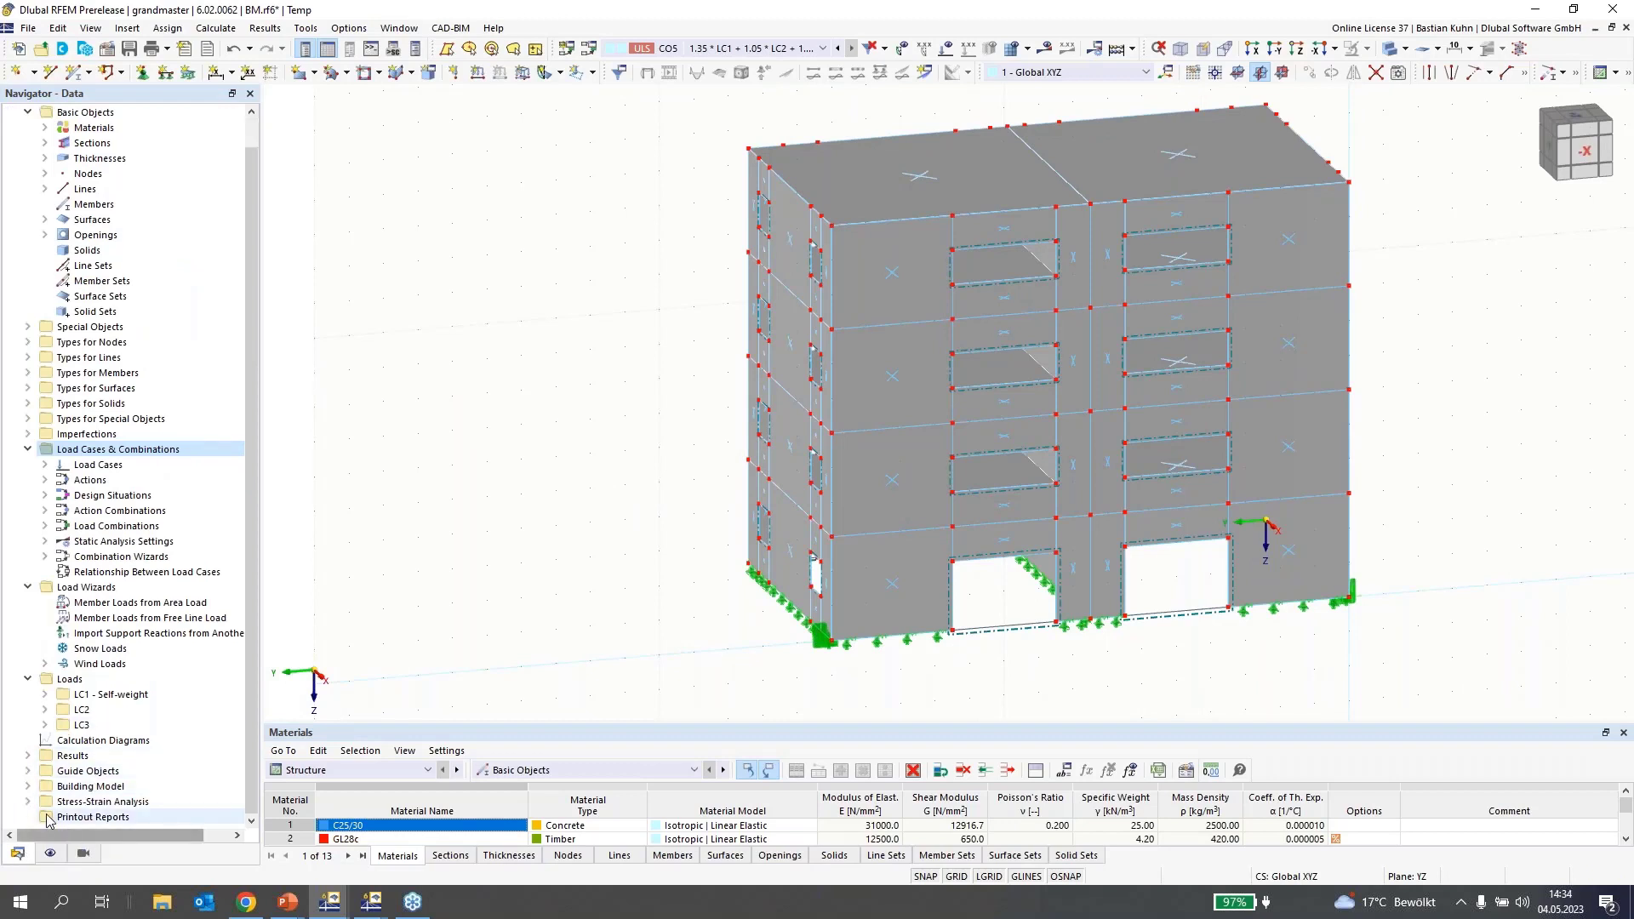
pyautogui.click(28, 786)
pyautogui.scroll(-2, 68, 791)
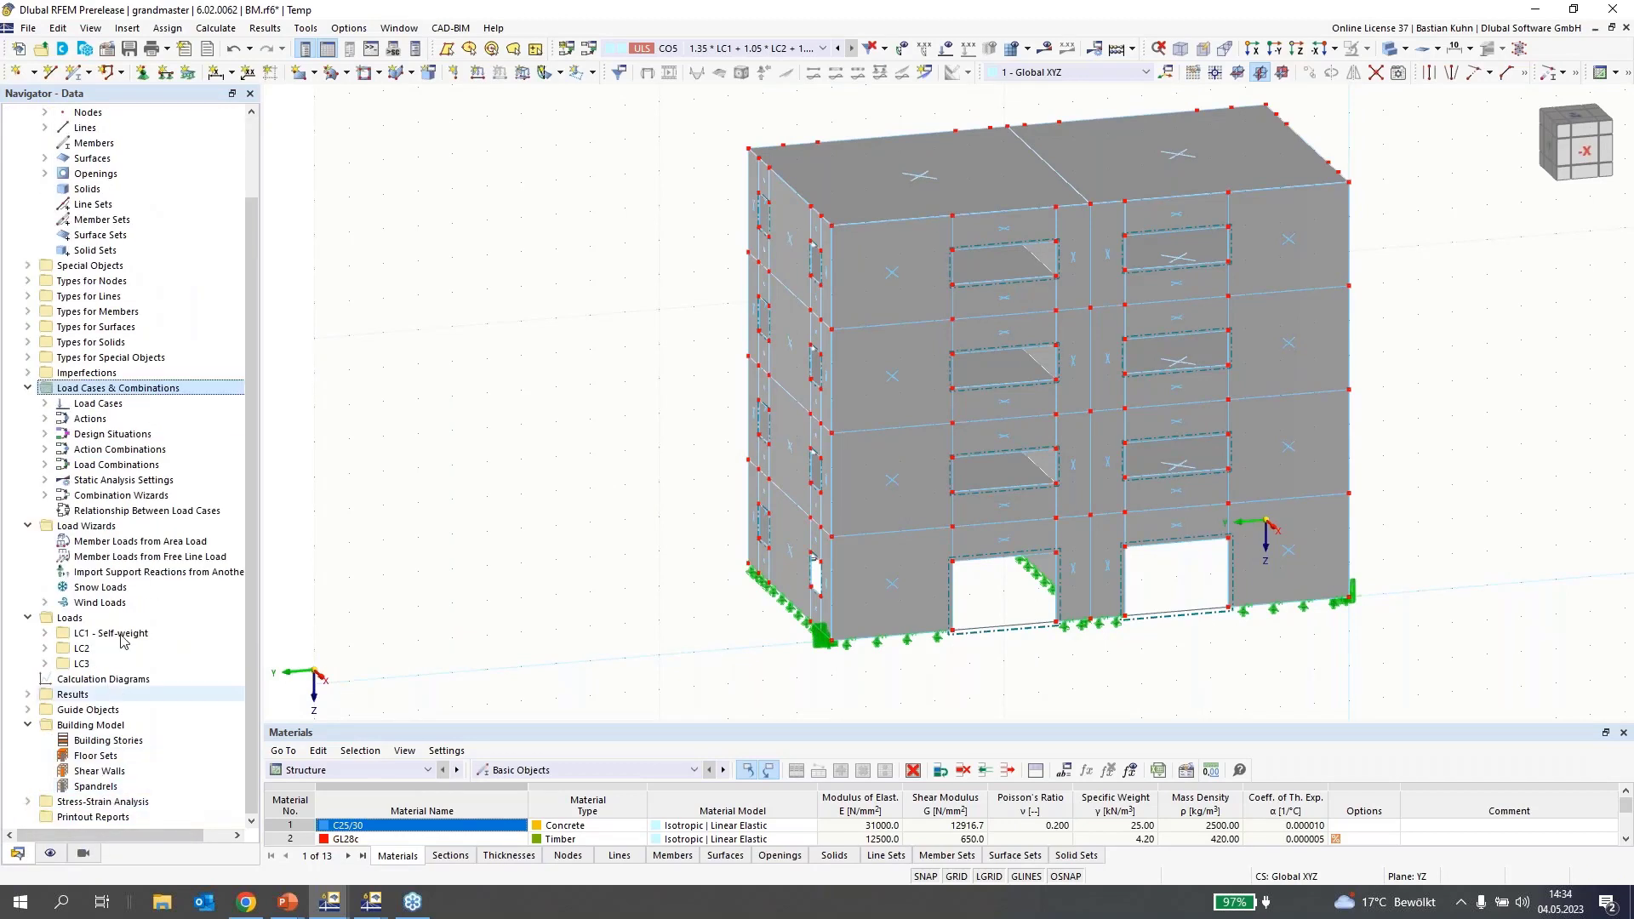
pyautogui.click(86, 743)
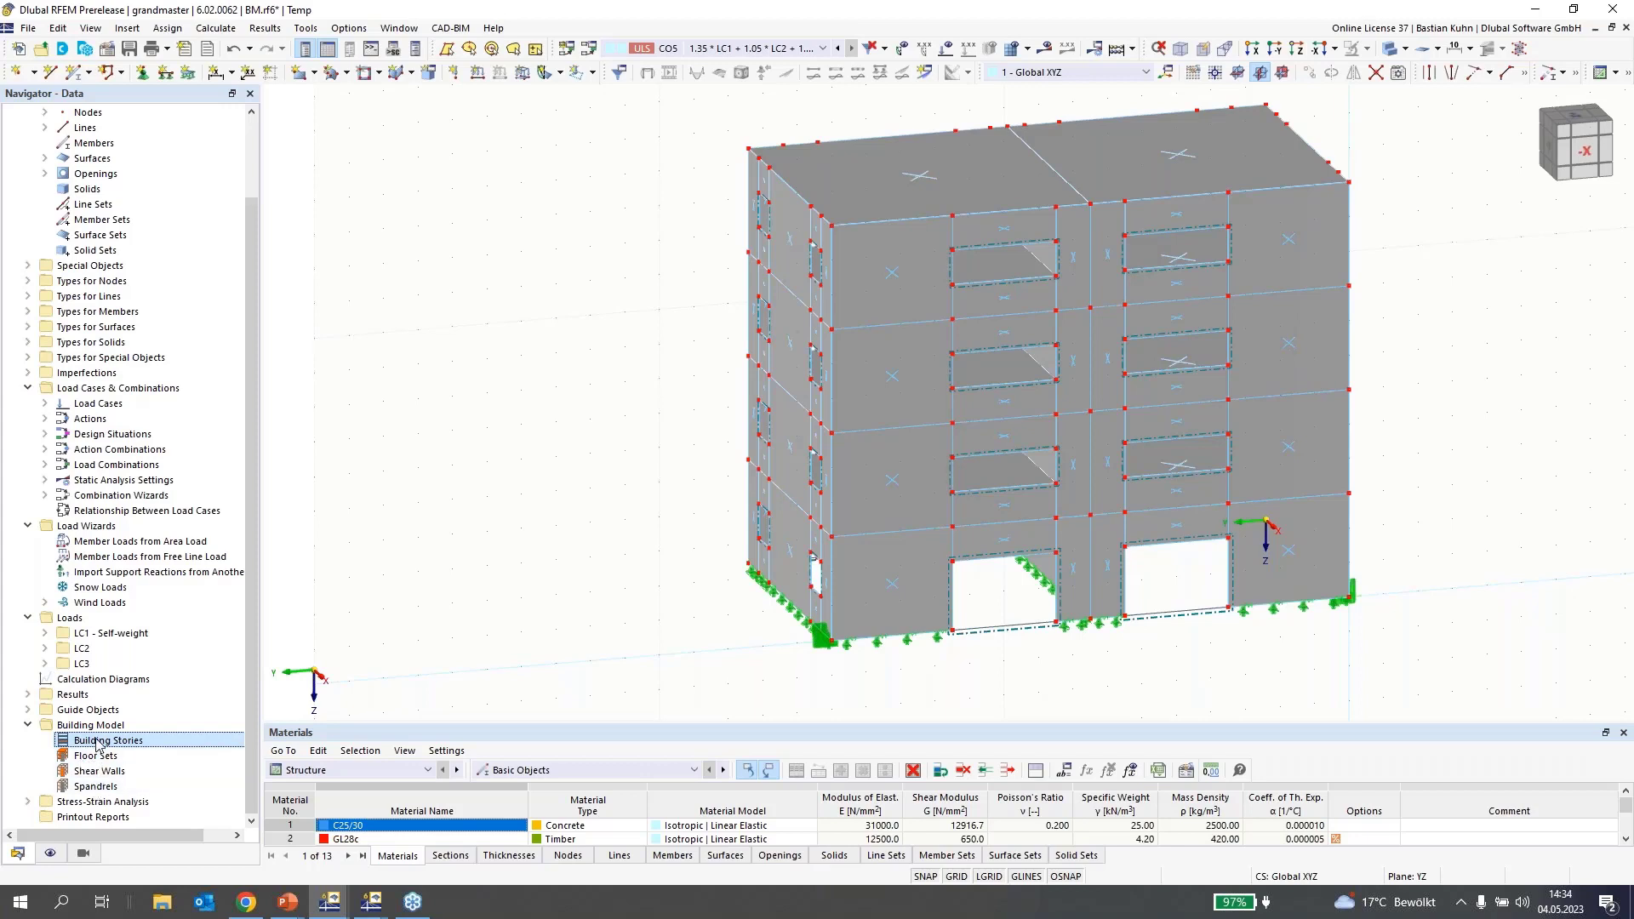
pyautogui.rightClick(96, 743)
pyautogui.click(128, 762)
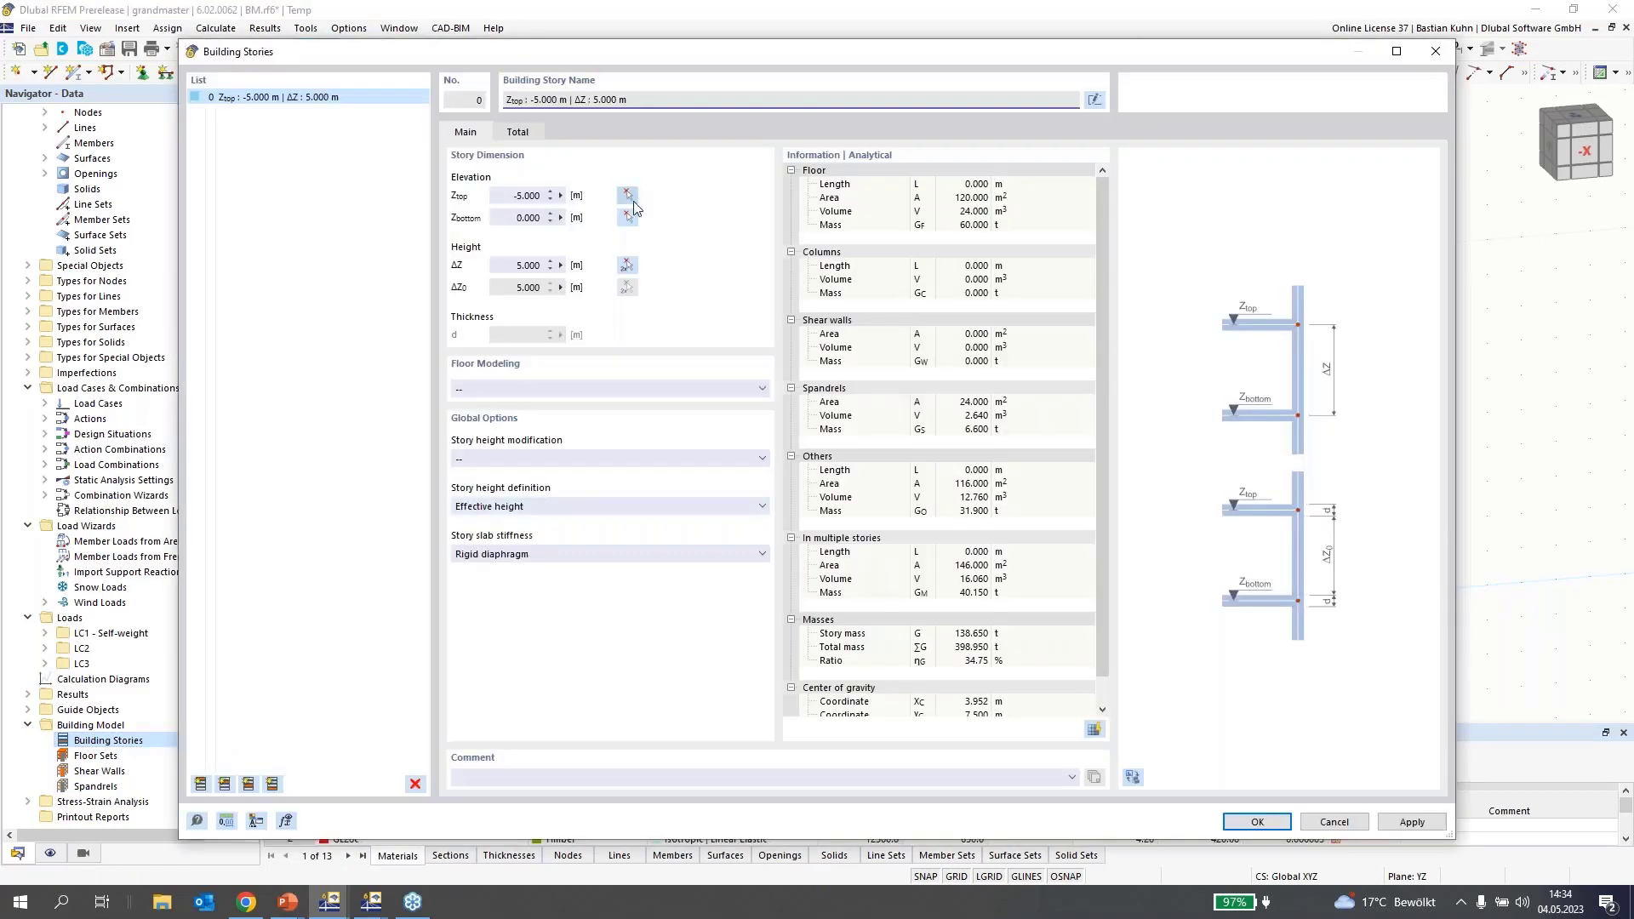
pyautogui.click(1132, 777)
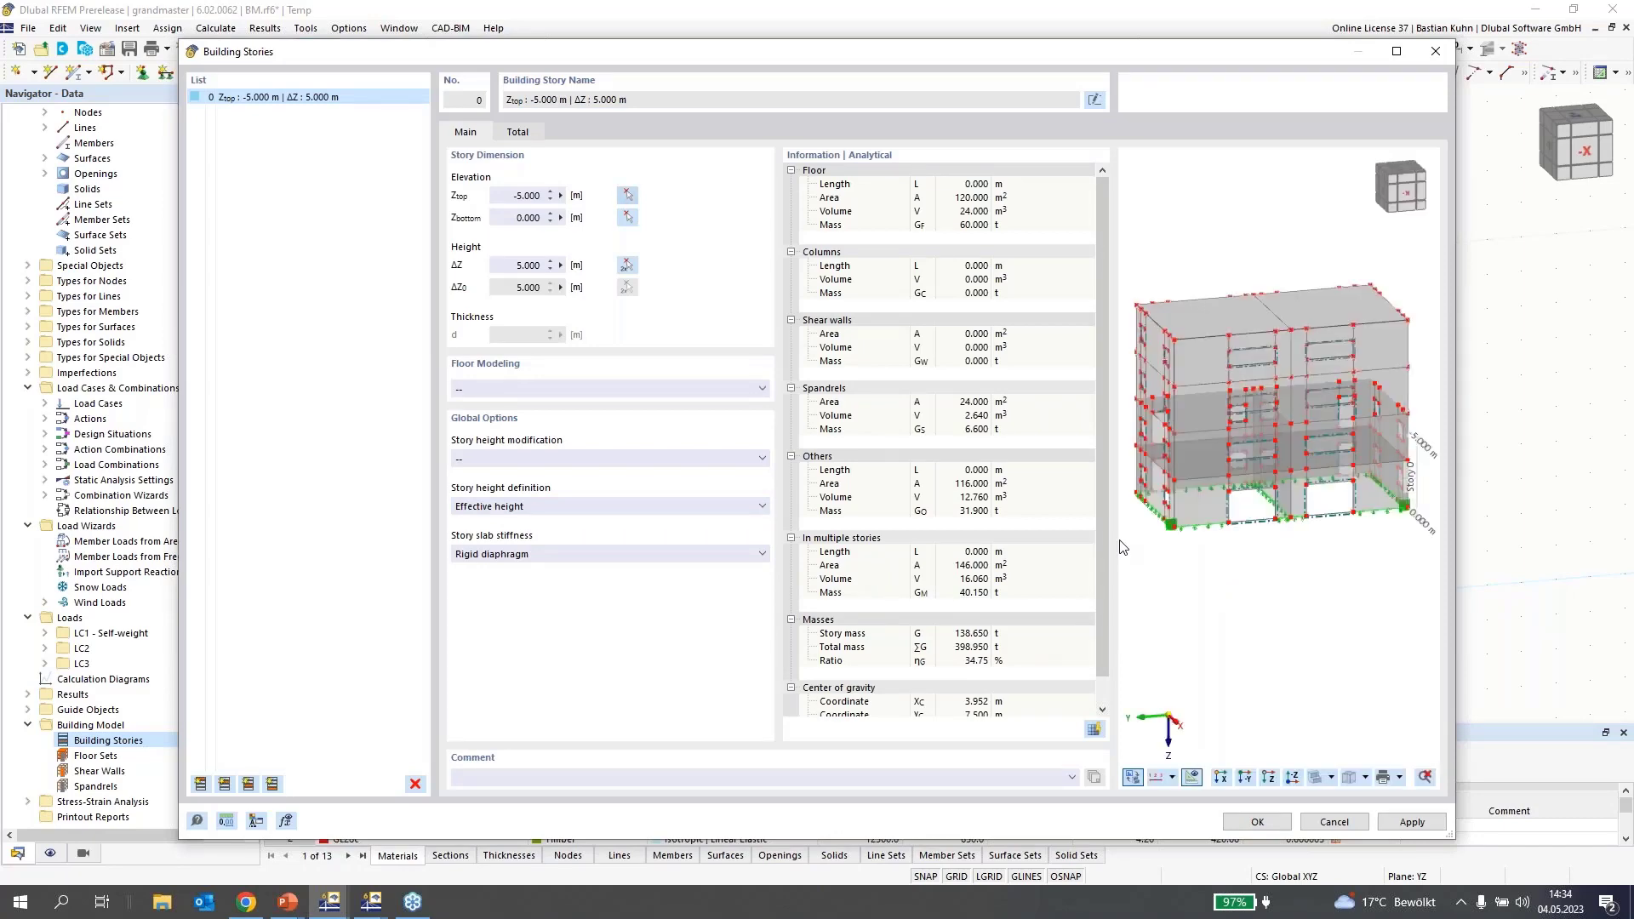
# - Set the top elevation of story 0 to -3.000 m by picking the facade corner node at the first floor level
pyautogui.click(627, 195)
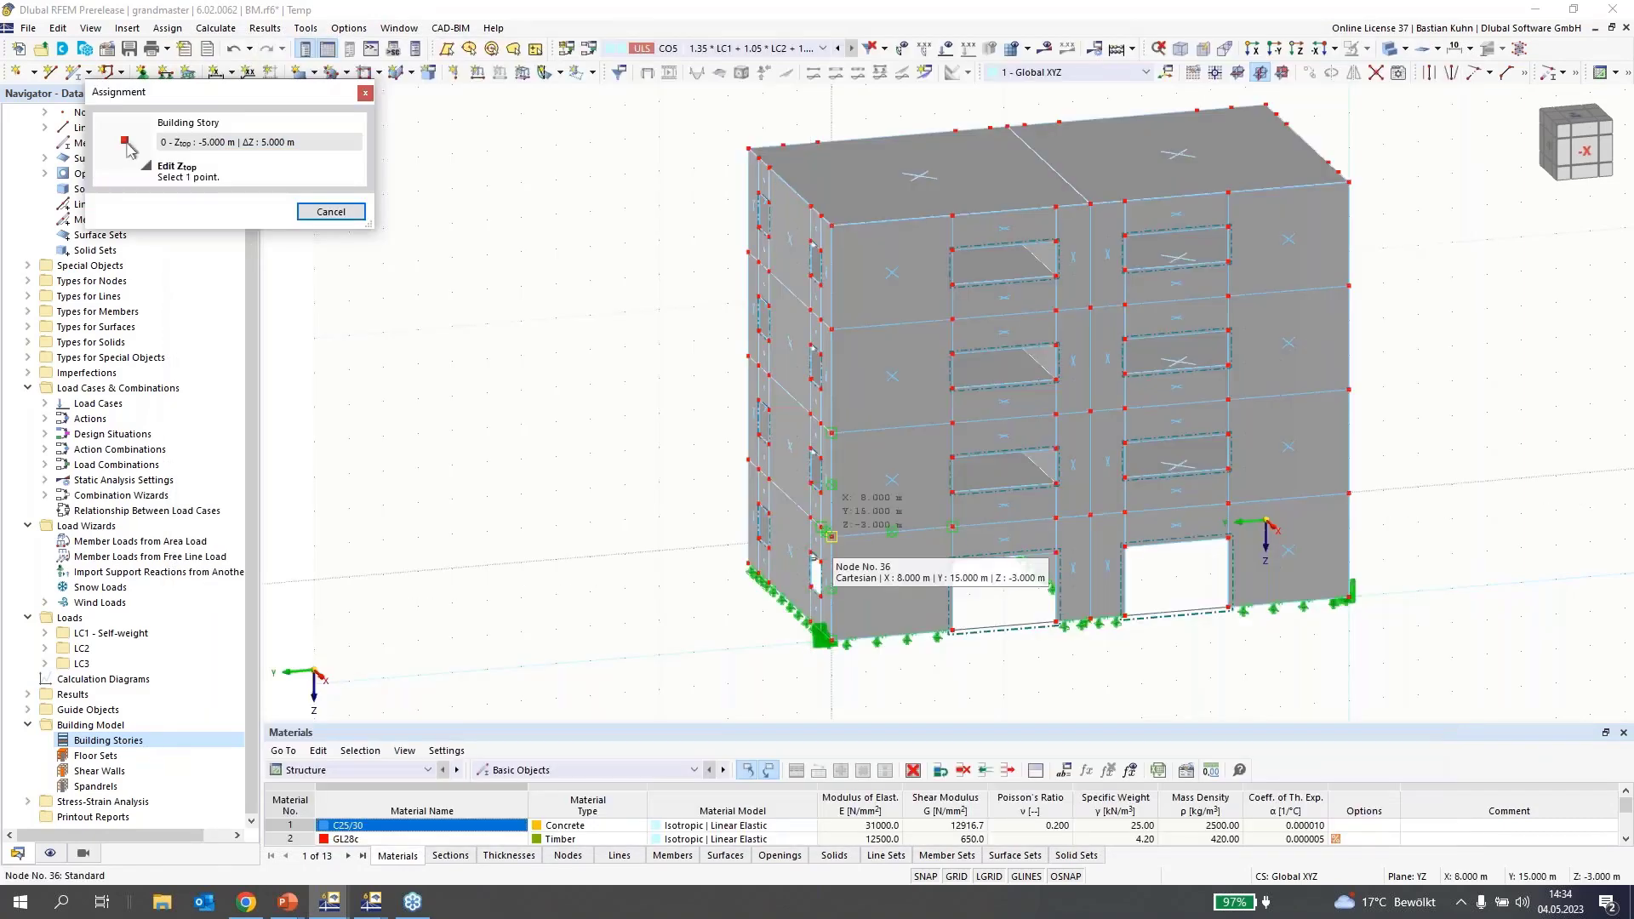
pyautogui.click(832, 537)
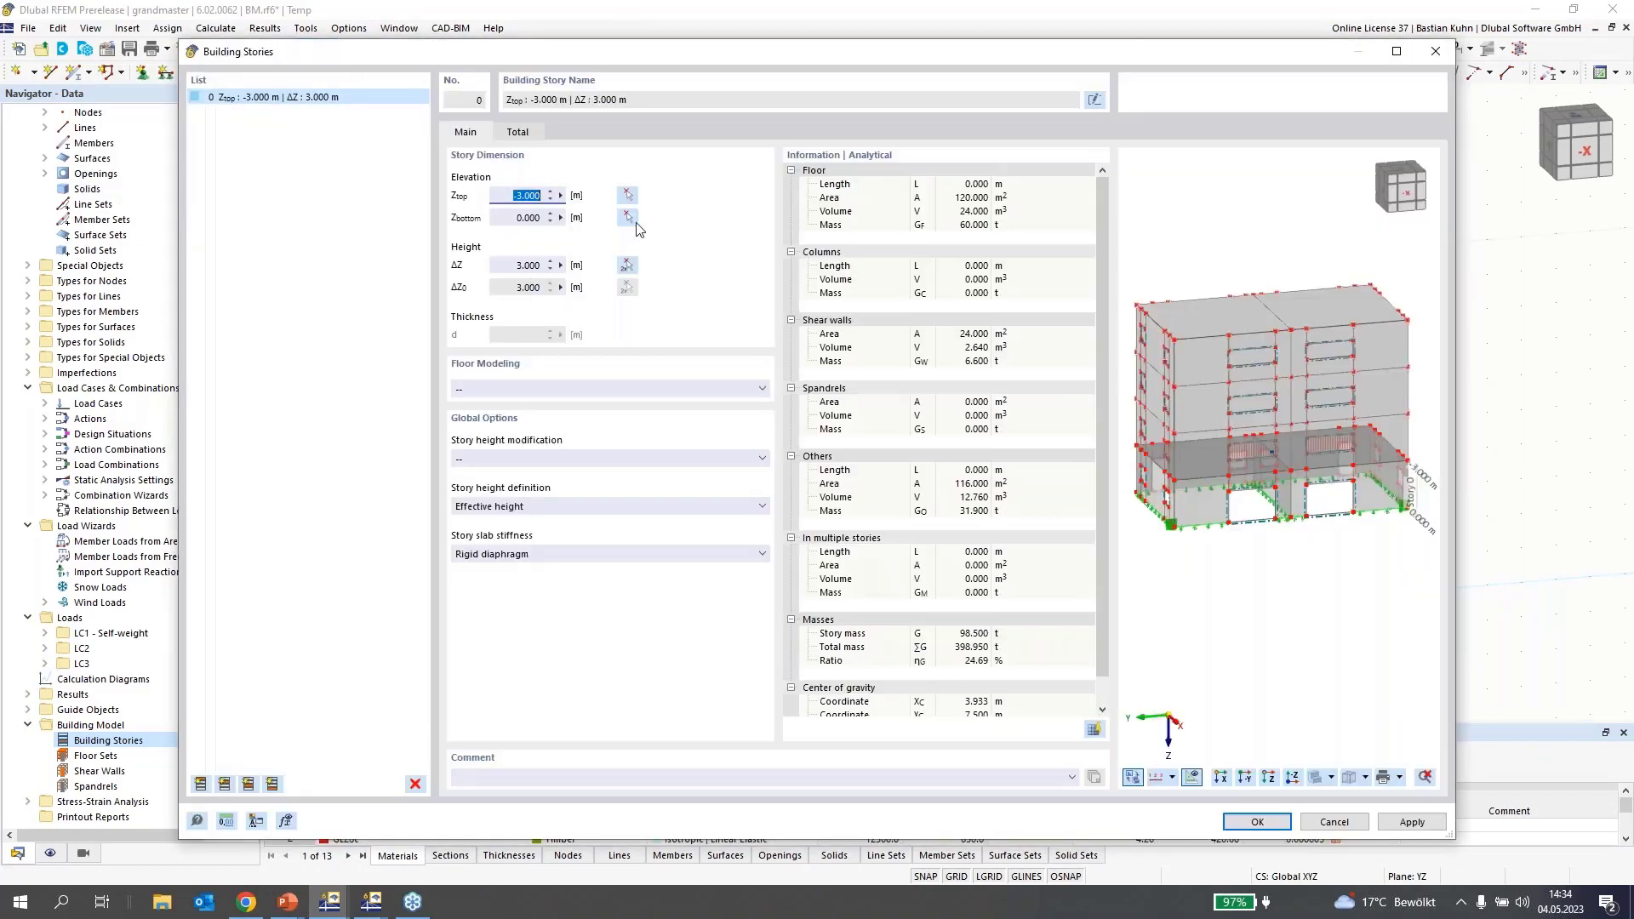
pyautogui.scroll(2, 1210, 492)
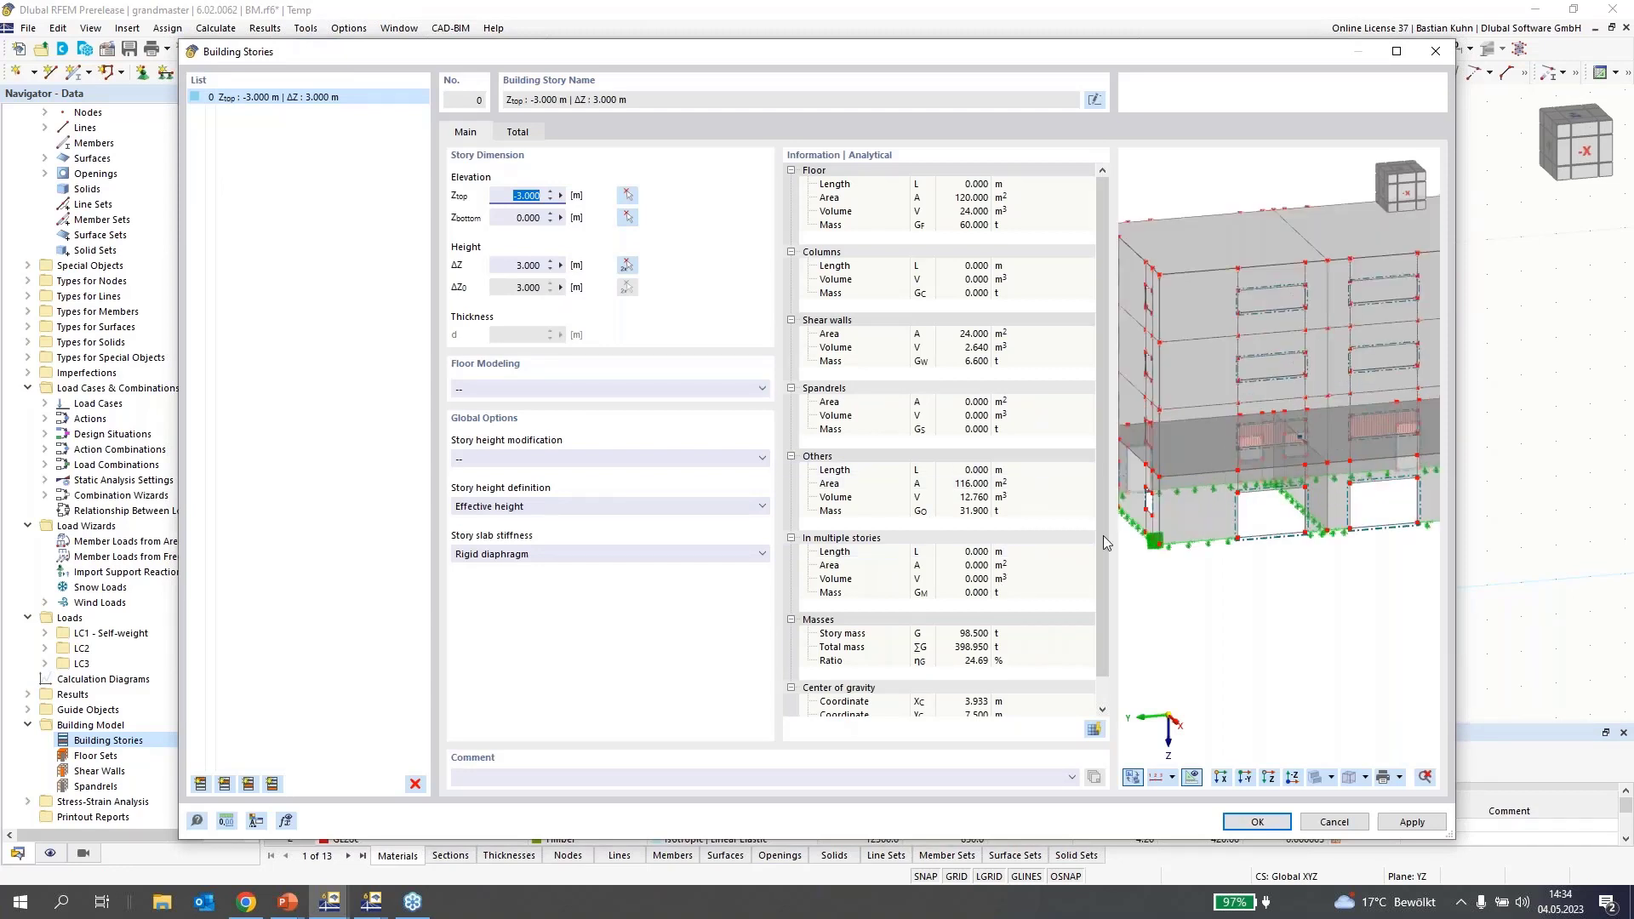
# - Leave the floor modeling of story 0 unassigned and set its story slab stiffness to --
pyautogui.click(568, 385)
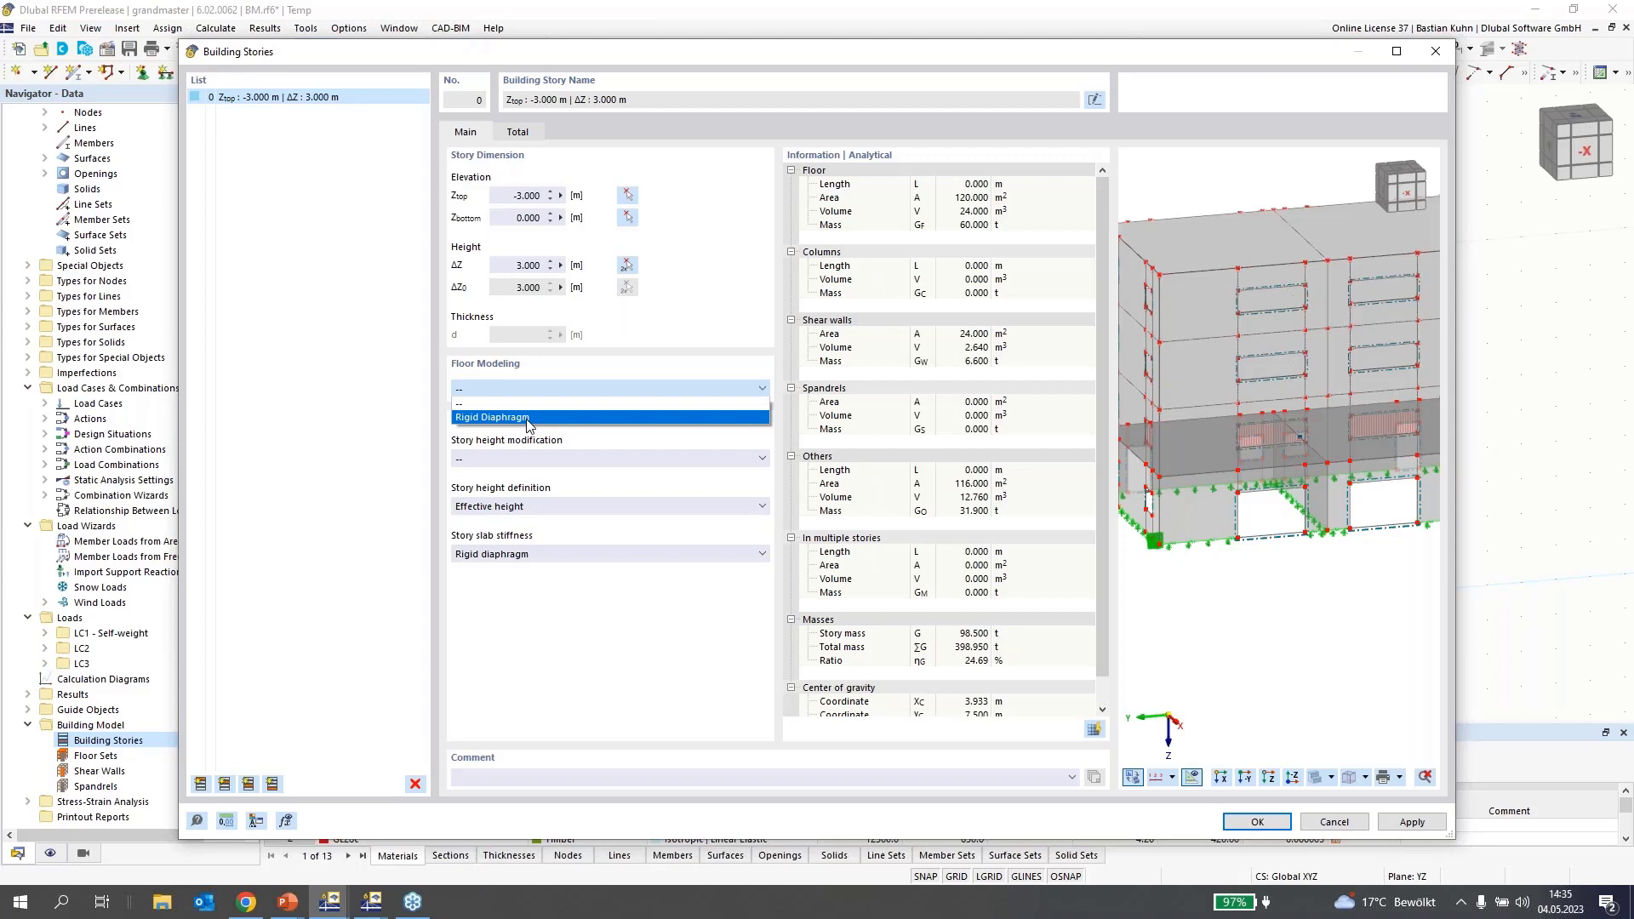
pyautogui.click(586, 366)
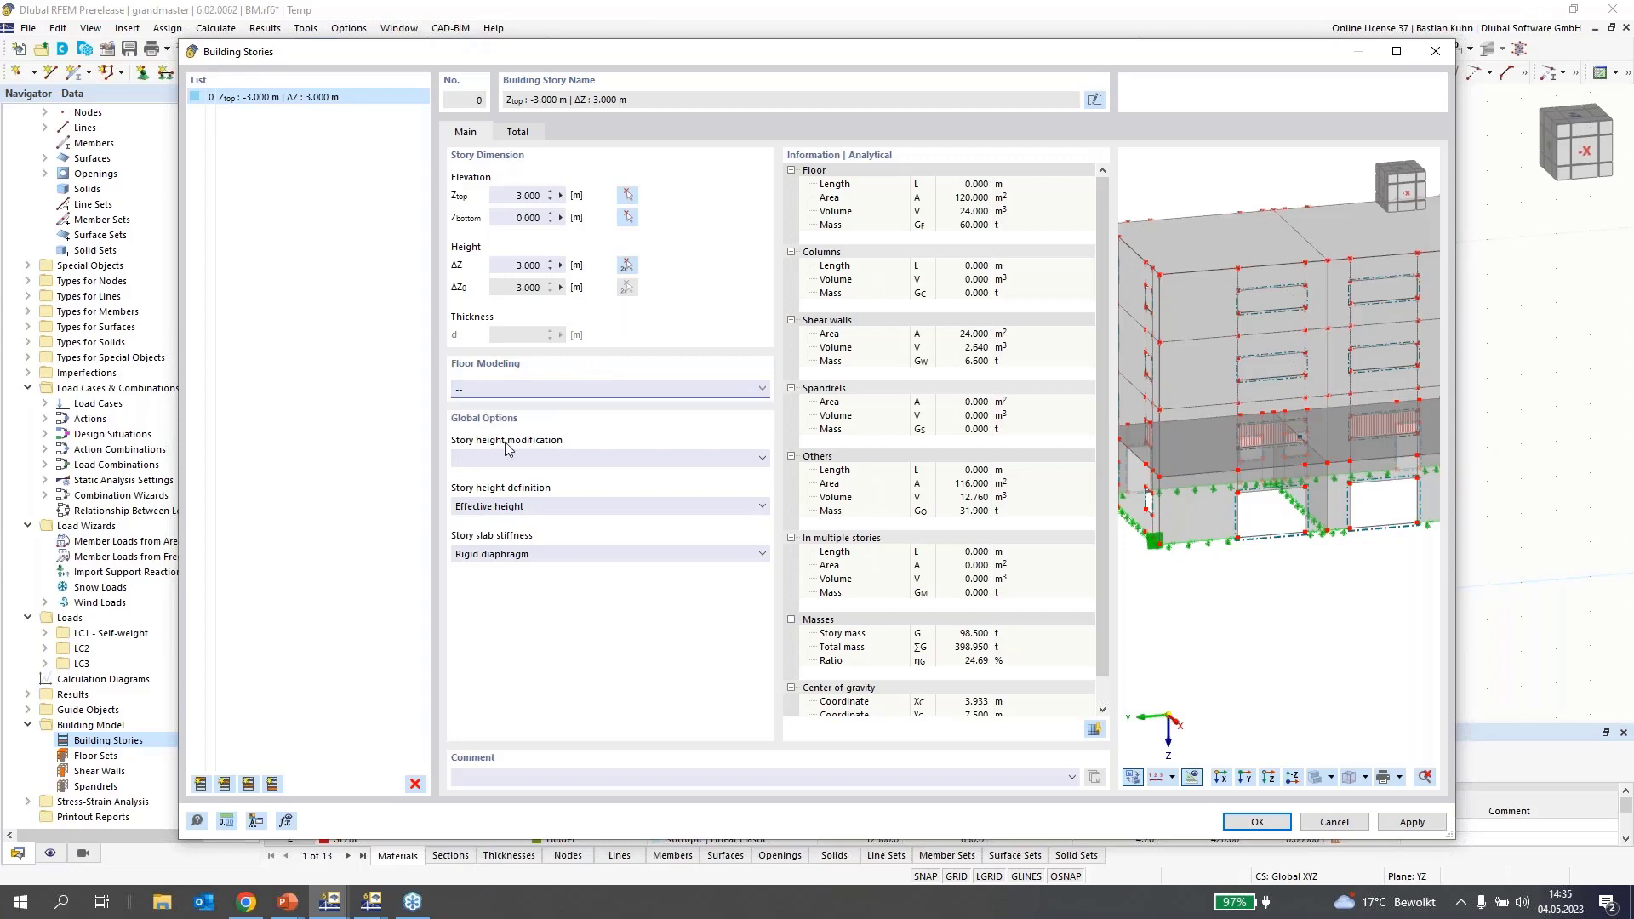
pyautogui.click(559, 554)
pyautogui.click(552, 569)
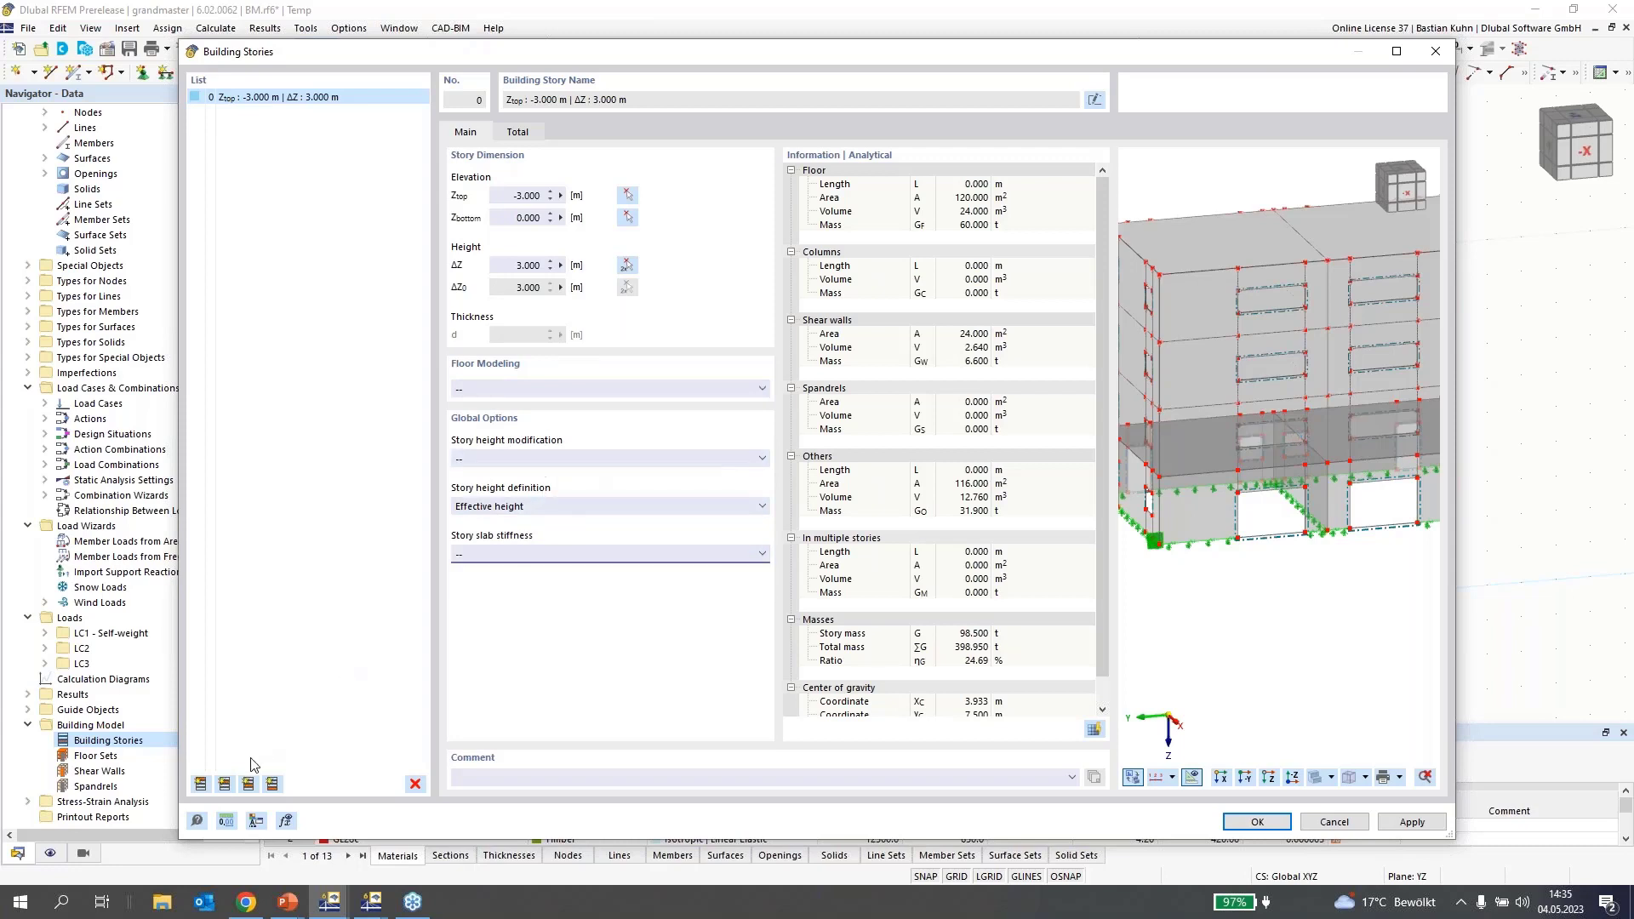
# - Add three more 3.000 m high stories above story 0, up to a top elevation of -12.000 m
pyautogui.click(226, 788)
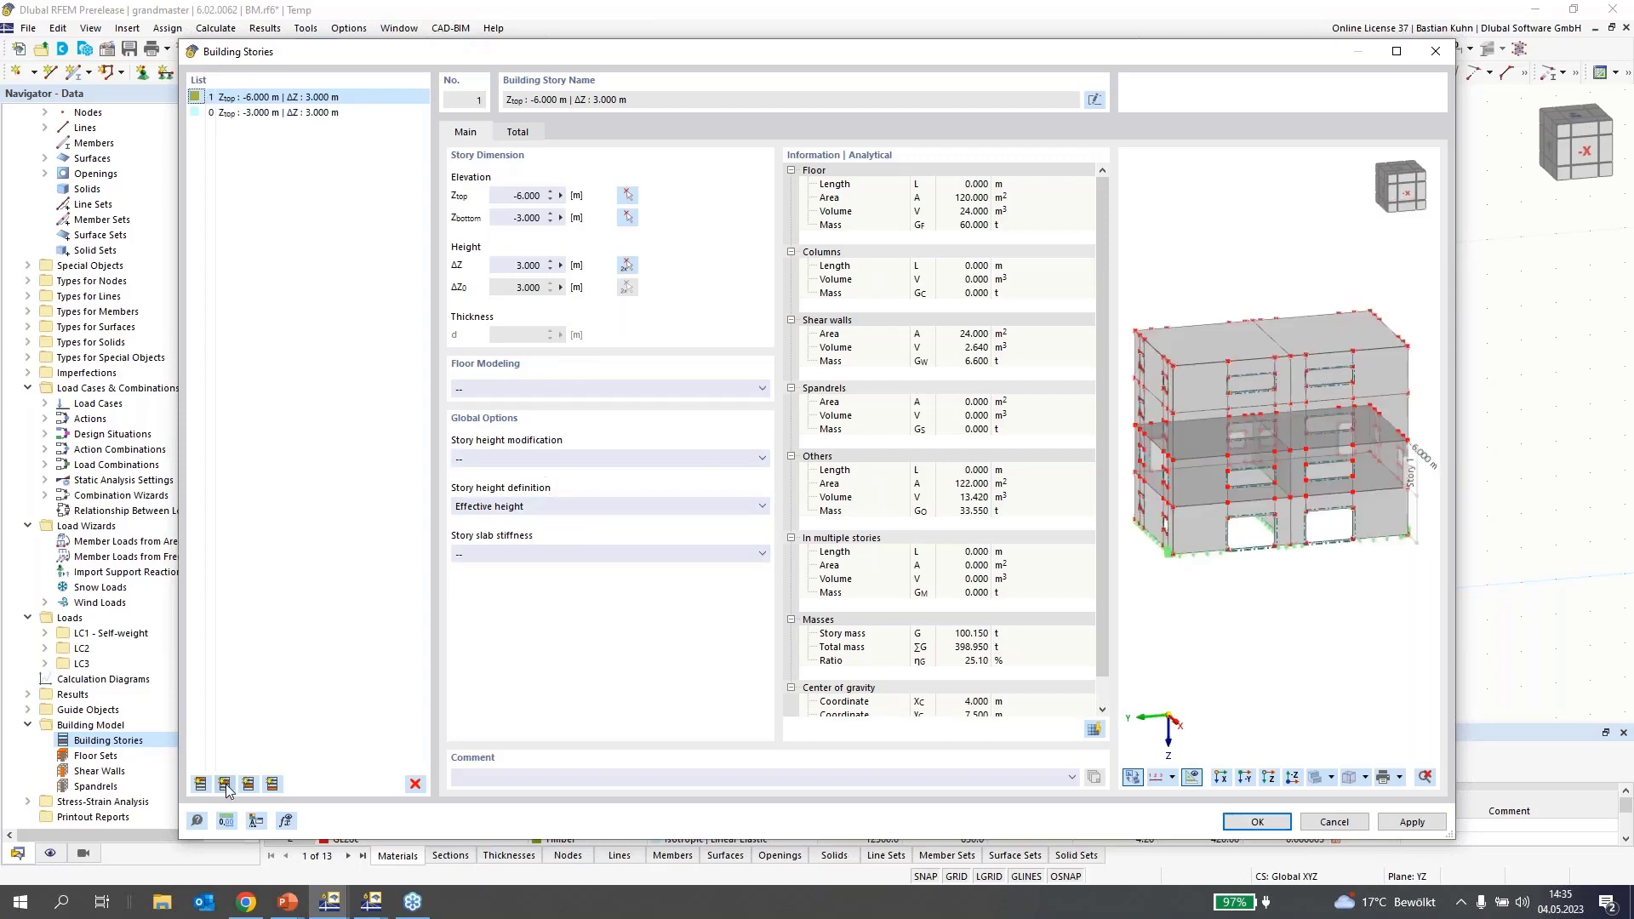
pyautogui.click(226, 788)
pyautogui.click(227, 786)
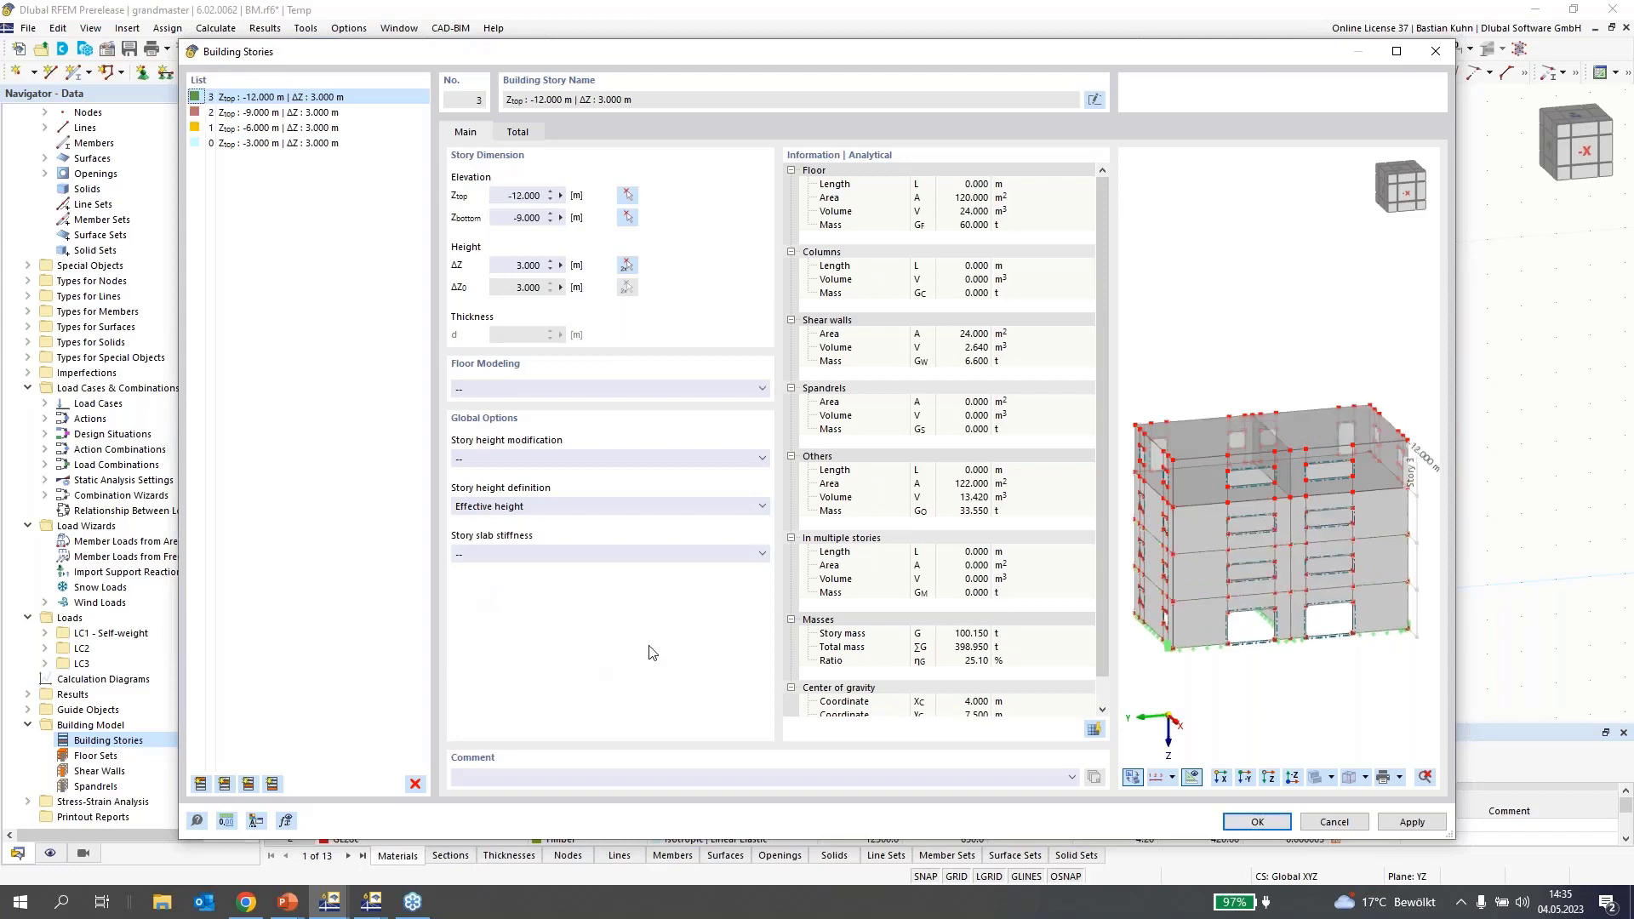
# - Set the floor modeling of the top story to Rigid Diaphragm and apply the building stories to the model
pyautogui.click(677, 388)
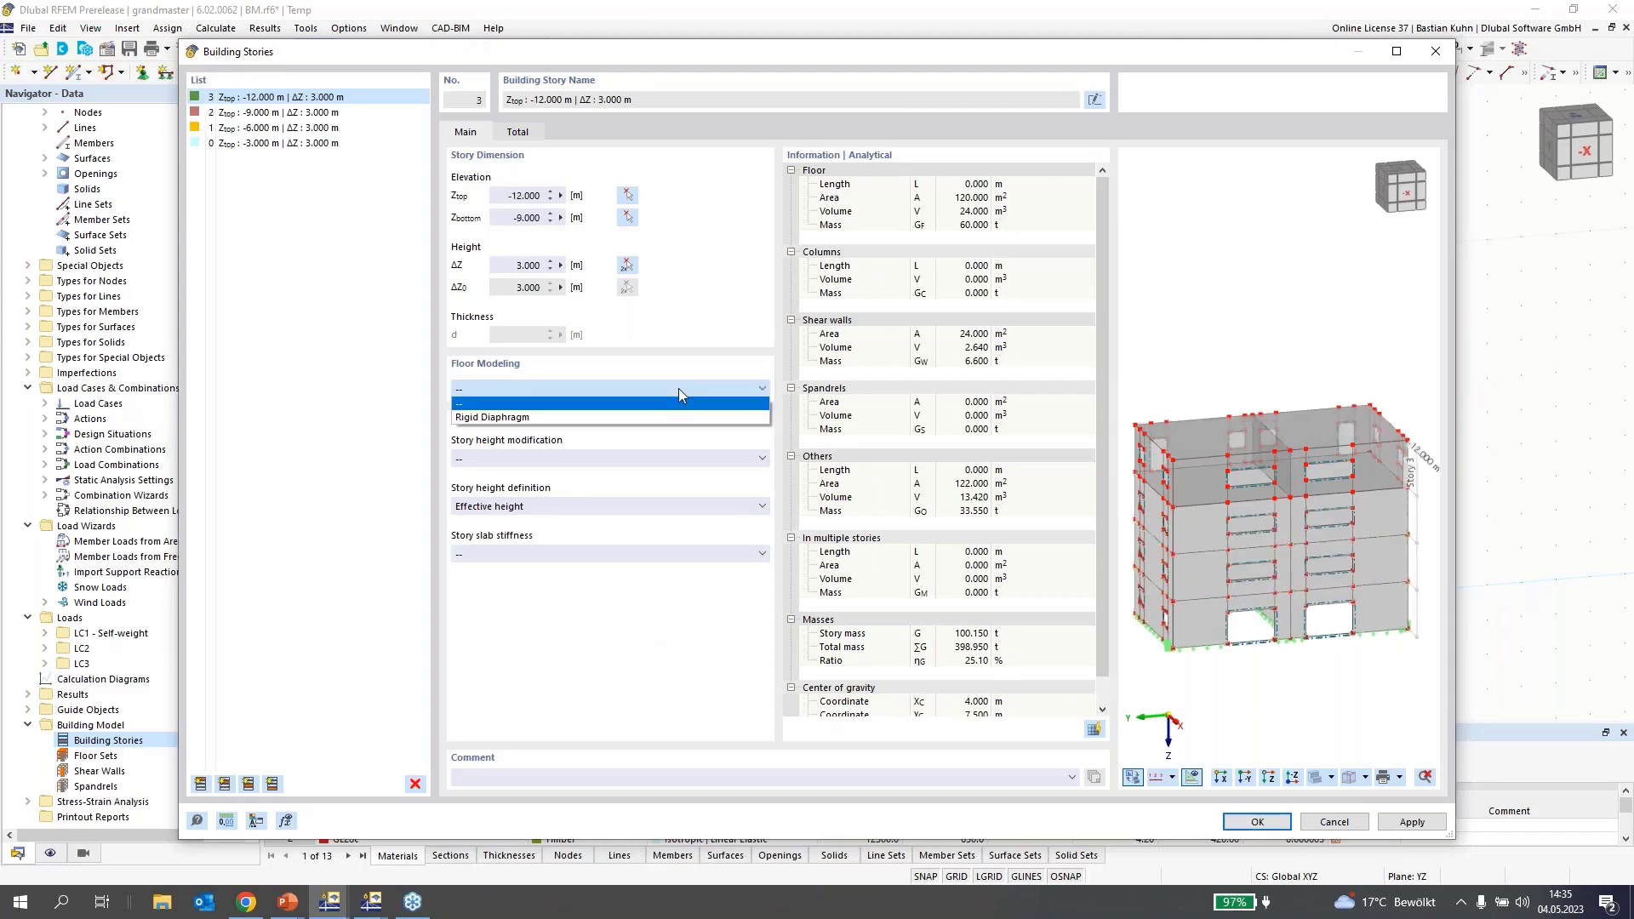
pyautogui.click(675, 435)
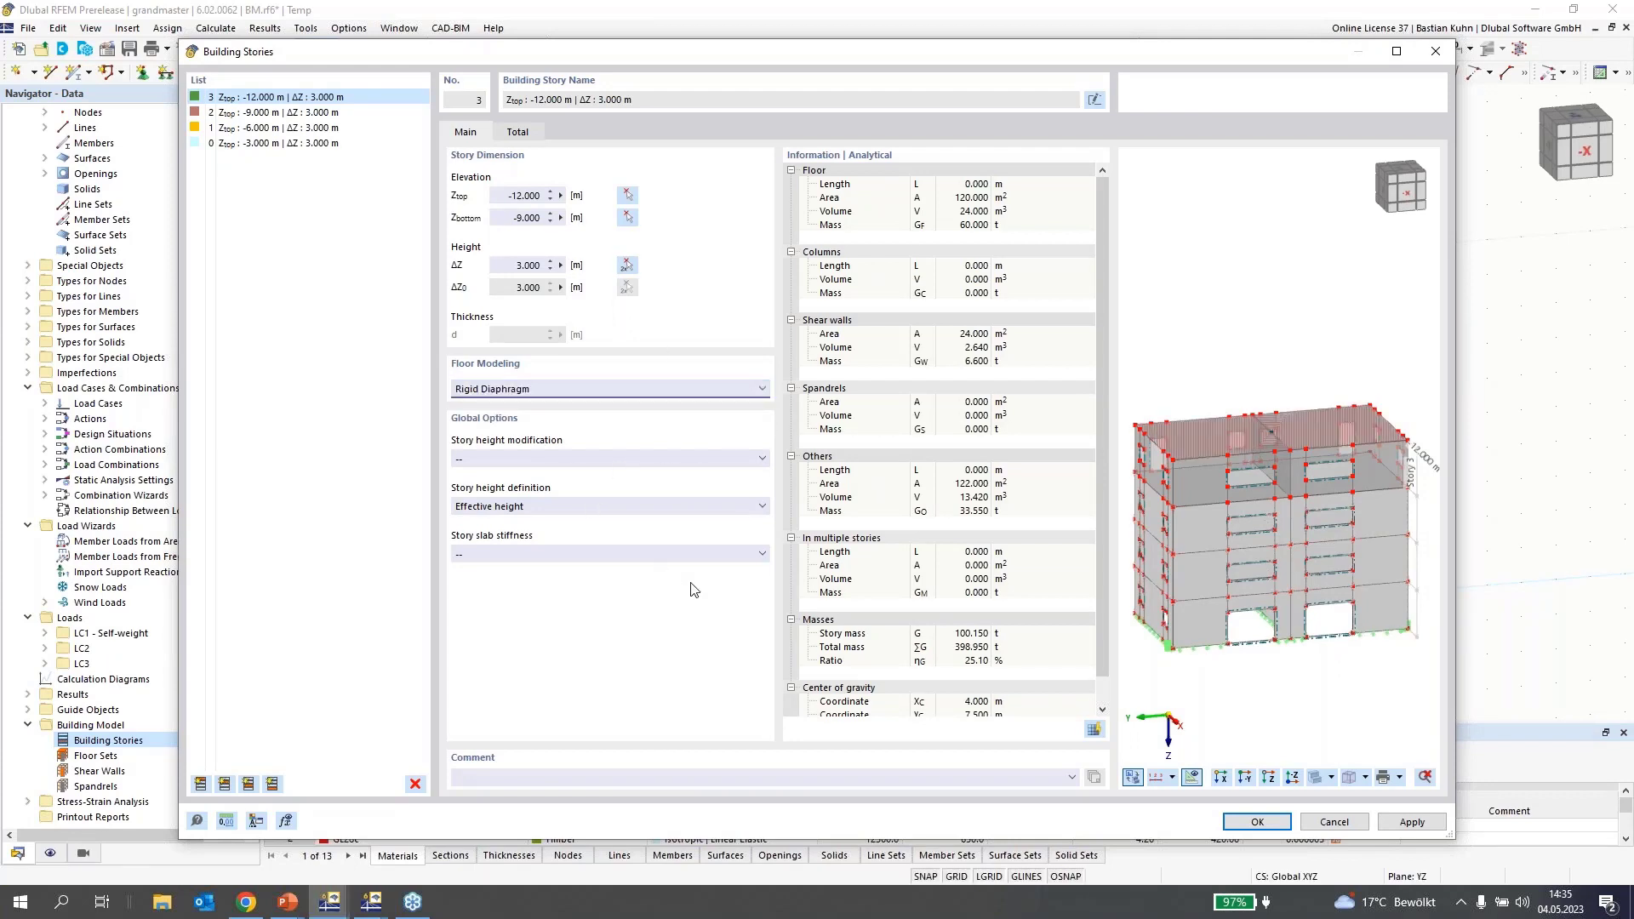
pyautogui.click(1256, 822)
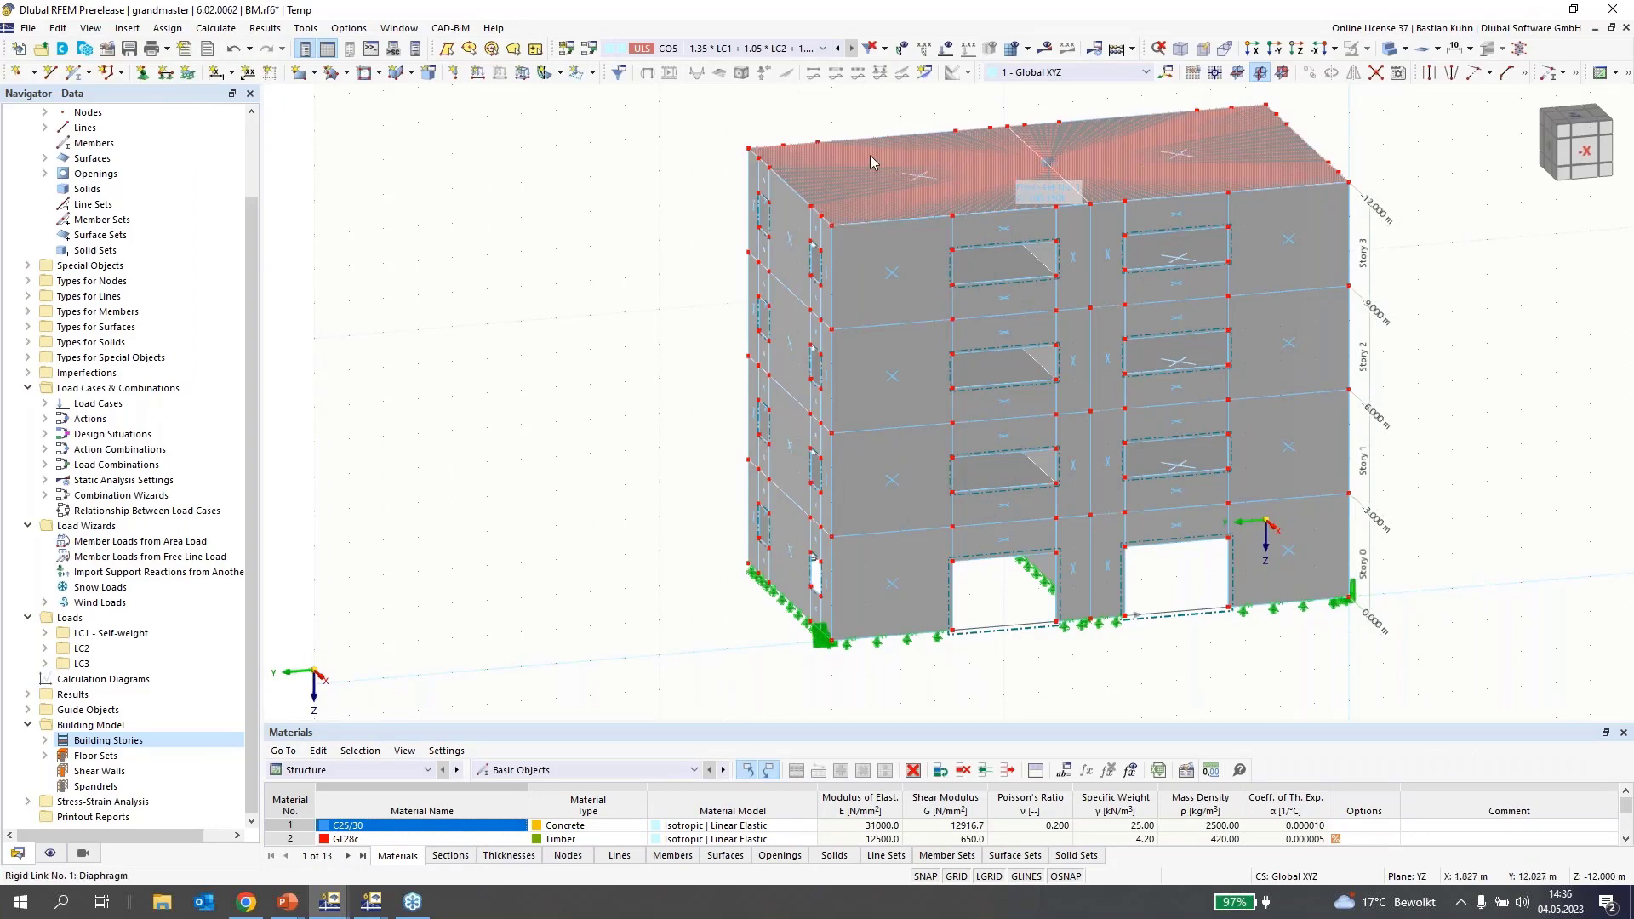
# - Compare the surface properties of the slab at Z = -9.000 m with those of the roof slab, and check the roof's rigid link
pyautogui.scroll(5, 870, 155)
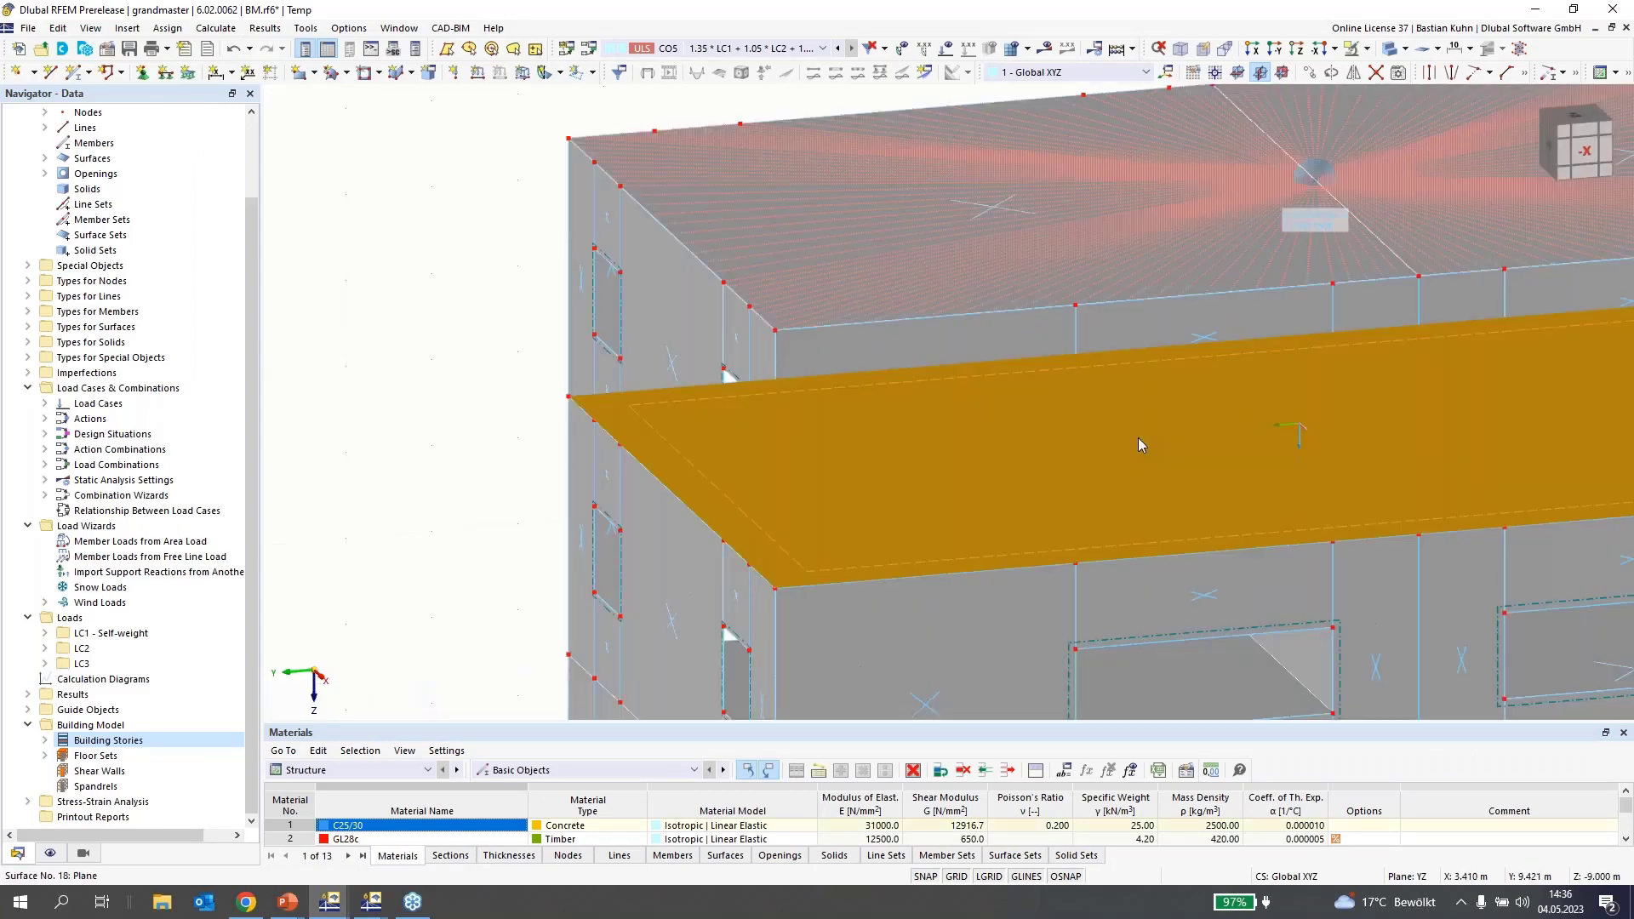
pyautogui.doubleClick(1140, 443)
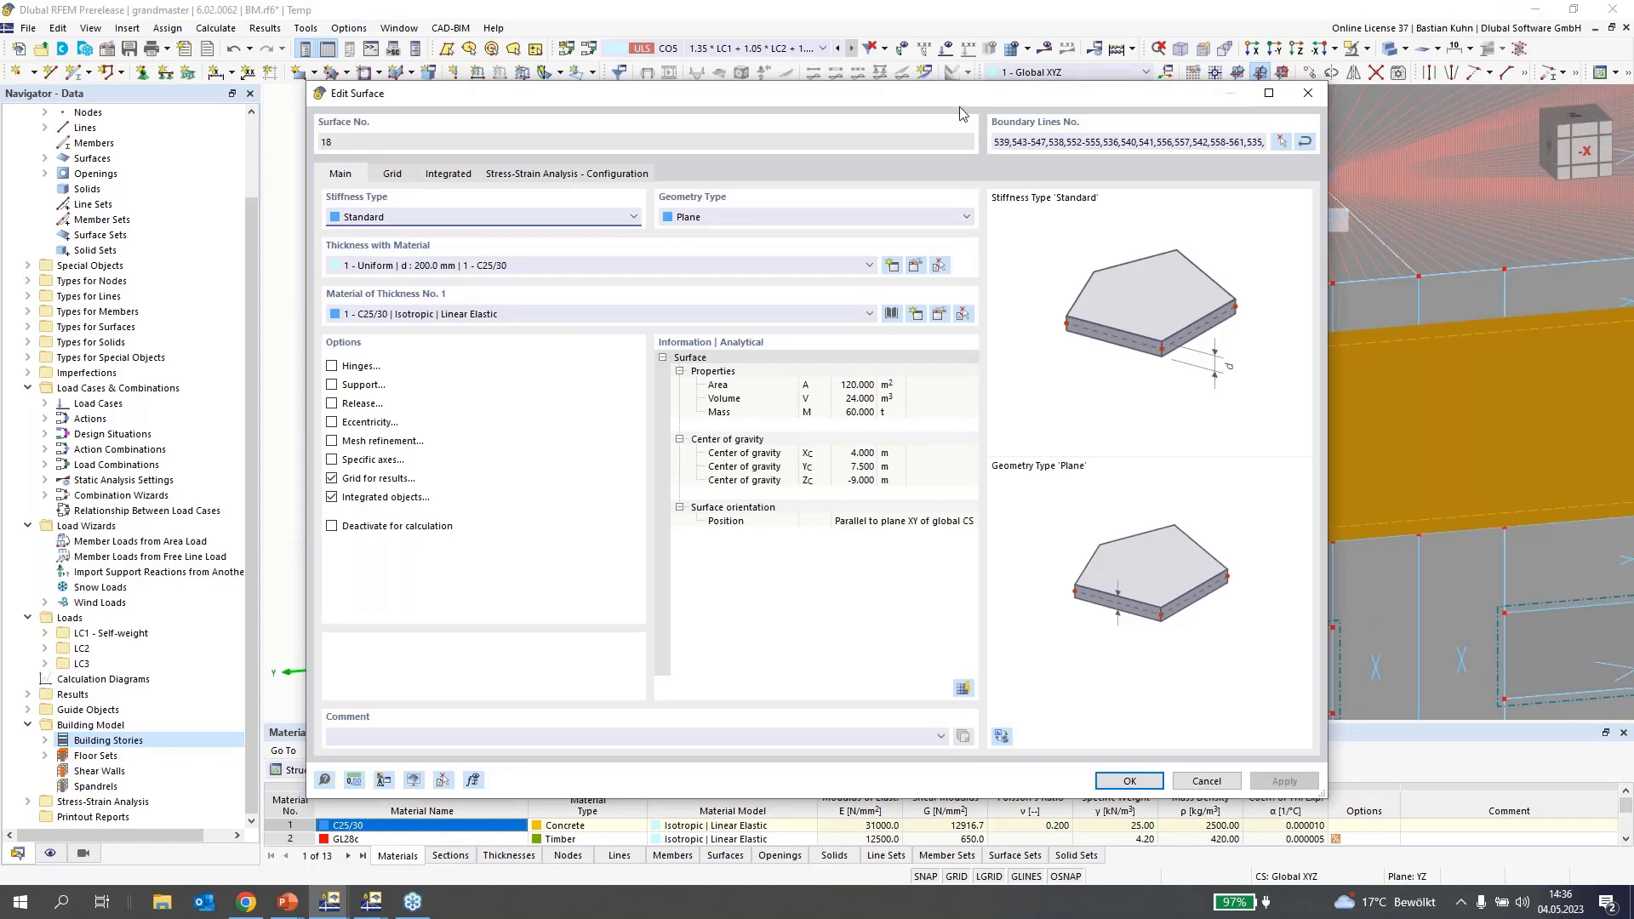
pyautogui.click(1307, 96)
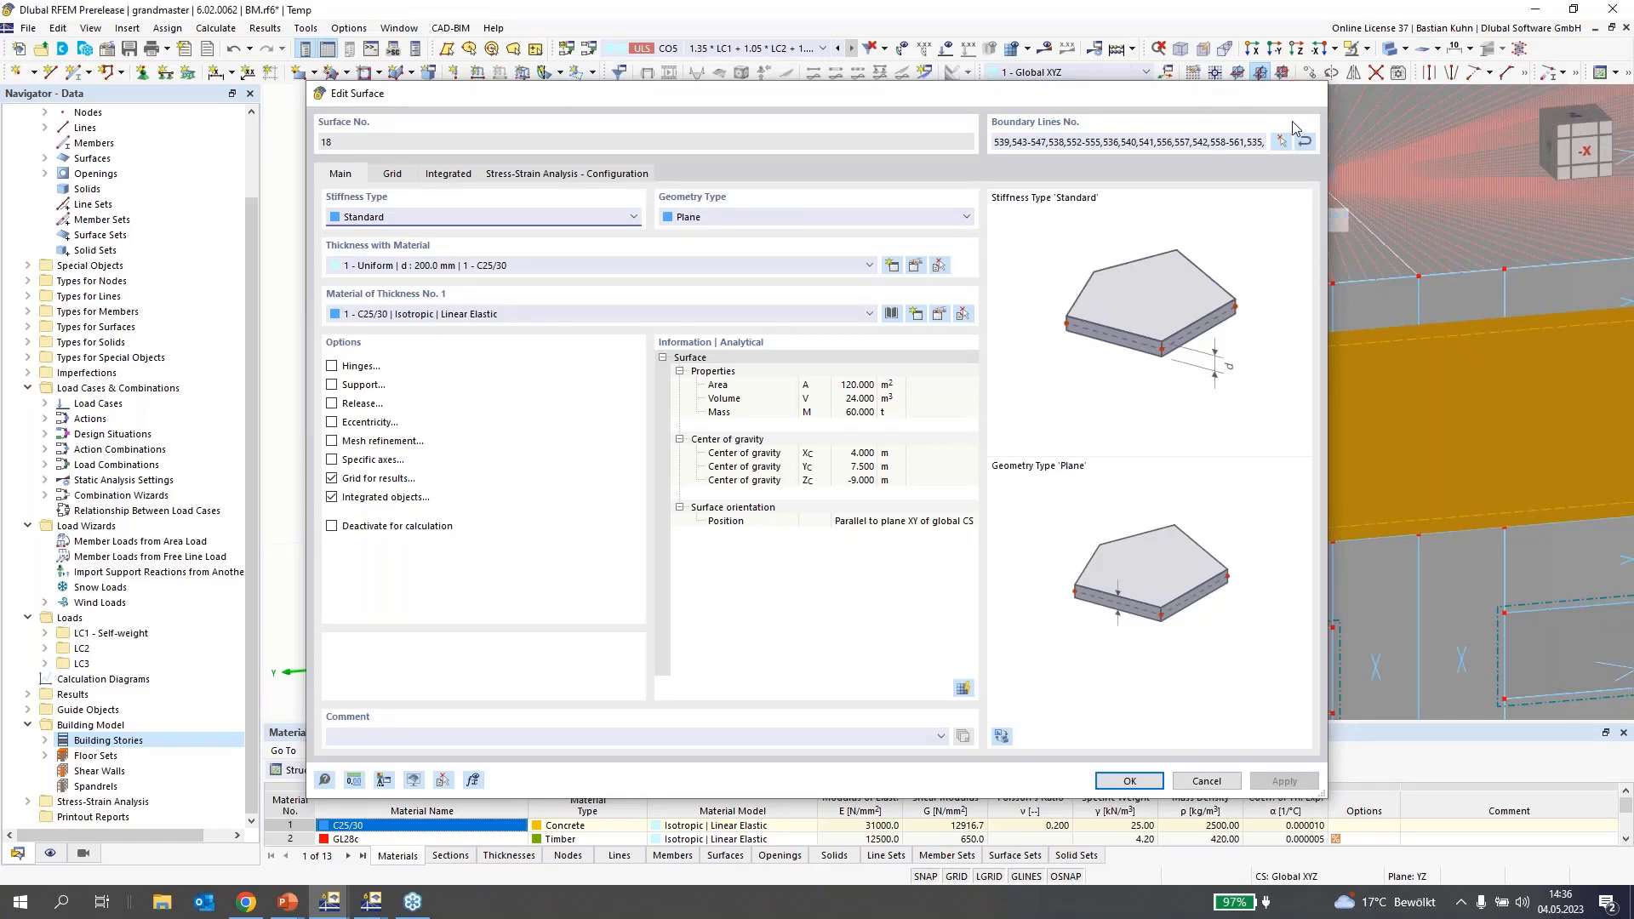
pyautogui.scroll(-1, 1202, 286)
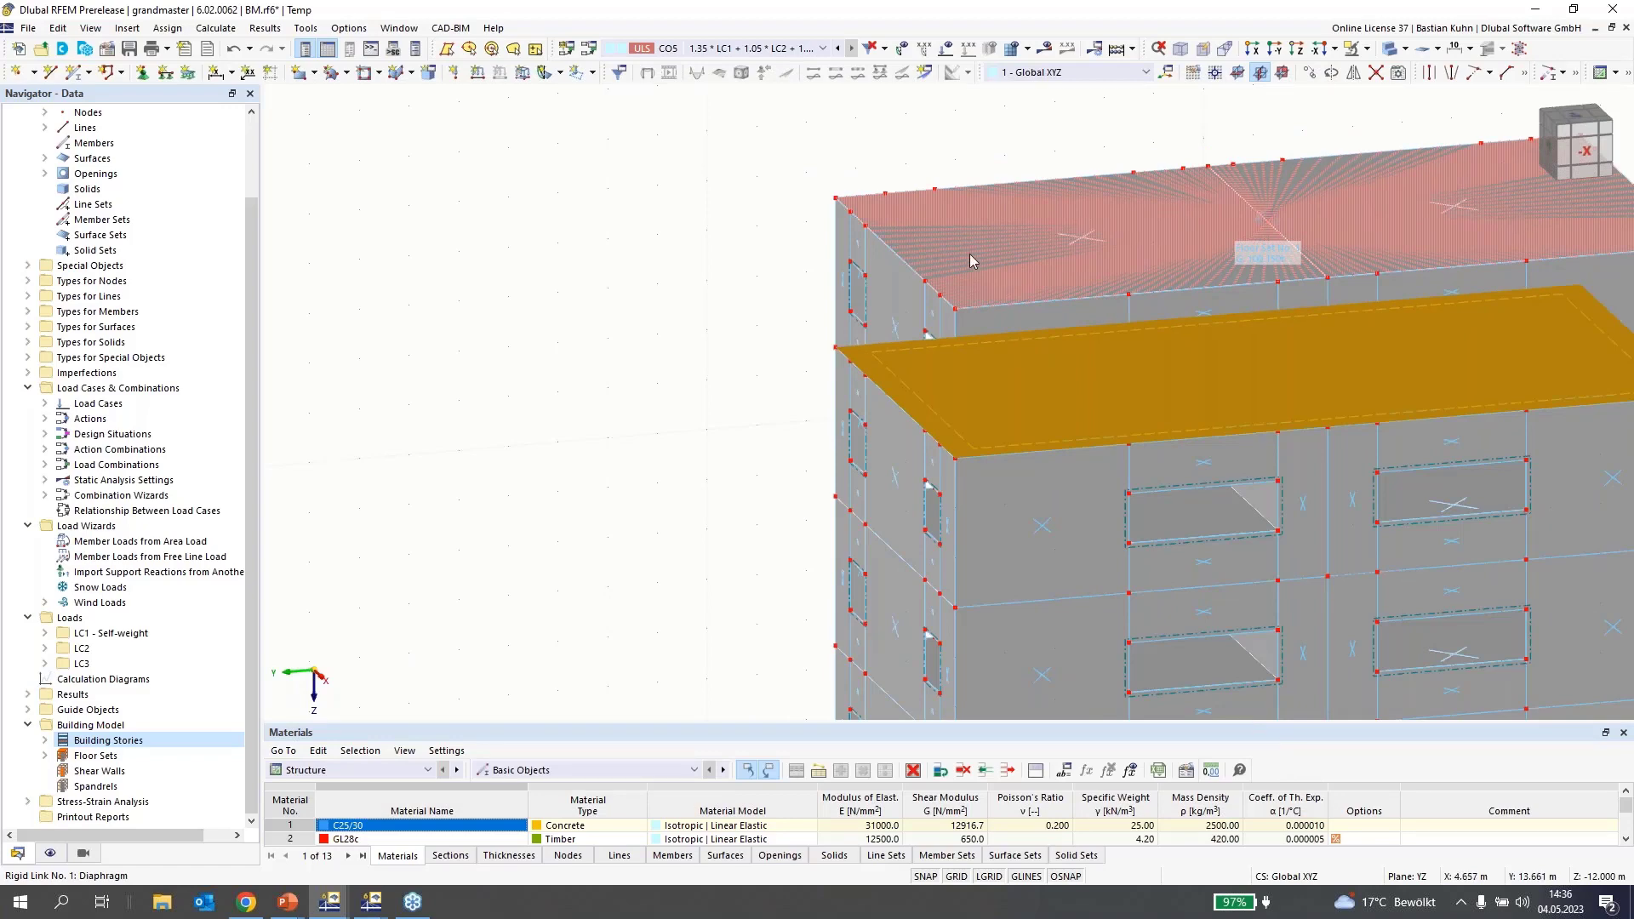
pyautogui.rightClick(970, 254)
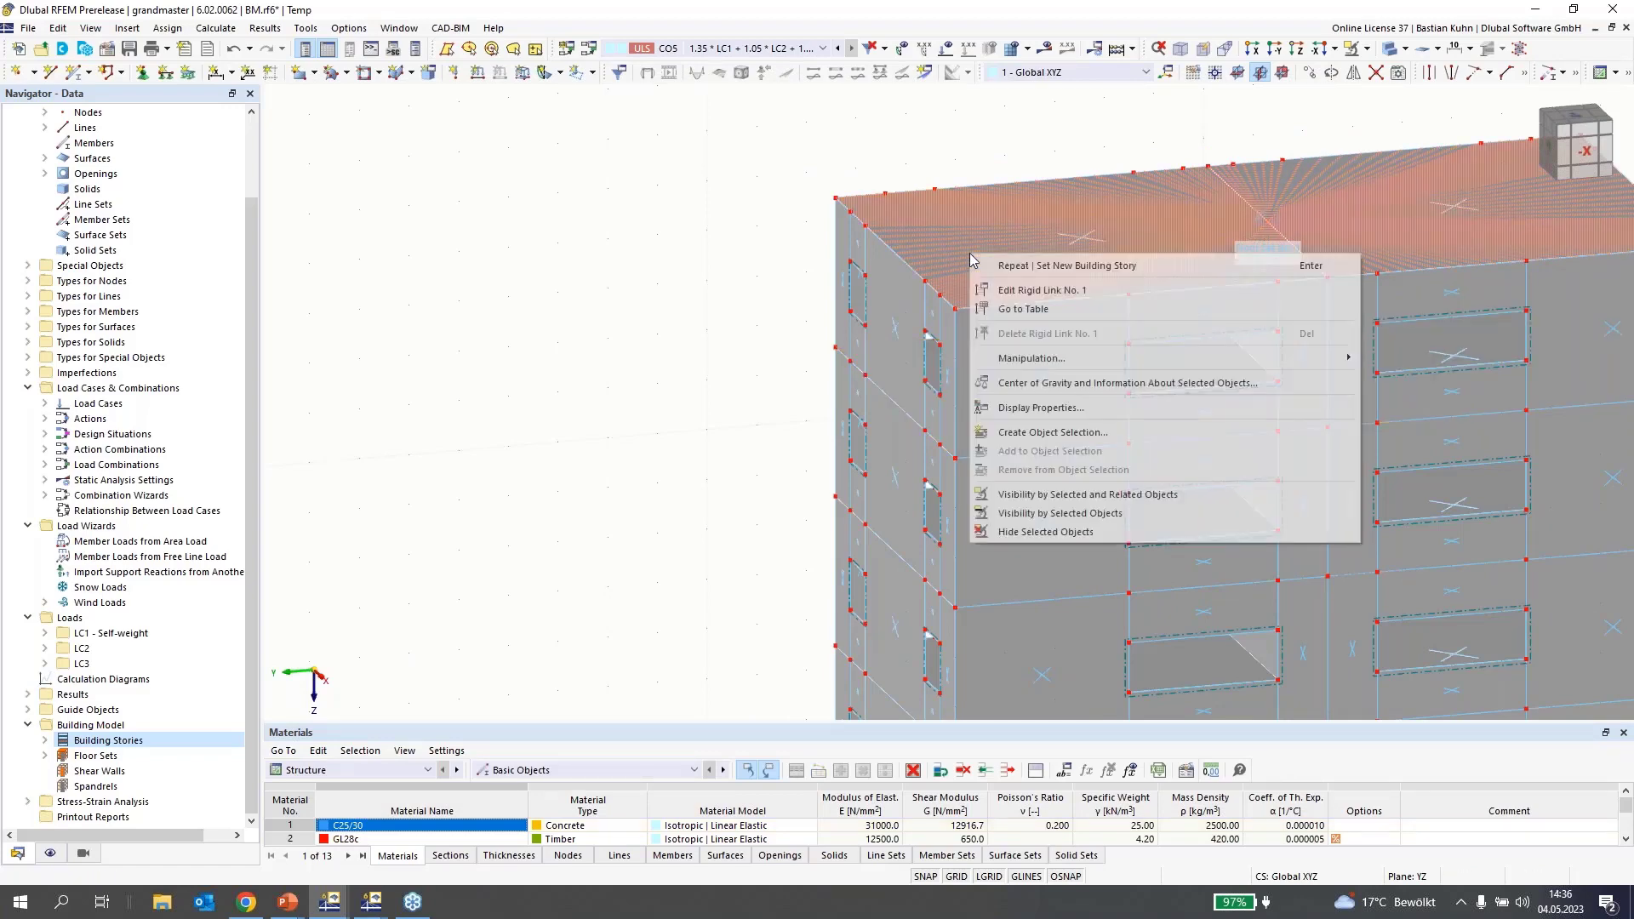
pyautogui.click(904, 136)
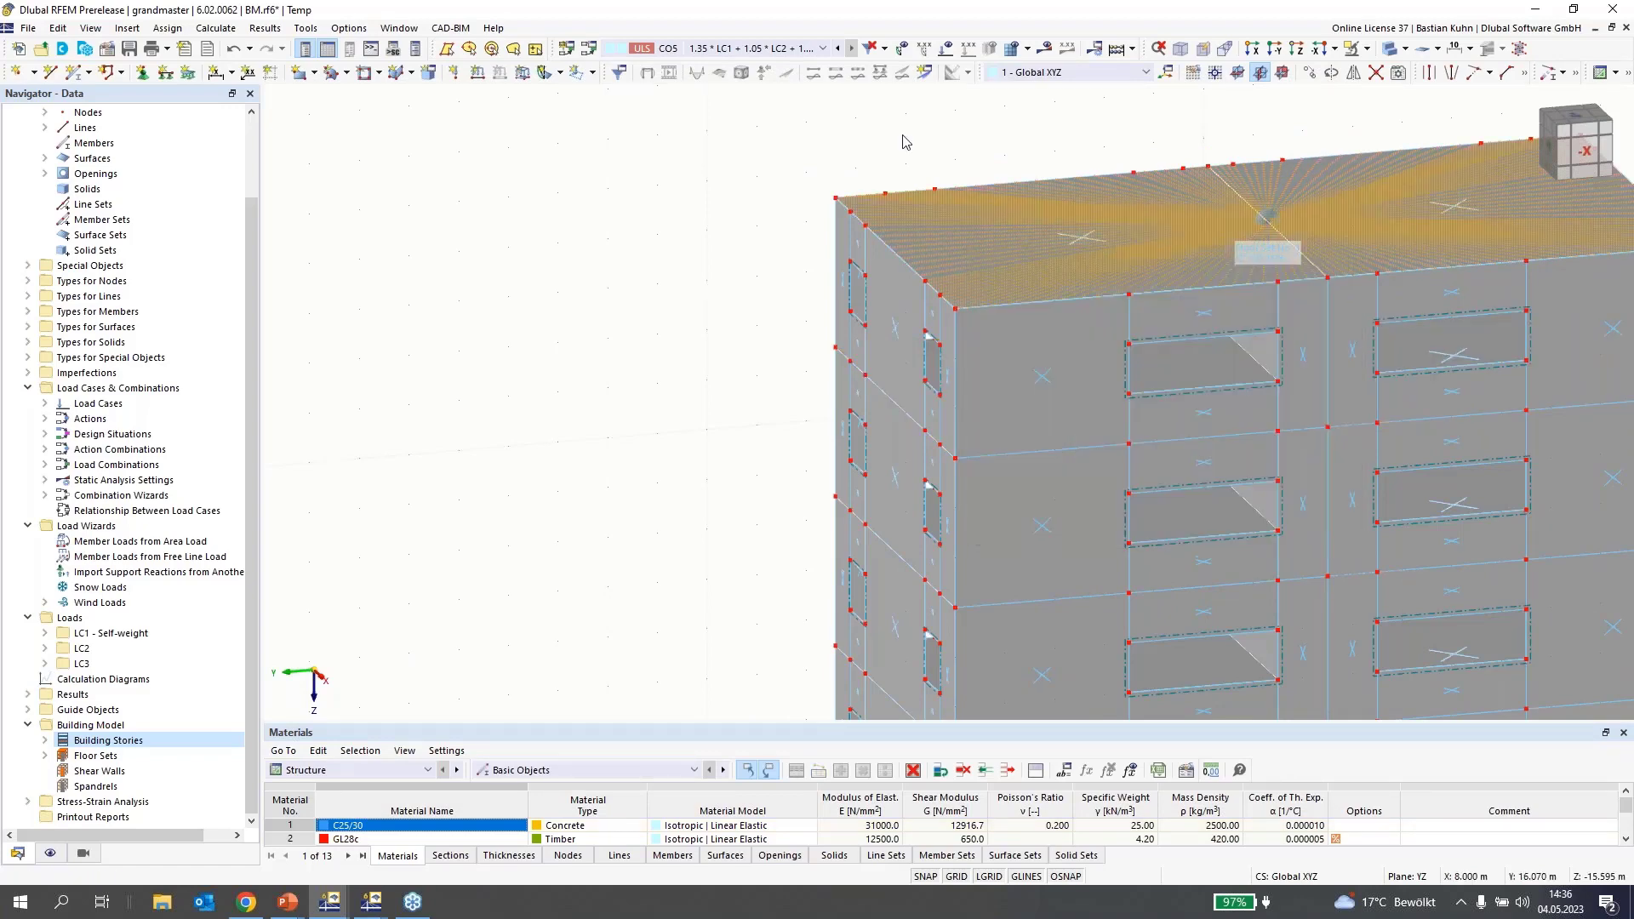
pyautogui.scroll(2, 1136, 198)
pyautogui.doubleClick(1141, 197)
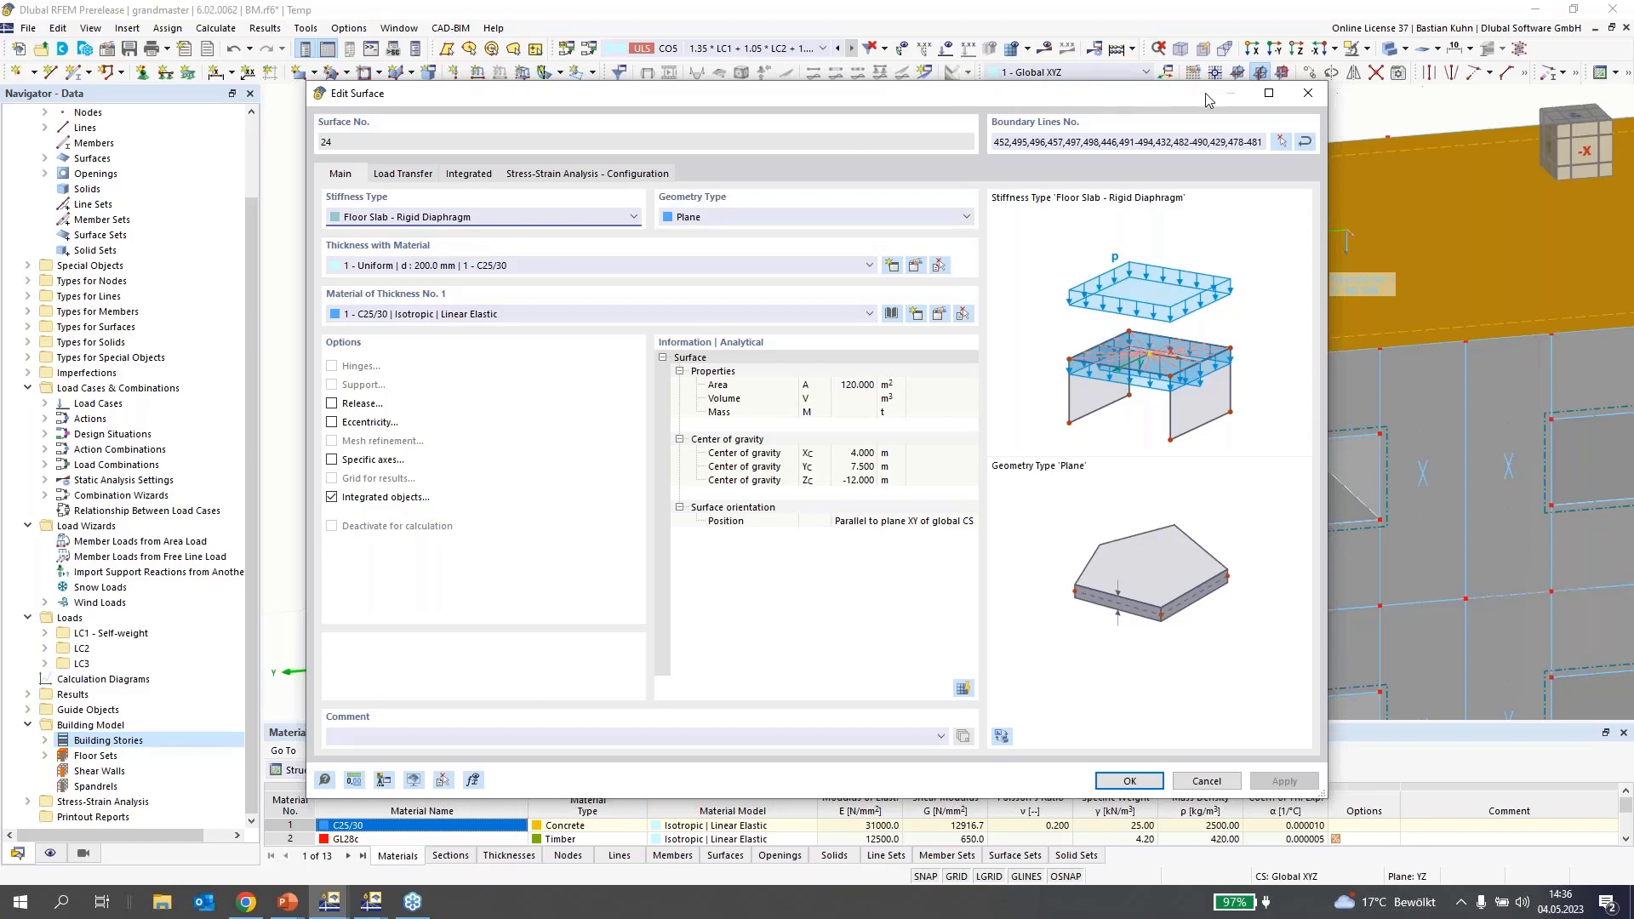
pyautogui.click(1308, 95)
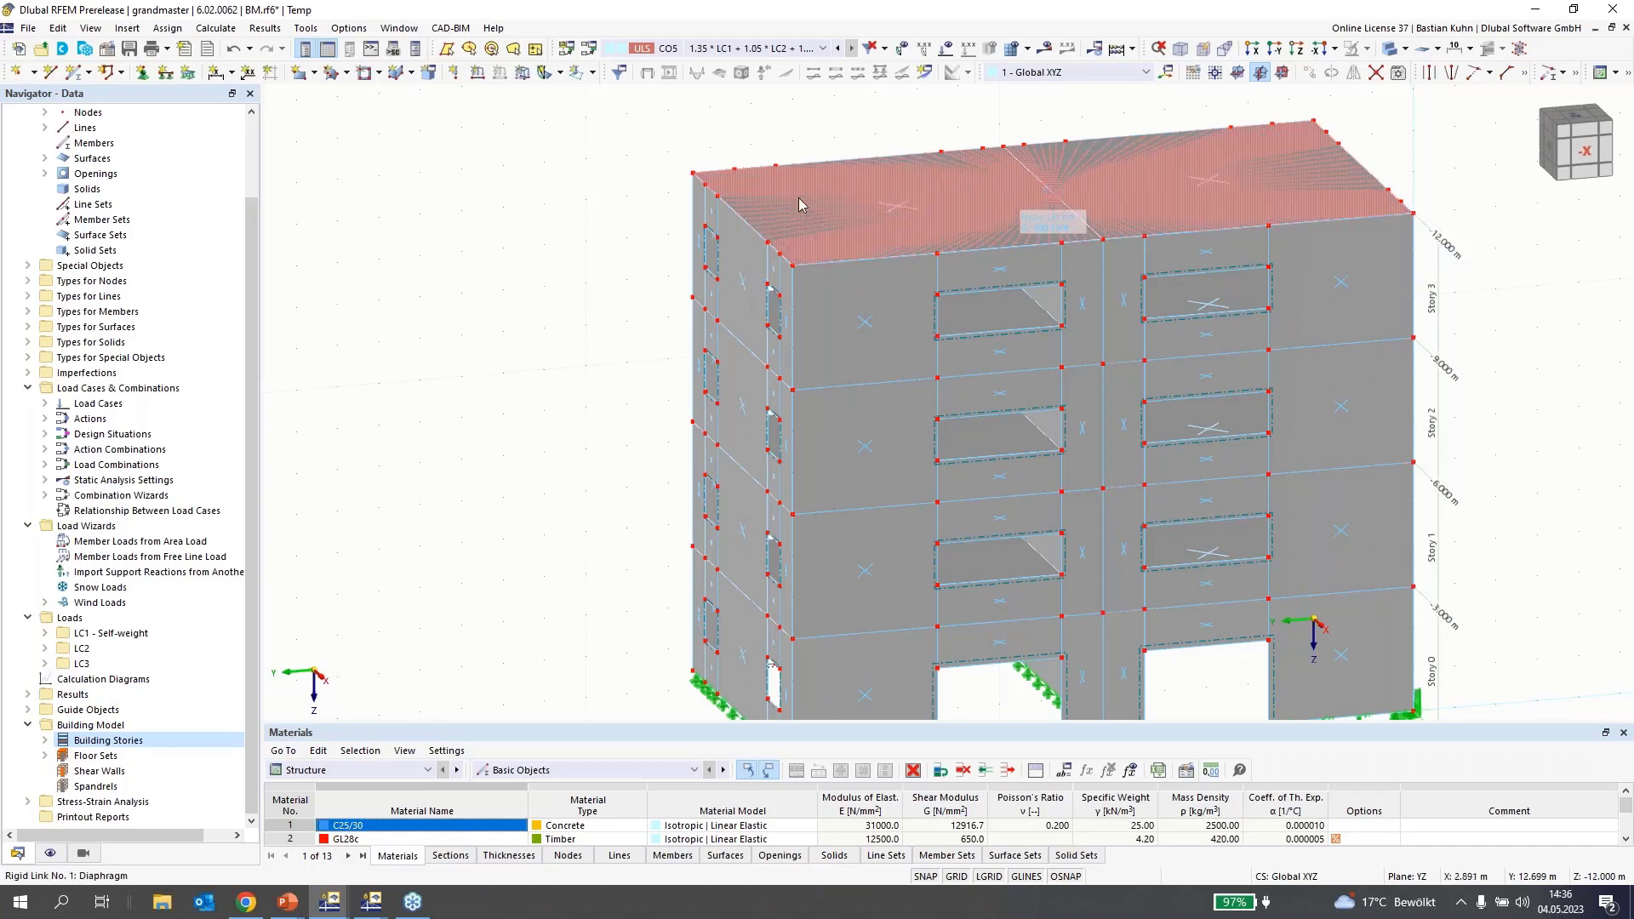
# - Examine the floor set of the top story and its connected surfaces
pyautogui.click(44, 756)
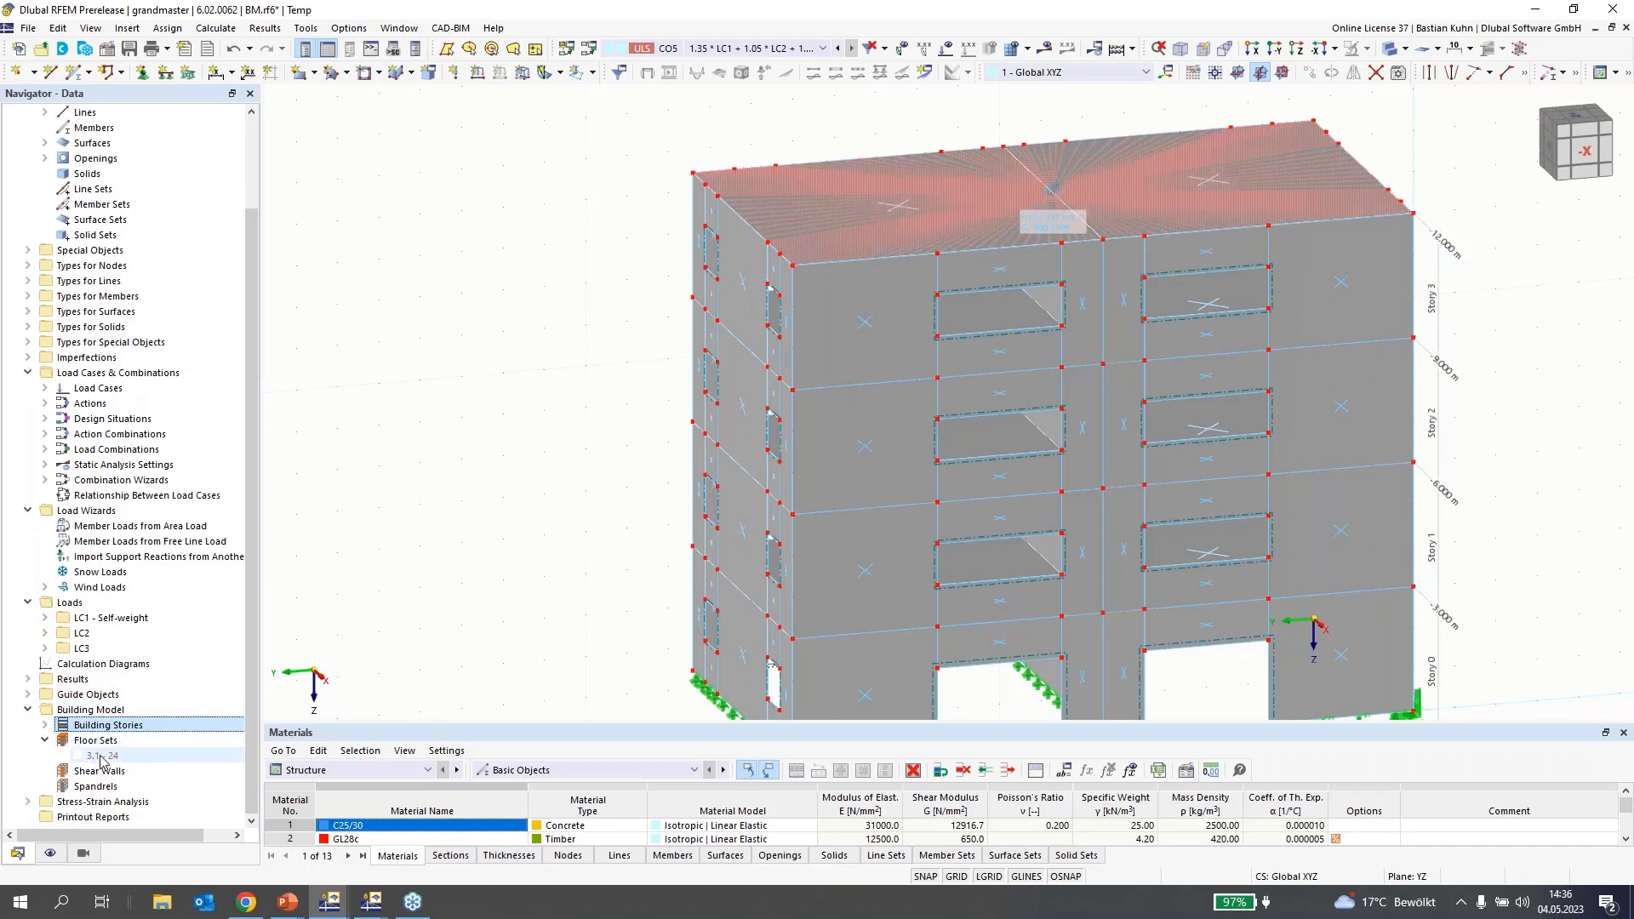
pyautogui.click(101, 756)
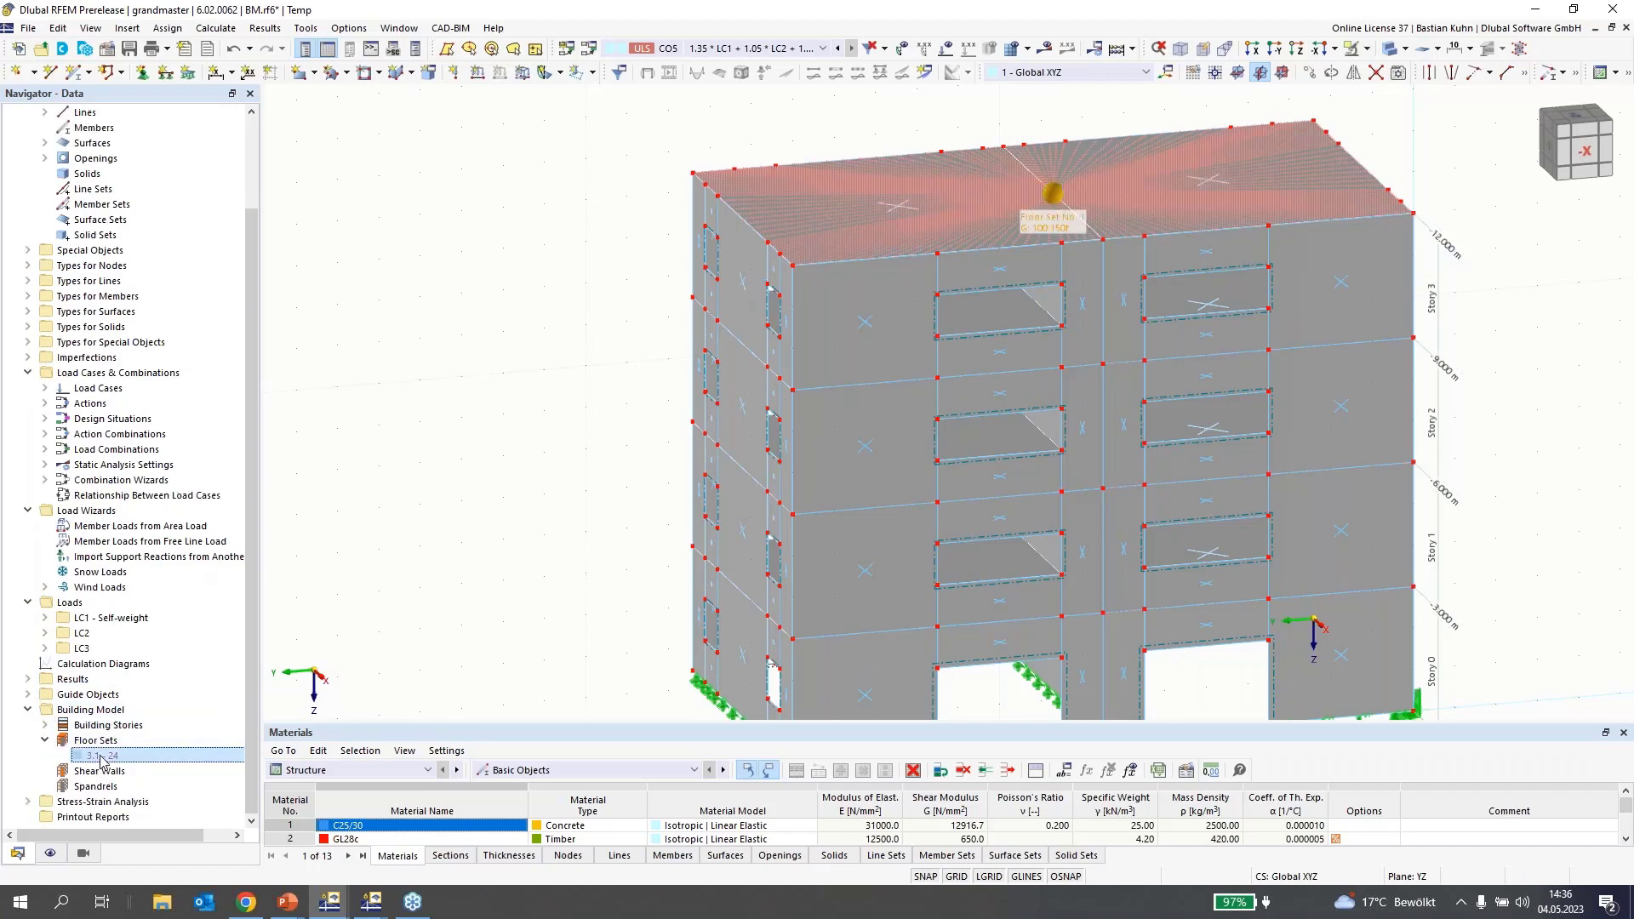
pyautogui.doubleClick(100, 756)
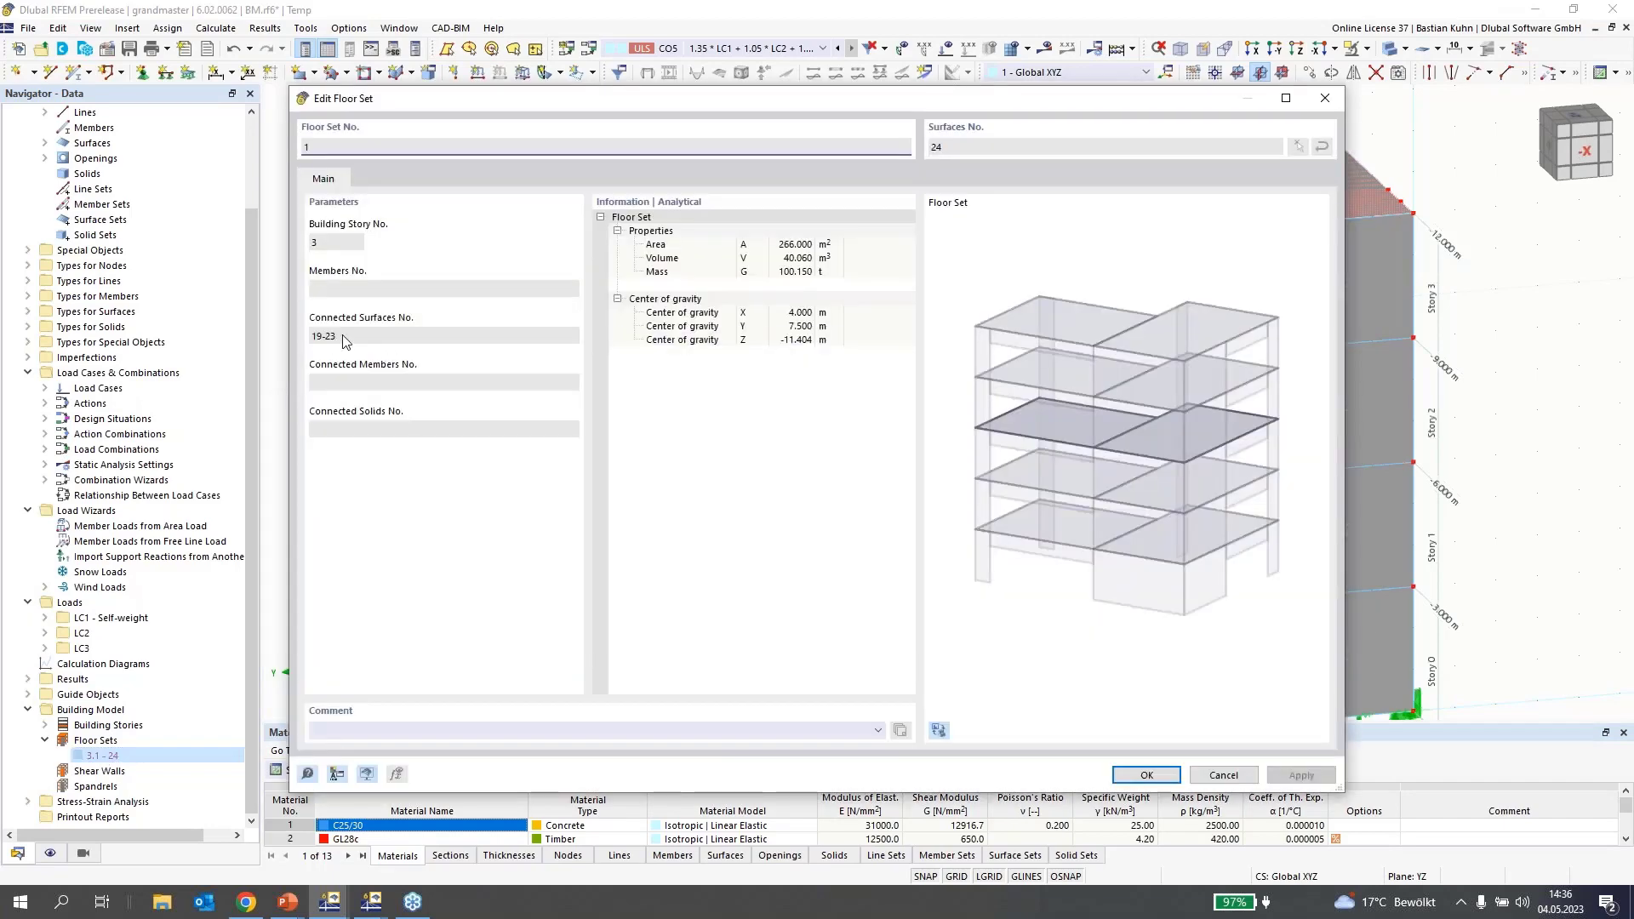
pyautogui.doubleClick(341, 338)
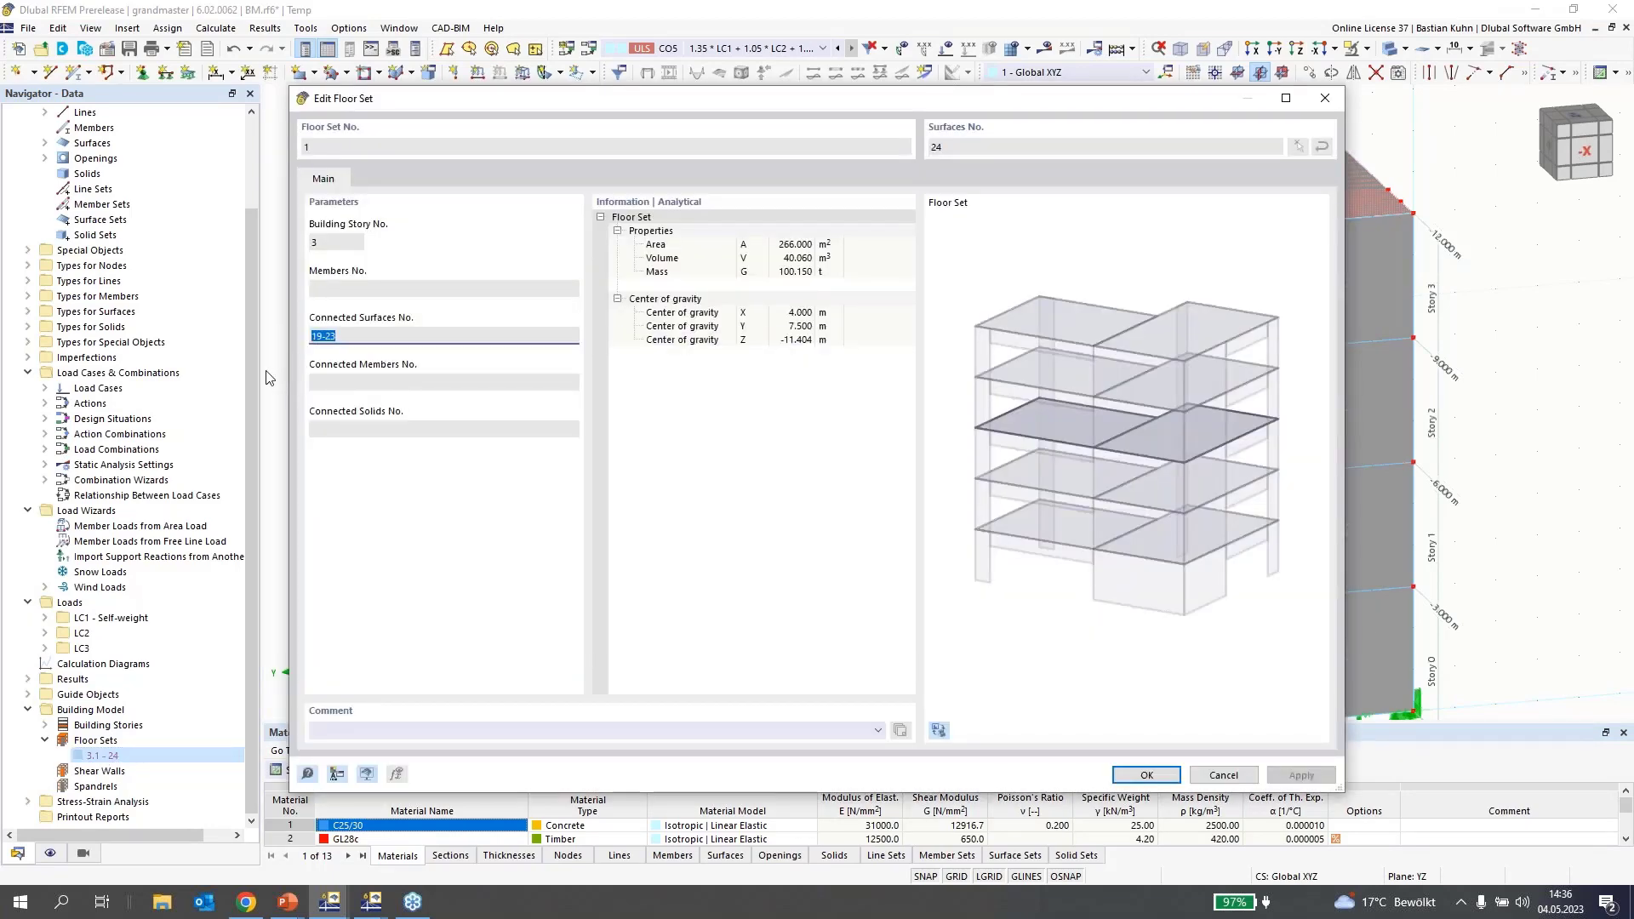
pyautogui.click(1210, 778)
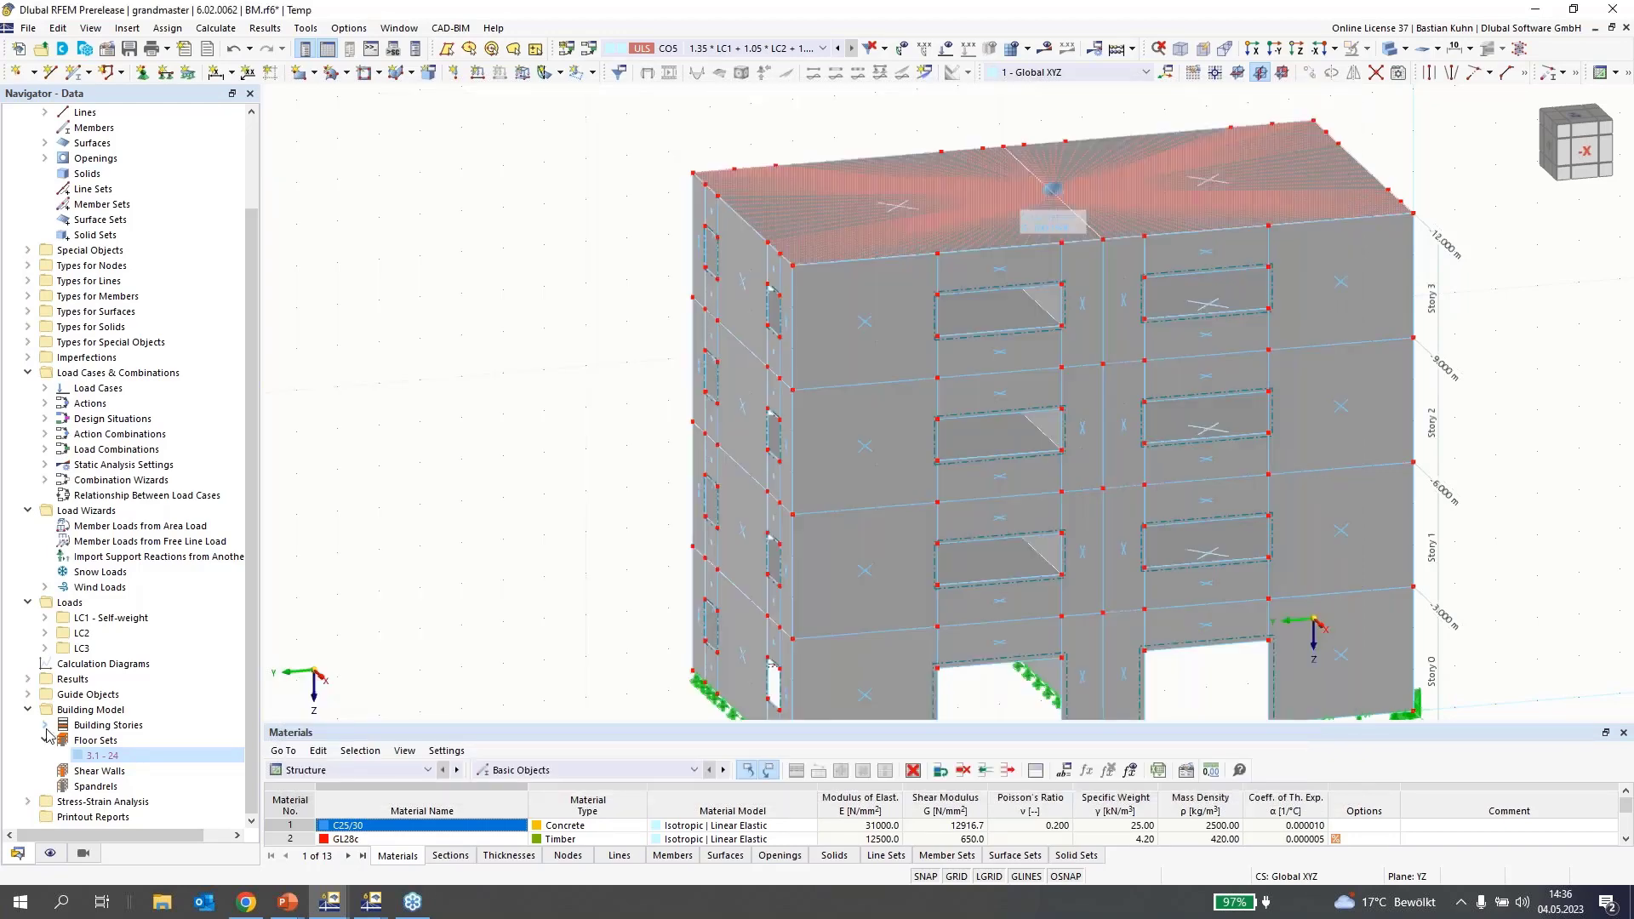
# - Set the floor modeling of story 3 to -- in the Building Stories data and apply it
pyautogui.click(46, 726)
pyautogui.doubleClick(119, 740)
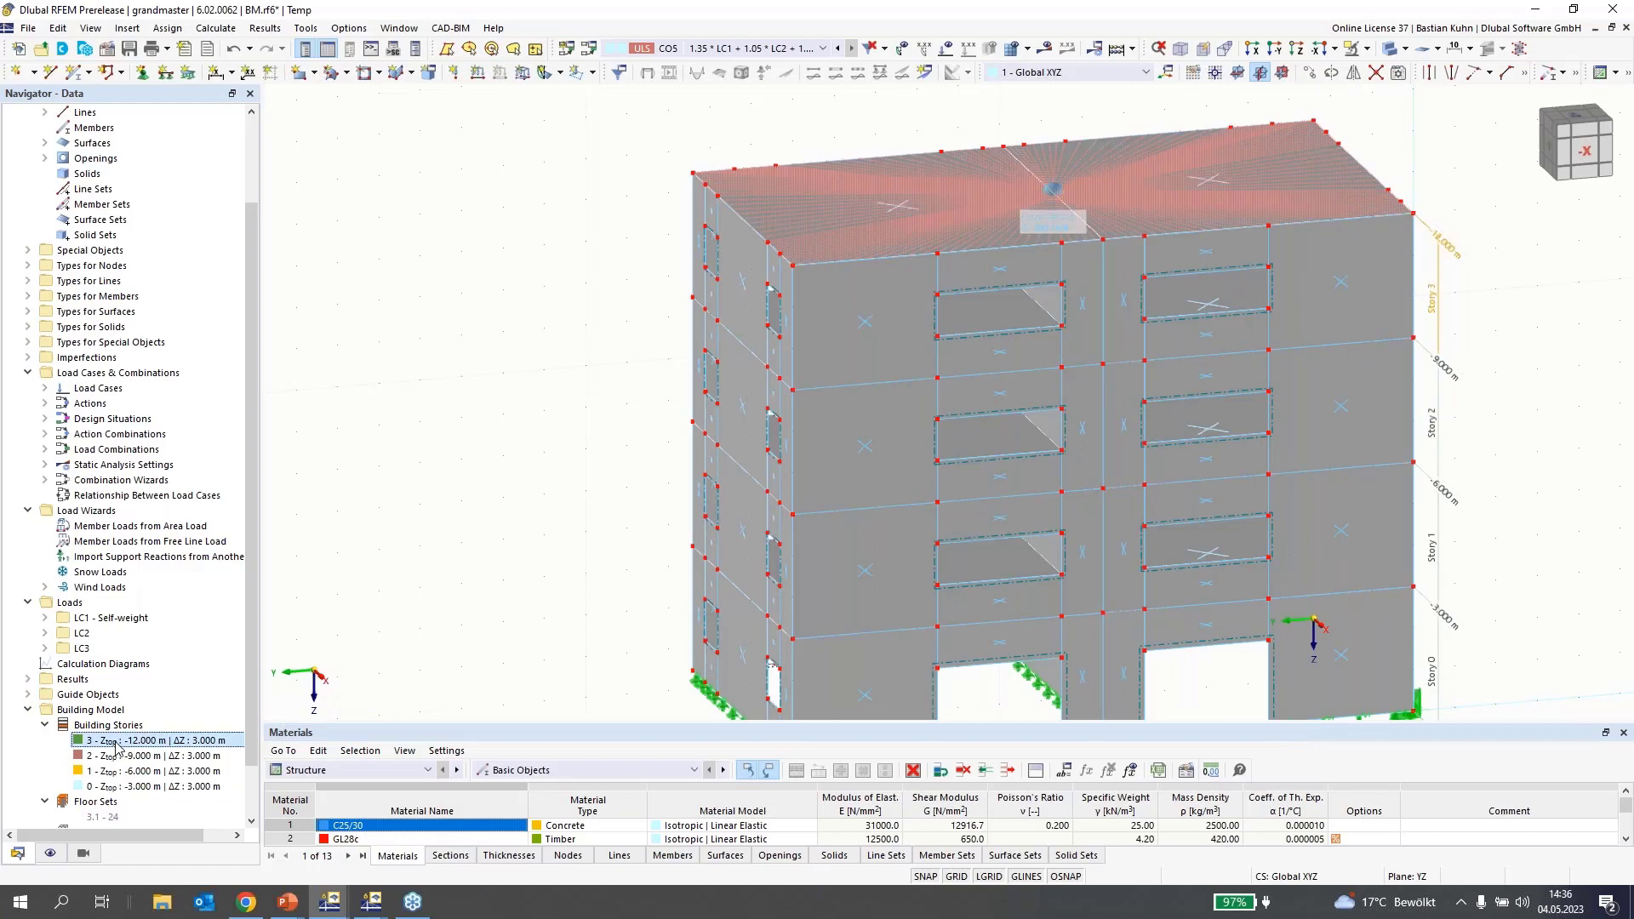
pyautogui.click(533, 391)
pyautogui.click(542, 415)
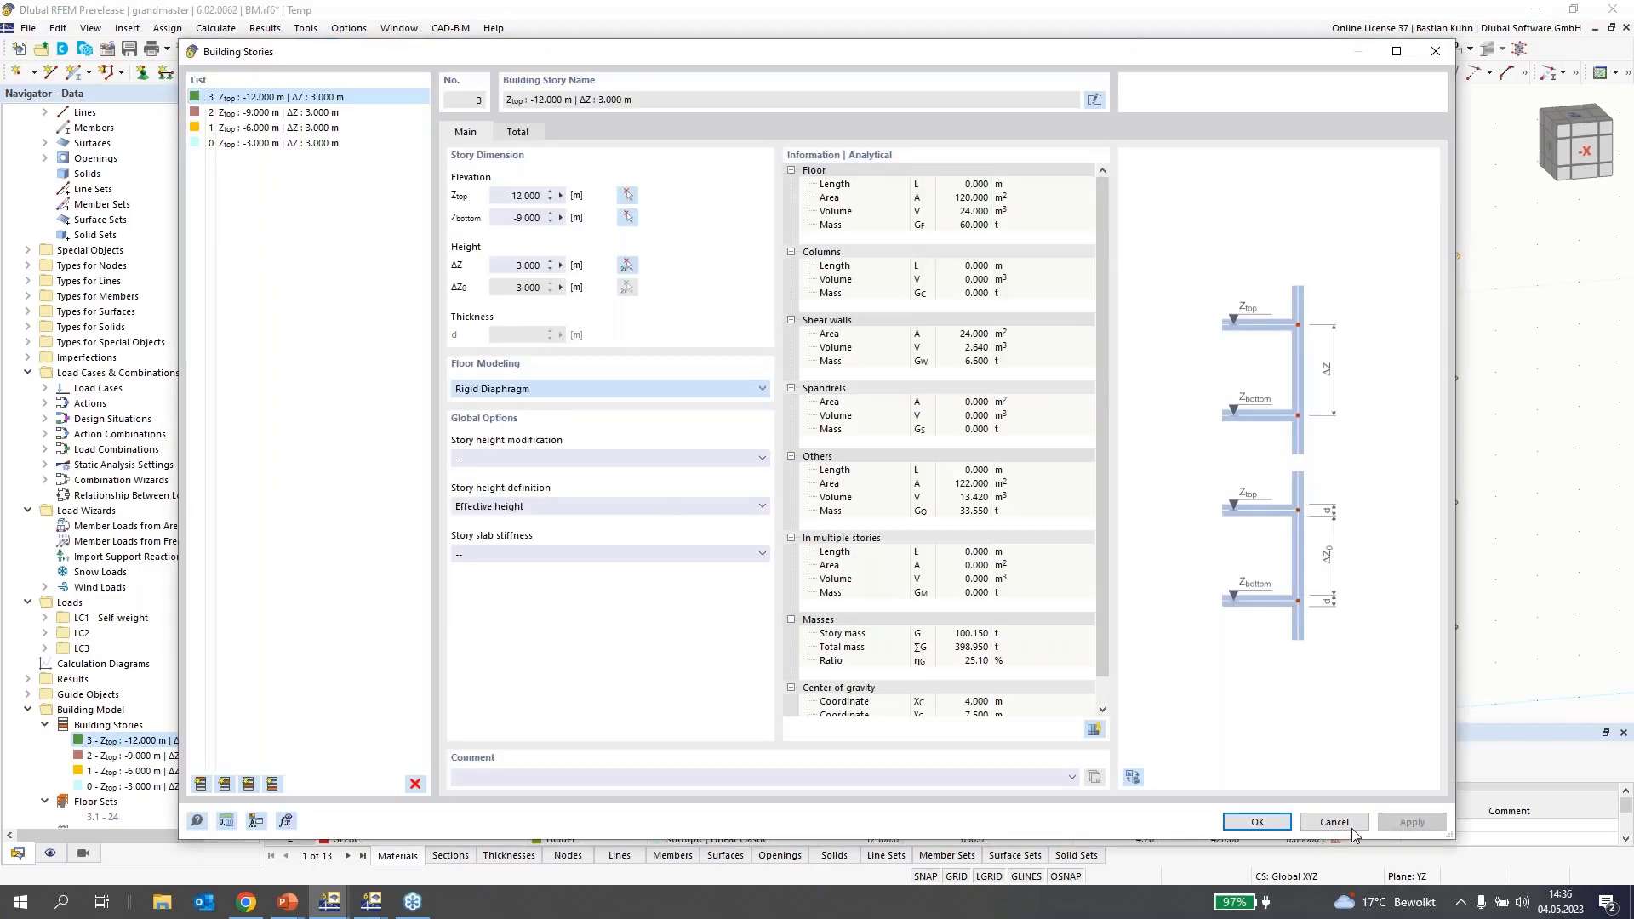
pyautogui.press('Up')
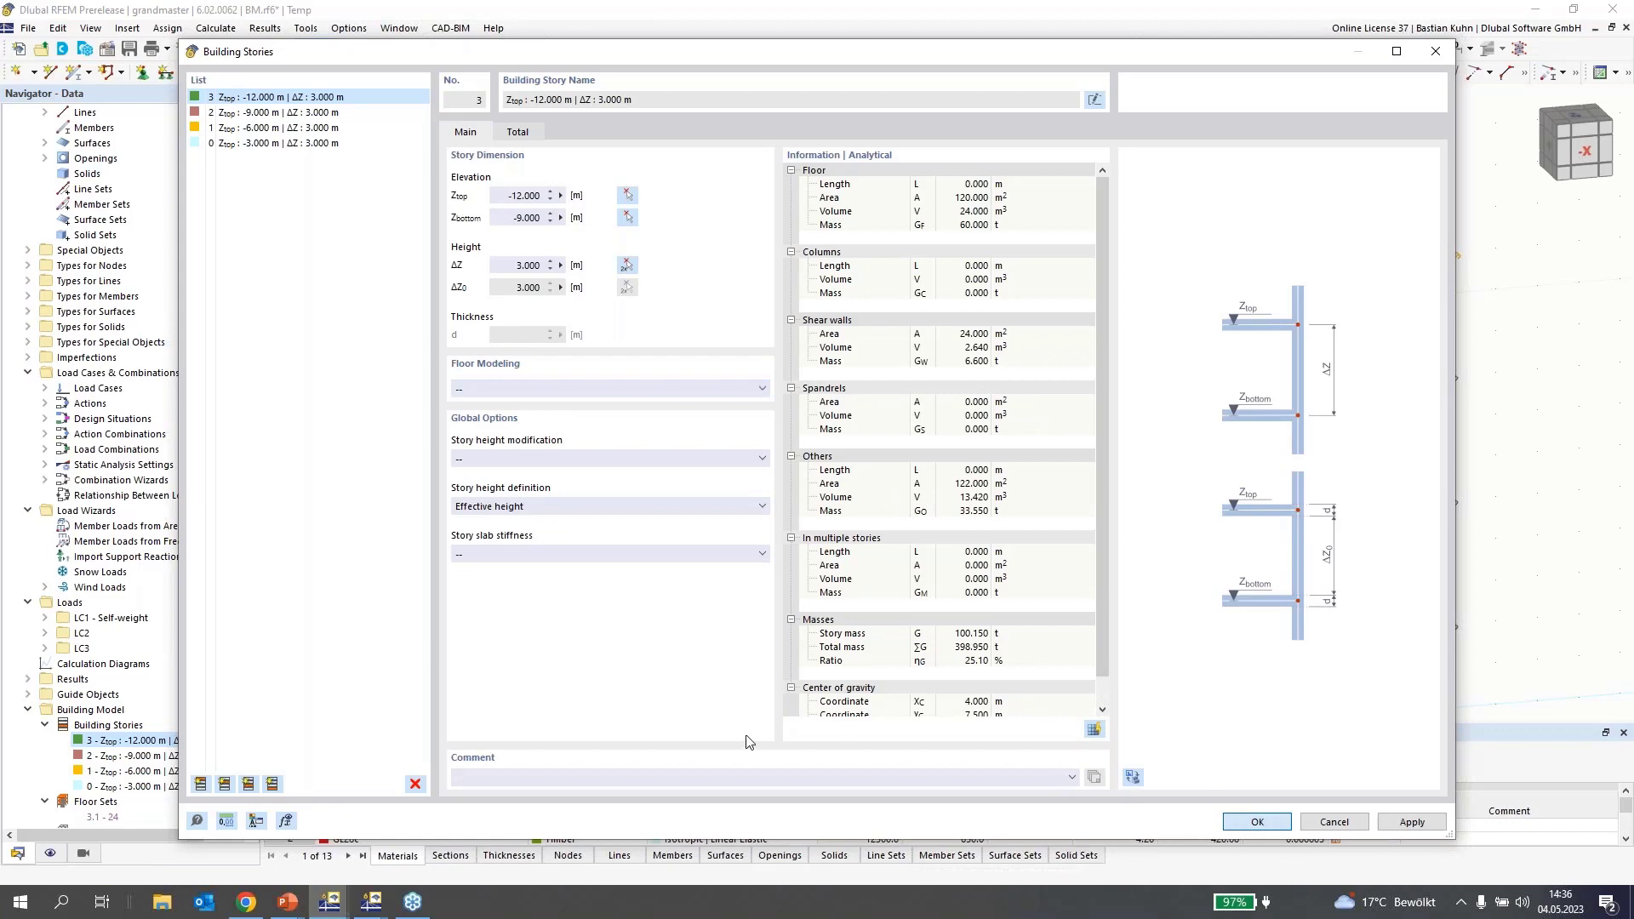
pyautogui.press('Return')
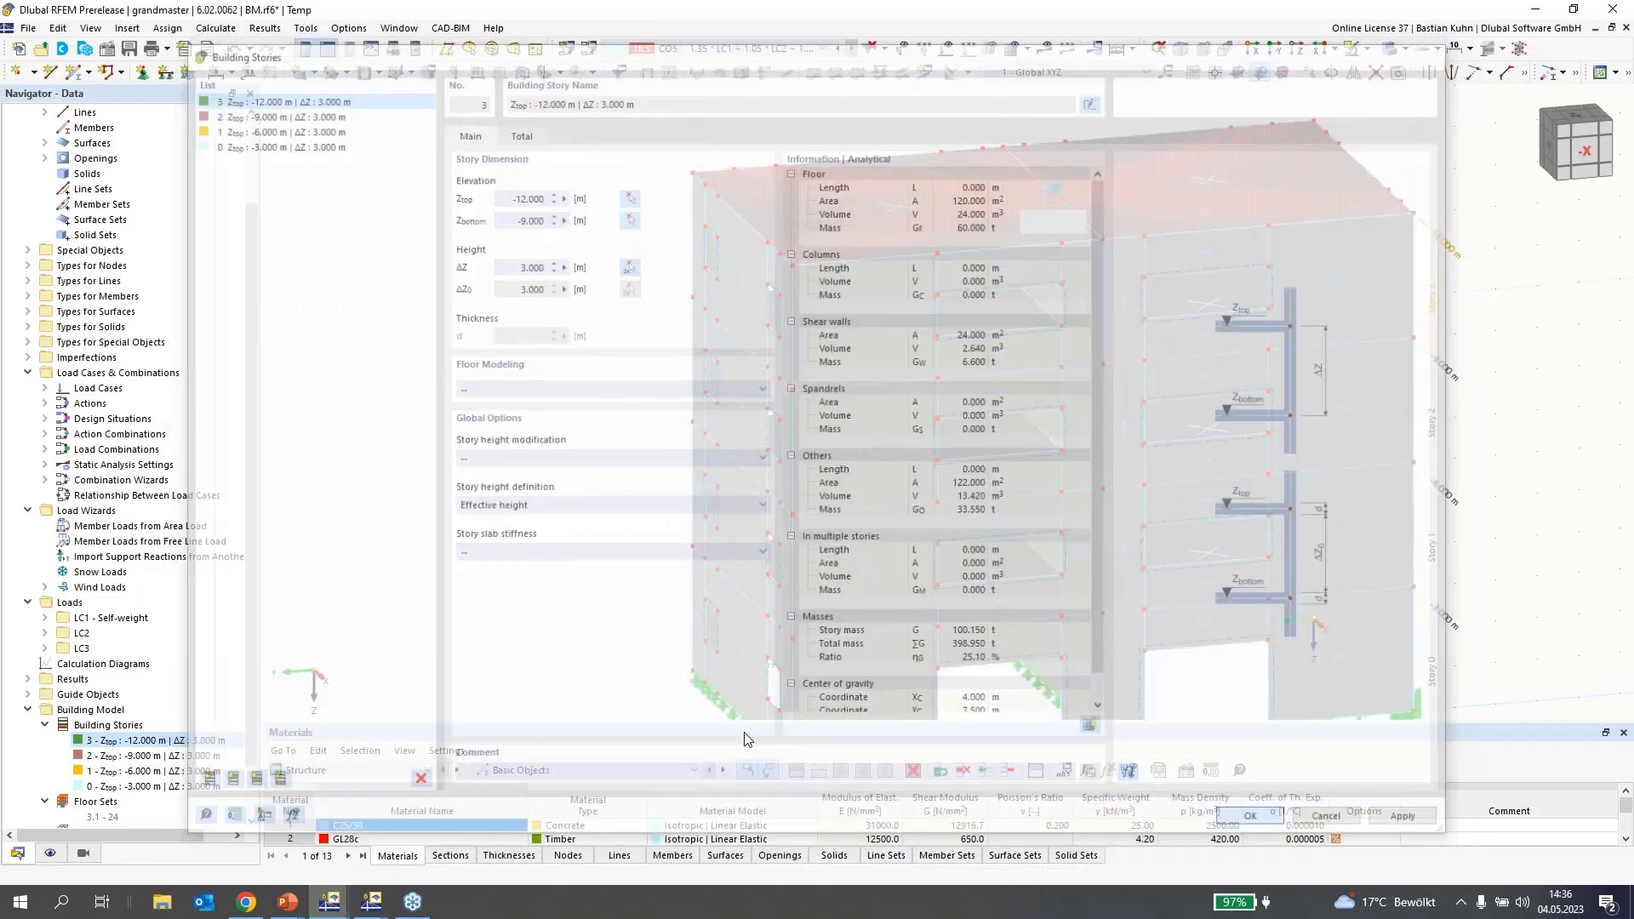
# - Create a shear wall from the four stacked surface cells 22, 56, 92 and 128 between the windows of the gable wall at Y = 15 m
pyautogui.scroll(-1, 102, 766)
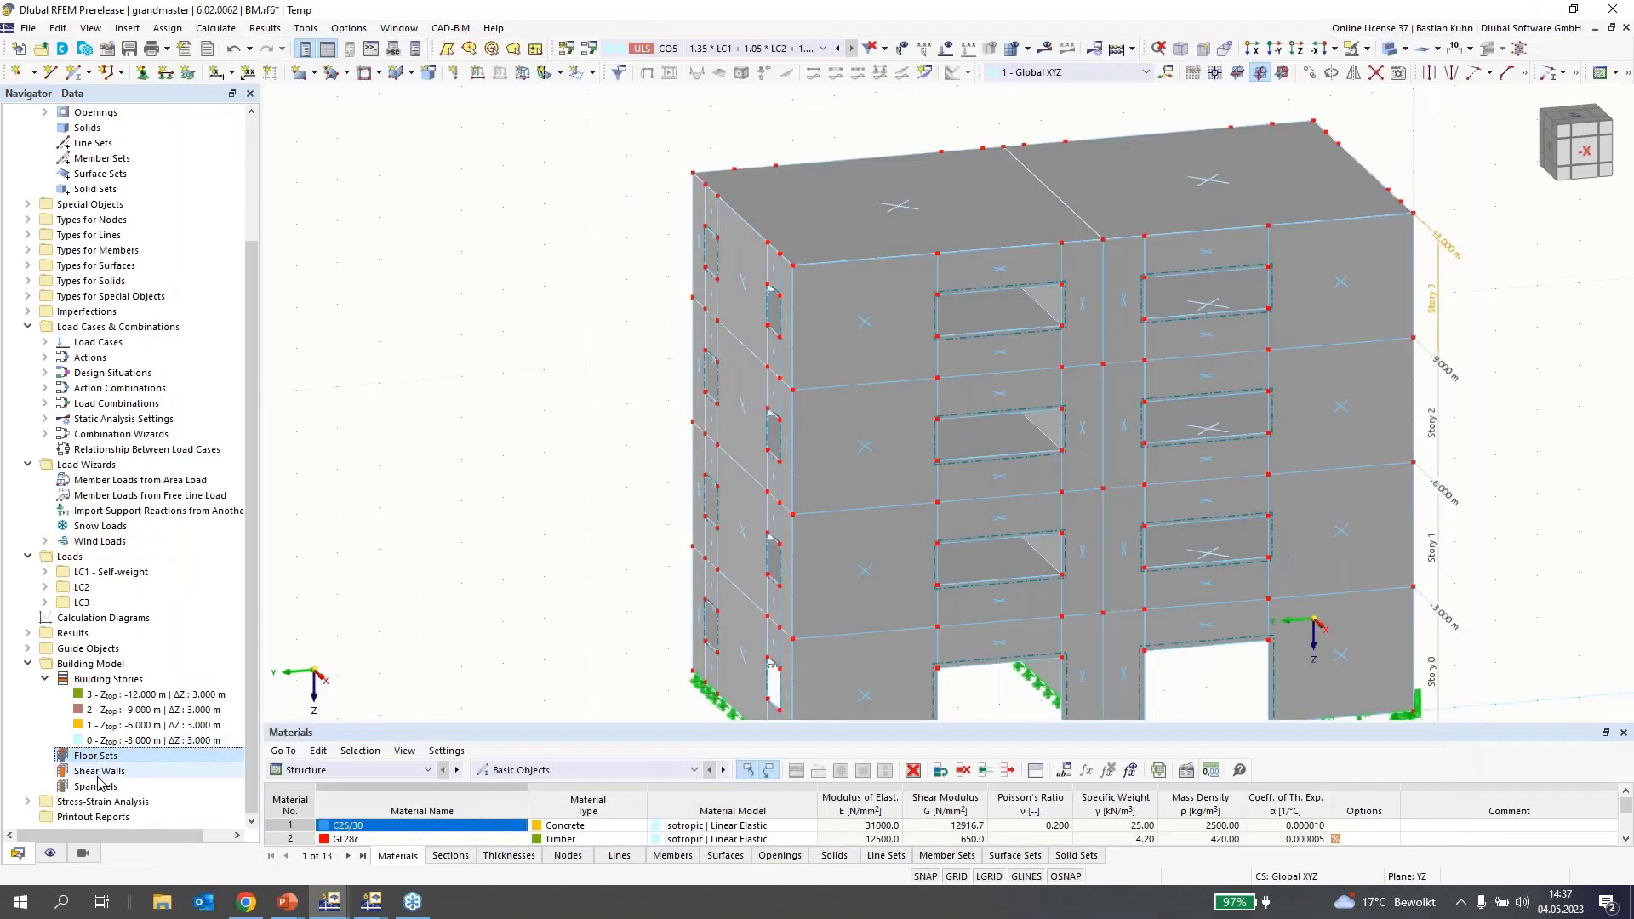
pyautogui.click(99, 775)
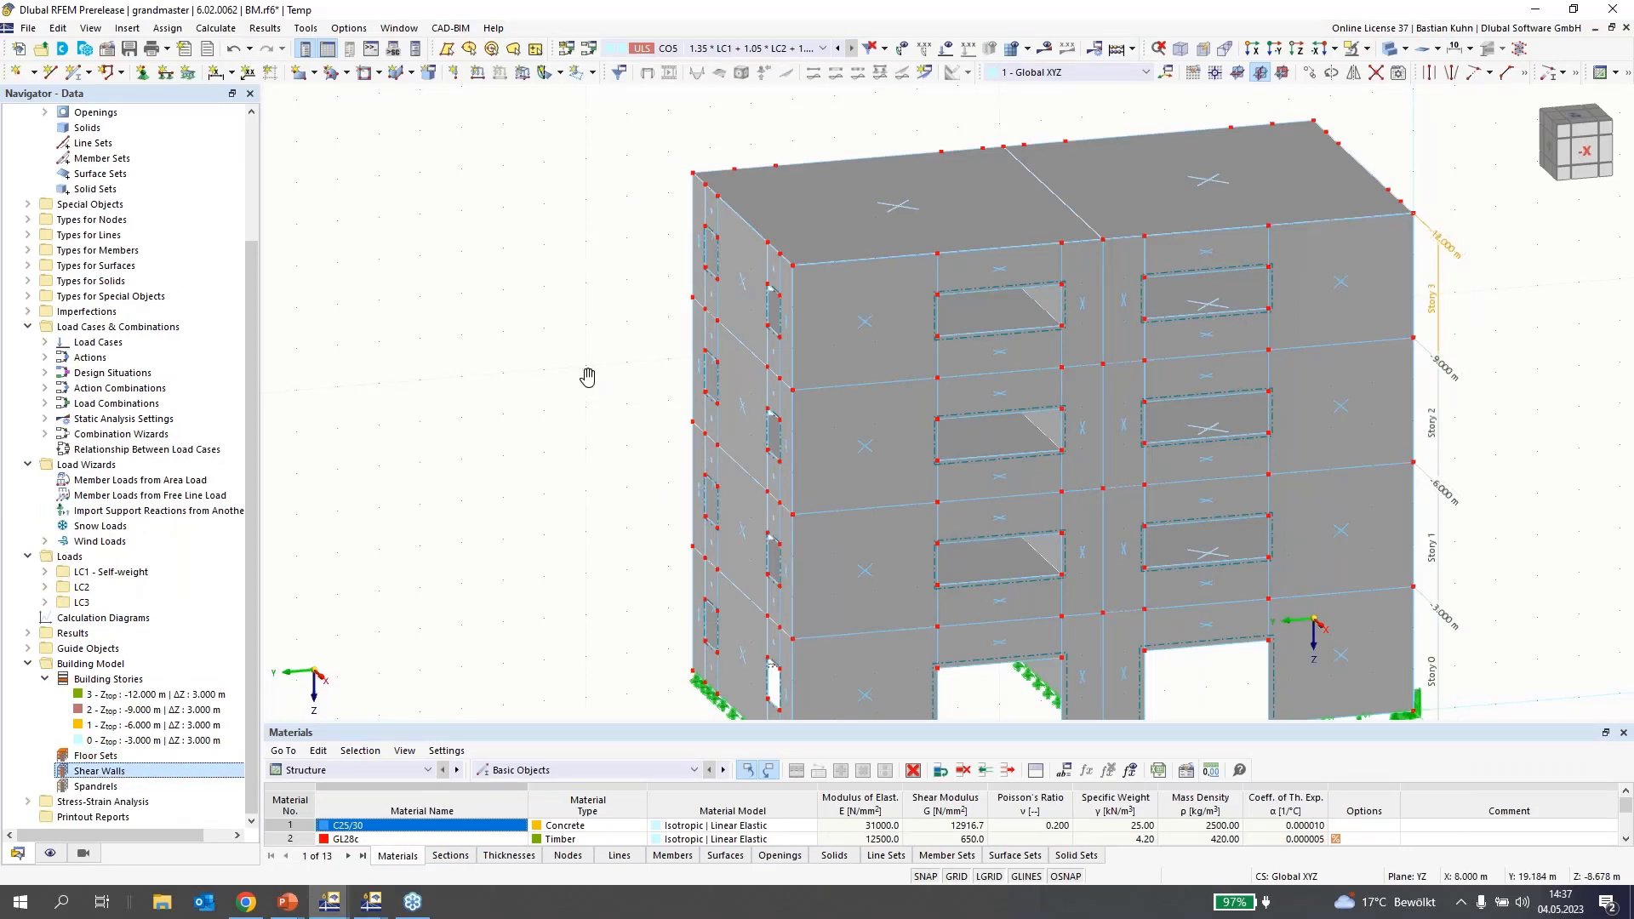
pyautogui.moveTo(587, 377); pyautogui.dragTo(570, 364, button='middle')
pyautogui.moveTo(638, 408); pyautogui.dragTo(571, 362, button='middle')
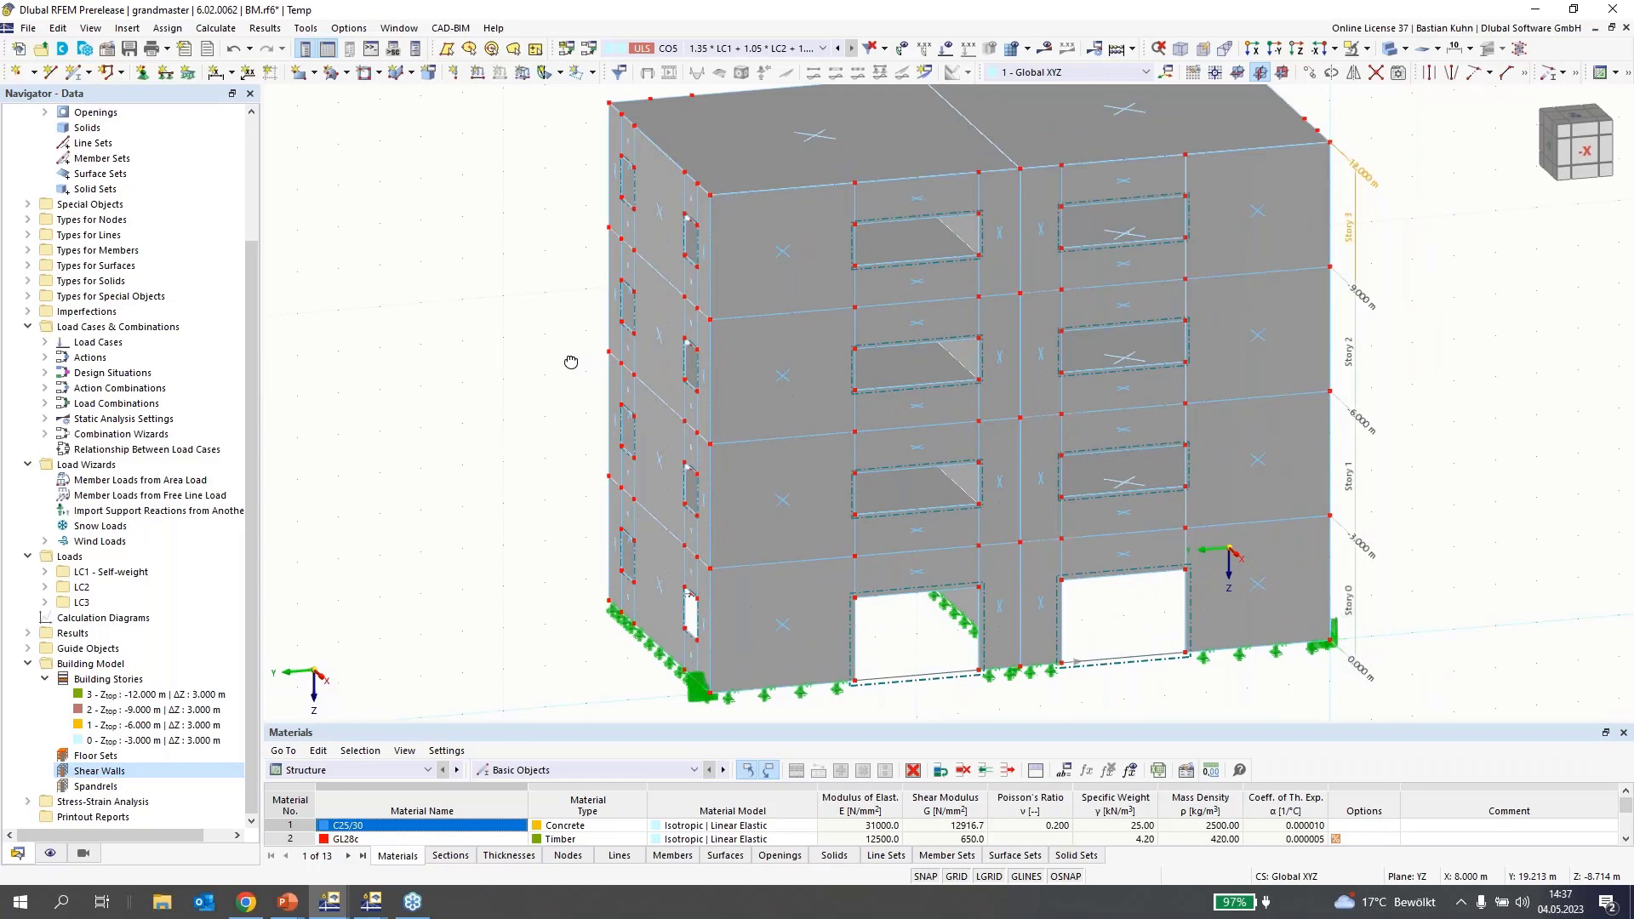
pyautogui.scroll(2, 572, 361)
pyautogui.rightClick(103, 771)
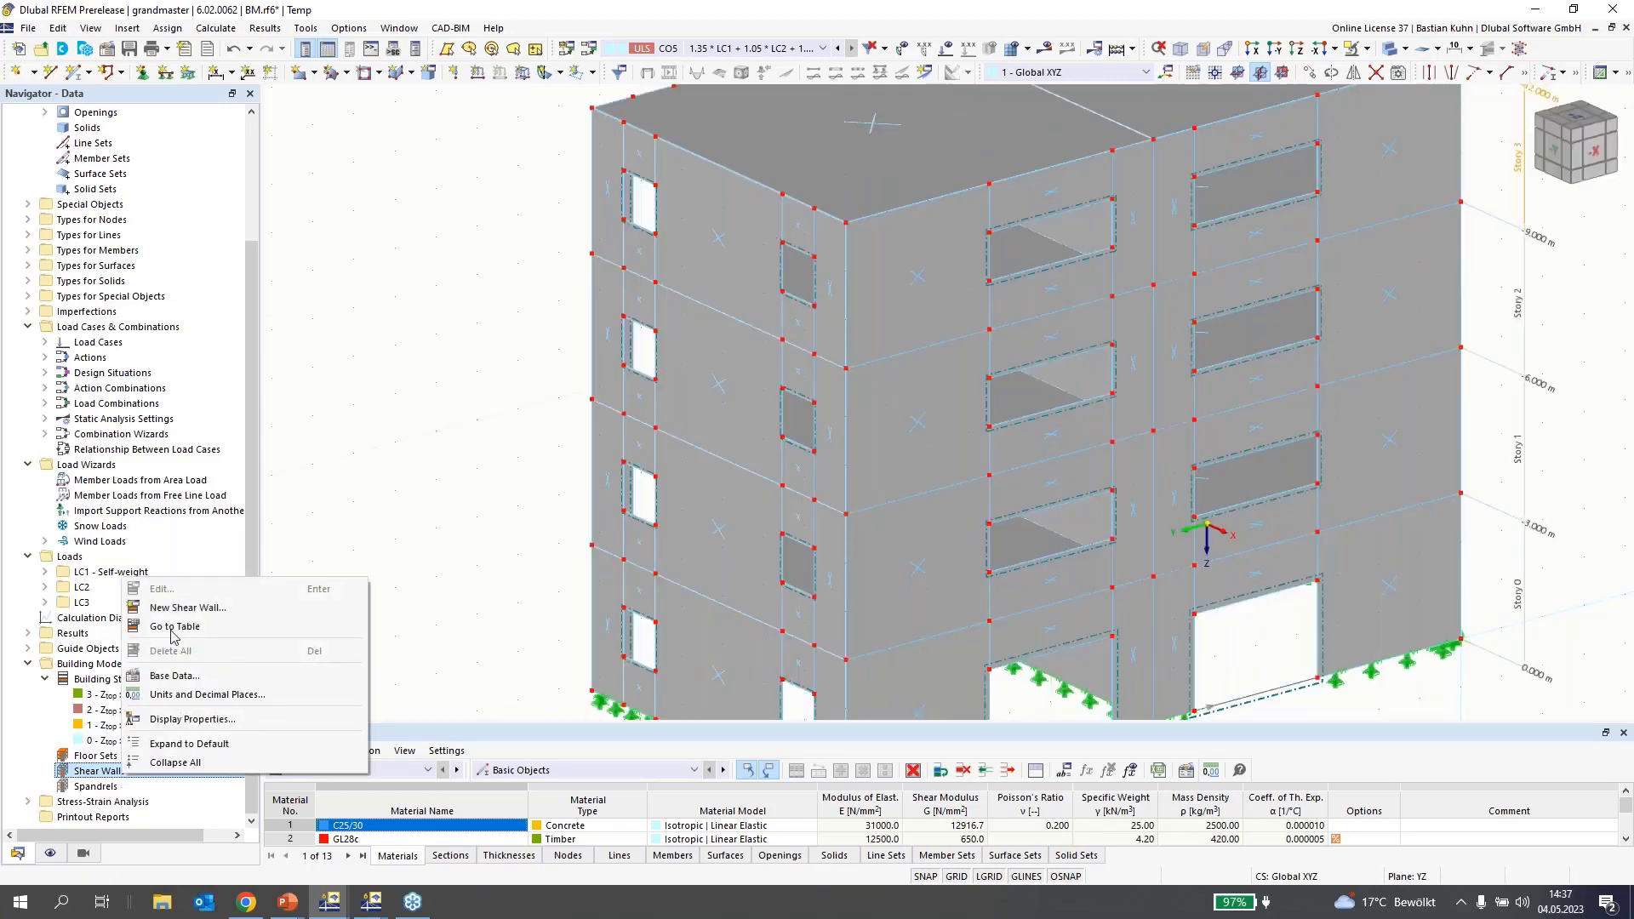
pyautogui.click(187, 608)
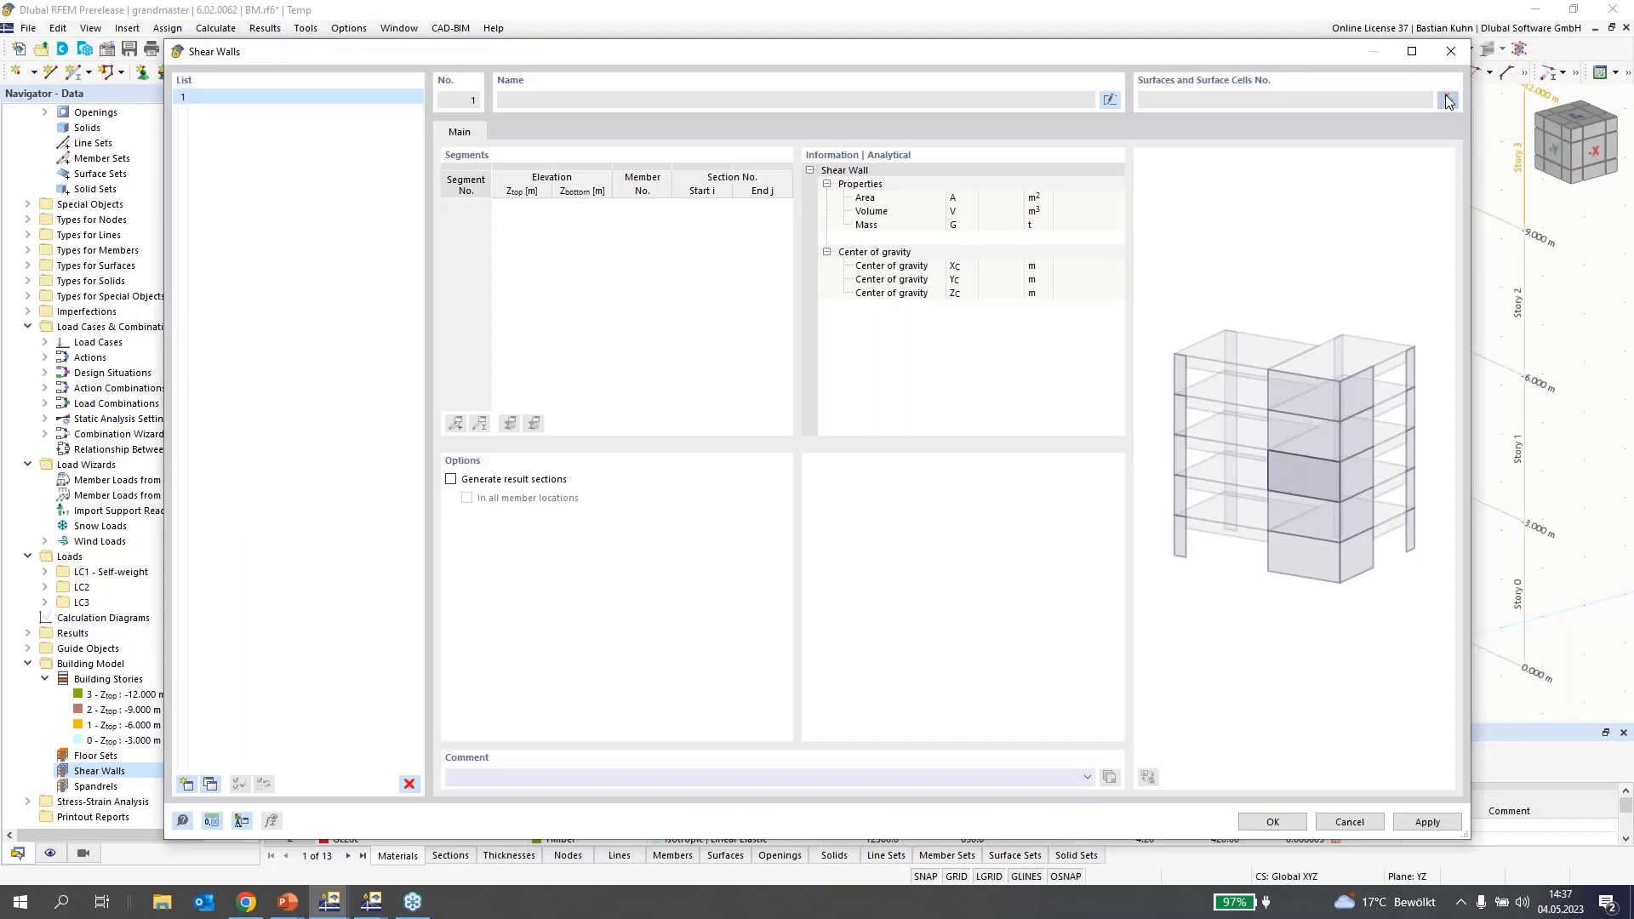
pyautogui.click(1446, 100)
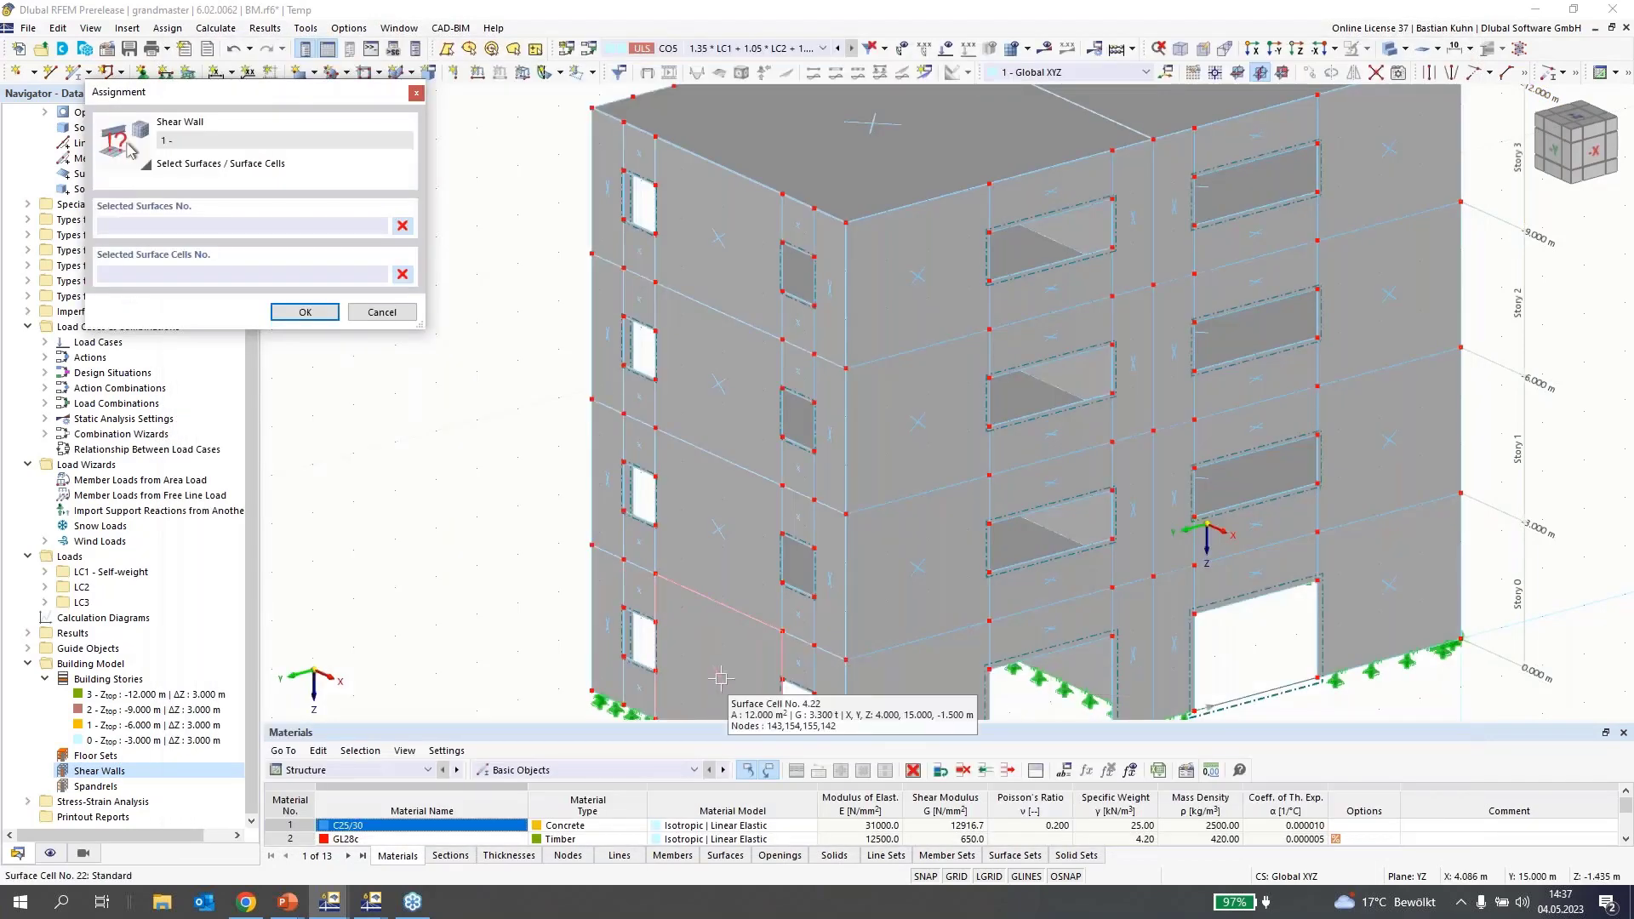
pyautogui.click(720, 679)
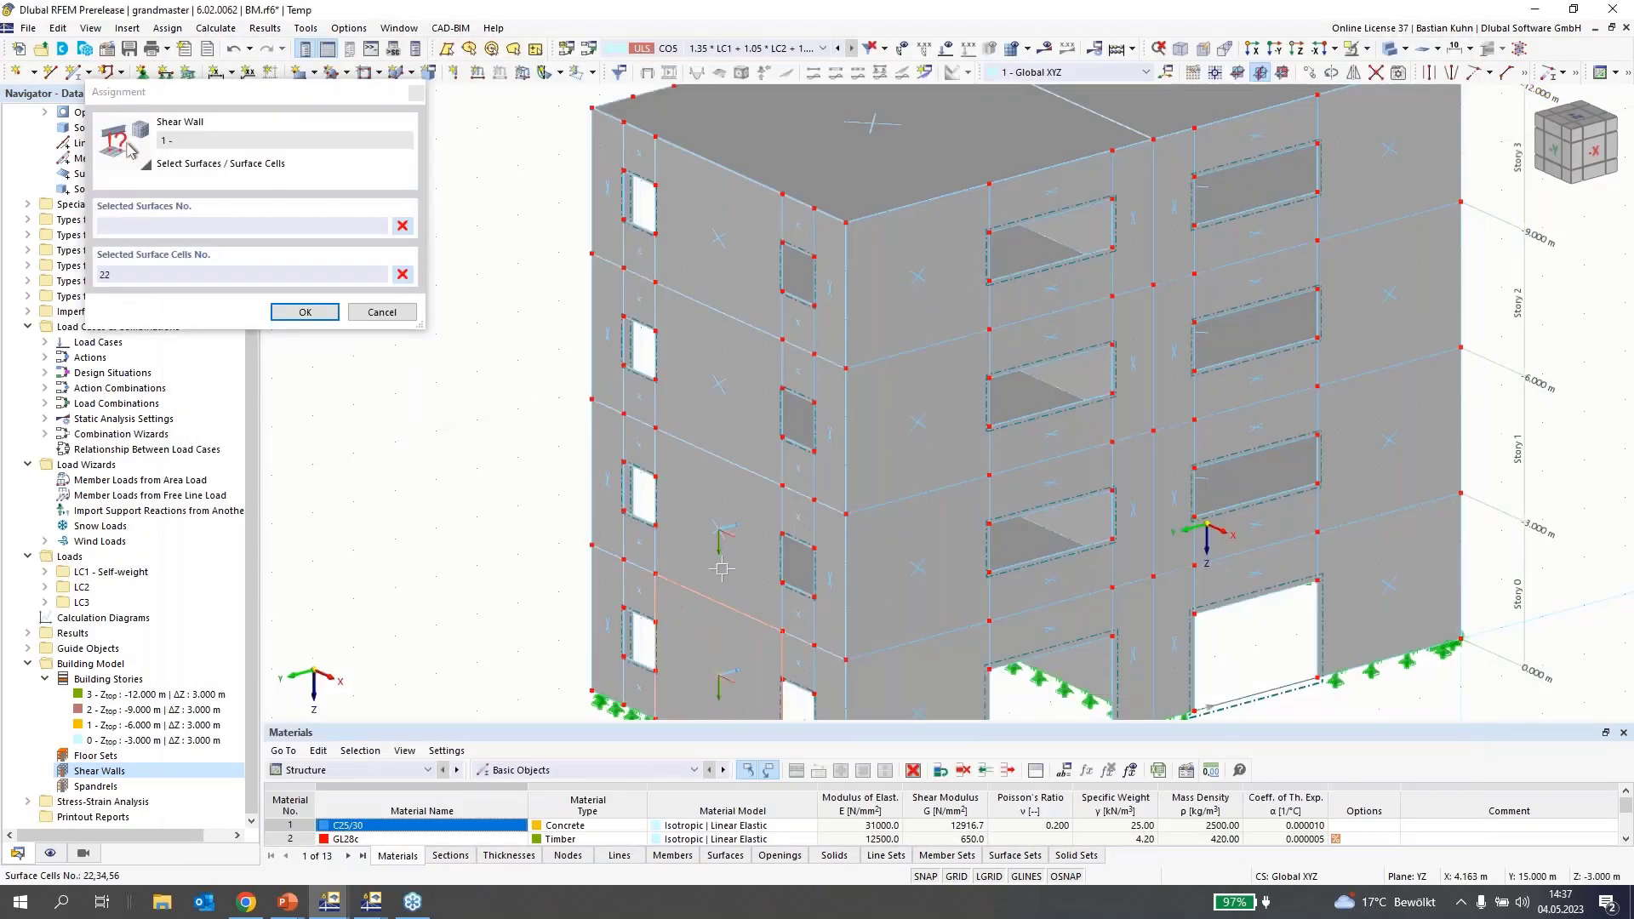
pyautogui.click(717, 528)
pyautogui.click(715, 388)
pyautogui.click(695, 244)
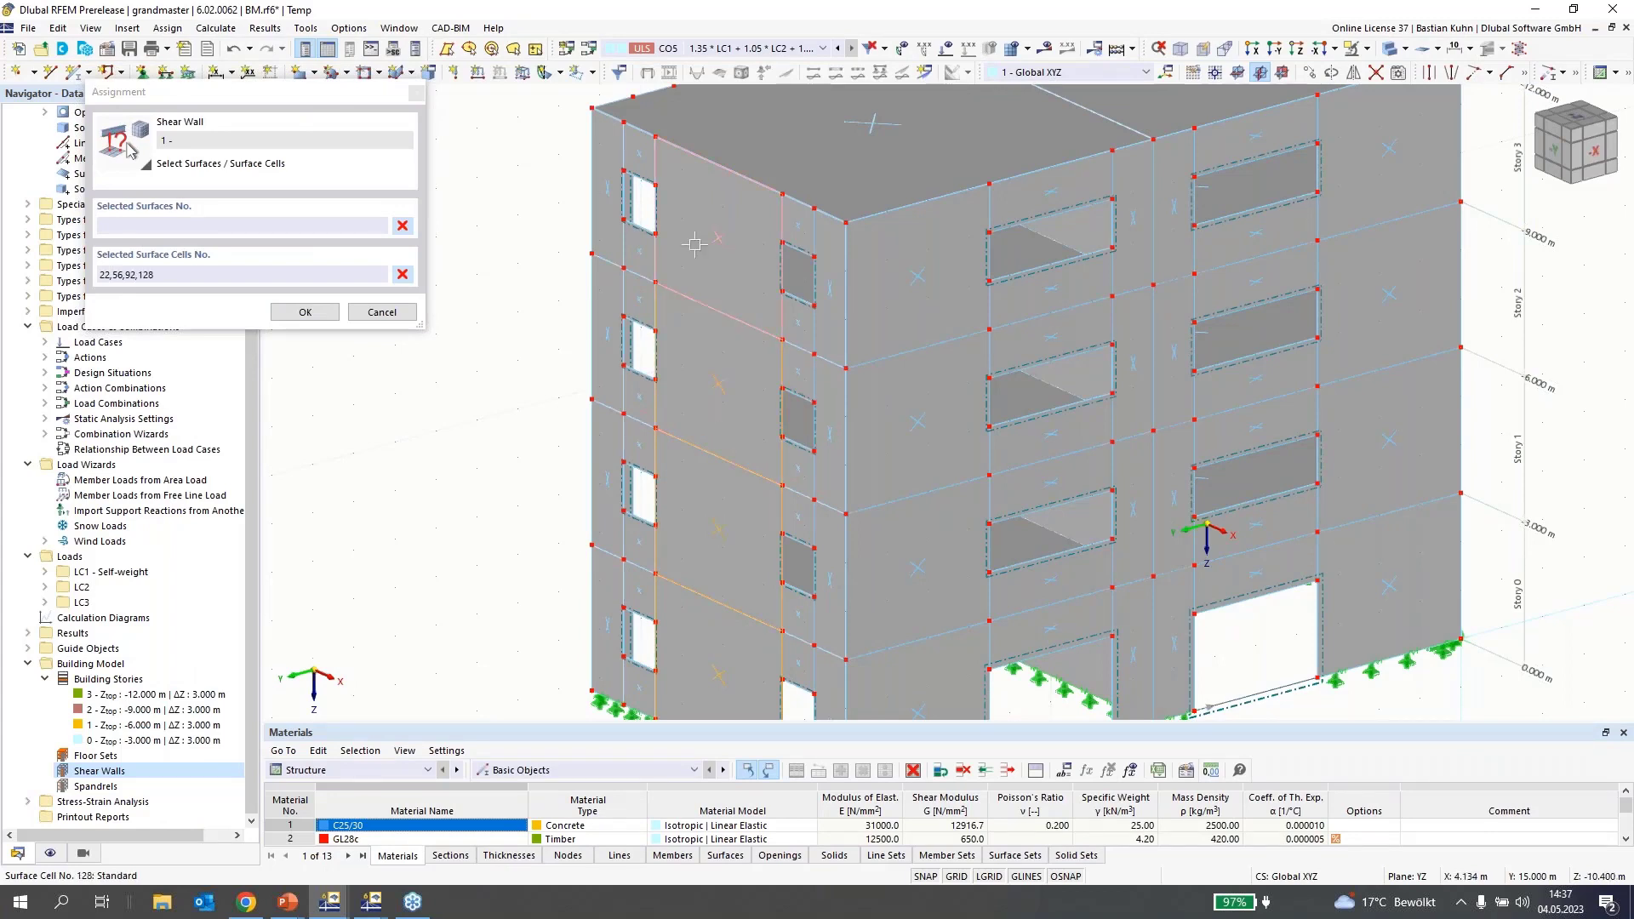
pyautogui.click(305, 312)
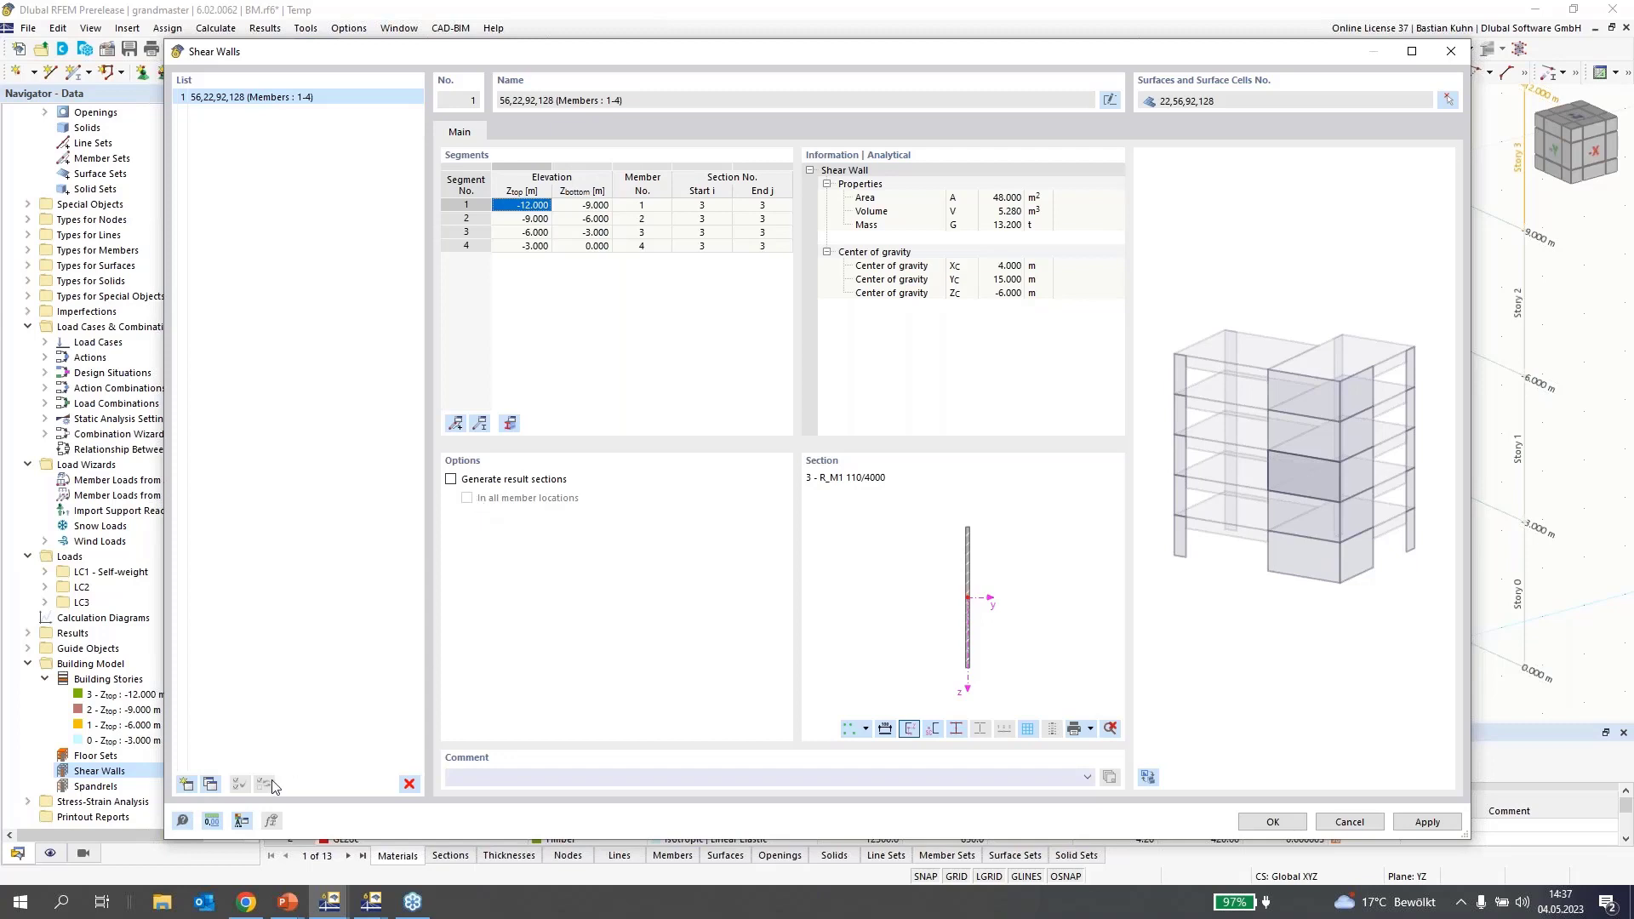
# - Add a second shear wall from surface cells 3, 37, 73 and 109 between the windows of the opposite gable wall at Y = 0
pyautogui.click(194, 785)
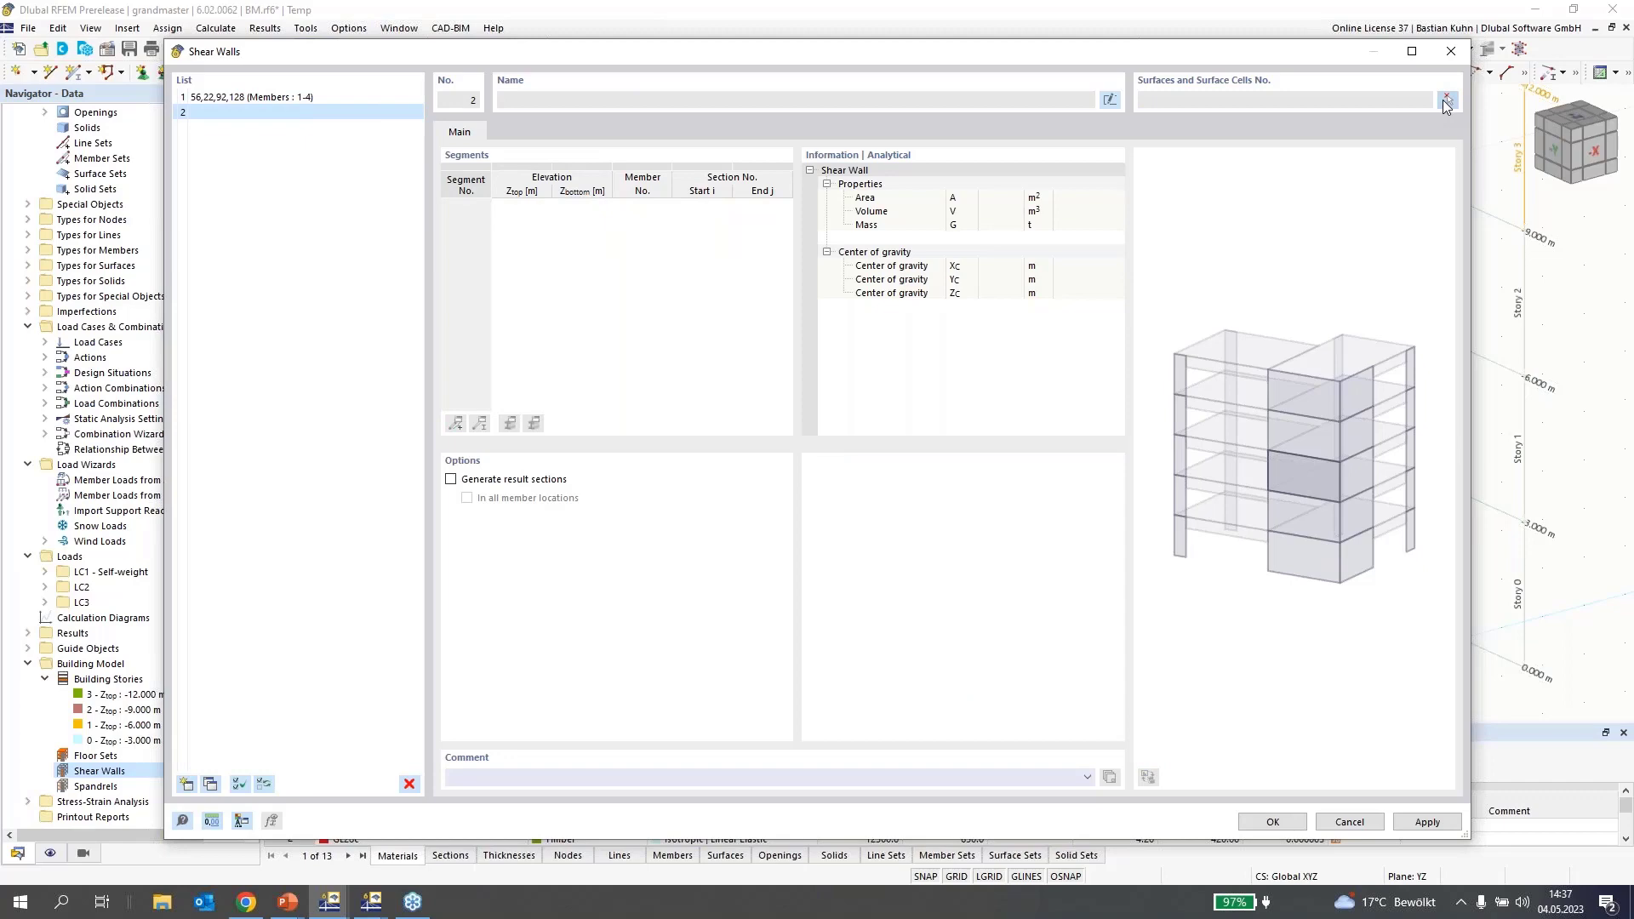
pyautogui.click(1446, 102)
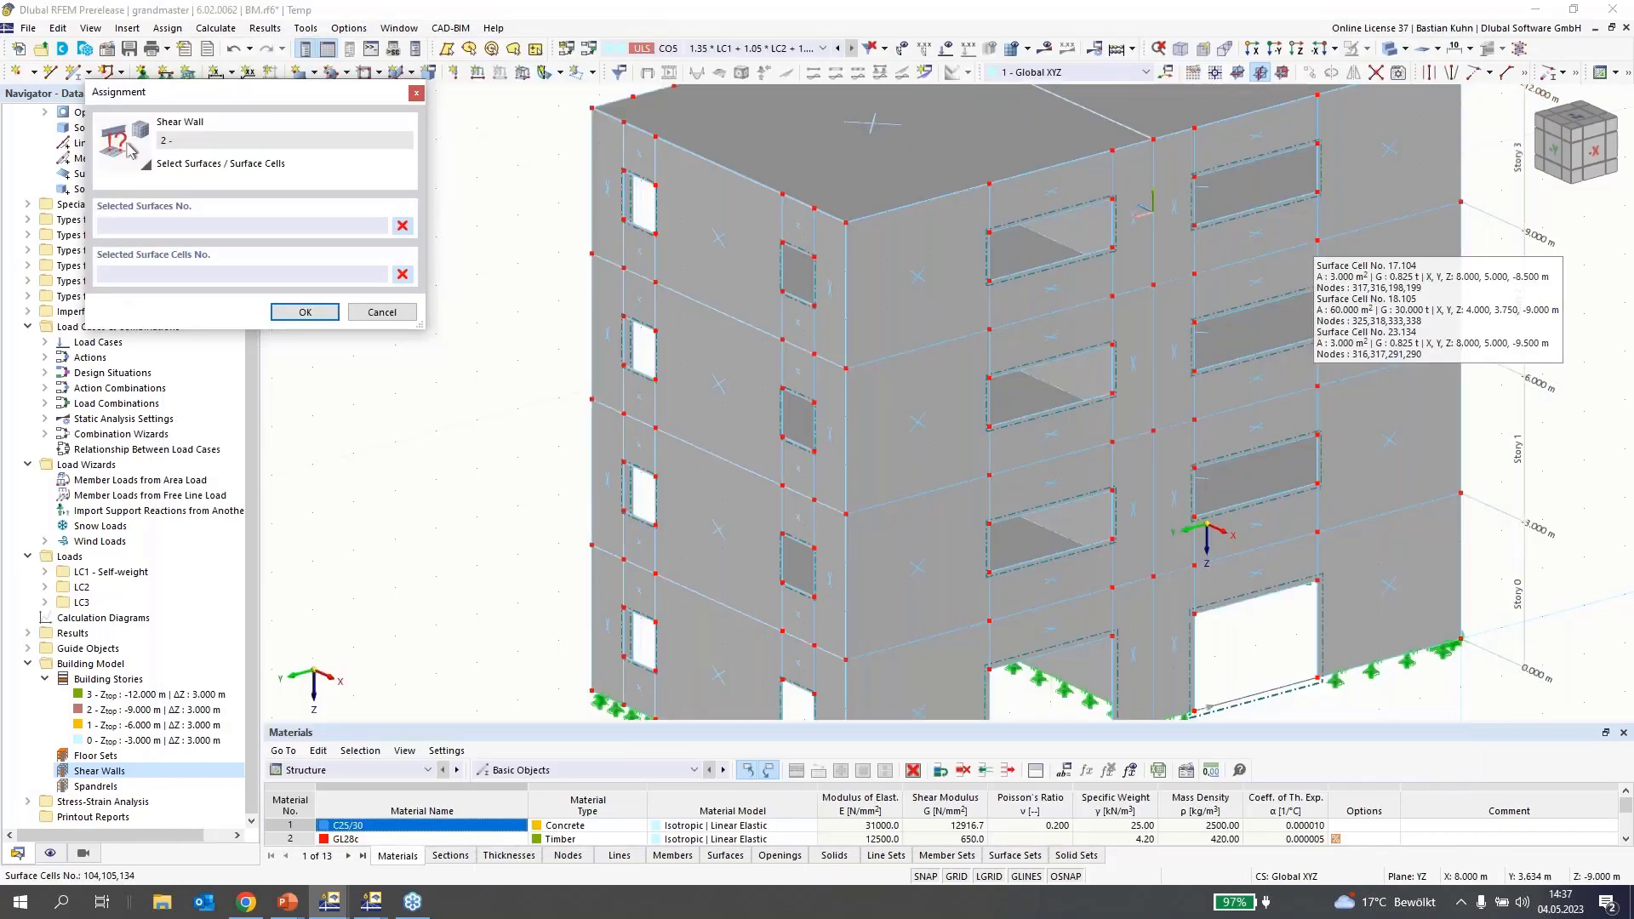
pyautogui.moveTo(1192, 443); pyautogui.dragTo(1189, 681, button='middle')
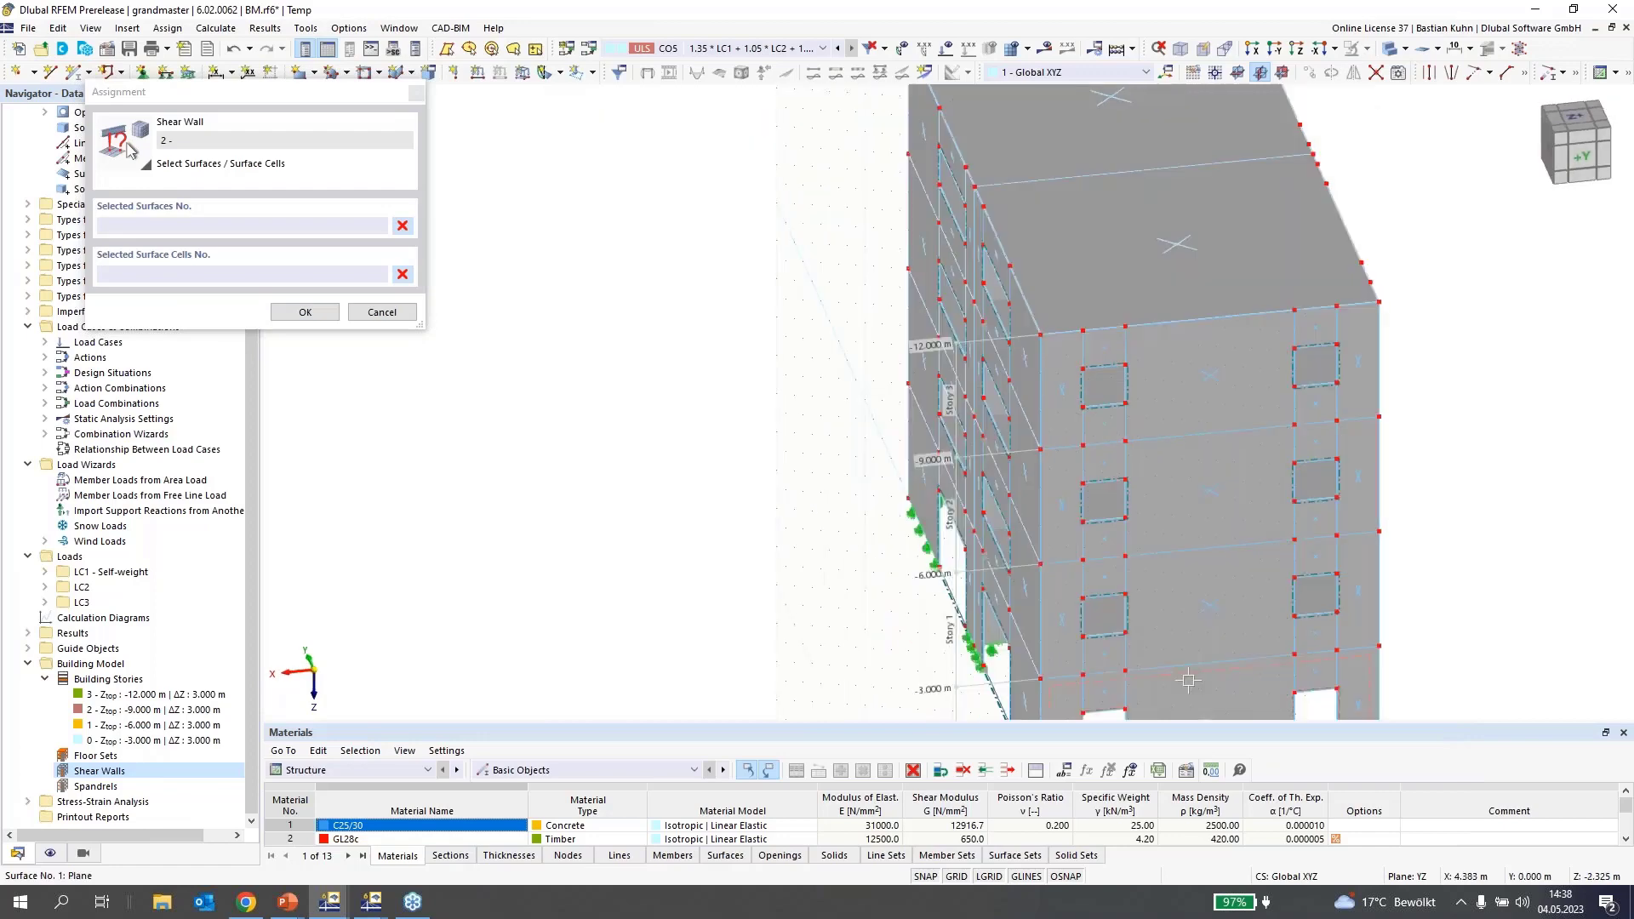
pyautogui.scroll(-2, 1185, 586)
pyautogui.click(1183, 586)
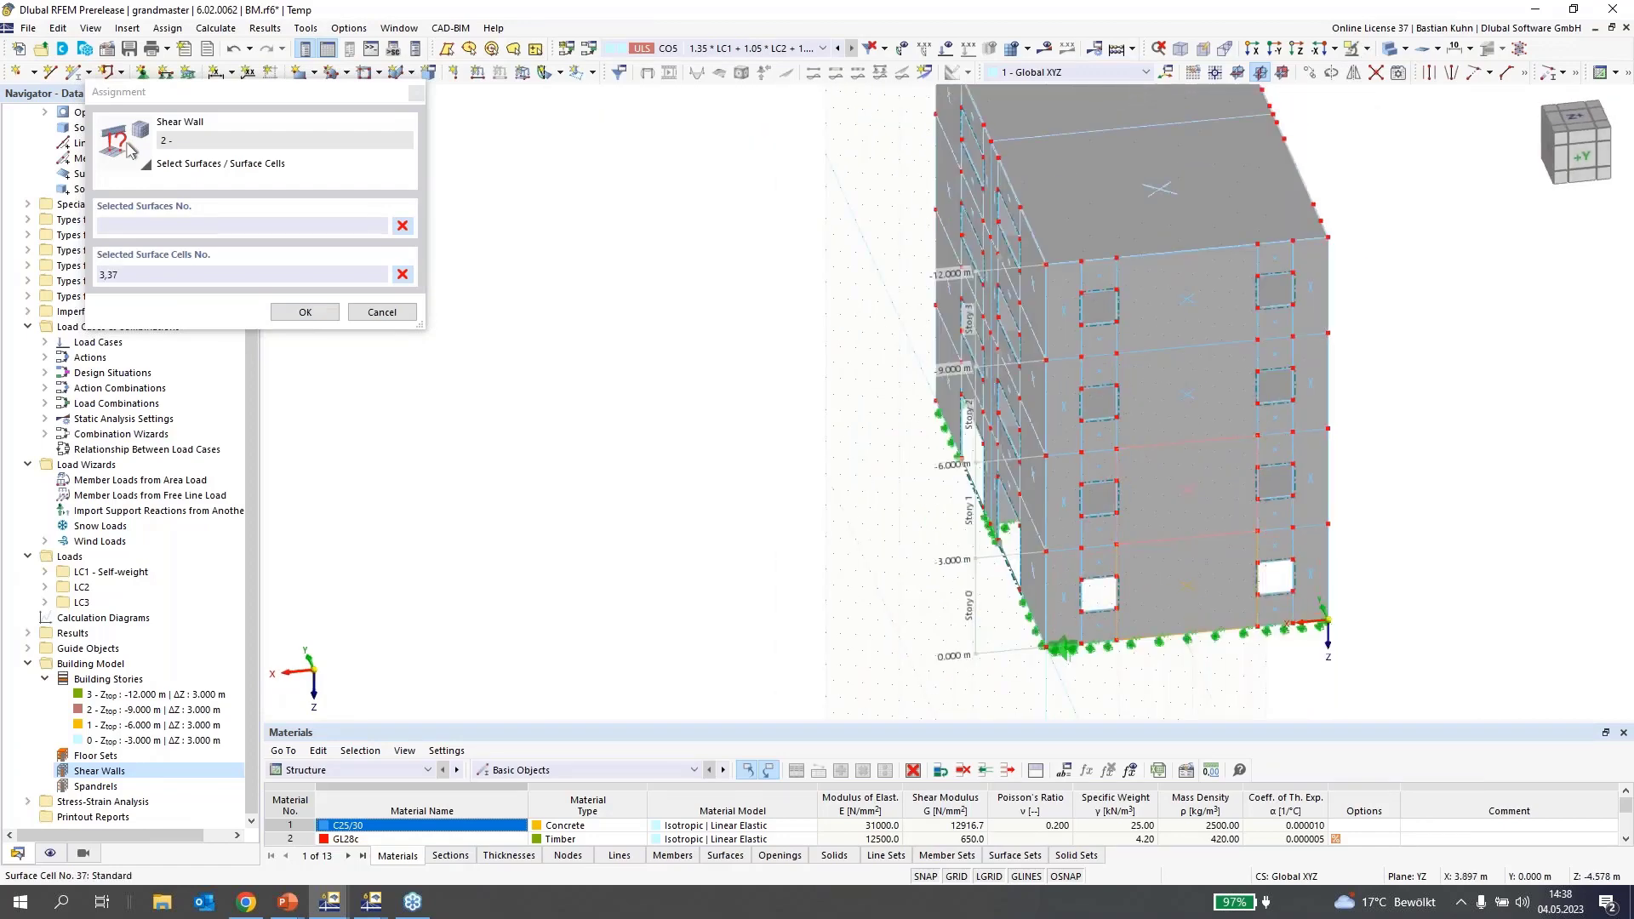
pyautogui.click(1186, 394)
pyautogui.click(1188, 294)
pyautogui.click(330, 317)
# - Add a third, L-shaped shear wall from building-corner surface cells 1, 8, 35, 49, 71, 85, 107 and 121, preview it in the model, and save the shear walls
pyautogui.click(186, 784)
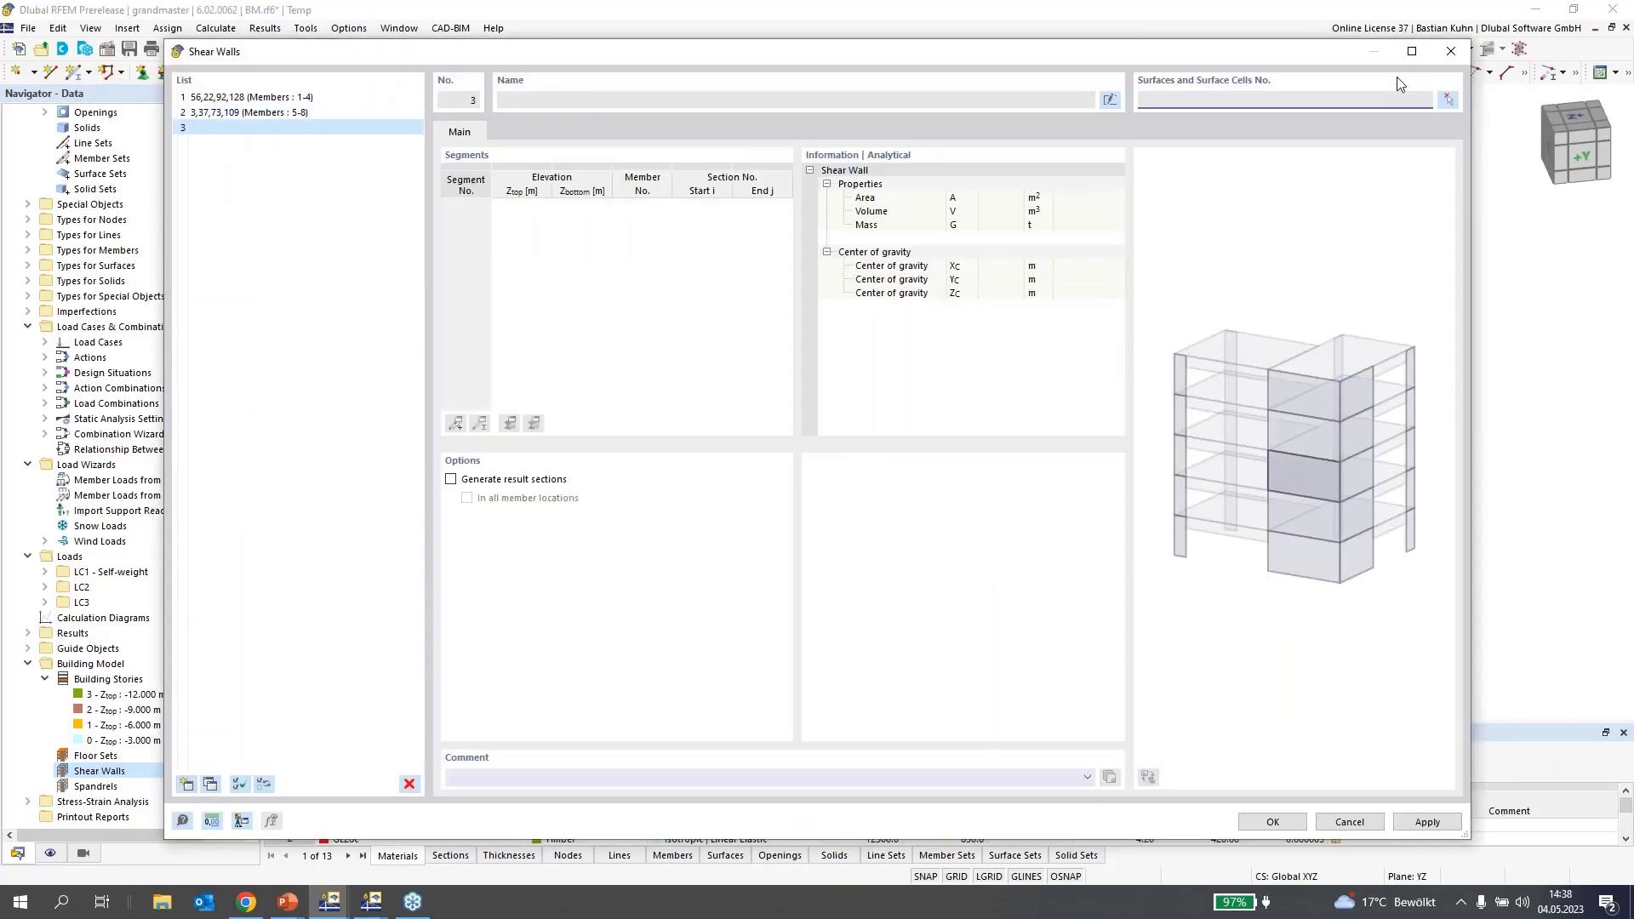
pyautogui.click(1453, 100)
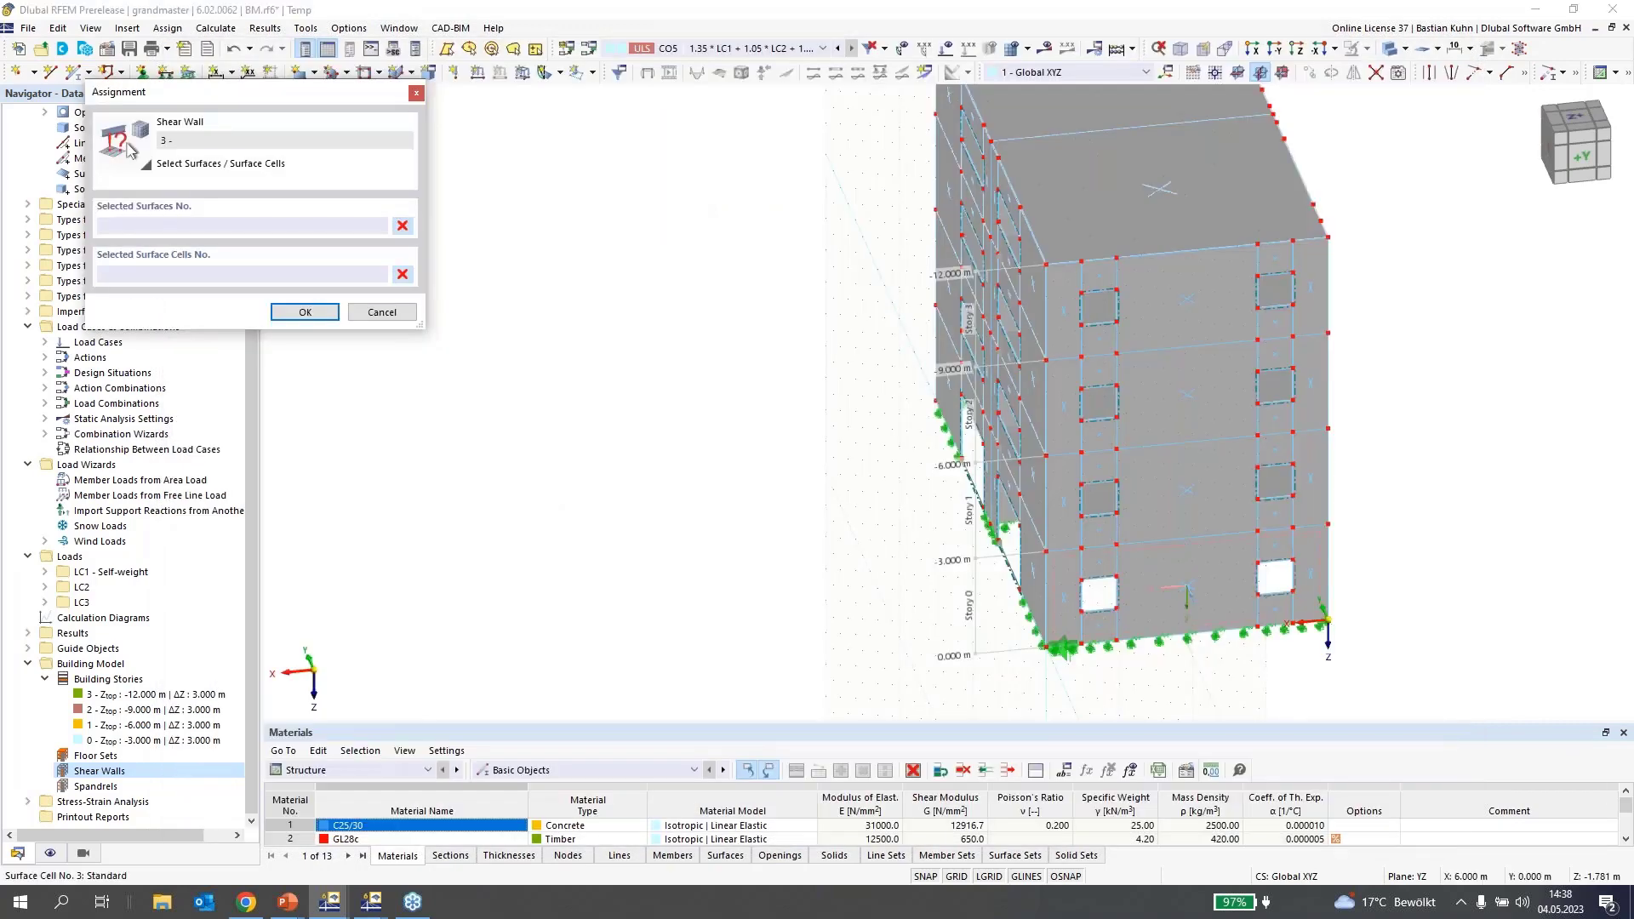
pyautogui.moveTo(1310, 571); pyautogui.dragTo(968, 479, button='middle')
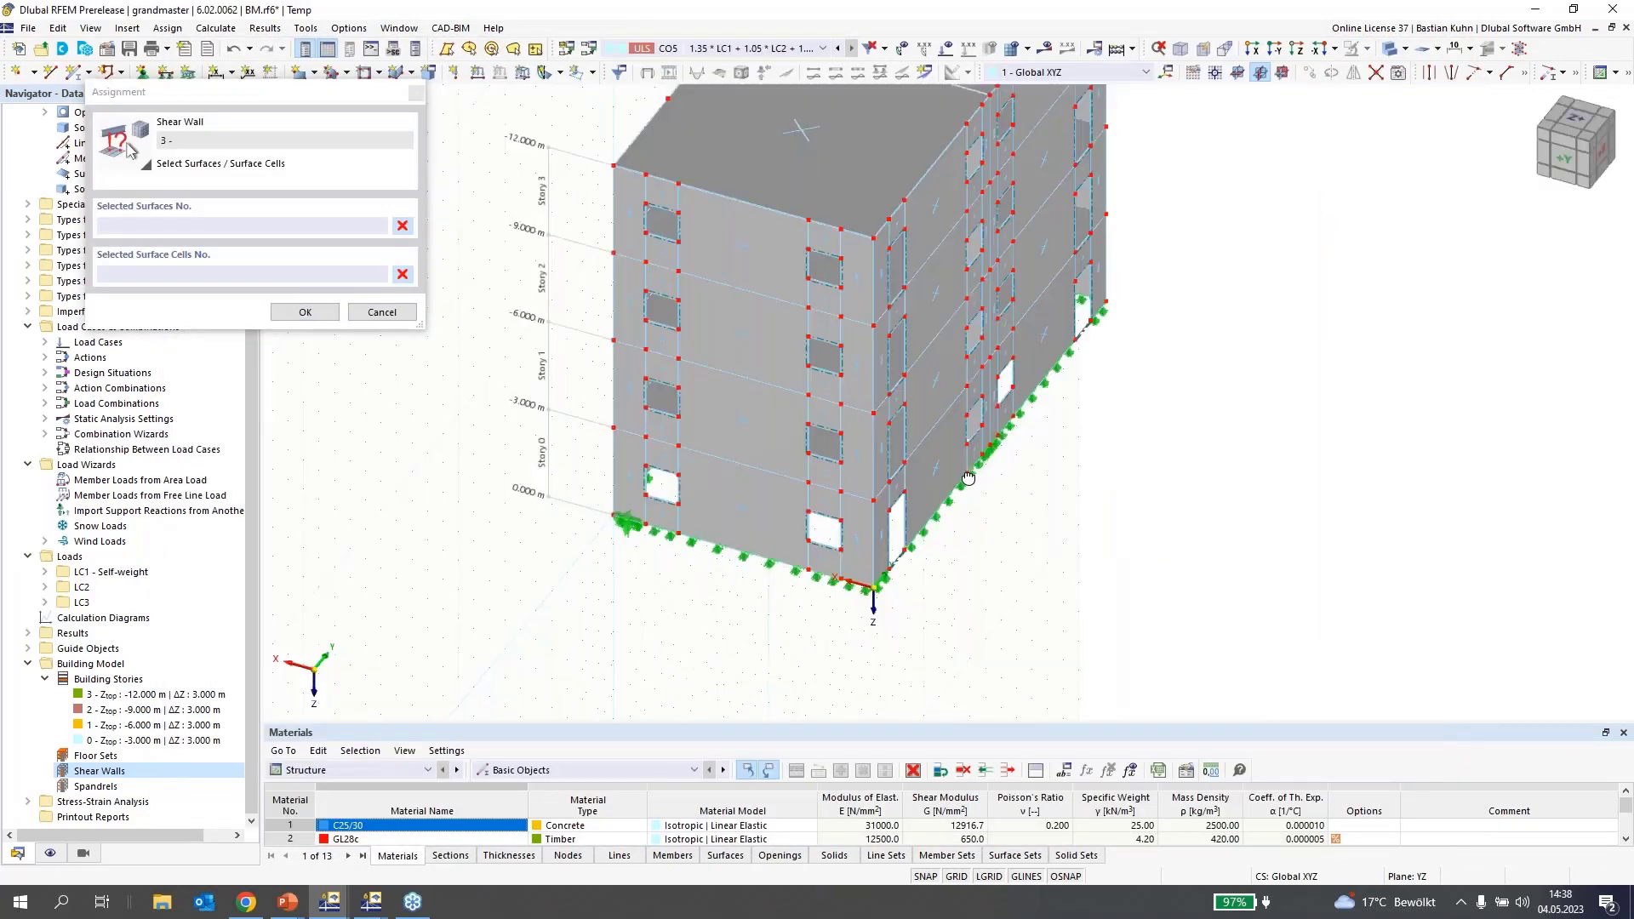
pyautogui.click(859, 542)
pyautogui.click(880, 536)
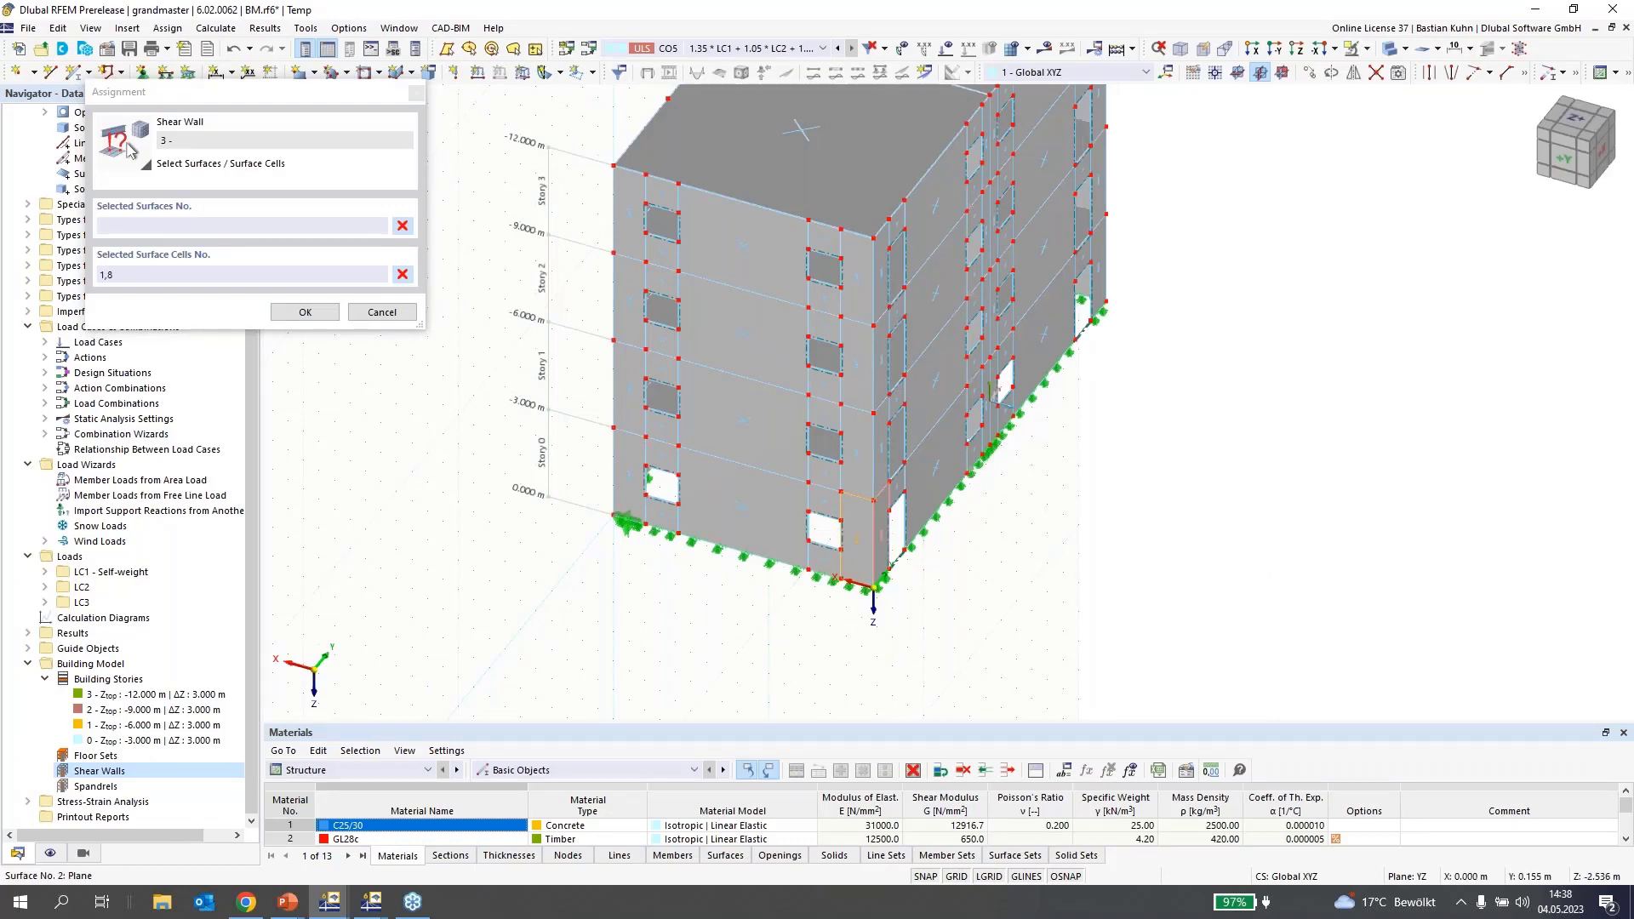
pyautogui.click(858, 457)
pyautogui.click(881, 445)
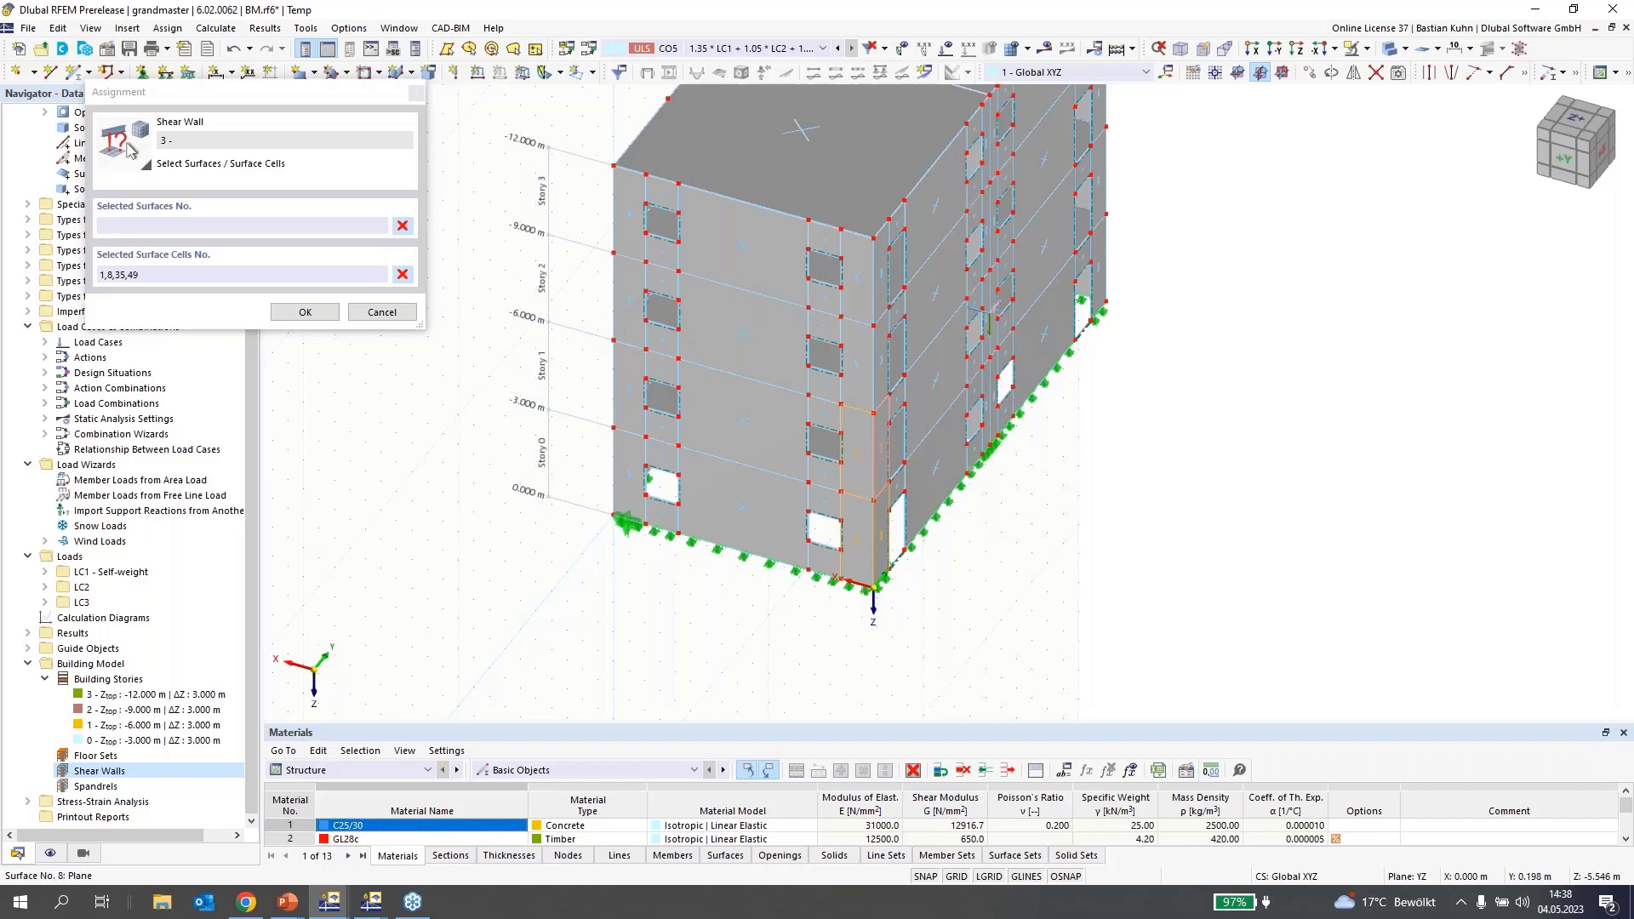
pyautogui.click(858, 367)
pyautogui.click(885, 363)
pyautogui.click(857, 280)
pyautogui.click(879, 272)
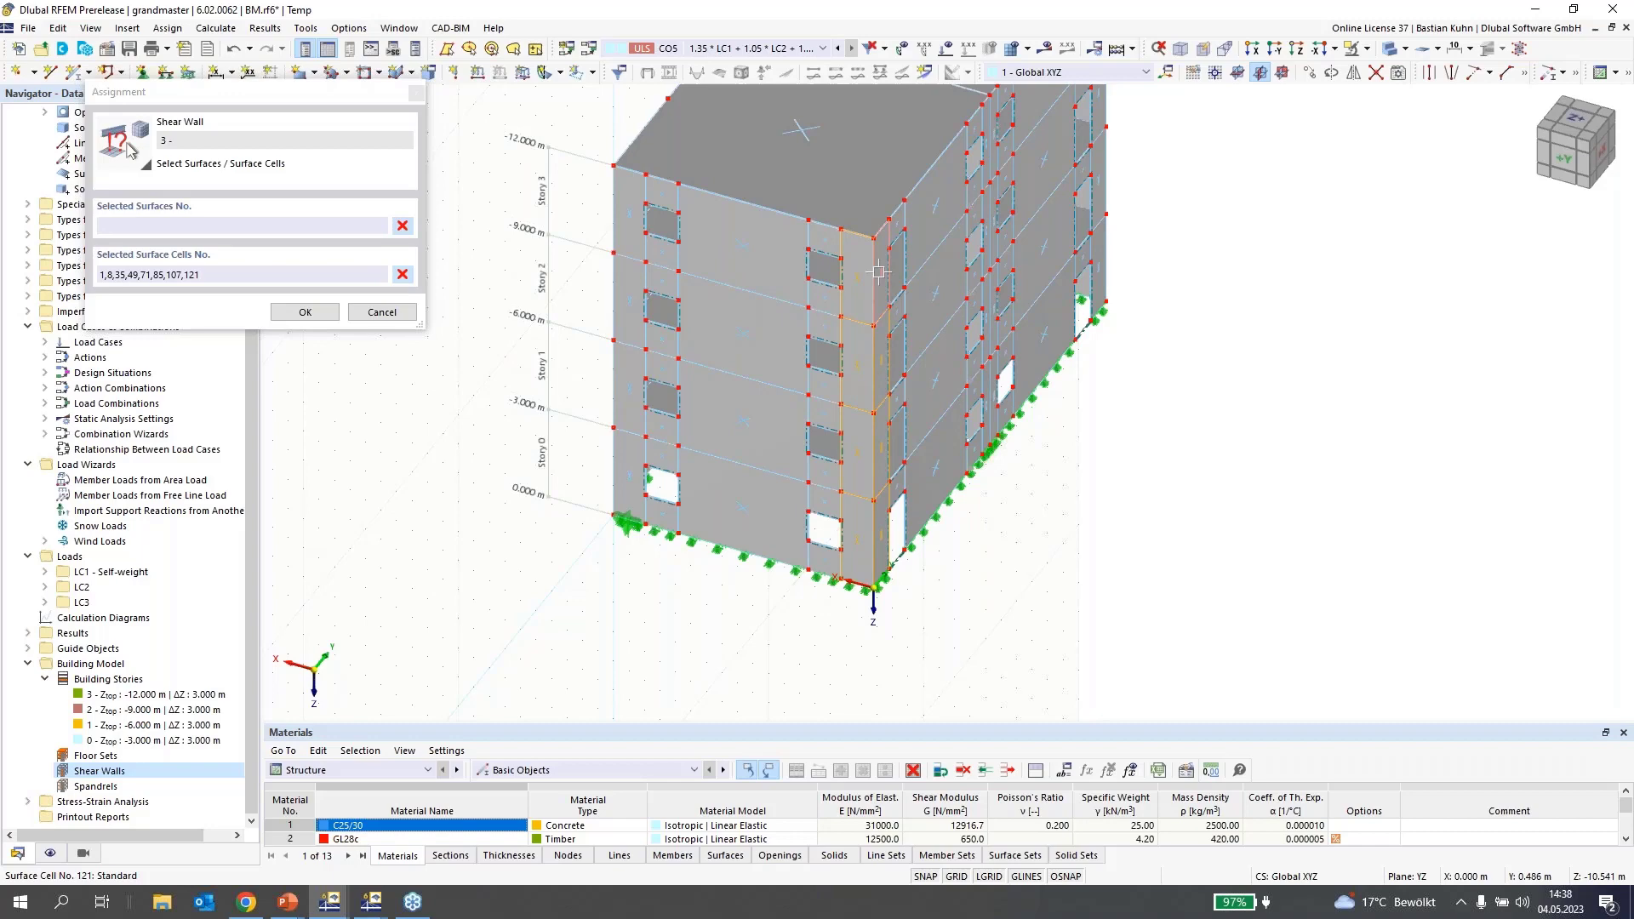
pyautogui.click(305, 312)
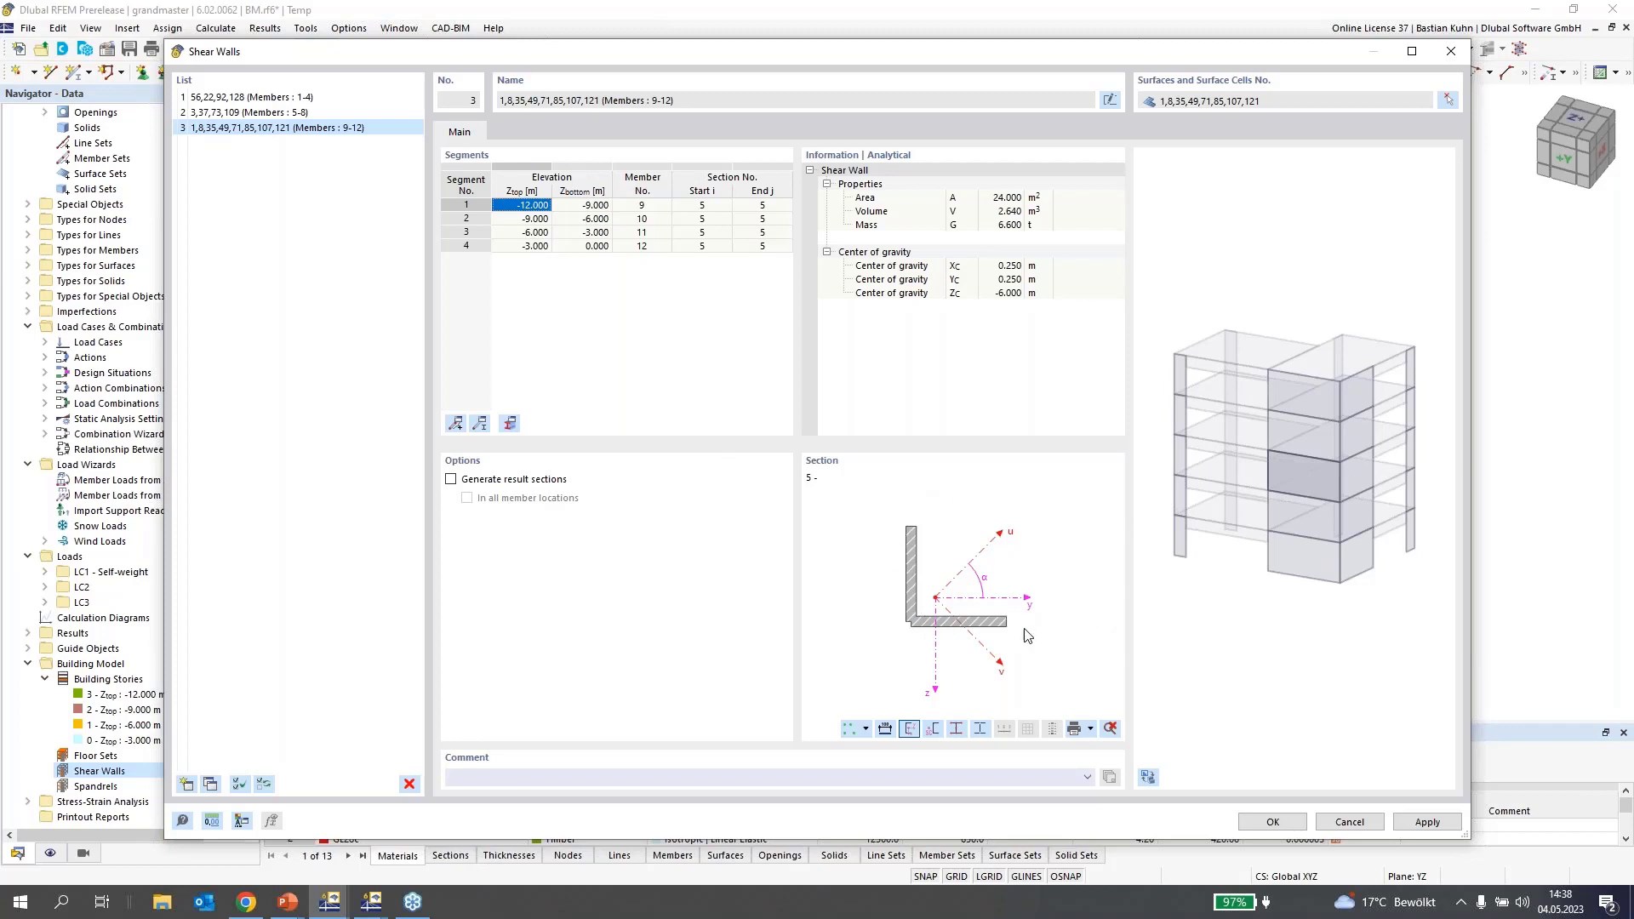
pyautogui.click(1148, 779)
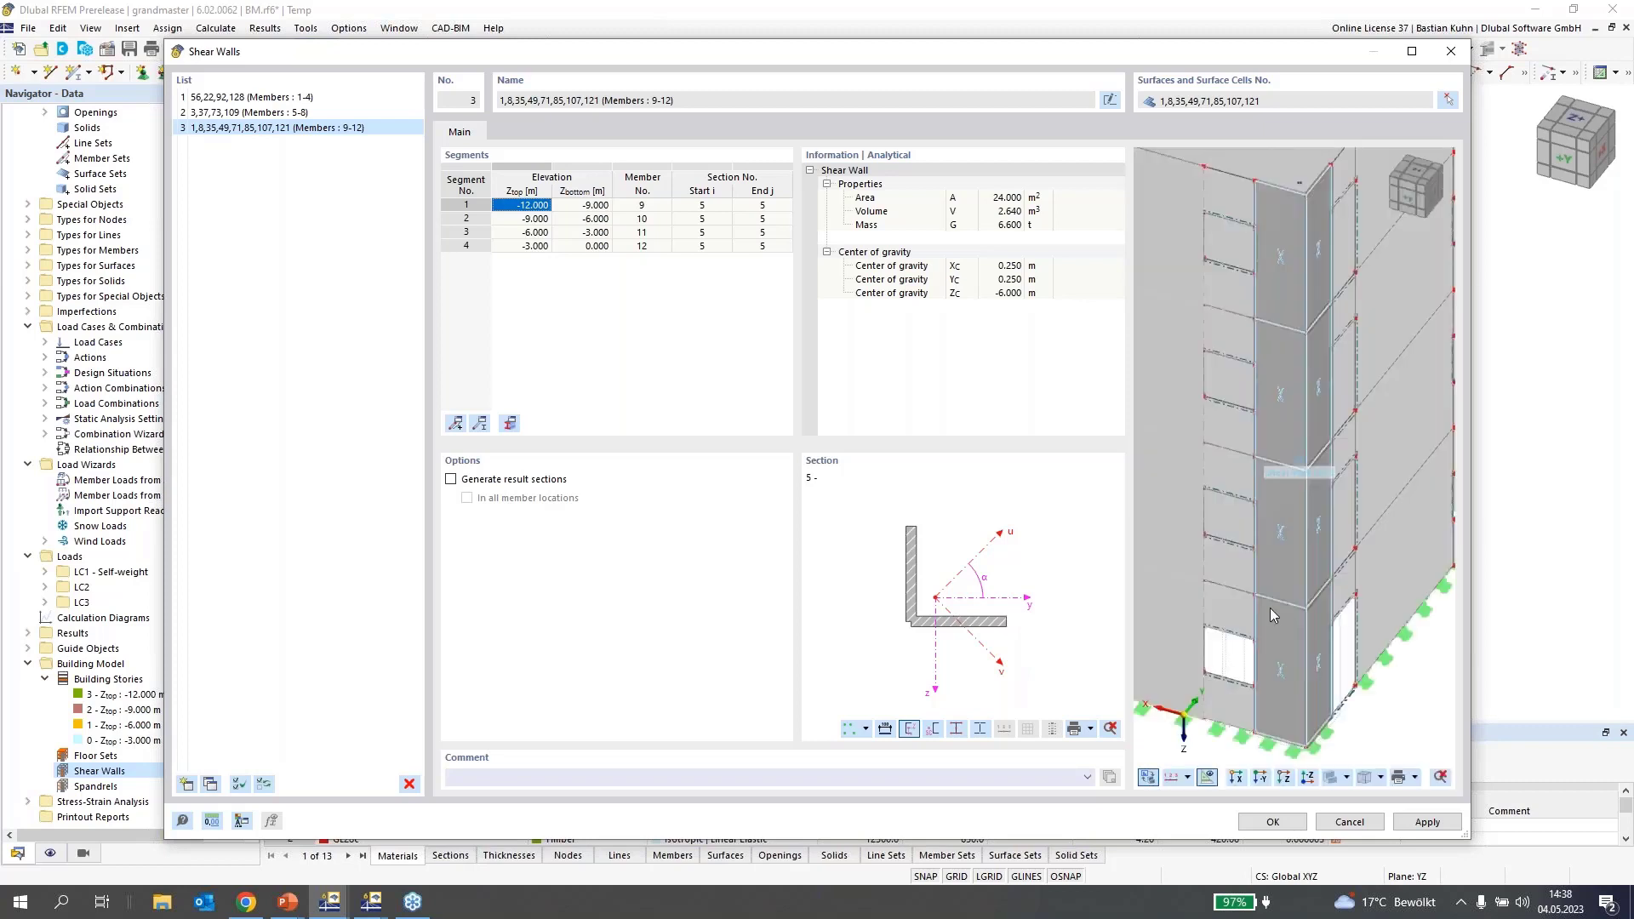
pyautogui.click(1273, 823)
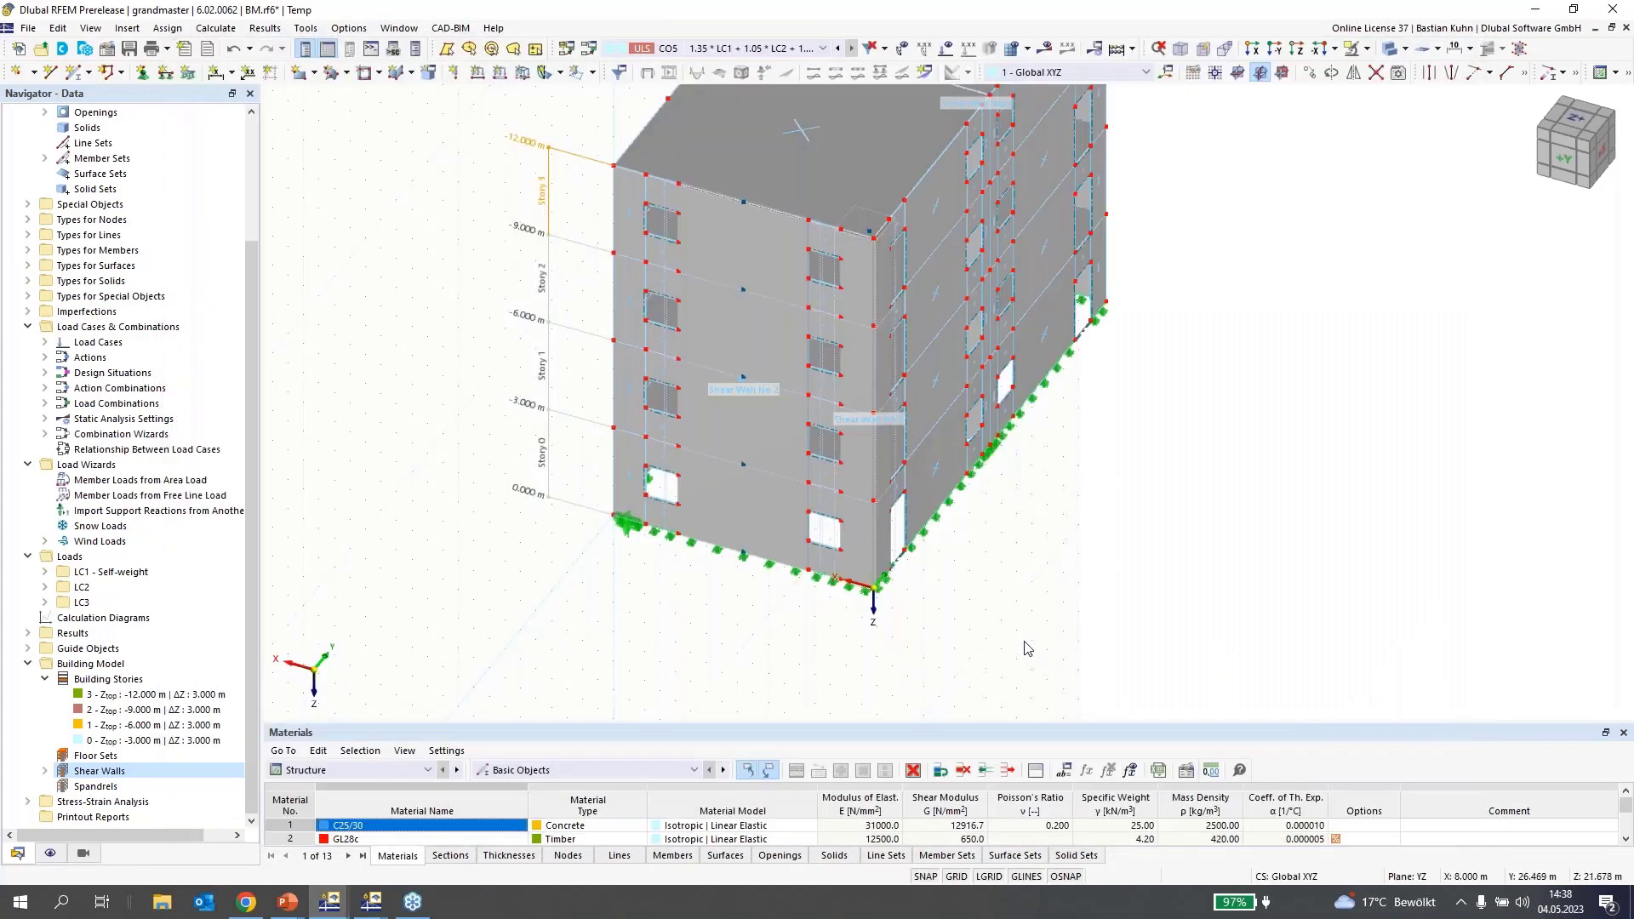
# - Examine the ground-story result beam of the second shear wall, including its integrated surface cells, section and stress-strain configuration
pyautogui.doubleClick(745, 503)
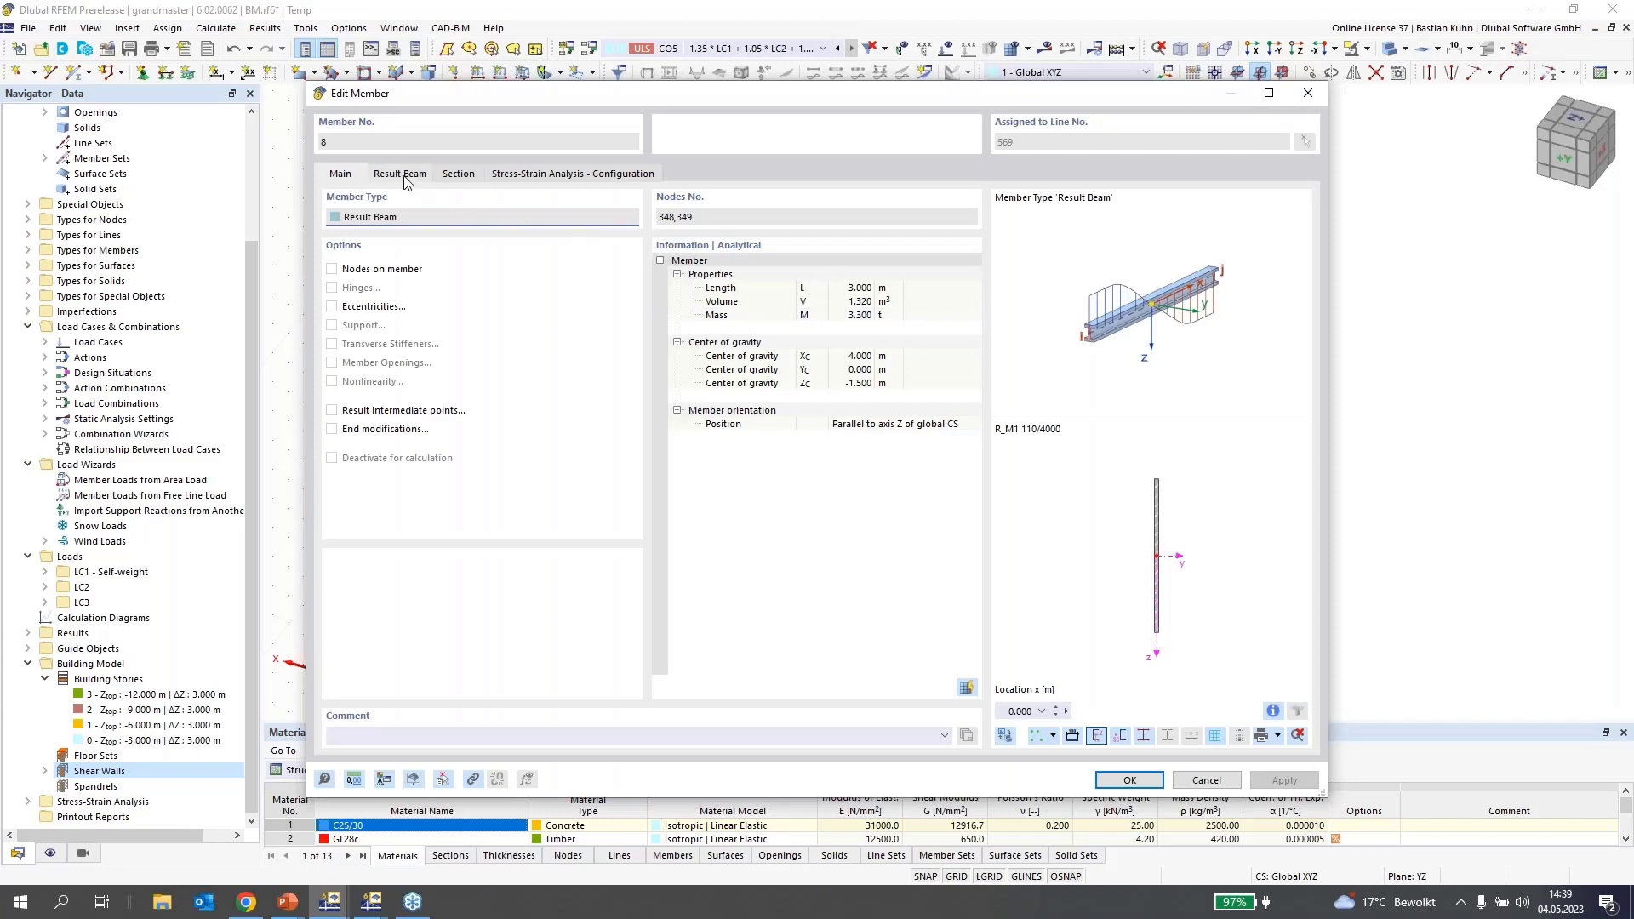
pyautogui.click(411, 180)
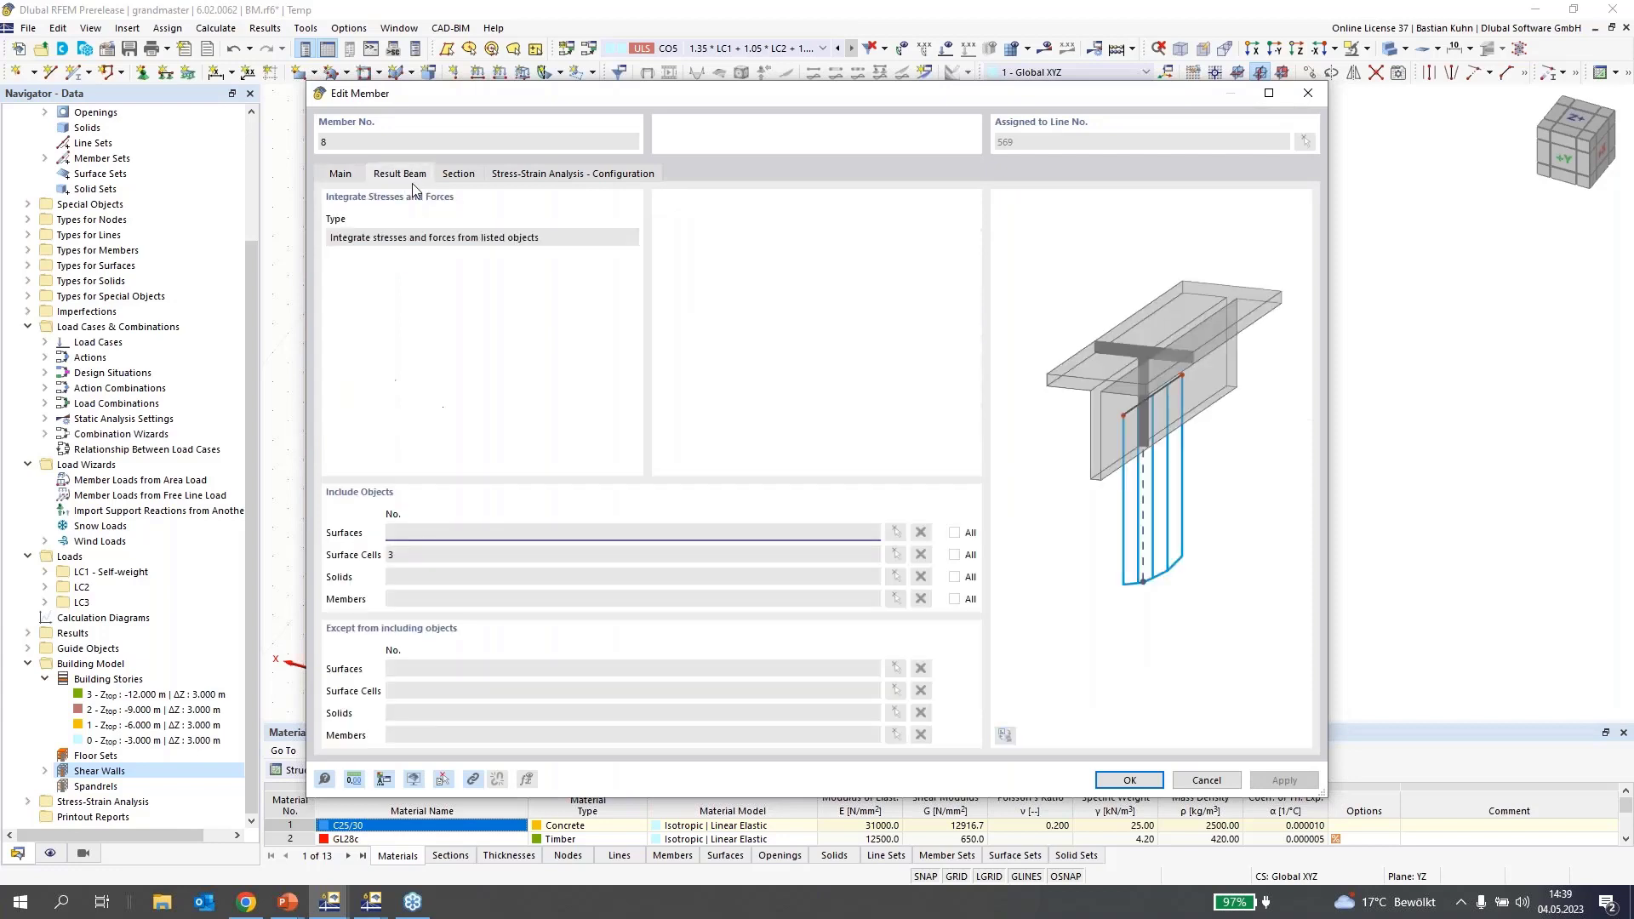
pyautogui.click(402, 555)
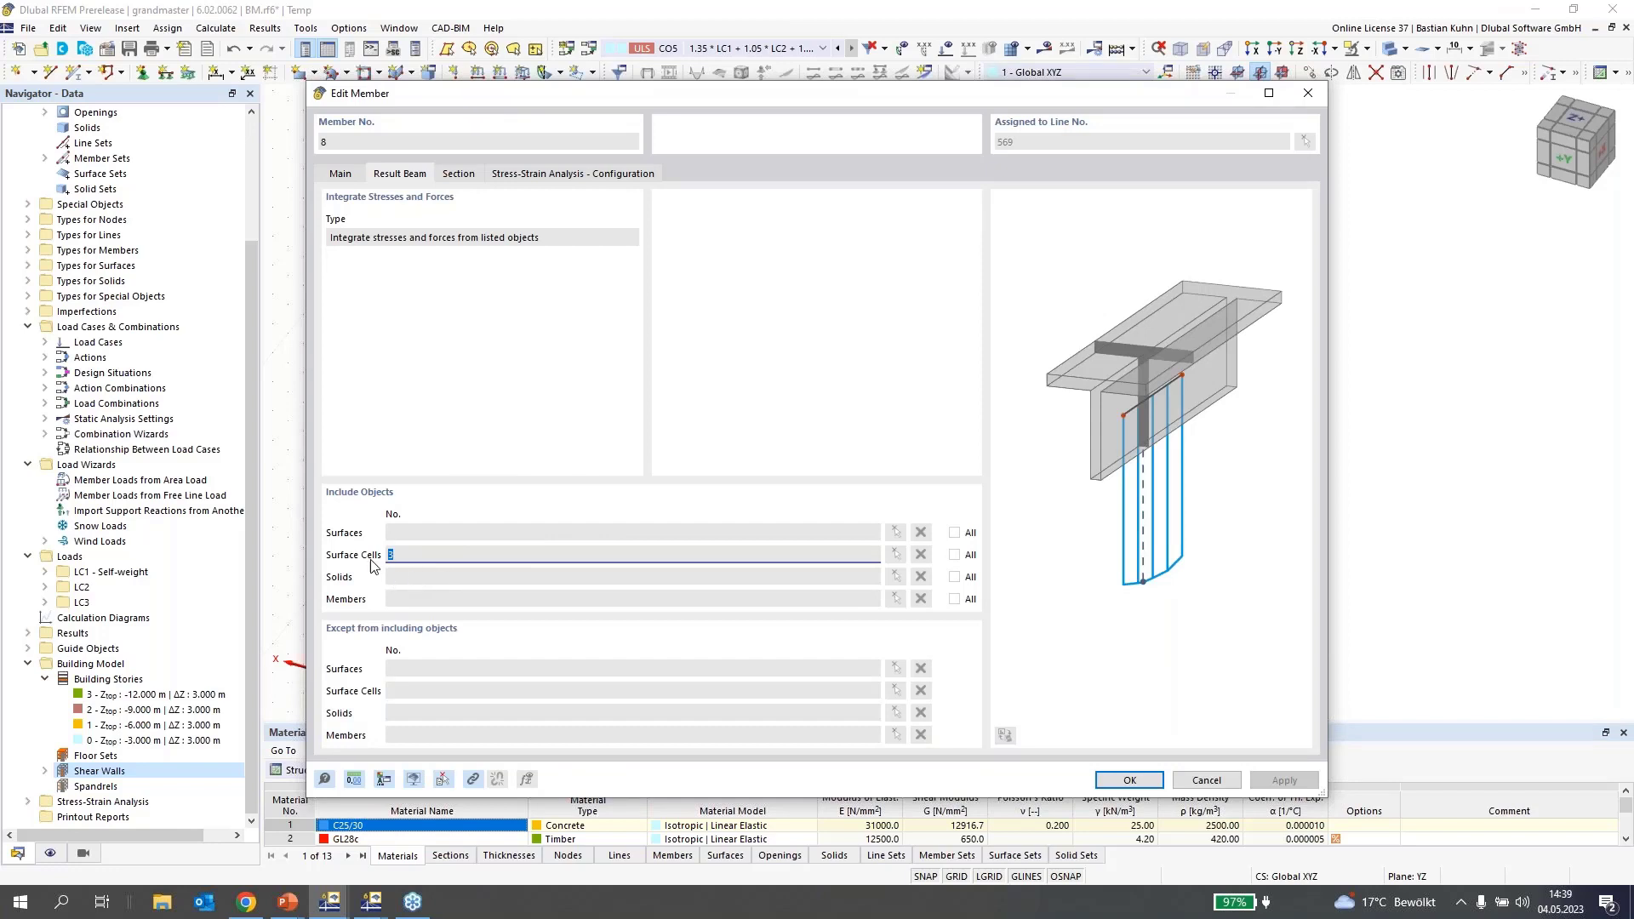
pyautogui.click(459, 174)
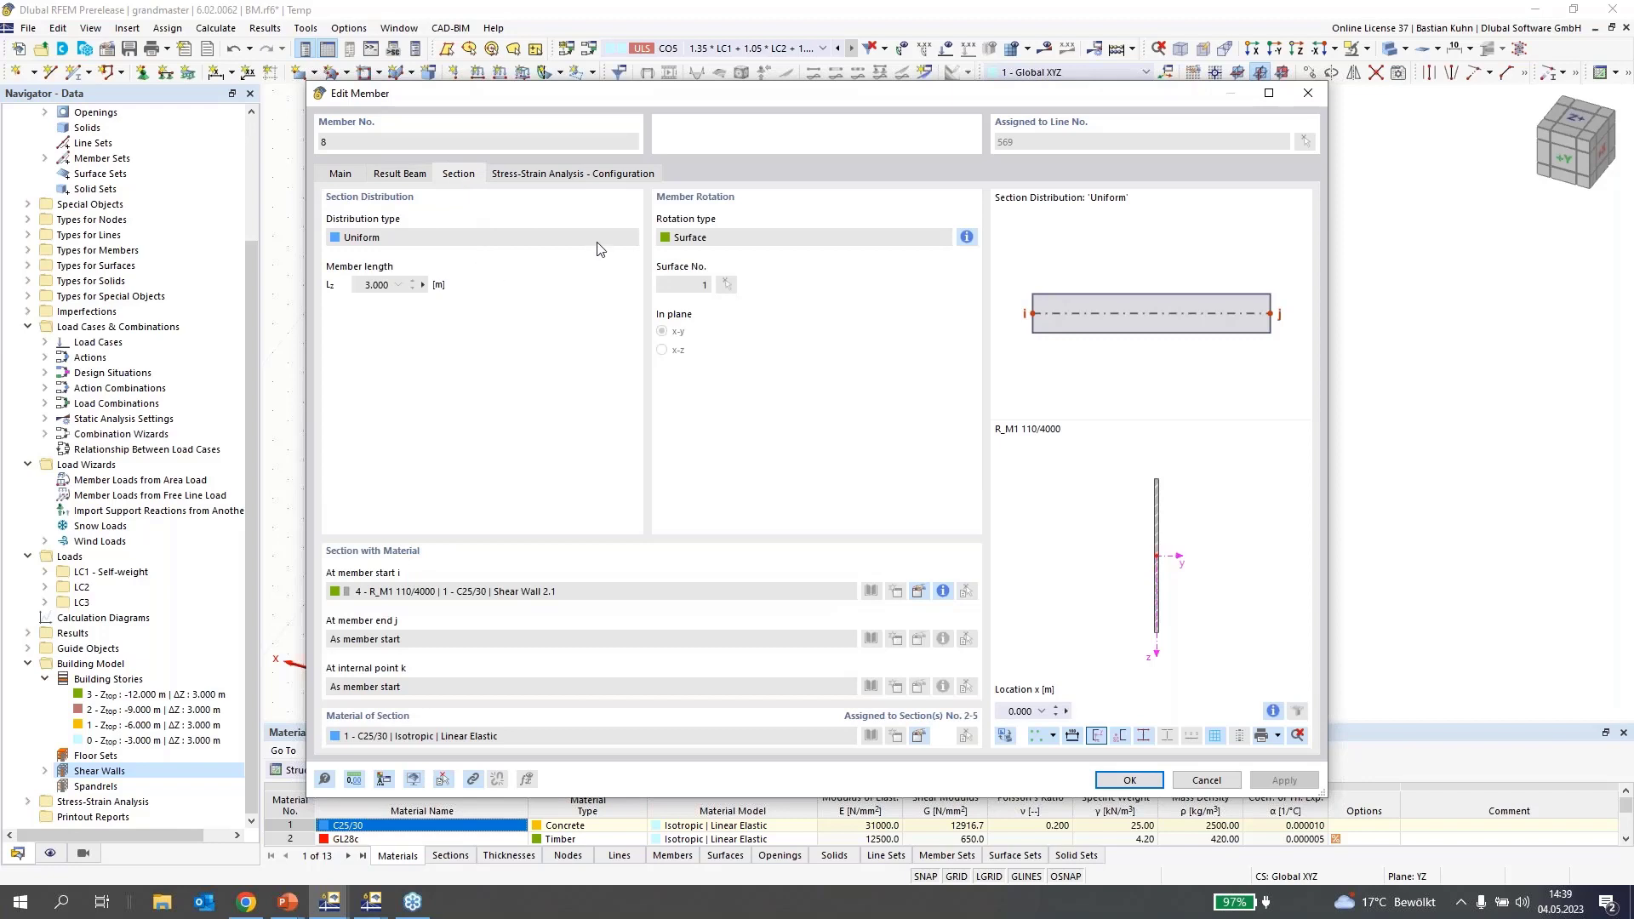
pyautogui.click(575, 176)
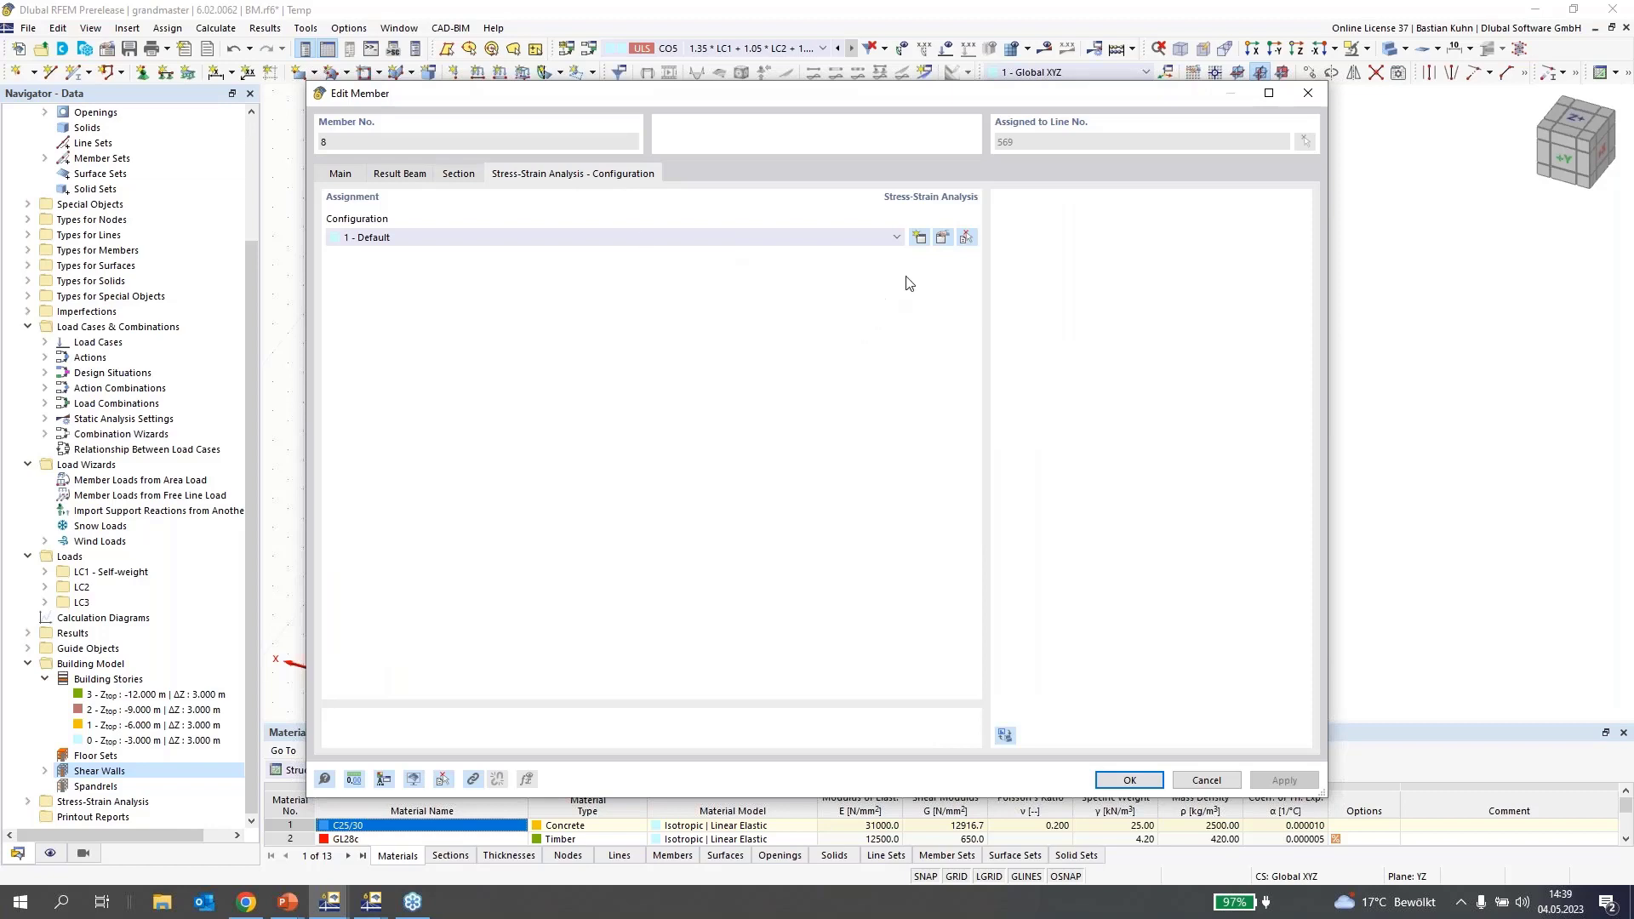
# - Activate the axial-force normal stress σx (N) in the Default member configuration, with a User limit stress of 240 N/mm², and save the member
pyautogui.click(941, 239)
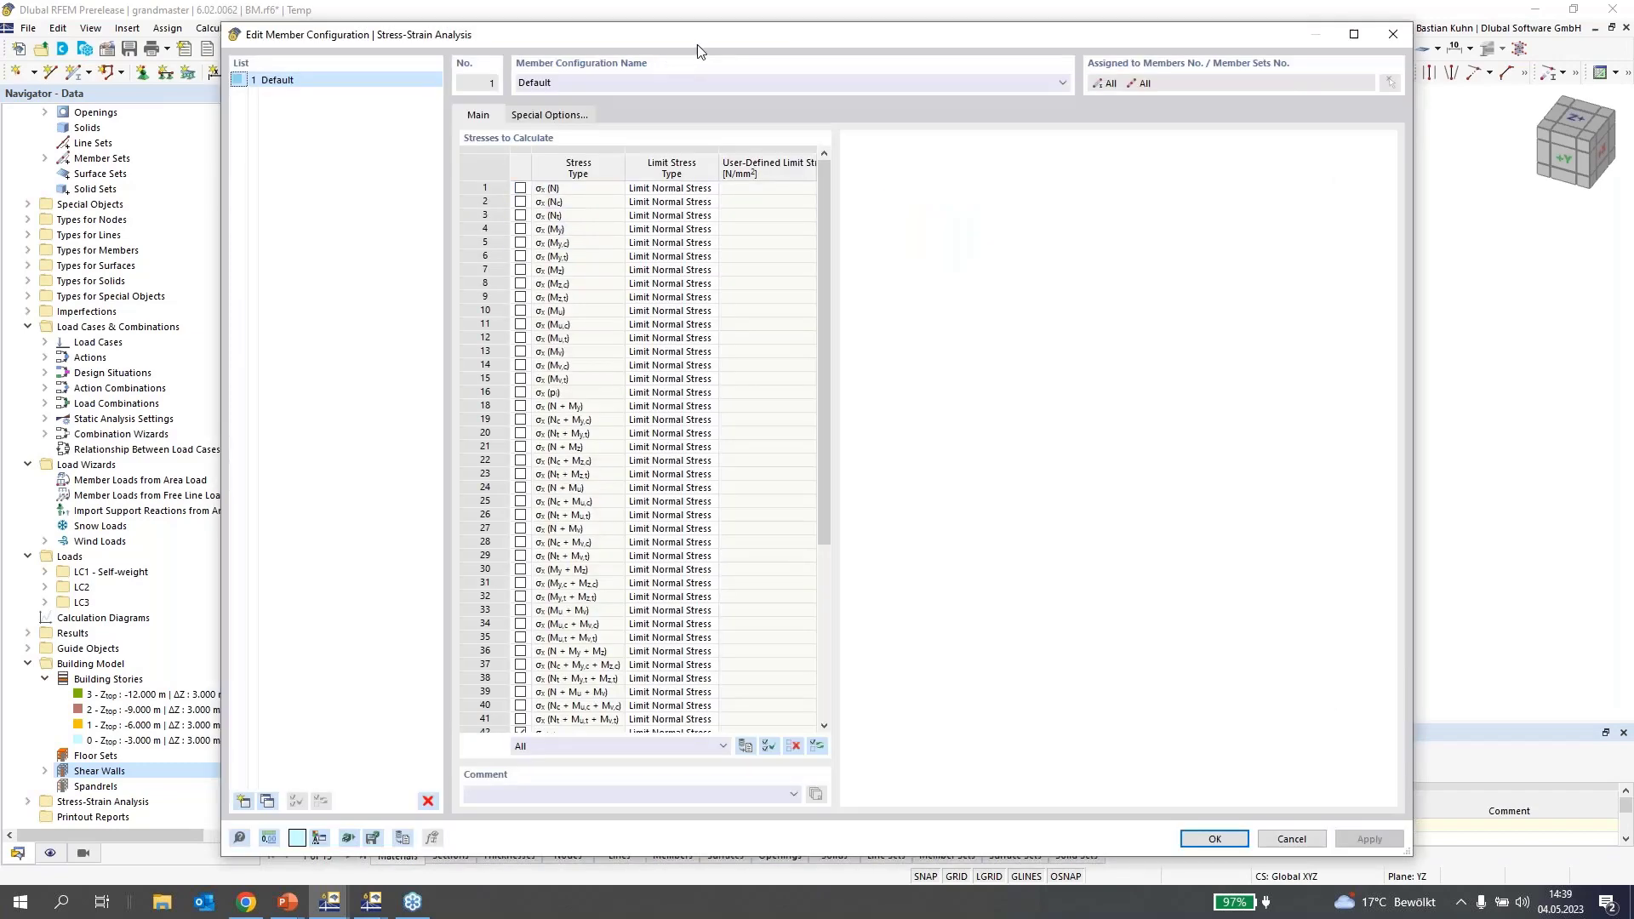
pyautogui.moveTo(696, 56); pyautogui.dragTo(817, 71)
pyautogui.click(639, 220)
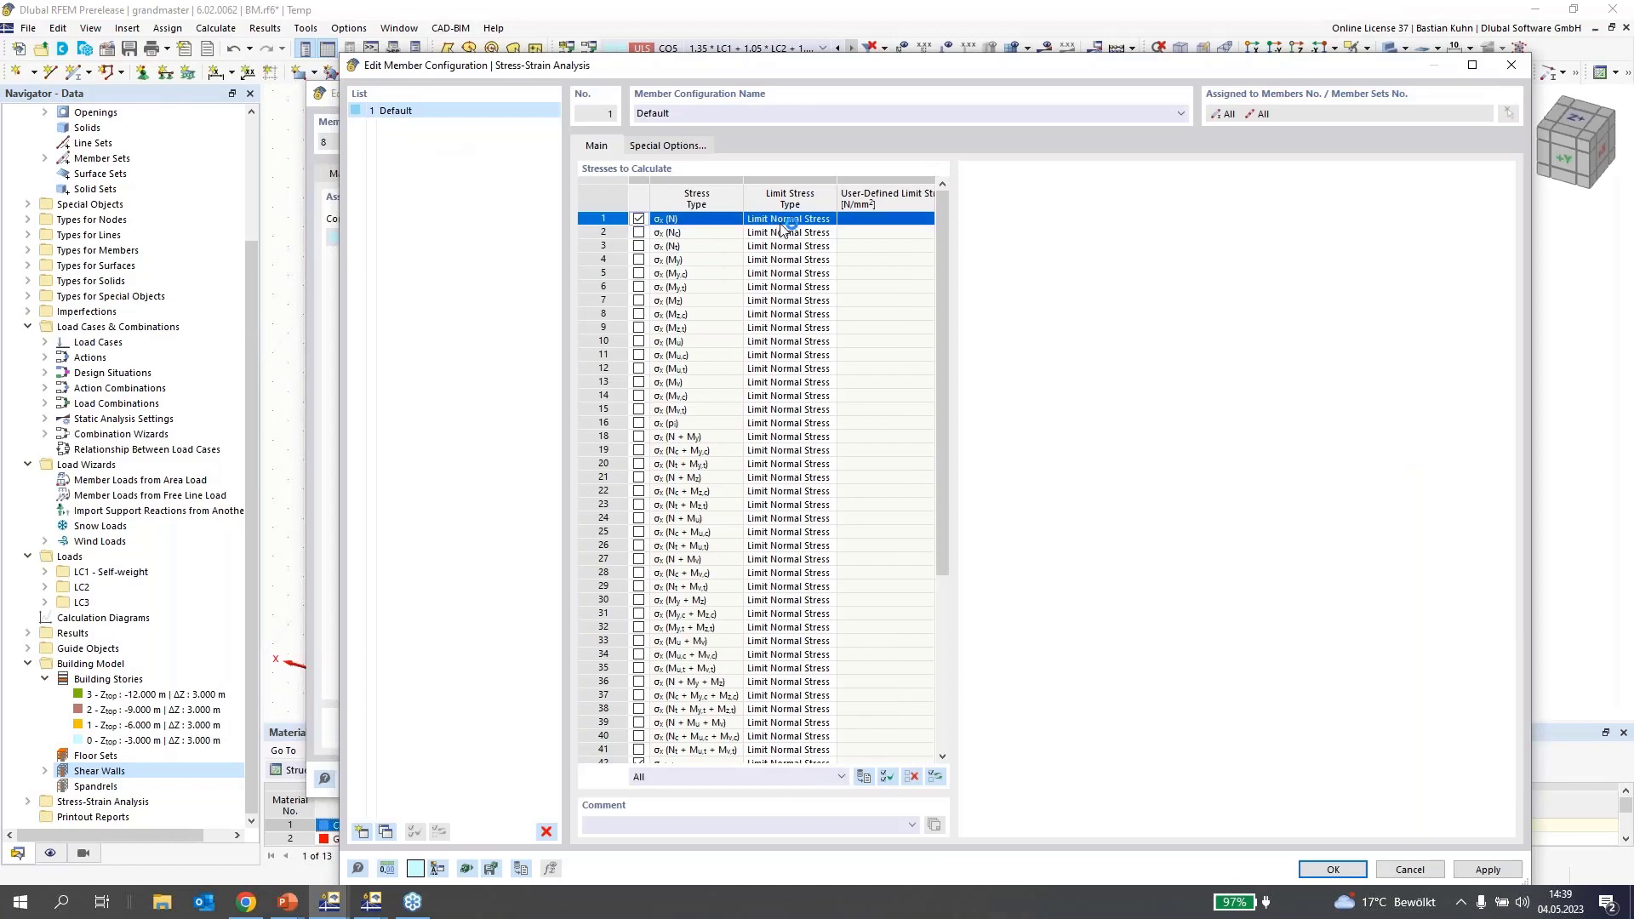
pyautogui.click(828, 219)
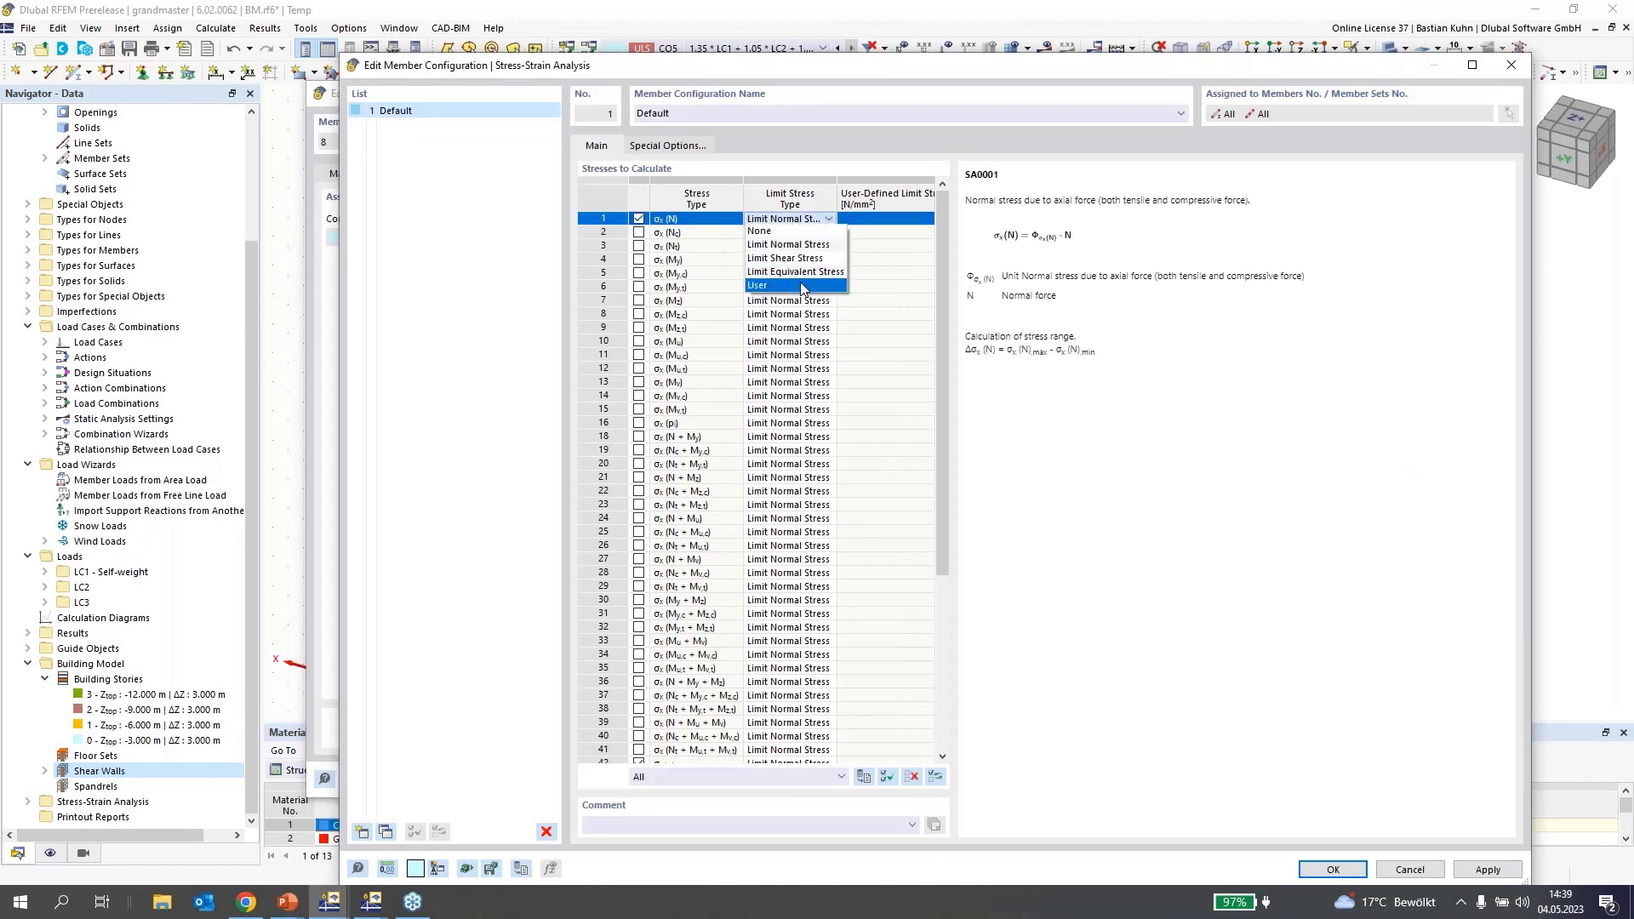
pyautogui.click(801, 285)
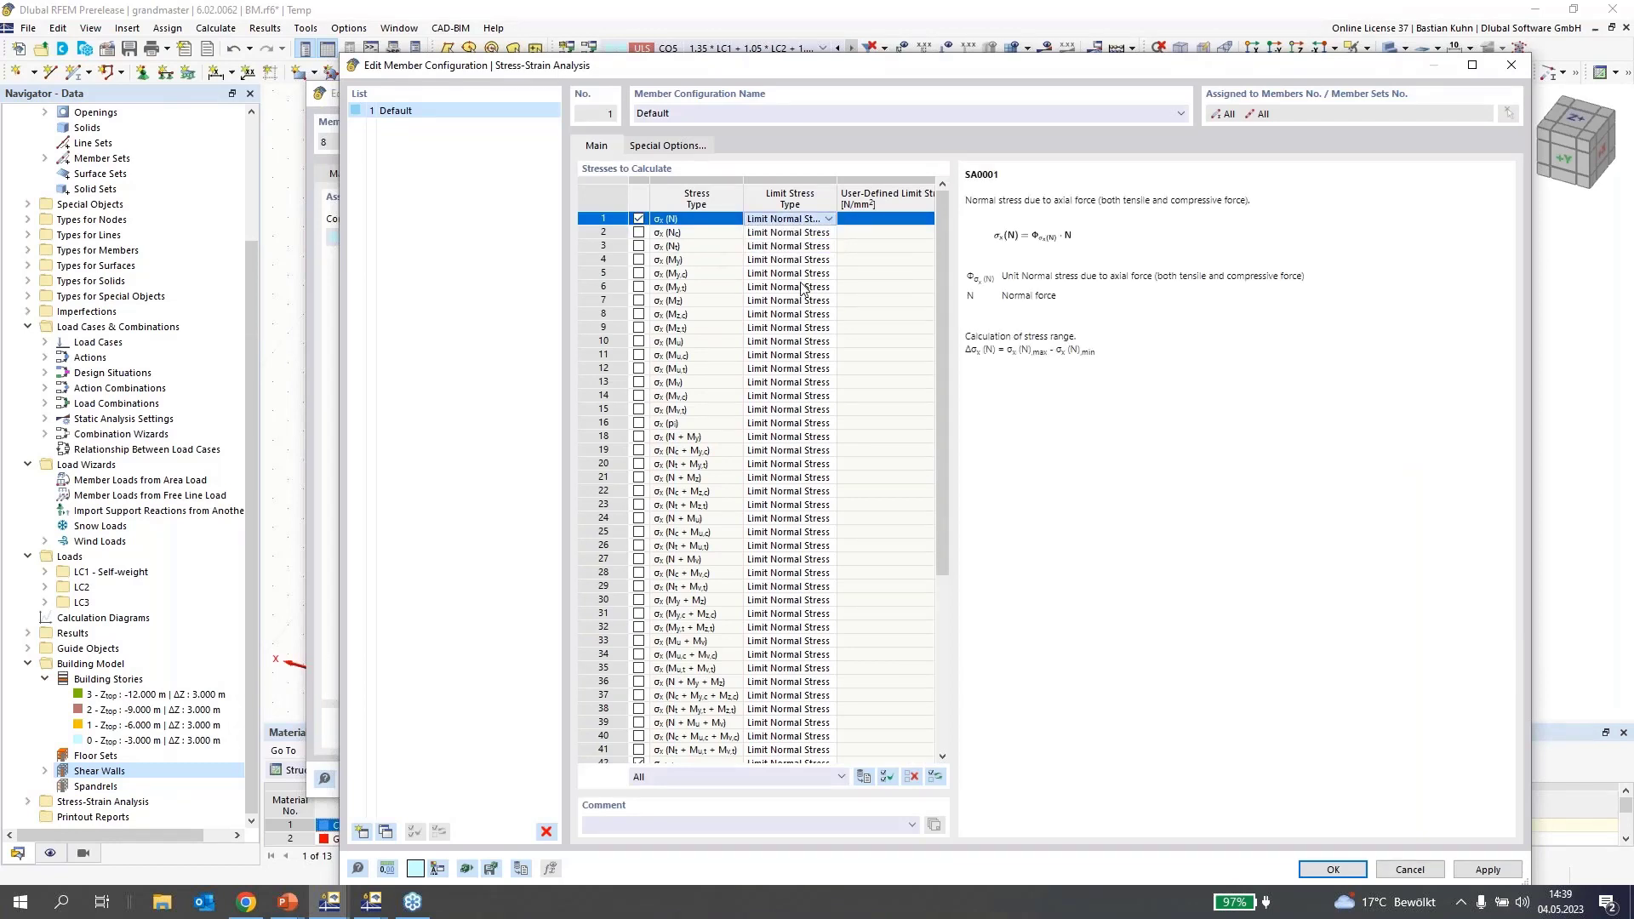
pyautogui.click(874, 221)
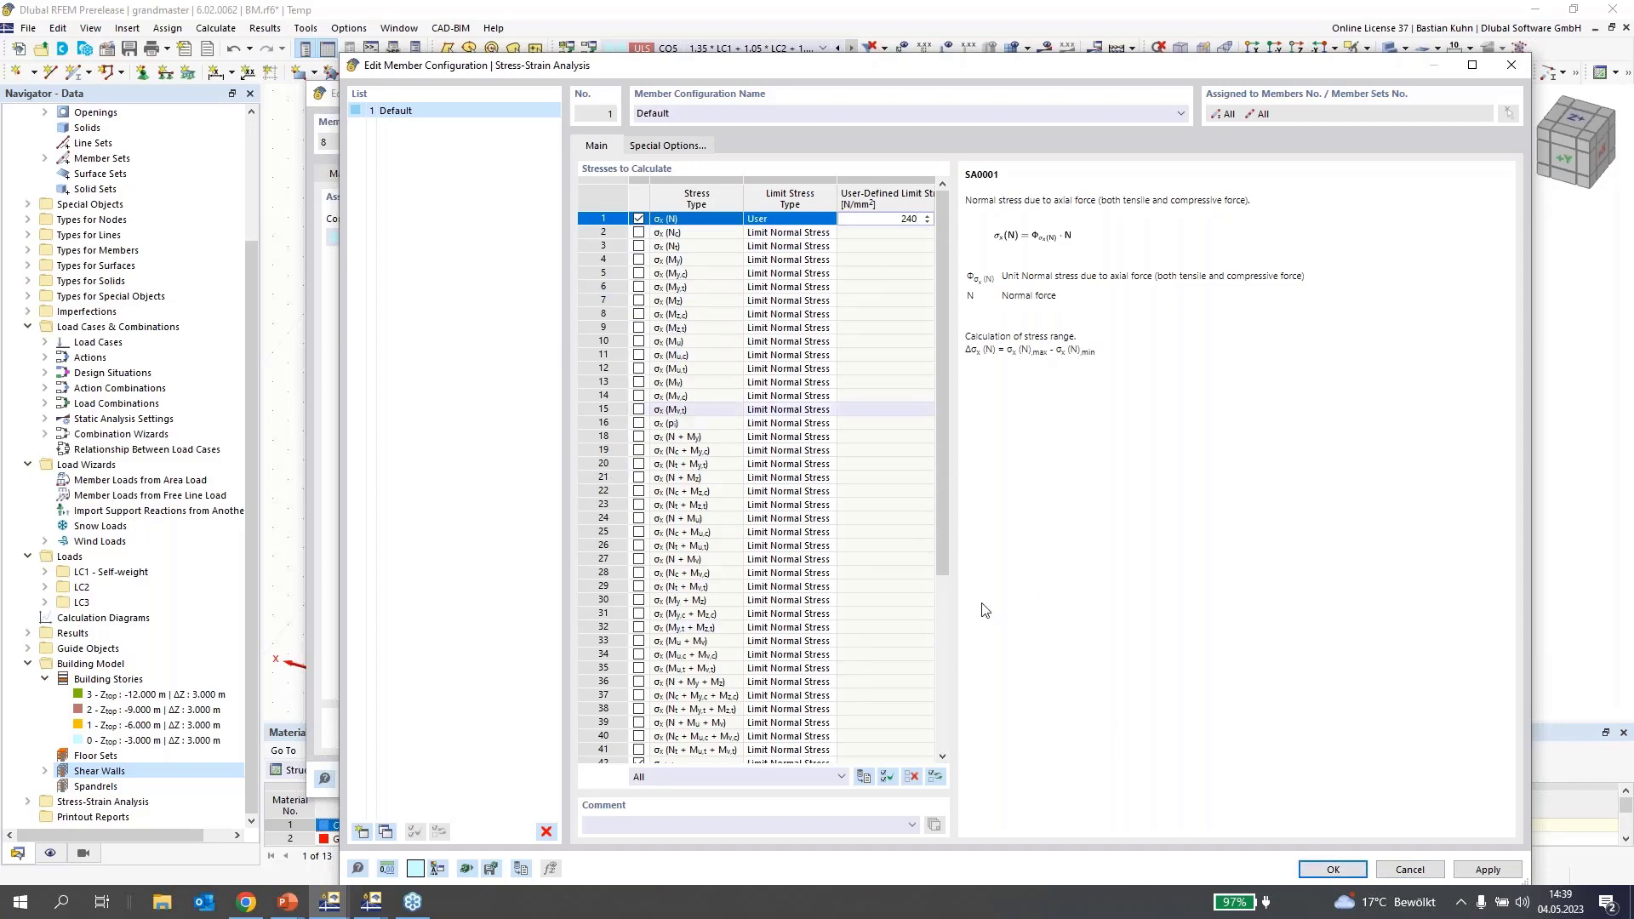
pyautogui.click(1342, 871)
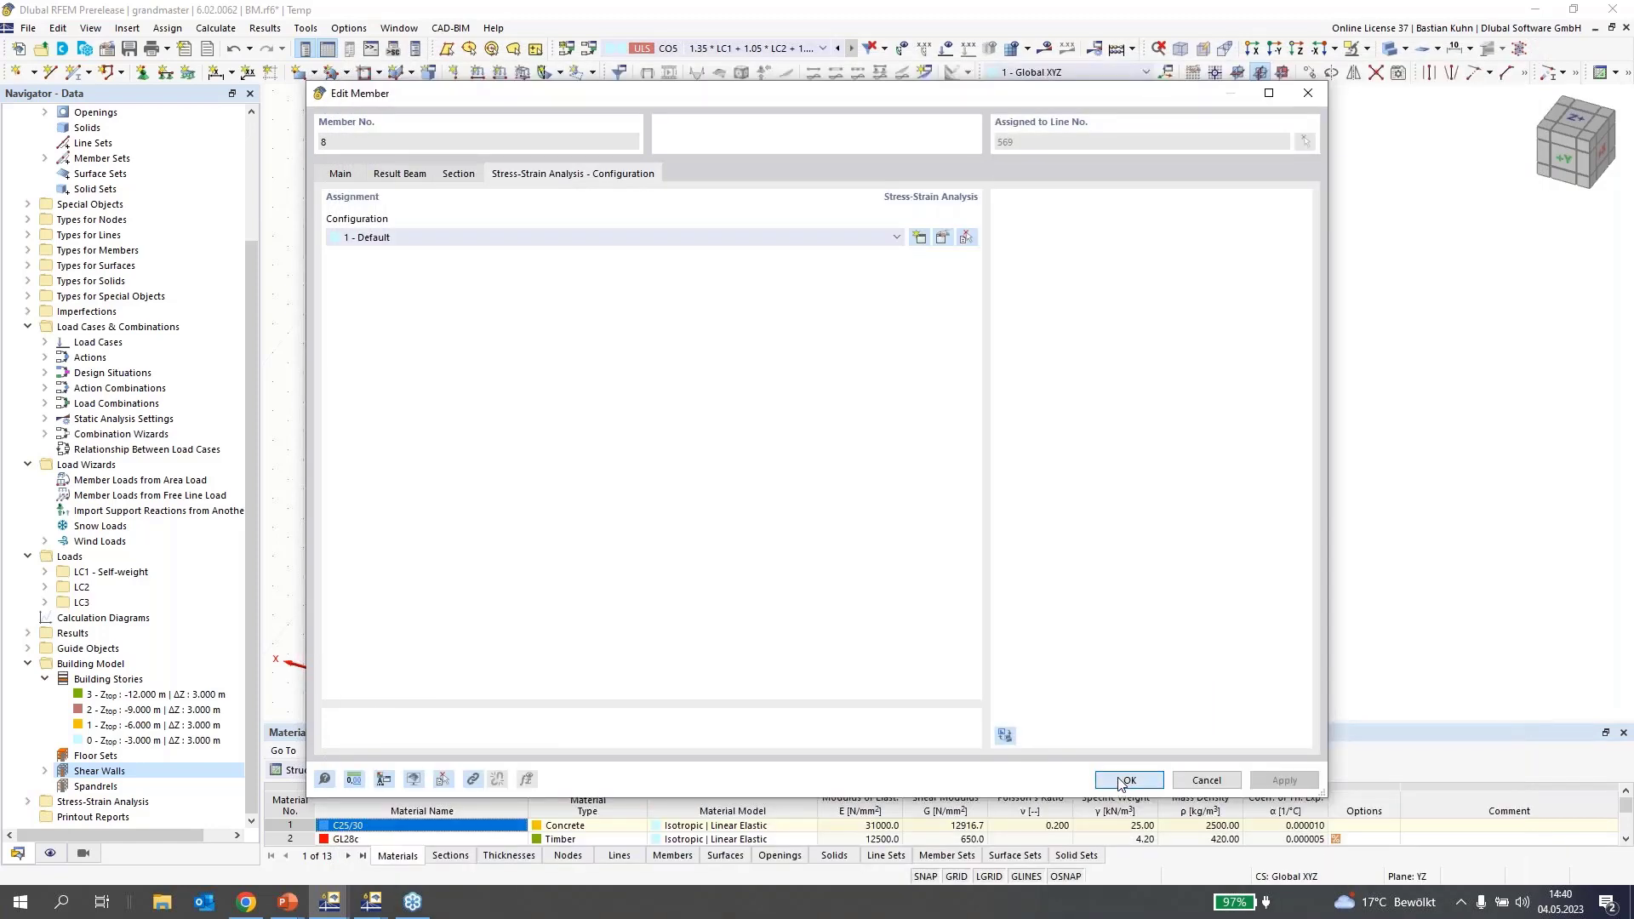
pyautogui.click(1127, 781)
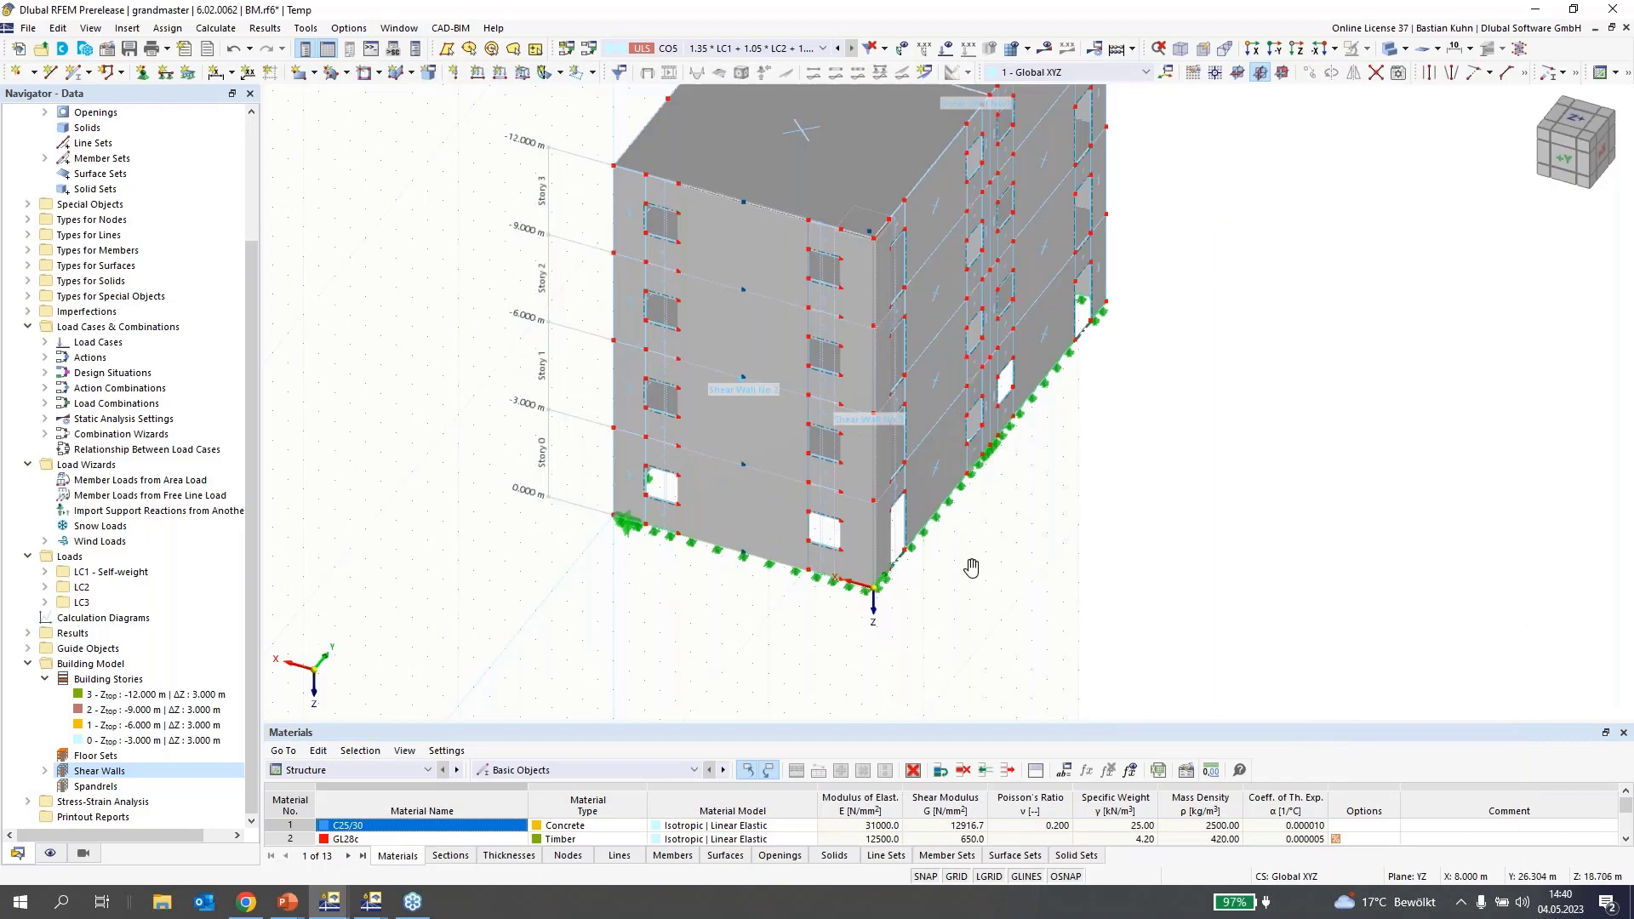
# - Create a spandrel from surface cells 32 and 65 above the ground-floor opening in the facade at X = 8 m, near Y = 10 m
pyautogui.moveTo(971, 568); pyautogui.dragTo(1174, 528, button='middle')
pyautogui.scroll(1, 1174, 529)
pyautogui.scroll(1, 463, 431)
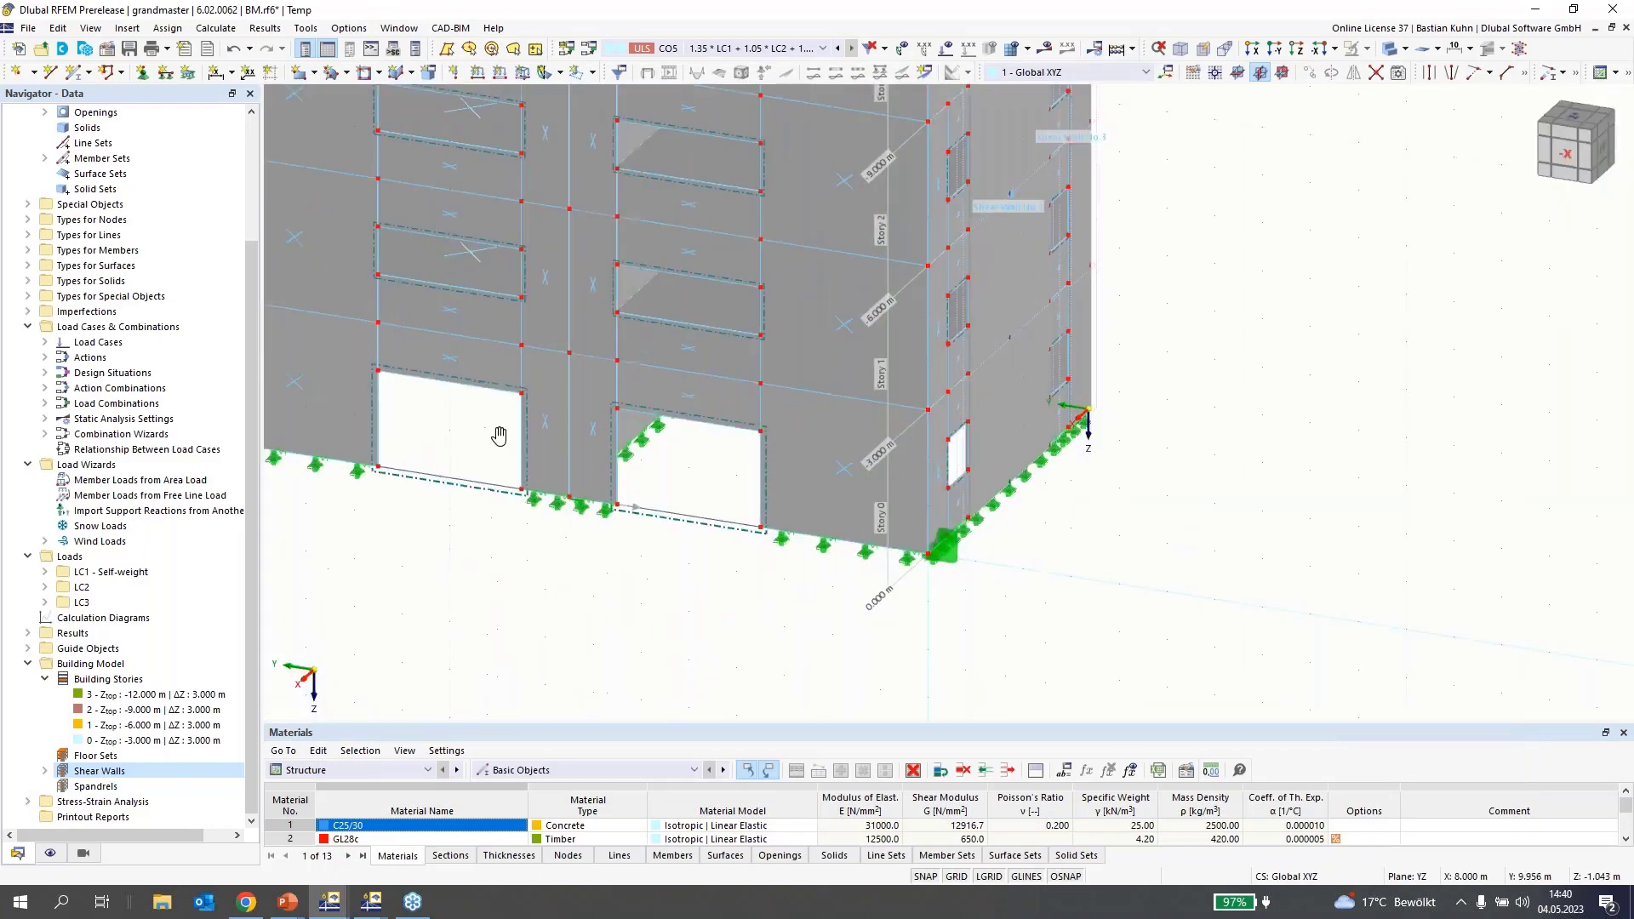
pyautogui.moveTo(500, 436); pyautogui.dragTo(967, 519, button='middle')
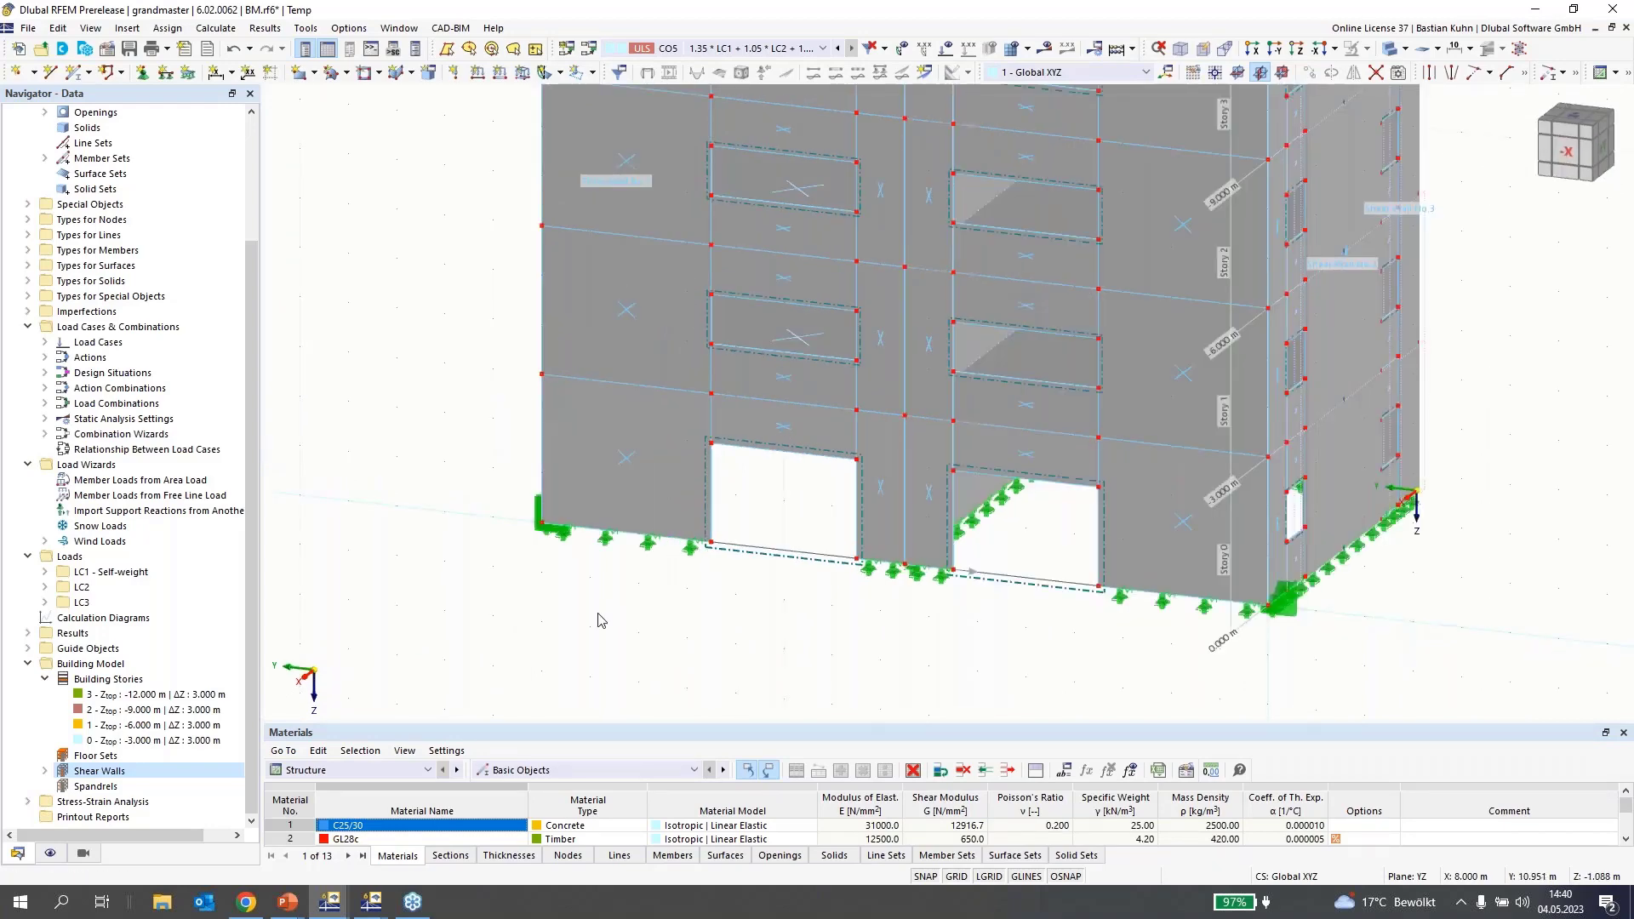
pyautogui.rightClick(97, 787)
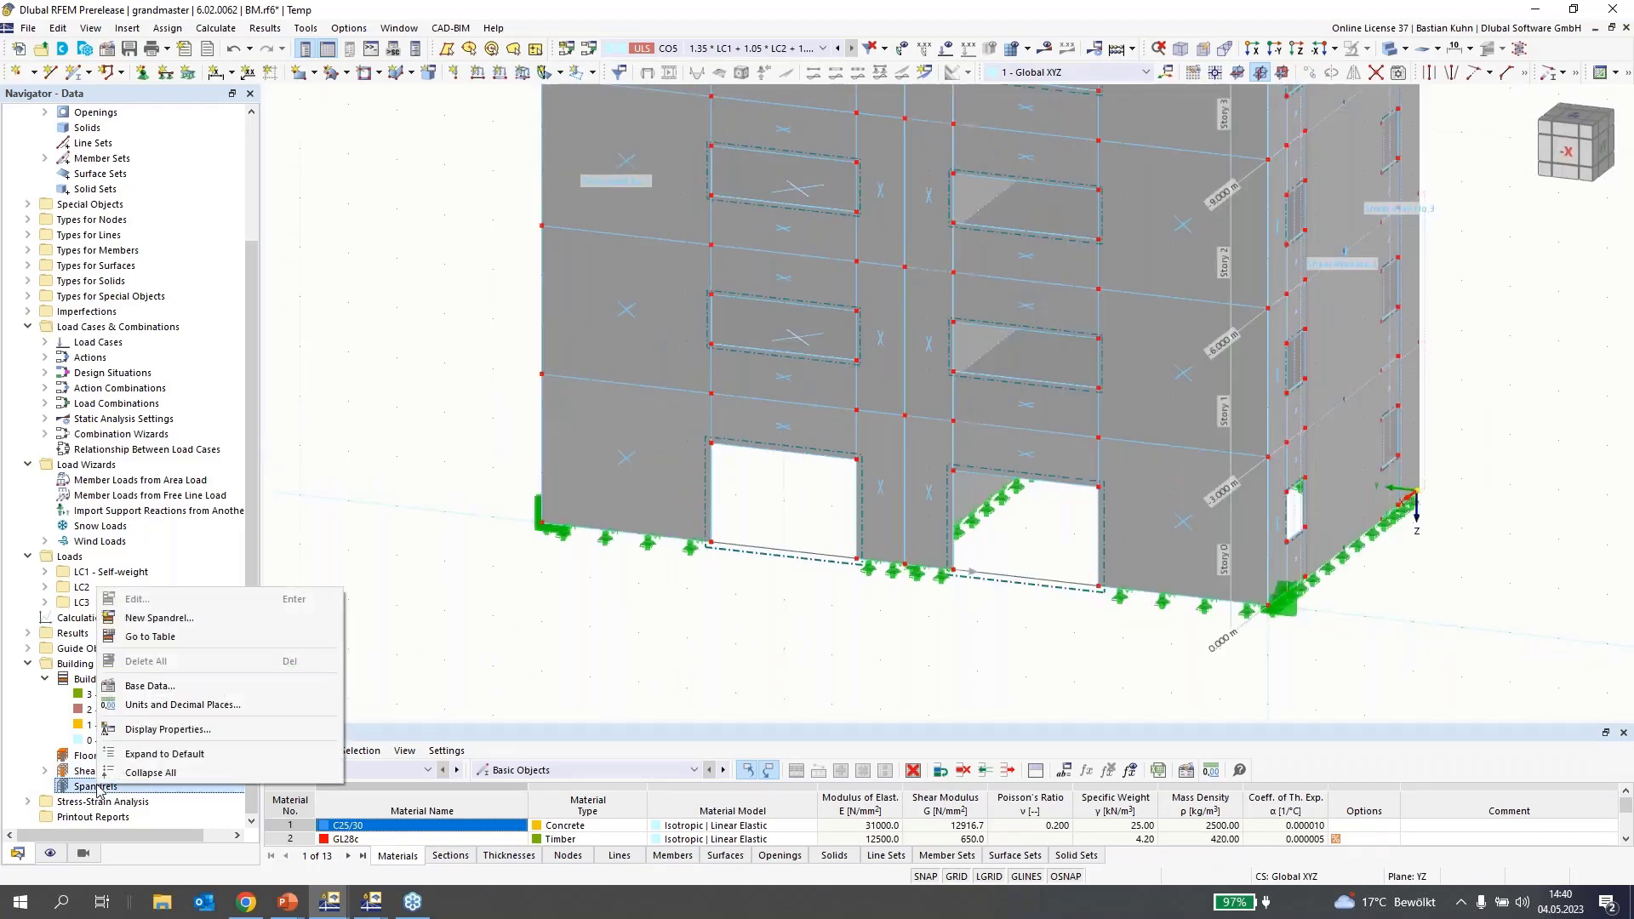
pyautogui.click(138, 619)
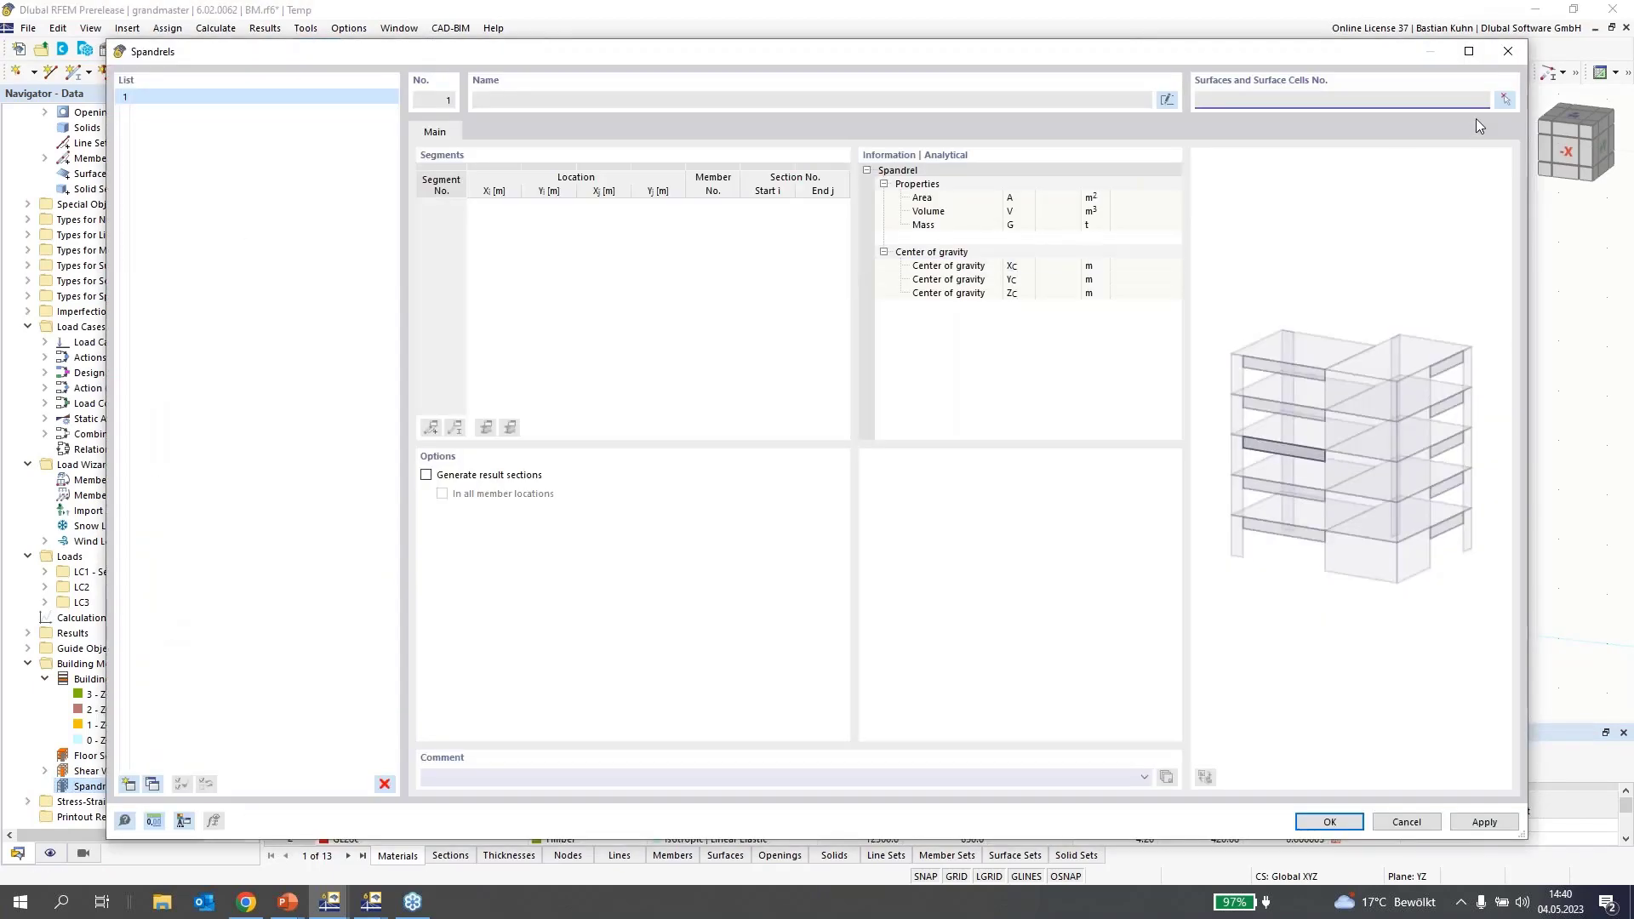
pyautogui.click(1504, 101)
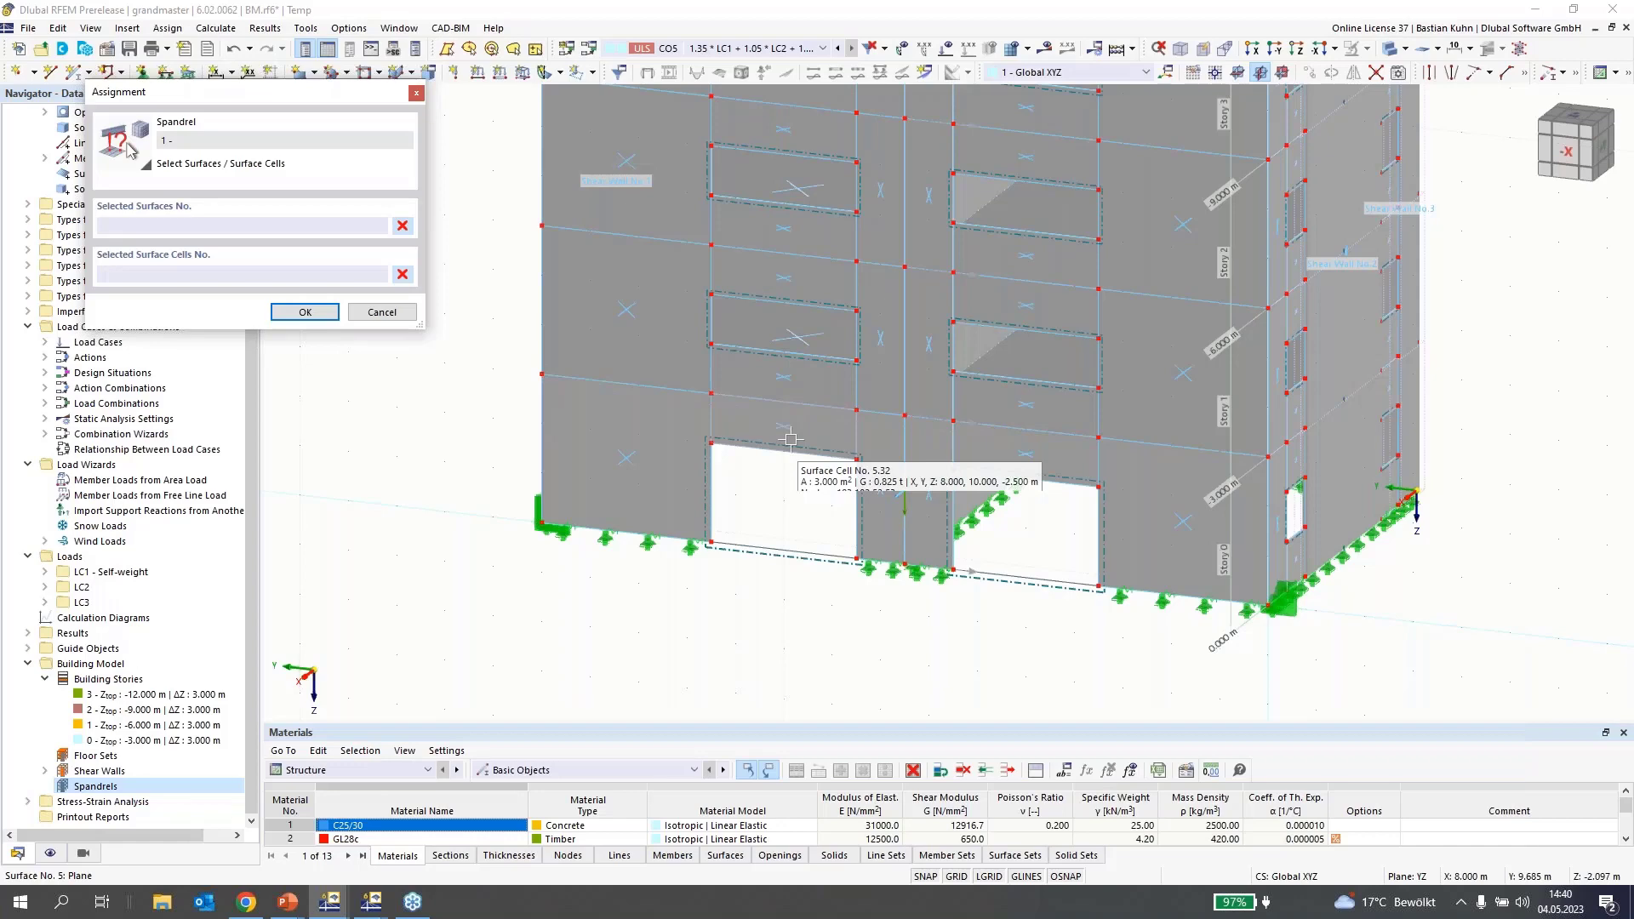
pyautogui.click(790, 439)
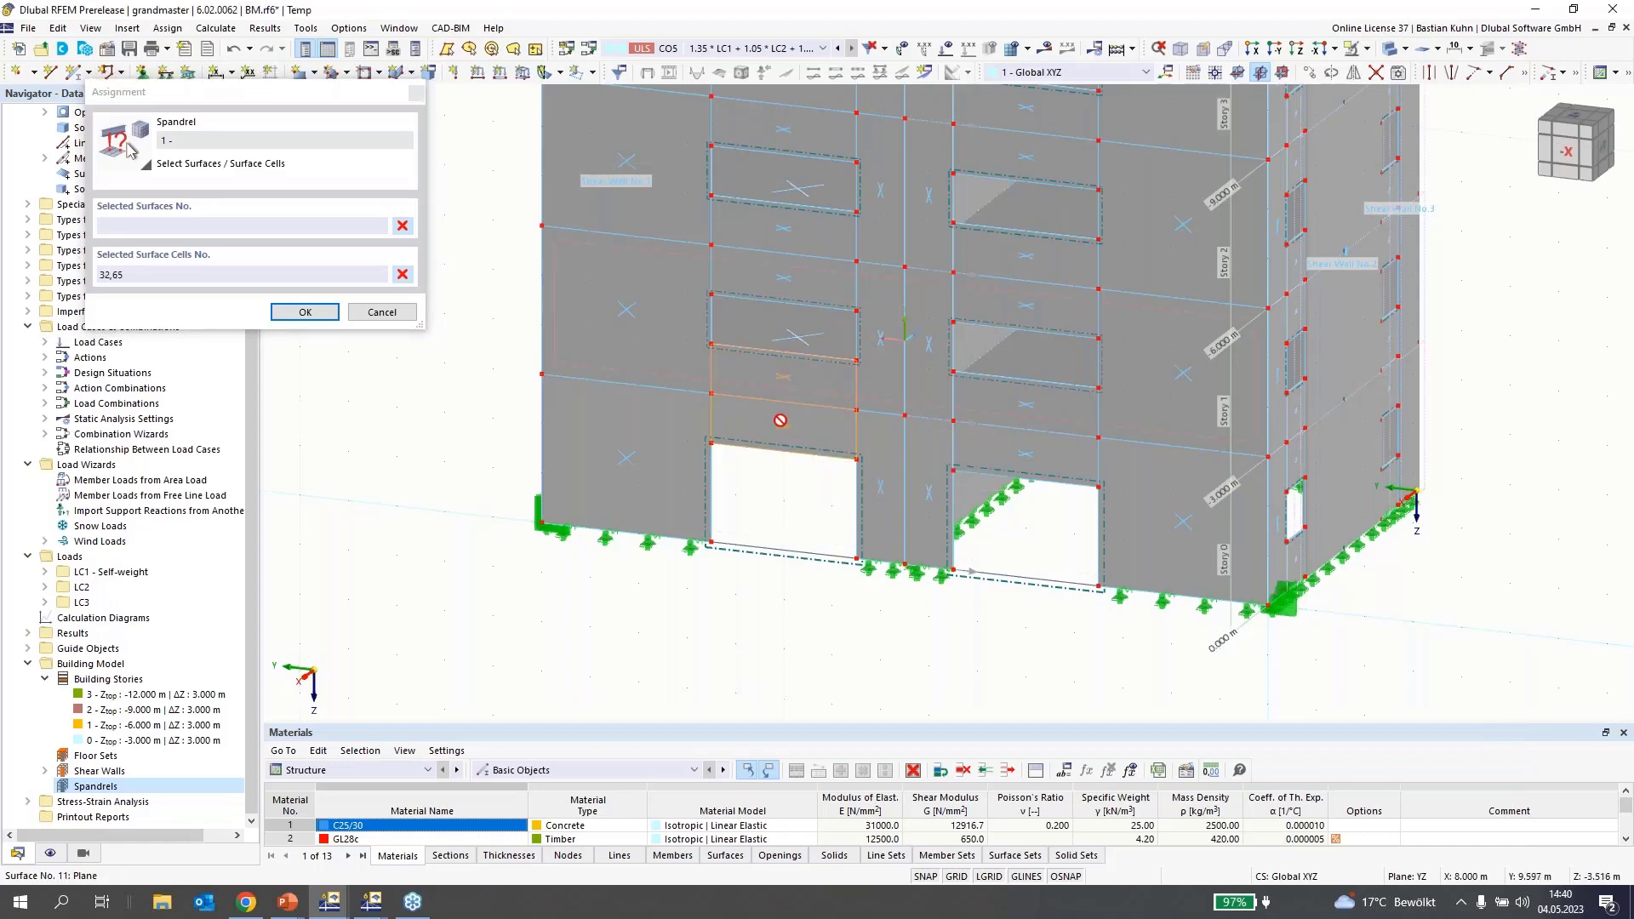
pyautogui.click(305, 312)
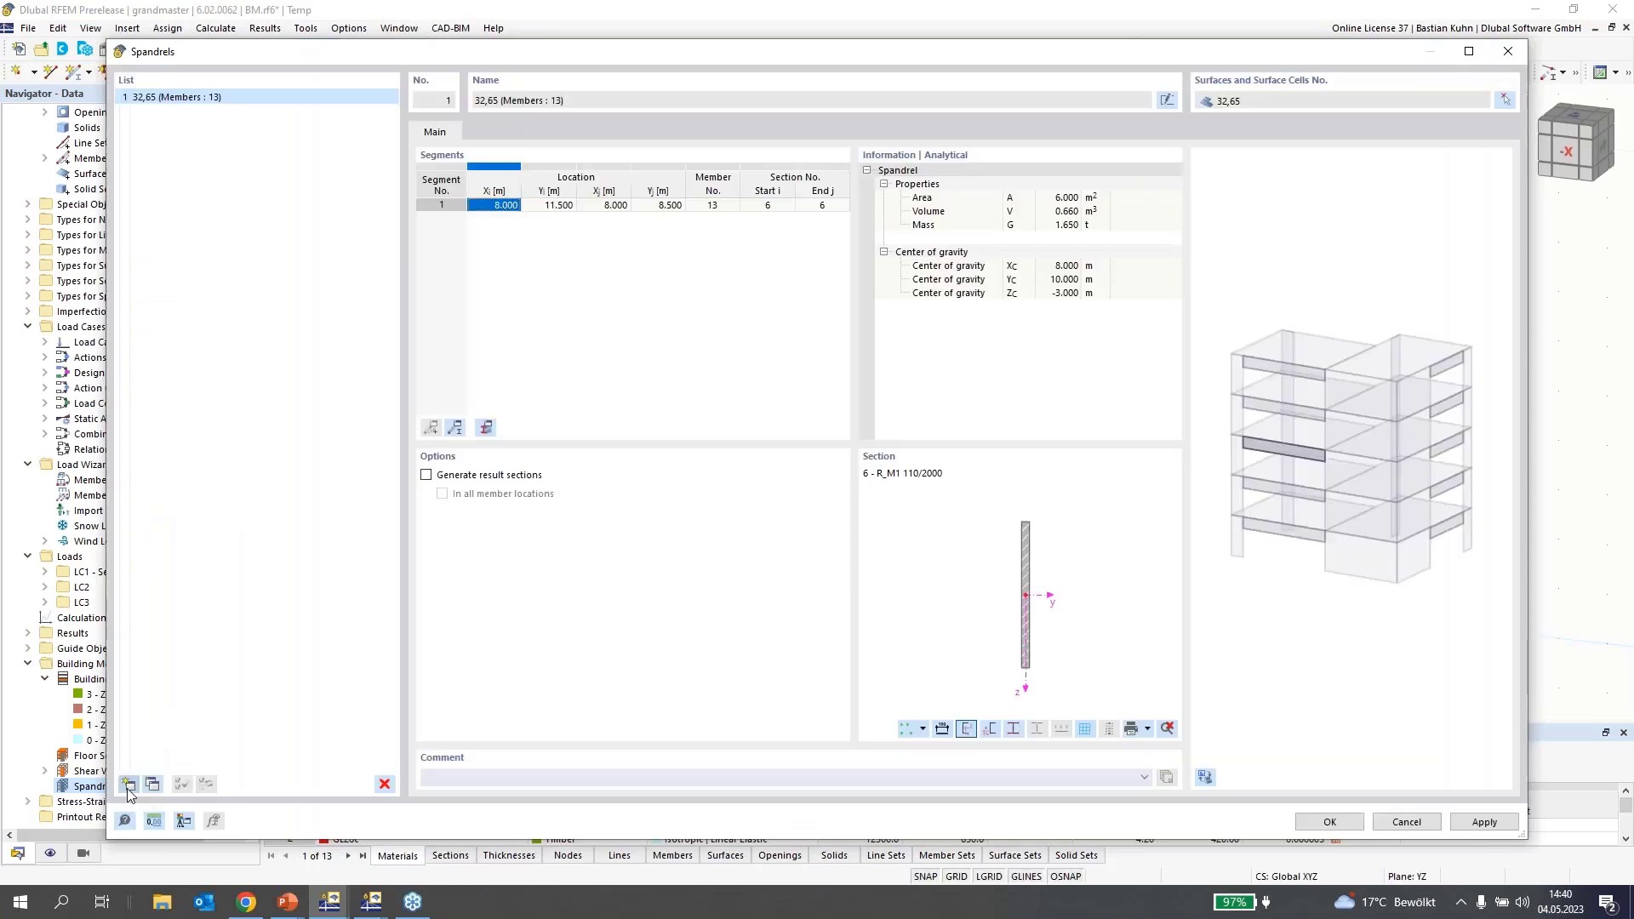
# - Add a second spandrel from surface cell 31 above the neighbouring ground-floor opening and save the spandrels
pyautogui.click(129, 785)
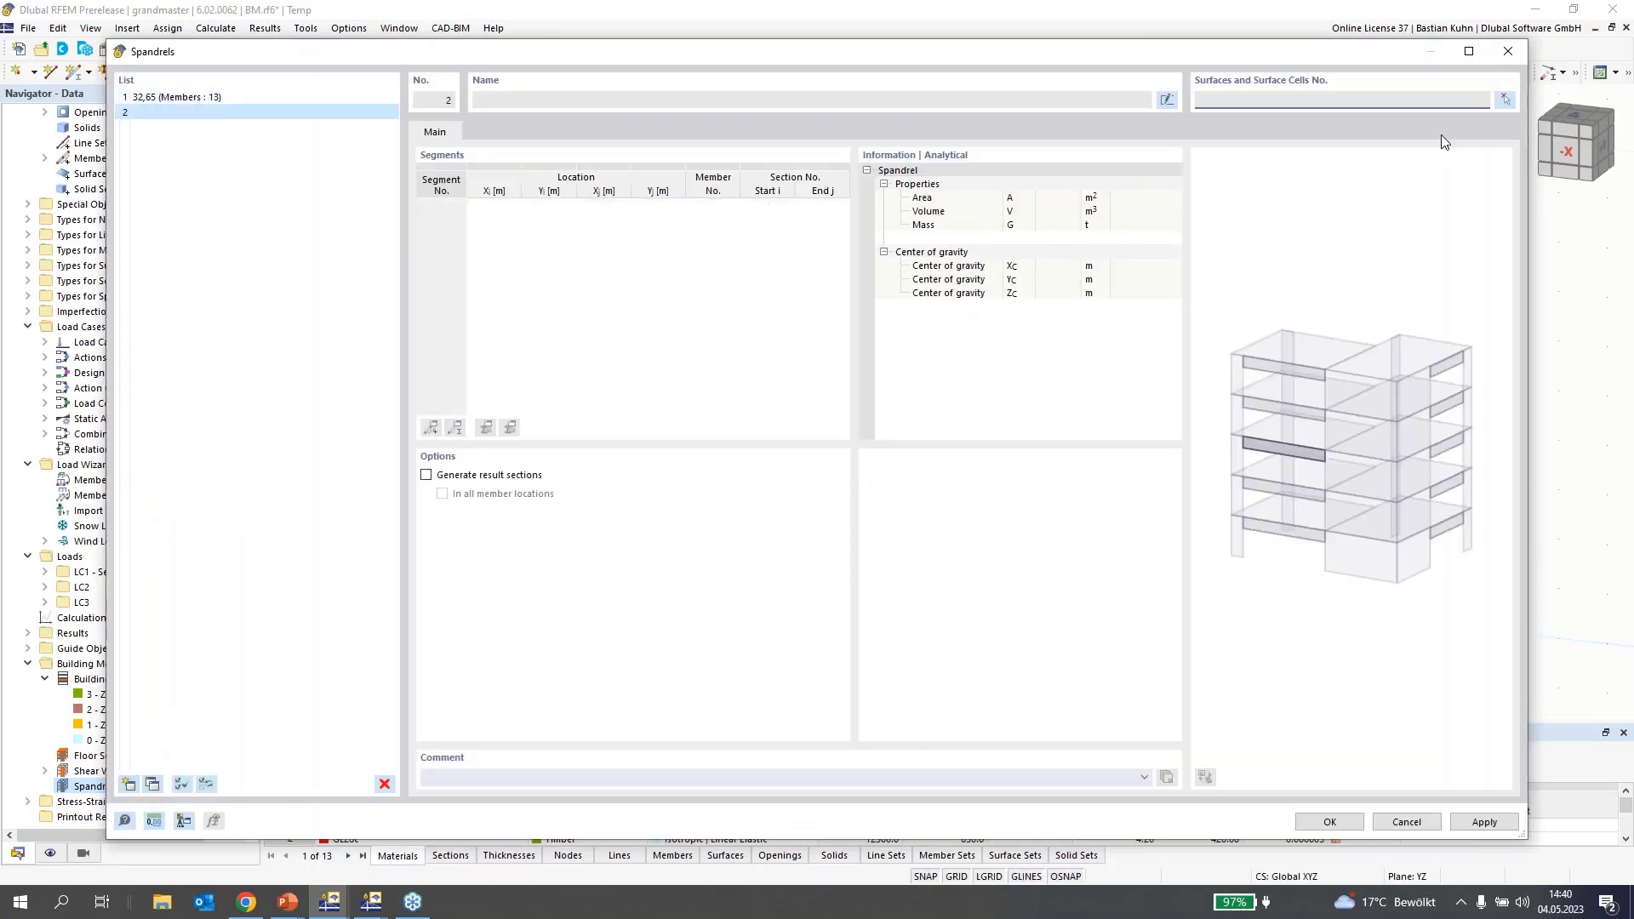
pyautogui.click(1503, 100)
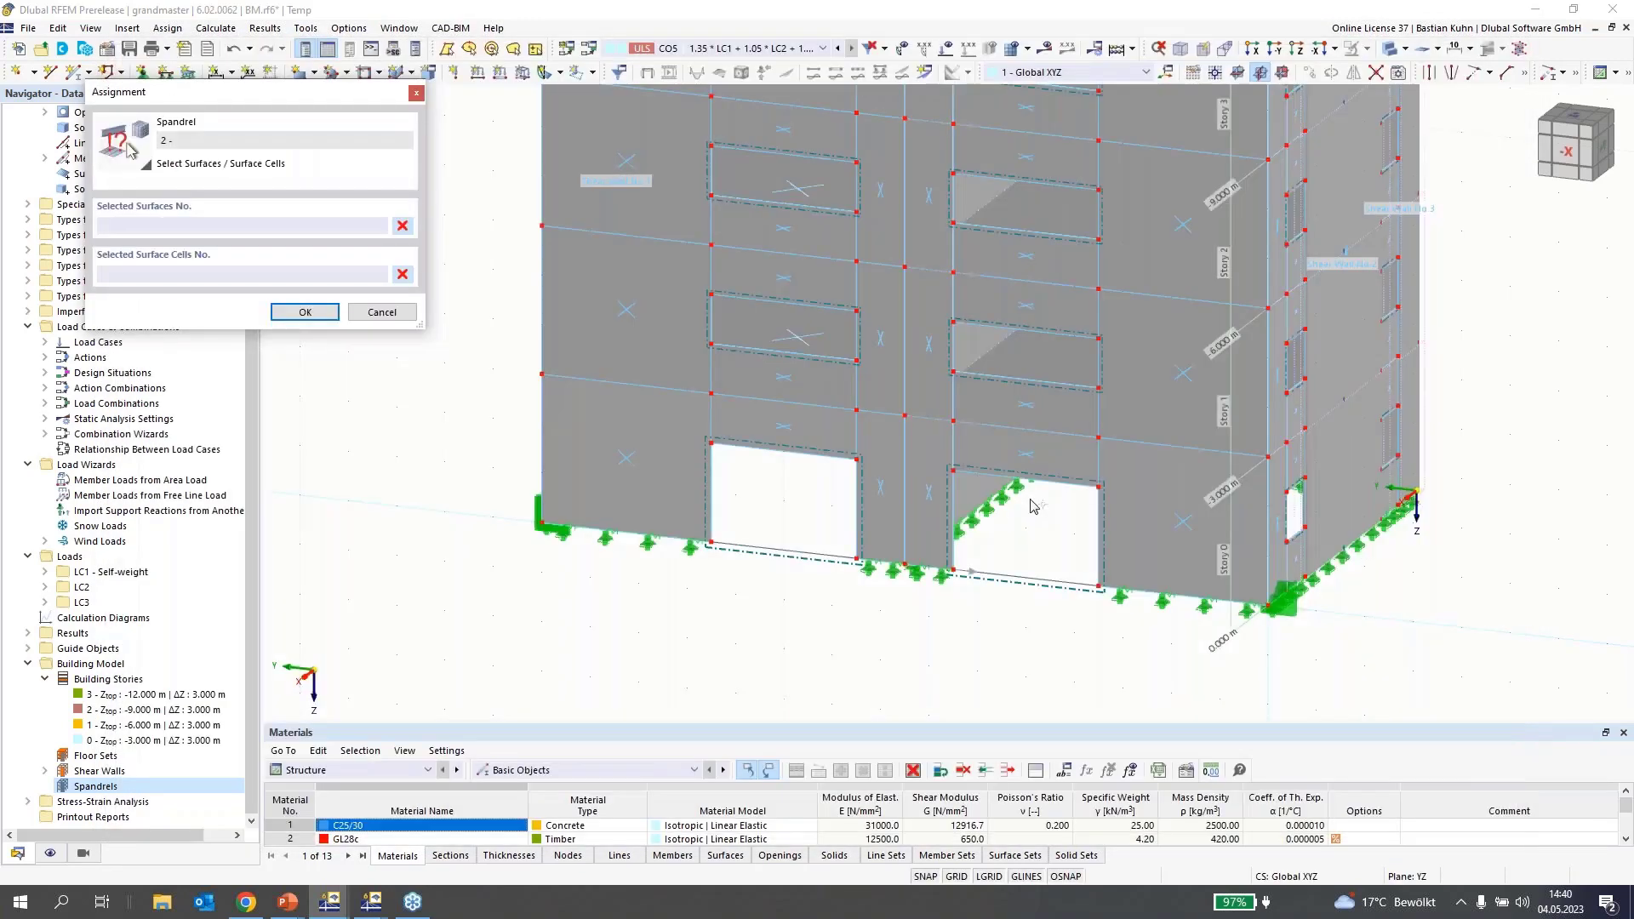
pyautogui.click(1026, 454)
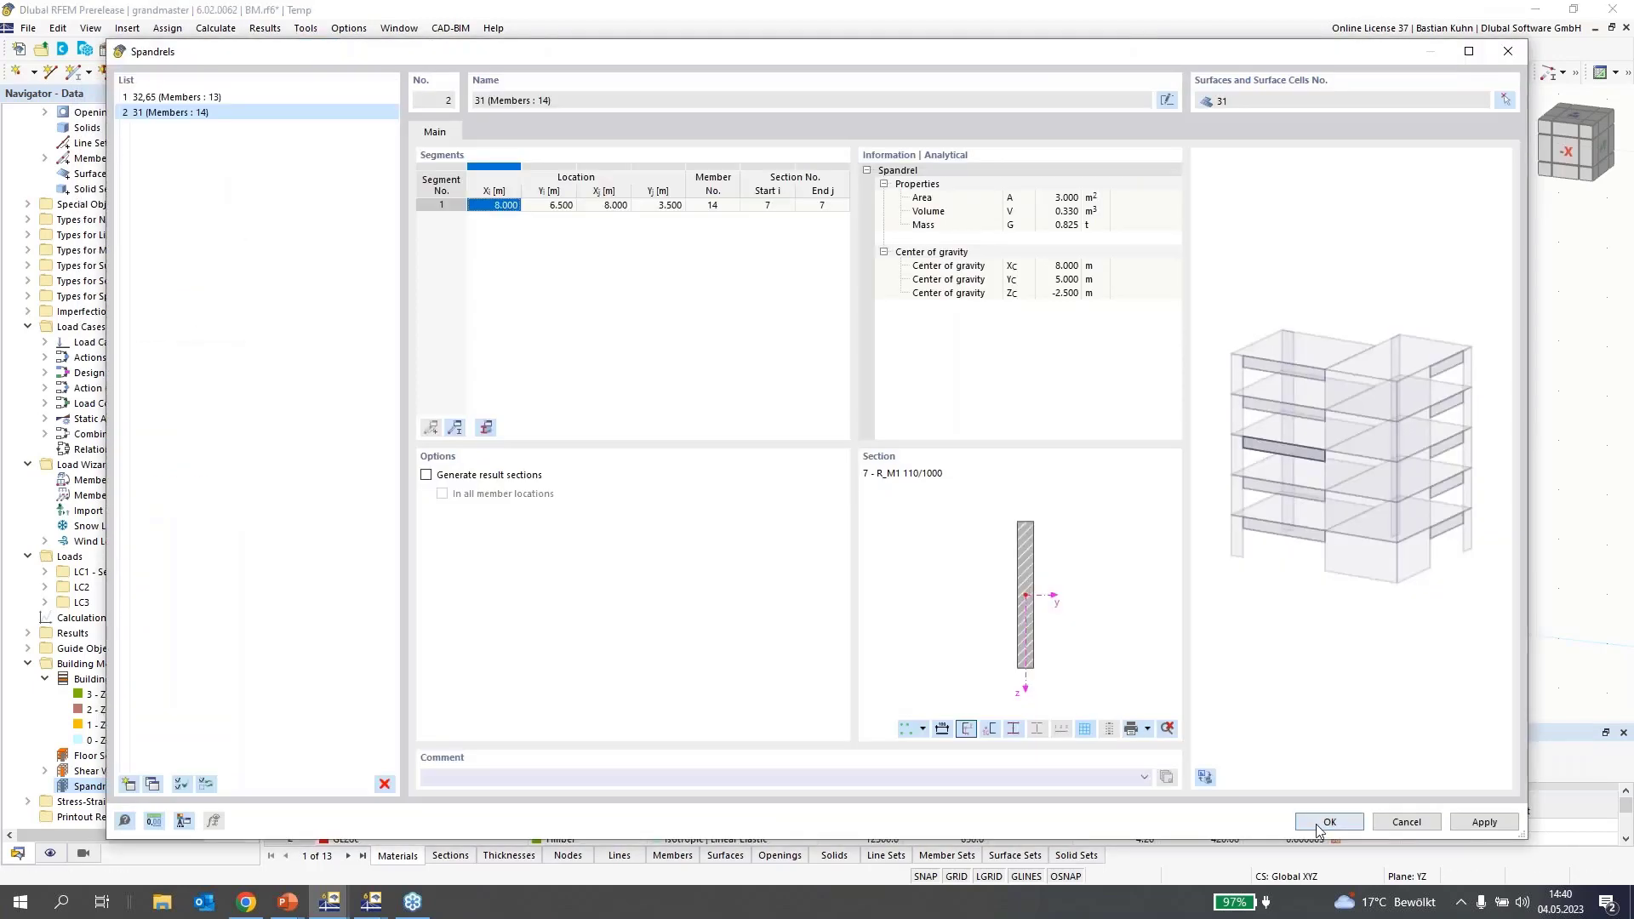
pyautogui.click(1319, 824)
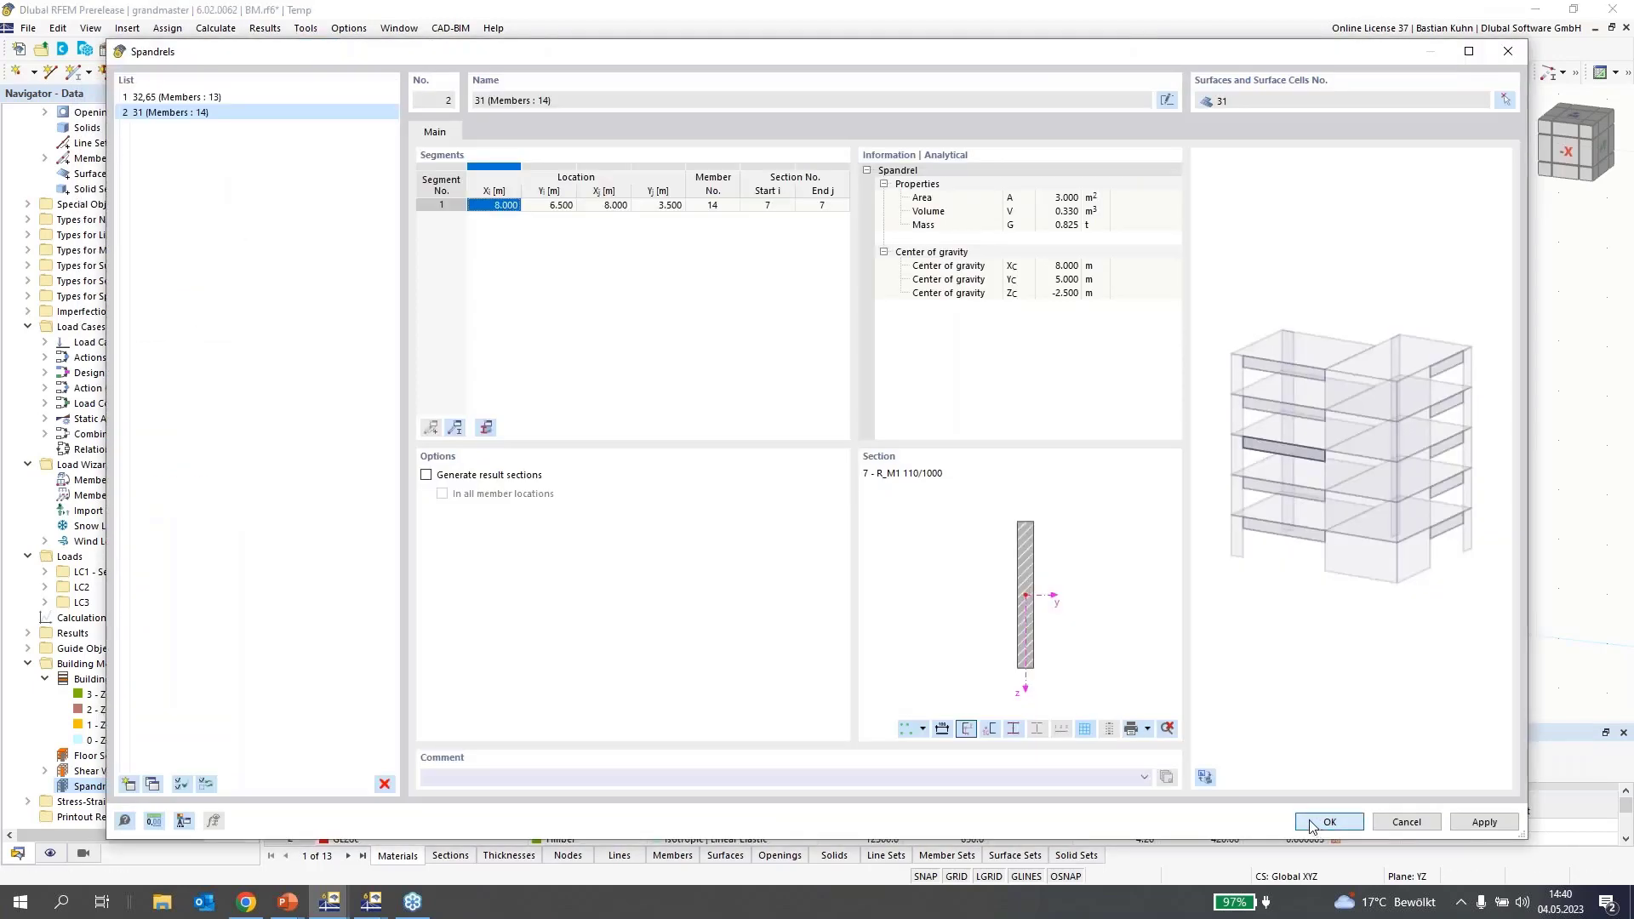
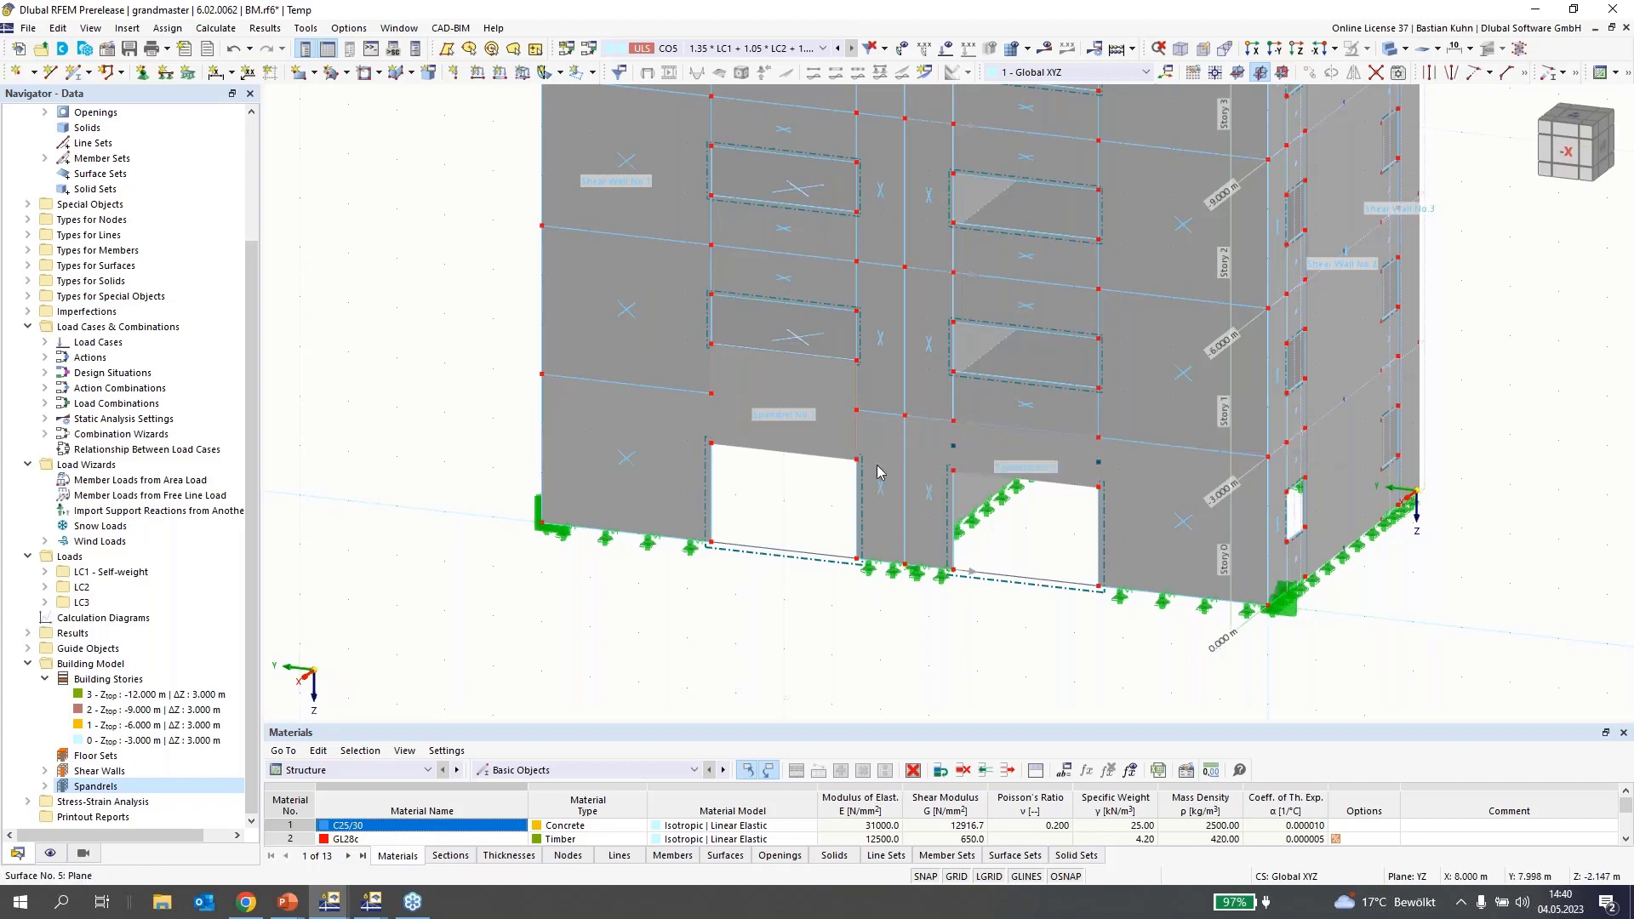
# - Check the stress-strain analysis configuration assigned to the first spandrel's result beam and close the member without changes
pyautogui.click(741, 441)
pyautogui.doubleClick(740, 442)
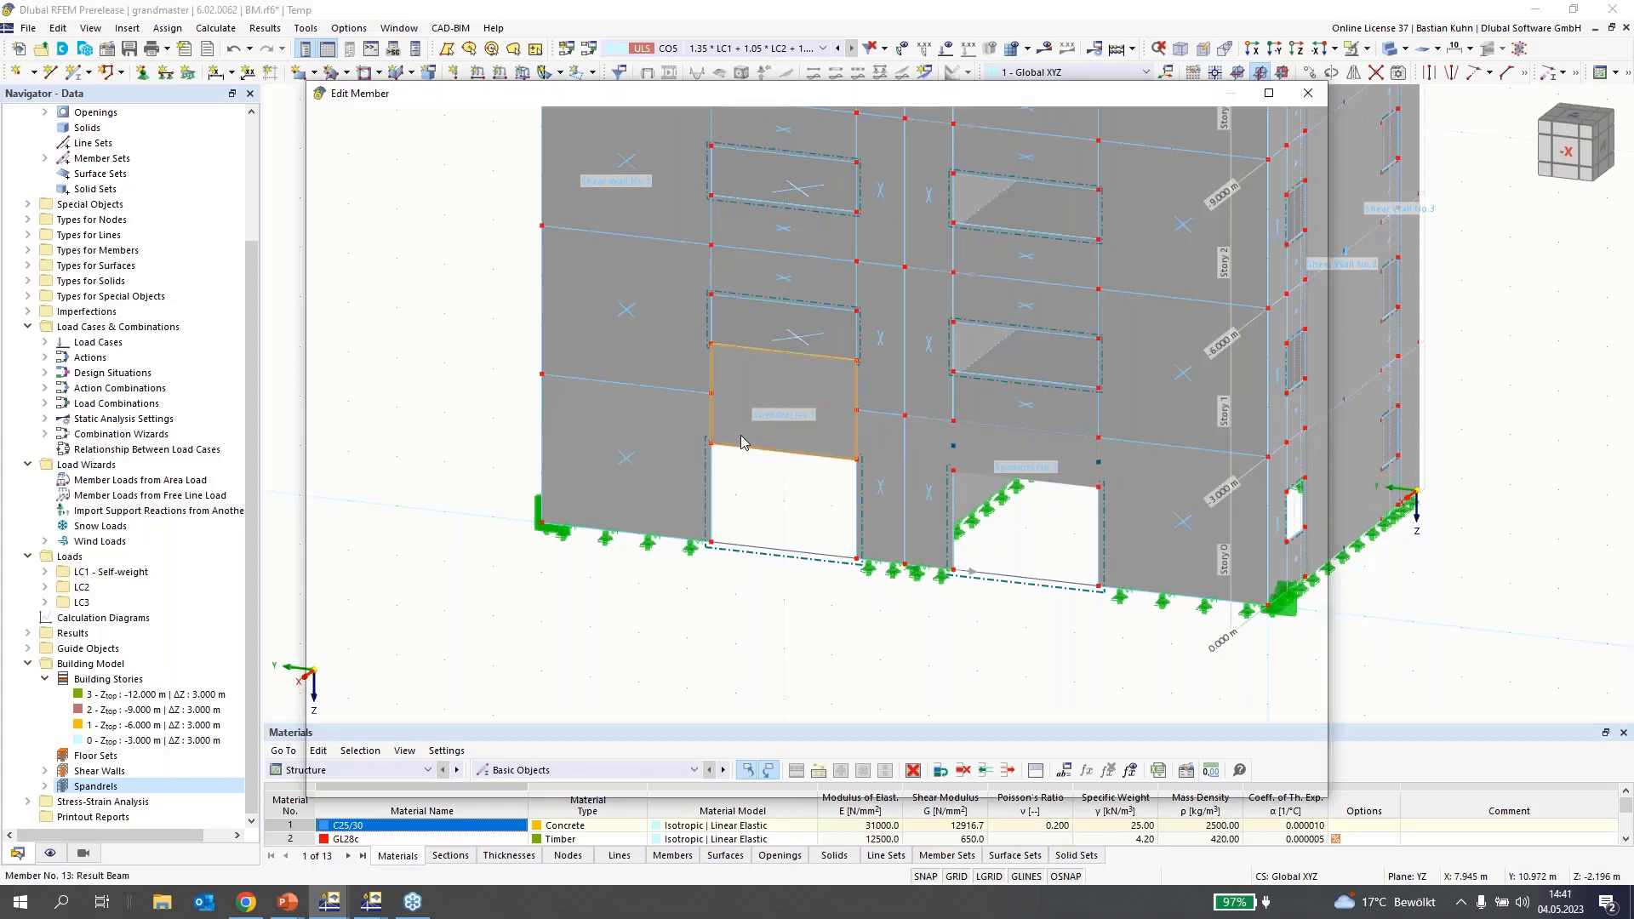
pyautogui.click(586, 173)
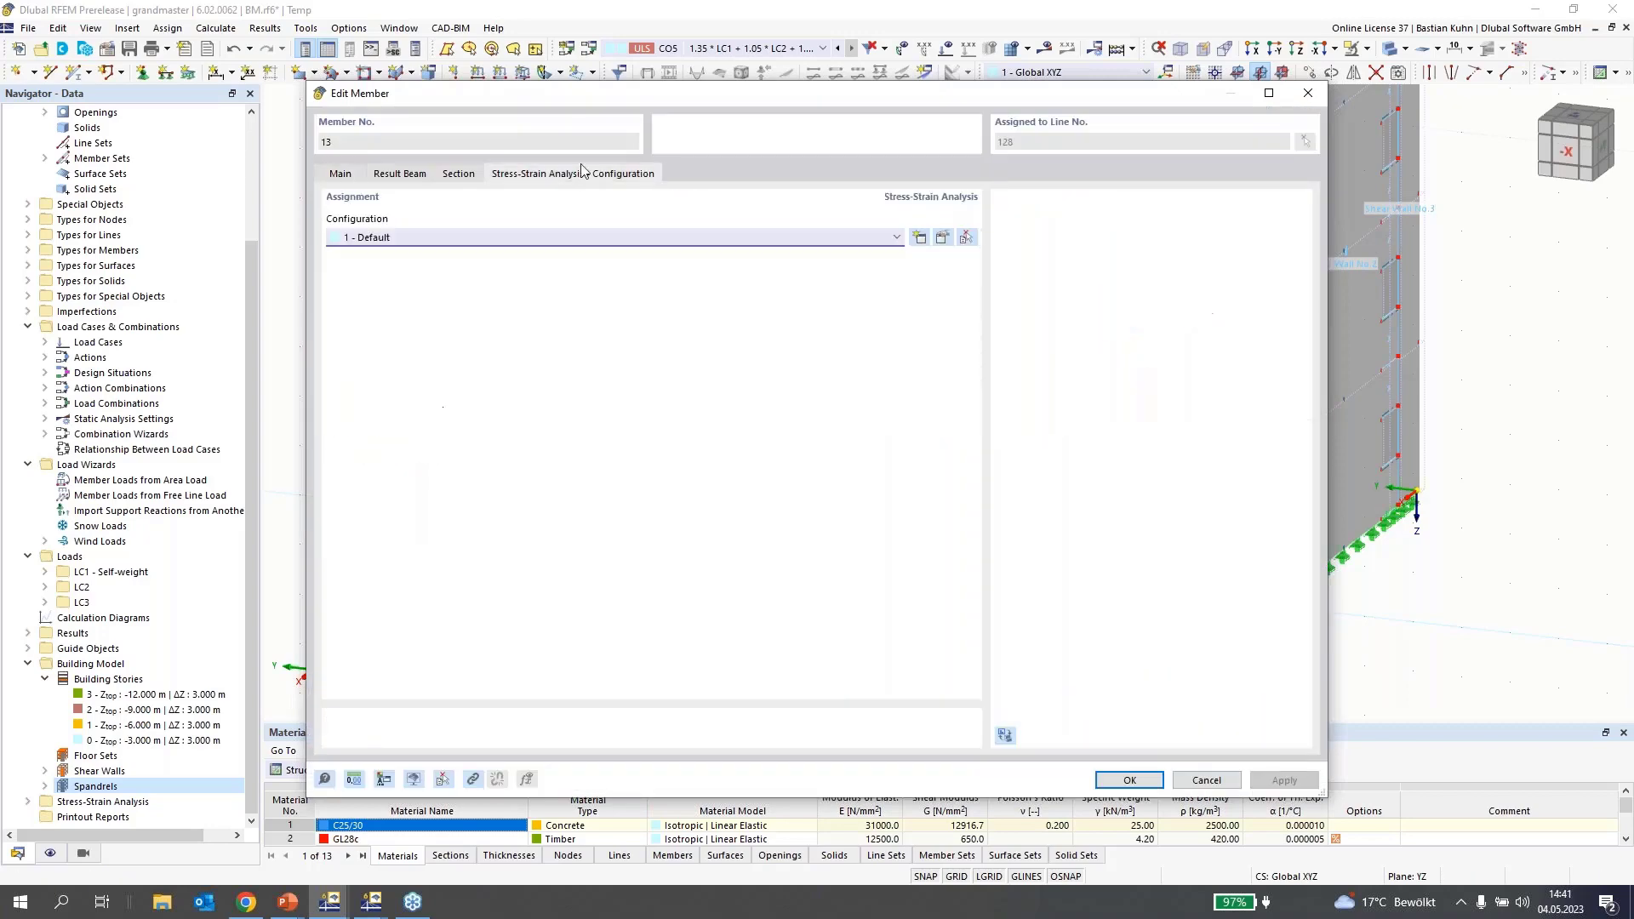
pyautogui.click(1294, 99)
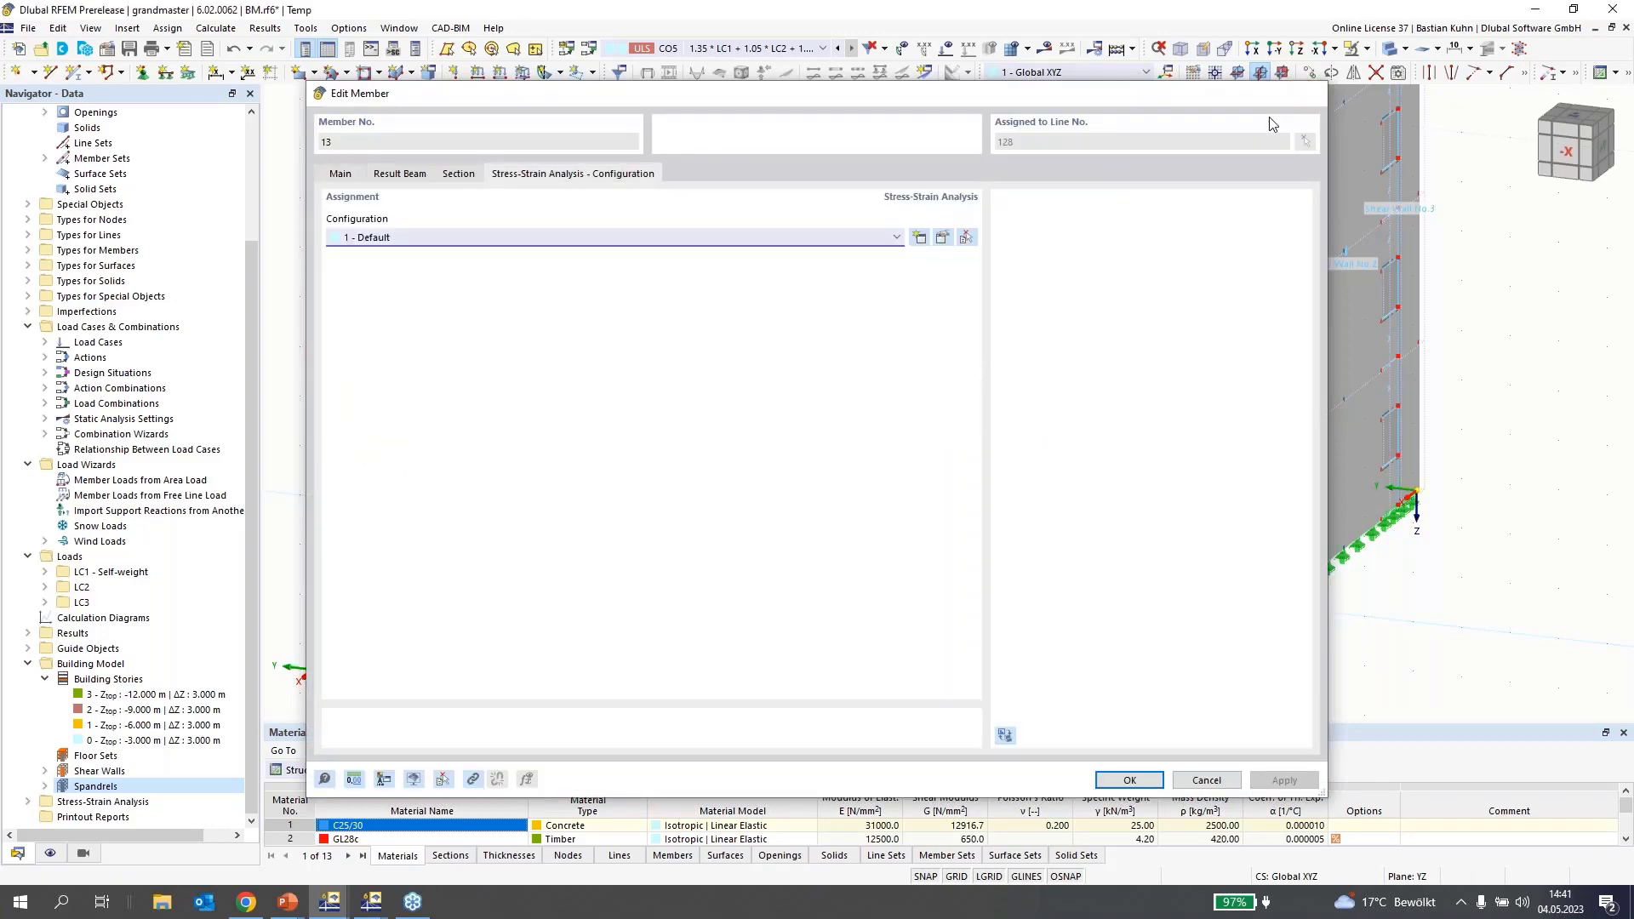
pyautogui.scroll(-3, 831, 581)
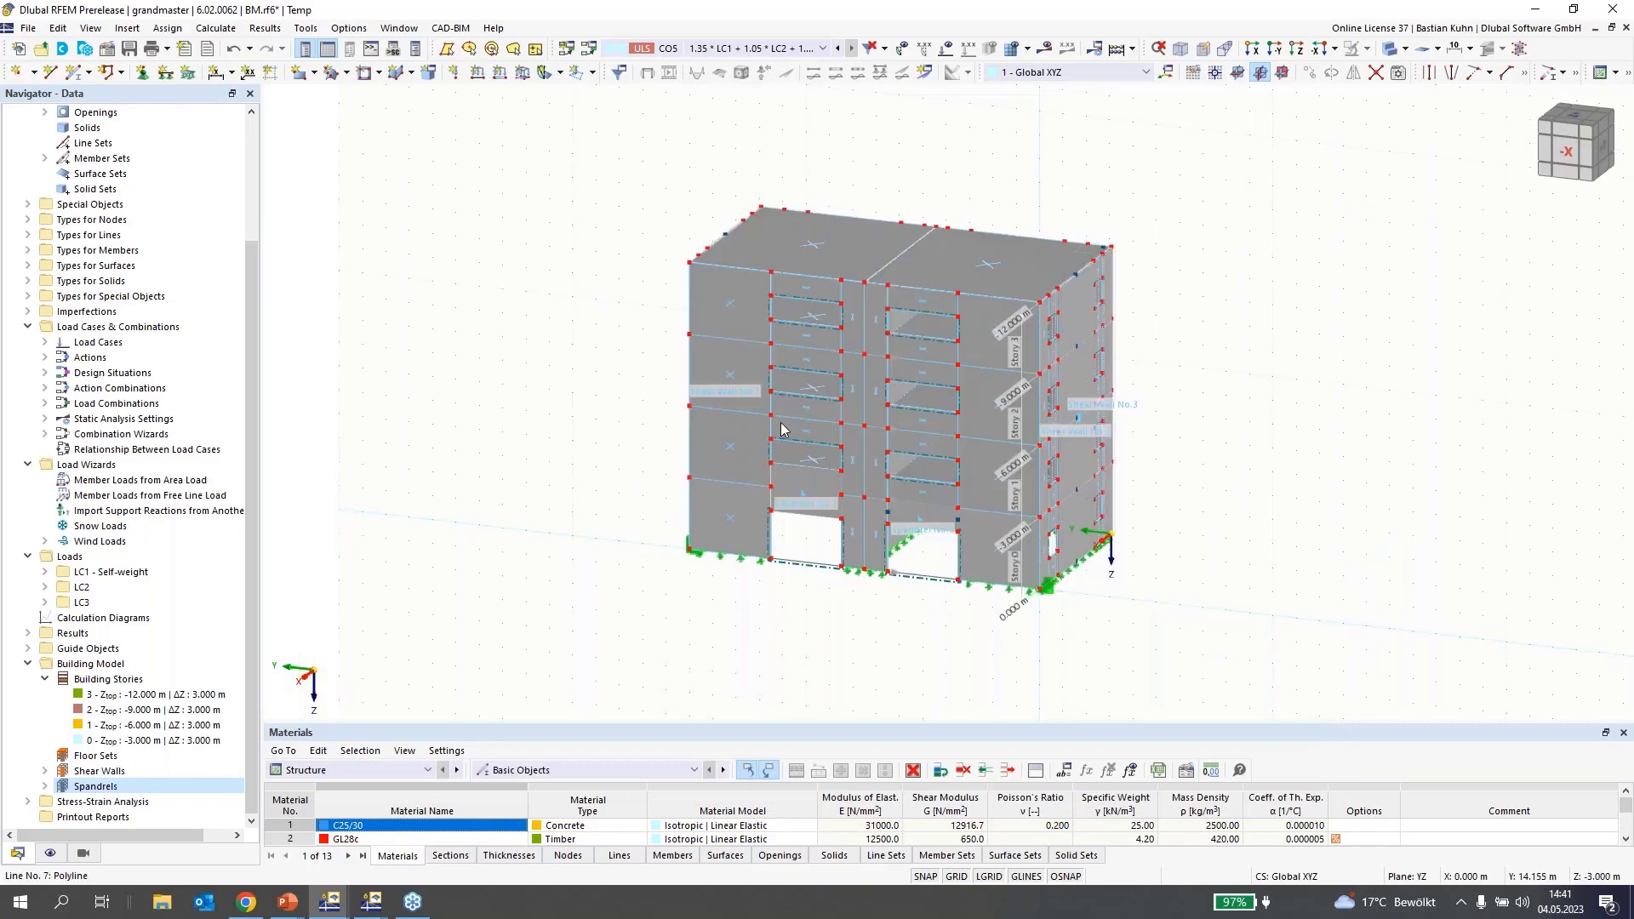
# - Select load case LC3 for calculation and run the static analysis
pyautogui.click(794, 53)
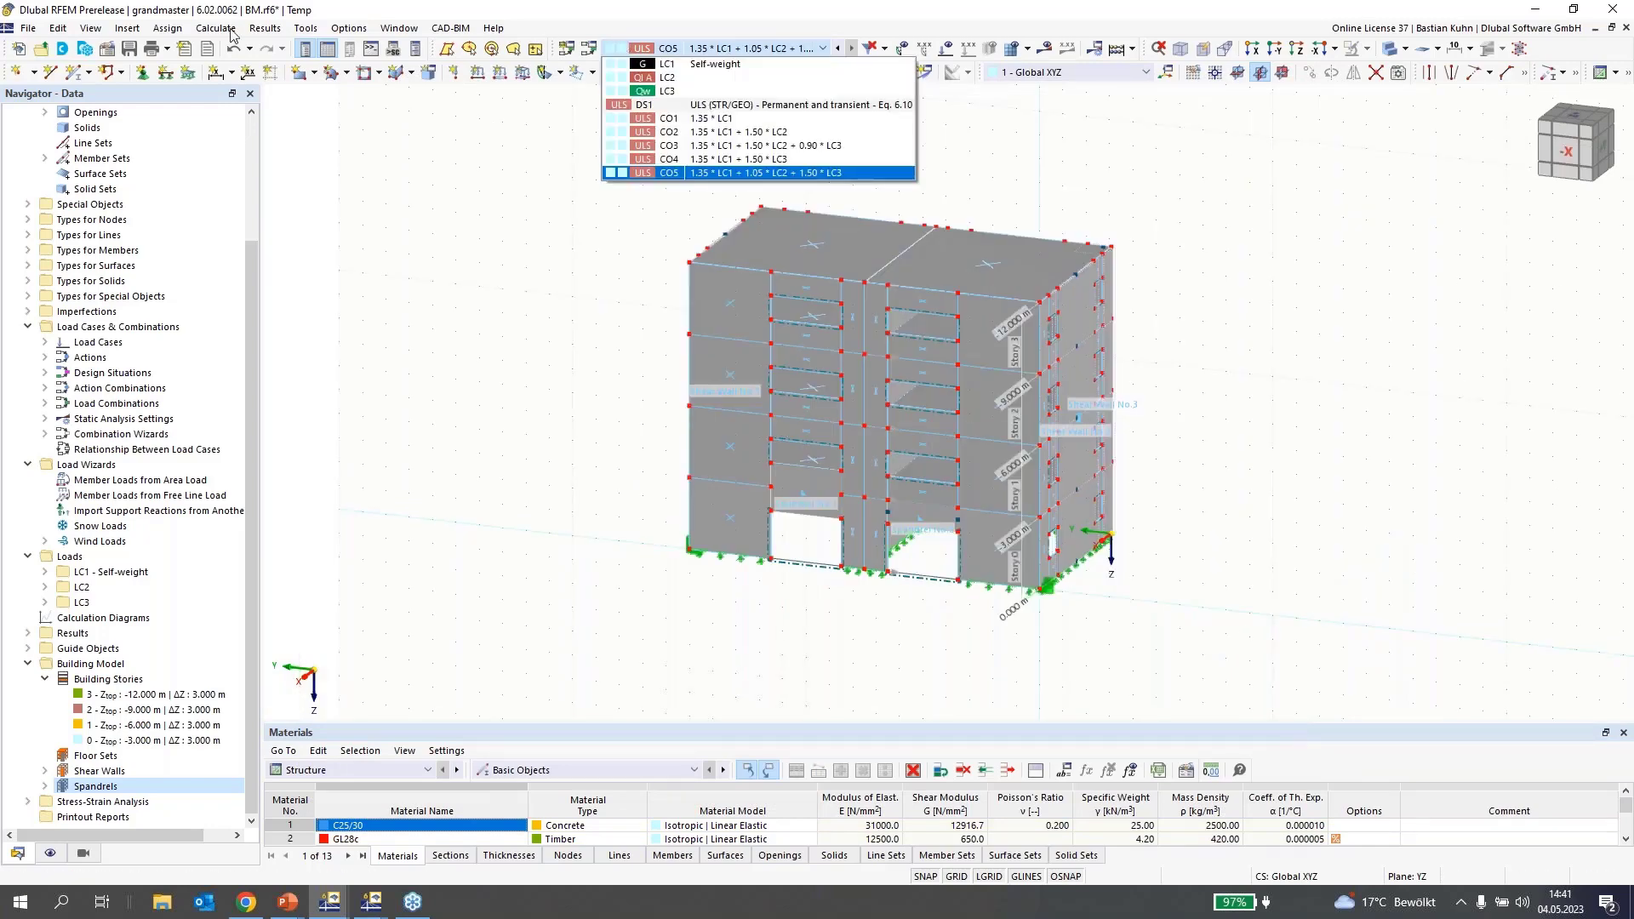
pyautogui.click(220, 30)
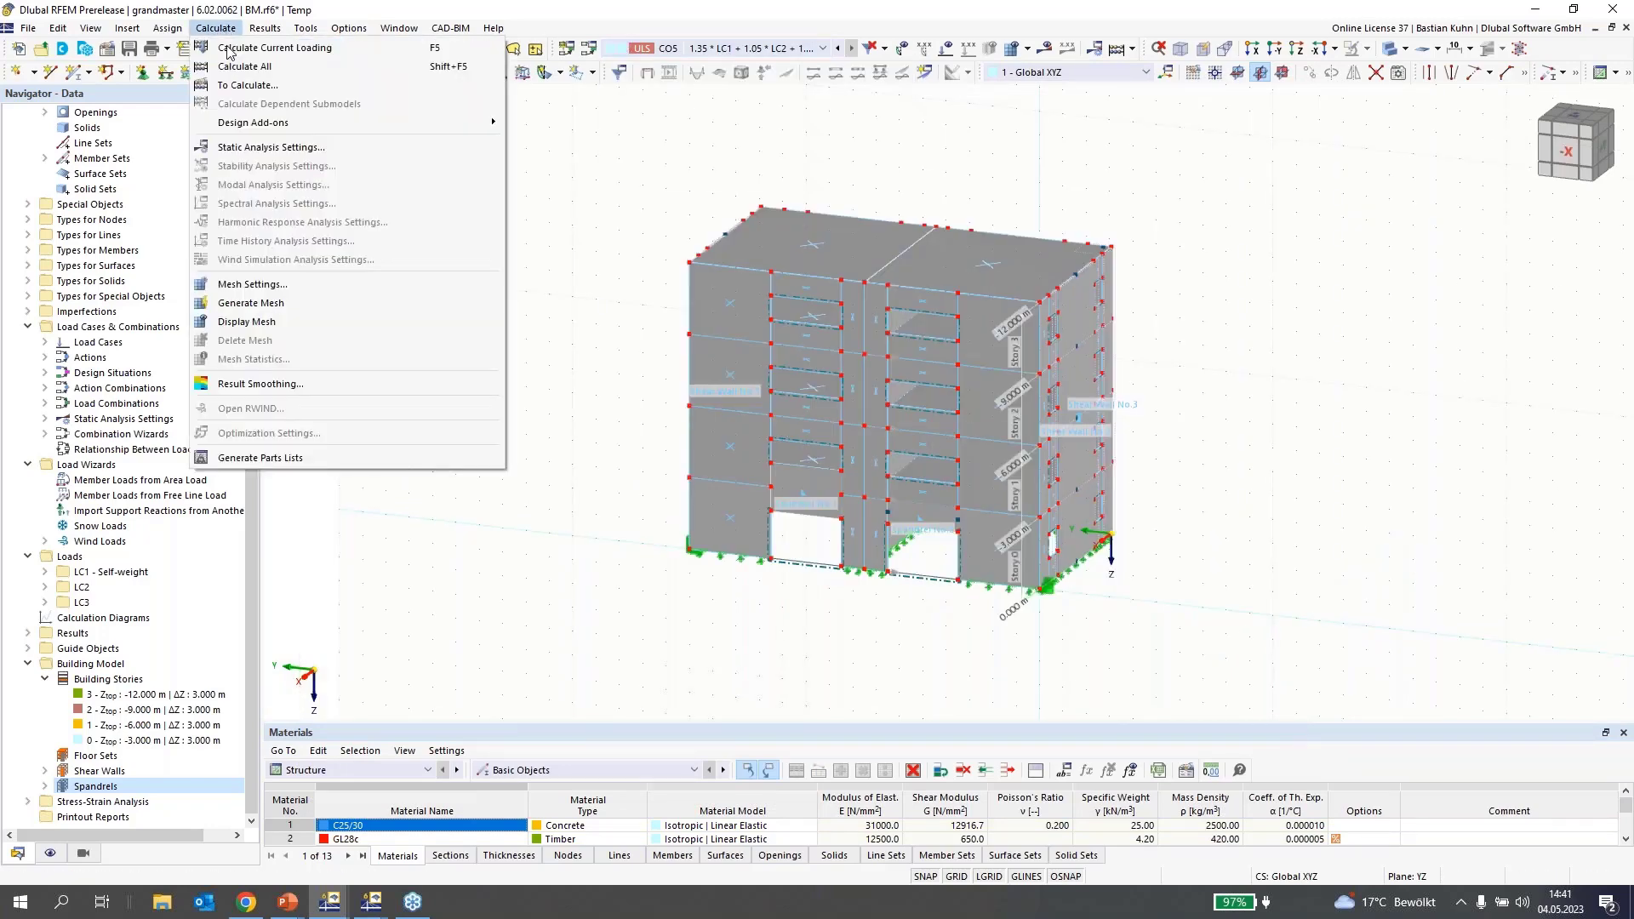
pyautogui.click(245, 85)
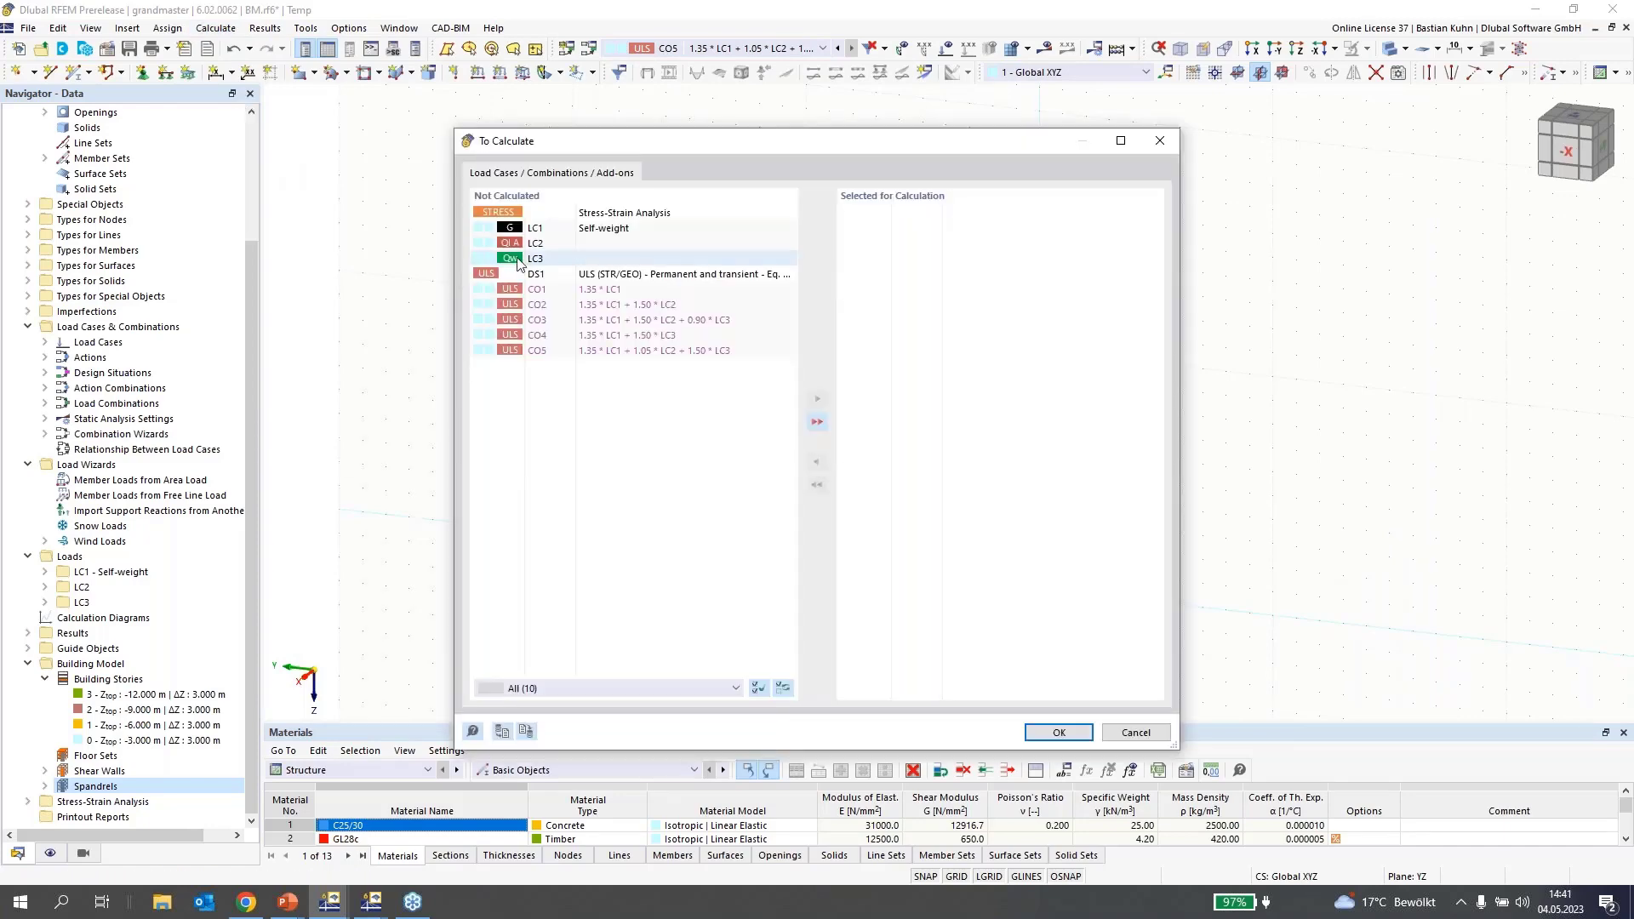
pyautogui.doubleClick(537, 260)
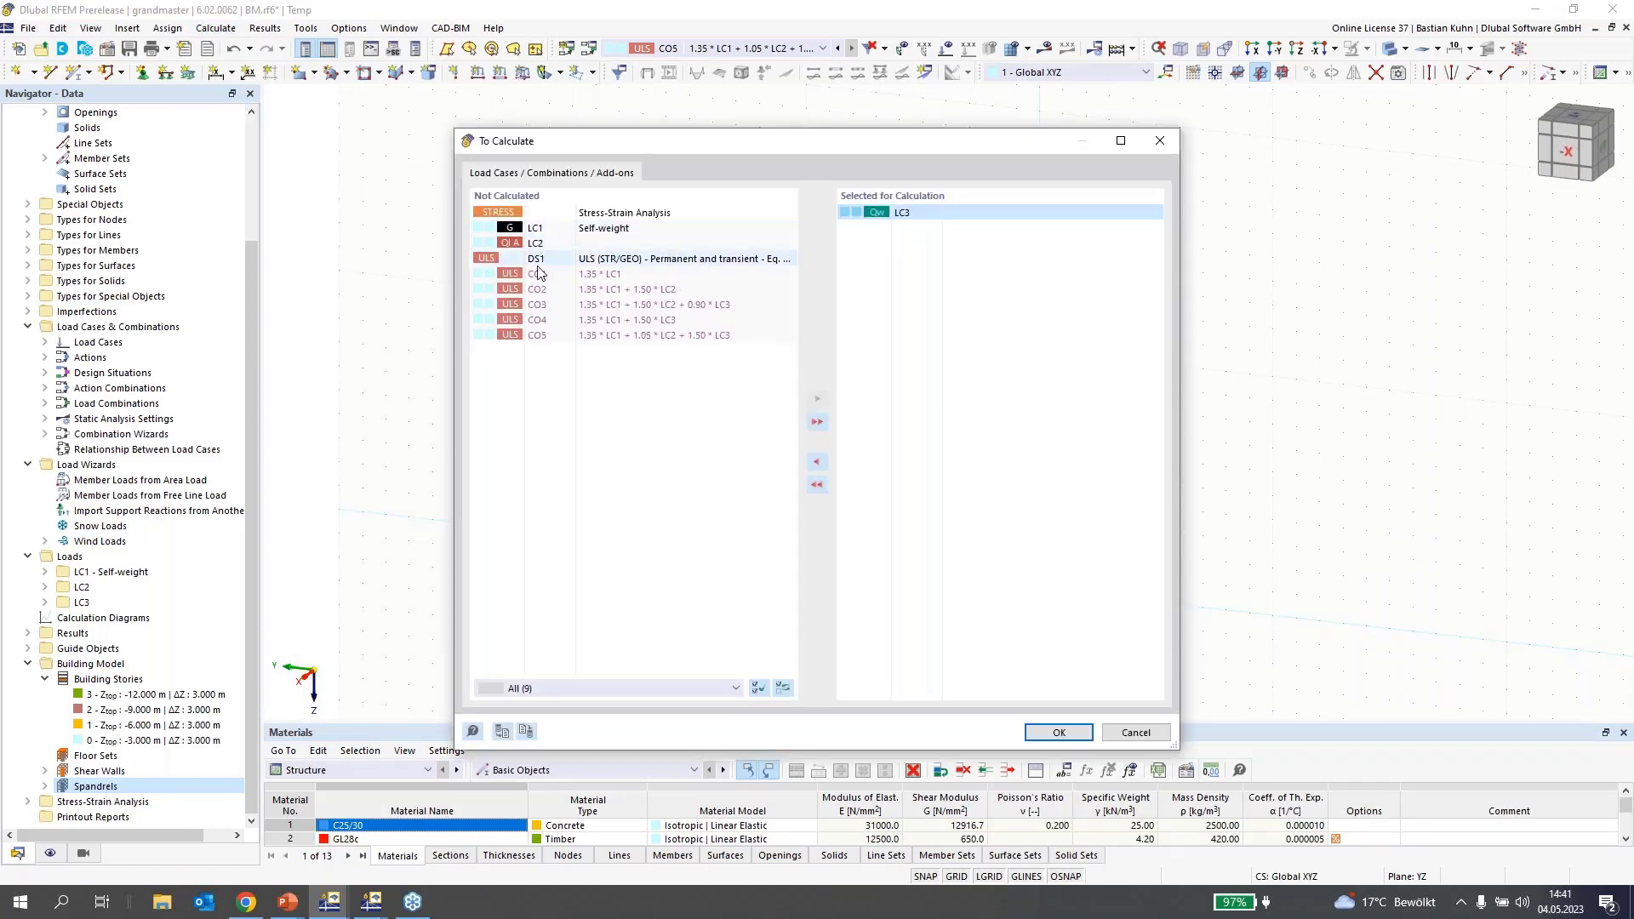
pyautogui.click(544, 336)
pyautogui.click(1066, 739)
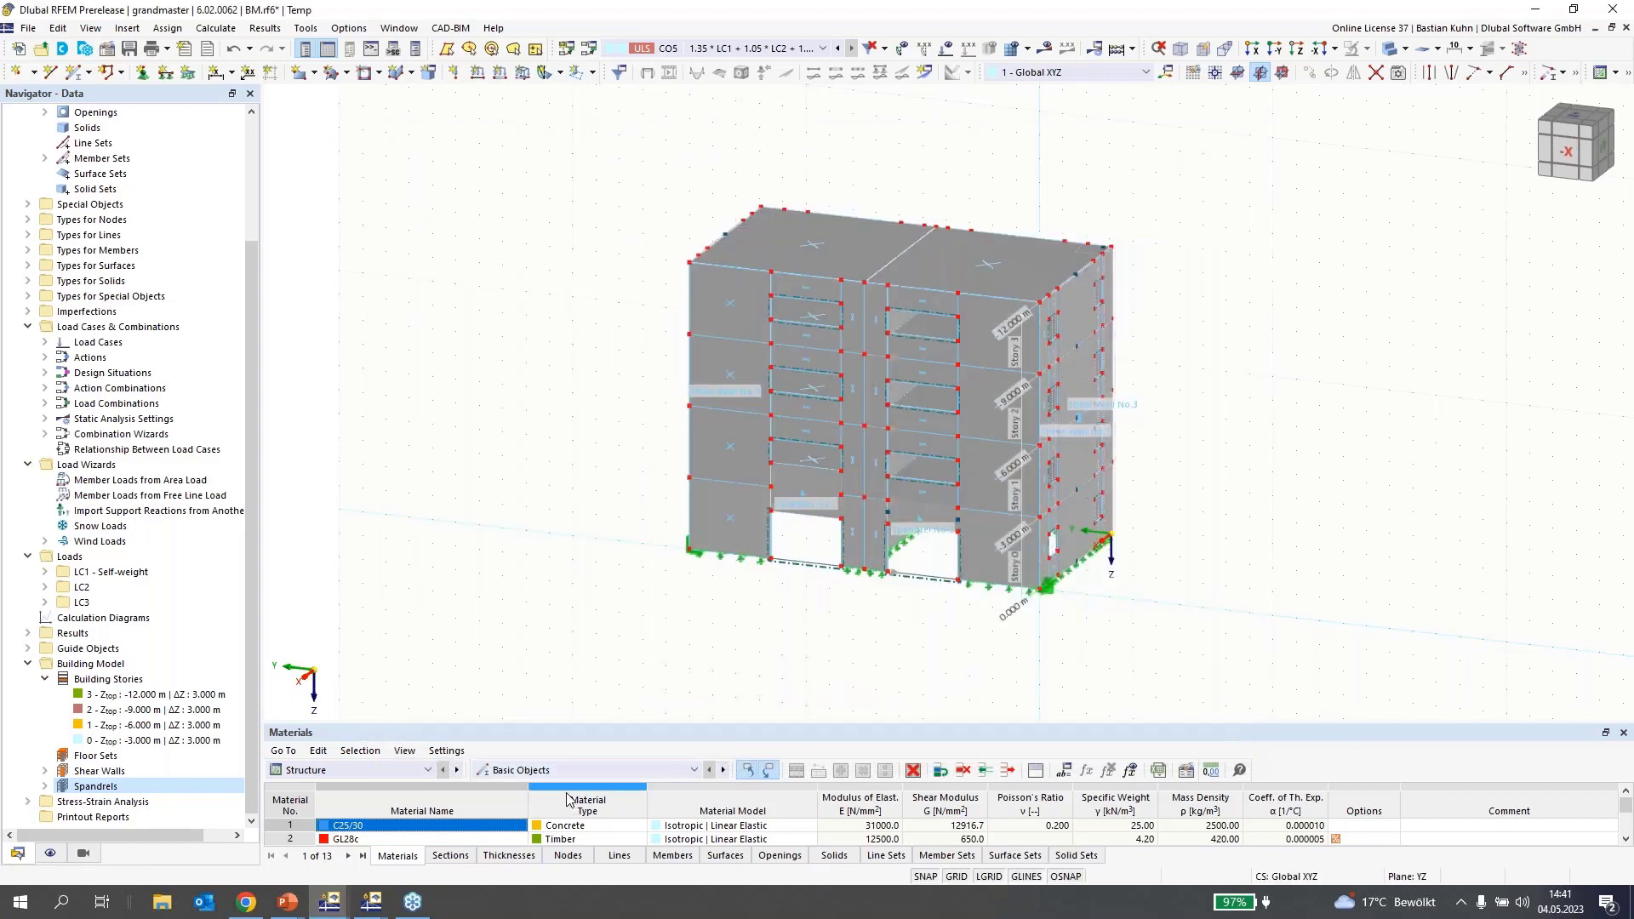
# - Show the Static Analysis summary for LC3 in an enlarged table and display the global deformations on the model
pyautogui.click(383, 770)
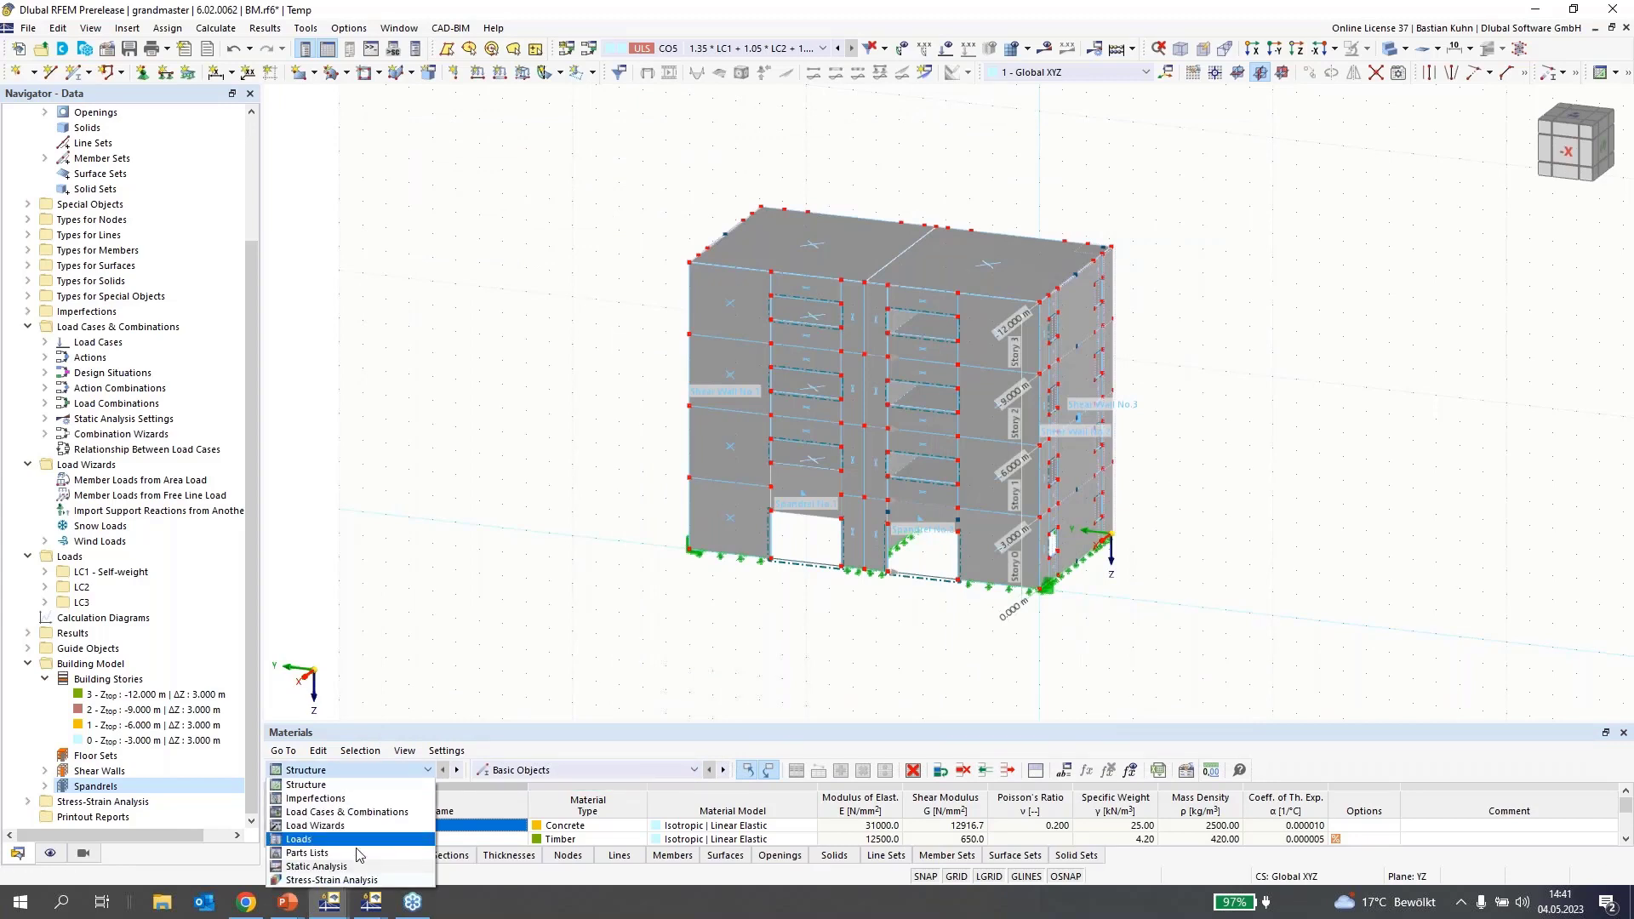
pyautogui.click(366, 868)
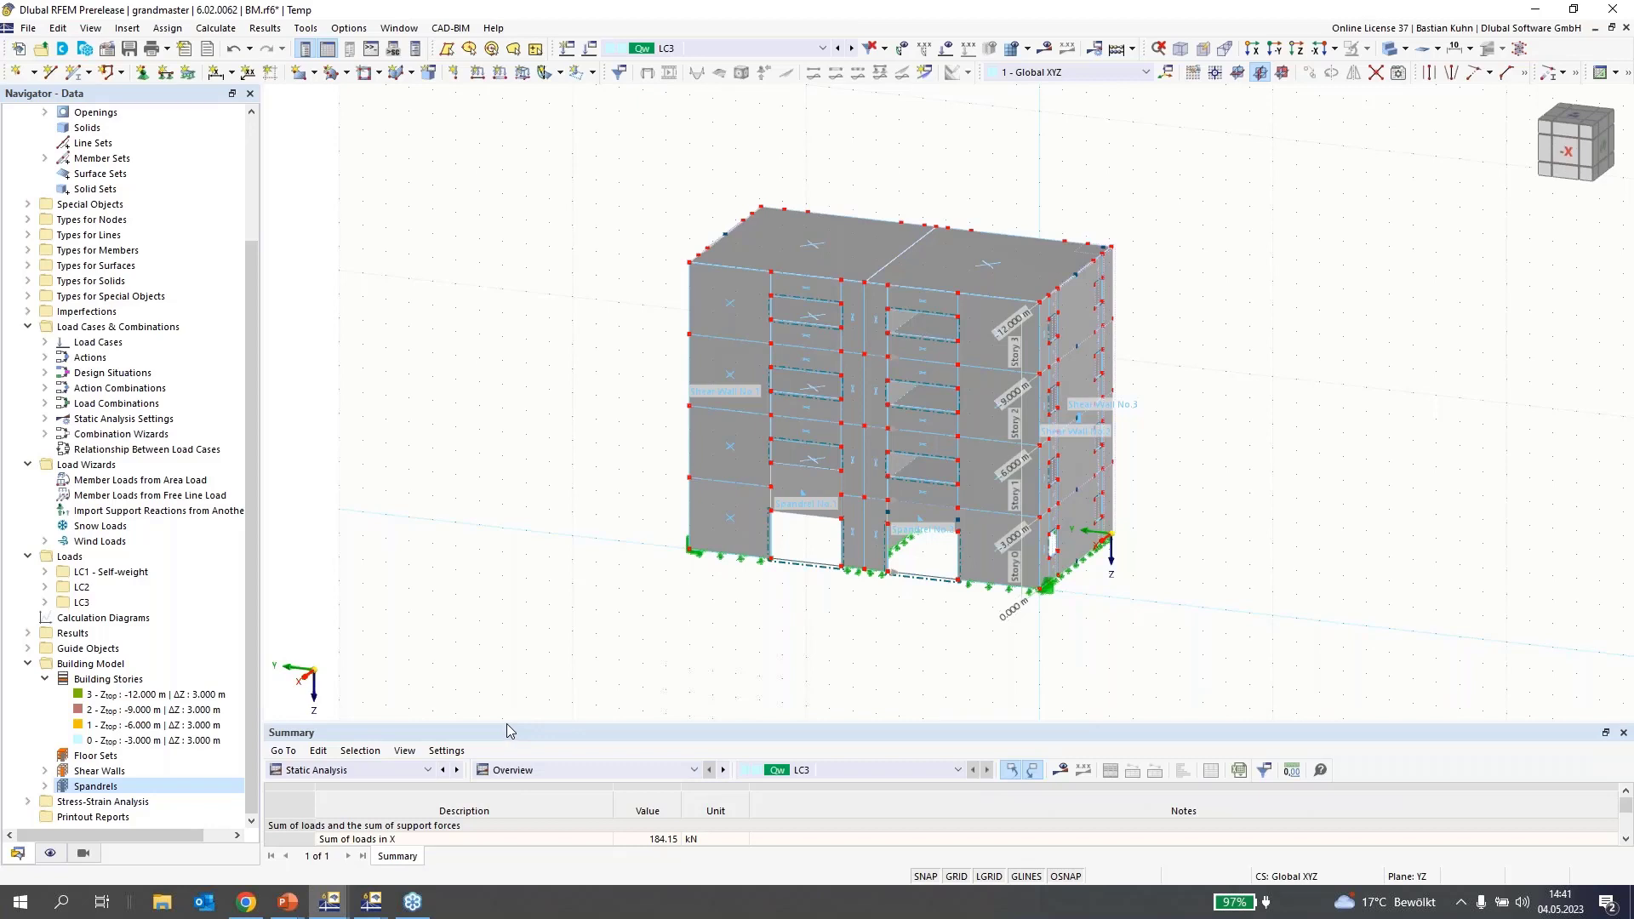
pyautogui.moveTo(507, 724); pyautogui.dragTo(506, 599)
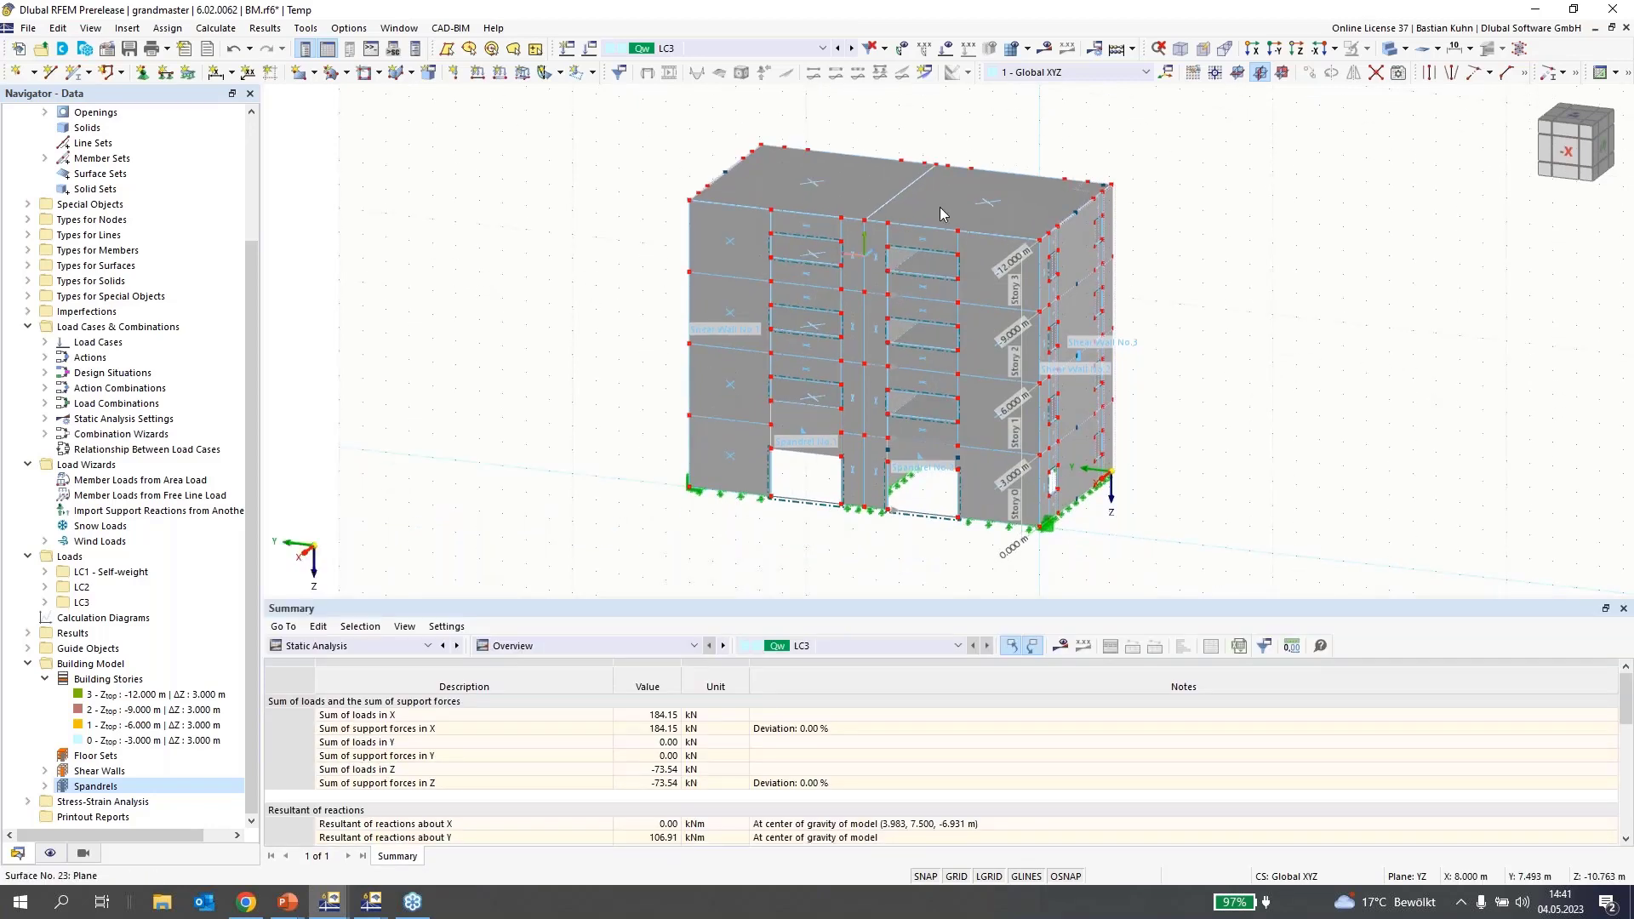
pyautogui.click(1045, 50)
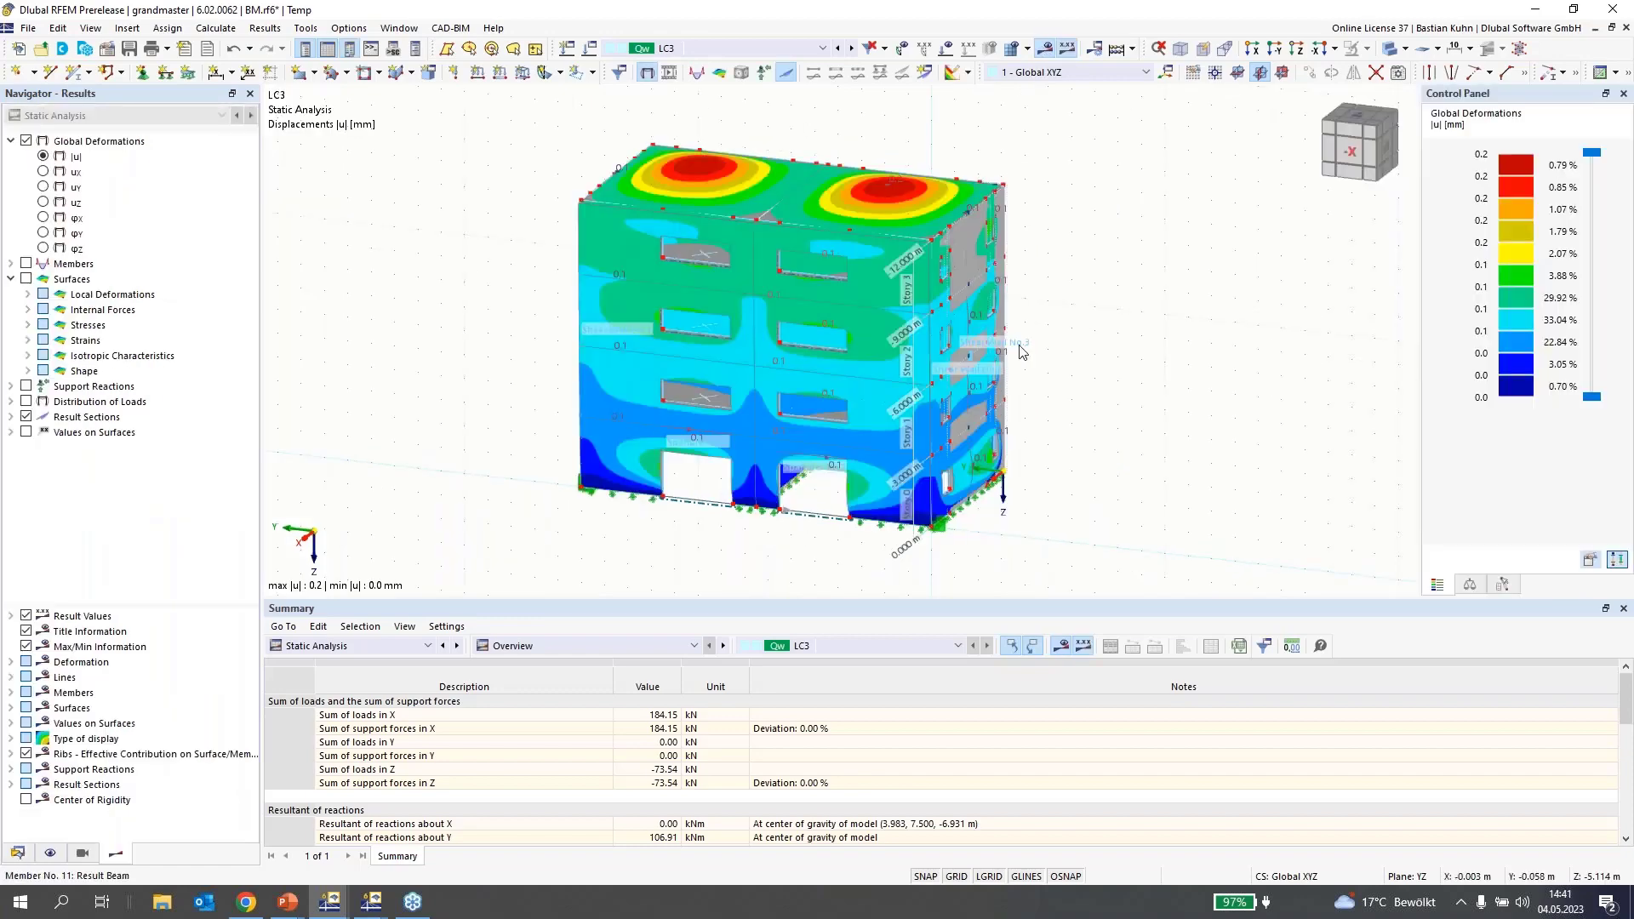
# - Switch the static analysis table to Results by Stories and examine the story actions for LC3 alongside the model
pyautogui.click(588, 645)
pyautogui.click(527, 728)
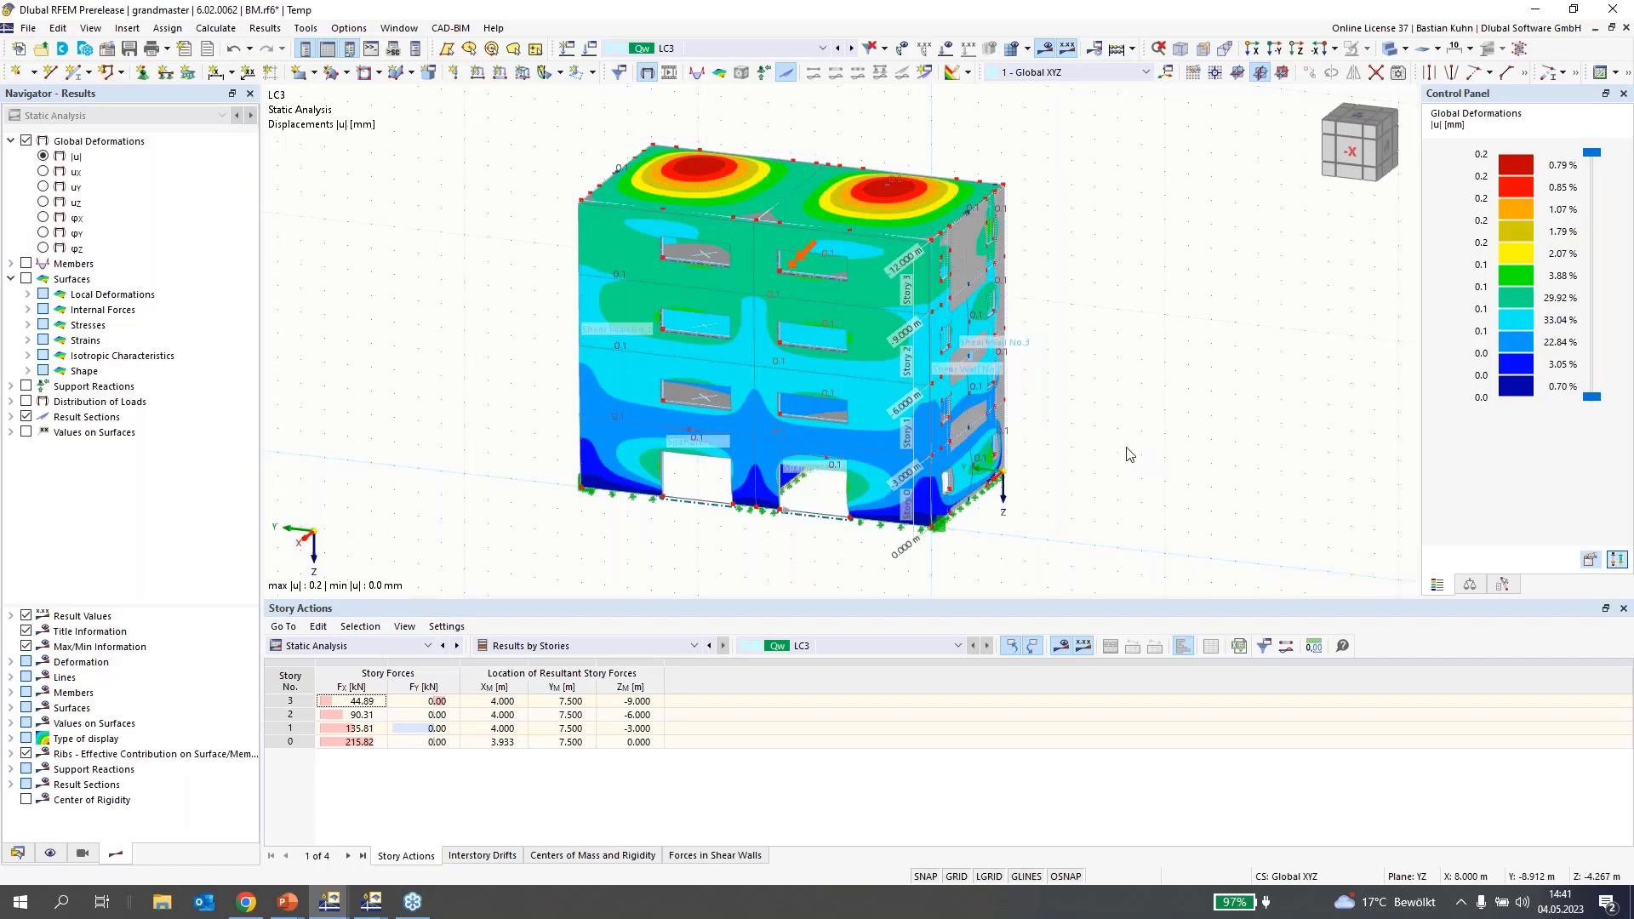
pyautogui.moveTo(1163, 494); pyautogui.dragTo(1132, 498, button='middle')
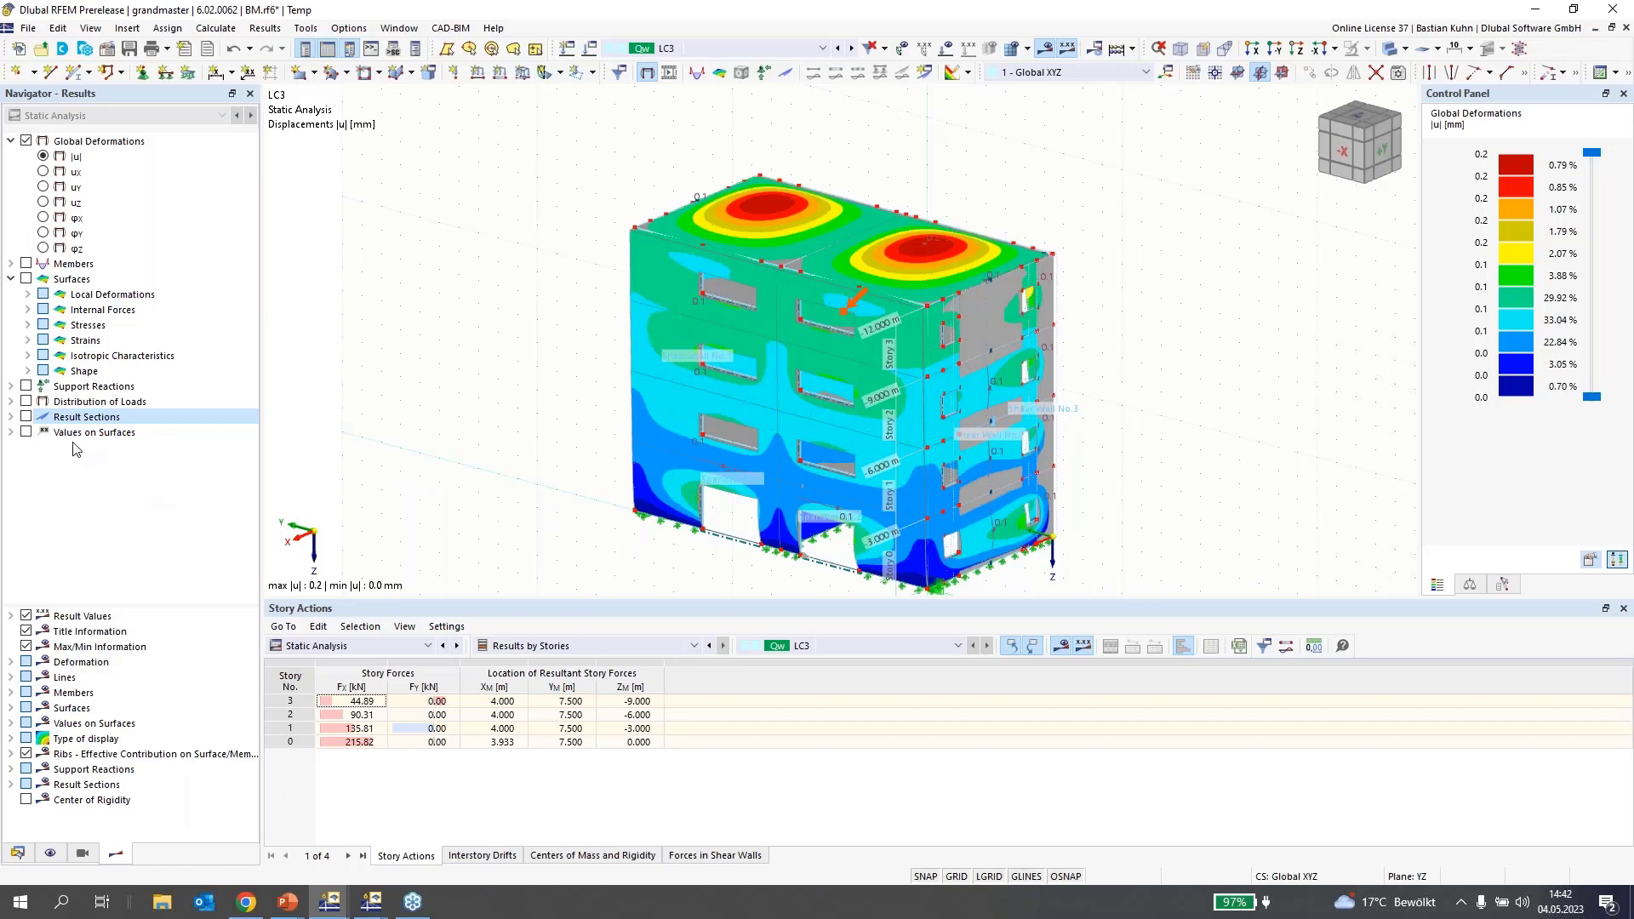
# - Display the member axial forces N for LC3, with the building shown as a transparent wireframe
pyautogui.click(10, 264)
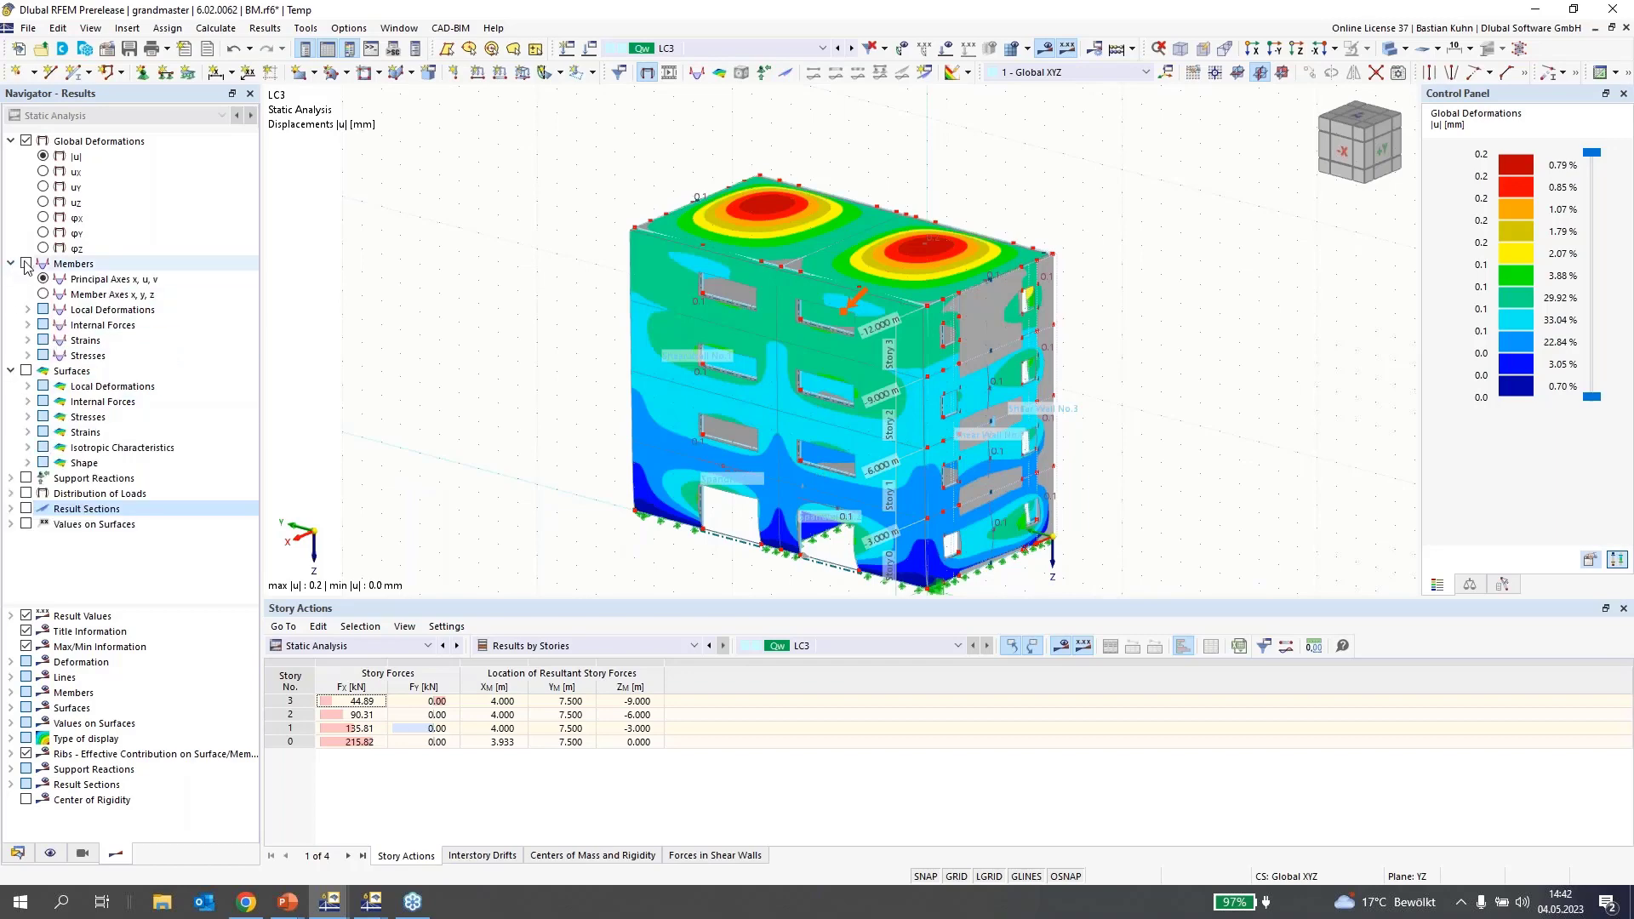
pyautogui.click(26, 264)
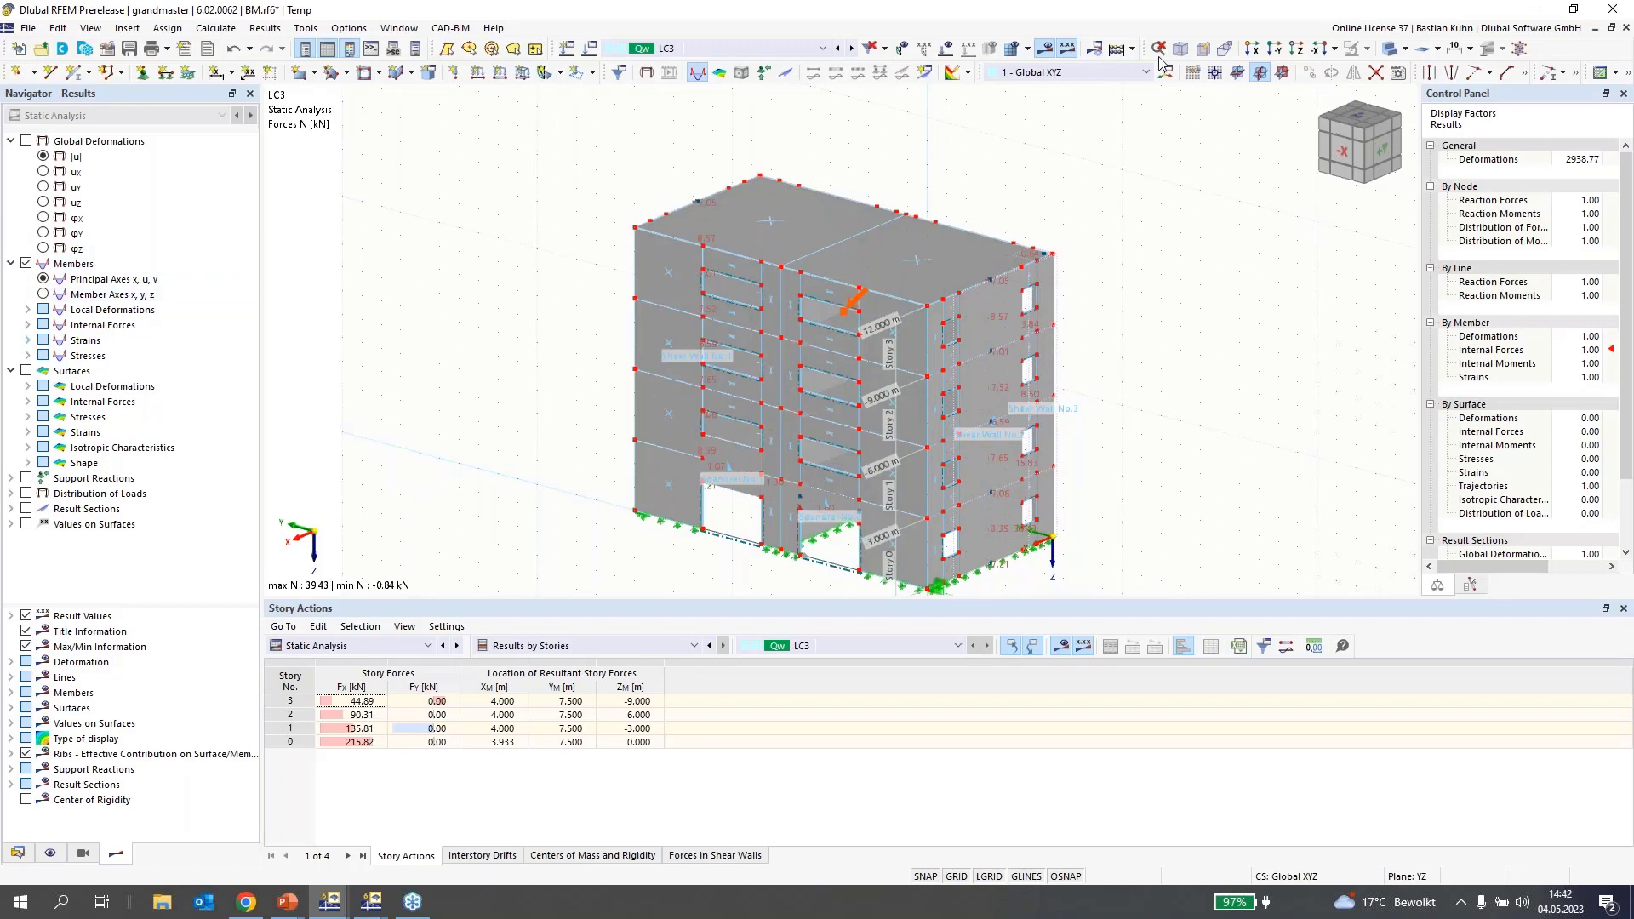
pyautogui.click(1390, 49)
pyautogui.click(1391, 49)
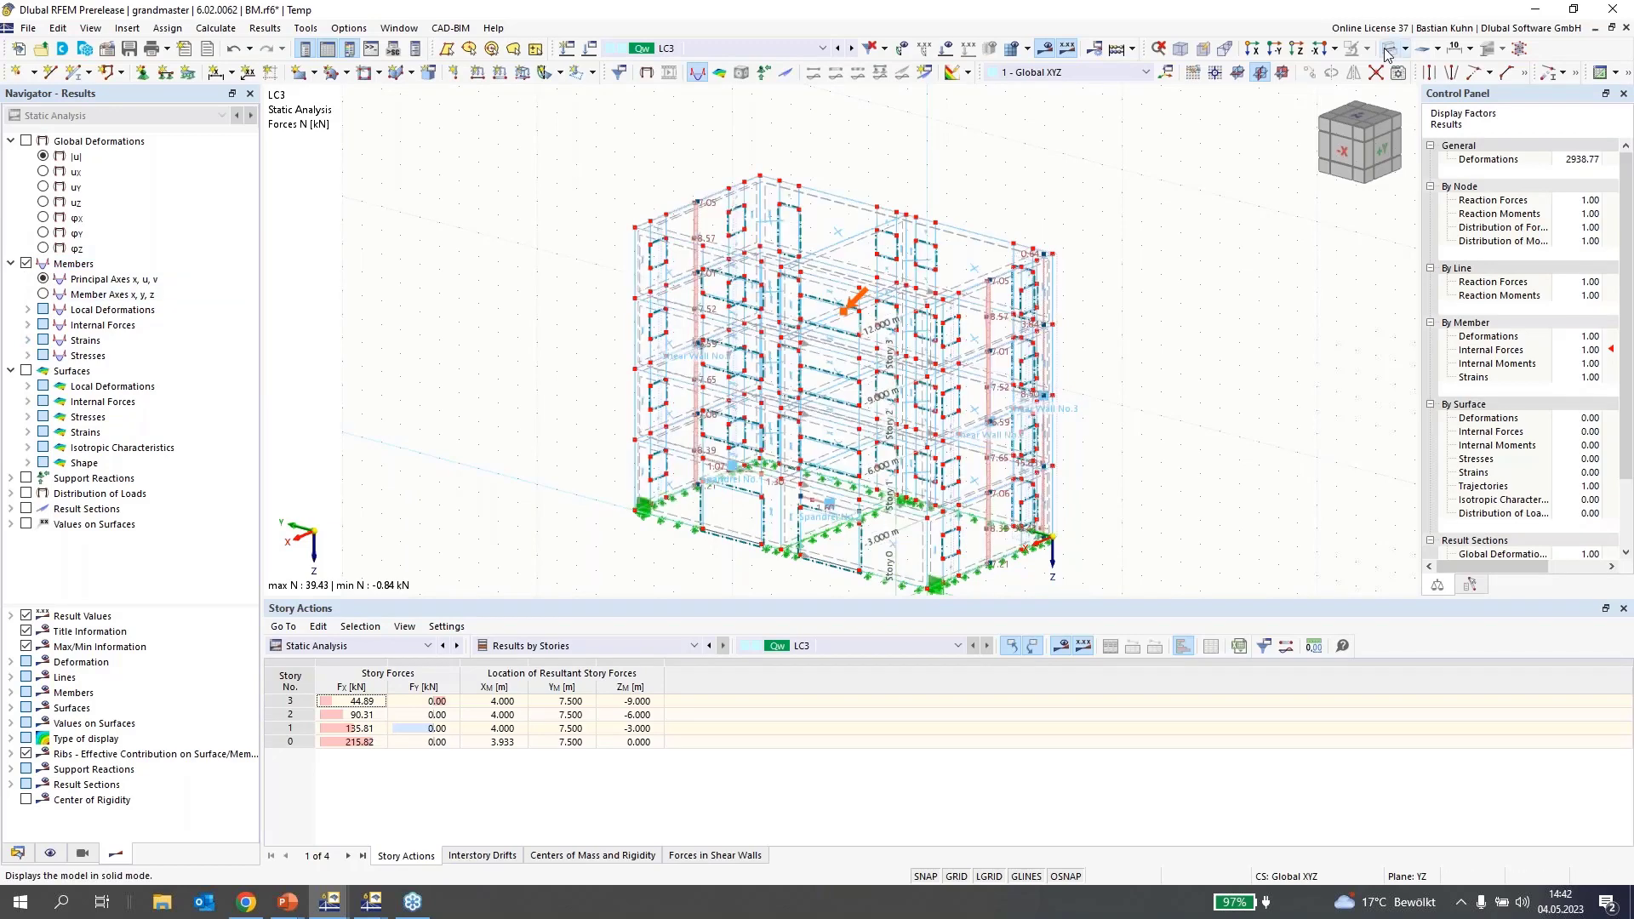
pyautogui.scroll(1, 990, 283)
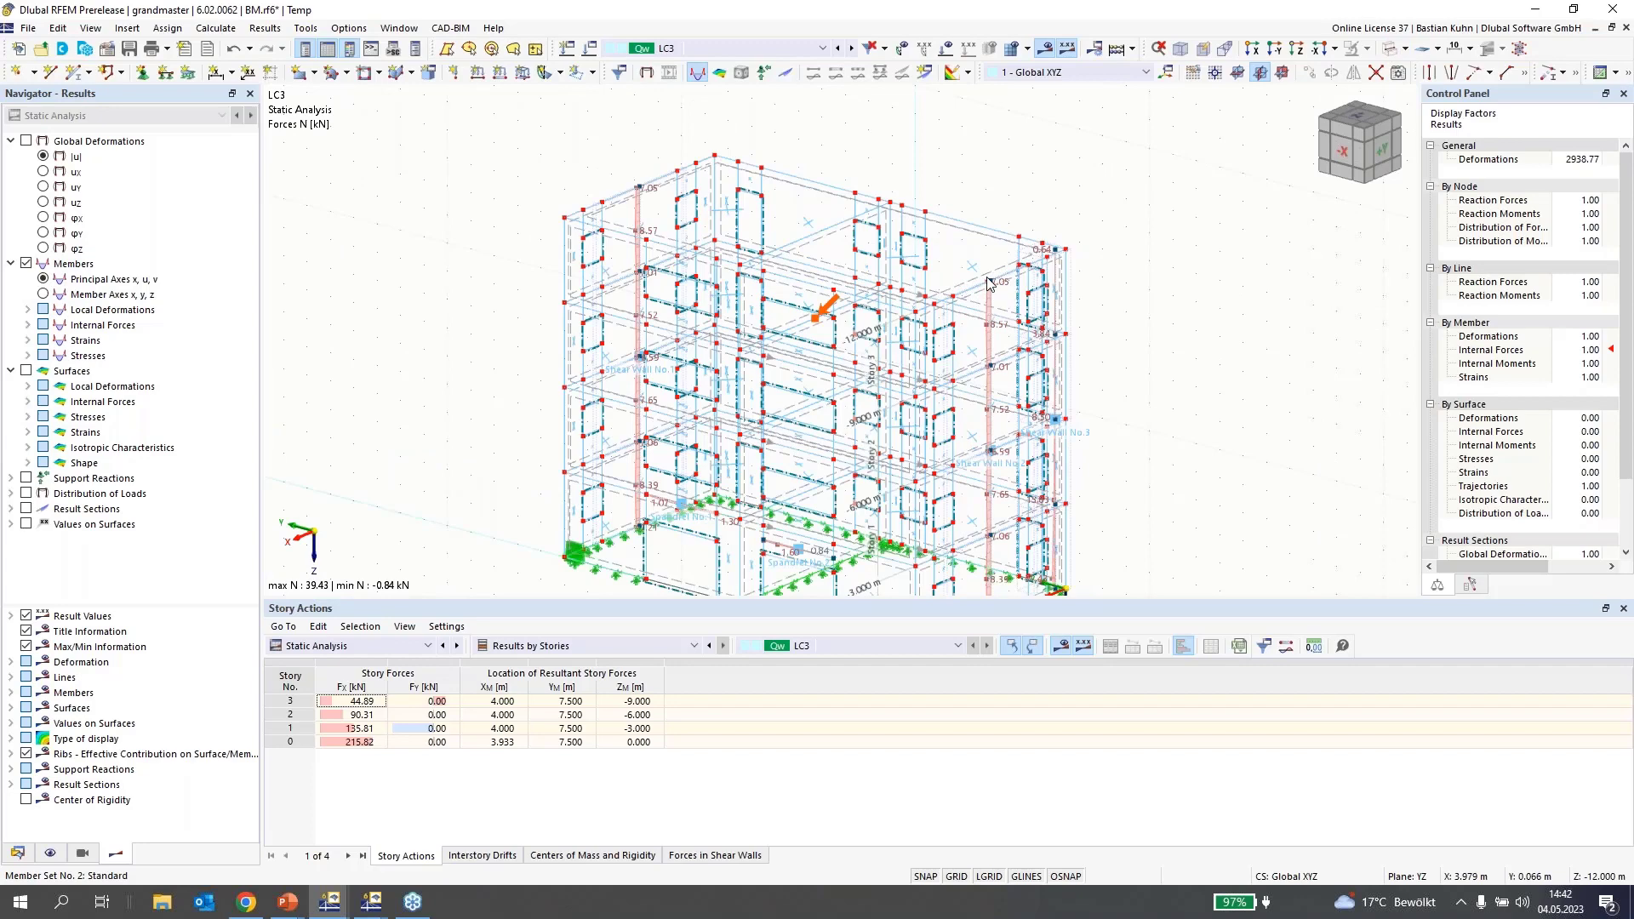
pyautogui.scroll(1, 990, 283)
pyautogui.moveTo(386, 176); pyautogui.dragTo(353, 140, button='middle')
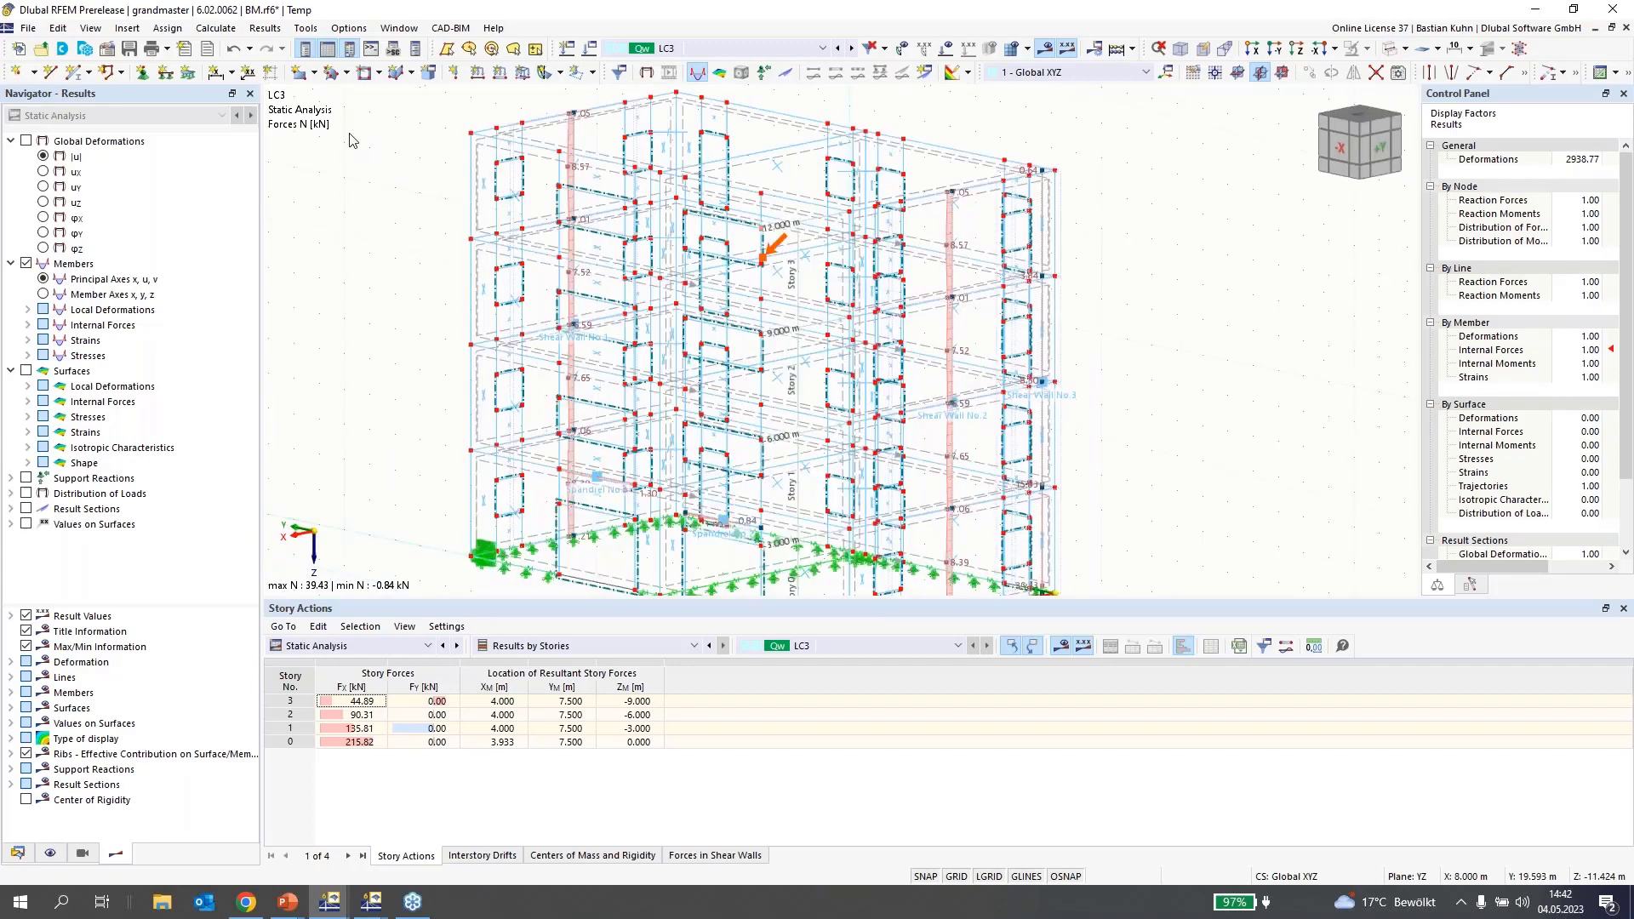
# - Switch the member internal forces to the shear force Vz / Vv and inspect the shear wall diagrams
pyautogui.click(28, 325)
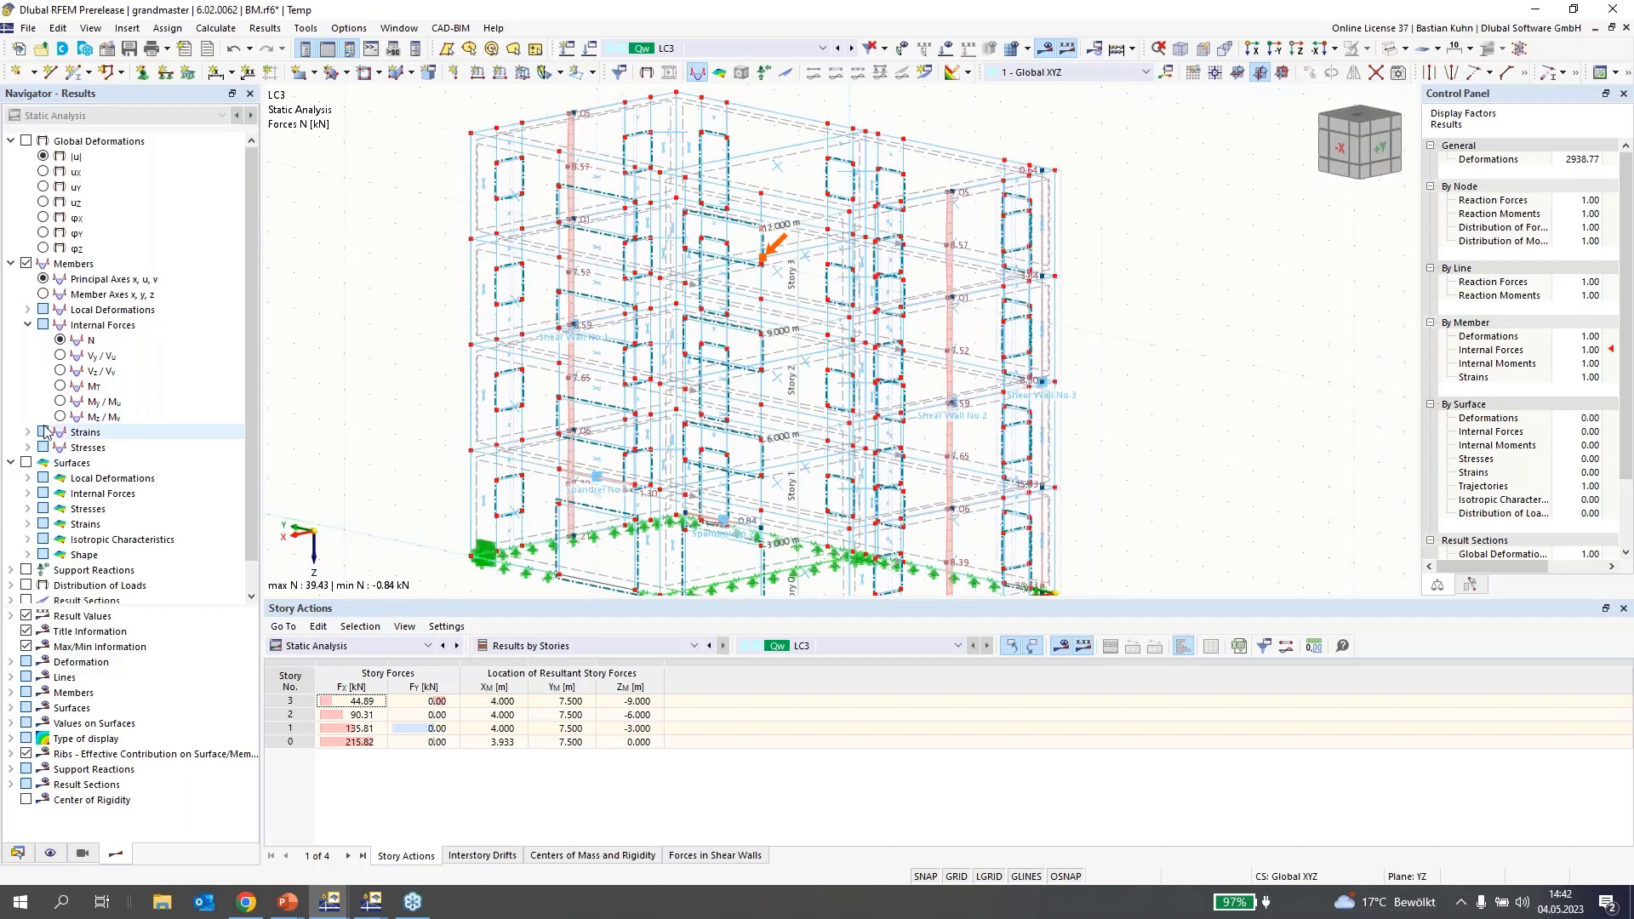
pyautogui.click(60, 372)
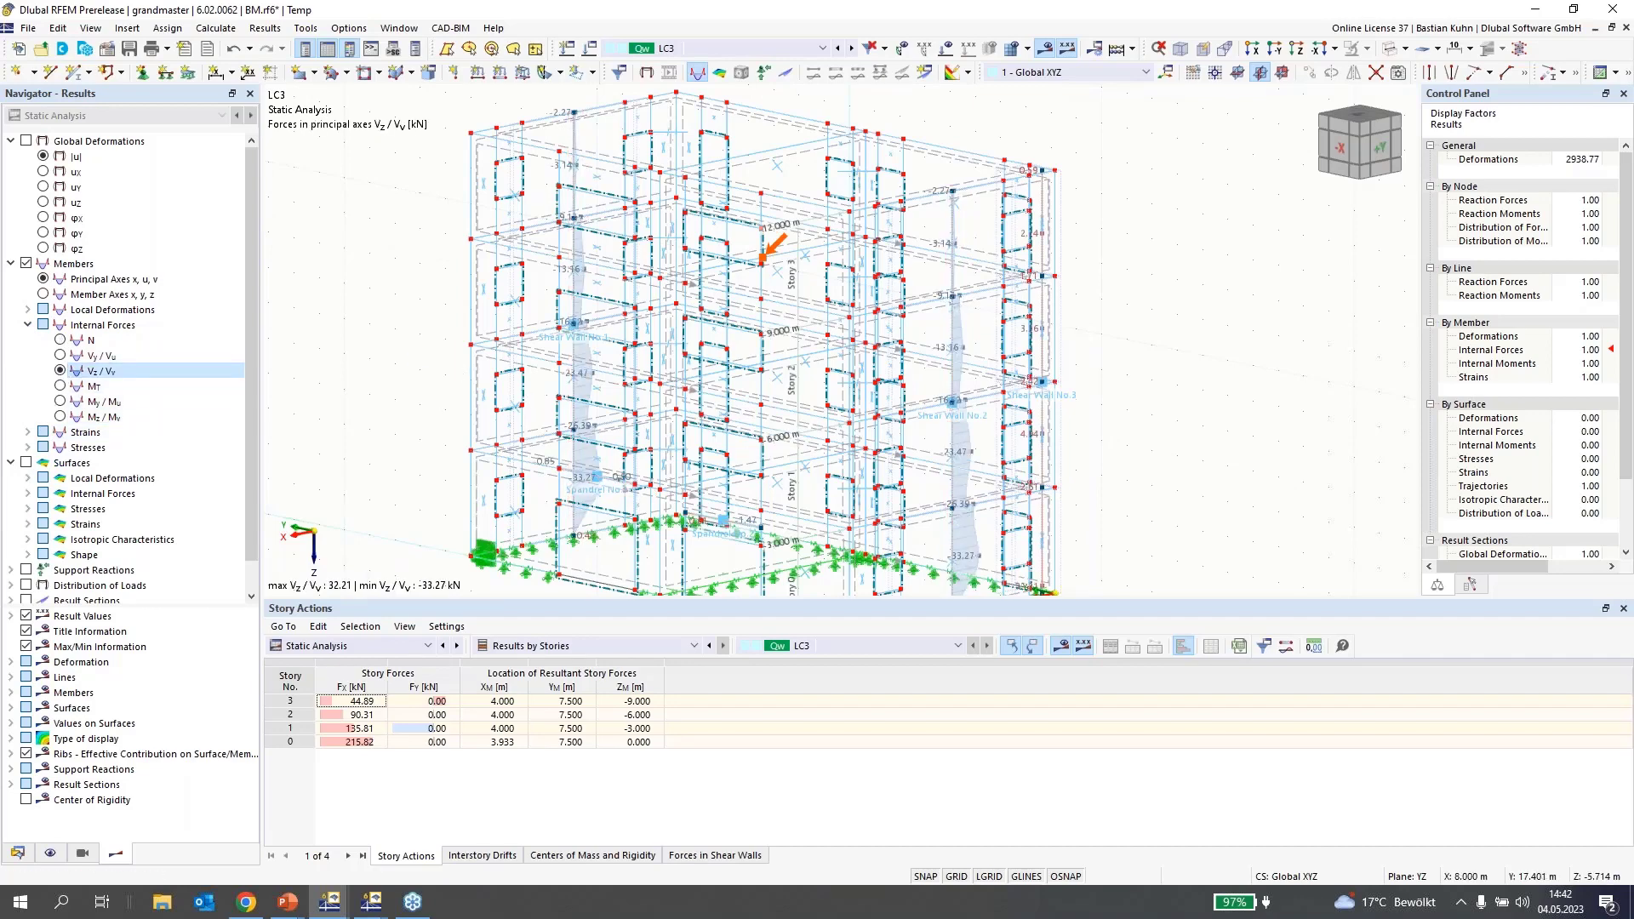
pyautogui.scroll(1, 423, 331)
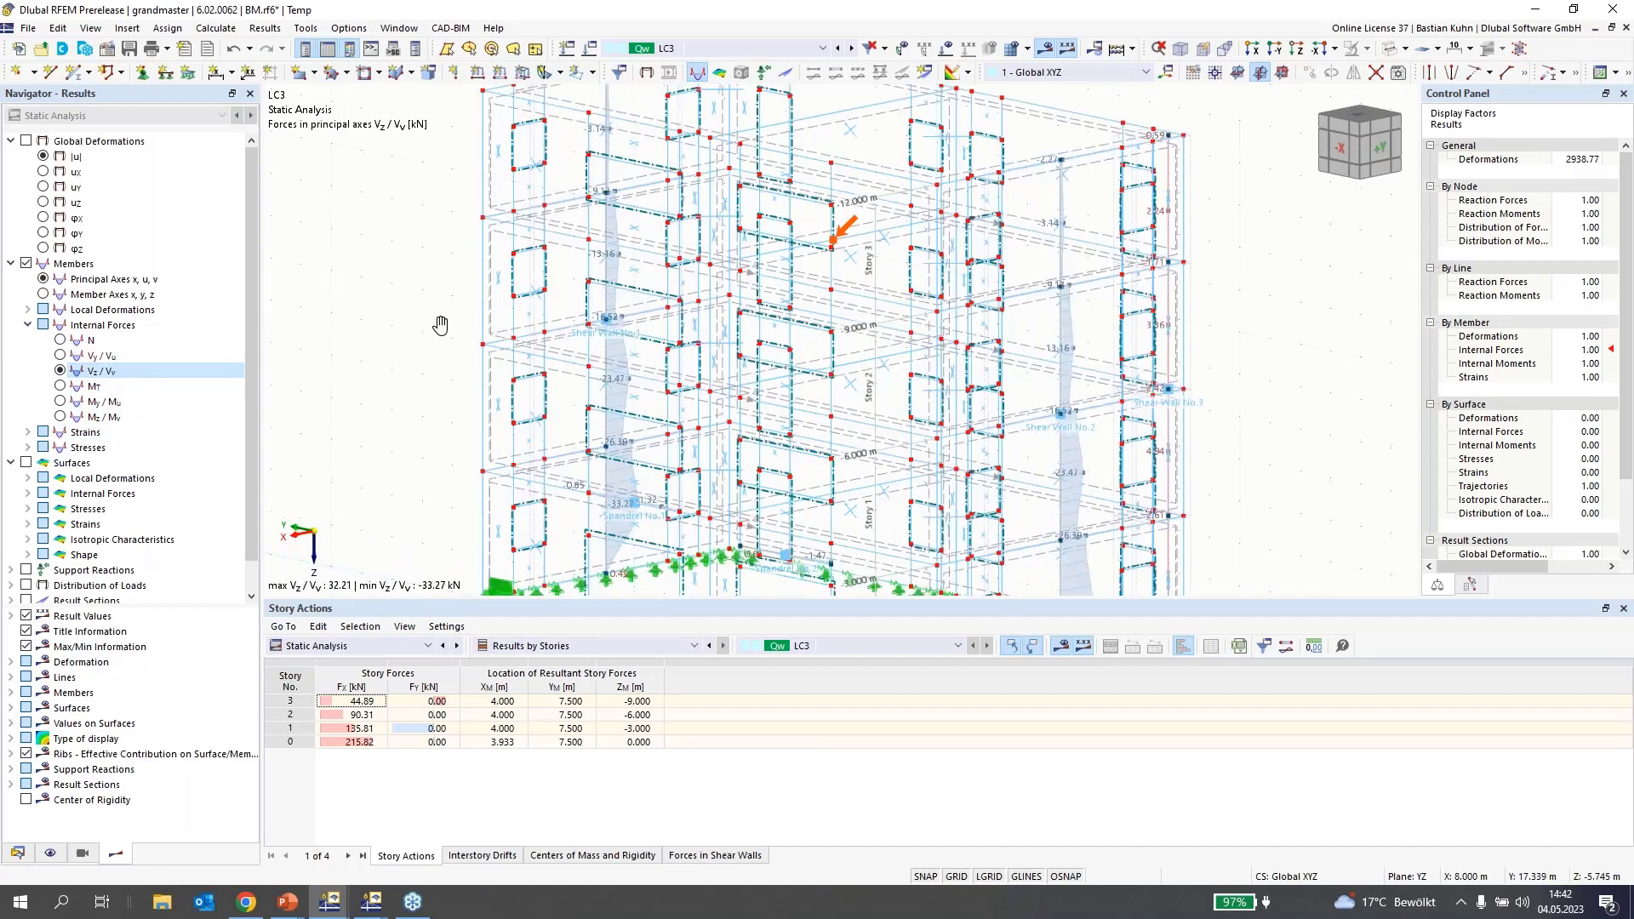
# - Display the members' local deformations uz / uv for LC3 and inspect the shear wall displacements over the full building height
pyautogui.moveTo(440, 325); pyautogui.dragTo(760, 541, button='middle')
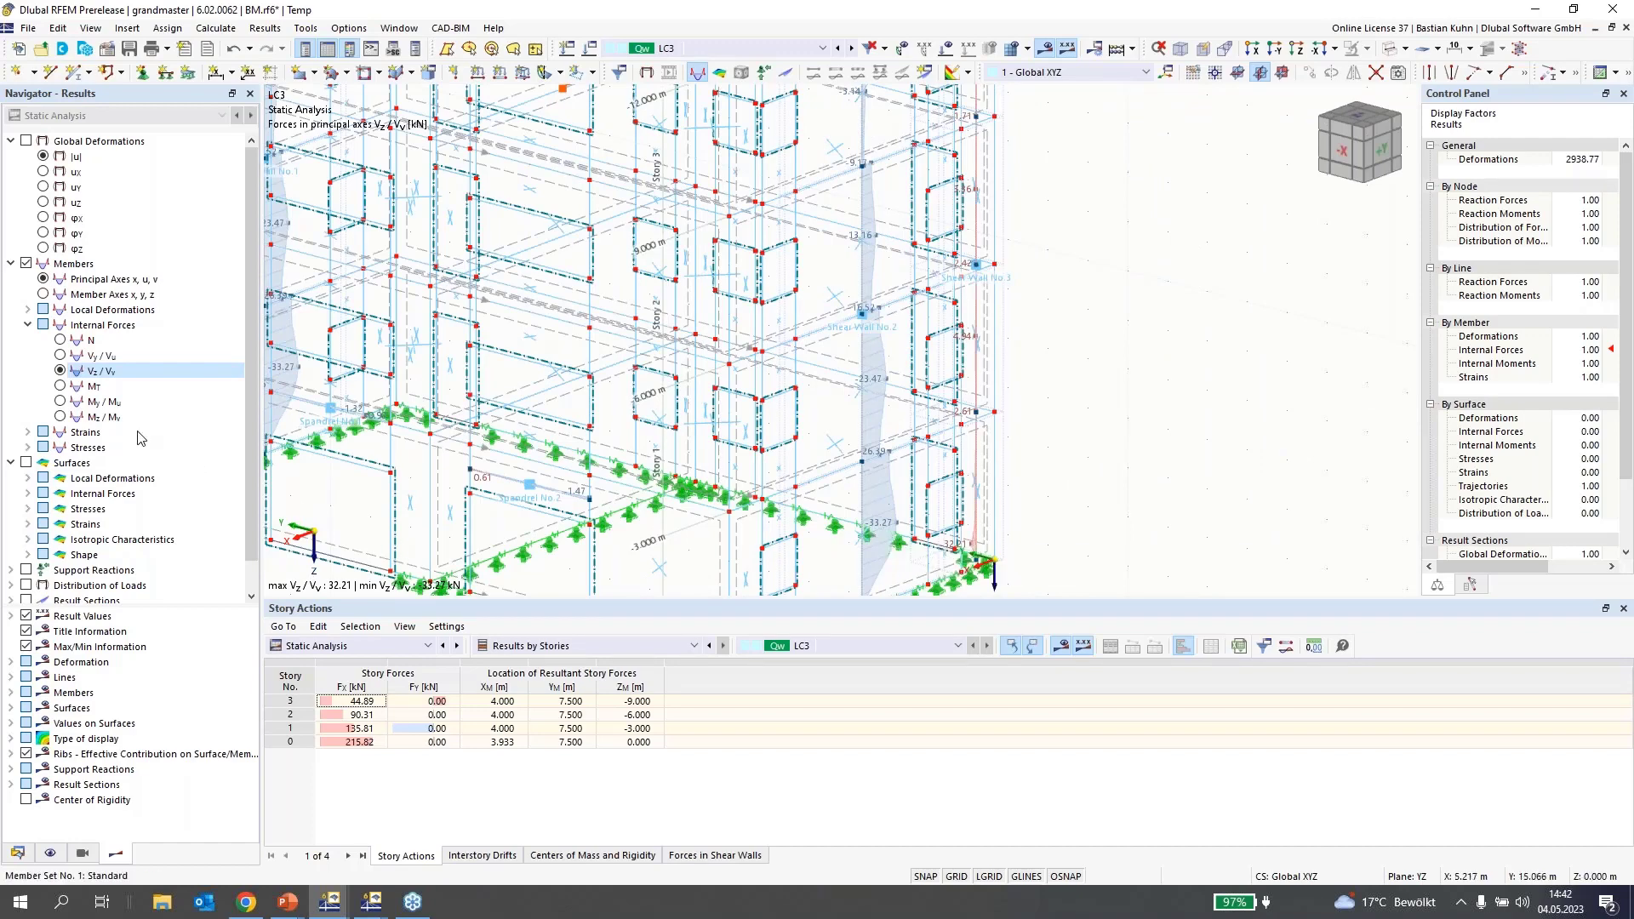
pyautogui.click(28, 311)
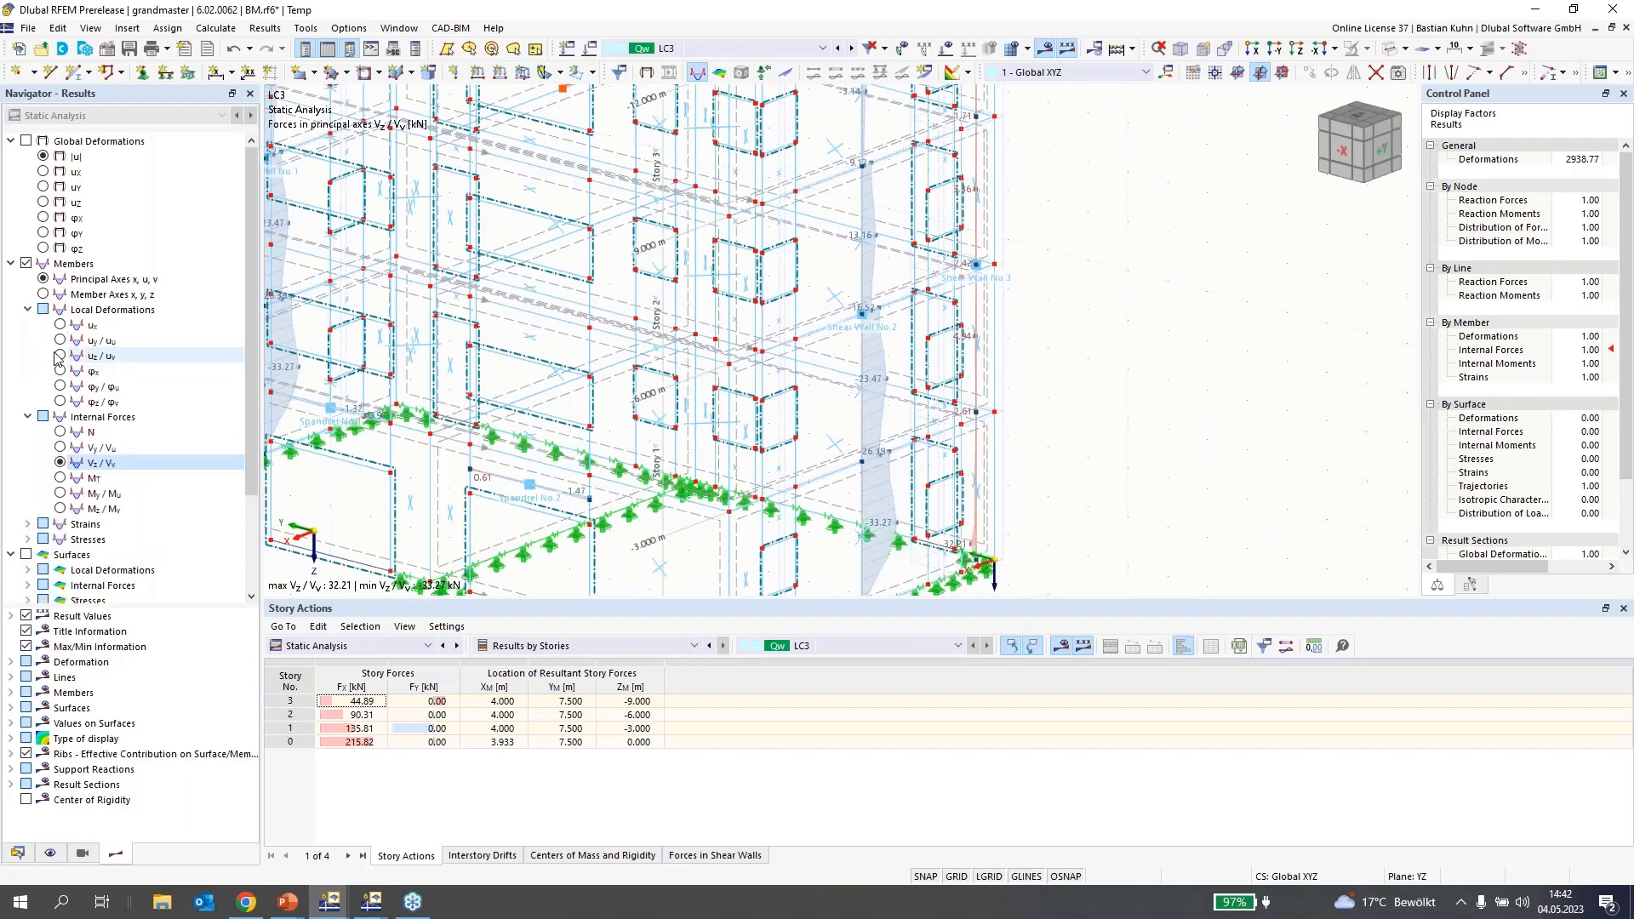
pyautogui.click(59, 356)
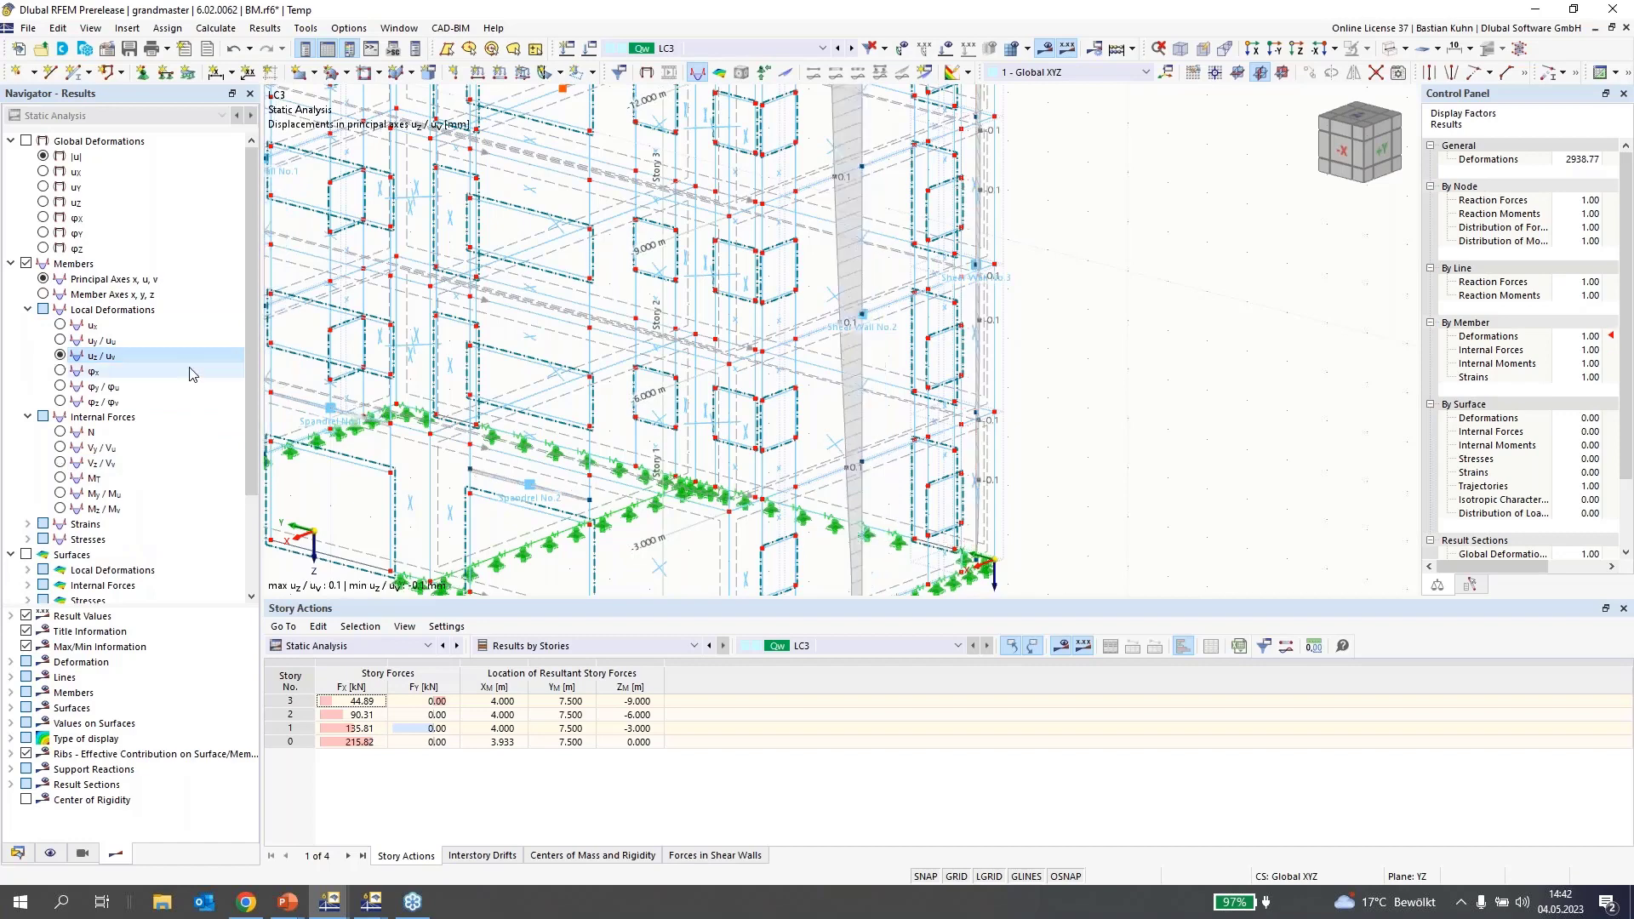
pyautogui.scroll(-4, 724, 272)
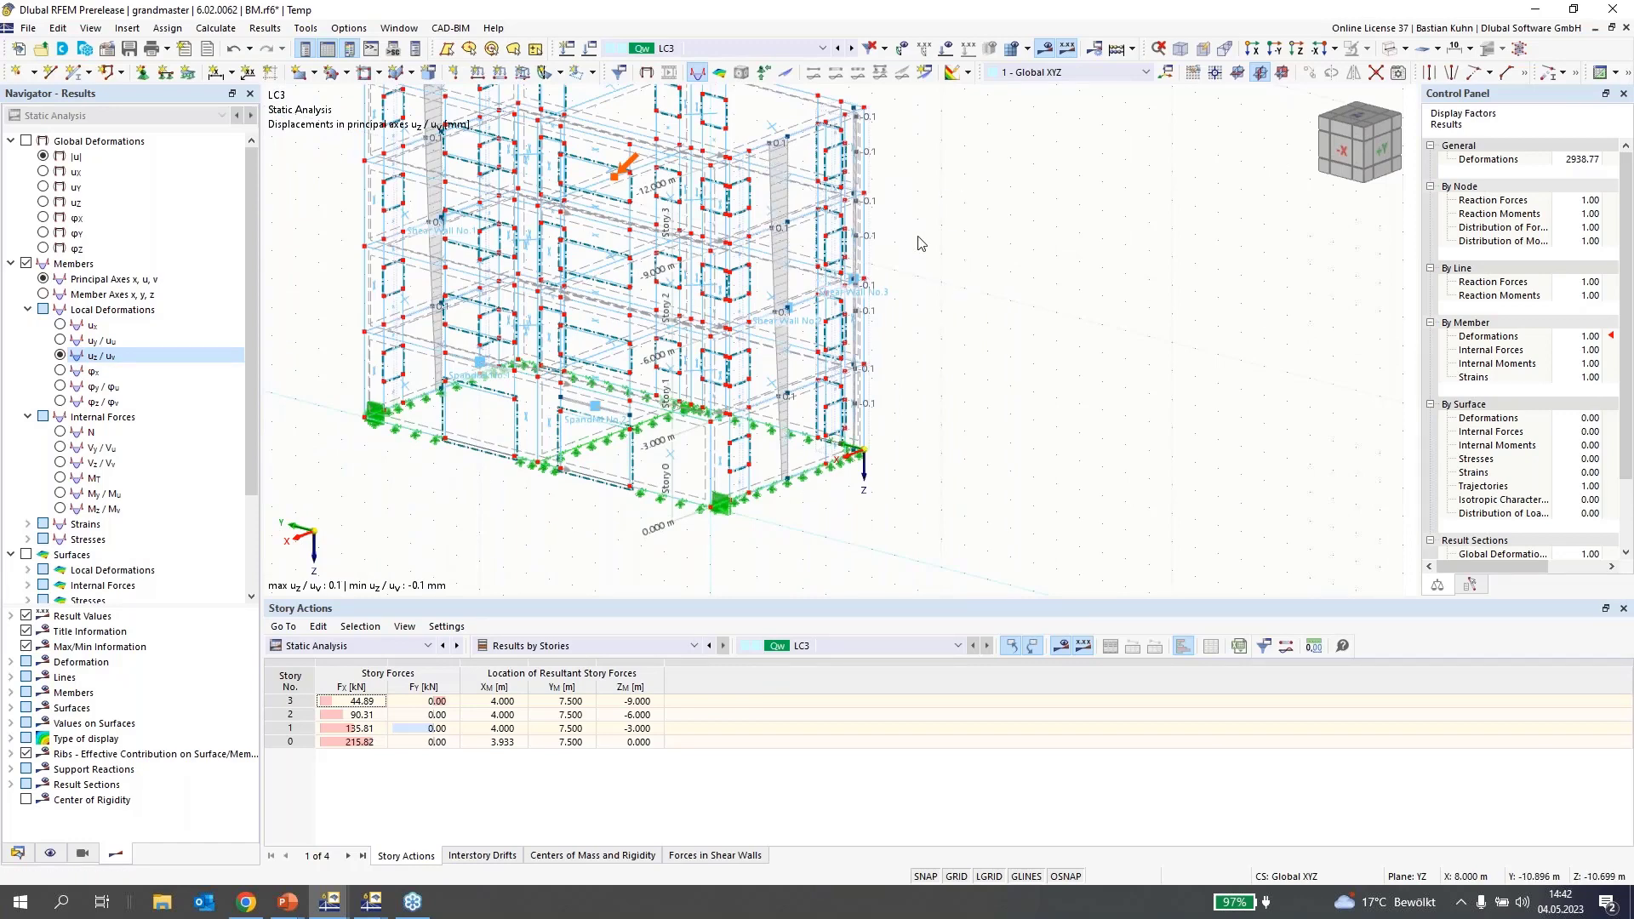
pyautogui.scroll(1, 908, 232)
pyautogui.moveTo(907, 232); pyautogui.dragTo(841, 282, button='middle')
pyautogui.scroll(-2, 841, 282)
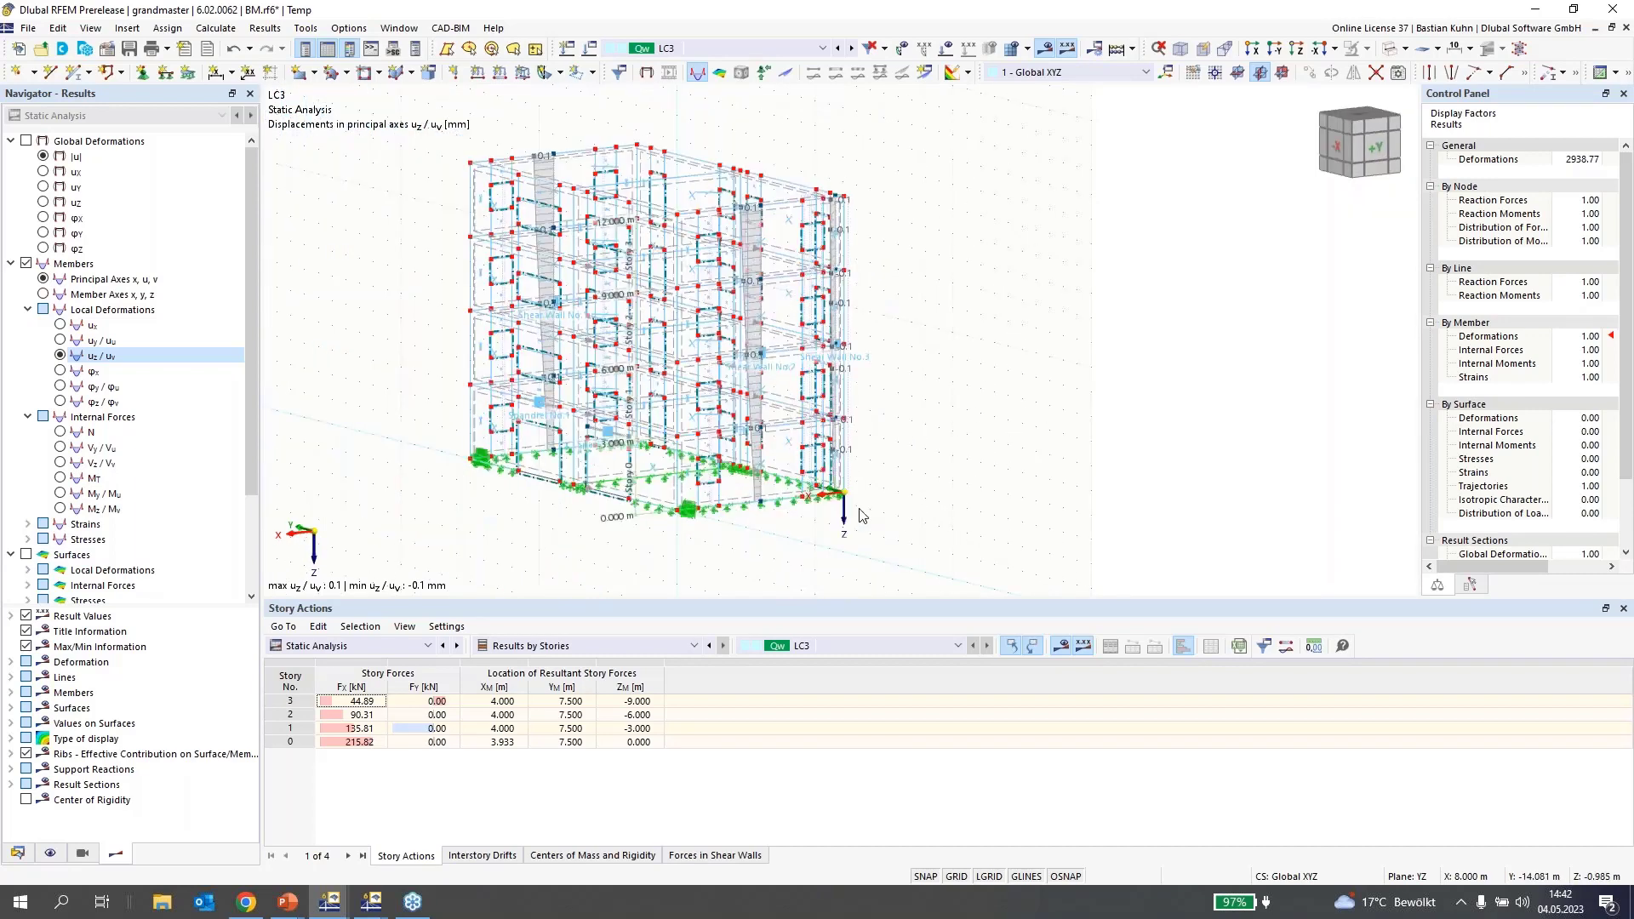
# - Isolate the wall side containing Shear Wall No. 3 and display its member axial forces N for LC3
pyautogui.moveTo(866, 531); pyautogui.dragTo(792, 144)
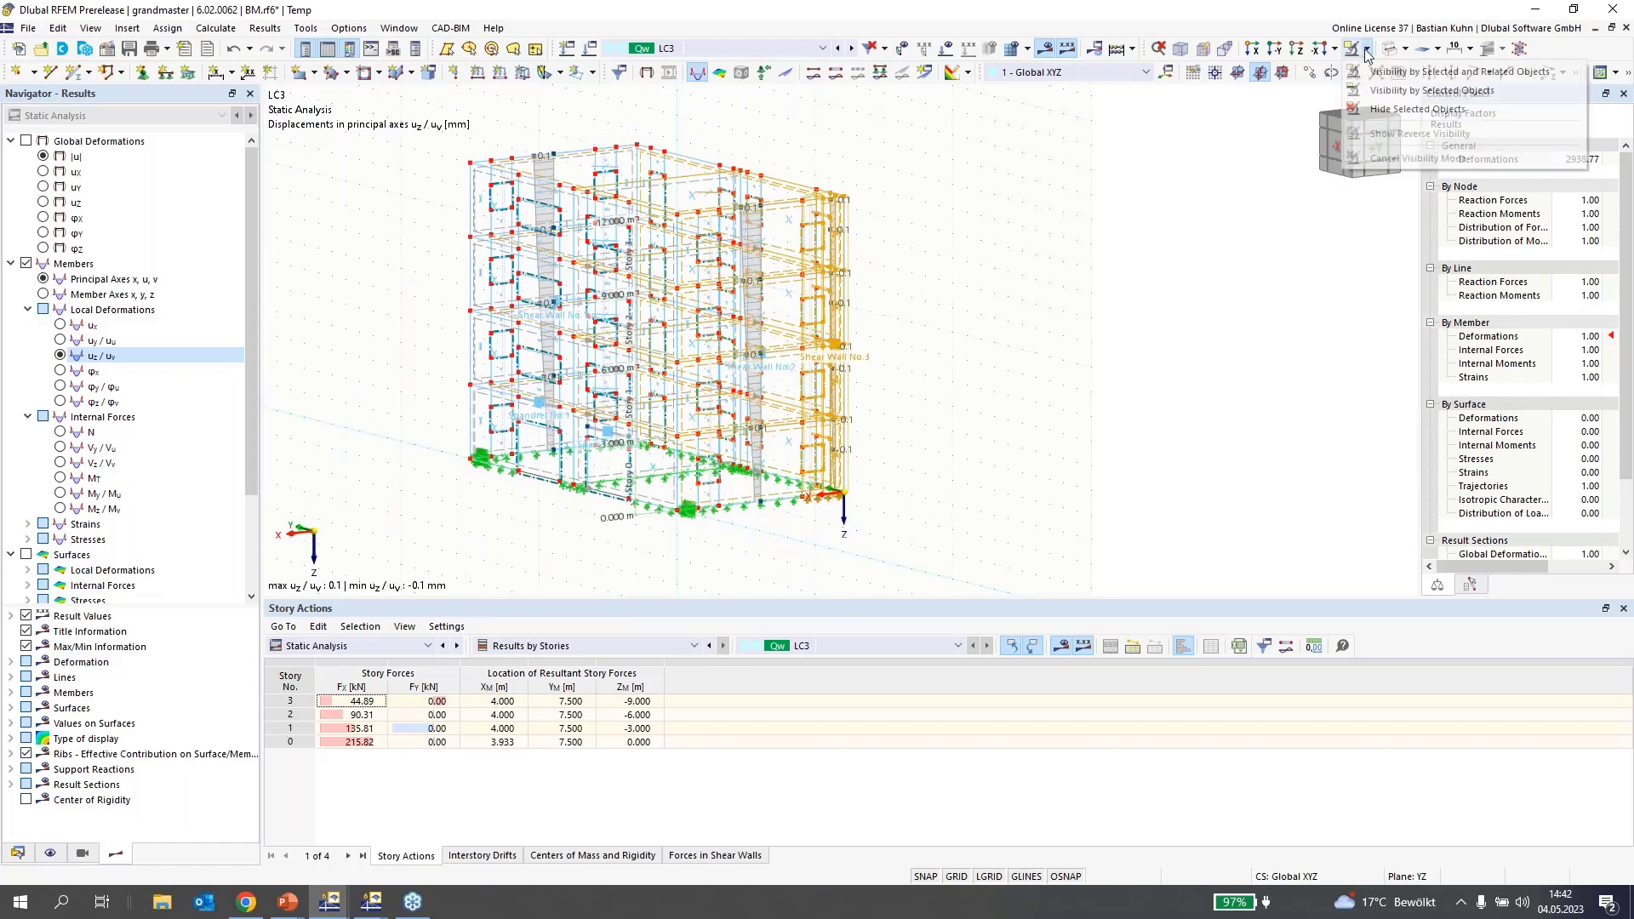
pyautogui.click(1368, 82)
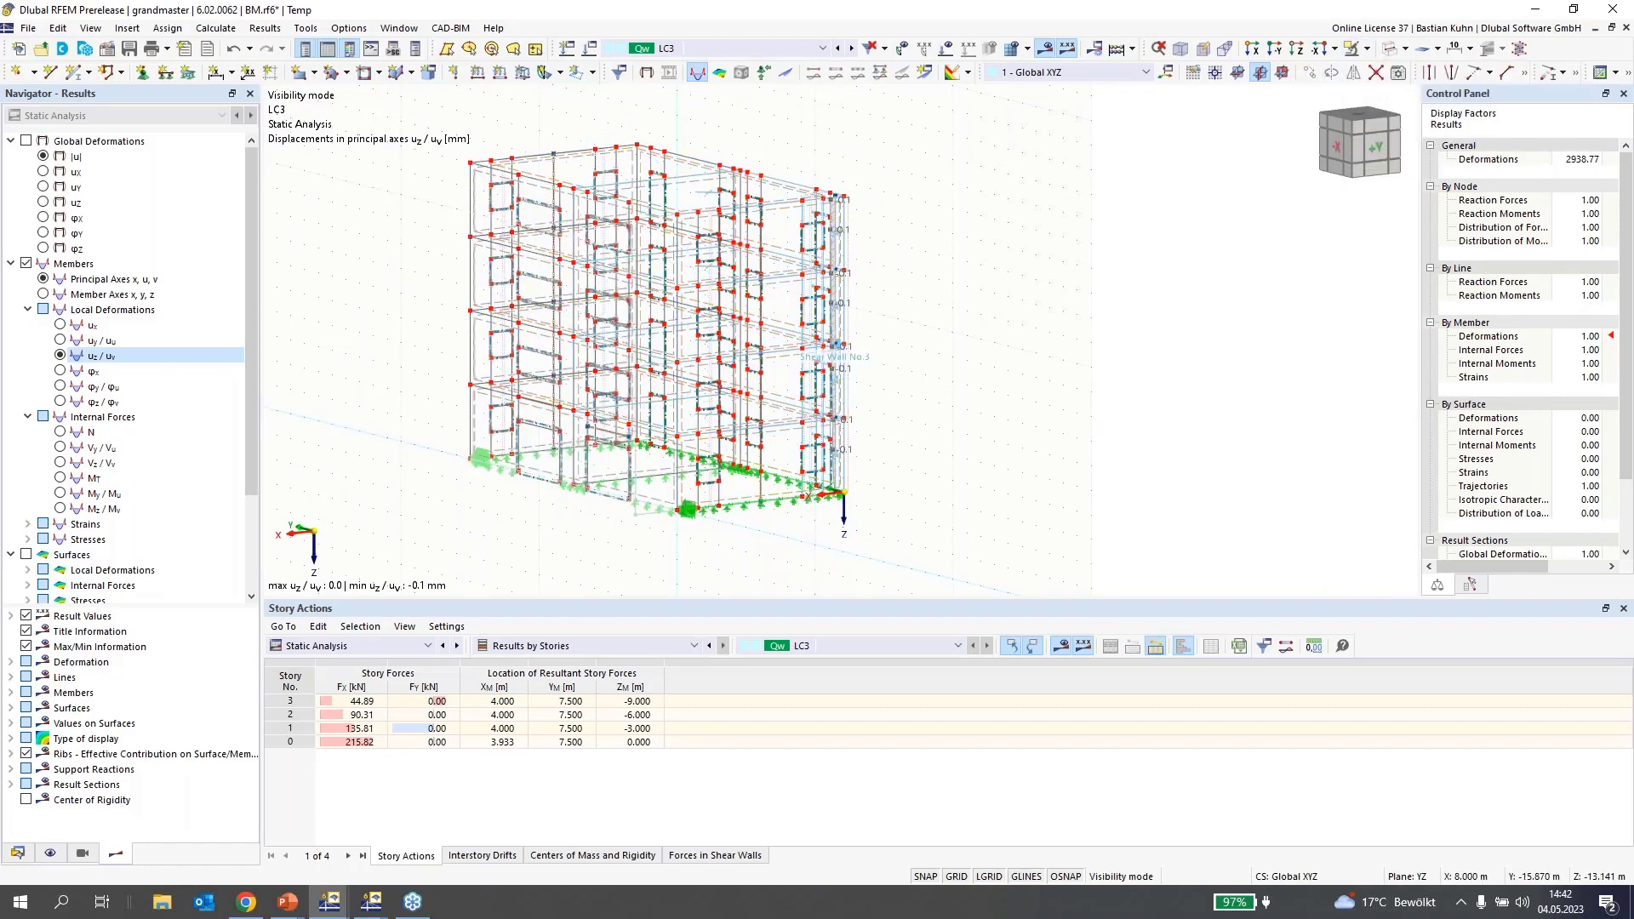
pyautogui.keyDown('ctrl'); pyautogui.moveTo(889, 227); pyautogui.dragTo(893, 252, button='middle'); pyautogui.keyUp('ctrl')
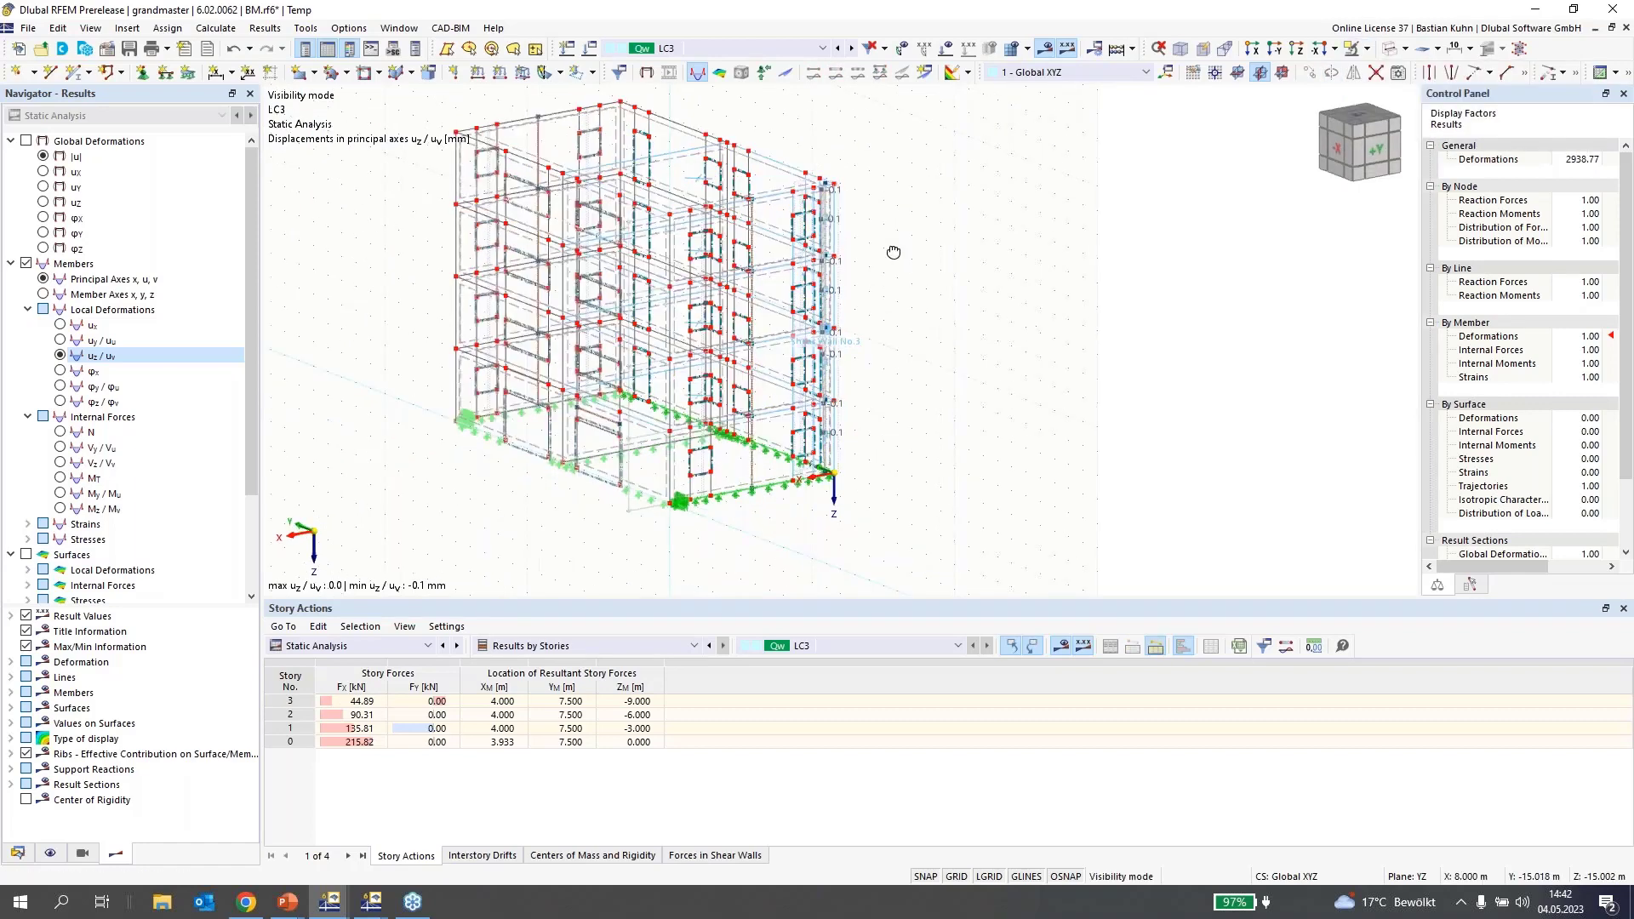
pyautogui.scroll(4, 893, 252)
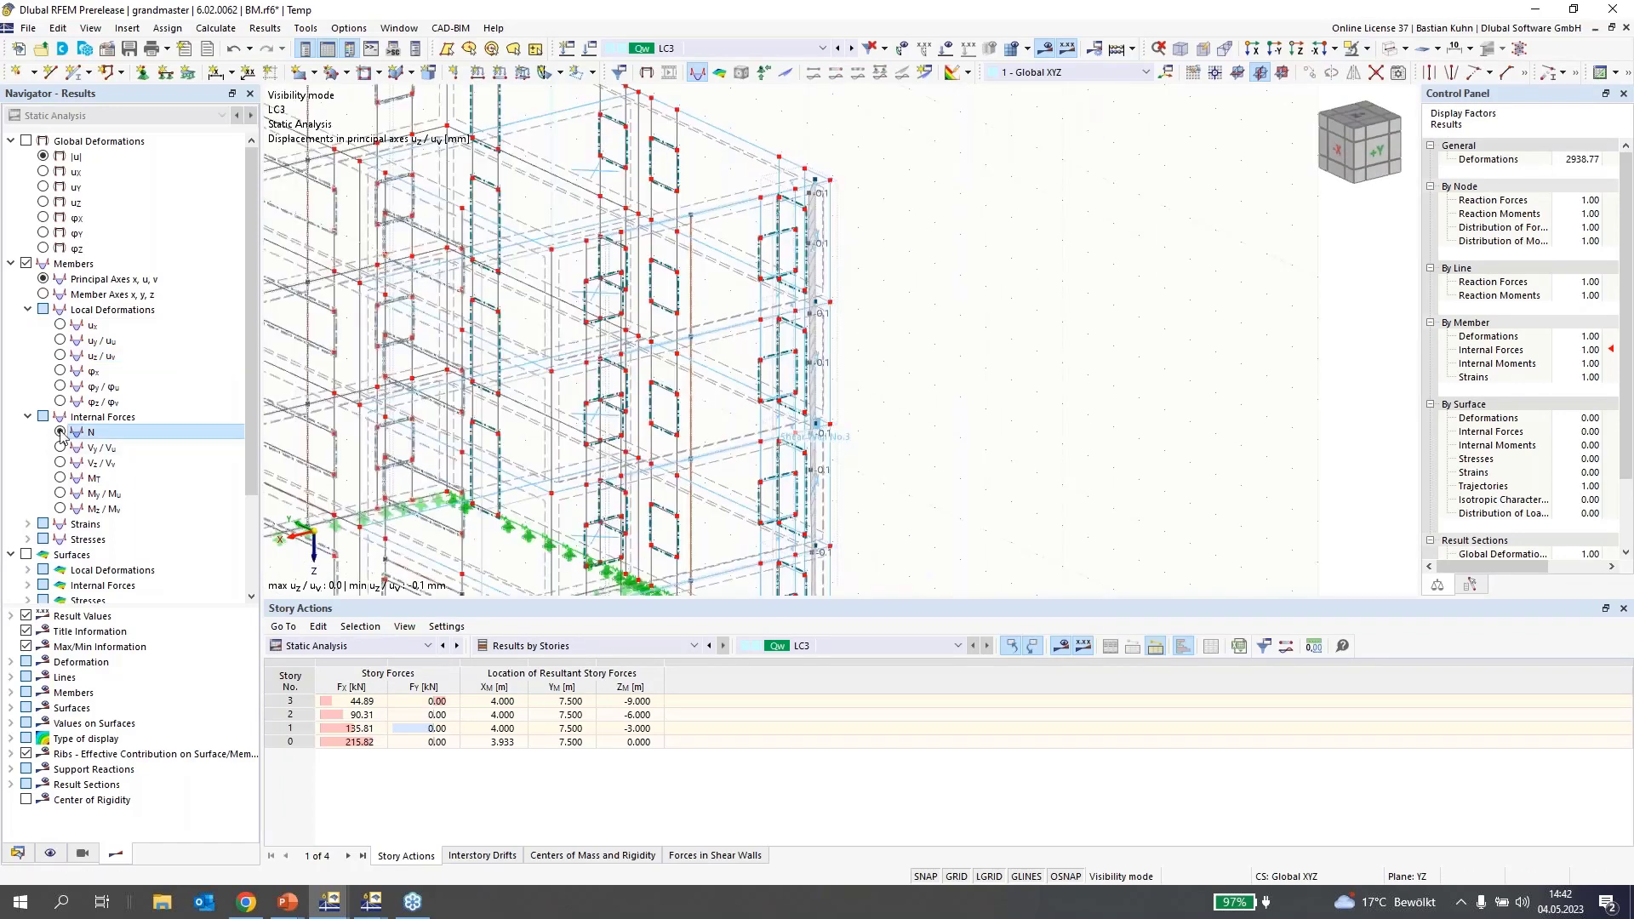
pyautogui.click(60, 432)
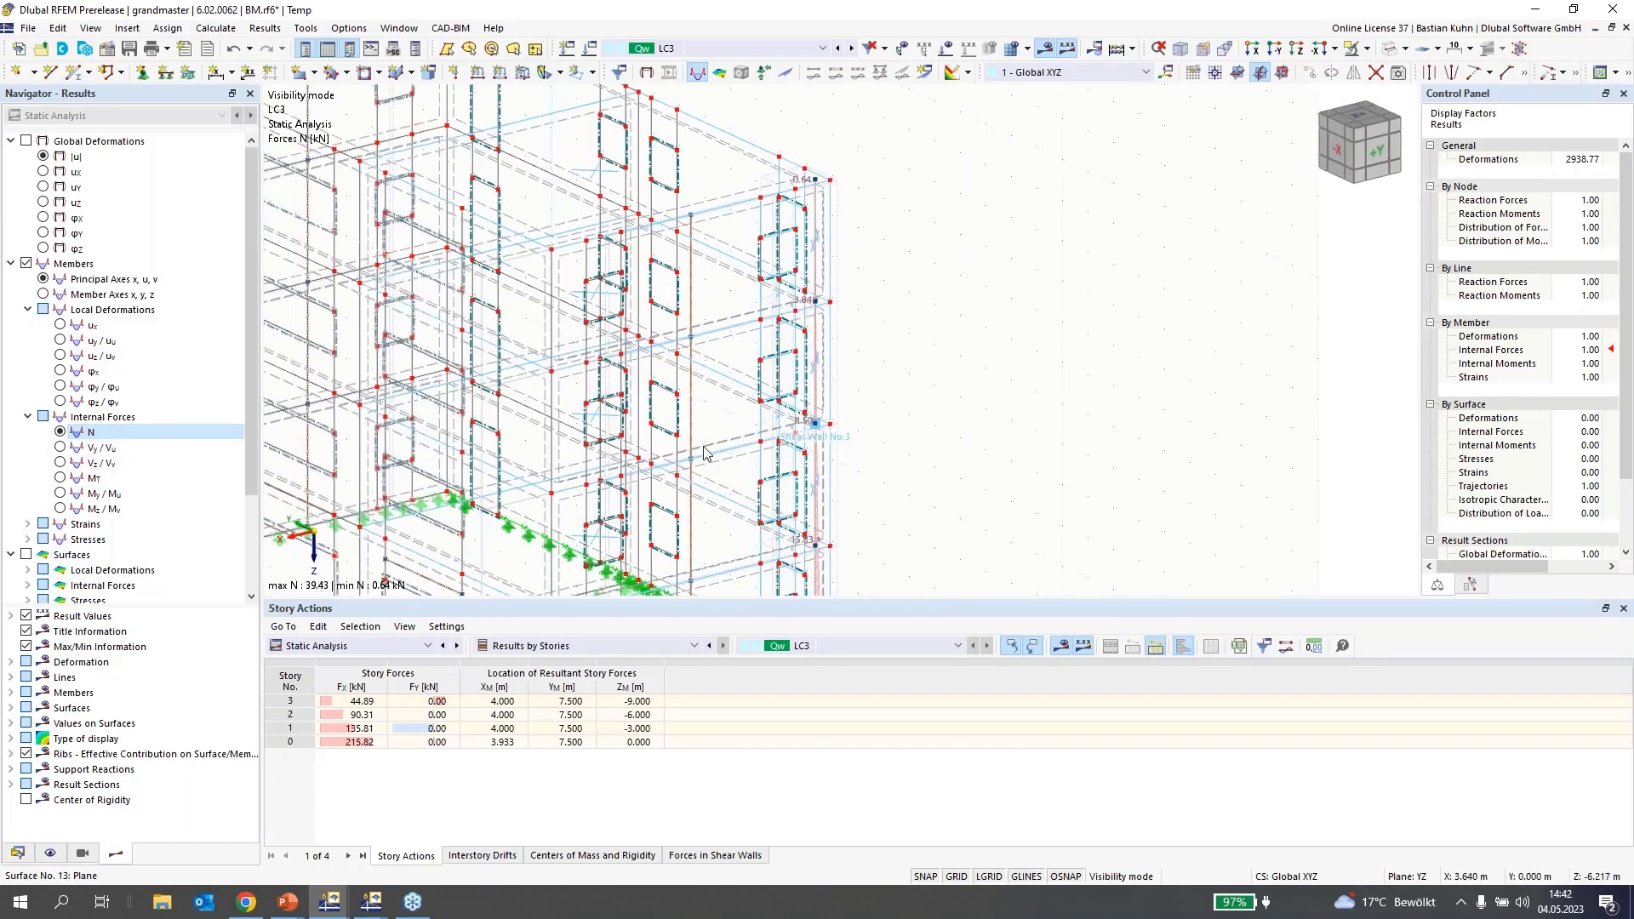
pyautogui.scroll(-2, 705, 454)
pyautogui.keyDown('ctrl'); pyautogui.moveTo(705, 372); pyautogui.dragTo(719, 126, button='middle'); pyautogui.keyUp('ctrl')
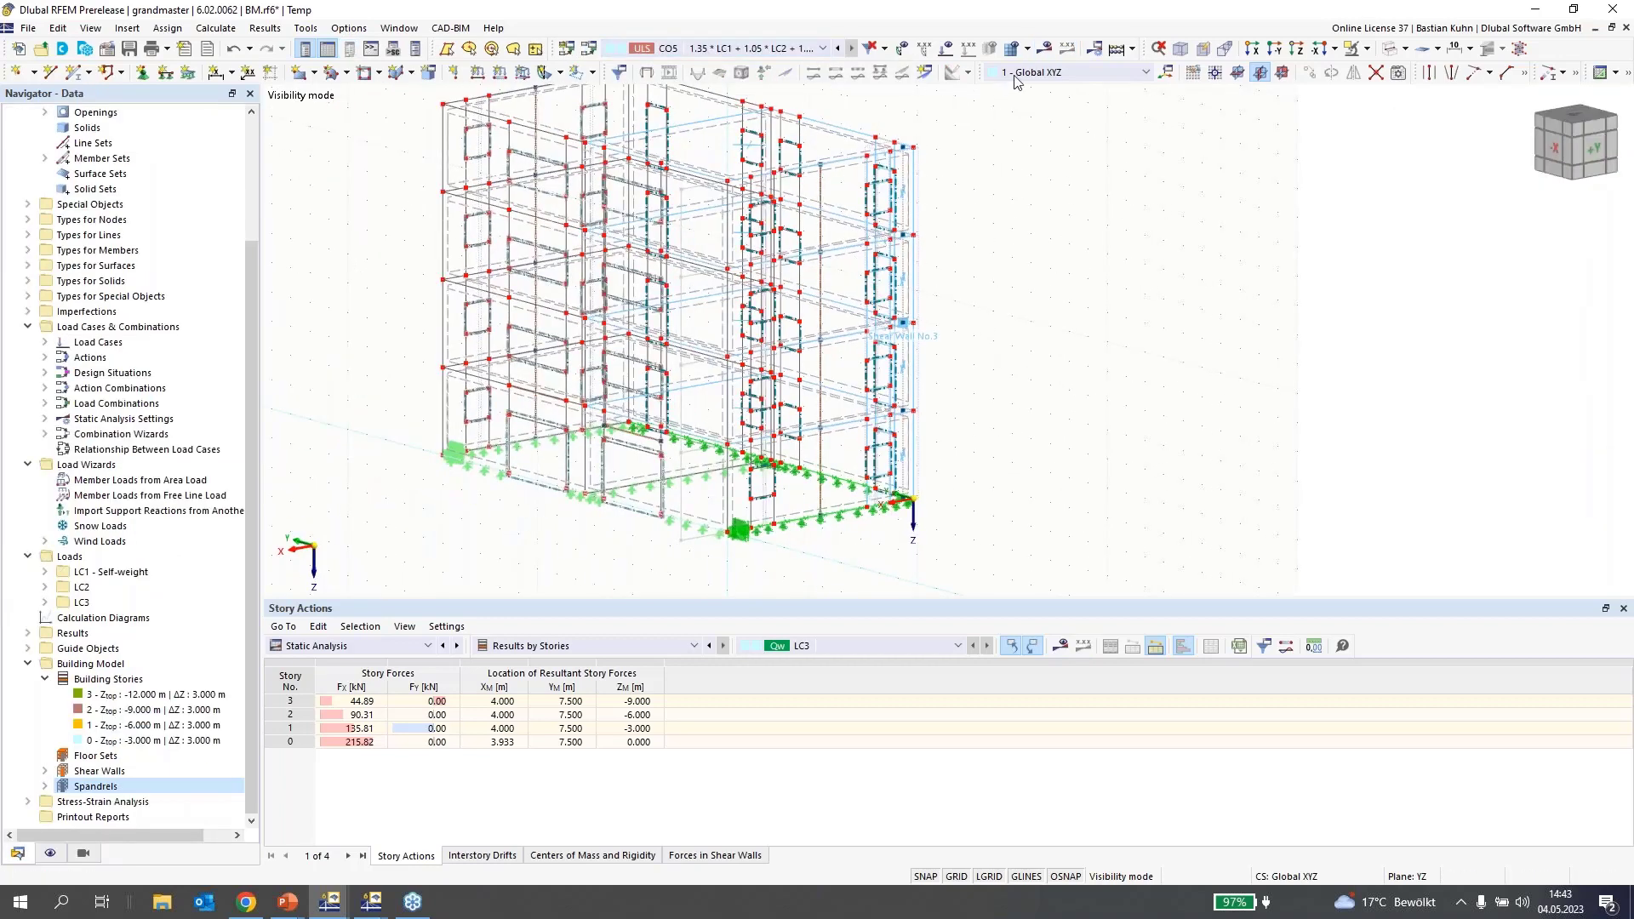
# - Calculate load combination CO5 and cancel the visibility mode to show the axial forces N on the whole building
pyautogui.click(1045, 49)
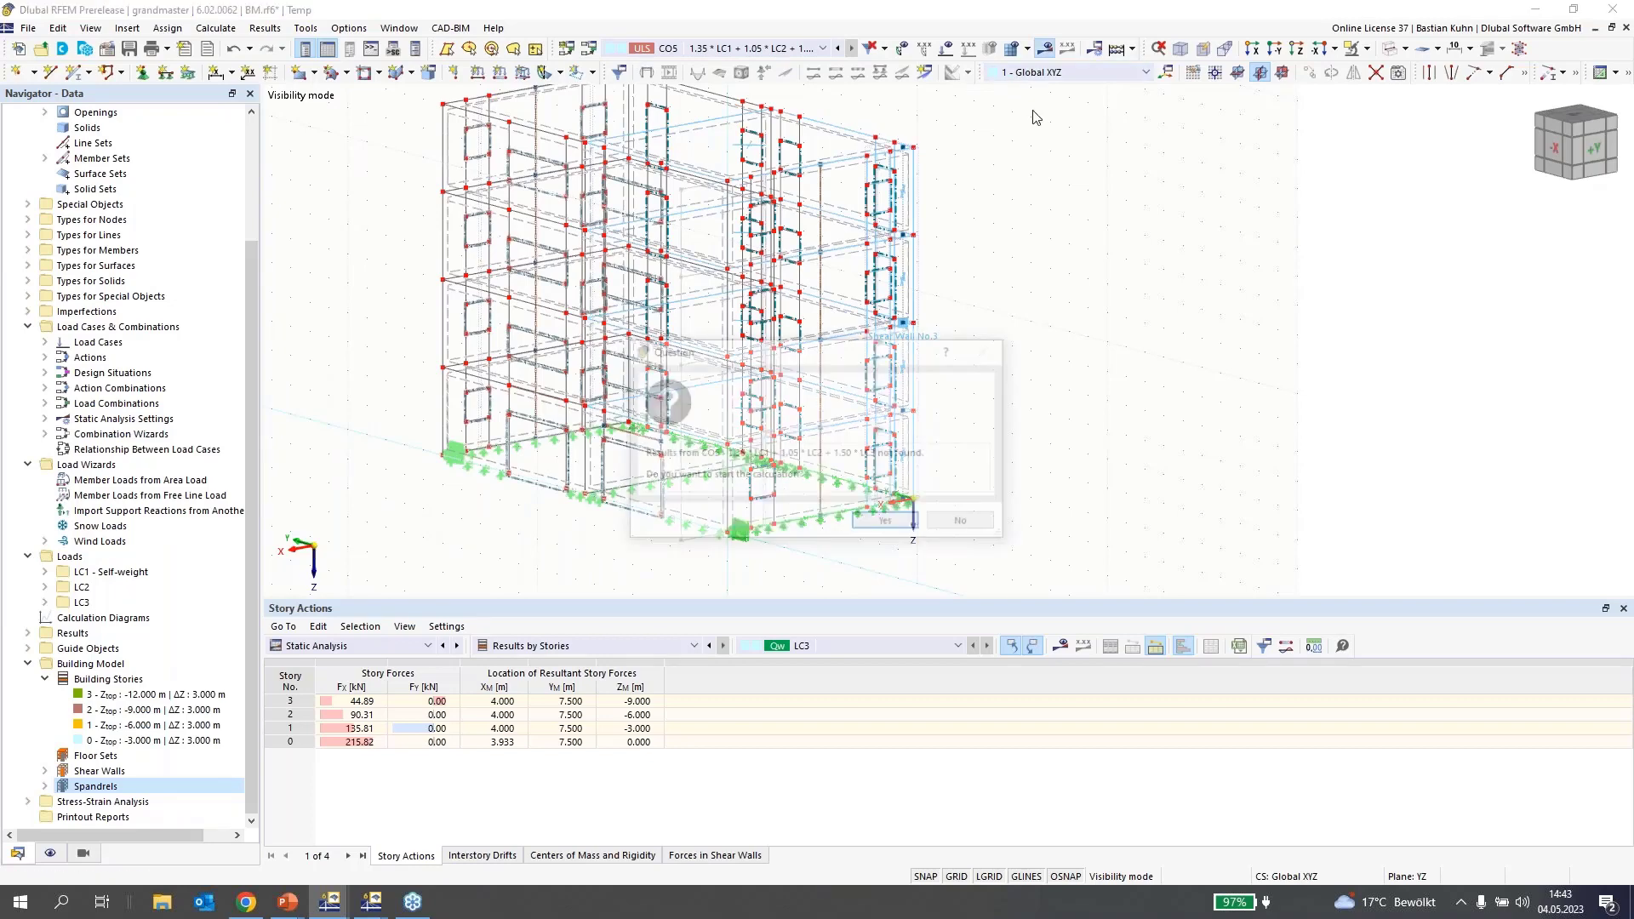
pyautogui.click(889, 524)
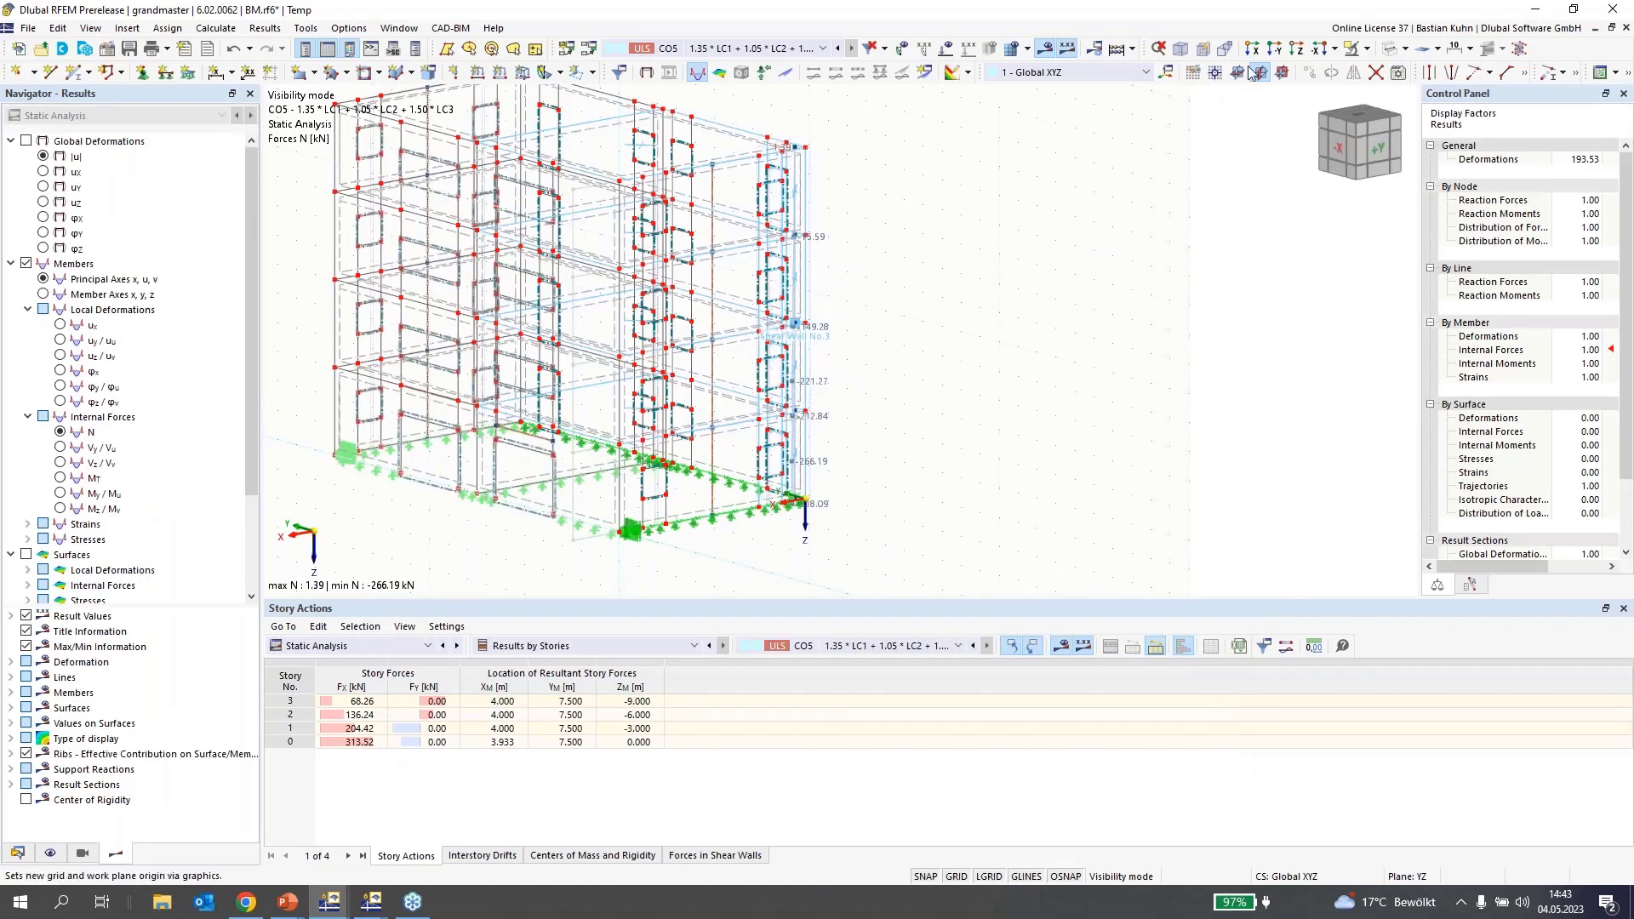
pyautogui.click(1365, 51)
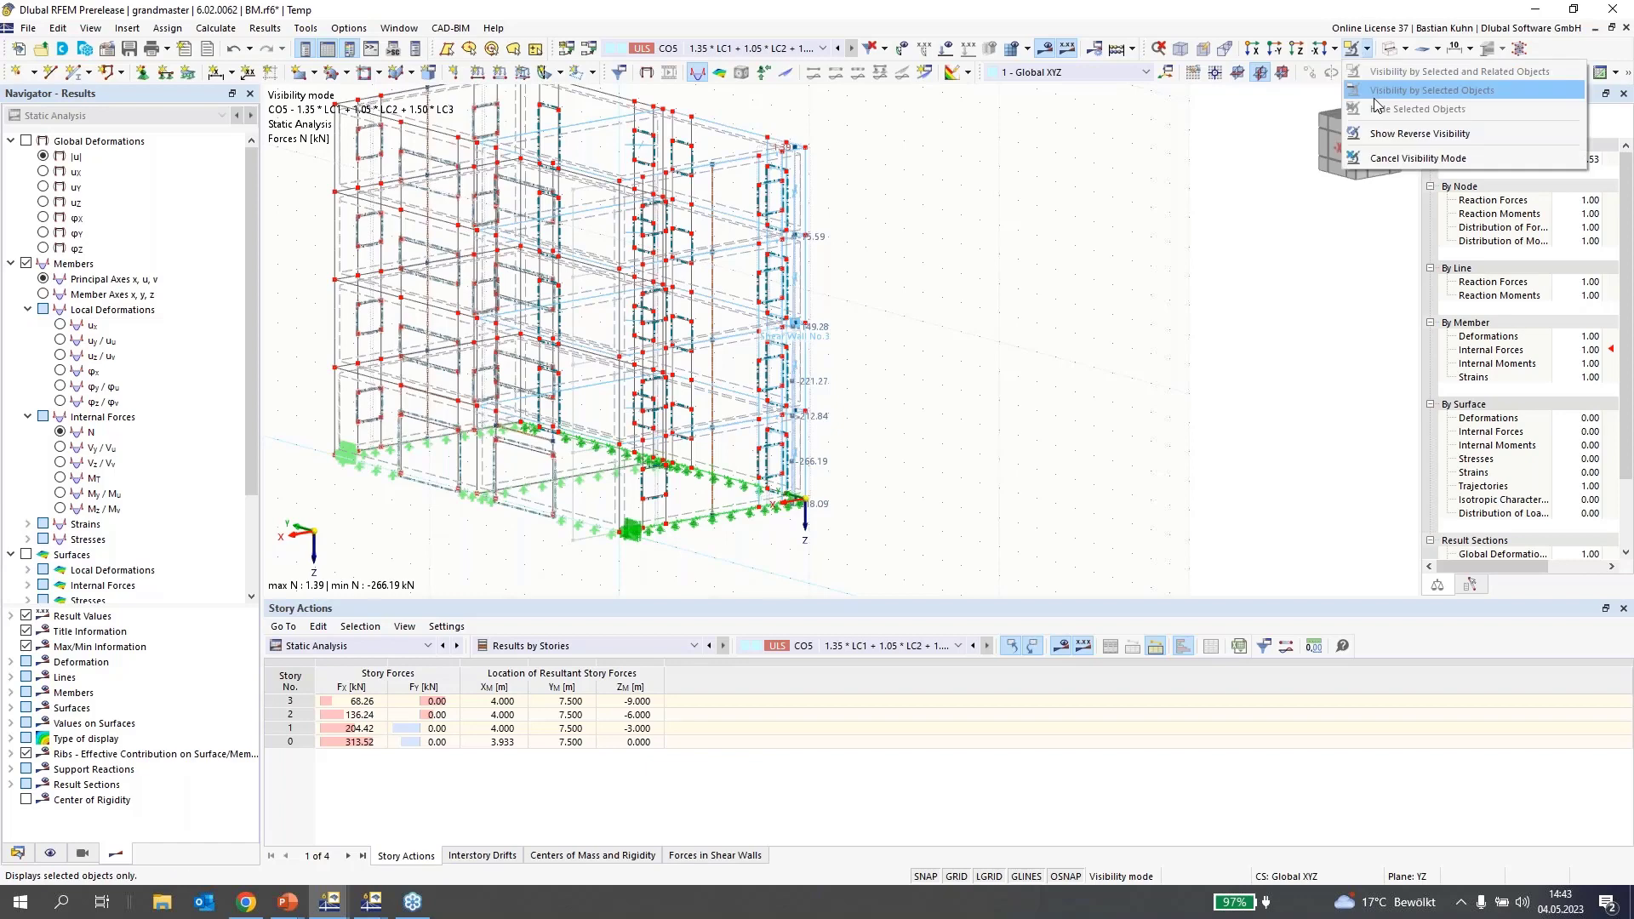
pyautogui.click(1389, 160)
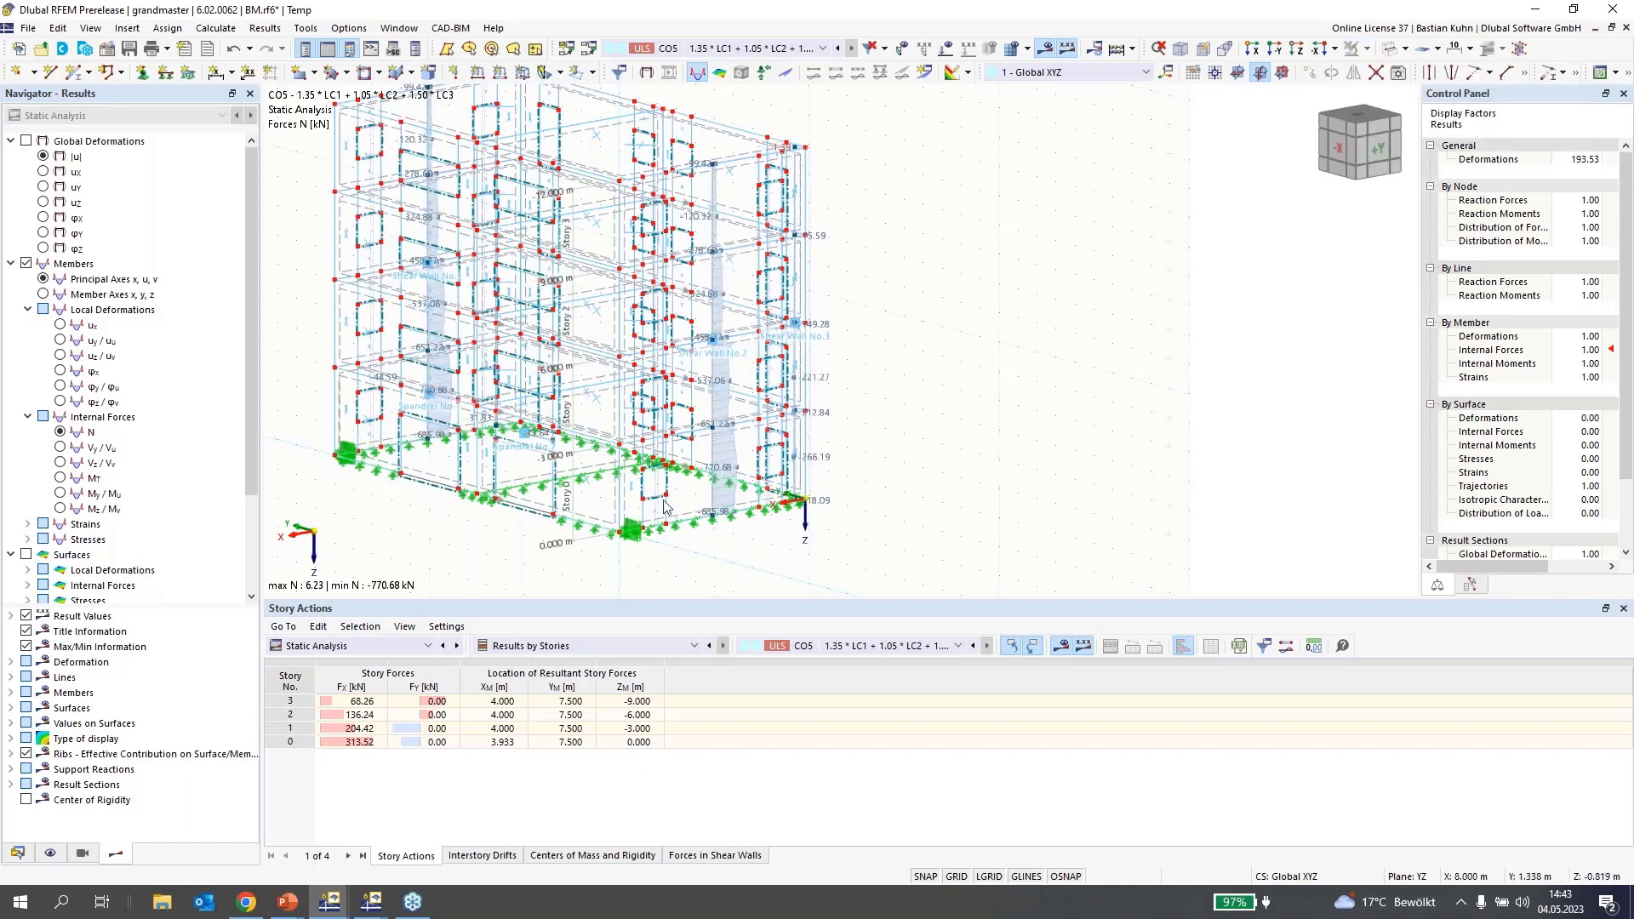
pyautogui.scroll(2, 717, 345)
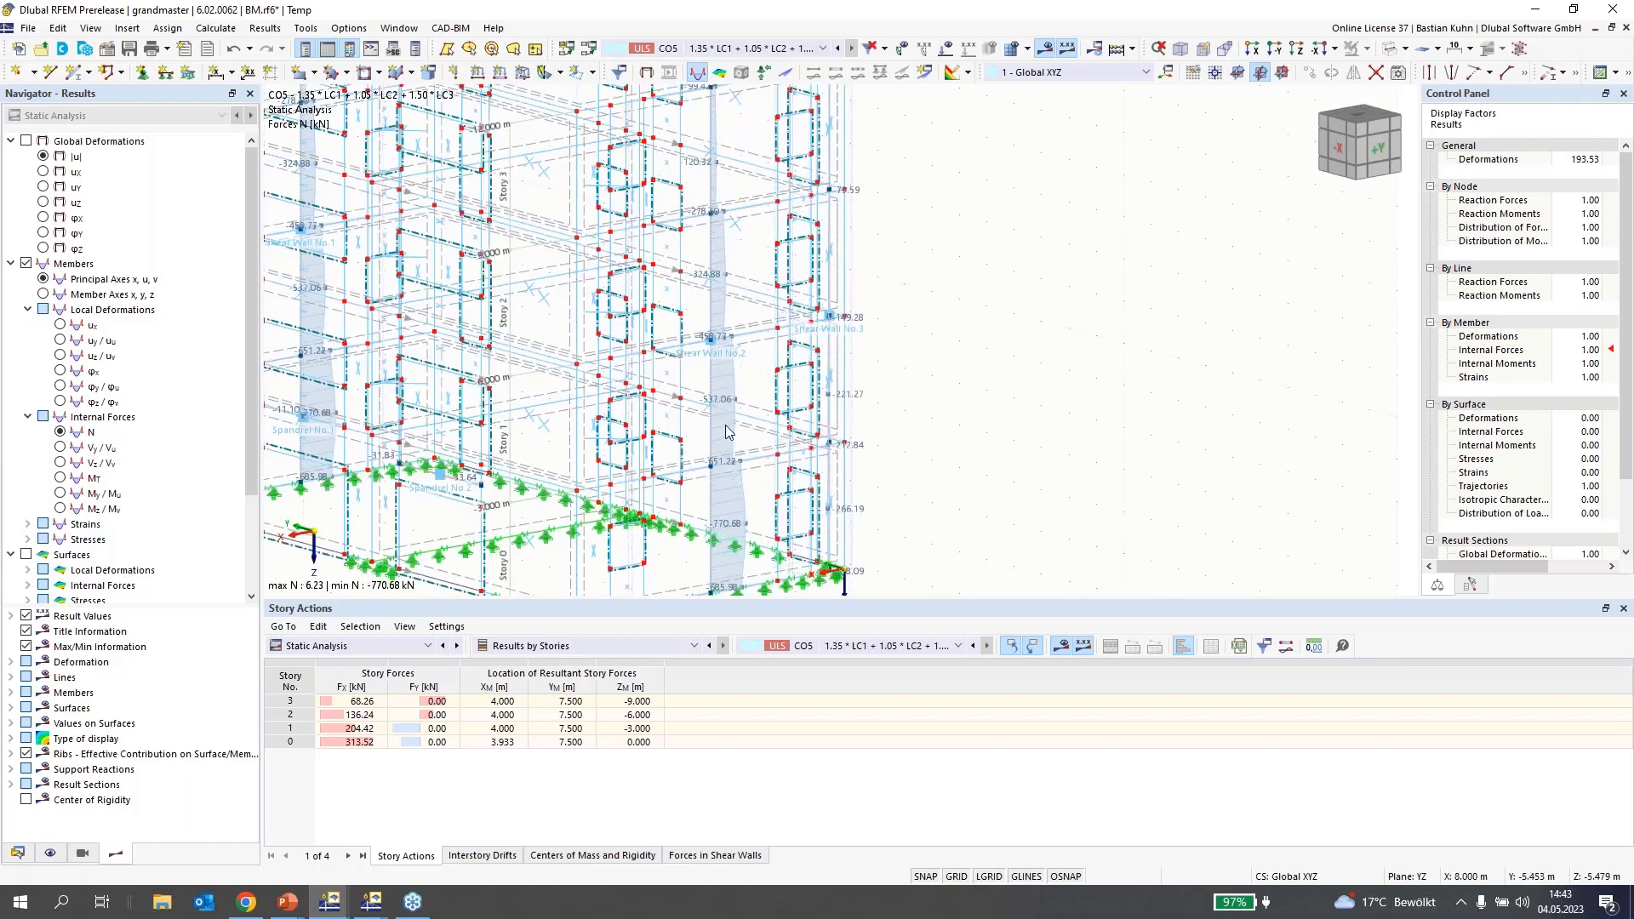
pyautogui.scroll(-4, 725, 416)
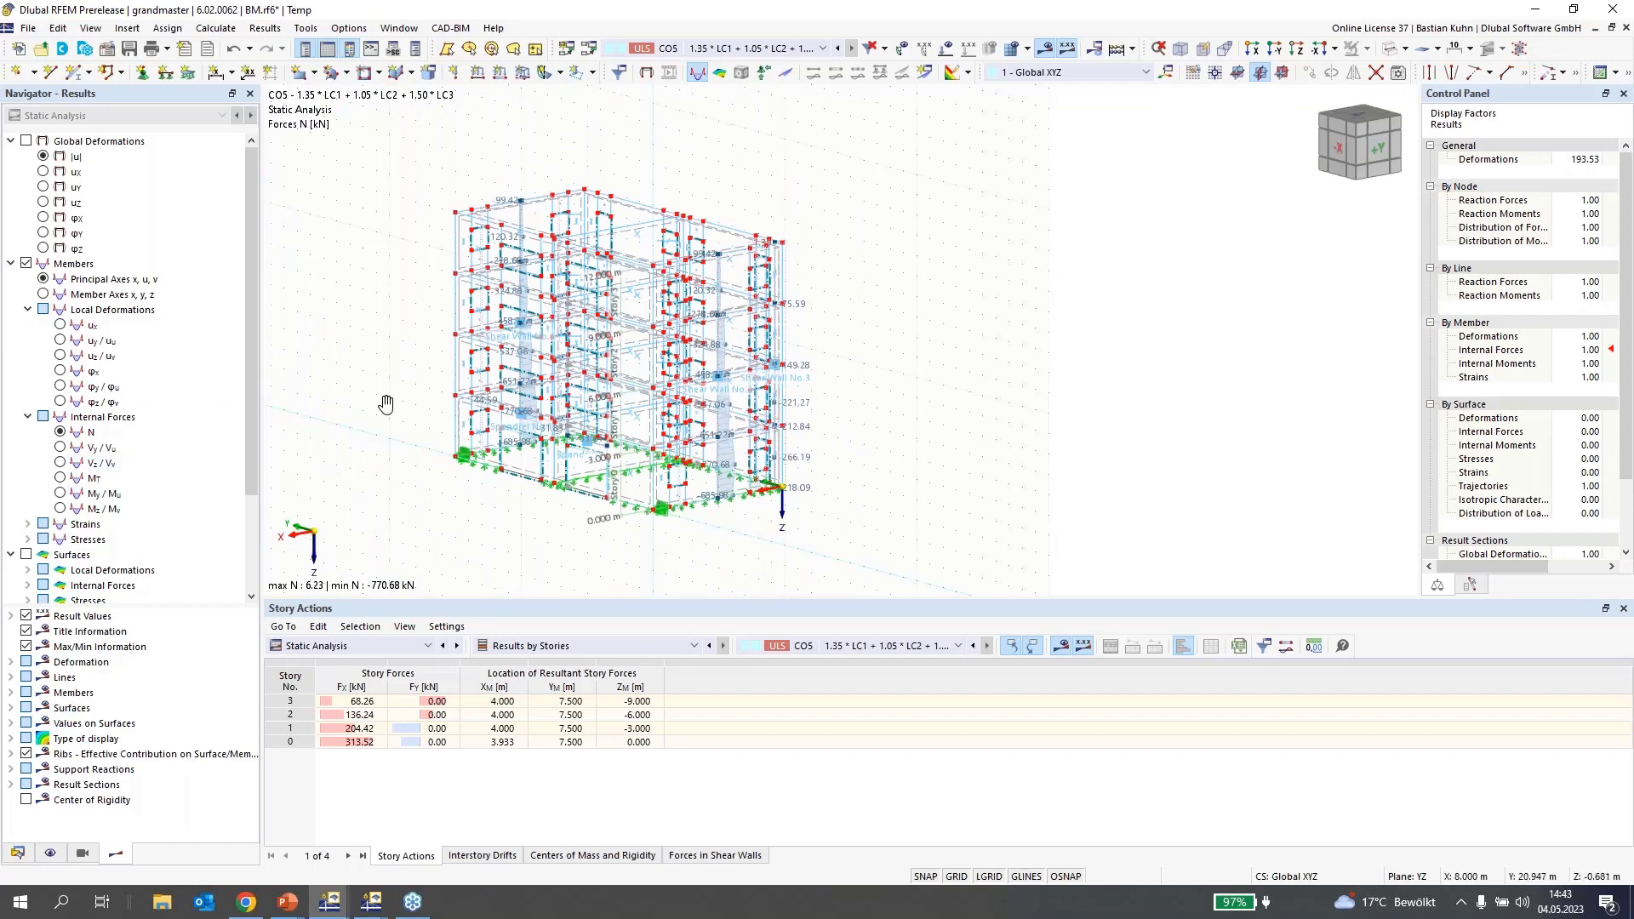
# - Display the member moments My / Mu for CO5 and inspect the spandrel result beams above the ground-floor openings
pyautogui.moveTo(385, 403); pyautogui.dragTo(822, 270, button='middle')
pyautogui.scroll(4, 631, 360)
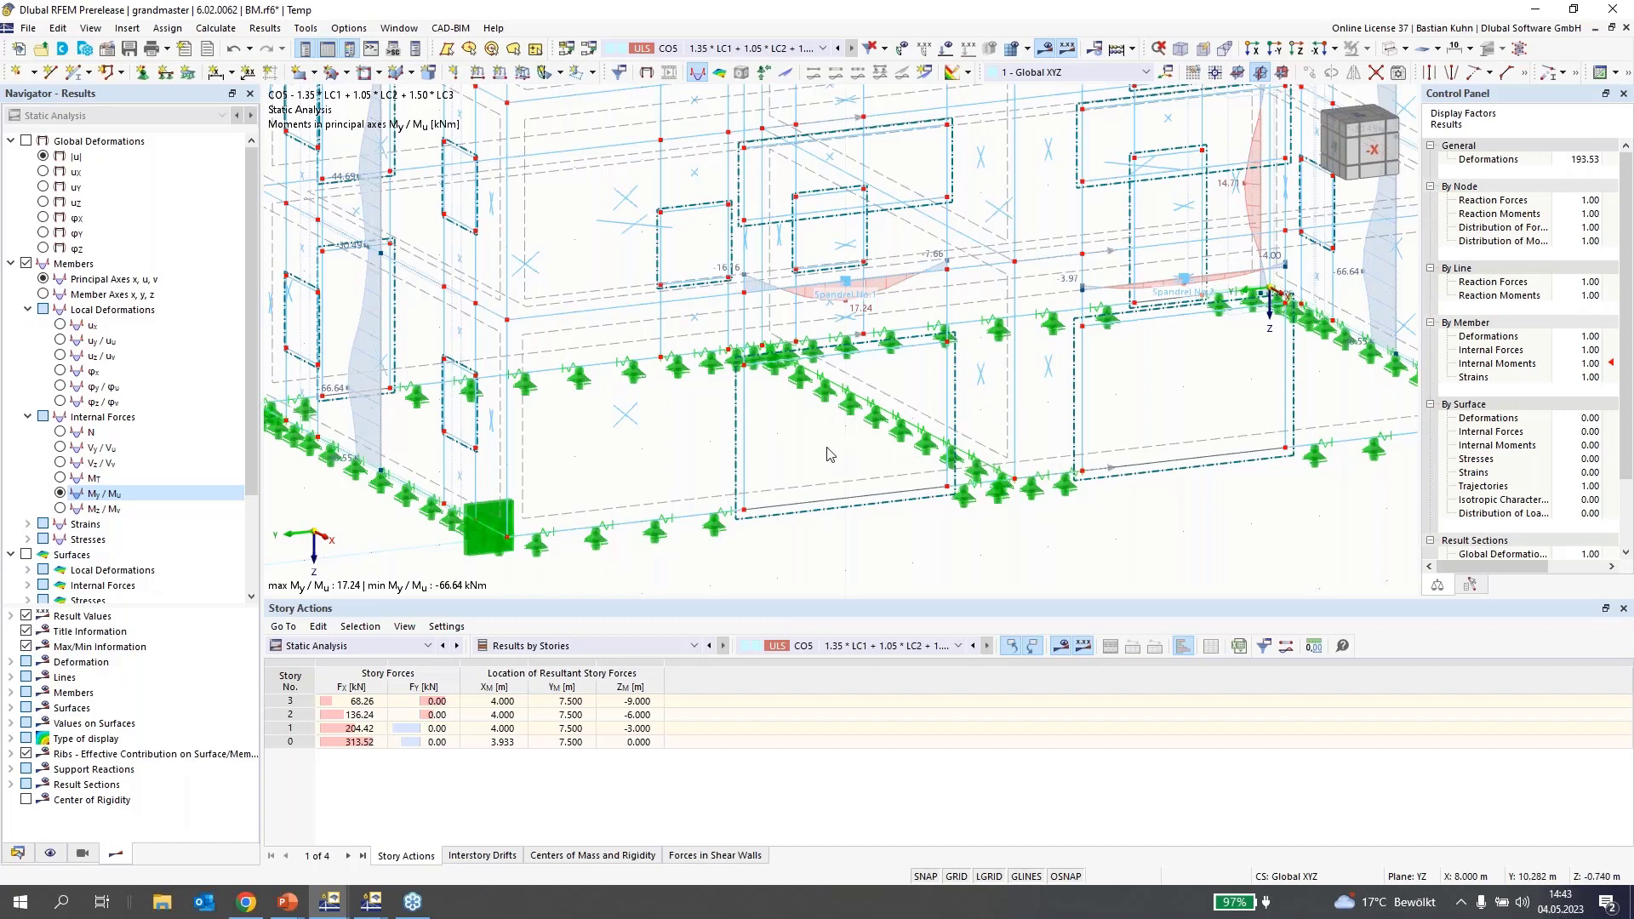
pyautogui.scroll(-1, 830, 453)
pyautogui.scroll(-1, 830, 453)
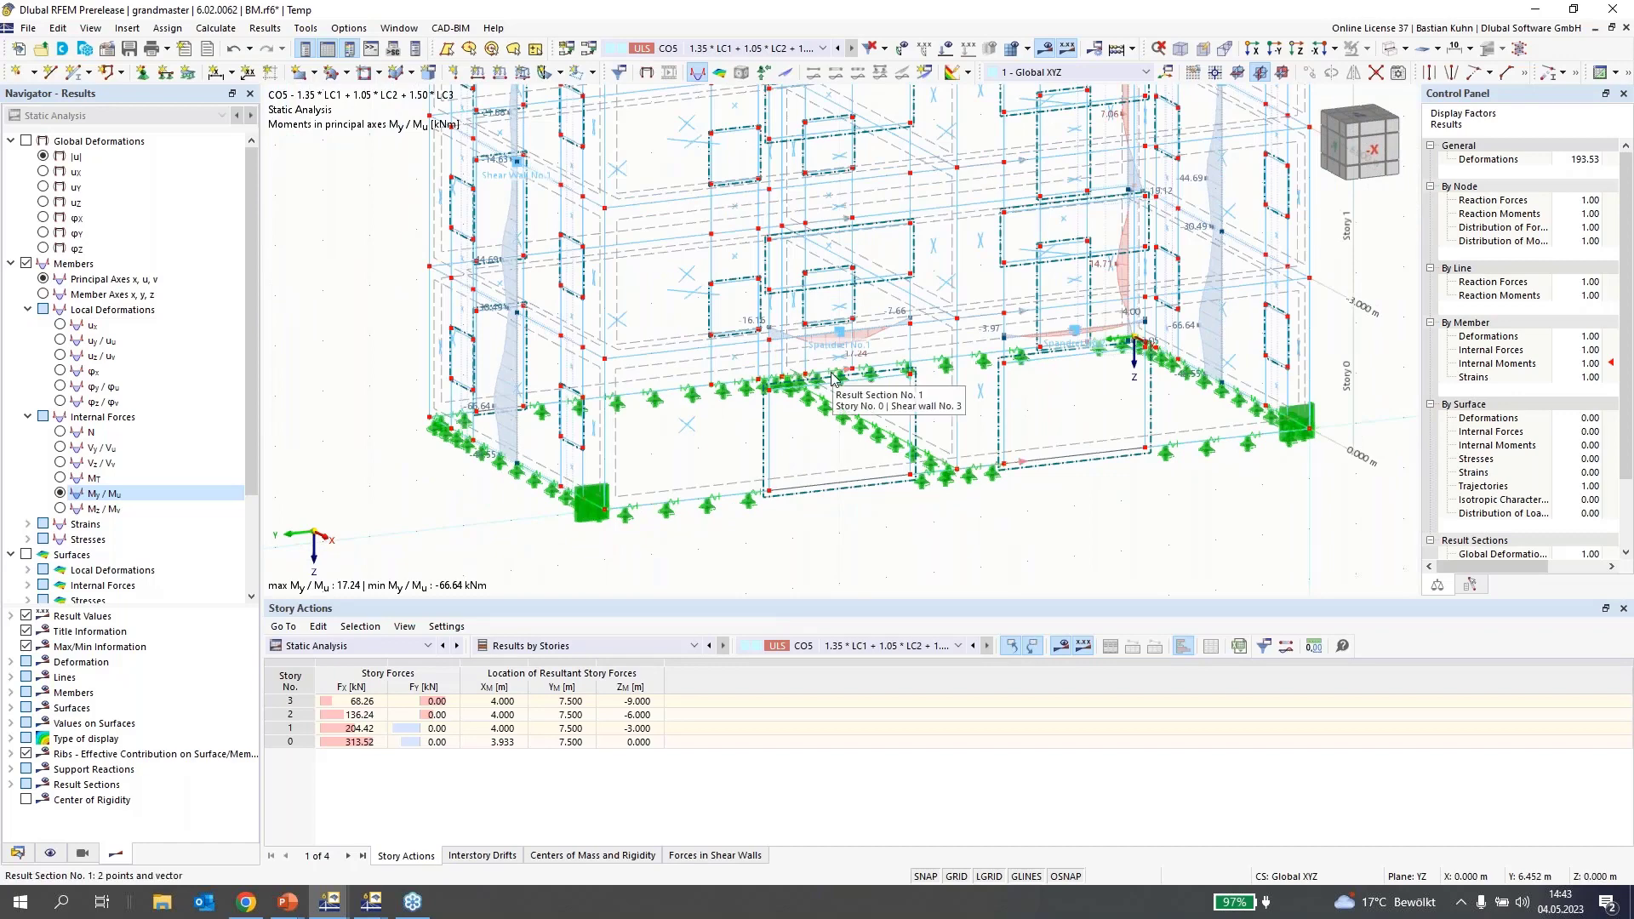
pyautogui.scroll(-1, 832, 379)
pyautogui.scroll(-1, 832, 379)
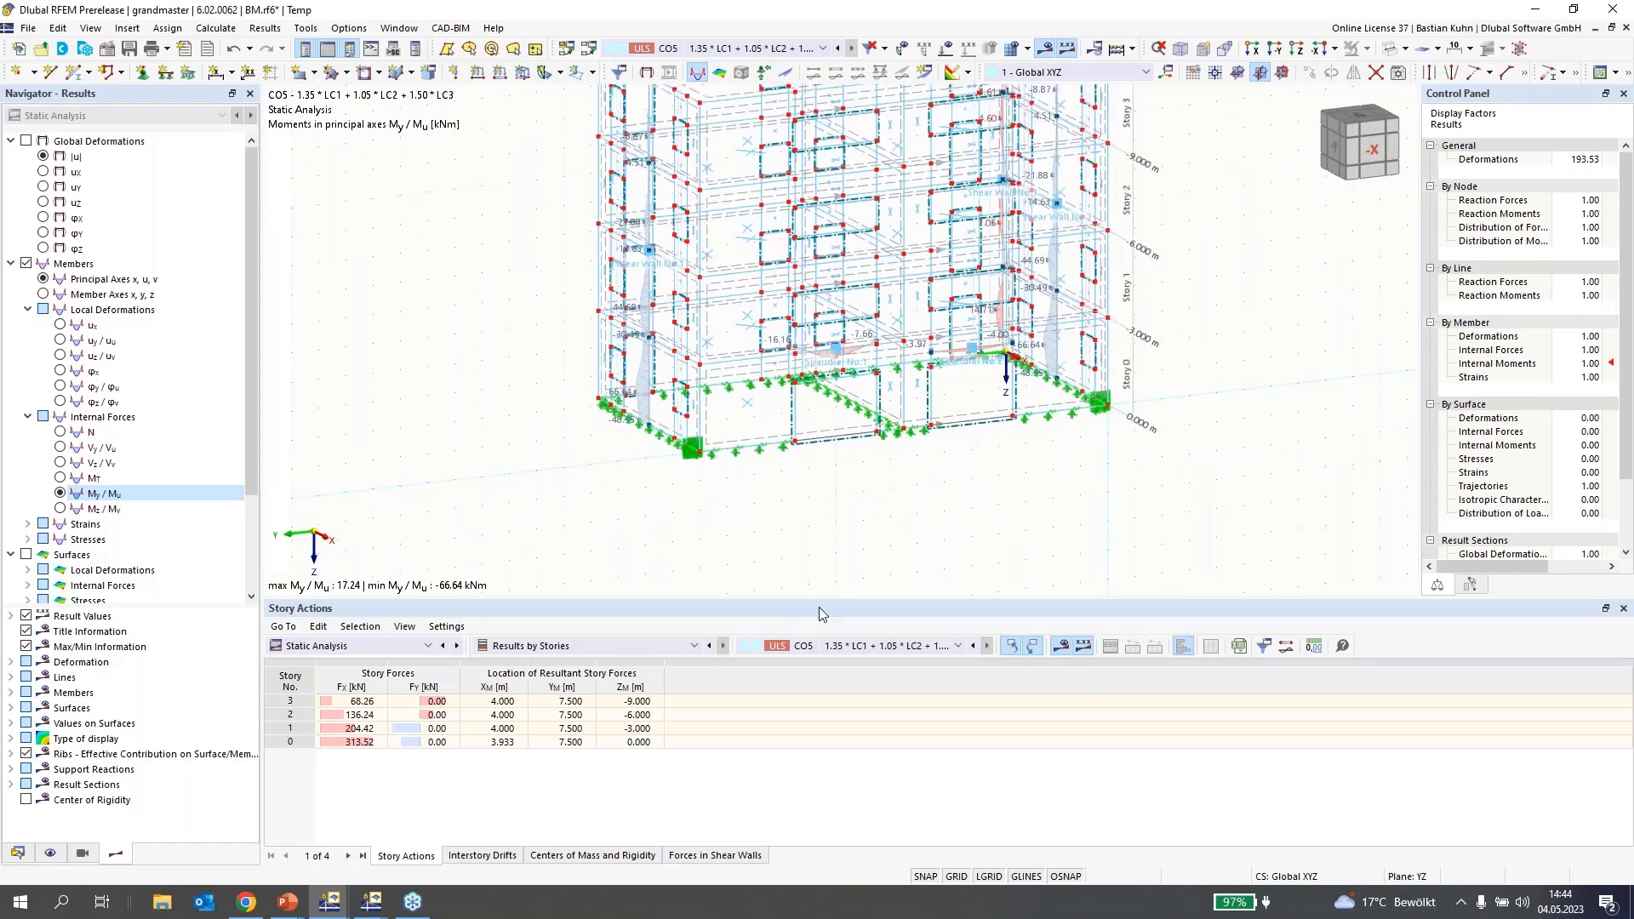
# - Review the generated load combinations and action combinations in the Load Cases & Combinations settings
pyautogui.click(18, 853)
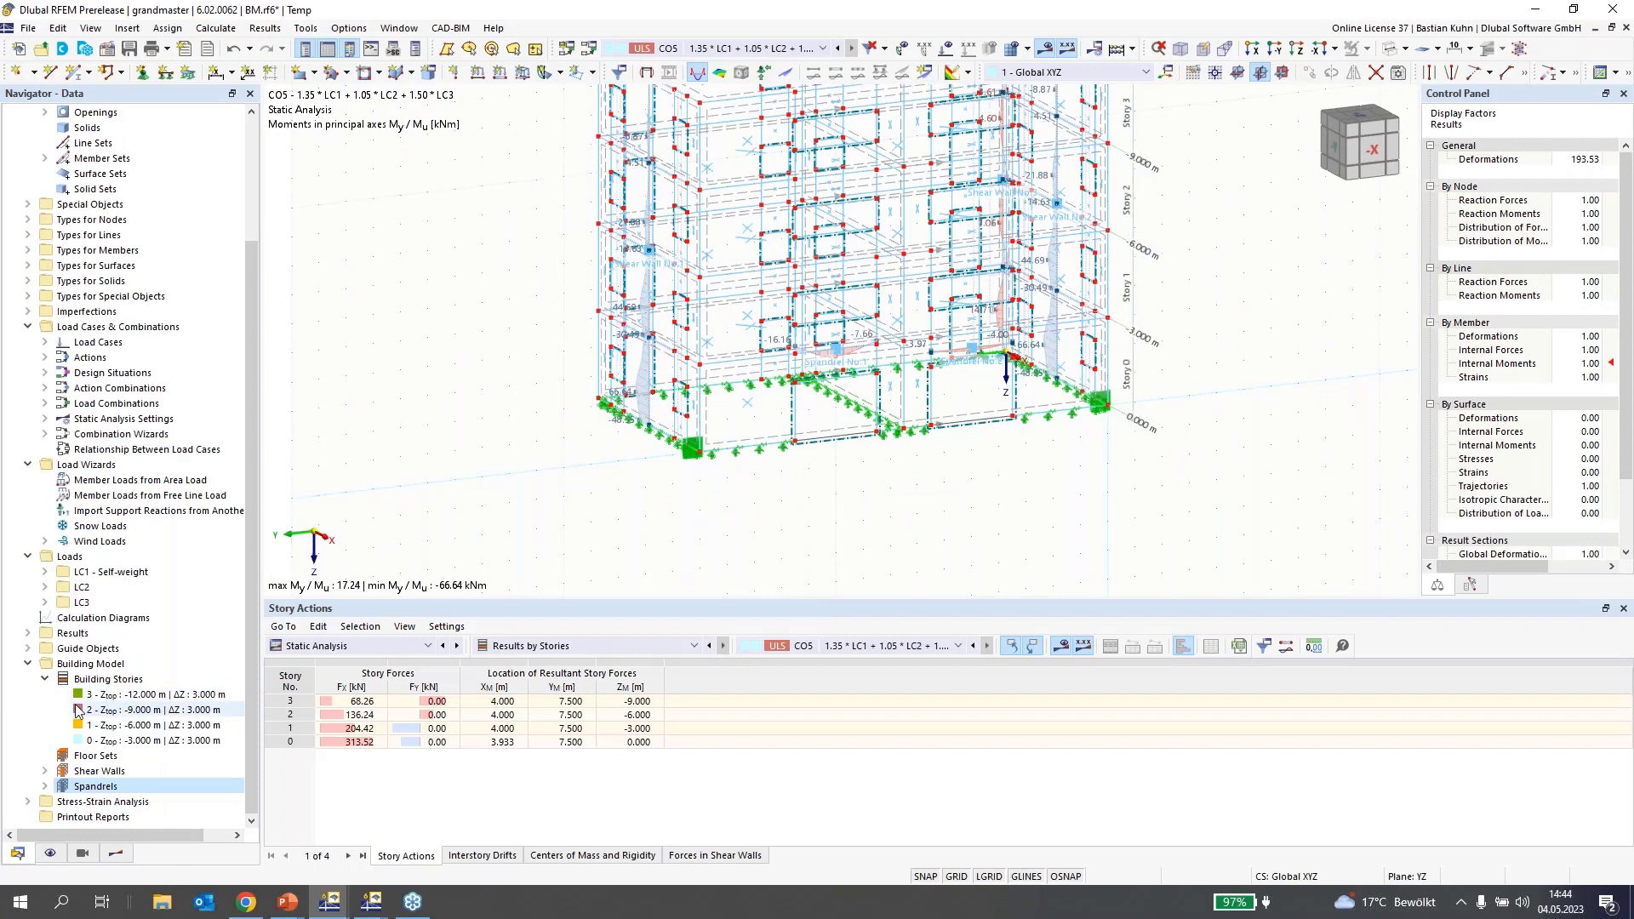
pyautogui.rightClick(108, 330)
pyautogui.click(147, 341)
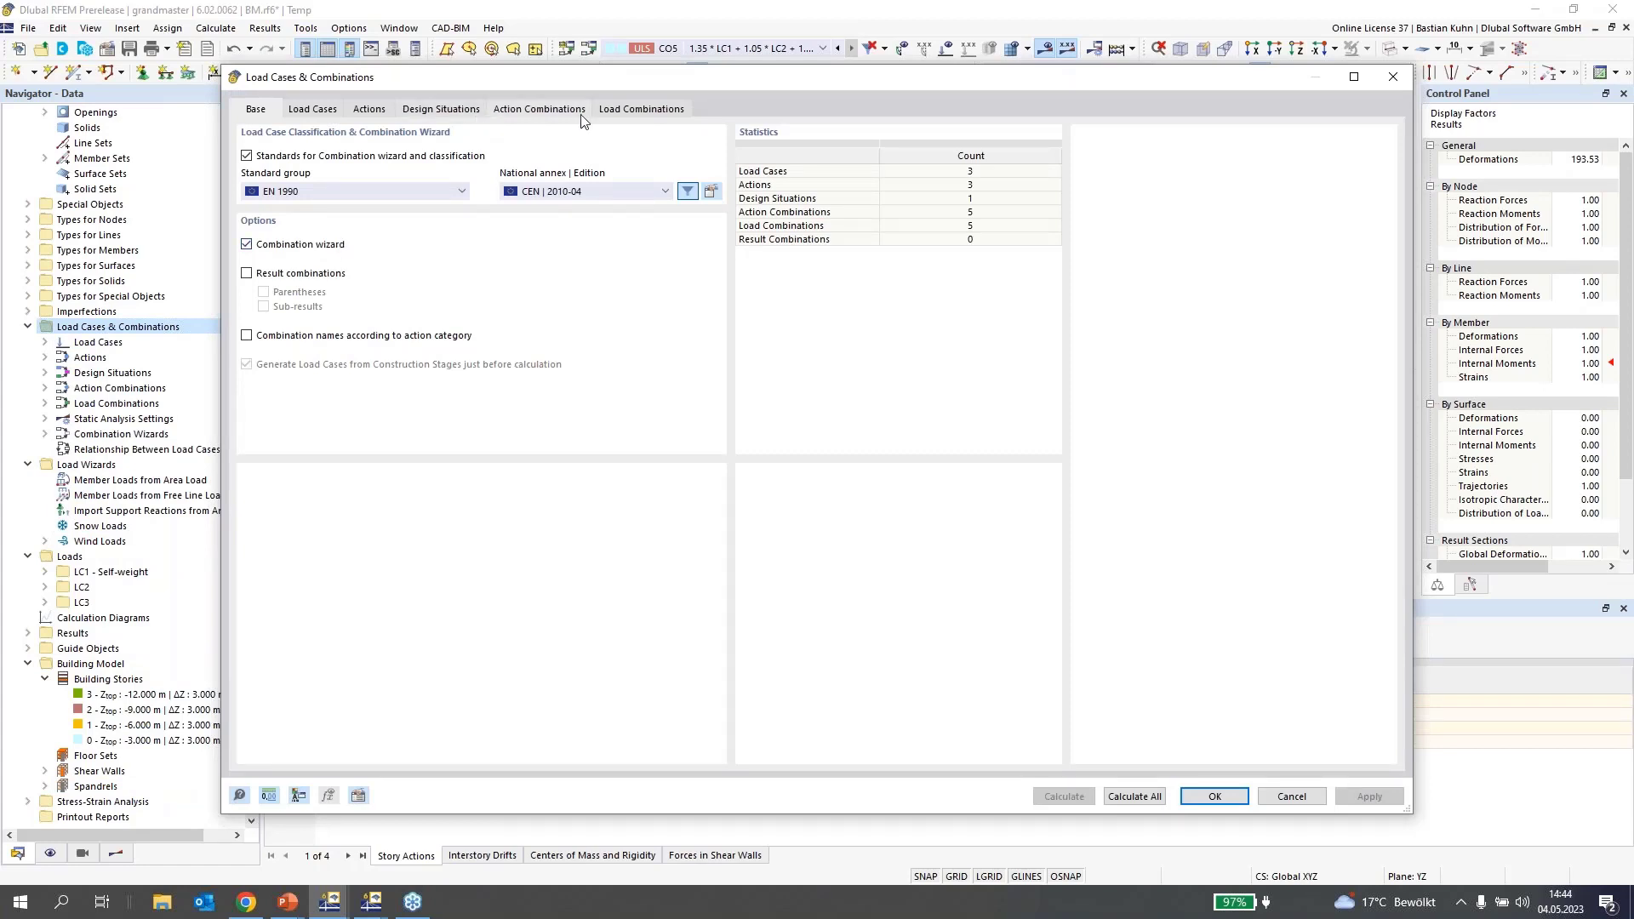
pyautogui.click(652, 113)
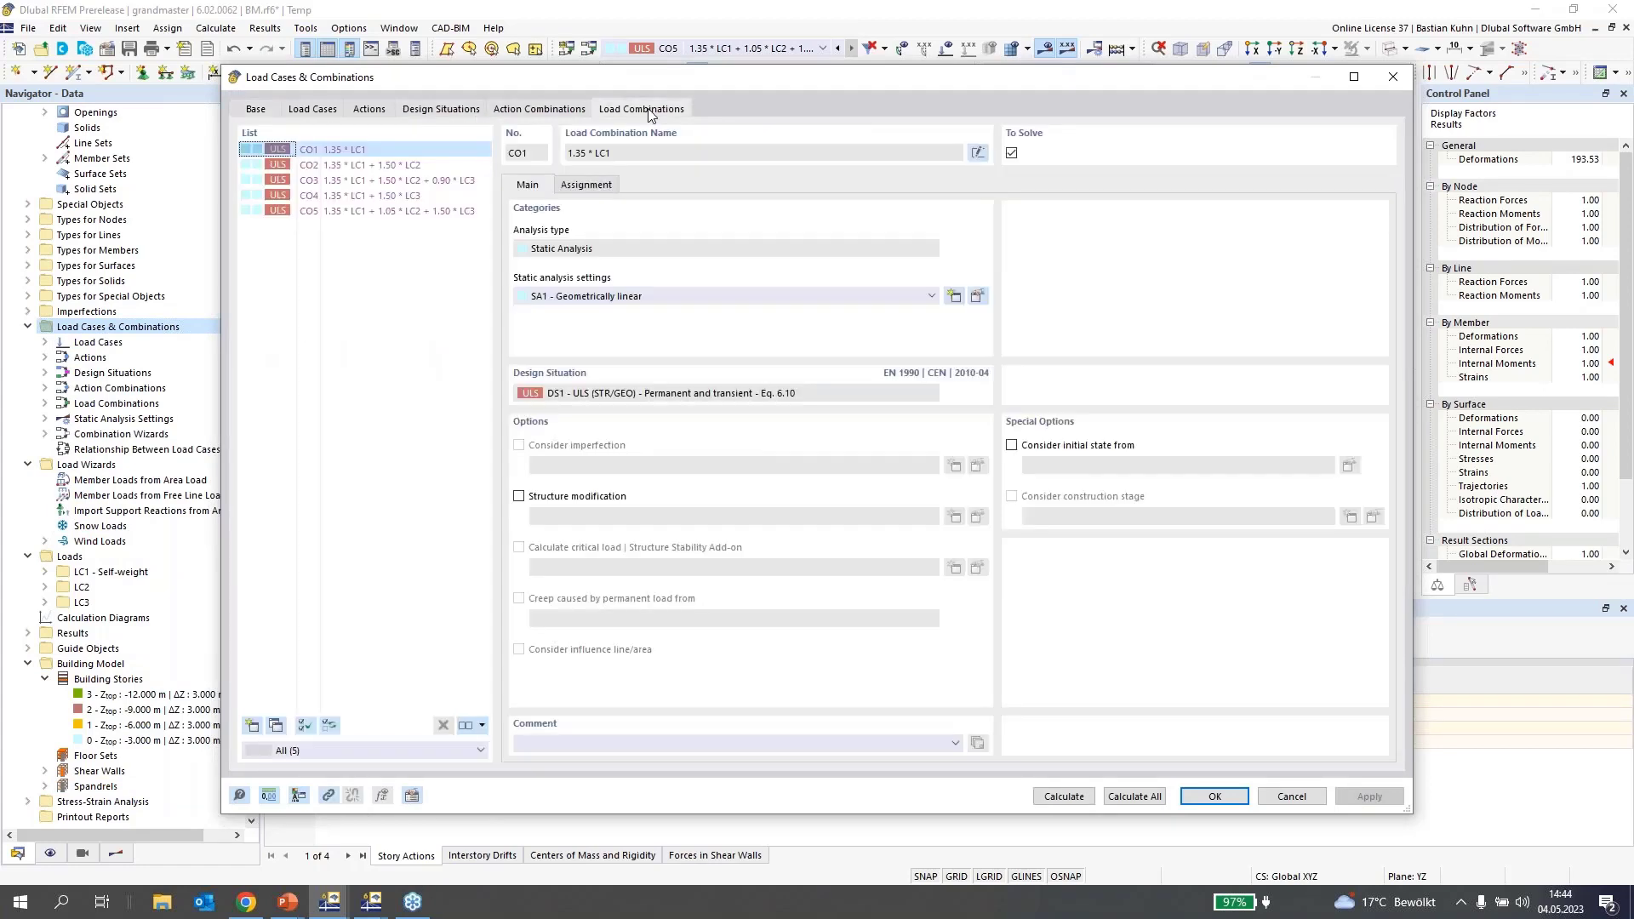
pyautogui.click(545, 109)
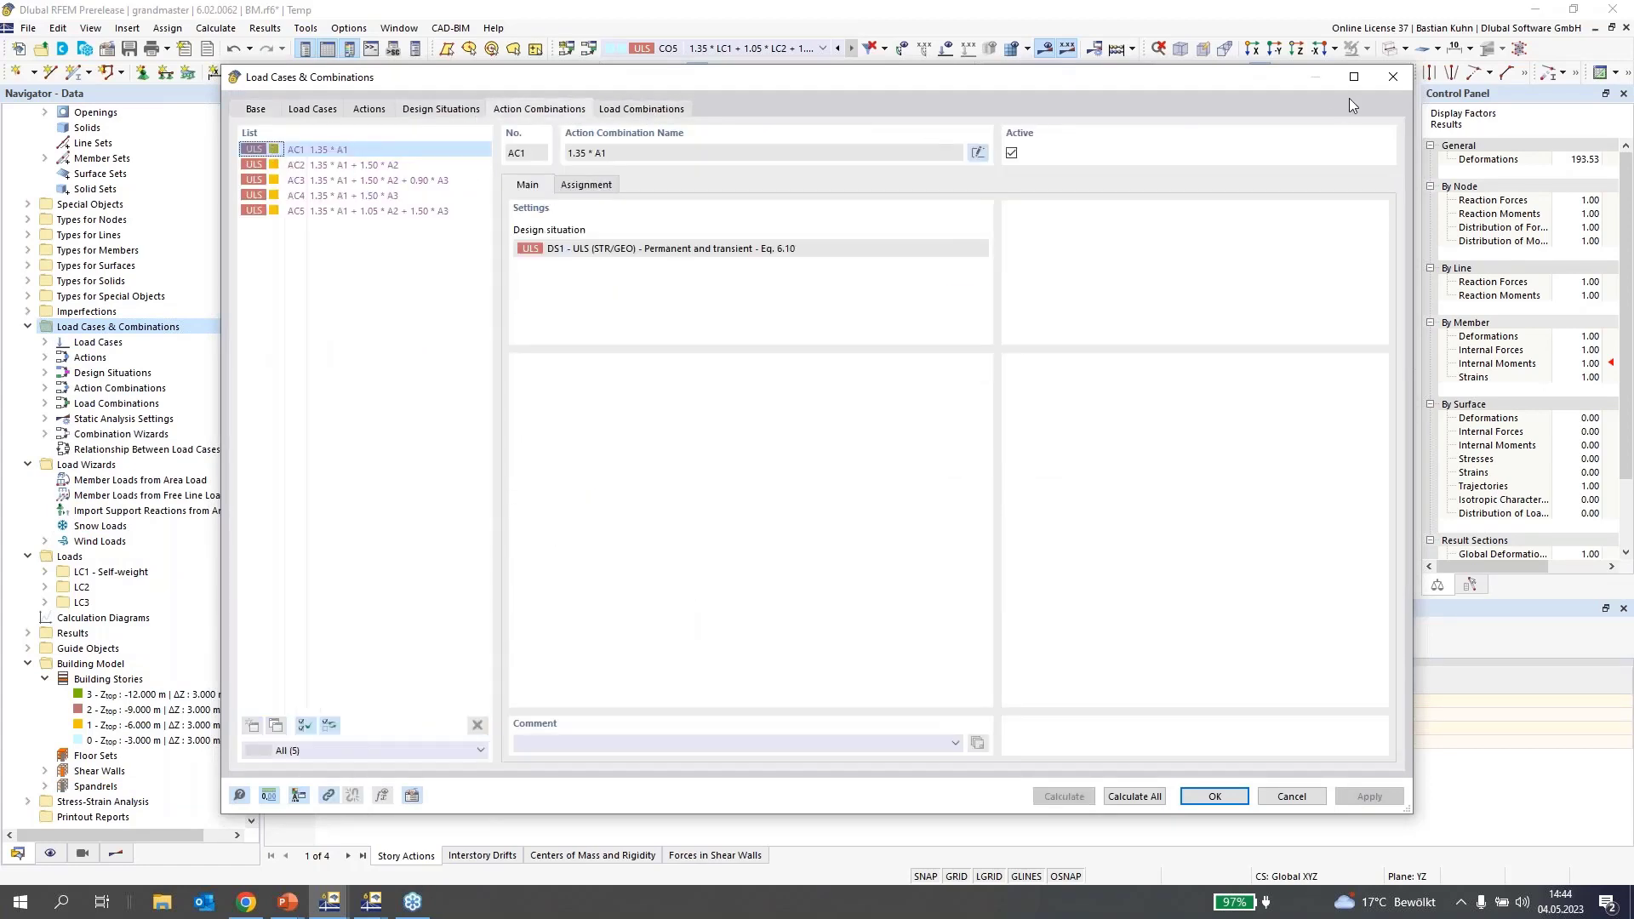
pyautogui.click(1396, 77)
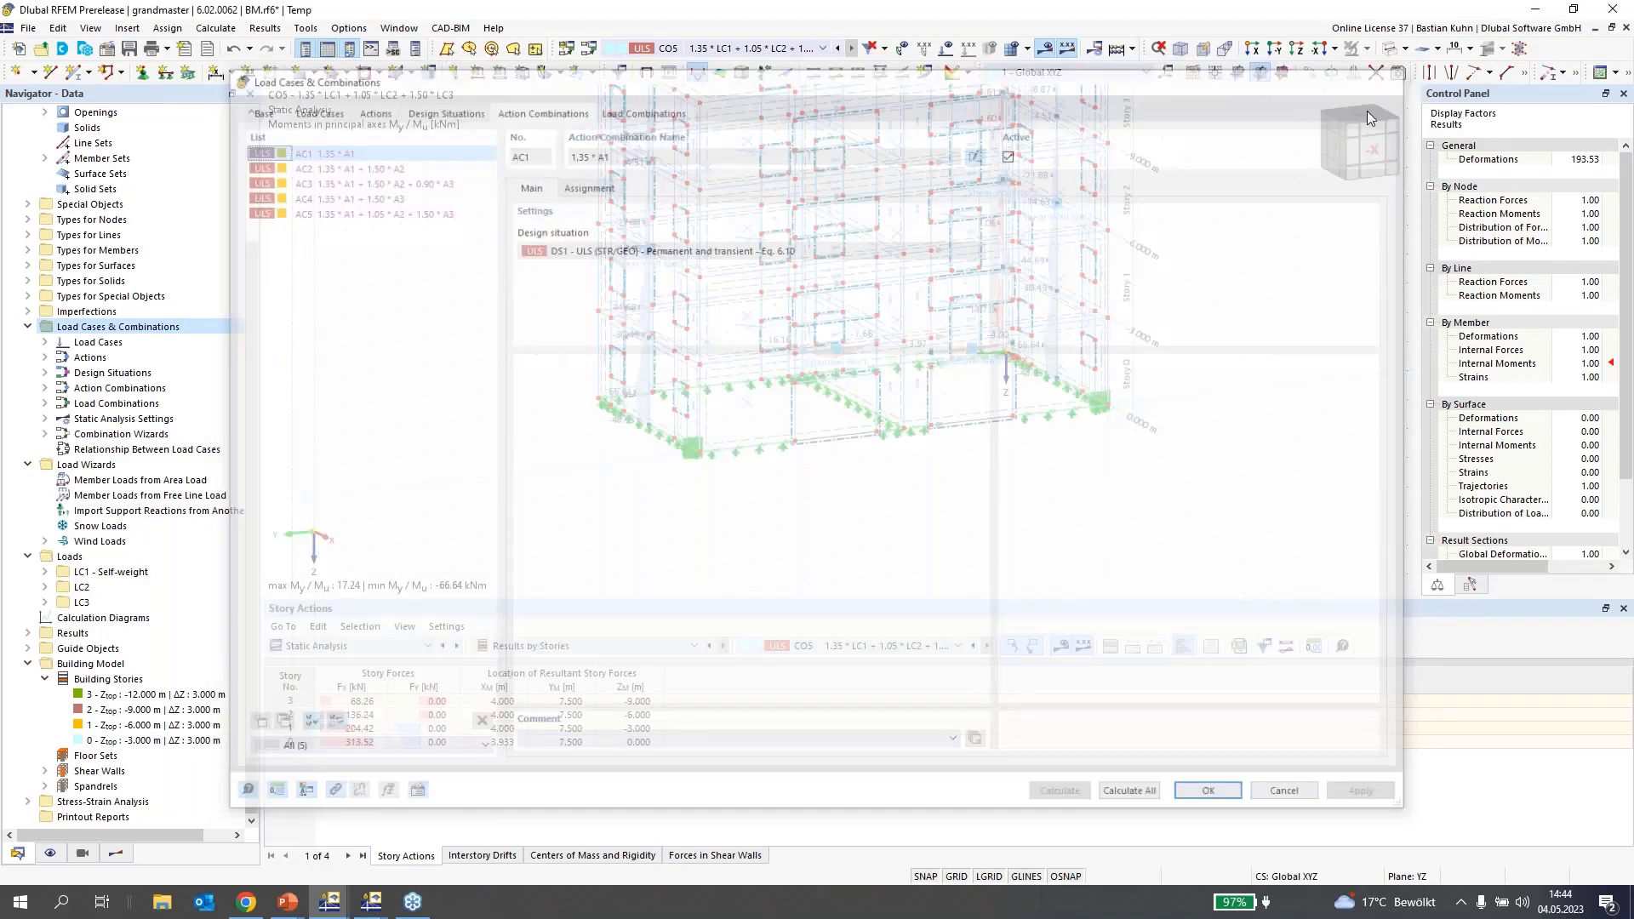
# - Show the Stress-Strain Analysis input data and exclude all members, member sets and surfaces from the stress analysis
pyautogui.click(349, 646)
pyautogui.click(394, 758)
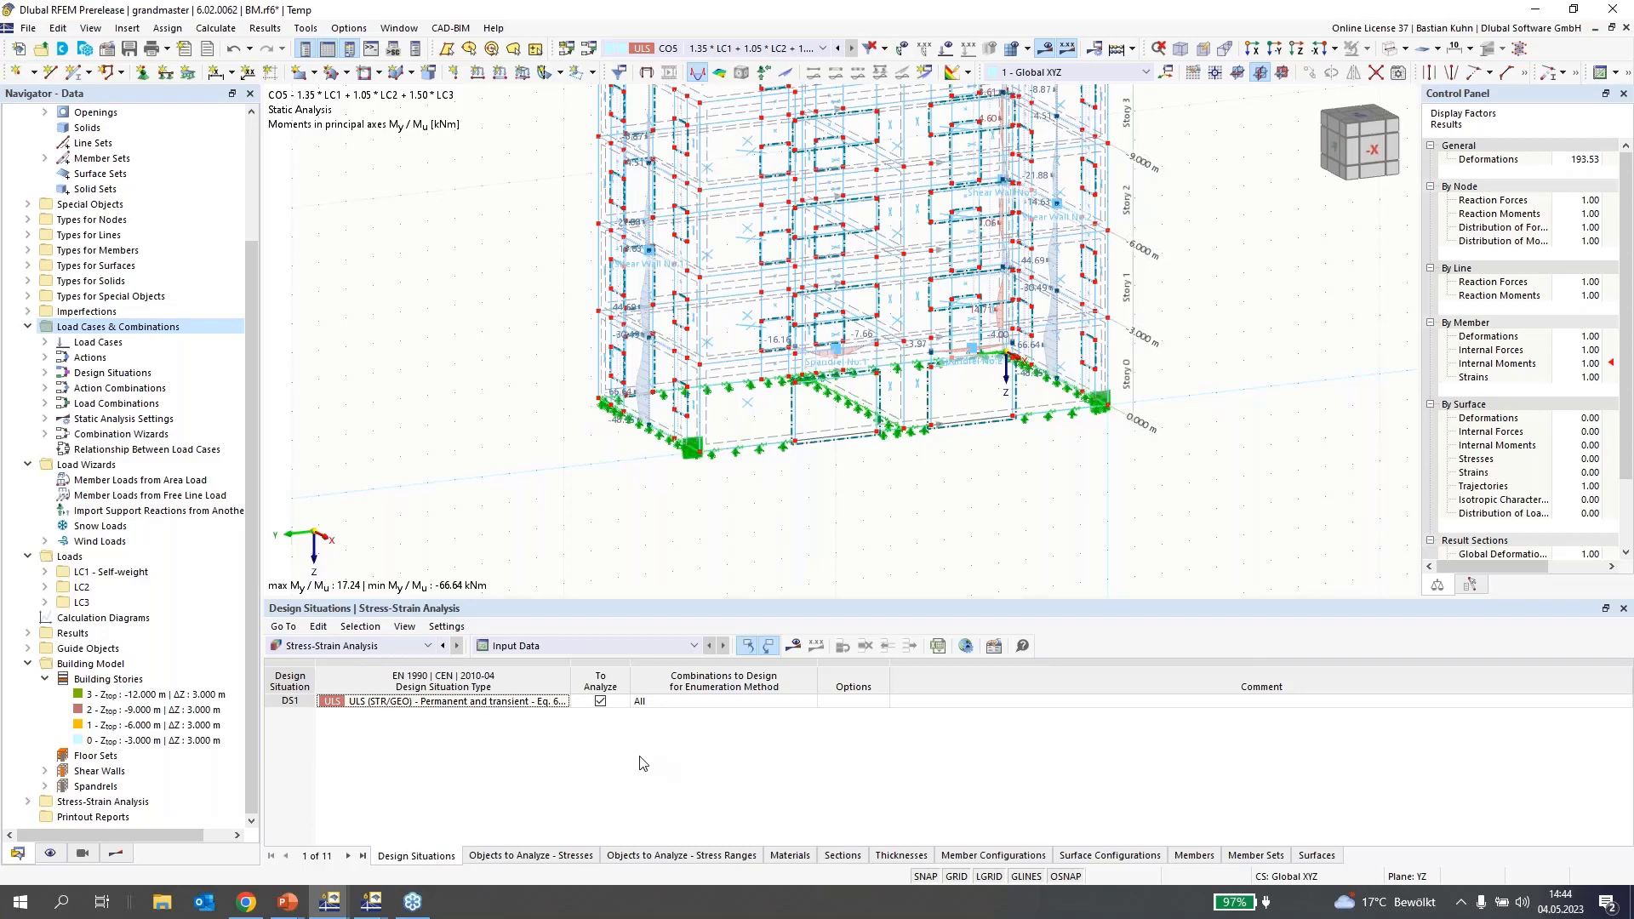
pyautogui.click(519, 854)
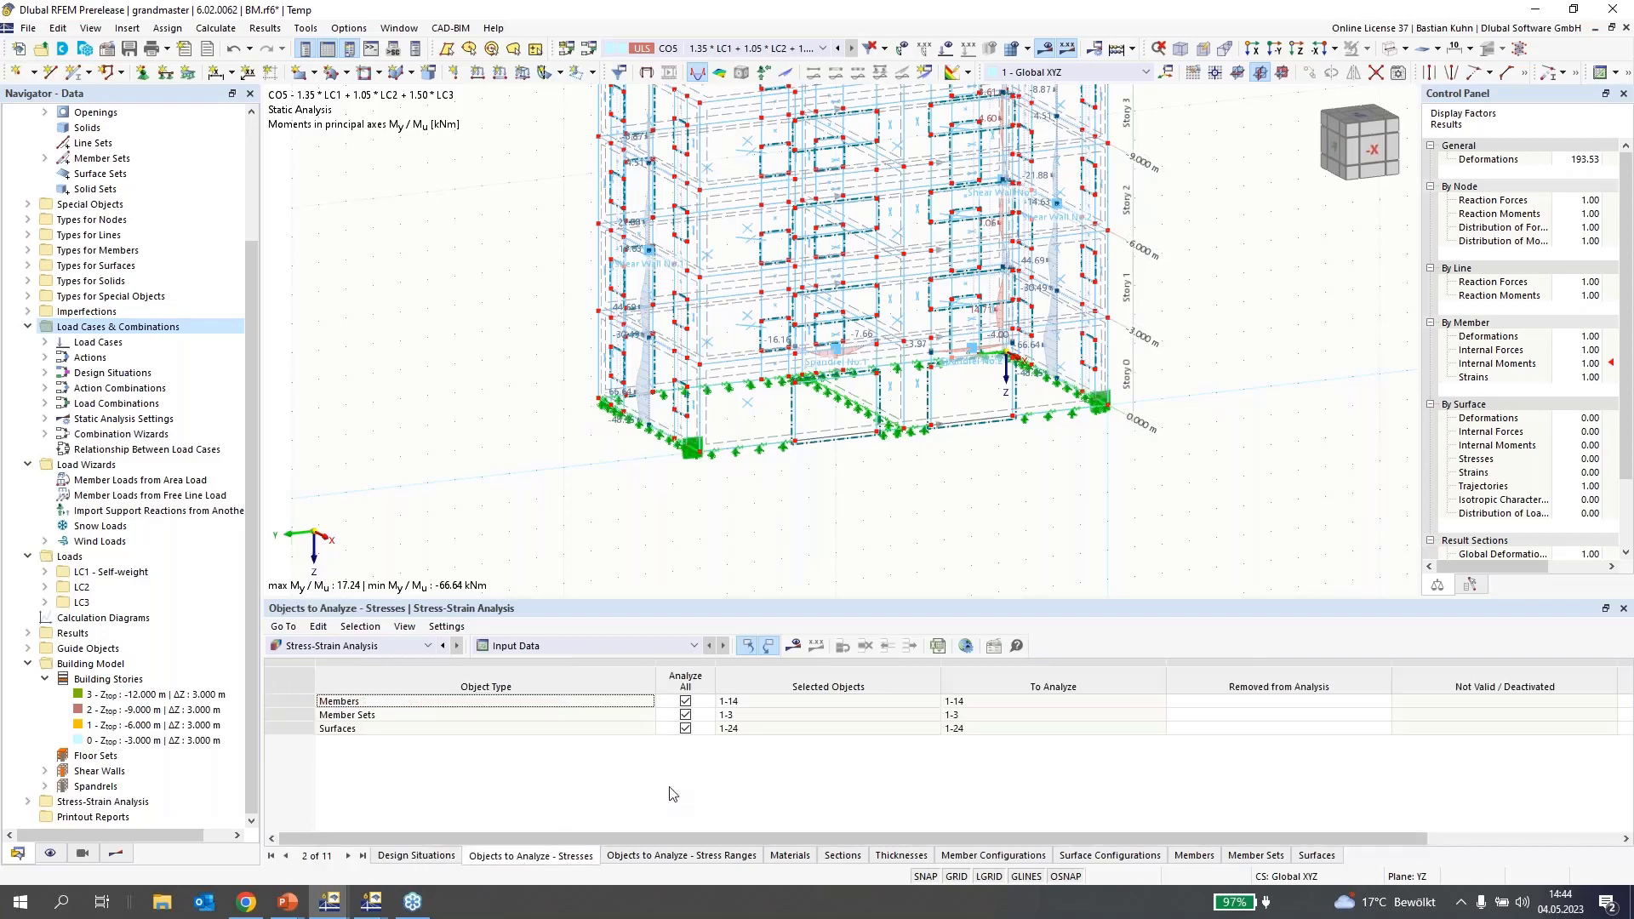
pyautogui.click(686, 730)
pyautogui.click(685, 717)
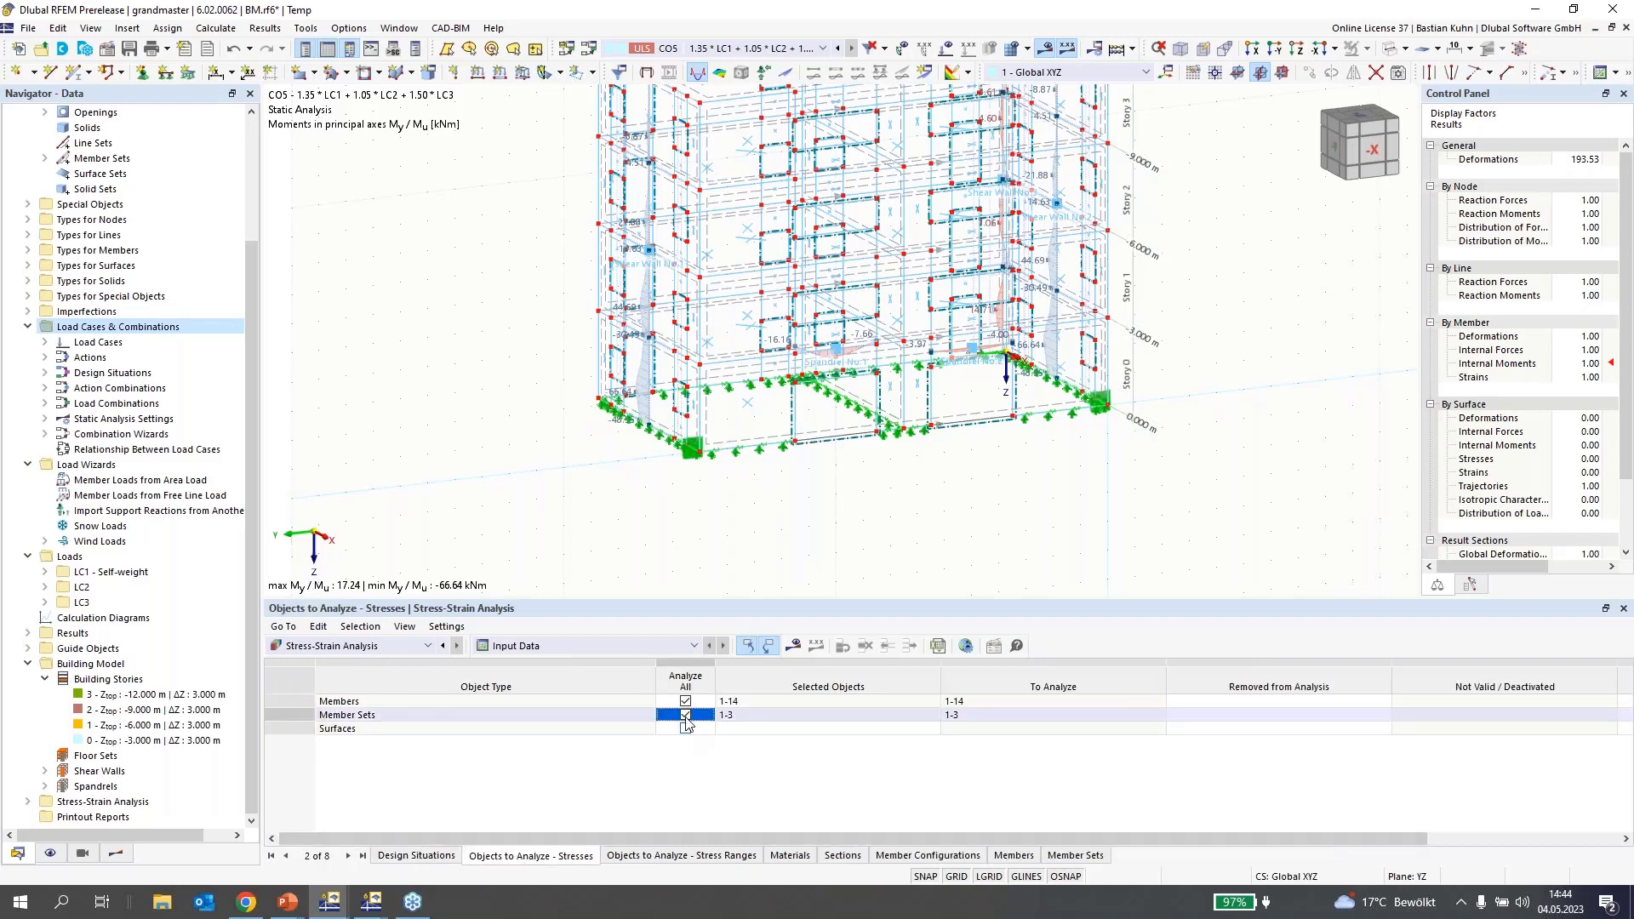
pyautogui.click(686, 715)
pyautogui.click(686, 702)
# - Assign only the spandrel result beam, member 13, to the stress analysis by picking it in the model
pyautogui.click(821, 702)
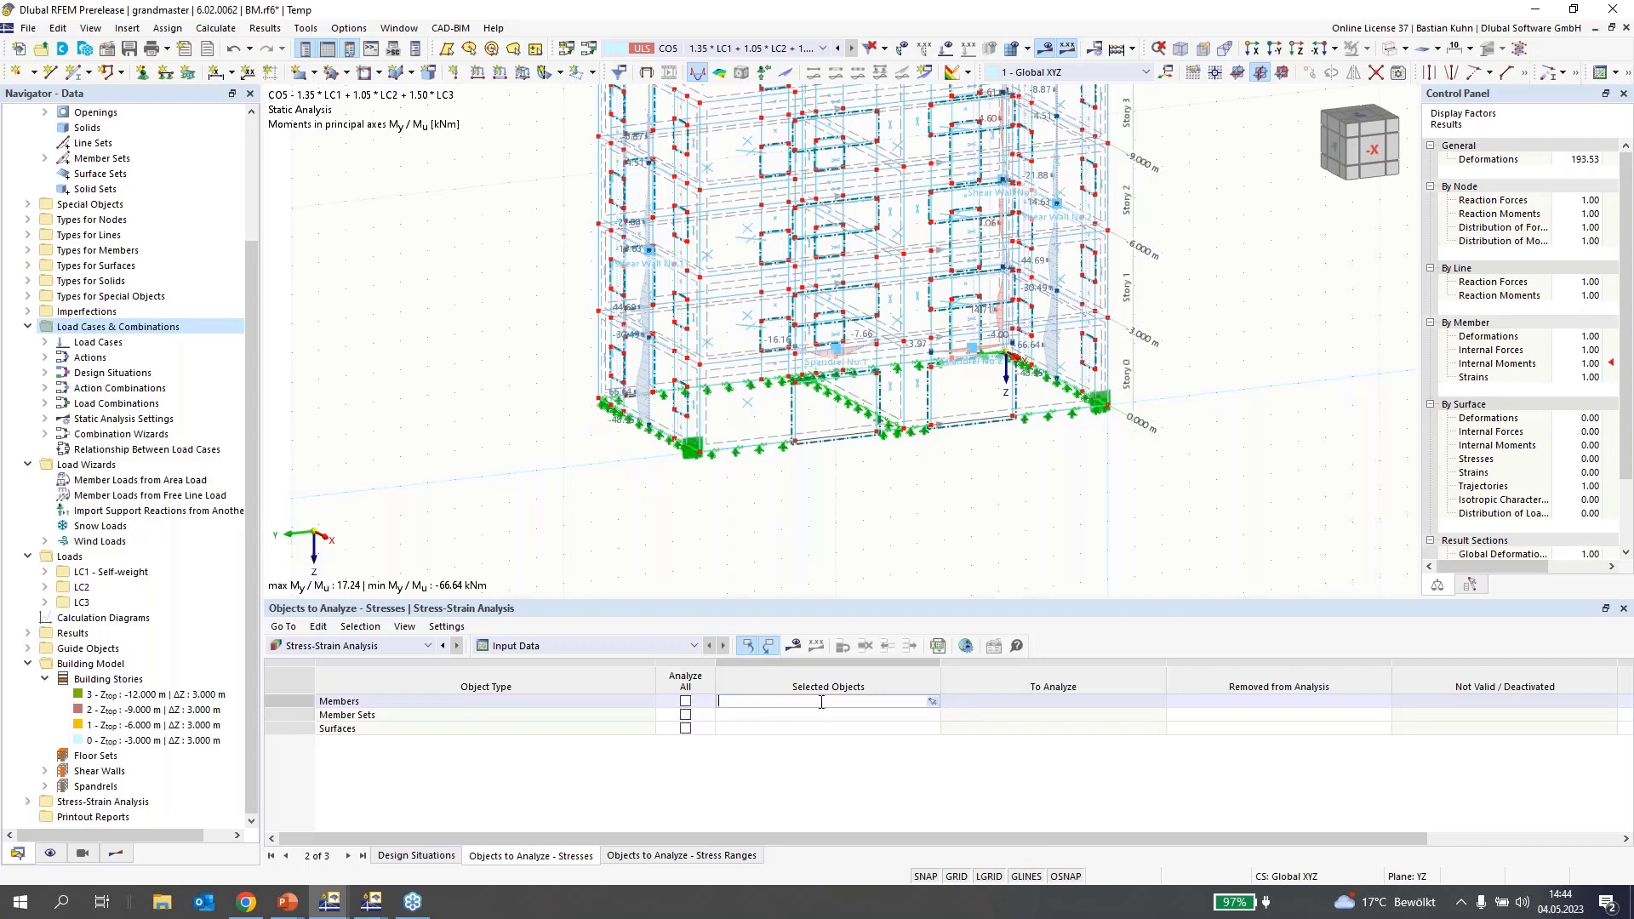
pyautogui.click(933, 702)
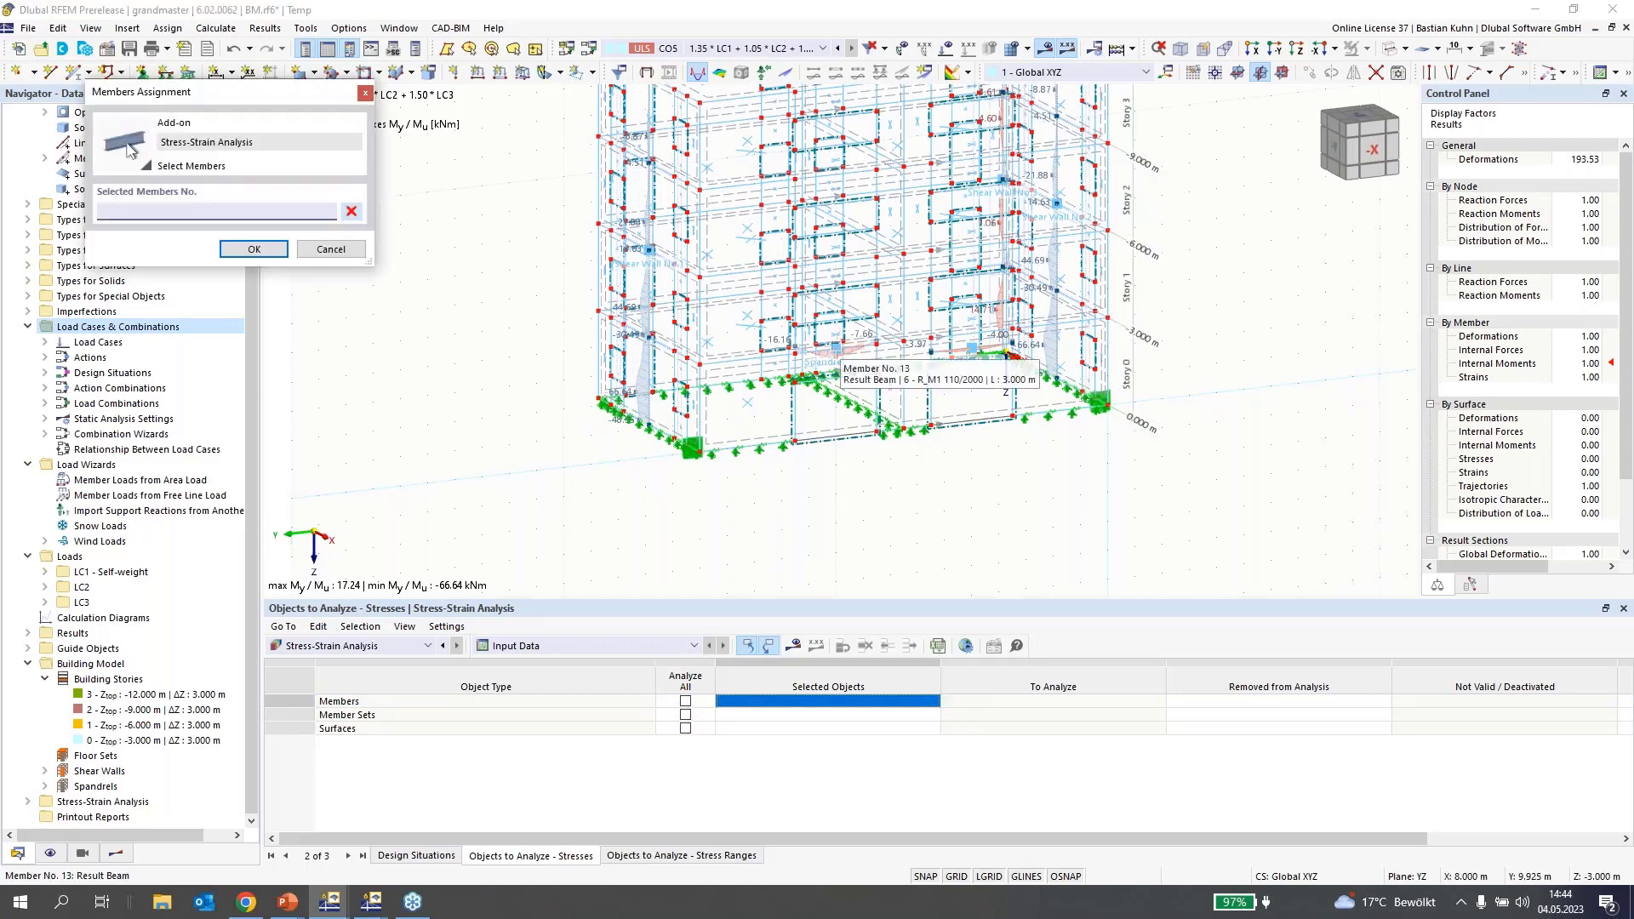
pyautogui.click(832, 349)
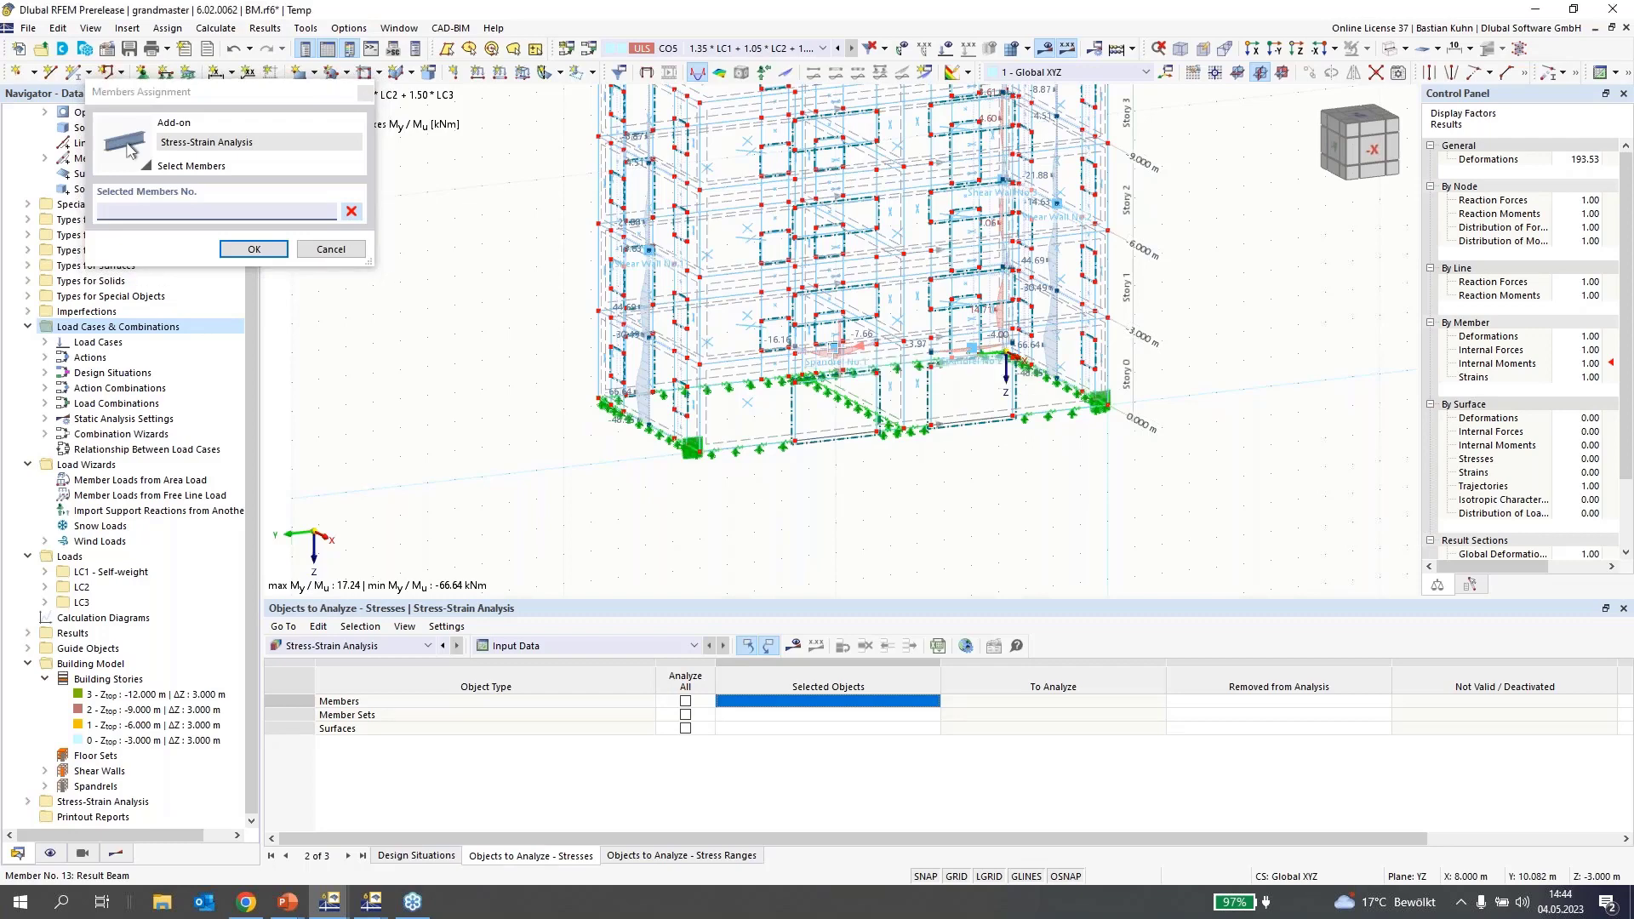
pyautogui.click(252, 250)
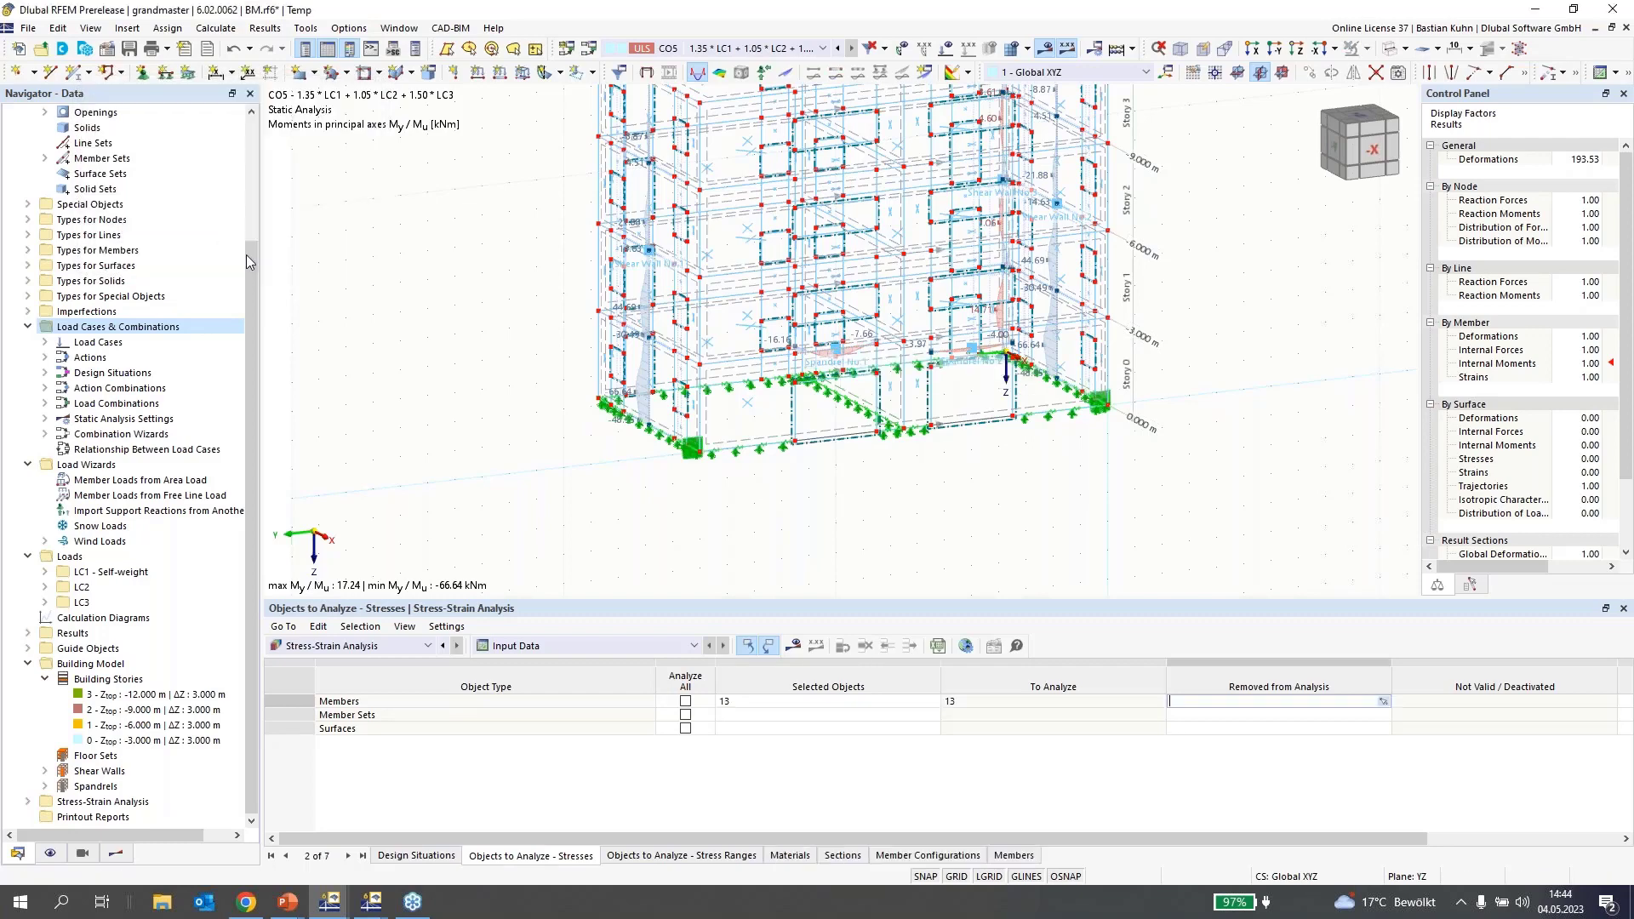
# - Run the Stress-Strain Analysis and show the Stresses on Members results by design situation
pyautogui.click(792, 648)
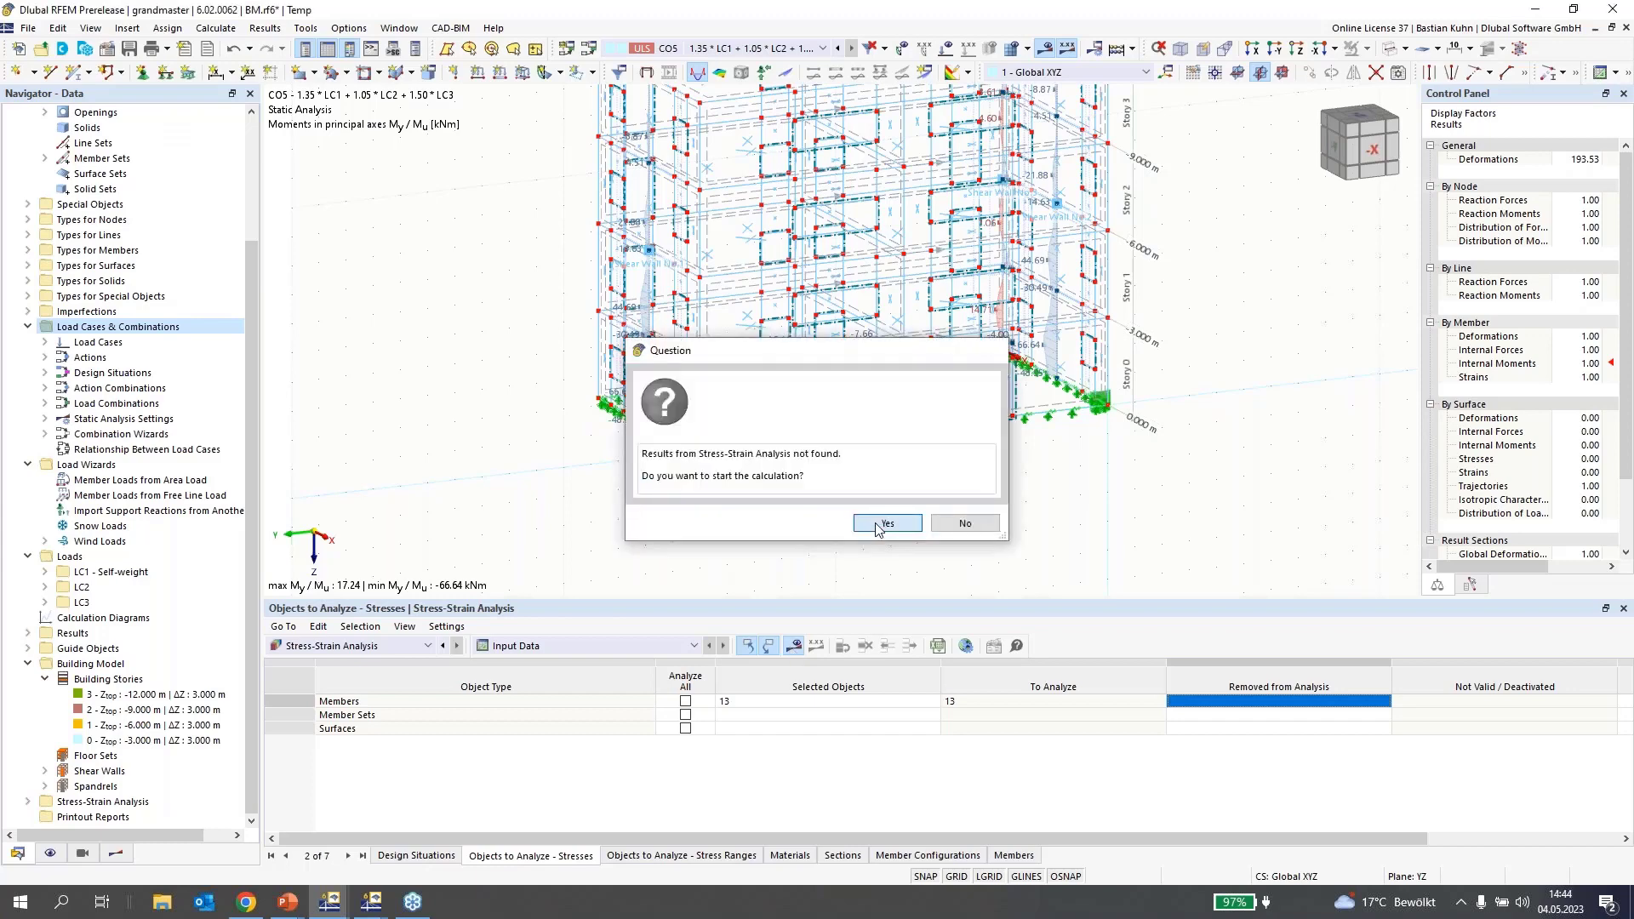
pyautogui.click(885, 523)
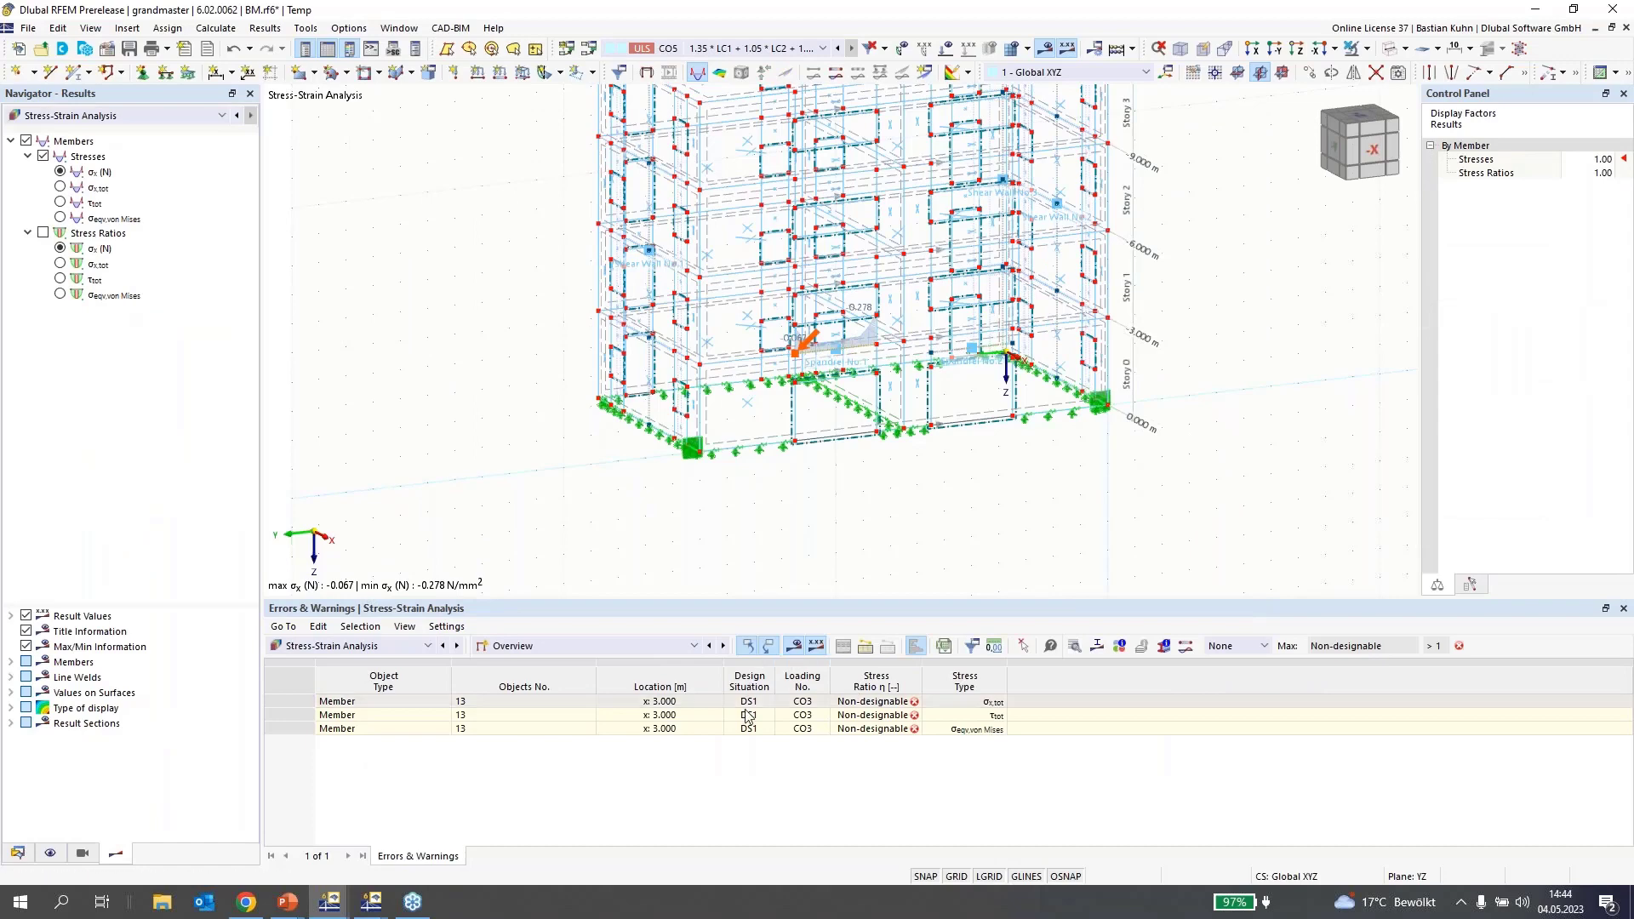
pyautogui.click(724, 648)
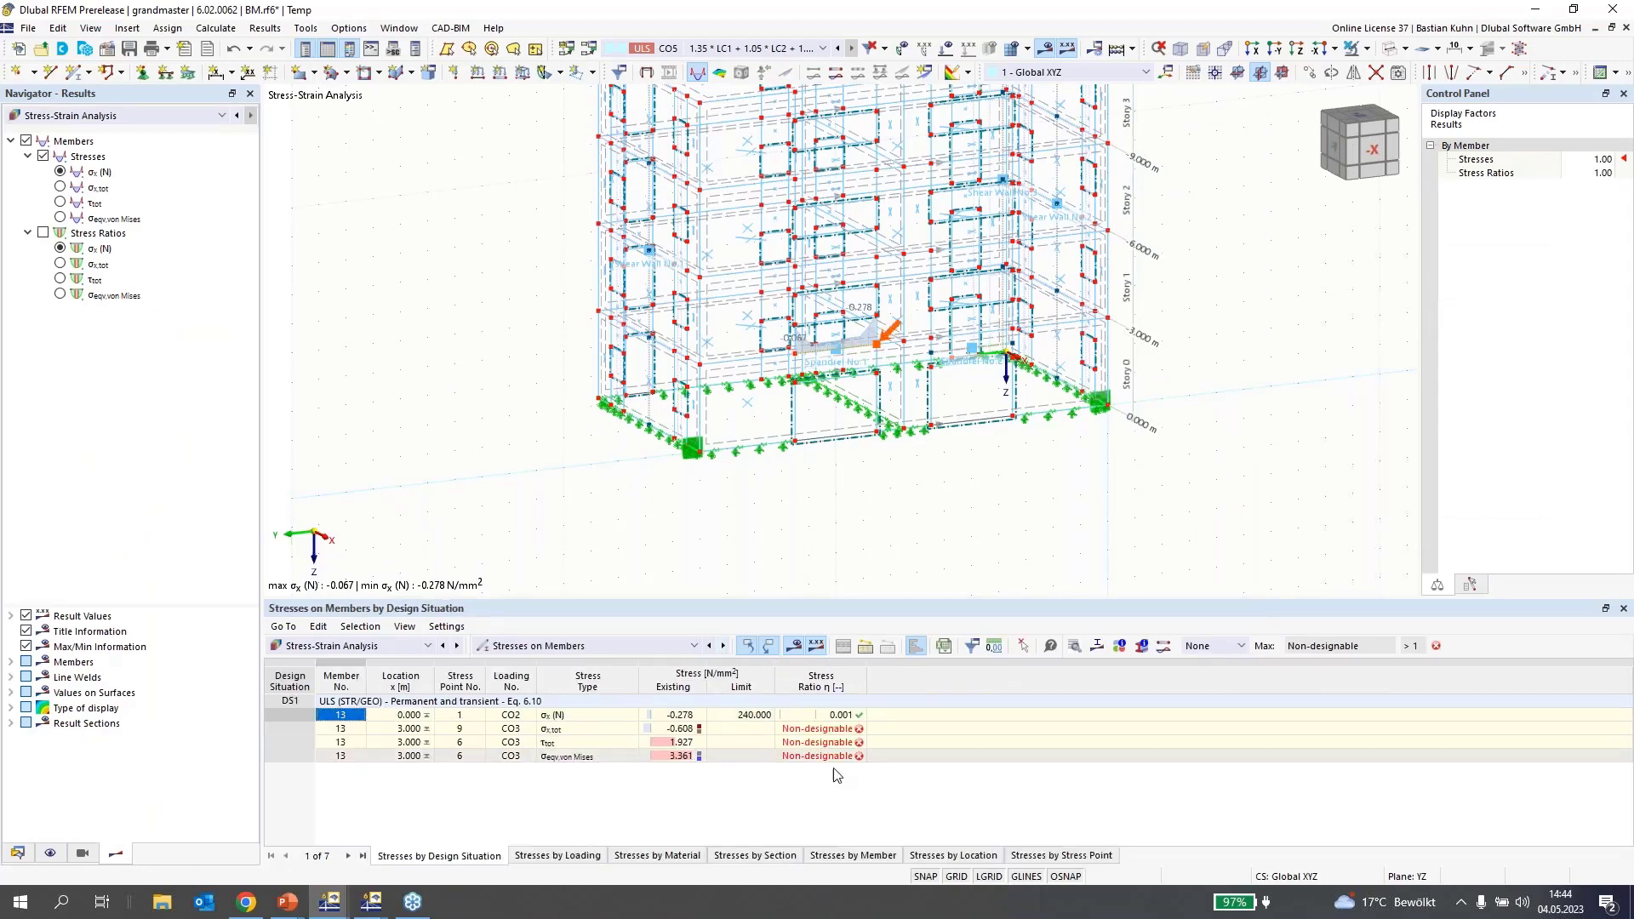
# - Examine the axial stress σx (N) of member 13 and its stress ratio in the member stress results
pyautogui.click(804, 721)
pyautogui.click(590, 719)
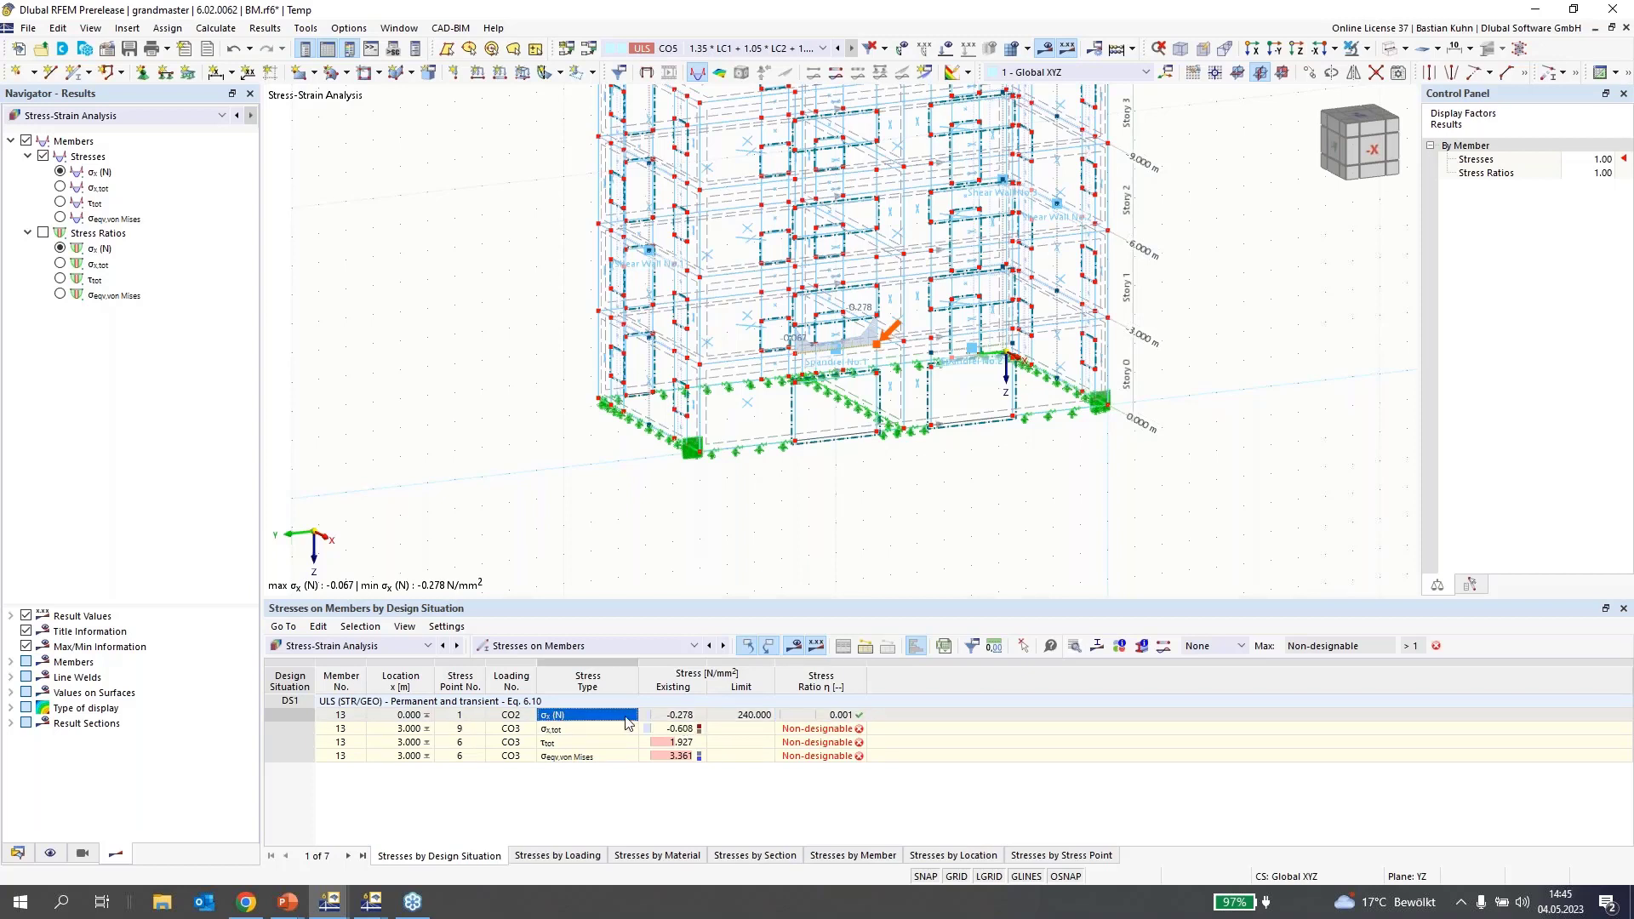
pyautogui.click(823, 717)
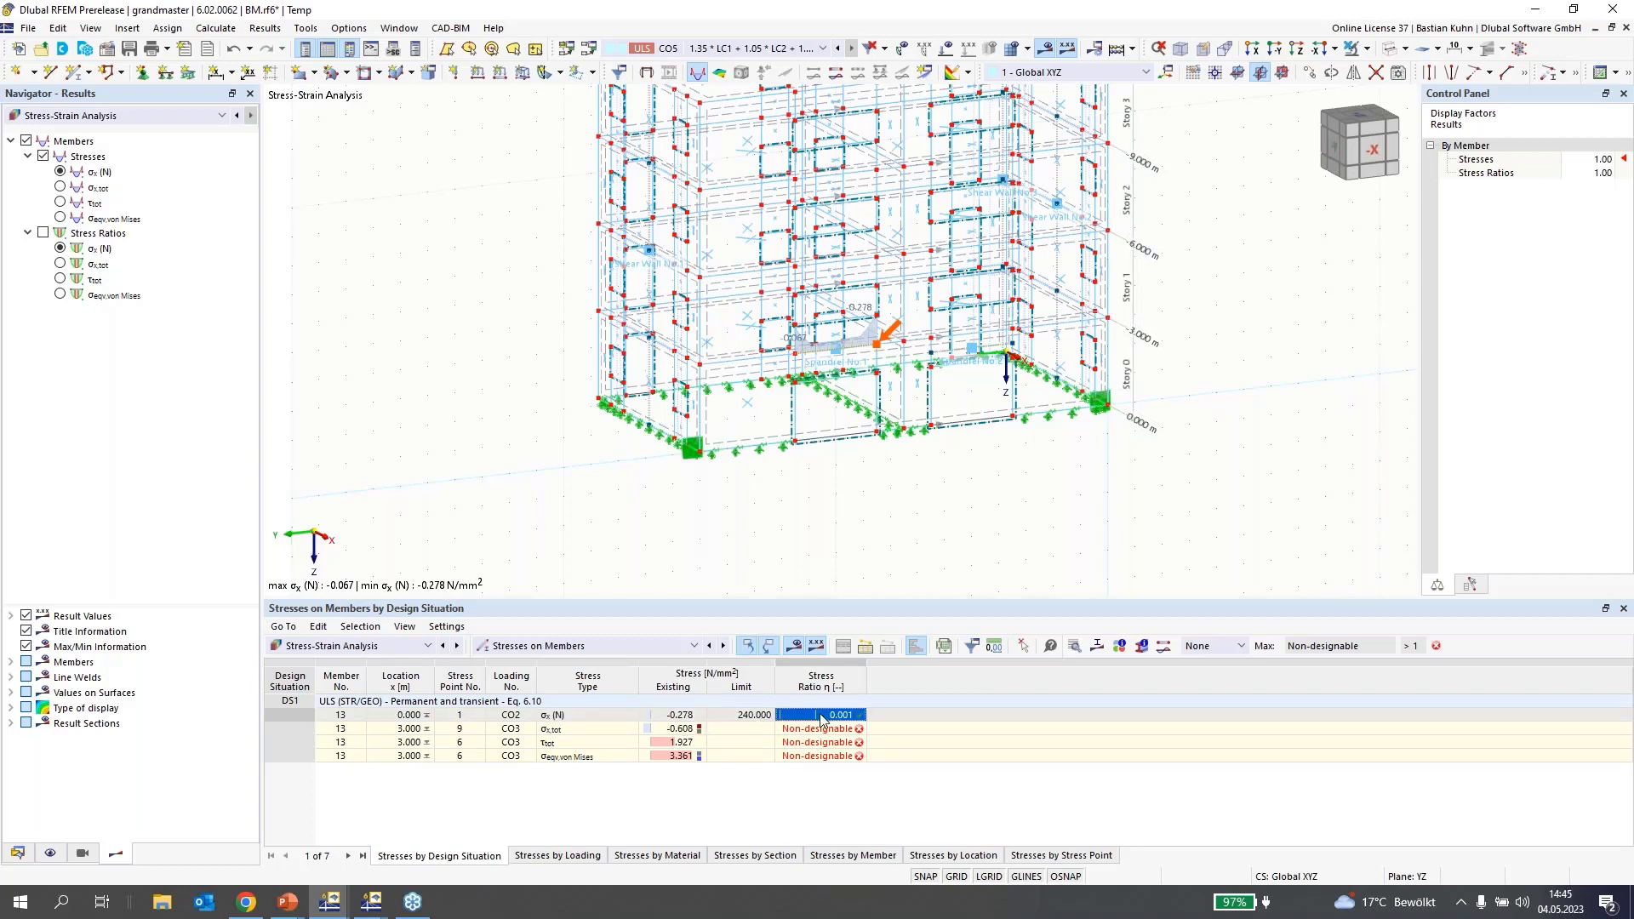
pyautogui.doubleClick(837, 358)
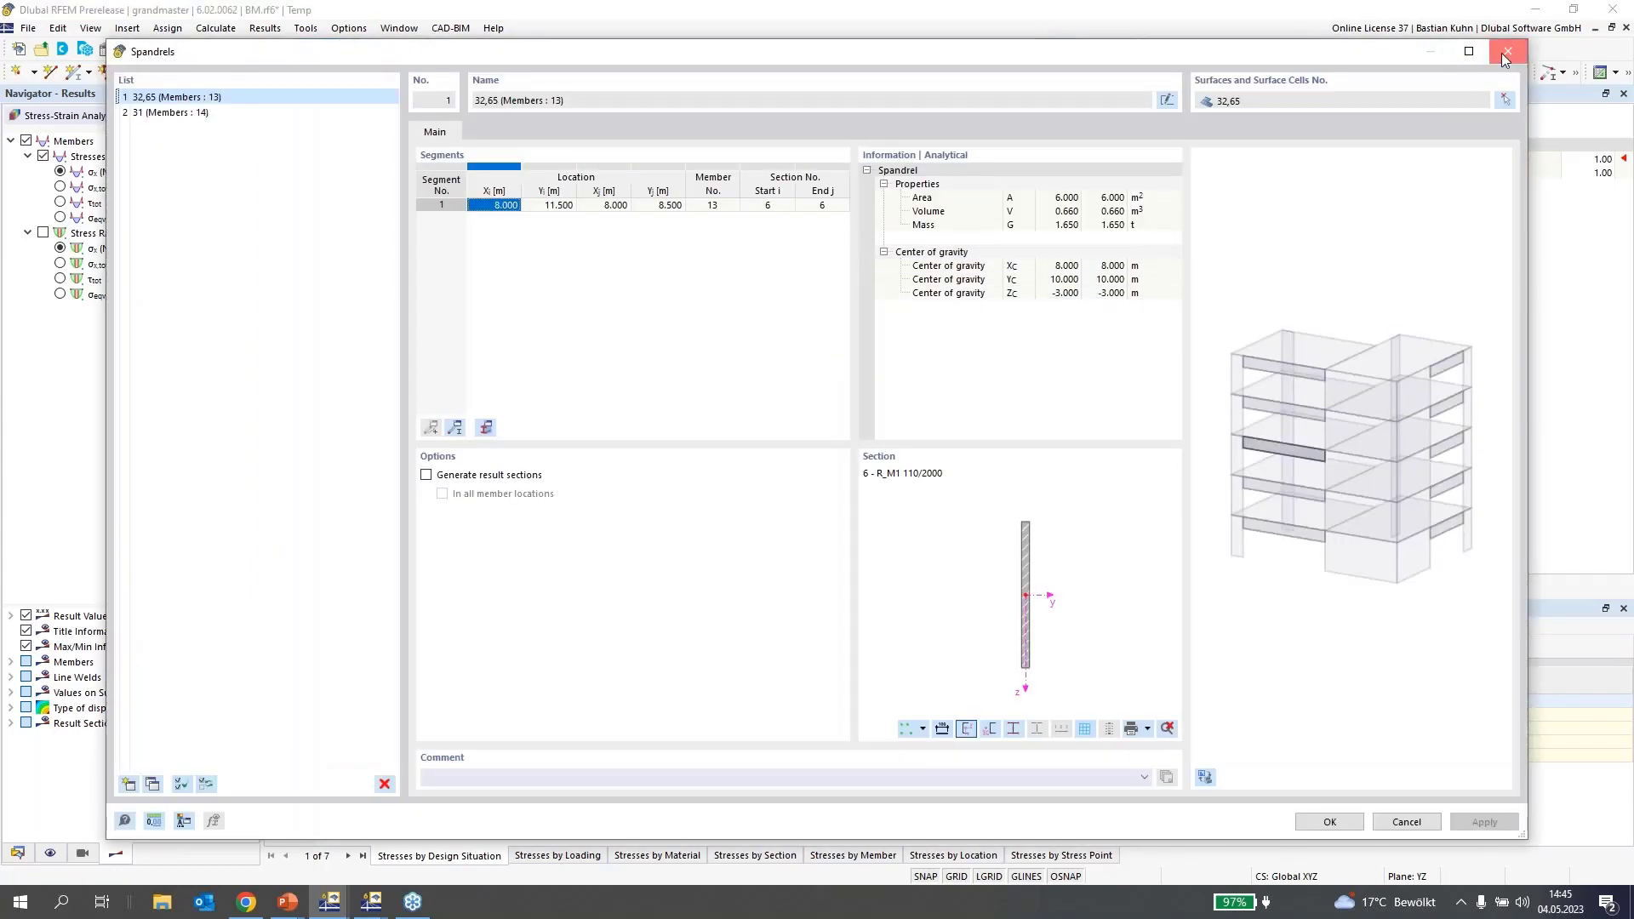
pyautogui.click(1505, 53)
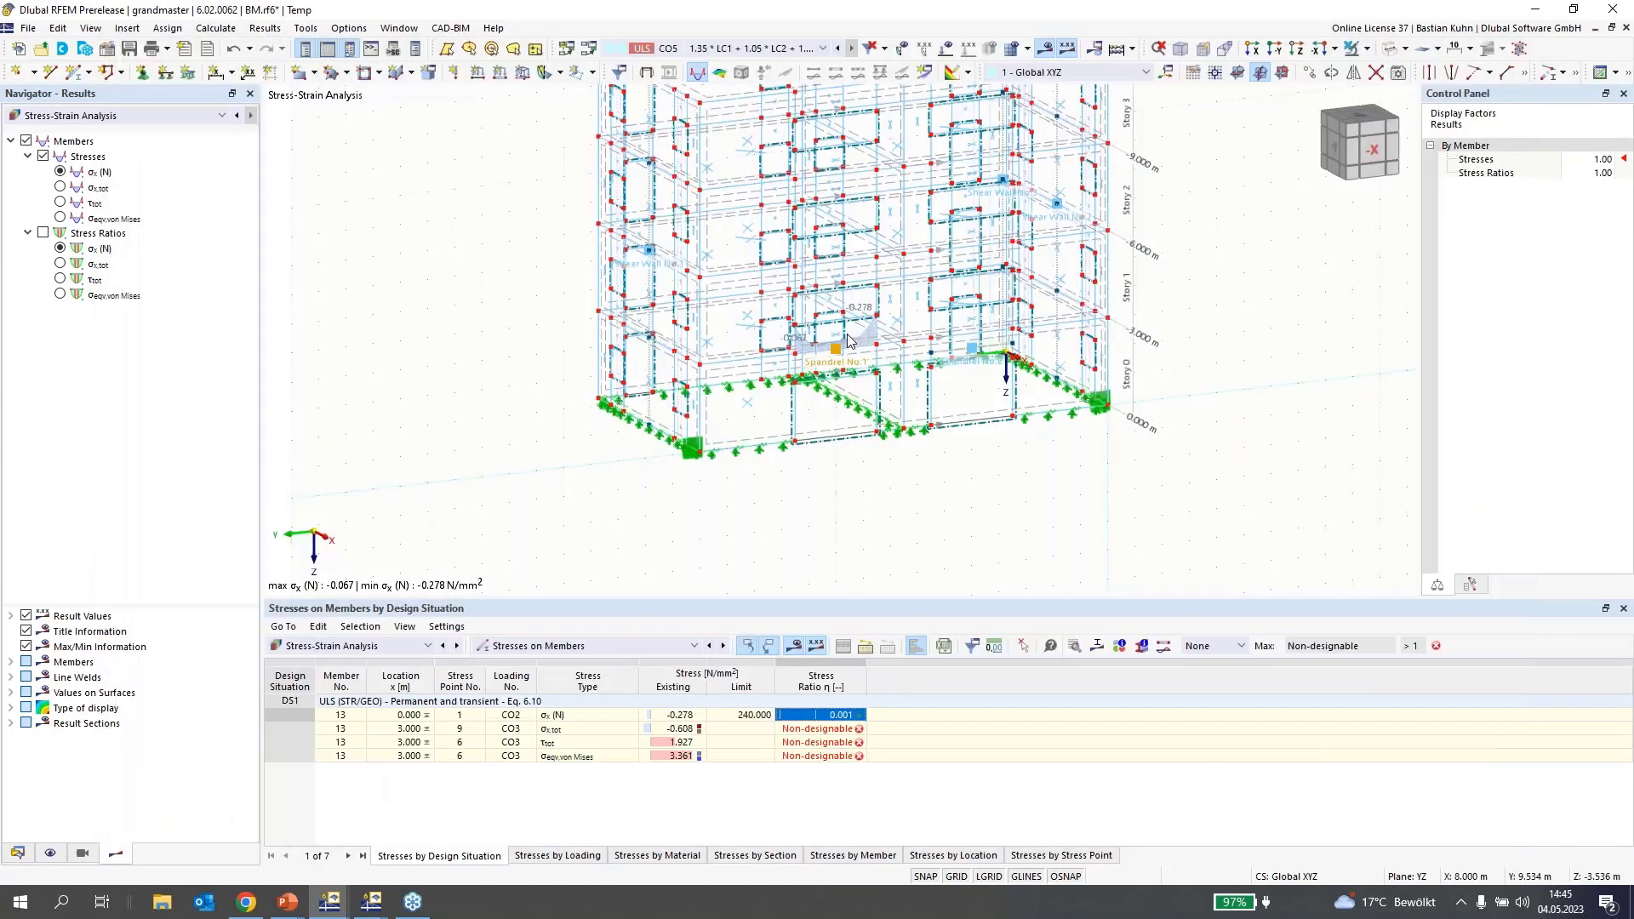
# - List all members of the model in the data navigator and highlight result beam 14
pyautogui.scroll(5, 847, 340)
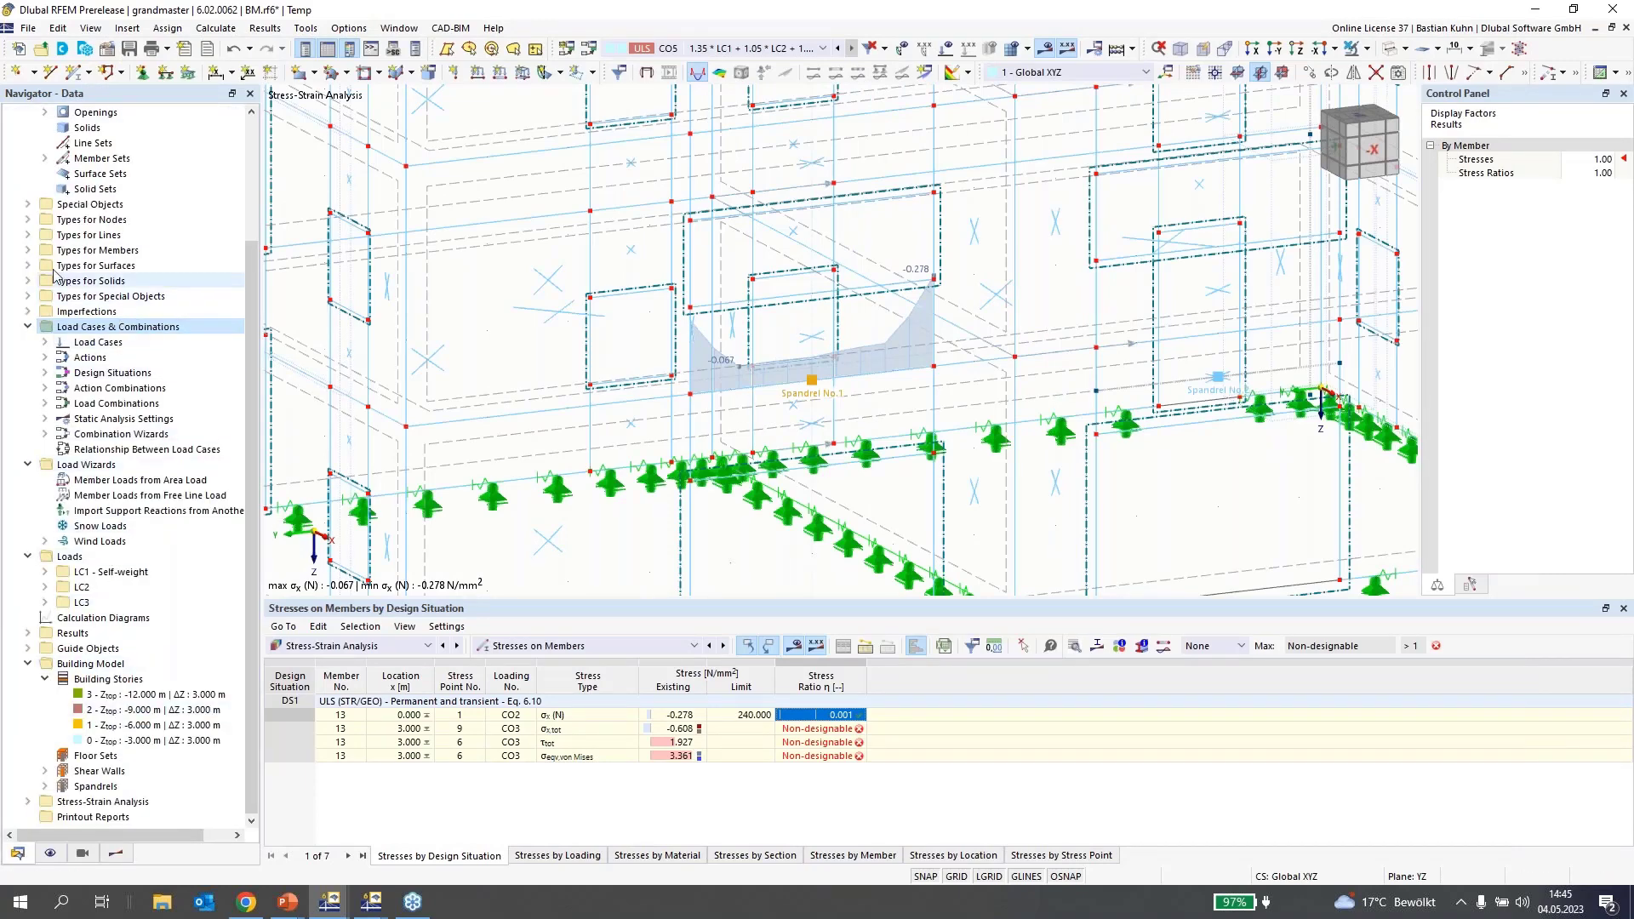
pyautogui.scroll(4, 23, 259)
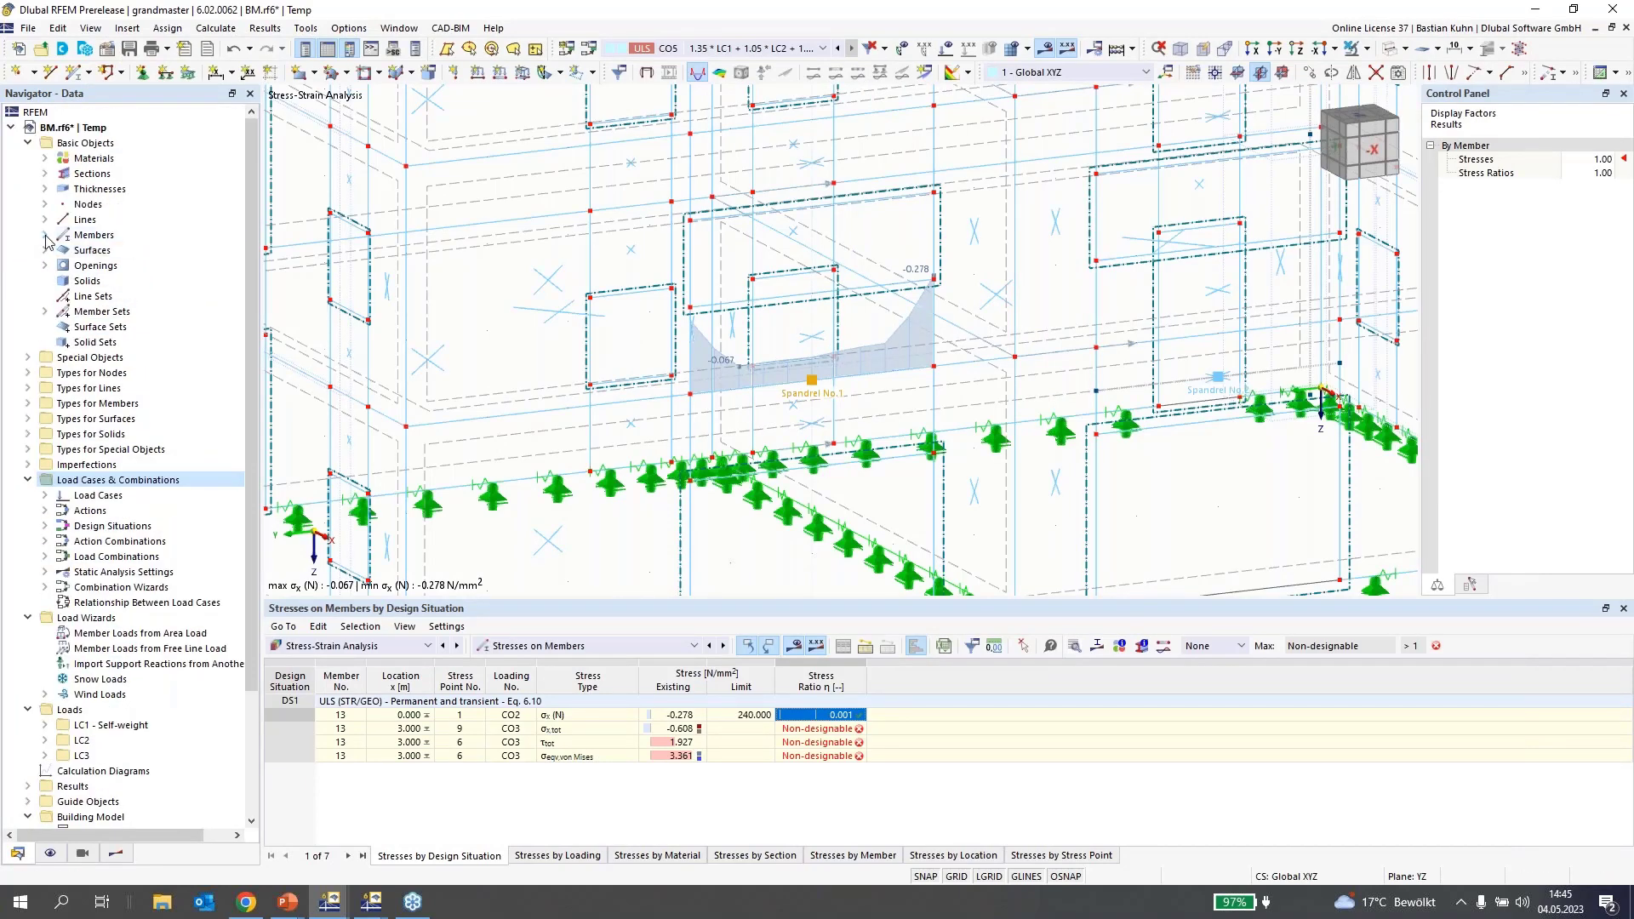
pyautogui.click(44, 235)
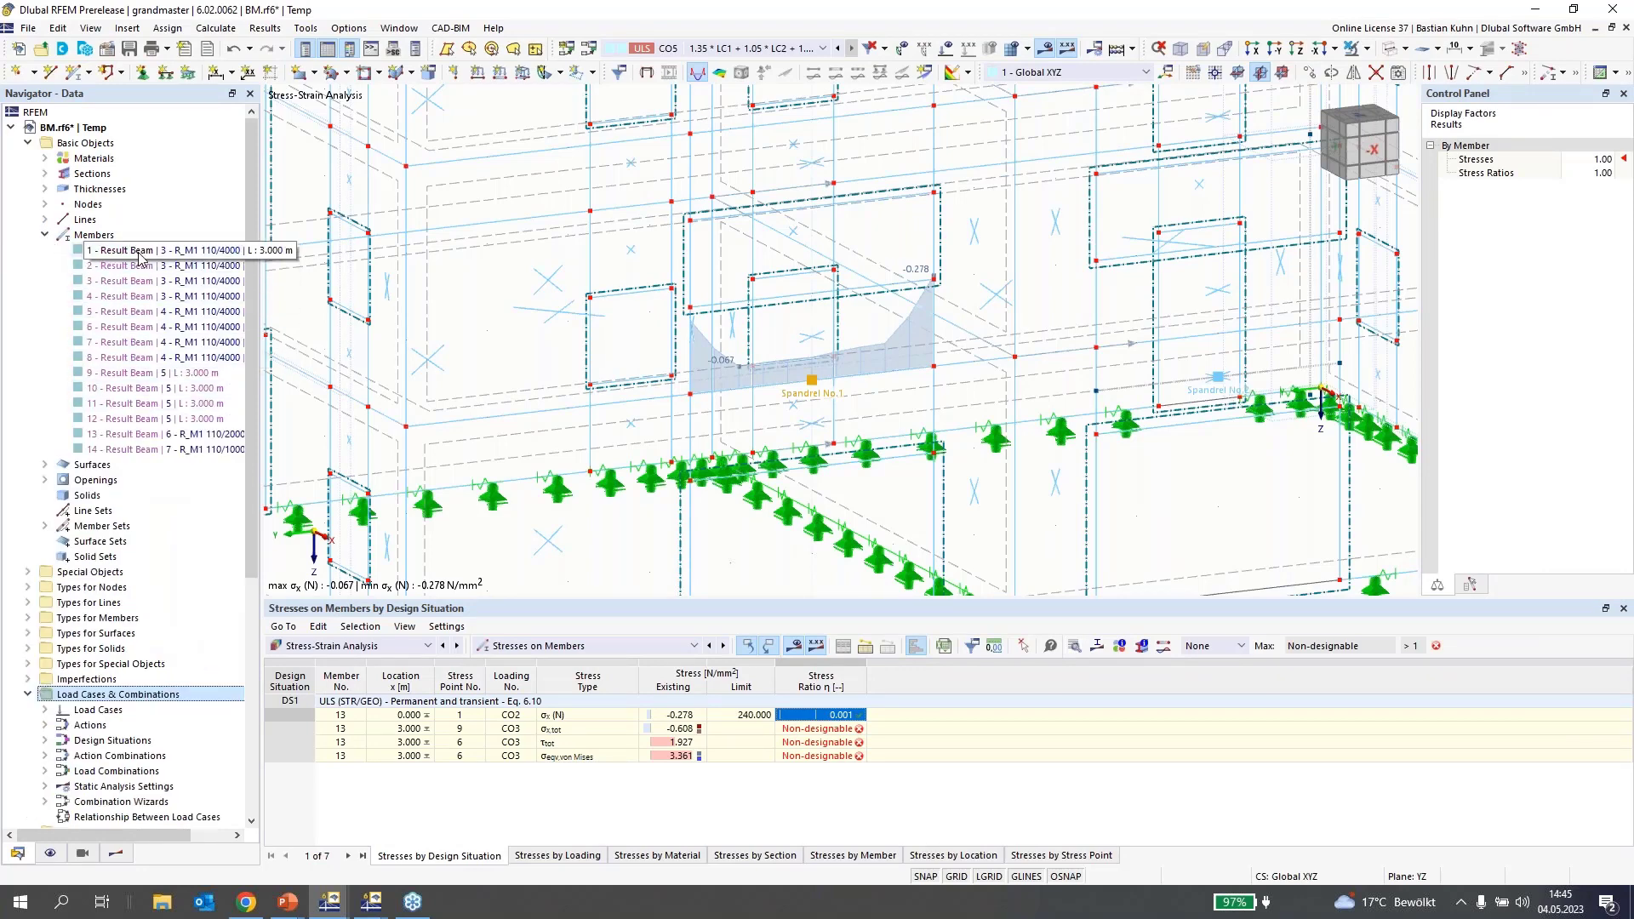
pyautogui.moveTo(139, 254); pyautogui.dragTo(153, 452)
pyautogui.click(153, 452)
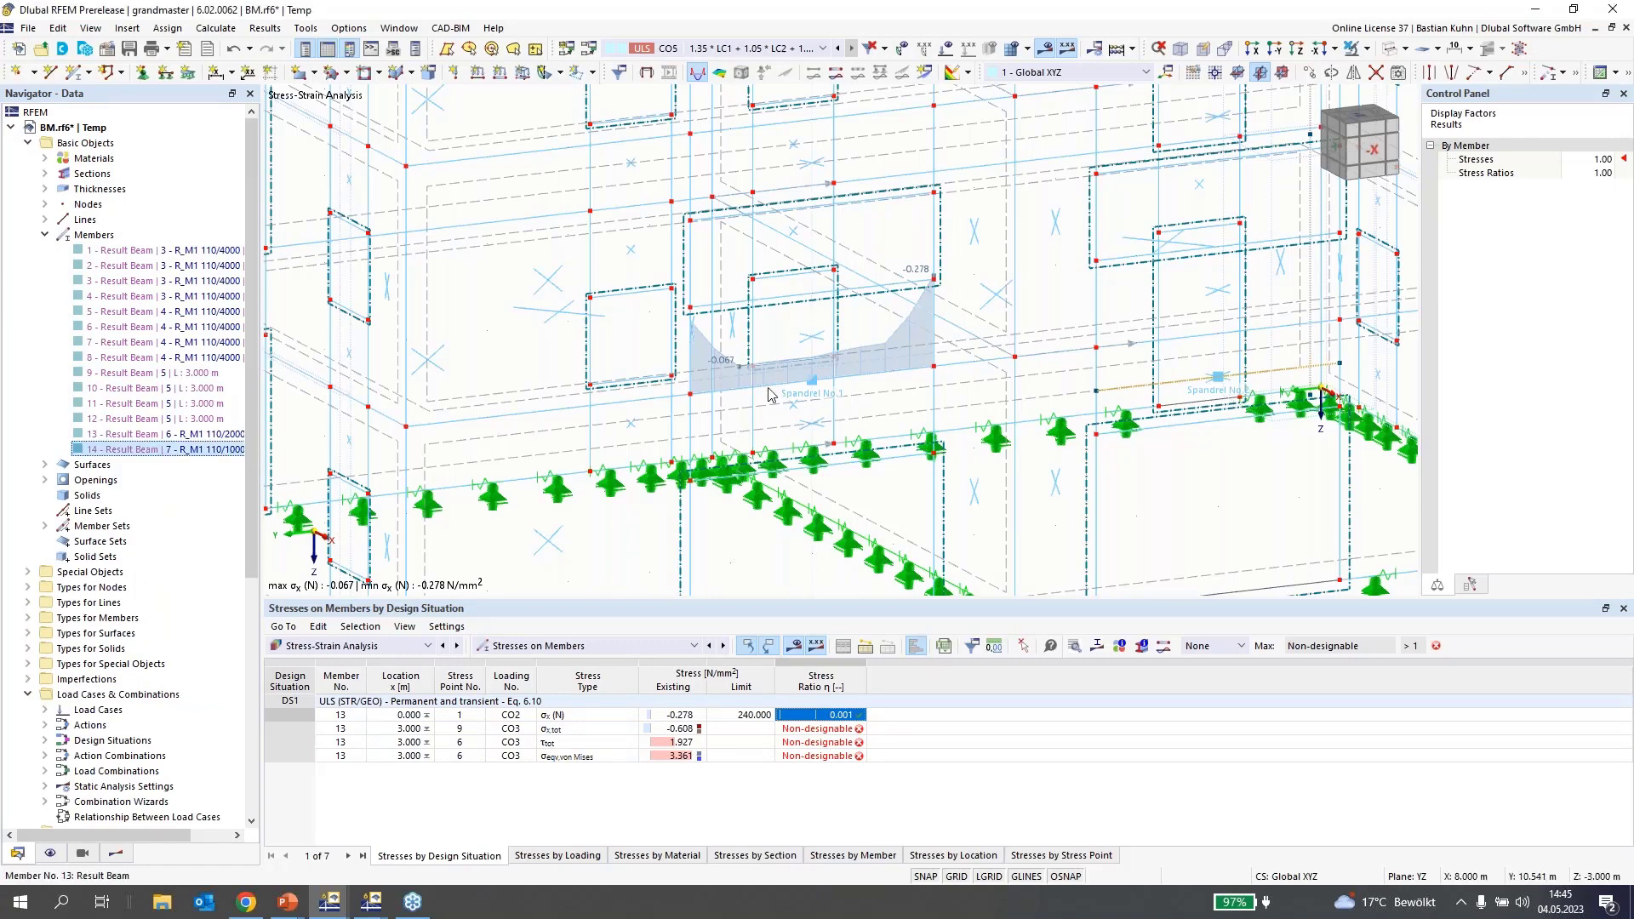
# - Open the Default stress-strain member configuration of spandrel result beam 13 for editing
pyautogui.click(727, 396)
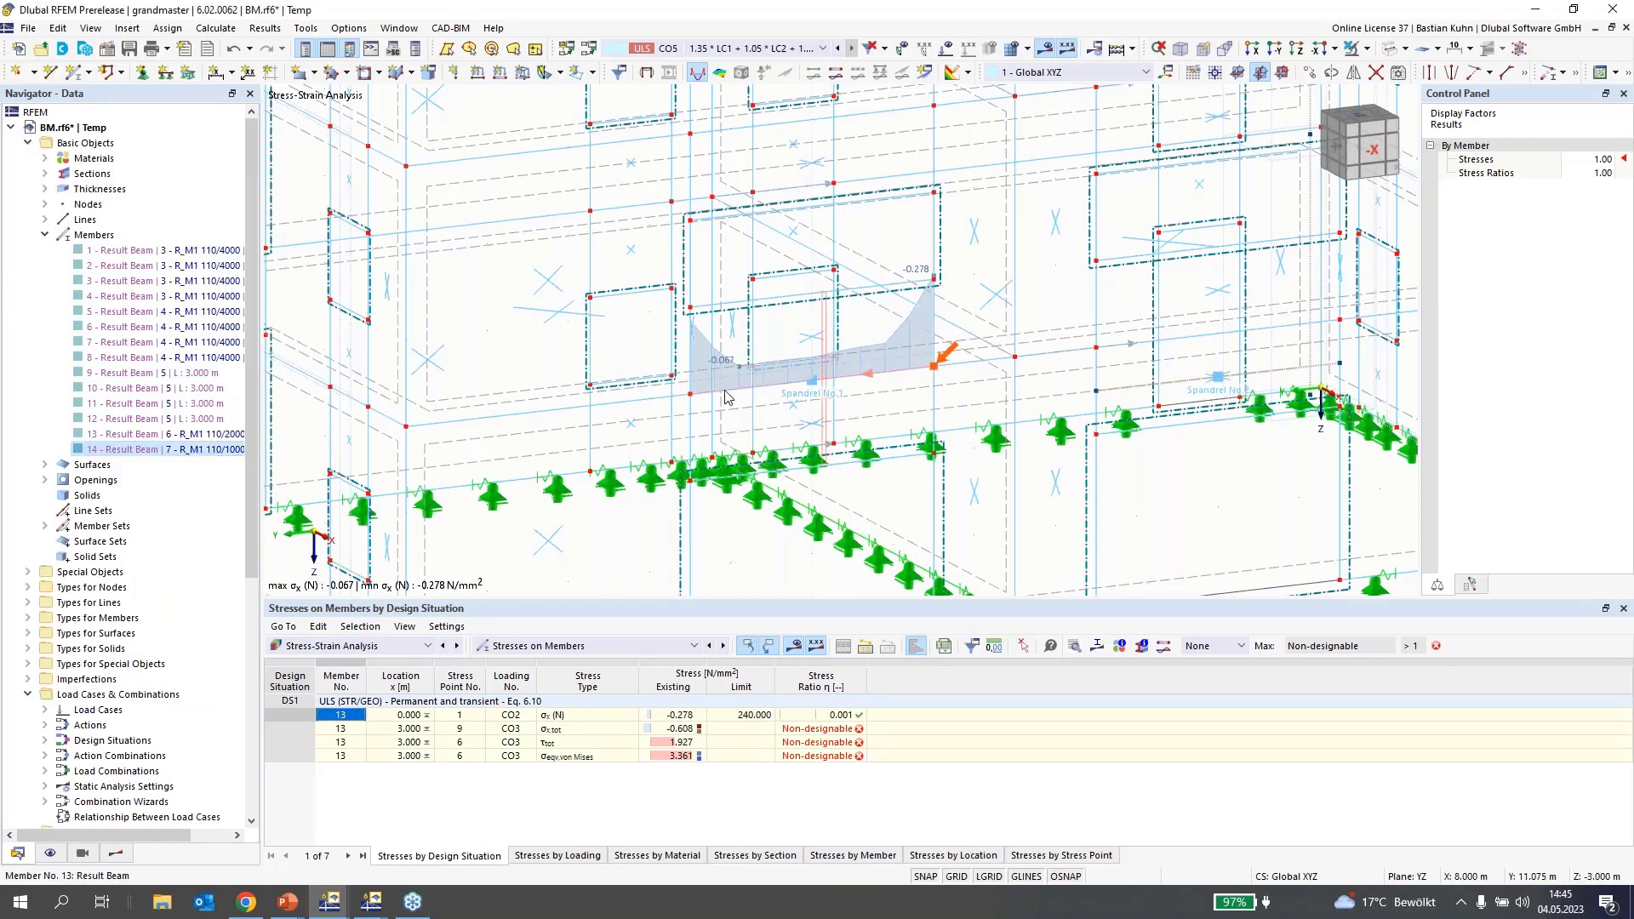
pyautogui.doubleClick(728, 395)
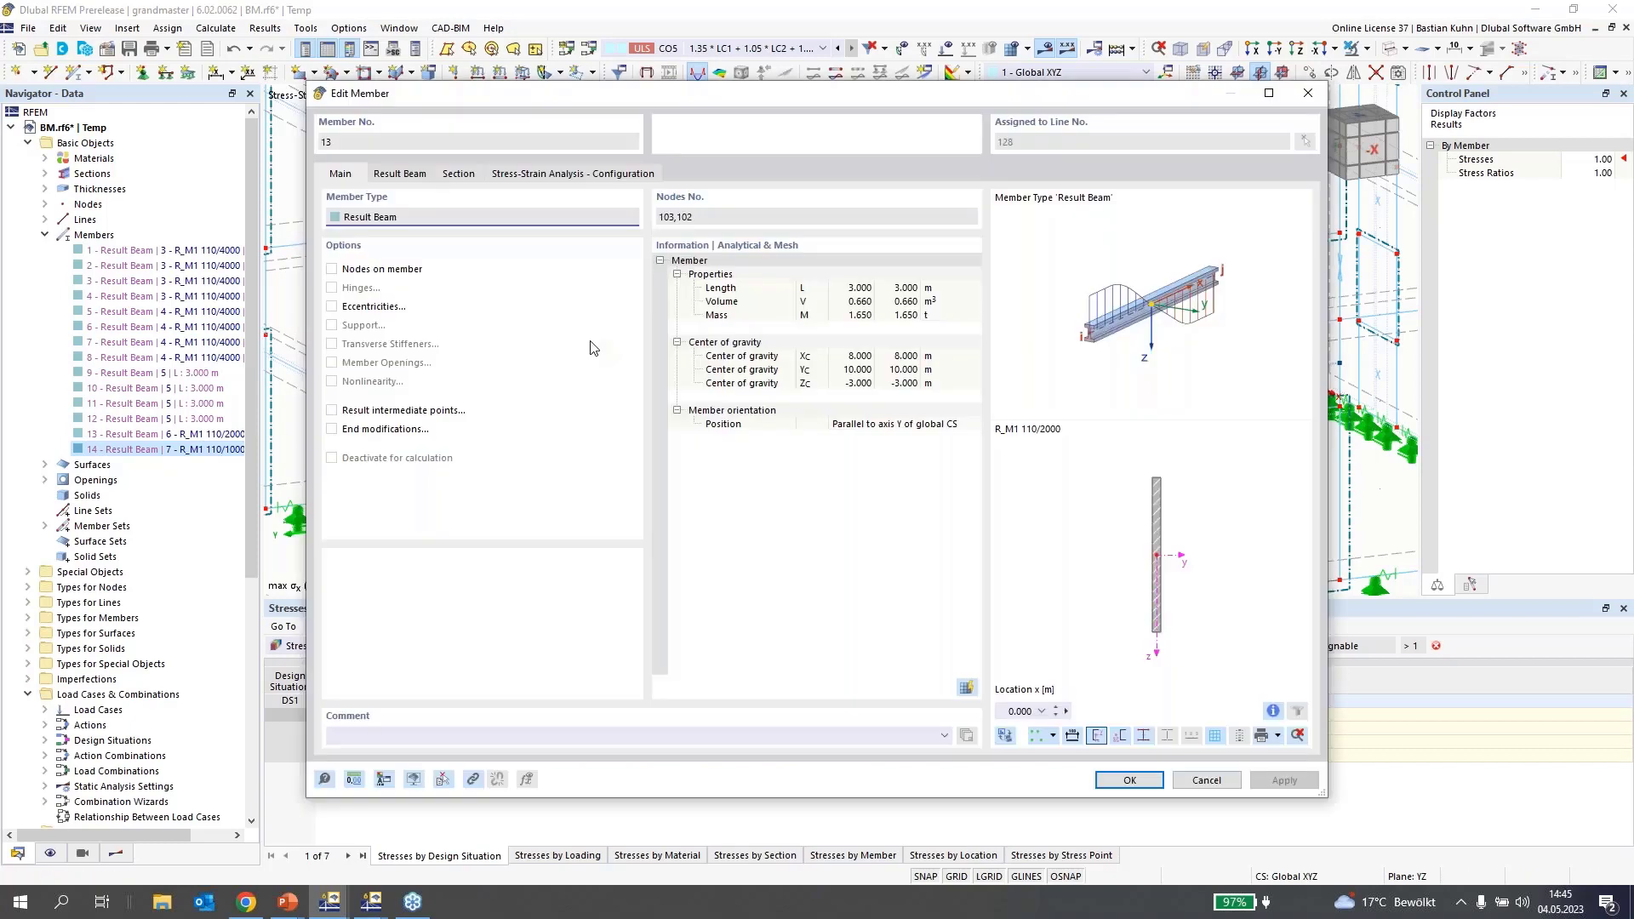
pyautogui.click(545, 174)
pyautogui.click(942, 238)
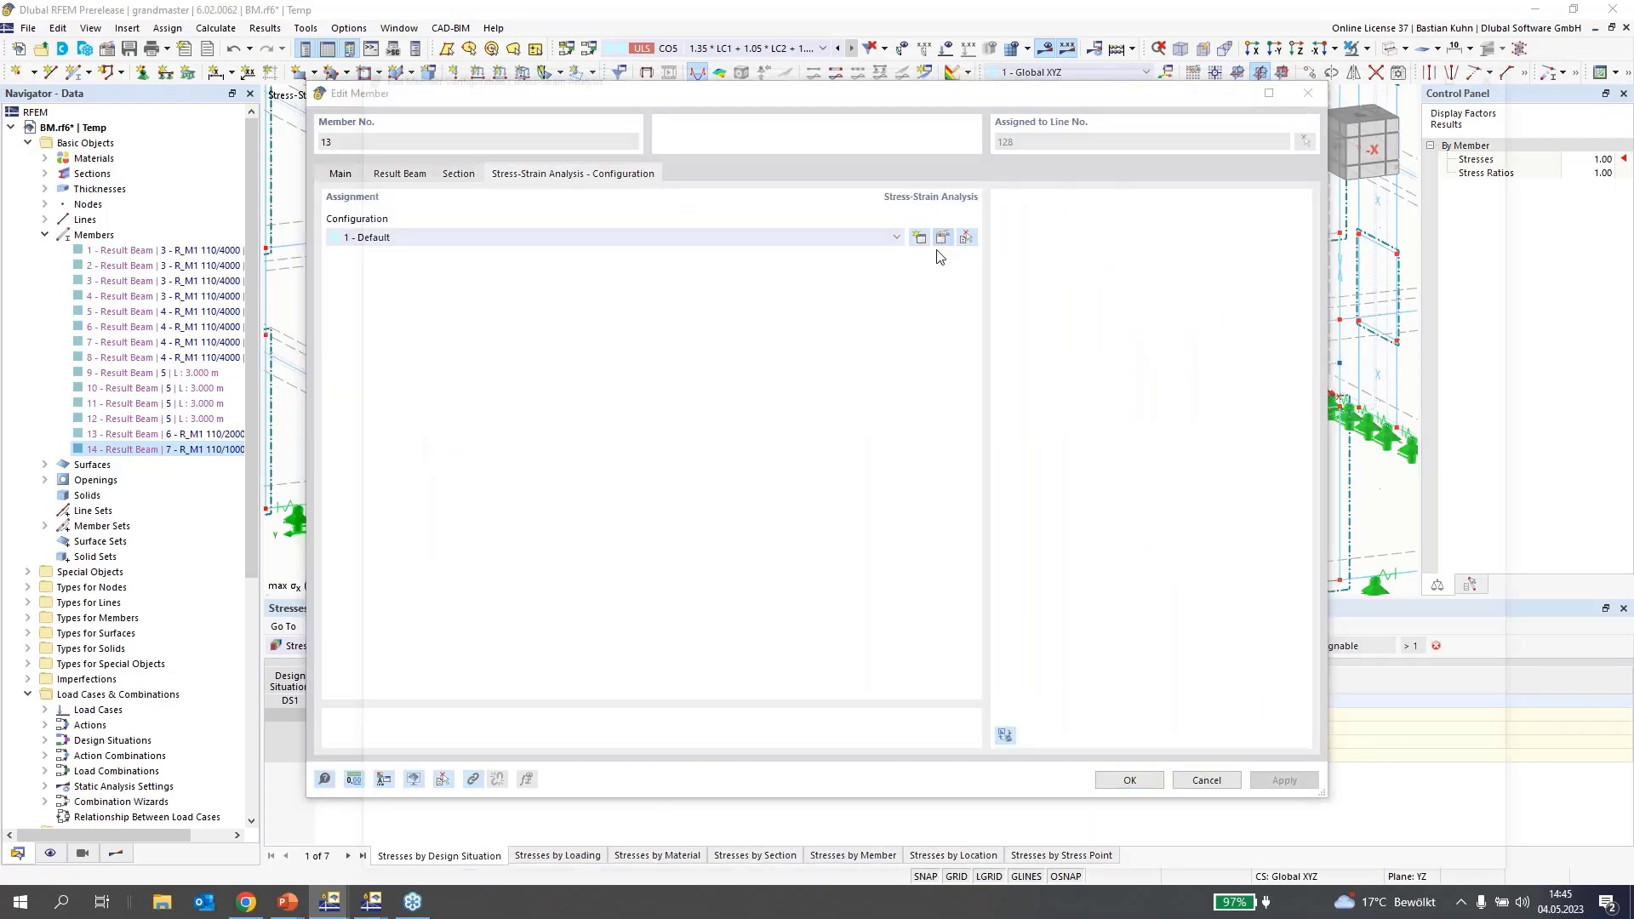
# - Activate the bending stress σx (My) with a user-defined limit of 240 N/mm² and accept the deletion of the existing stress-strain results
pyautogui.click(851, 260)
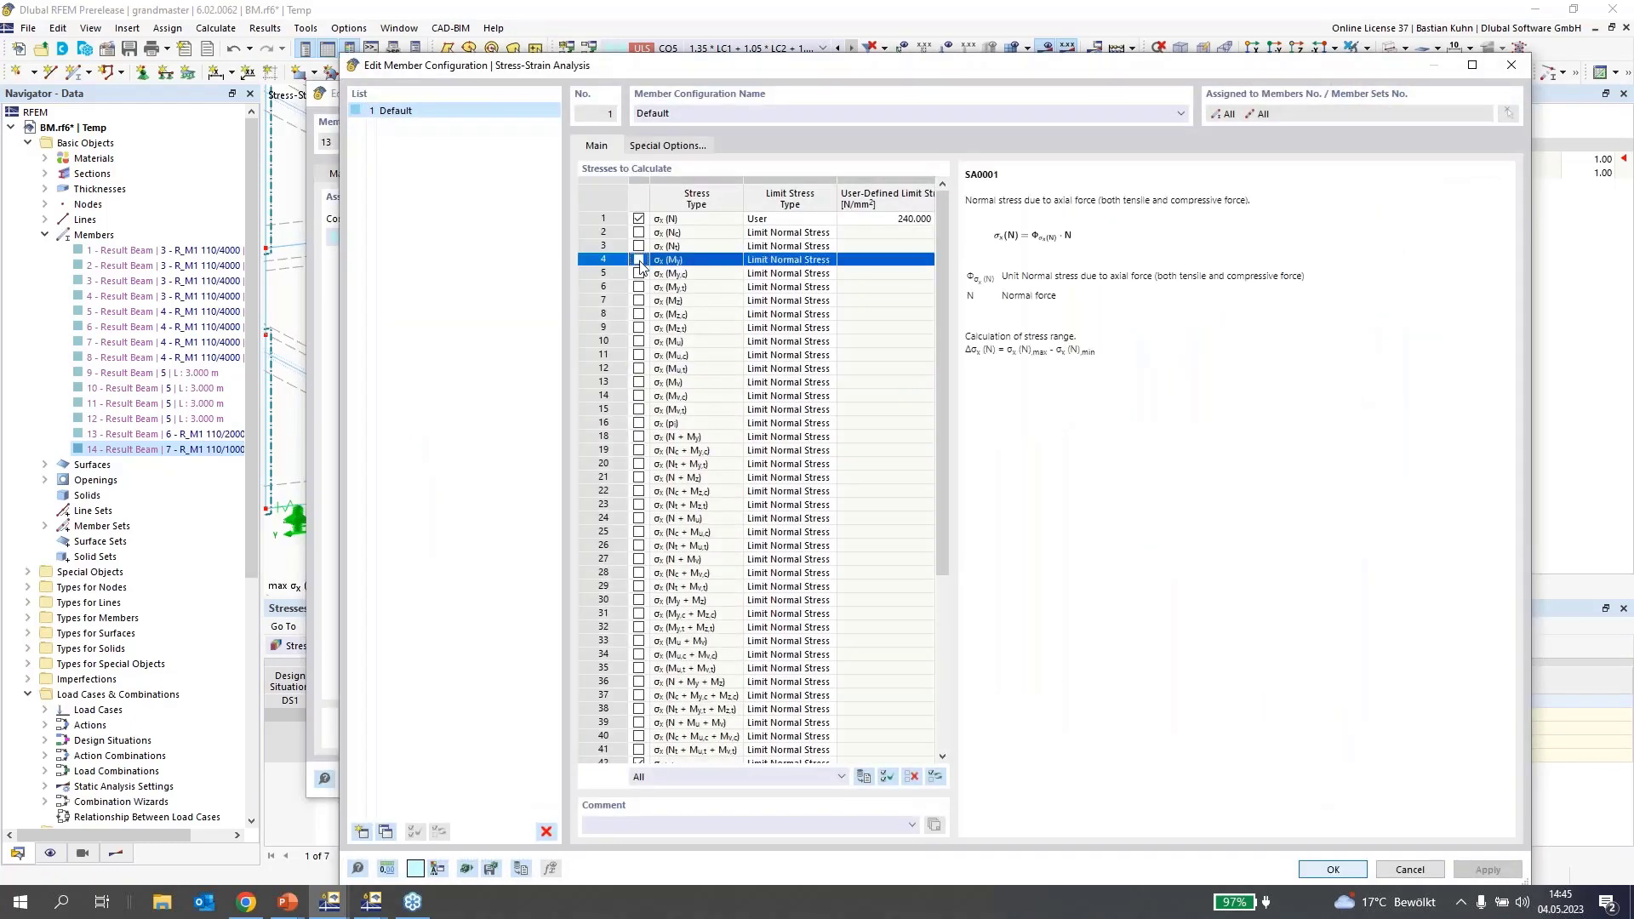
pyautogui.click(830, 262)
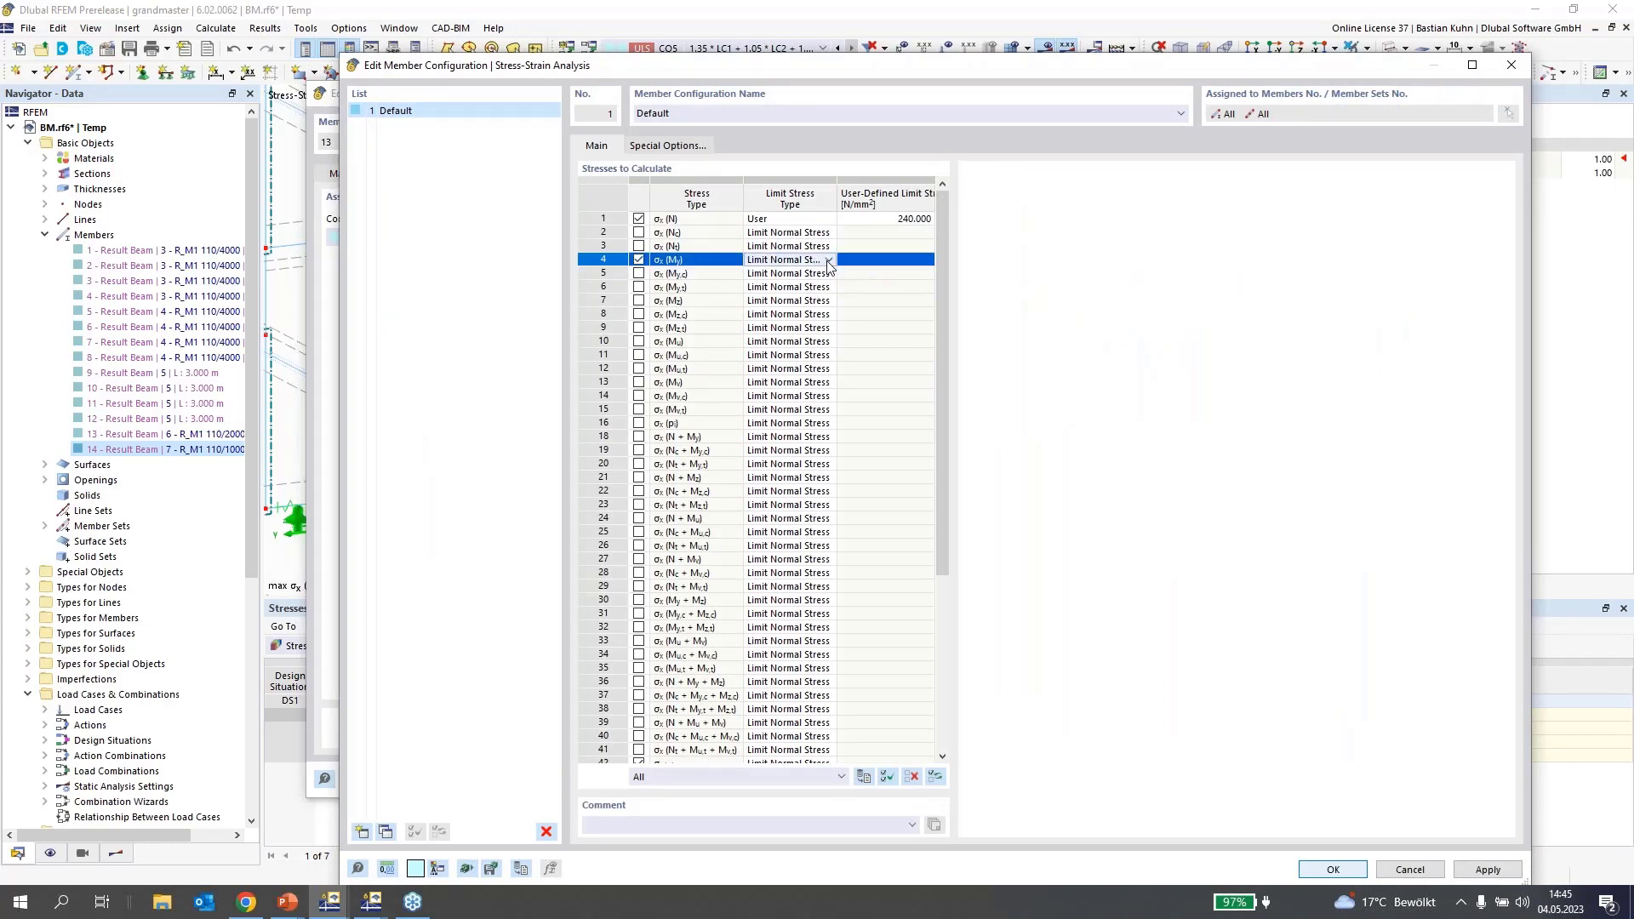
pyautogui.click(829, 260)
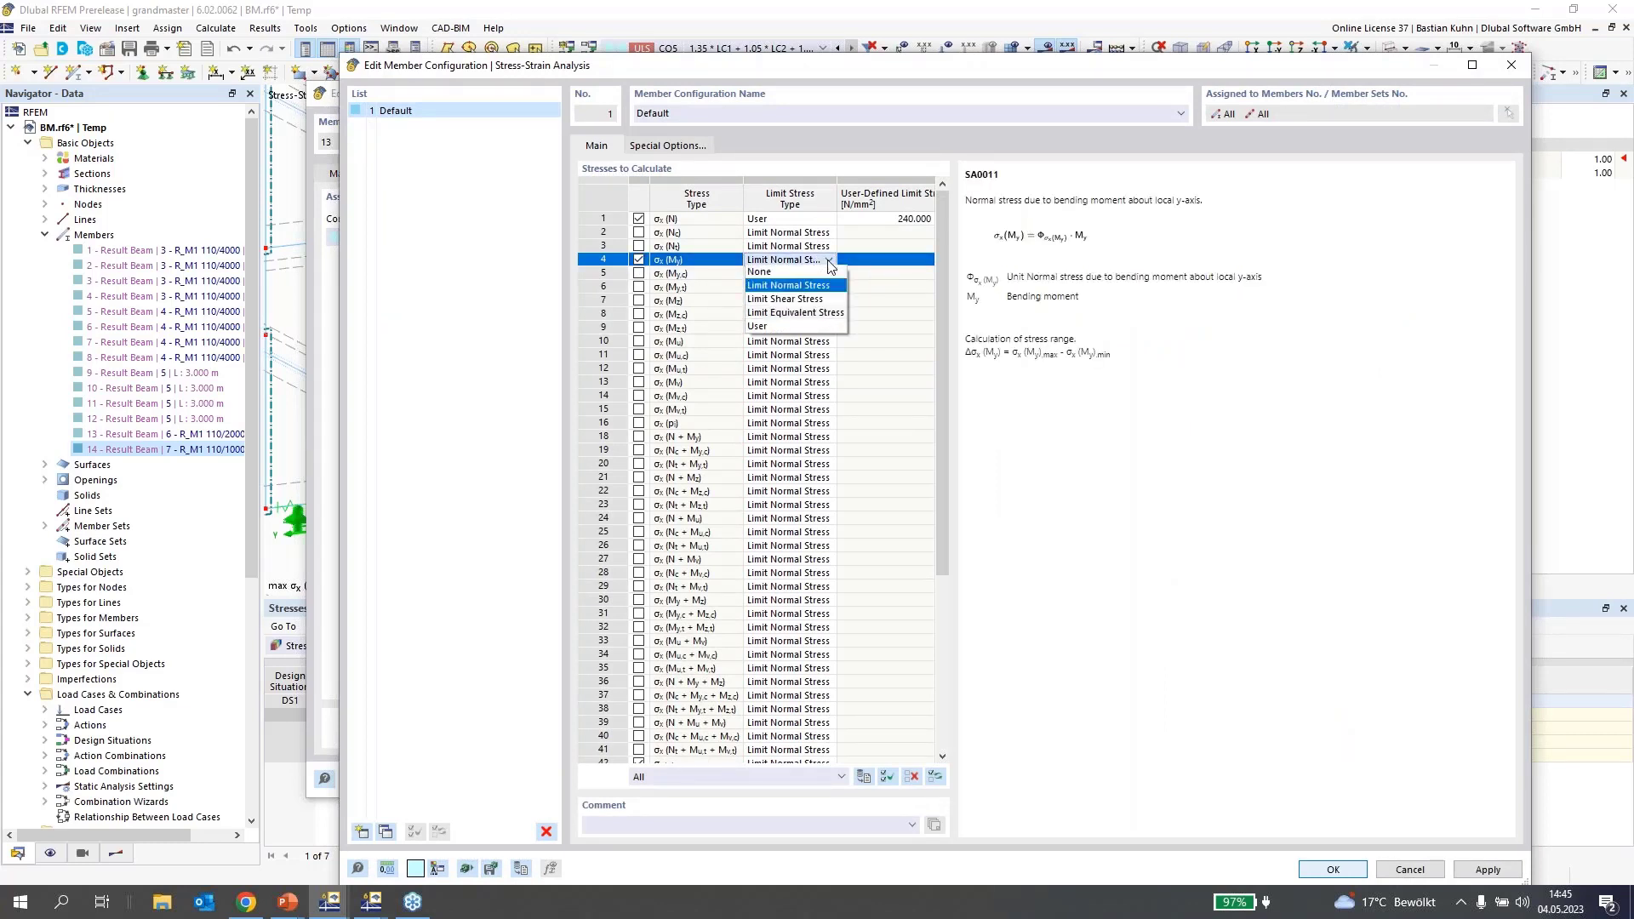
pyautogui.click(843, 155)
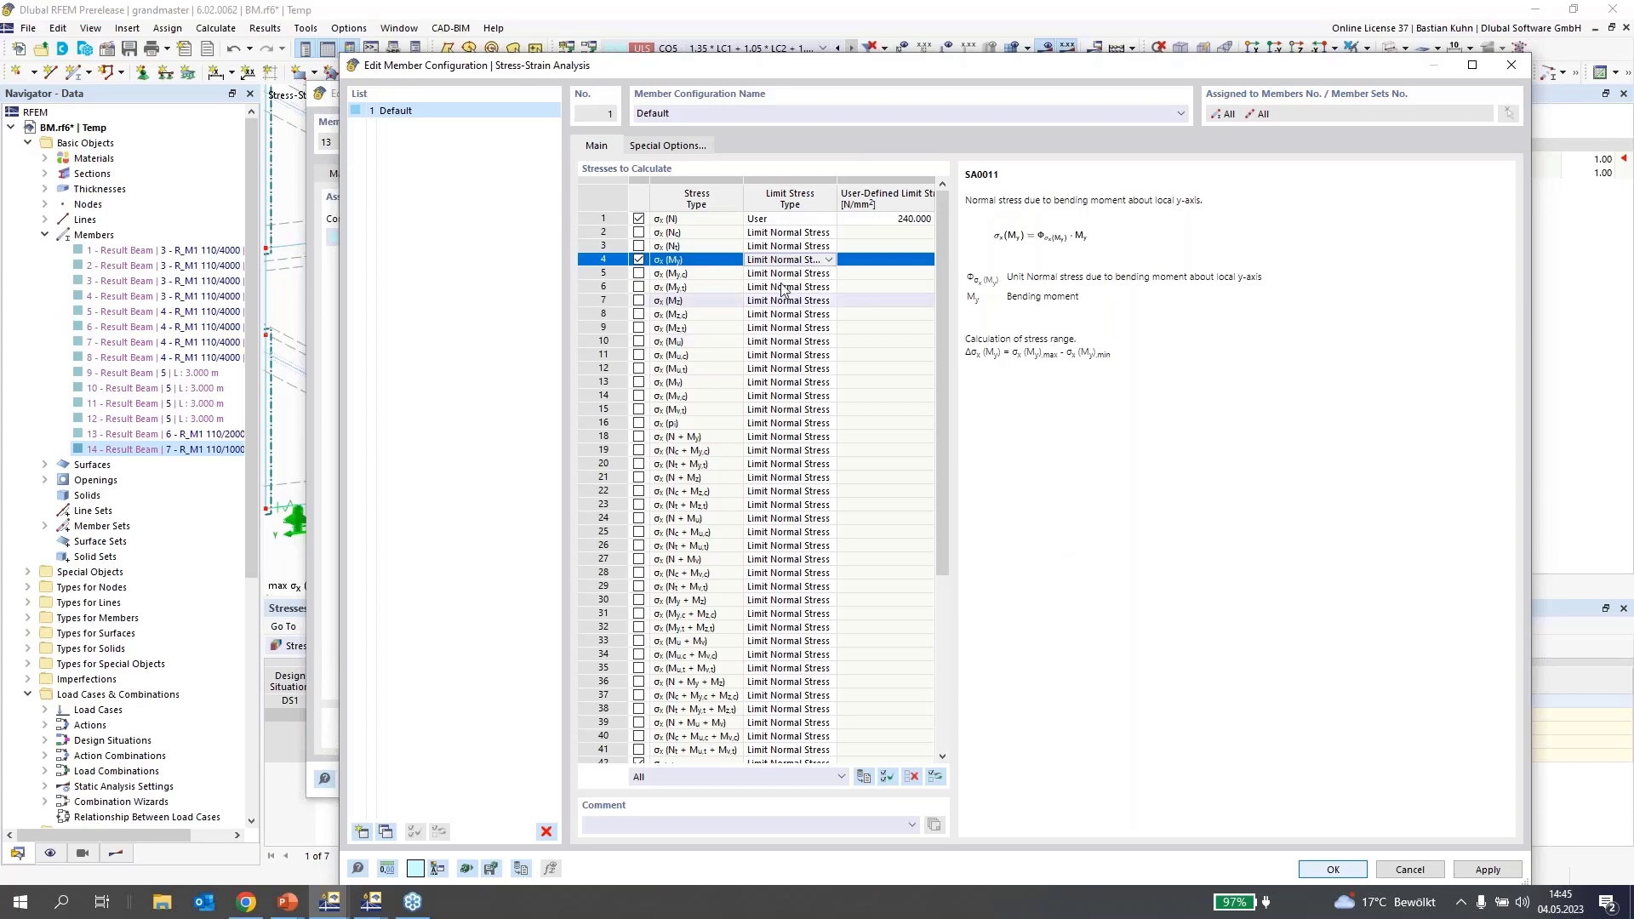
pyautogui.click(830, 260)
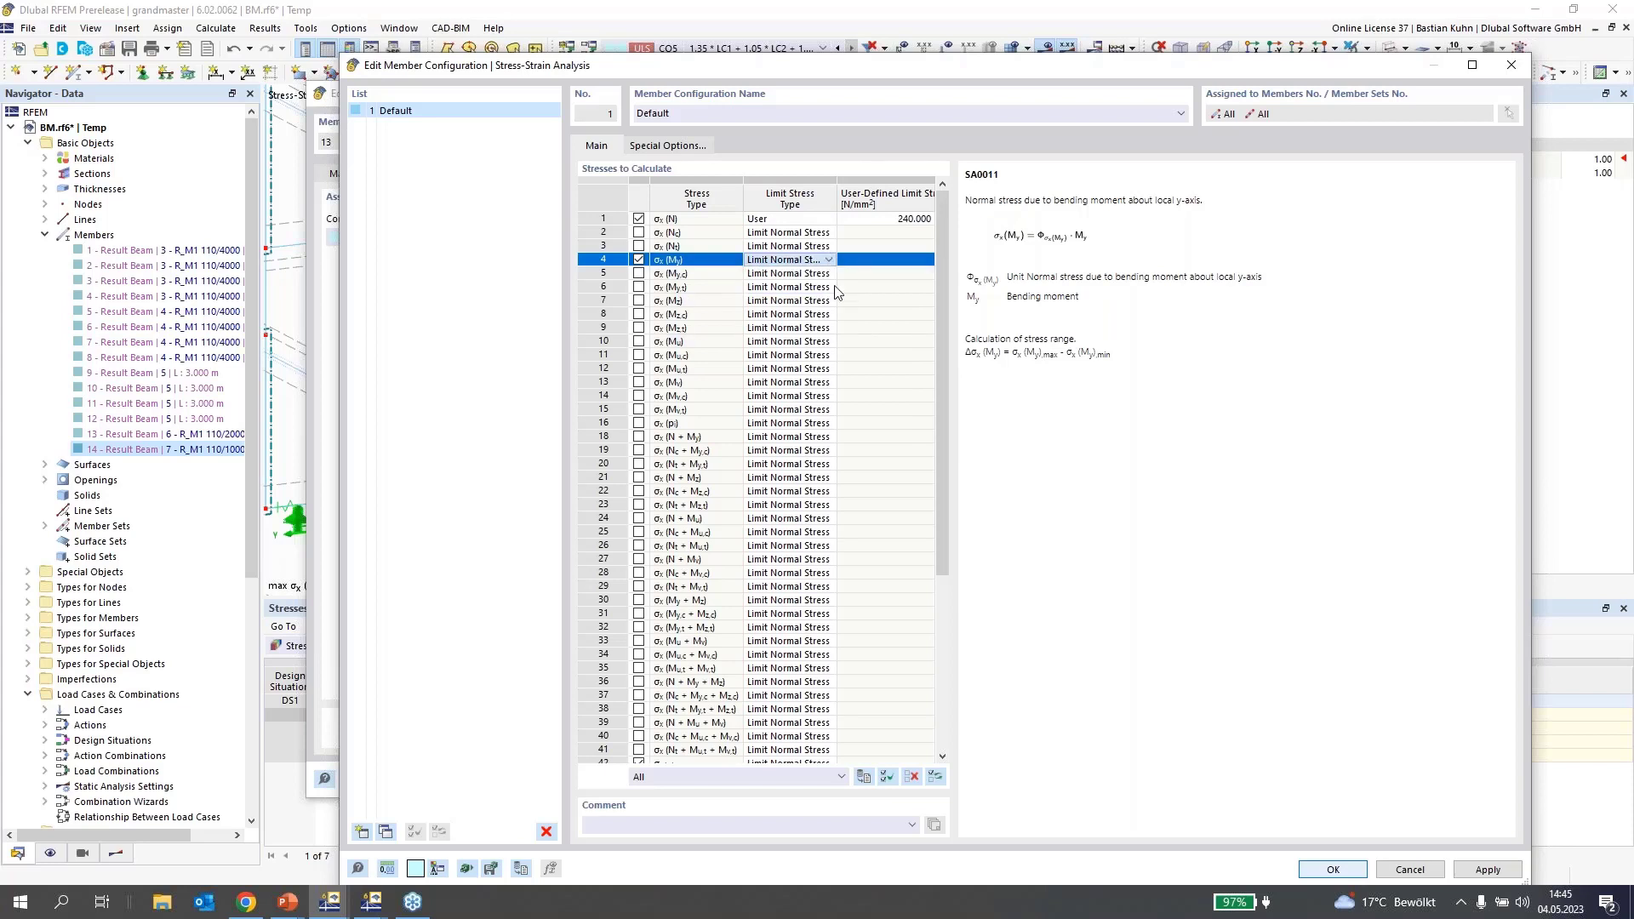
pyautogui.click(834, 287)
pyautogui.click(864, 260)
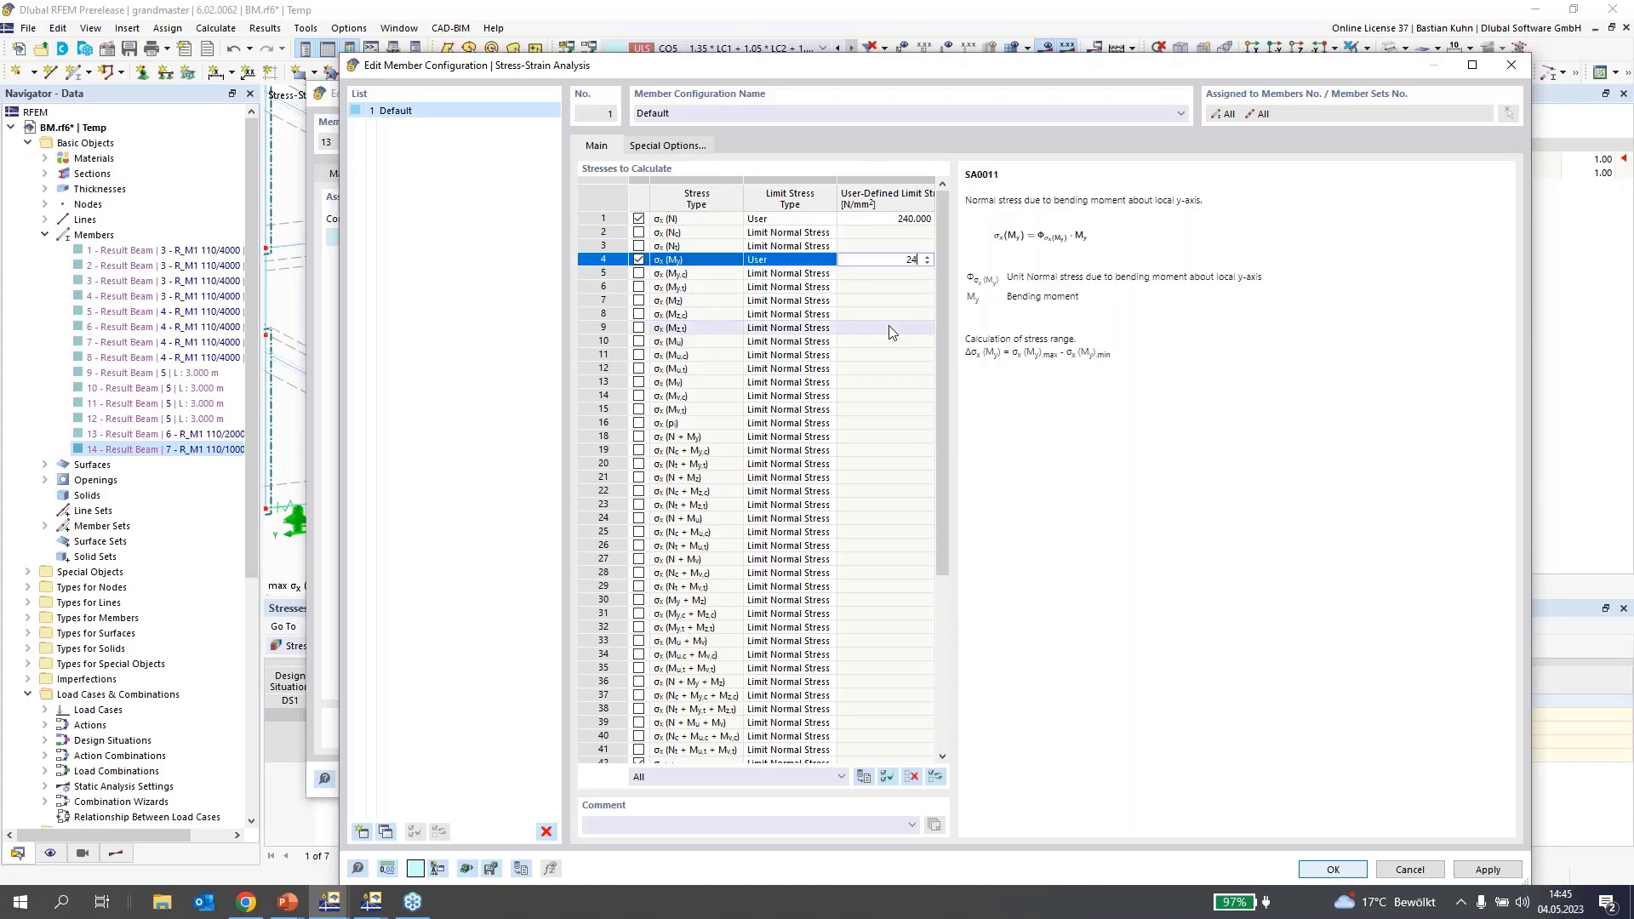
pyautogui.click(1326, 872)
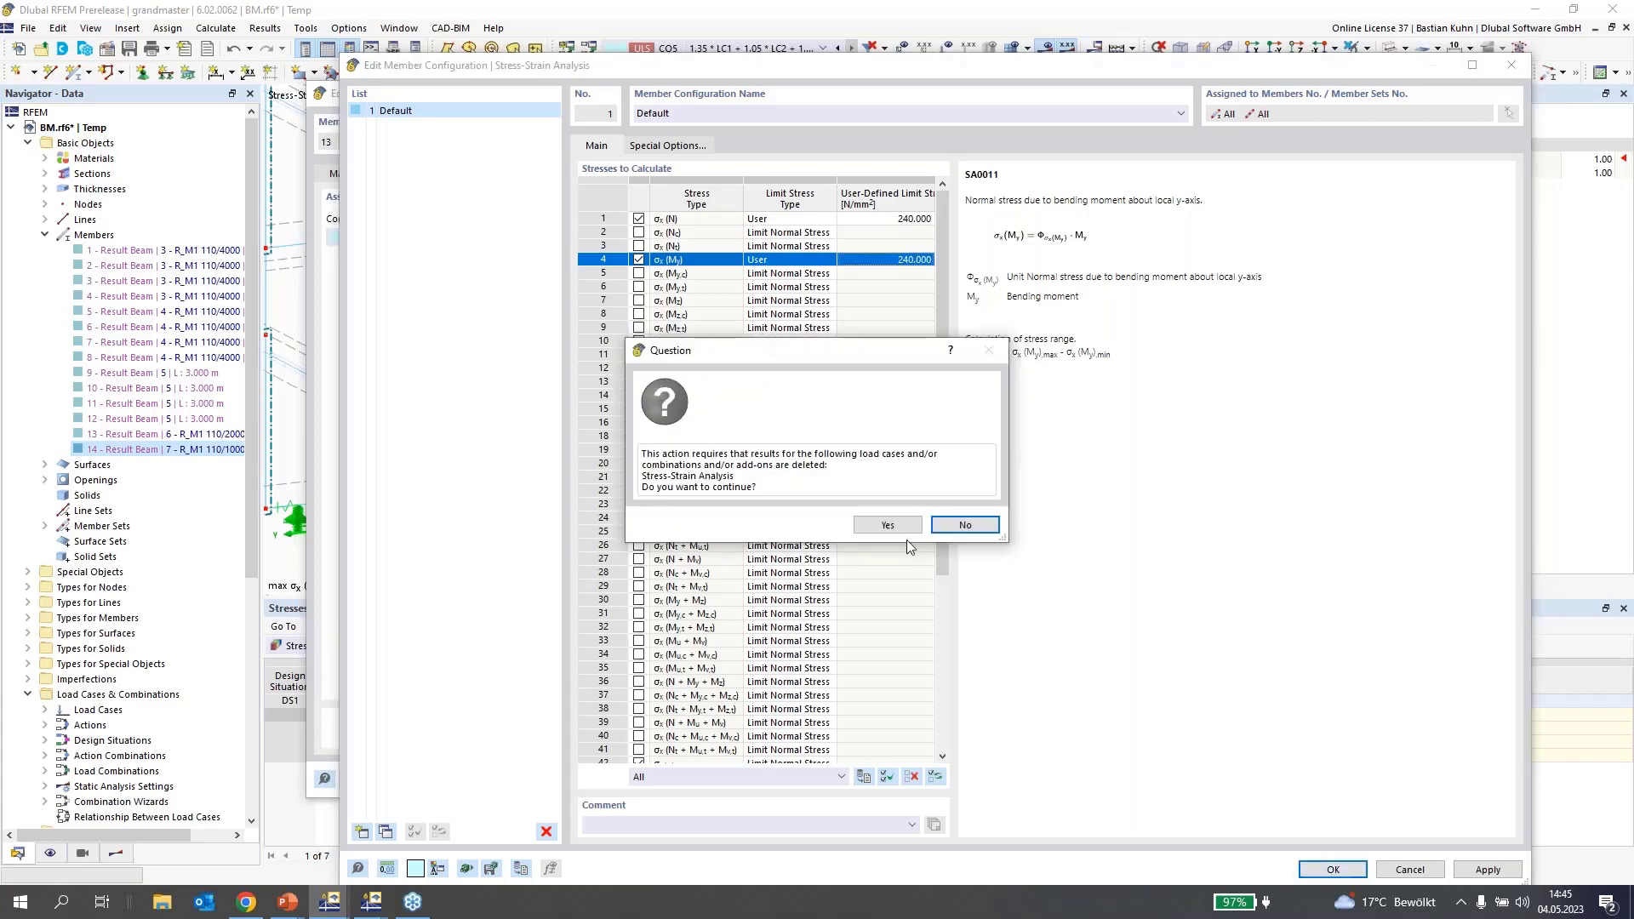
pyautogui.click(898, 525)
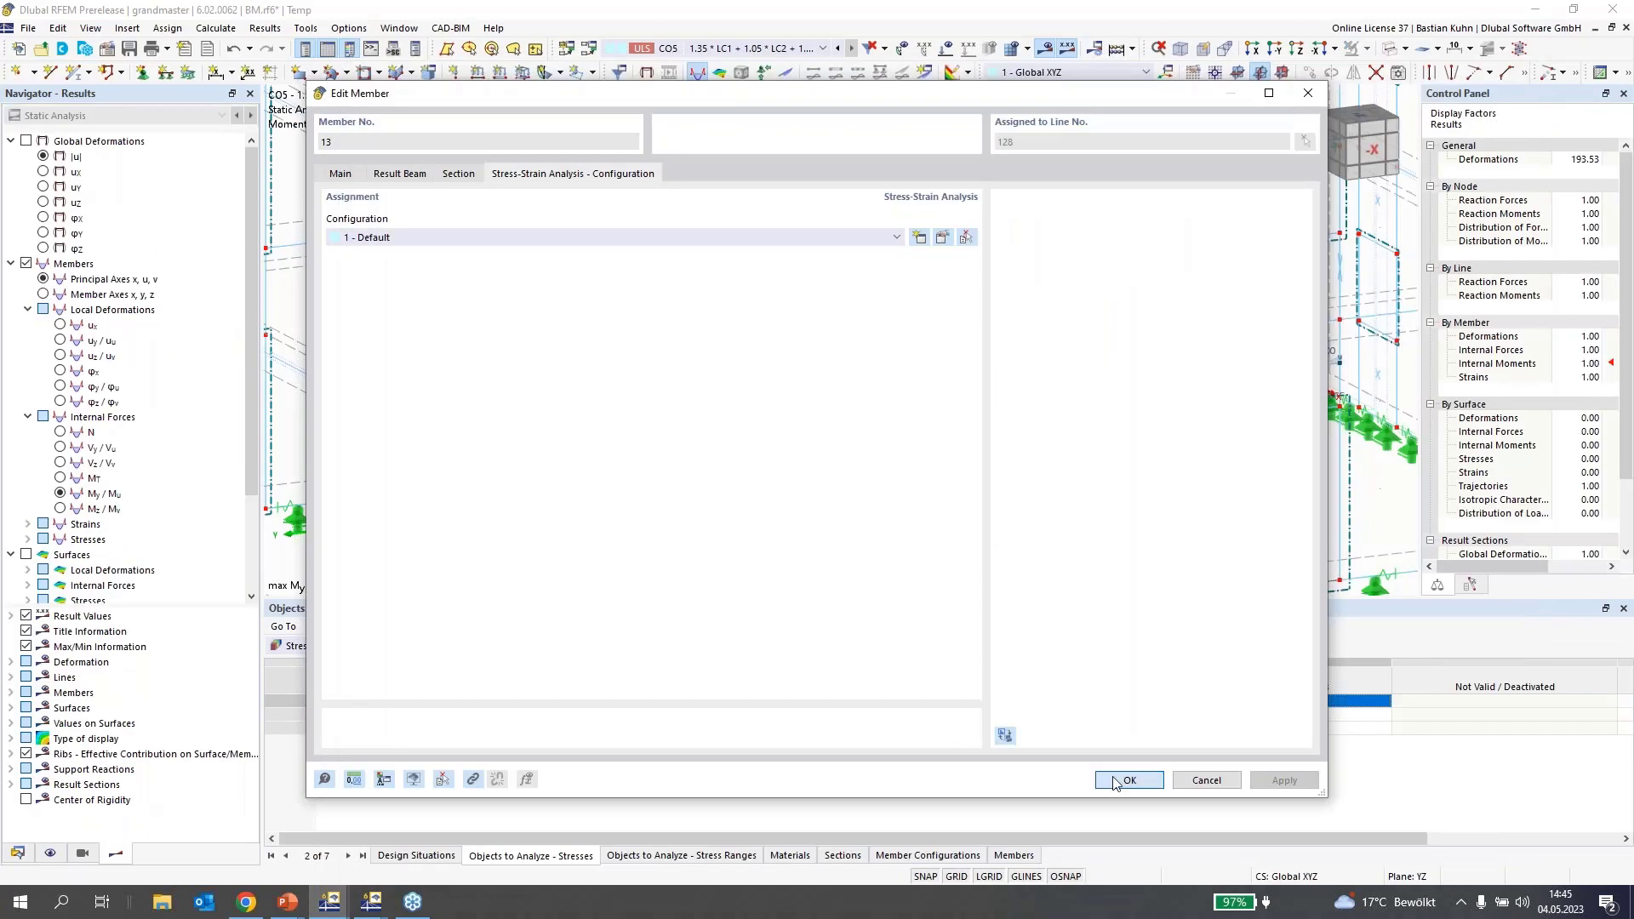
pyautogui.click(1116, 780)
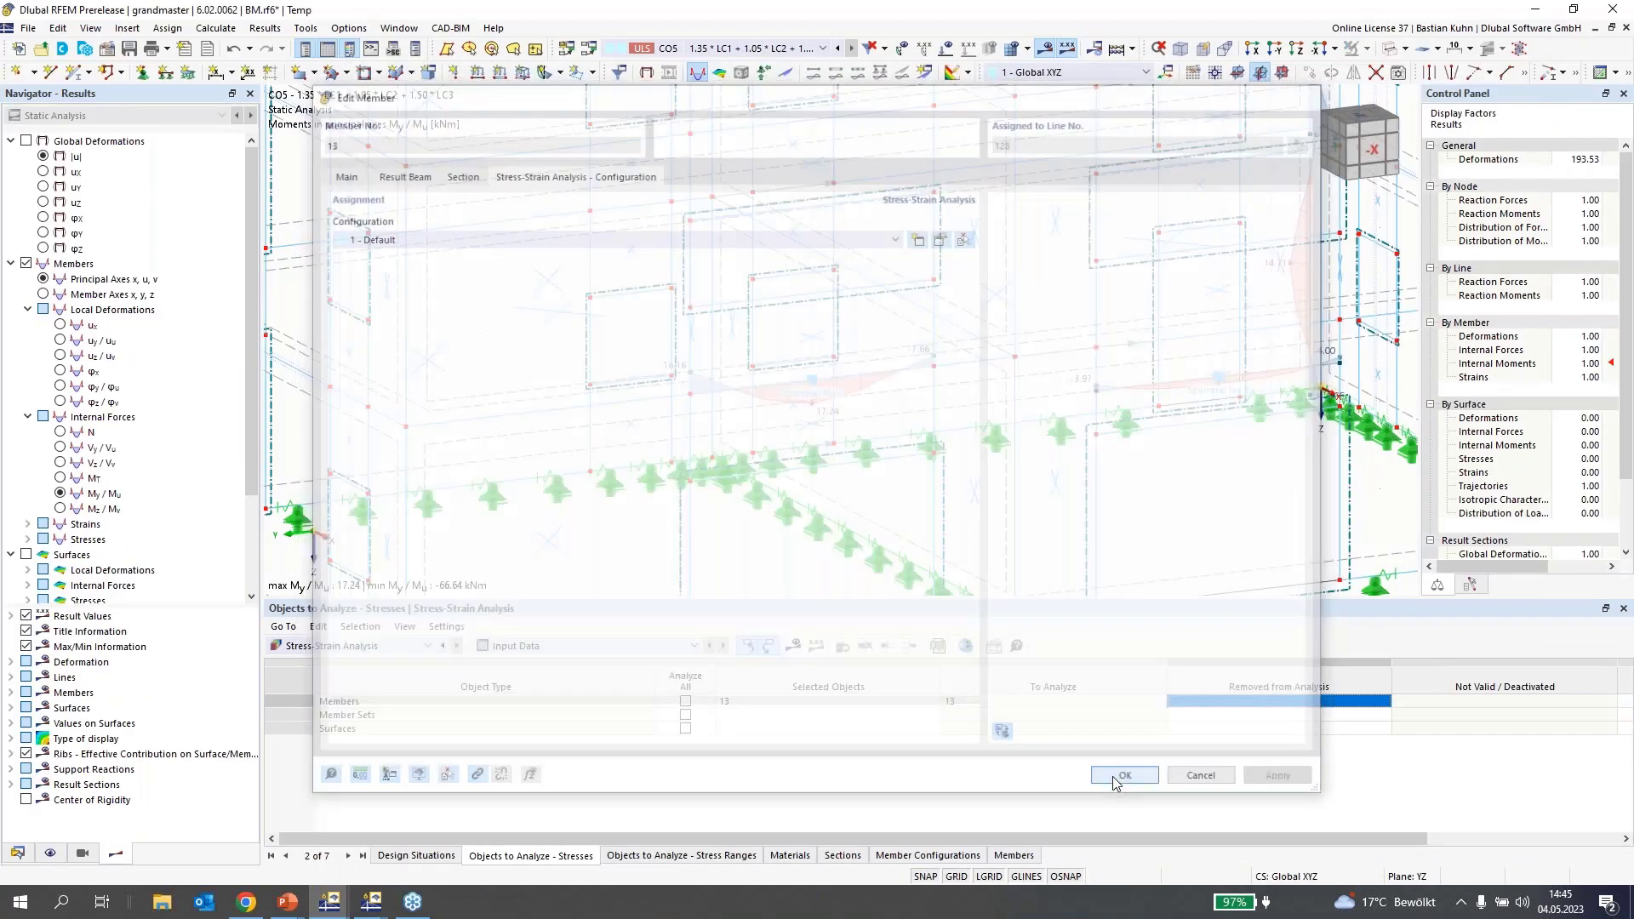
# - Rerun the Stress-Strain Analysis and check the σx (My) stress of member 13 in the Stresses on Members results
pyautogui.click(793, 647)
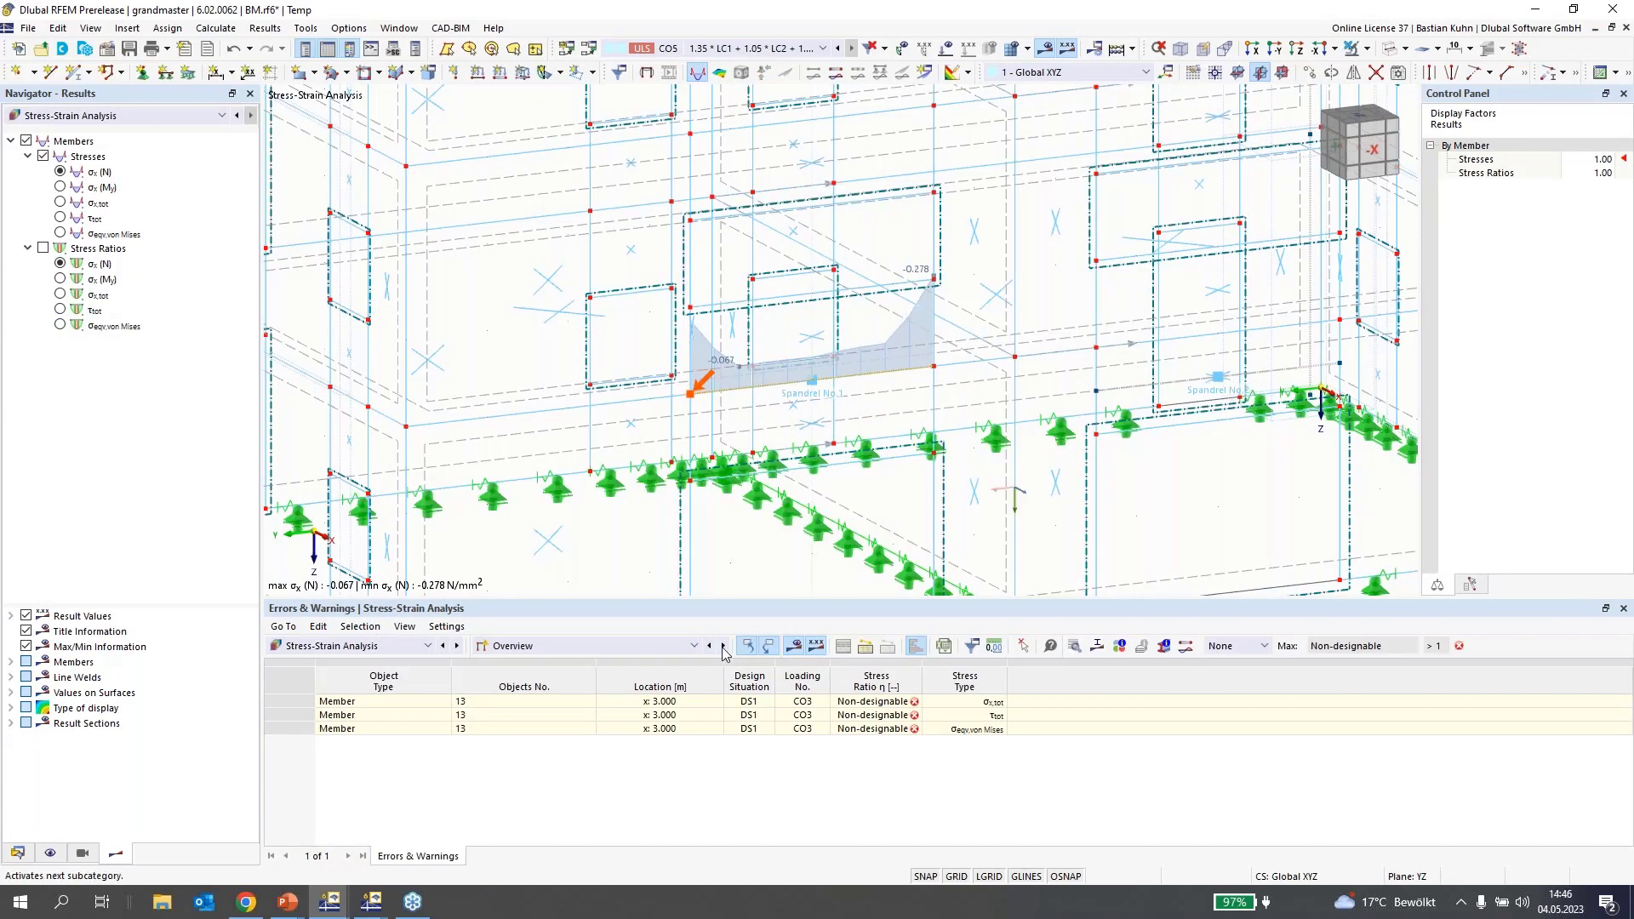
pyautogui.click(738, 729)
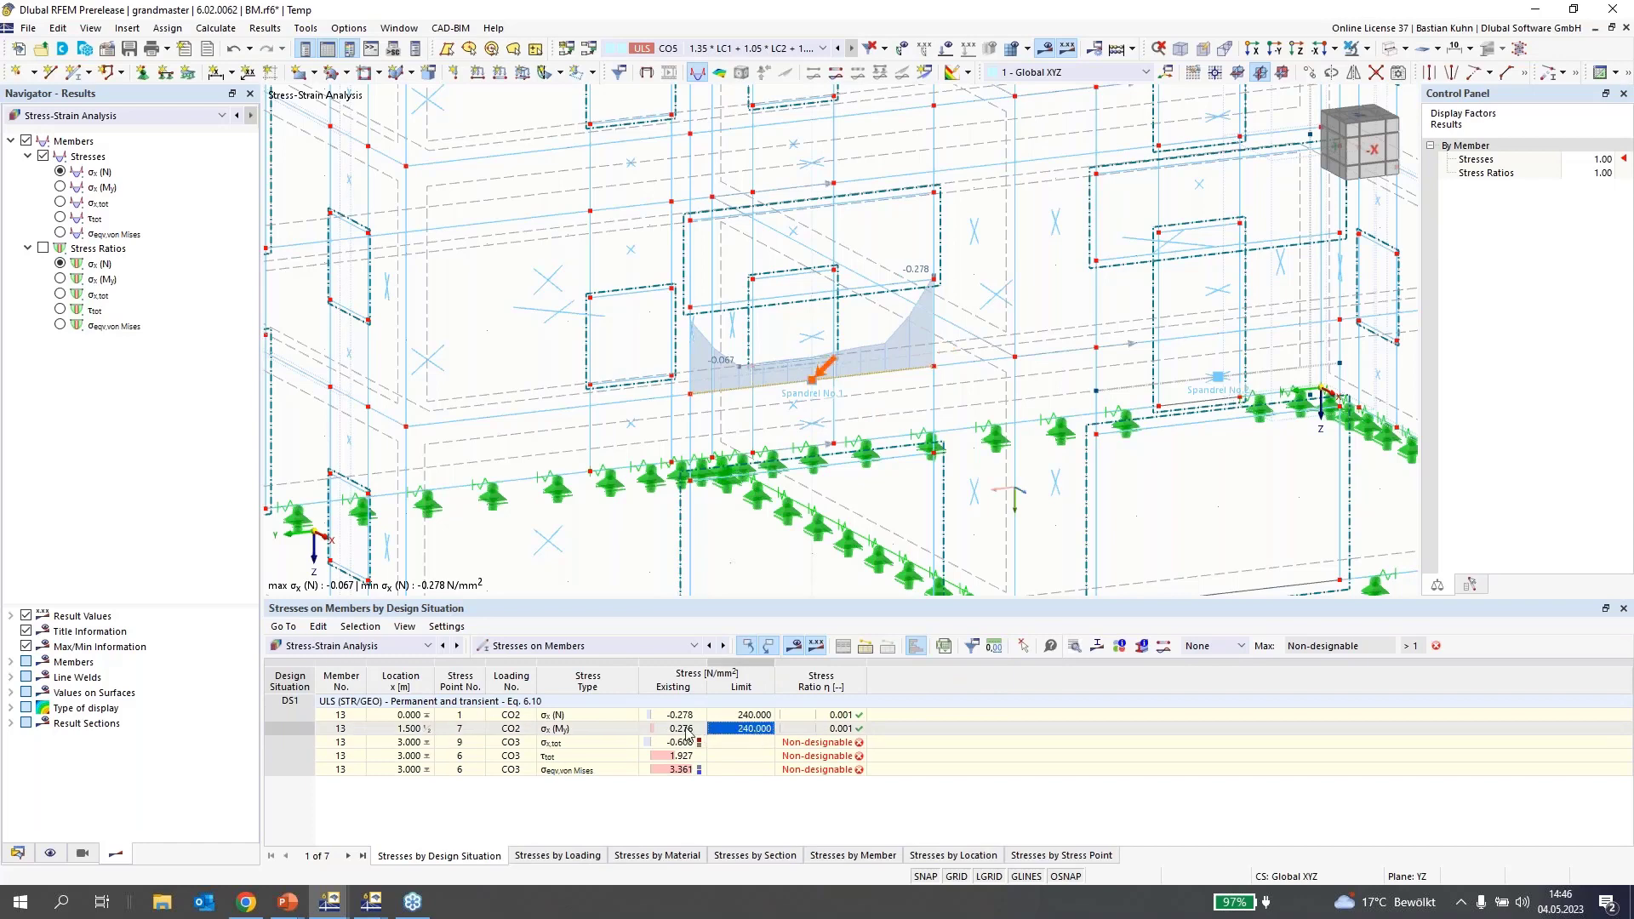
pyautogui.click(678, 731)
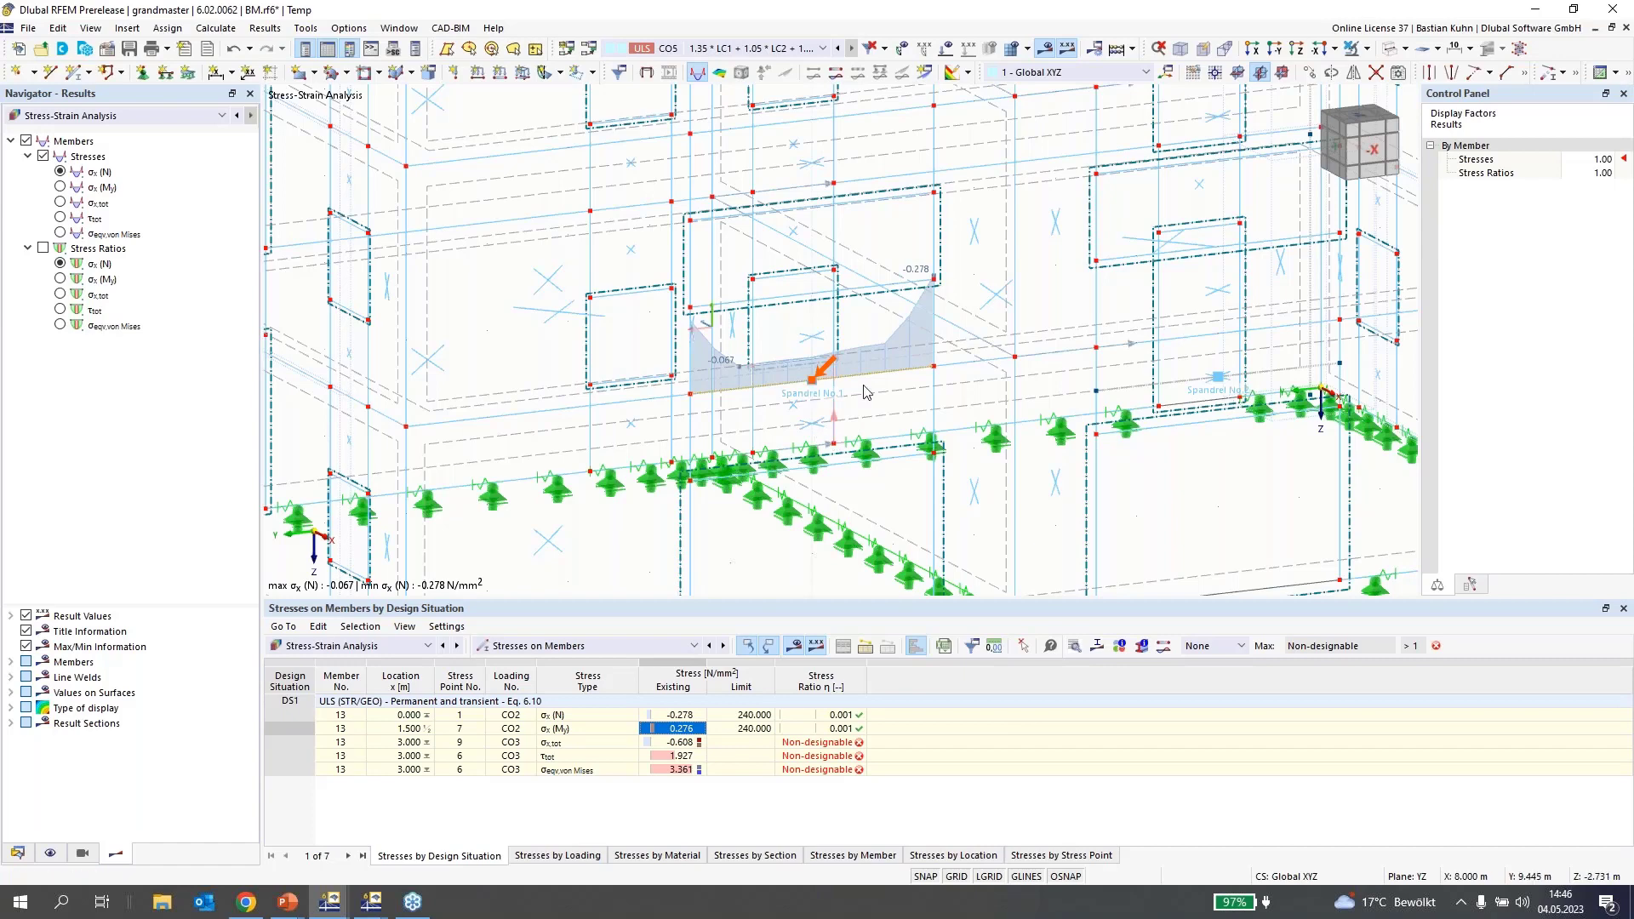
pyautogui.scroll(-3, 866, 391)
pyautogui.scroll(-2, 866, 392)
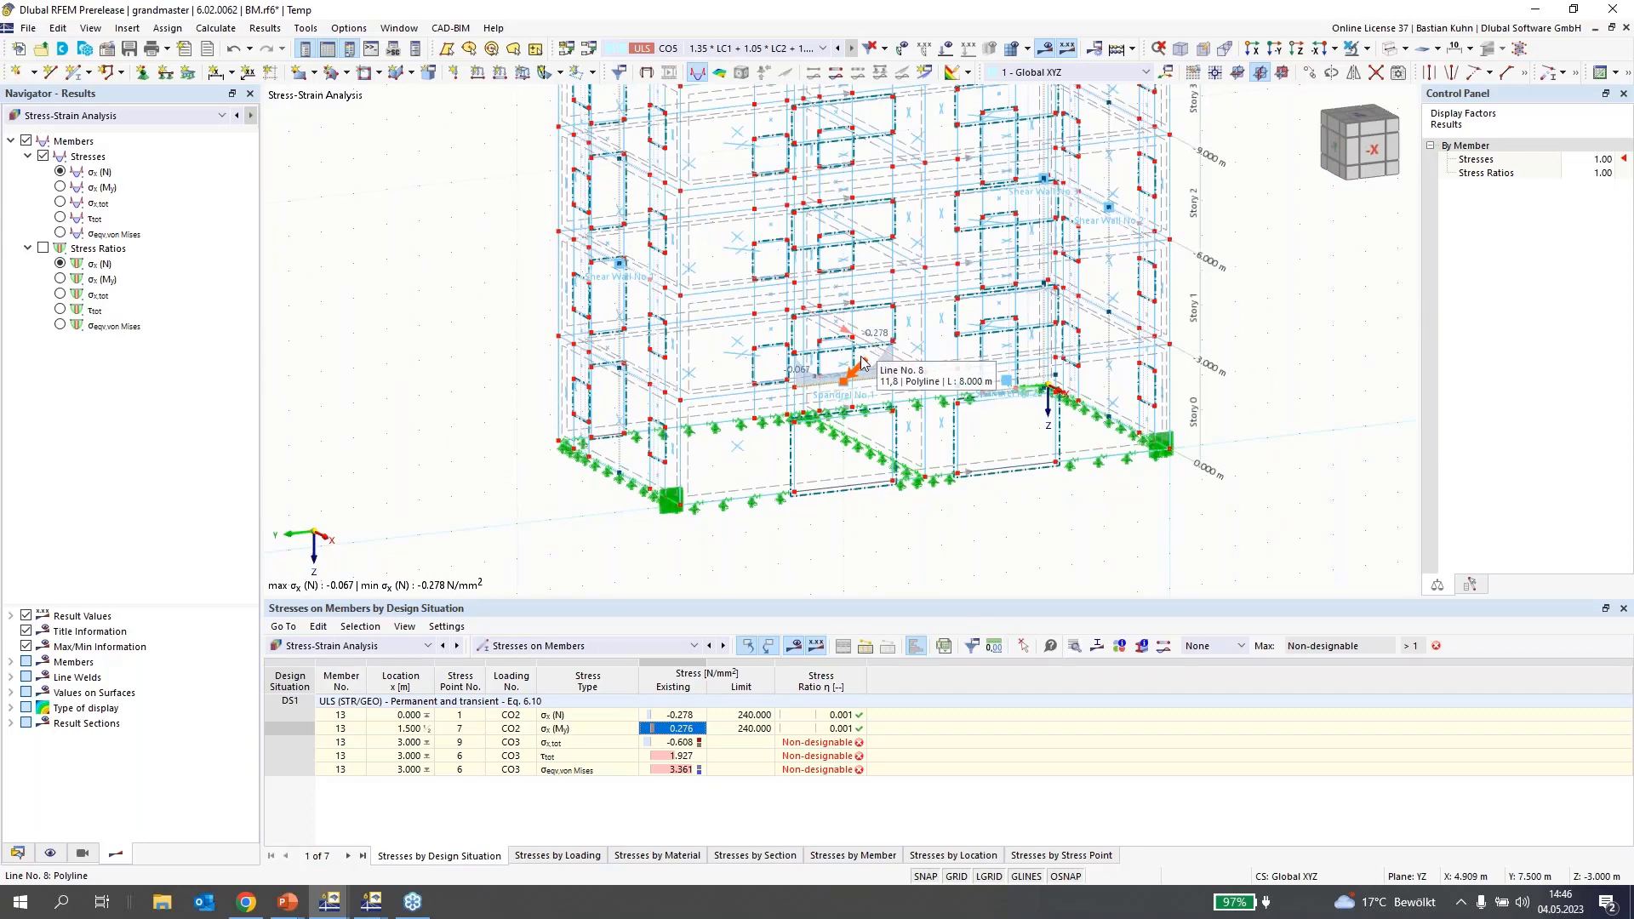
pyautogui.hotkey('alt', 'Tab')
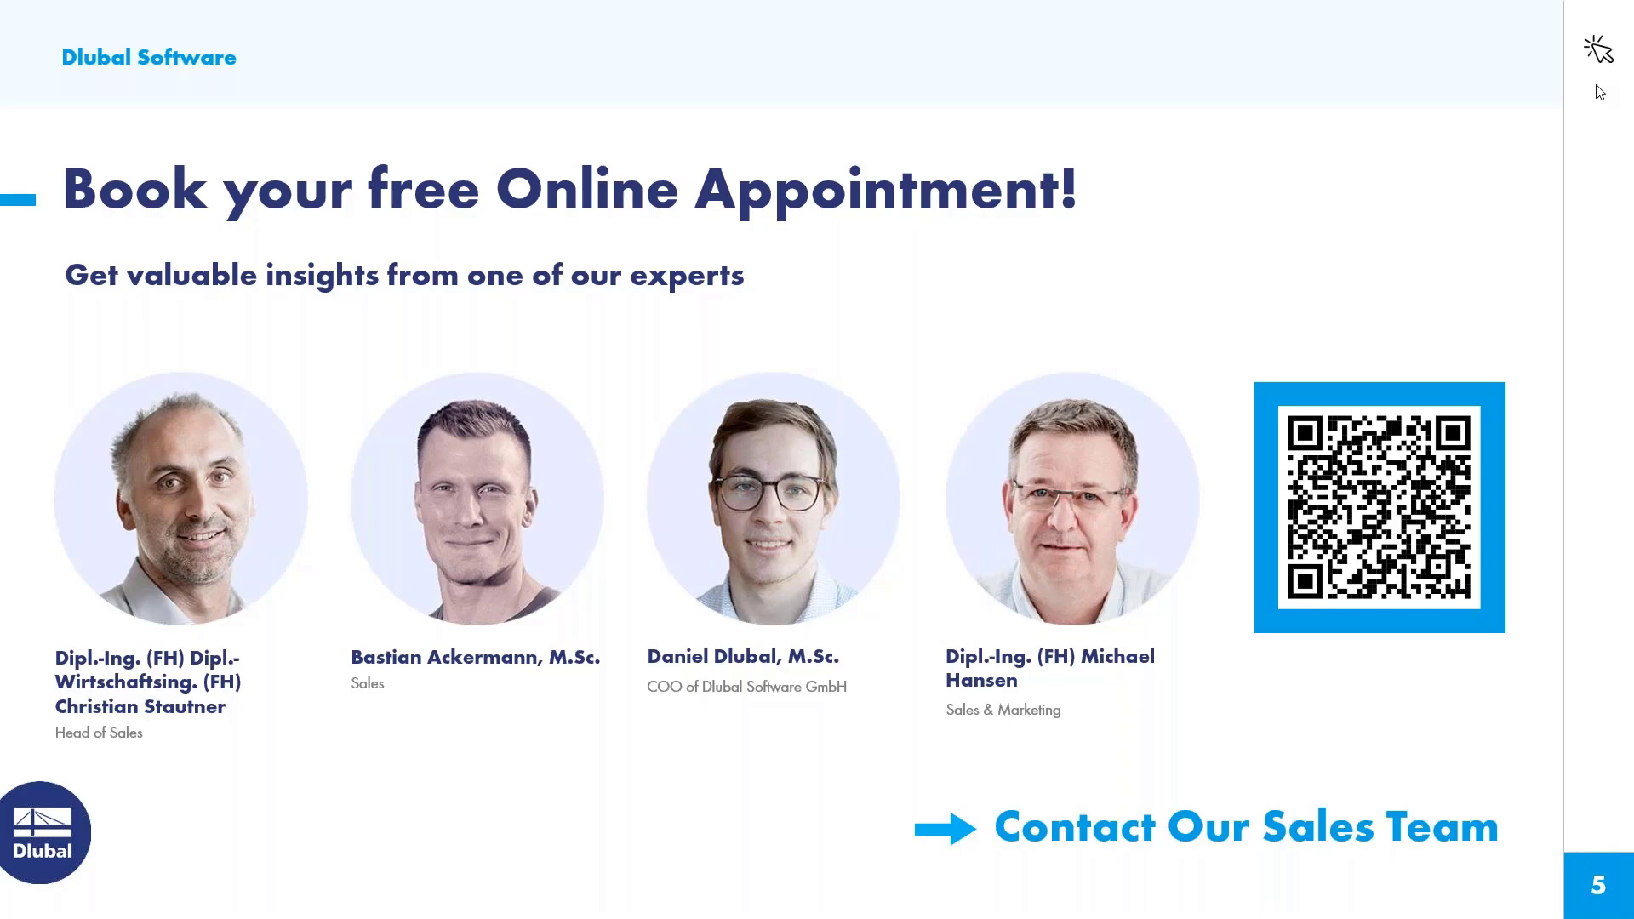
pyautogui.moveTo(1598, 85); pyautogui.dragTo(664, 55)
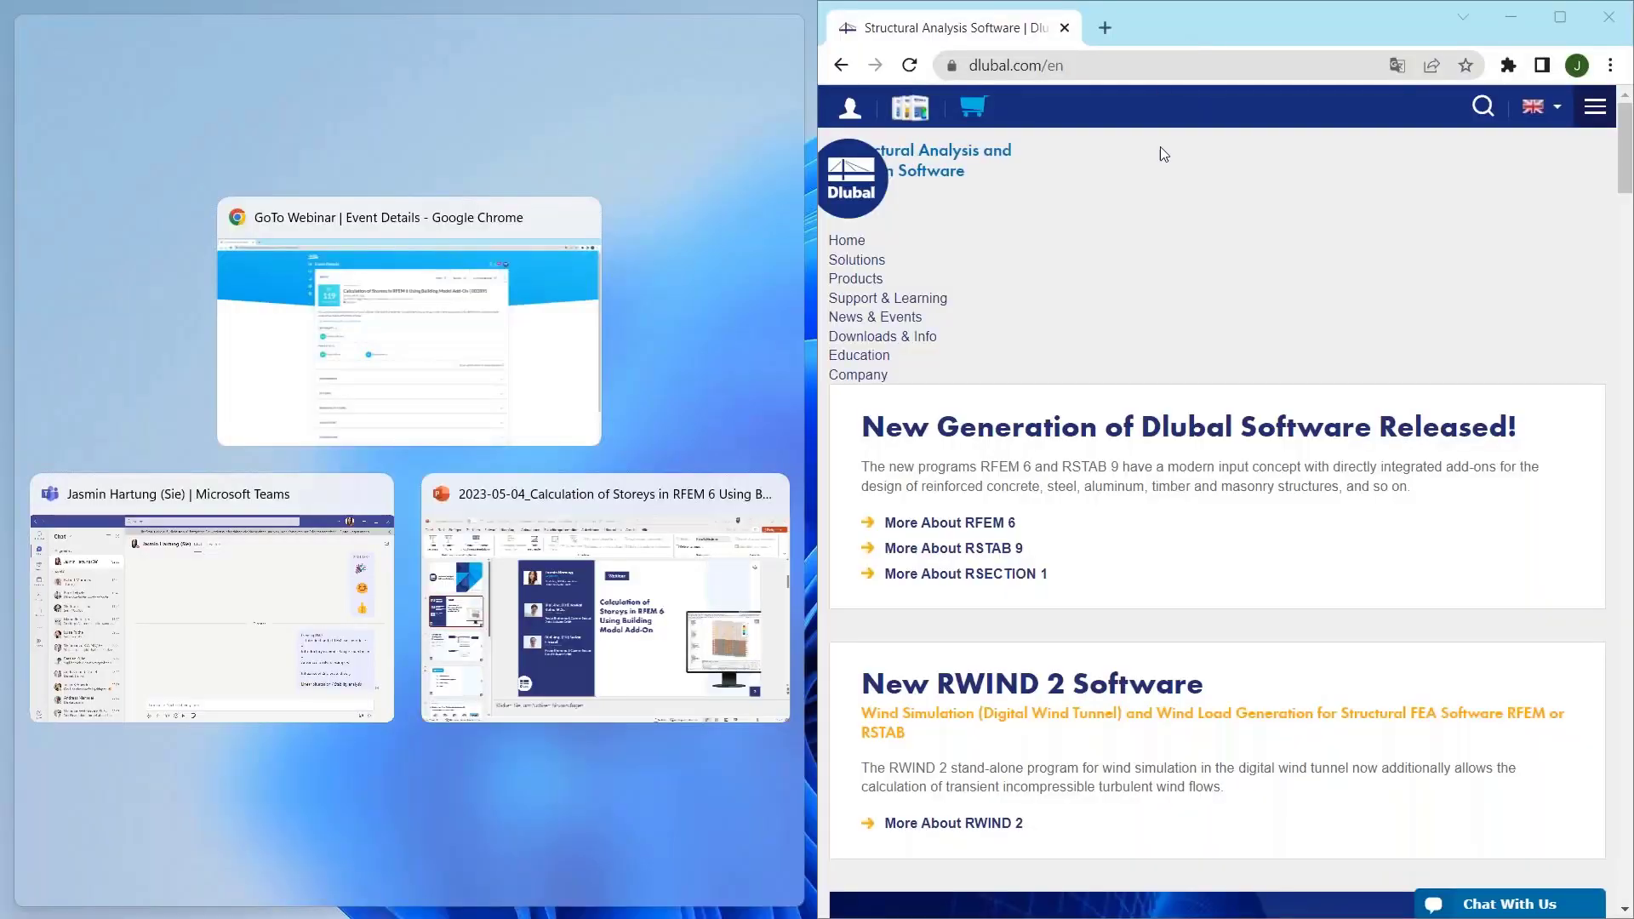
# - Maximize the browser window with the Dlubal website and open its Webinars page from the events section
pyautogui.click(1159, 206)
pyautogui.moveTo(1224, 28); pyautogui.dragTo(121, 2)
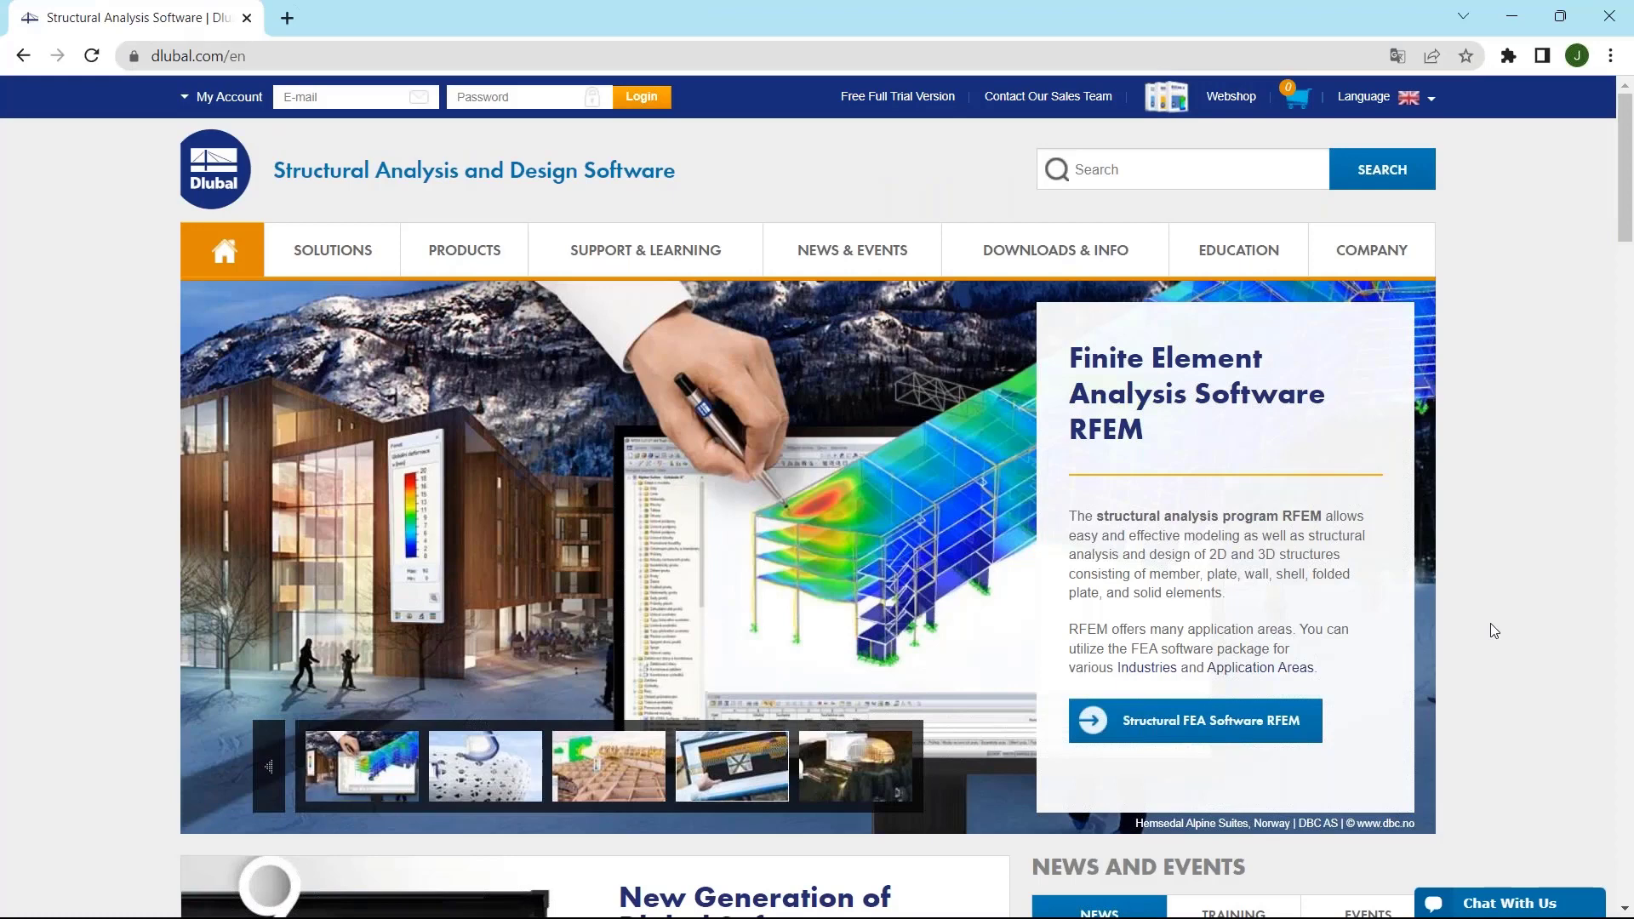
pyautogui.moveTo(837, 264)
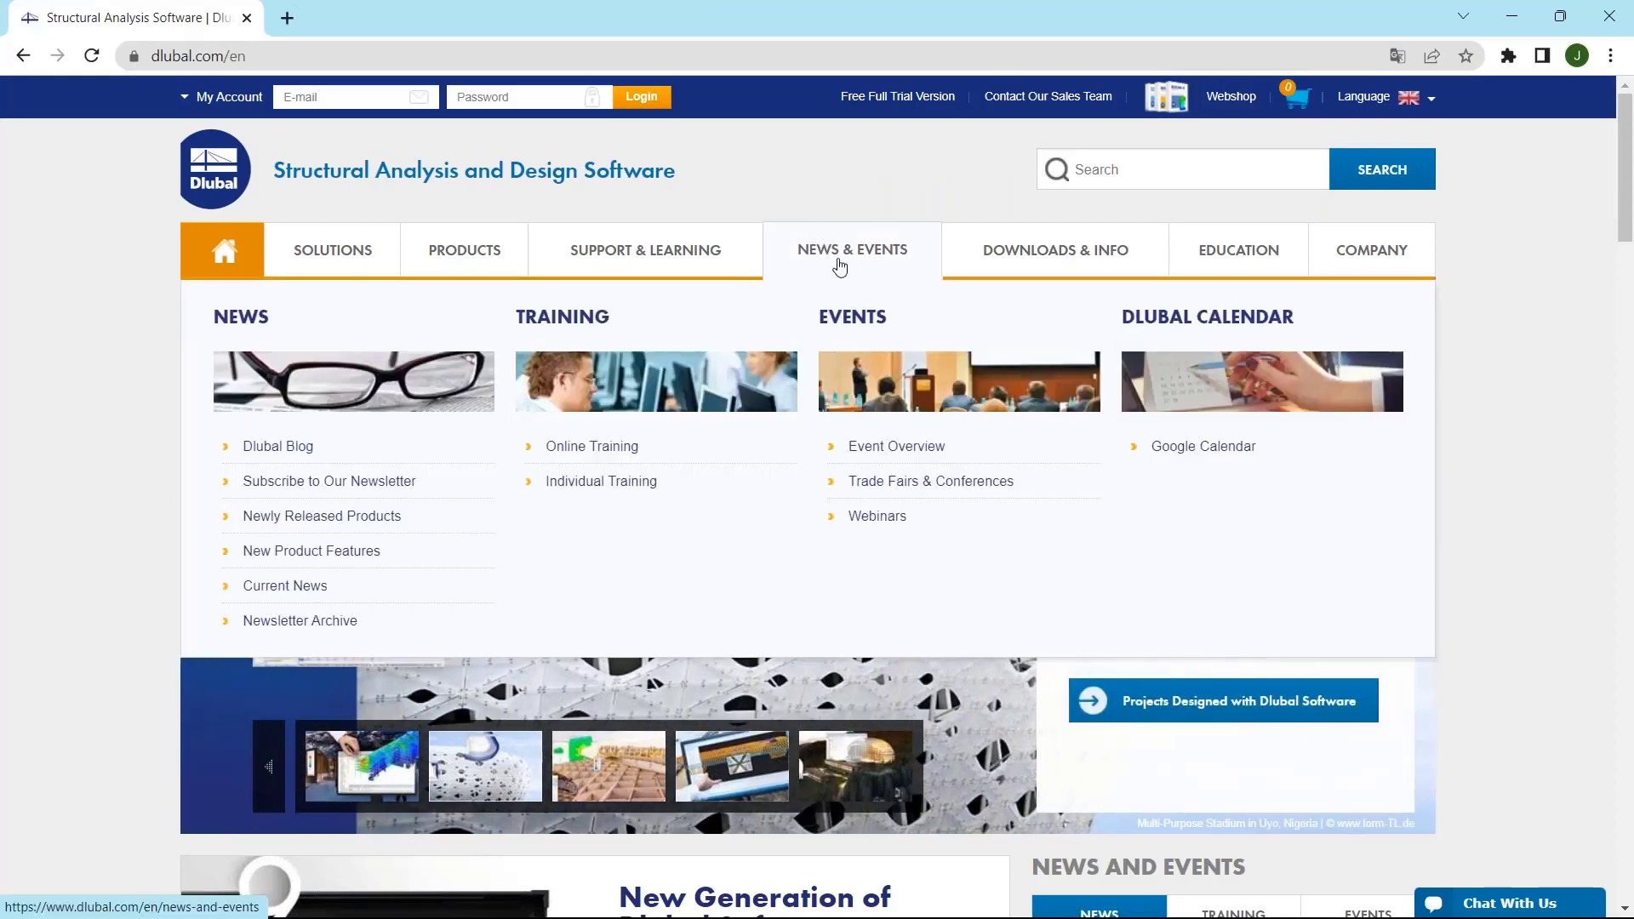
pyautogui.click(878, 517)
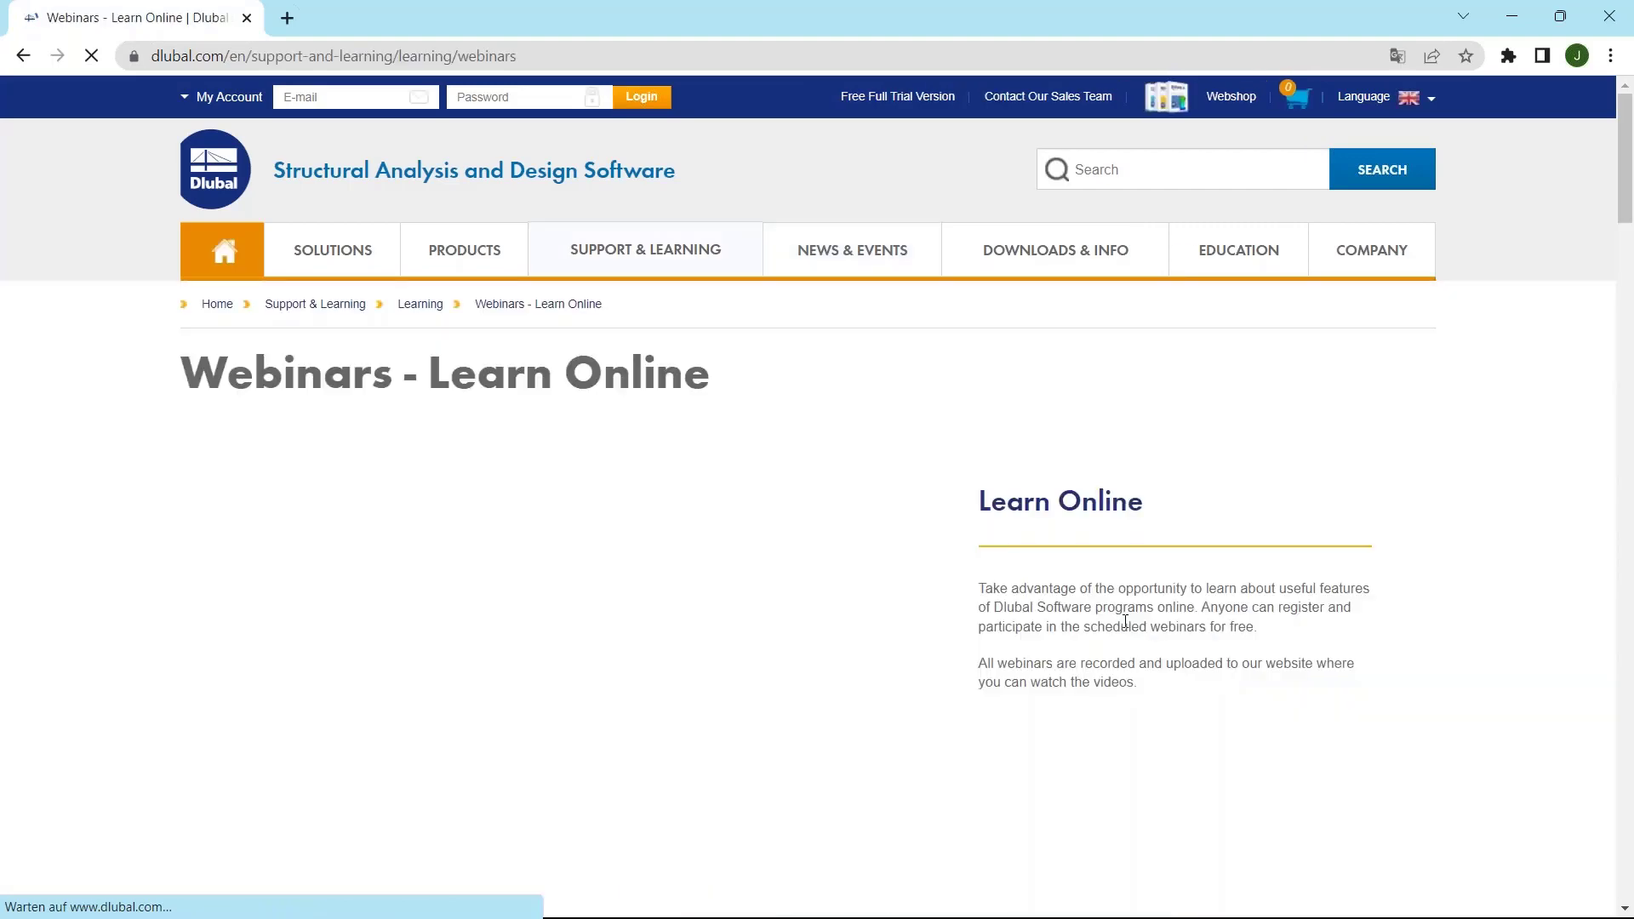
# - Look through the webinar list and open the page "Calculation of Storeys in RFEM 6 Using Building Model Add-On"
pyautogui.scroll(-1, 906, 546)
pyautogui.scroll(-7, 906, 546)
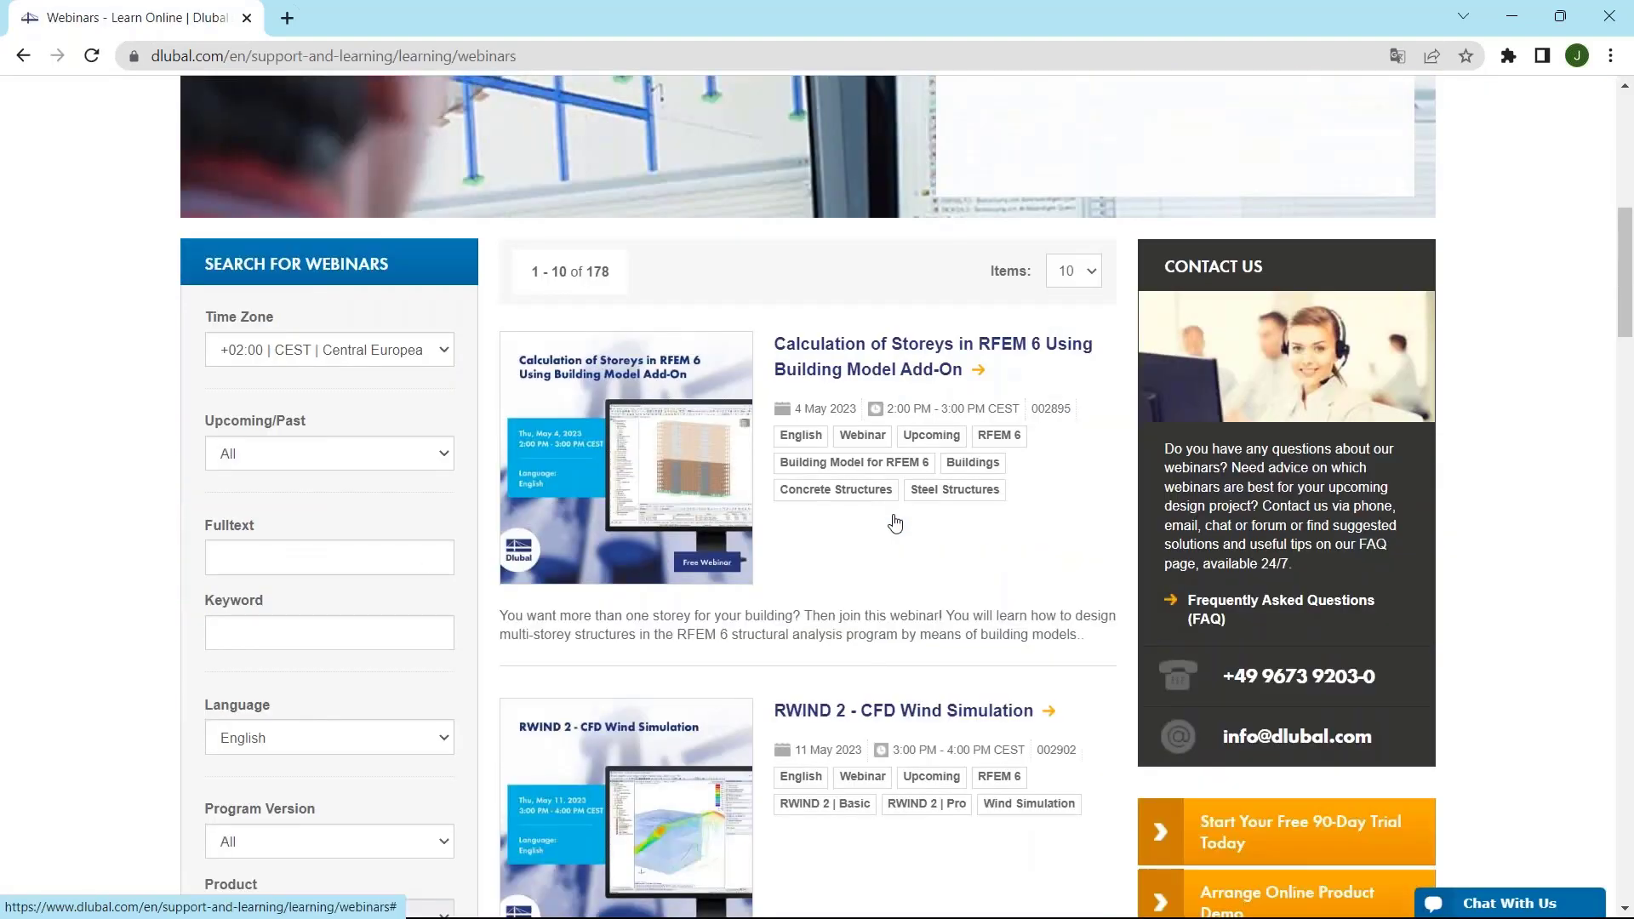
pyautogui.scroll(-2, 735, 435)
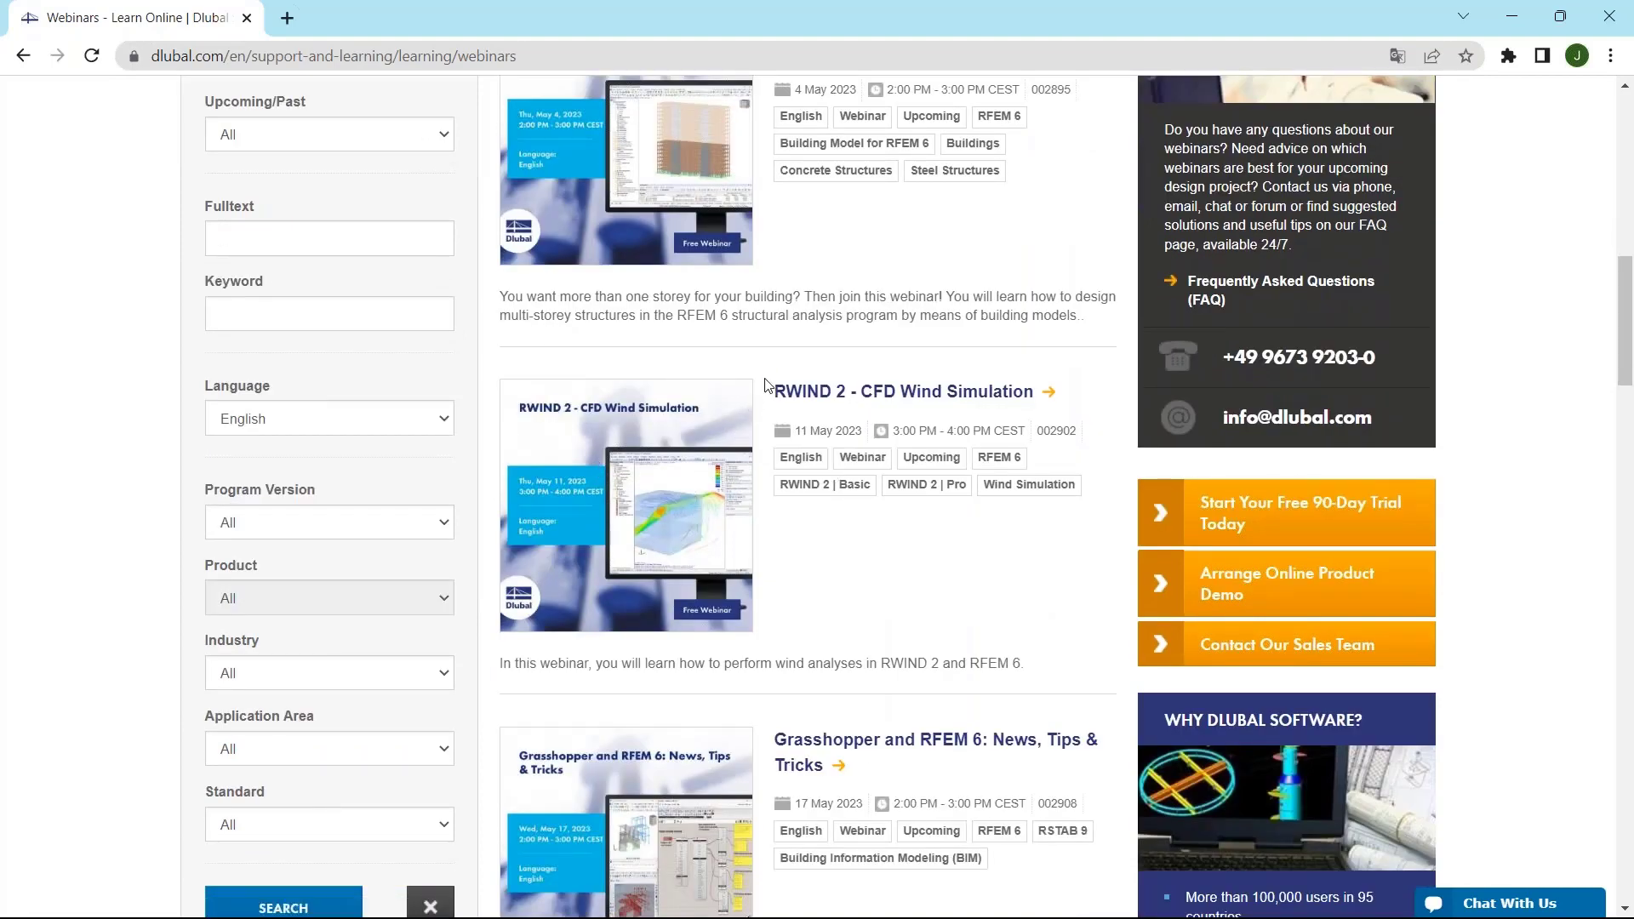
pyautogui.scroll(2, 765, 384)
pyautogui.click(872, 265)
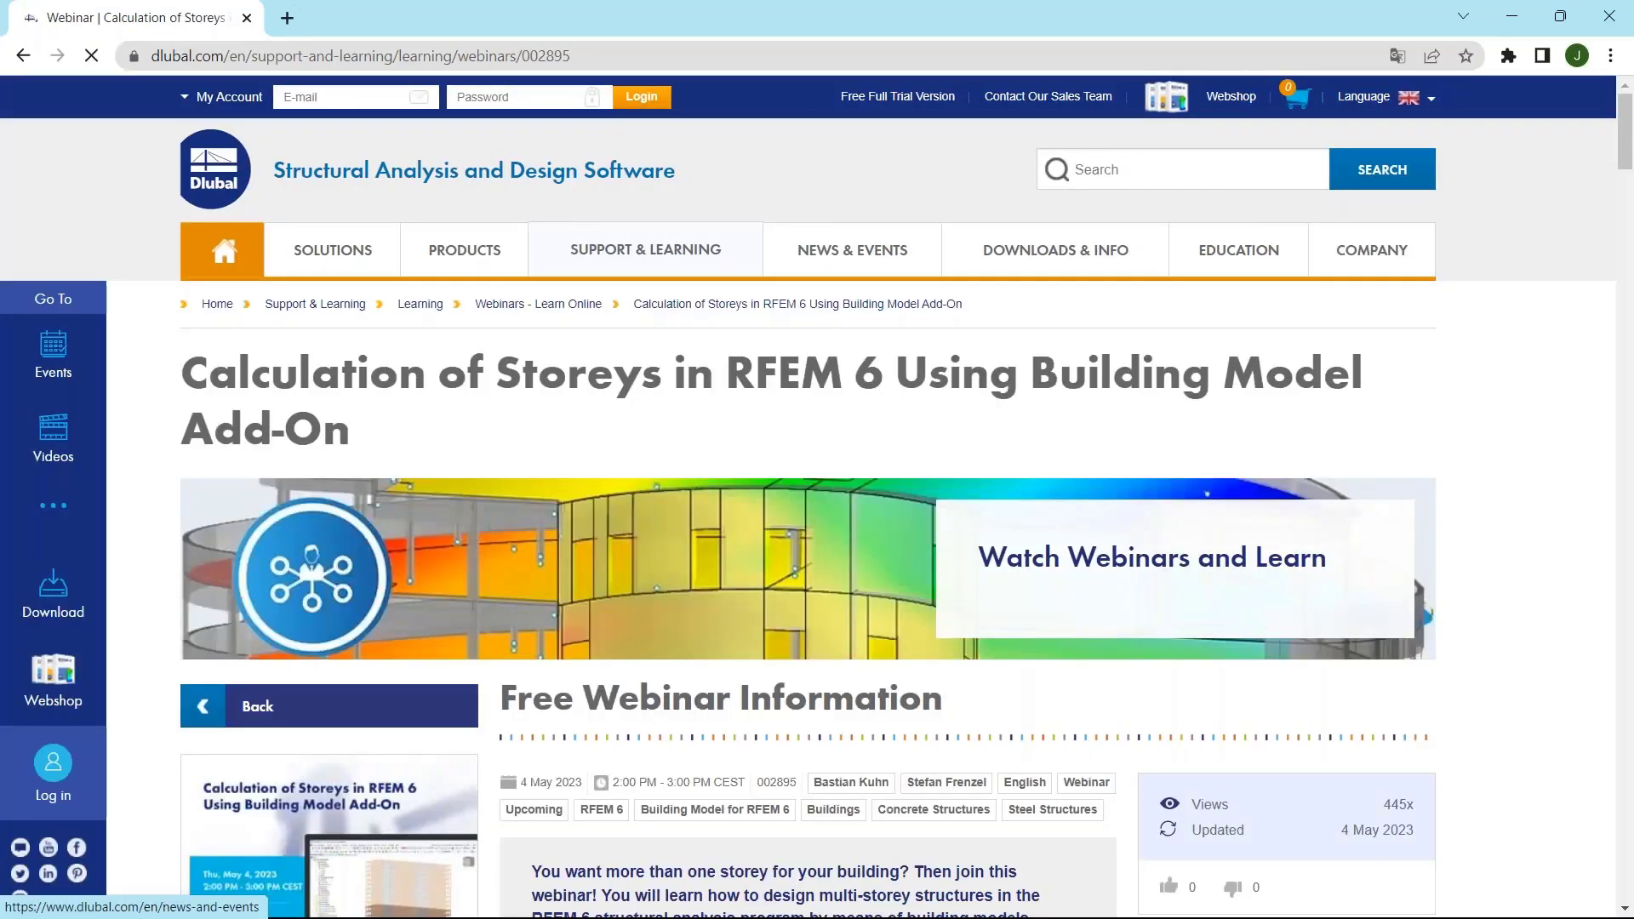
# - Review the webinar page's recording, presentation slides download, recommended events and models to download
pyautogui.scroll(-6, 858, 347)
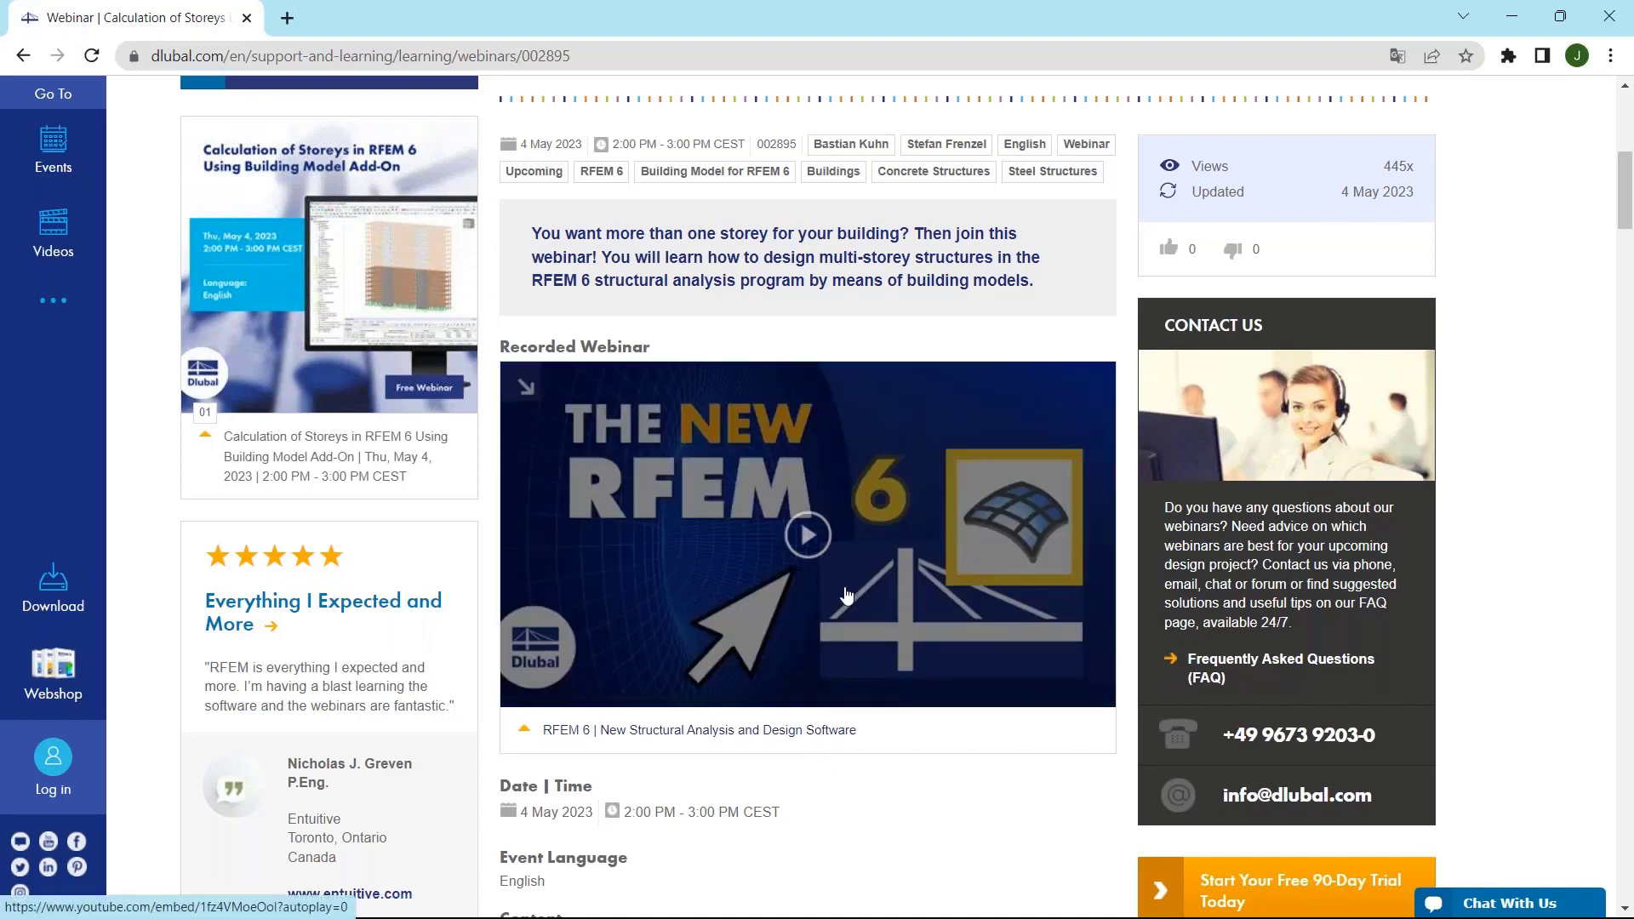
pyautogui.scroll(-3, 830, 553)
pyautogui.scroll(-12, 842, 589)
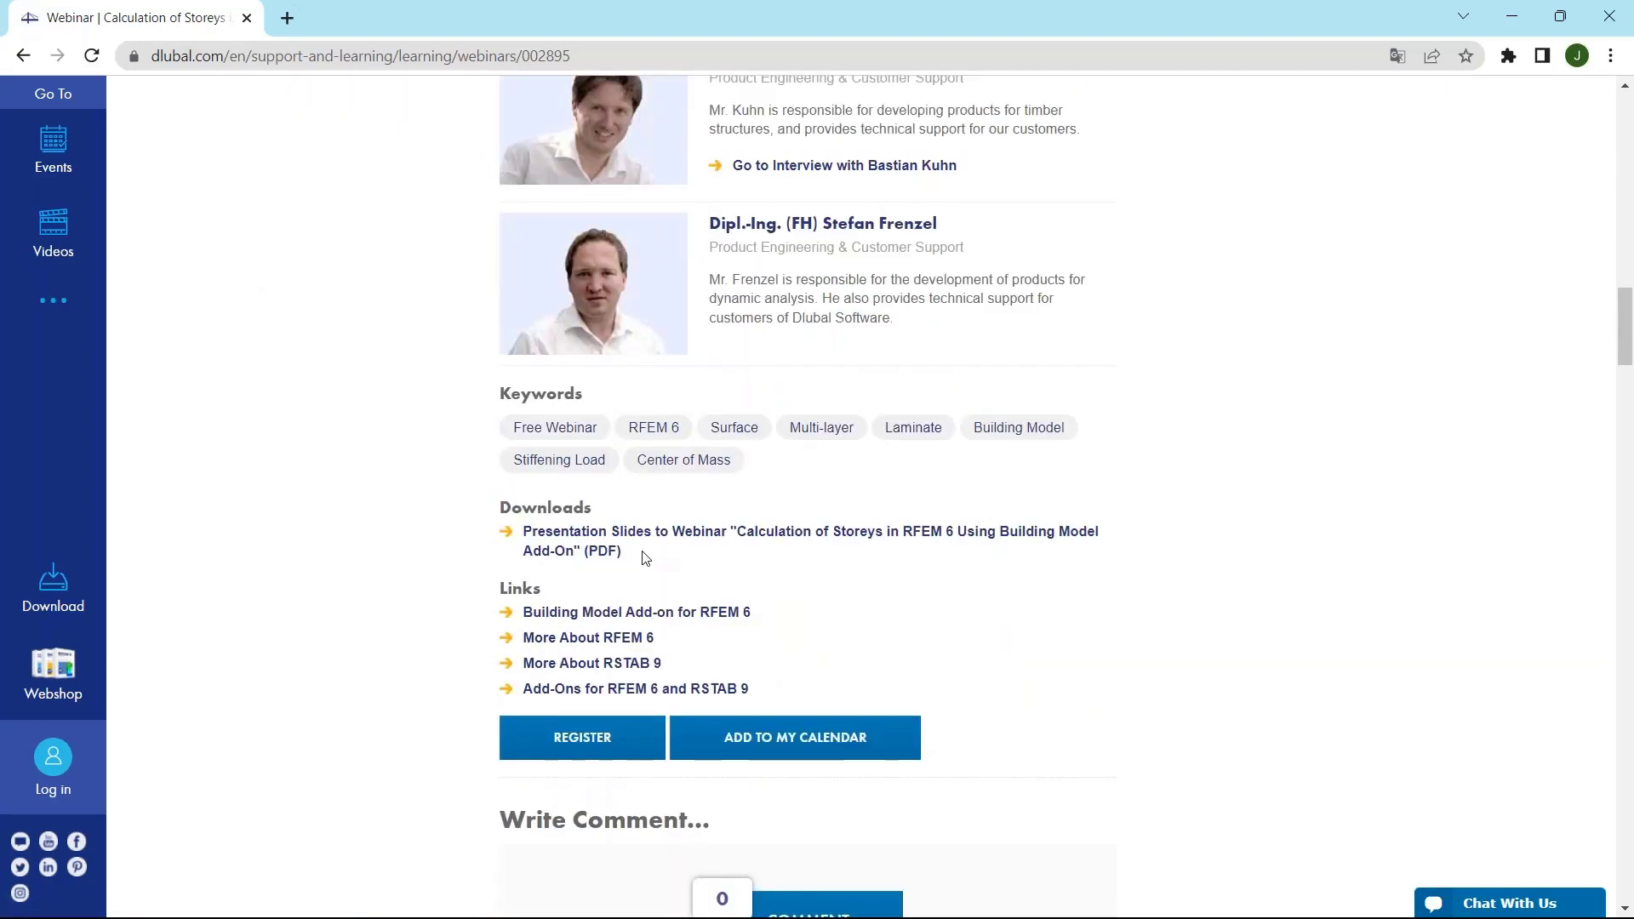
pyautogui.scroll(-13, 696, 545)
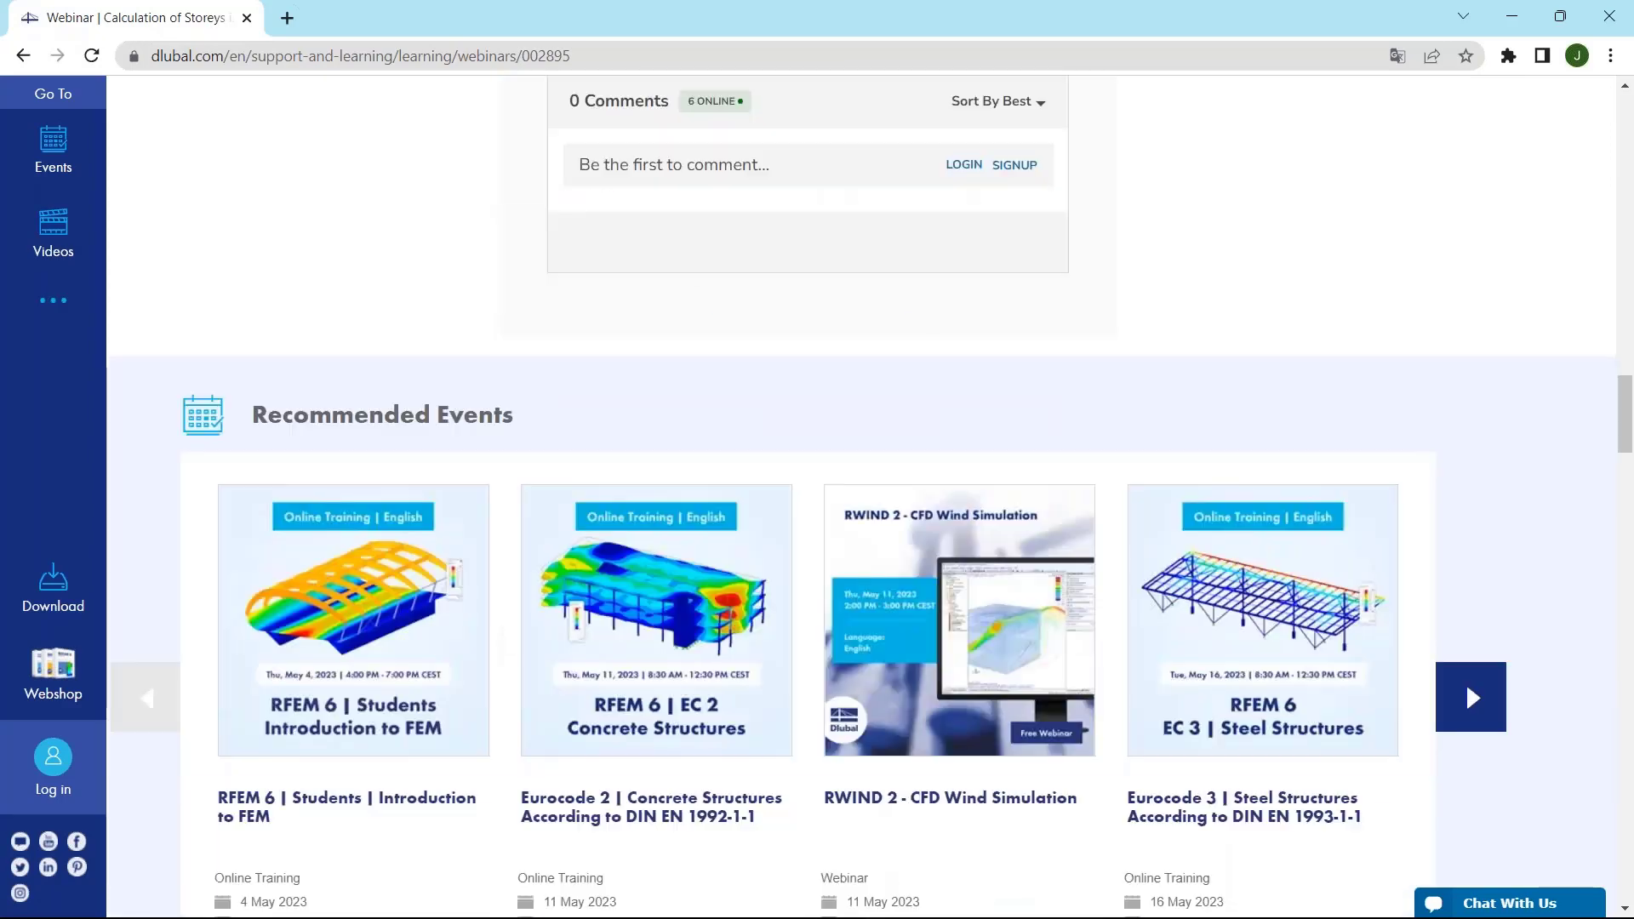
pyautogui.scroll(-10, 691, 554)
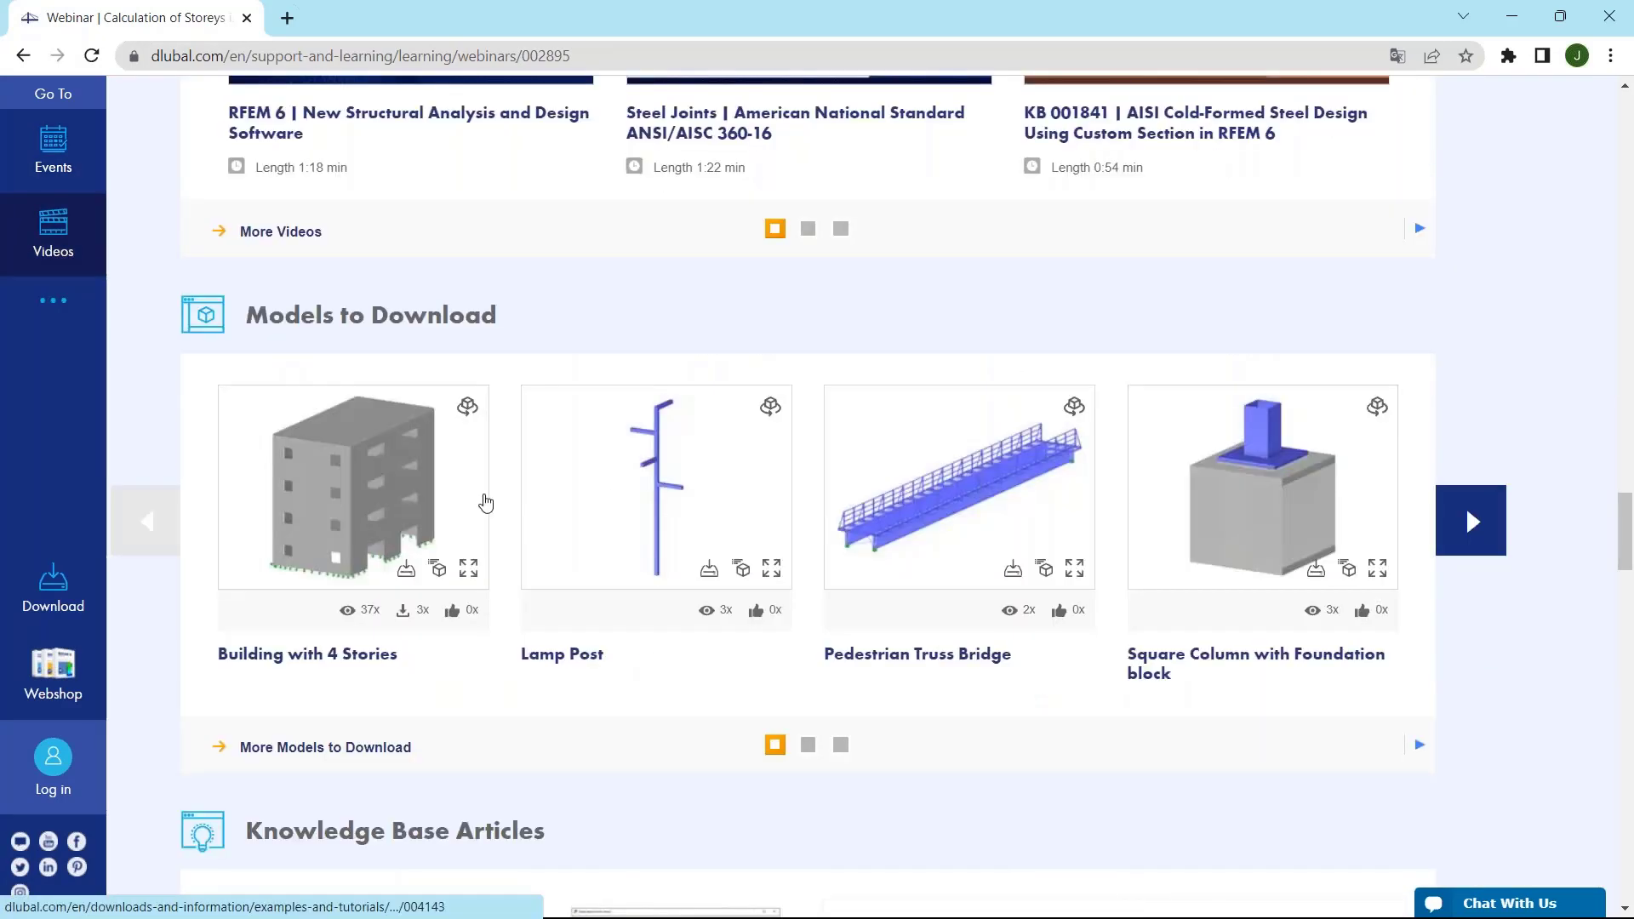